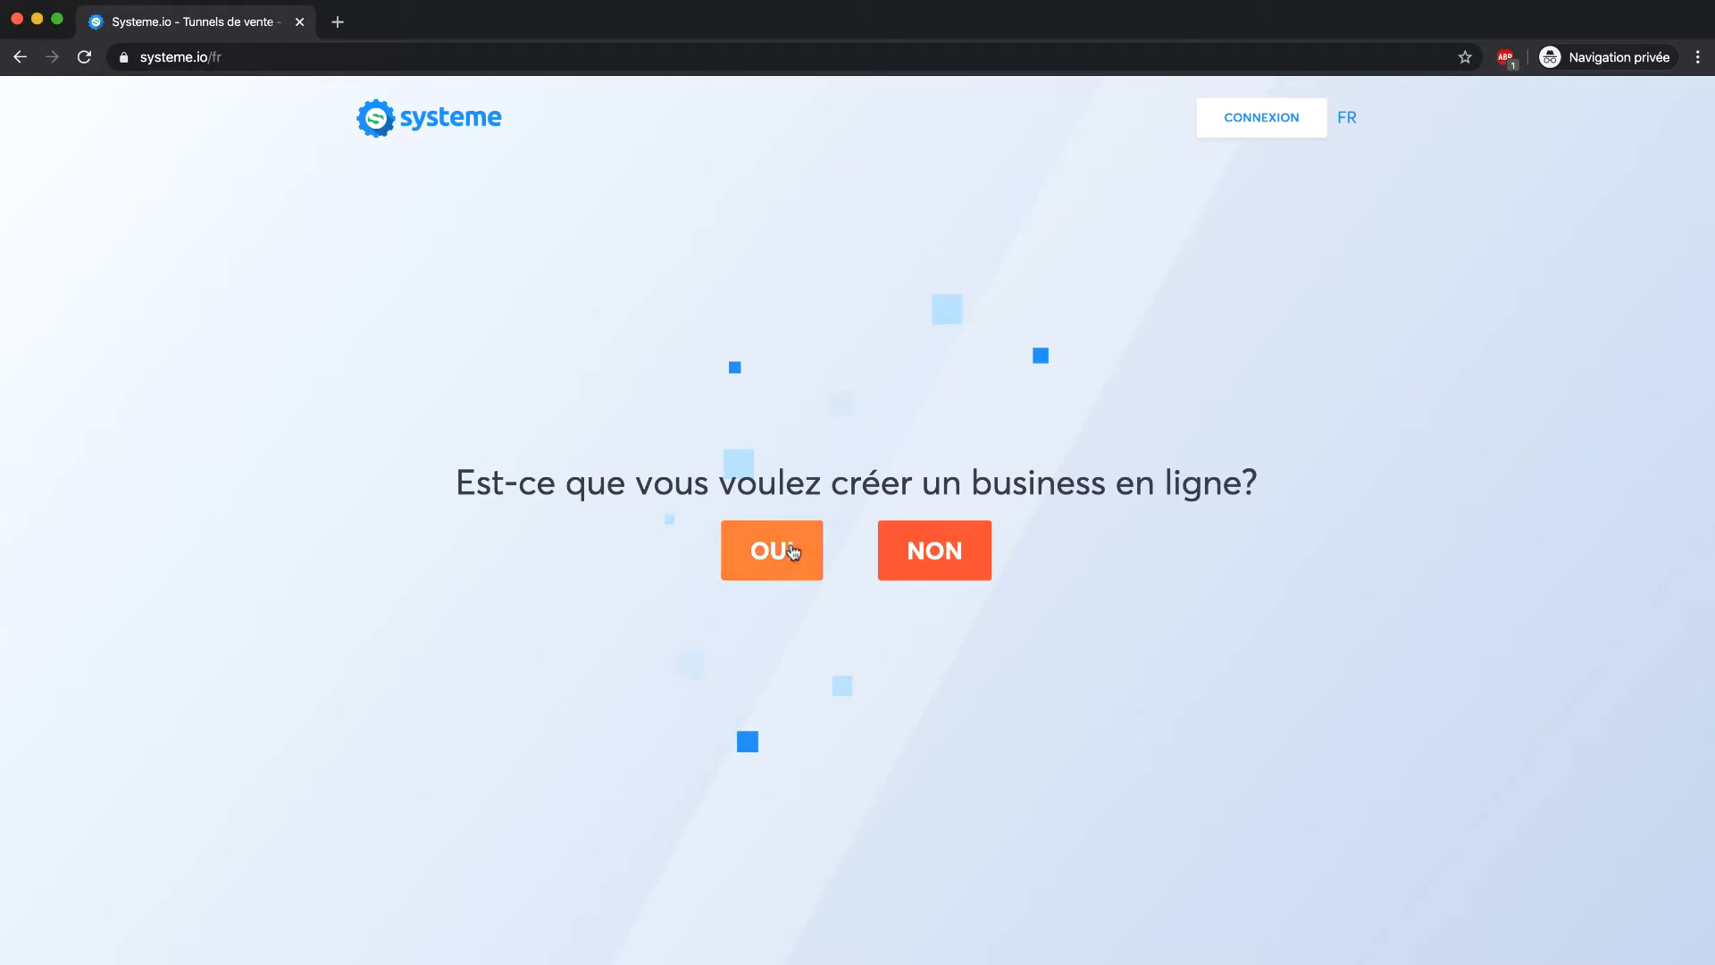
Answer OUI twice, then start the free trial with the Marketing Café business email address
{"action": "left_click", "coordinate": [793, 551]}
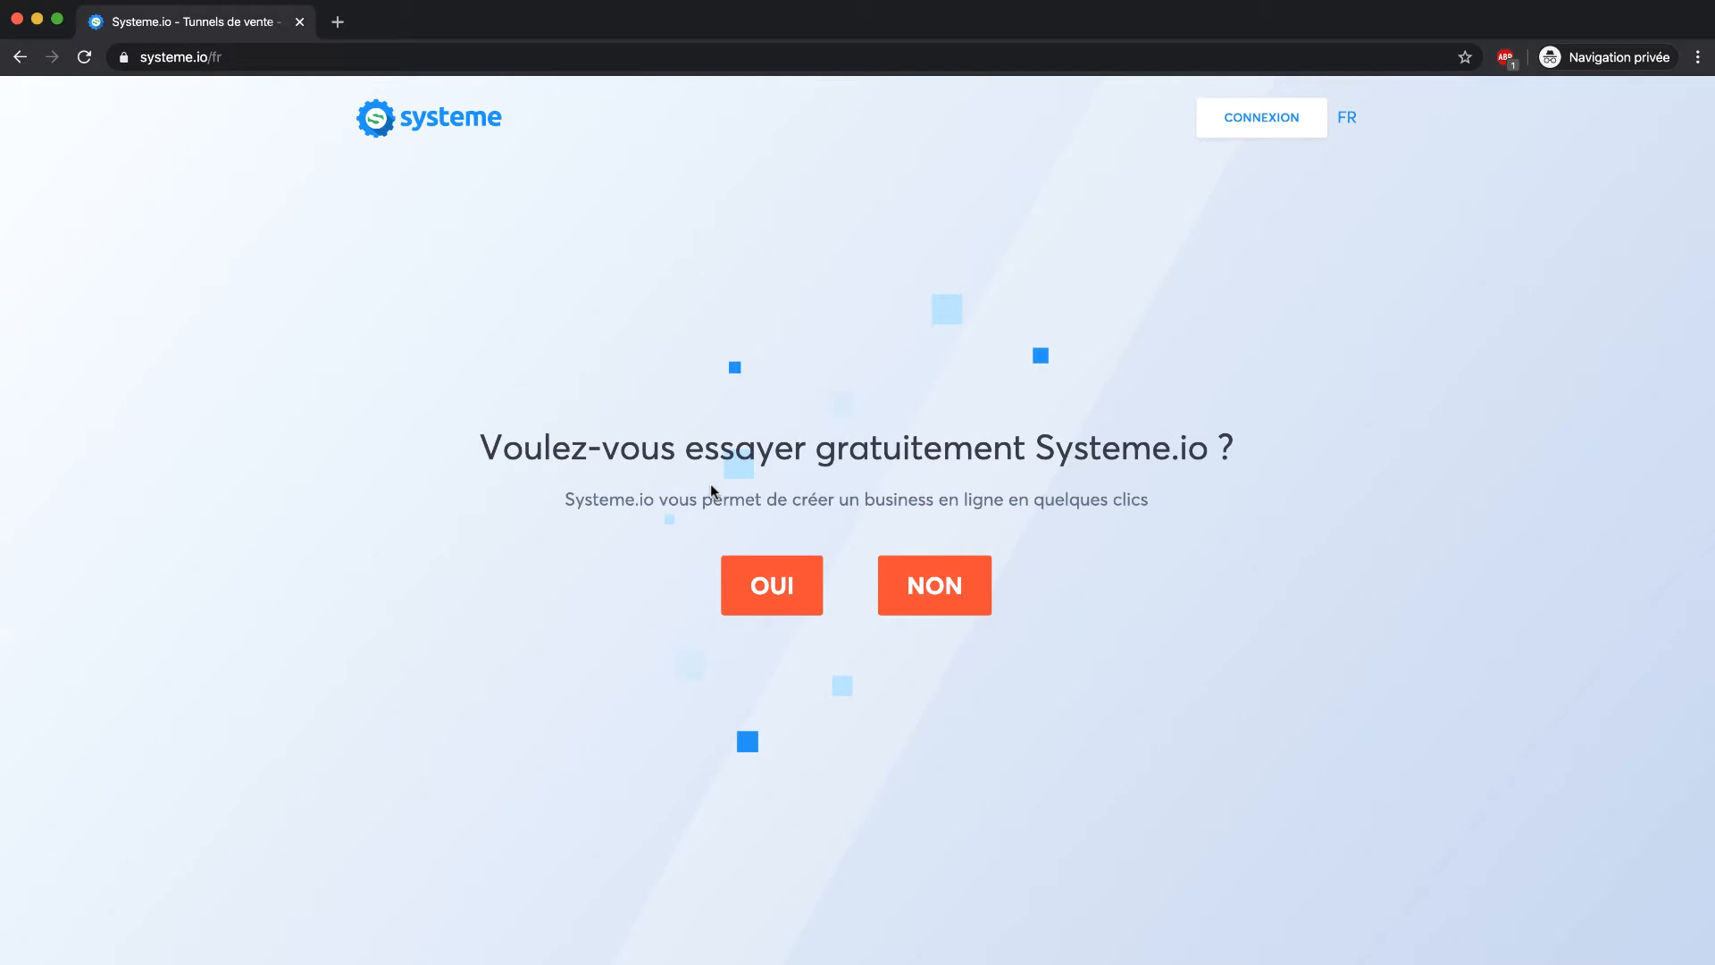
{"action": "left_click", "coordinate": [784, 574]}
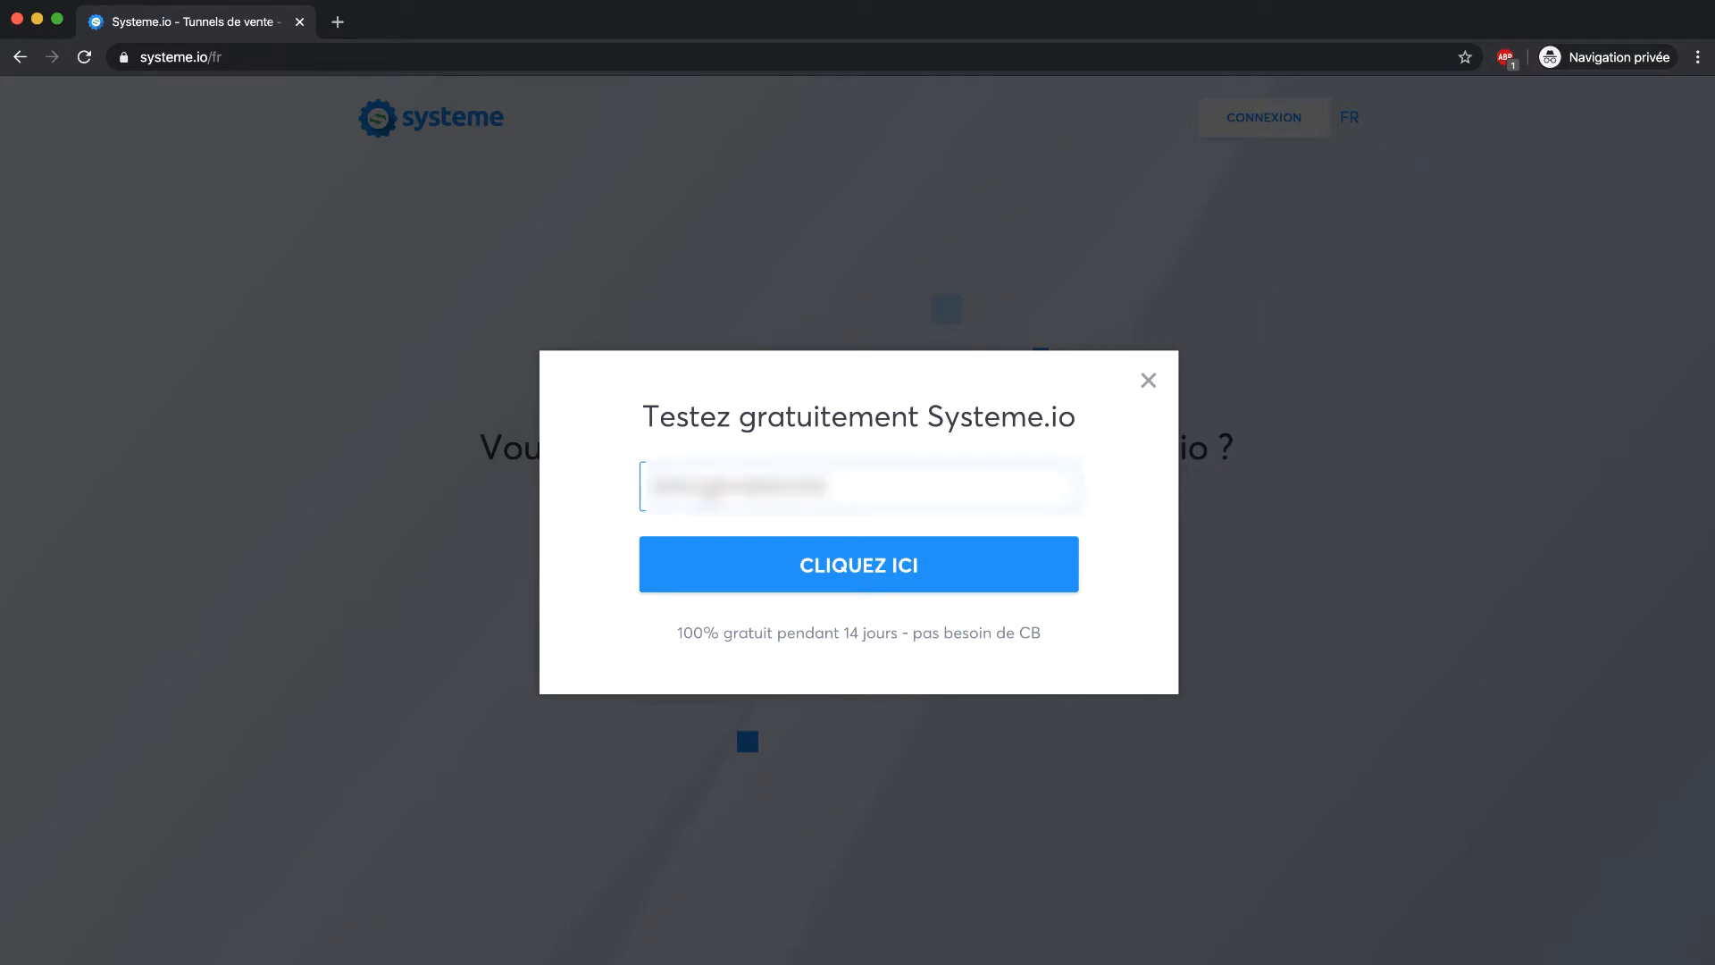
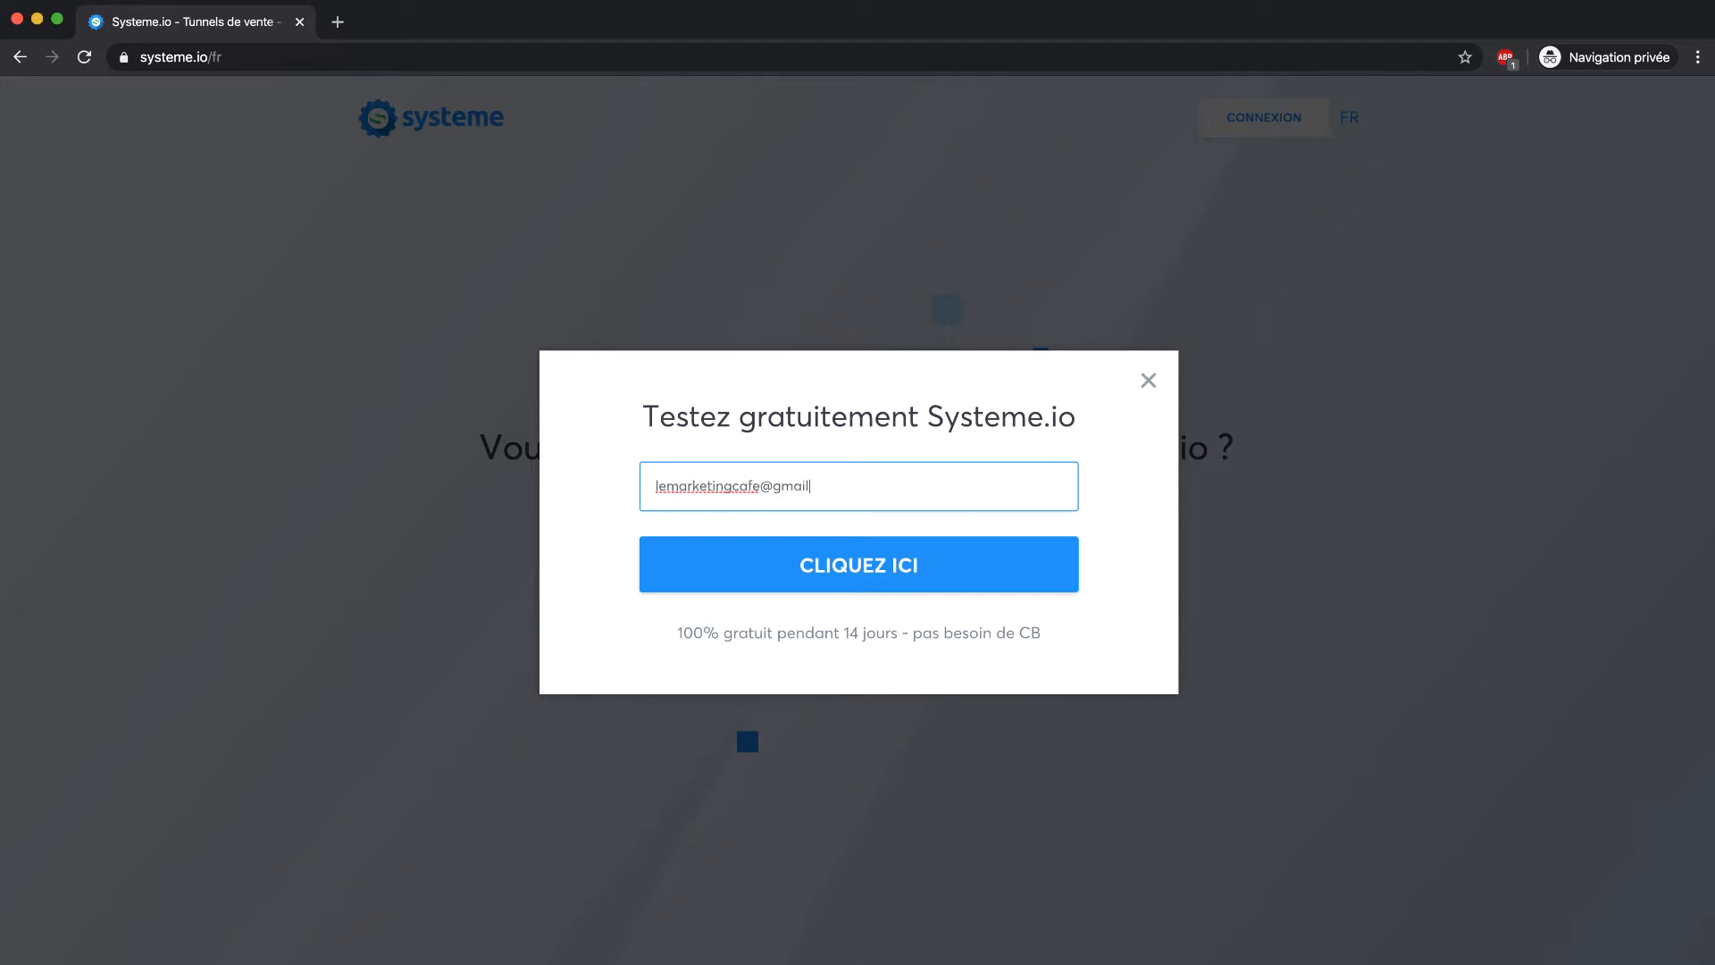
{"action": "left_click", "coordinate": [883, 558]}
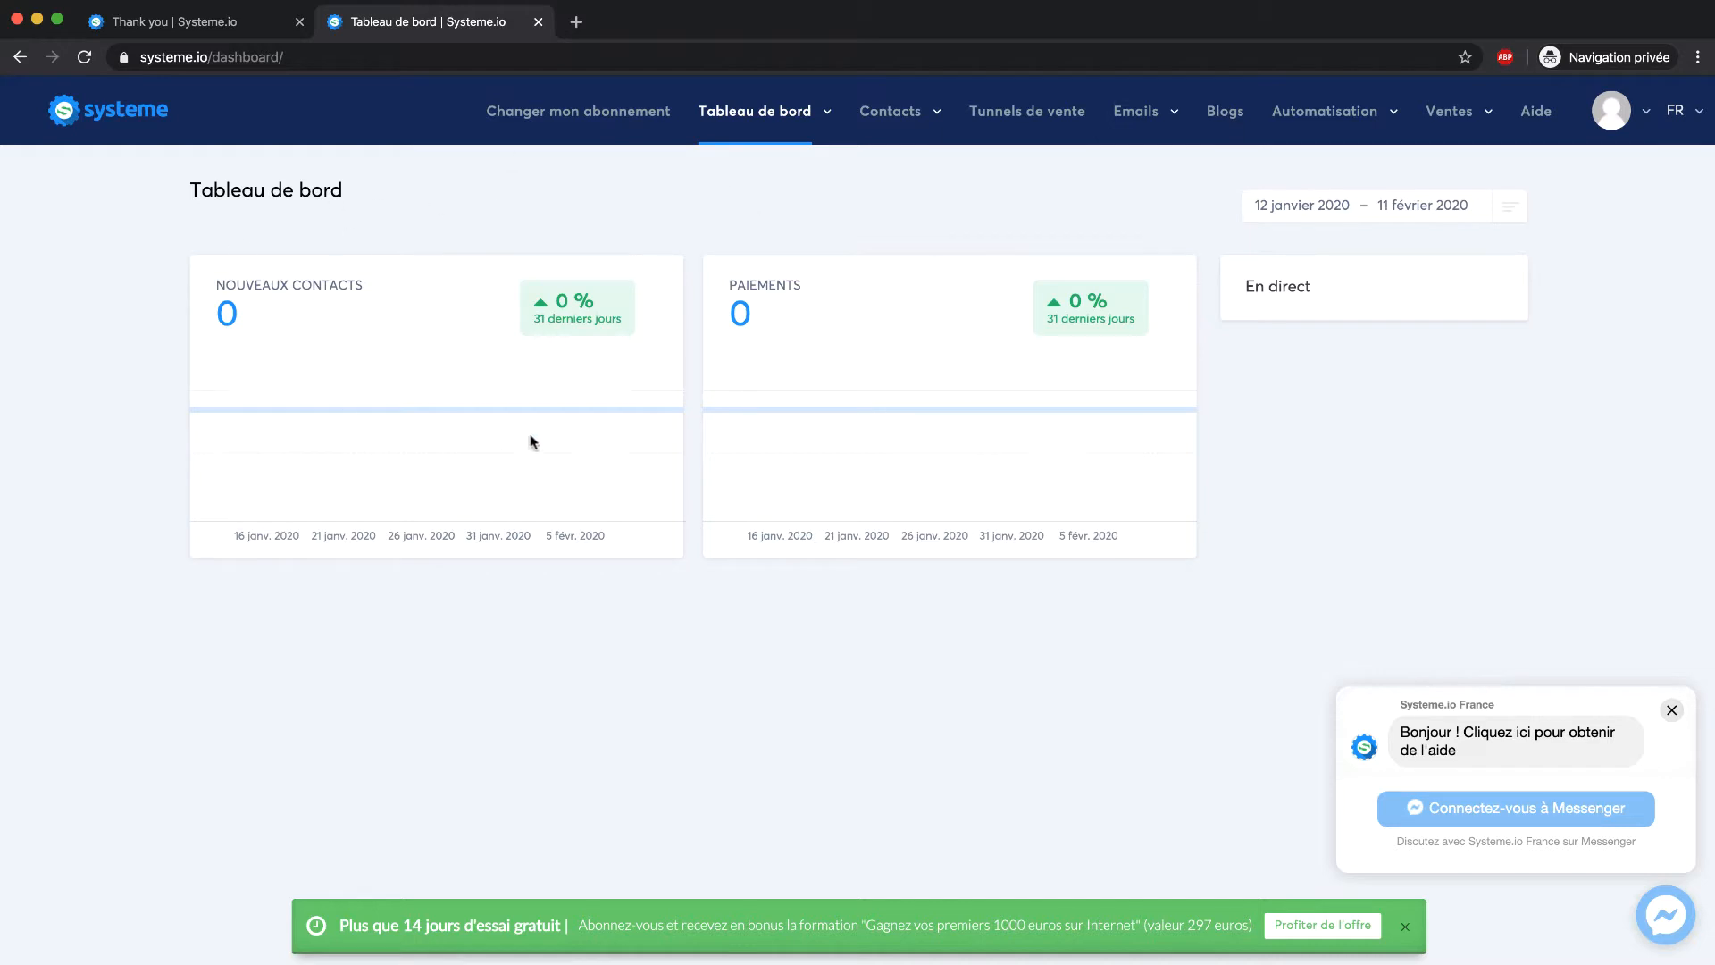
Show the plans comparison: Startup 27€, Webinar 47€ and Entreprise 97€ per month
{"action": "left_click", "coordinate": [633, 132]}
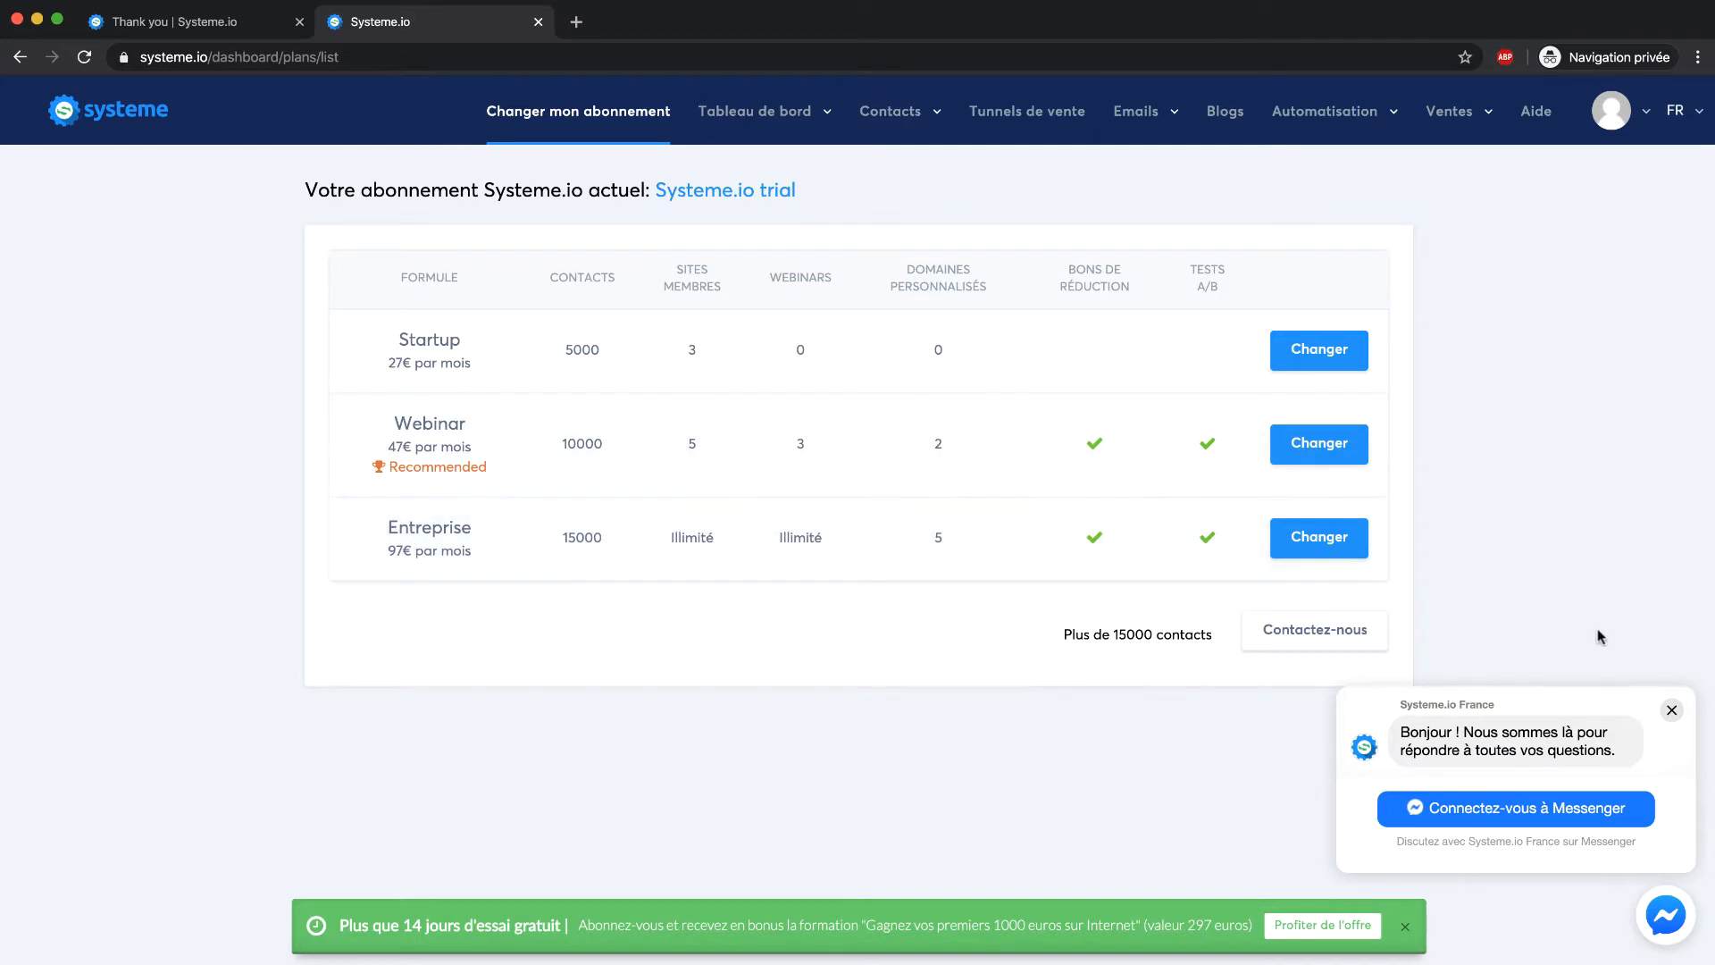
Close the Messenger chat popup and go to Paramètres du profil from the avatar menu
{"action": "left_click", "coordinate": [1672, 710]}
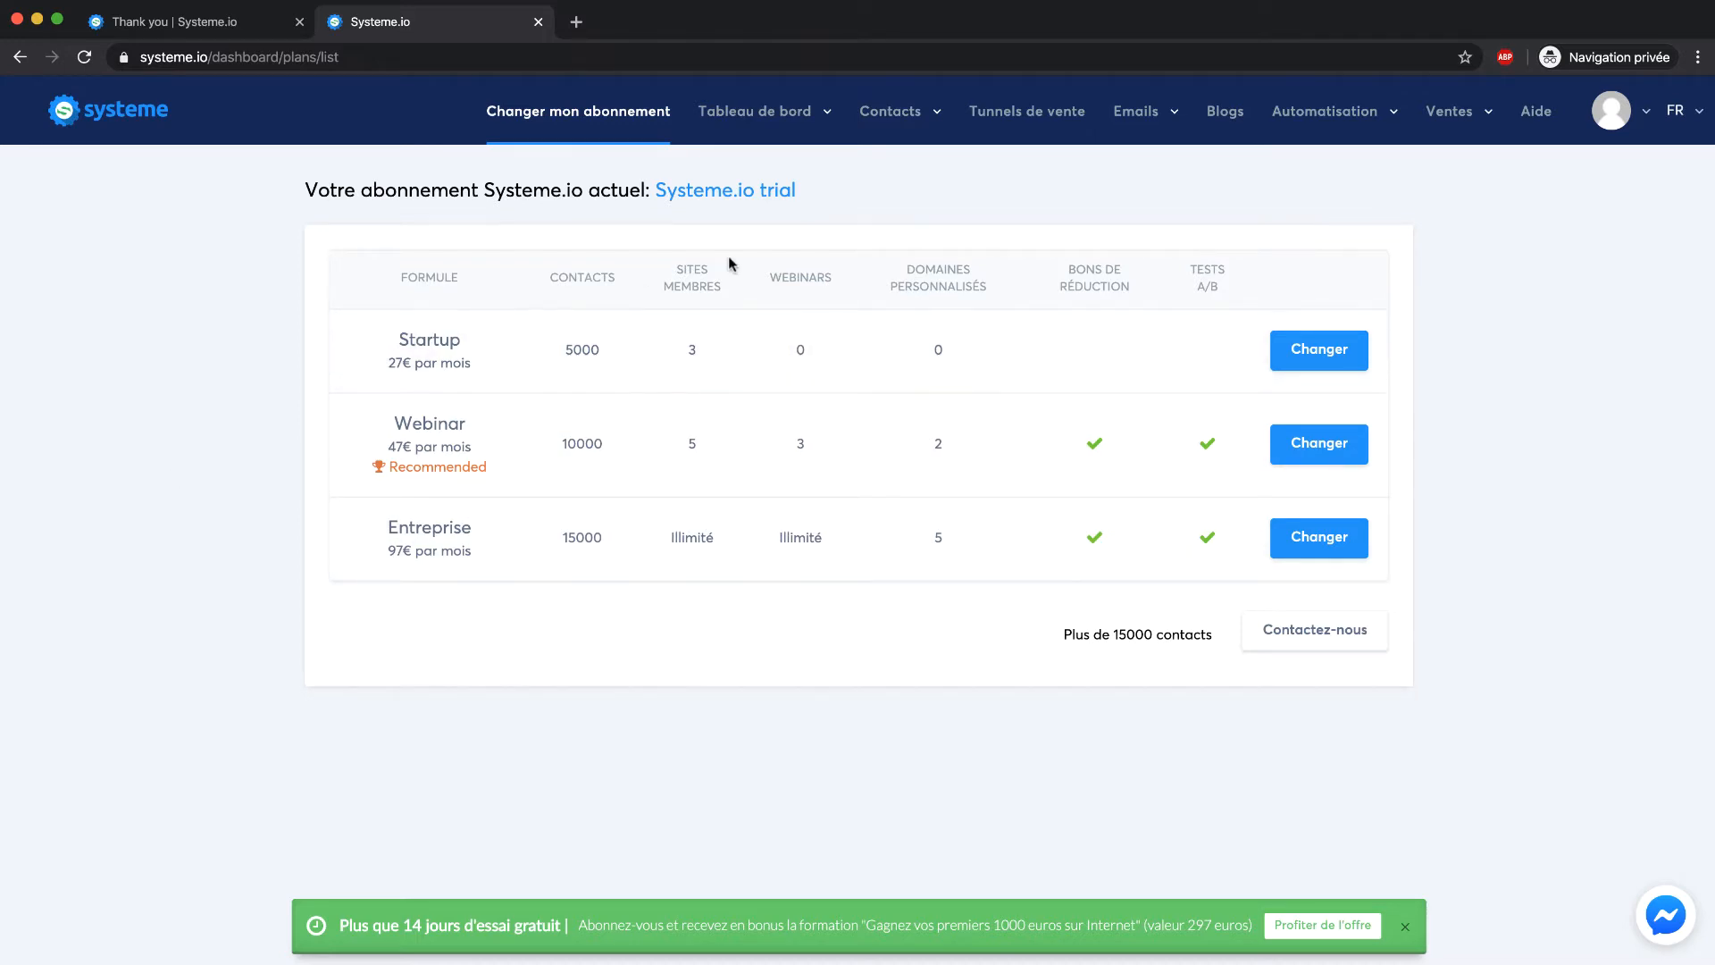
{"action": "left_click", "coordinate": [1624, 123]}
{"action": "left_click", "coordinate": [1537, 179]}
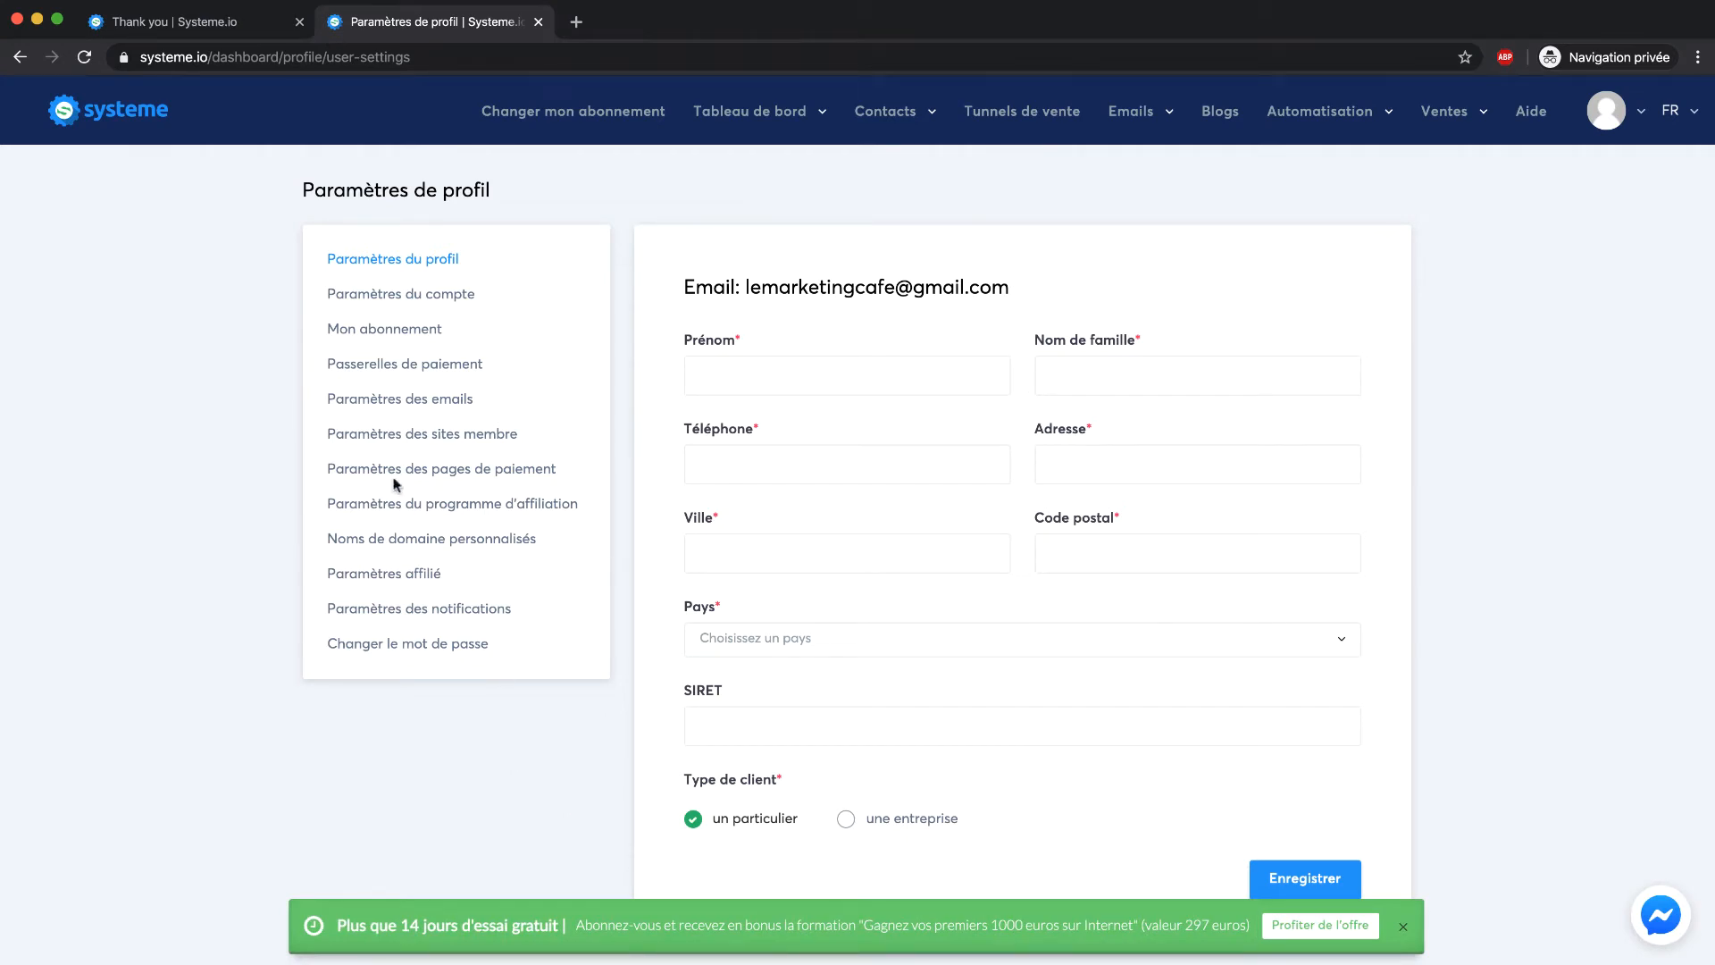
Open Paramètres du compte and check the account's subdomain
{"action": "left_click", "coordinate": [405, 295]}
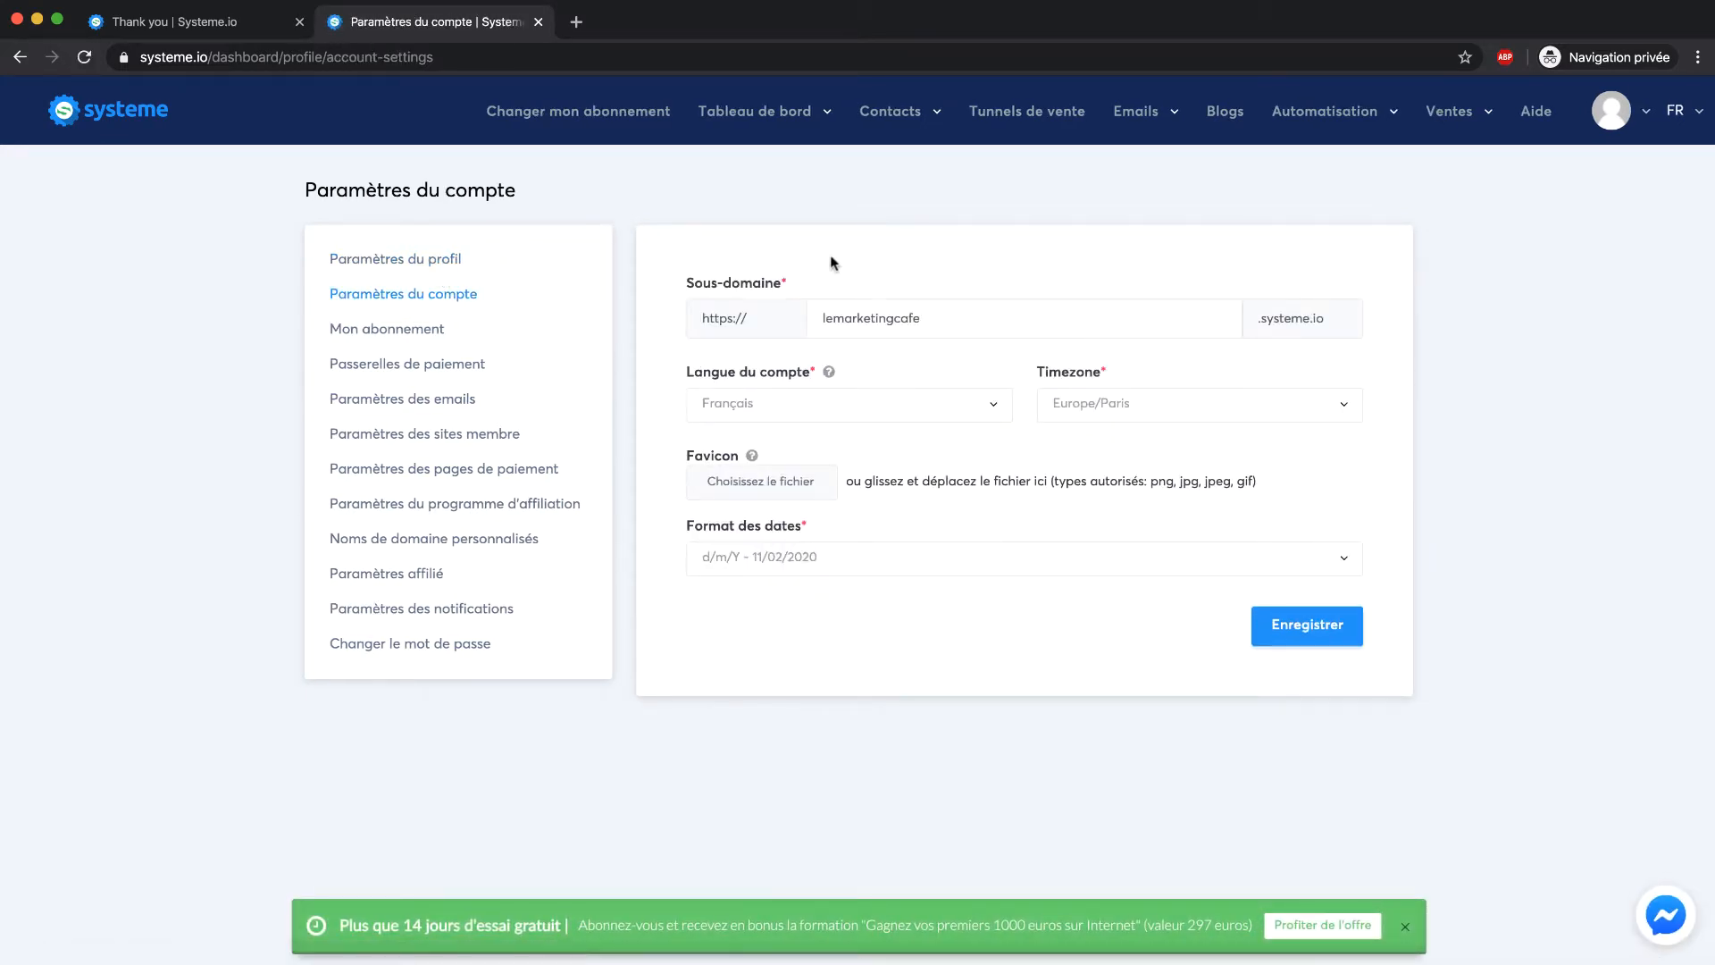
{"action": "left_click", "coordinate": [898, 326]}
{"action": "left_click", "coordinate": [991, 266]}
Glance at the current subscription, then open Passerelles de paiement for Stripe and PayPal
{"action": "left_click", "coordinate": [365, 331]}
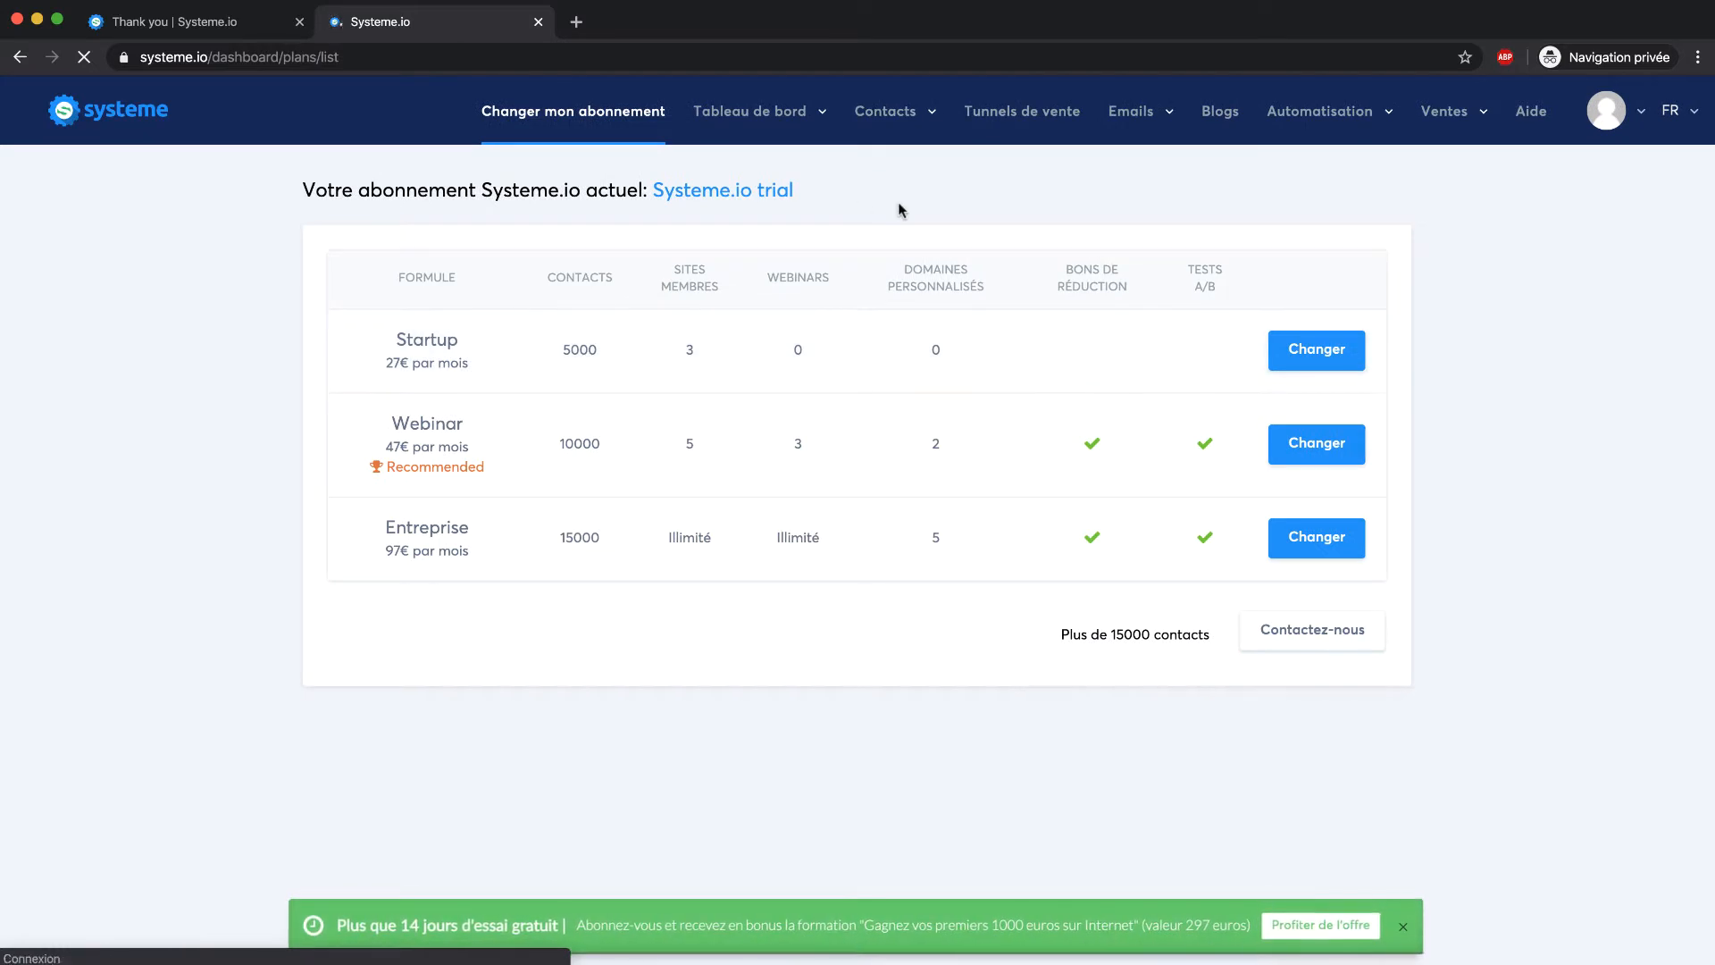
{"action": "scroll", "coordinate": [901, 210], "scroll_direction": "left", "scroll_amount": 5}
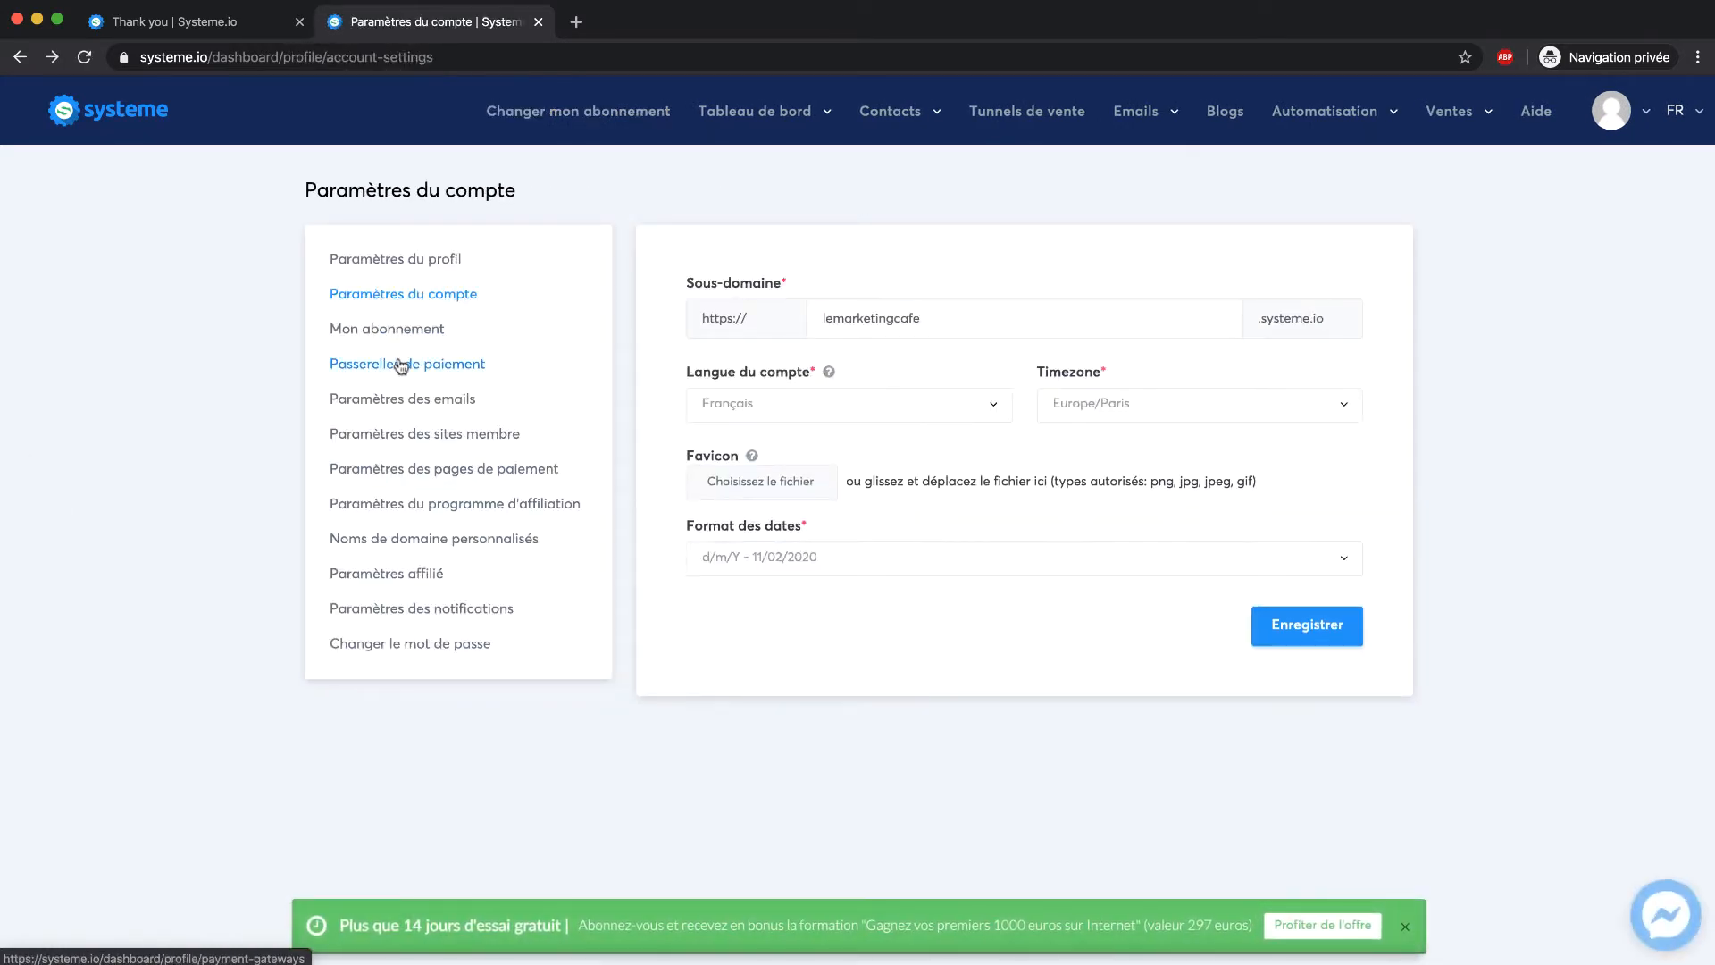
{"action": "left_click", "coordinate": [401, 365]}
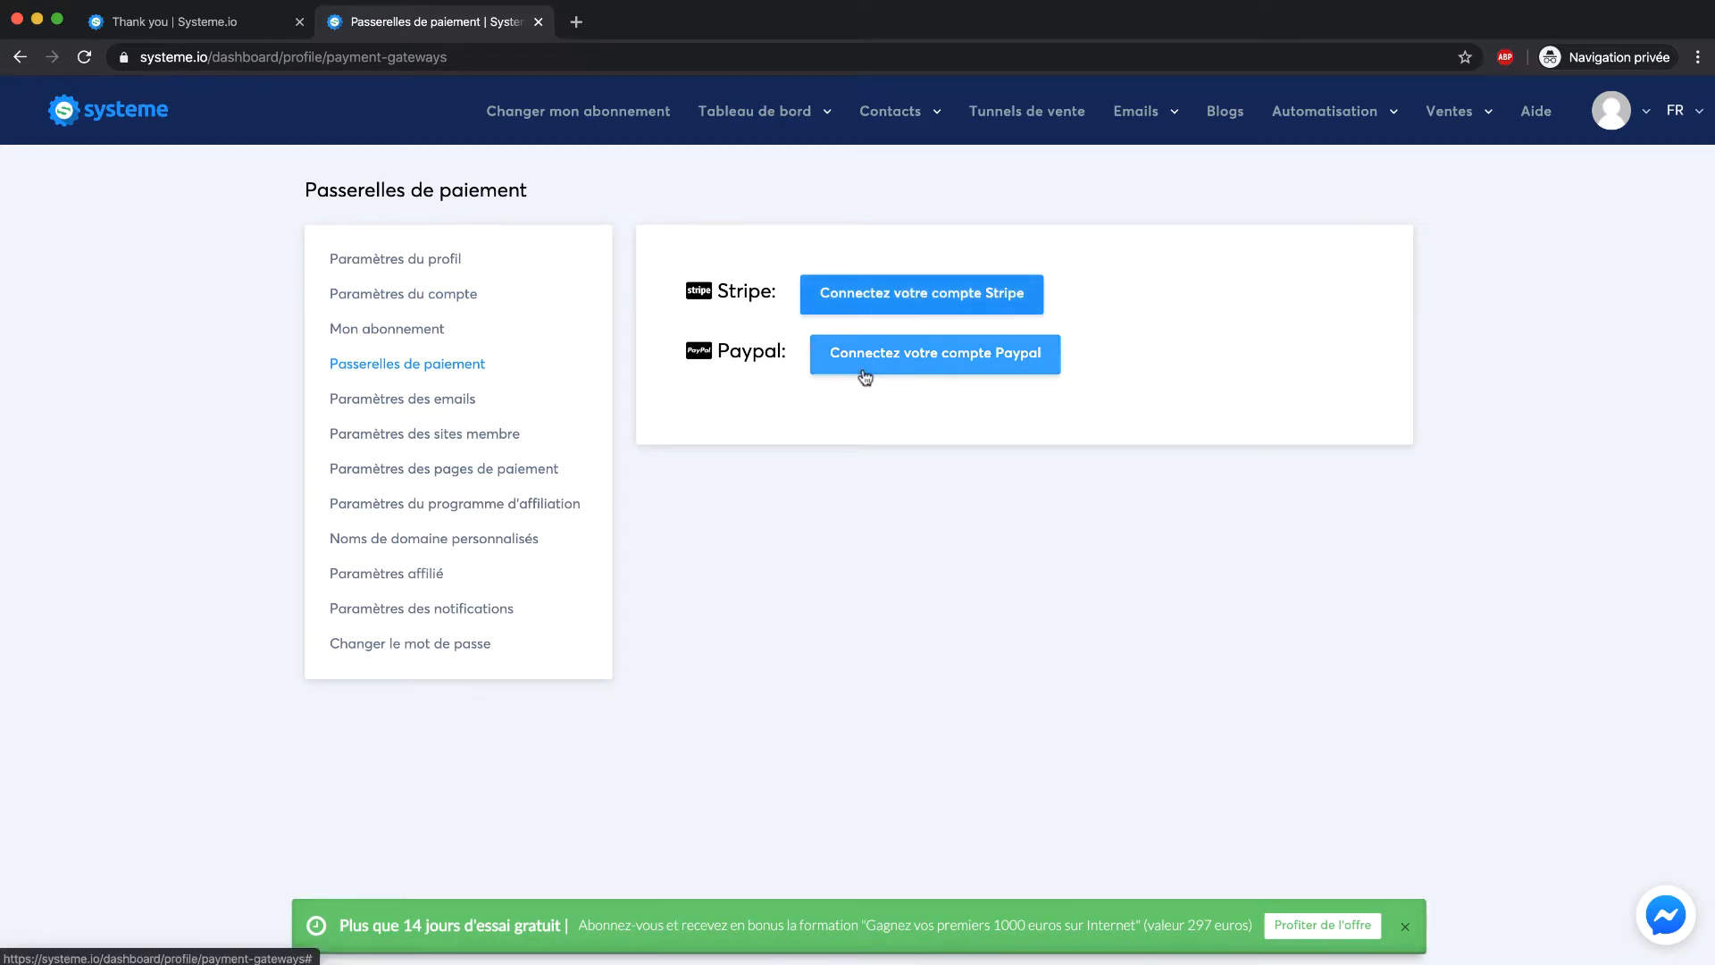
Open Paramètres des emails and its 'Important' help article on sending-domain authentication
{"action": "left_click", "coordinate": [387, 400]}
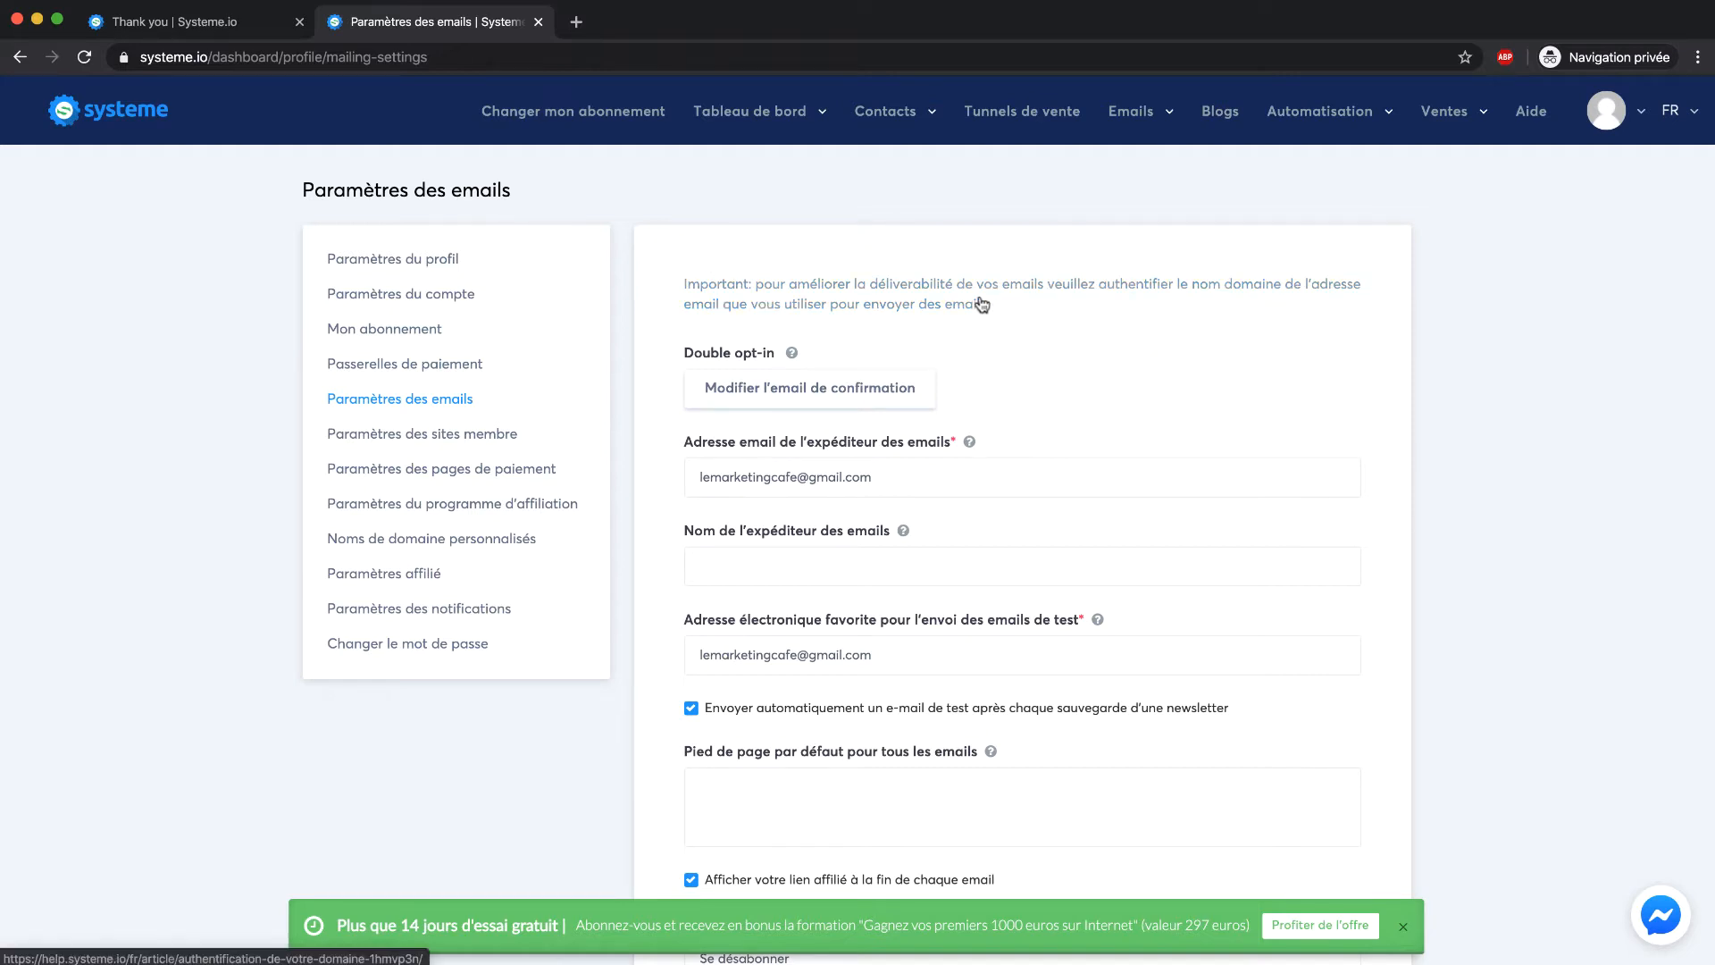
{"action": "scroll", "coordinate": [737, 346], "scroll_direction": "down", "scroll_amount": 1}
{"action": "scroll", "coordinate": [697, 368], "scroll_direction": "up", "scroll_amount": 2}
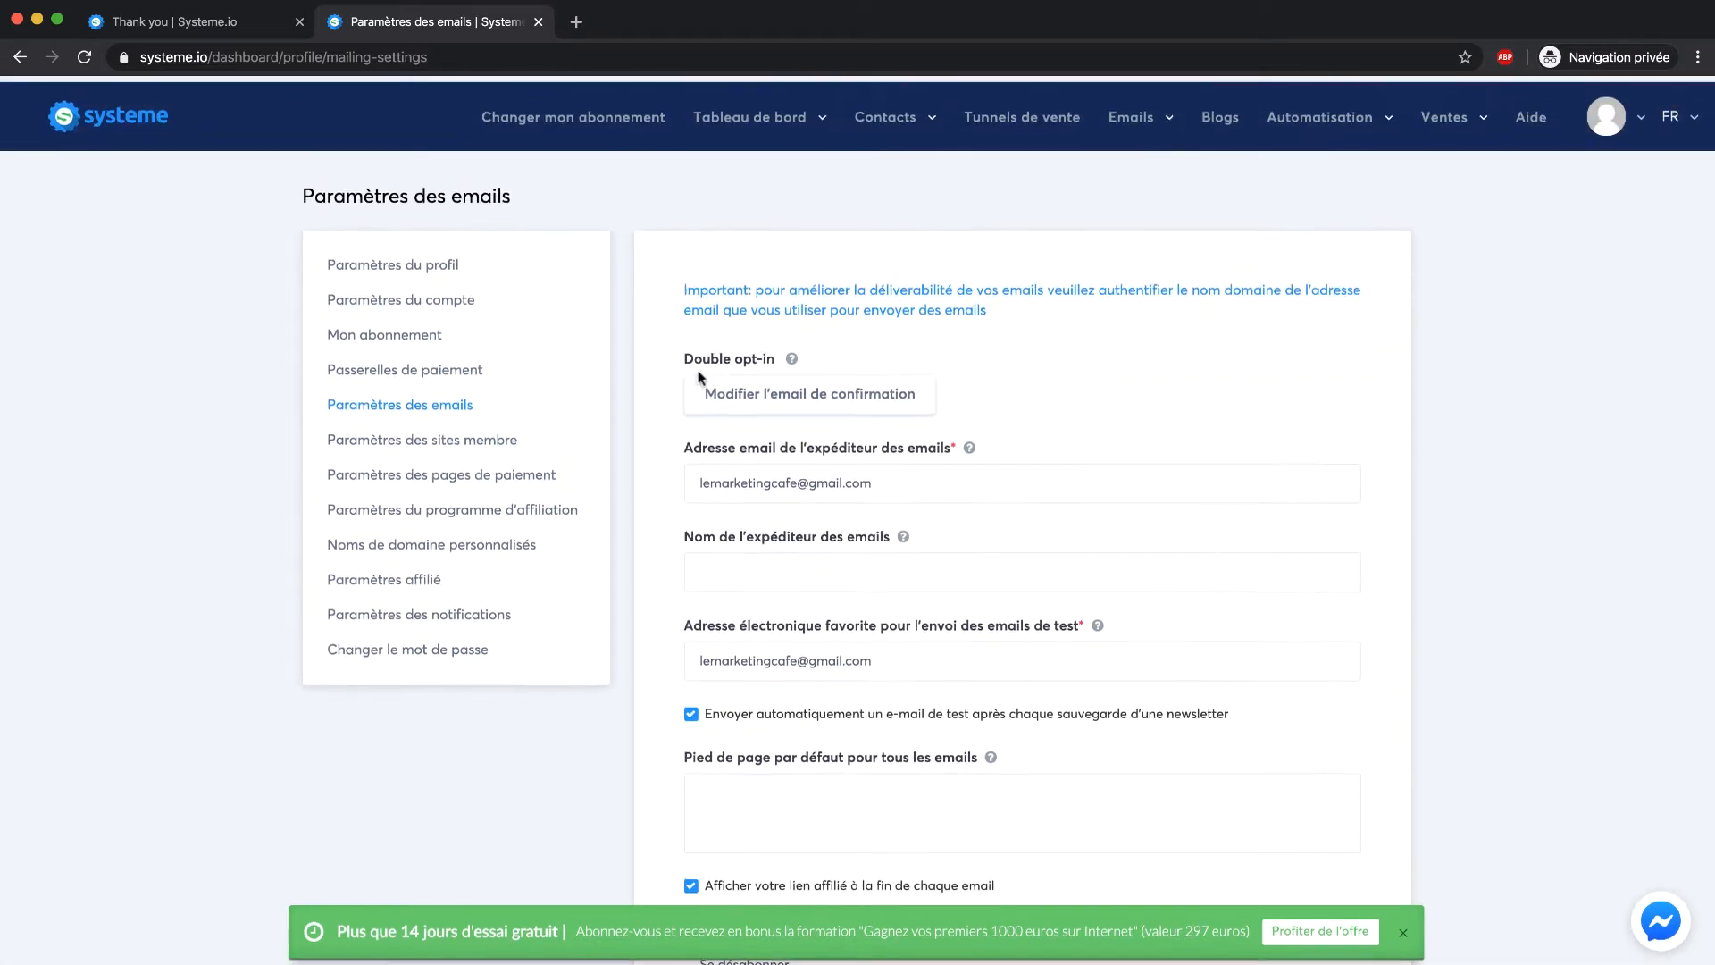
{"action": "left_click", "coordinate": [838, 302]}
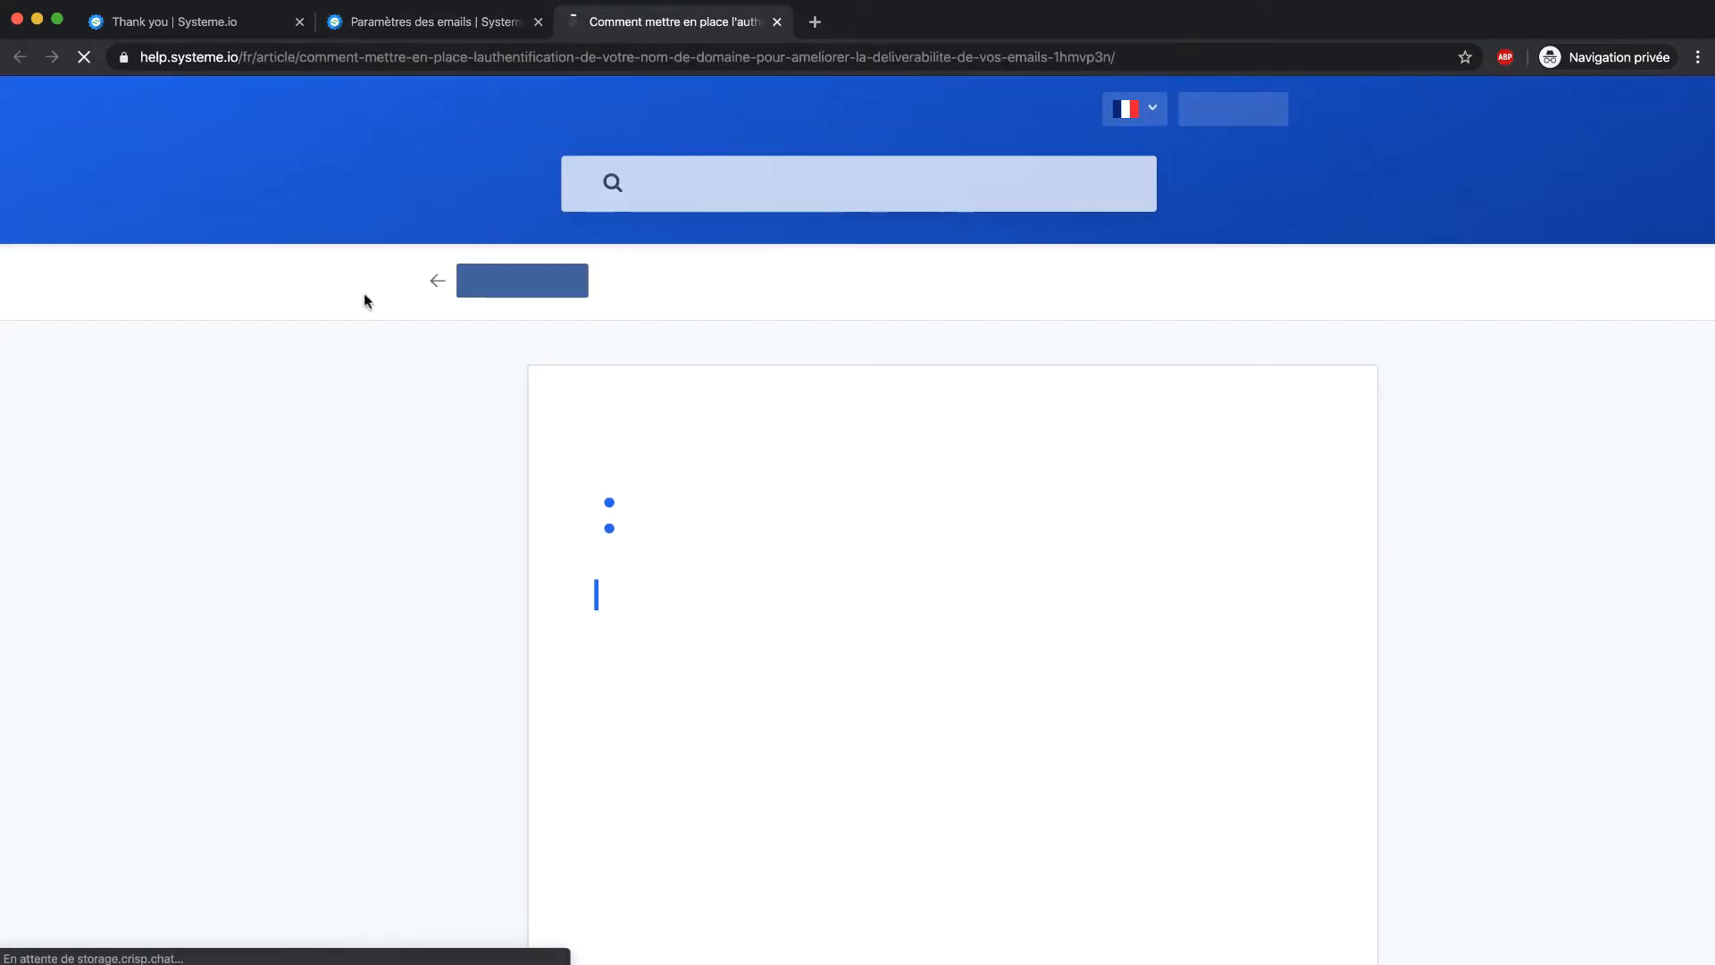
Read the article down to the three CNAME records, then return to the Paramètres des emails tab
{"action": "scroll", "coordinate": [679, 449], "scroll_direction": "down", "scroll_amount": 12}
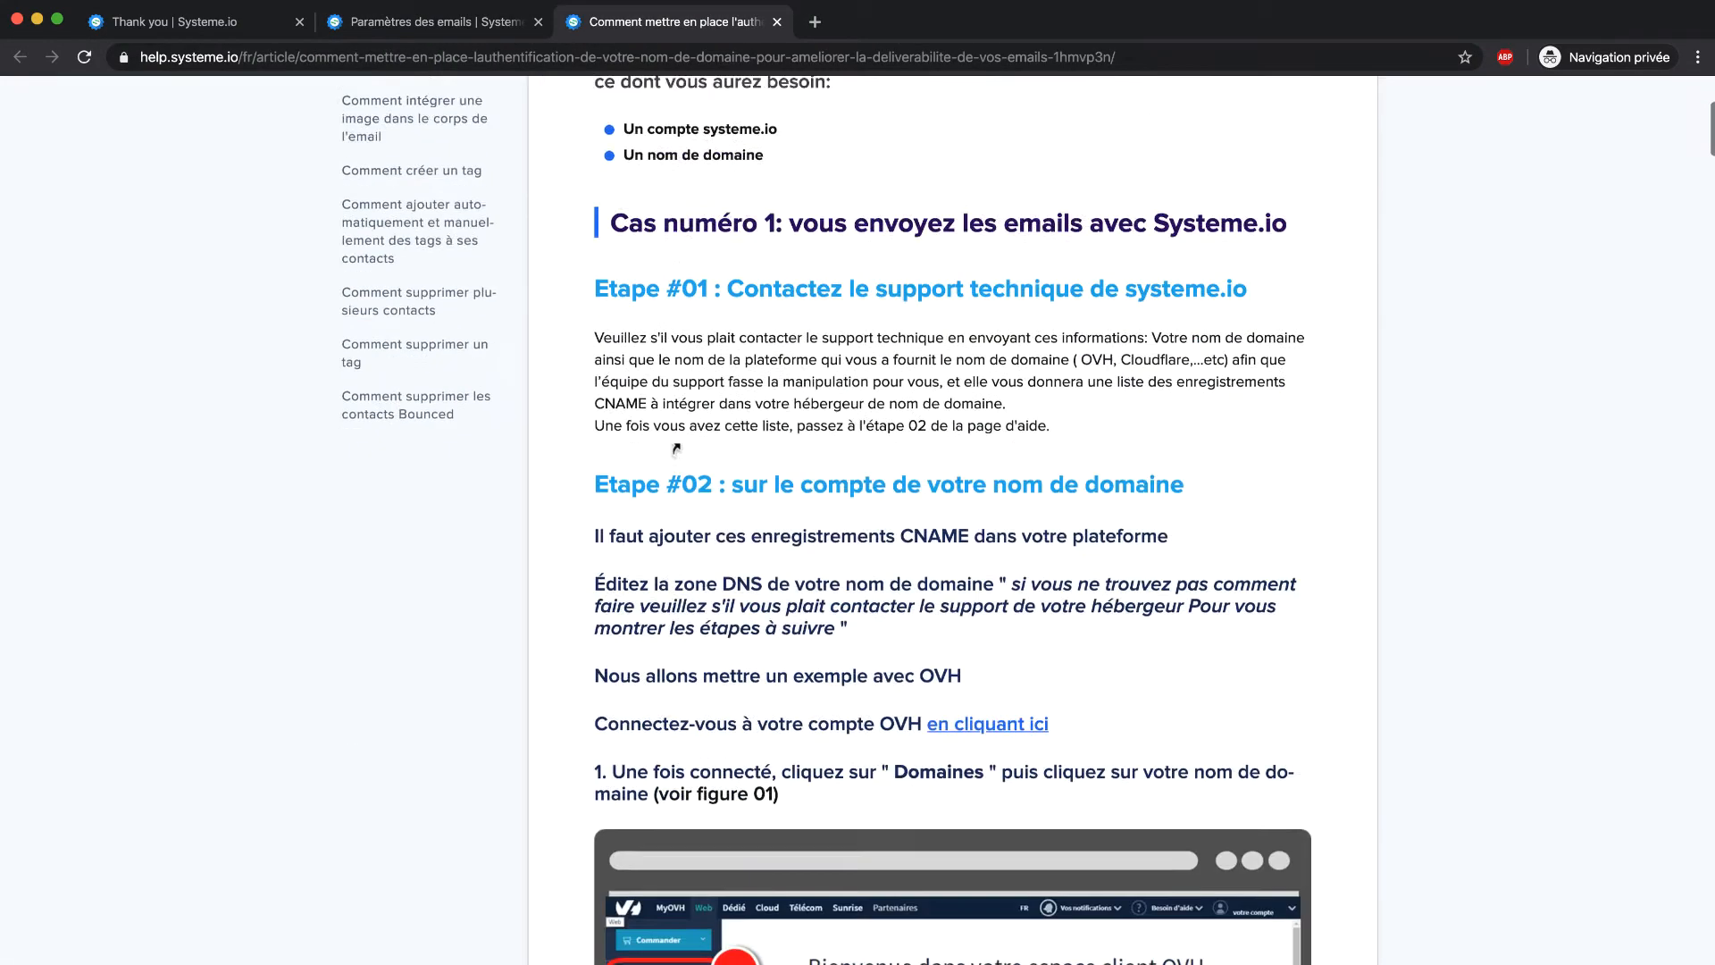
{"action": "scroll", "coordinate": [679, 447], "scroll_direction": "up", "scroll_amount": 8}
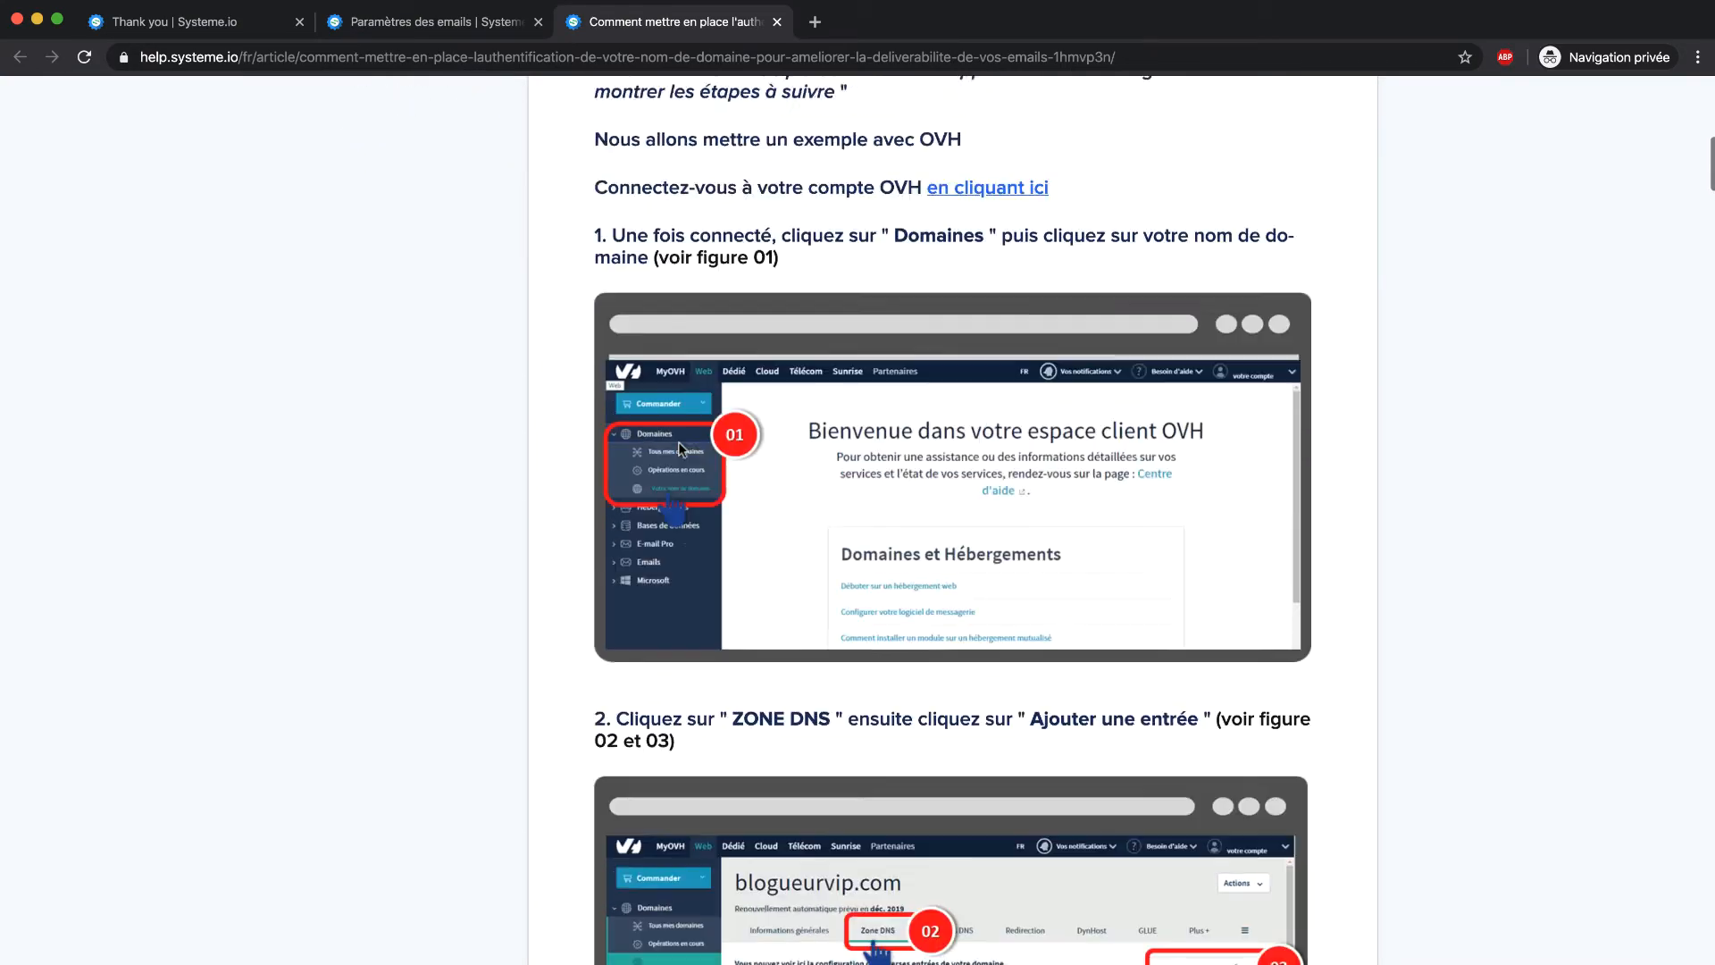
{"action": "scroll", "coordinate": [679, 447], "scroll_direction": "down", "scroll_amount": 8}
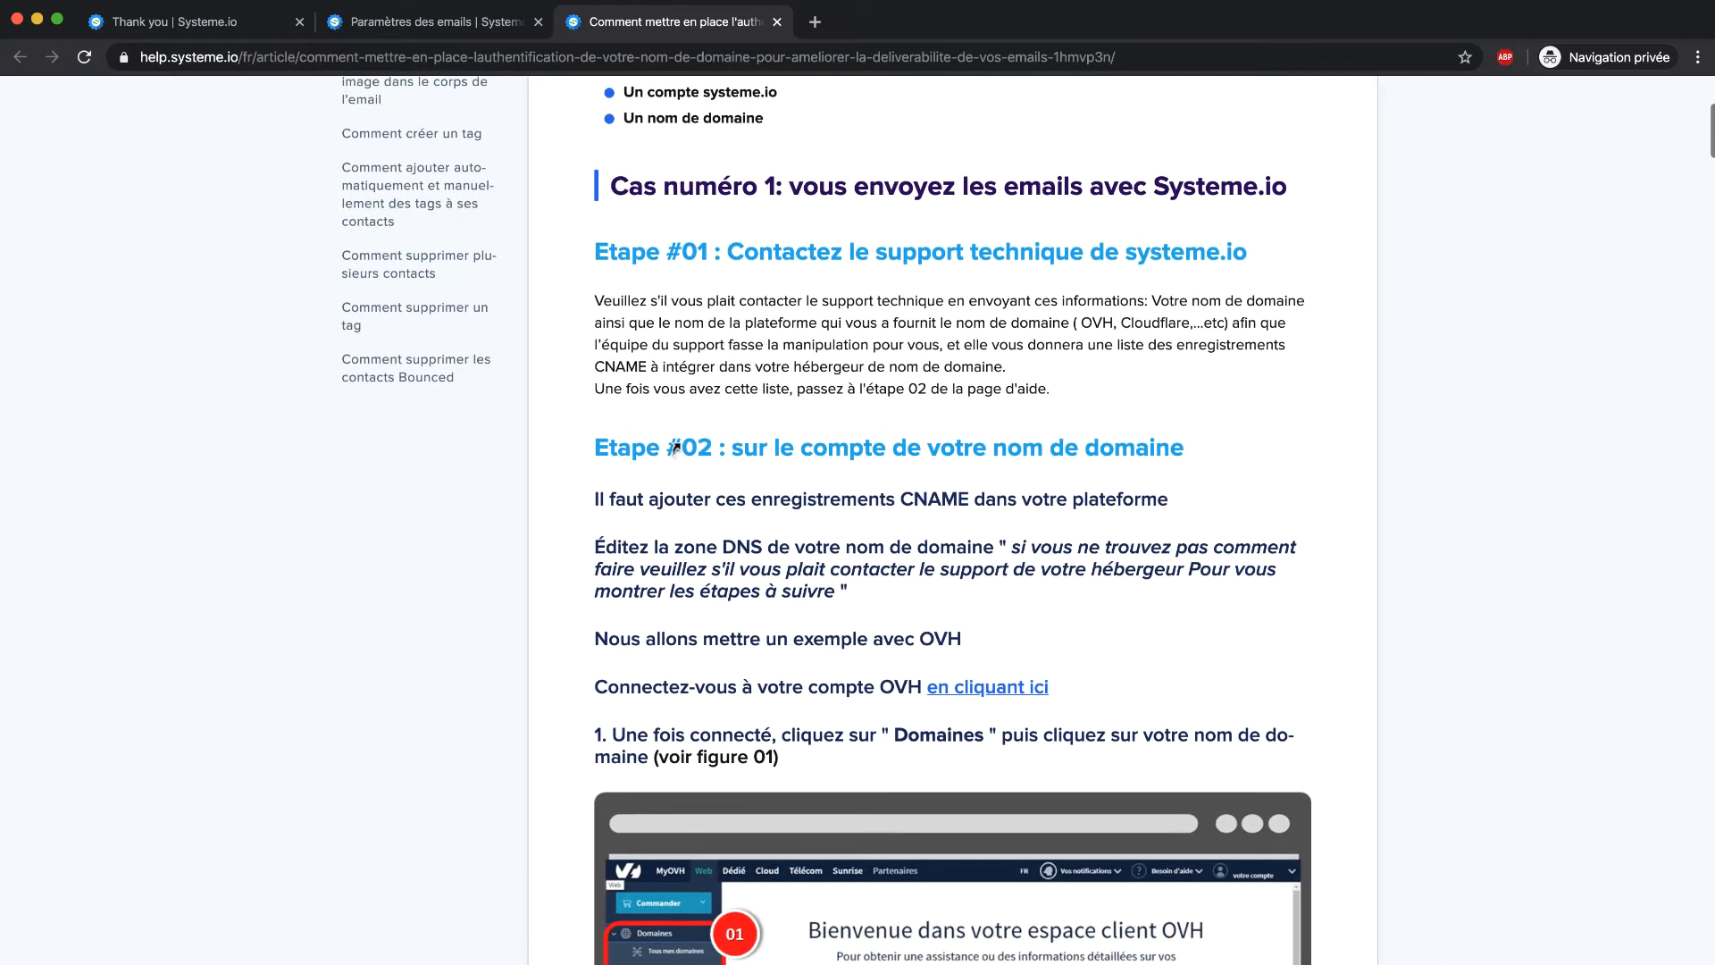
{"action": "scroll", "coordinate": [679, 447], "scroll_direction": "down", "scroll_amount": 10}
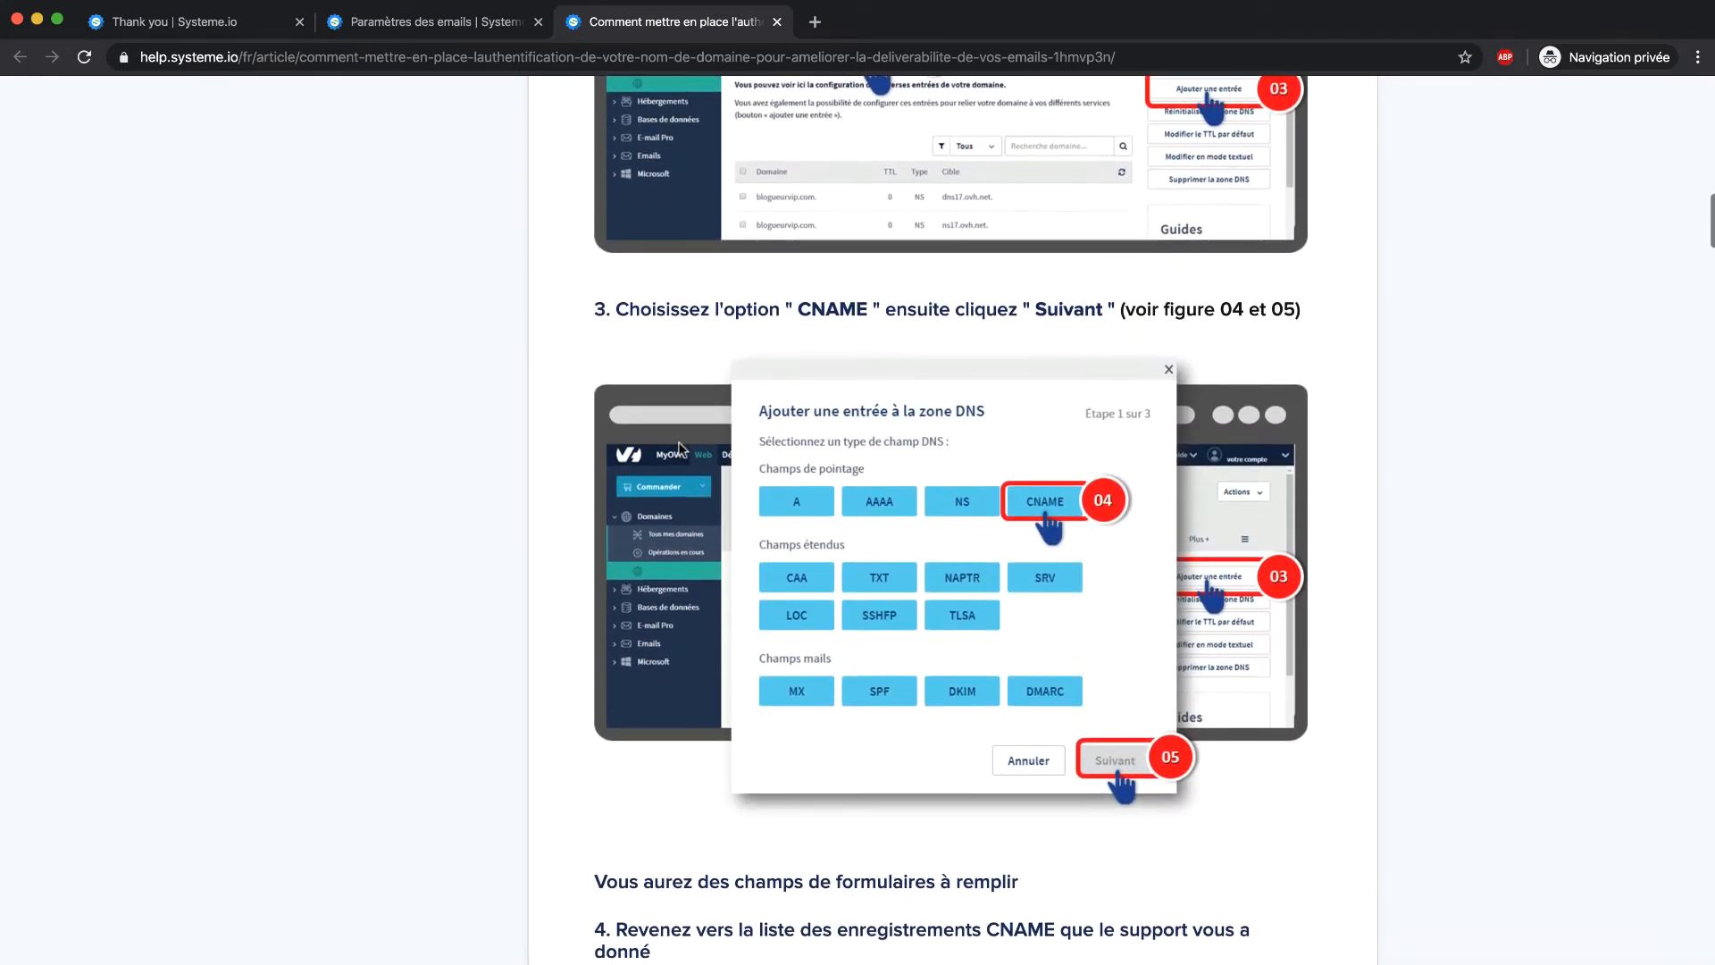
{"action": "scroll", "coordinate": [679, 446], "scroll_direction": "down", "scroll_amount": 8}
{"action": "scroll", "coordinate": [680, 433], "scroll_direction": "down", "scroll_amount": 1}
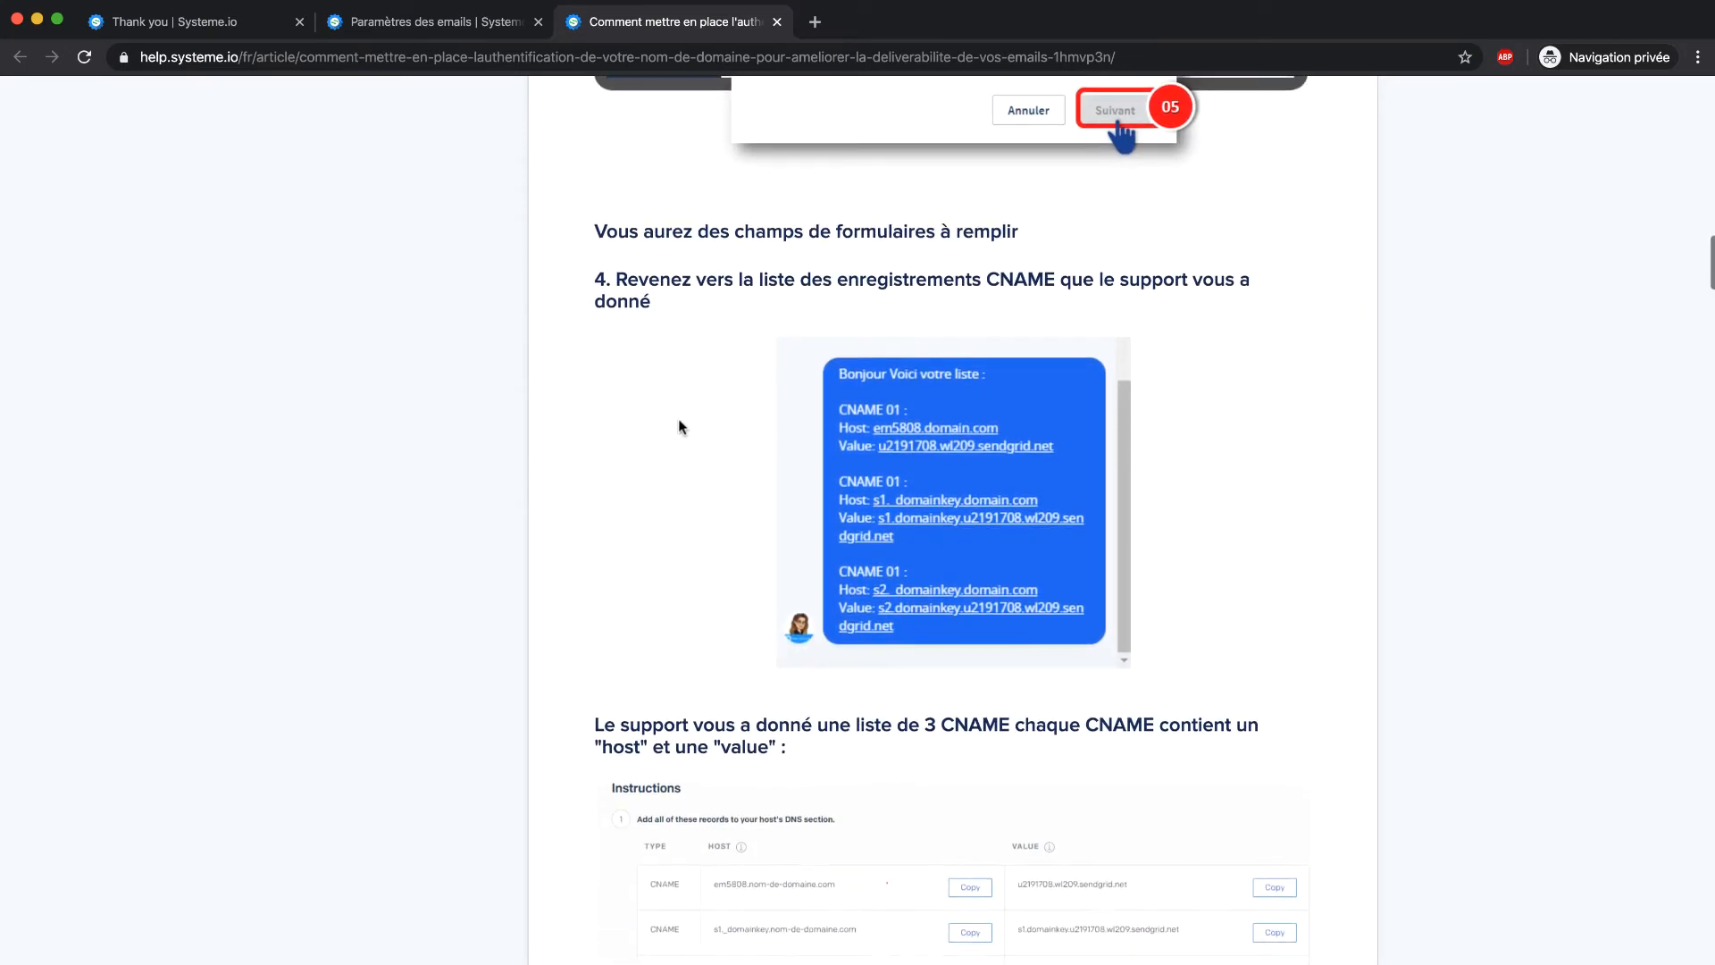
{"action": "scroll", "coordinate": [682, 425], "scroll_direction": "up", "scroll_amount": 1}
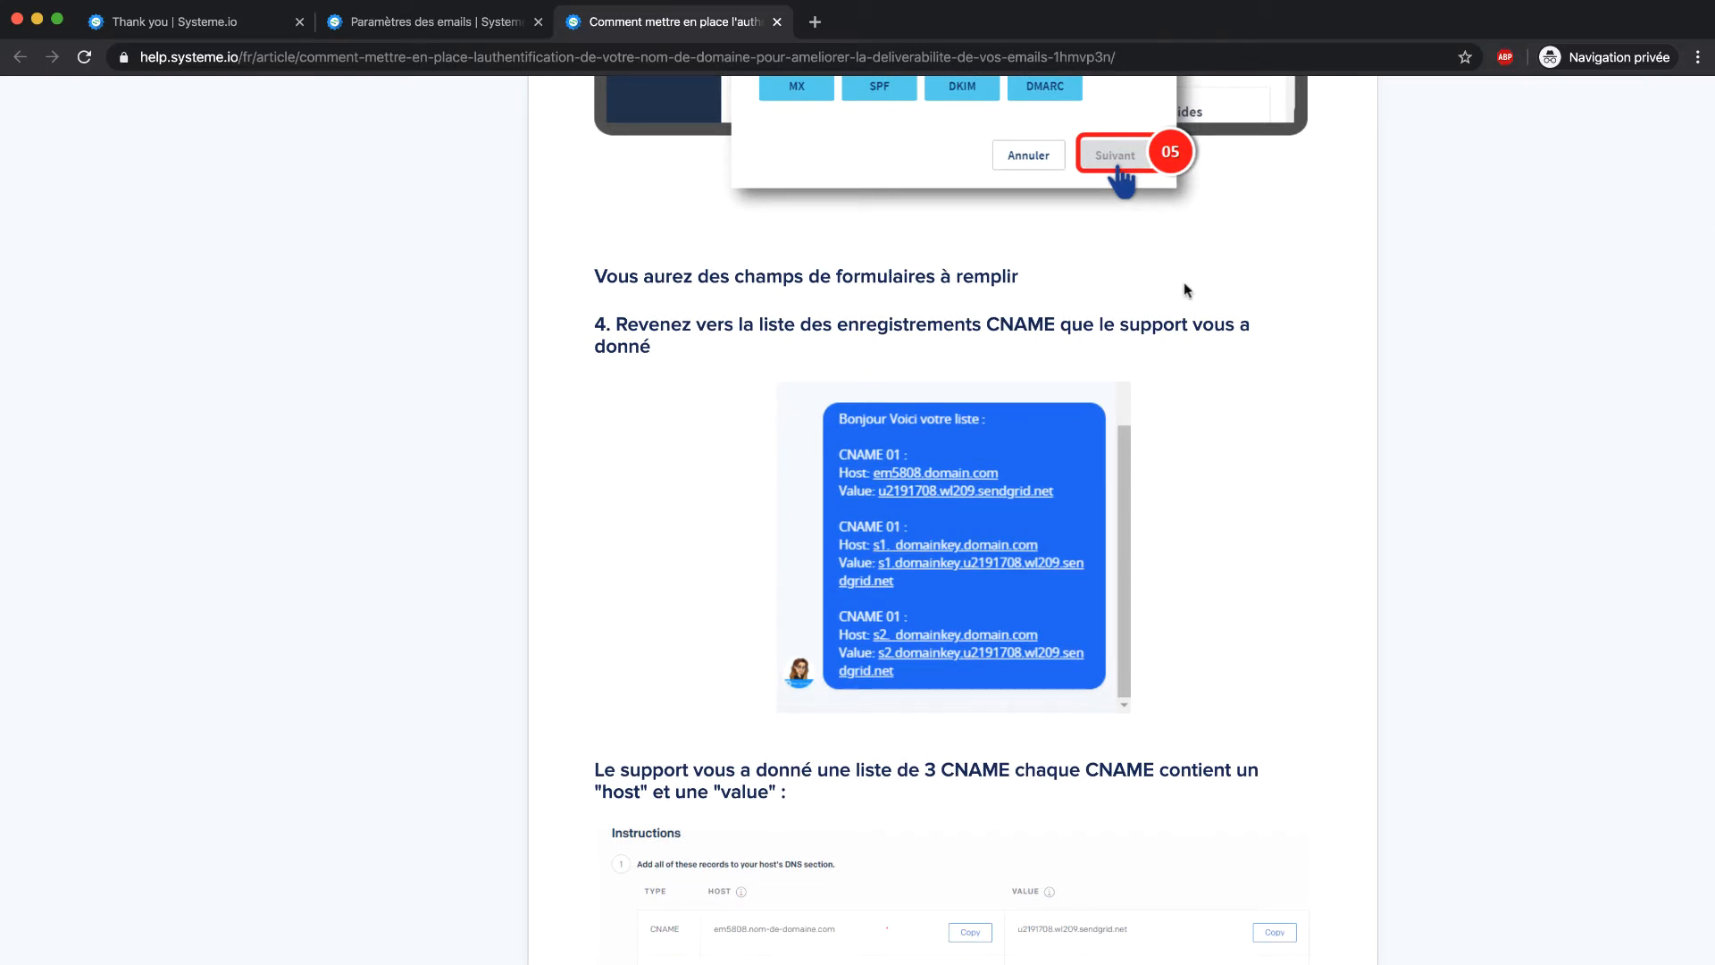
{"action": "left_click", "coordinate": [476, 32]}
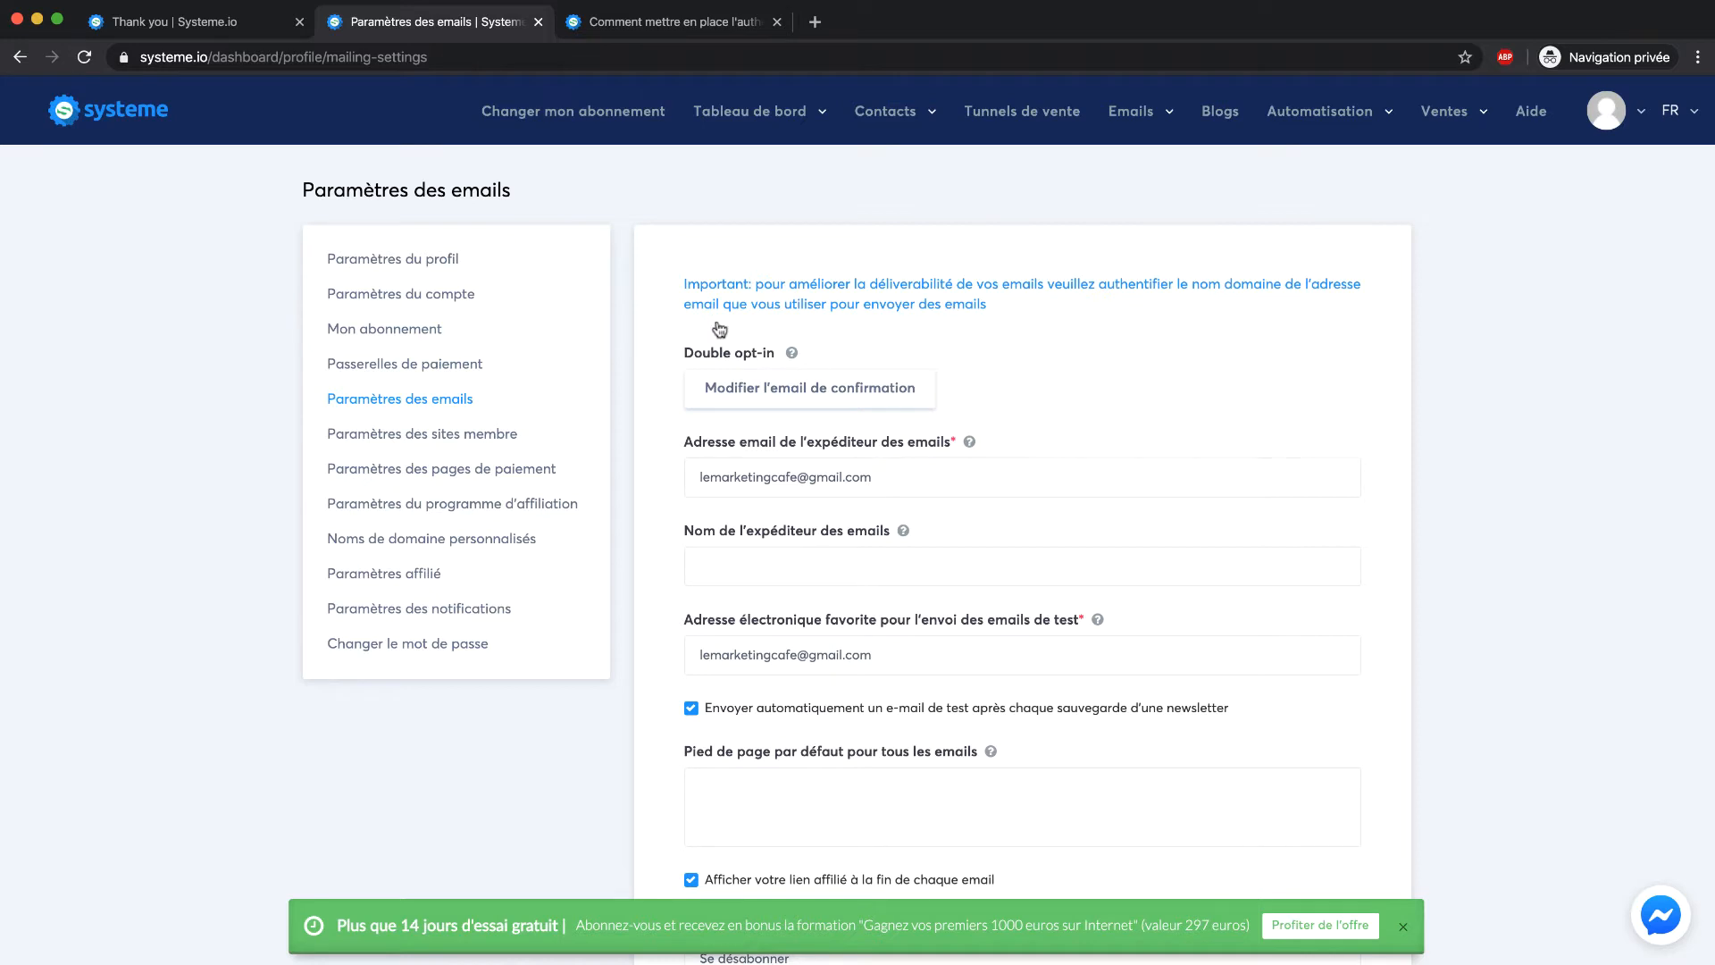
Set the email sender name to Marketing Café and write a default email footer
{"action": "scroll", "coordinate": [1042, 321], "scroll_direction": "down", "scroll_amount": 3}
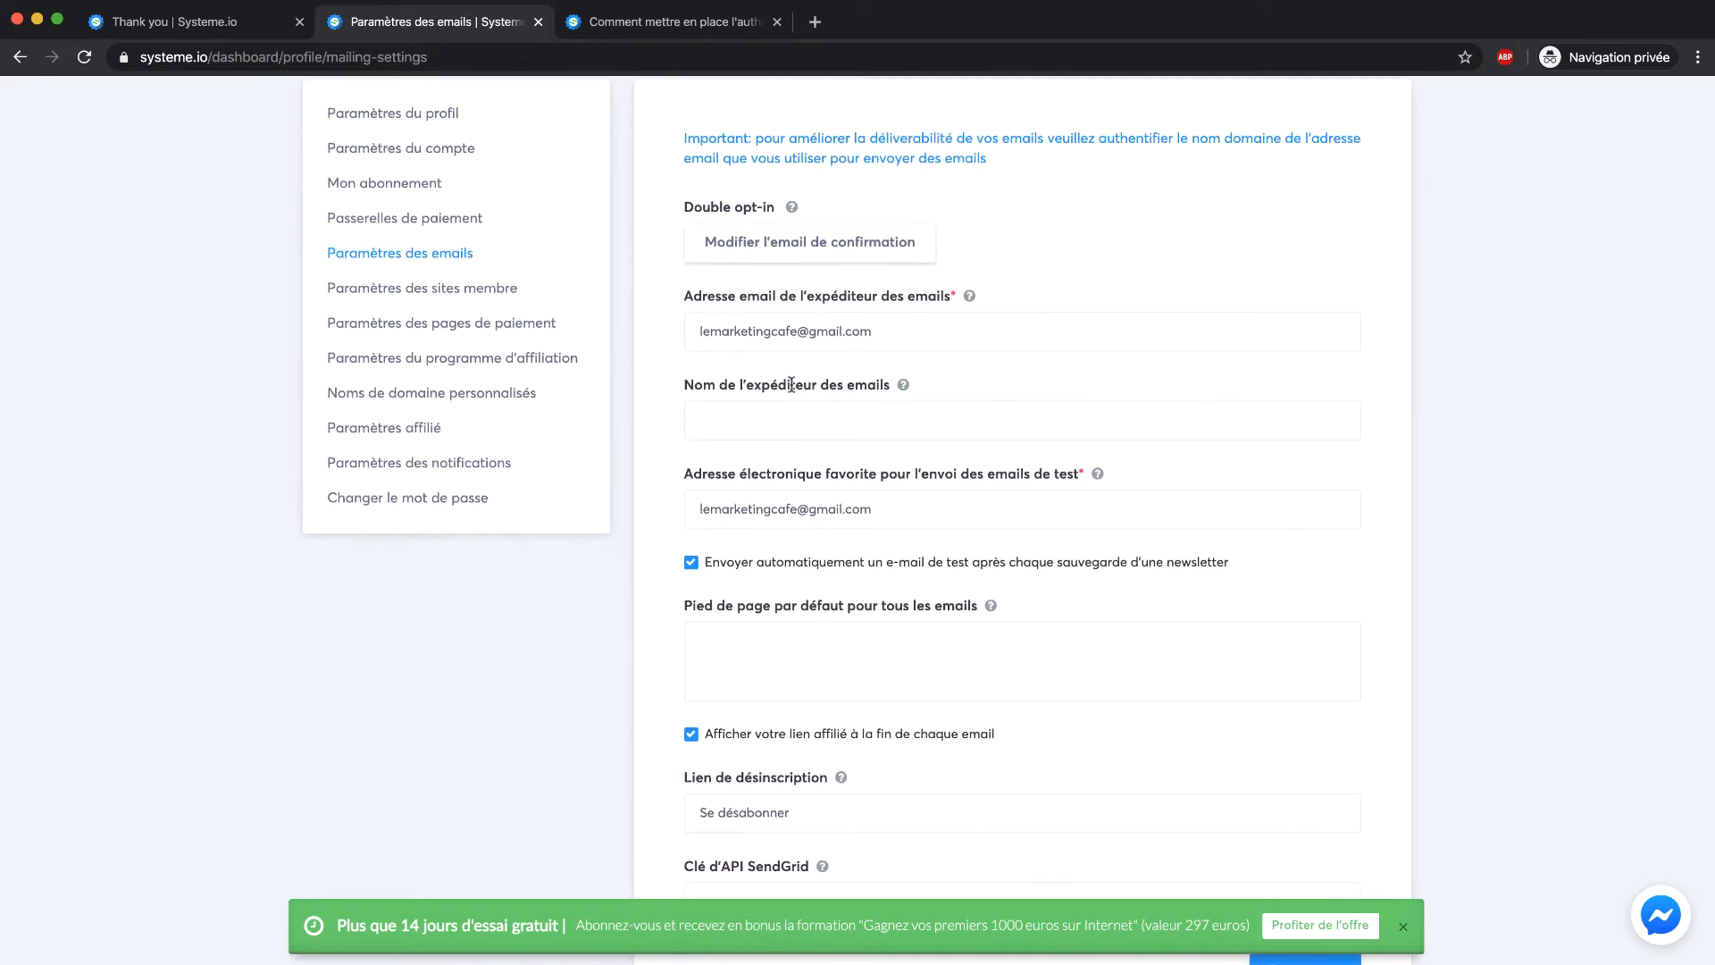
{"action": "left_click", "coordinate": [781, 431]}
{"action": "type", "text": "Marketing Café"}
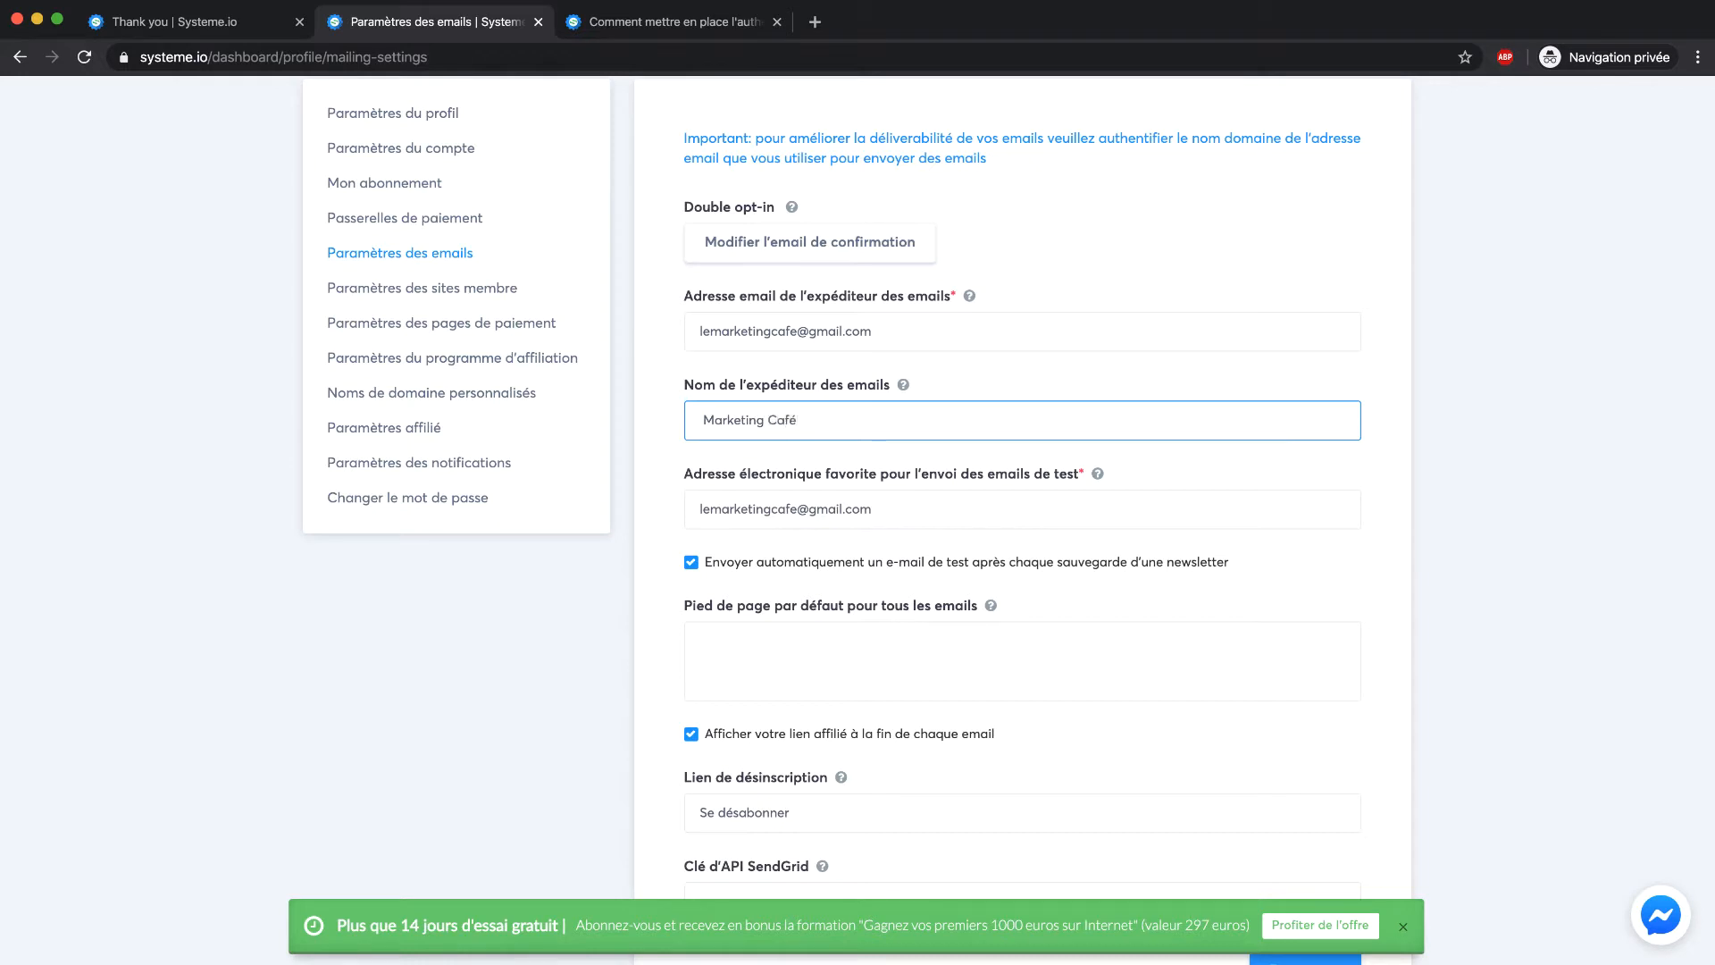
{"action": "left_click", "coordinate": [1076, 379]}
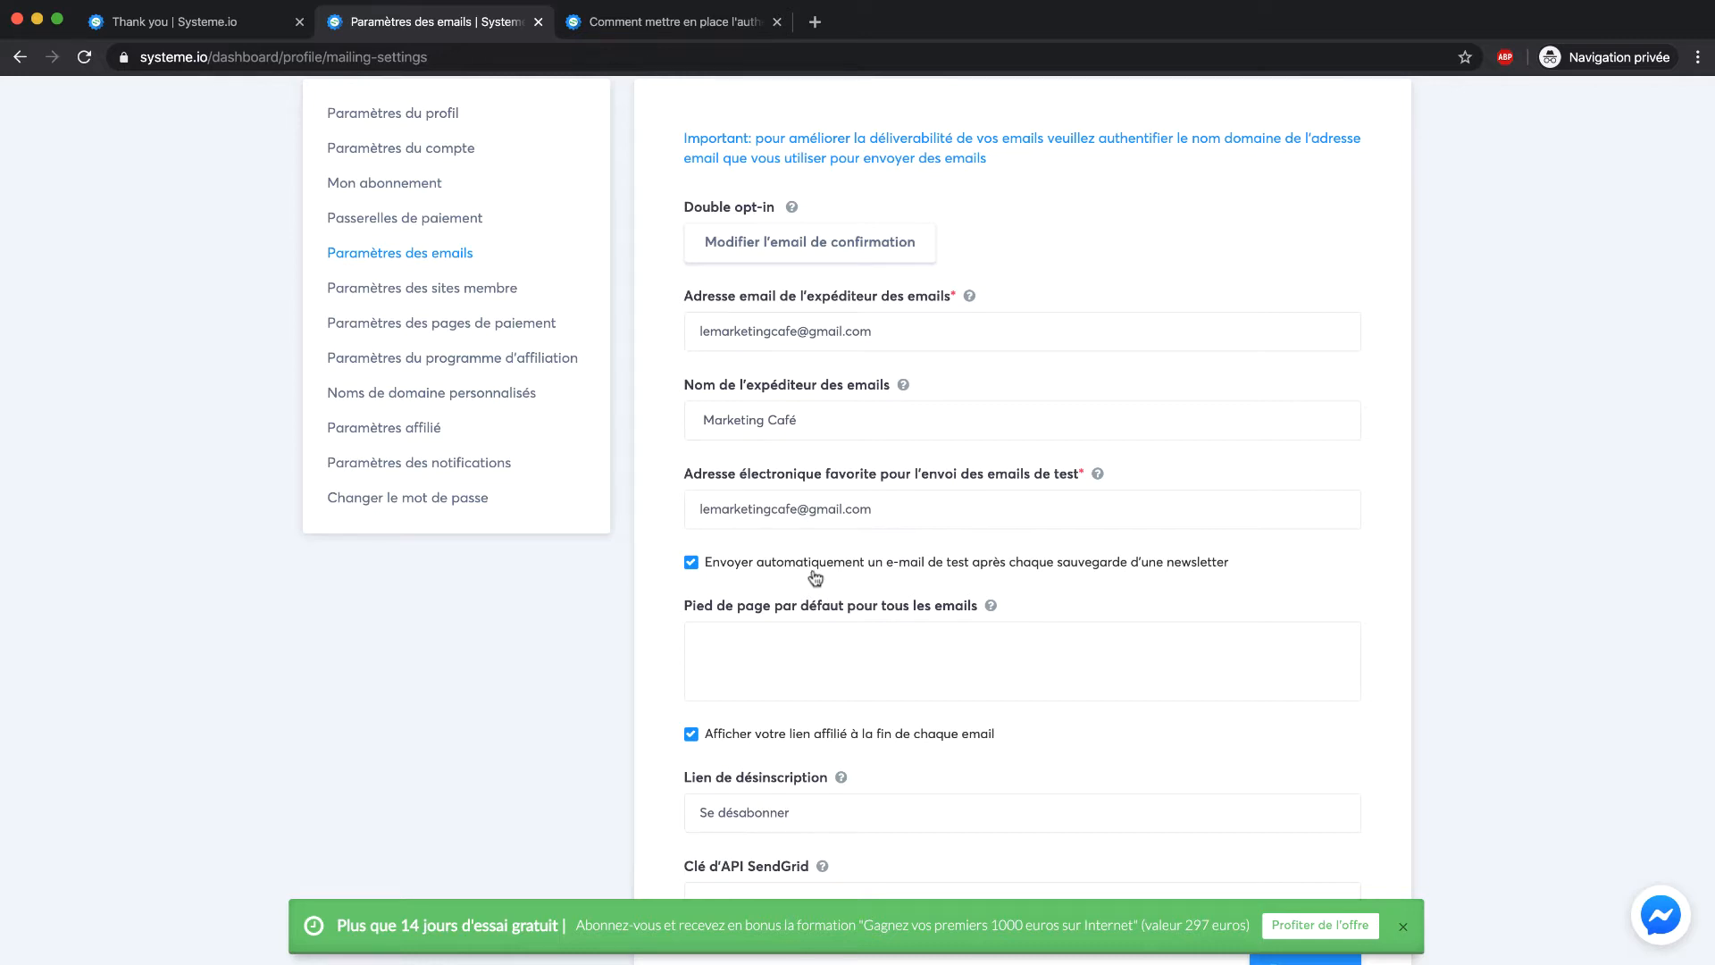
{"action": "scroll", "coordinate": [674, 570], "scroll_direction": "down", "scroll_amount": 3}
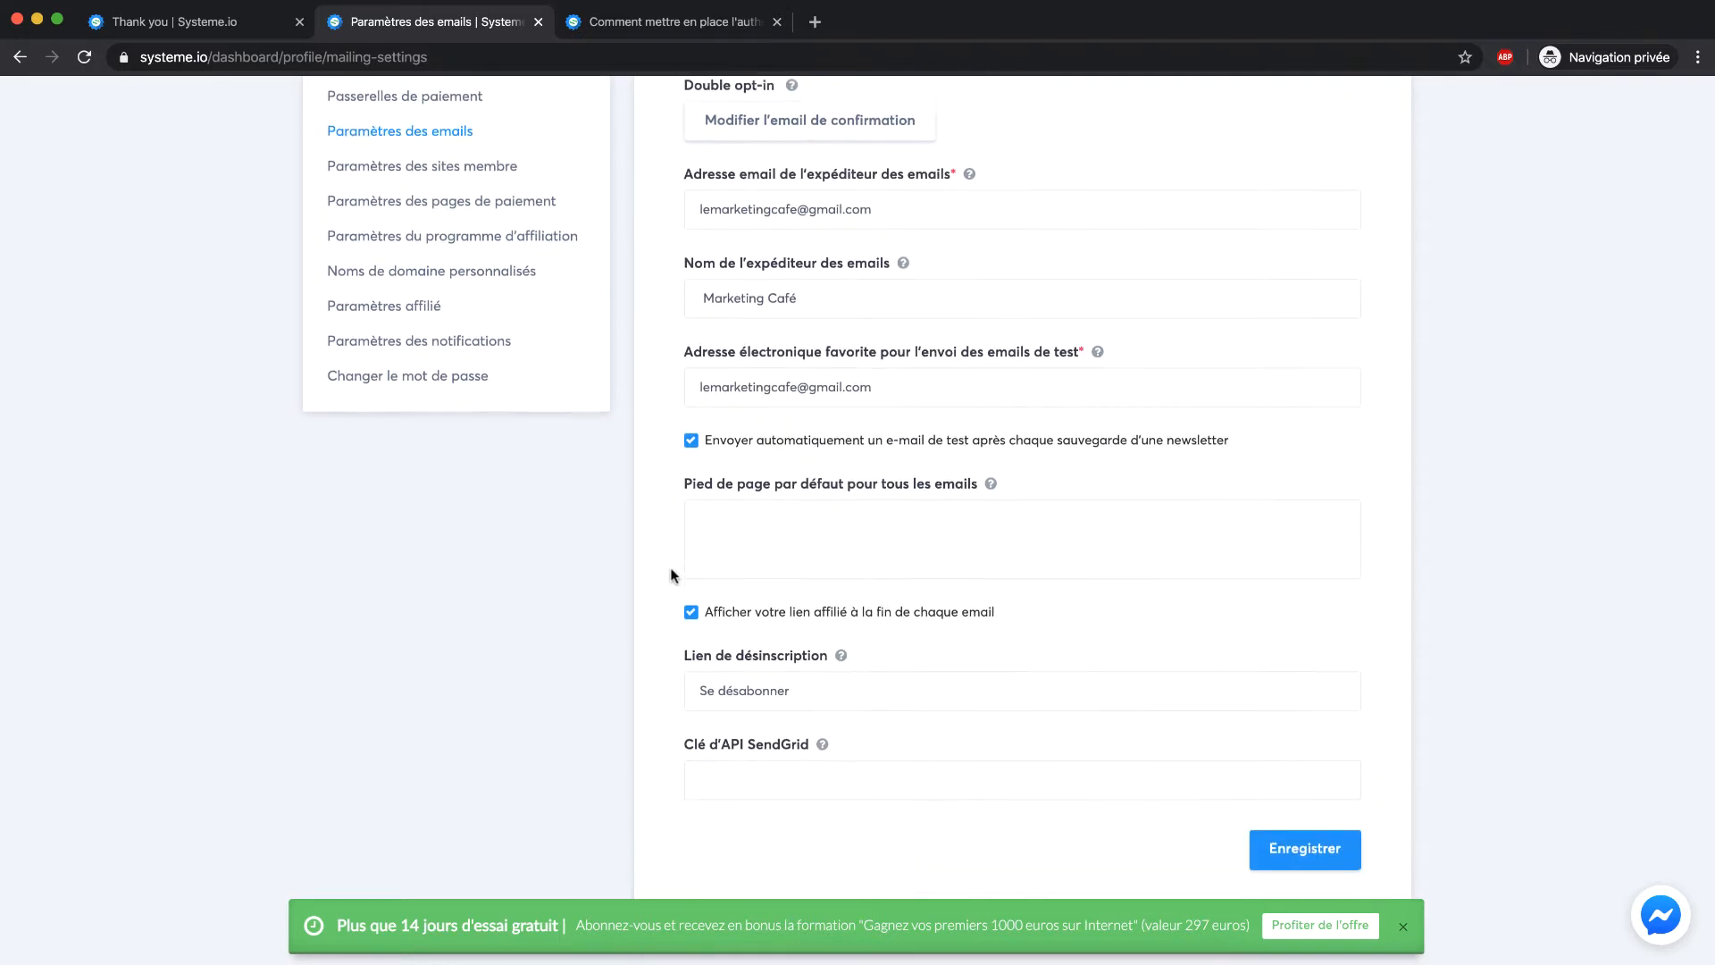
{"action": "left_click", "coordinate": [790, 515]}
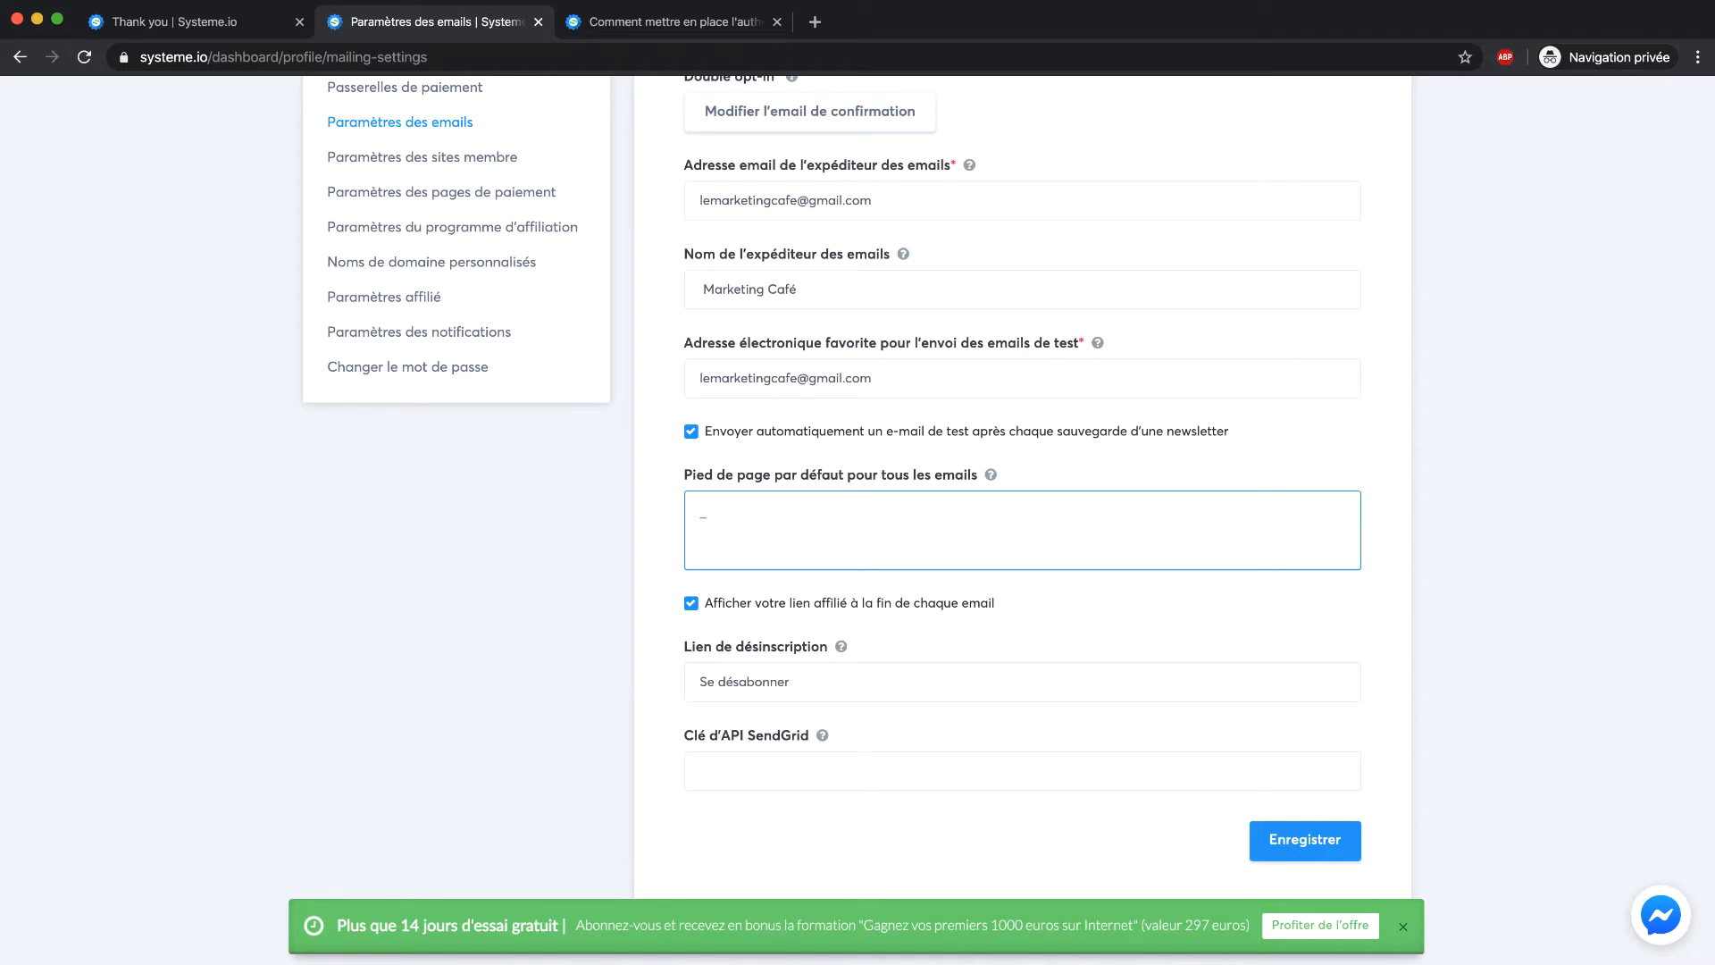
{"action": "type", "text": "Markarketing.cafe/"}
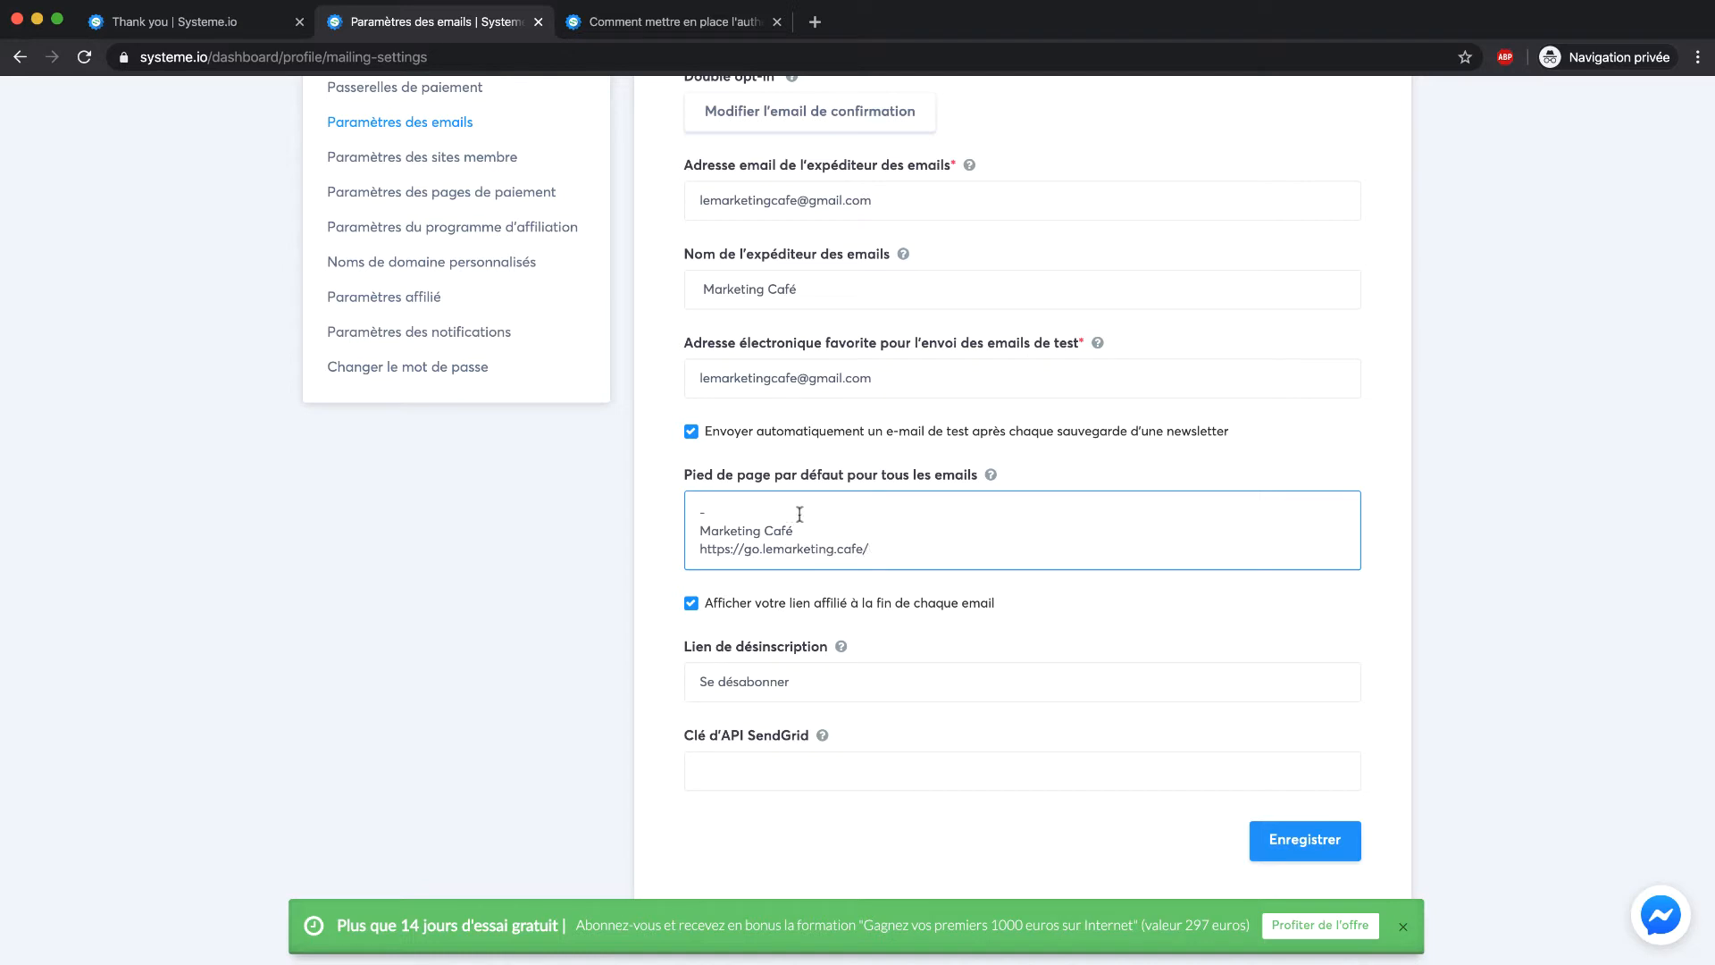
Leave automatic test emails after newsletter saves enabled and save the email settings
{"action": "left_click", "coordinate": [1343, 430]}
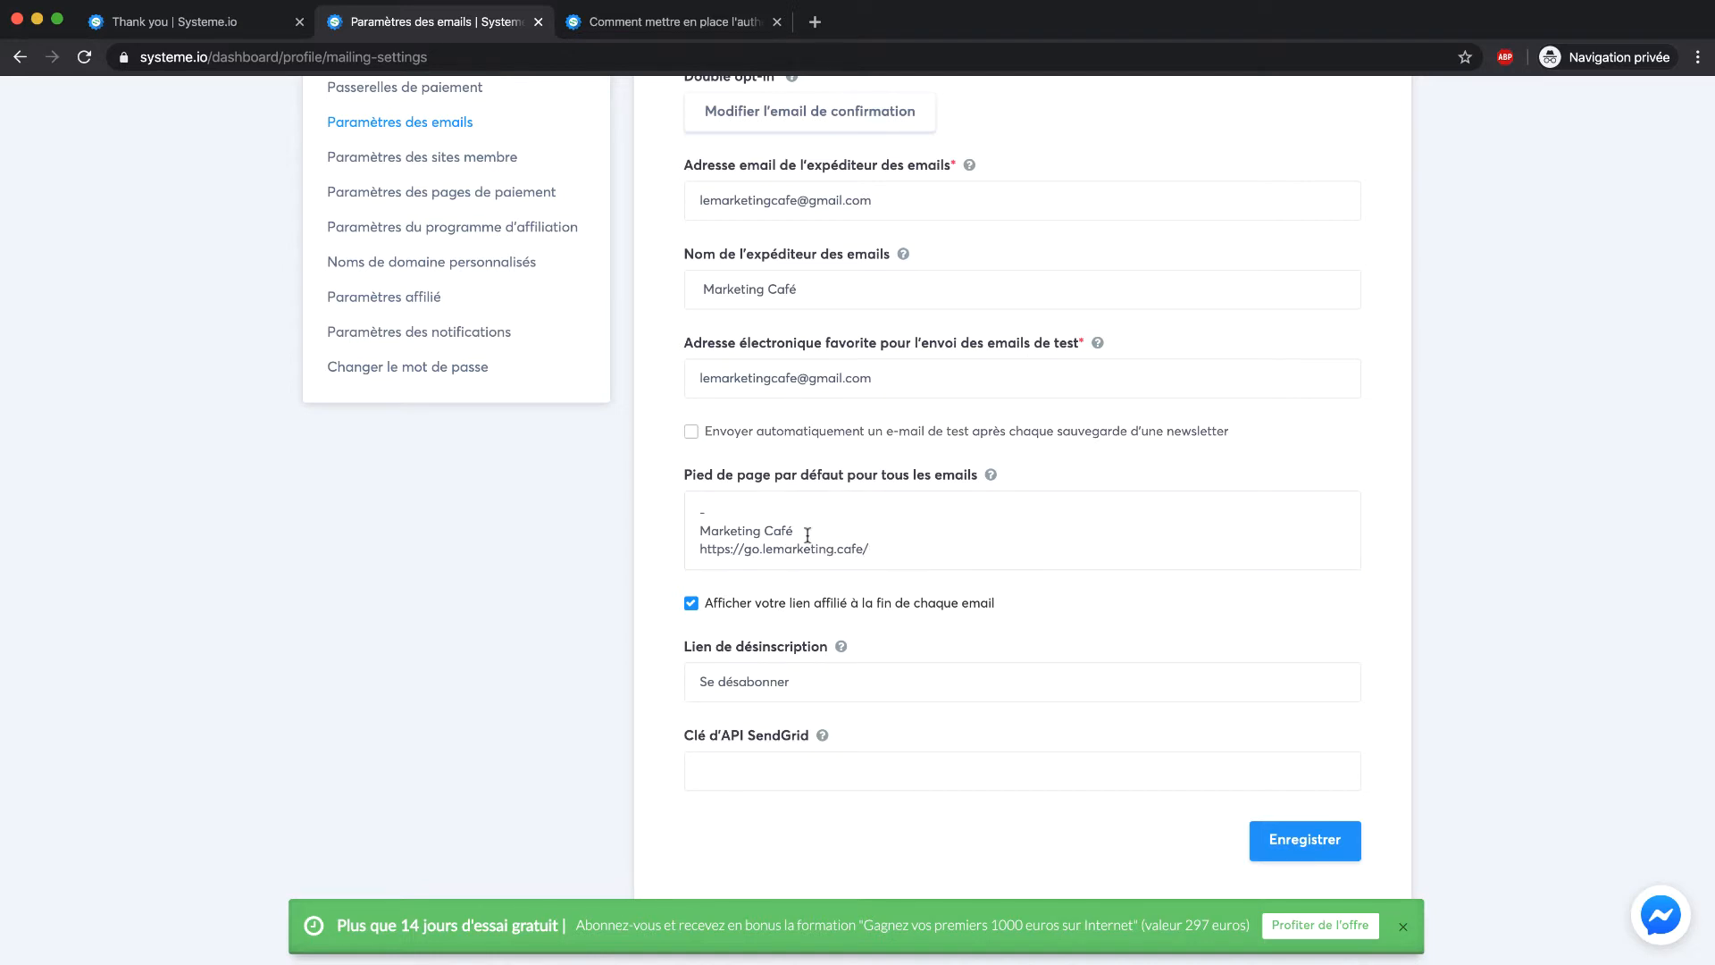
{"action": "left_click", "coordinate": [767, 432]}
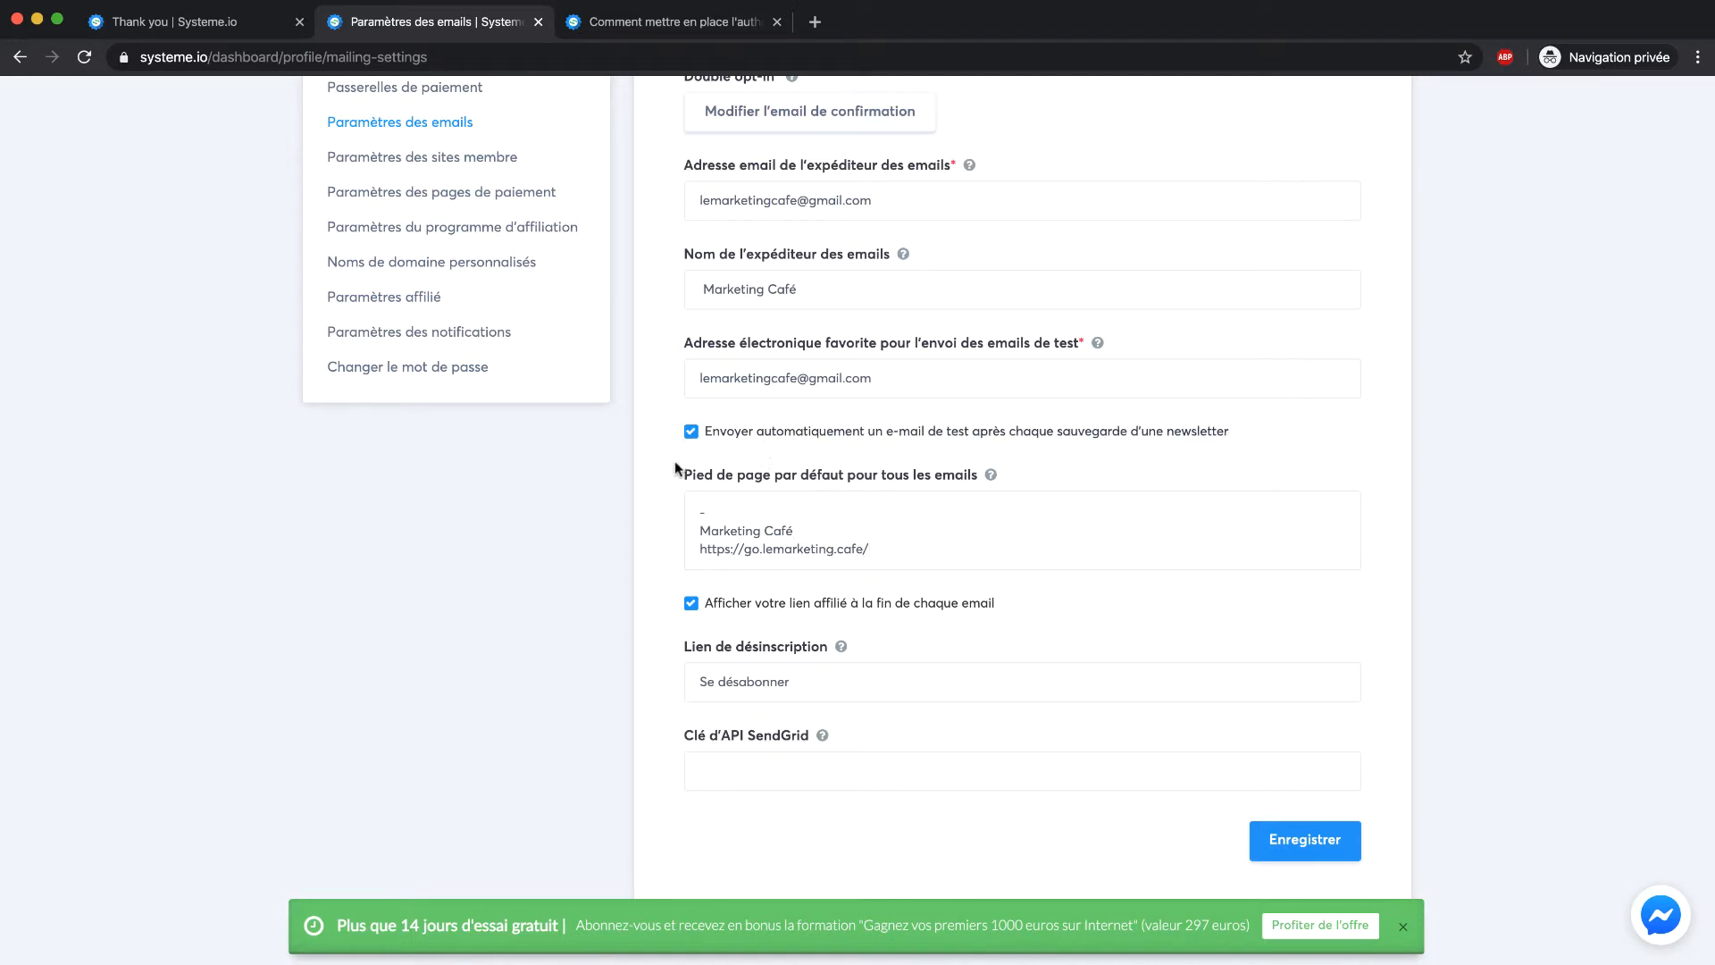
{"action": "scroll", "coordinate": [676, 468], "scroll_direction": "up", "scroll_amount": 1}
{"action": "scroll", "coordinate": [676, 468], "scroll_direction": "up", "scroll_amount": 3}
{"action": "scroll", "coordinate": [1236, 678], "scroll_direction": "down", "scroll_amount": 3}
{"action": "left_click", "coordinate": [1266, 838]}
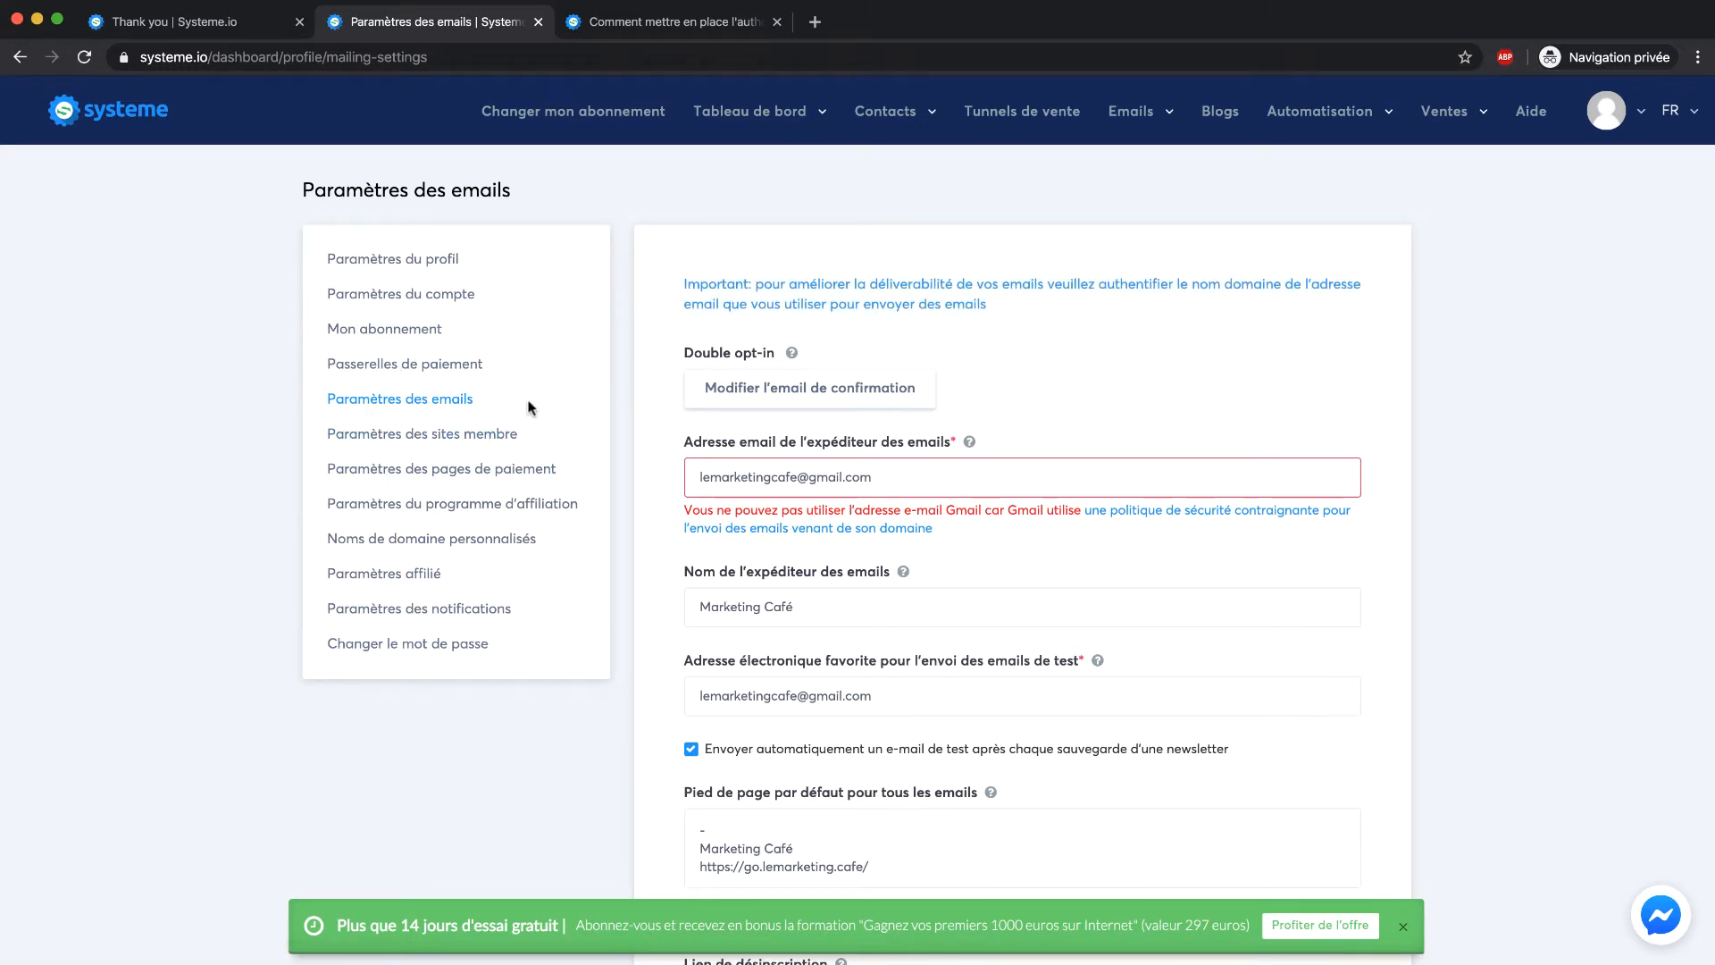
Replace trainer name Formateur with Marketing Café, set the bio 'Formateur spécialisé dans le marketing digital.', and save
{"action": "left_click", "coordinate": [435, 435]}
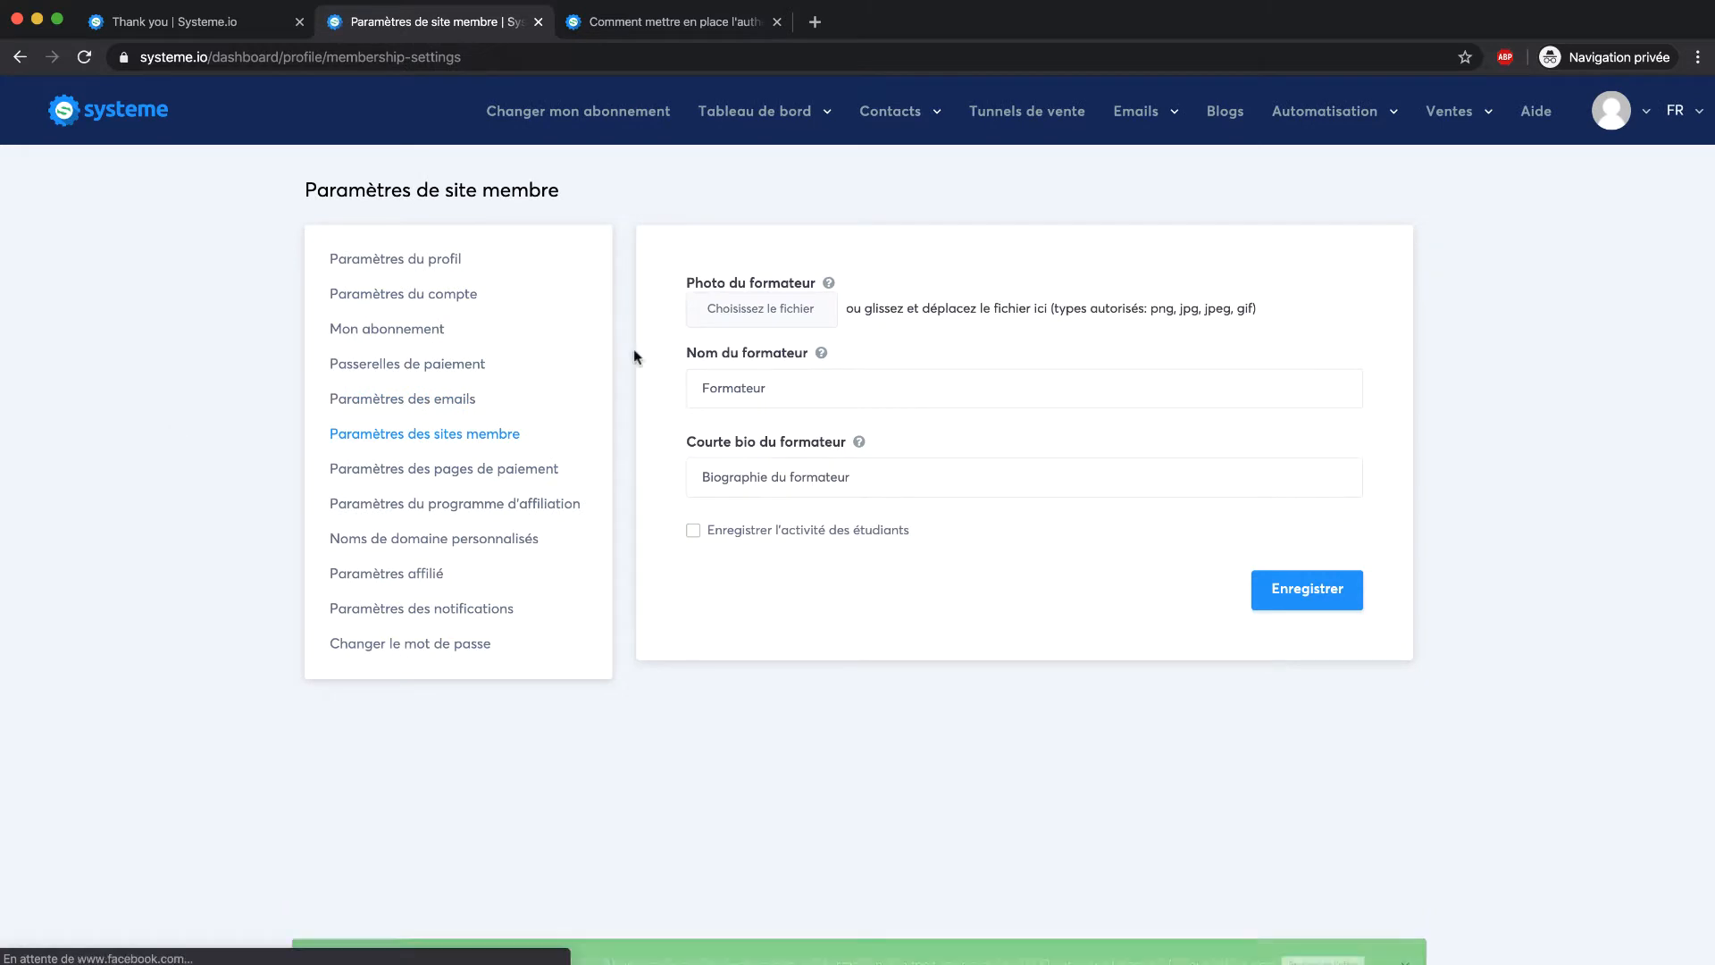
{"action": "left_click", "coordinate": [787, 394]}
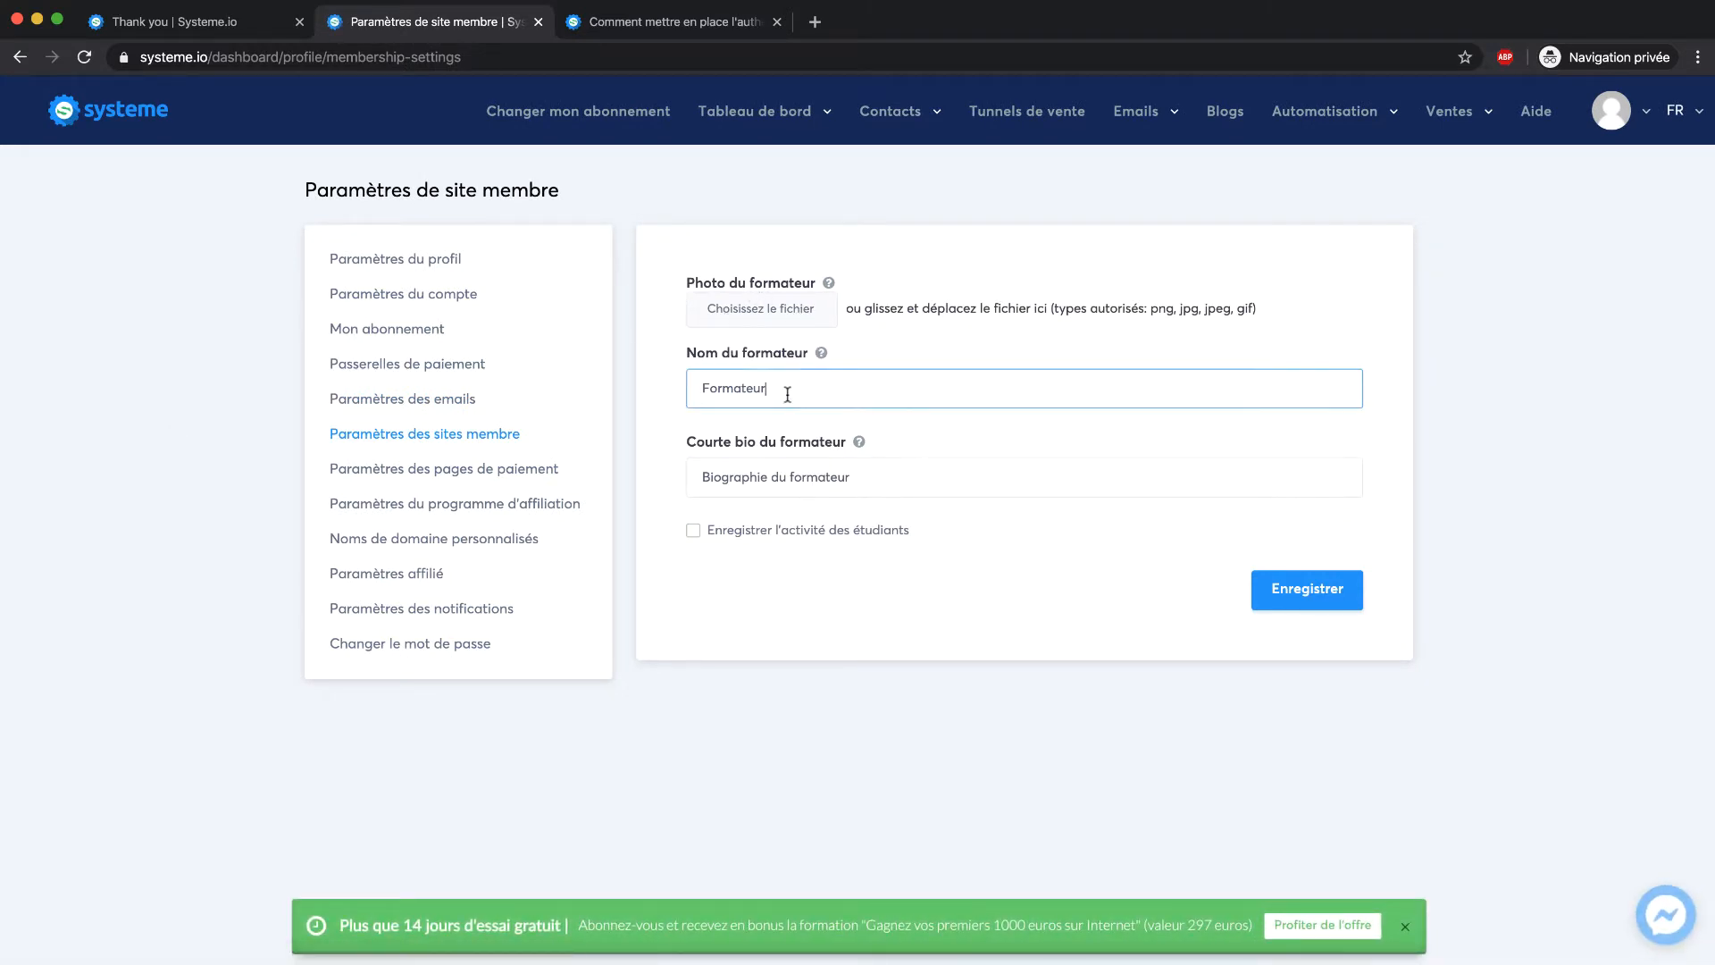
{"action": "left_click_drag", "start_coordinate": [787, 394], "coordinate": [657, 394]}
{"action": "type", "text": "Marketing Café"}
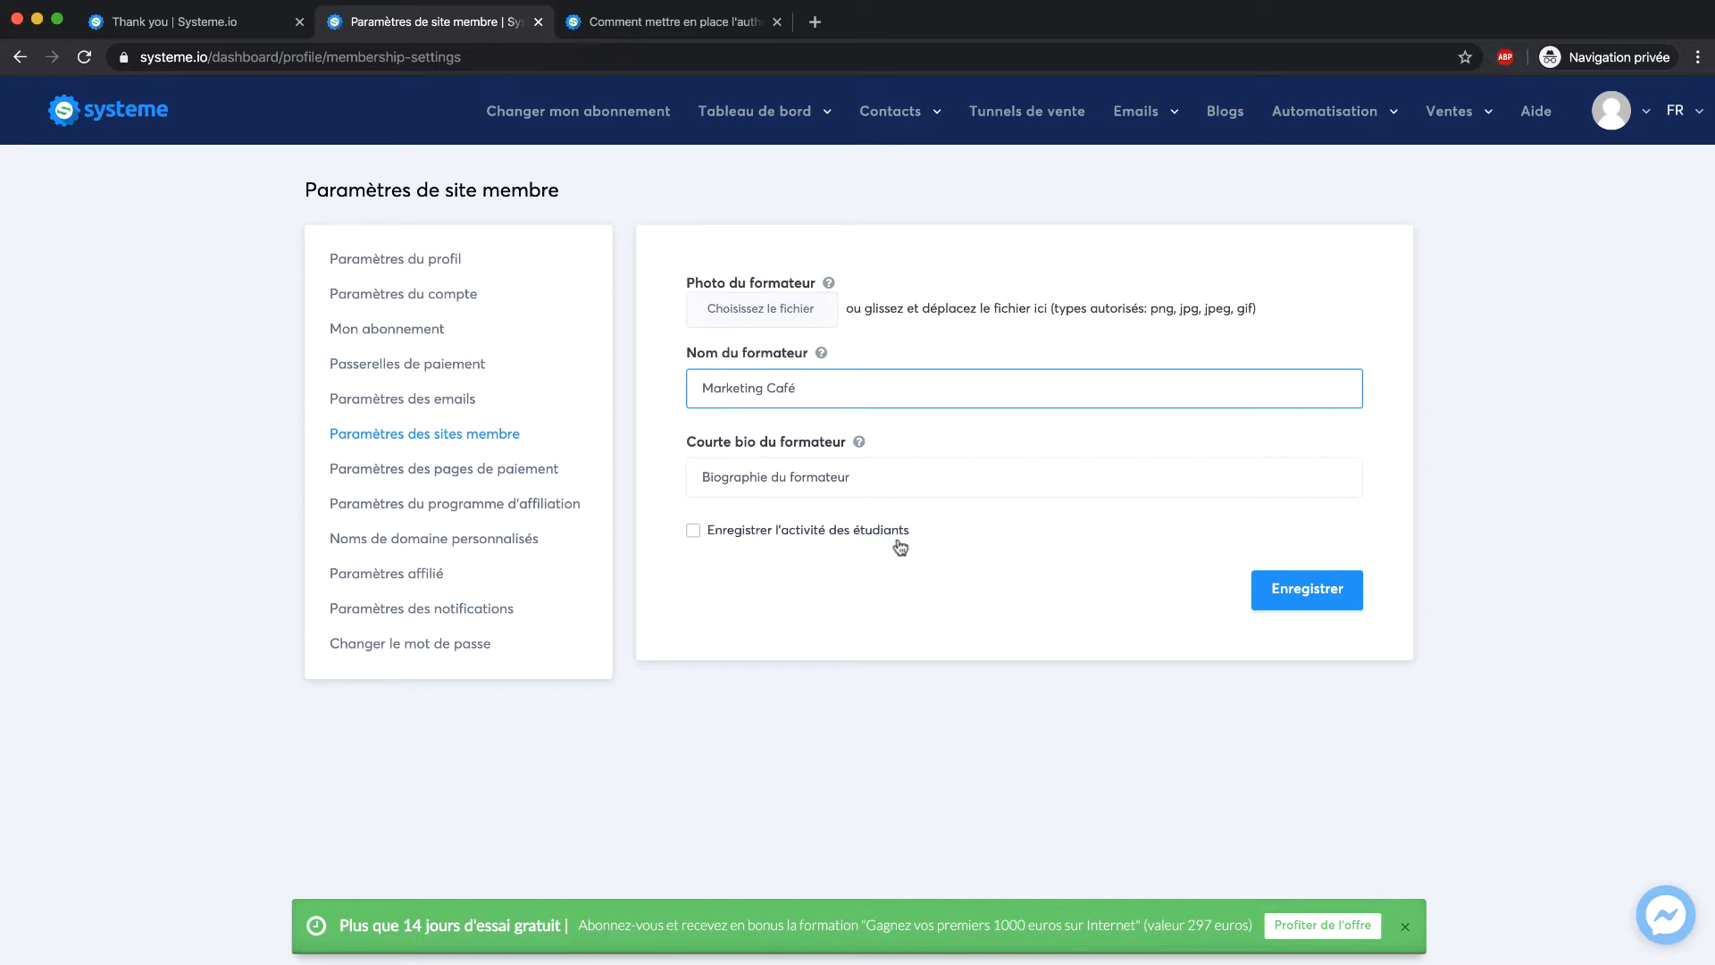
{"action": "left_click", "coordinate": [877, 471]}
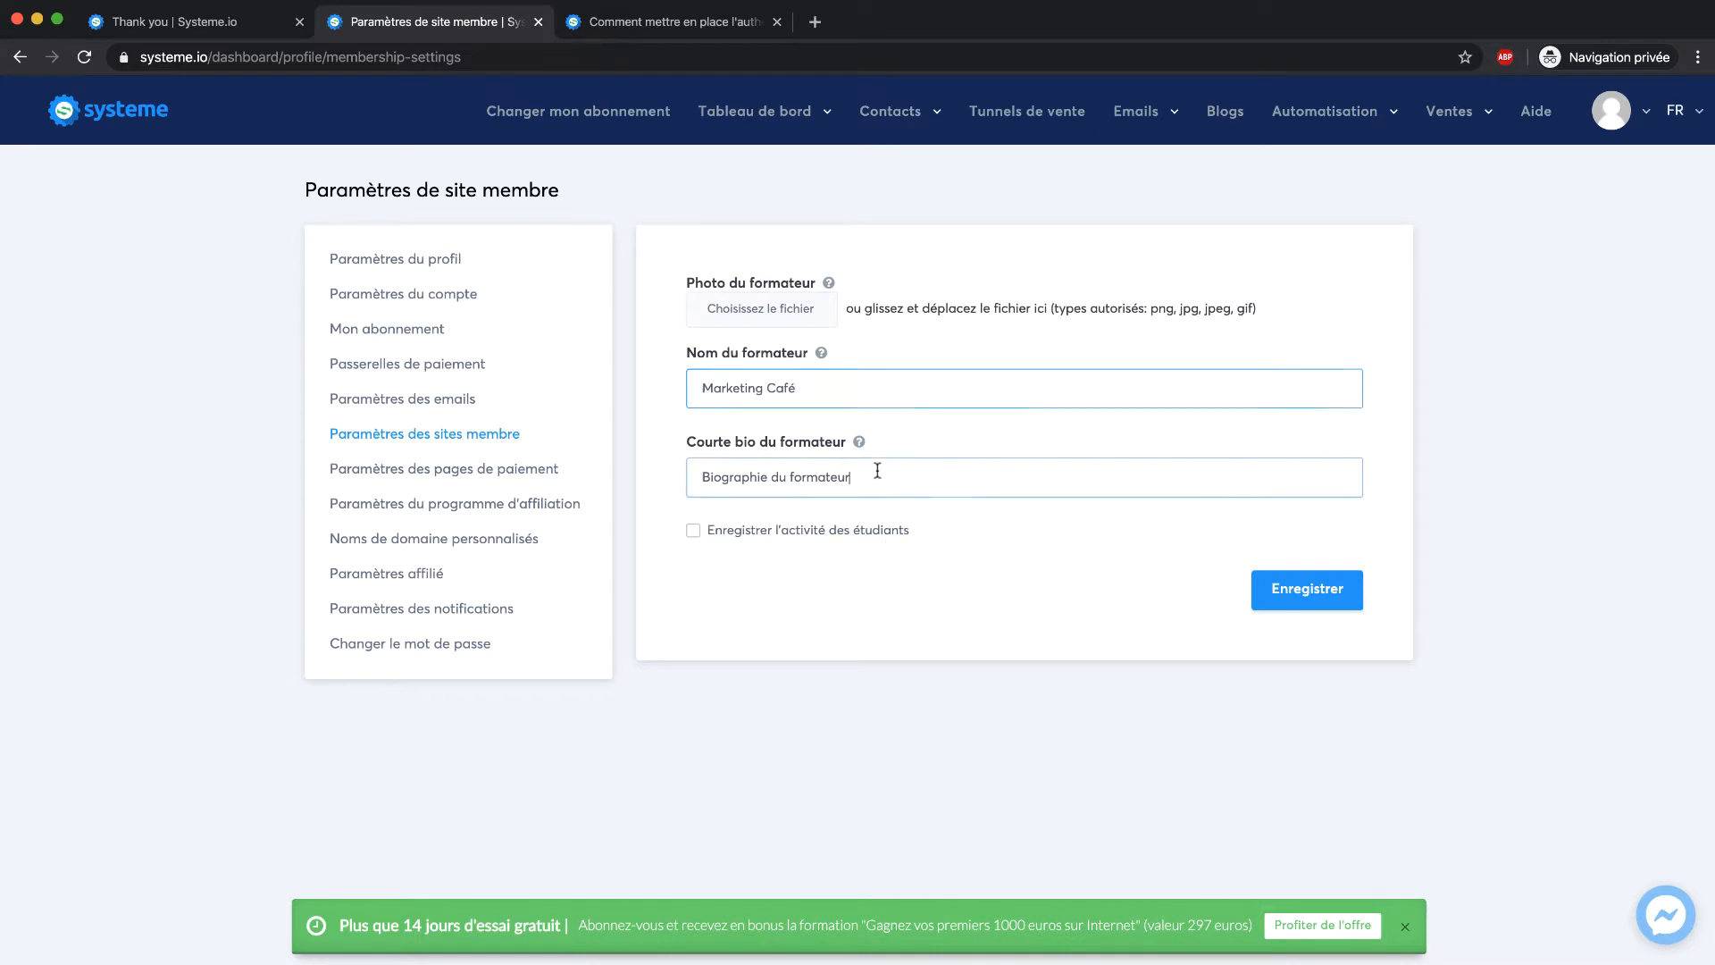
{"action": "left_click_drag", "start_coordinate": [693, 477], "coordinate": [867, 476]}
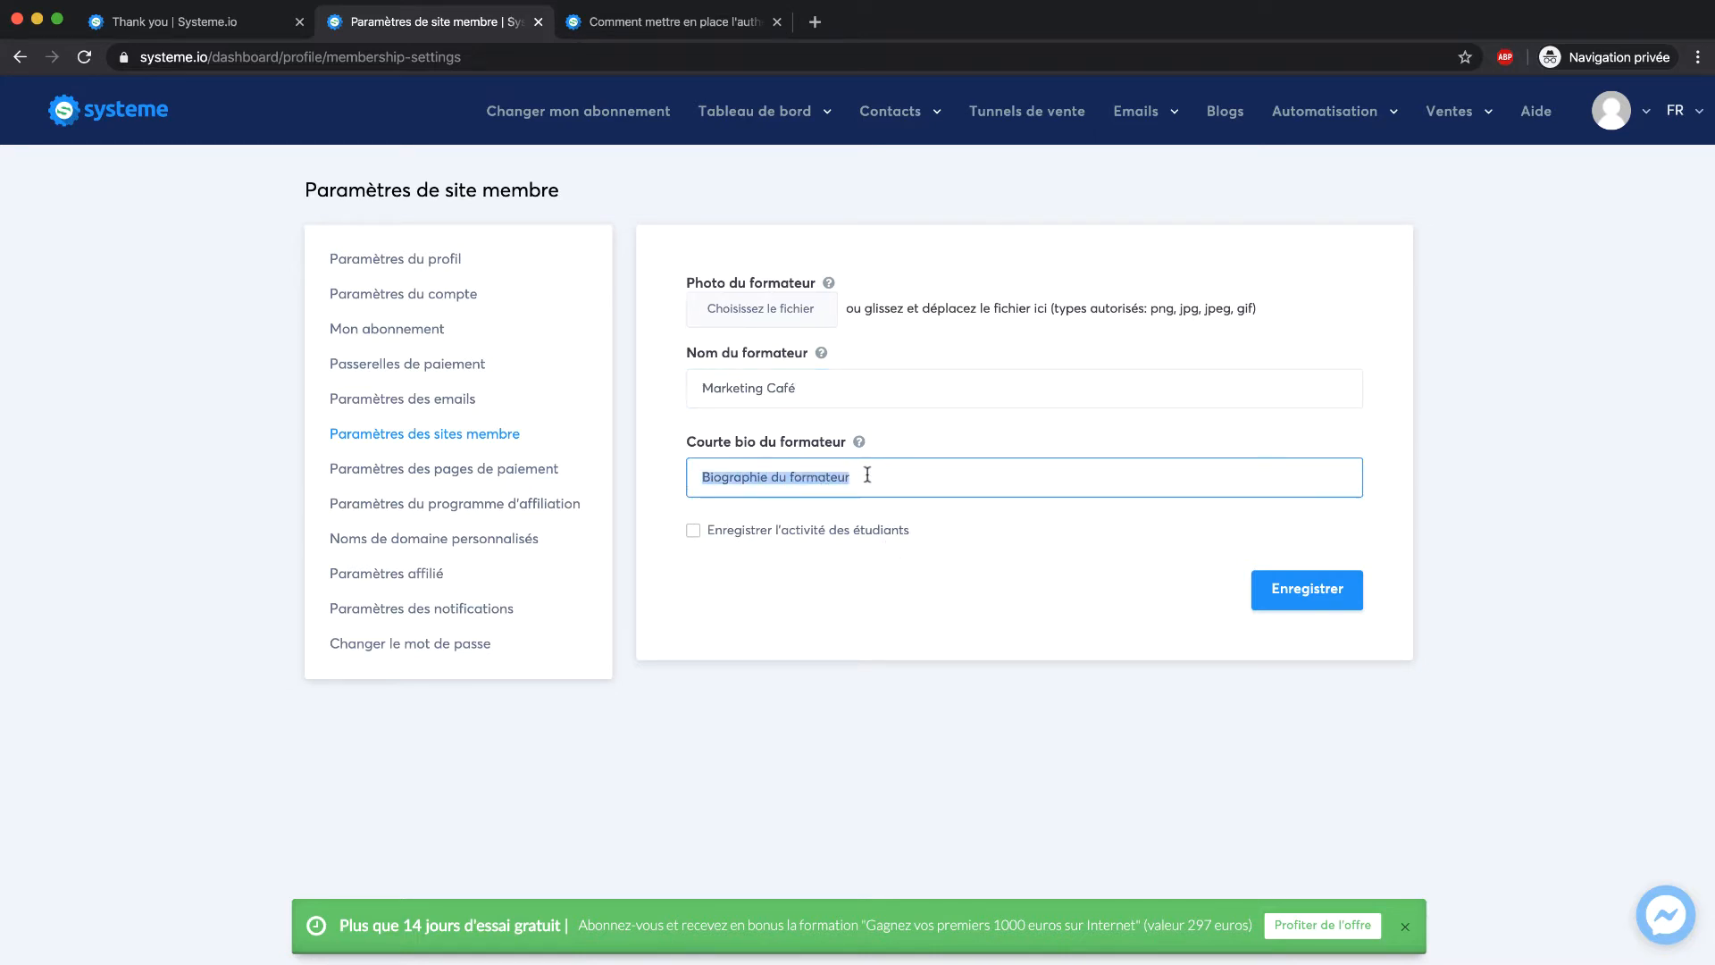
{"action": "type", "text": "Formateur spécialisé "}
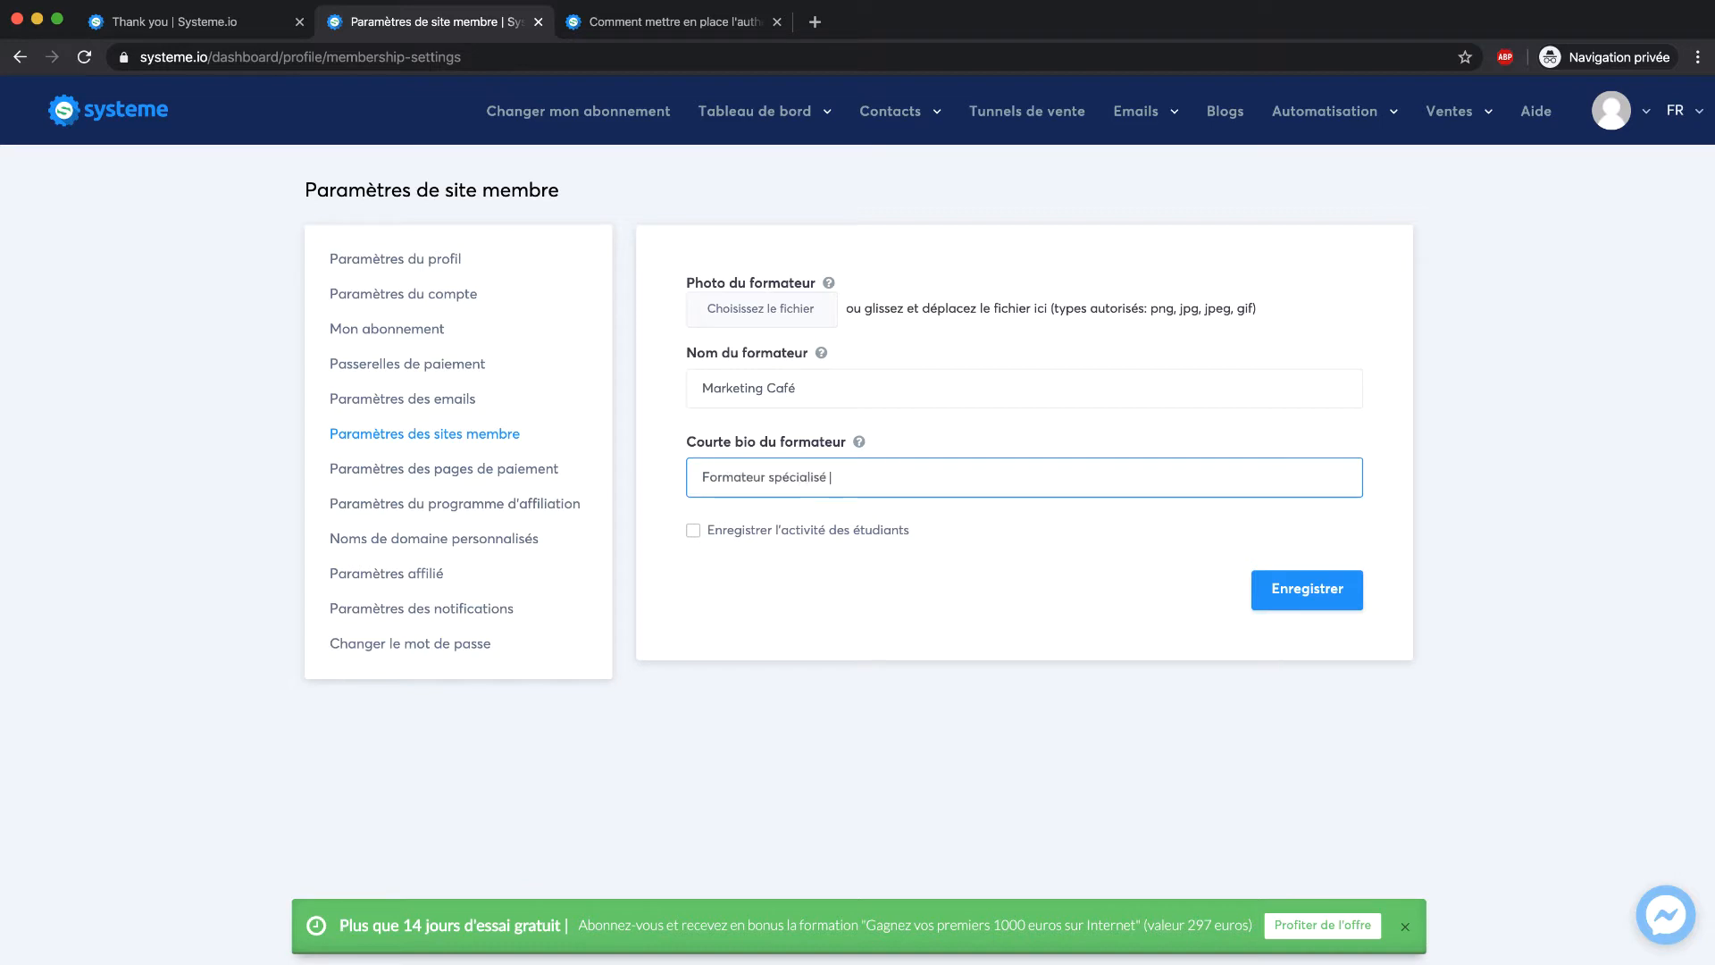
{"action": "type", "text": "dans le marketing digital."}
{"action": "left_click", "coordinate": [945, 448]}
{"action": "left_click", "coordinate": [1289, 589]}
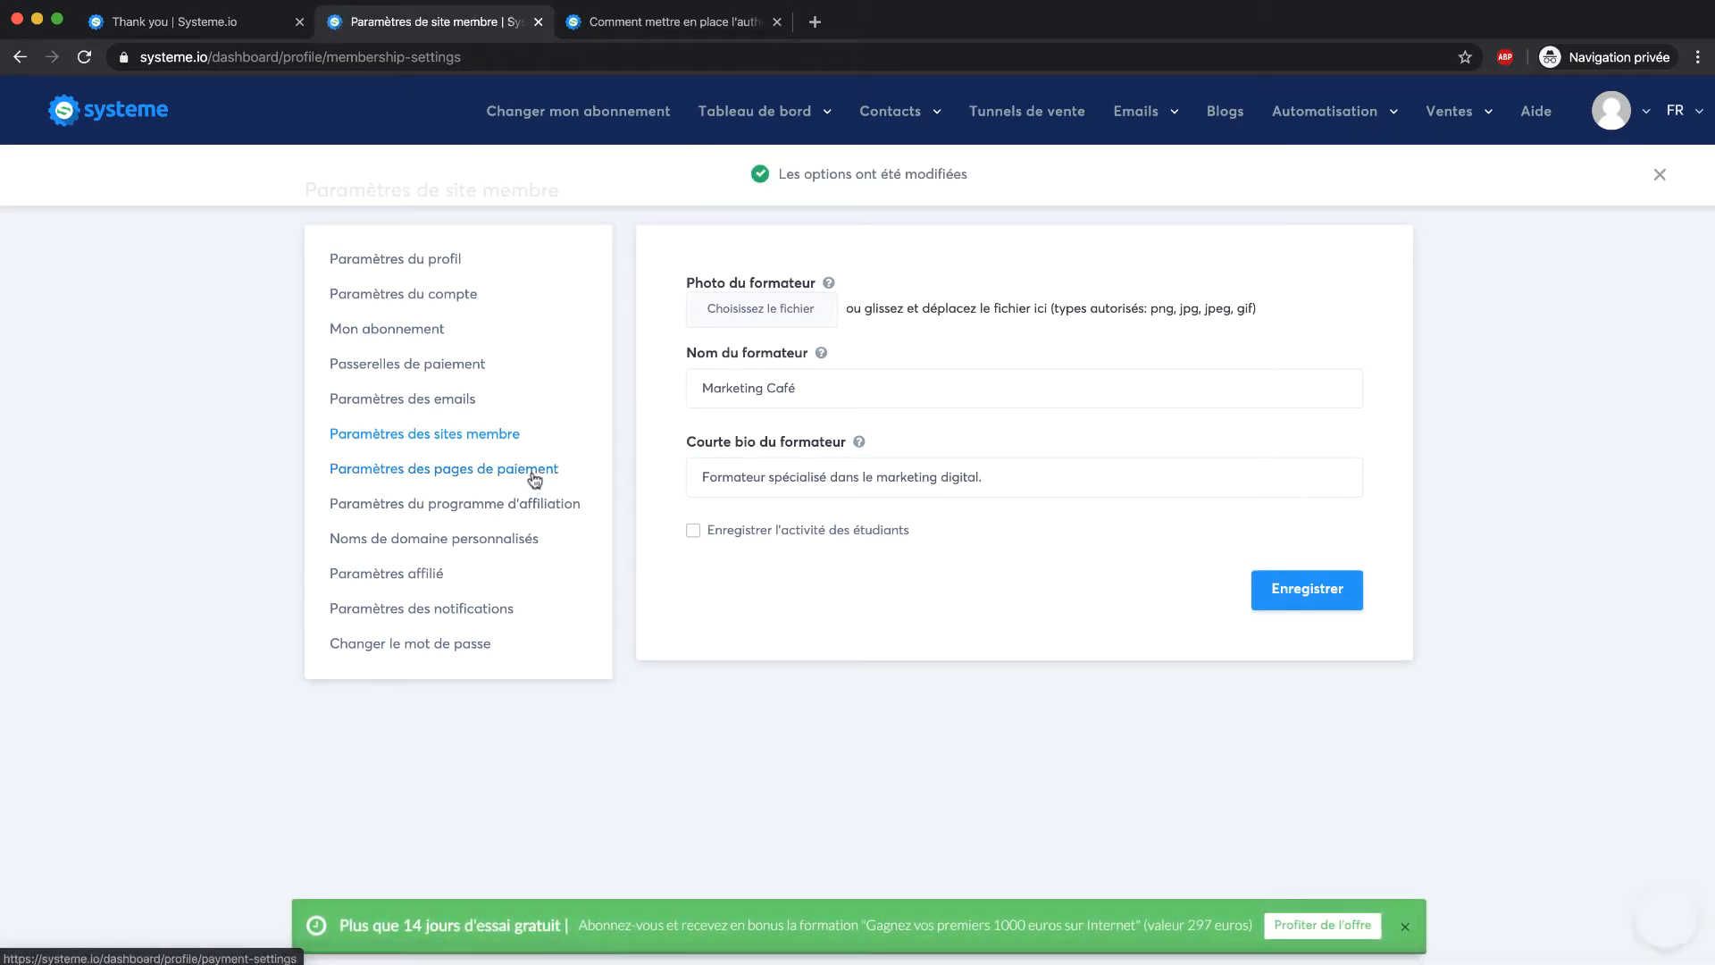
Open Paramètres des pages de paiement and scroll through the Conditions générales de vente template text
{"action": "left_click", "coordinate": [452, 469]}
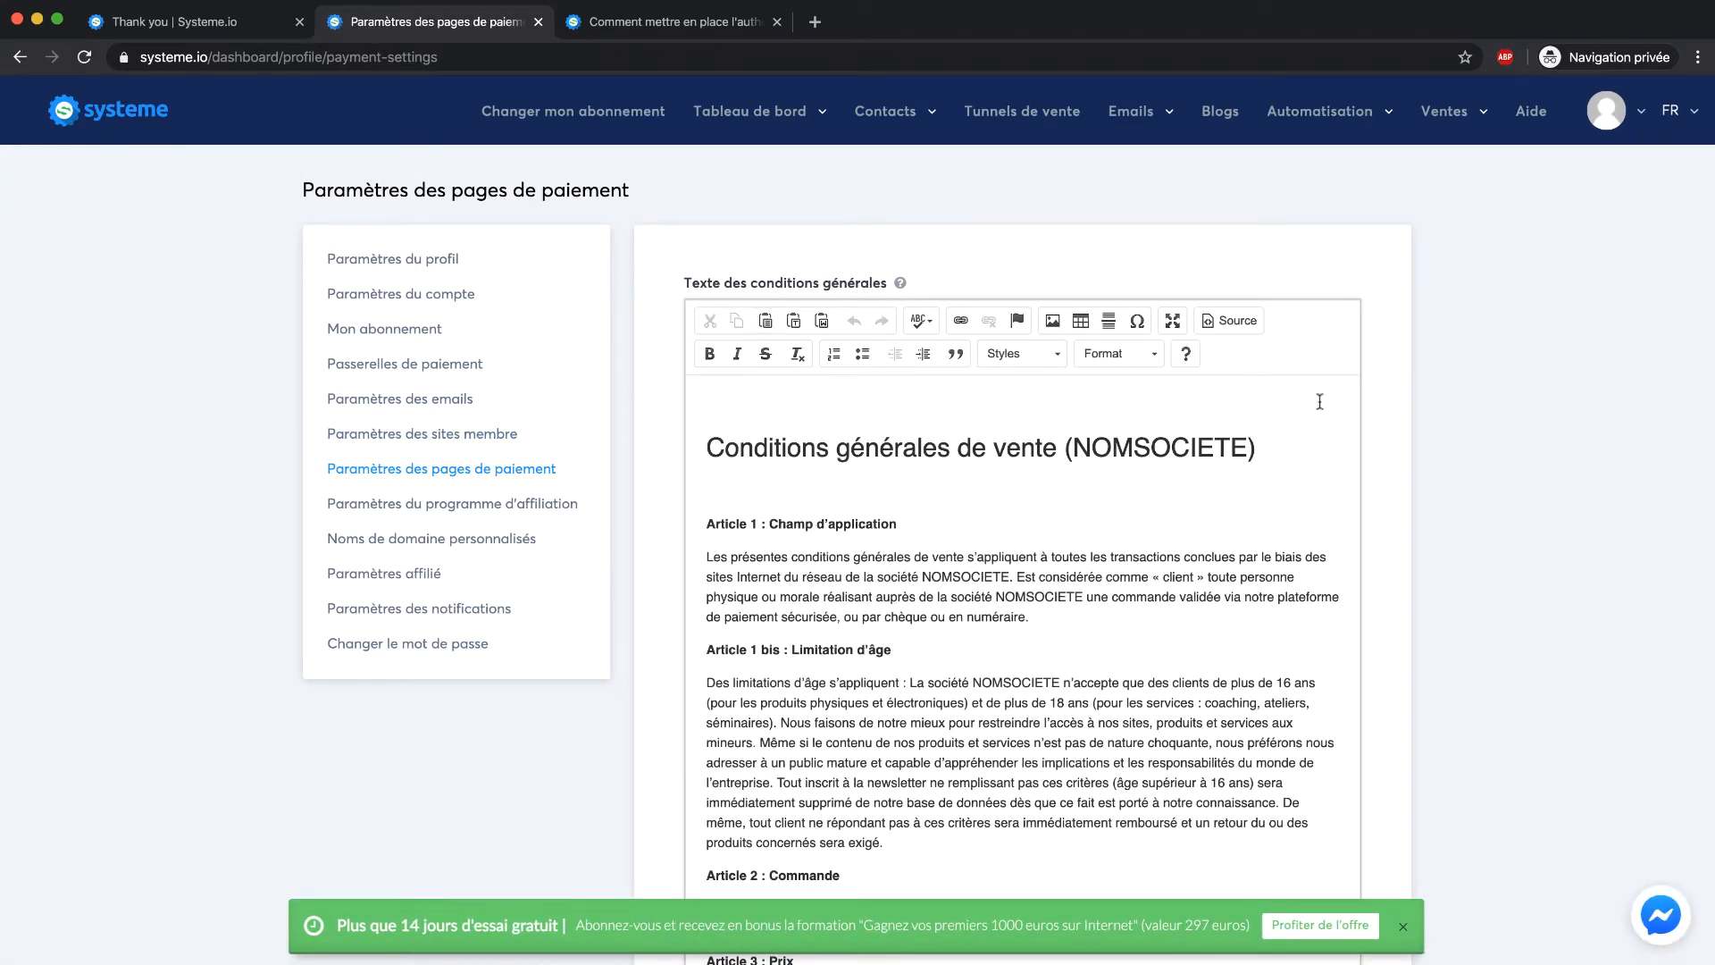
{"action": "scroll", "coordinate": [1318, 399], "scroll_direction": "down", "scroll_amount": 5}
{"action": "scroll", "coordinate": [1058, 487], "scroll_direction": "down", "scroll_amount": 5}
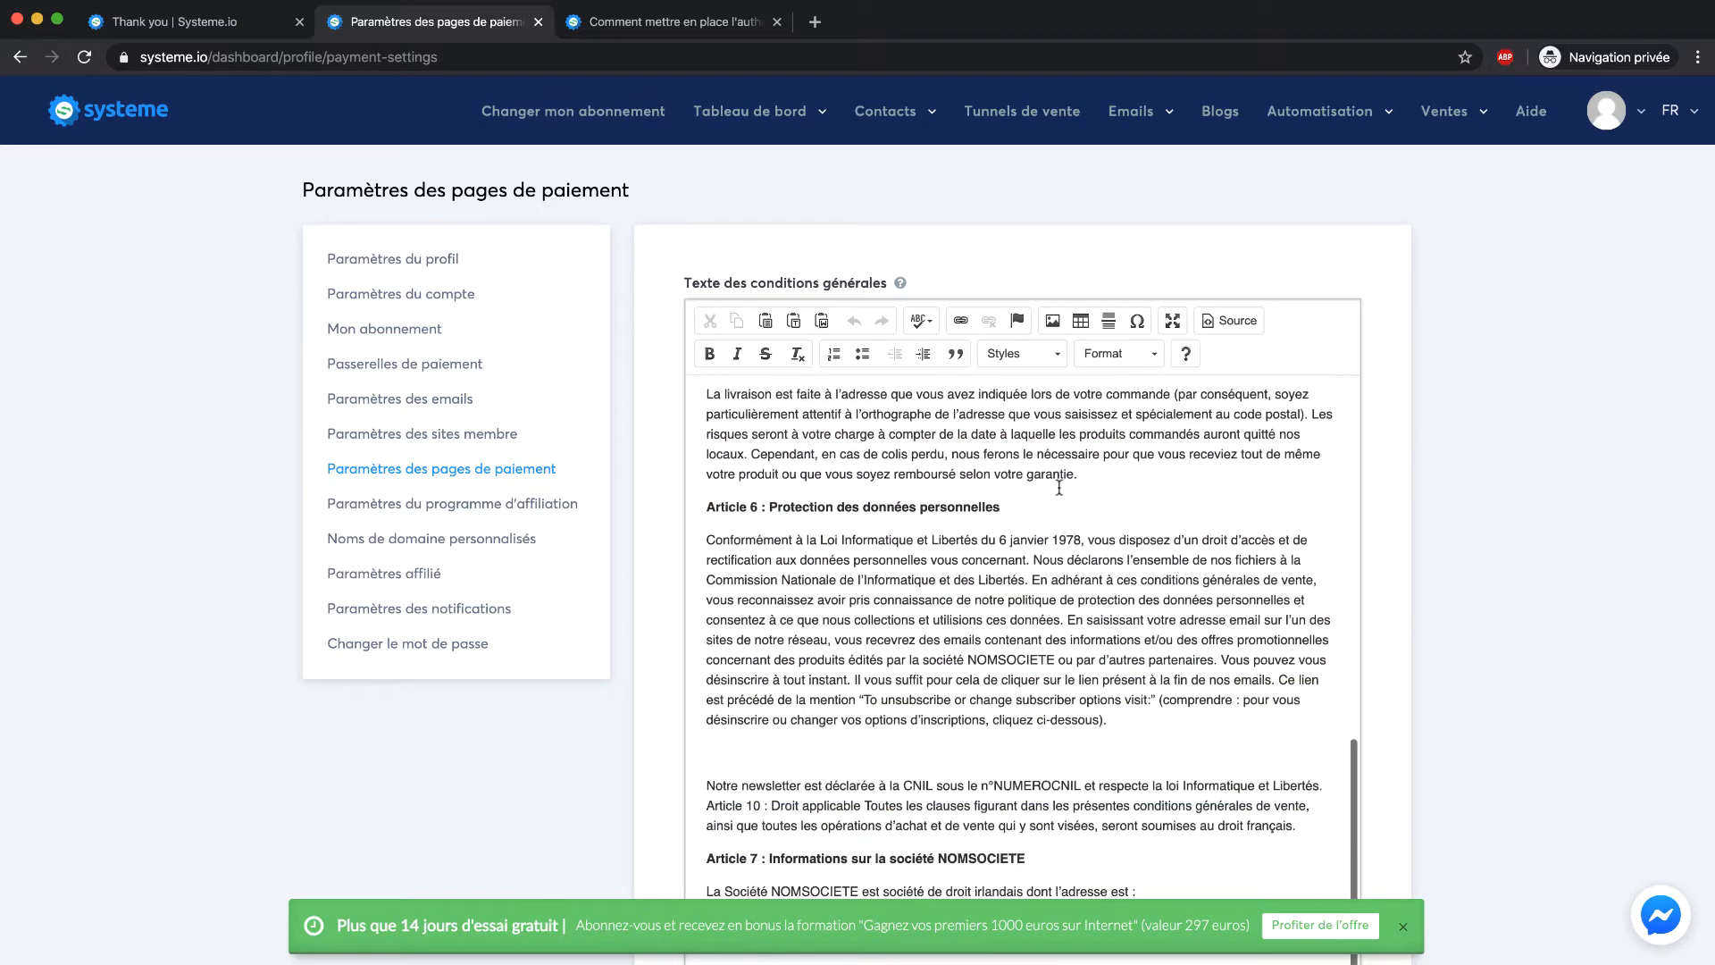
{"action": "scroll", "coordinate": [1444, 441], "scroll_direction": "down", "scroll_amount": 3}
{"action": "scroll", "coordinate": [1008, 480], "scroll_direction": "down", "scroll_amount": 3}
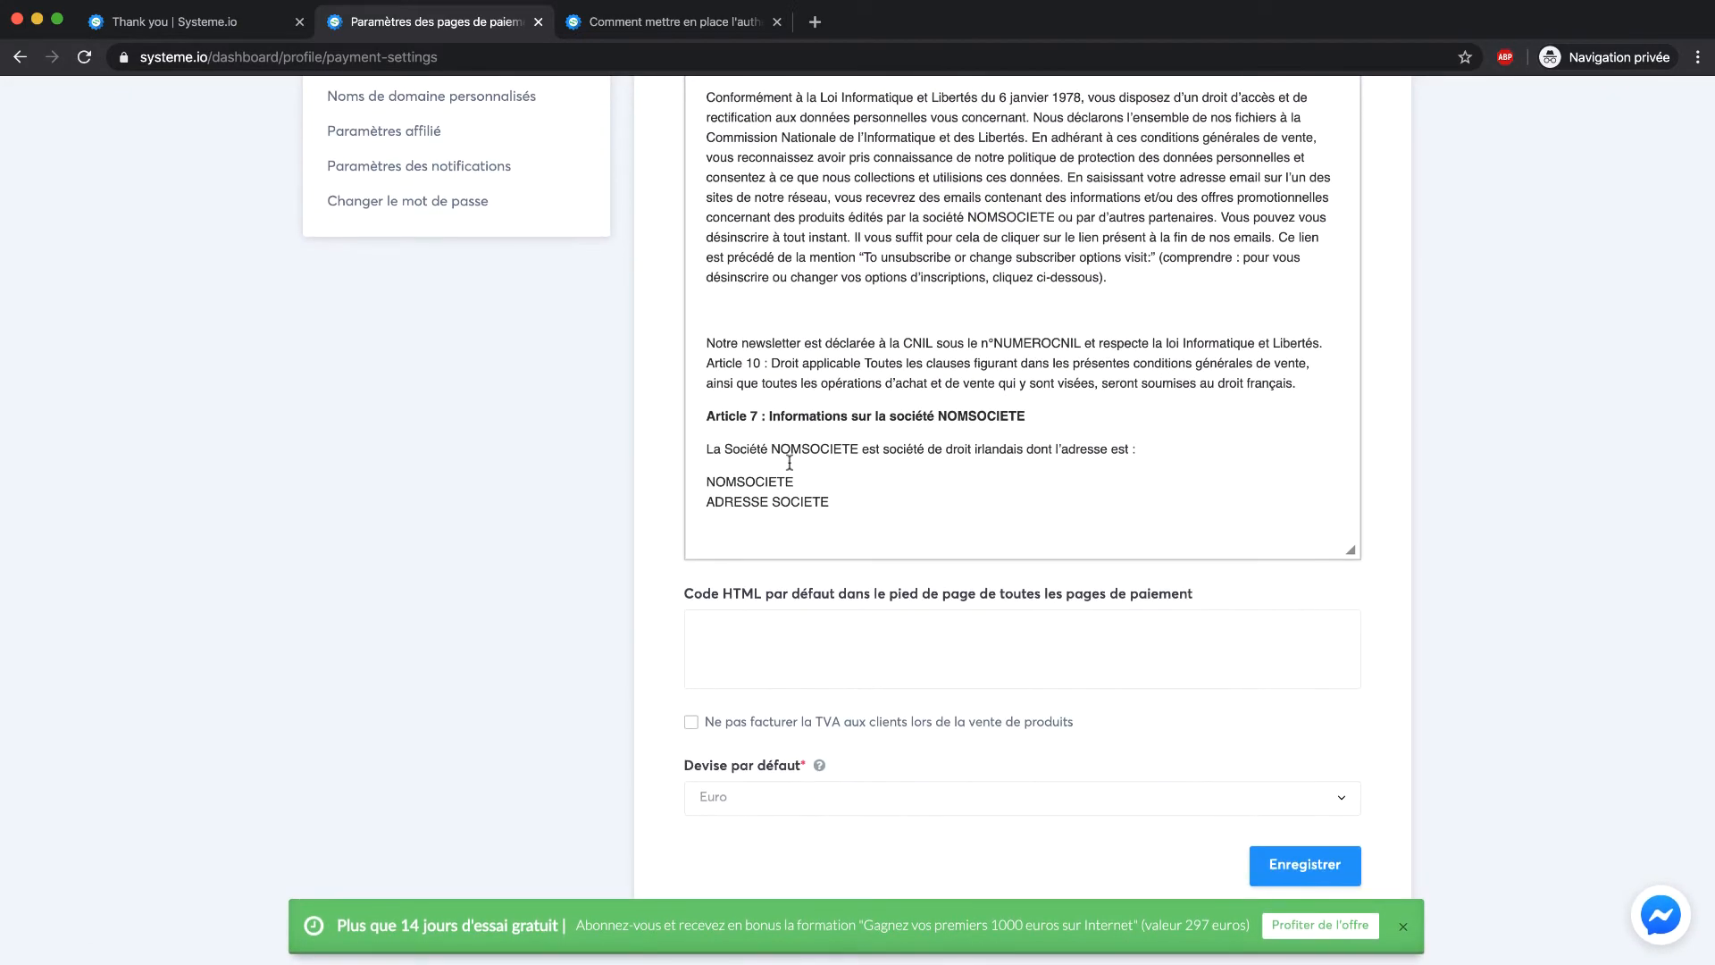
{"action": "scroll", "coordinate": [801, 393], "scroll_direction": "up", "scroll_amount": 2}
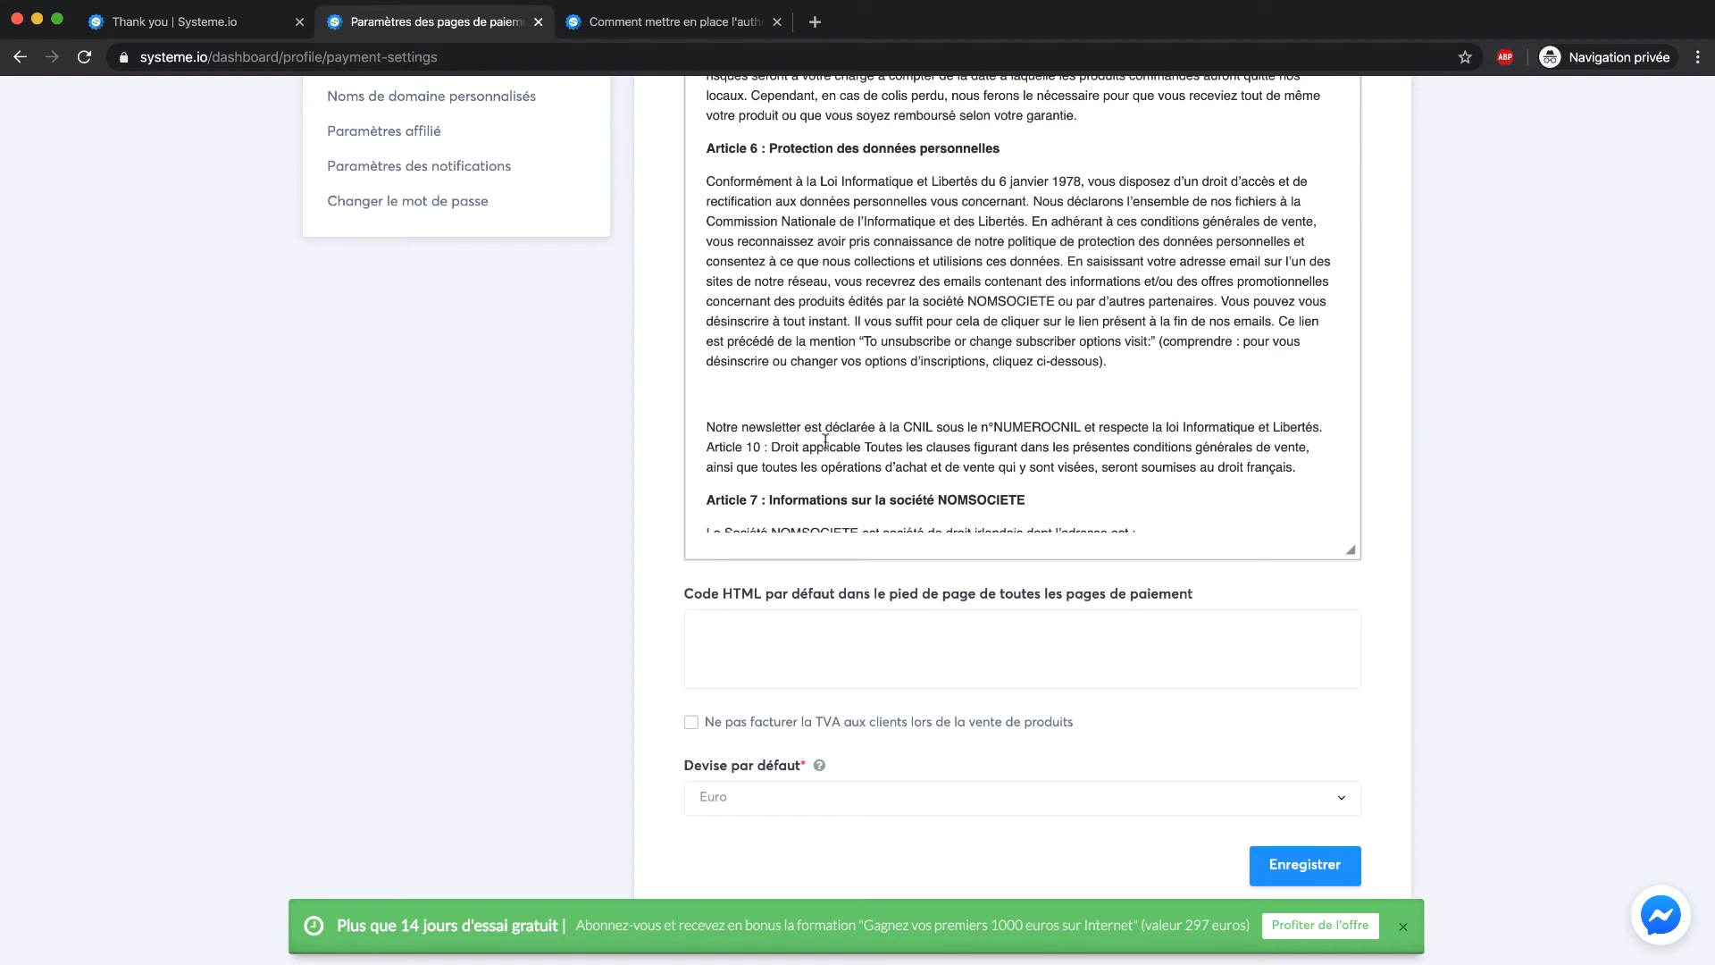
{"action": "scroll", "coordinate": [894, 442], "scroll_direction": "up", "scroll_amount": 4}
{"action": "scroll", "coordinate": [962, 444], "scroll_direction": "down", "scroll_amount": 3}
{"action": "scroll", "coordinate": [962, 444], "scroll_direction": "down", "scroll_amount": 3}
{"action": "scroll", "coordinate": [974, 402], "scroll_direction": "up", "scroll_amount": 4}
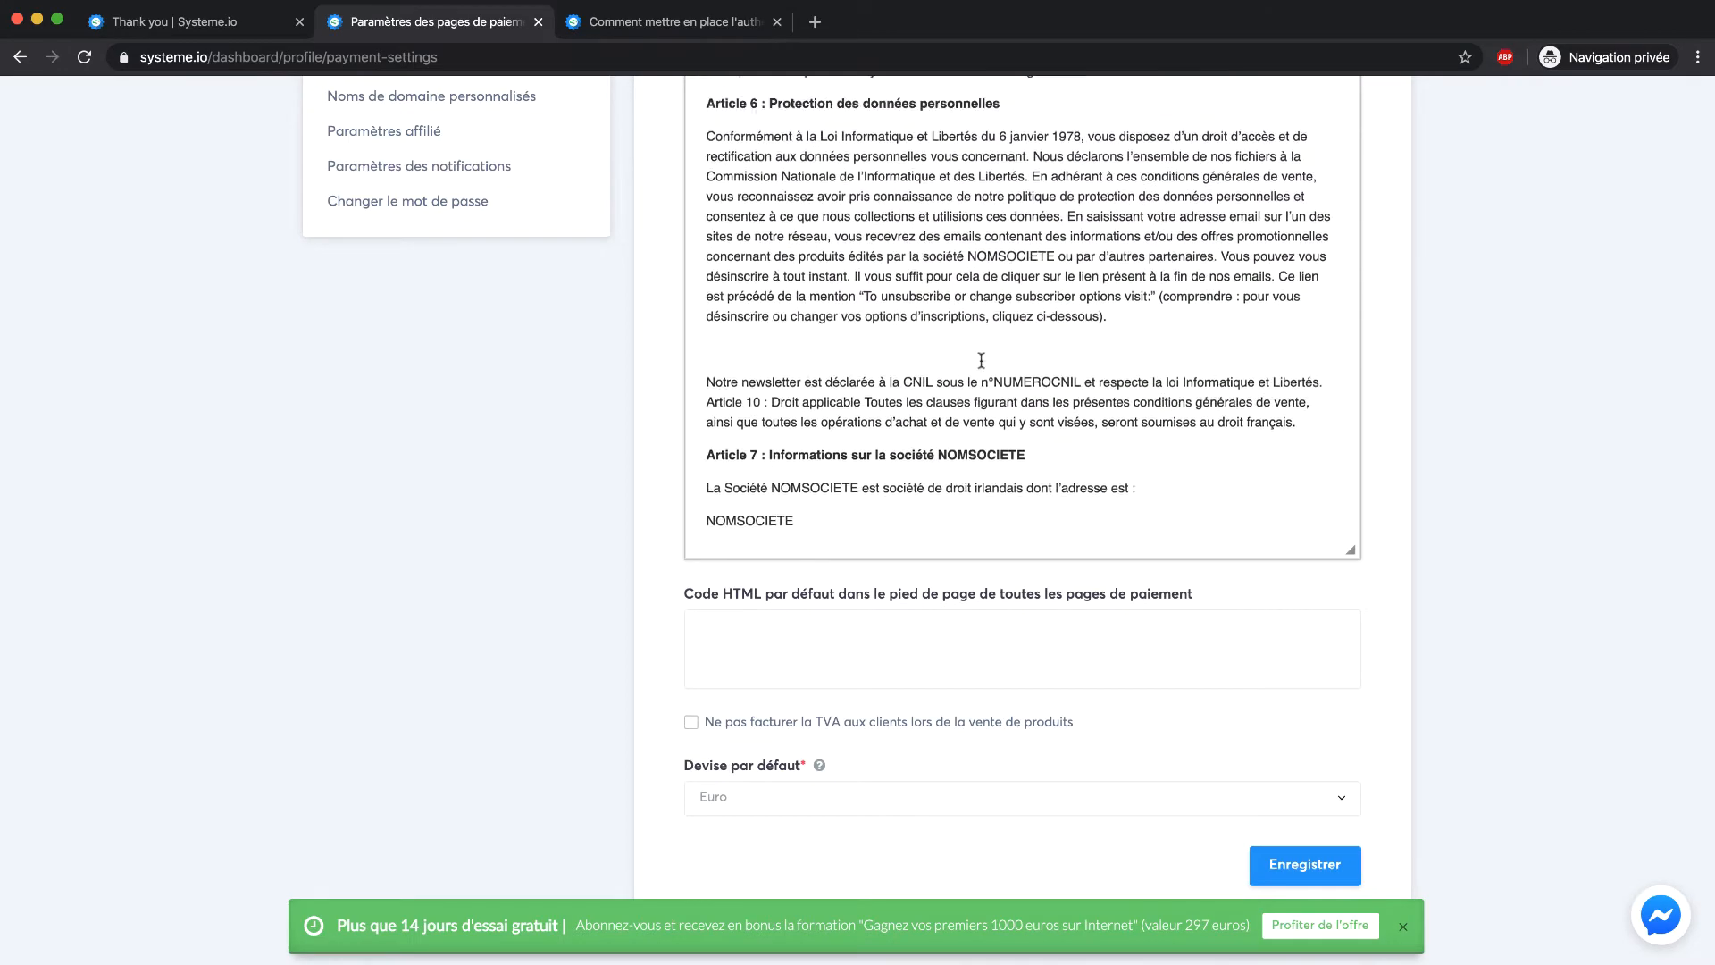
{"action": "scroll", "coordinate": [1412, 348], "scroll_direction": "up", "scroll_amount": 6}
{"action": "scroll", "coordinate": [1077, 423], "scroll_direction": "up", "scroll_amount": 10}
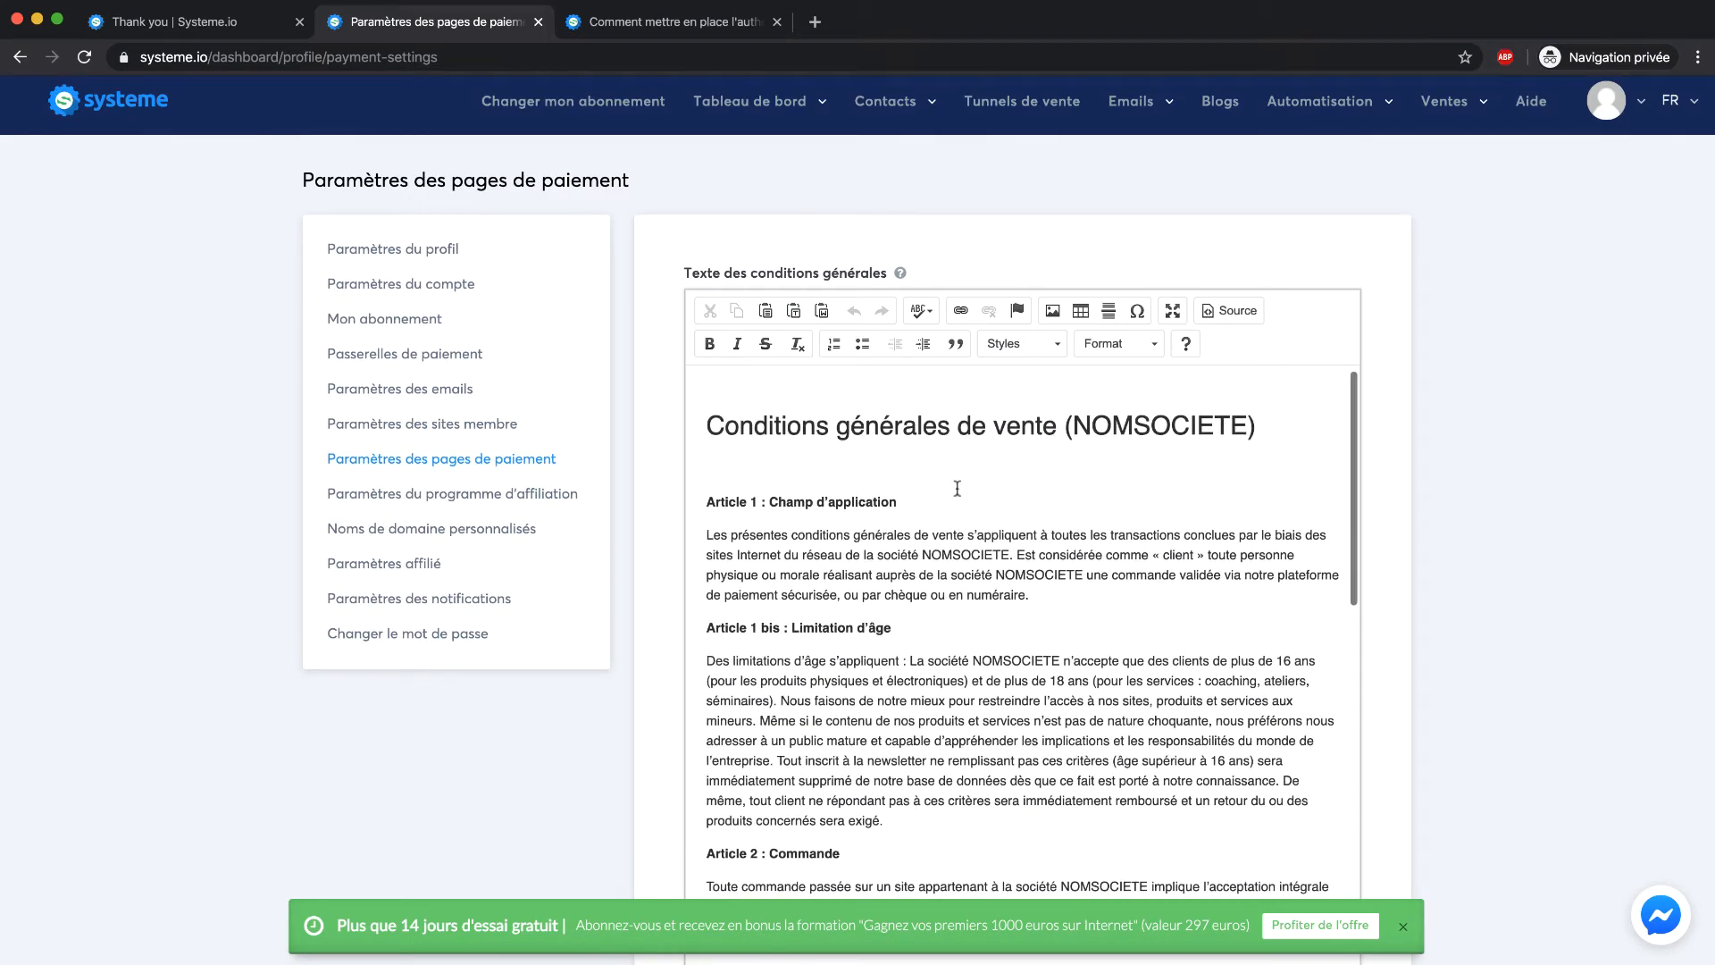
Open the affiliate programme settings and review the 40% commission and 30,00 minimum payout
{"action": "left_click", "coordinate": [394, 506]}
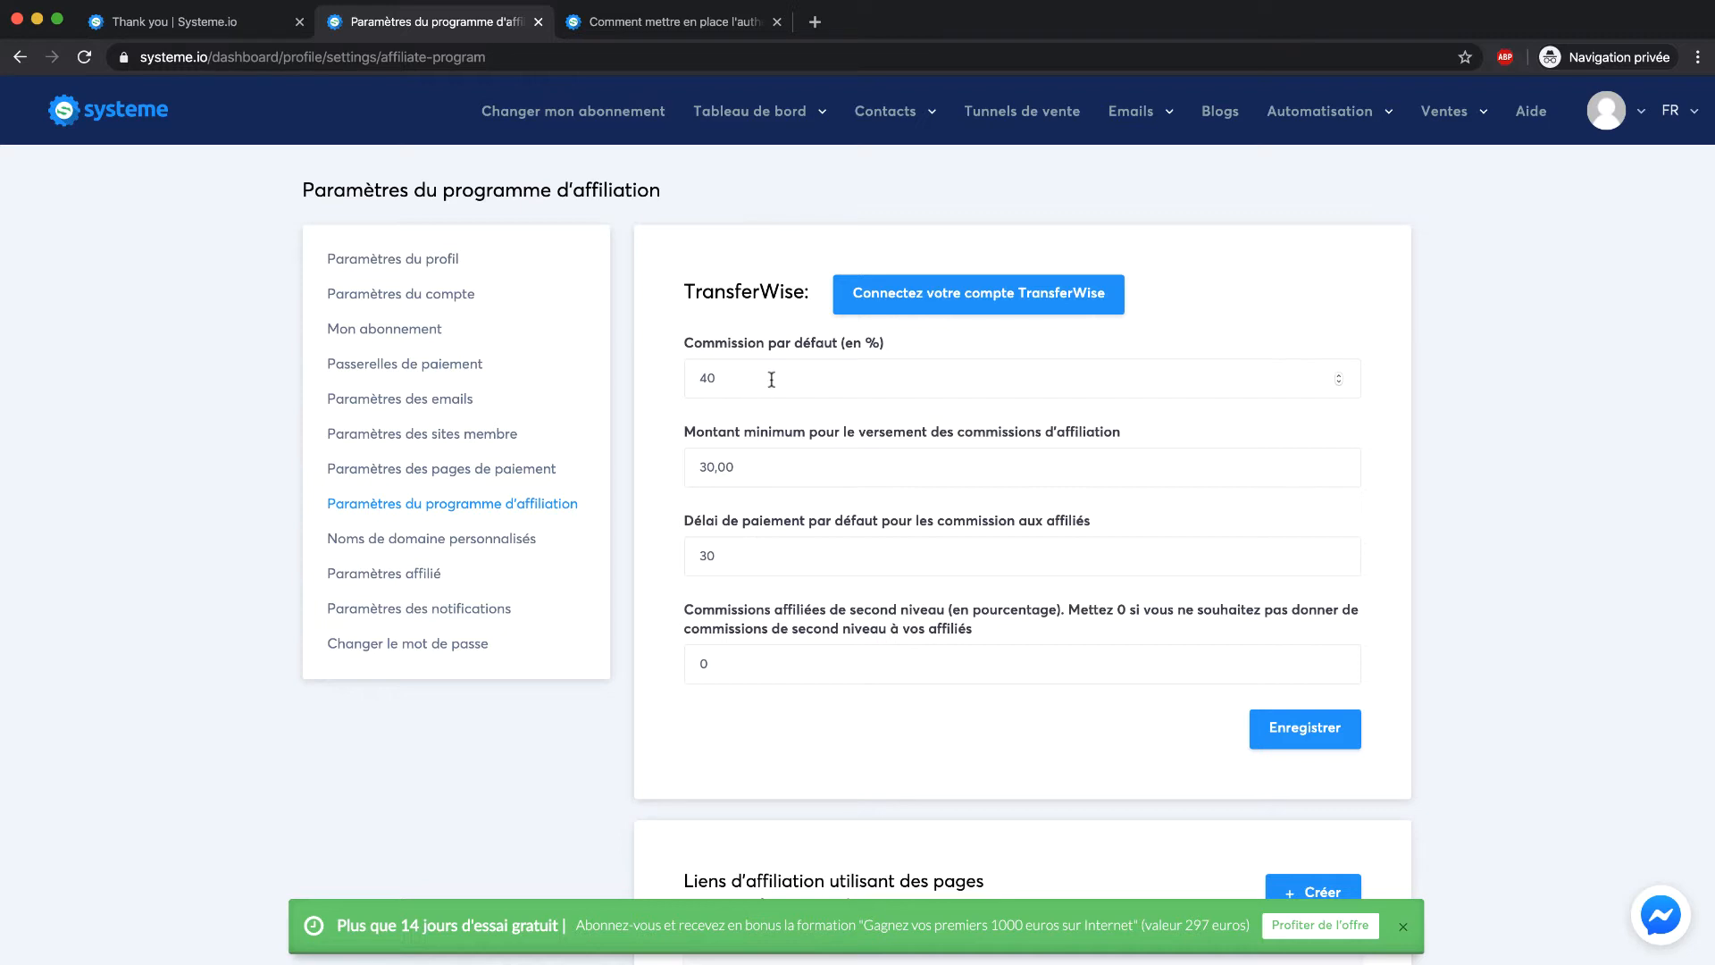
{"action": "scroll", "coordinate": [619, 400], "scroll_direction": "down", "scroll_amount": 2}
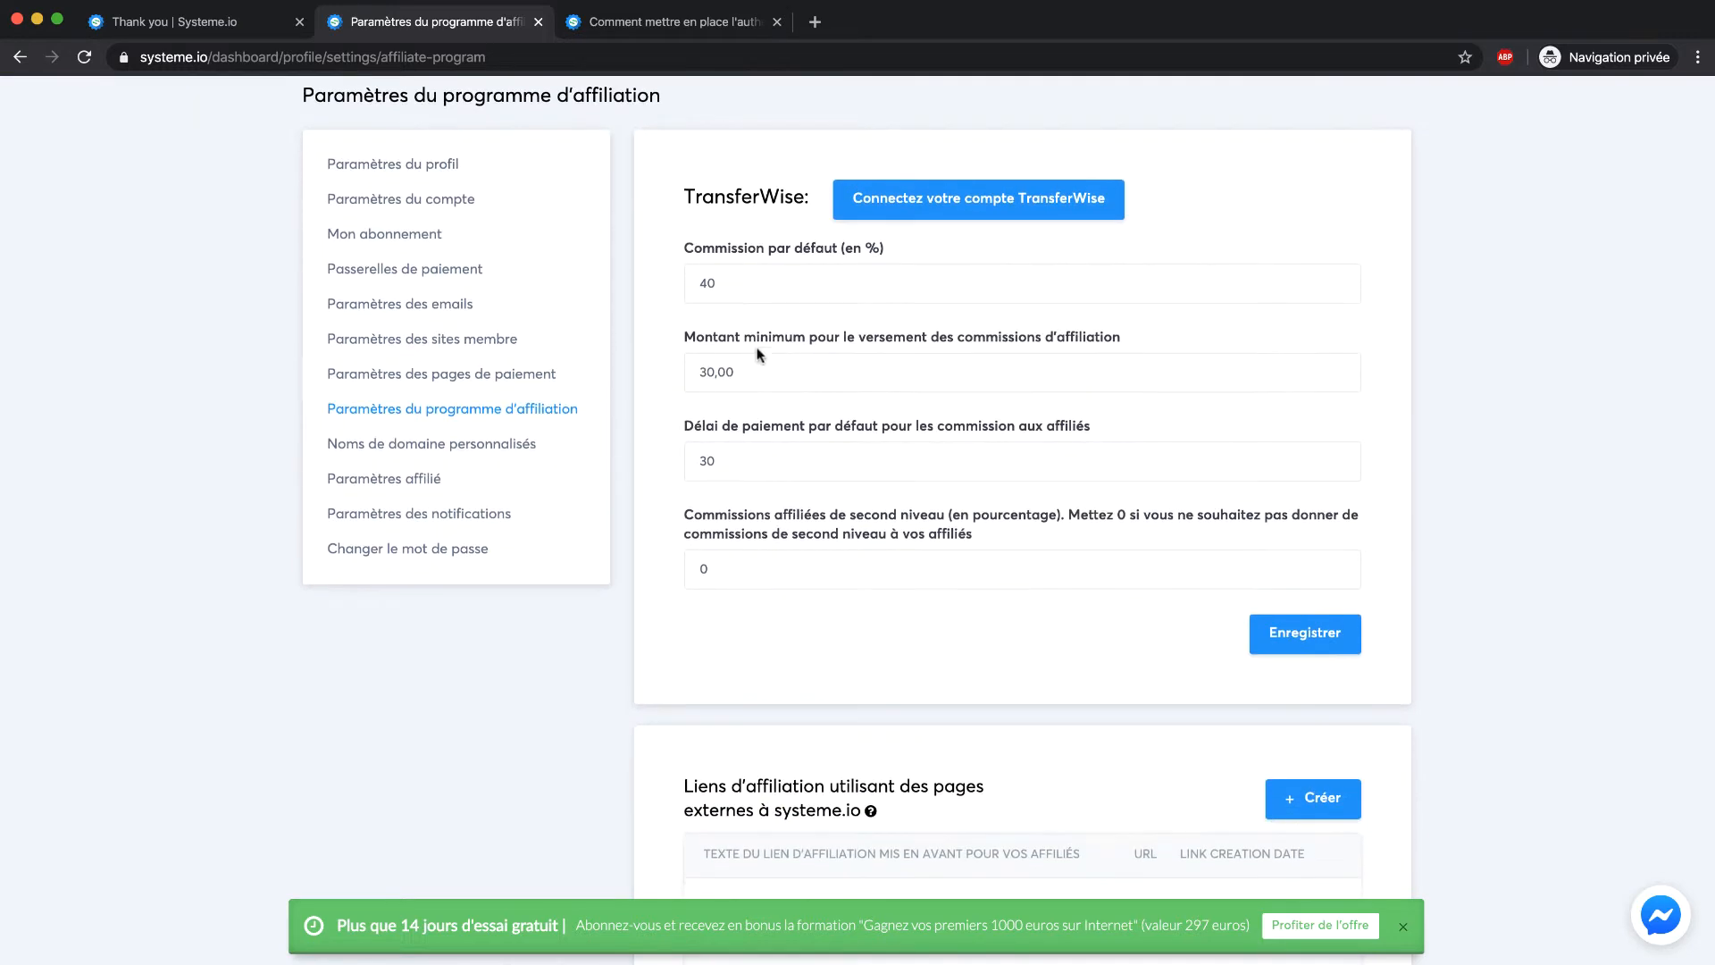
{"action": "scroll", "coordinate": [827, 418], "scroll_direction": "down", "scroll_amount": 2}
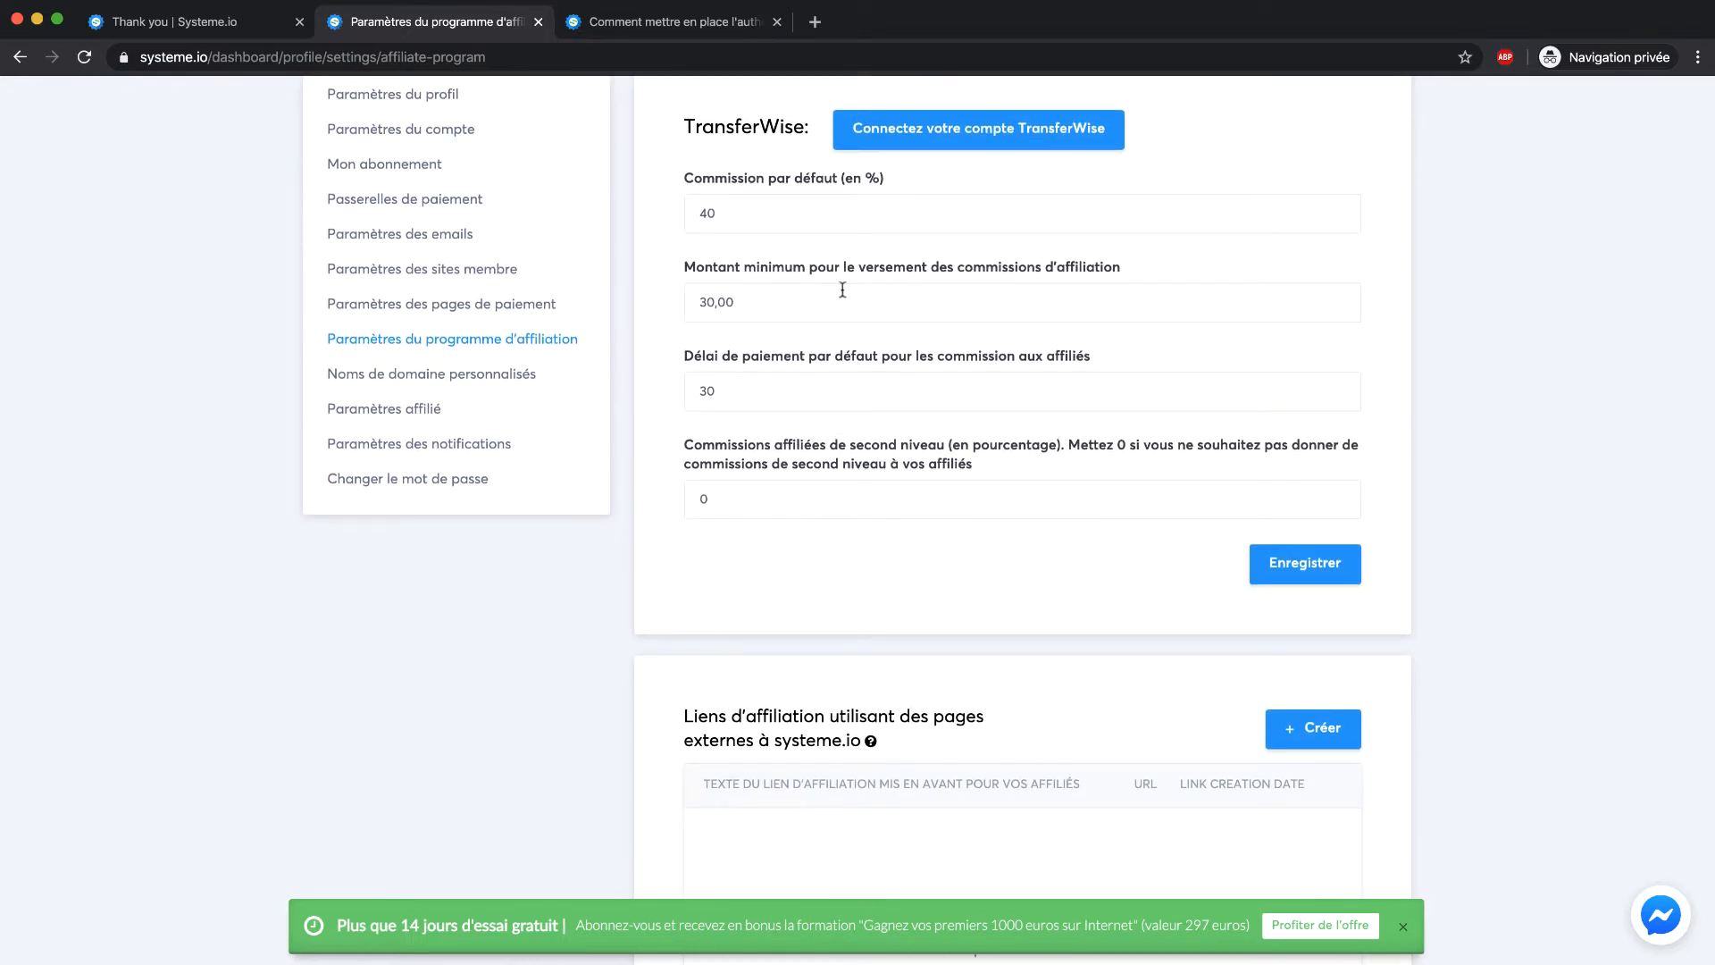
{"action": "left_click_drag", "start_coordinate": [797, 293], "coordinate": [695, 295]}
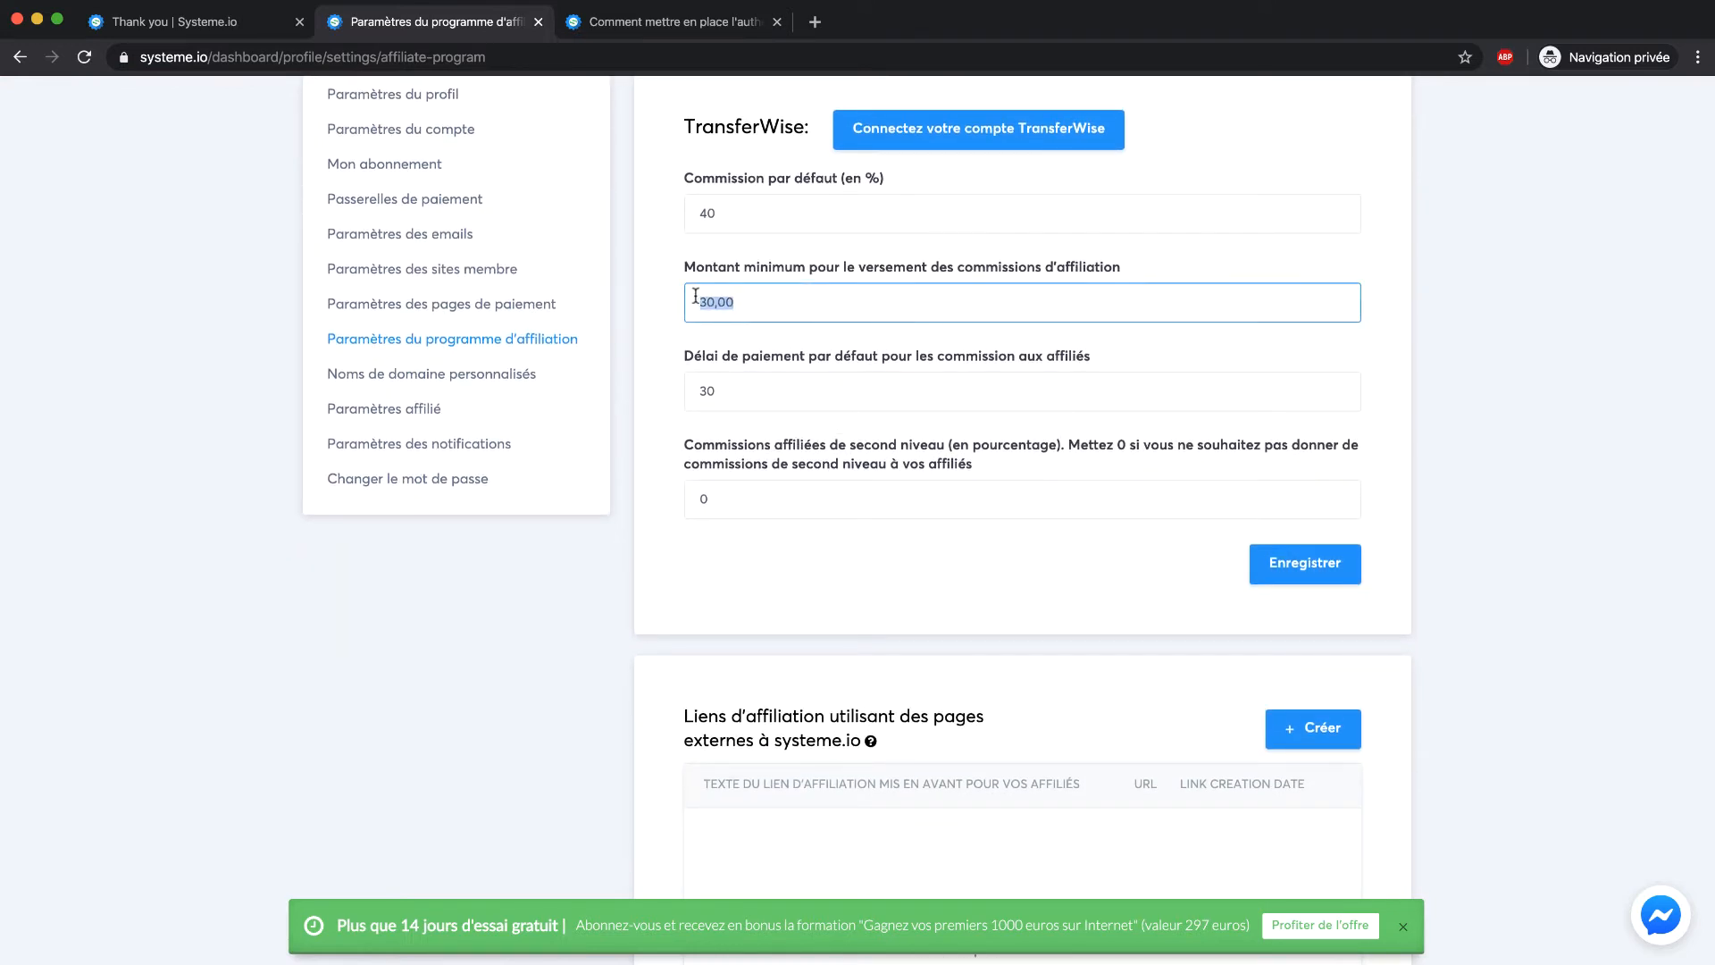
{"action": "left_click", "coordinate": [695, 296]}
{"action": "left_click", "coordinate": [632, 313]}
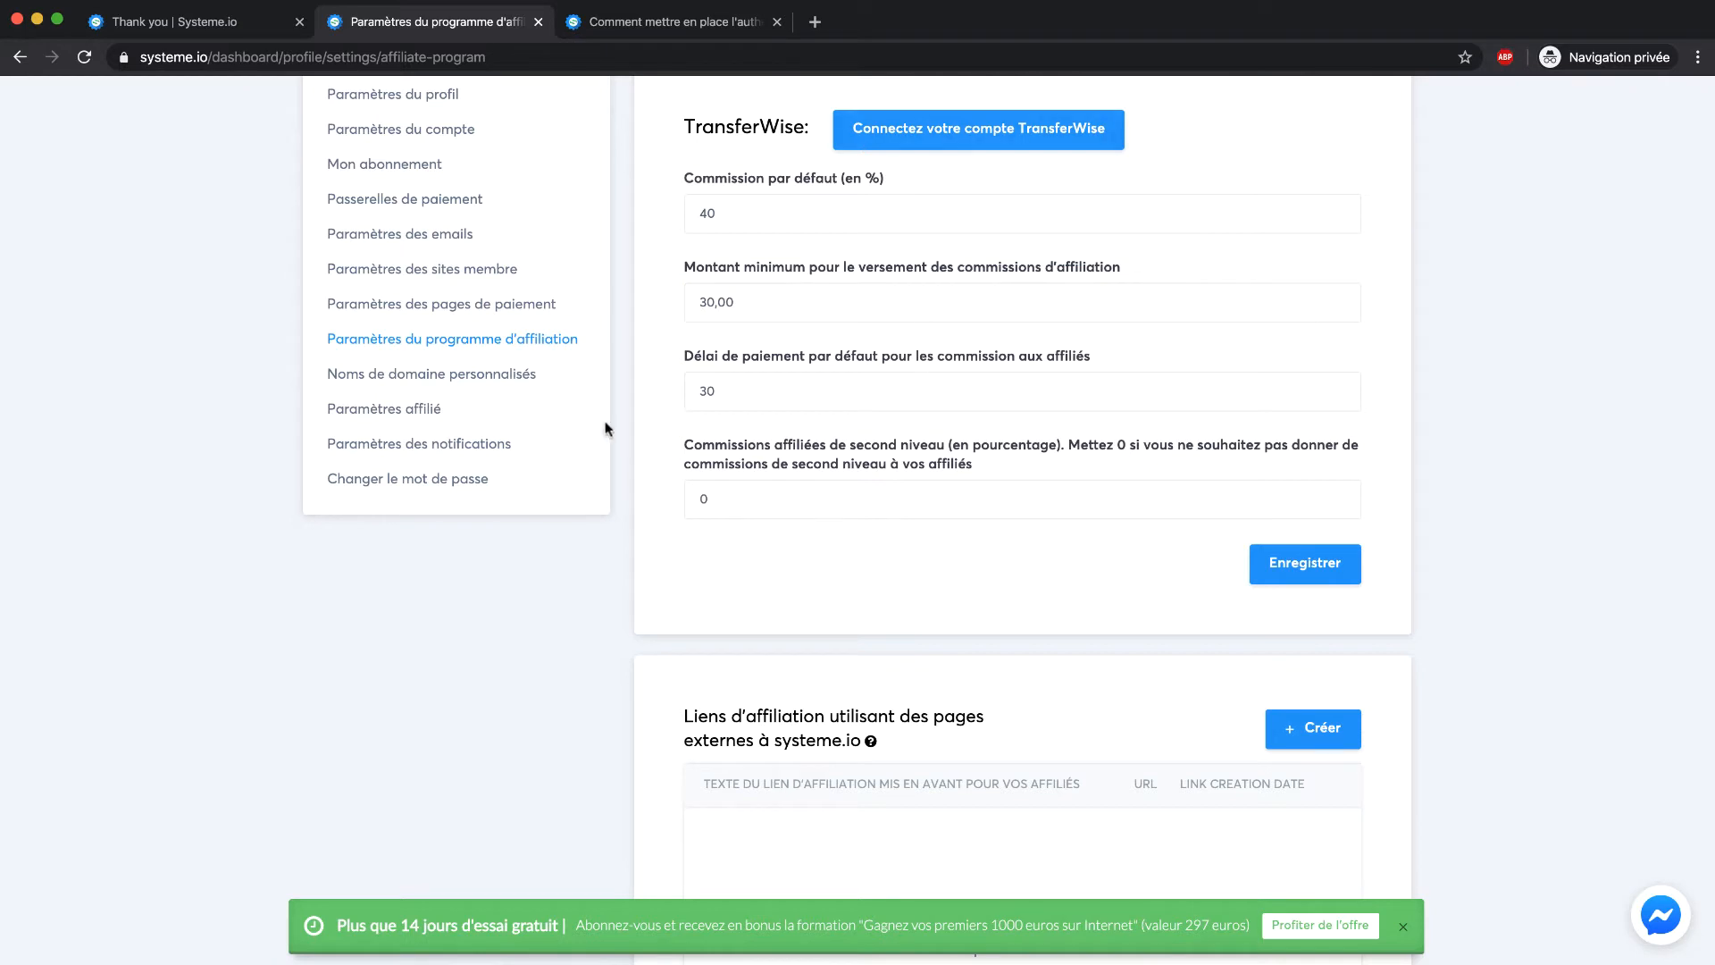
{"action": "scroll", "coordinate": [684, 375], "scroll_direction": "up", "scroll_amount": 2}
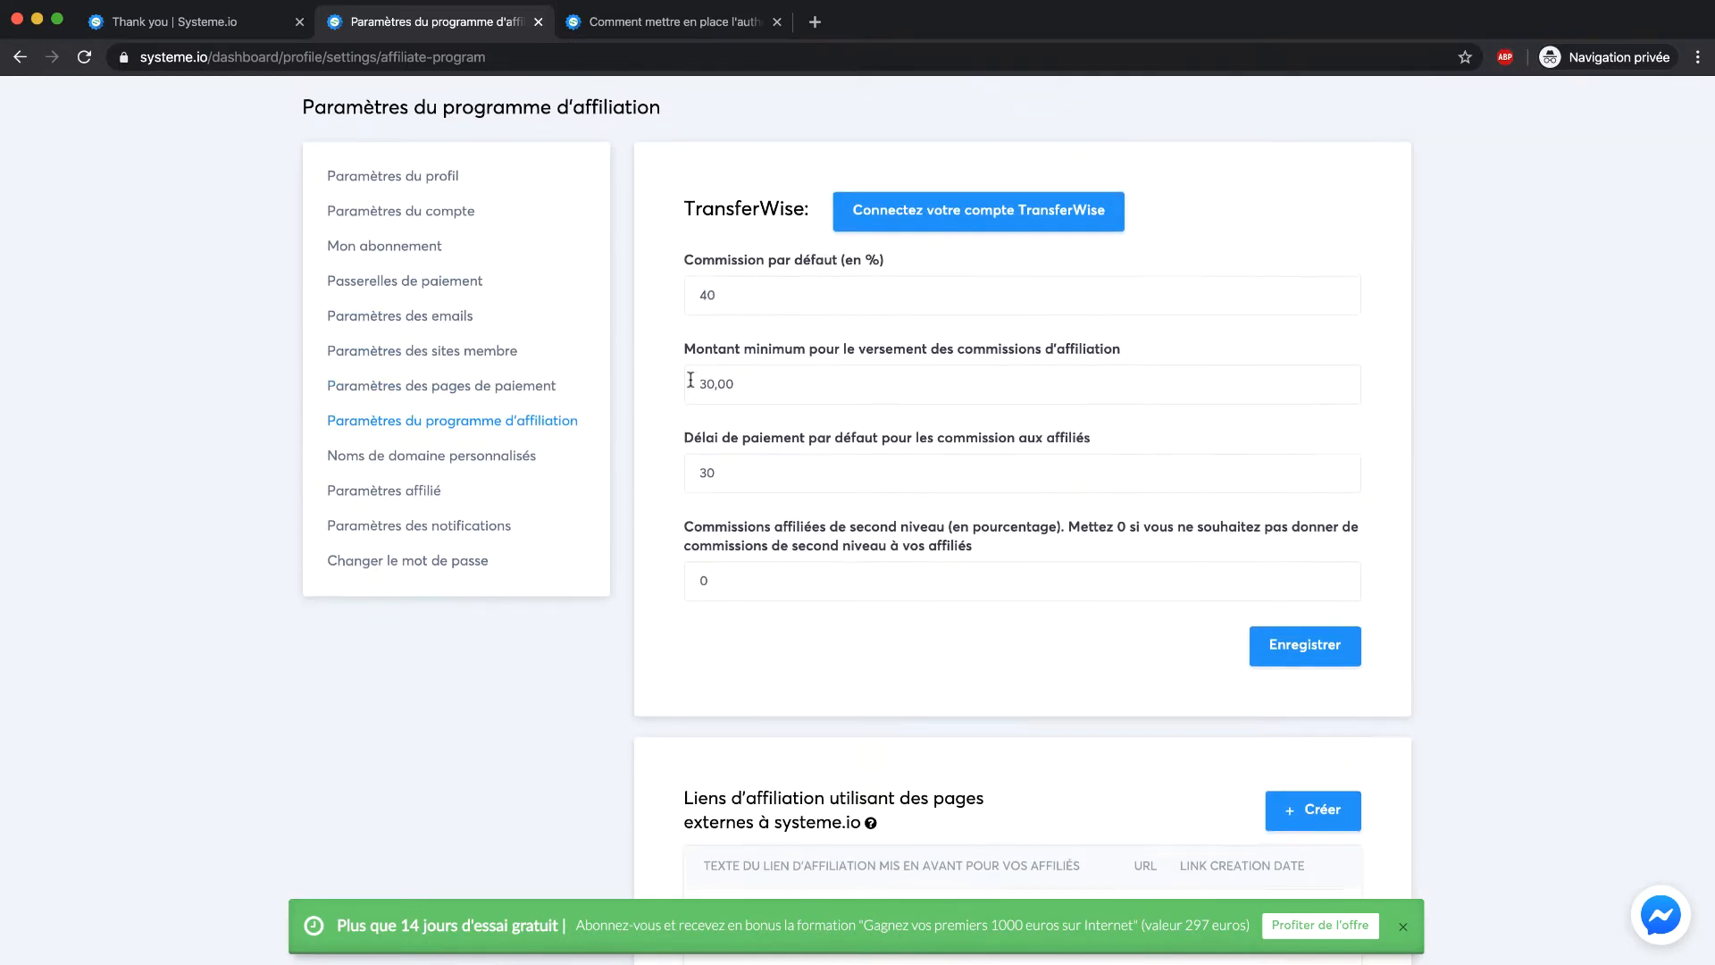
Open the TransferWise connection form and close it without connecting an account
{"action": "left_click", "coordinate": [930, 209]}
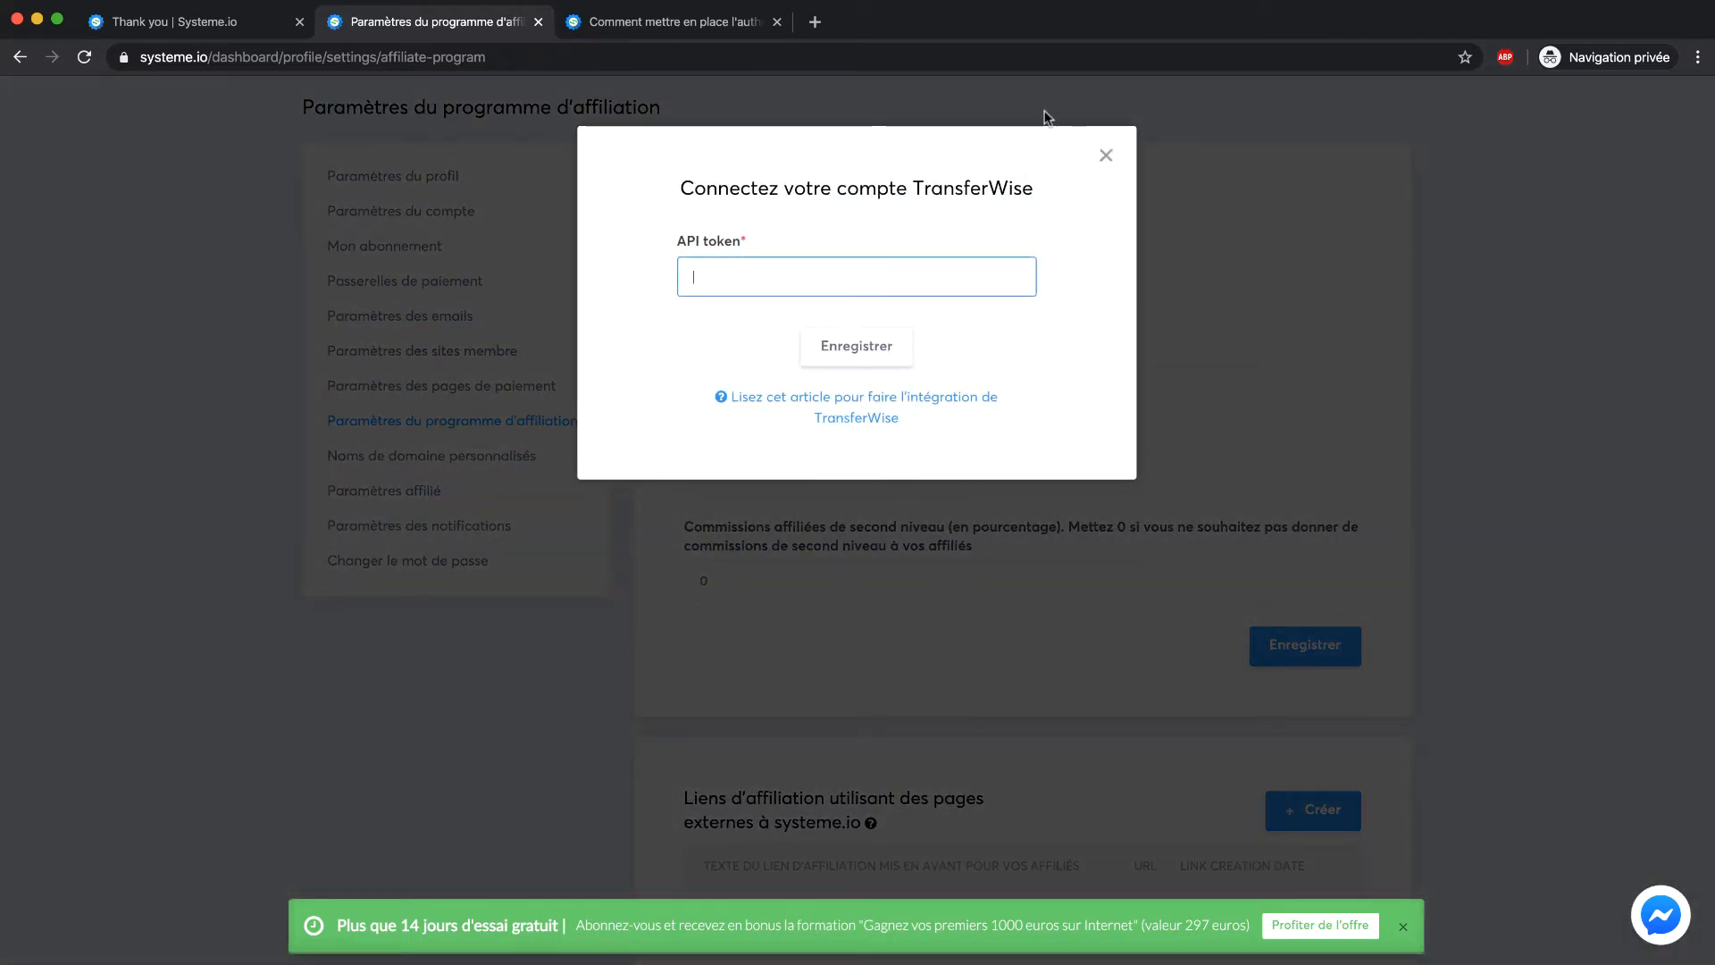
{"action": "left_click", "coordinate": [1107, 152]}
{"action": "scroll", "coordinate": [547, 333], "scroll_direction": "down", "scroll_amount": 3}
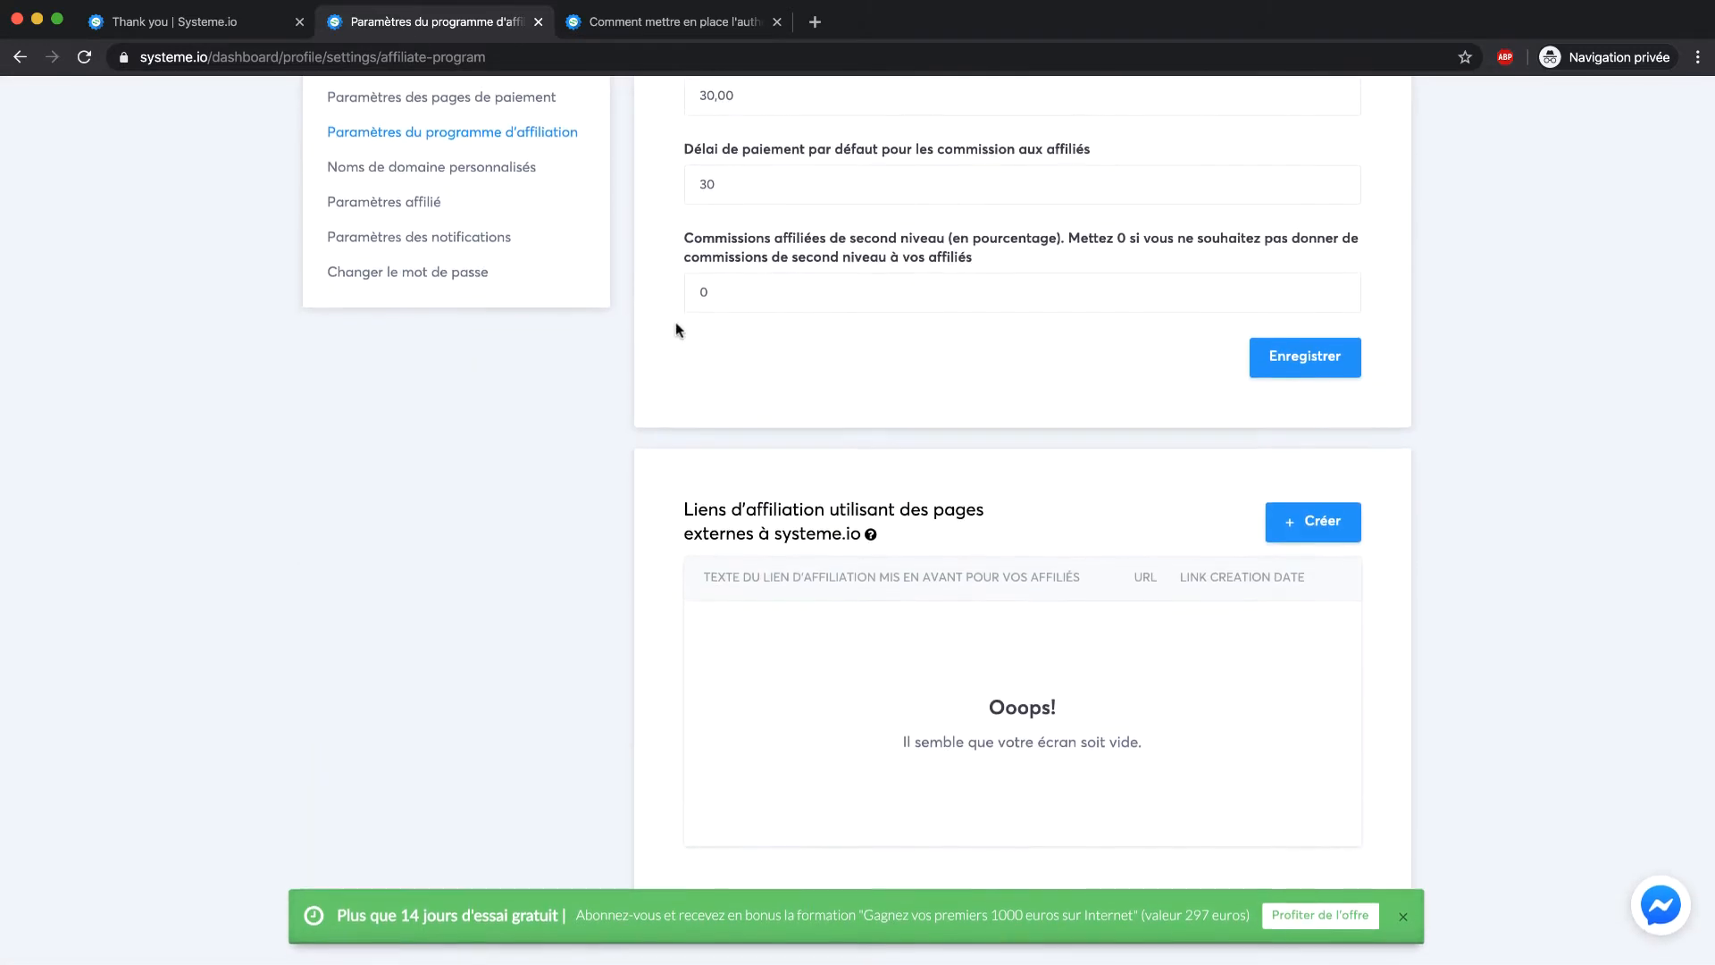
{"action": "scroll", "coordinate": [676, 326], "scroll_direction": "up", "scroll_amount": 5}
{"action": "scroll", "coordinate": [675, 328], "scroll_direction": "down", "scroll_amount": 2}
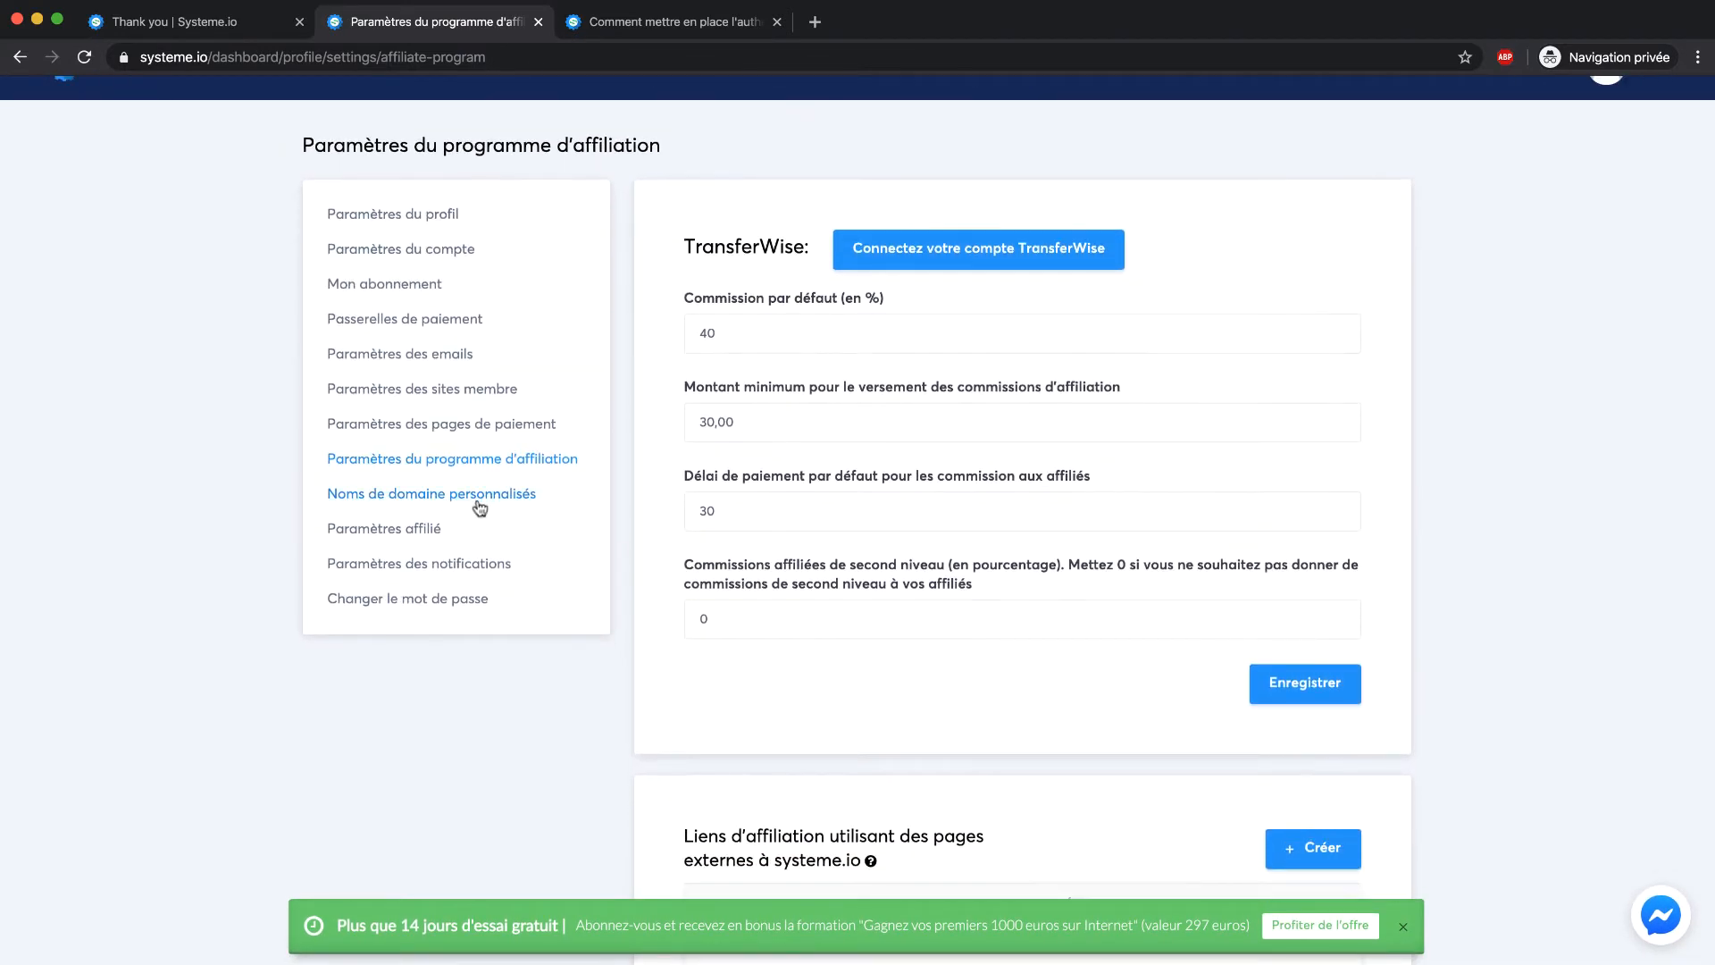
In the affiliate payout settings, leave the commission payment method unset ('Choisissez le mode de paiement') instead of Virement
{"action": "left_click", "coordinate": [531, 489]}
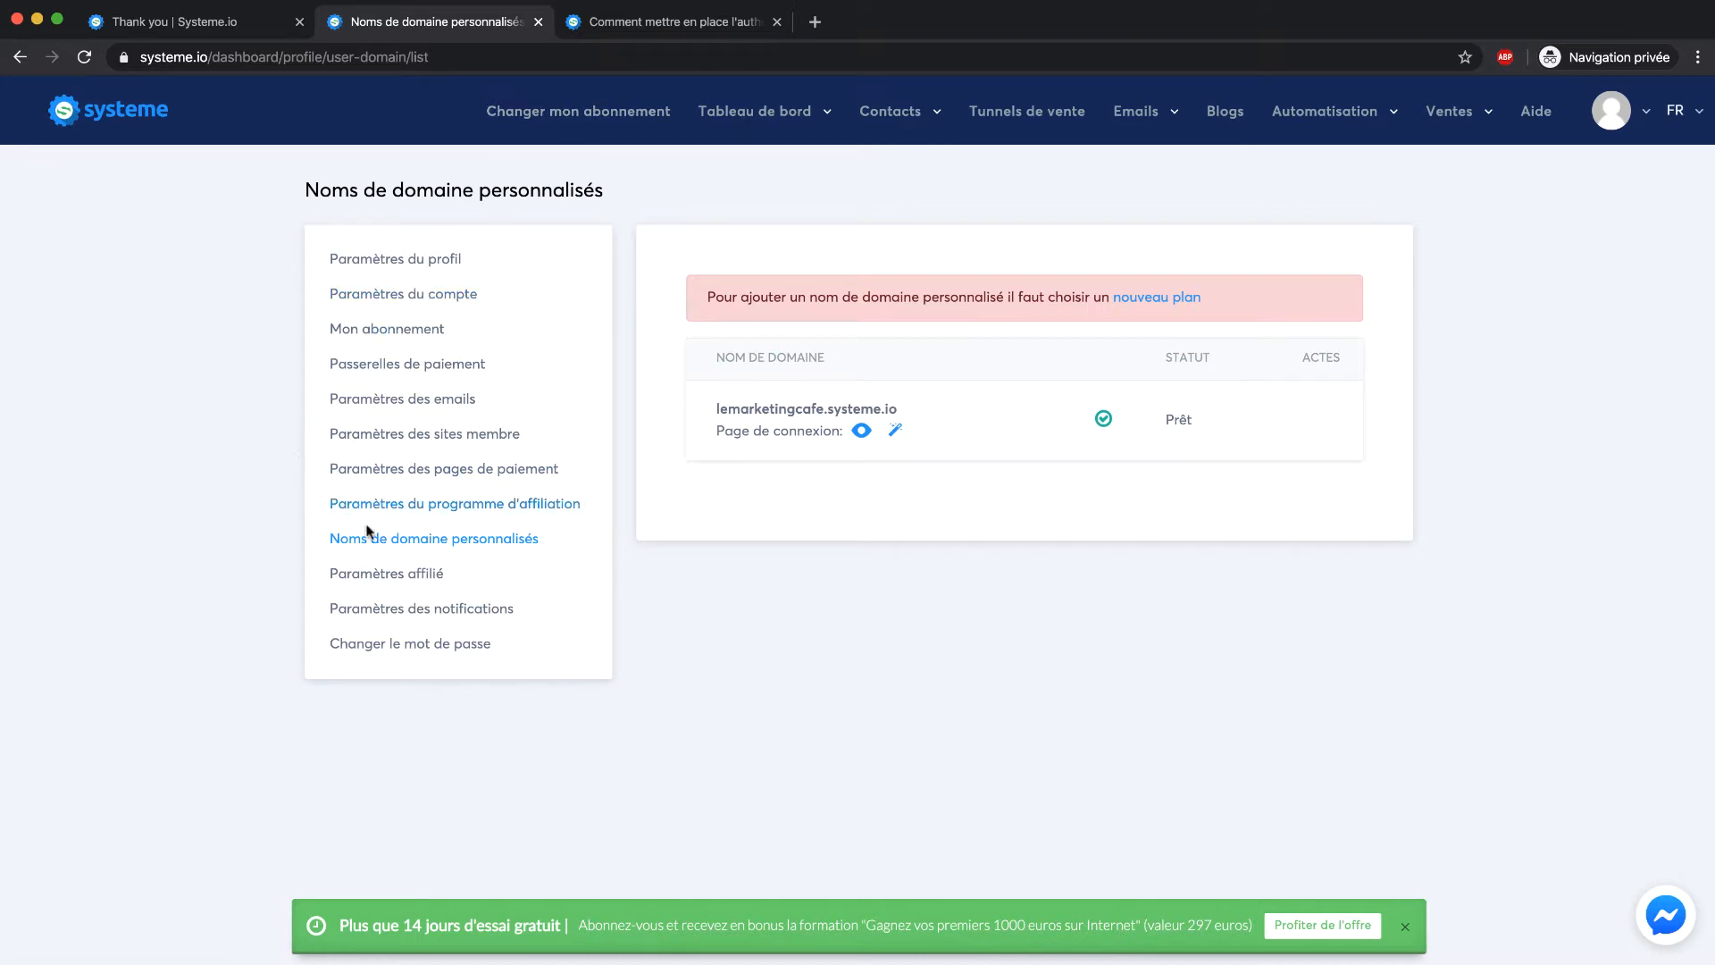
{"action": "left_click", "coordinate": [377, 575]}
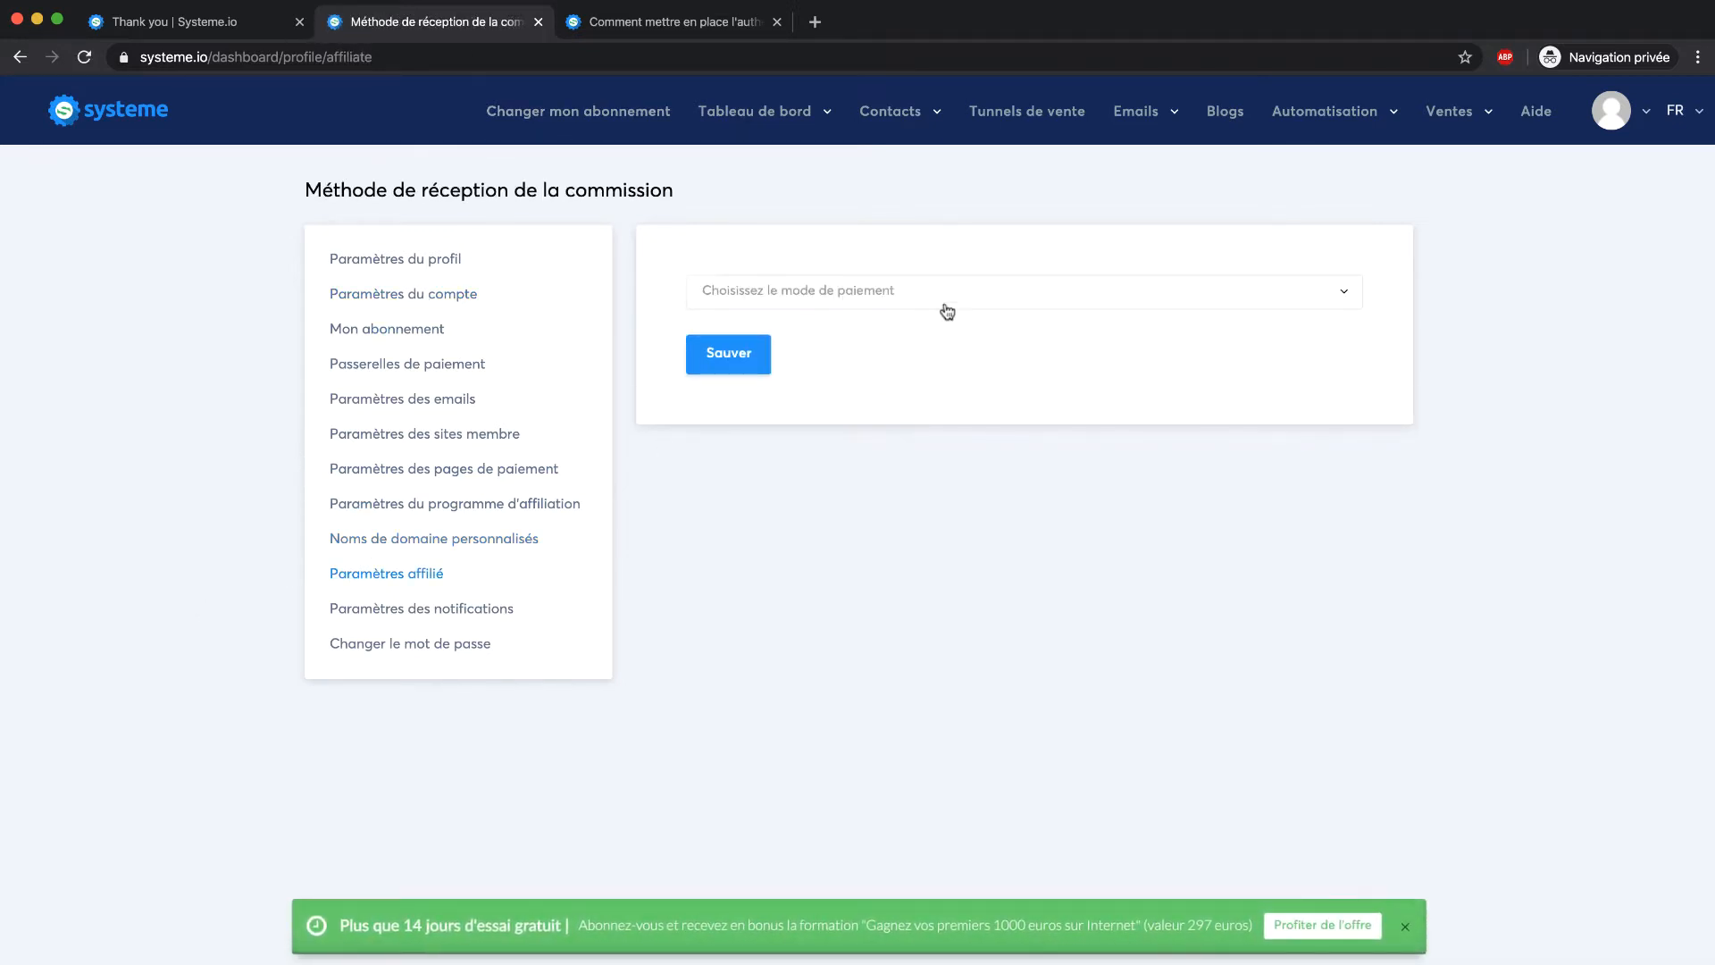
{"action": "left_click", "coordinate": [1007, 306]}
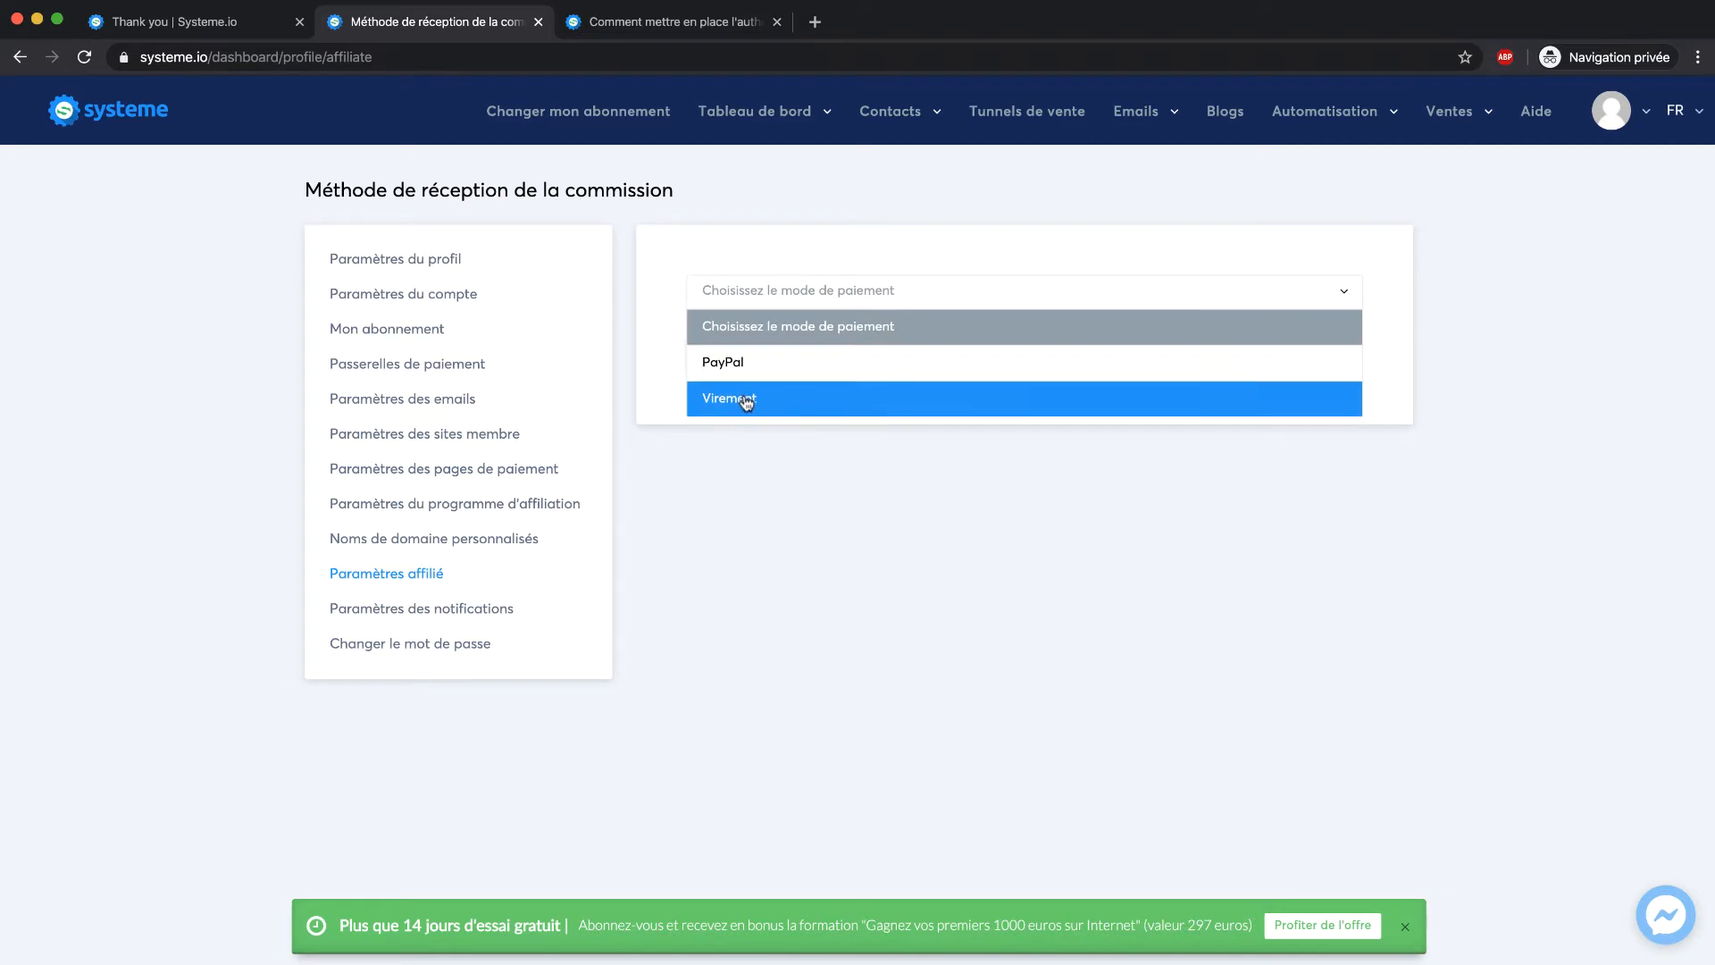
{"action": "left_click", "coordinate": [726, 364]}
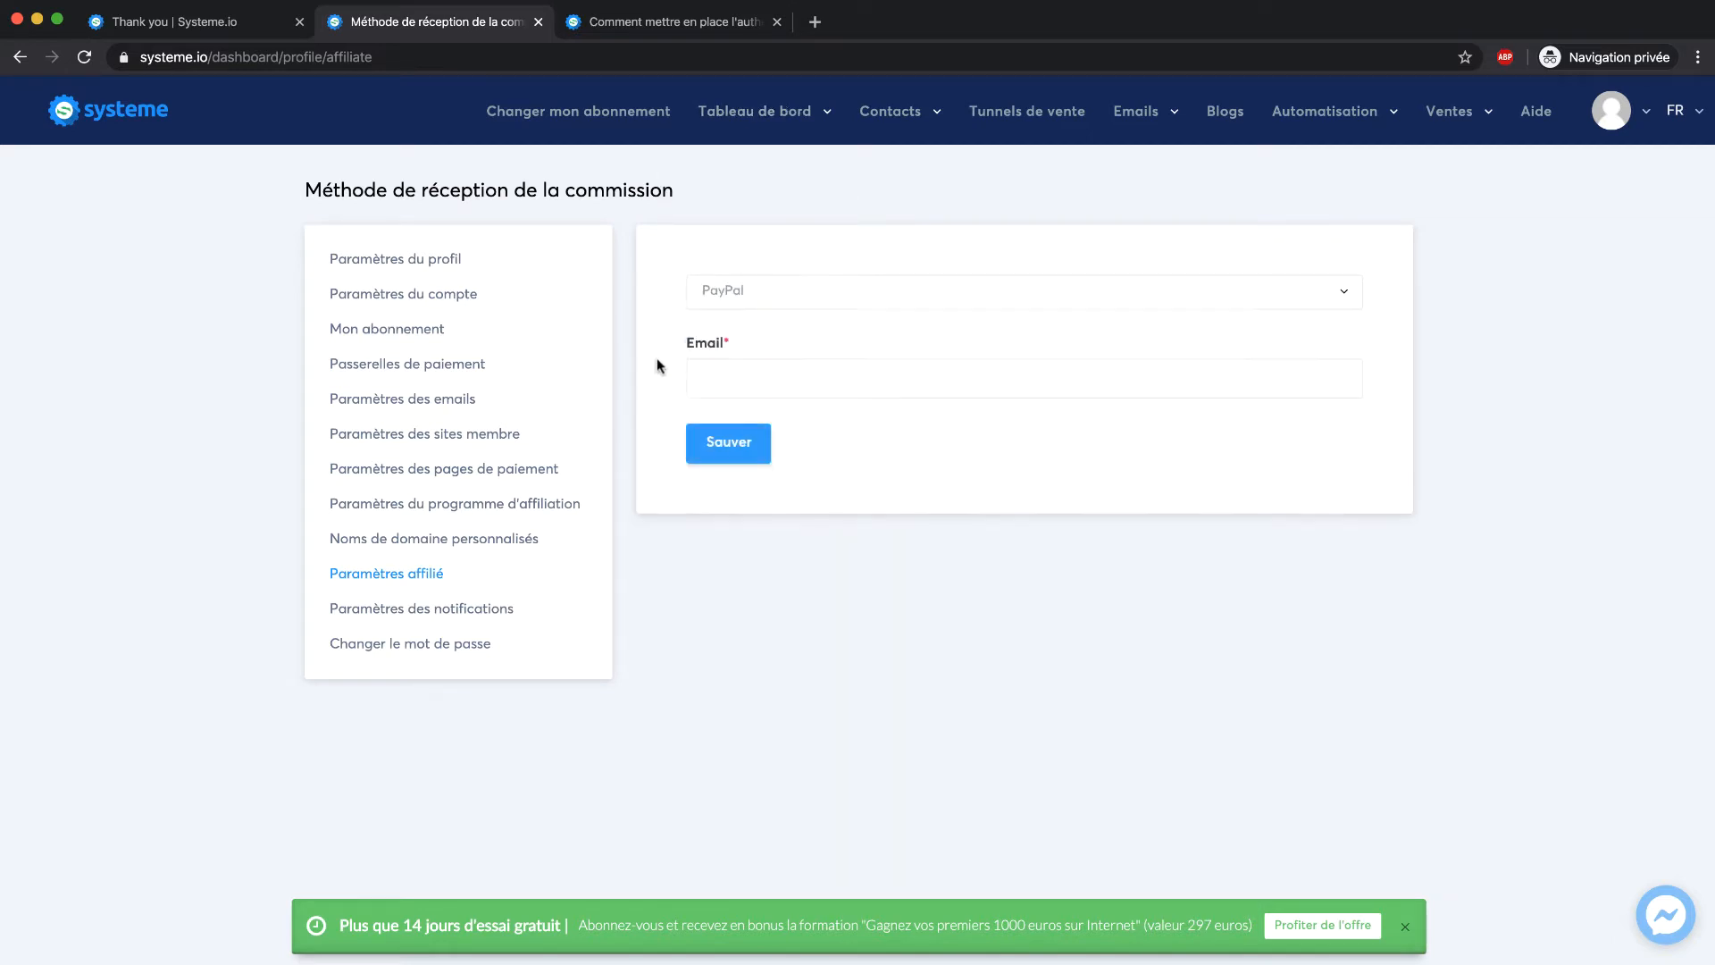
{"action": "left_click", "coordinate": [833, 297]}
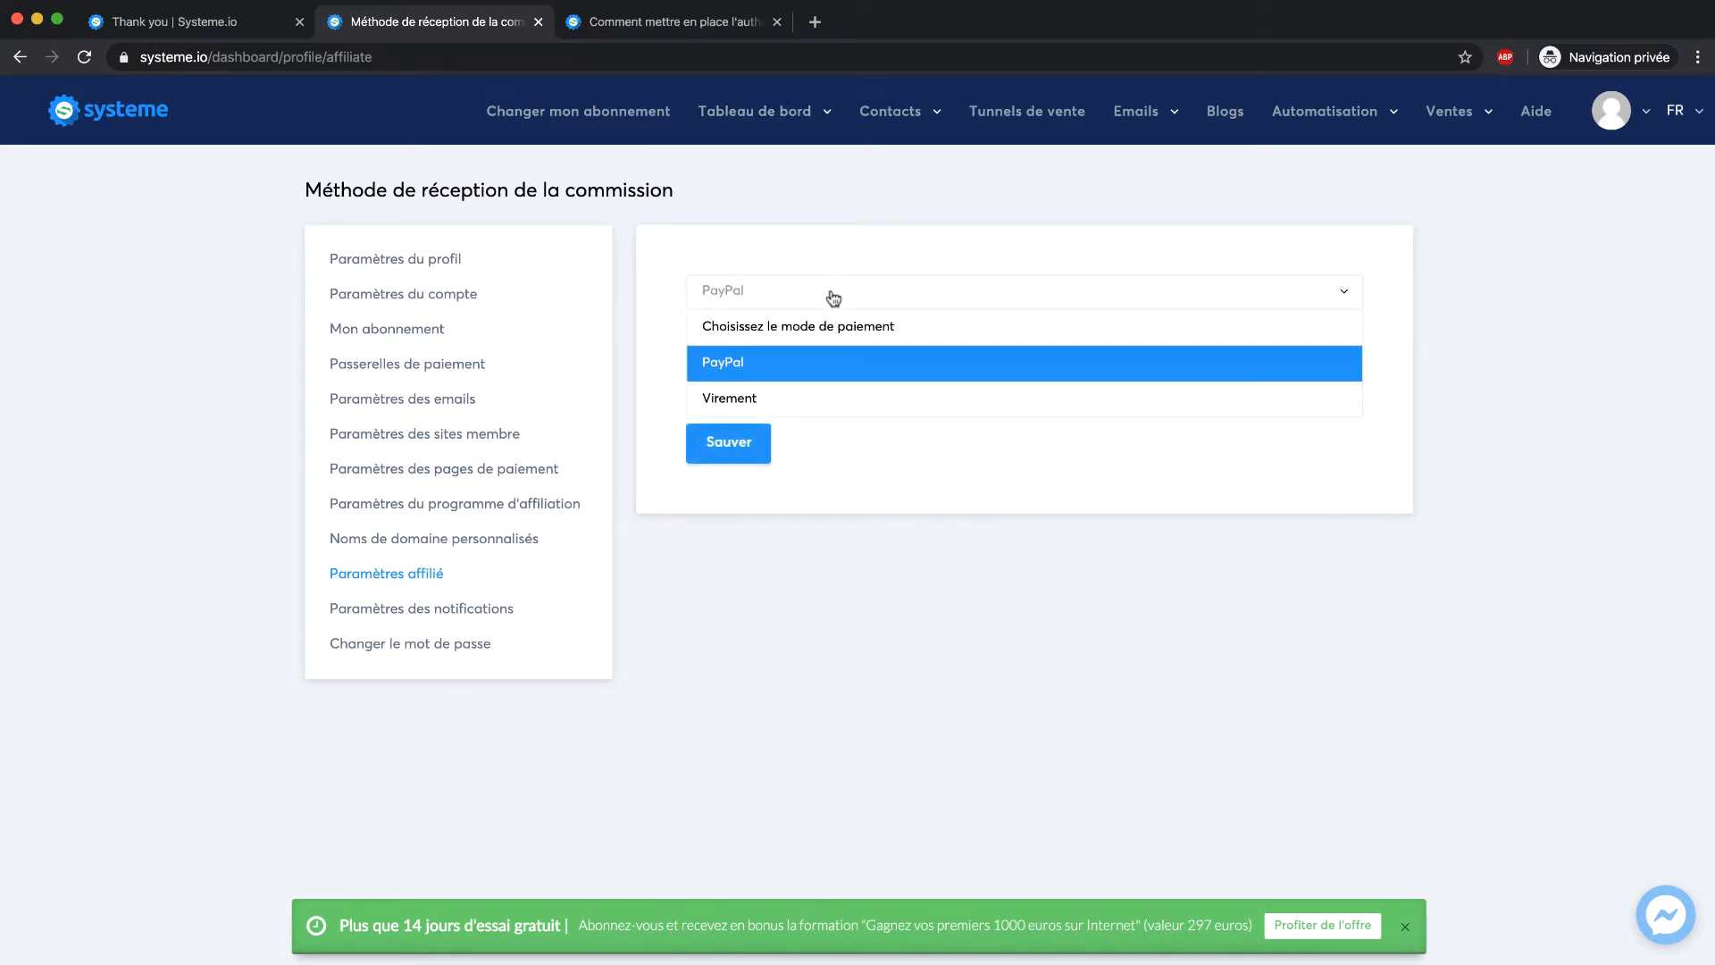
{"action": "left_click", "coordinate": [817, 395]}
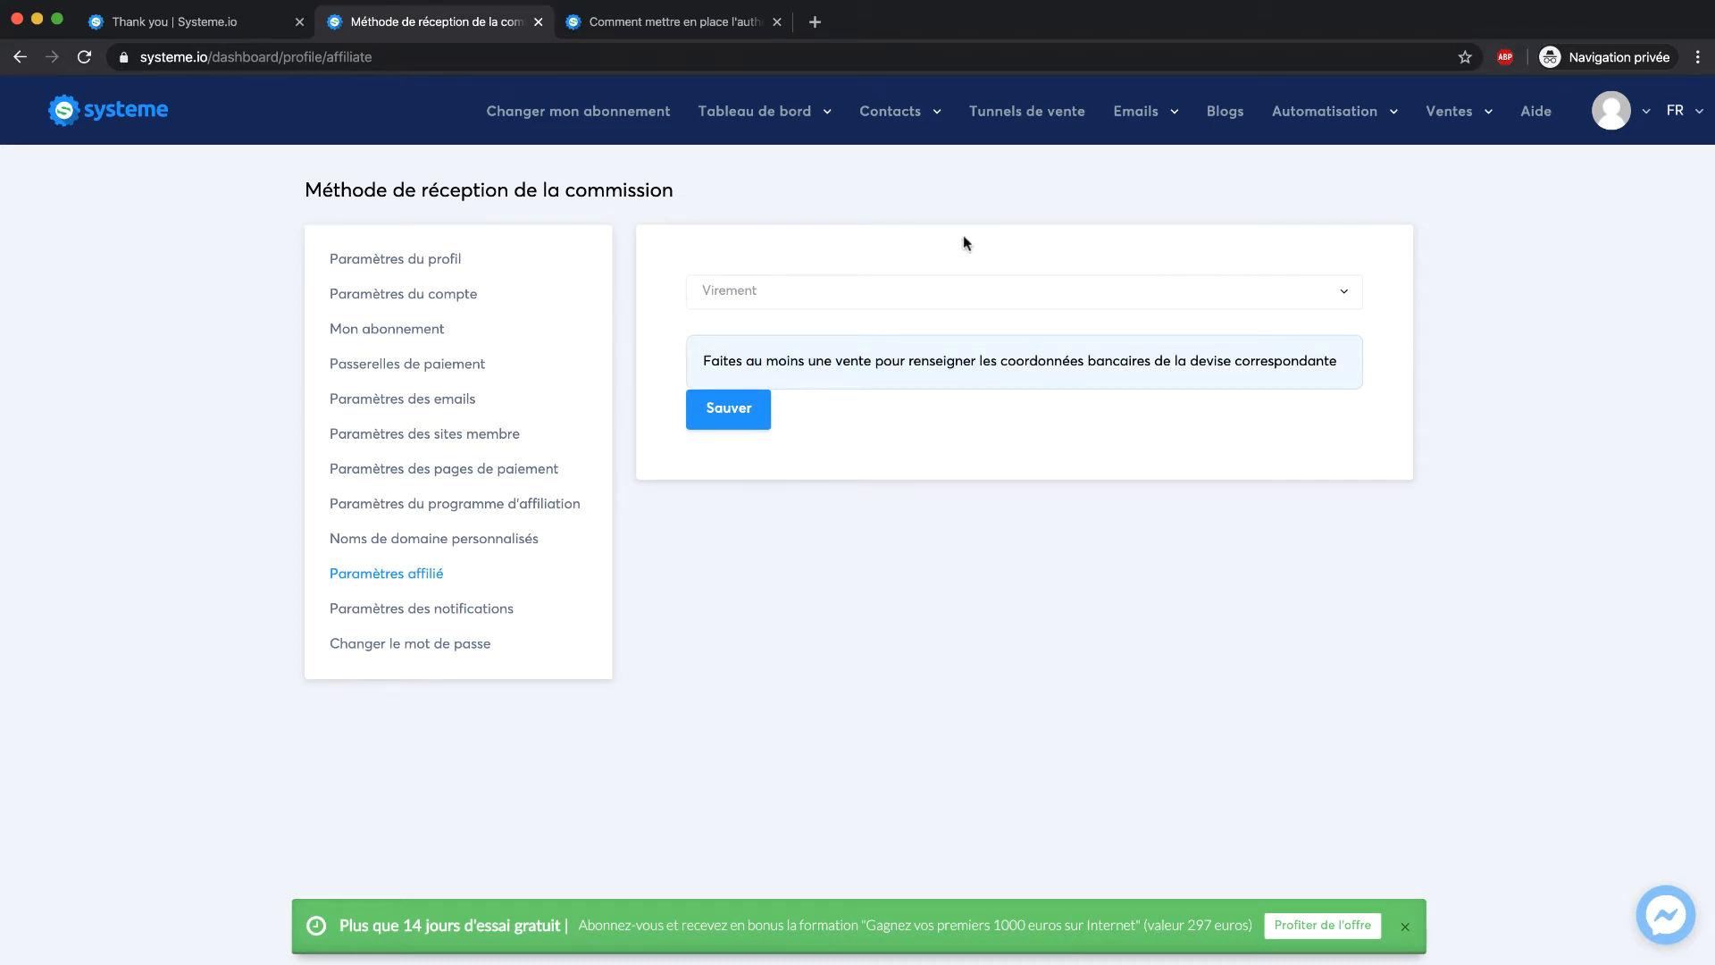
{"action": "left_click", "coordinate": [906, 298]}
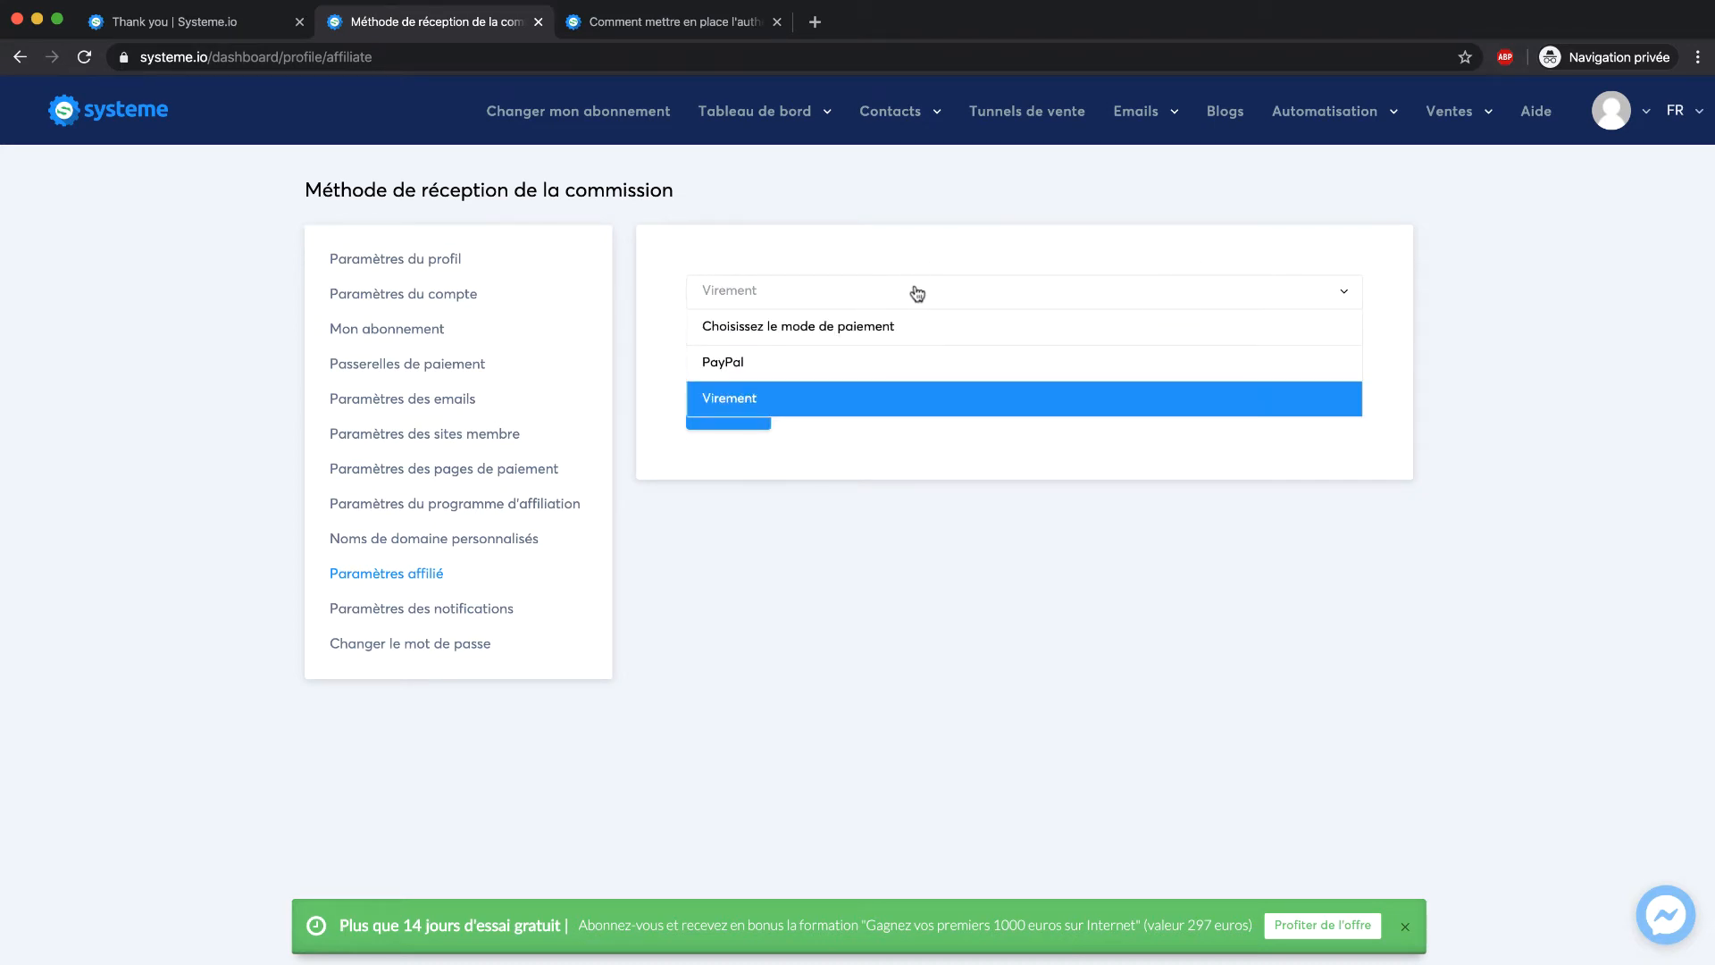
{"action": "left_click", "coordinate": [866, 323]}
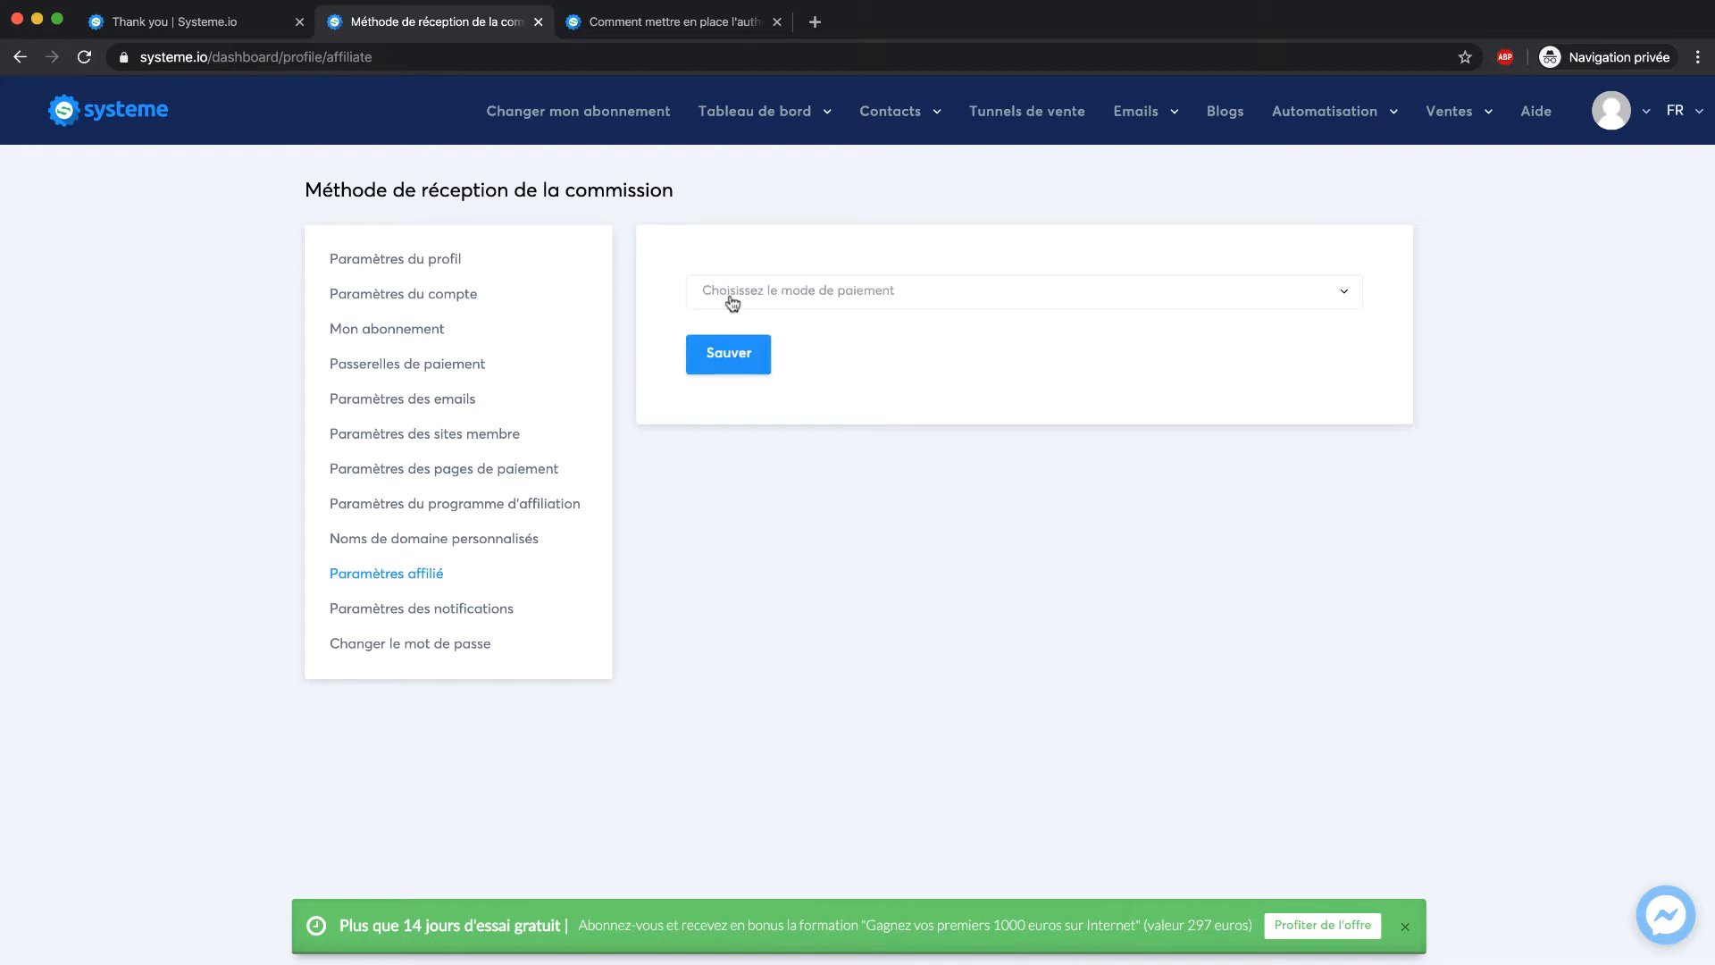
Review the notification settings, then go to the Tunnels de vente funnel list
{"action": "left_click", "coordinate": [460, 608]}
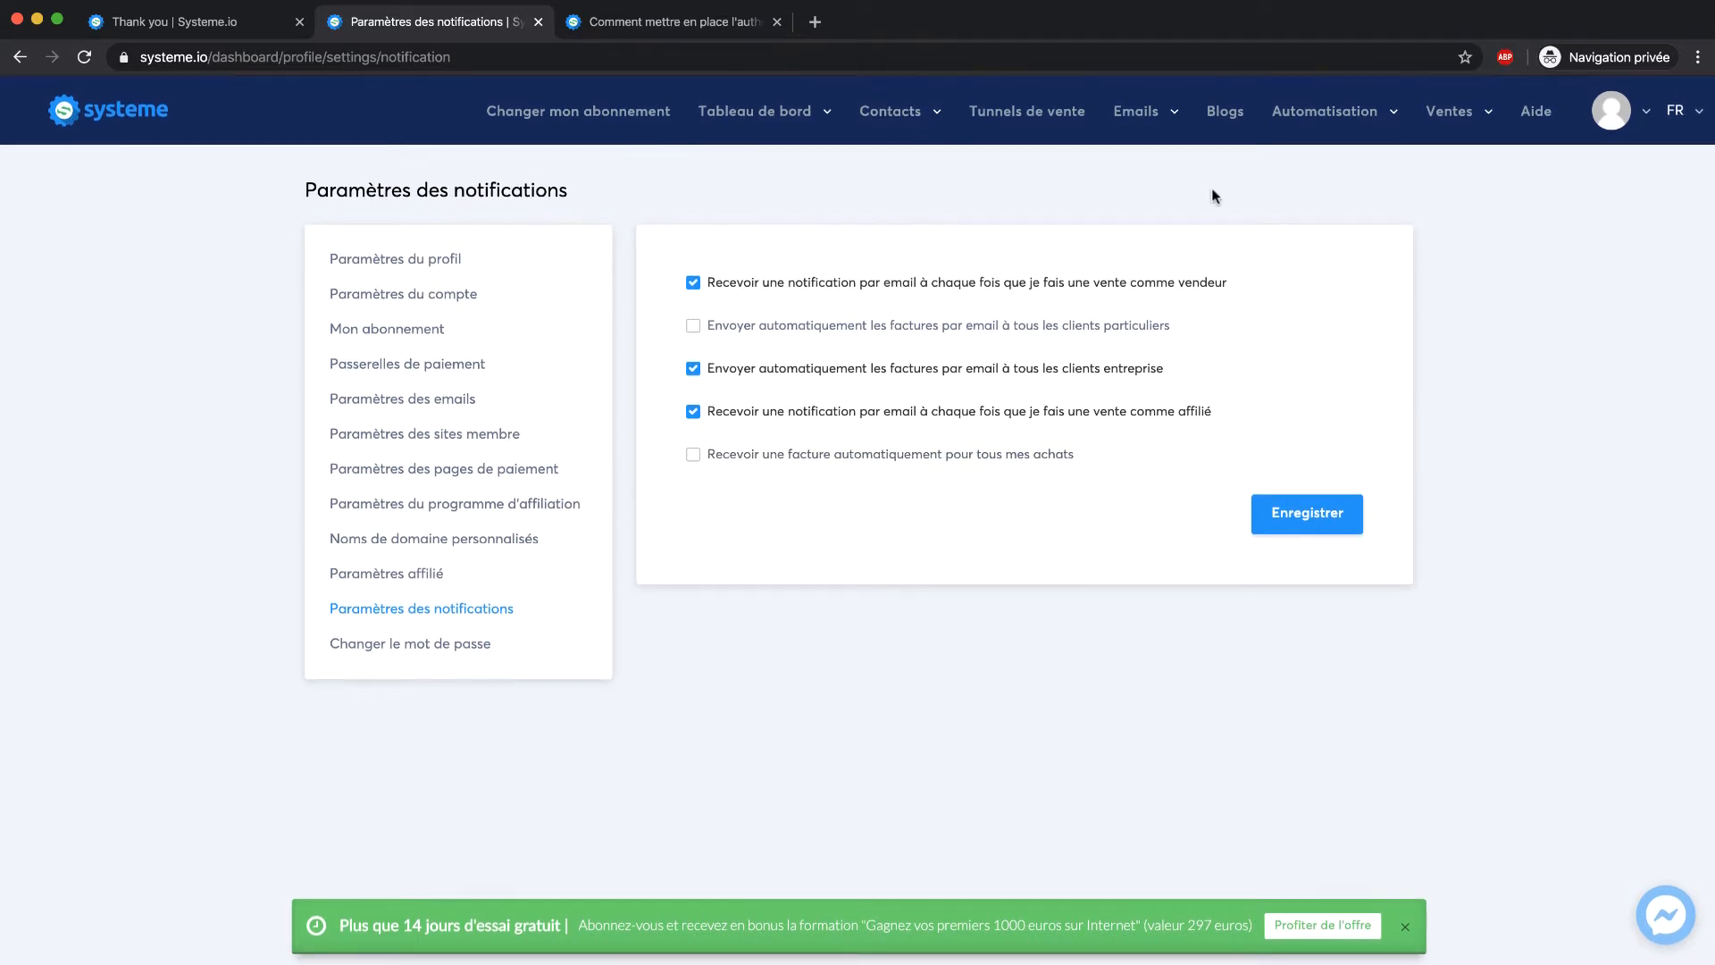
{"action": "left_click", "coordinate": [1052, 131]}
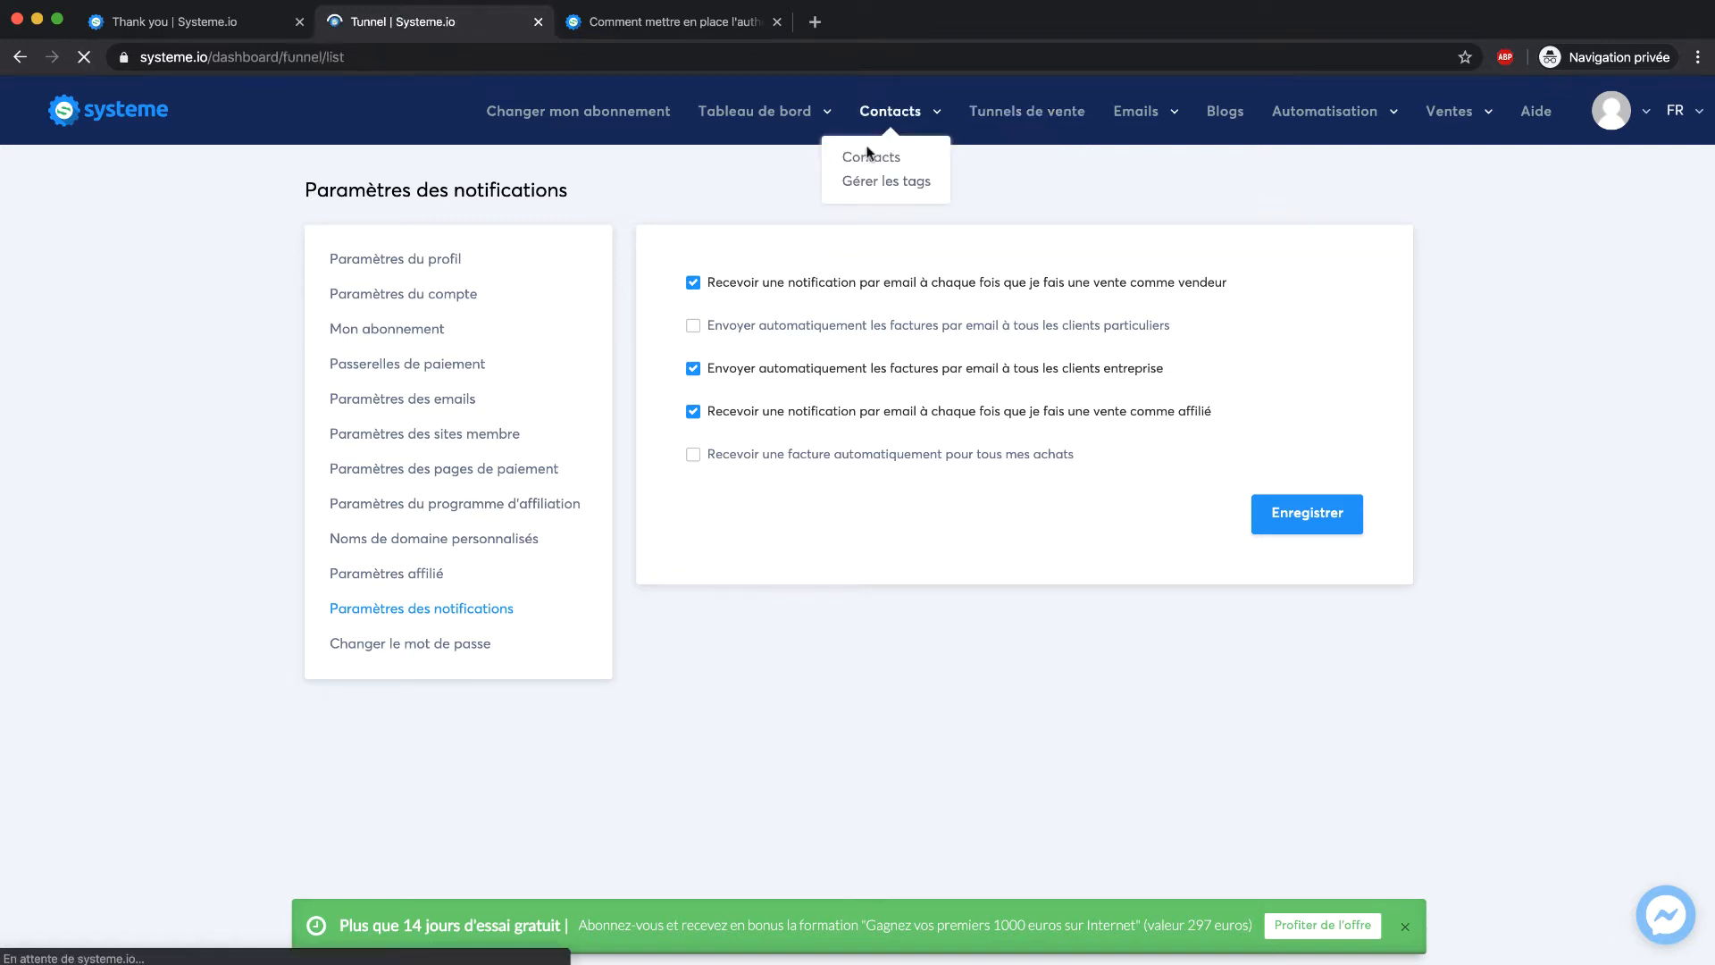
Create a 'Construisez votre audience' sales funnel named 'Marketing Cafe'
{"action": "mouse_move", "coordinate": [1282, 117]}
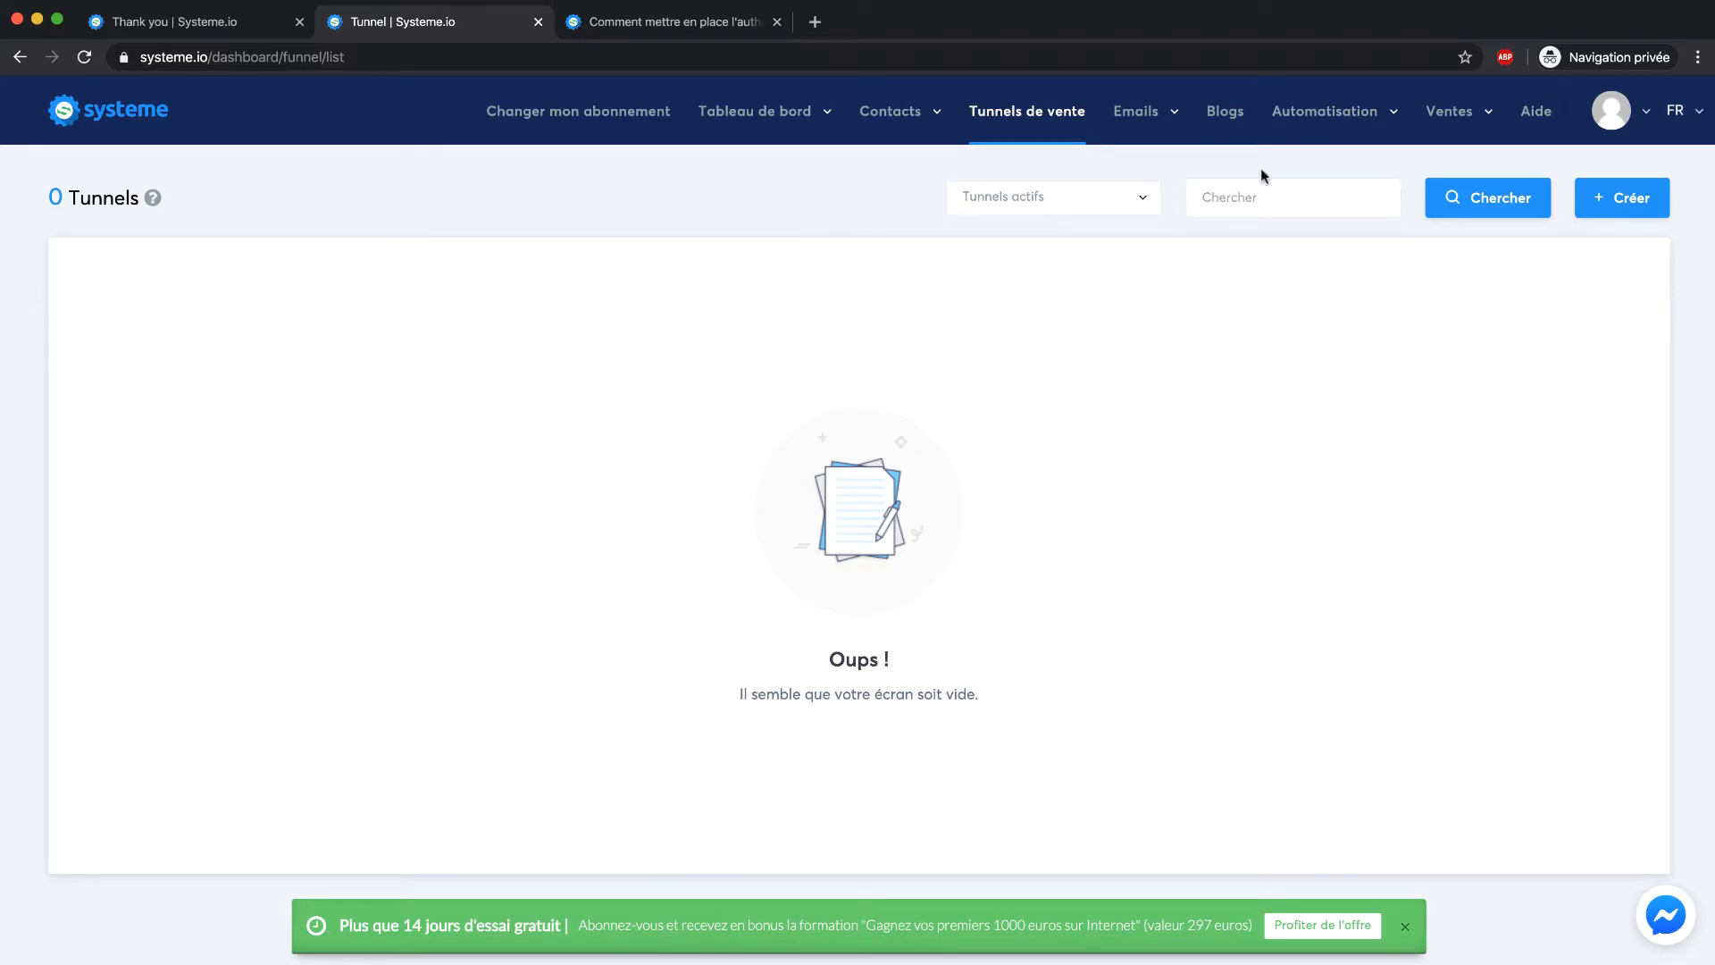
{"action": "left_click", "coordinate": [1621, 197]}
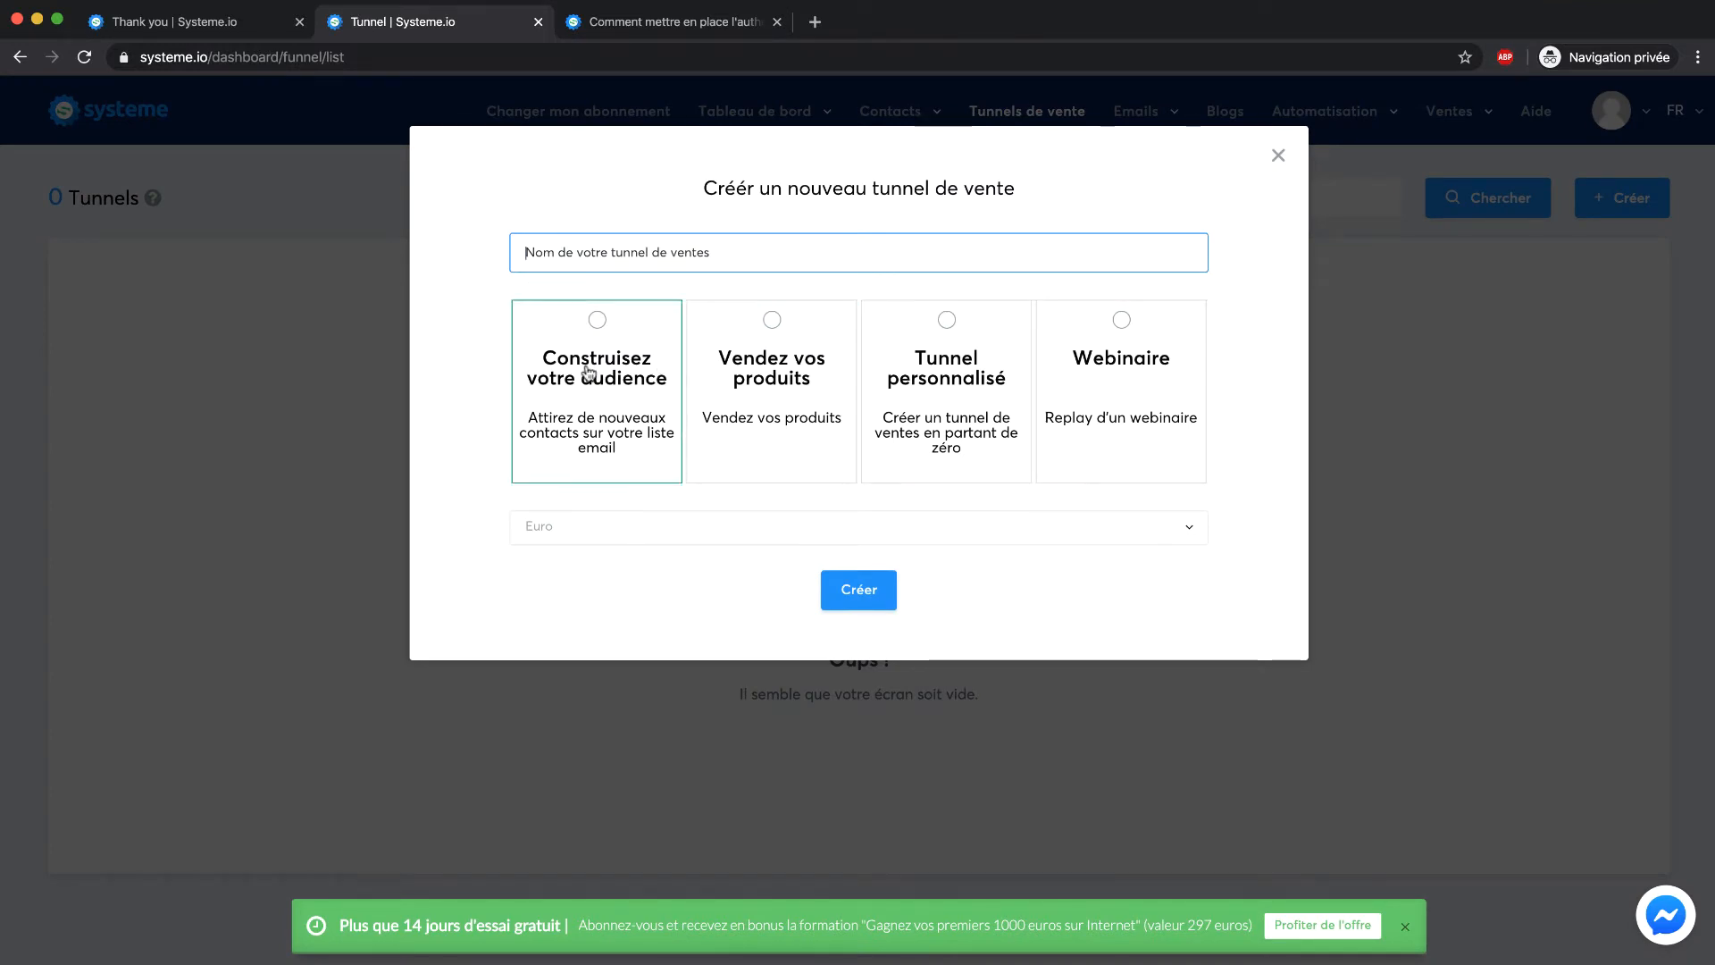
{"action": "left_click", "coordinate": [545, 370]}
{"action": "left_click", "coordinate": [752, 251]}
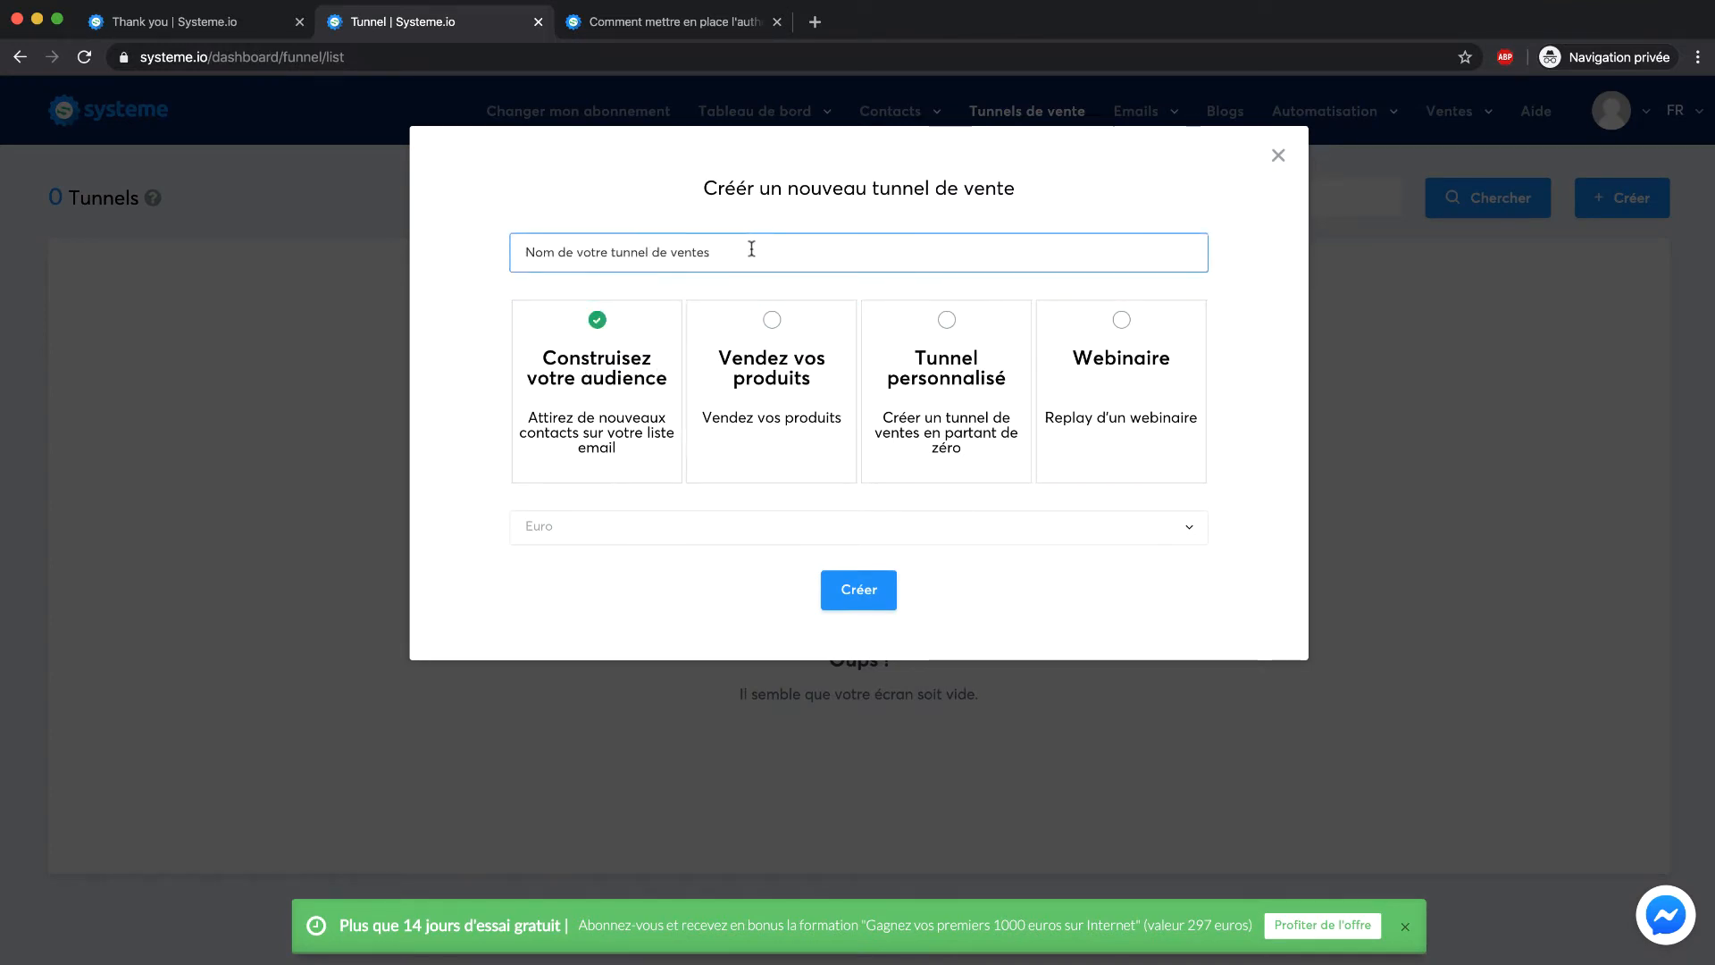
{"action": "type", "text": "Marketing Cafe"}
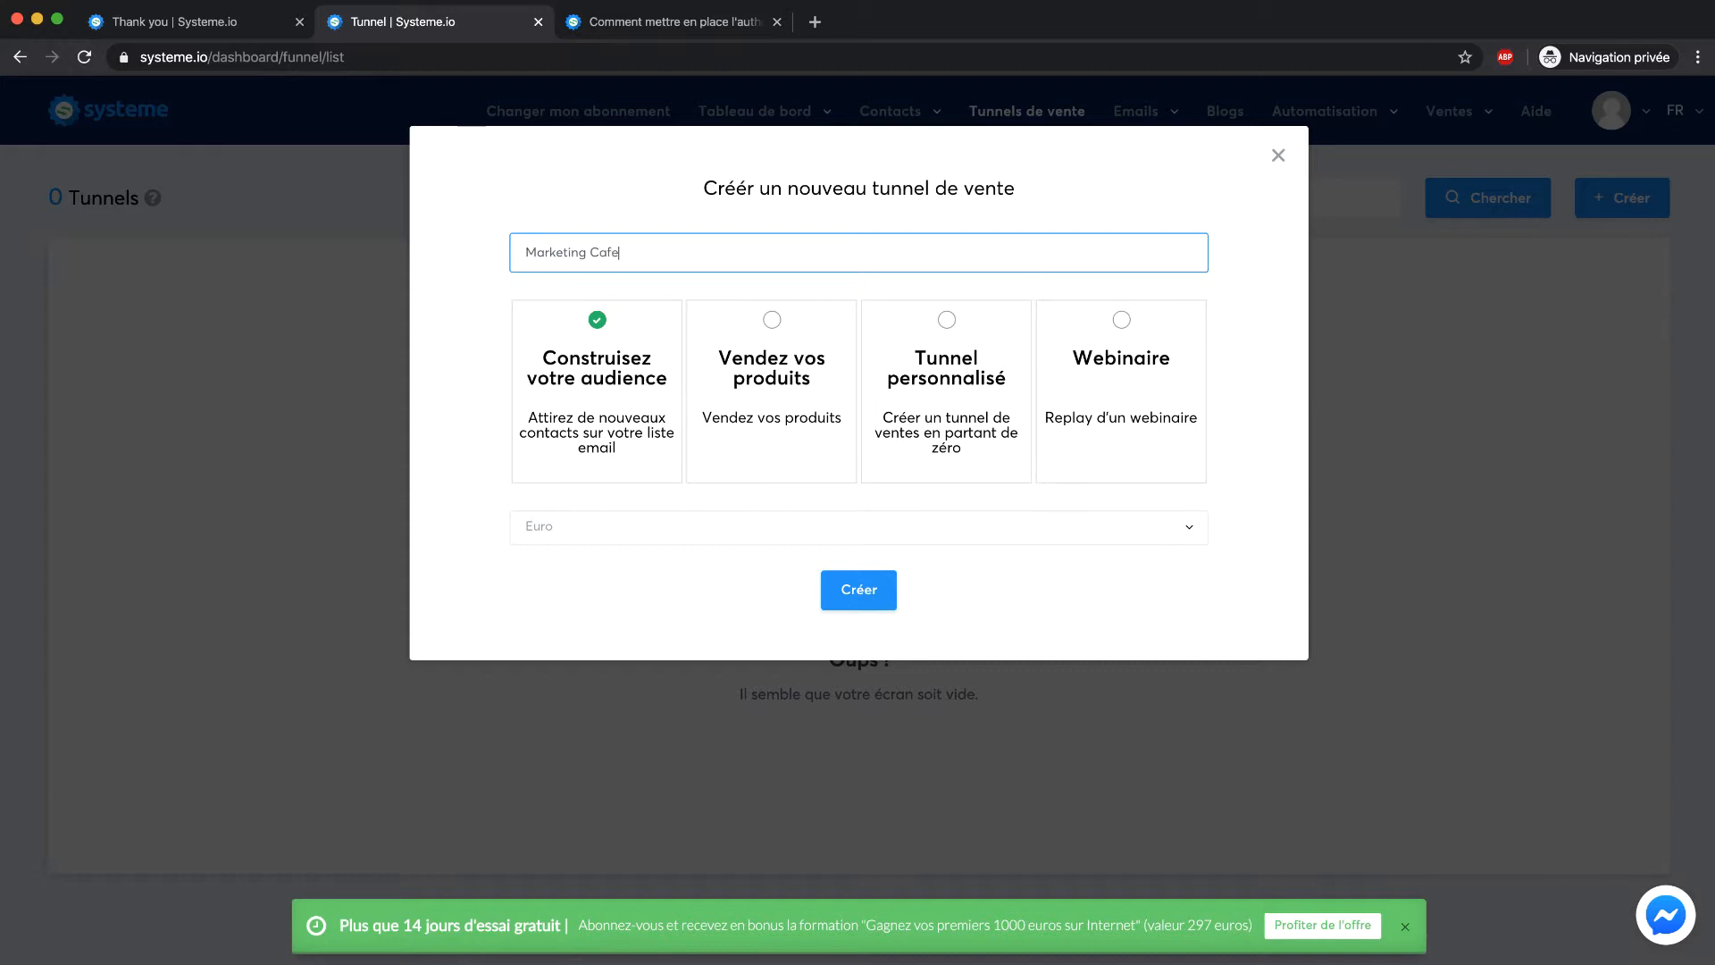
{"action": "left_click", "coordinate": [509, 387]}
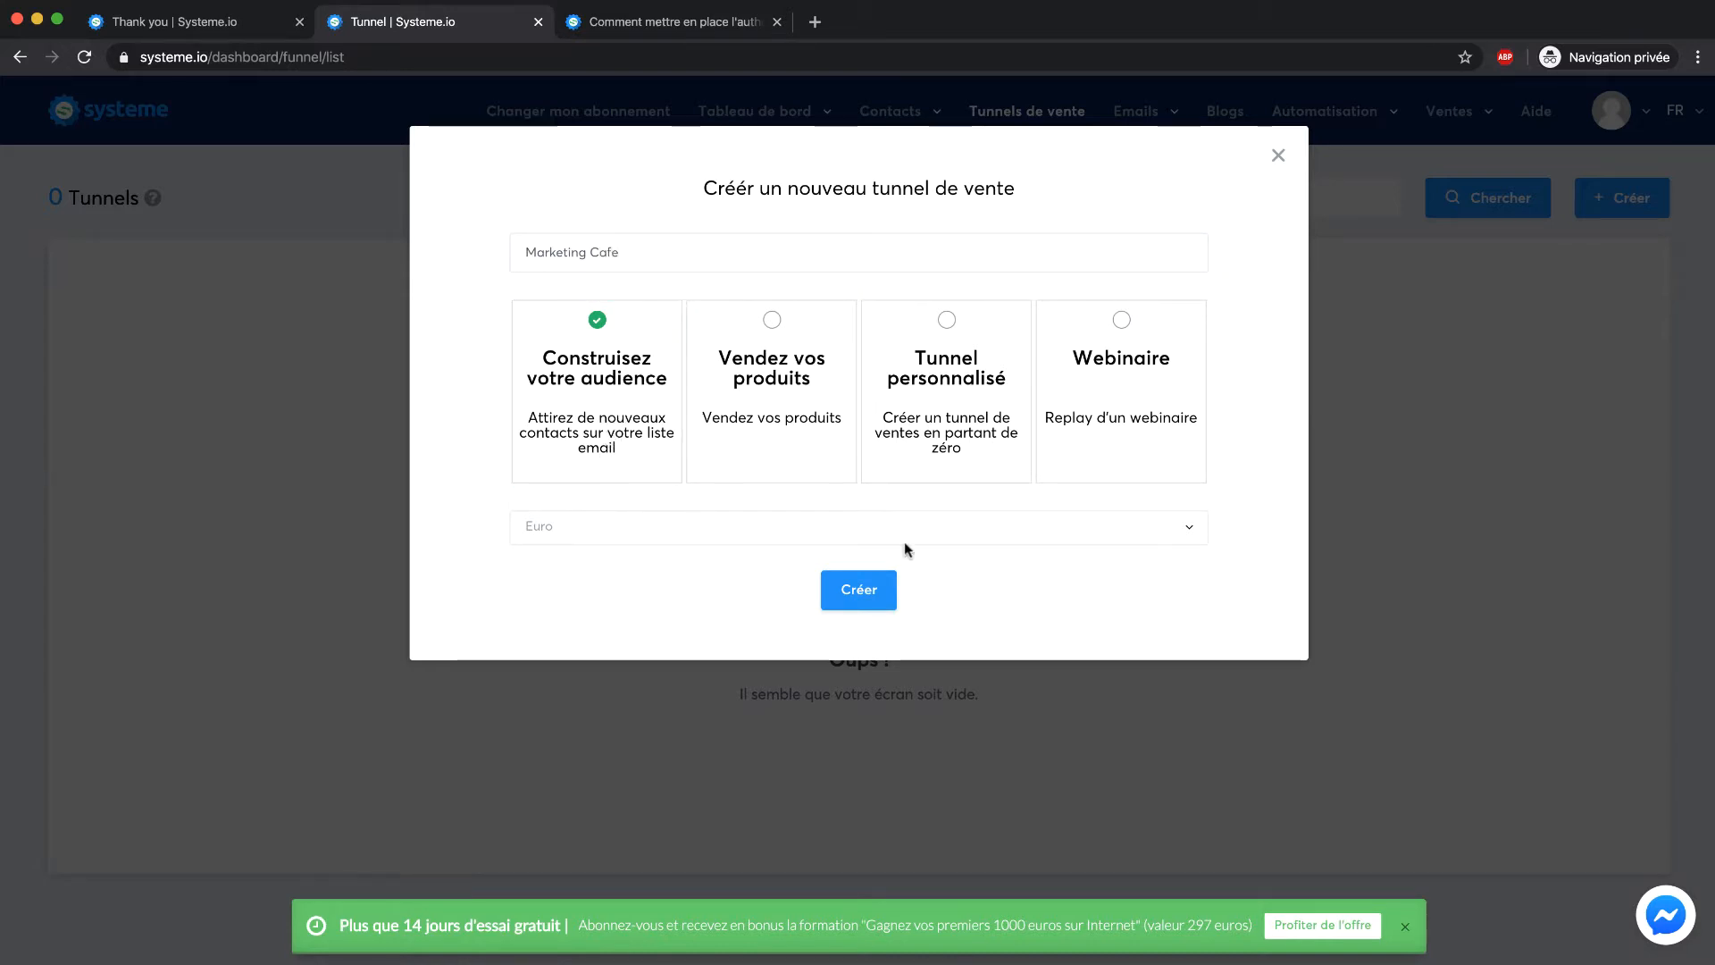
{"action": "left_click", "coordinate": [879, 591]}
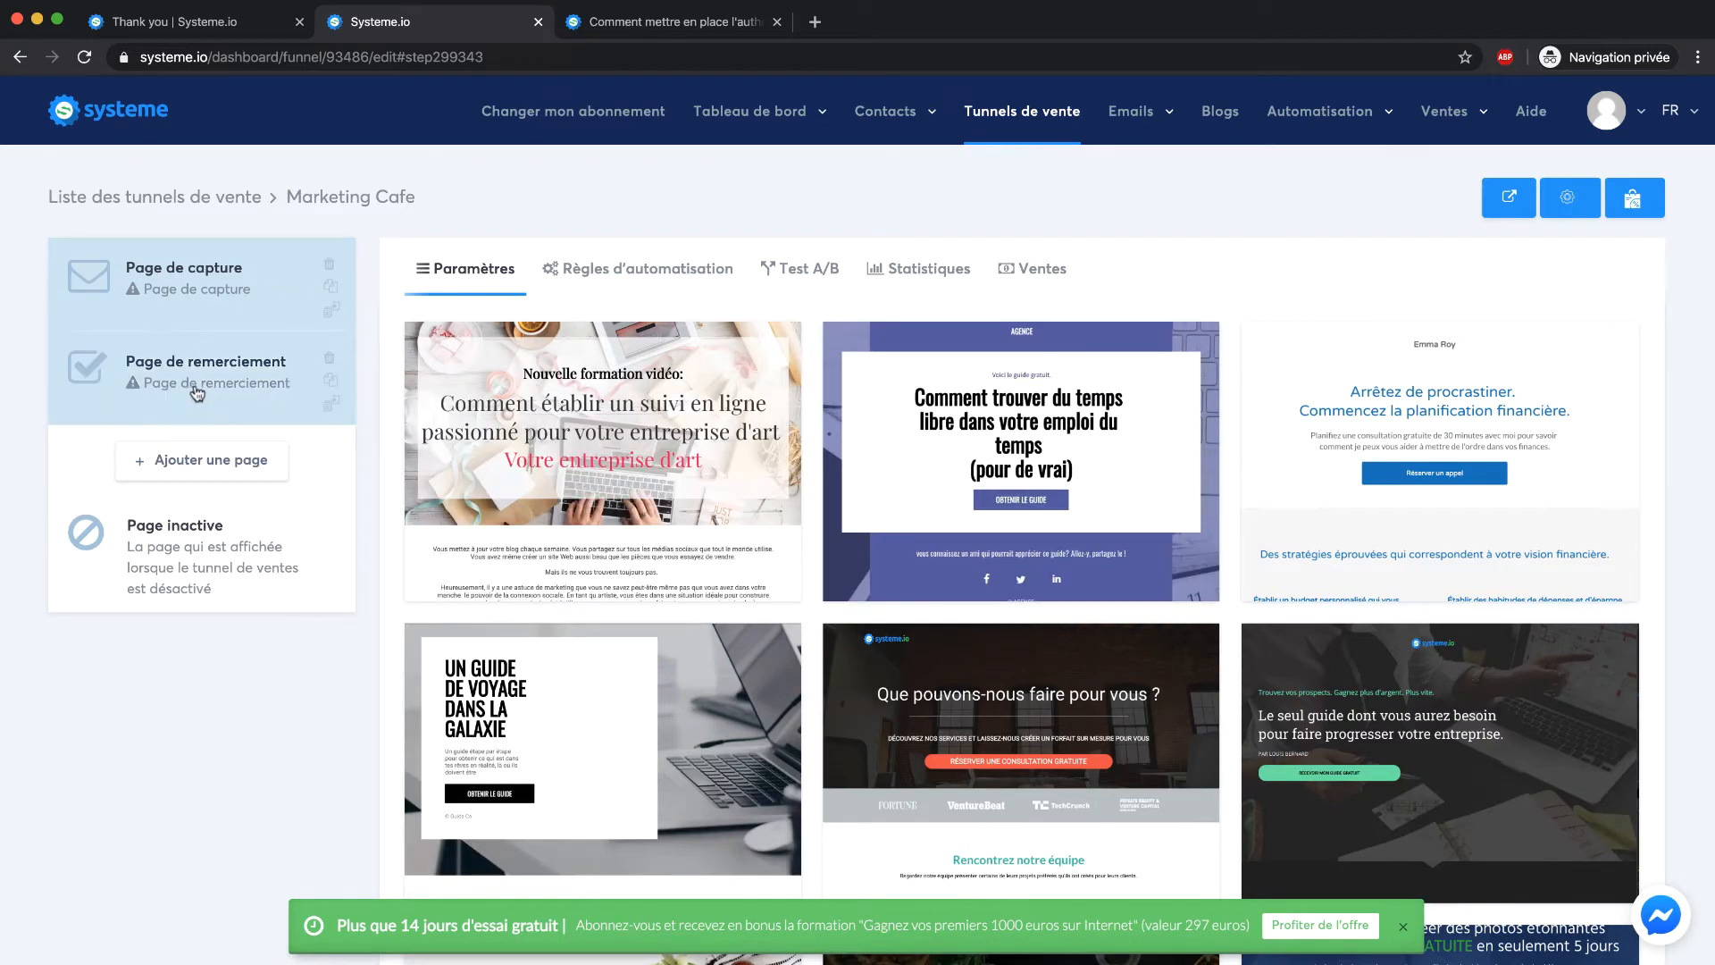
Preview the financial planning template, then apply the free-time guide template to the capture page
{"action": "scroll", "coordinate": [1183, 371], "scroll_direction": "down", "scroll_amount": 1}
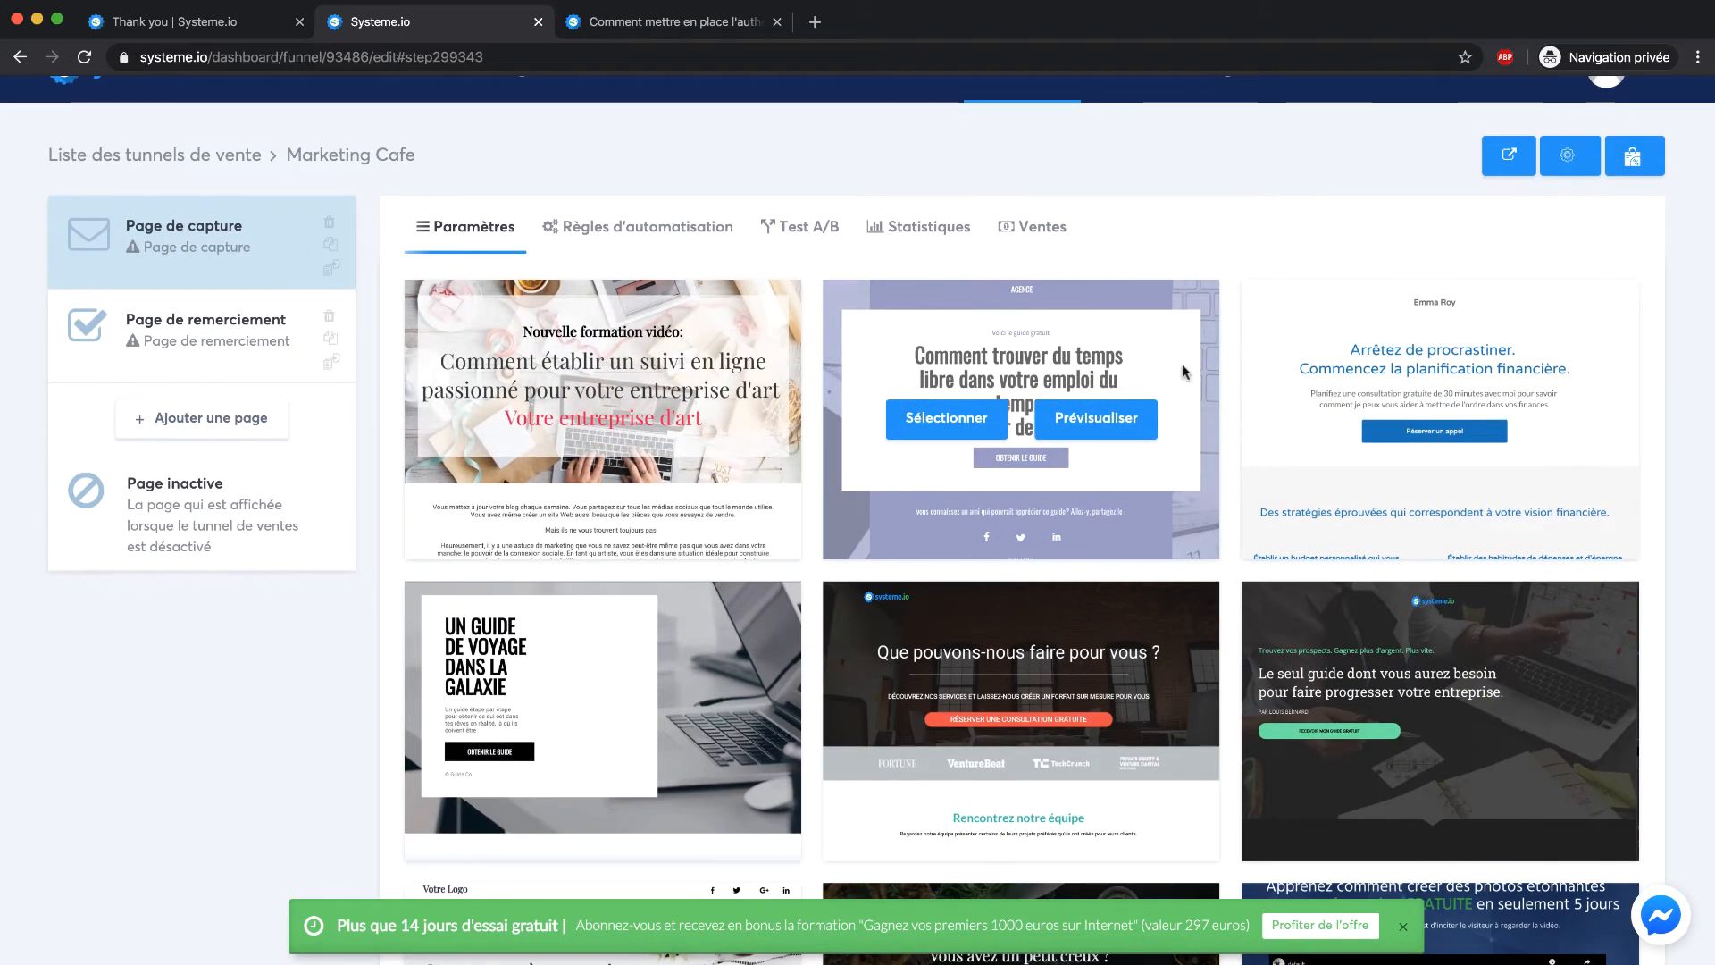
{"action": "left_click", "coordinate": [1487, 429]}
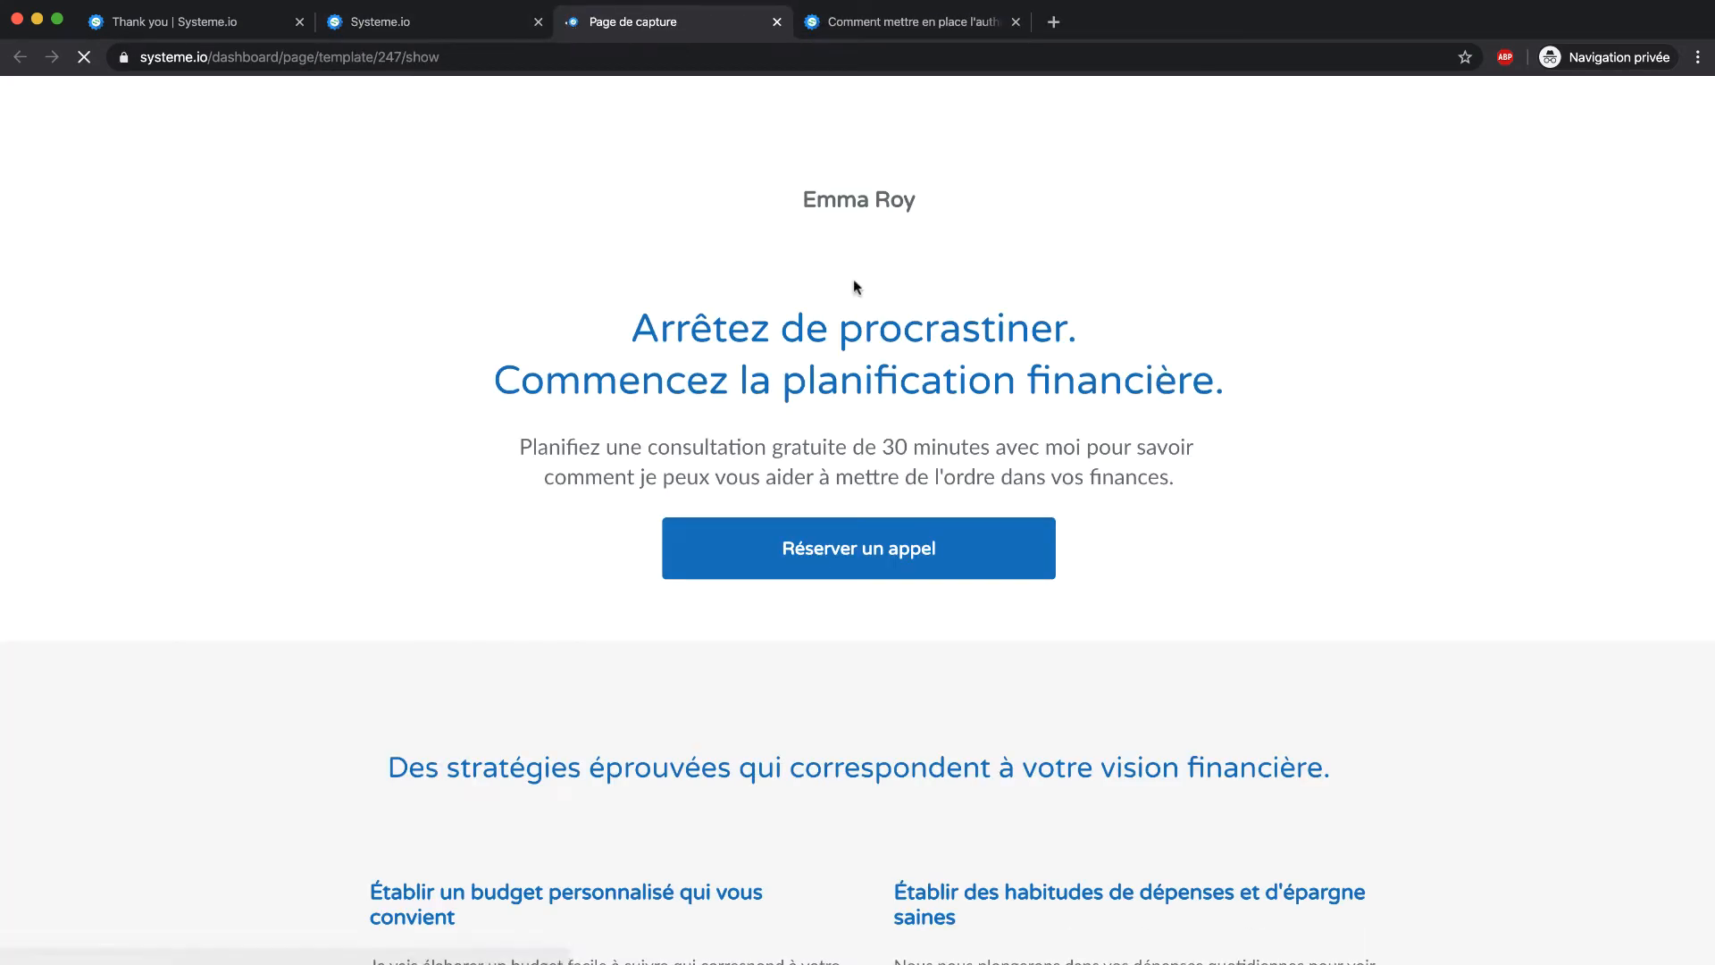
{"action": "scroll", "coordinate": [594, 304], "scroll_direction": "down", "scroll_amount": 5}
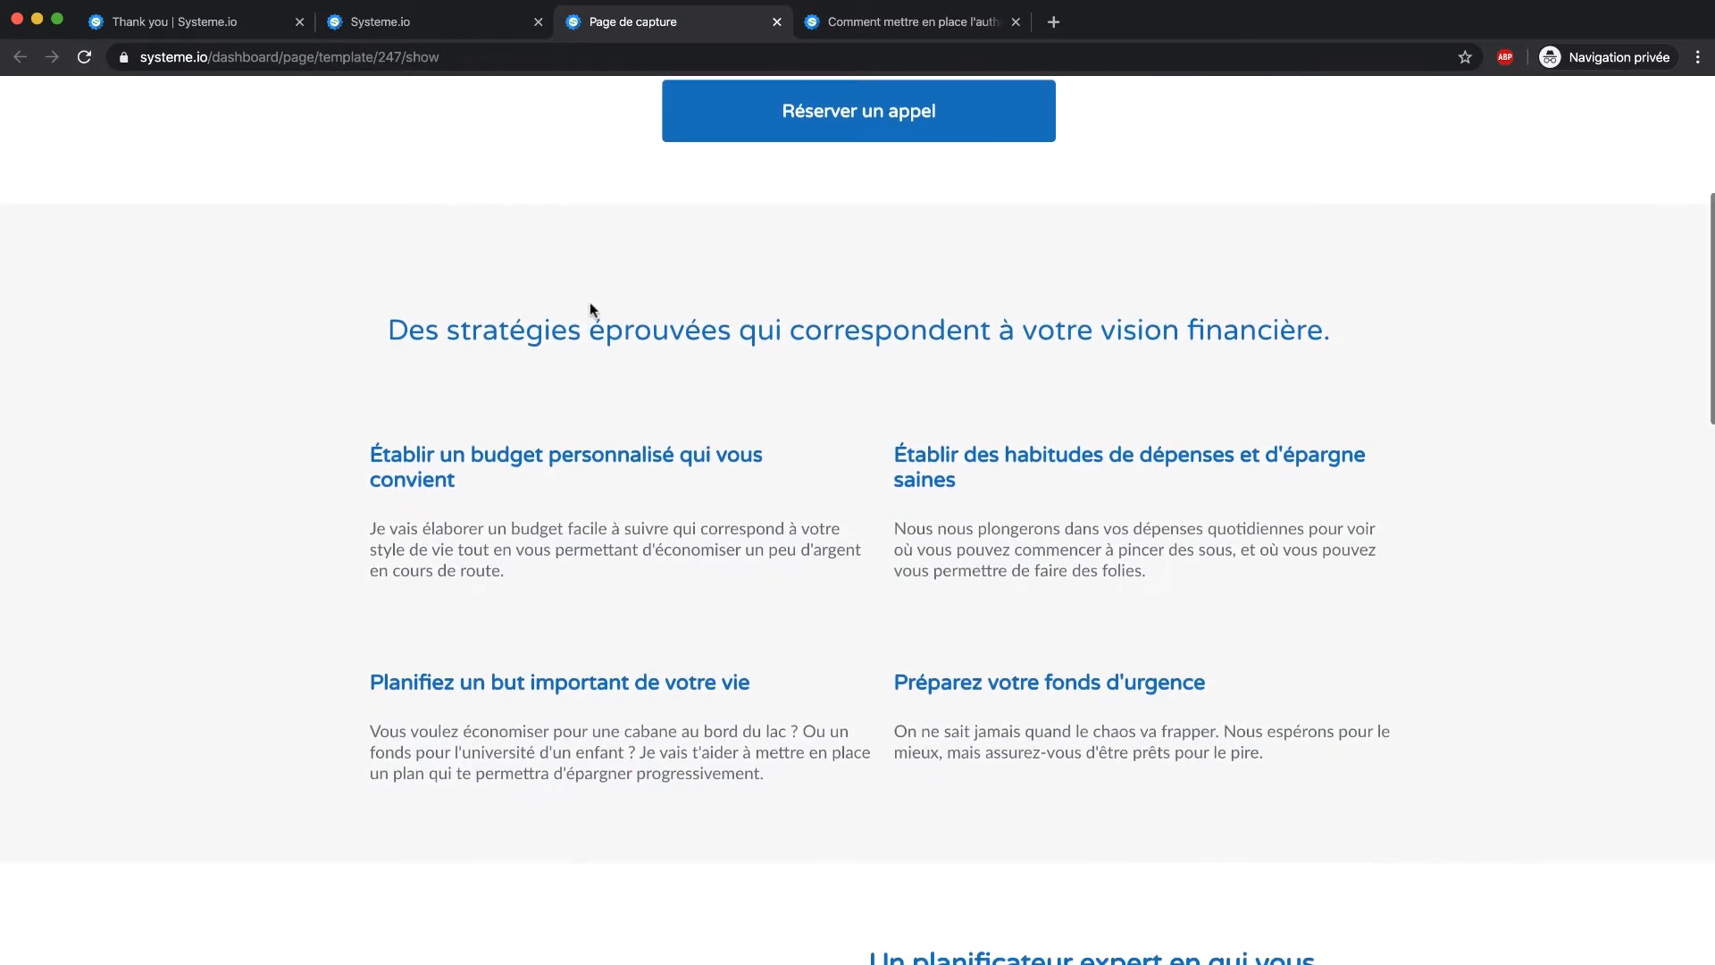
{"action": "scroll", "coordinate": [590, 302], "scroll_direction": "down", "scroll_amount": 20}
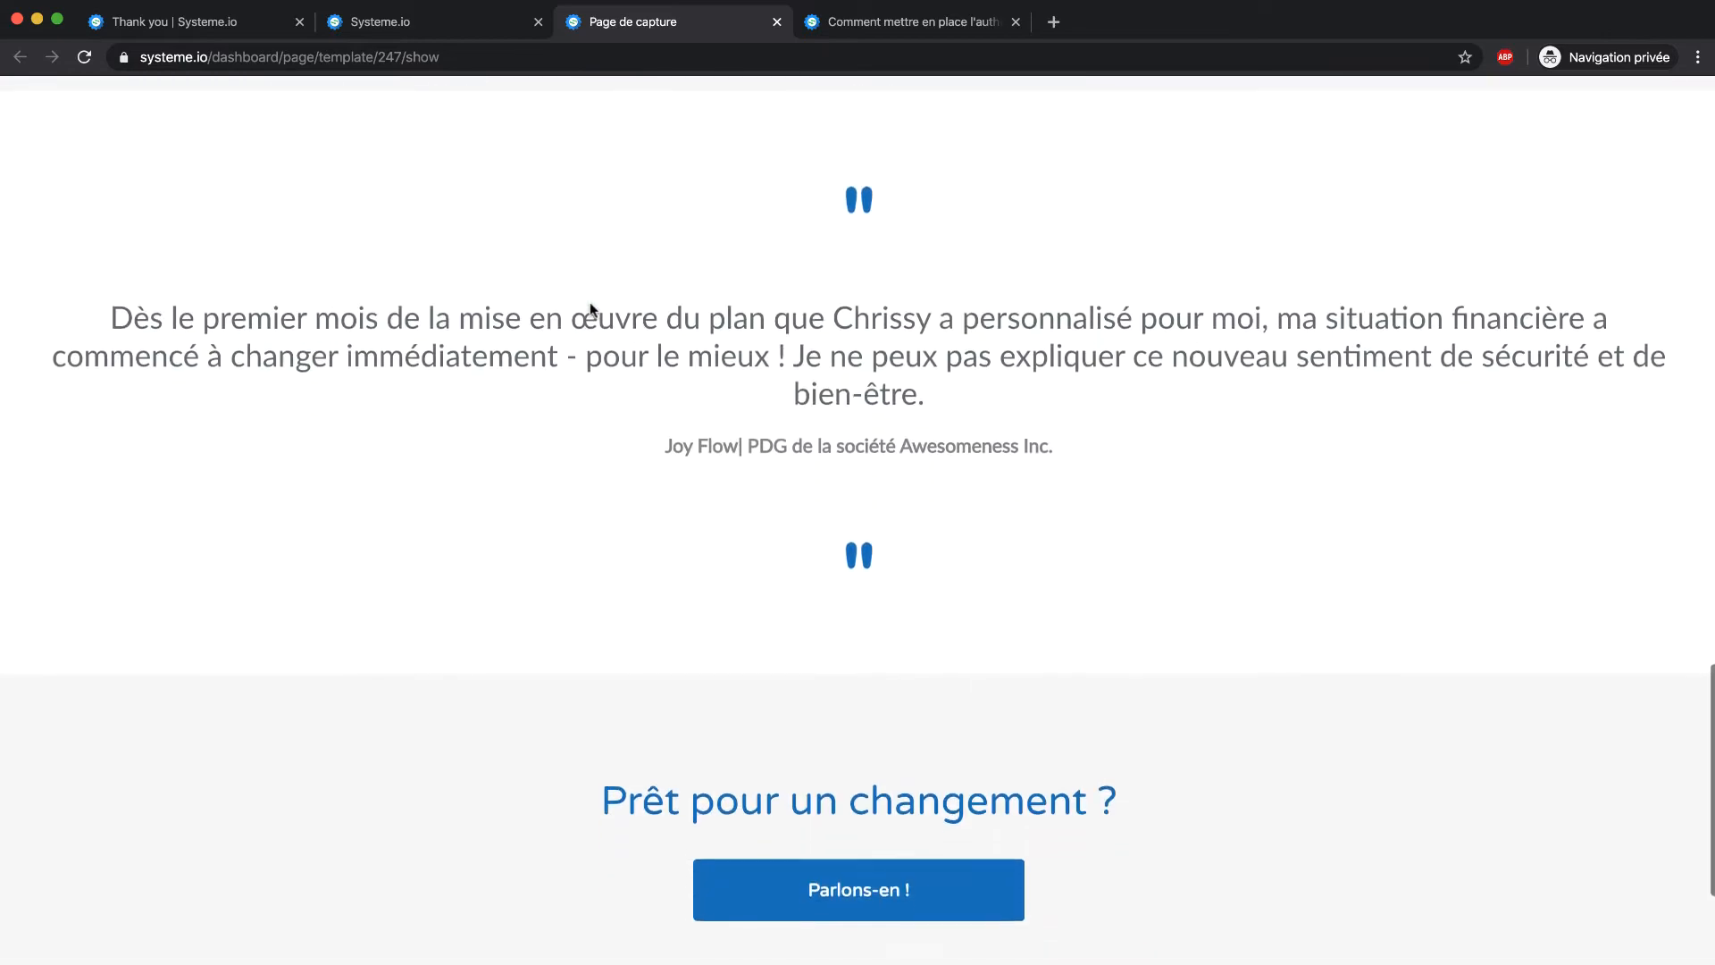
{"action": "scroll", "coordinate": [589, 302], "scroll_direction": "down", "scroll_amount": 3}
{"action": "scroll", "coordinate": [590, 302], "scroll_direction": "up", "scroll_amount": 20}
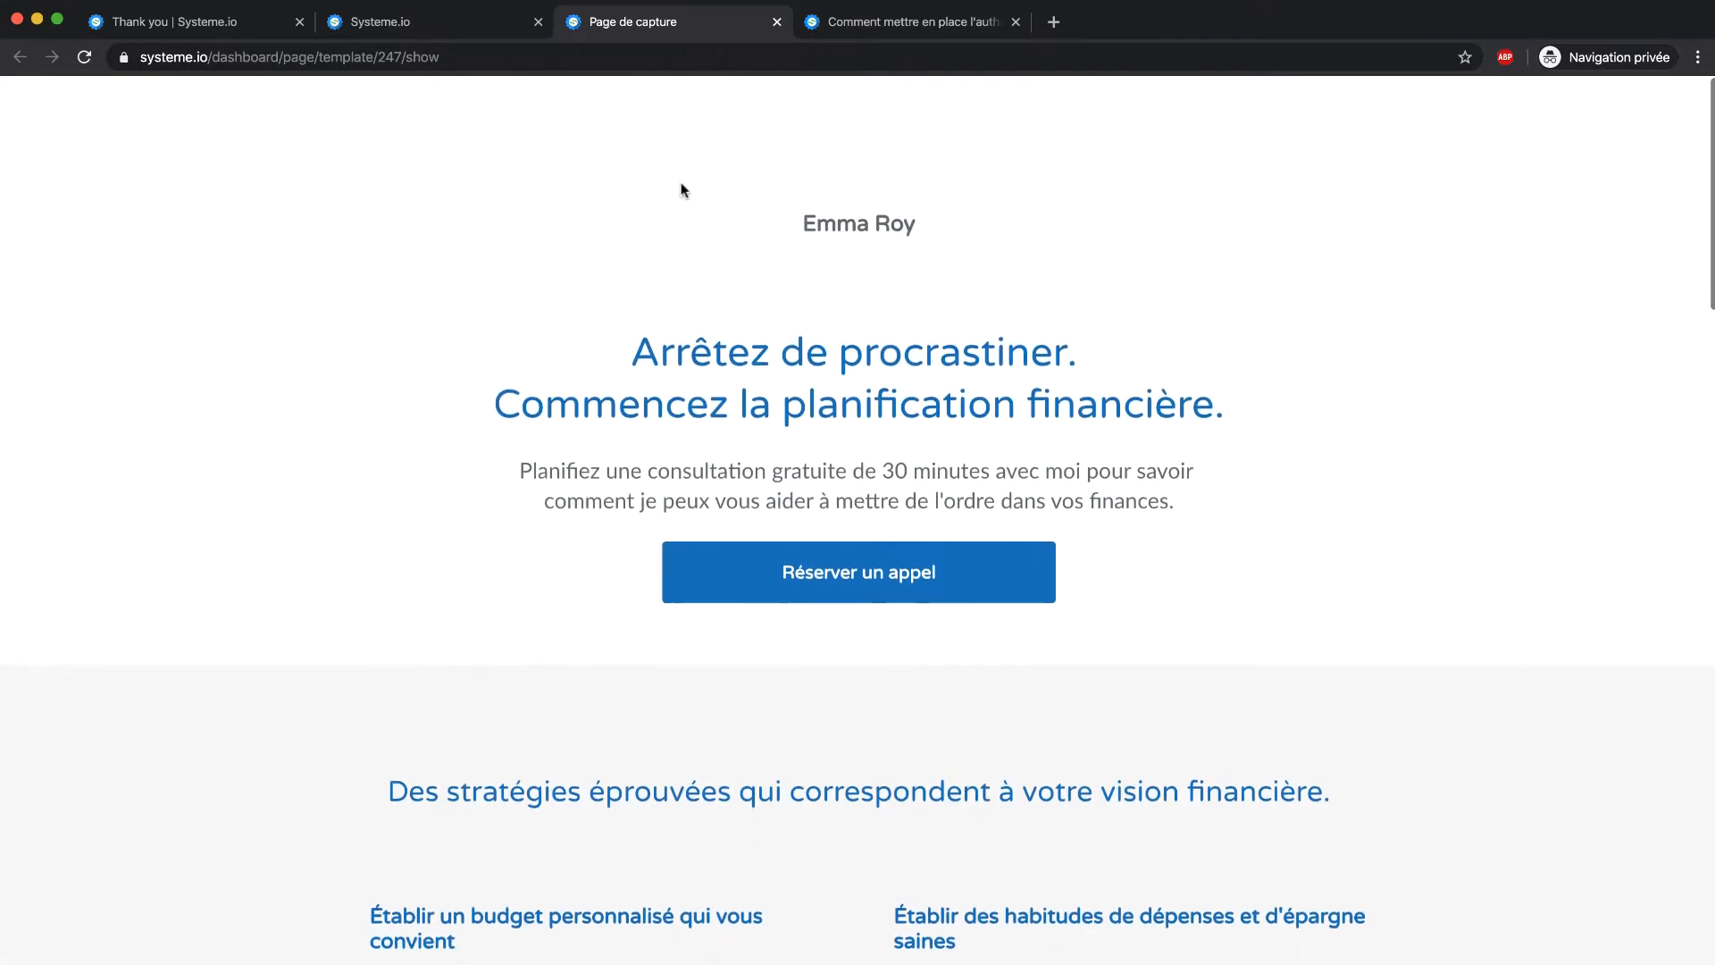
{"action": "left_click", "coordinate": [777, 21]}
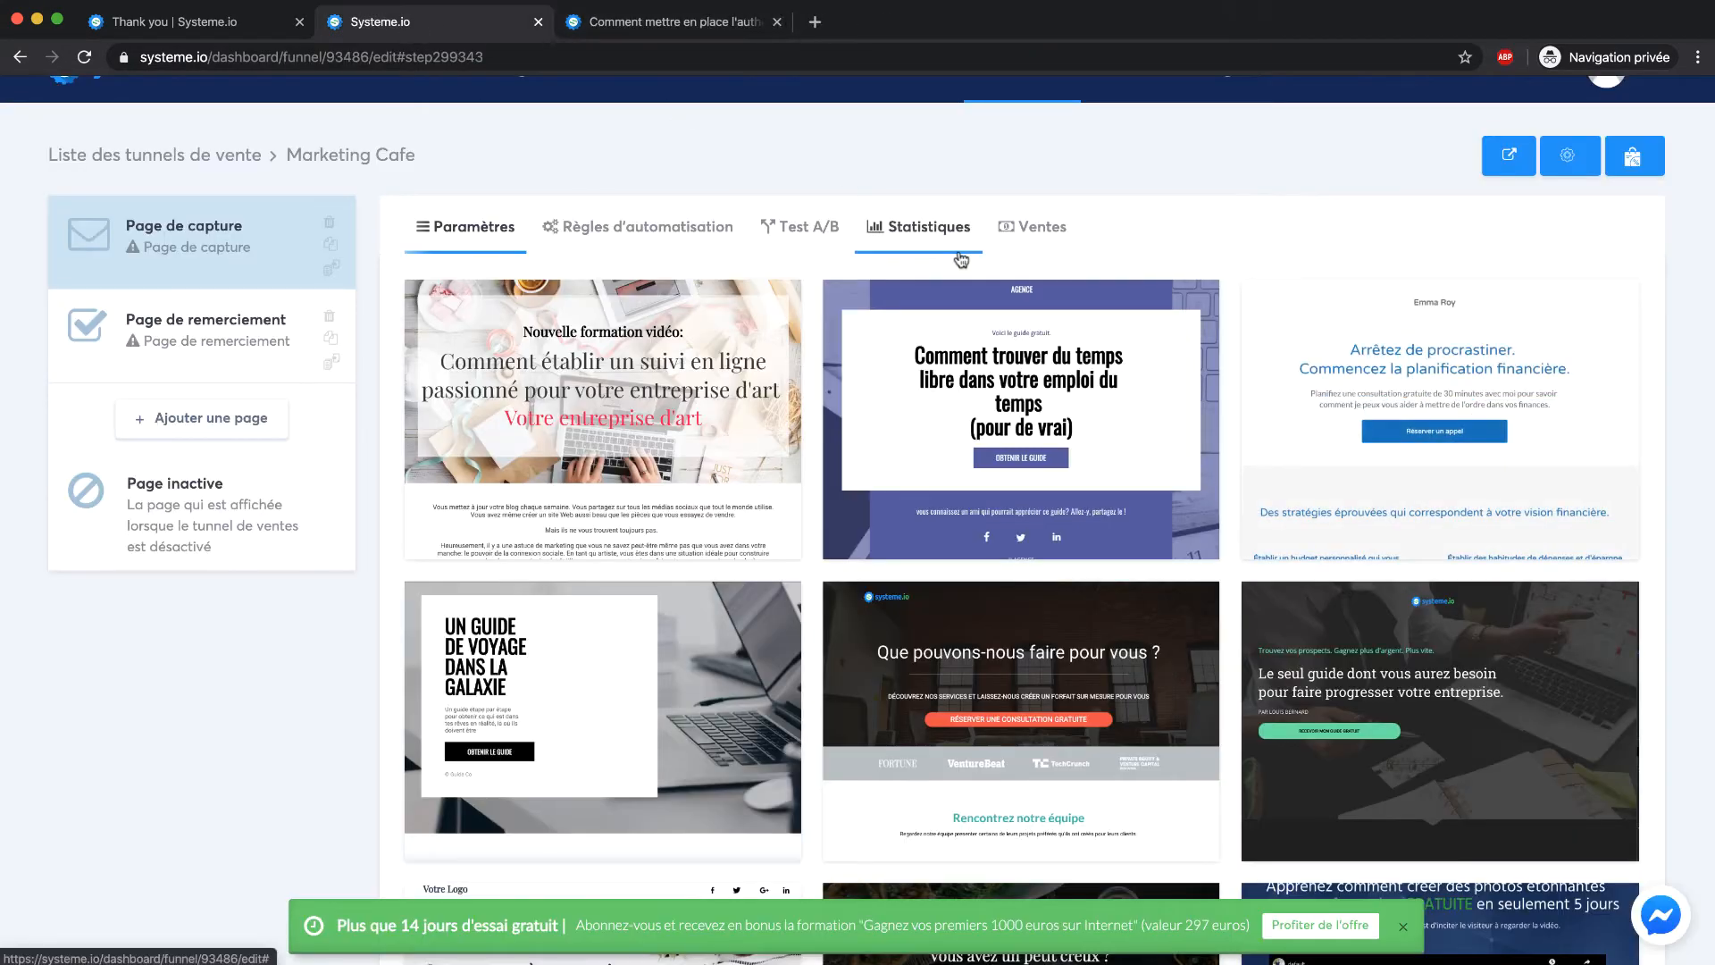
{"action": "mouse_move", "coordinate": [1106, 428]}
{"action": "left_click", "coordinate": [947, 420]}
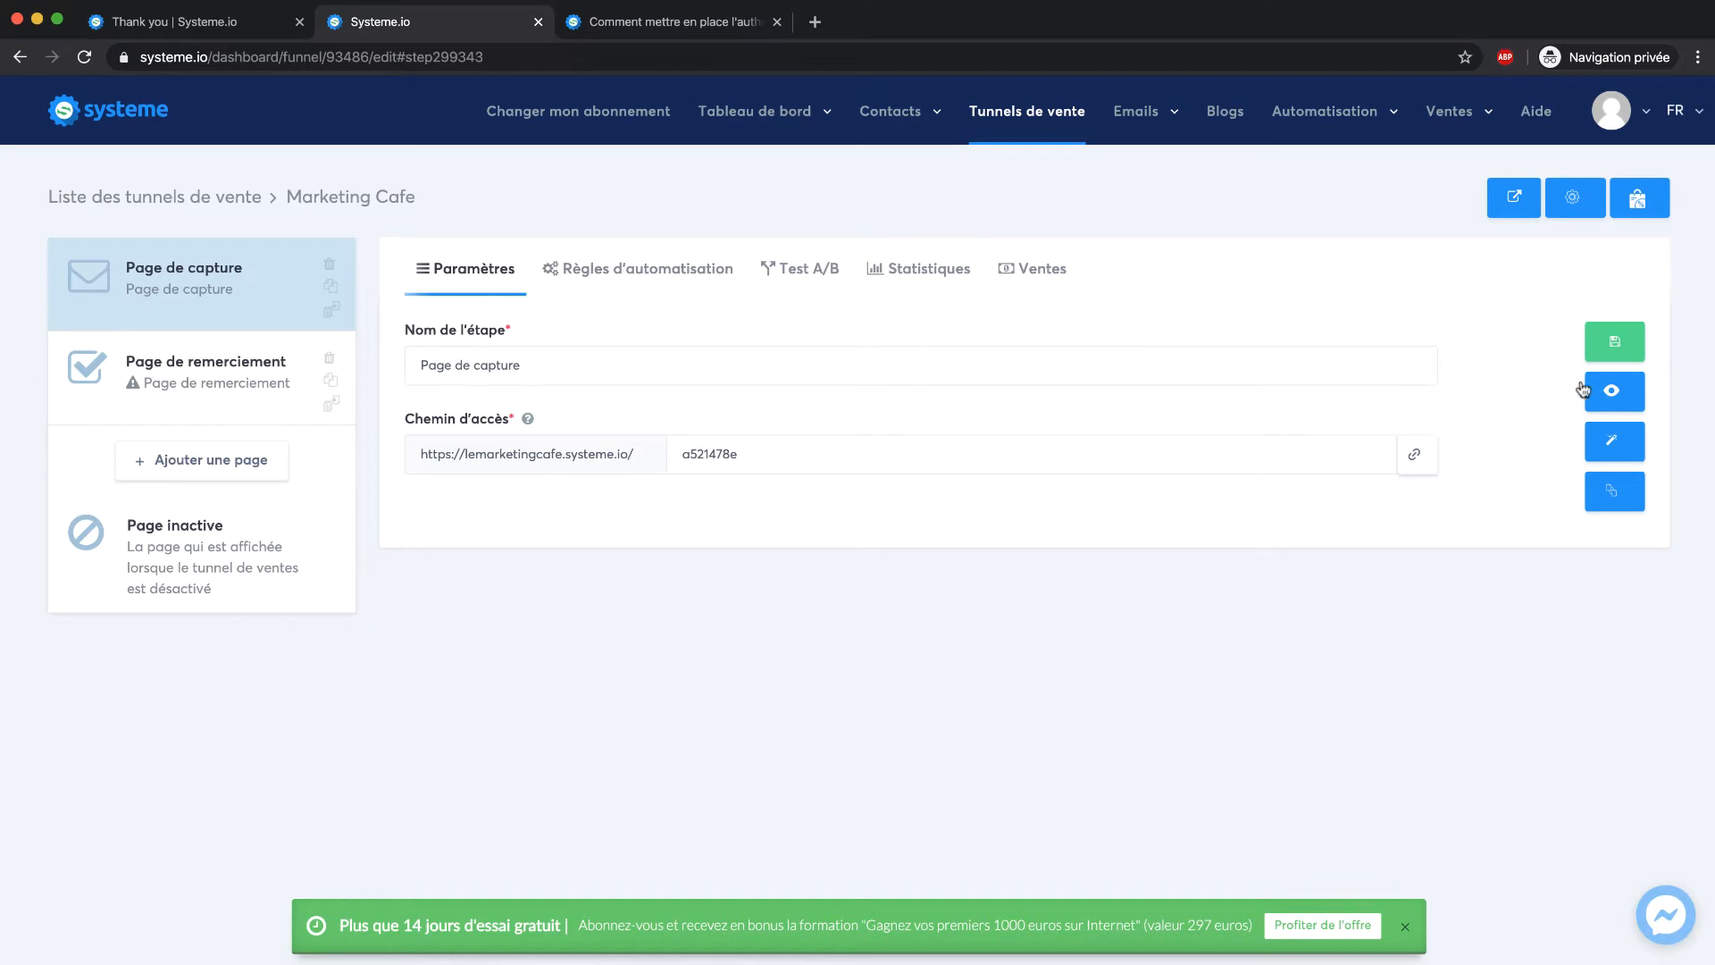
View the live capture page with its free guide headline, then close the preview
{"action": "left_click", "coordinate": [1612, 390]}
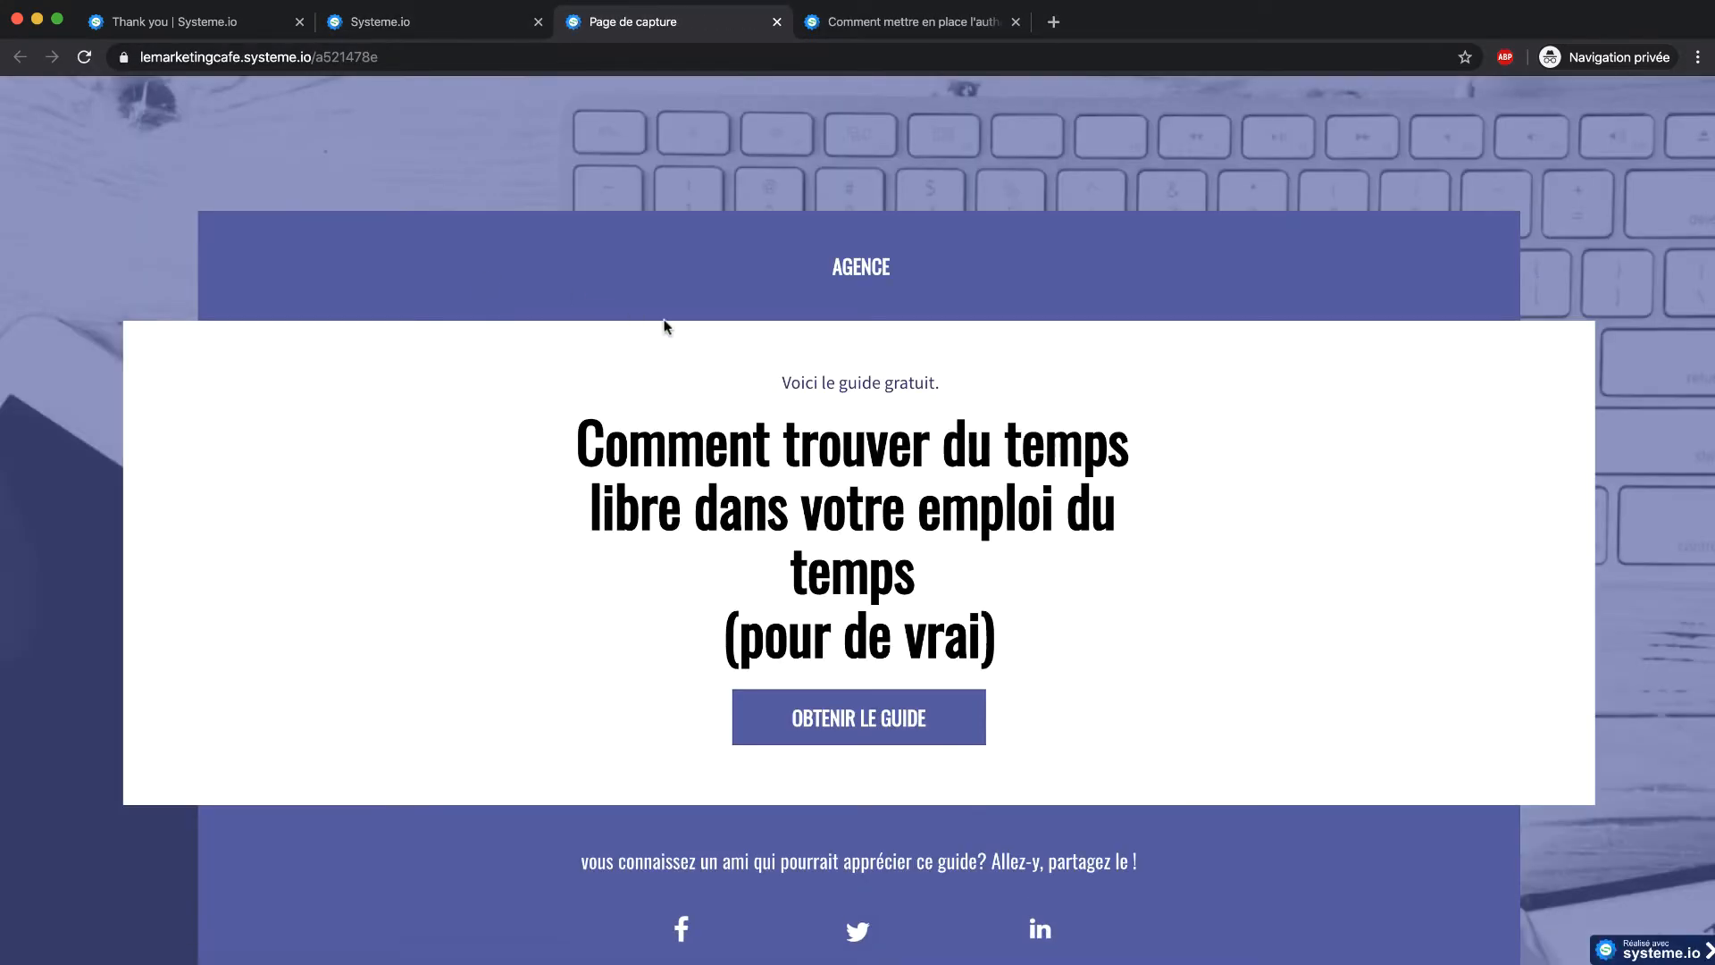
{"action": "scroll", "coordinate": [666, 326], "scroll_direction": "down", "scroll_amount": 3}
{"action": "scroll", "coordinate": [665, 326], "scroll_direction": "up", "scroll_amount": 2}
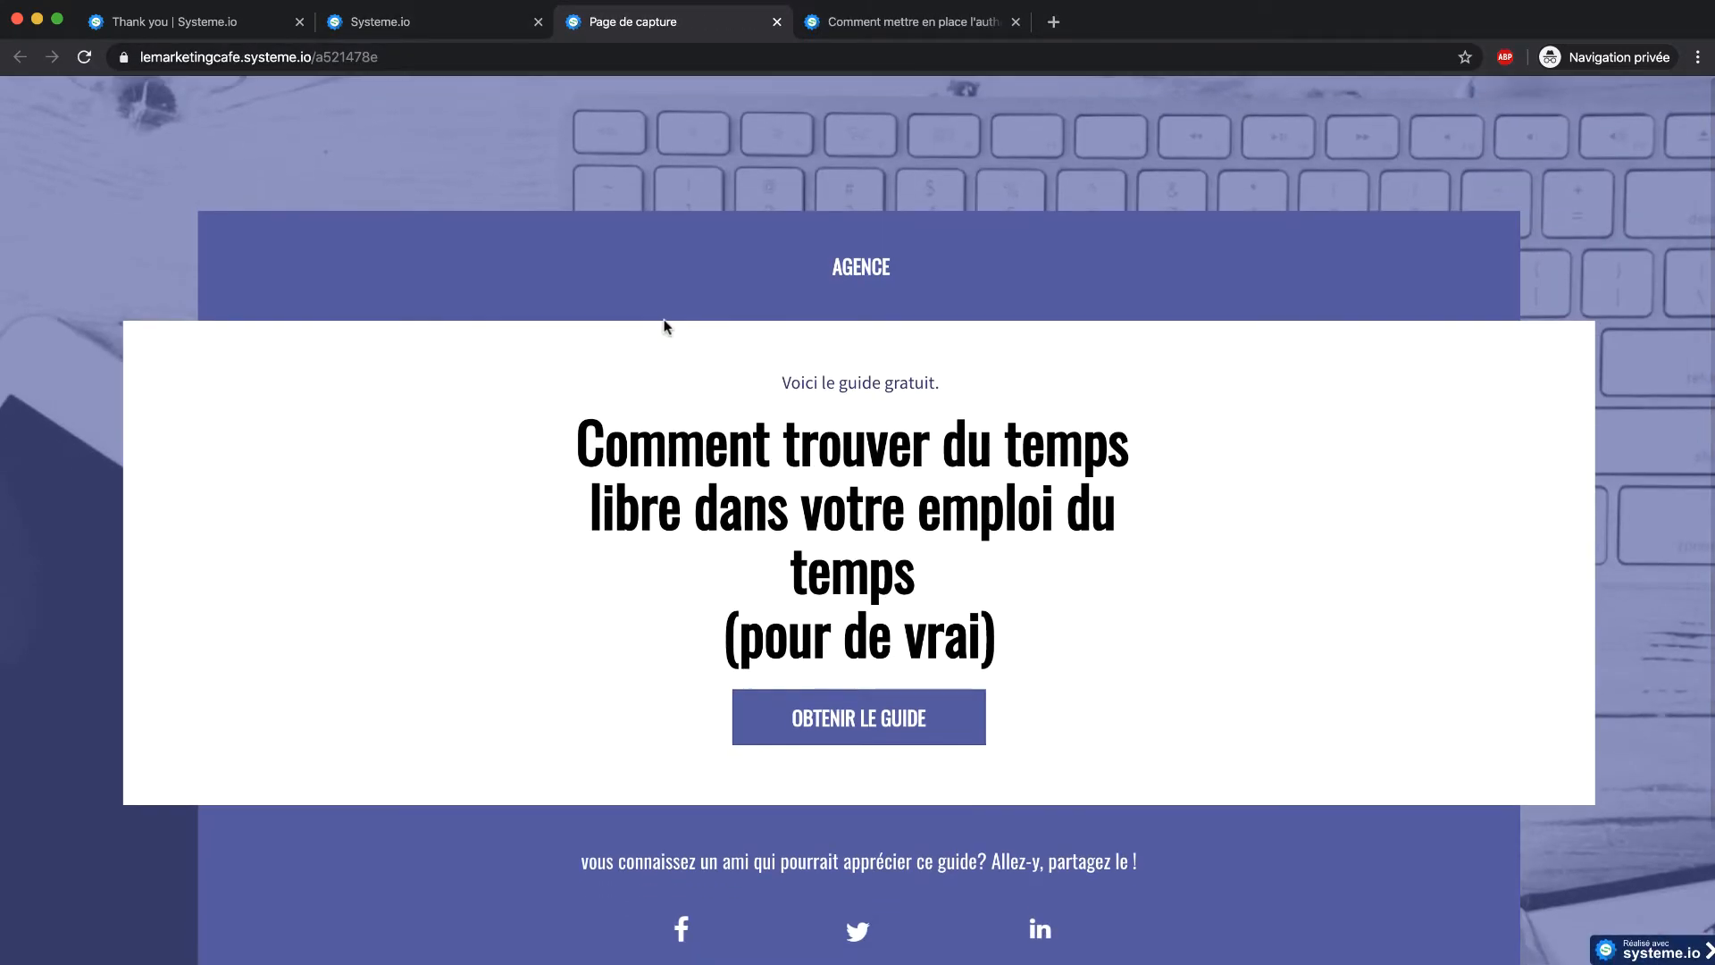
{"action": "scroll", "coordinate": [666, 327], "scroll_direction": "down", "scroll_amount": 1}
{"action": "scroll", "coordinate": [666, 327], "scroll_direction": "up", "scroll_amount": 1}
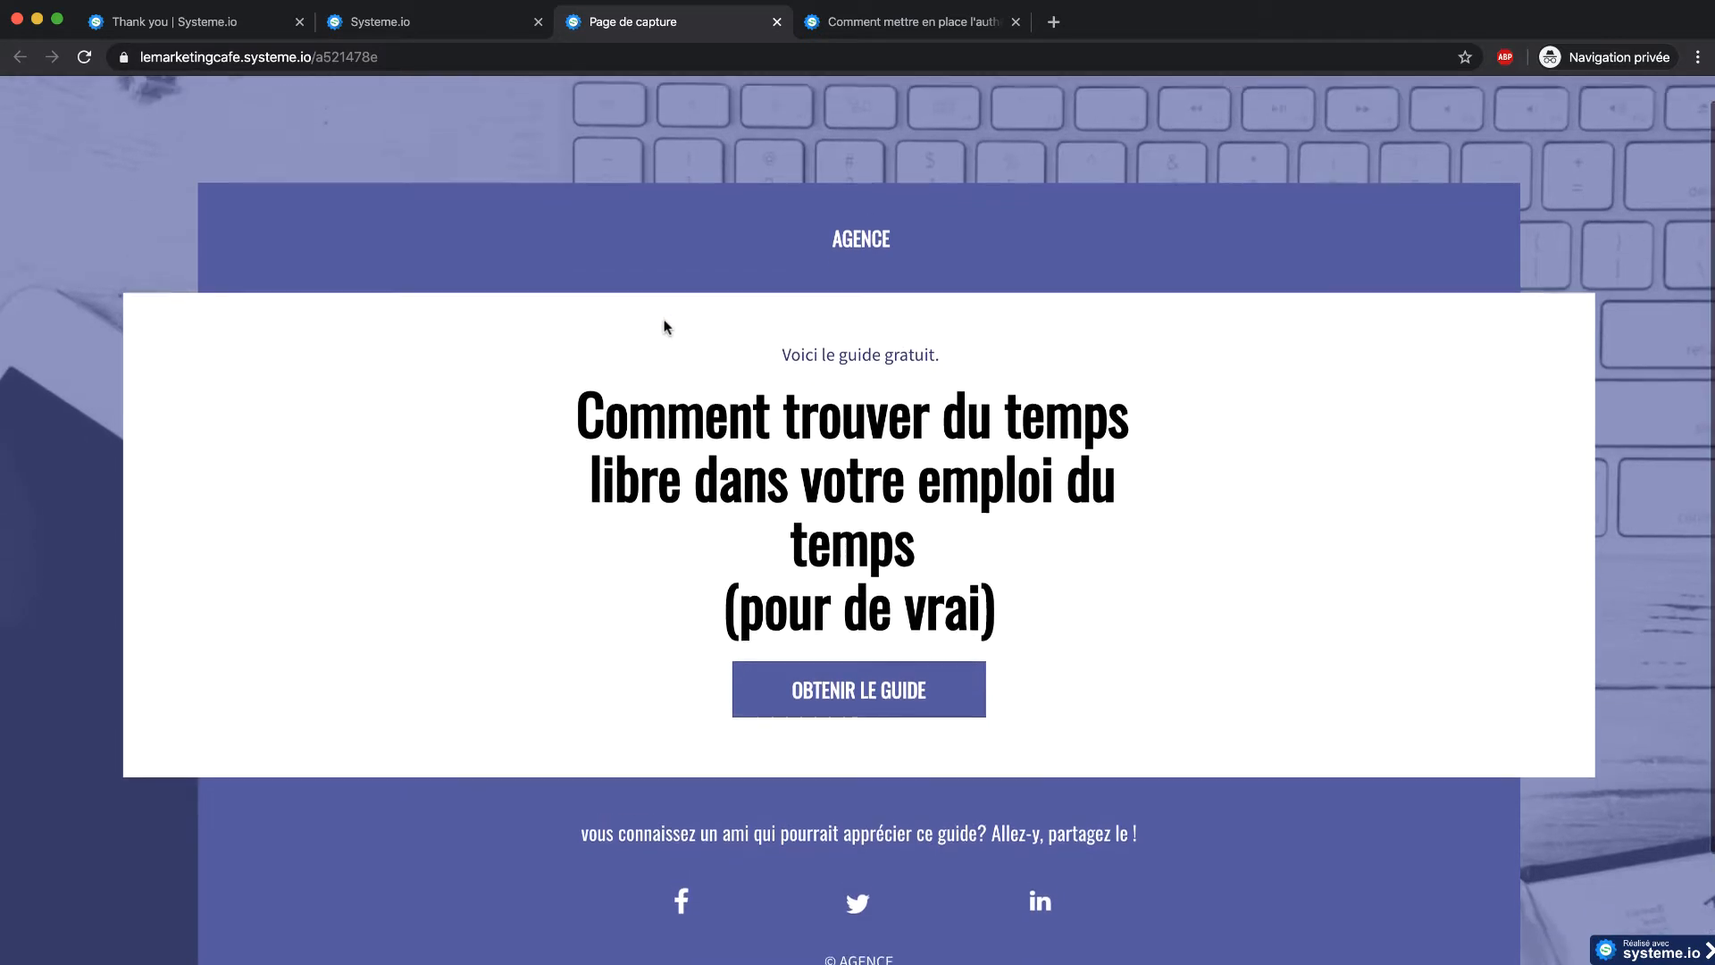
{"action": "scroll", "coordinate": [665, 327], "scroll_direction": "down", "scroll_amount": 1}
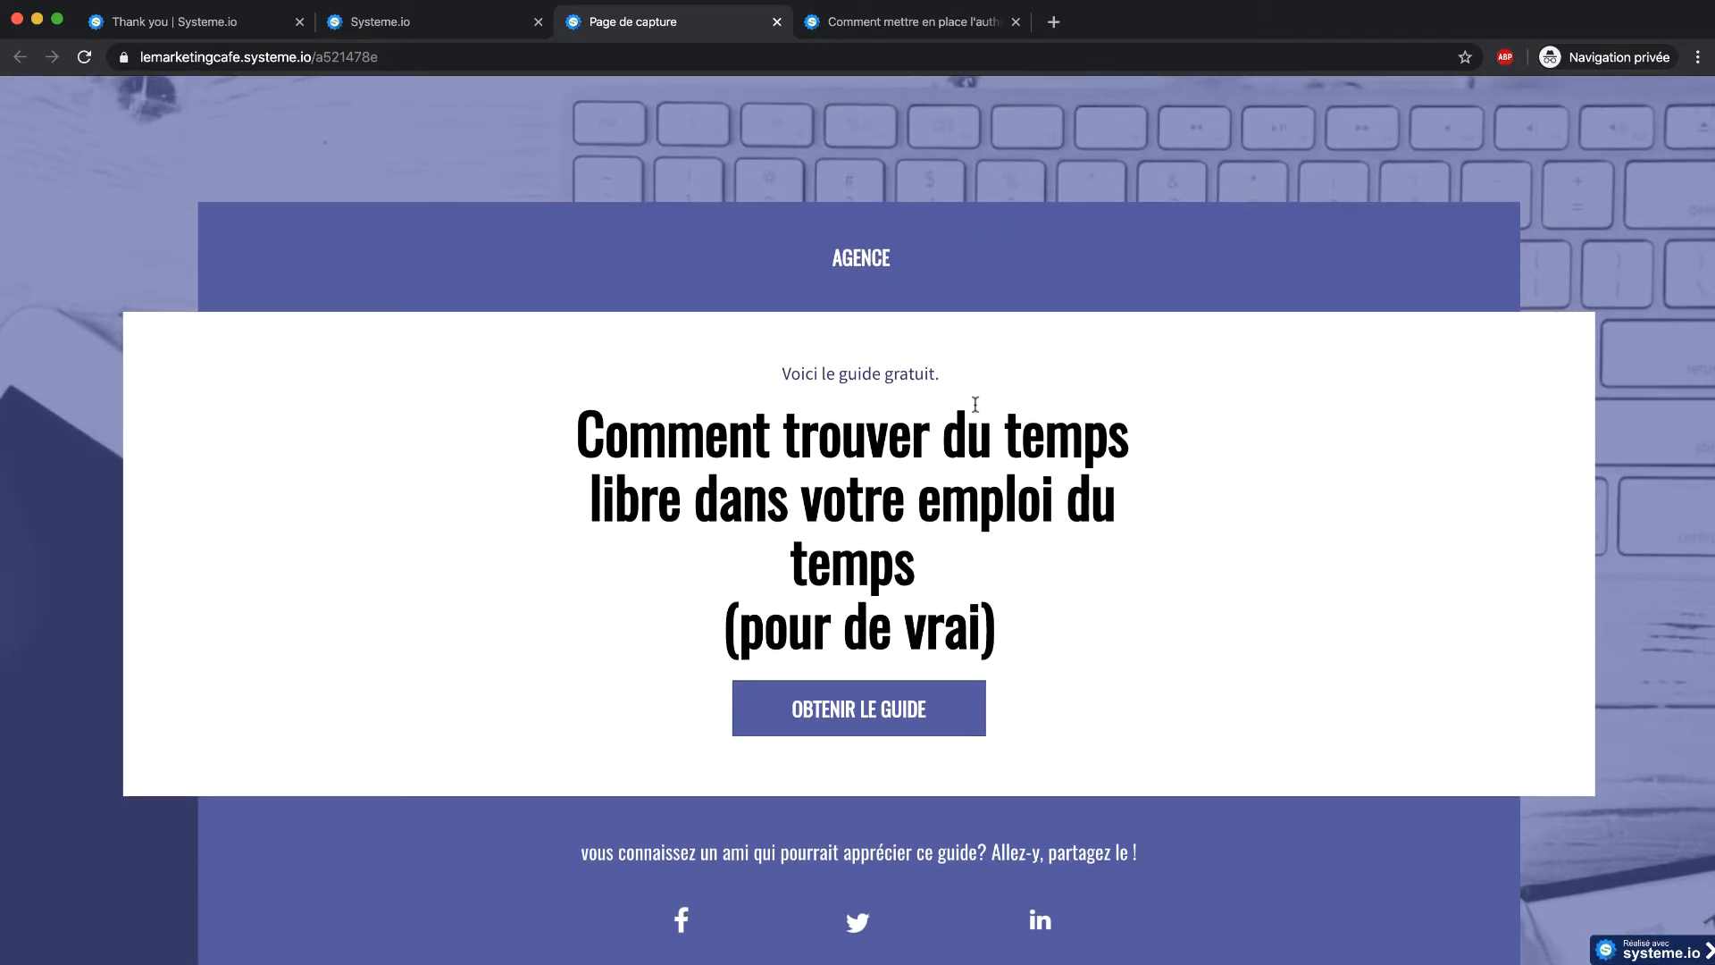
{"action": "left_click_drag", "start_coordinate": [667, 429], "coordinate": [918, 565]}
{"action": "left_click", "coordinate": [962, 596]}
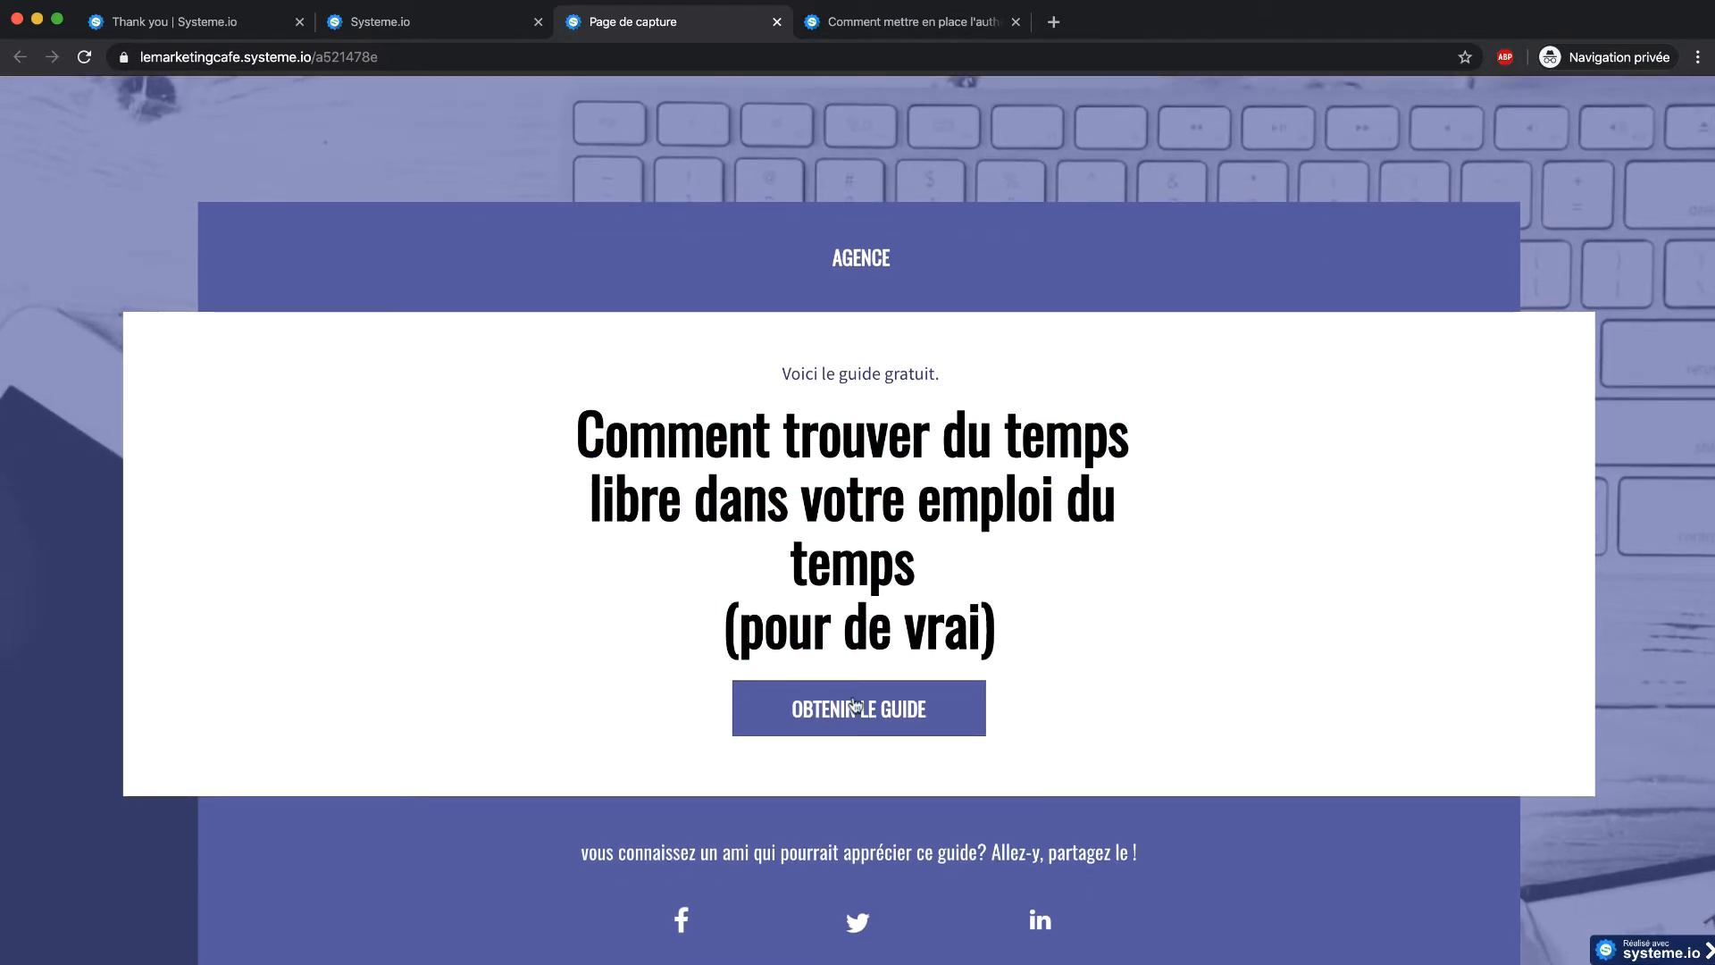
{"action": "left_click", "coordinate": [776, 22]}
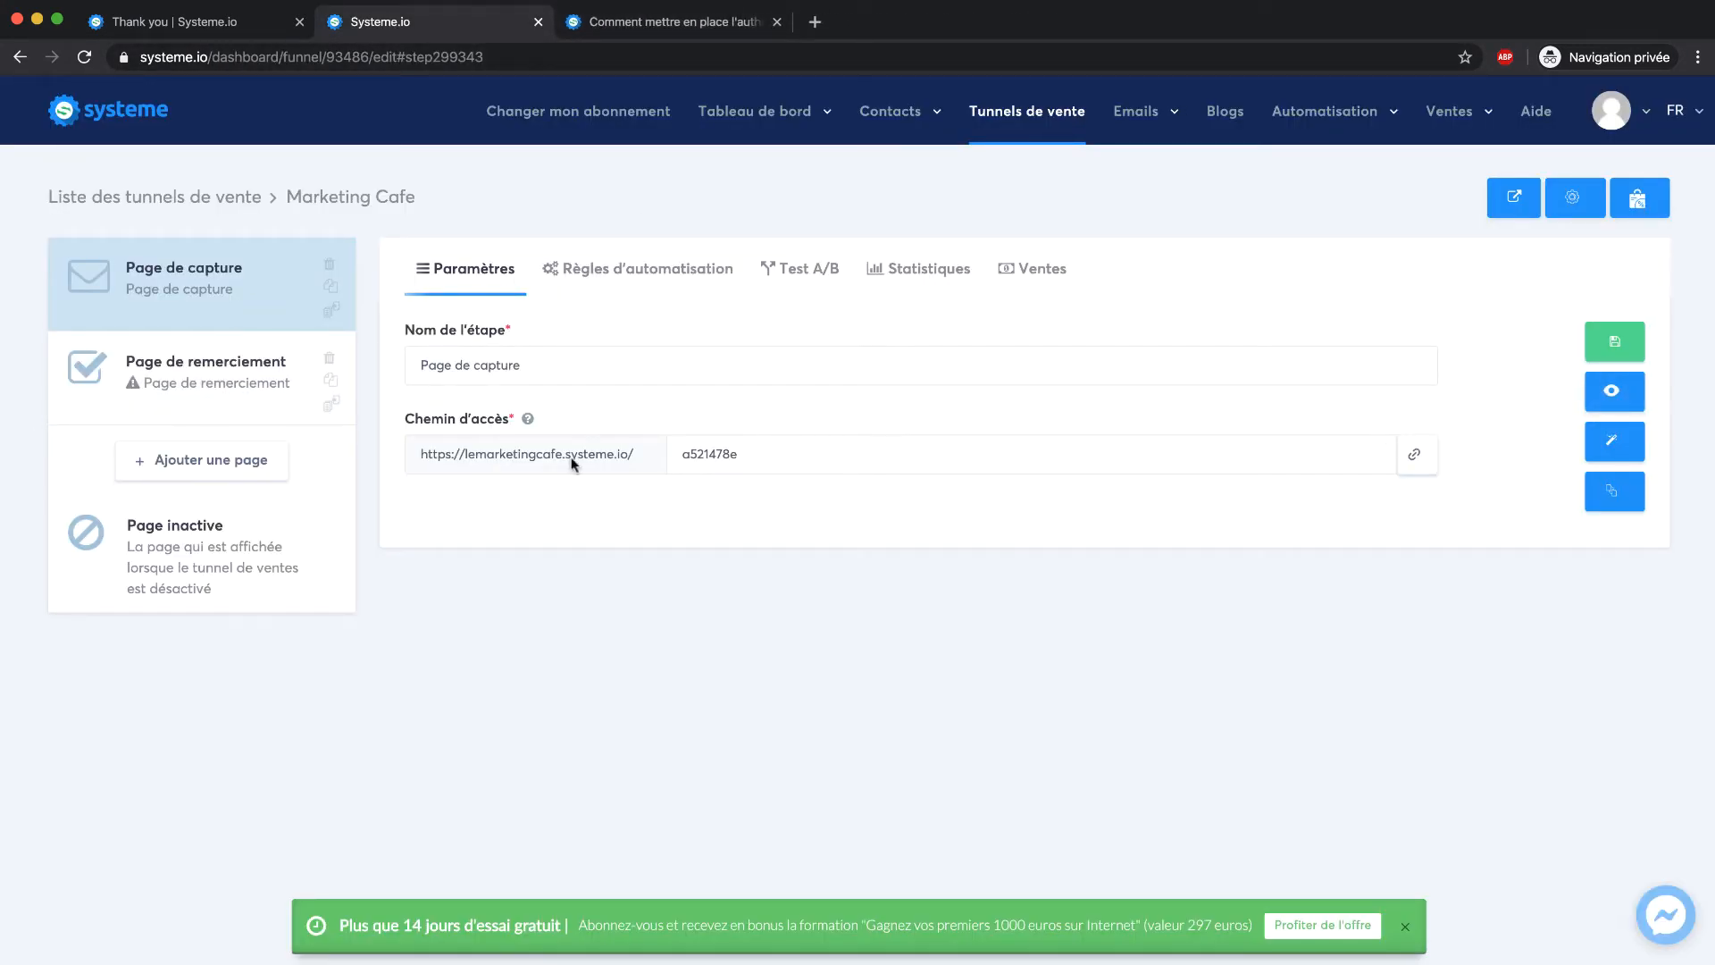
Open the Page de capture step in the page editor
{"action": "left_click", "coordinate": [200, 406]}
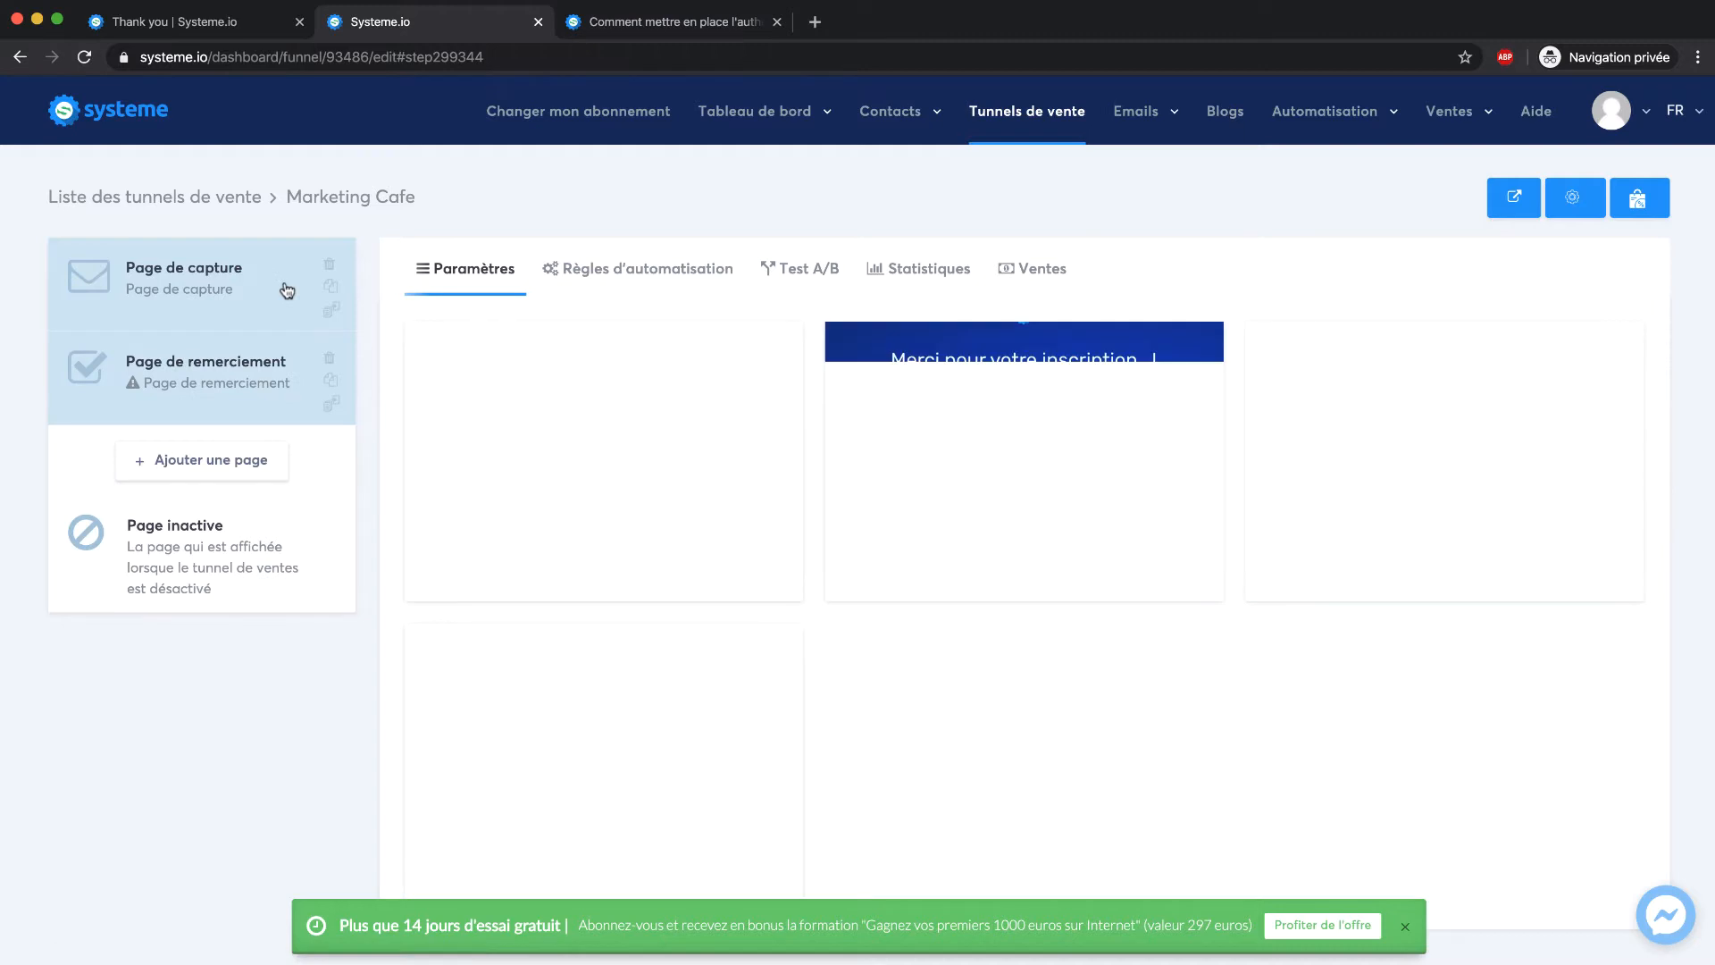
{"action": "left_click", "coordinate": [287, 290]}
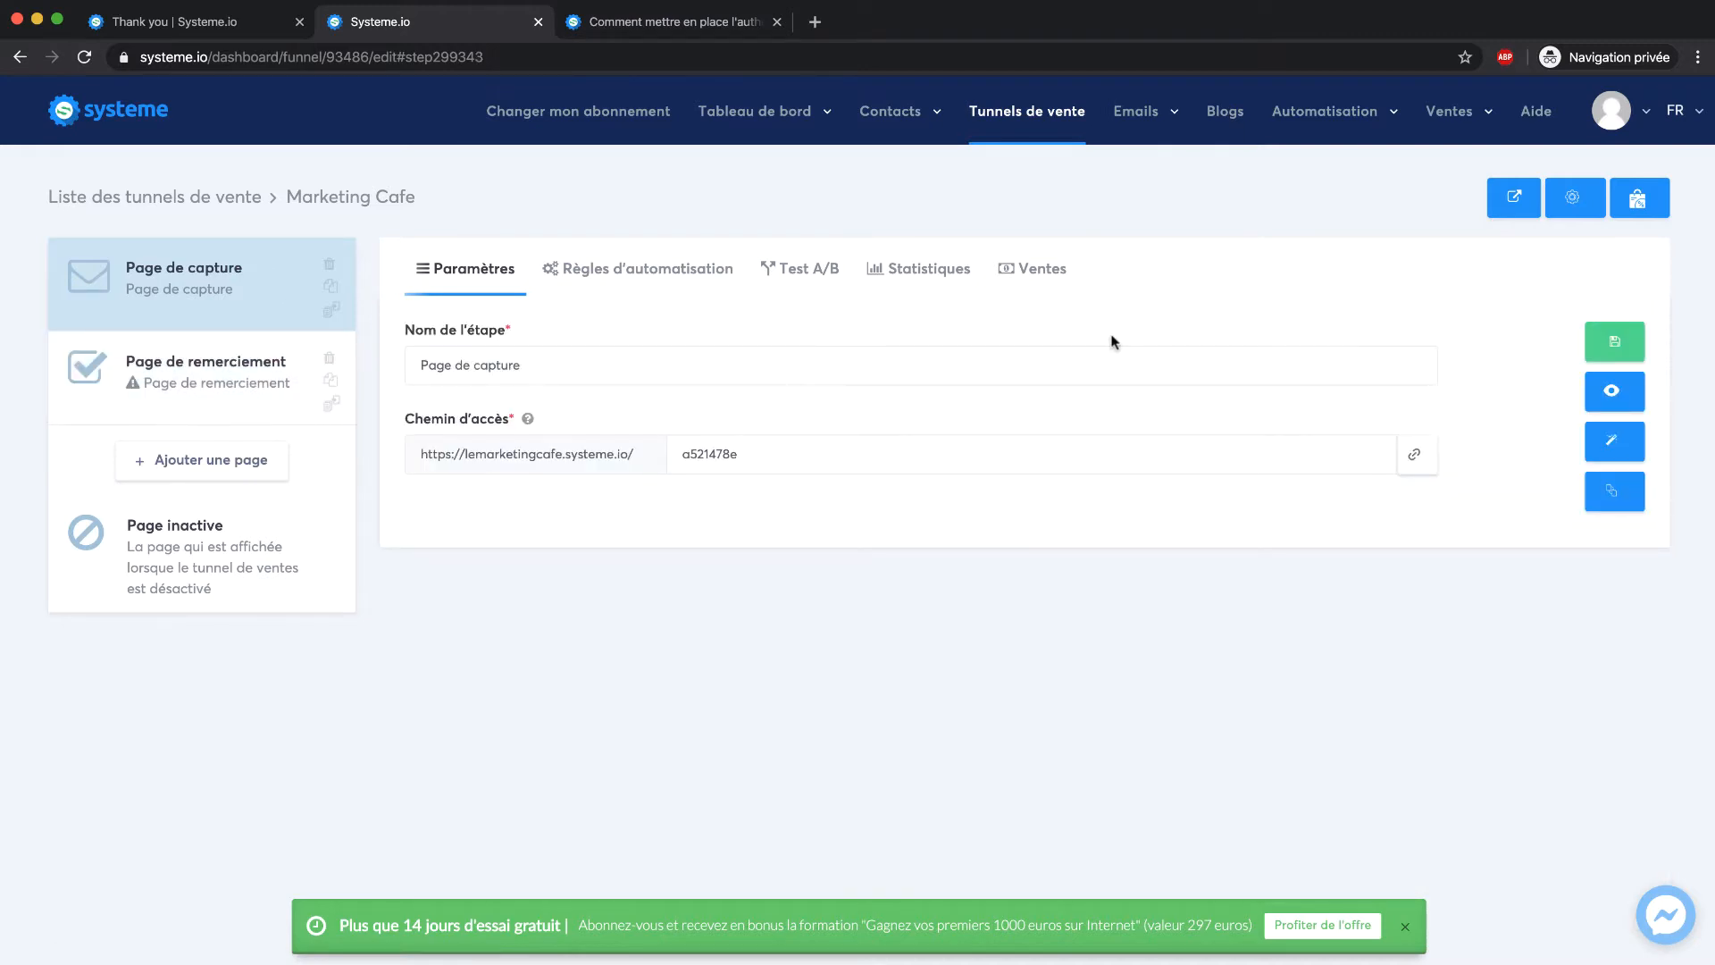
{"action": "left_click", "coordinate": [1633, 445]}
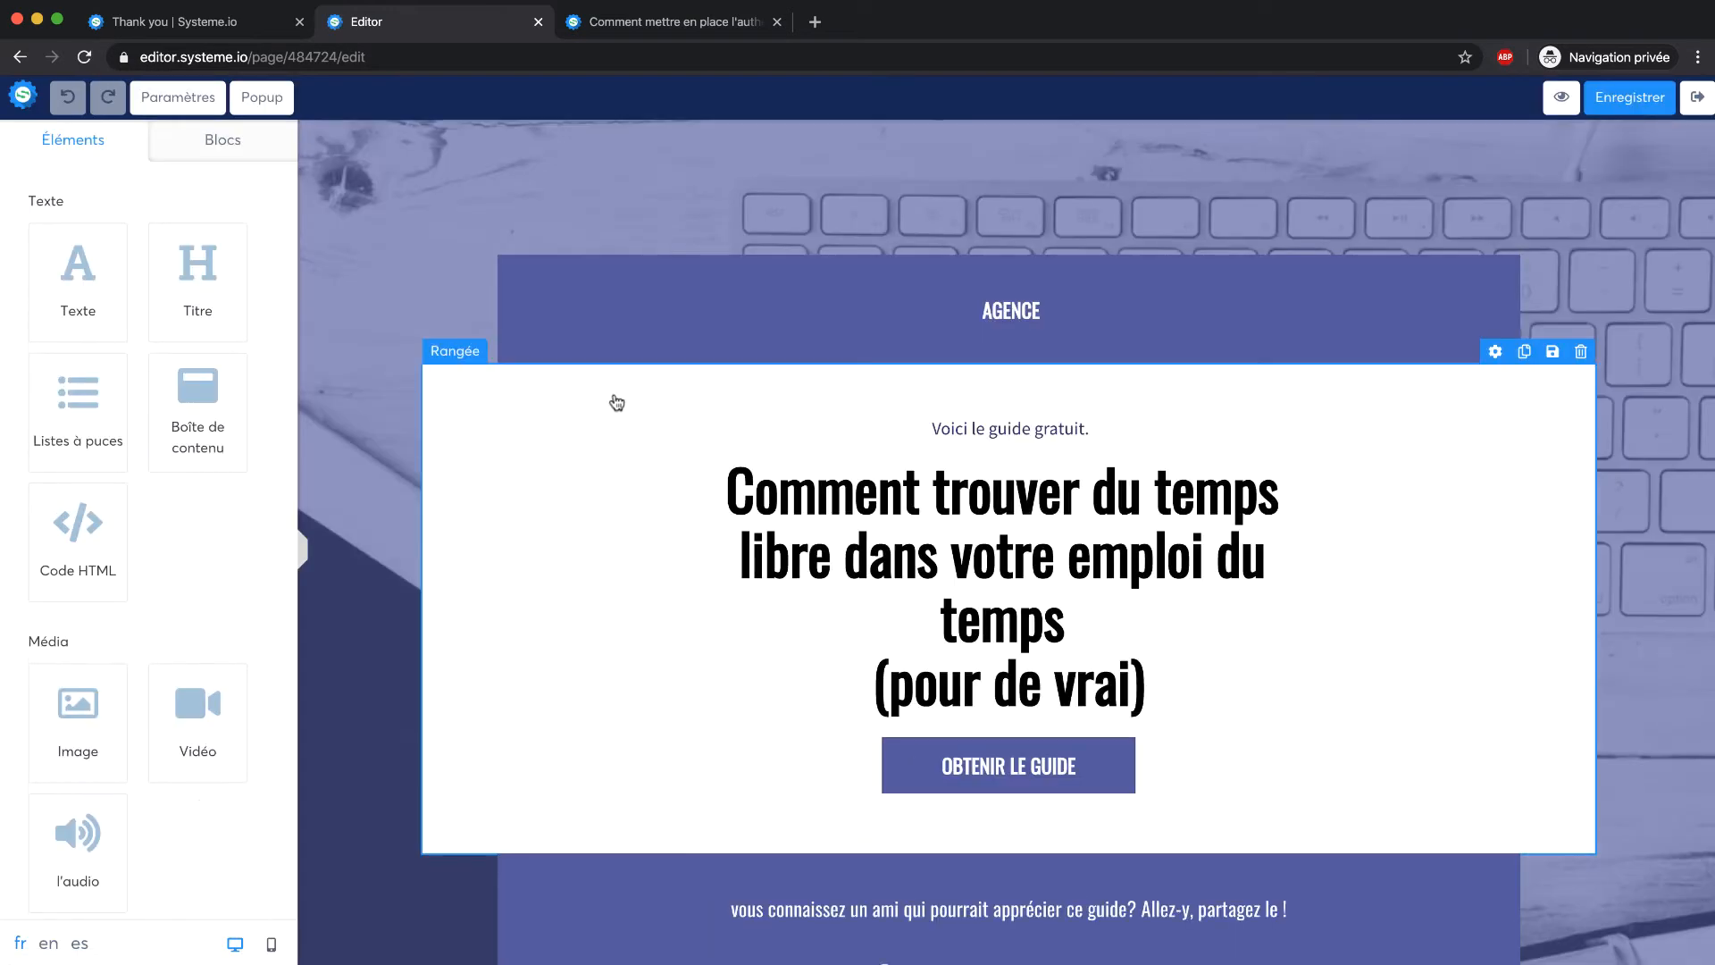
{"action": "scroll", "coordinate": [911, 295], "scroll_direction": "down", "scroll_amount": 1}
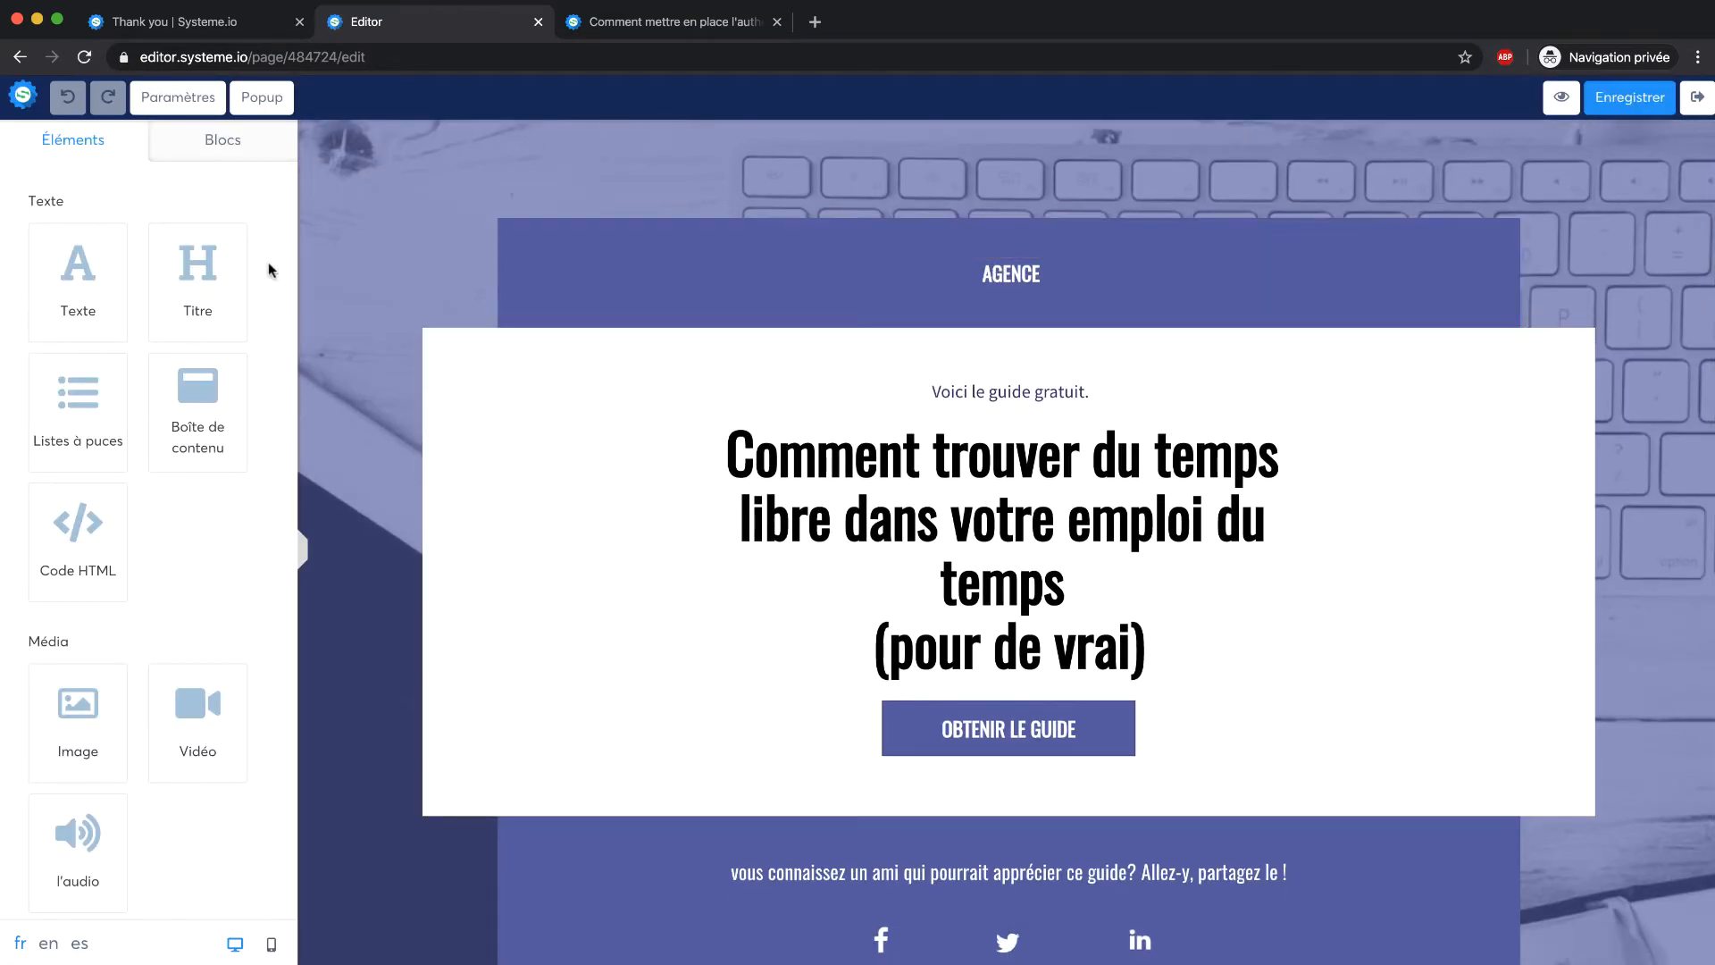
Replace the AGENCE header text with MARKETING CAFÉ
{"action": "left_click", "coordinate": [905, 284]}
{"action": "left_click_drag", "start_coordinate": [1044, 273], "coordinate": [976, 272]}
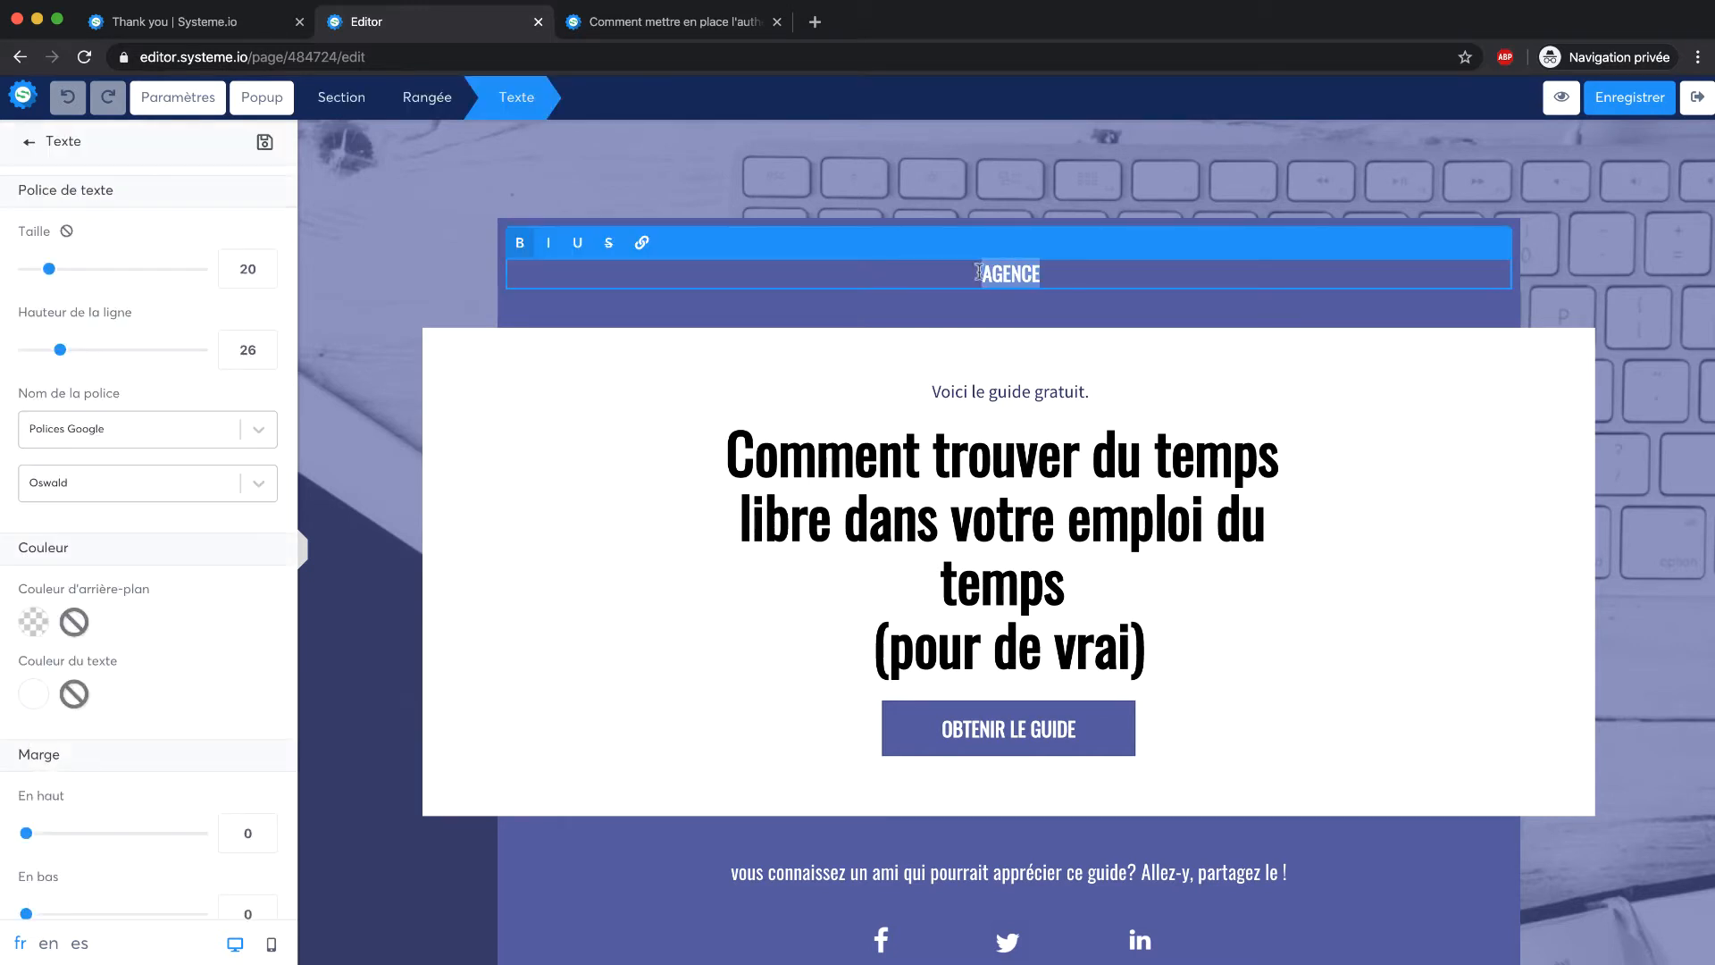
{"action": "type", "text": "MARKETING AC"}
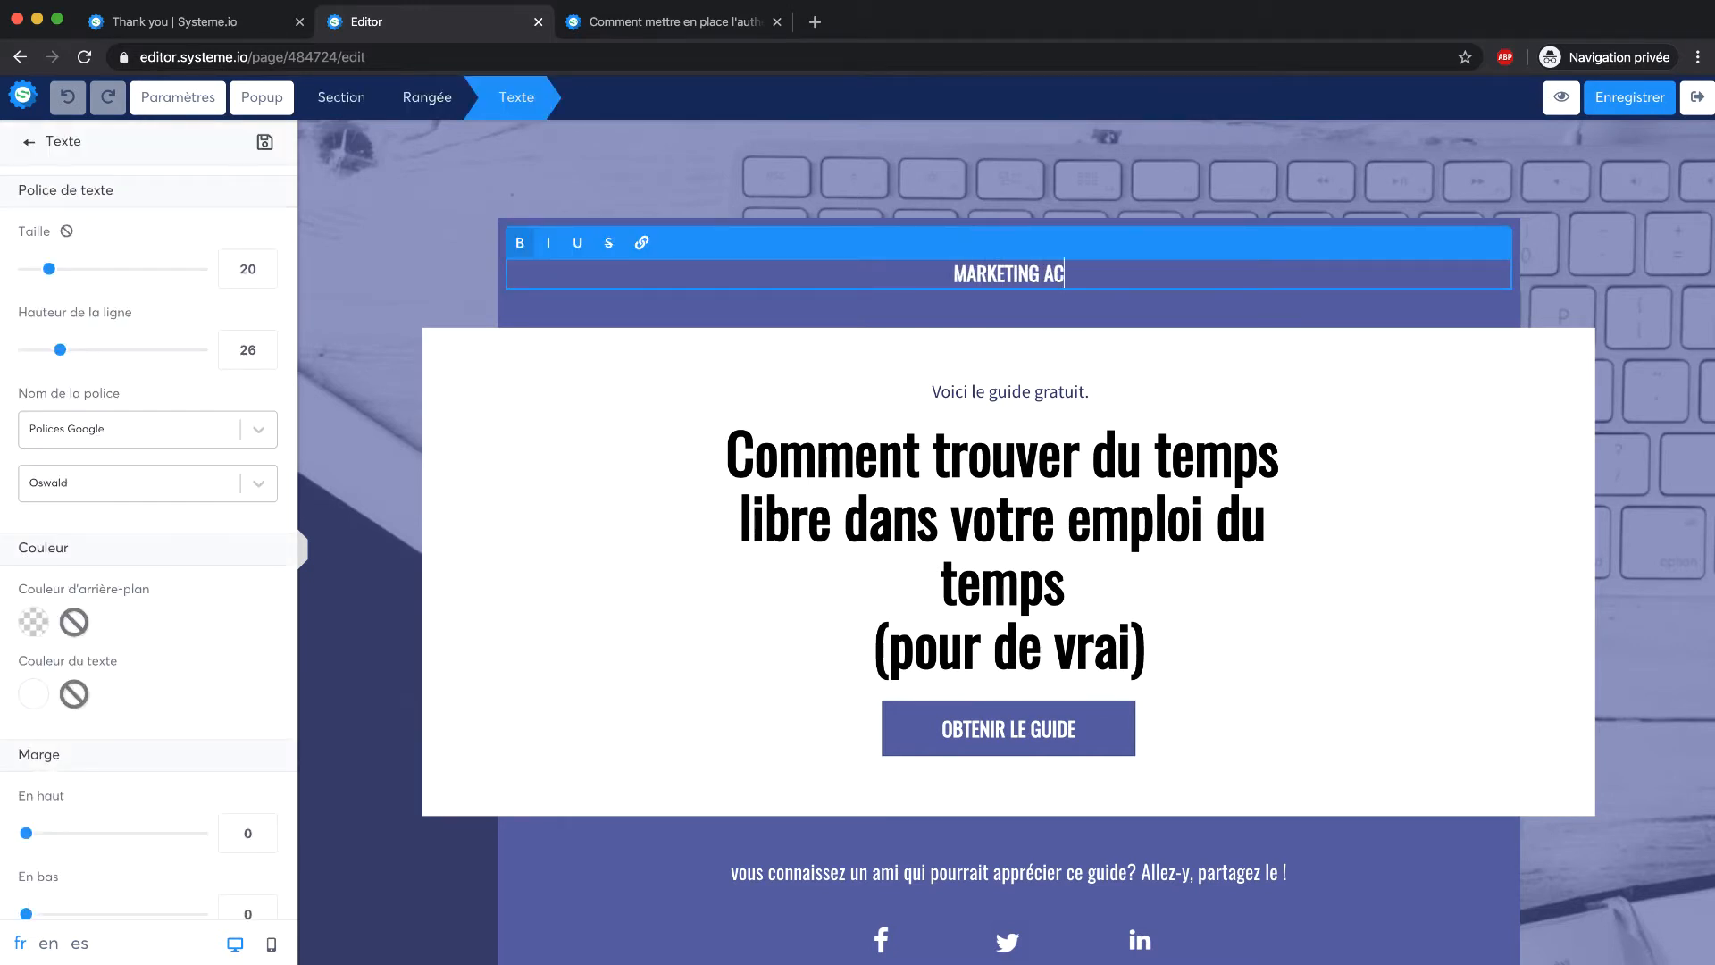
{"action": "key", "text": "BackSpace"}
{"action": "key", "text": "BackSpace"}
{"action": "type", "text": "CAFÉ"}
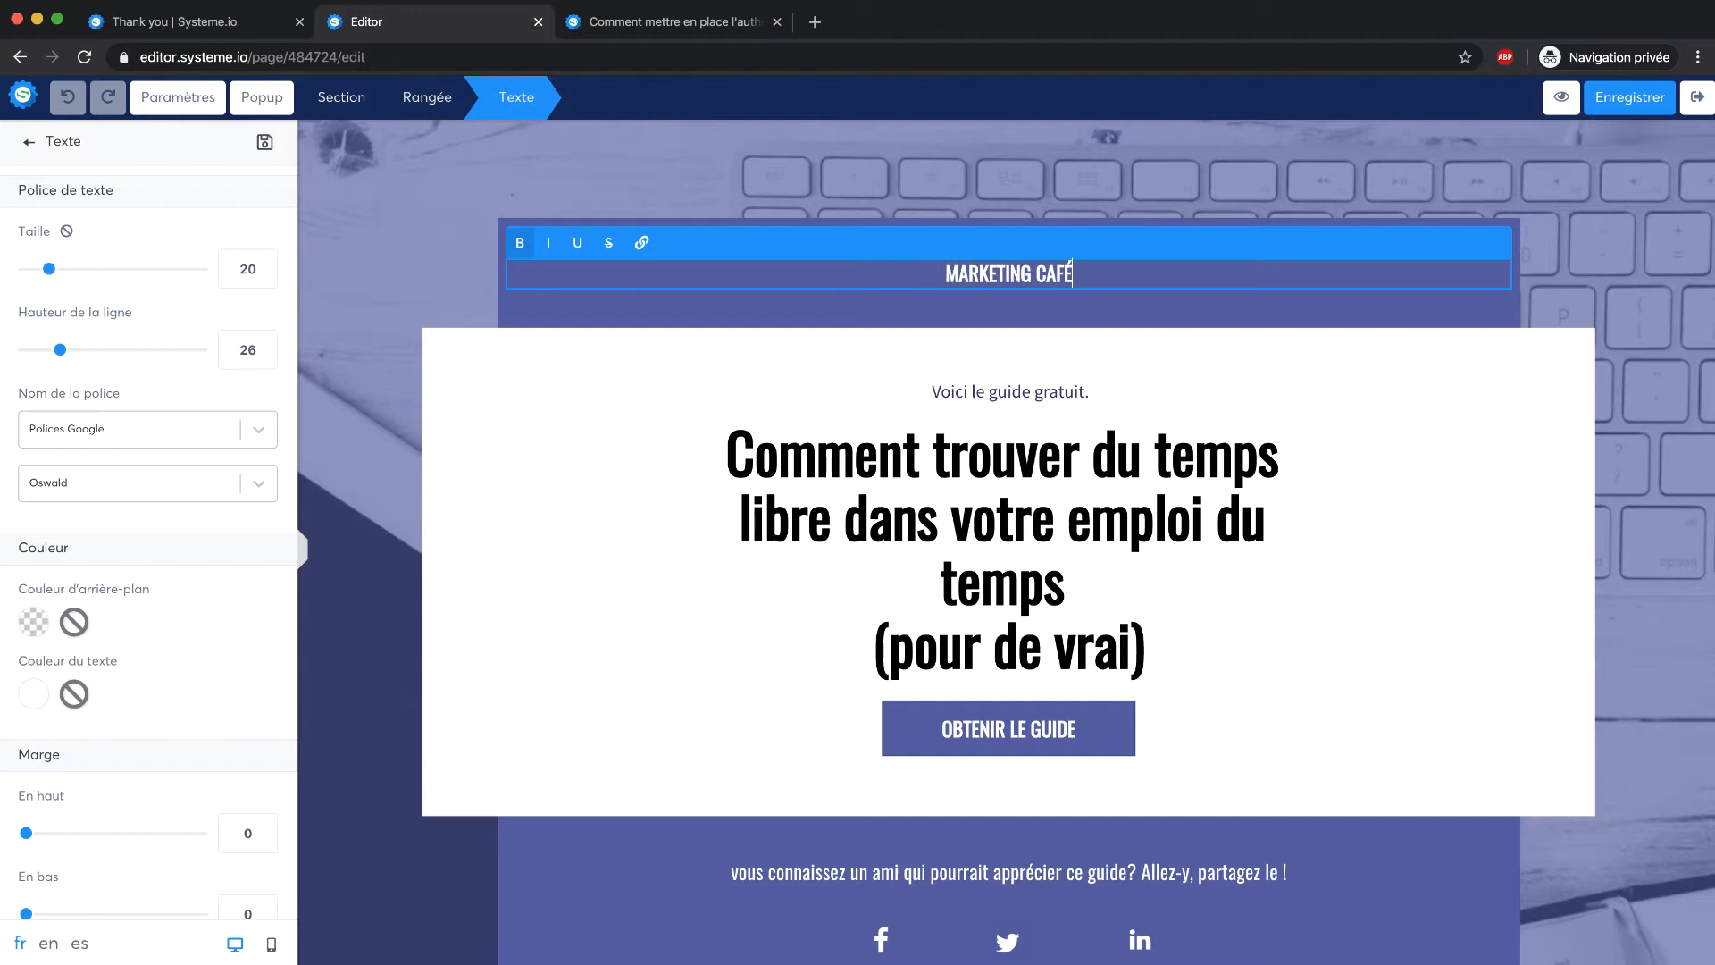
{"action": "left_click", "coordinate": [854, 175]}
Set the MARKETING CAFÉ header row background to dark purple, hex 2F1362
{"action": "left_click", "coordinate": [656, 235]}
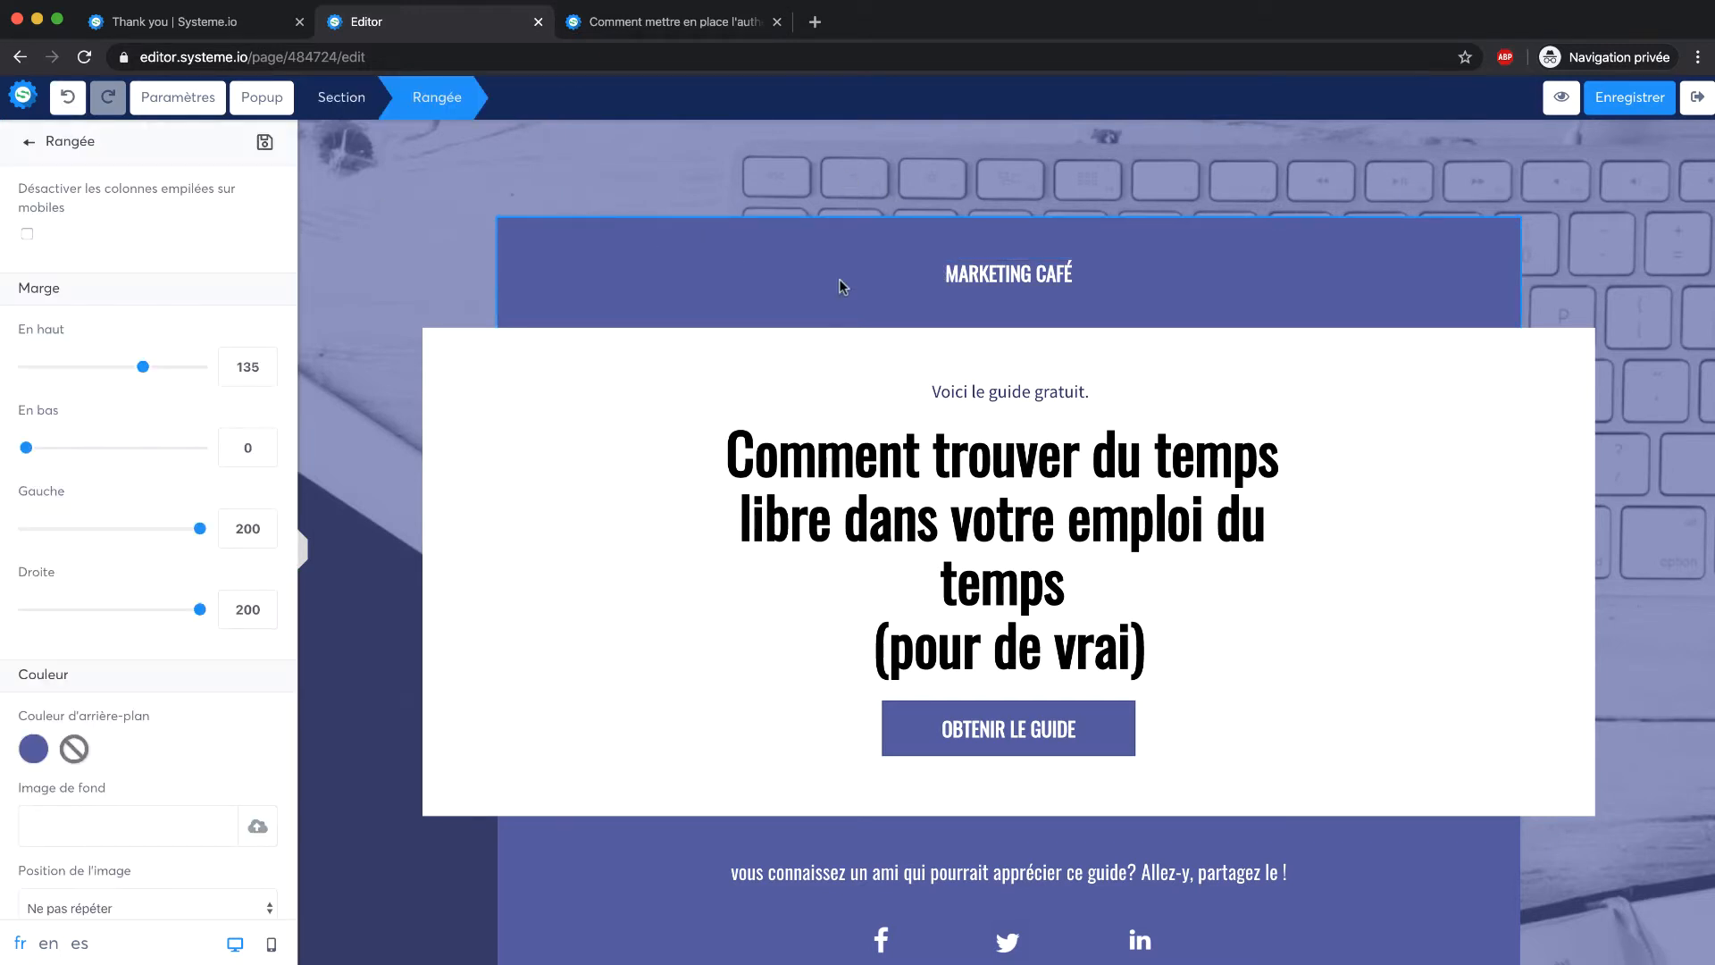
{"action": "scroll", "coordinate": [191, 358], "scroll_direction": "down", "scroll_amount": 2}
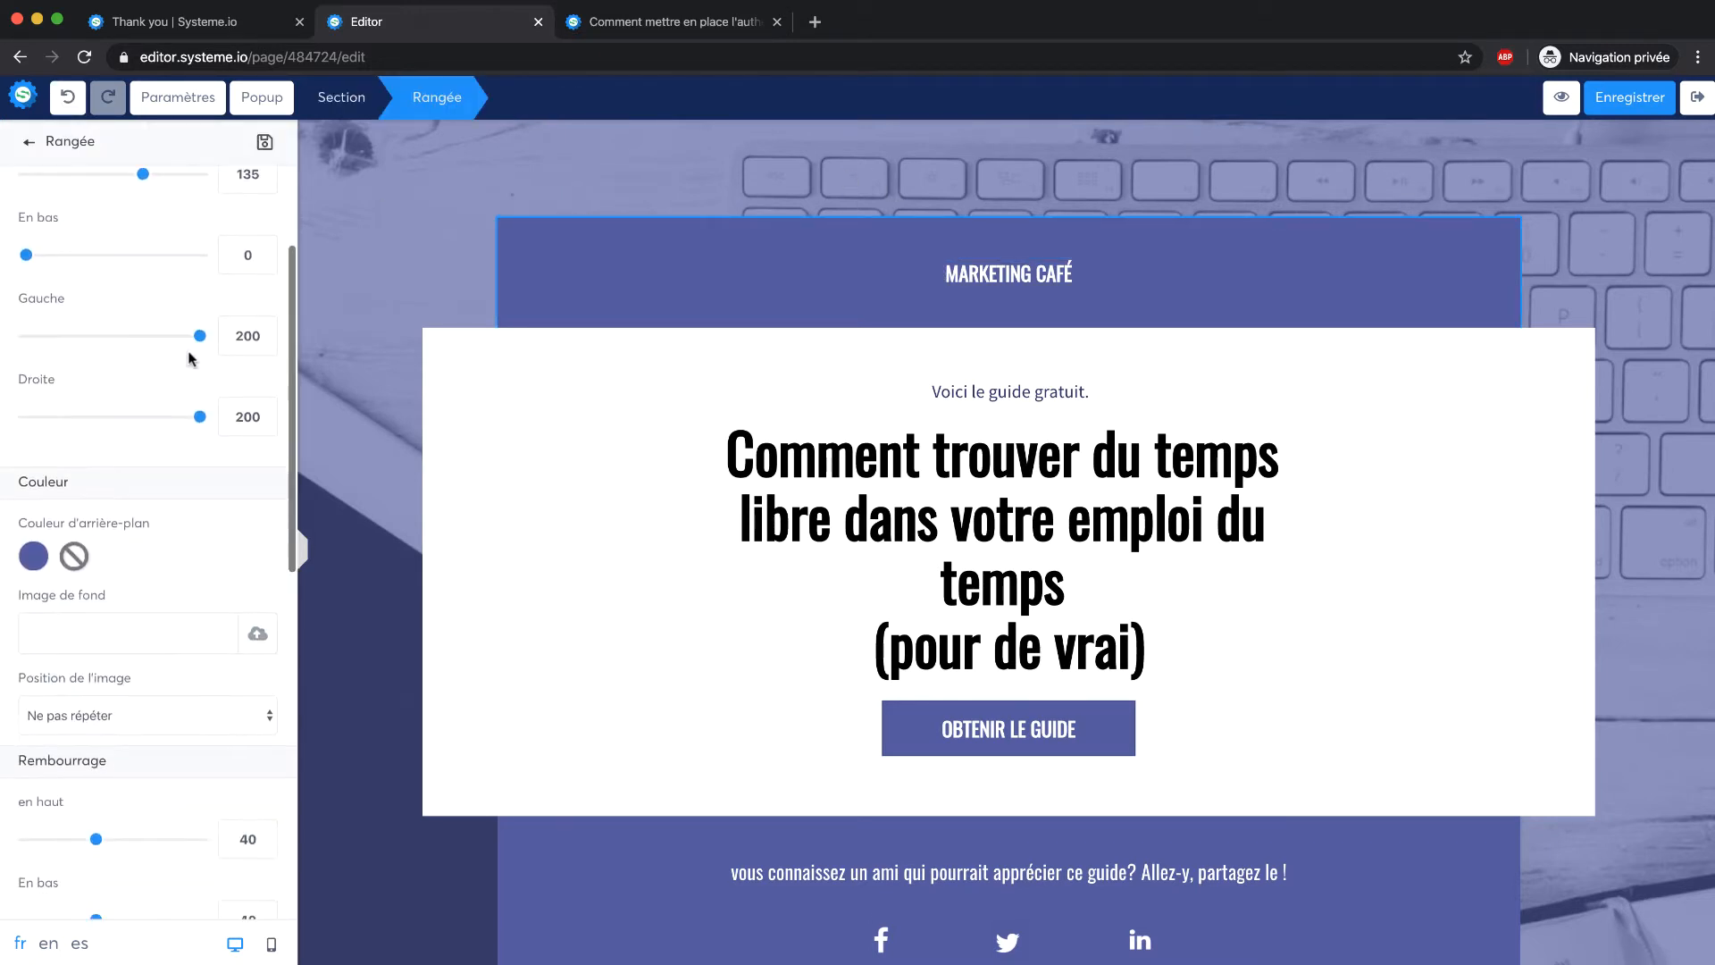
{"action": "left_click", "coordinate": [34, 555]}
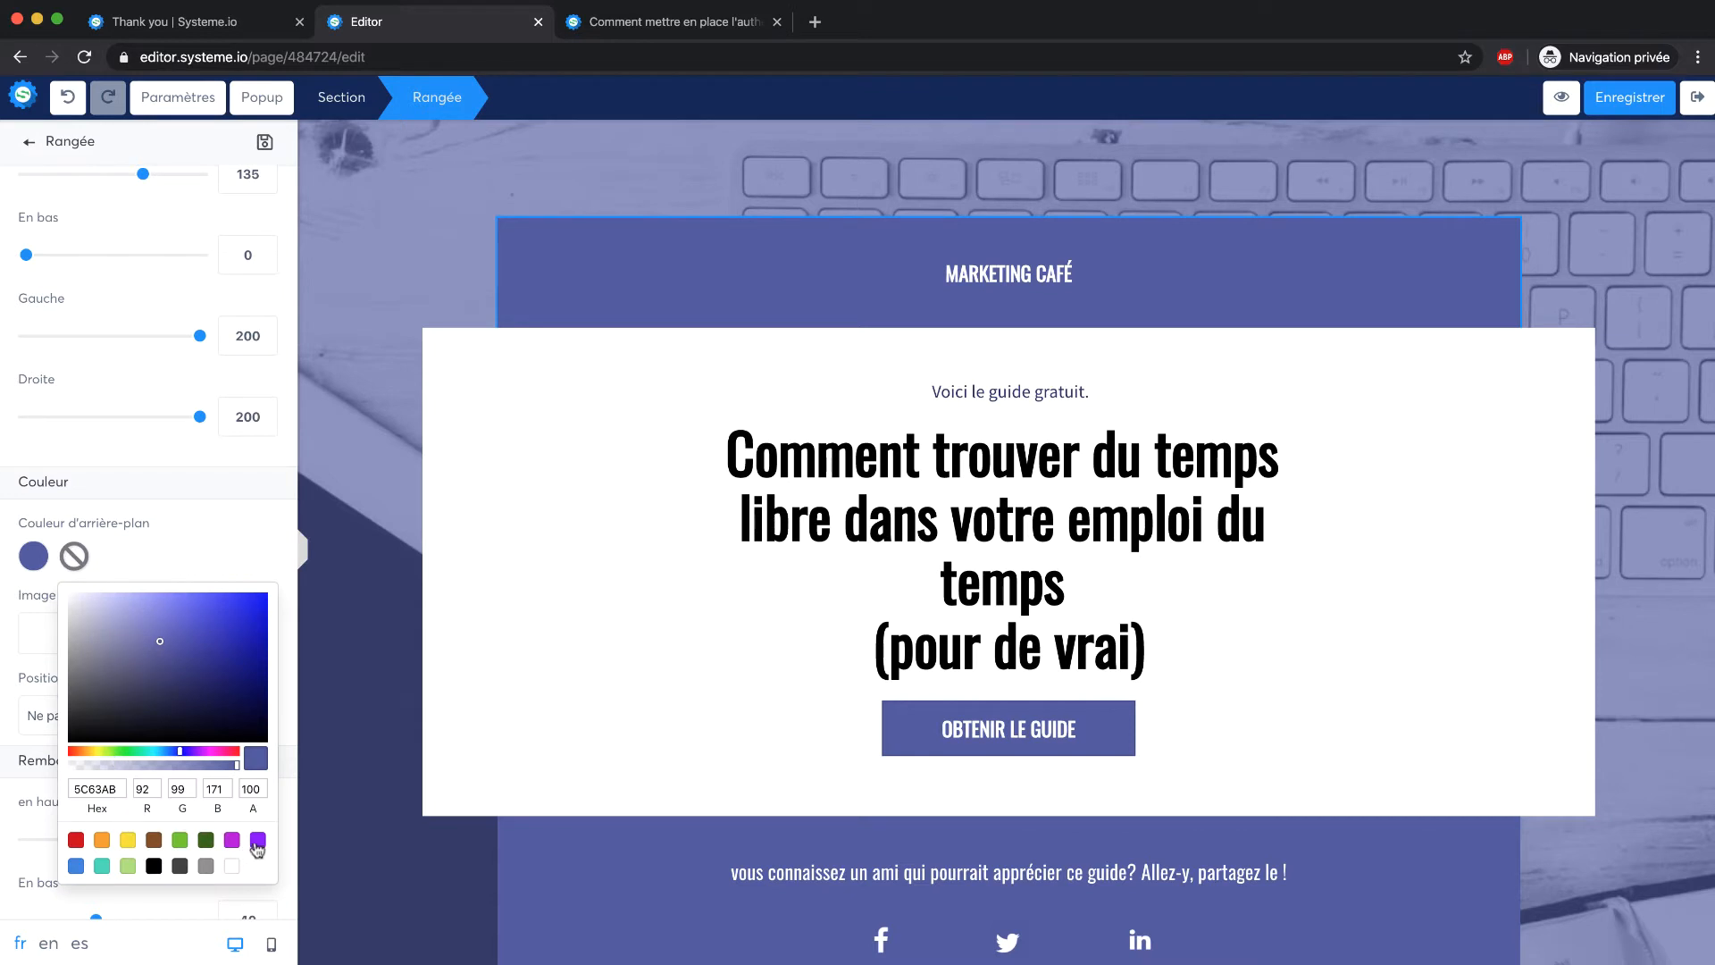
{"action": "left_click", "coordinate": [257, 839]}
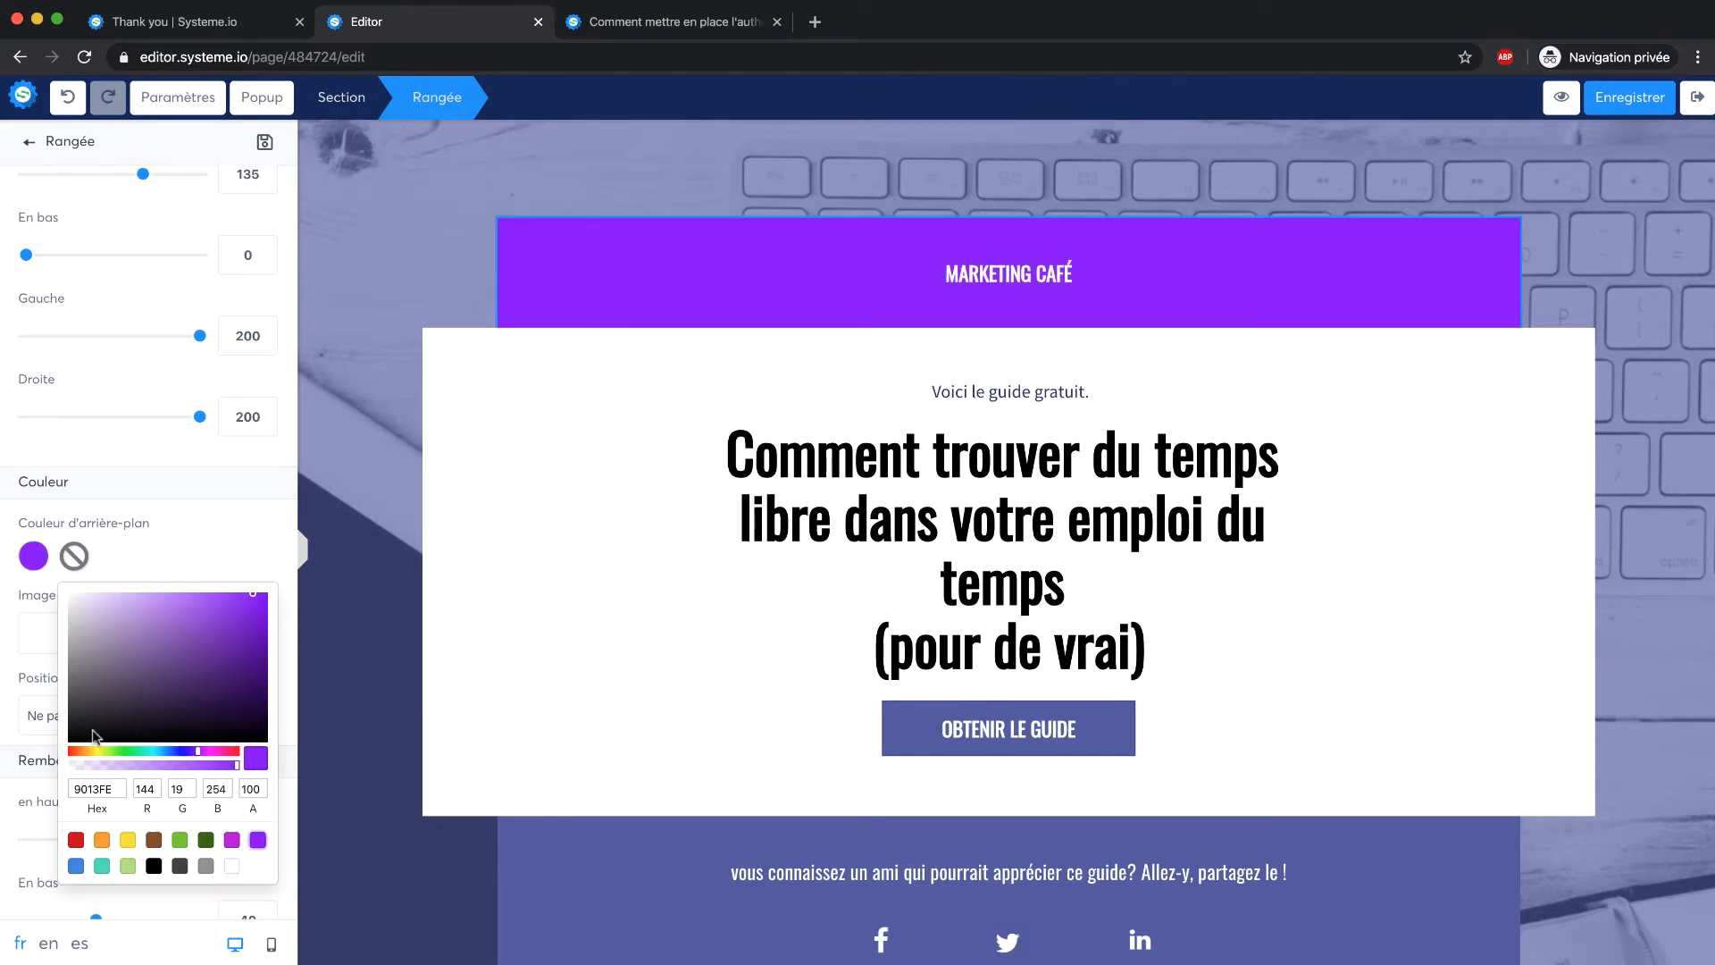
{"action": "left_click", "coordinate": [105, 788]}
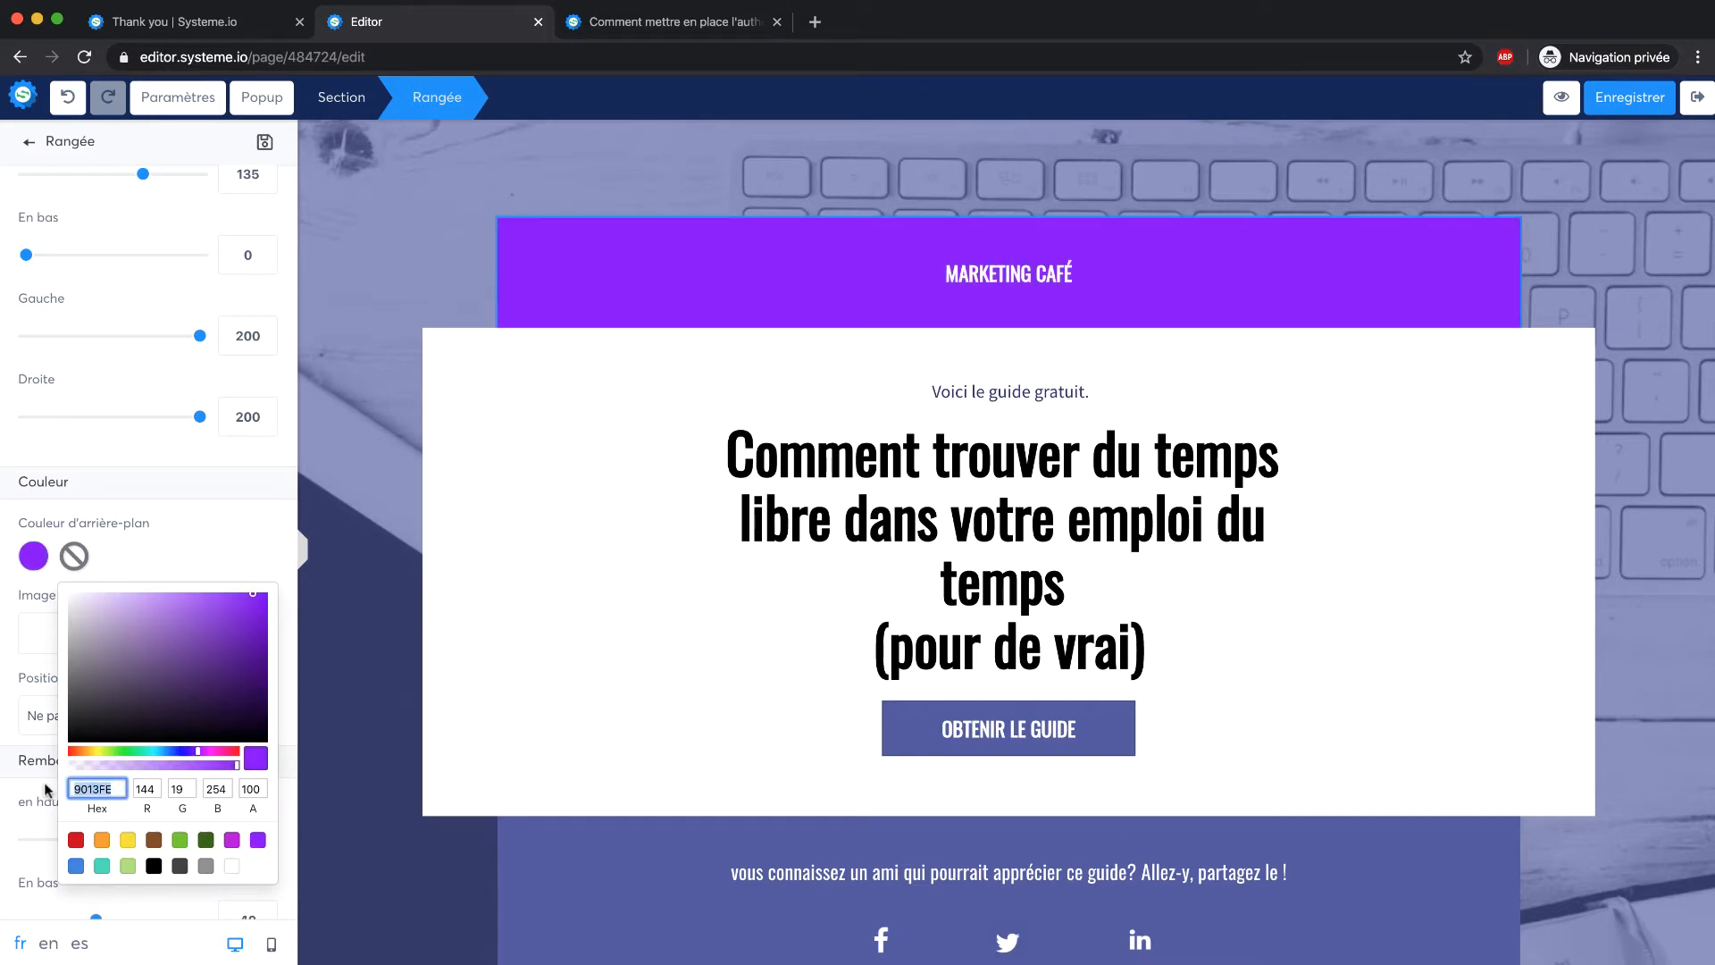
{"action": "type", "text": "2F1362"}
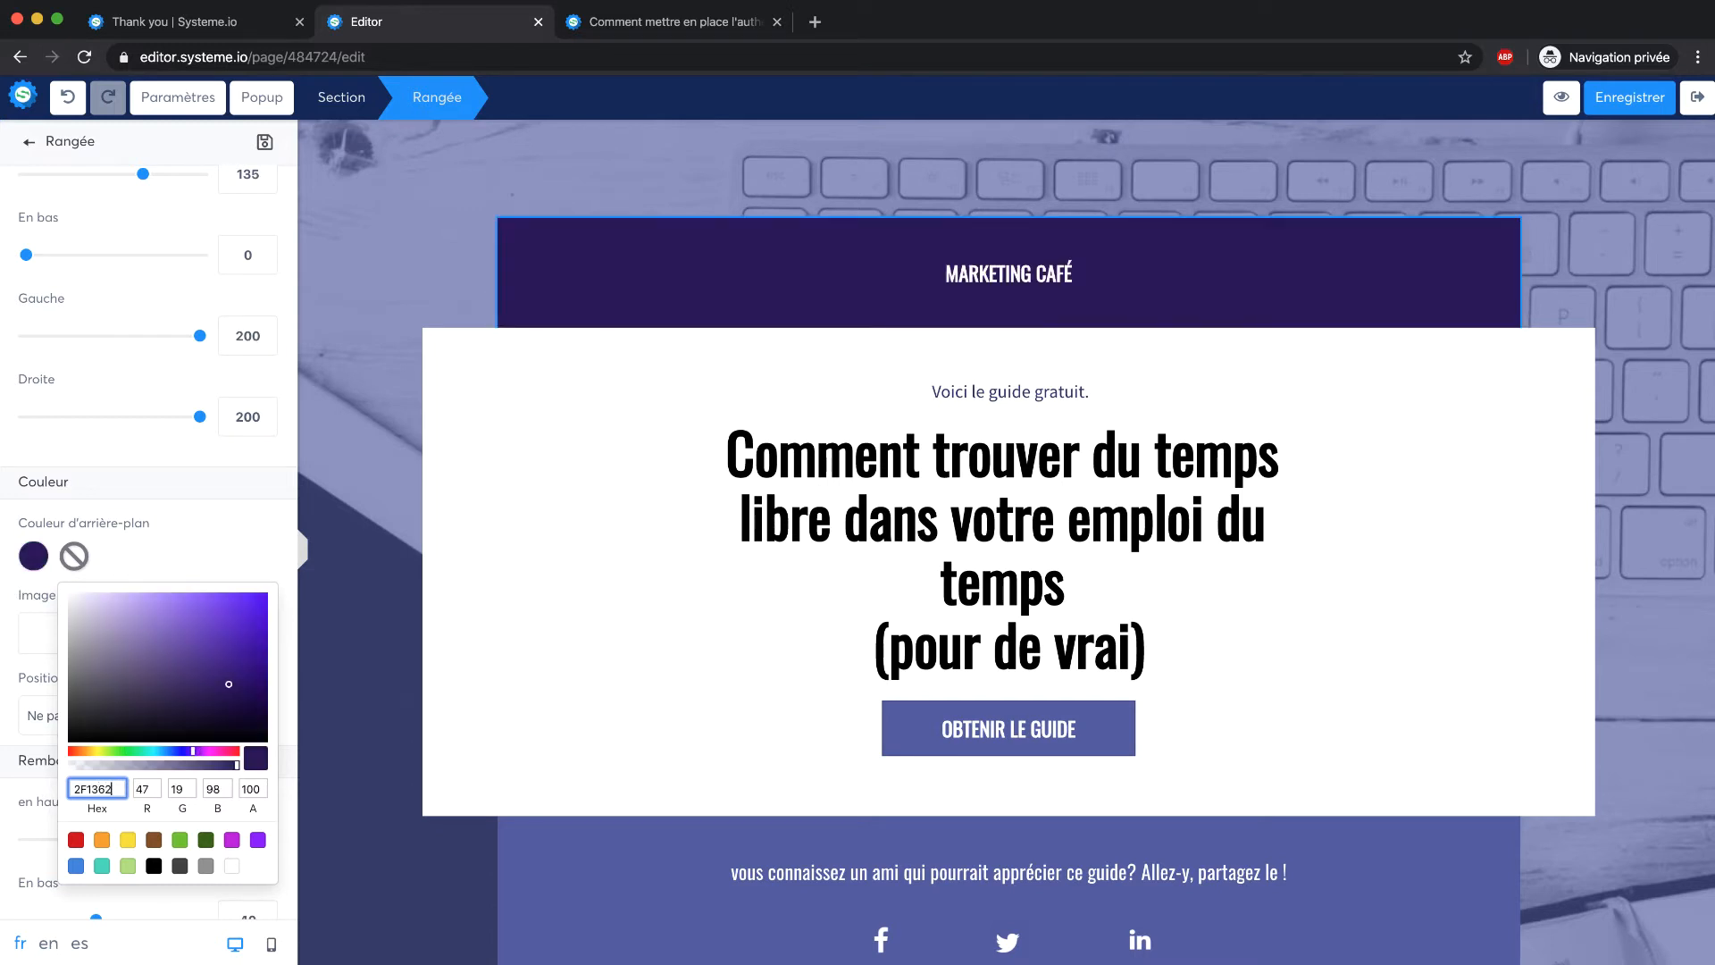
{"action": "left_click", "coordinate": [701, 608]}
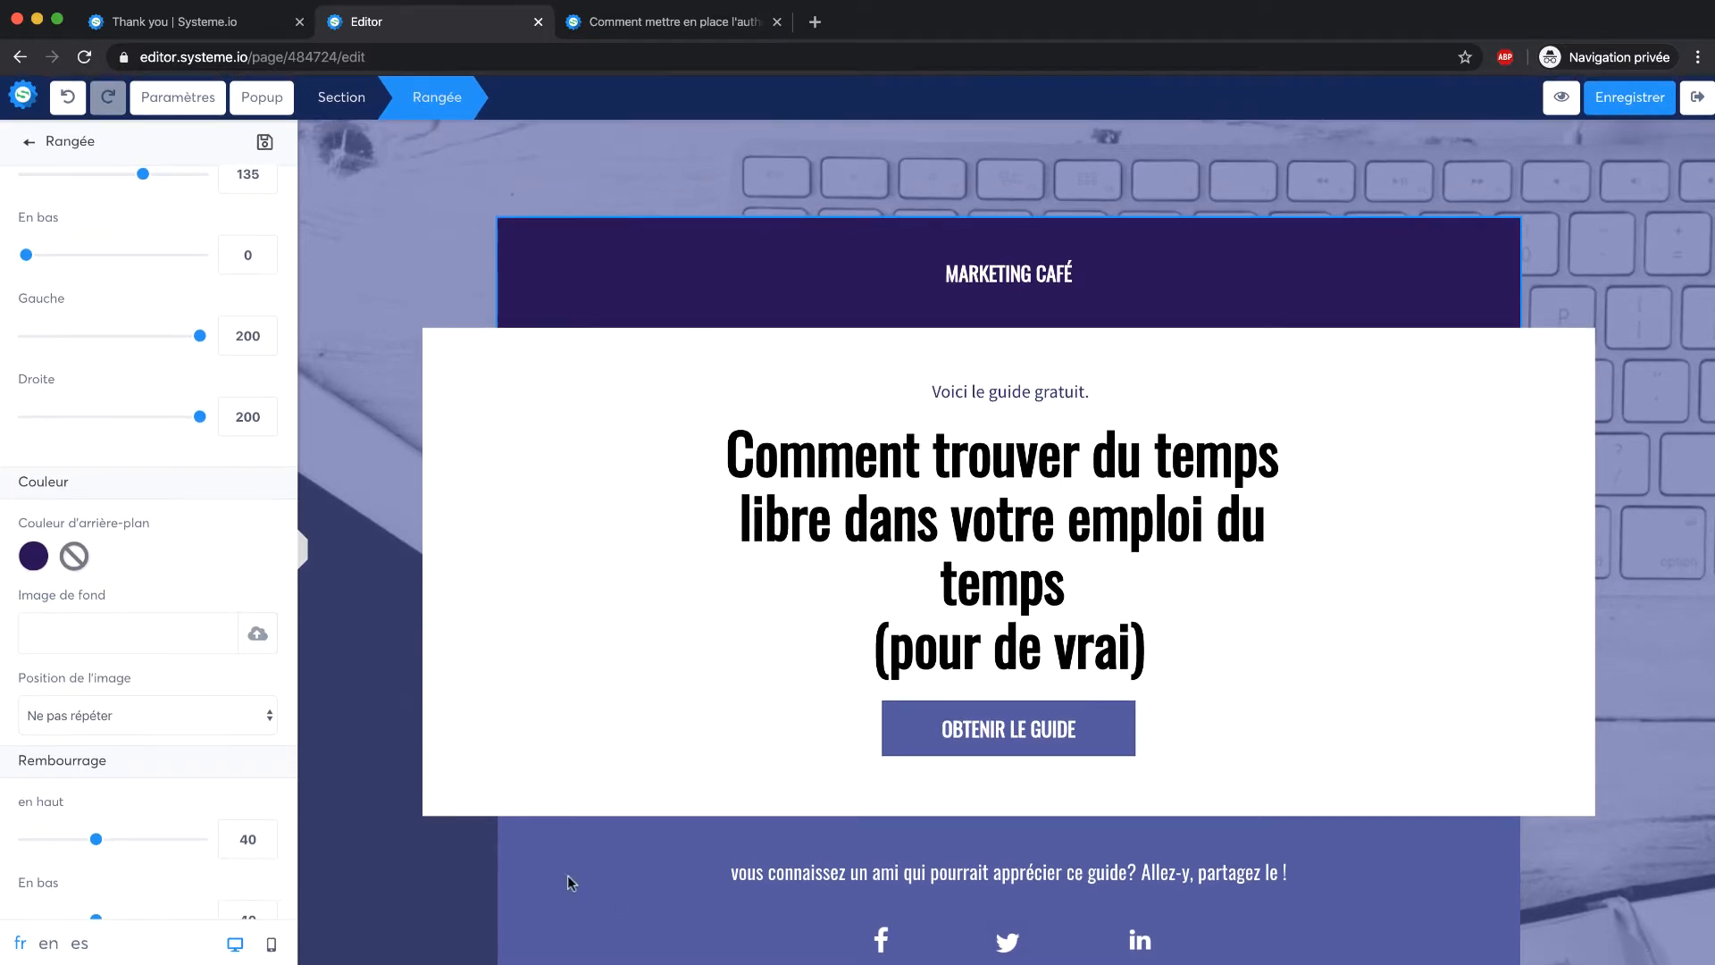
{"action": "left_click", "coordinate": [638, 893]}
{"action": "scroll", "coordinate": [640, 840], "scroll_direction": "down", "scroll_amount": 2}
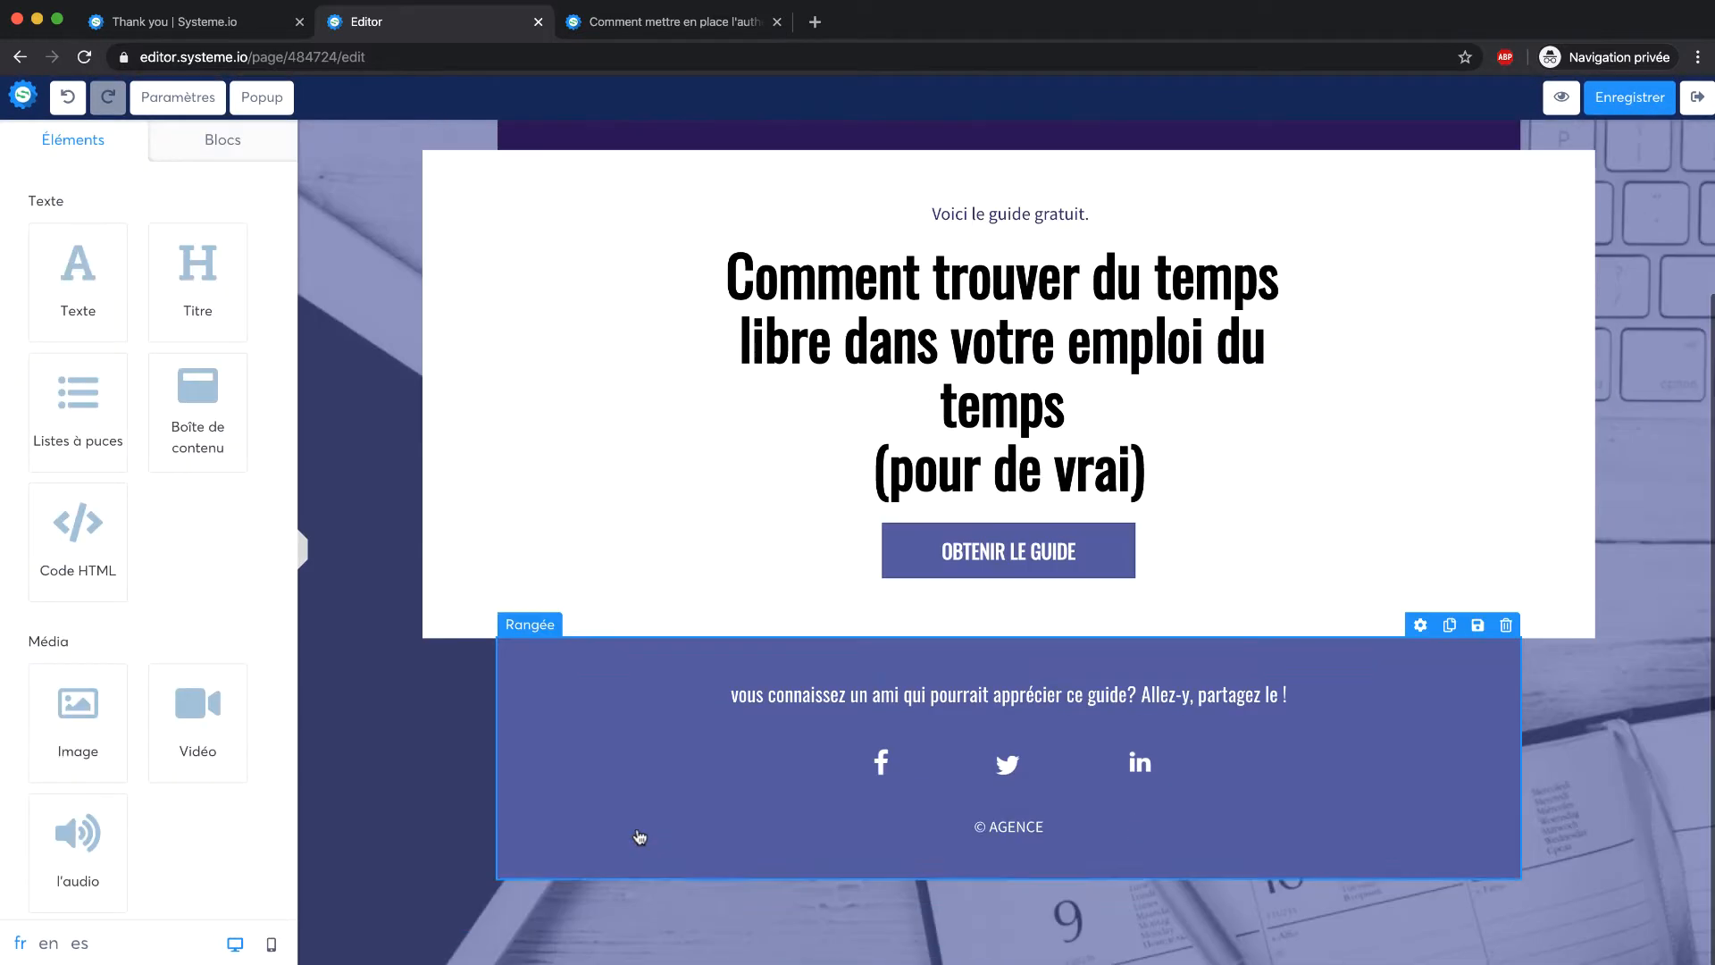
Set the footer row background to dark purple, hex 2F1362
{"action": "left_click", "coordinate": [586, 650]}
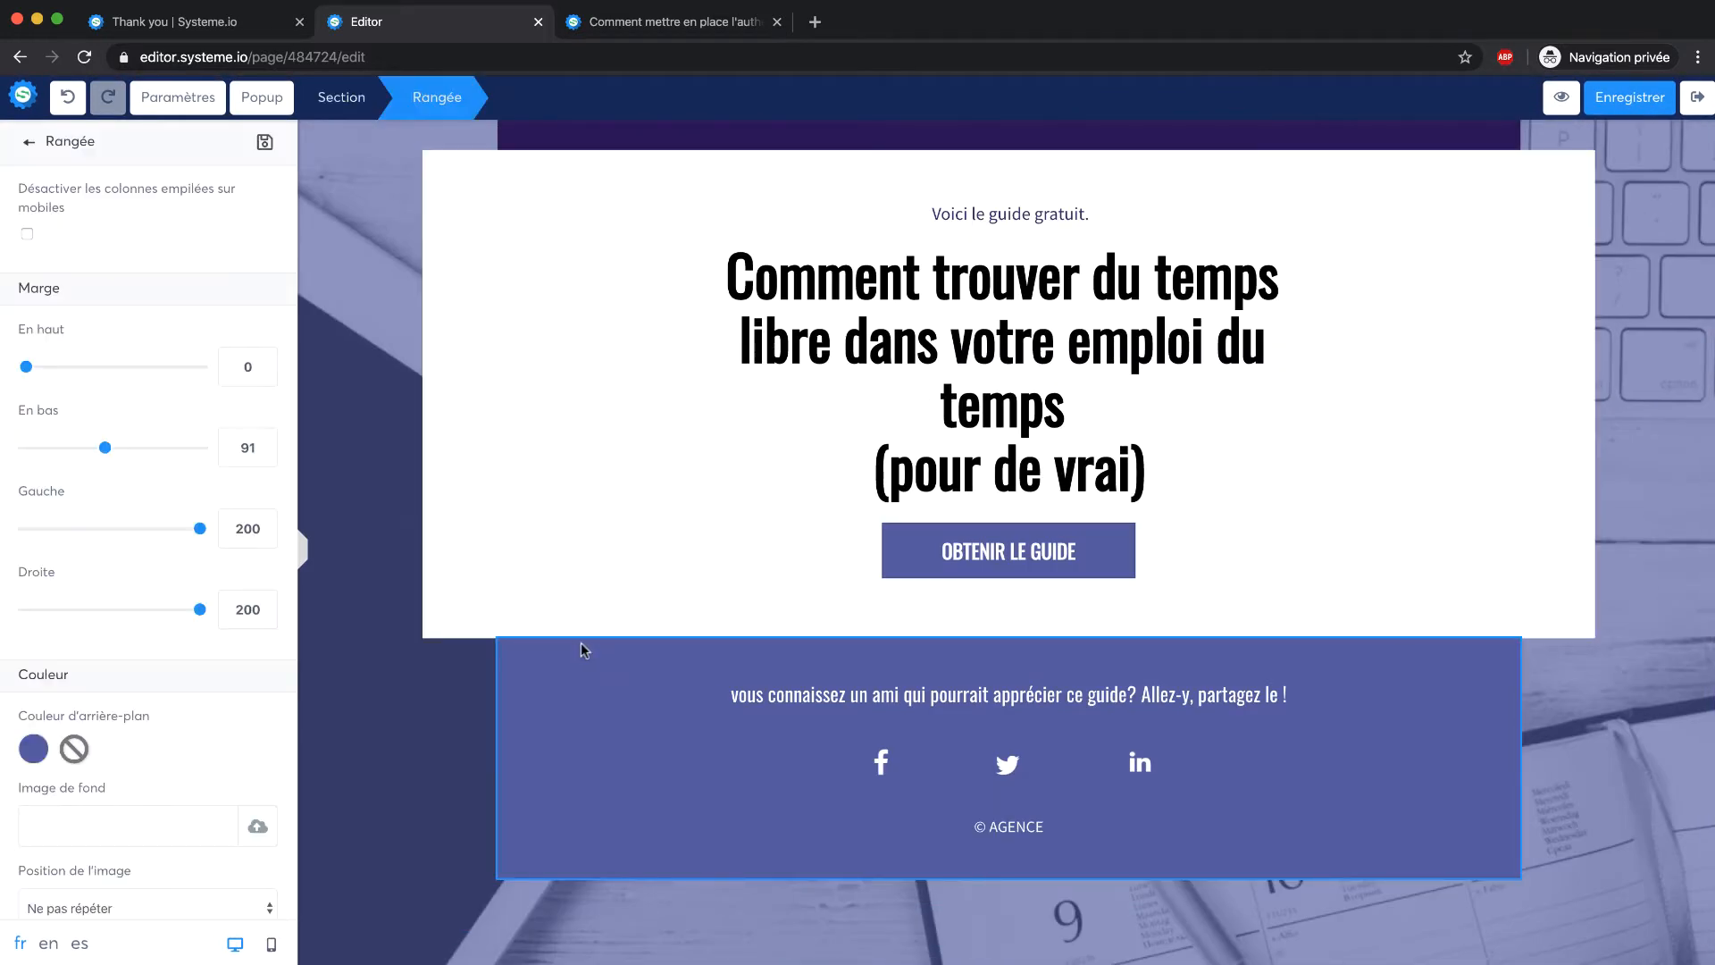
{"action": "left_click", "coordinate": [33, 751]}
{"action": "scroll", "coordinate": [175, 813], "scroll_direction": "down", "scroll_amount": 4}
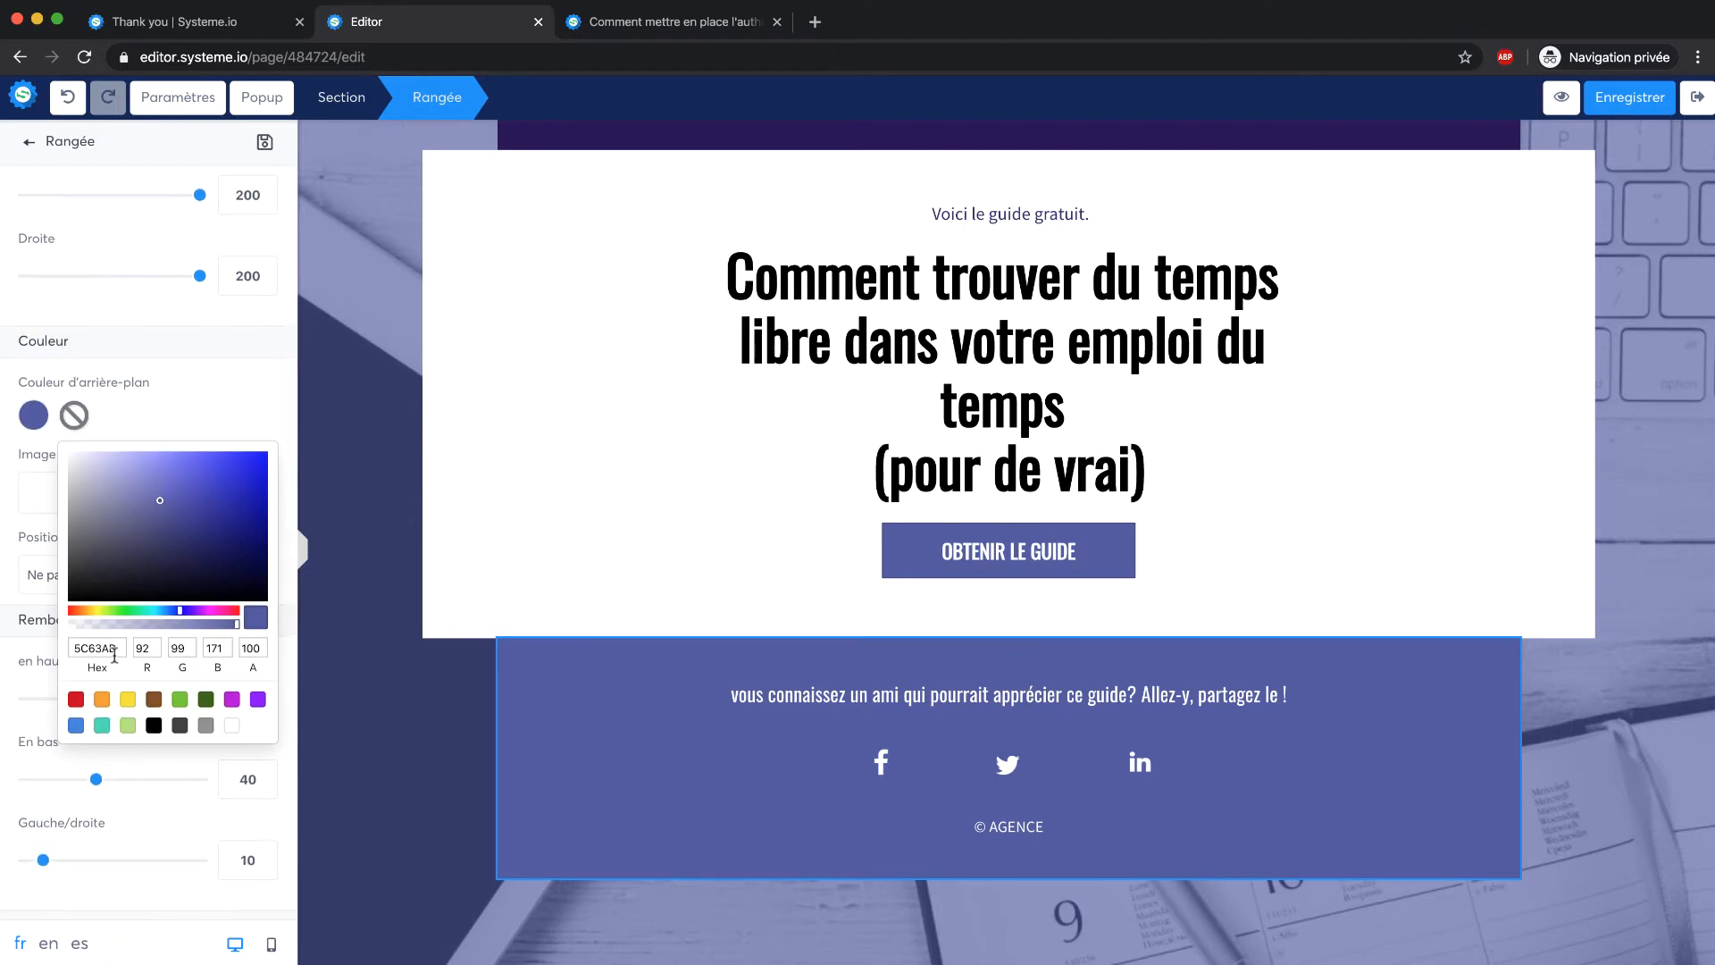
{"action": "left_click_drag", "start_coordinate": [114, 656], "coordinate": [58, 658]}
{"action": "type", "text": "2F1362"}
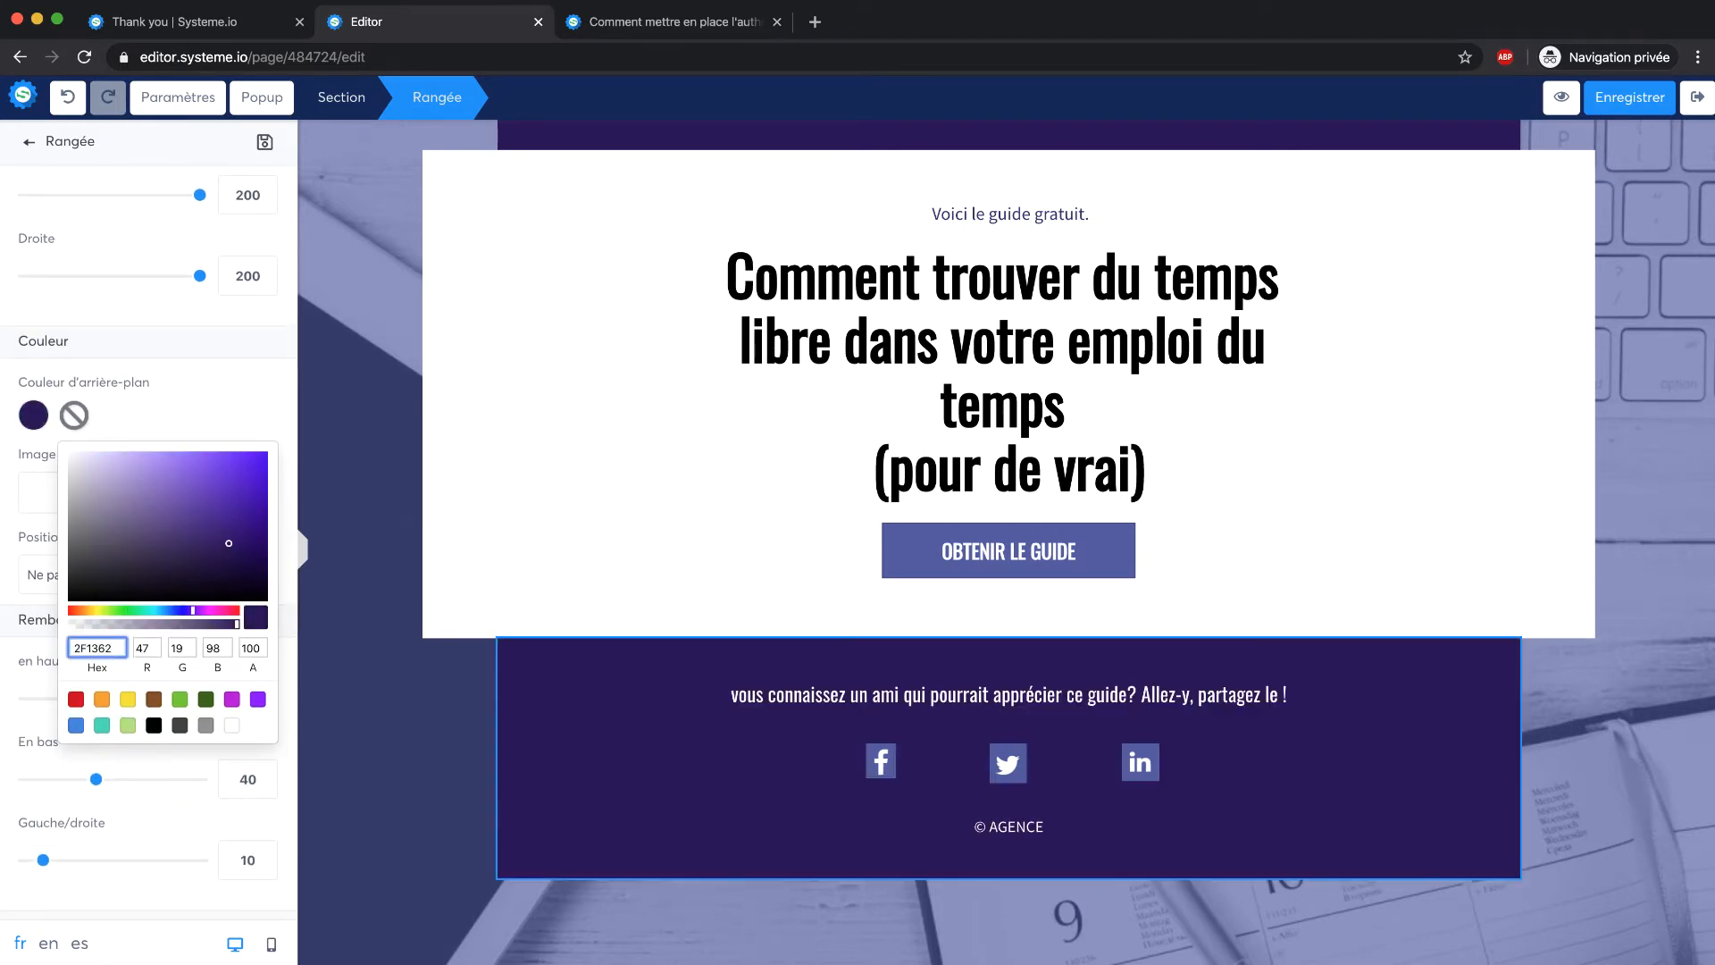
{"action": "left_click", "coordinate": [517, 708]}
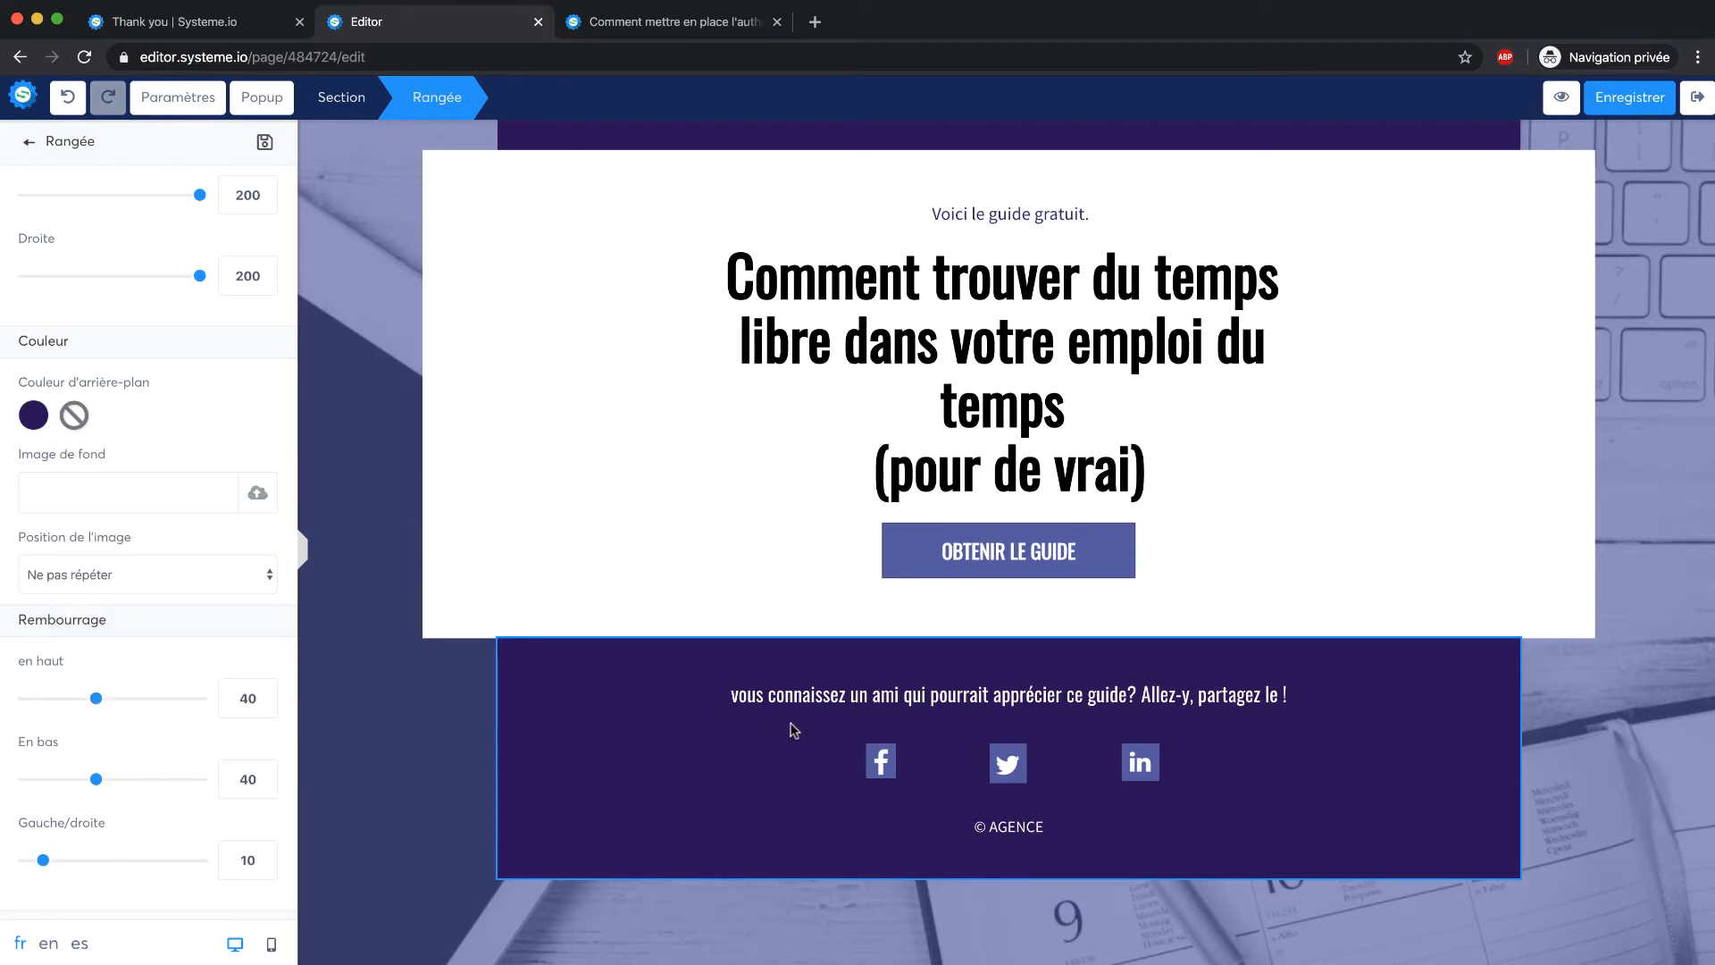
Check the Facebook share icon's link in its settings
{"action": "left_click", "coordinate": [762, 768]}
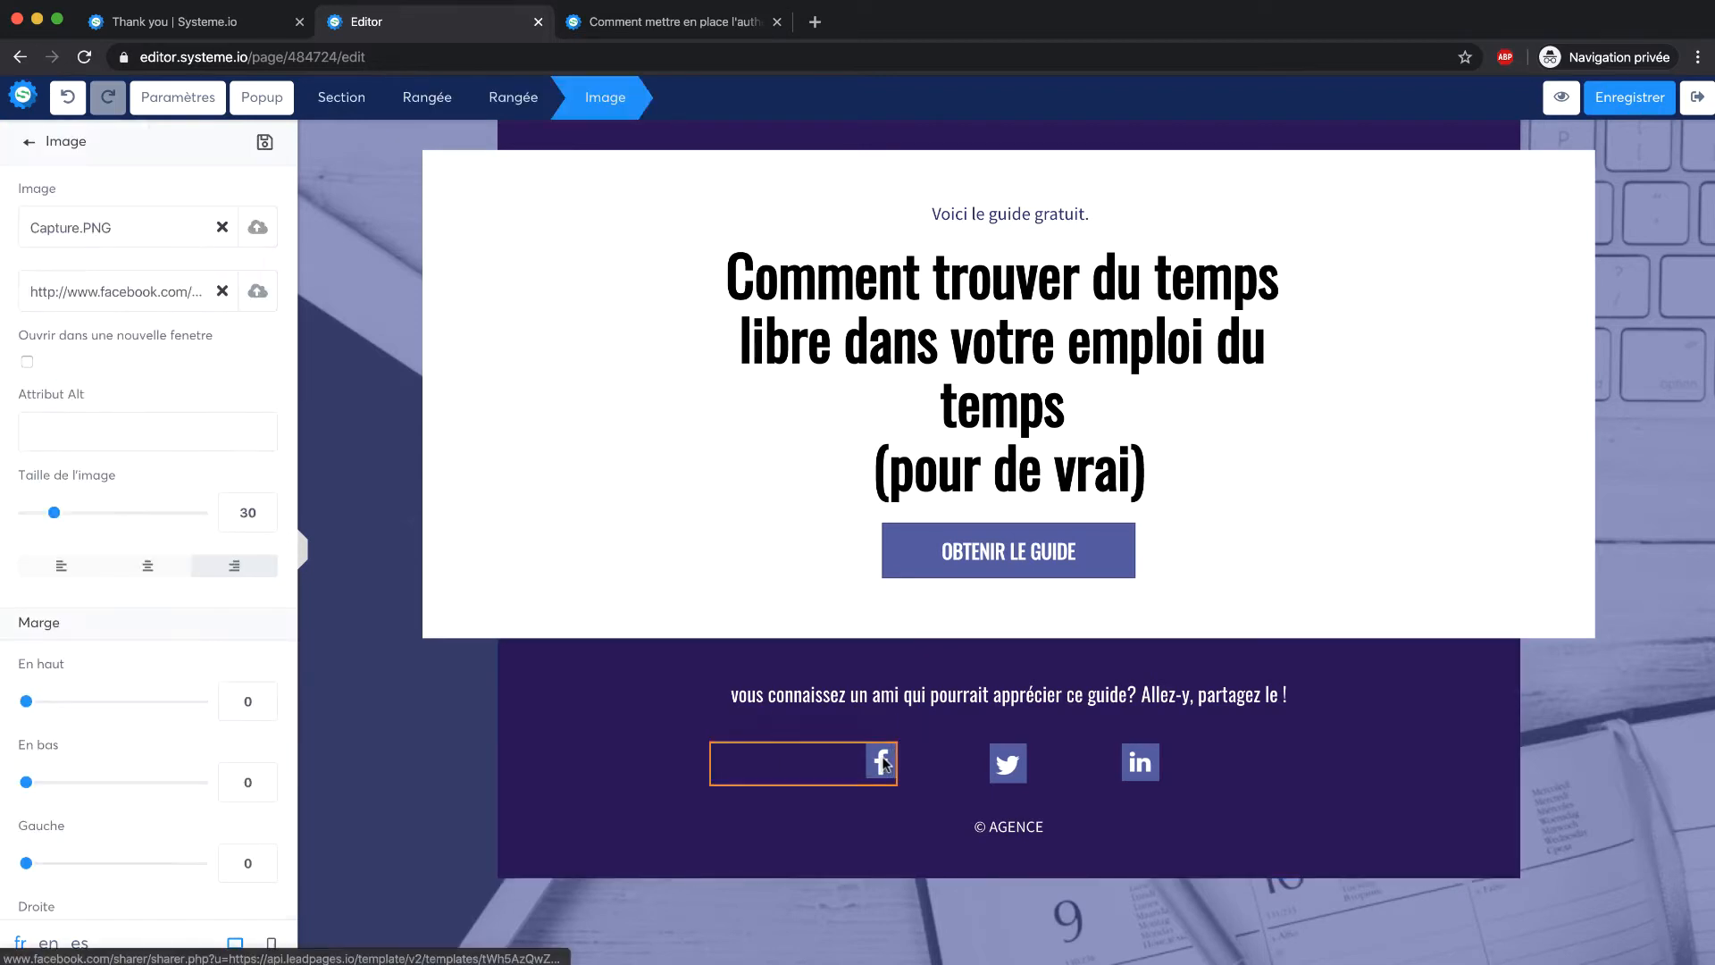
{"action": "triple_click", "coordinate": [106, 297]}
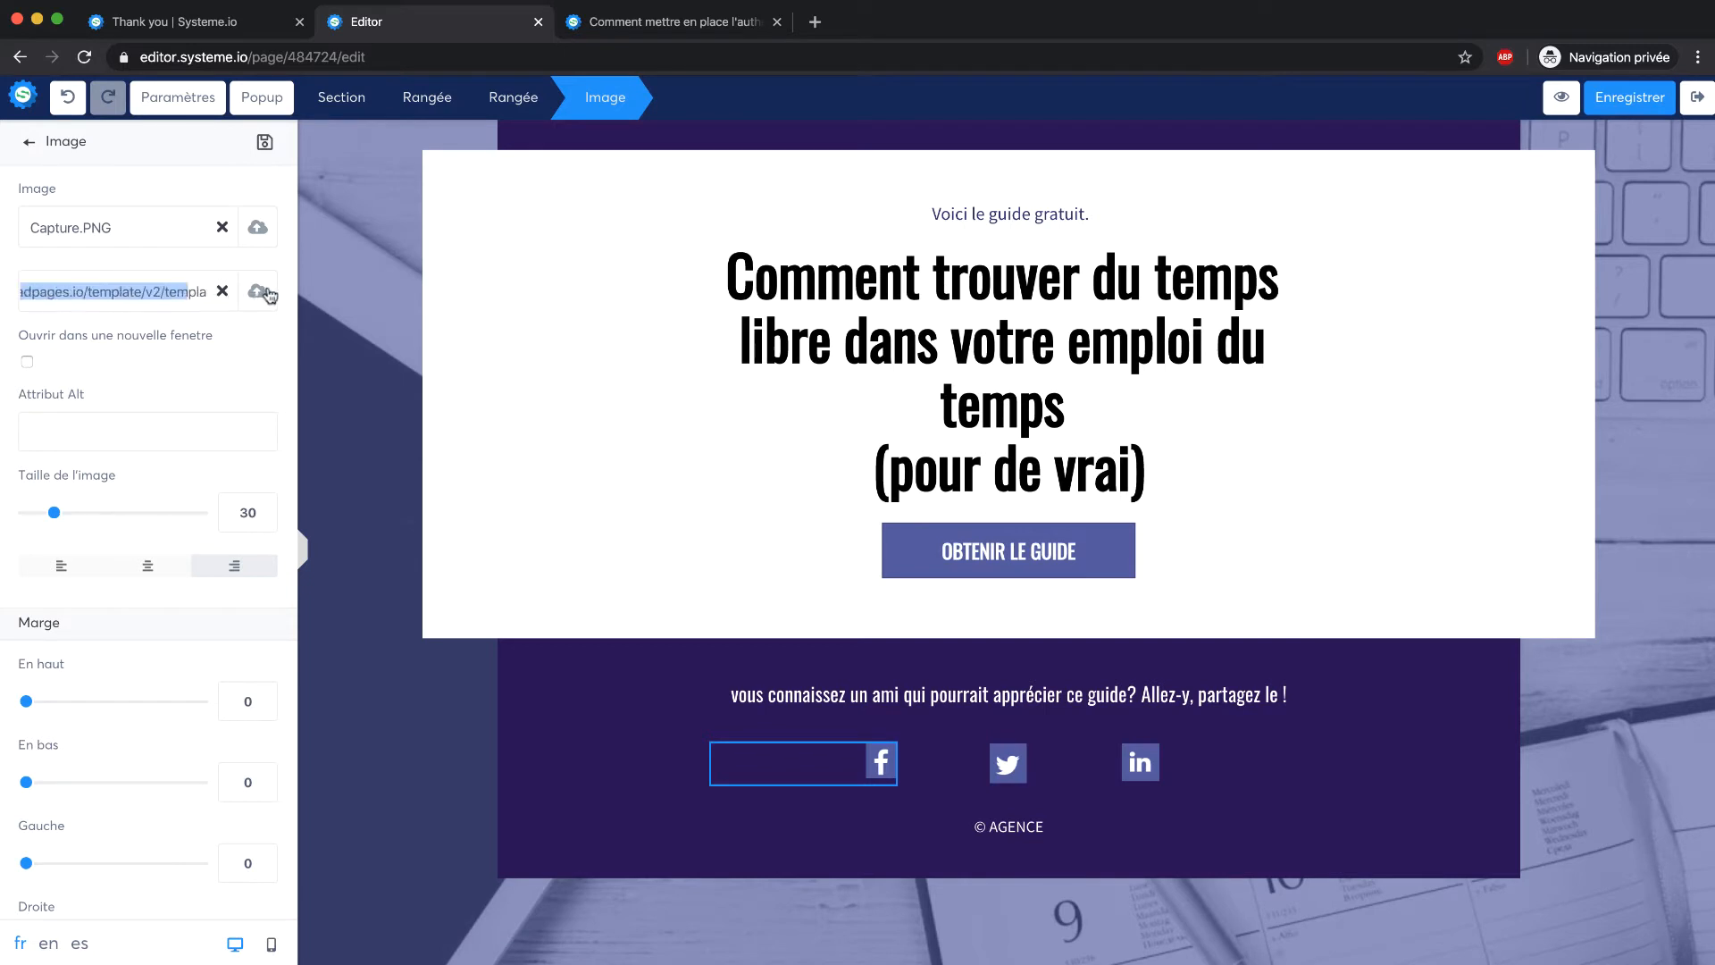
{"action": "left_click", "coordinate": [324, 335]}
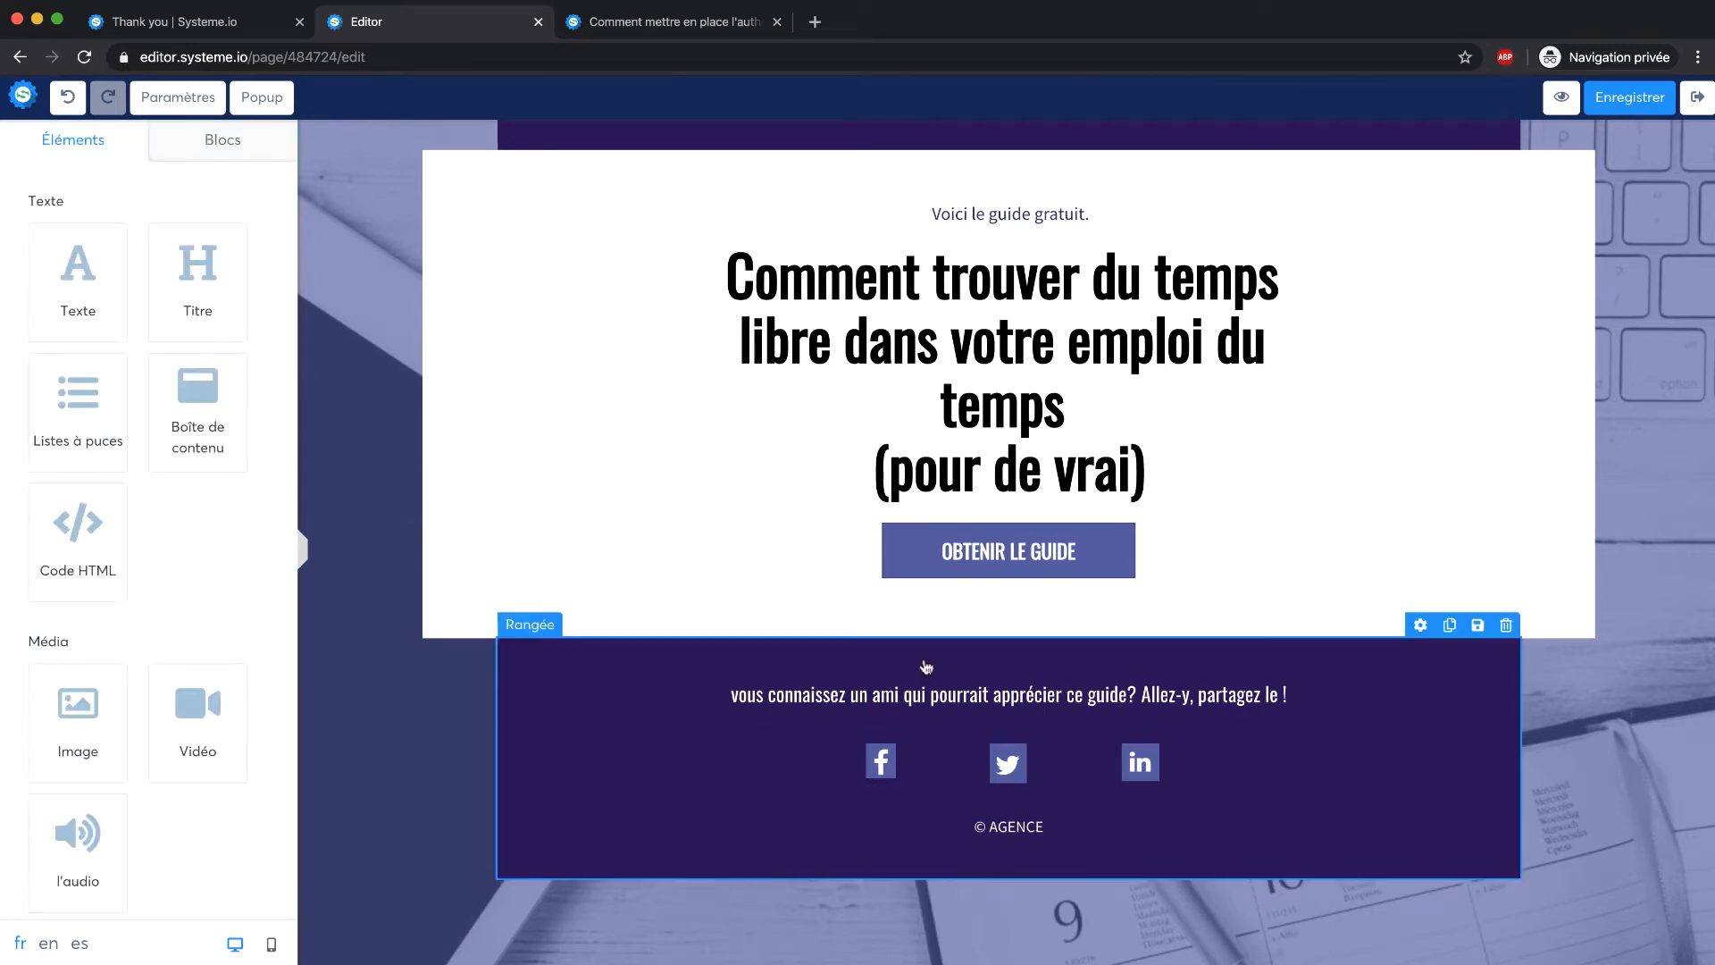
Change the share sentence to begin 'Vous connaissez un ami…' with a capital V
{"action": "scroll", "coordinate": [1166, 782], "scroll_direction": "up", "scroll_amount": 1}
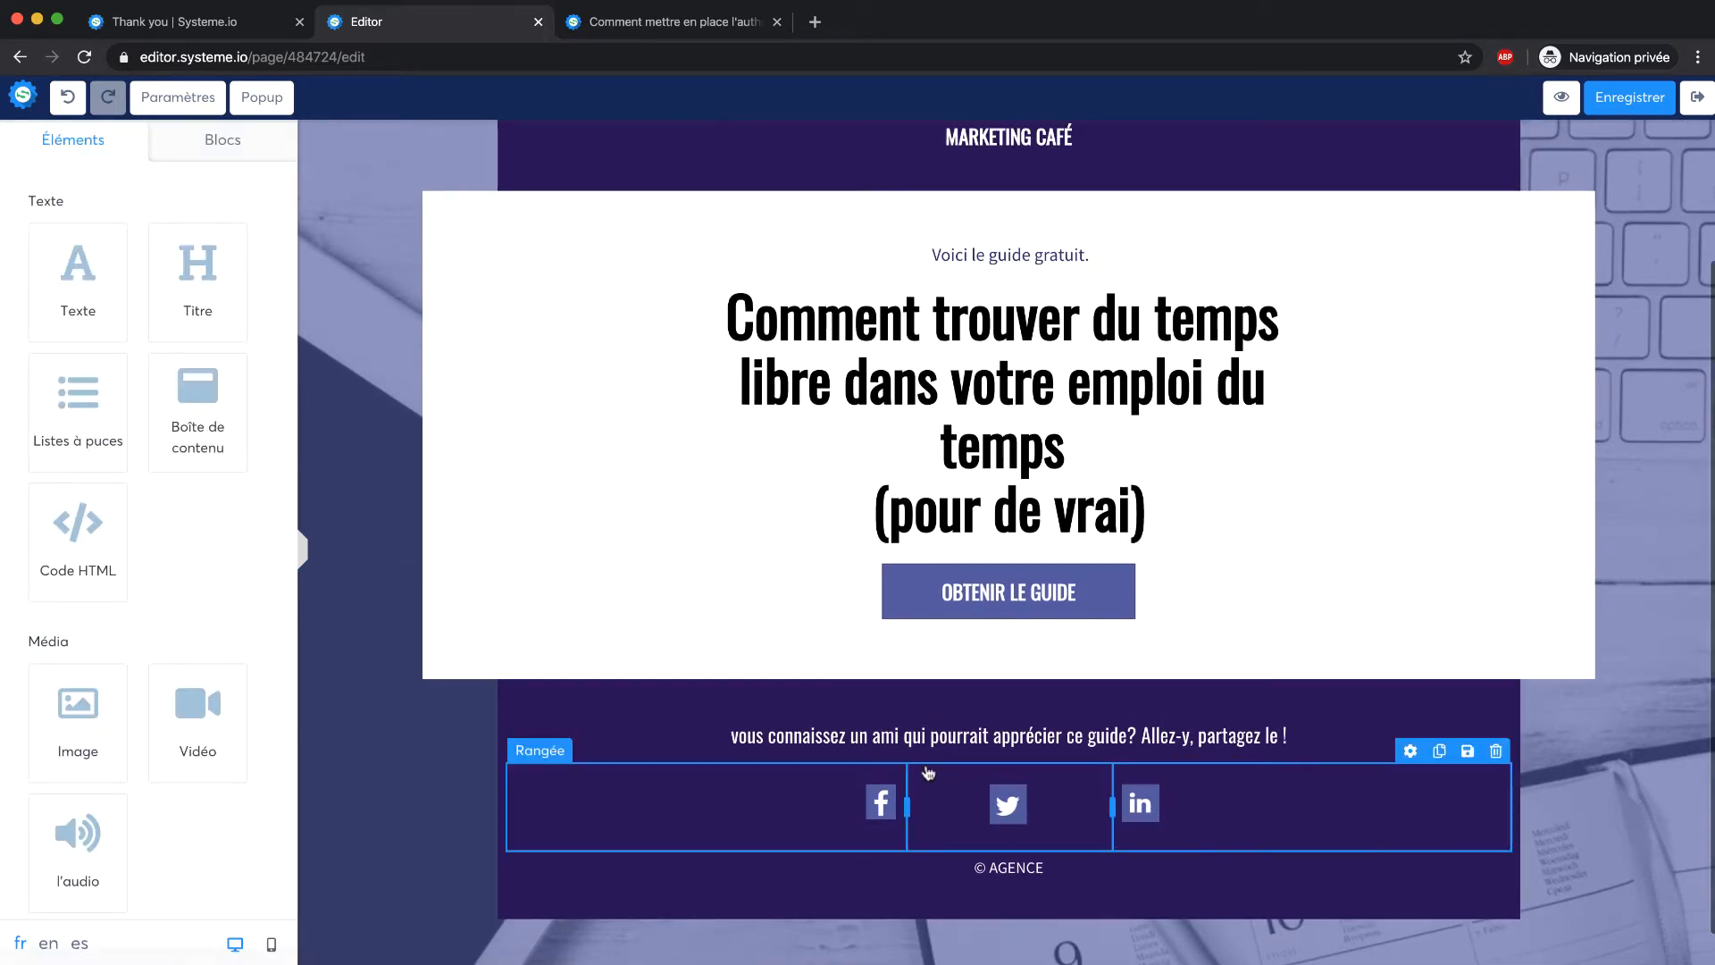
{"action": "left_click", "coordinate": [794, 740]}
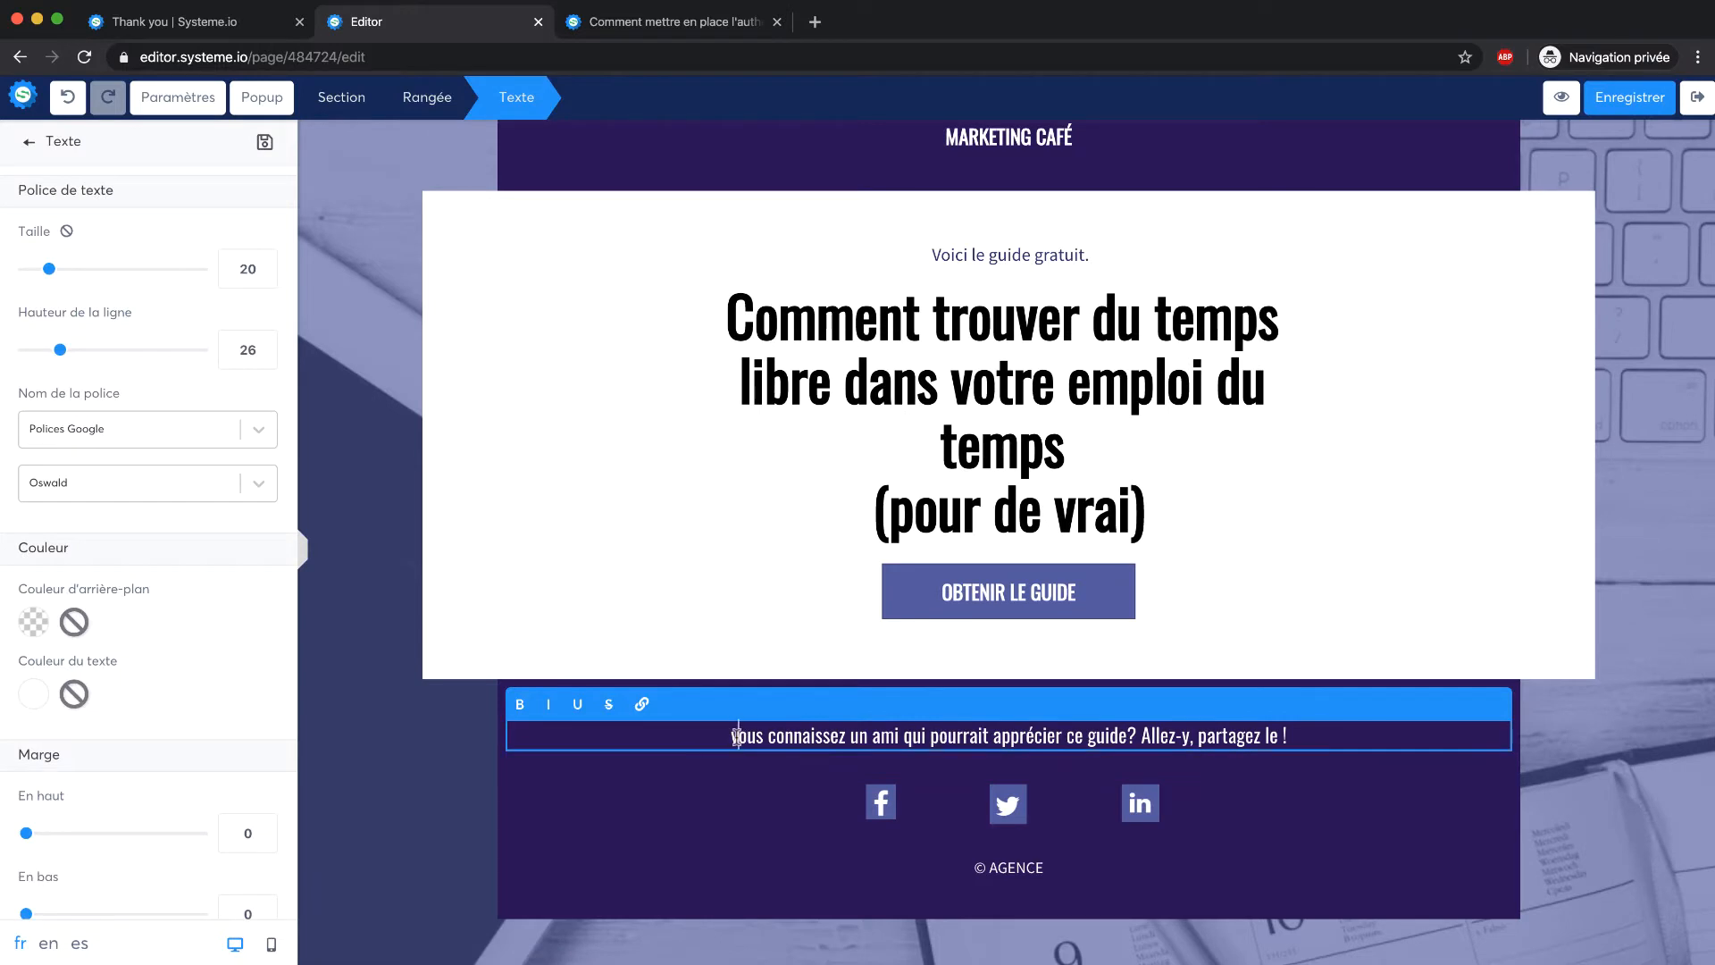
{"action": "key", "text": "BackSpace"}
{"action": "type", "text": "V"}
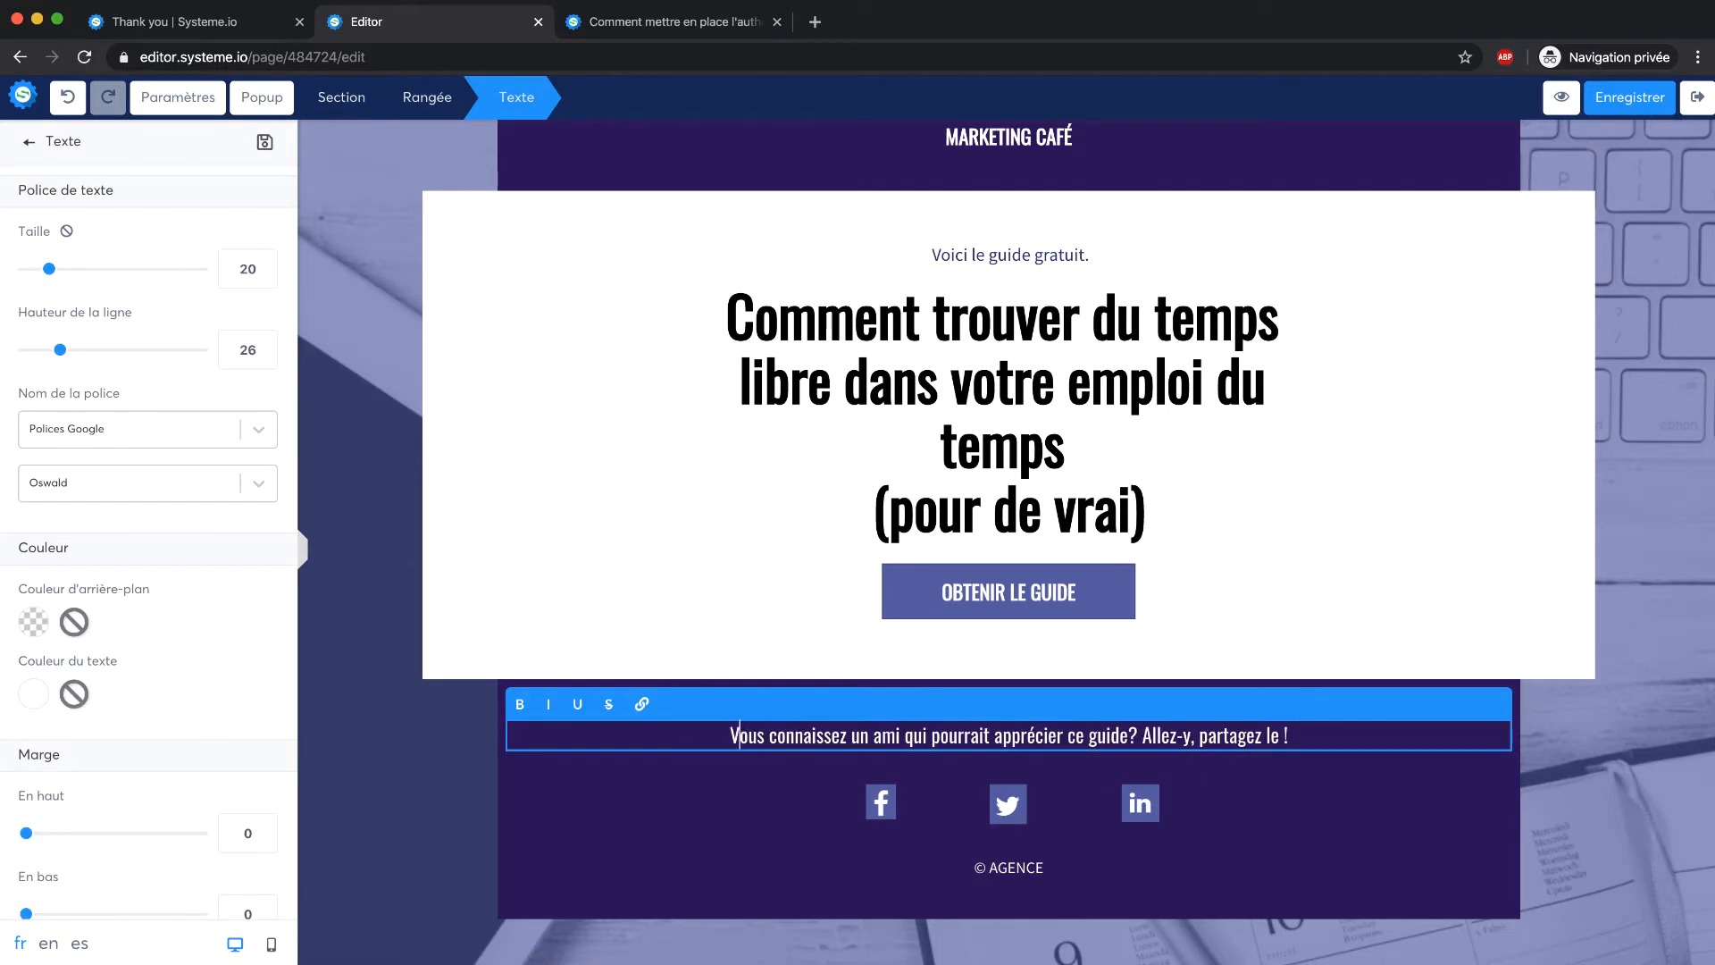
{"action": "left_click", "coordinate": [761, 901]}
Enter and leave the 'Voici le guide gratuit.' line without changes
{"action": "scroll", "coordinate": [793, 694], "scroll_direction": "up", "scroll_amount": 3}
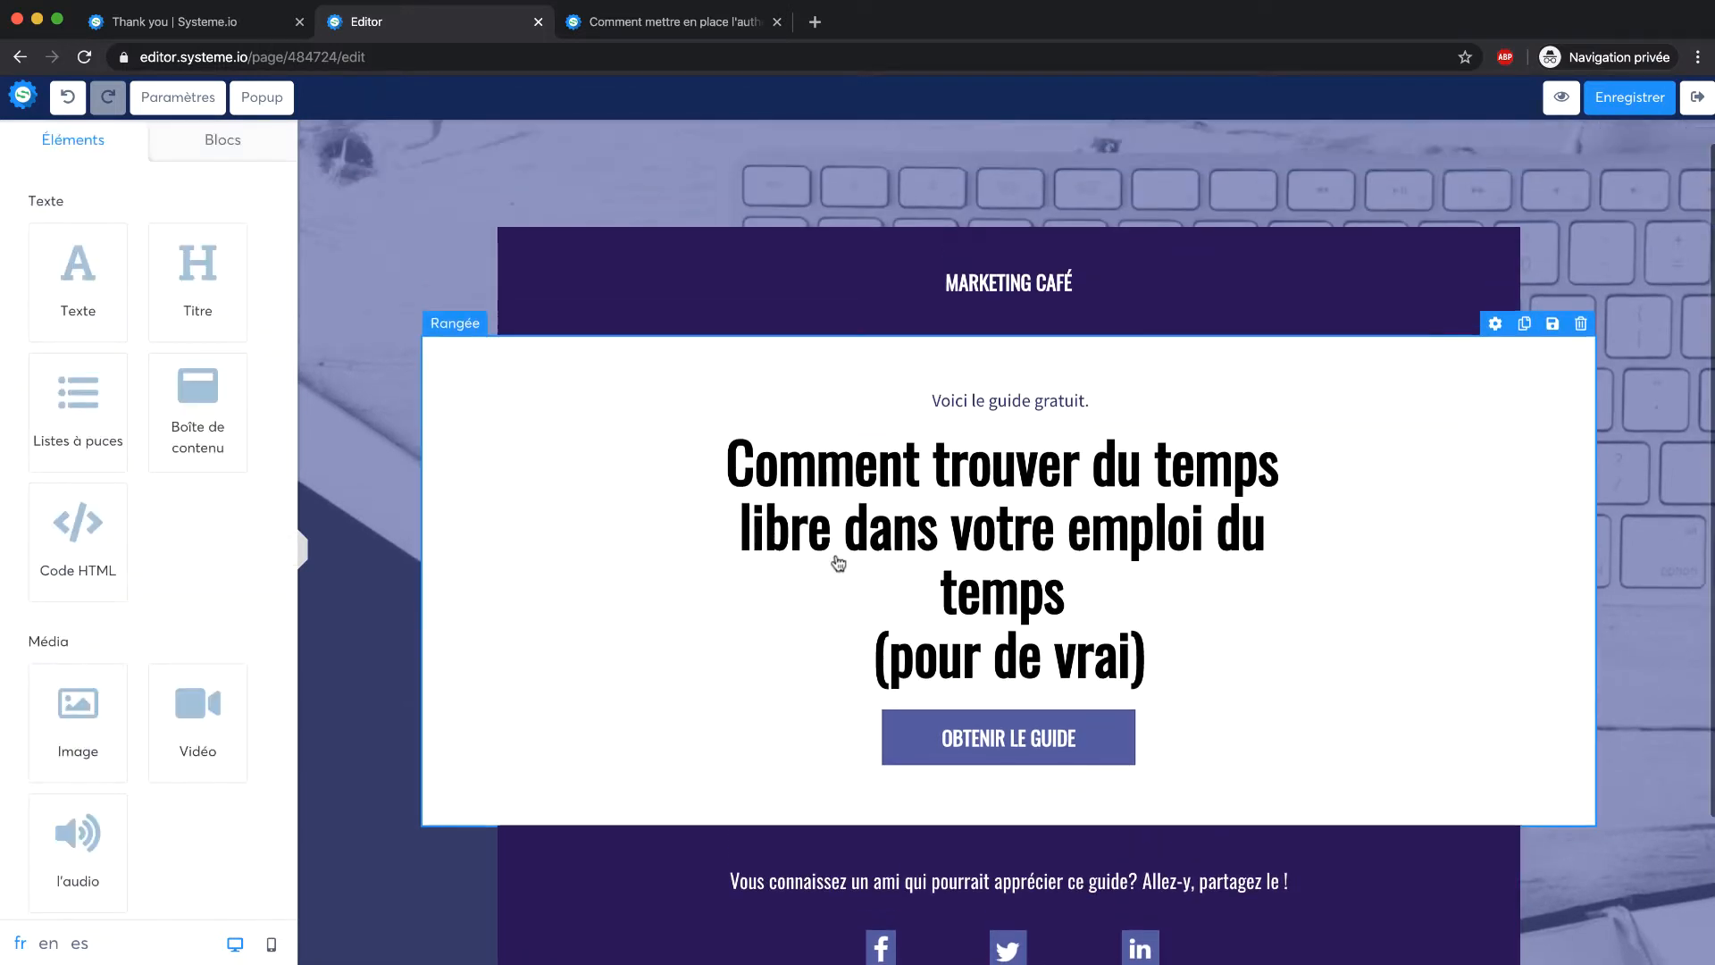
{"action": "left_click", "coordinate": [996, 401]}
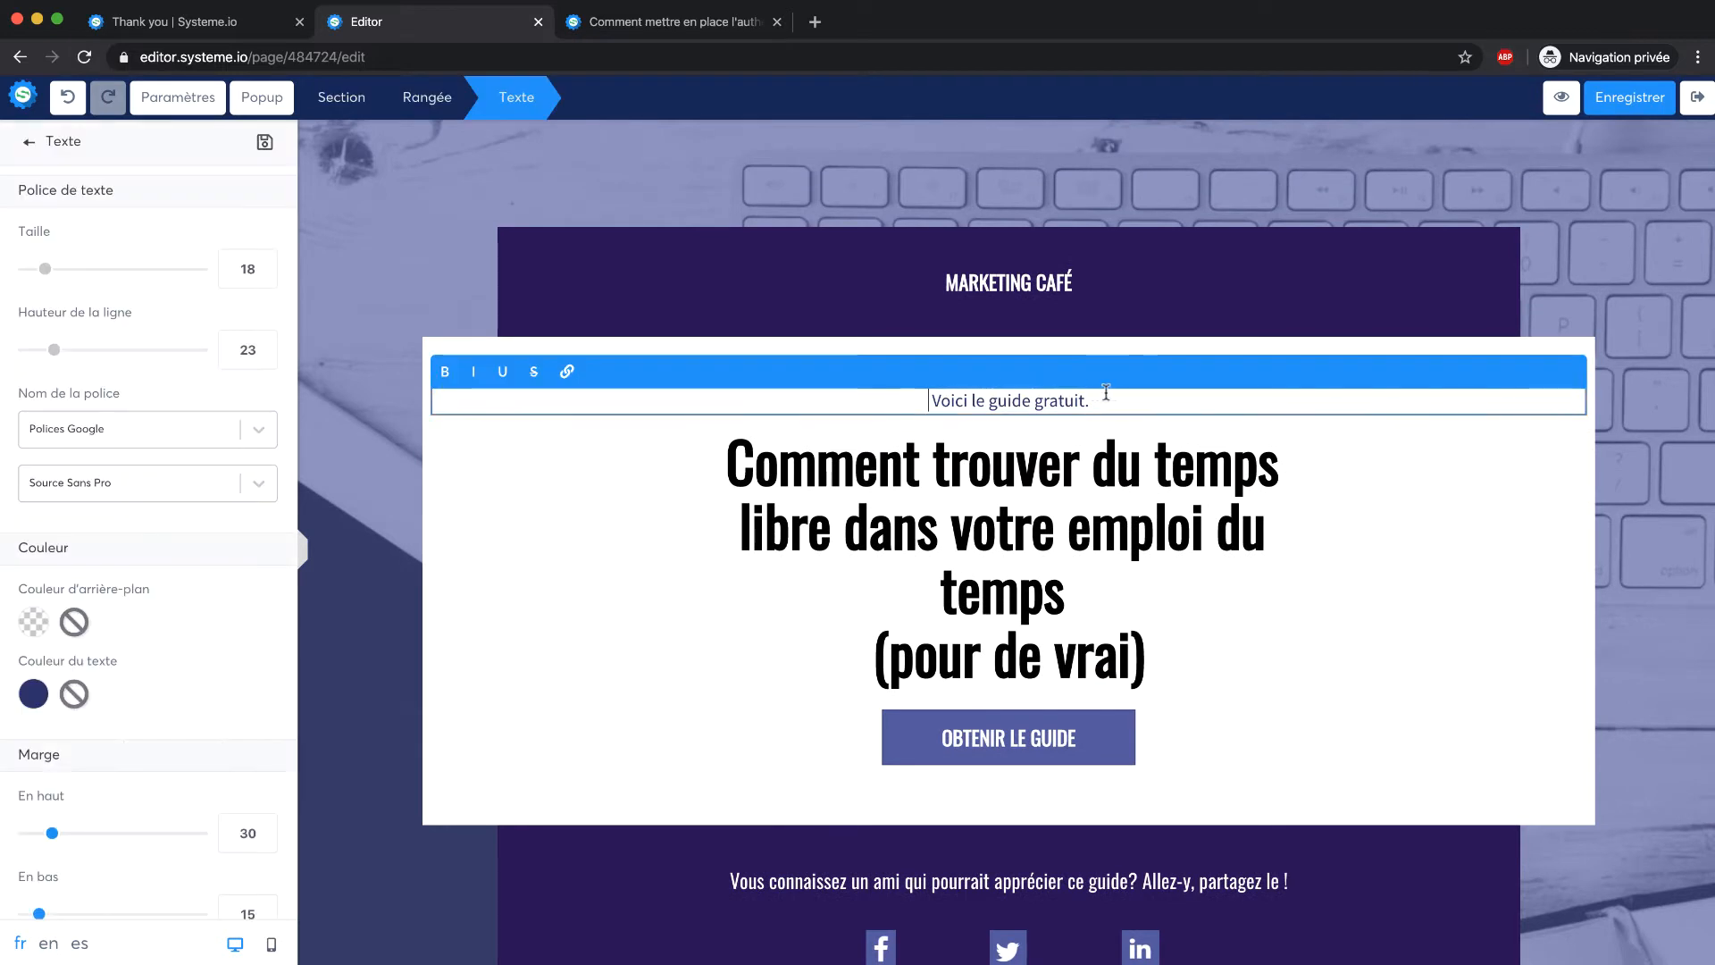
{"action": "left_click", "coordinate": [934, 312]}
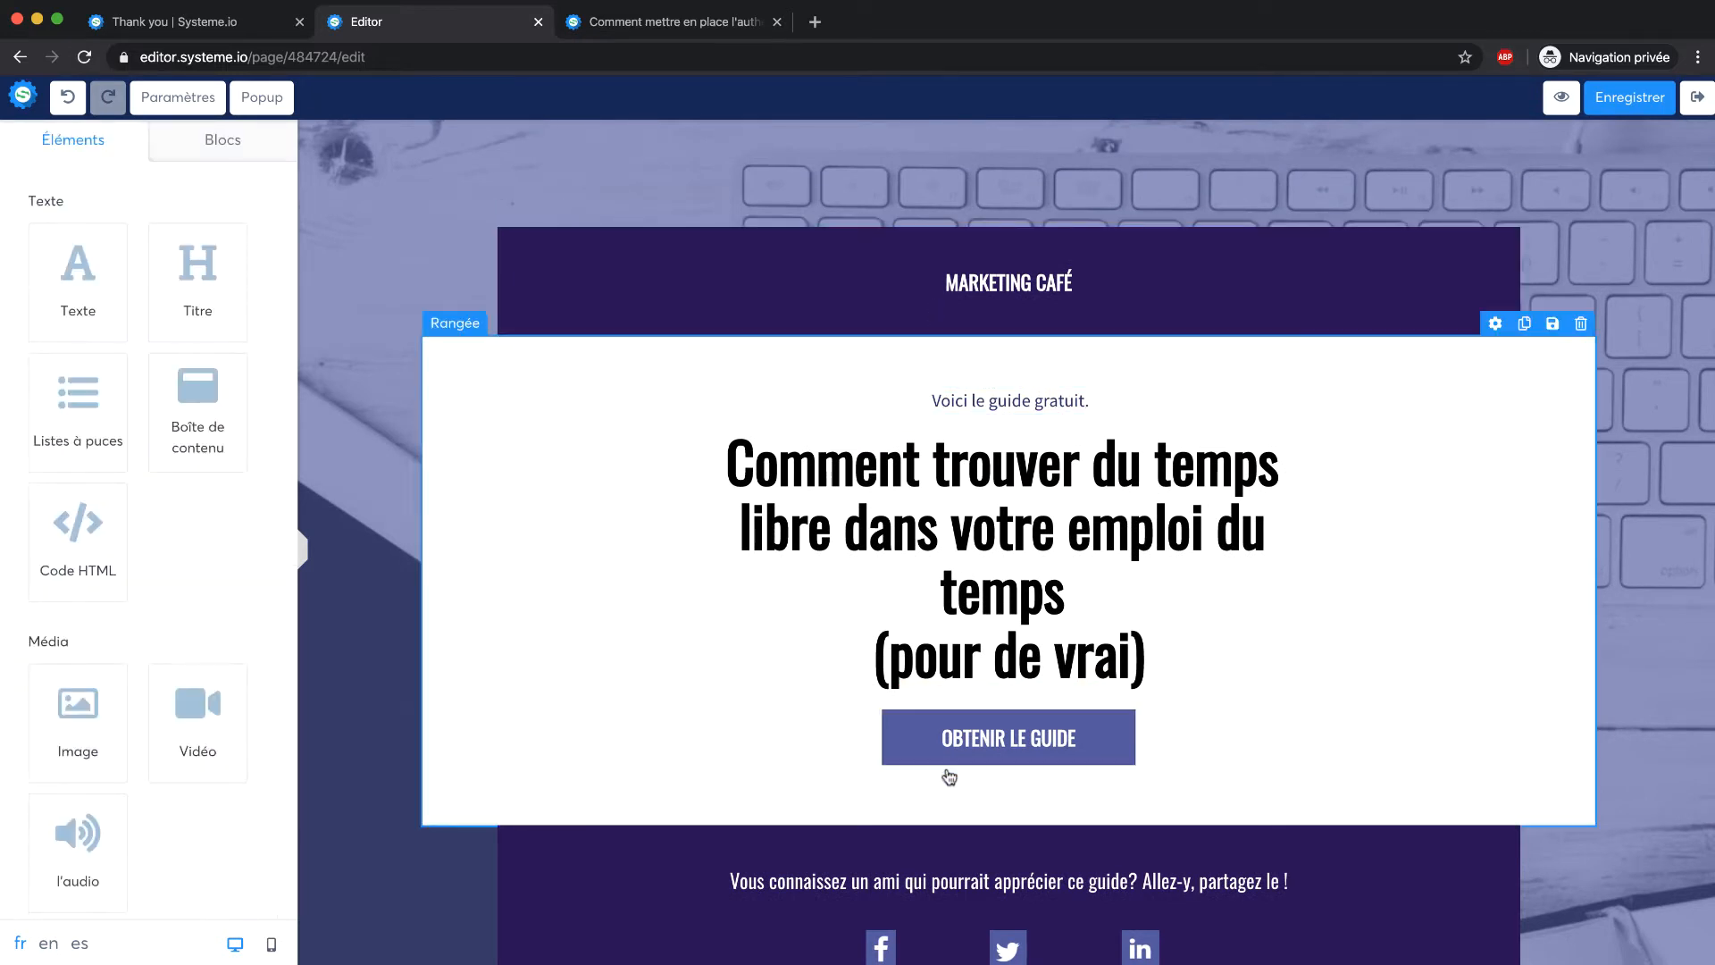
Set the OBTENIR LE GUIDE button background to the brighter blue preset 4A90E2
{"action": "left_click", "coordinate": [1031, 758]}
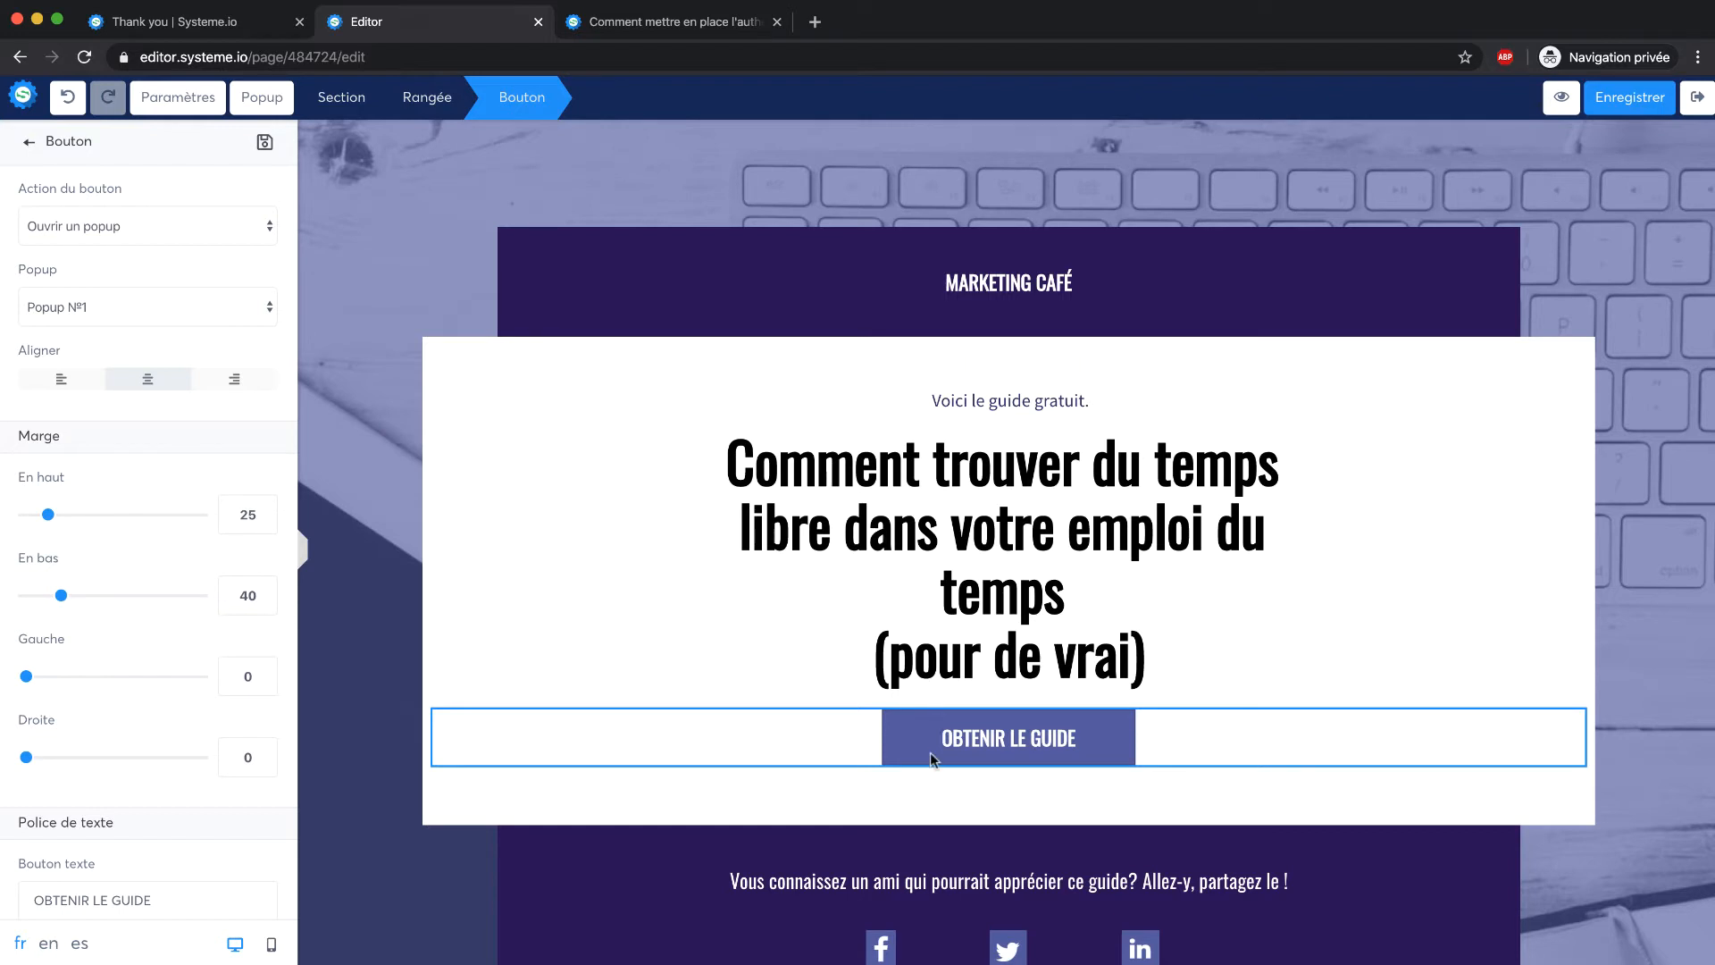
{"action": "scroll", "coordinate": [134, 435], "scroll_direction": "down", "scroll_amount": 15}
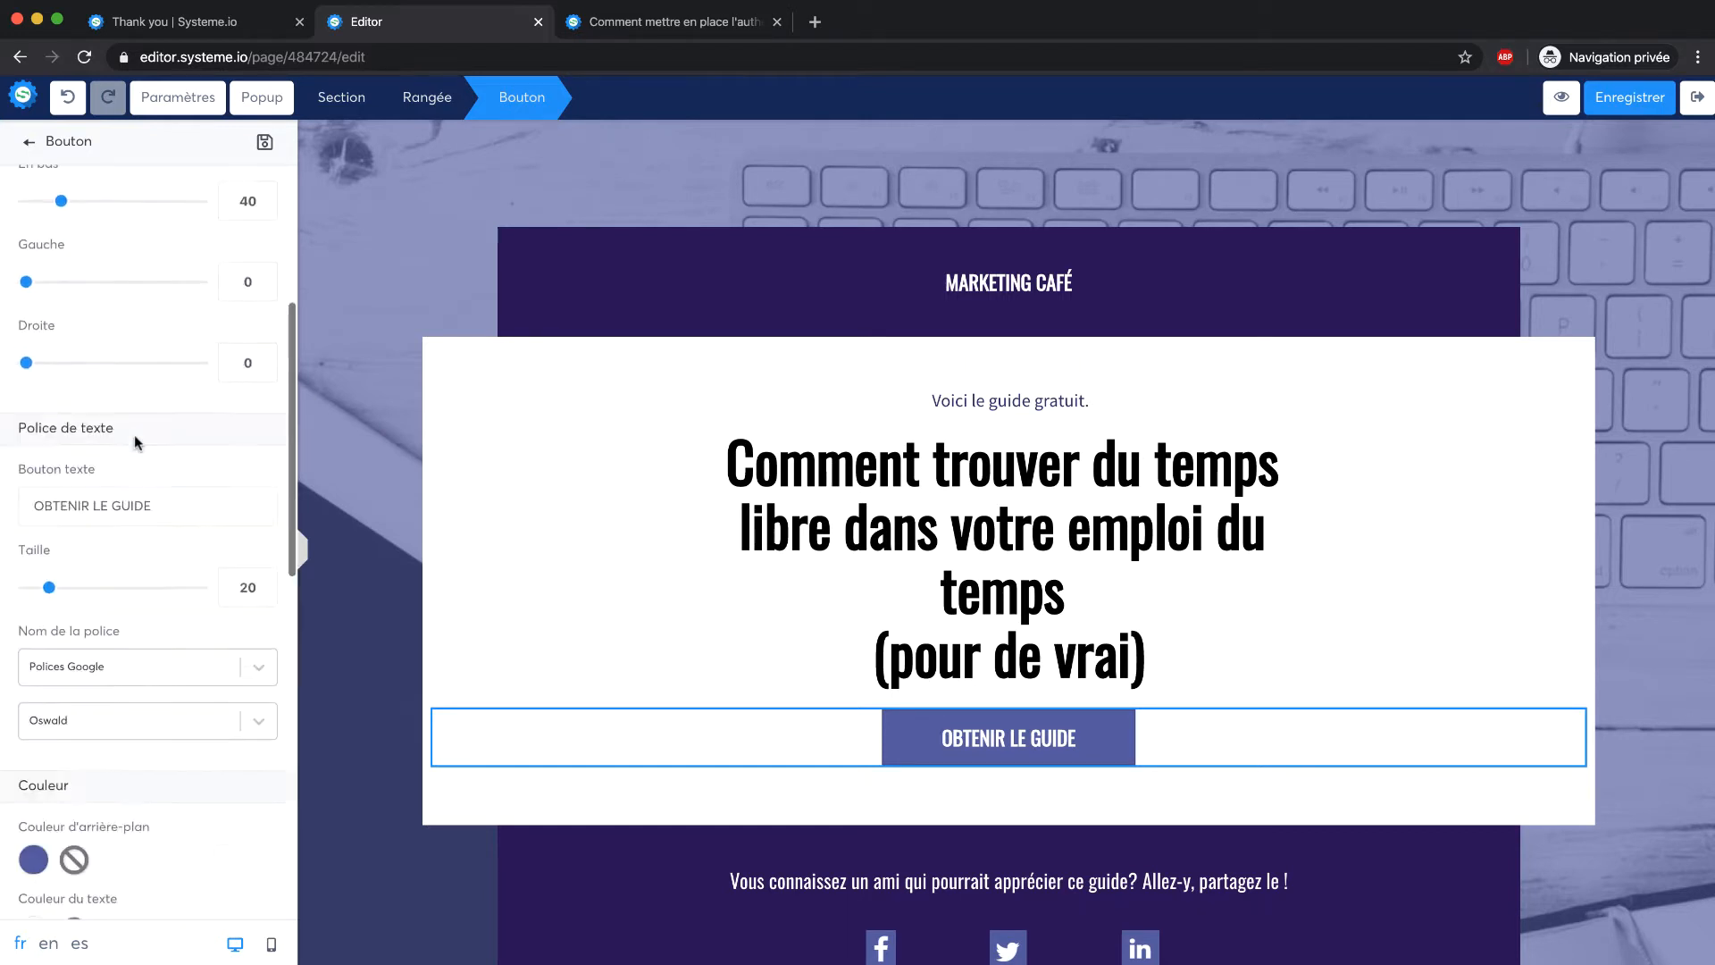
{"action": "scroll", "coordinate": [134, 434], "scroll_direction": "up", "scroll_amount": 10}
{"action": "scroll", "coordinate": [134, 434], "scroll_direction": "down", "scroll_amount": 3}
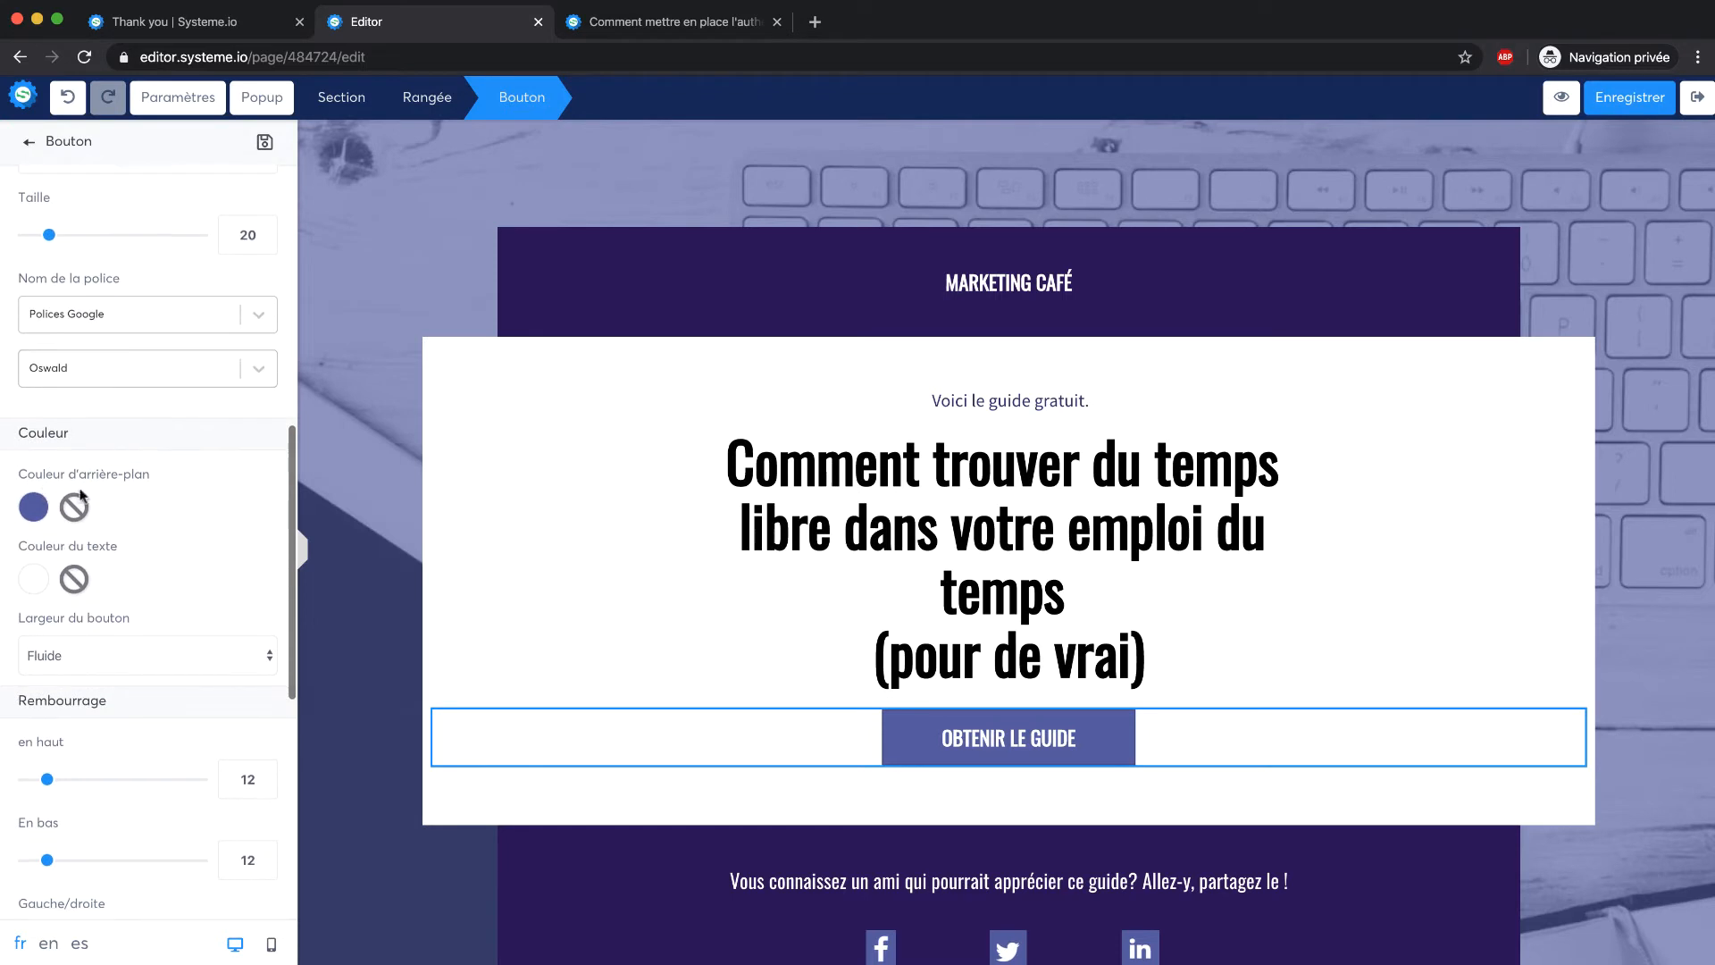
{"action": "left_click", "coordinate": [36, 508]}
{"action": "left_click", "coordinate": [76, 817]}
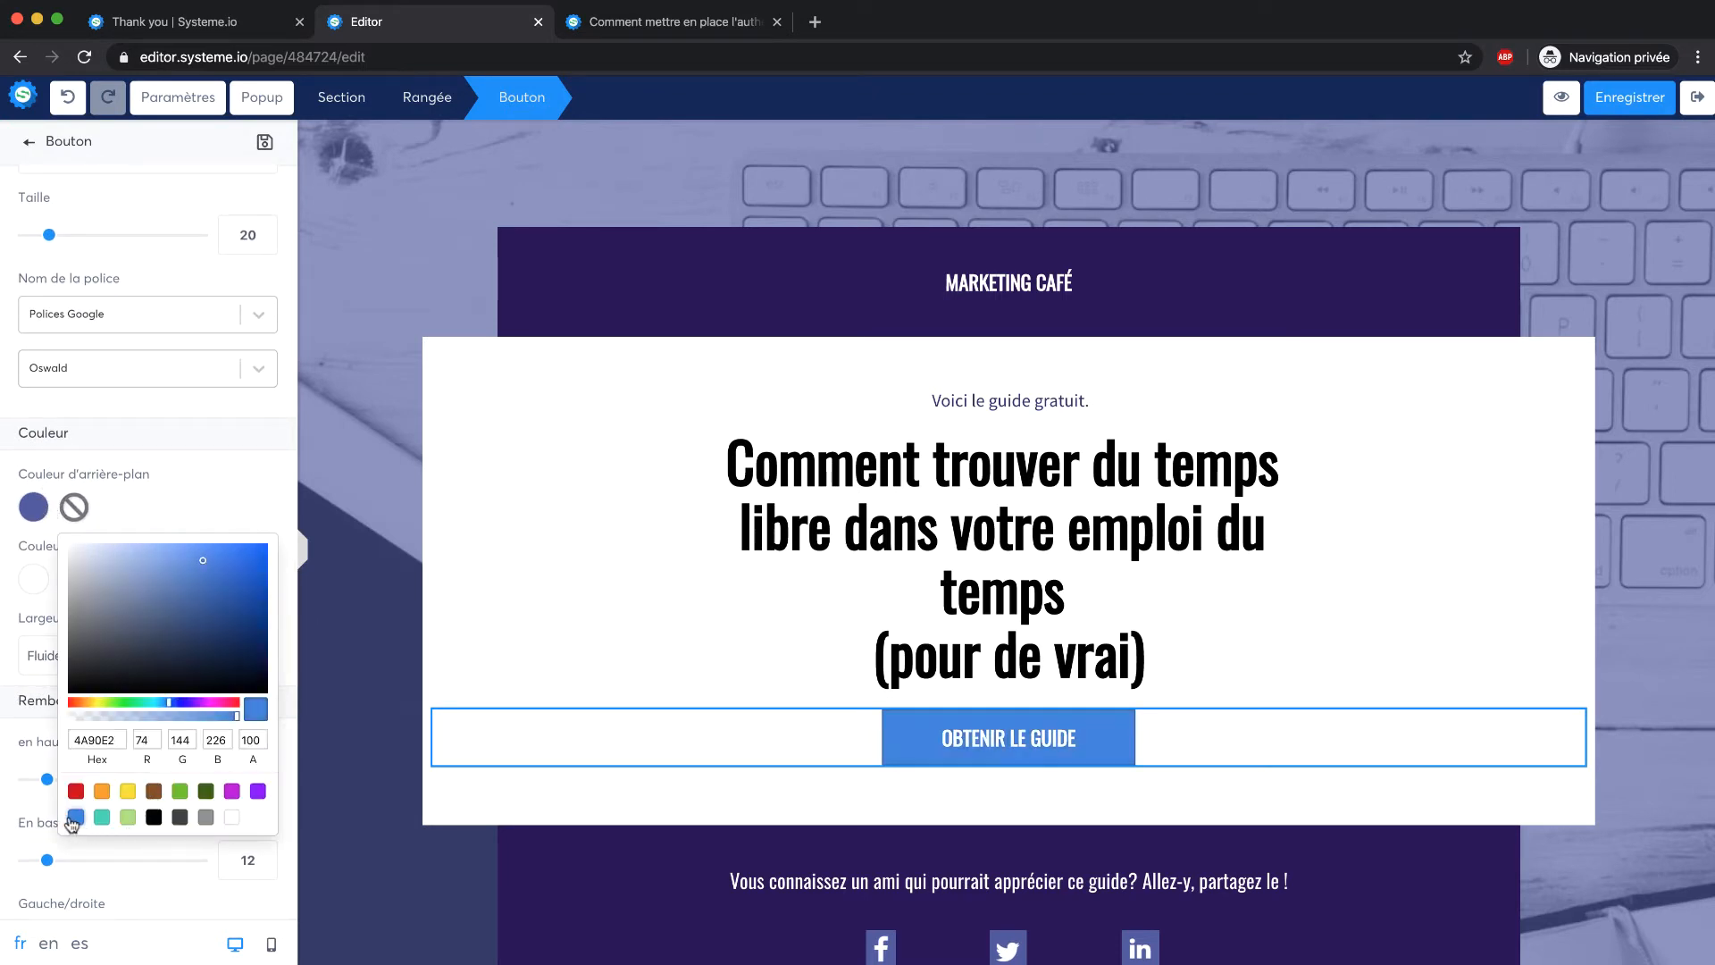
{"action": "left_click", "coordinate": [175, 499]}
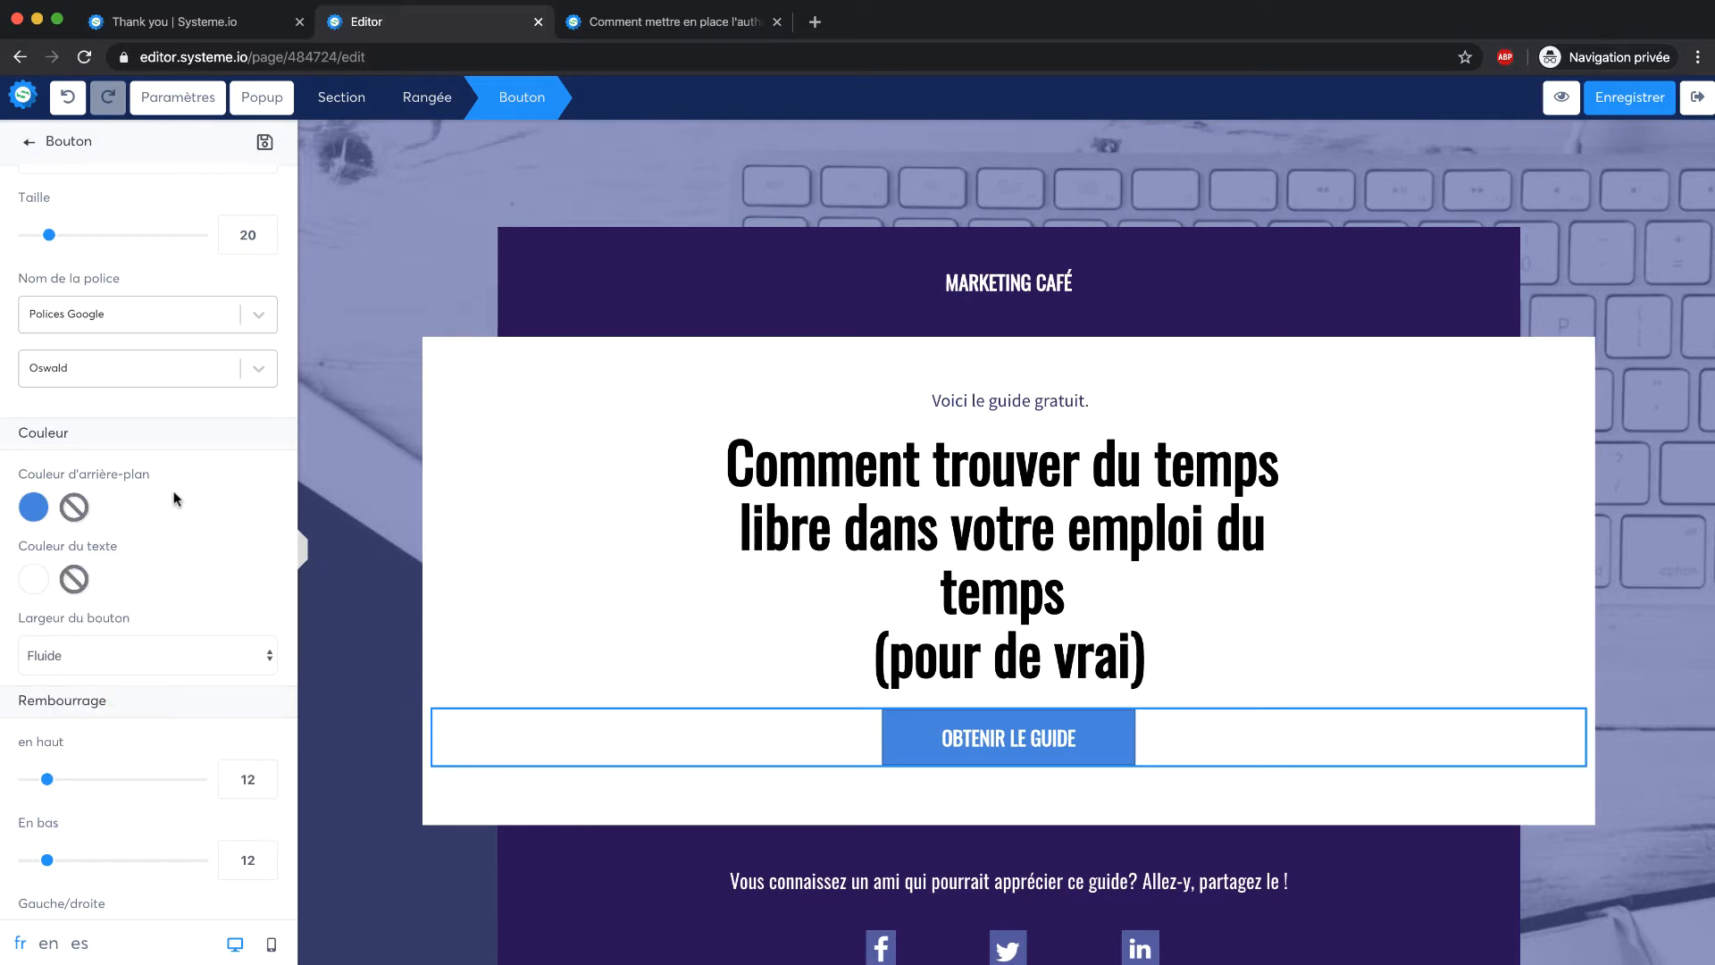
Keep the button's action set to Ouvrir un popup, Popup Nº1
{"action": "scroll", "coordinate": [207, 489], "scroll_direction": "up", "scroll_amount": 3}
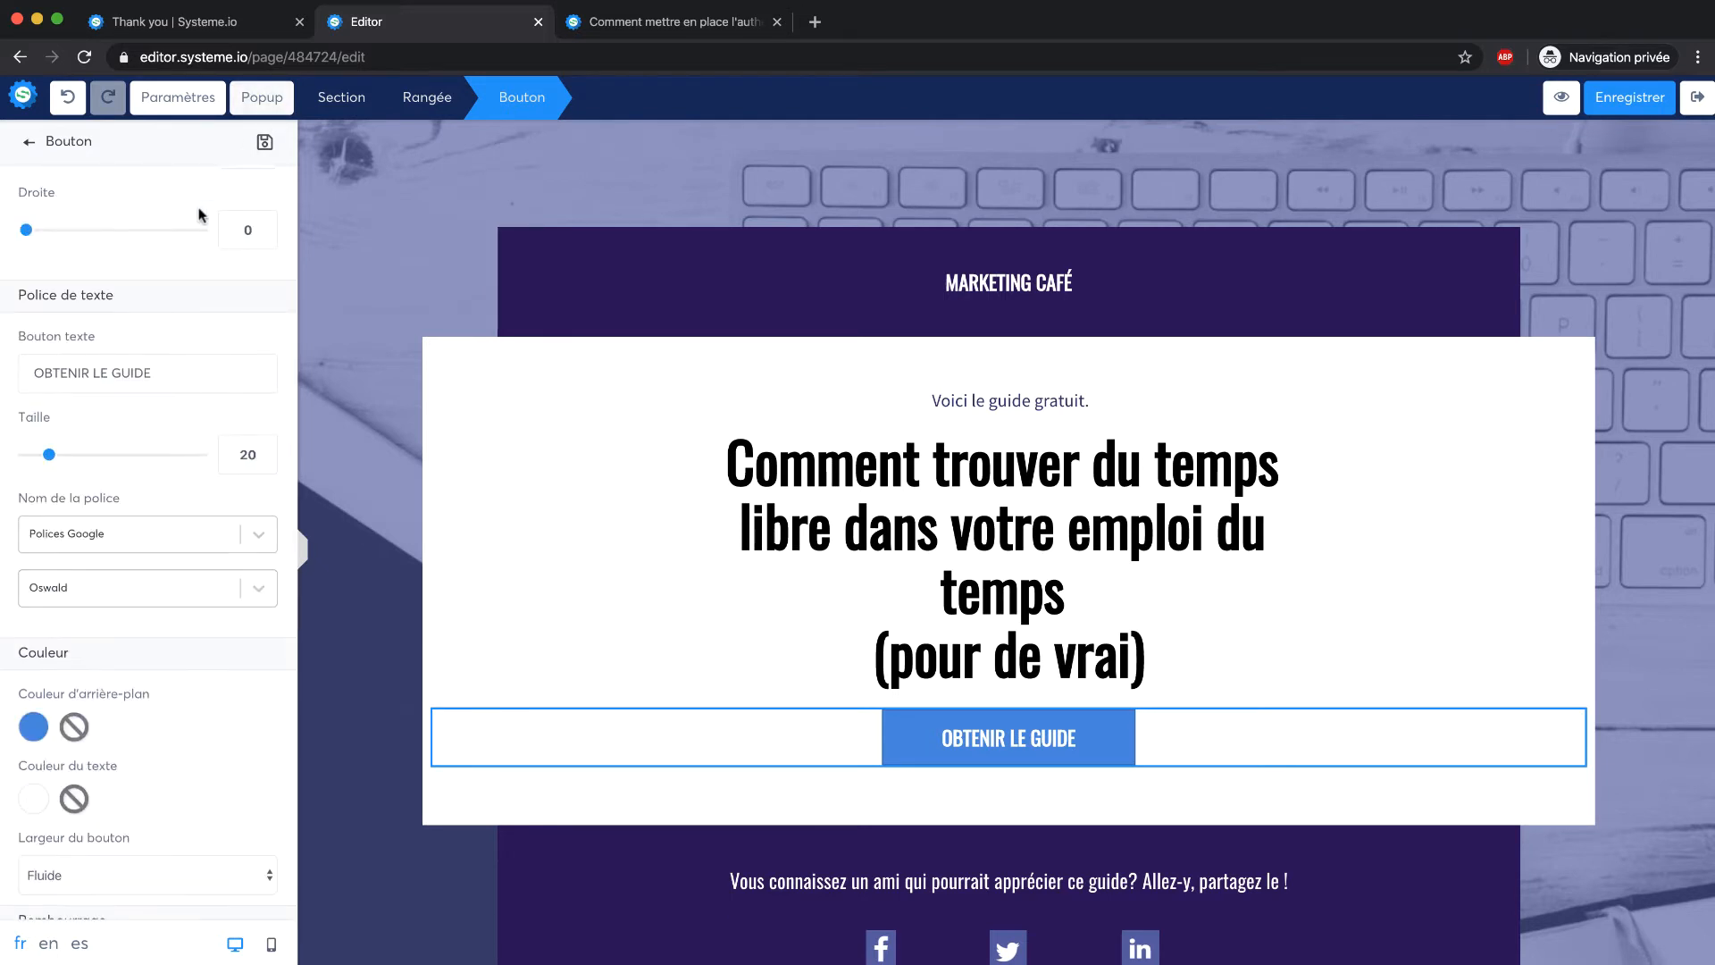
{"action": "scroll", "coordinate": [101, 169], "scroll_direction": "up", "scroll_amount": 6}
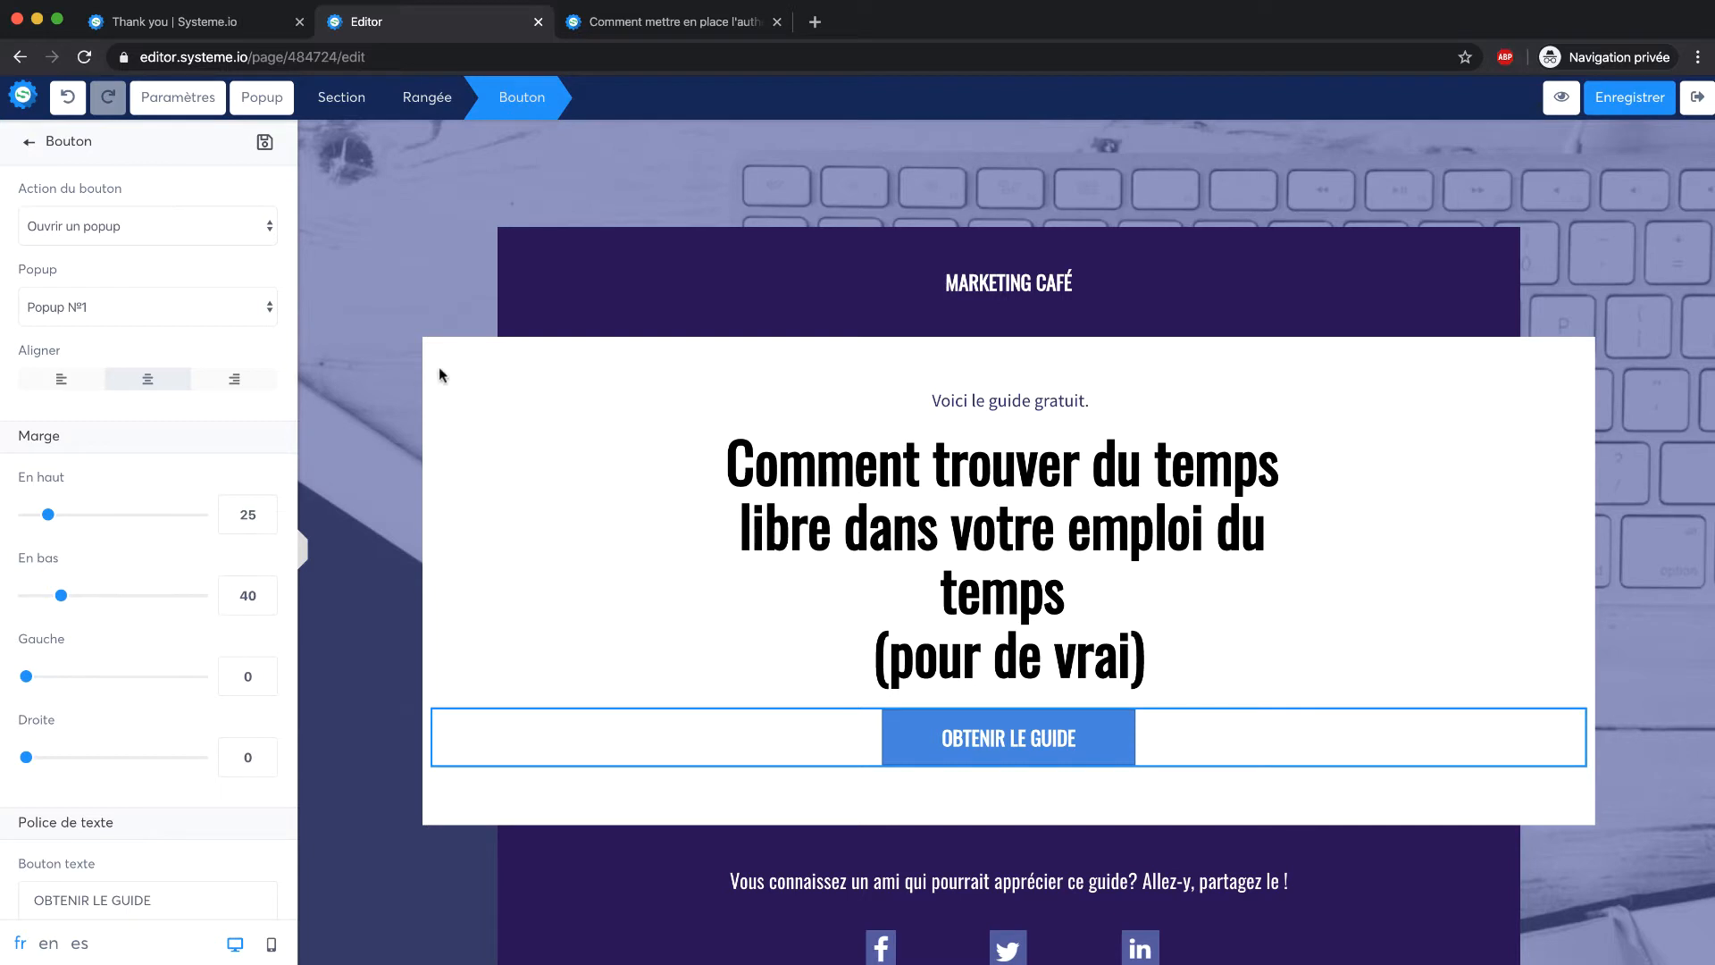
{"action": "left_click", "coordinate": [200, 227]}
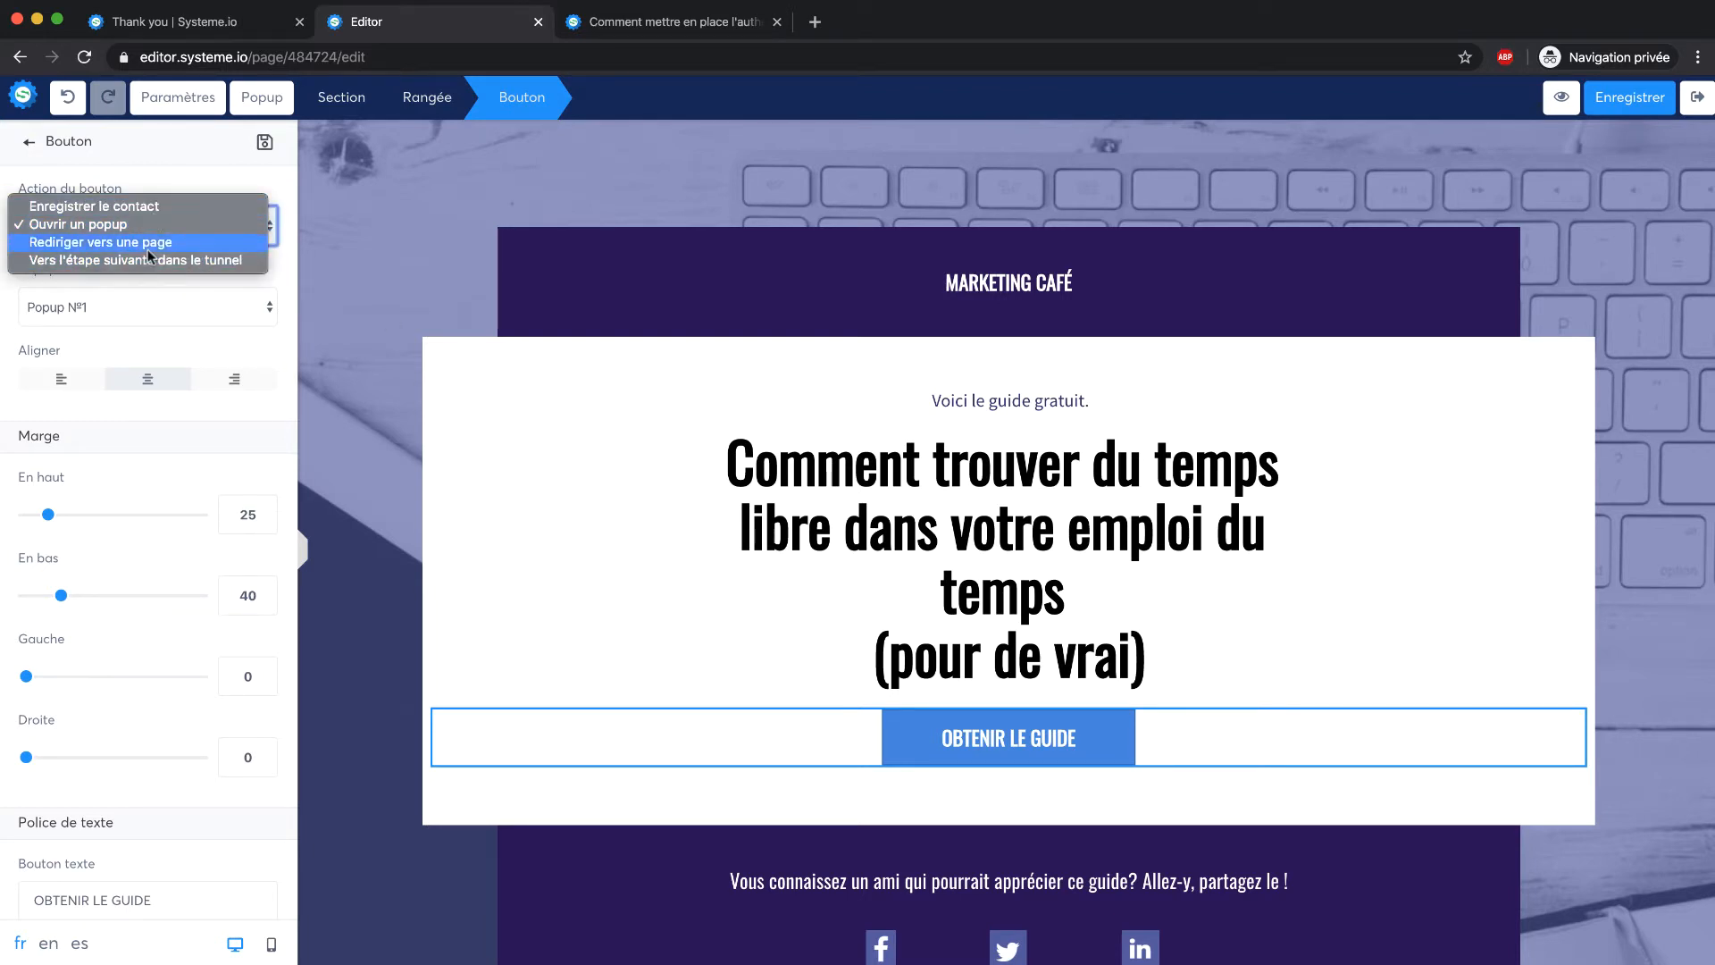
{"action": "left_click", "coordinate": [201, 173]}
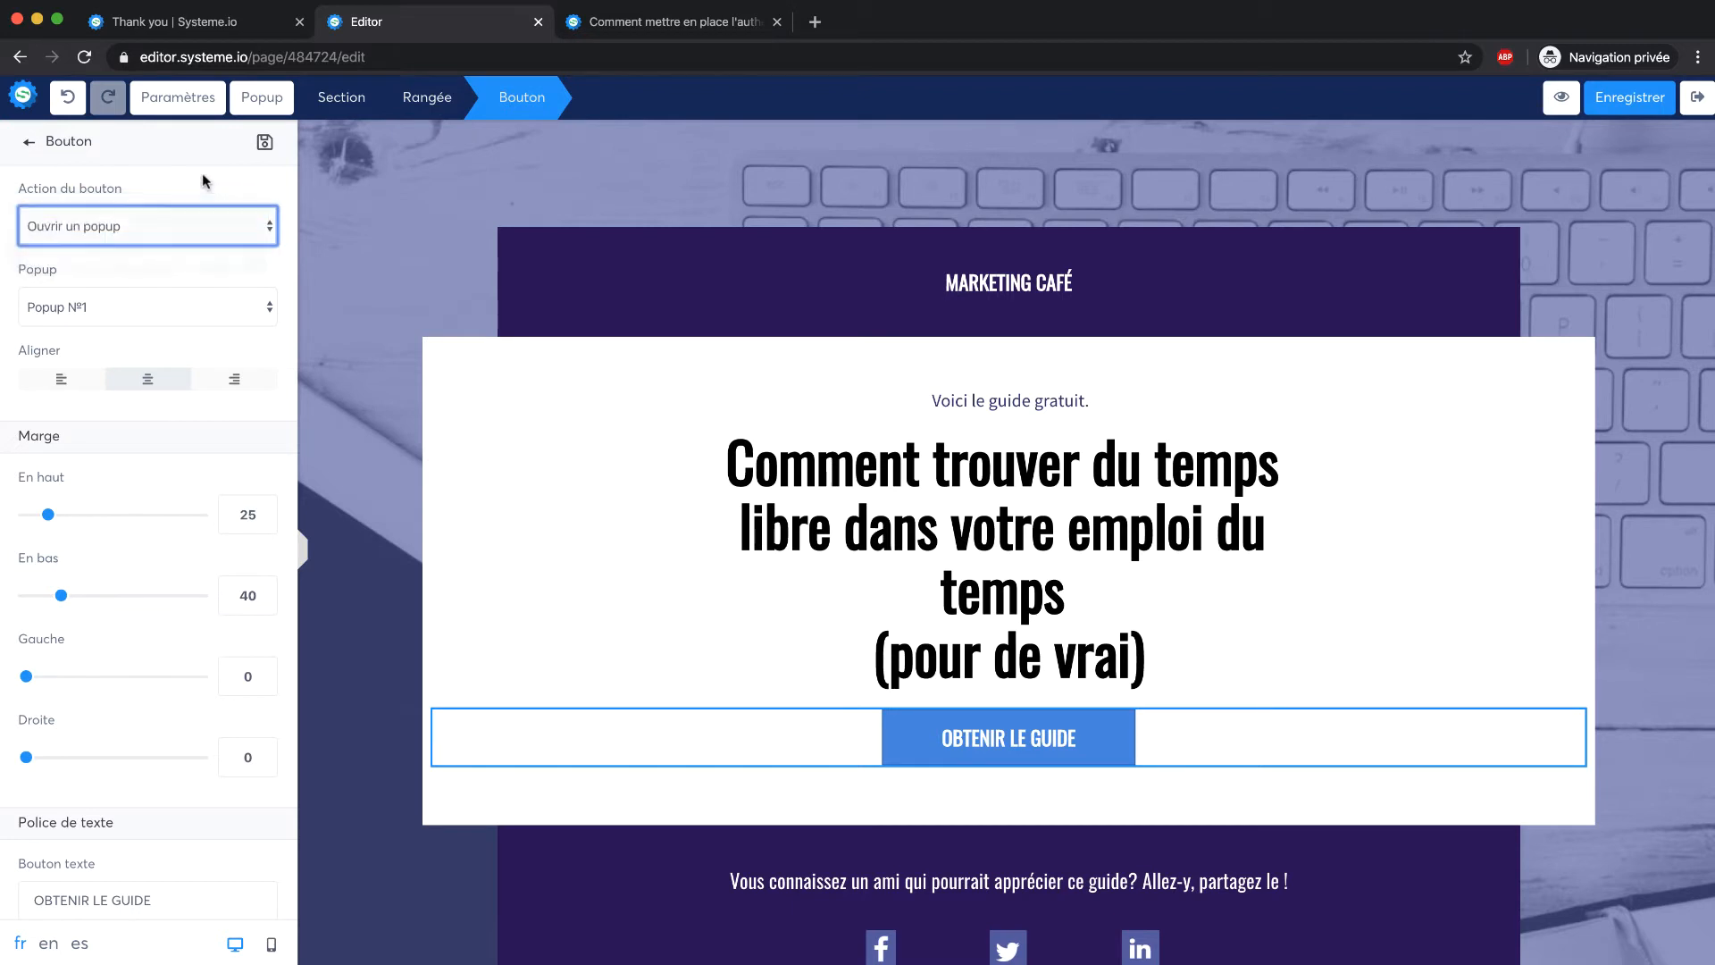
Open the 'OÙ DOIS-JE ENVOYER LE GUIDE ?' guide popup for editing
{"action": "left_click", "coordinate": [262, 96]}
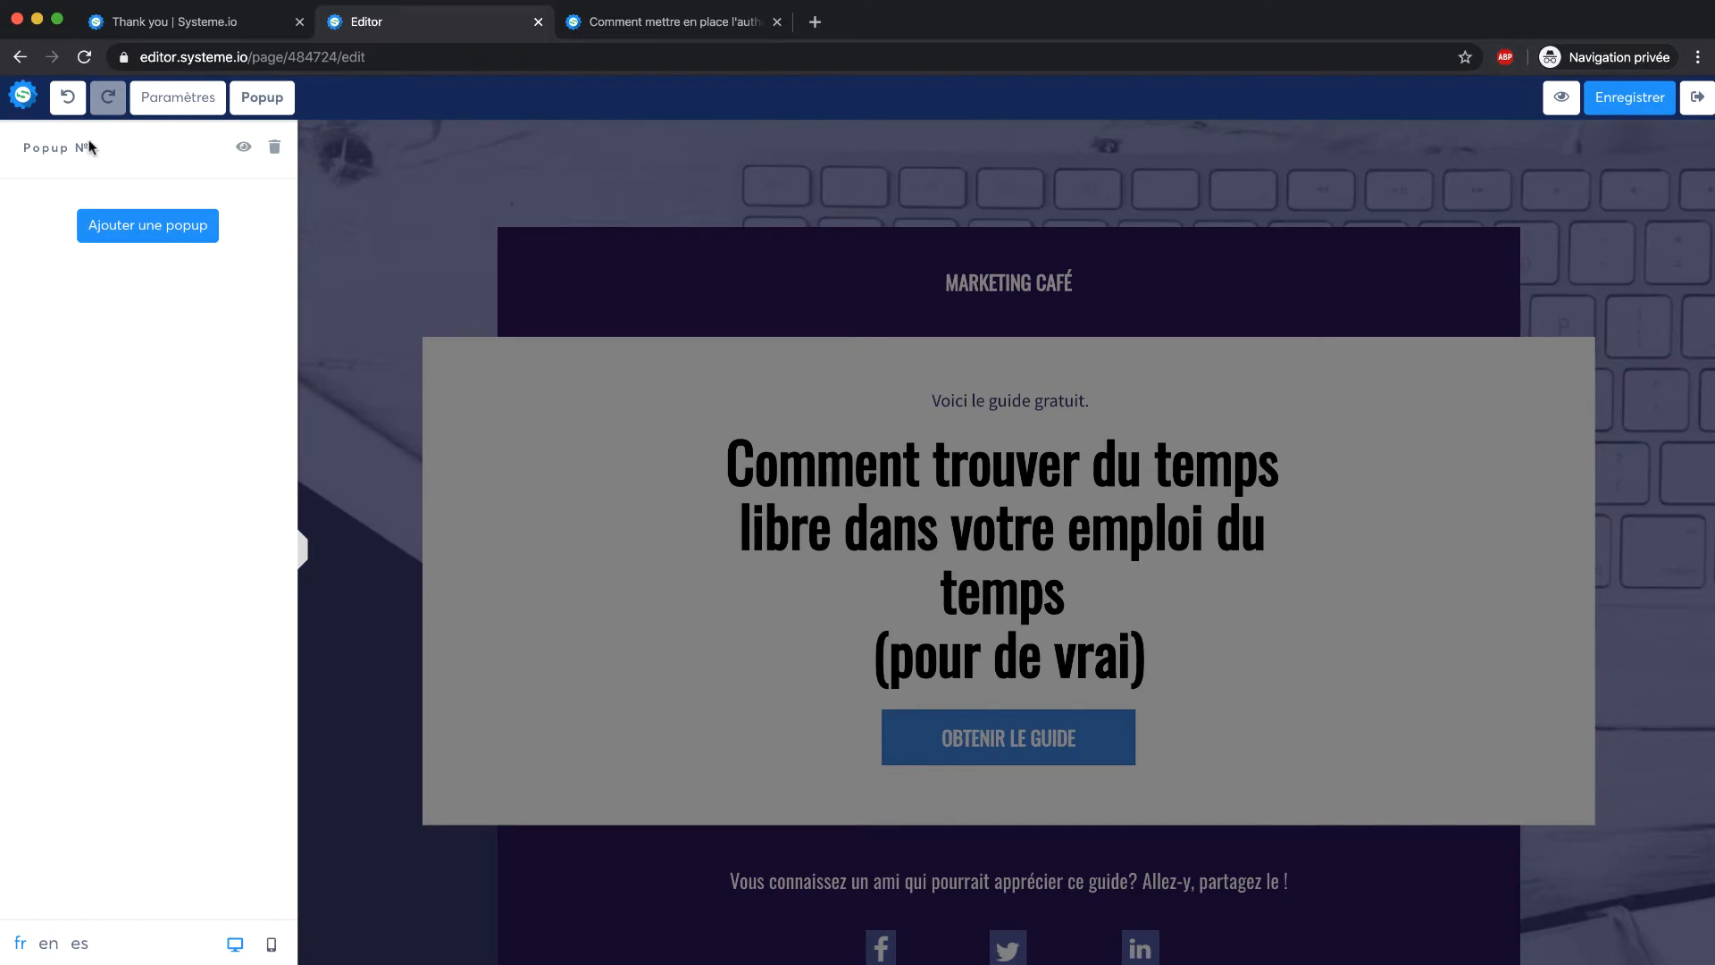
{"action": "left_click", "coordinate": [244, 148]}
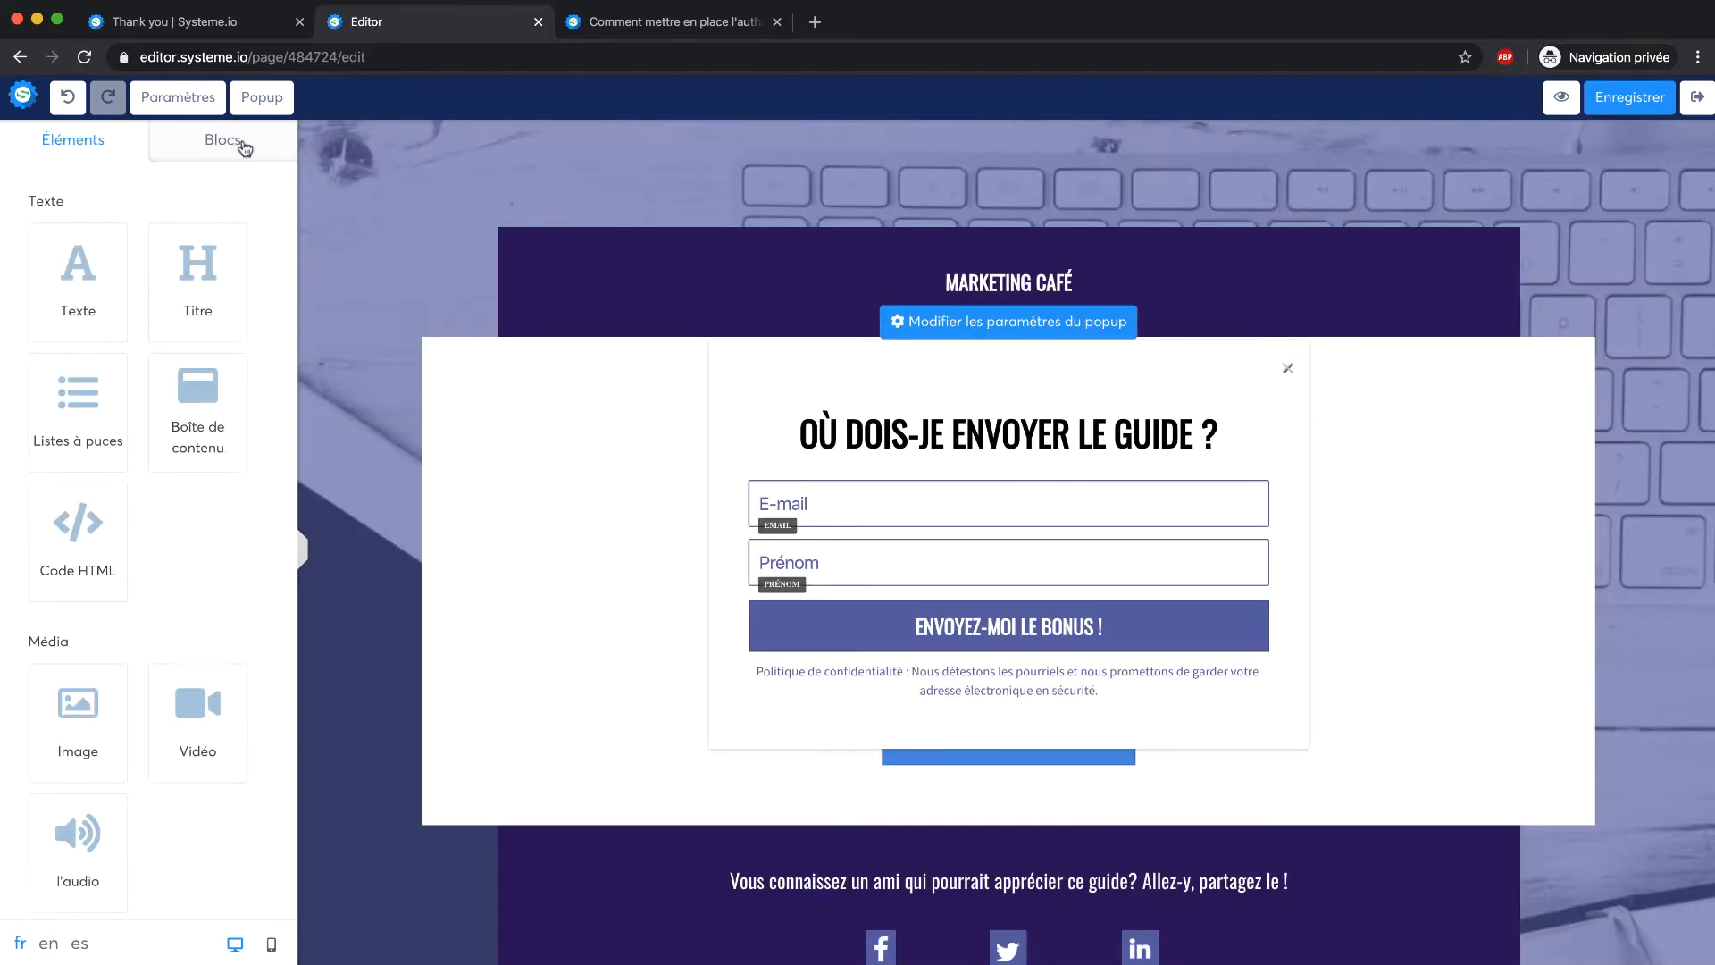
{"action": "left_click", "coordinate": [1027, 432]}
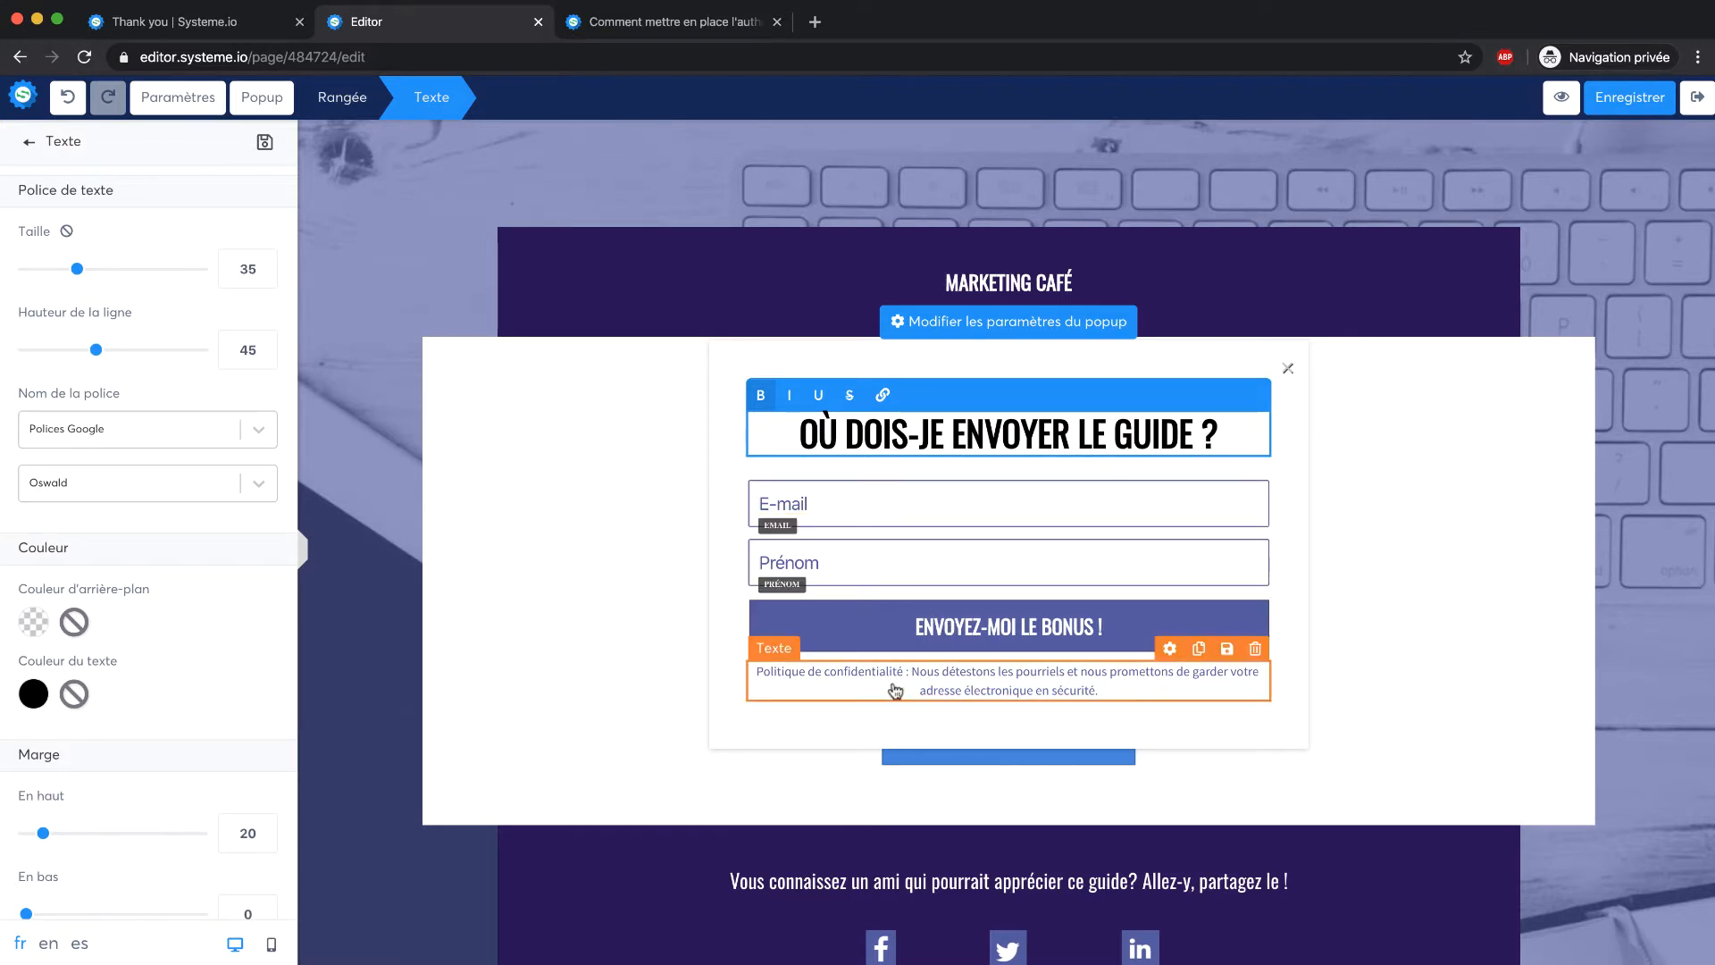
In the popup settings, keep automatic display off and show it when visitors try to leave
{"action": "left_click", "coordinate": [1019, 326]}
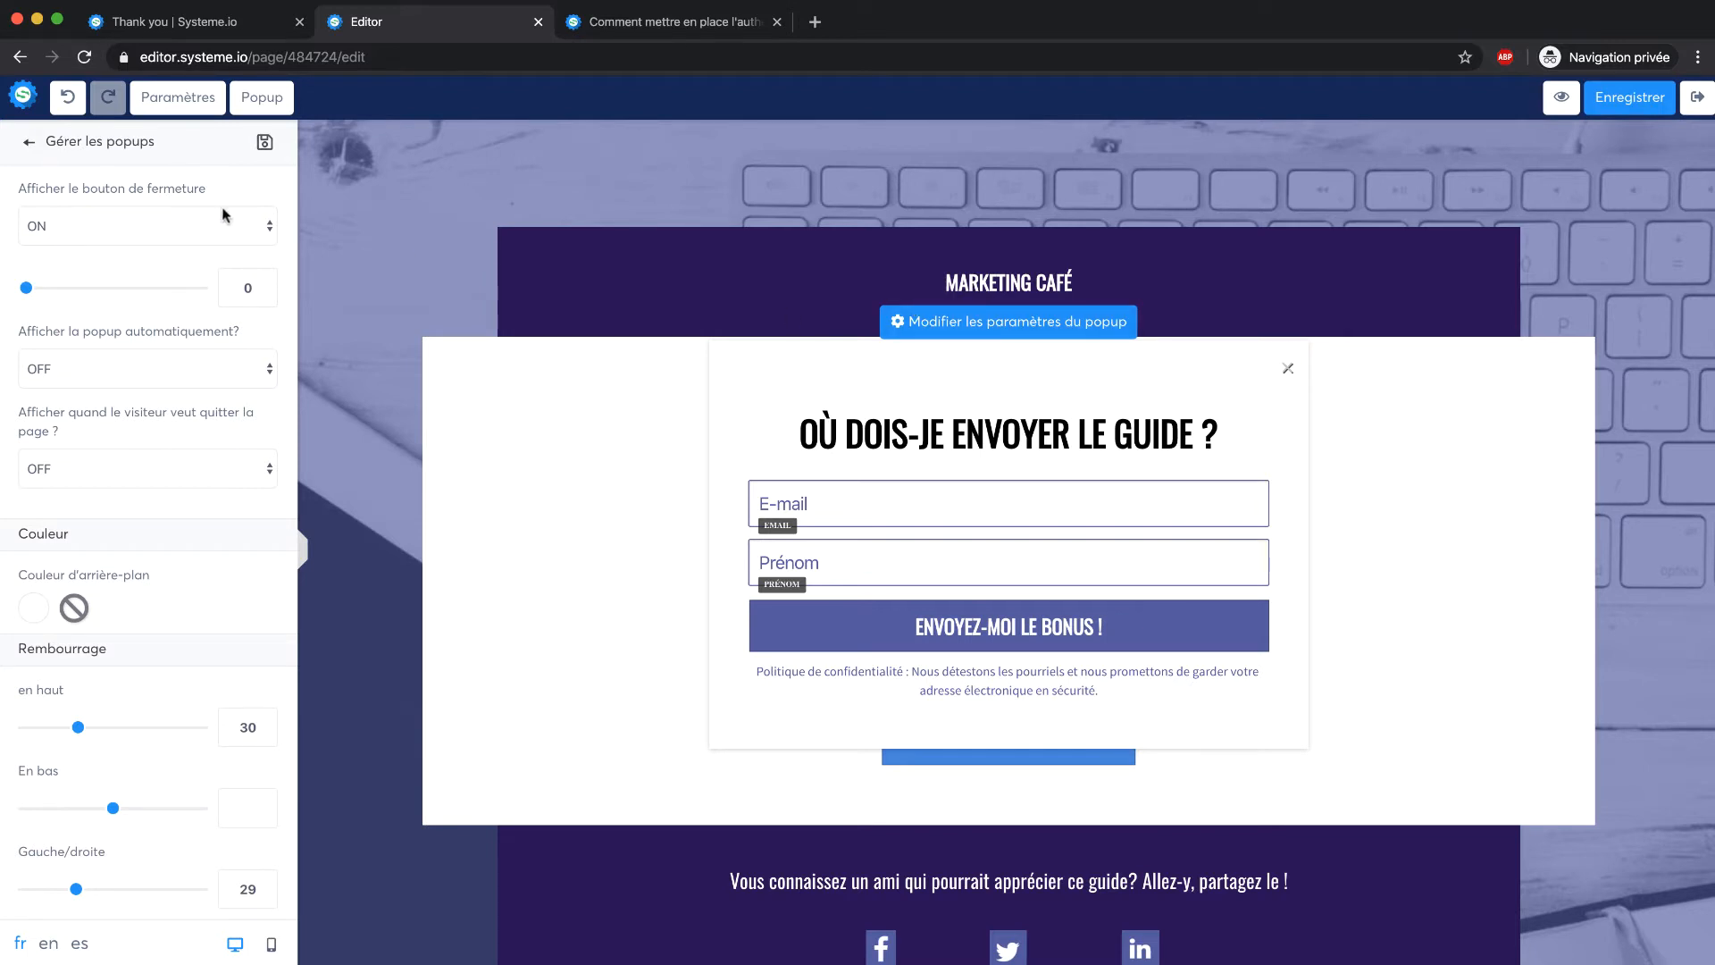
{"action": "left_click", "coordinate": [176, 365]}
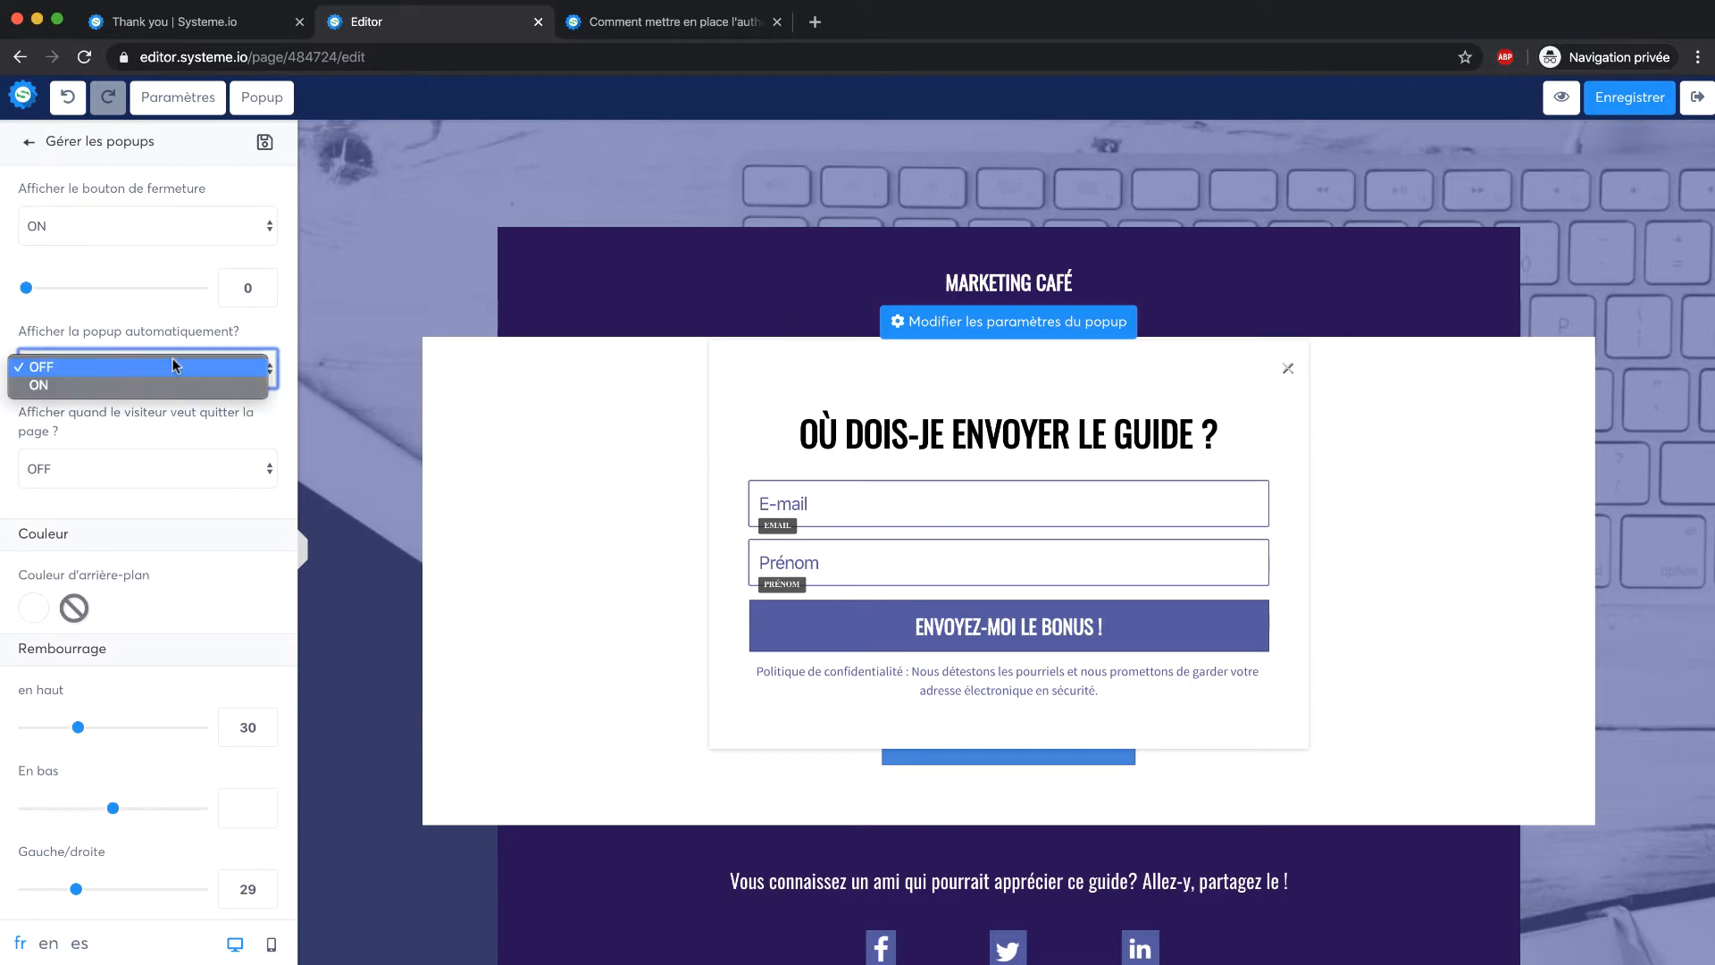
{"action": "left_click", "coordinate": [175, 366]}
{"action": "left_click", "coordinate": [126, 465]}
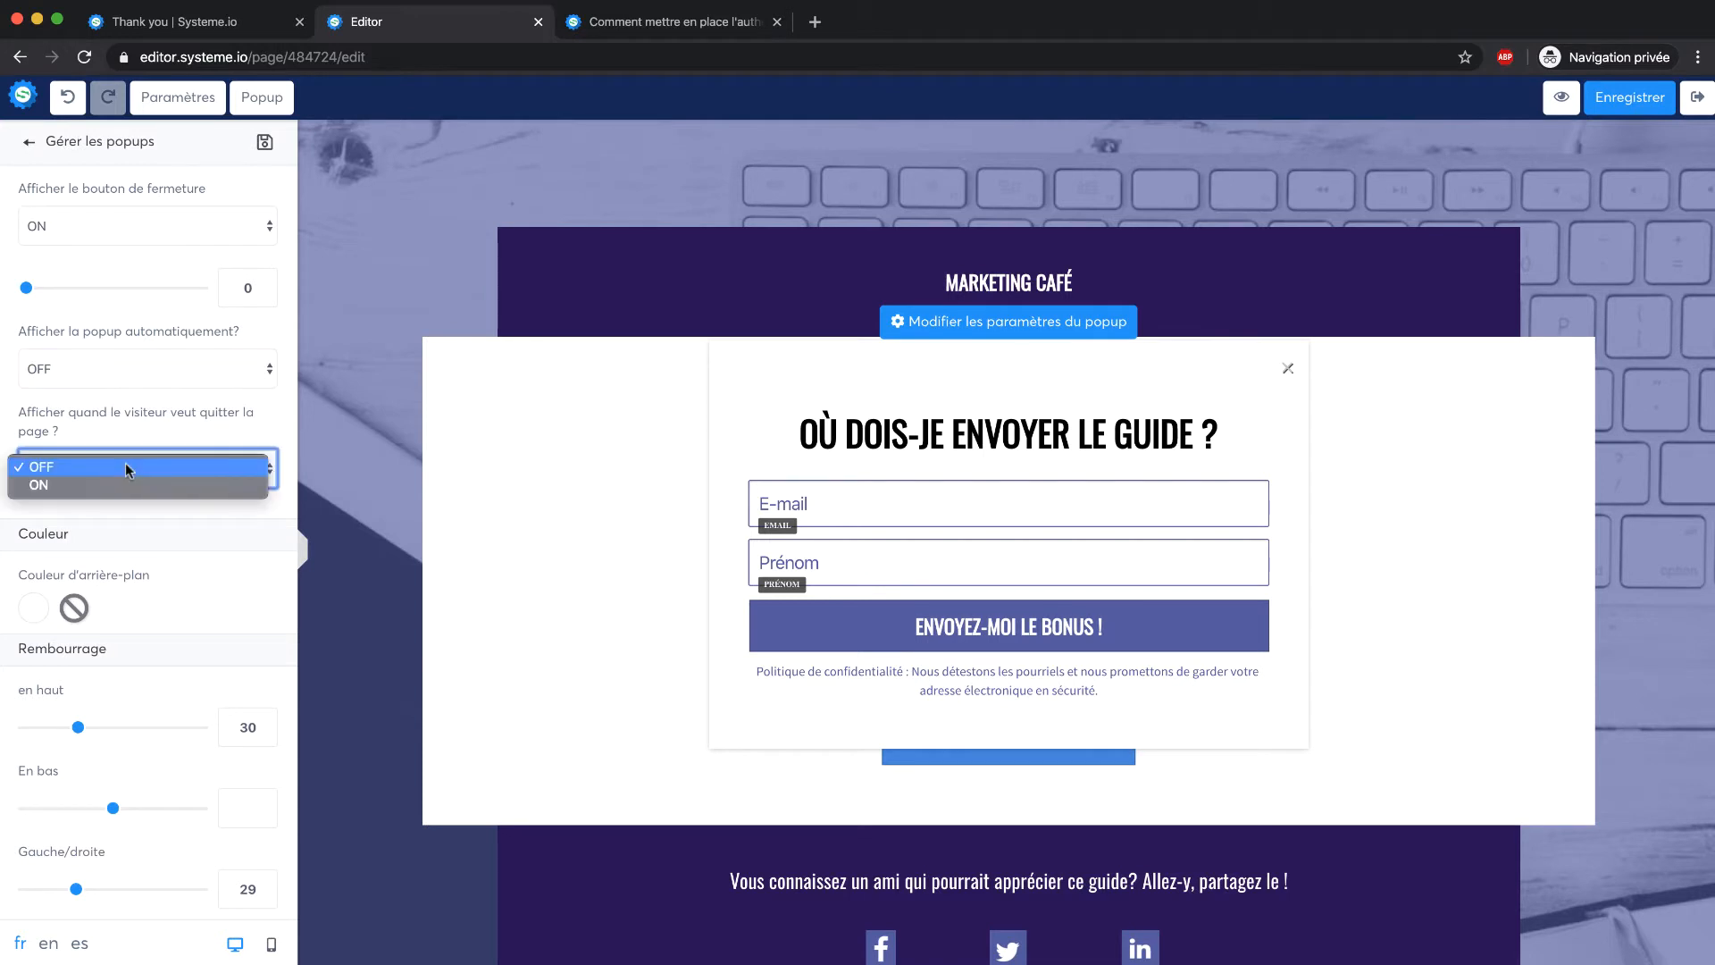
{"action": "left_click", "coordinate": [125, 481]}
{"action": "left_click", "coordinate": [175, 442]}
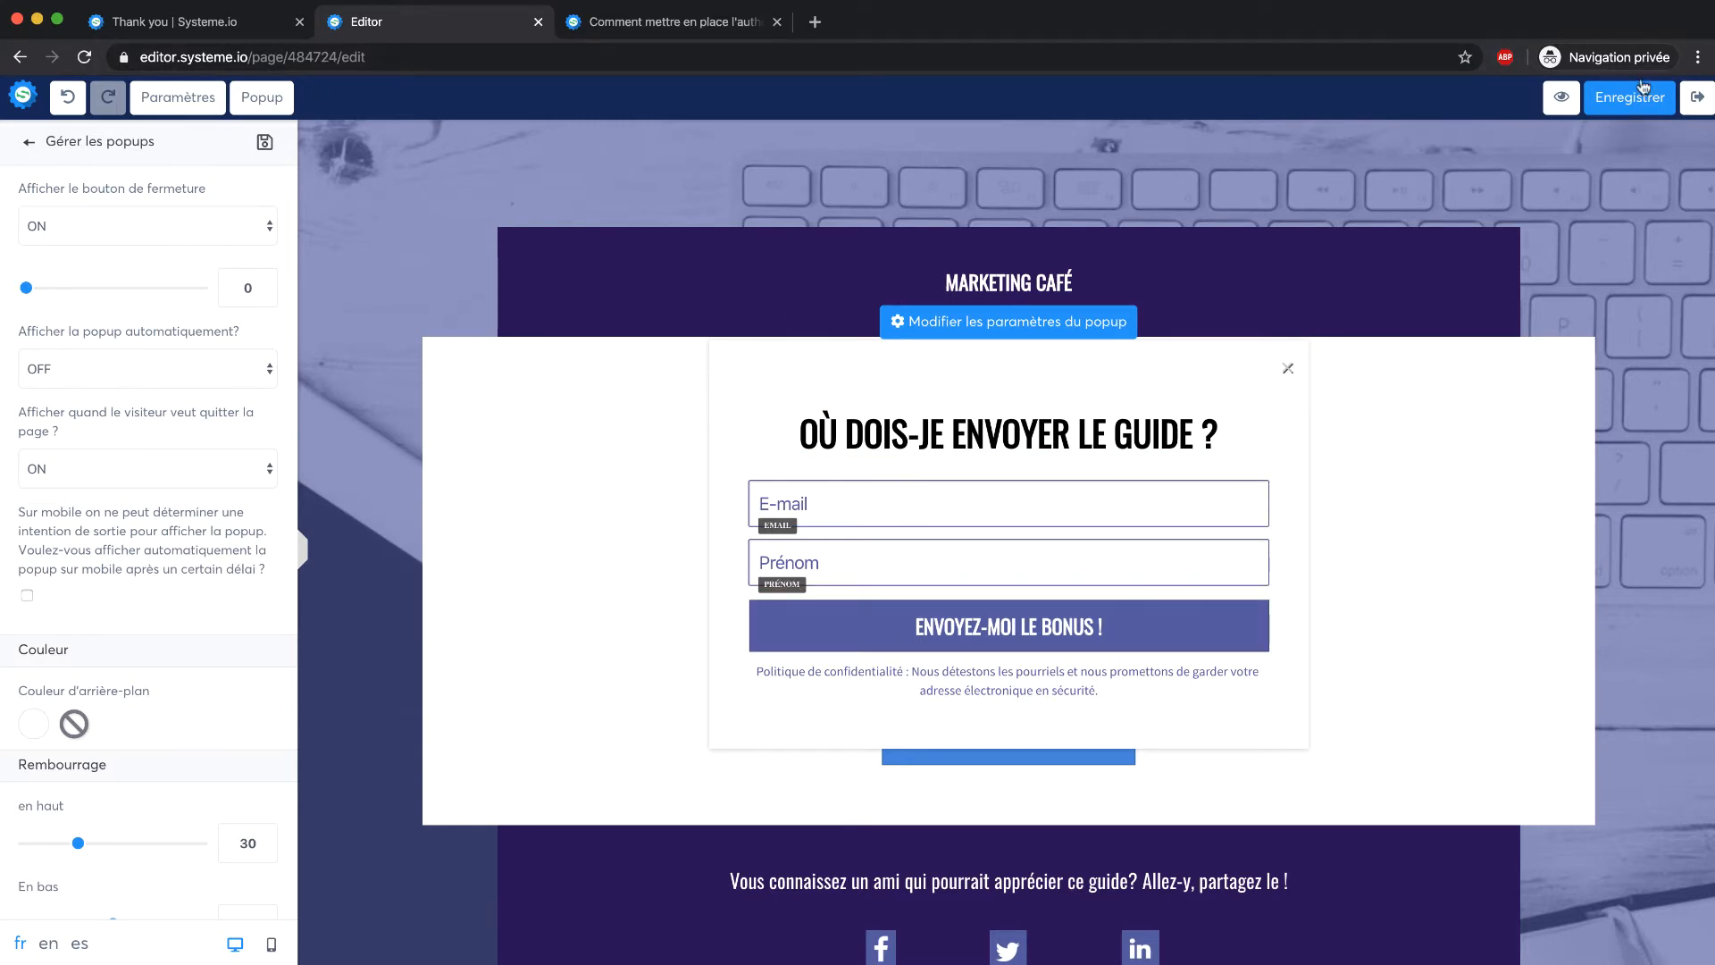
Preview the capture page and test the guide popup via OBTENIR LE GUIDE, then close it
{"action": "left_click", "coordinate": [1560, 98]}
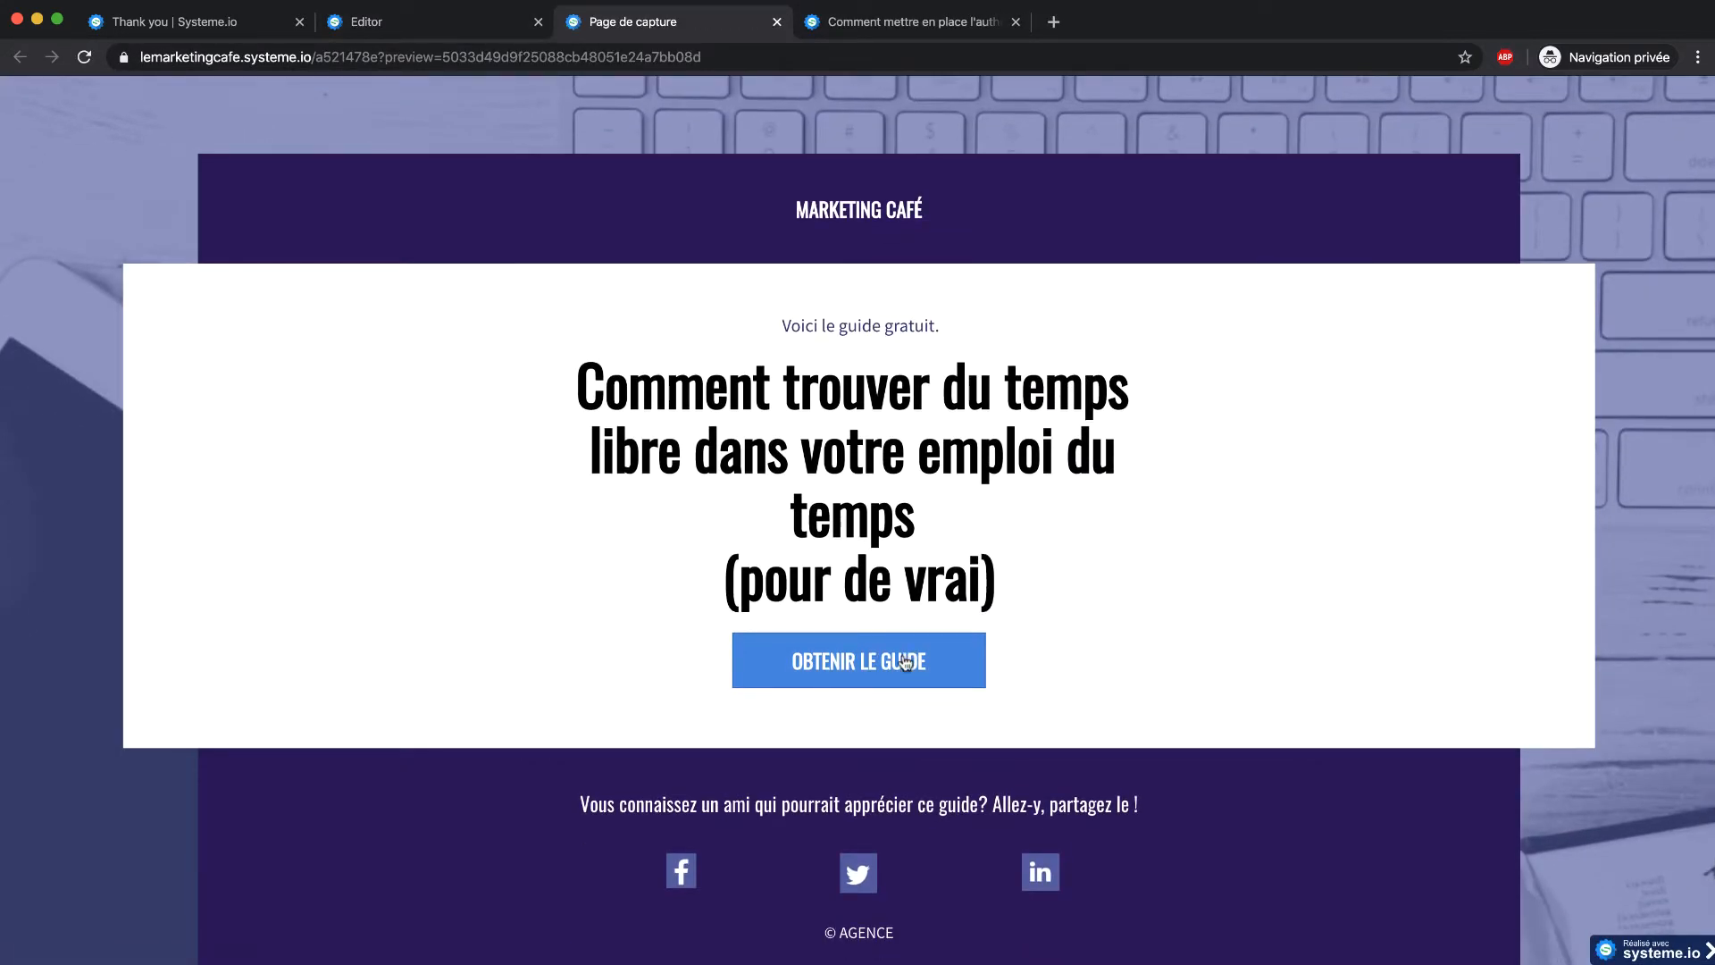
{"action": "left_click", "coordinate": [906, 662]}
{"action": "left_click", "coordinate": [772, 533]}
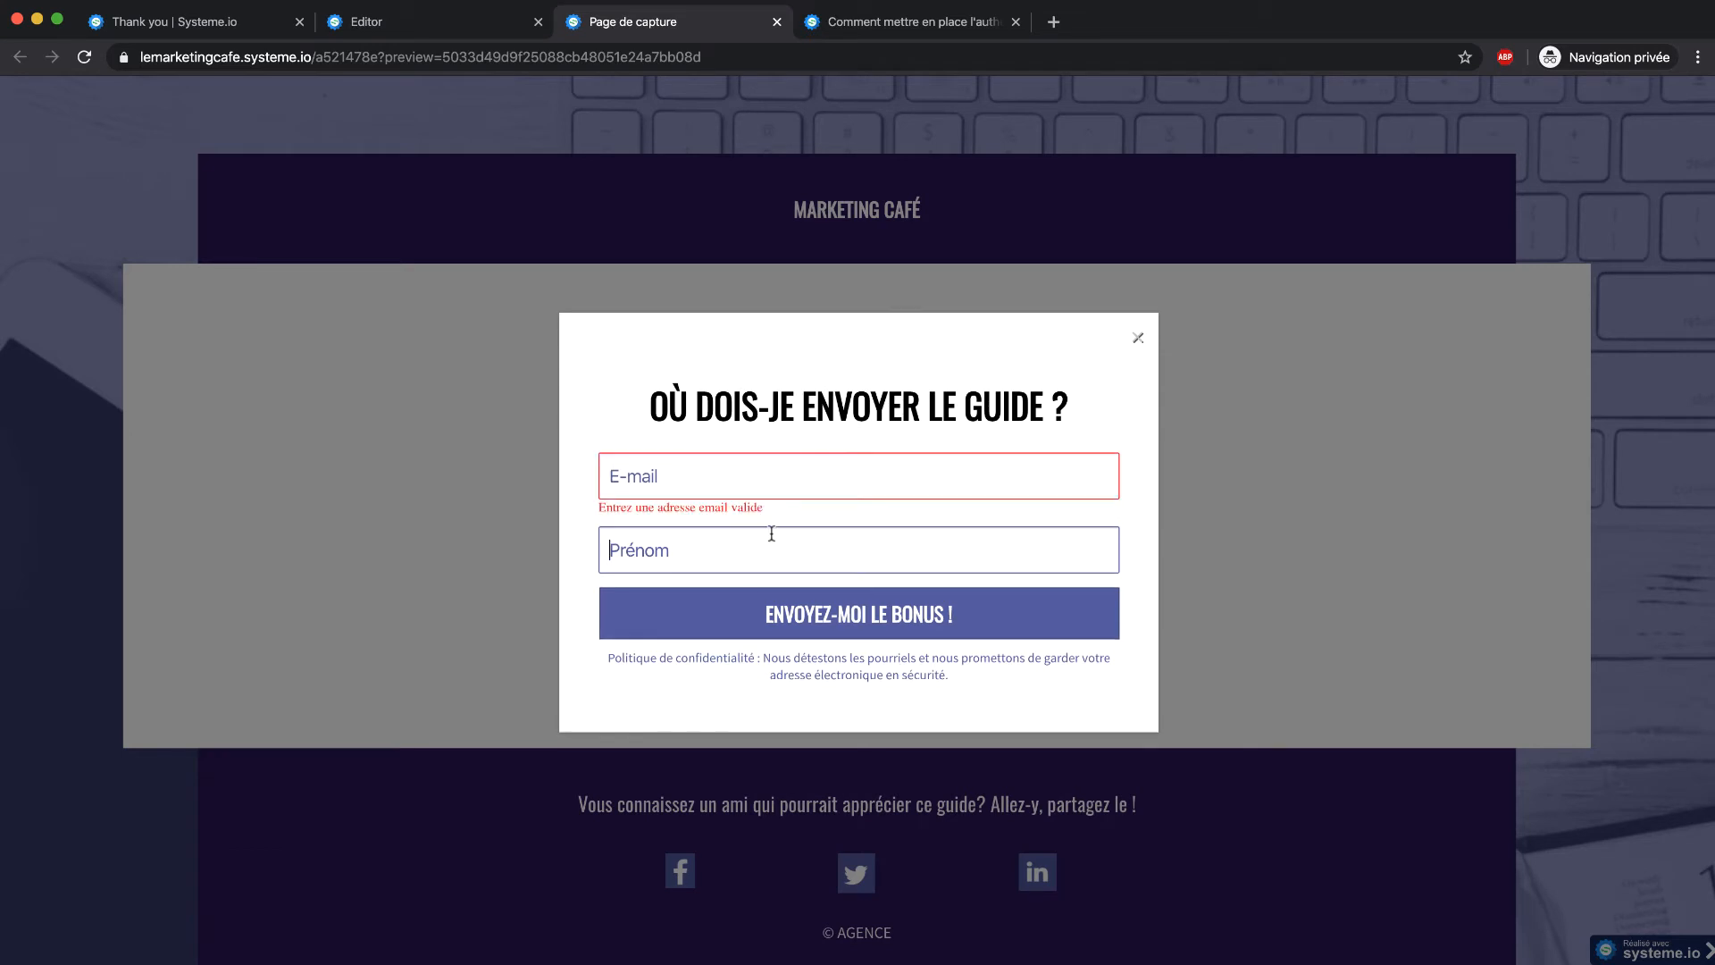
{"action": "left_click", "coordinate": [1137, 338]}
Trigger and close the exit-intent popup, close the preview, and close the popup in the editor
{"action": "mouse_move", "coordinate": [756, 29]}
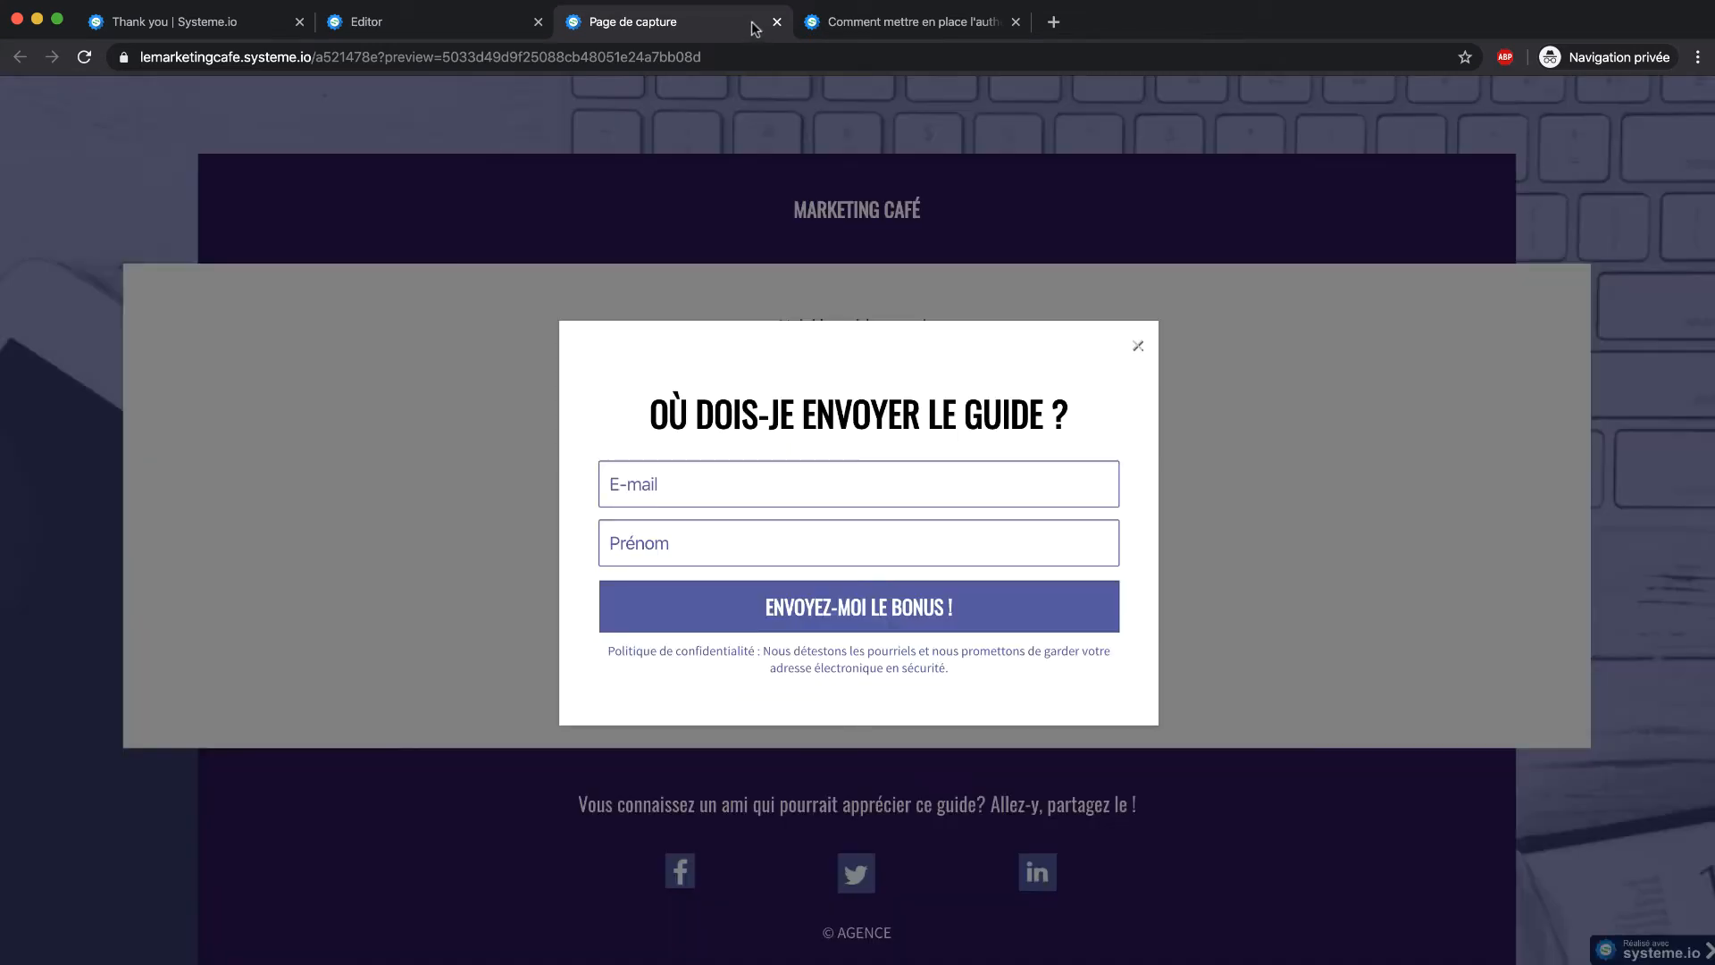
{"action": "left_click", "coordinate": [1134, 347]}
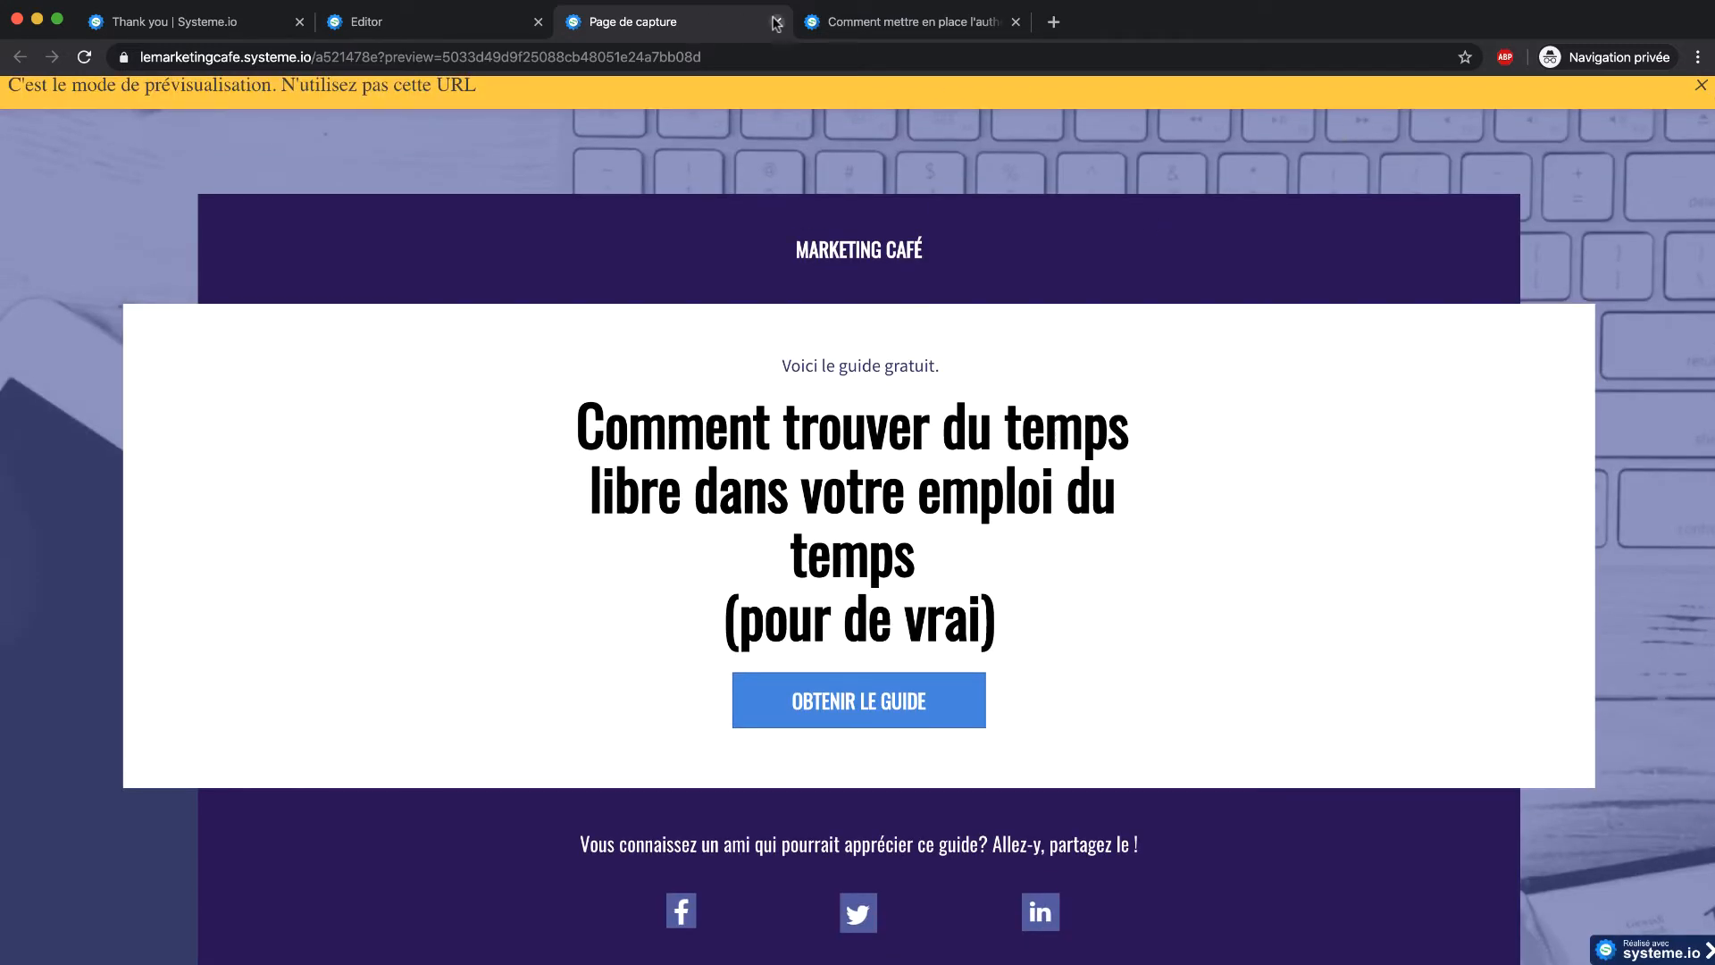
{"action": "left_click", "coordinate": [777, 22]}
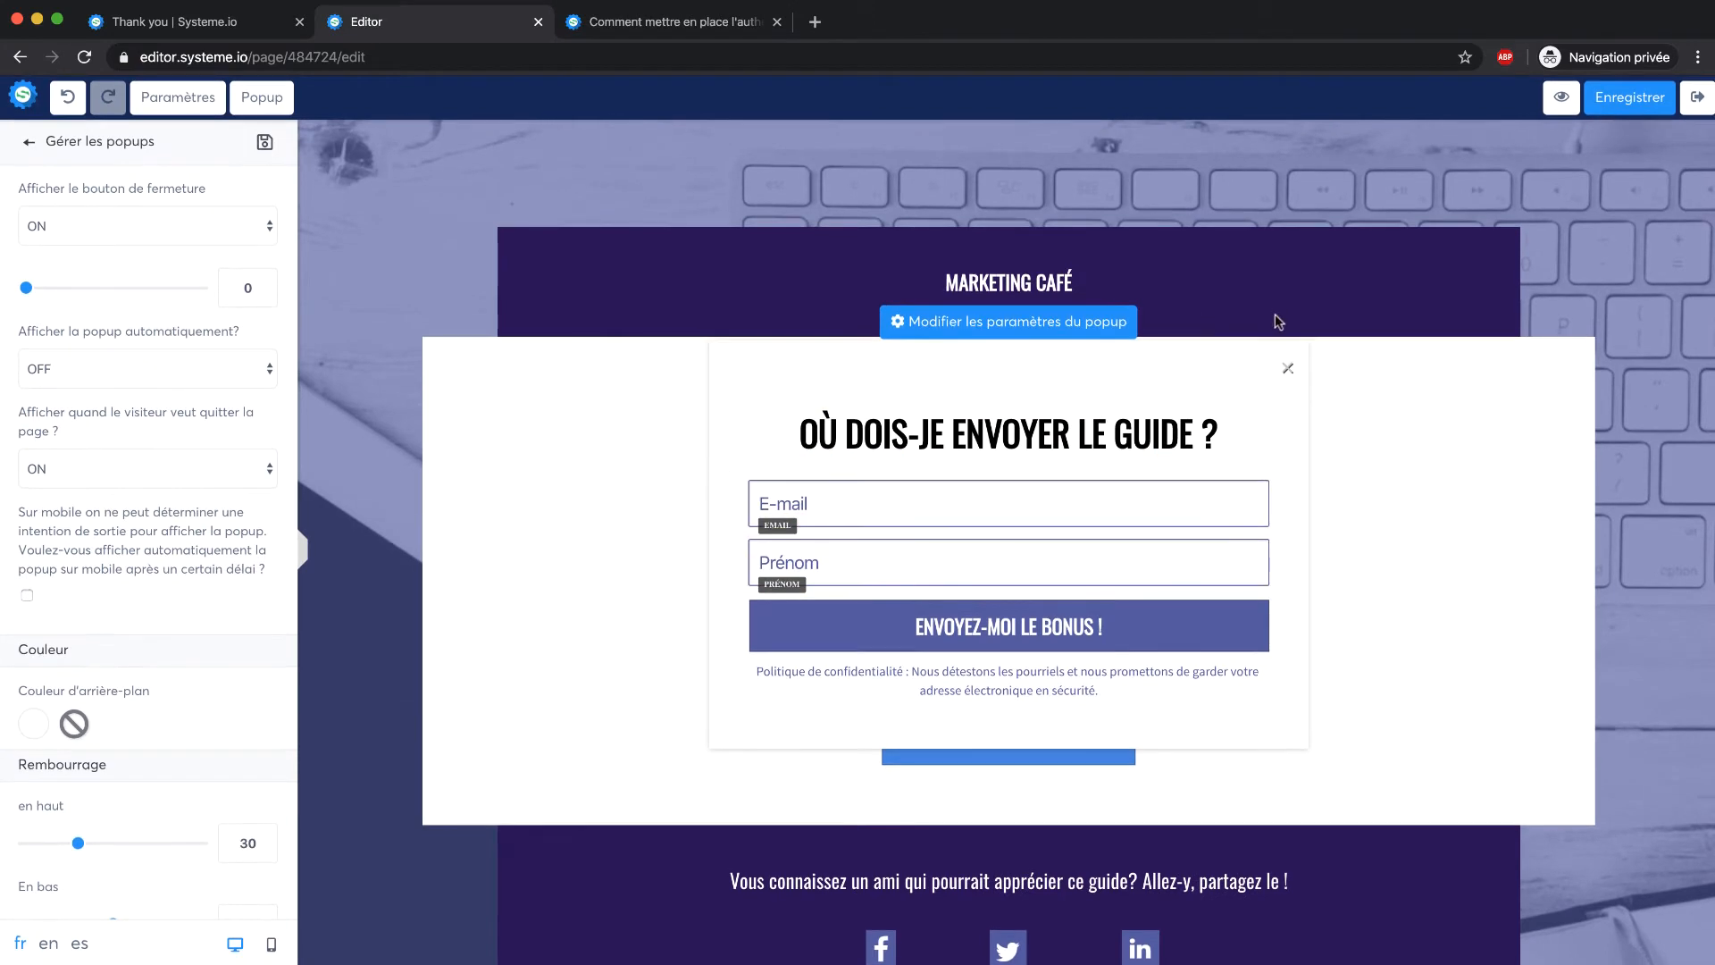
{"action": "left_click", "coordinate": [727, 249]}
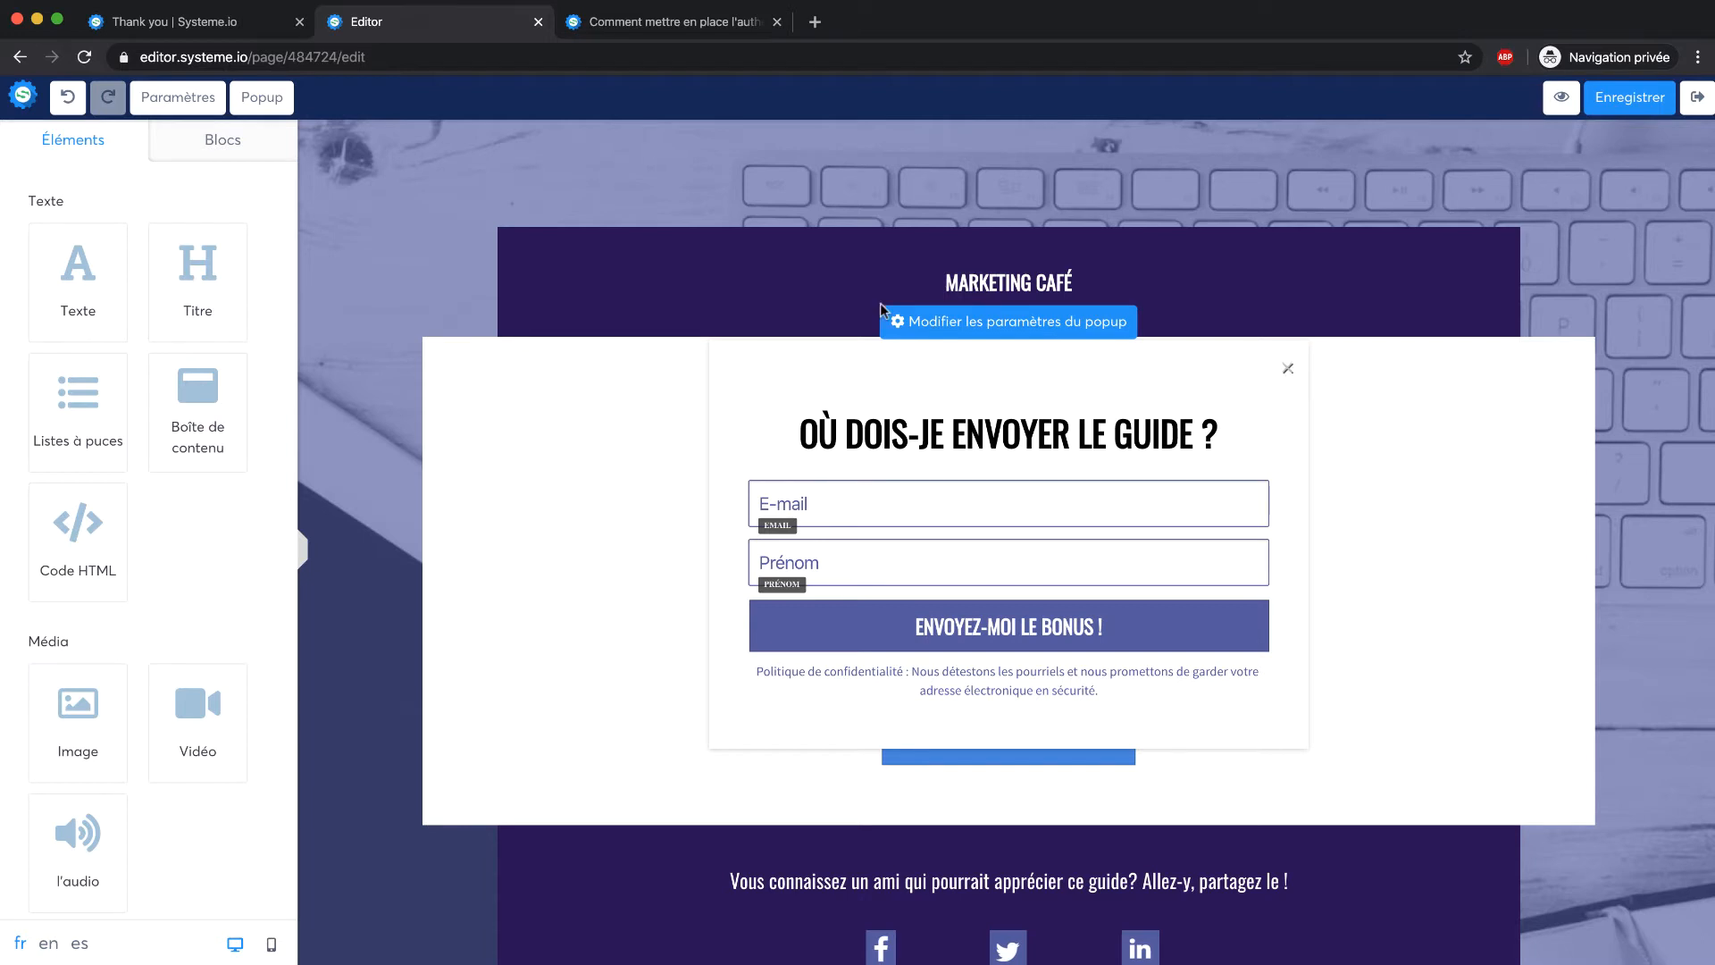
{"action": "left_click", "coordinate": [1345, 236]}
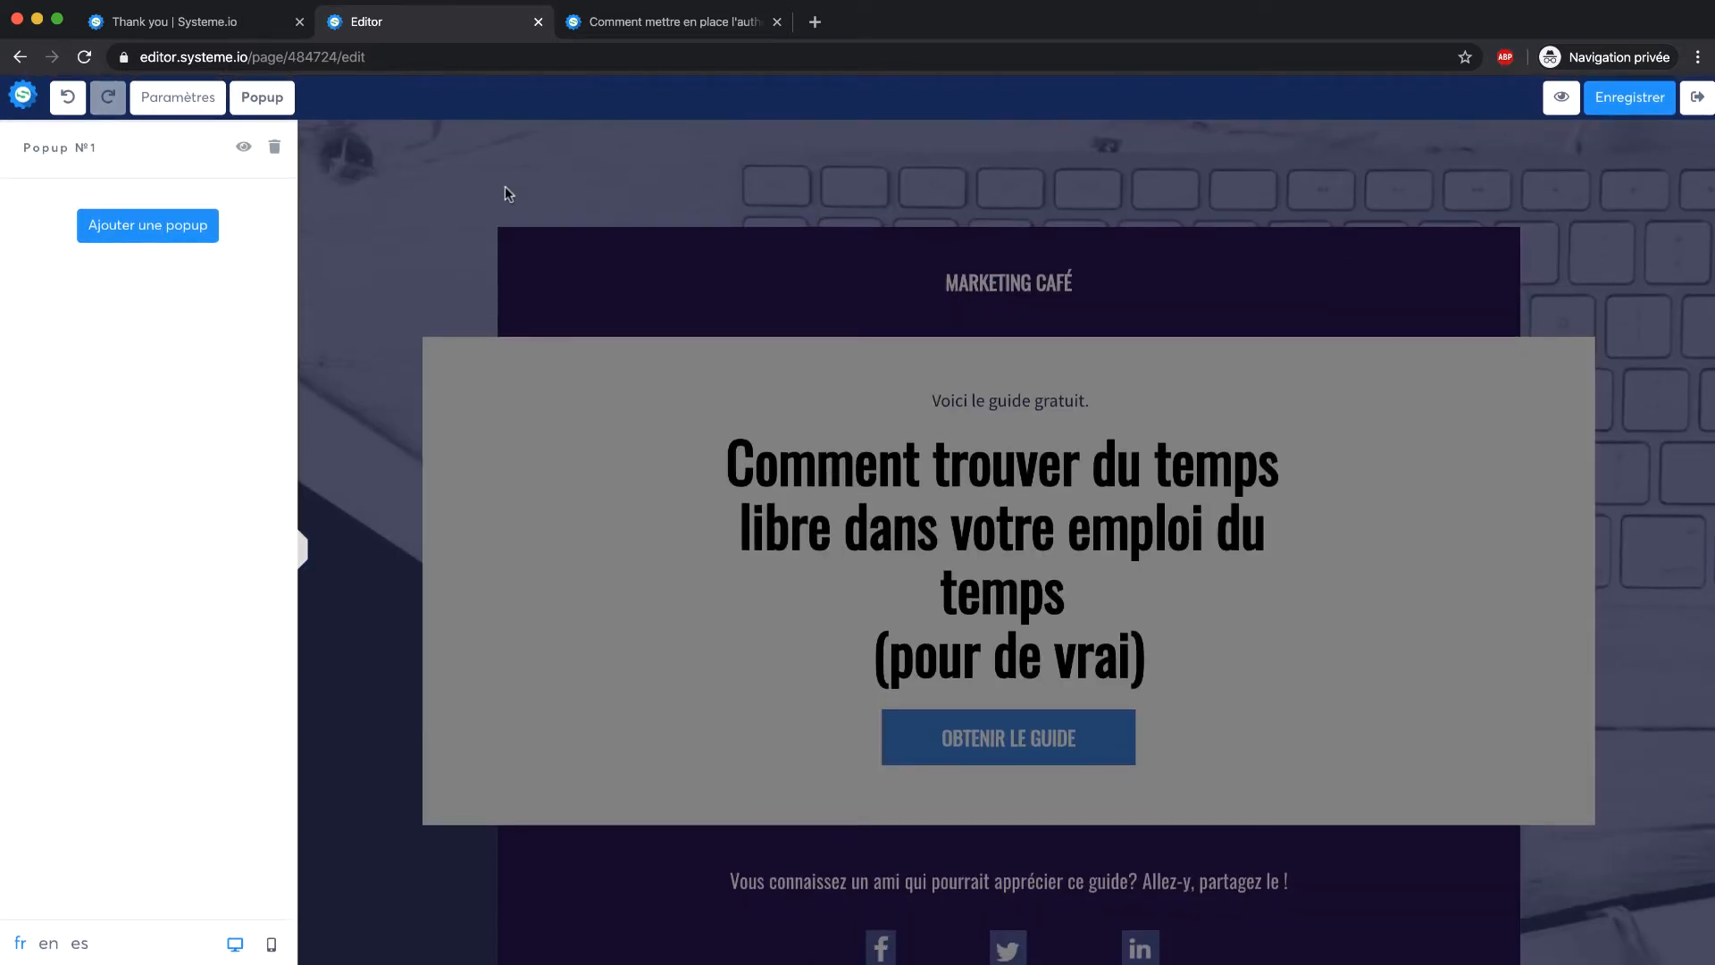
Set the OBTENIR LE GUIDE button's action to 'Enregistrer le contact'
{"action": "left_click", "coordinate": [844, 221]}
{"action": "scroll", "coordinate": [890, 213], "scroll_direction": "down", "scroll_amount": 2}
{"action": "scroll", "coordinate": [891, 212], "scroll_direction": "up", "scroll_amount": 3}
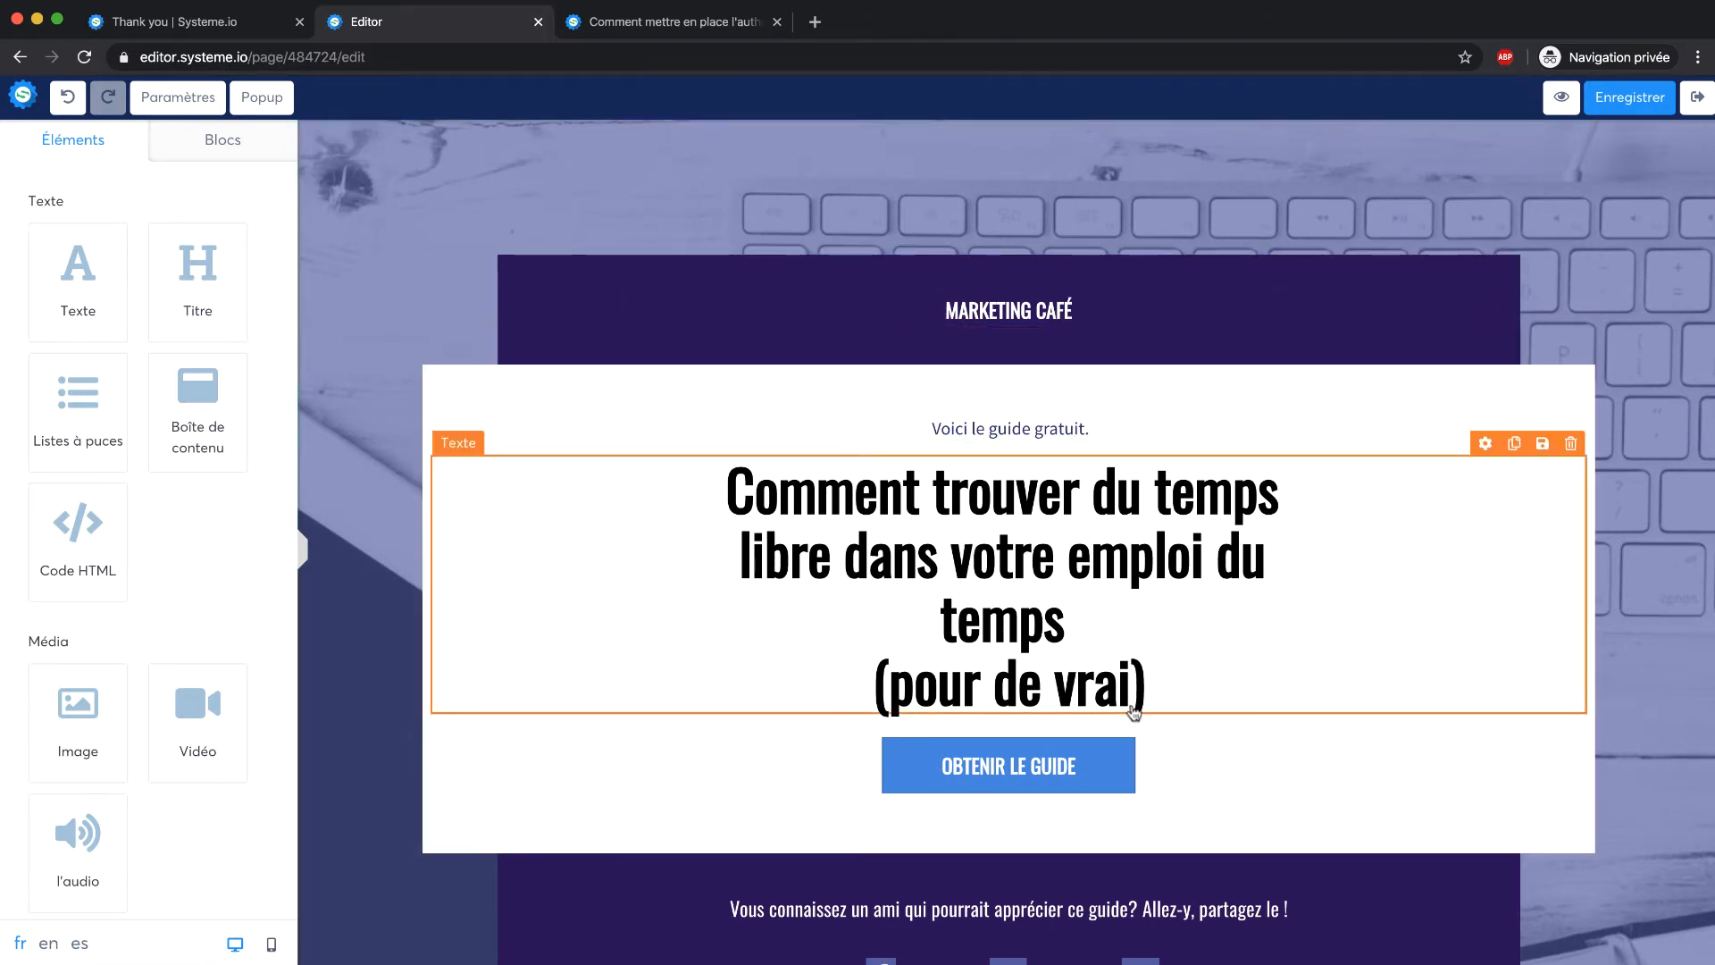
{"action": "left_click", "coordinate": [1153, 768]}
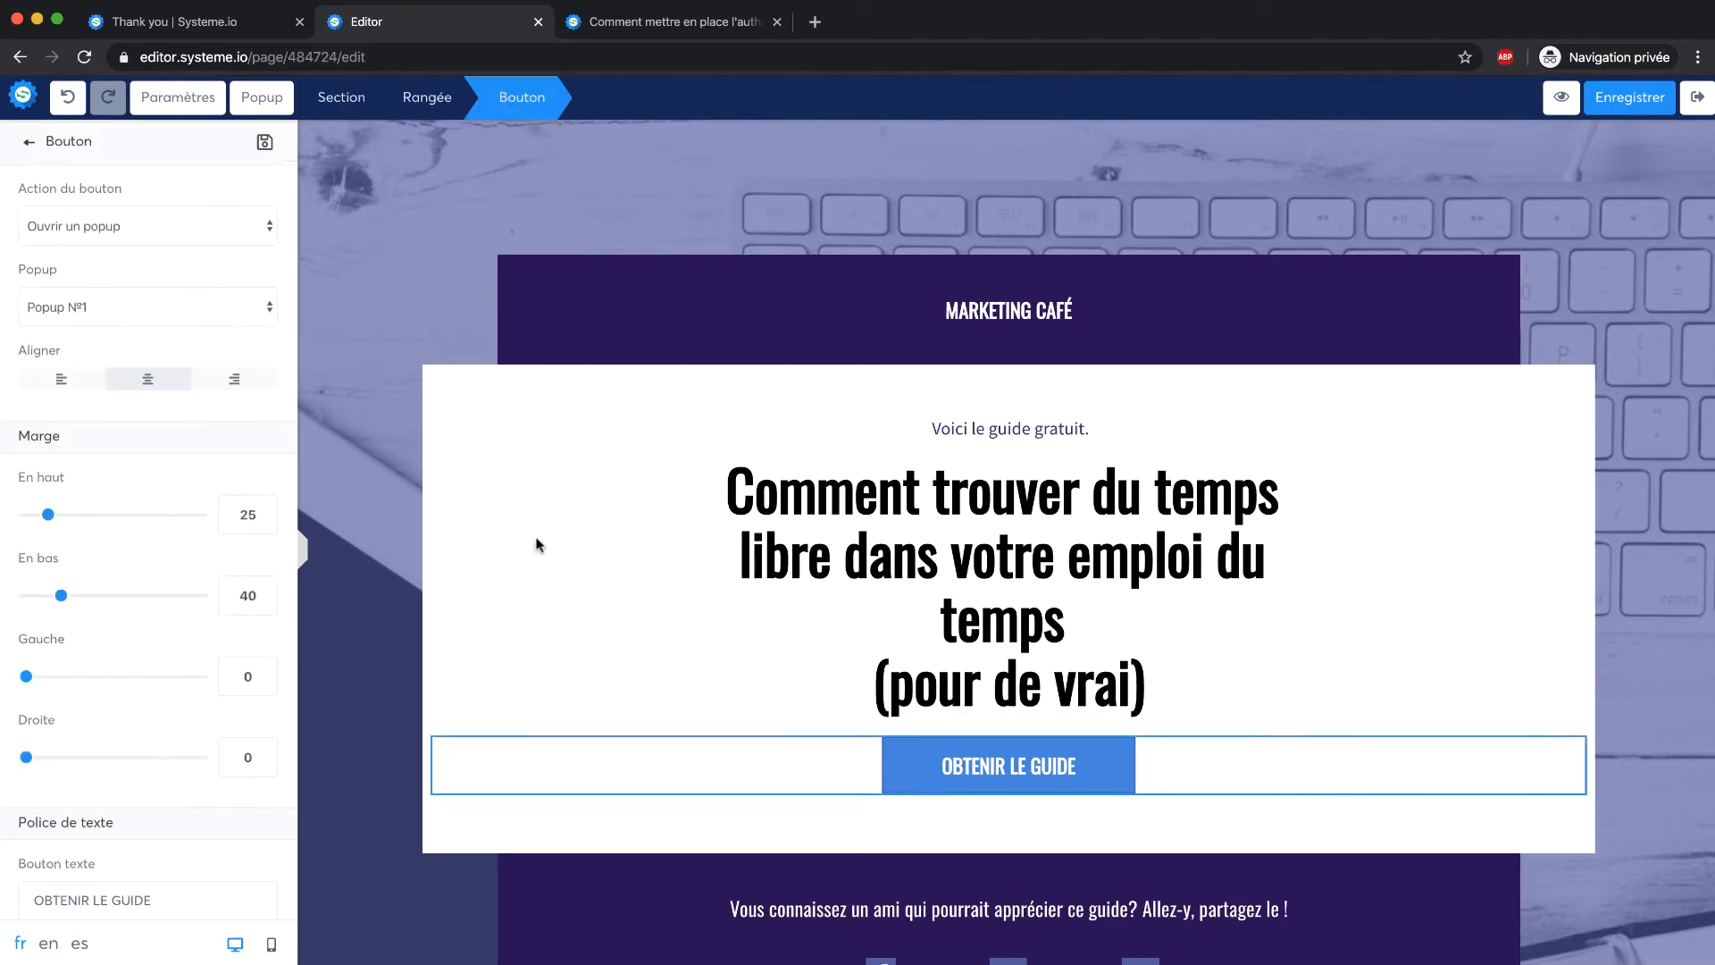
{"action": "left_click", "coordinate": [198, 222]}
{"action": "left_click", "coordinate": [192, 205]}
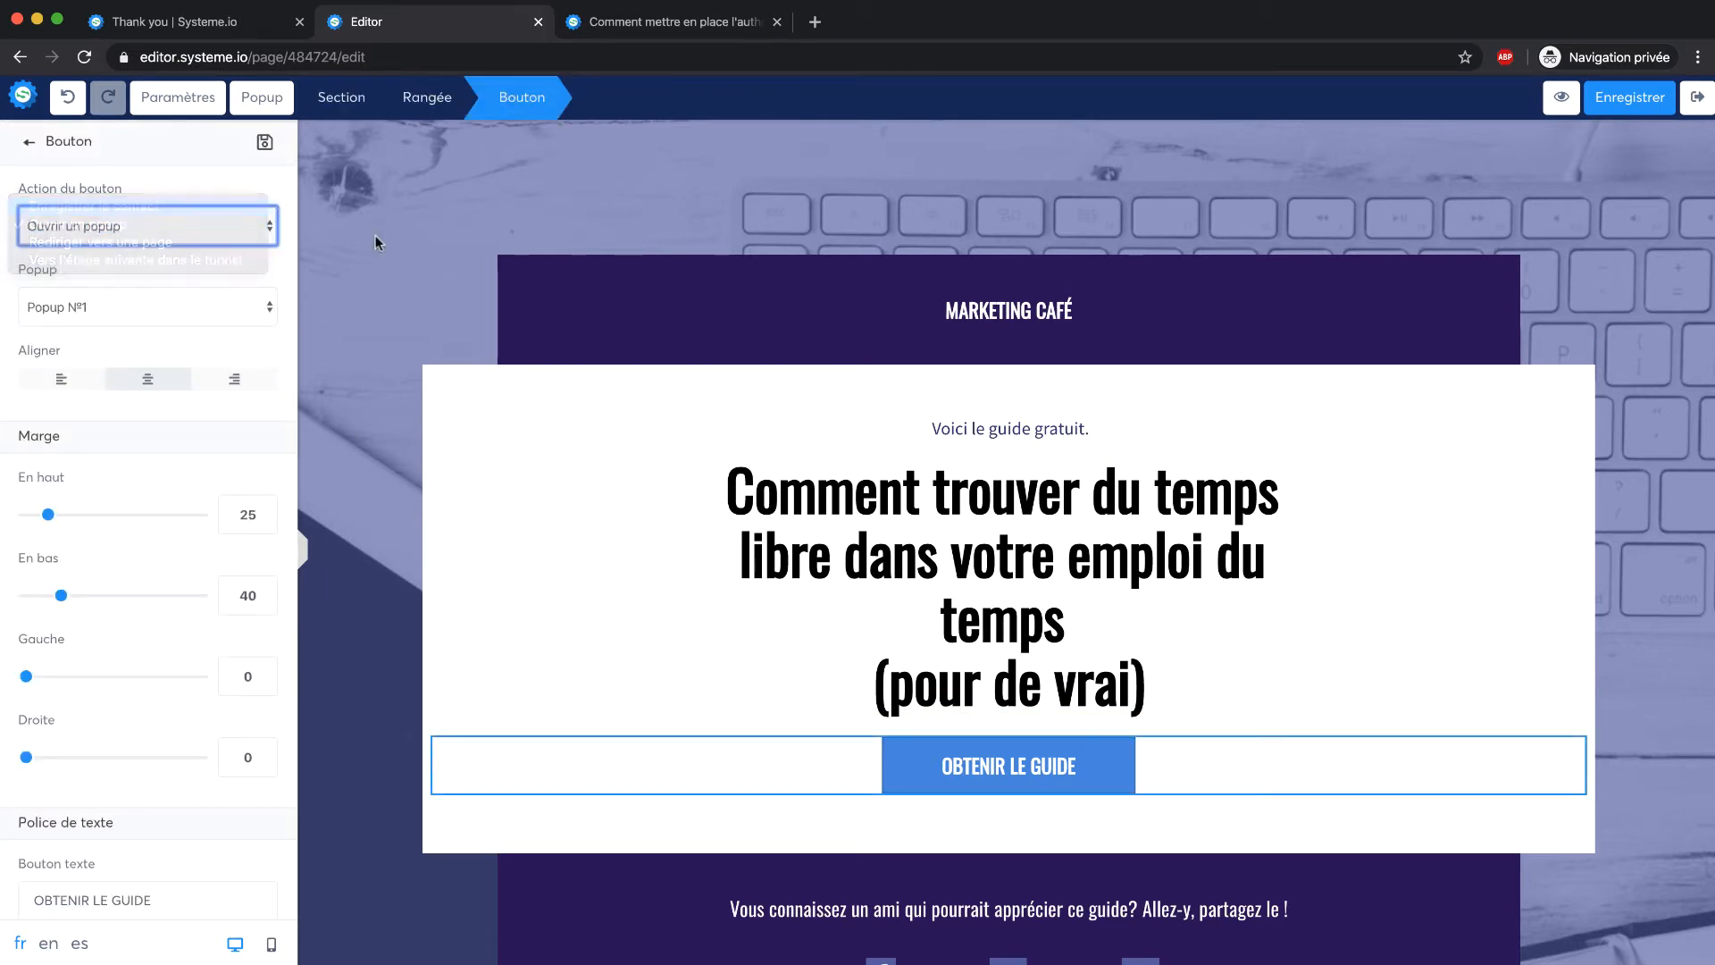
{"action": "left_click", "coordinate": [700, 368]}
Add two 'Champ de formulaire' elements above the guide button
{"action": "scroll", "coordinate": [161, 287], "scroll_direction": "down", "scroll_amount": 6}
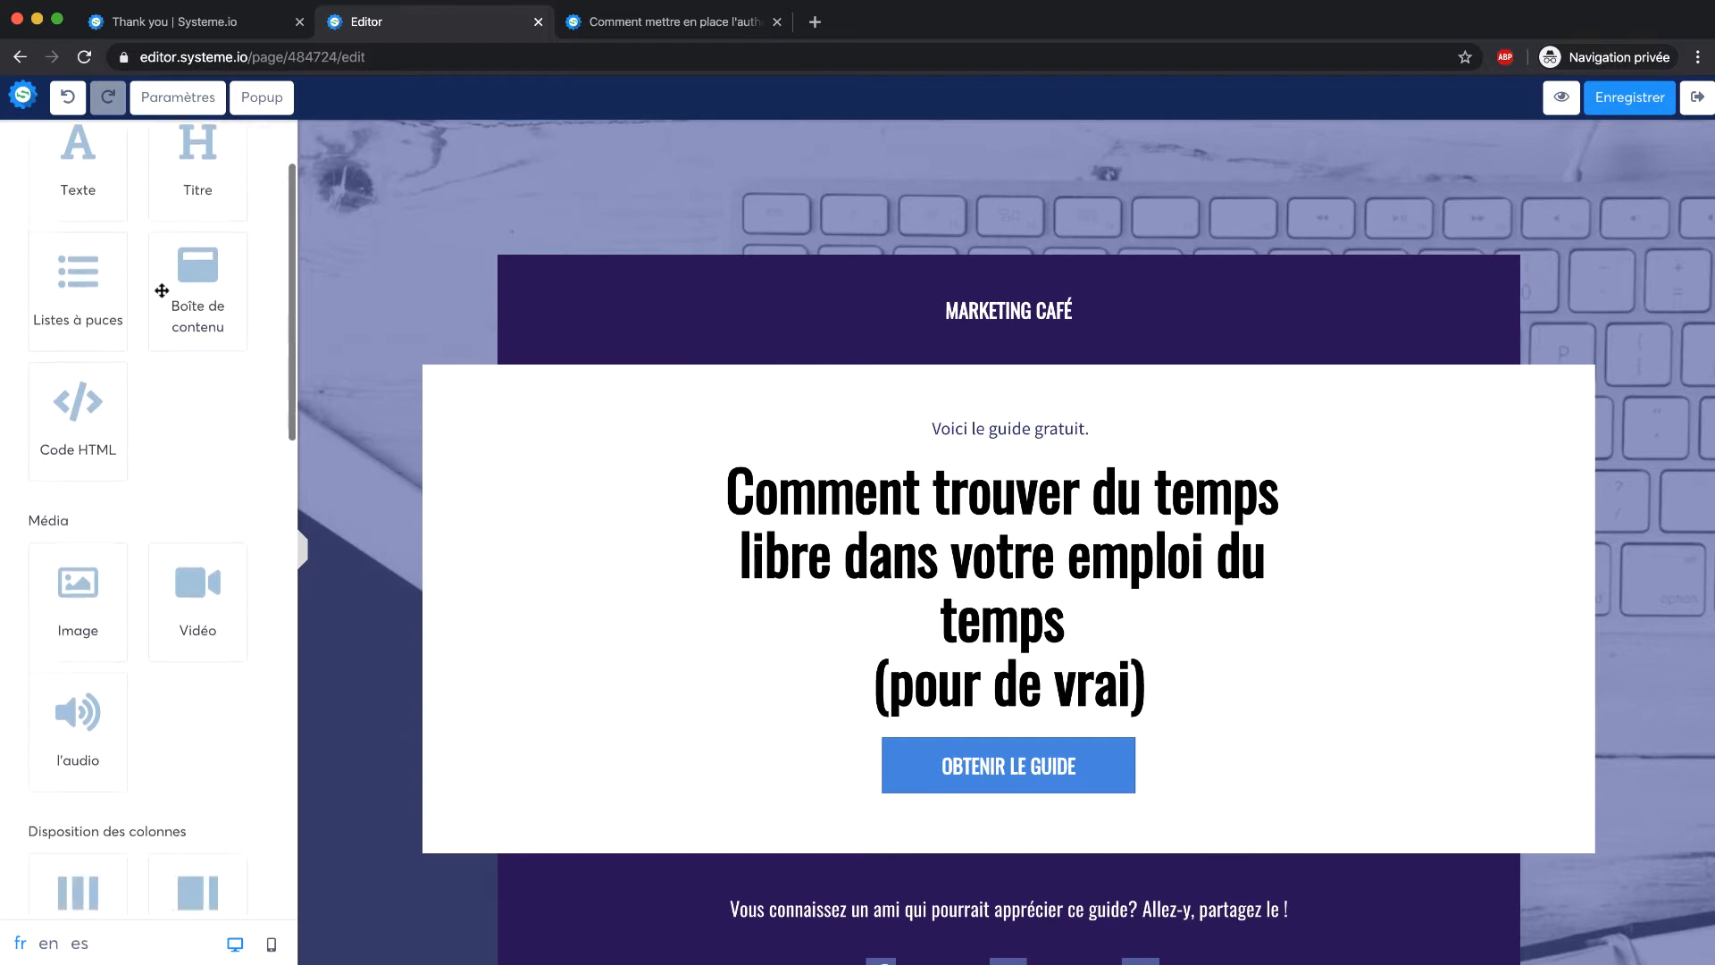
{"action": "scroll", "coordinate": [160, 288], "scroll_direction": "down", "scroll_amount": 4}
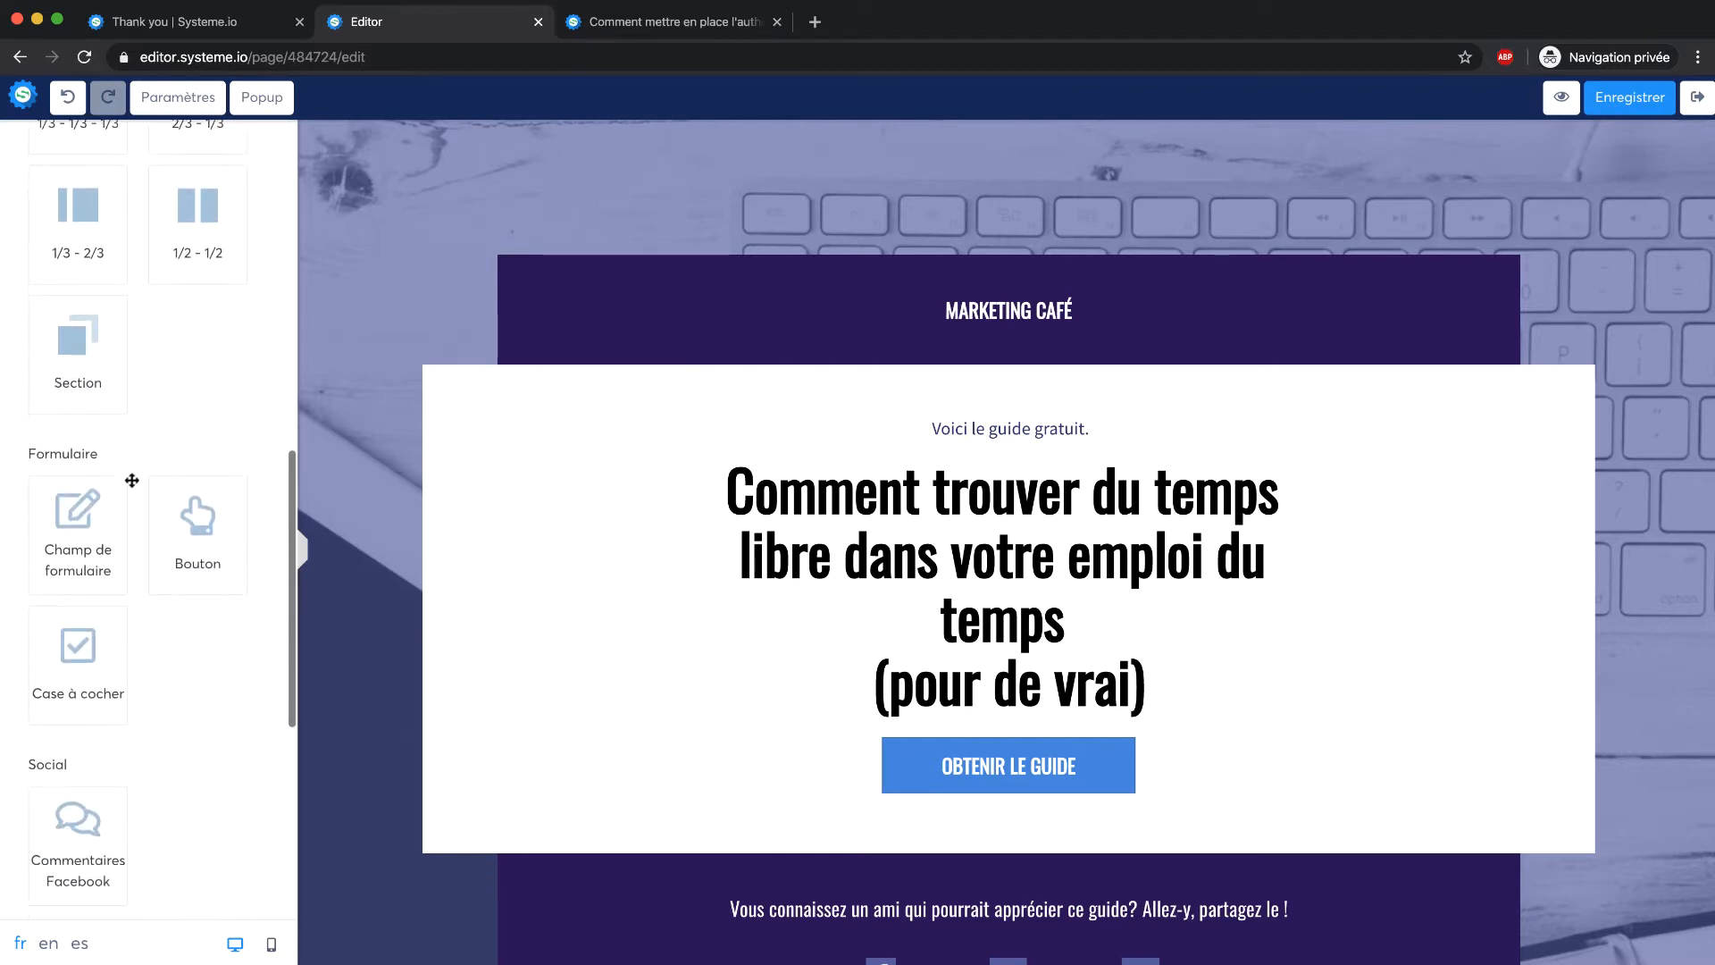
{"action": "left_click_drag", "start_coordinate": [85, 536], "coordinate": [991, 733]}
{"action": "left_click_drag", "start_coordinate": [90, 525], "coordinate": [624, 781]}
Set the first new form field's data type to Prénom
{"action": "left_click", "coordinate": [663, 774]}
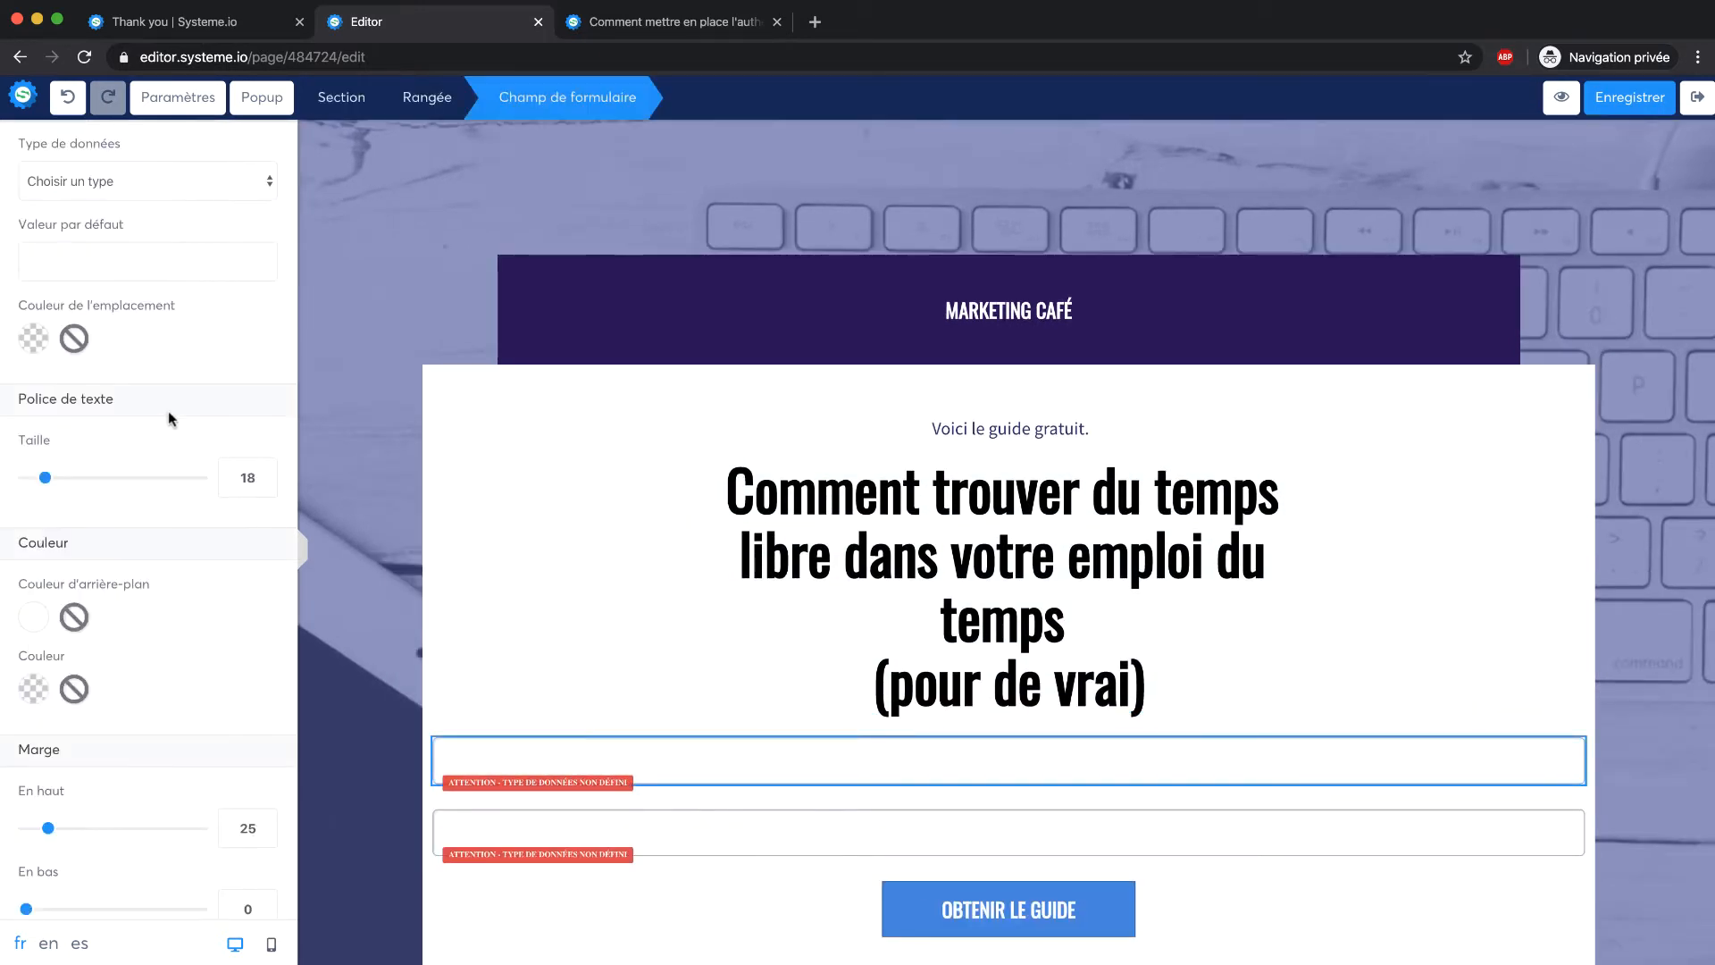
{"action": "left_click", "coordinate": [125, 182]}
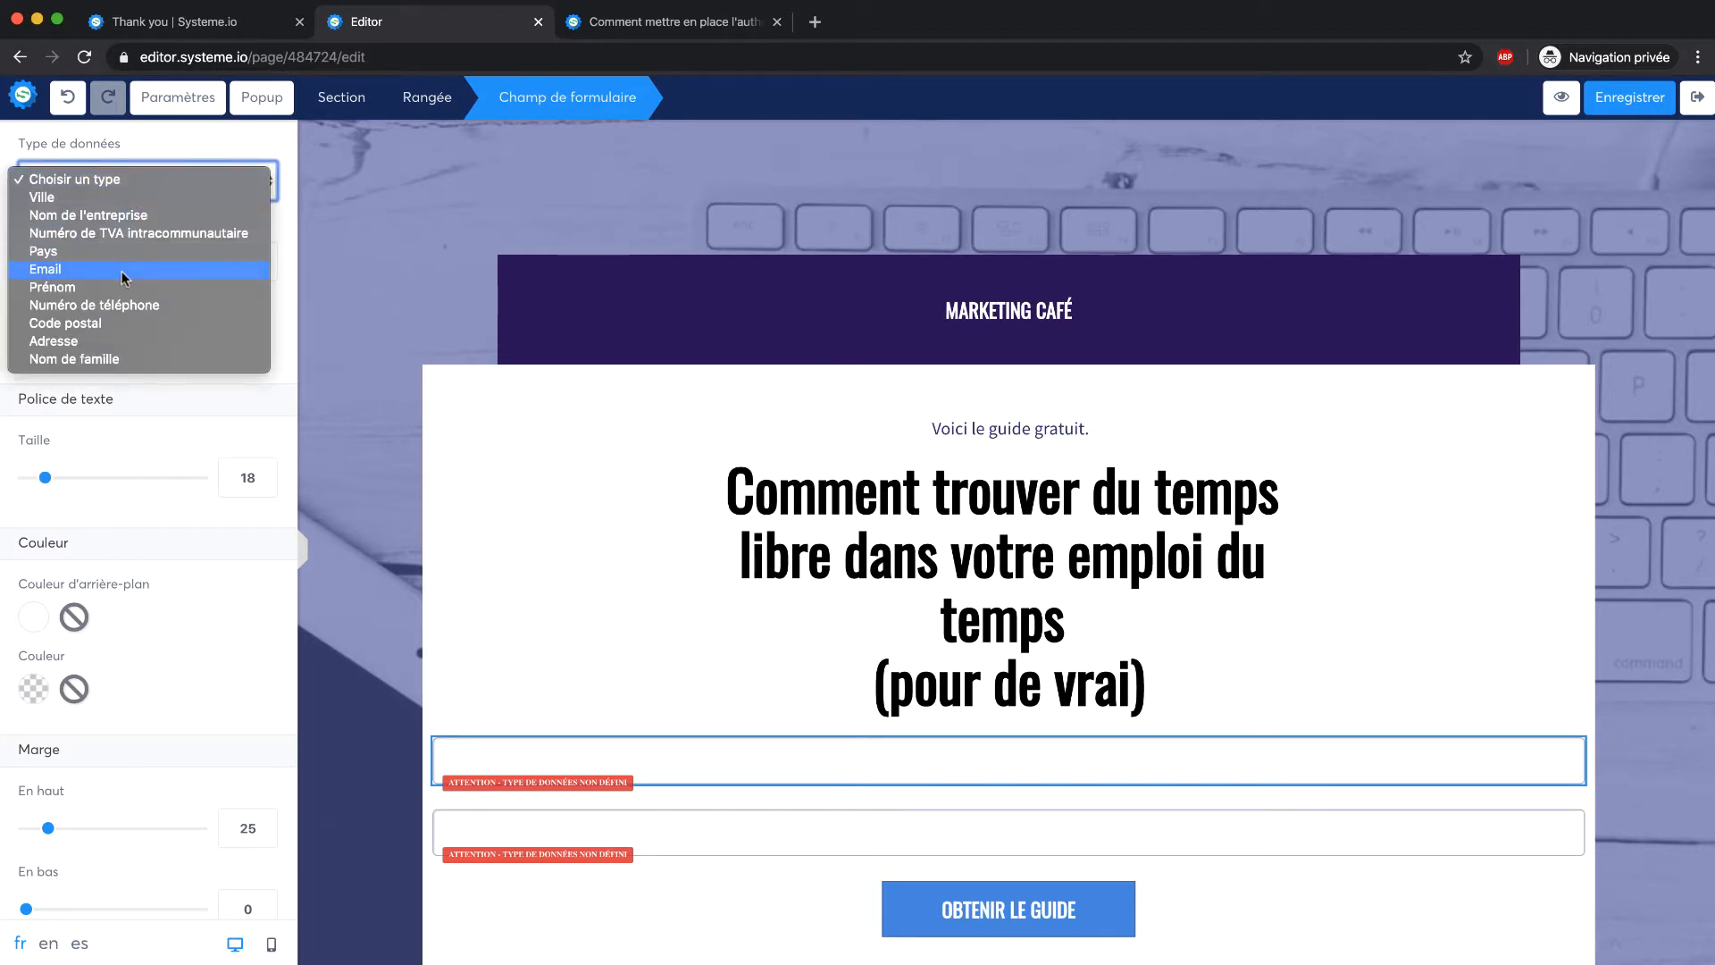
{"action": "left_click", "coordinate": [124, 287]}
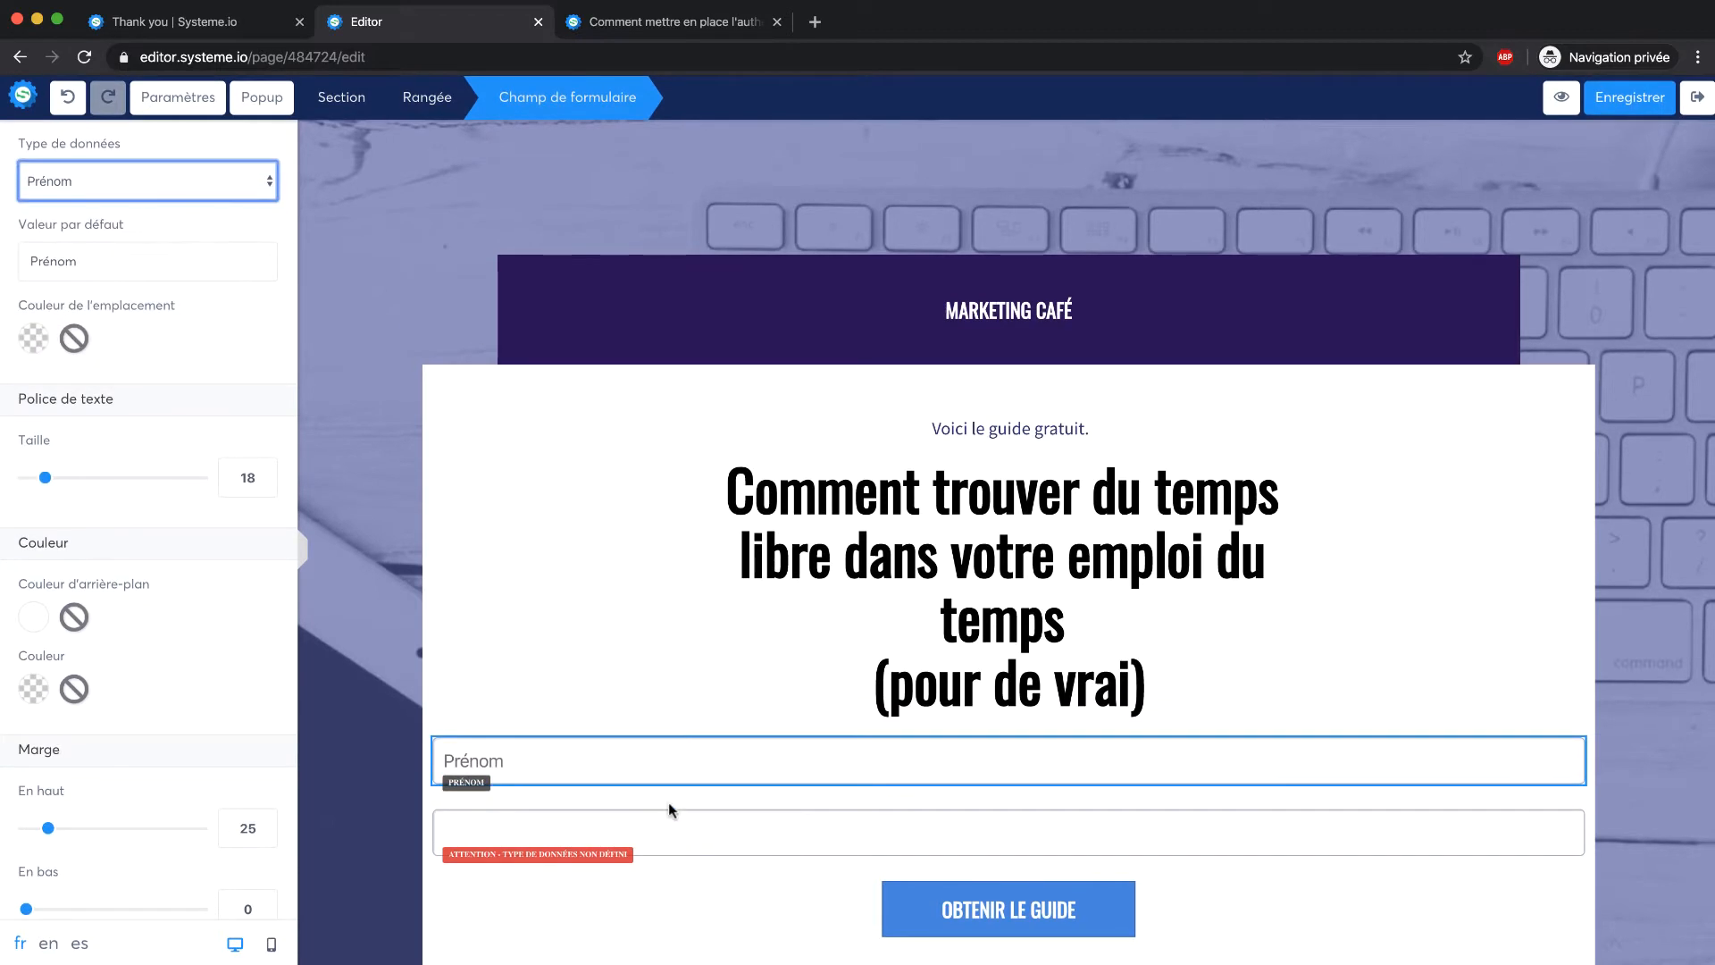
{"action": "left_click", "coordinate": [705, 829]}
Set the second form field's data type to Email
{"action": "left_click", "coordinate": [705, 829]}
{"action": "left_click", "coordinate": [141, 174]}
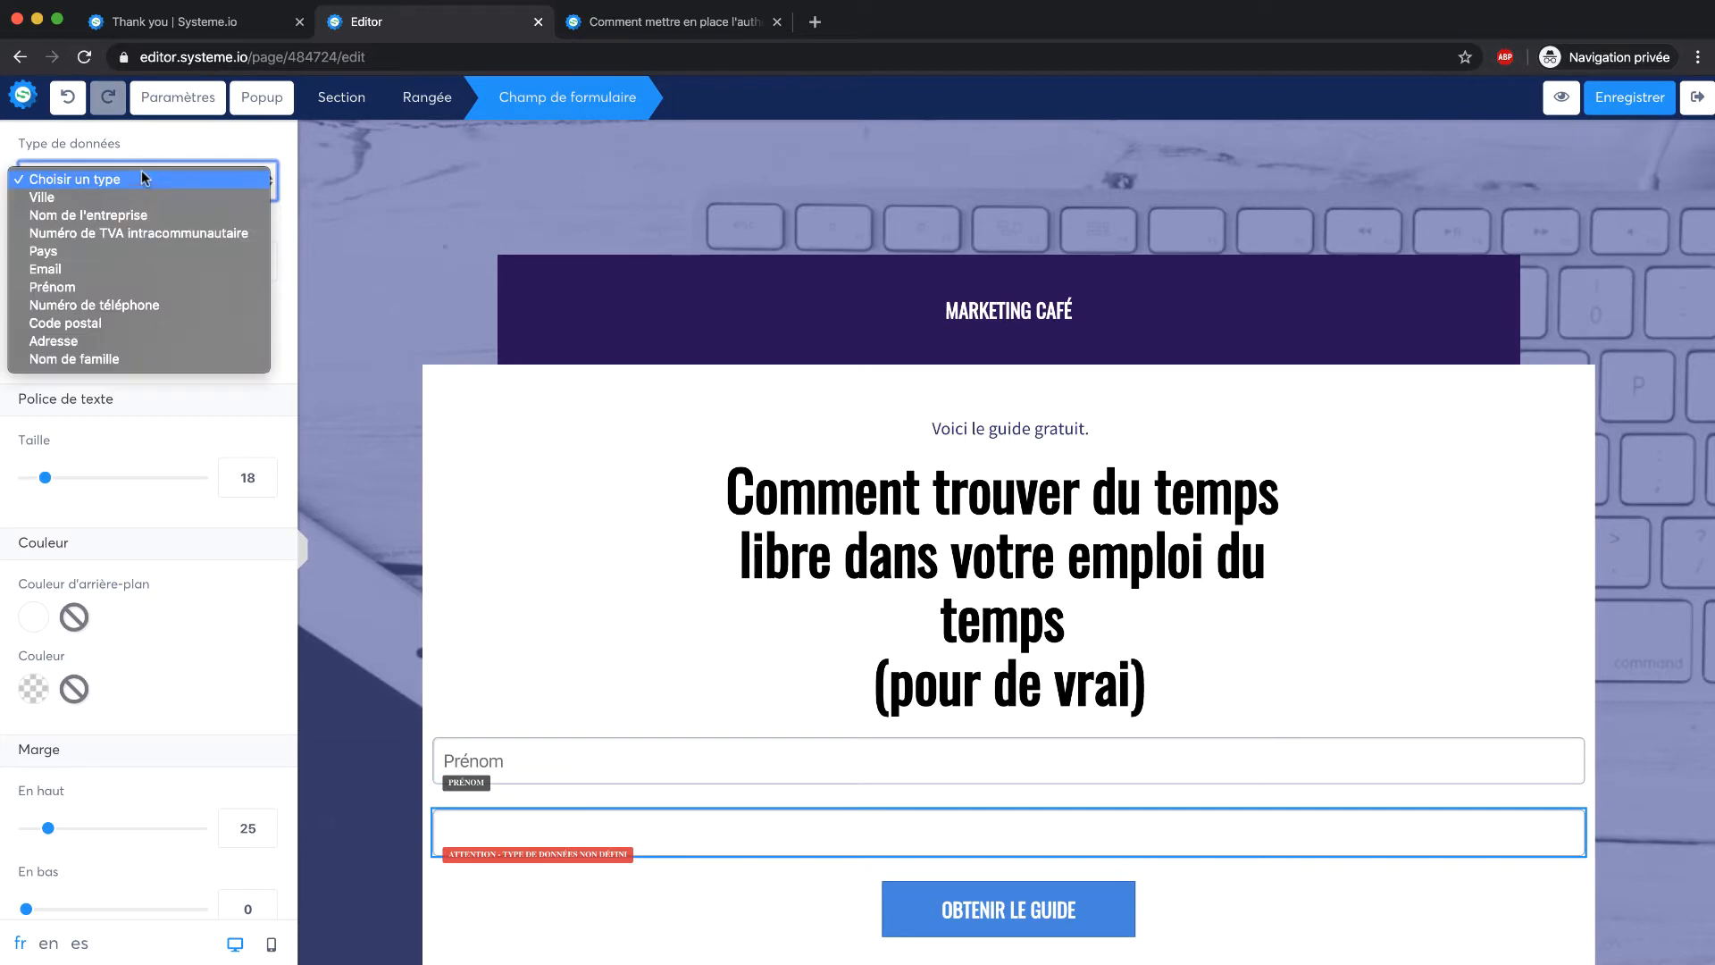
{"action": "left_click", "coordinate": [116, 271]}
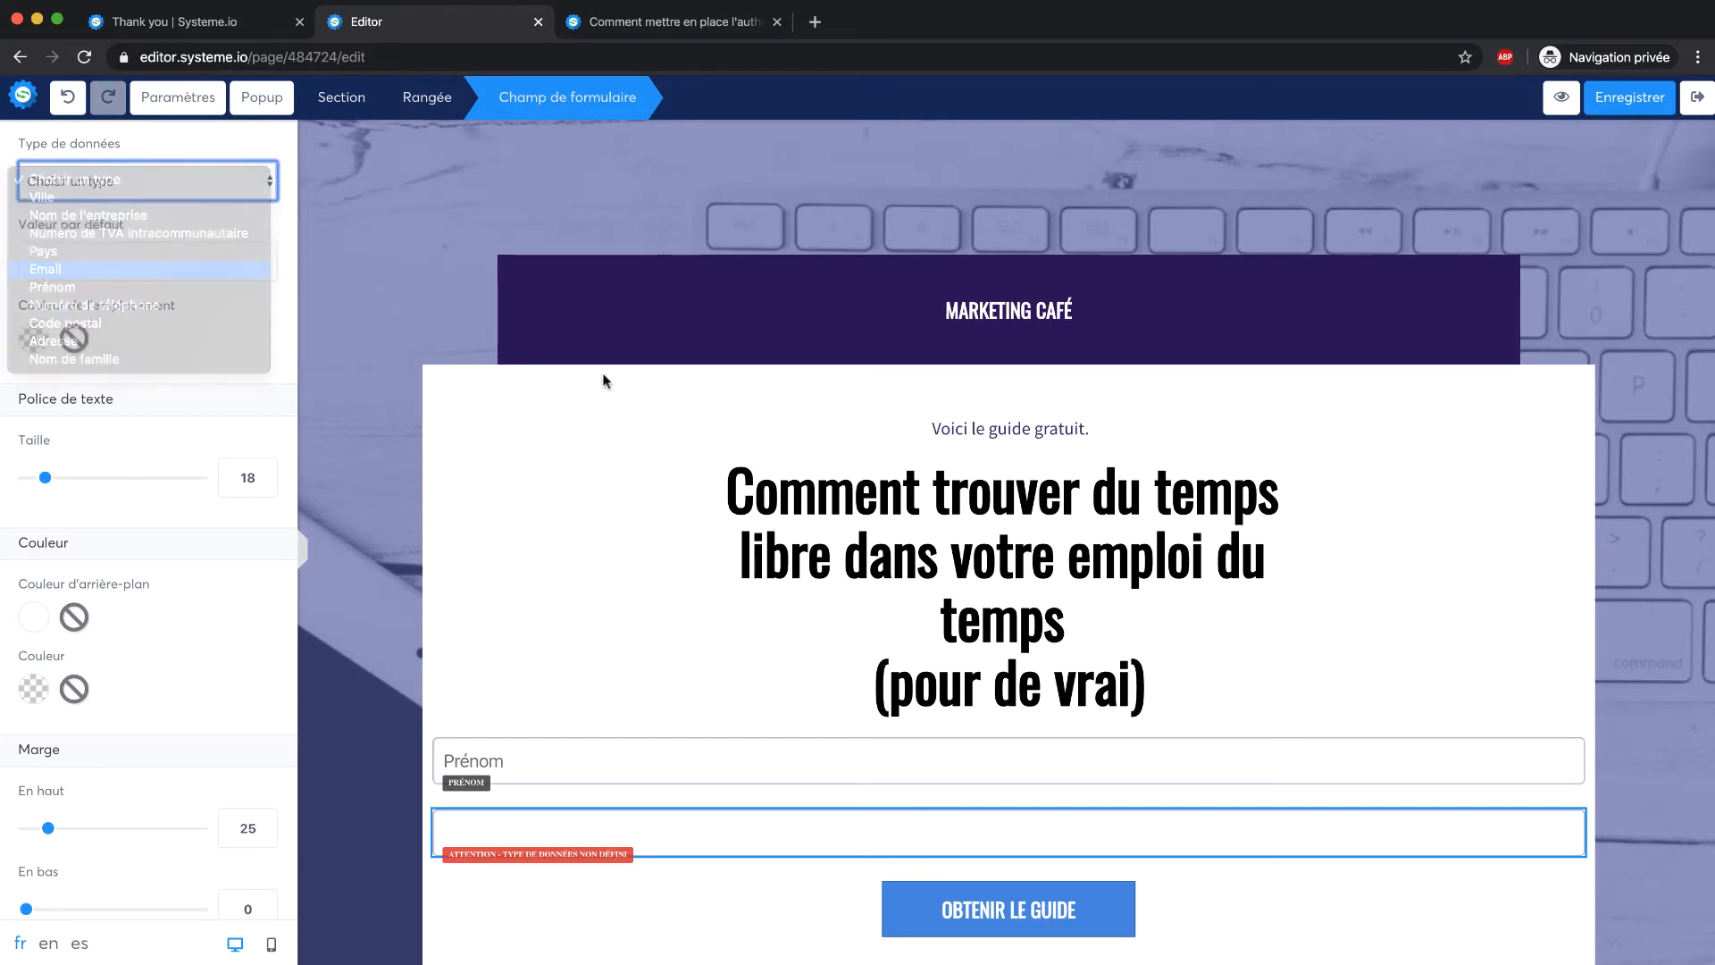
{"action": "left_click", "coordinate": [628, 761]}
{"action": "scroll", "coordinate": [123, 549], "scroll_direction": "down", "scroll_amount": 6}
{"action": "scroll", "coordinate": [124, 550], "scroll_direction": "down", "scroll_amount": 4}
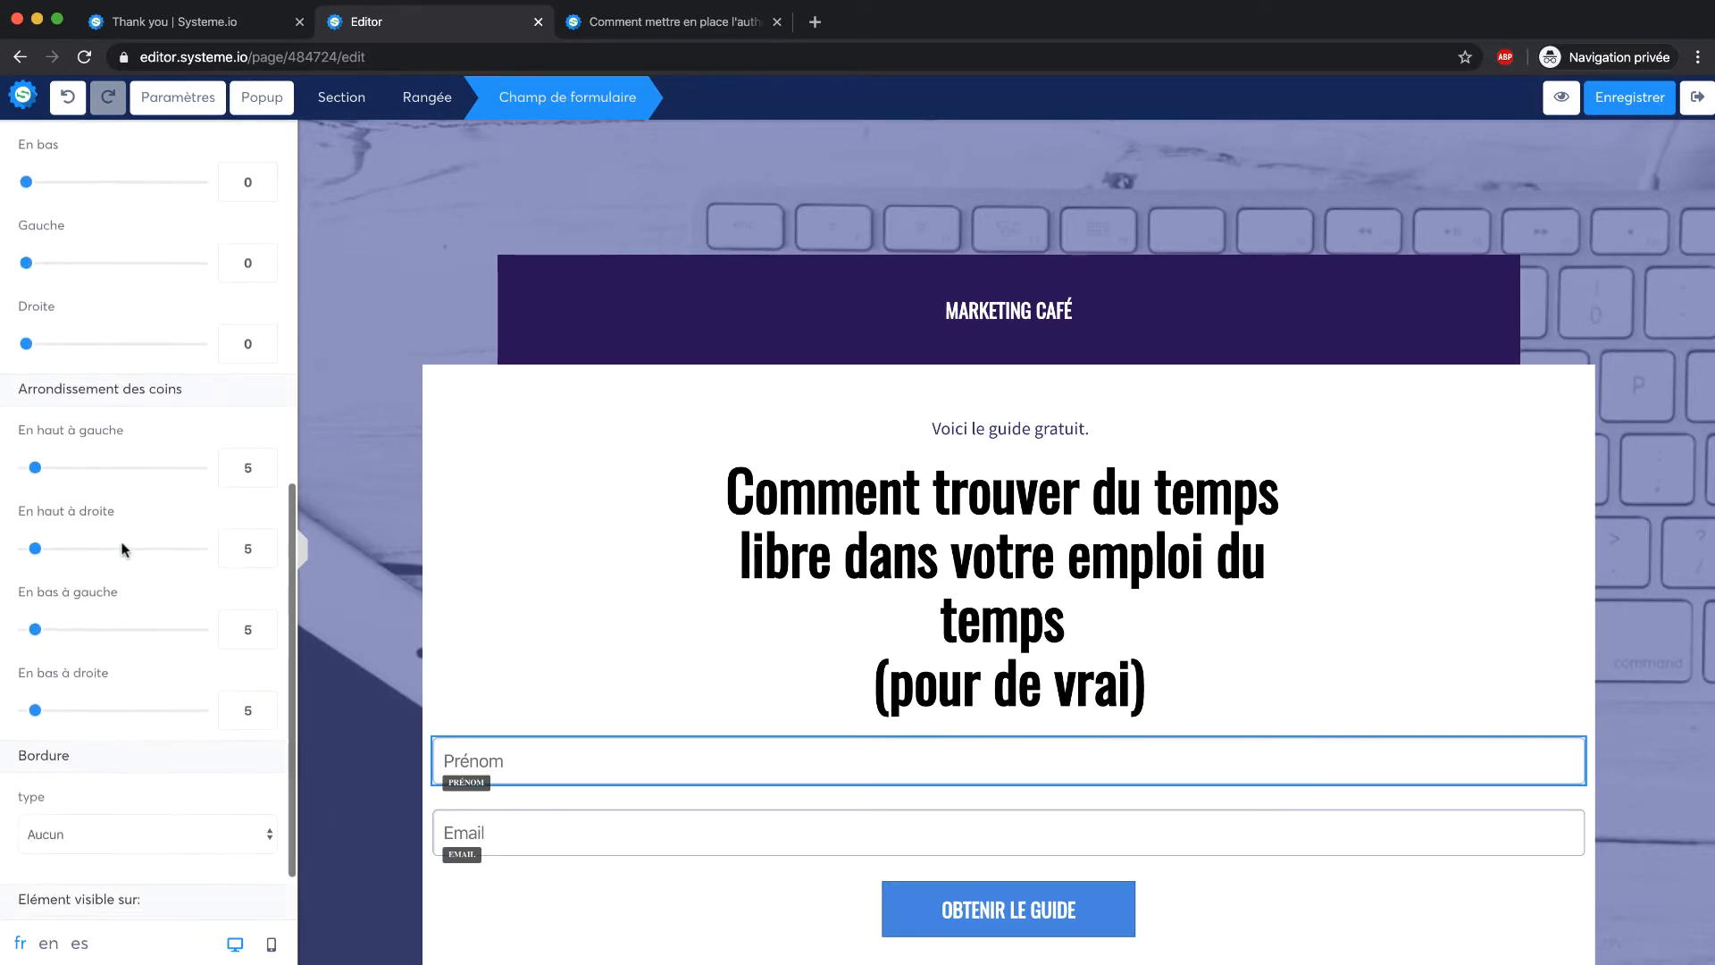
{"action": "left_click", "coordinate": [572, 689]}
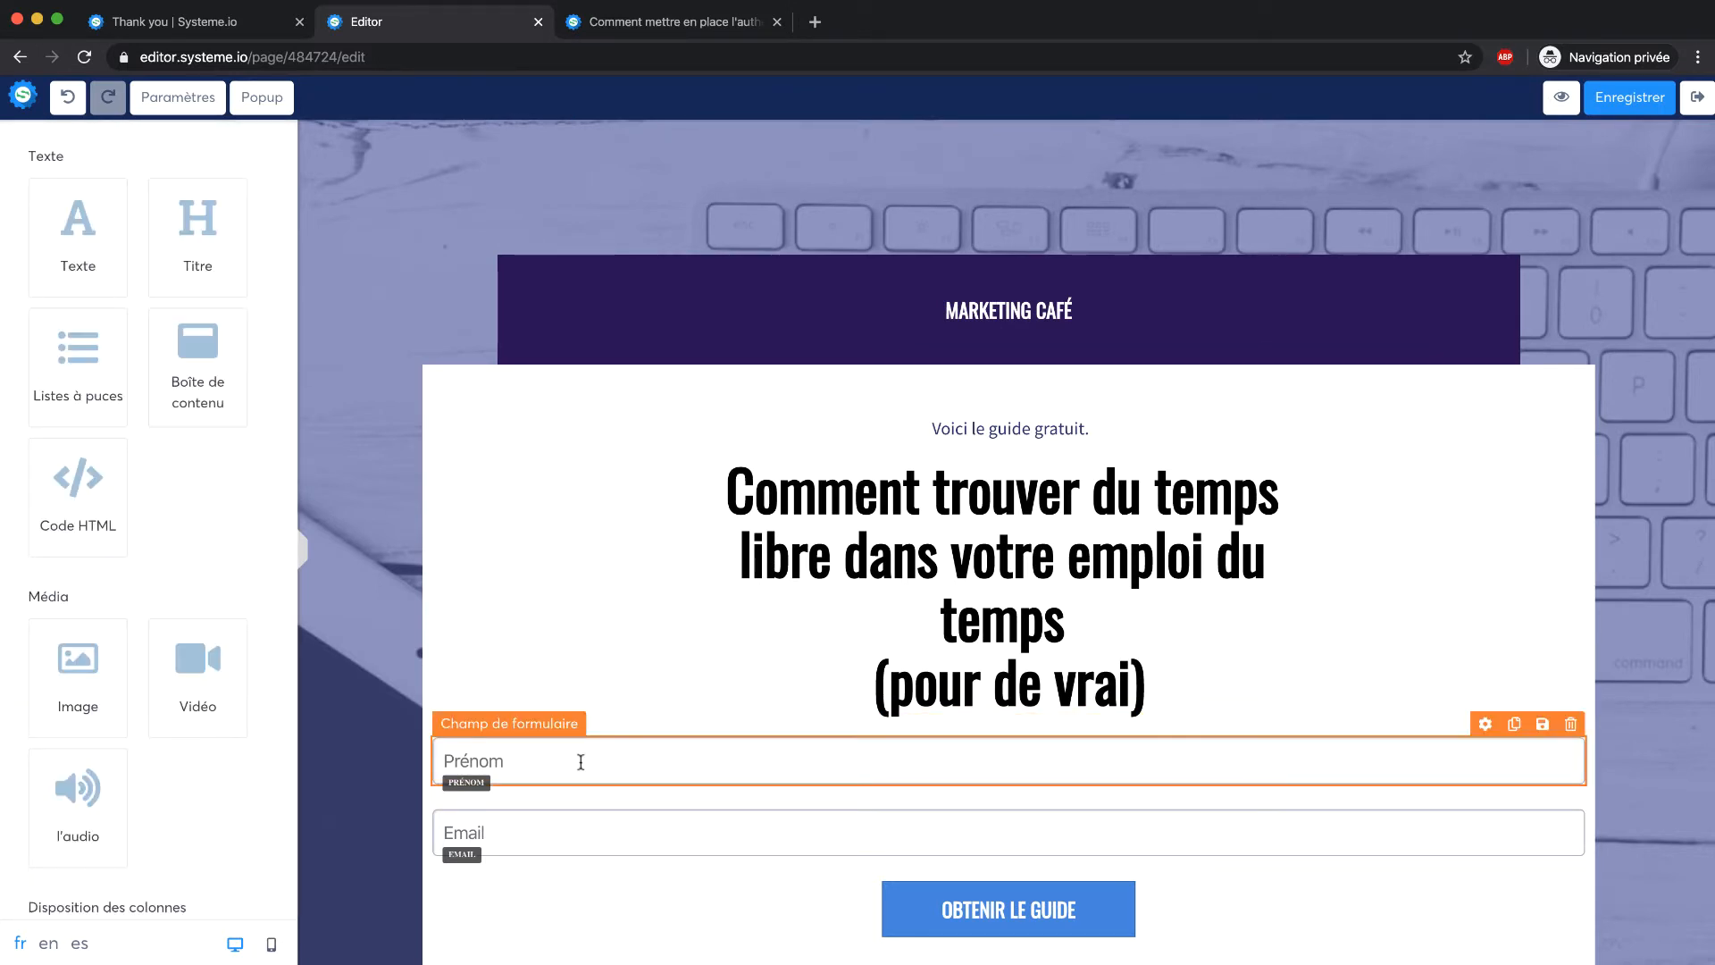
Add a '1/3 - 2/3' column row and move the title into the left column, keeping 'Voici le guide gratuit.' above
{"action": "scroll", "coordinate": [1025, 540], "scroll_direction": "down", "scroll_amount": 4}
{"action": "scroll", "coordinate": [847, 356], "scroll_direction": "up", "scroll_amount": 1}
{"action": "scroll", "coordinate": [847, 357], "scroll_direction": "up", "scroll_amount": 3}
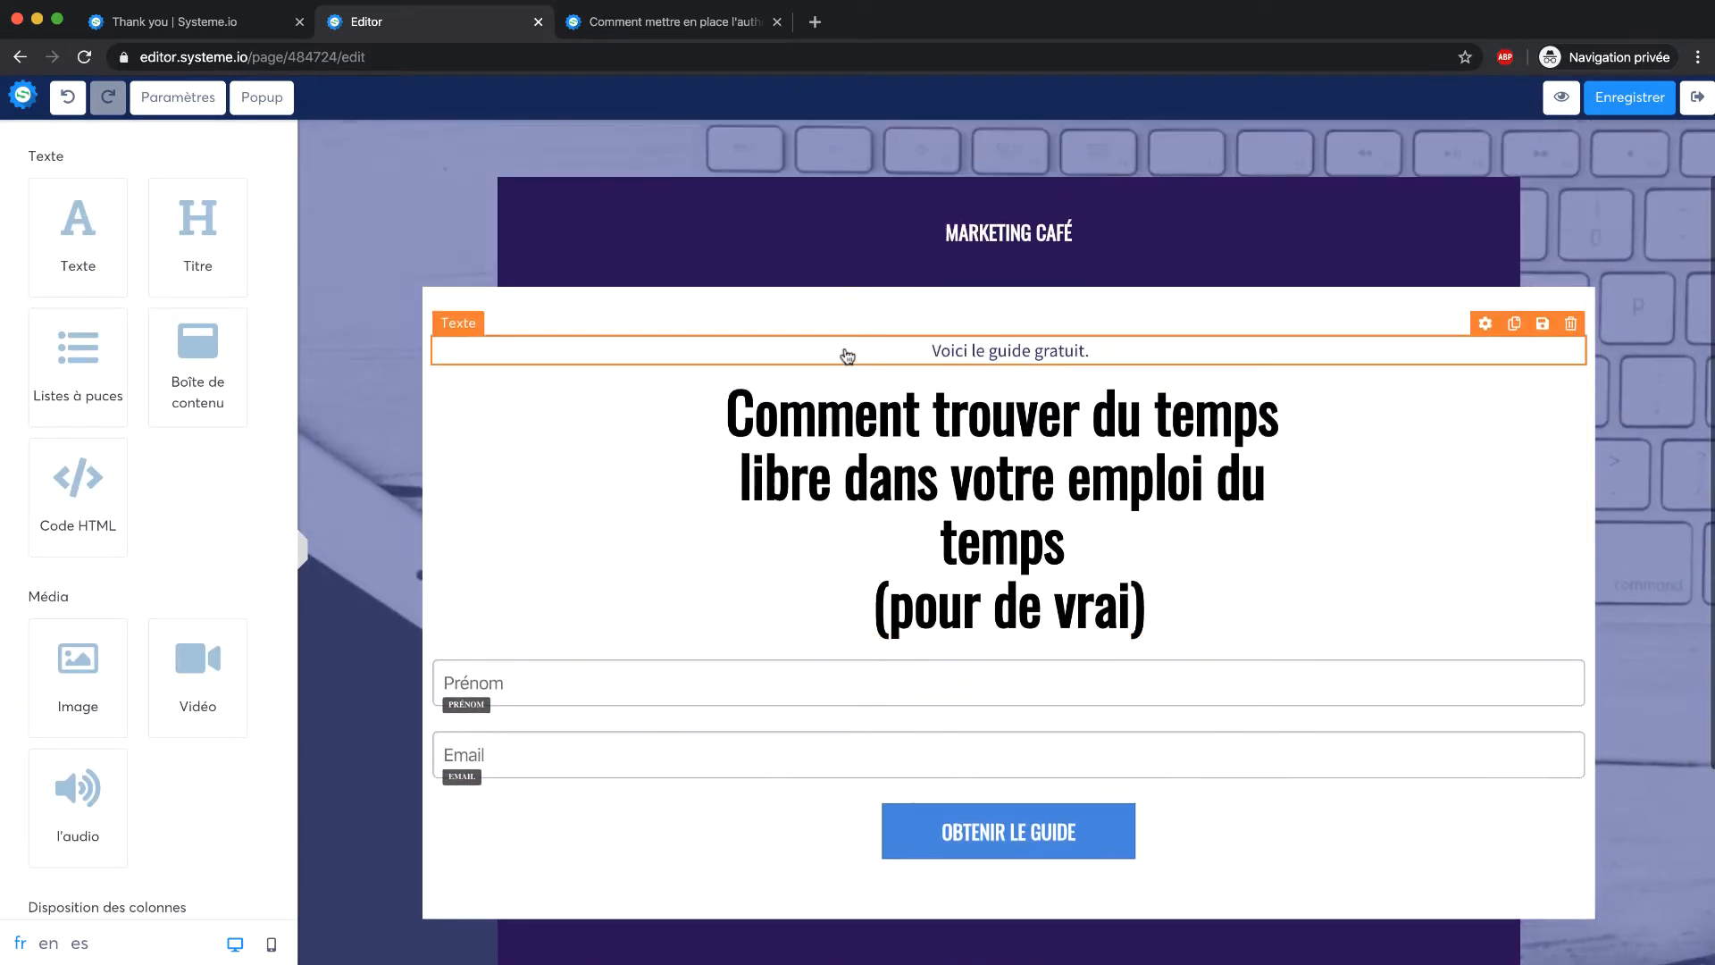
{"action": "scroll", "coordinate": [172, 363], "scroll_direction": "down", "scroll_amount": 3}
{"action": "scroll", "coordinate": [171, 364], "scroll_direction": "down", "scroll_amount": 5}
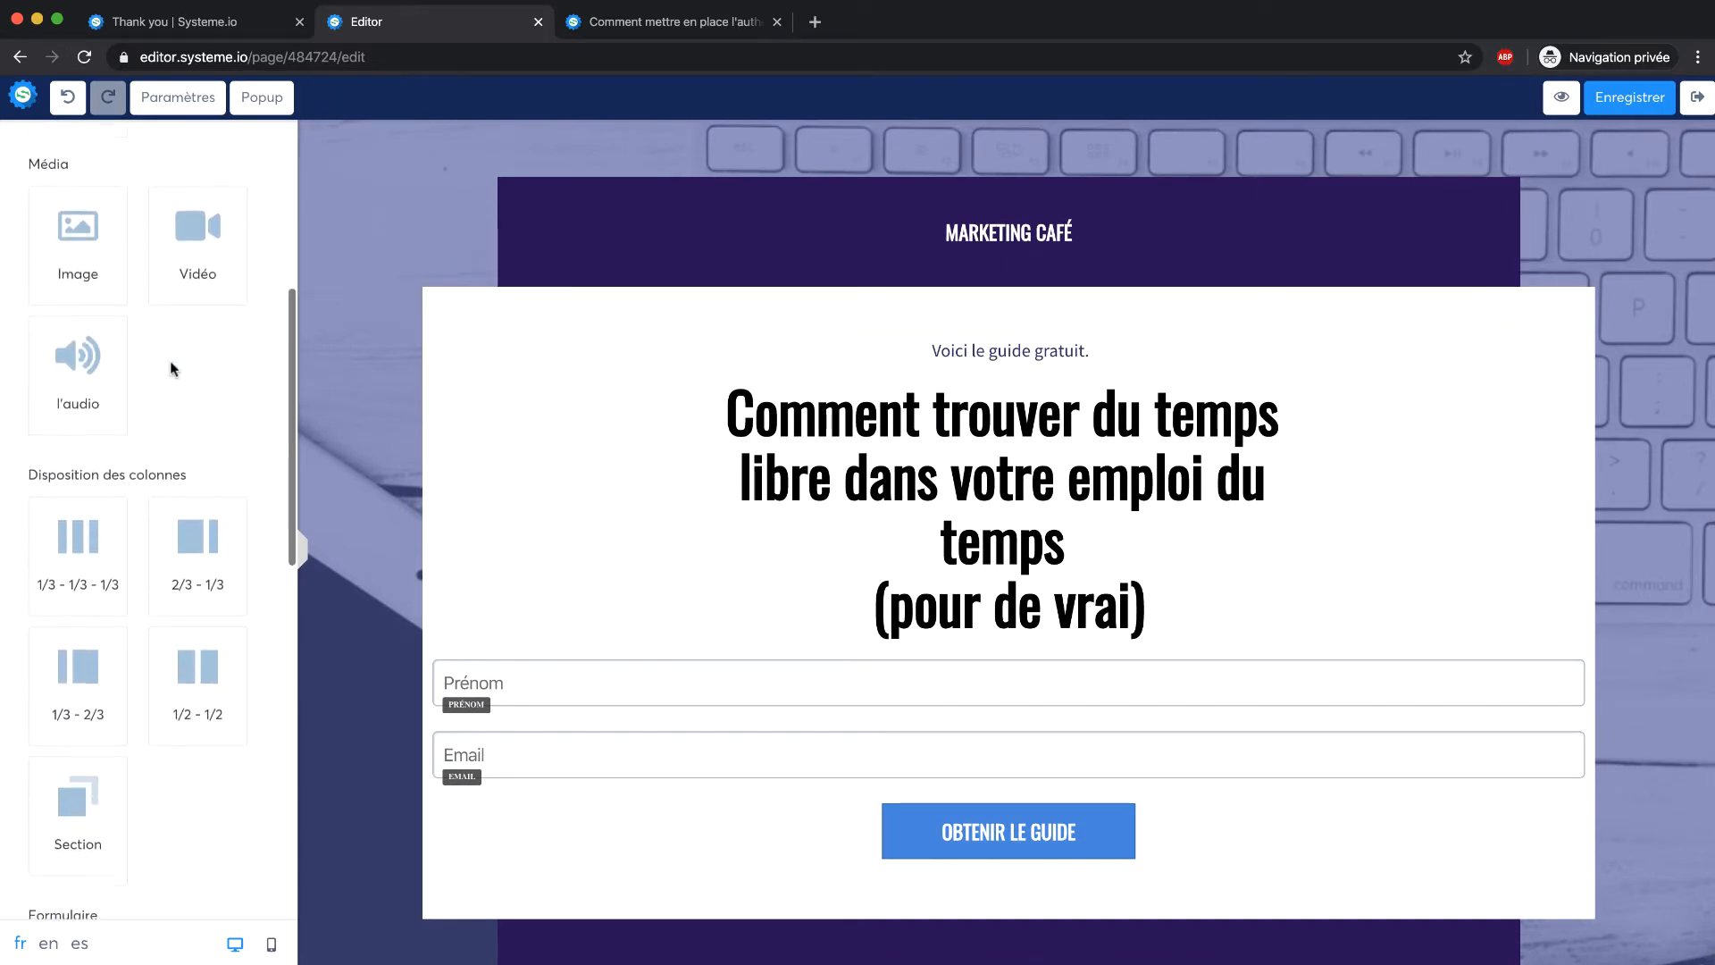
{"action": "left_click_drag", "start_coordinate": [109, 523], "coordinate": [773, 613]}
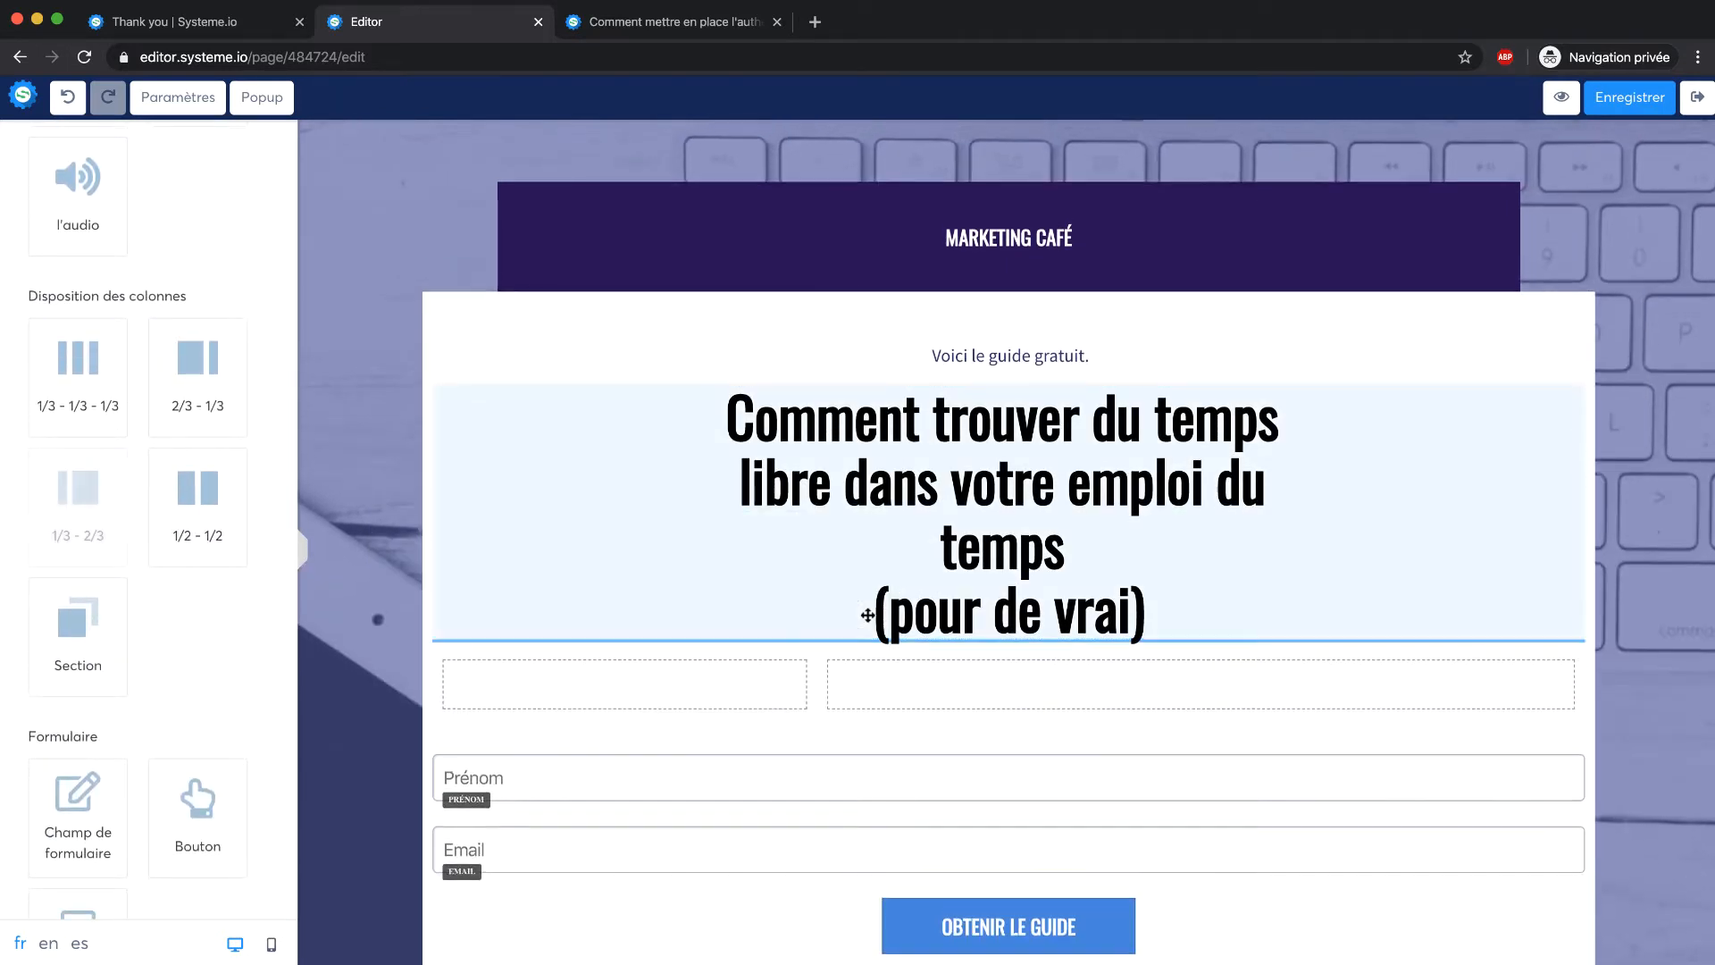
{"action": "left_click_drag", "start_coordinate": [951, 393], "coordinate": [842, 474]}
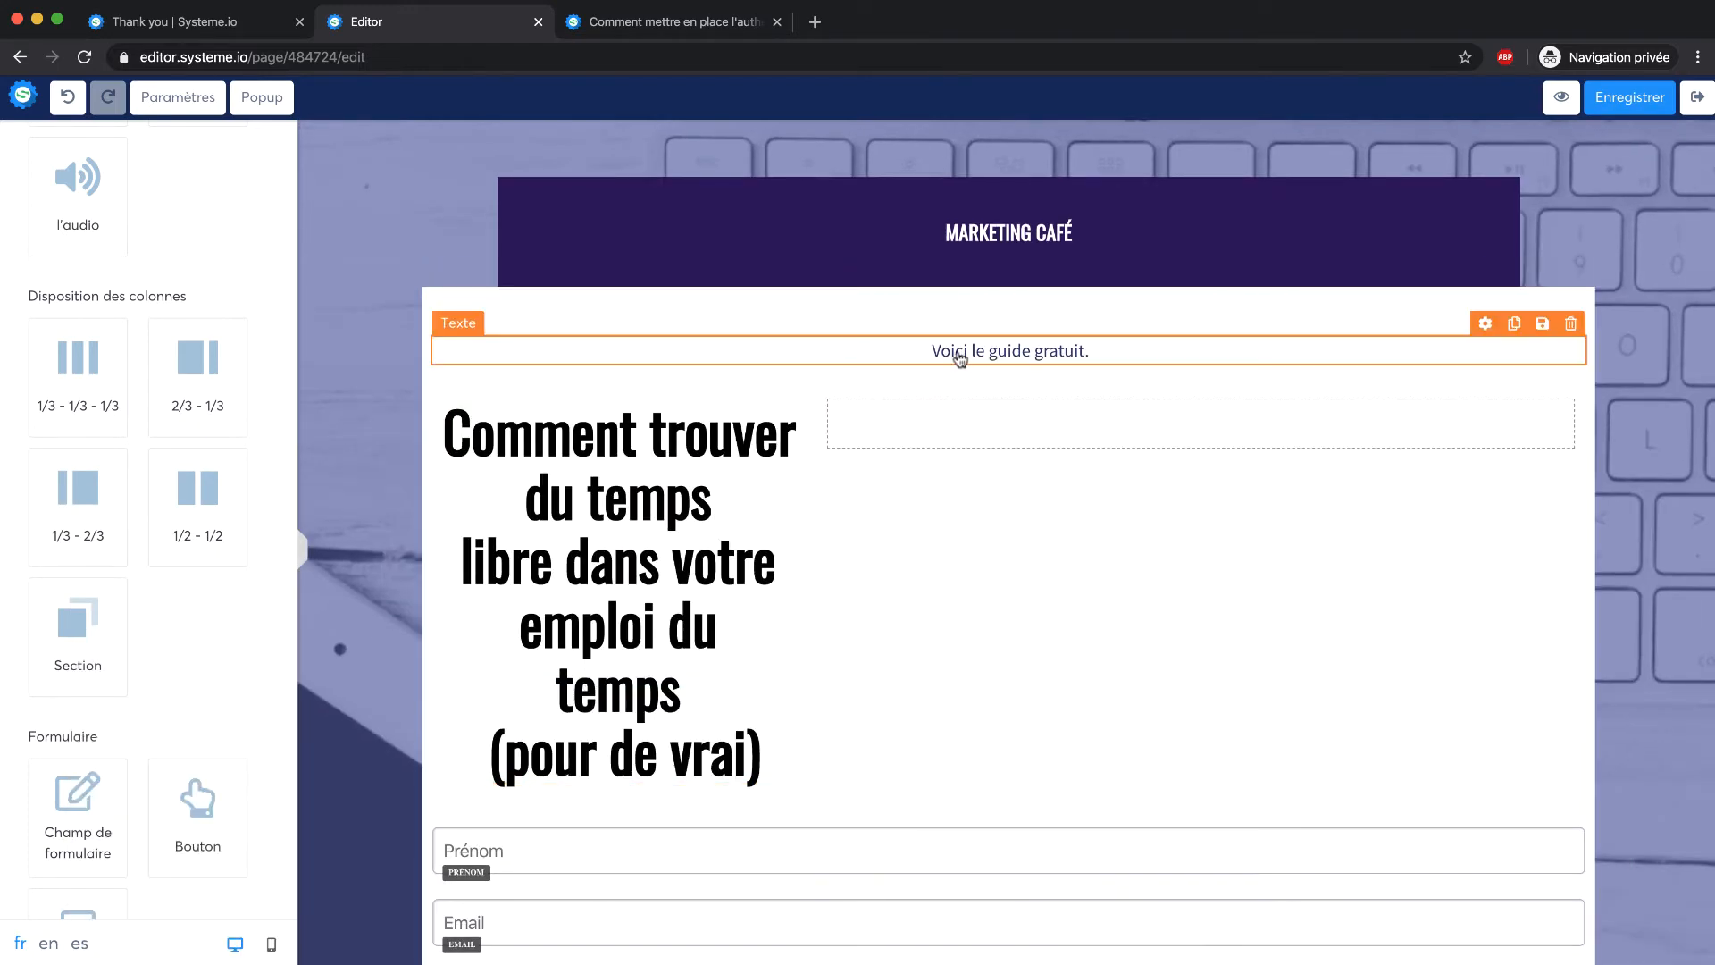
{"action": "mouse_move", "coordinate": [954, 354]}
{"action": "left_mouse_down"}
{"action": "mouse_move", "coordinate": [839, 367]}
{"action": "mouse_move", "coordinate": [964, 343]}
{"action": "mouse_move", "coordinate": [953, 371]}
{"action": "left_mouse_up"}
Move the Prénom and Email fields and OBTENIR LE GUIDE button into the right column
{"action": "scroll", "coordinate": [831, 651], "scroll_direction": "down", "scroll_amount": 1}
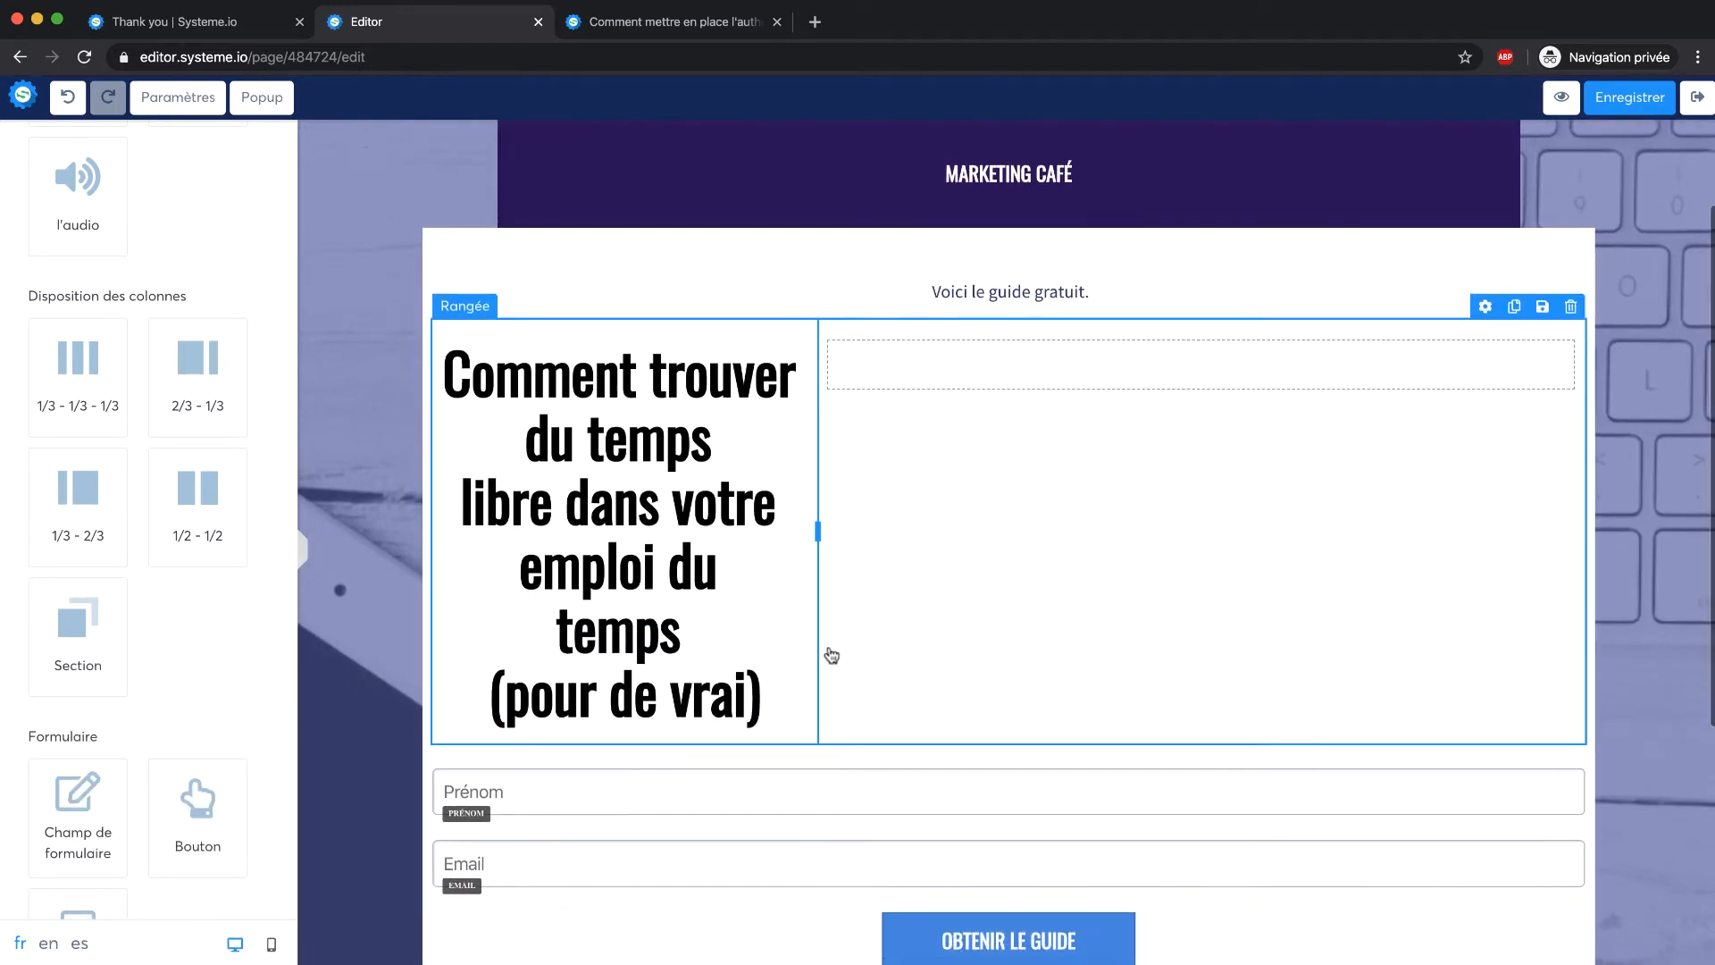
{"action": "left_click_drag", "start_coordinate": [670, 789], "coordinate": [965, 393]}
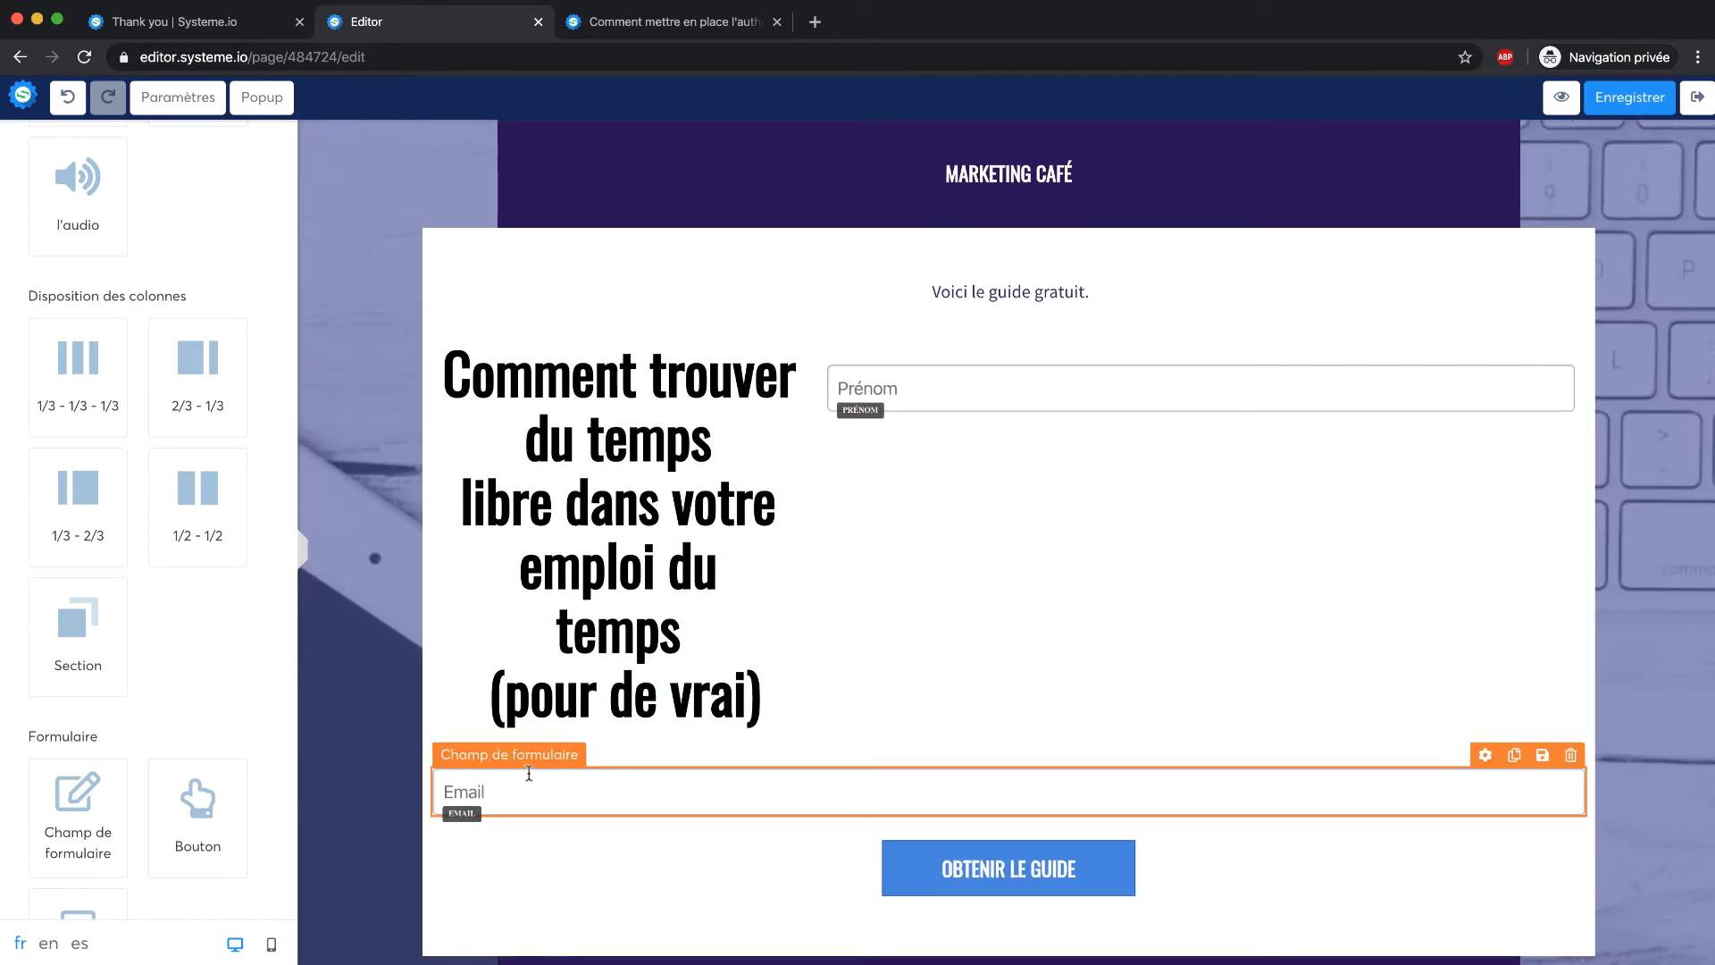
{"action": "left_click_drag", "start_coordinate": [529, 773], "coordinate": [954, 425]}
{"action": "left_click_drag", "start_coordinate": [970, 797], "coordinate": [1016, 484]}
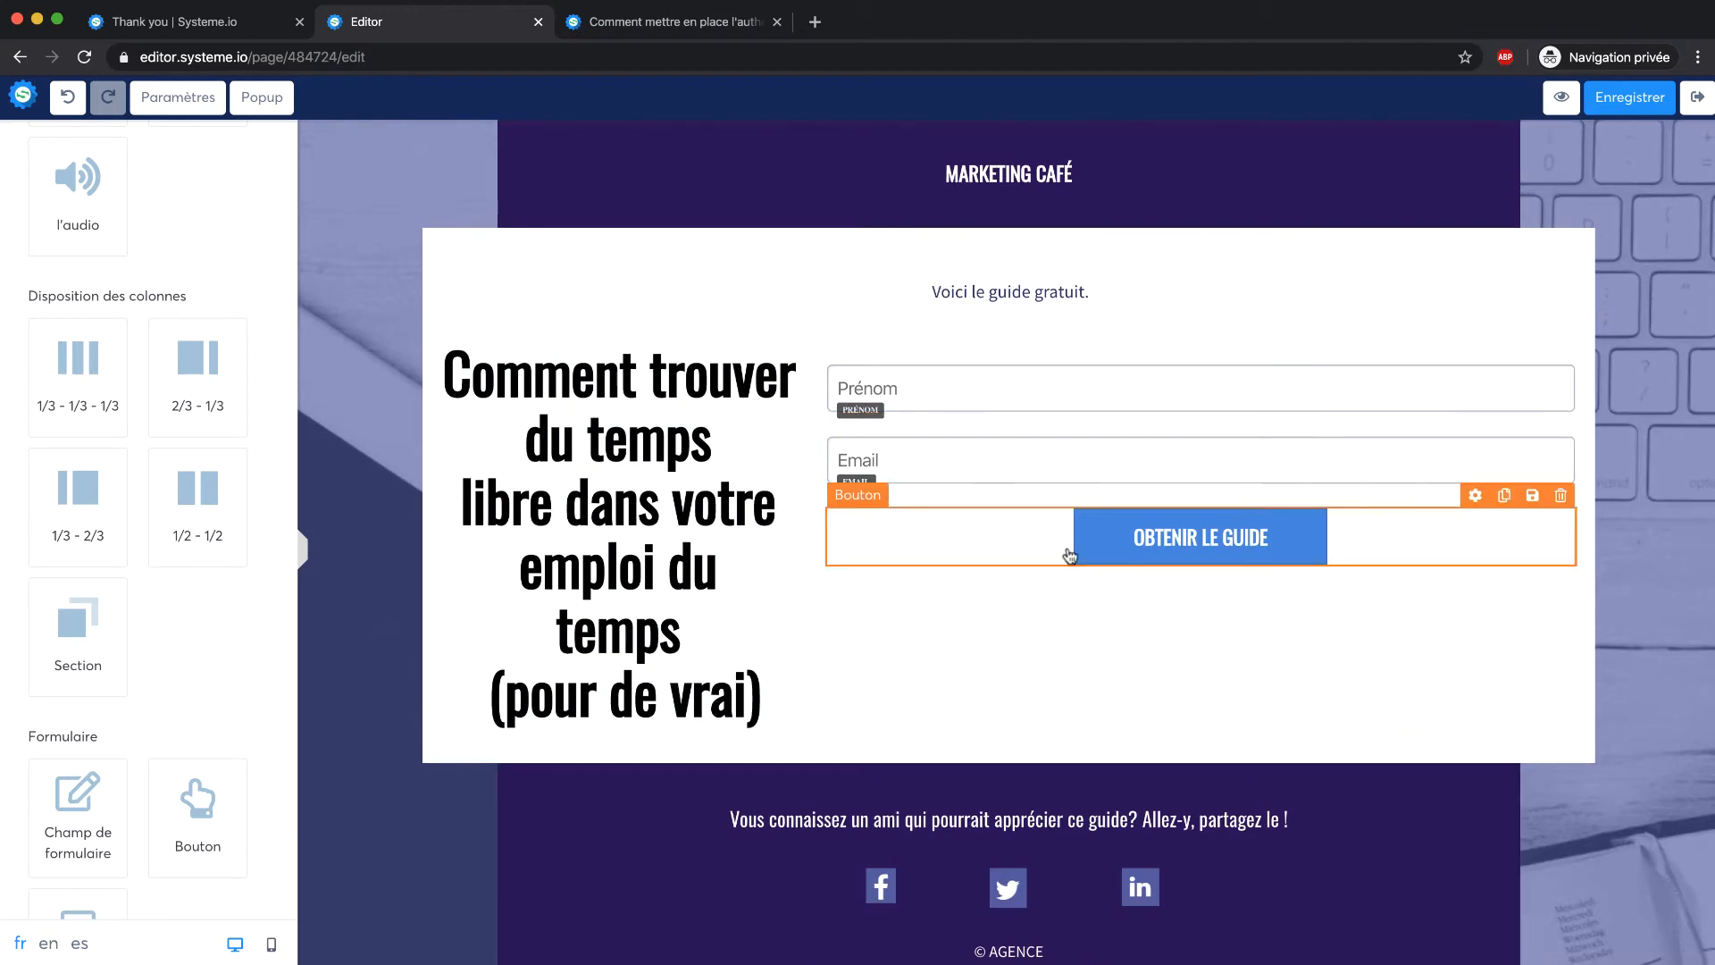
Increase the Prénom field's top margin to lower the form in its column
{"action": "left_click", "coordinate": [641, 267]}
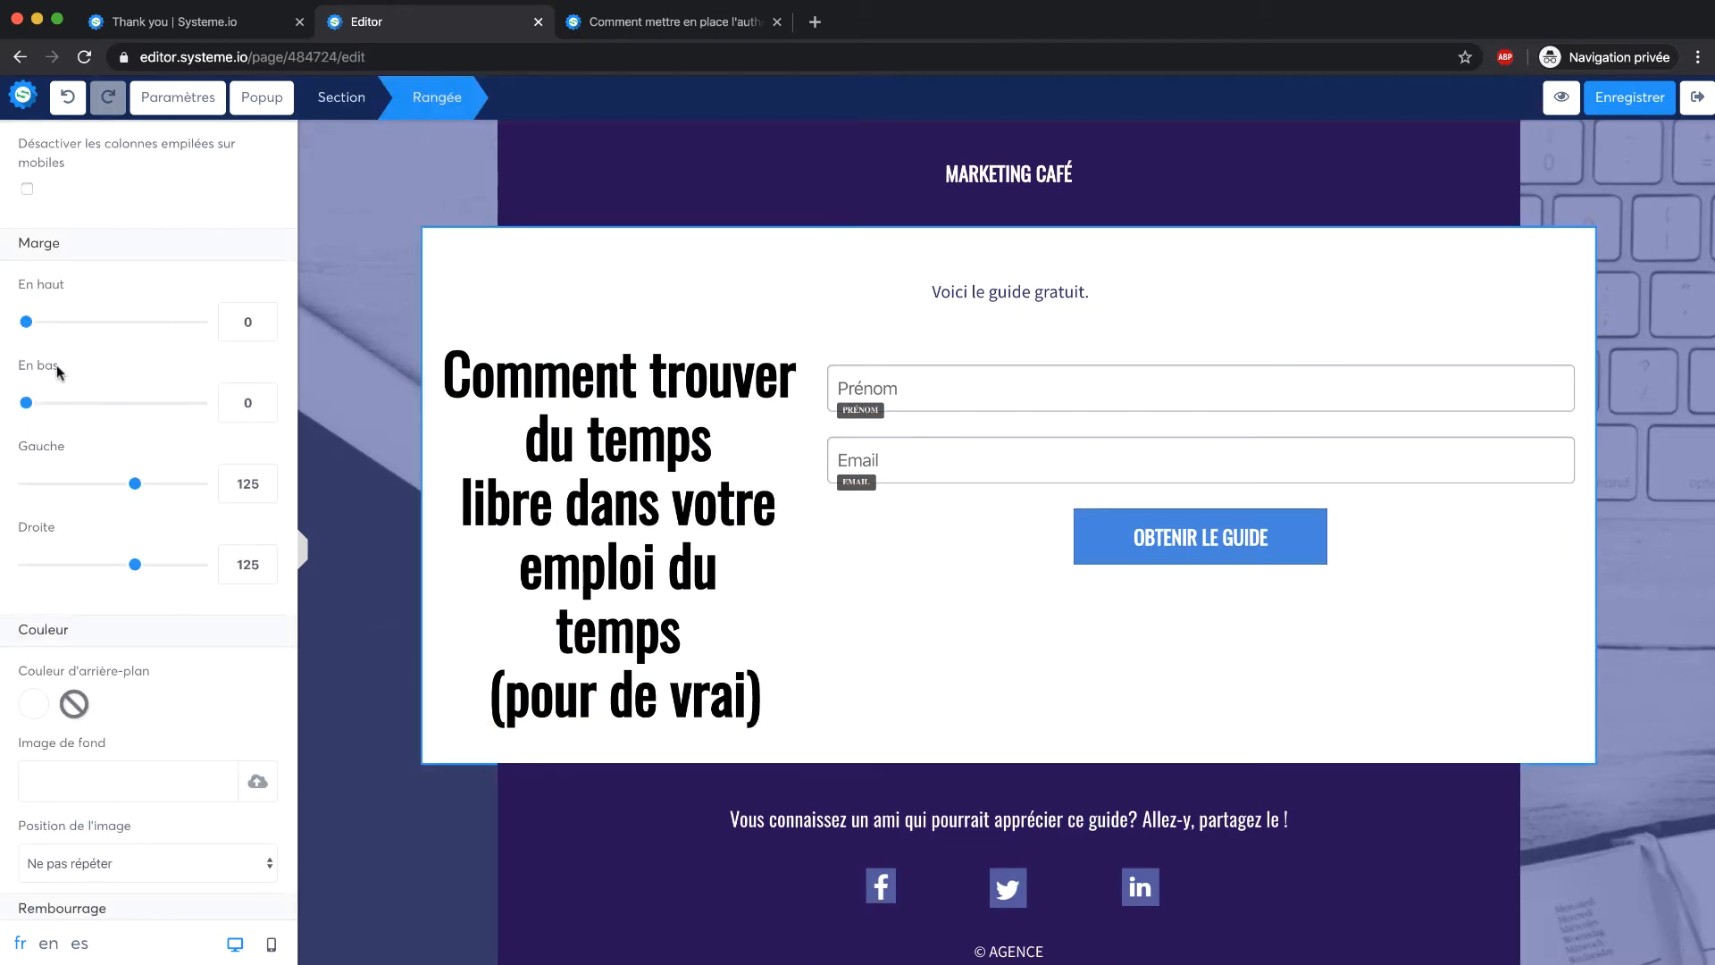
{"action": "scroll", "coordinate": [72, 492], "scroll_direction": "down", "scroll_amount": 6}
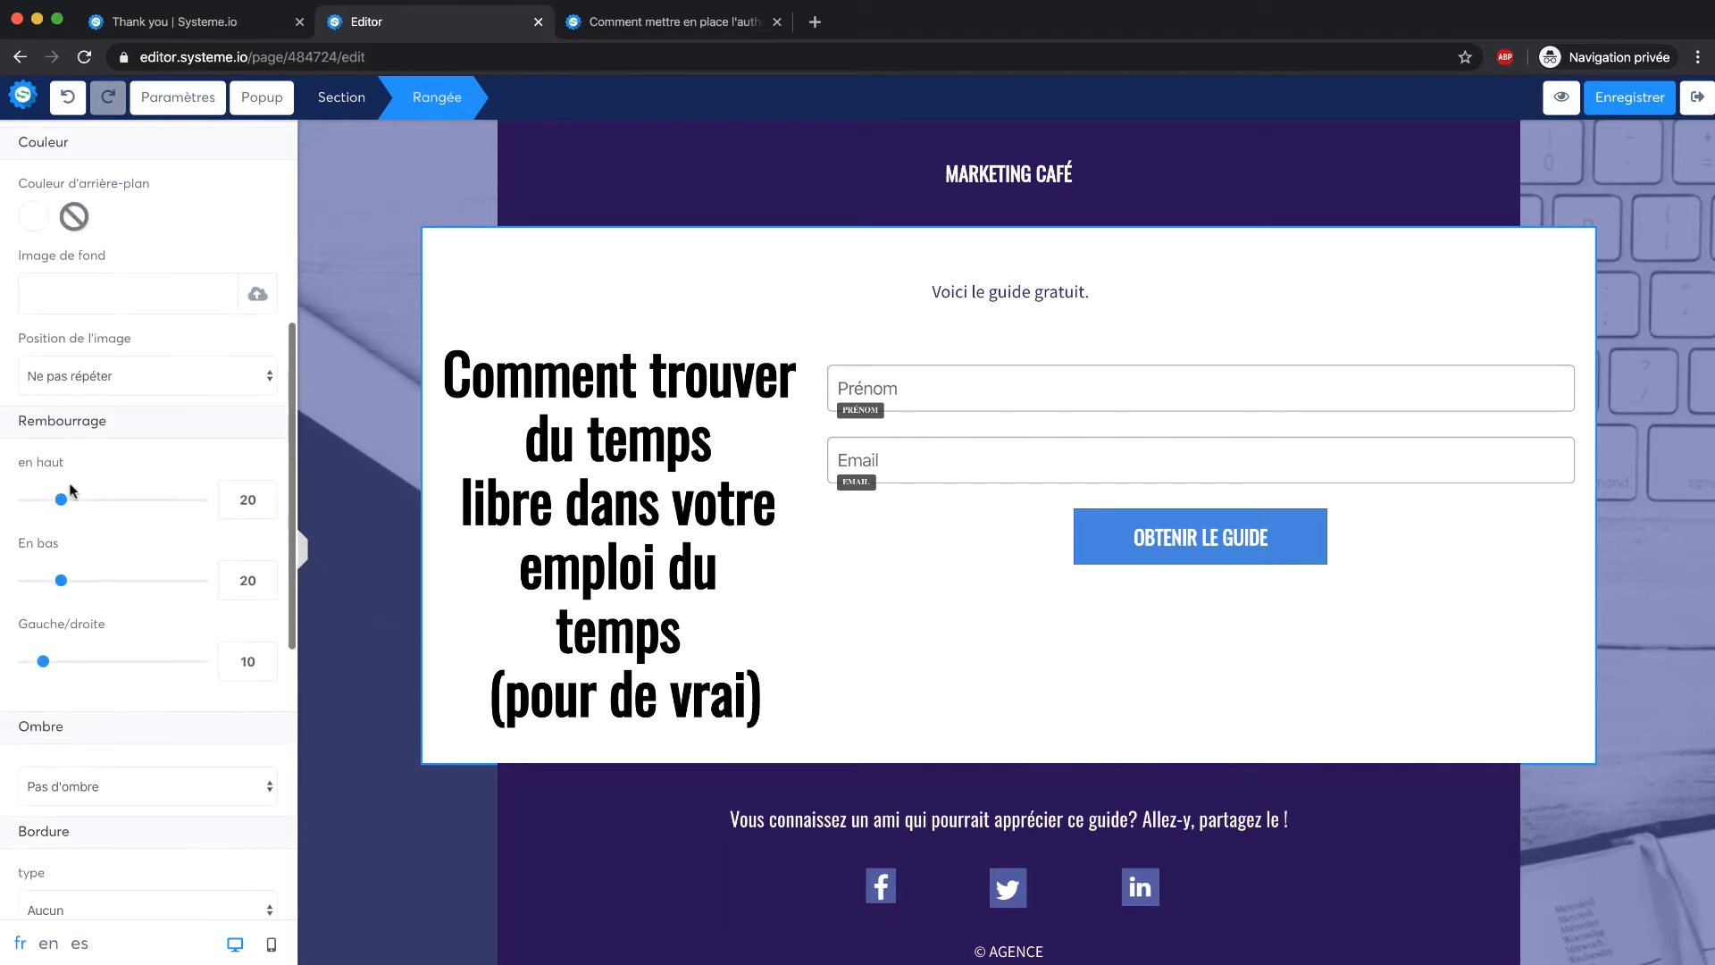
{"action": "left_click_drag", "start_coordinate": [61, 581], "coordinate": [166, 576]}
{"action": "left_click", "coordinate": [983, 372]}
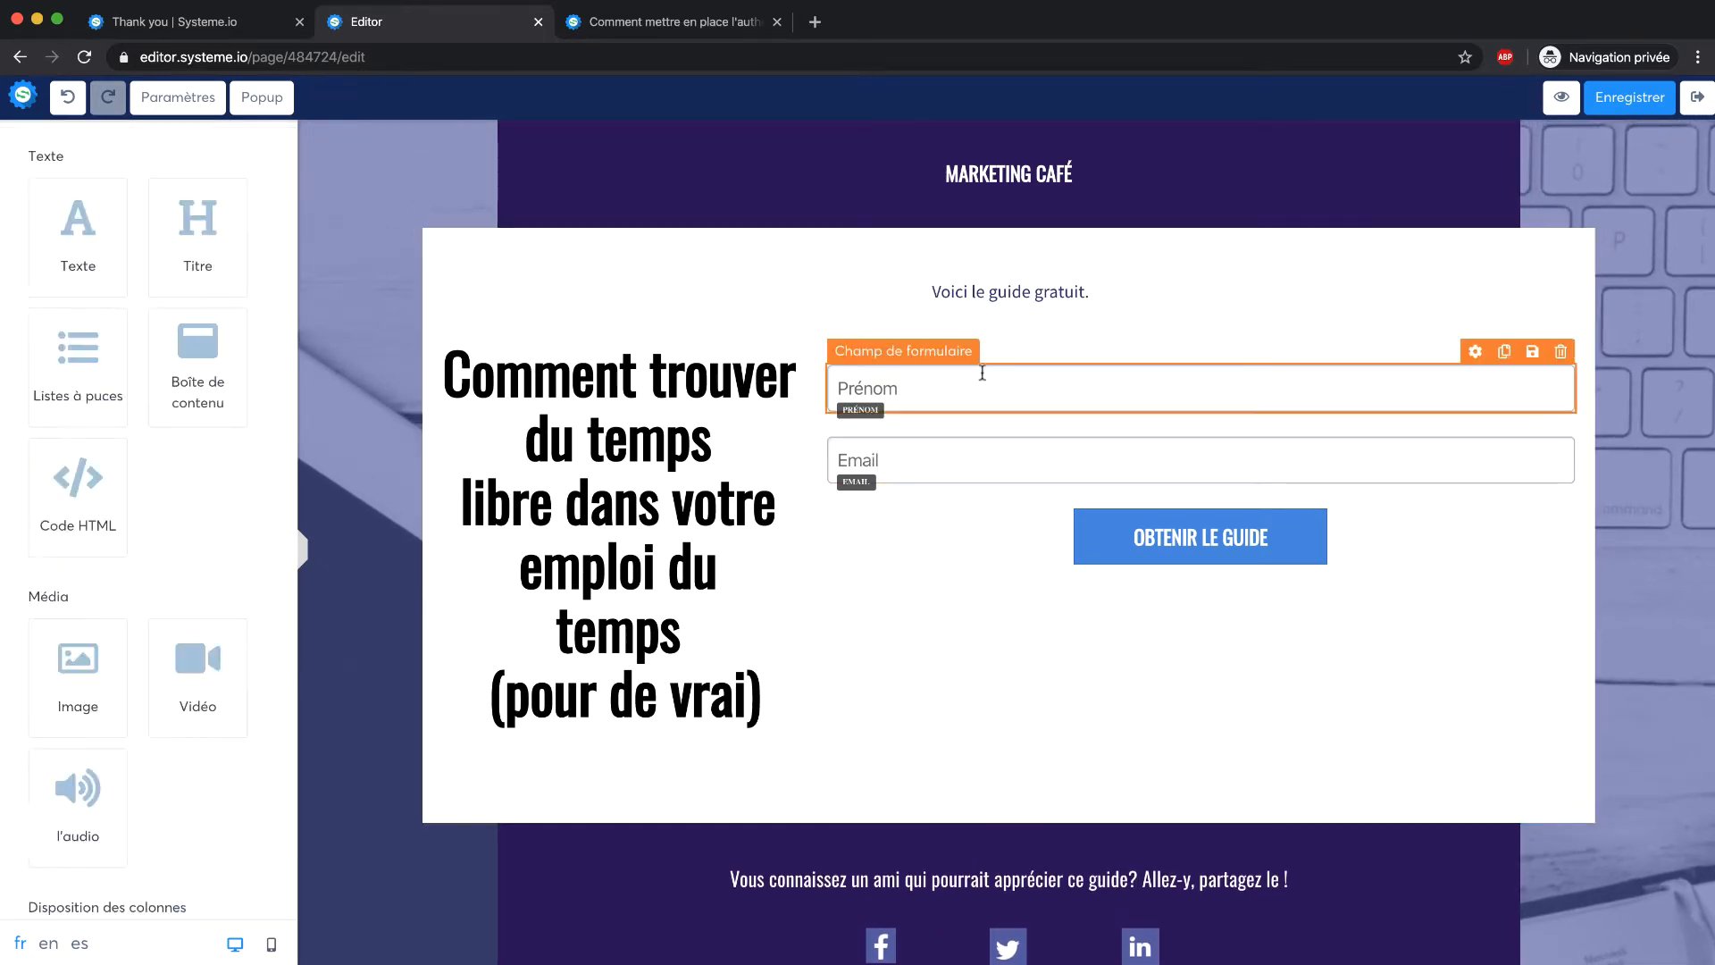
{"action": "left_click", "coordinate": [985, 376]}
{"action": "scroll", "coordinate": [76, 489], "scroll_direction": "down", "scroll_amount": 5}
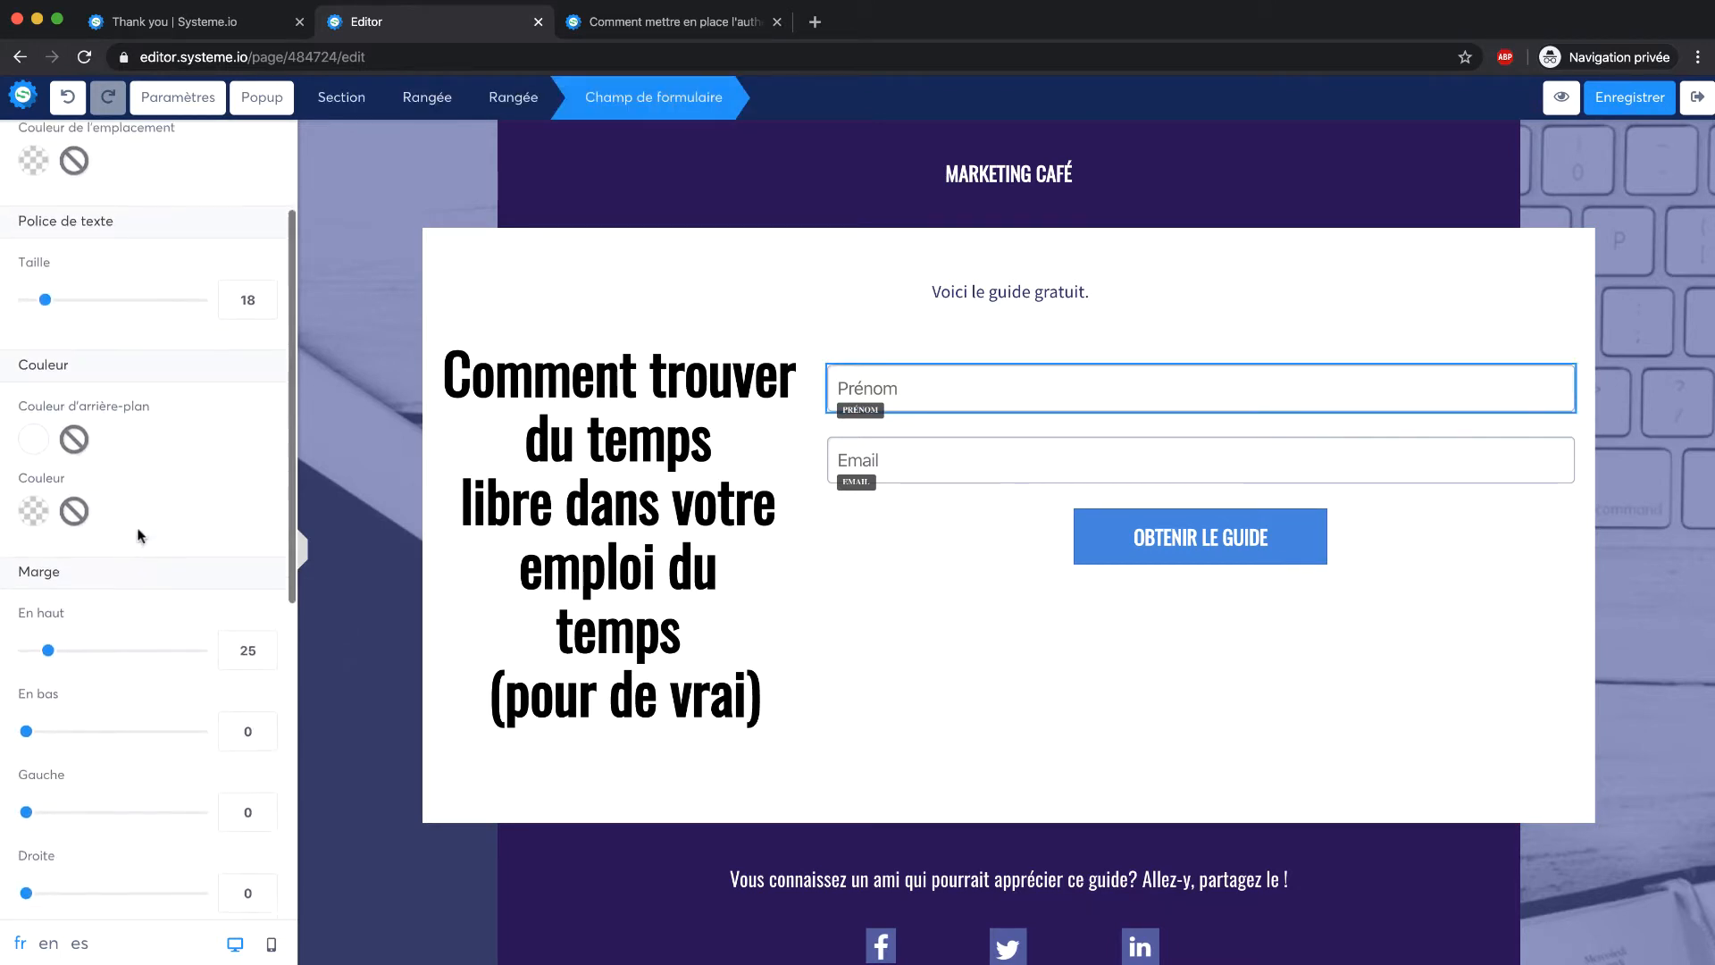
{"action": "left_click_drag", "start_coordinate": [49, 646], "coordinate": [112, 647]}
Left-align the headline and add an Image block above it
{"action": "left_click", "coordinate": [633, 390]}
{"action": "left_click", "coordinate": [632, 390]}
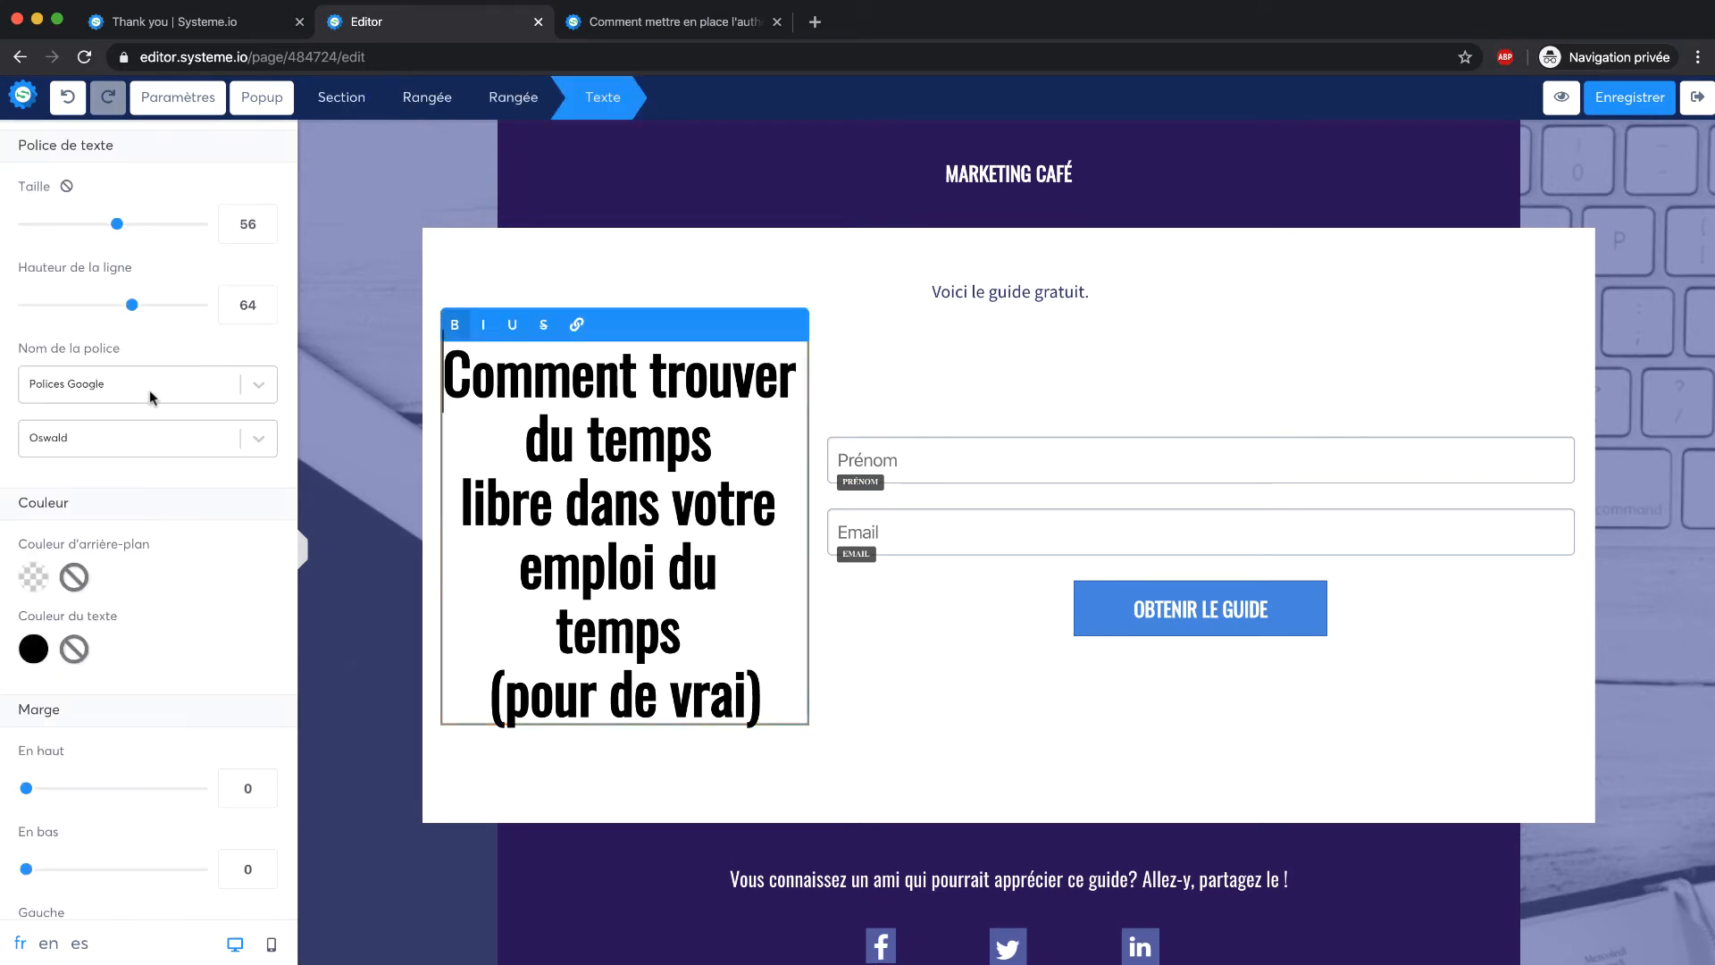
{"action": "scroll", "coordinate": [153, 394], "scroll_direction": "down", "scroll_amount": 10}
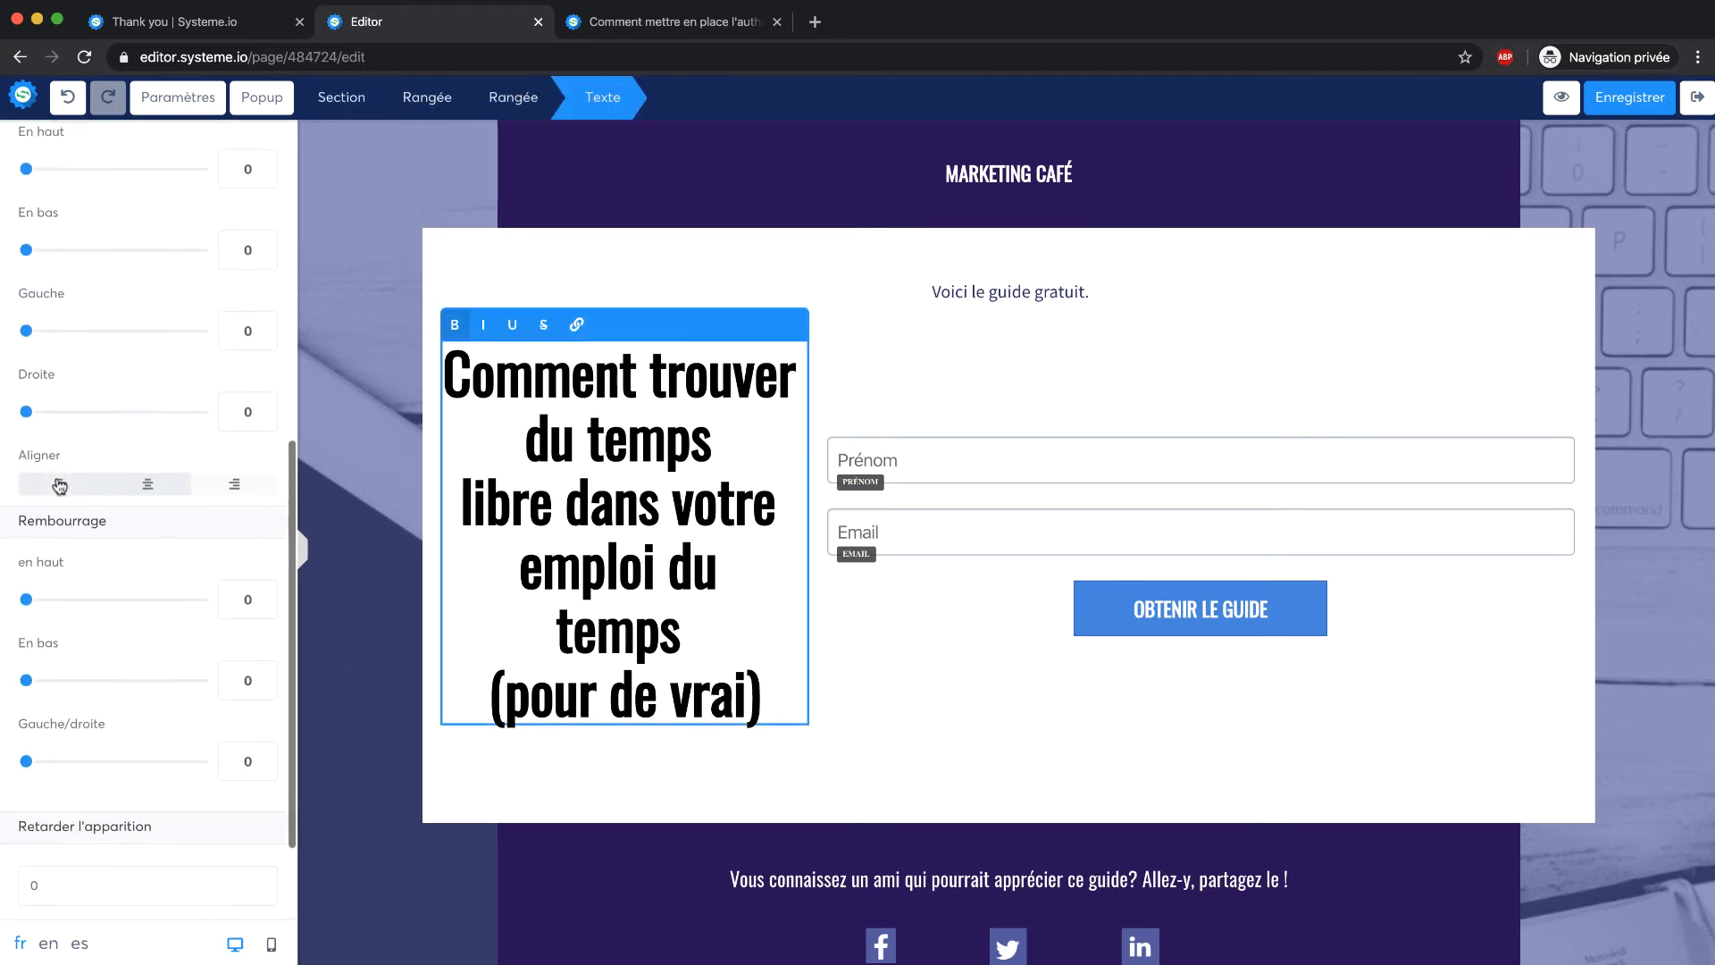
{"action": "left_click", "coordinate": [61, 484]}
{"action": "left_click", "coordinate": [937, 346]}
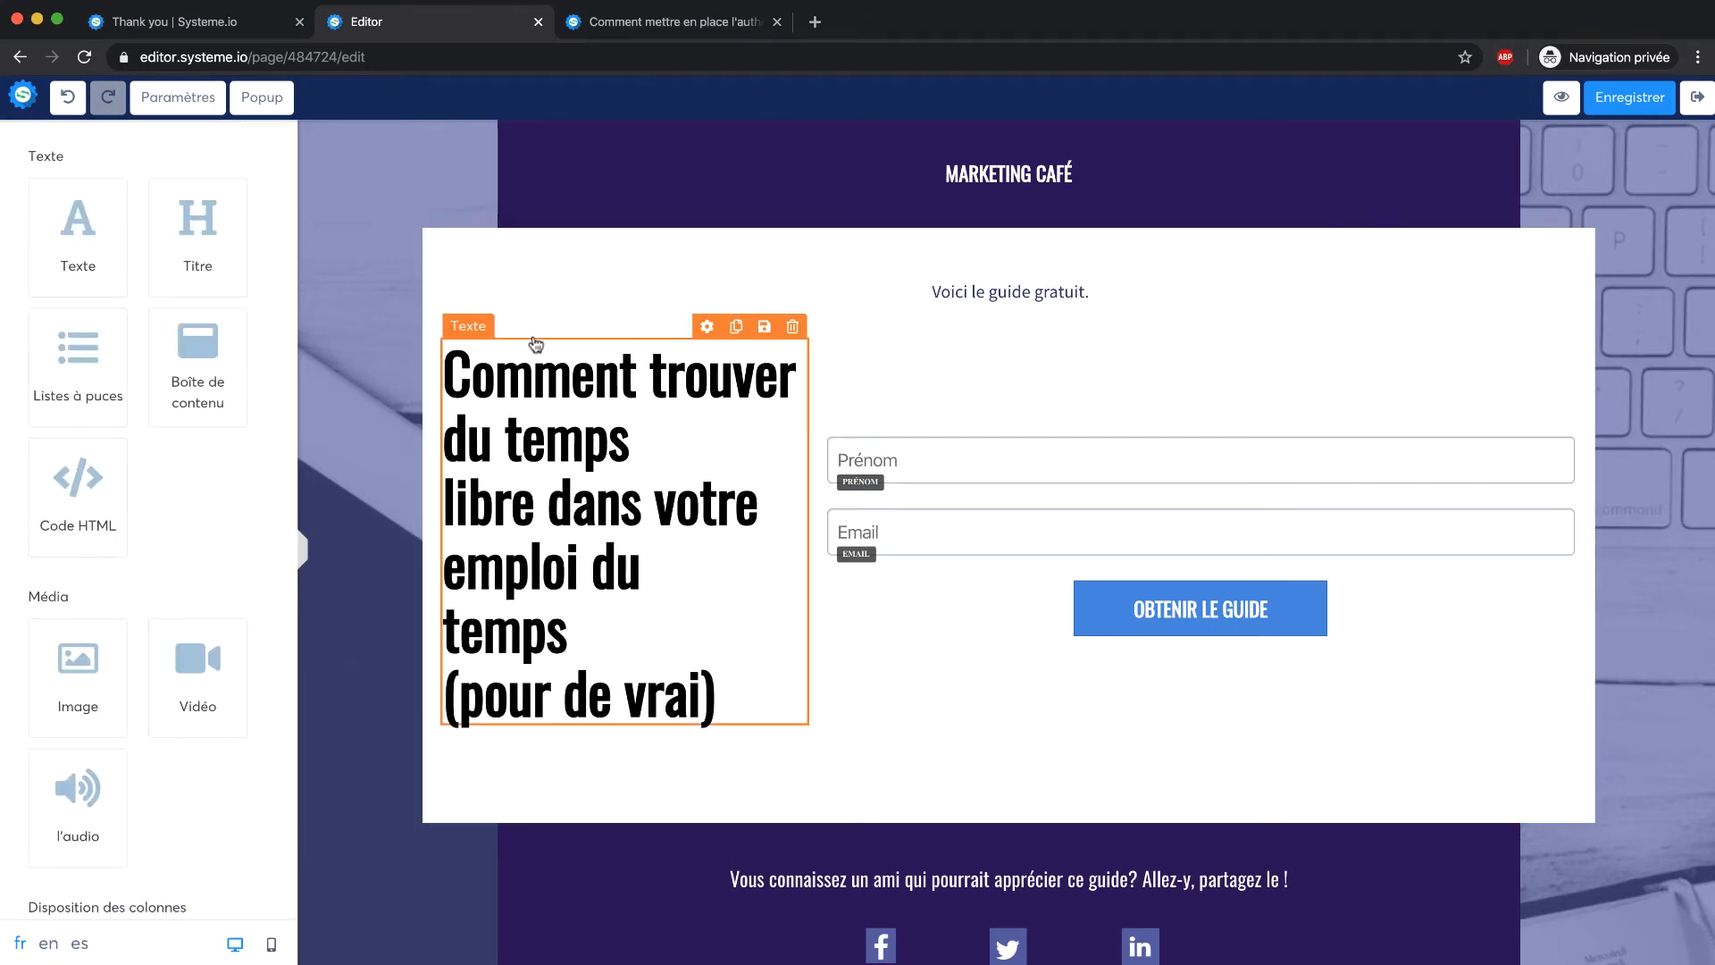
{"action": "scroll", "coordinate": [375, 358], "scroll_direction": "down", "scroll_amount": 3}
{"action": "left_click_drag", "start_coordinate": [78, 661], "coordinate": [555, 287]}
Replace the Demo Image placeholder with unnamed2.jpg, the laptop-on-desk photo from the Librairie
{"action": "left_click", "coordinate": [591, 283]}
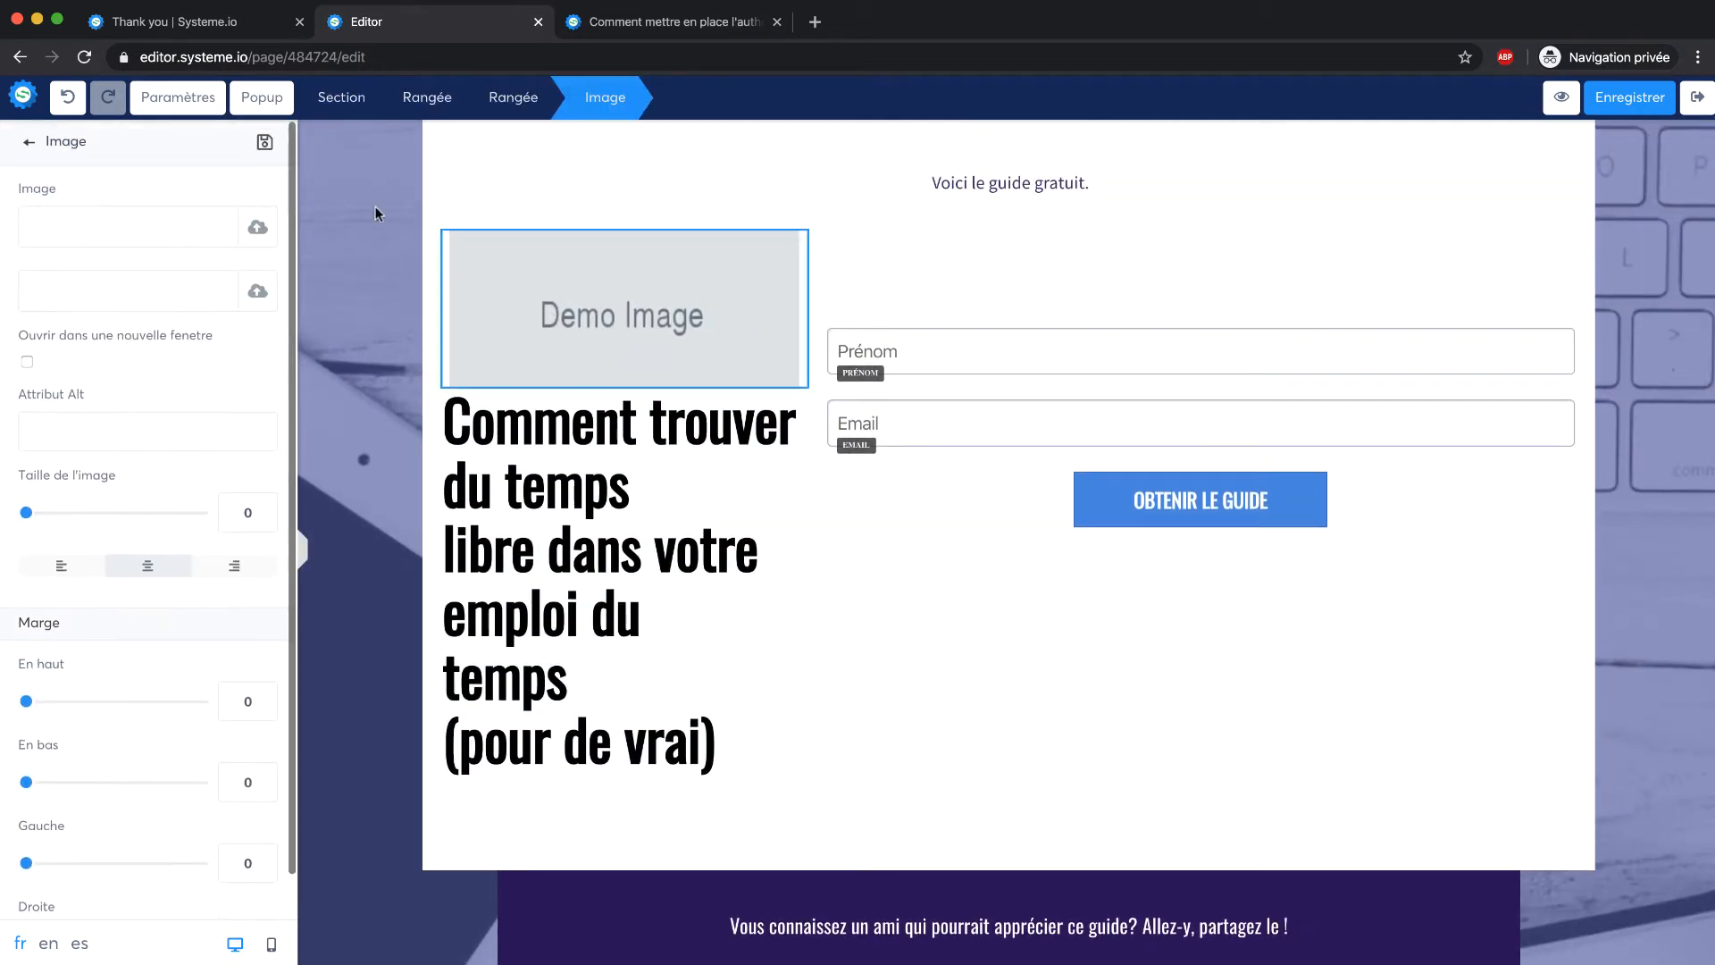
{"action": "left_click", "coordinate": [263, 227]}
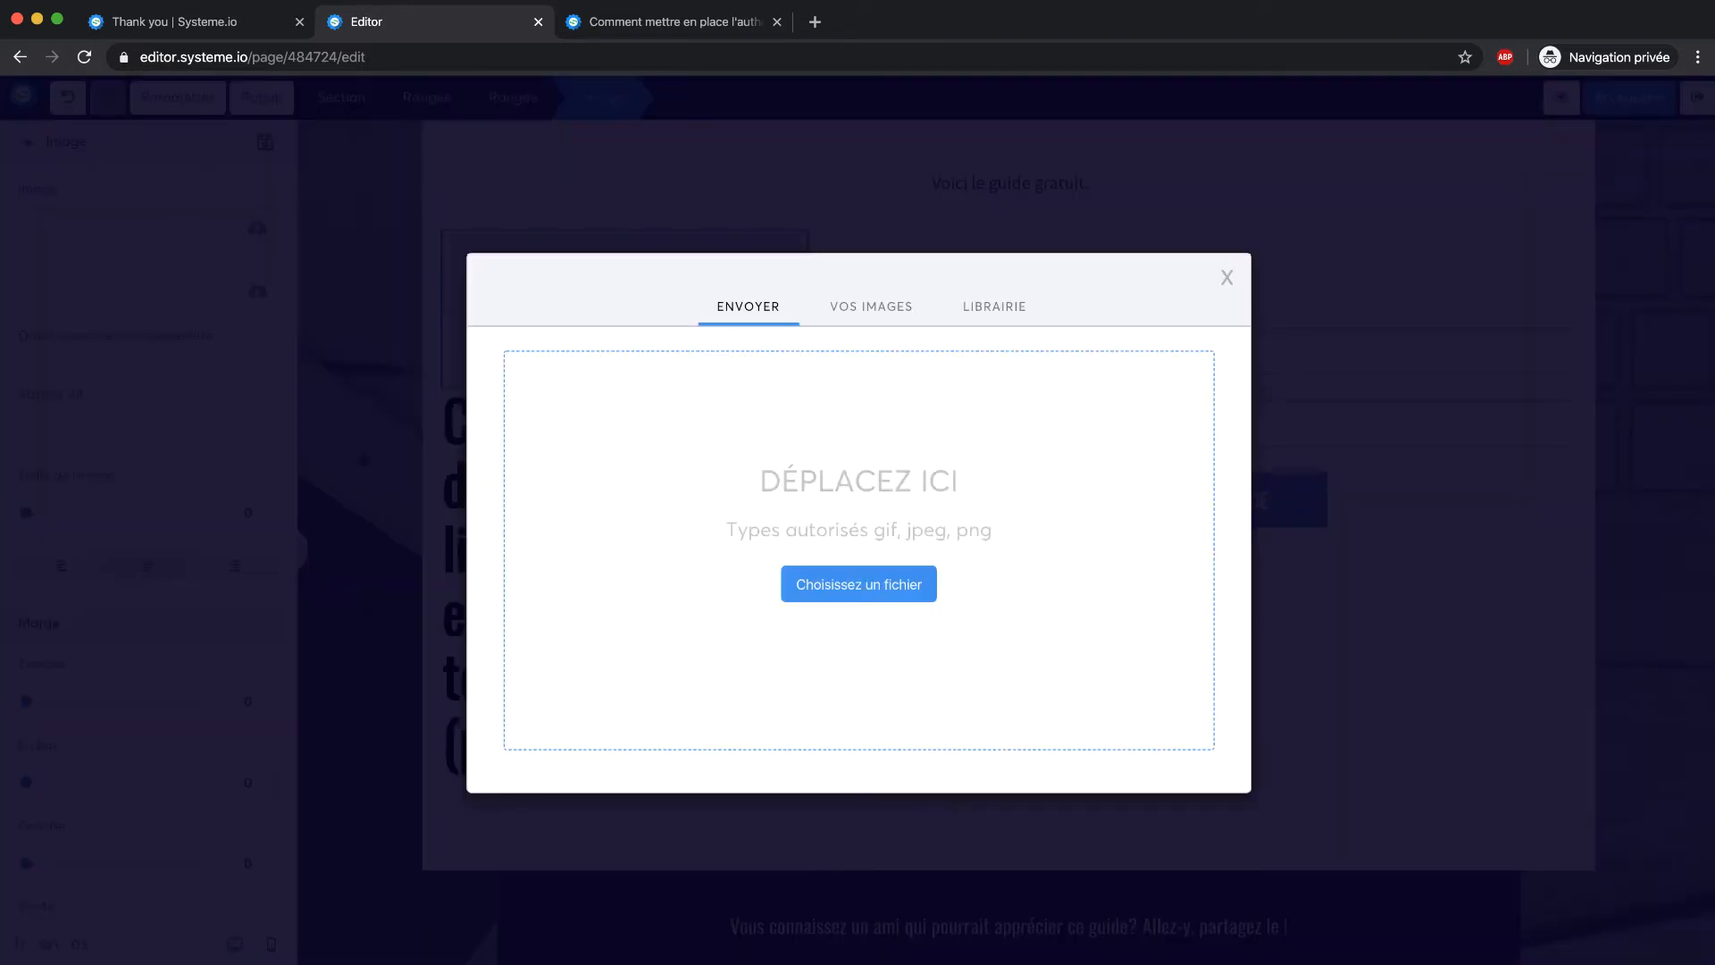
{"action": "left_click", "coordinate": [981, 305]}
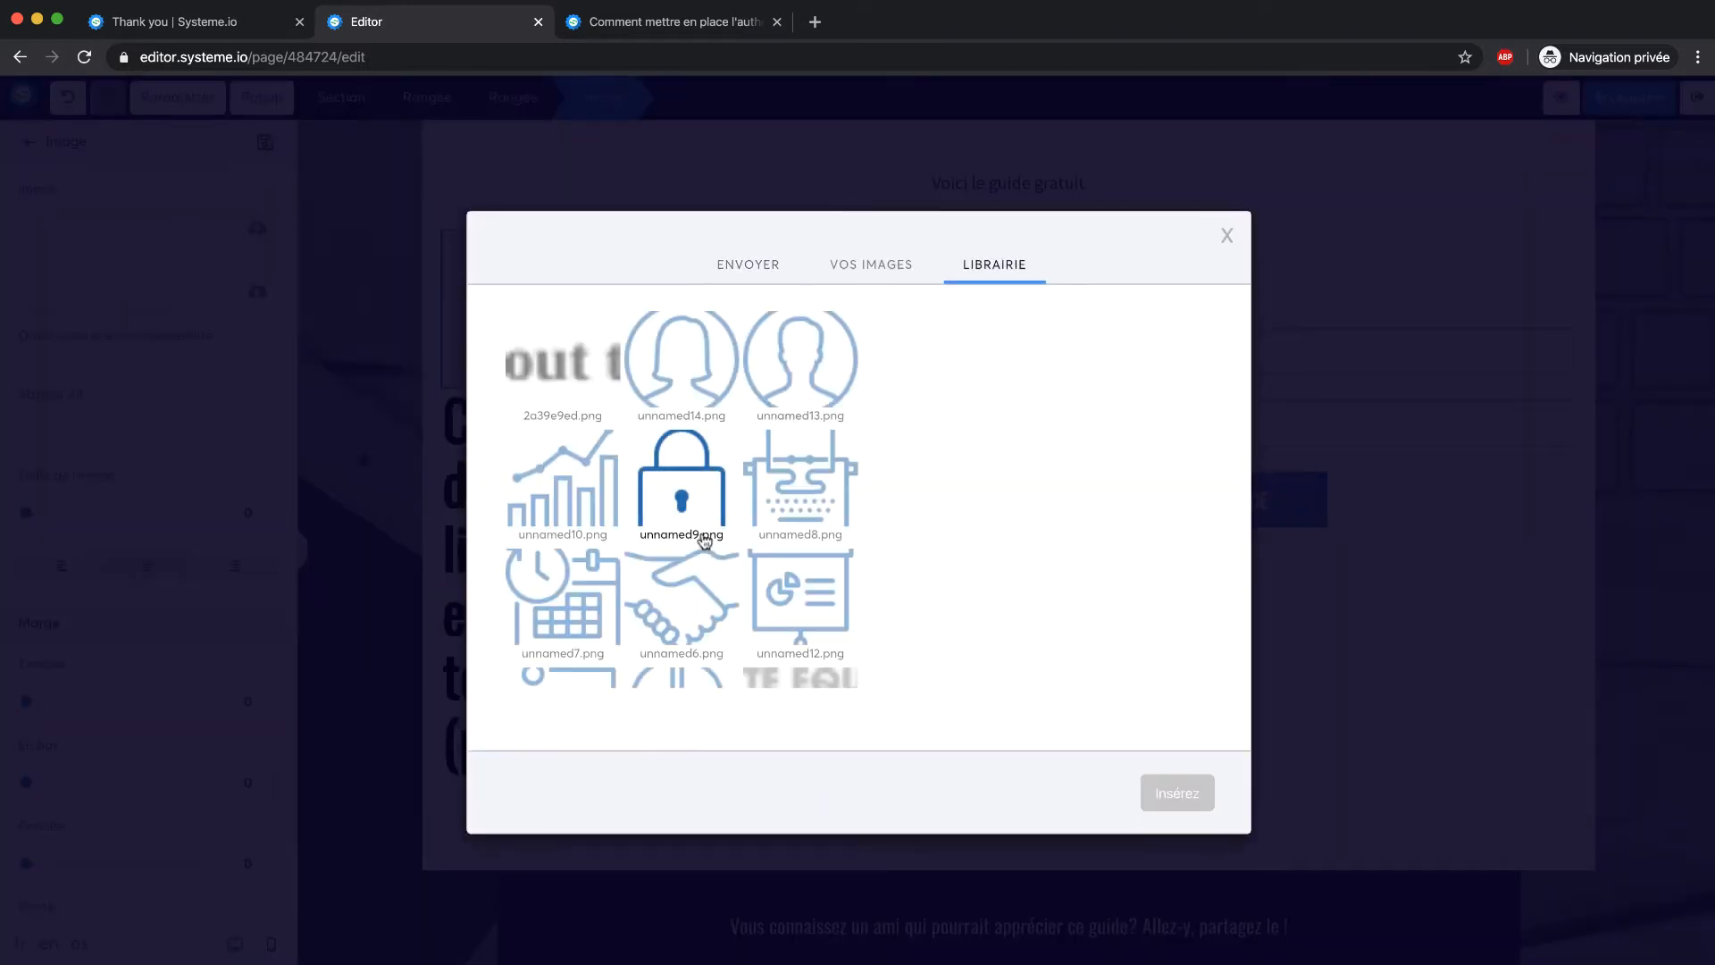
{"action": "scroll", "coordinate": [679, 487], "scroll_direction": "down", "scroll_amount": 5}
{"action": "scroll", "coordinate": [679, 500], "scroll_direction": "down", "scroll_amount": 10}
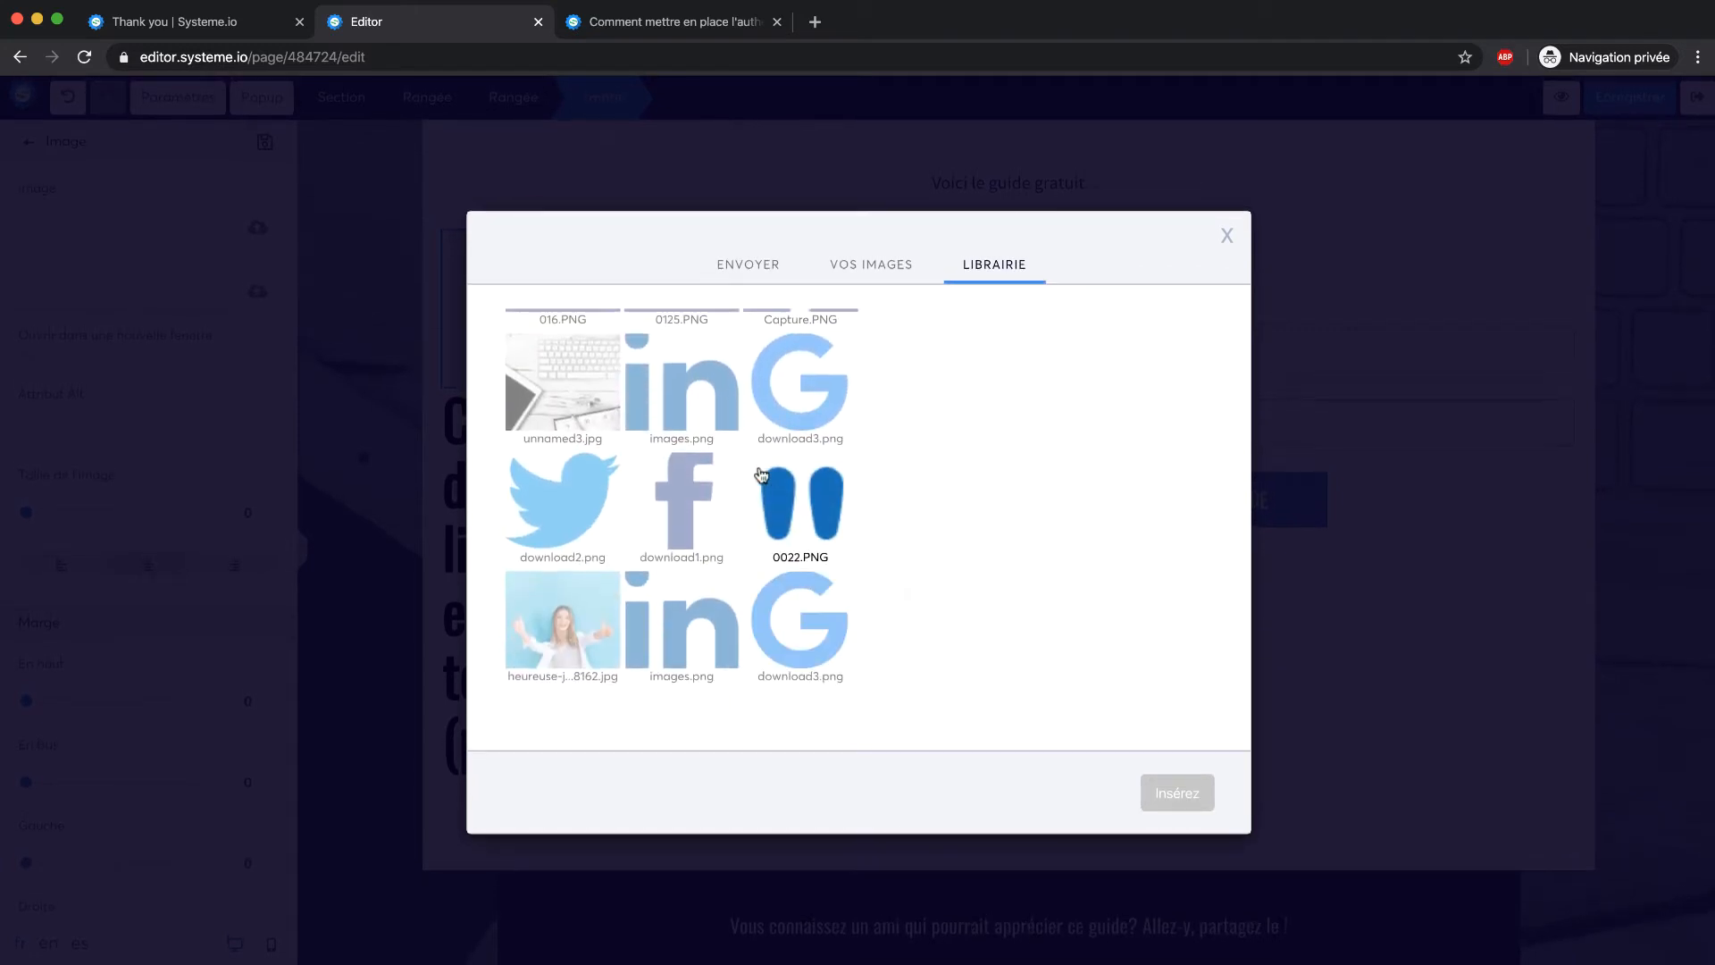
{"action": "scroll", "coordinate": [759, 479], "scroll_direction": "down", "scroll_amount": 6}
{"action": "scroll", "coordinate": [749, 483], "scroll_direction": "down", "scroll_amount": 3}
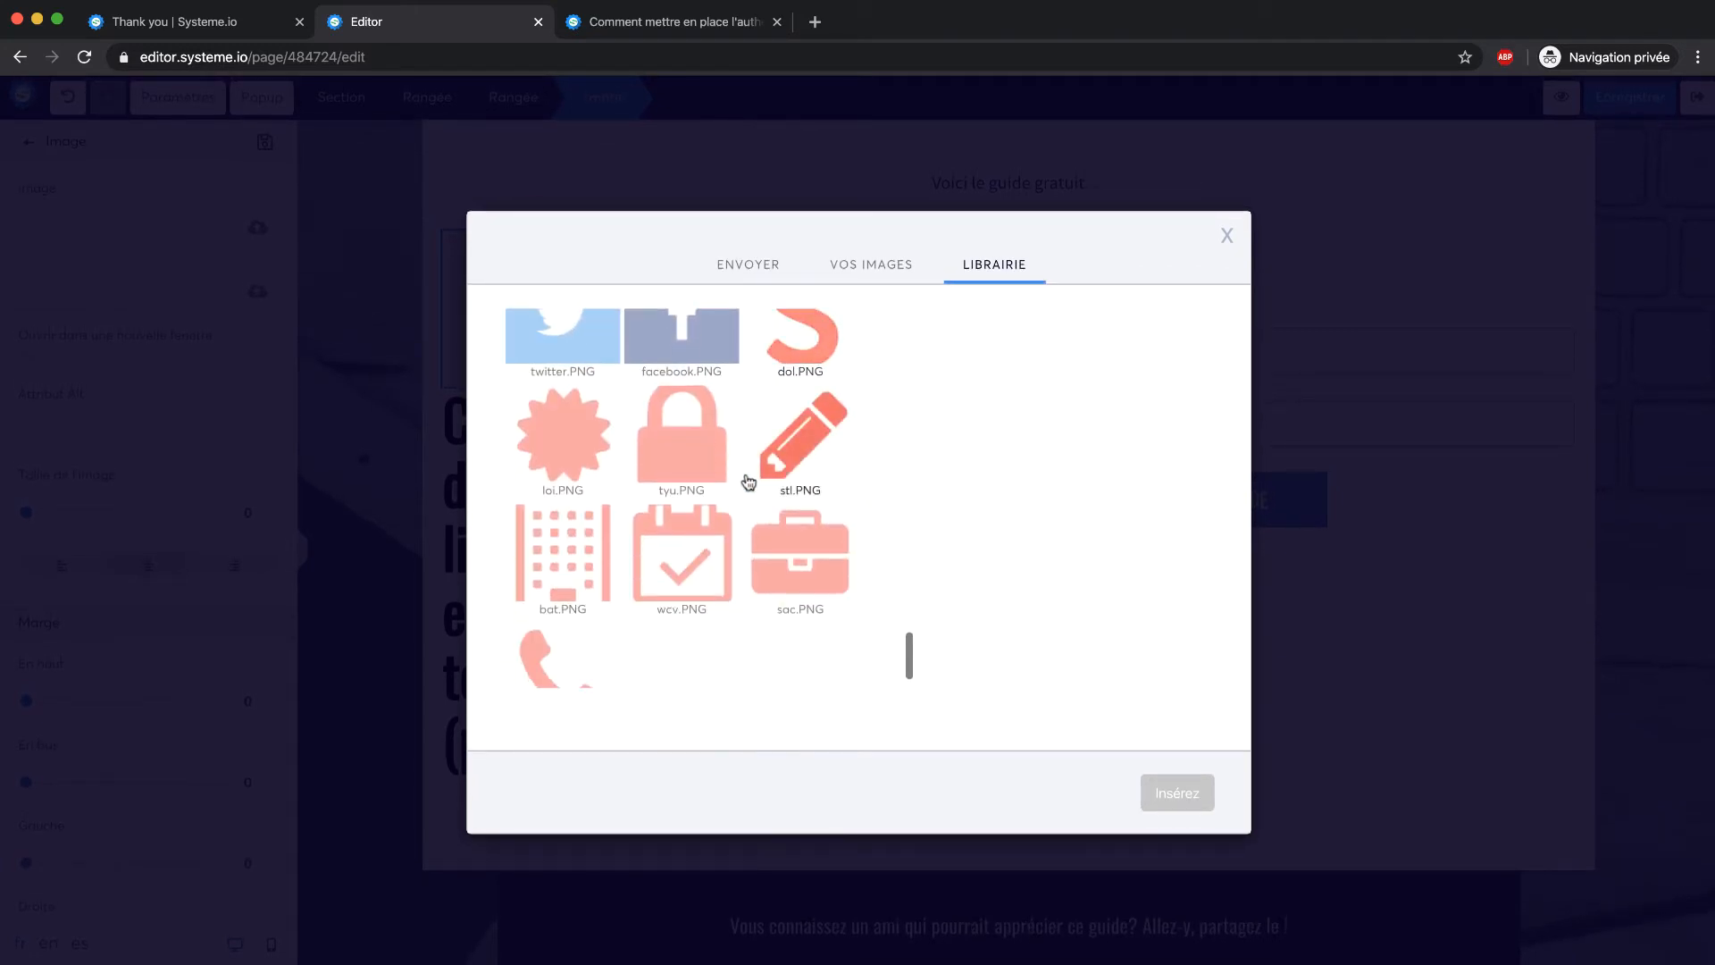
{"action": "scroll", "coordinate": [732, 465], "scroll_direction": "up", "scroll_amount": 8}
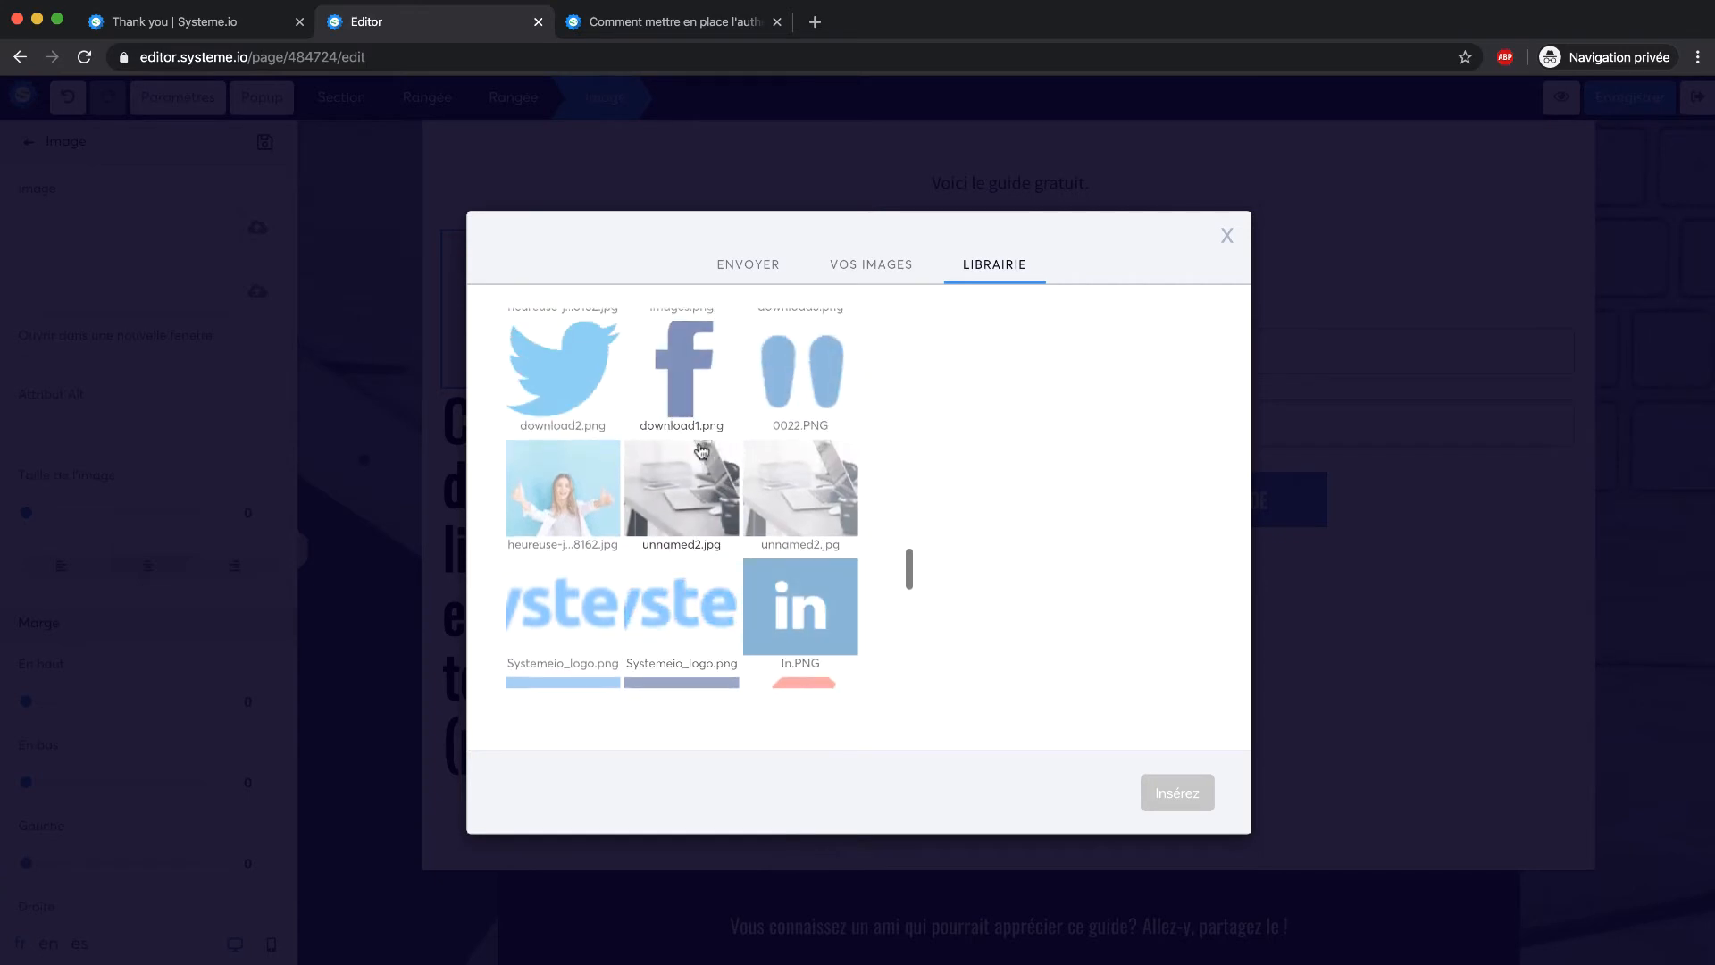
{"action": "left_click", "coordinate": [699, 460]}
{"action": "left_click", "coordinate": [1194, 787]}
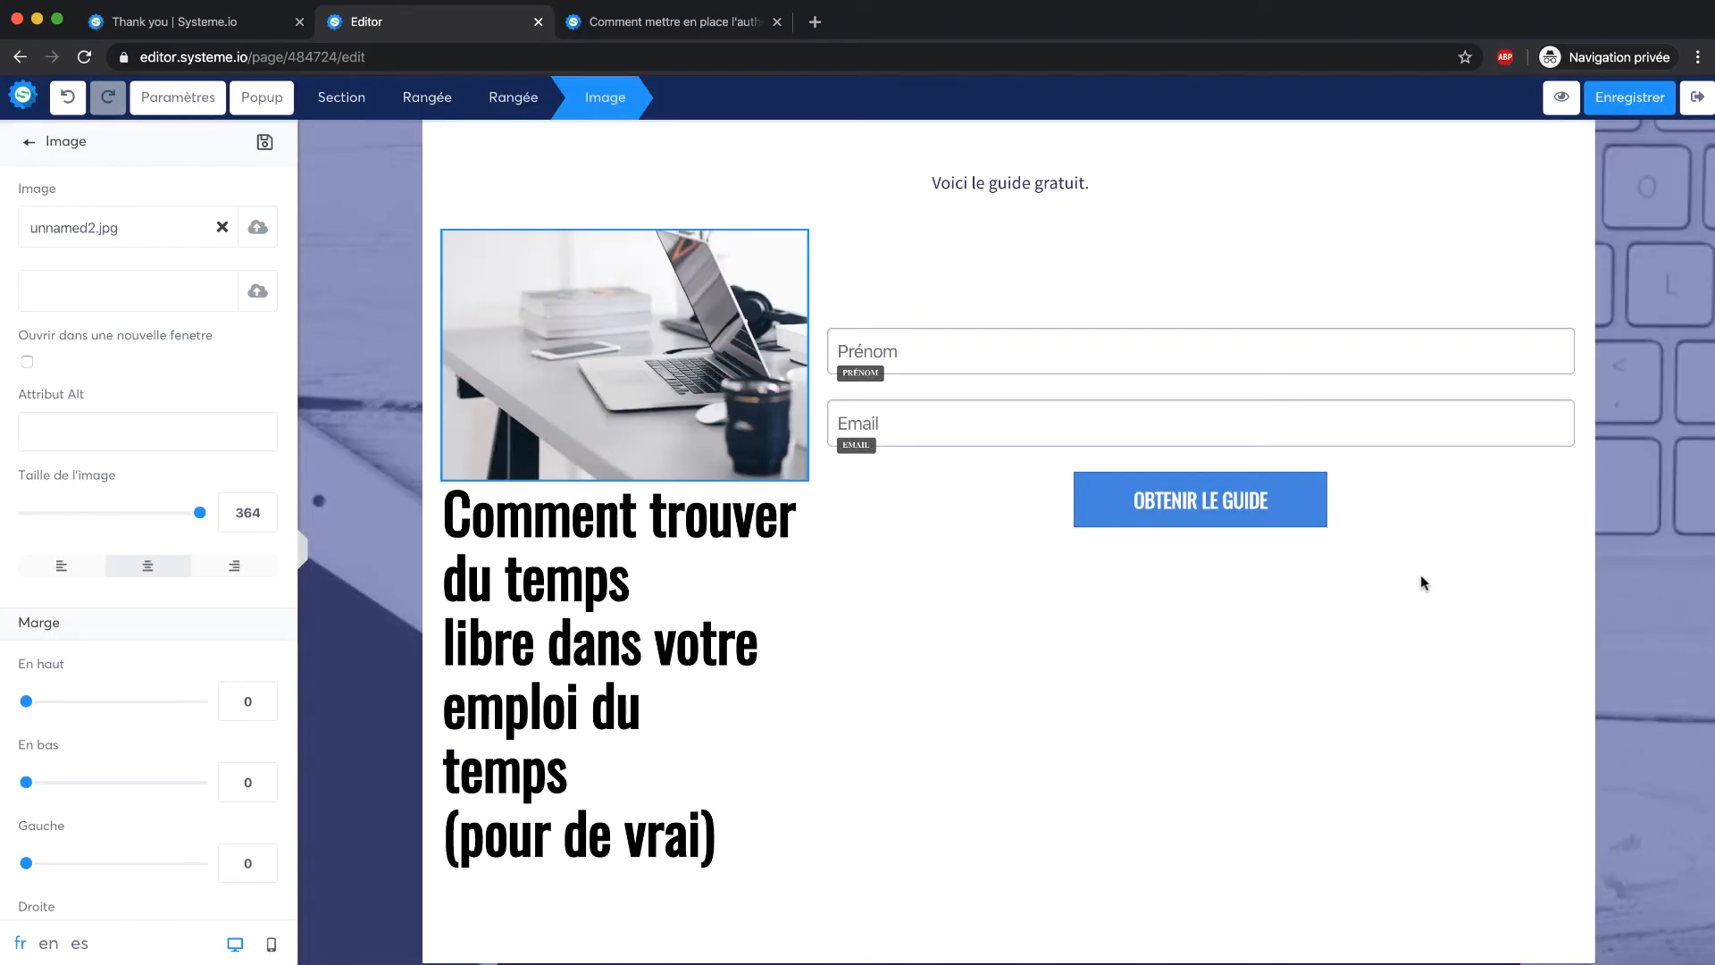
{"action": "left_click", "coordinate": [641, 568]}
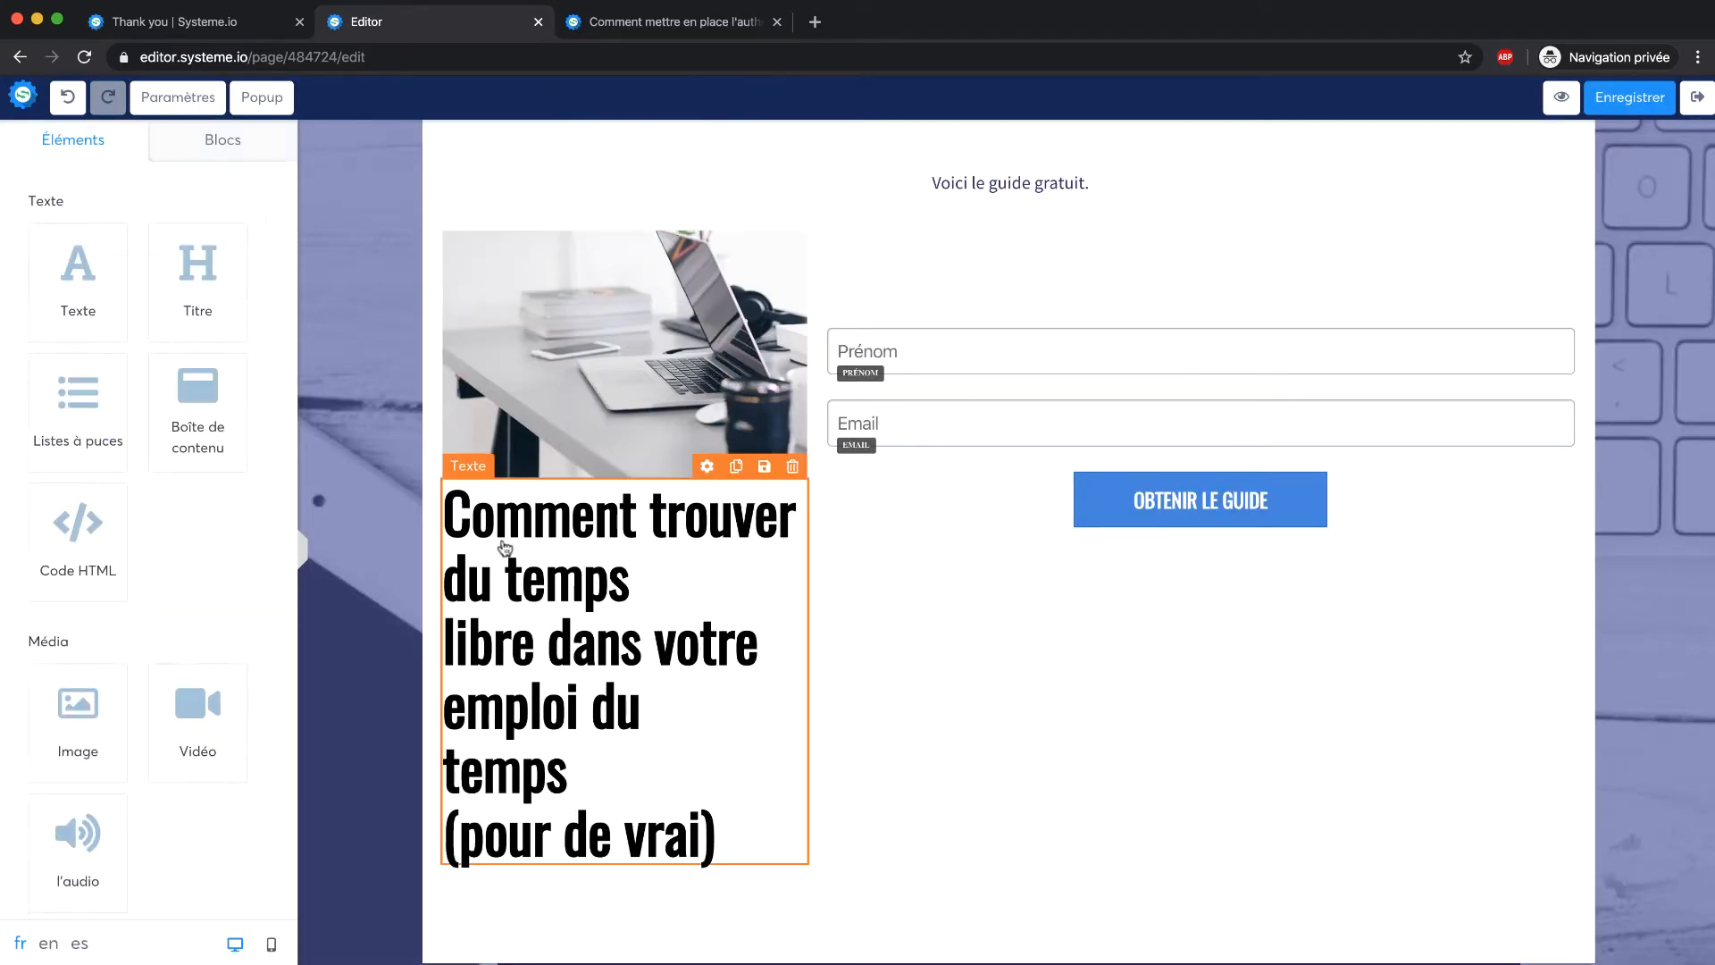
Move the headline into the right column and reduce the Prénom field's top margin to 23
{"action": "left_click_drag", "start_coordinate": [613, 471], "coordinate": [1014, 277]}
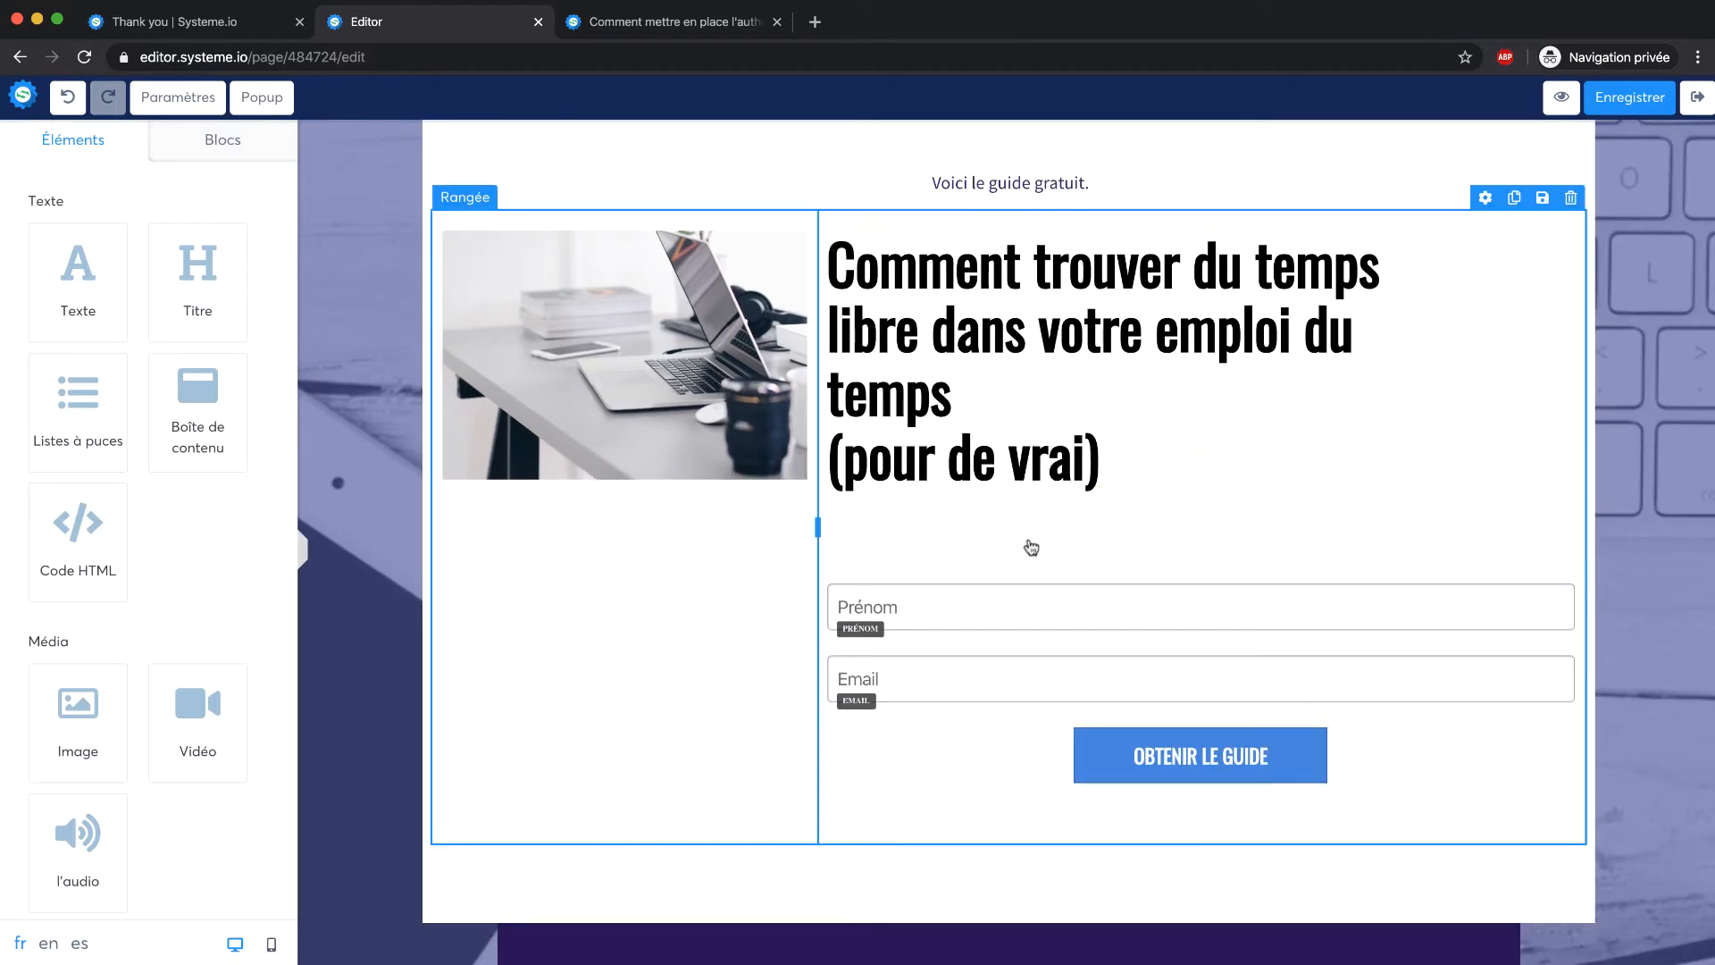
{"action": "left_click", "coordinate": [1026, 593]}
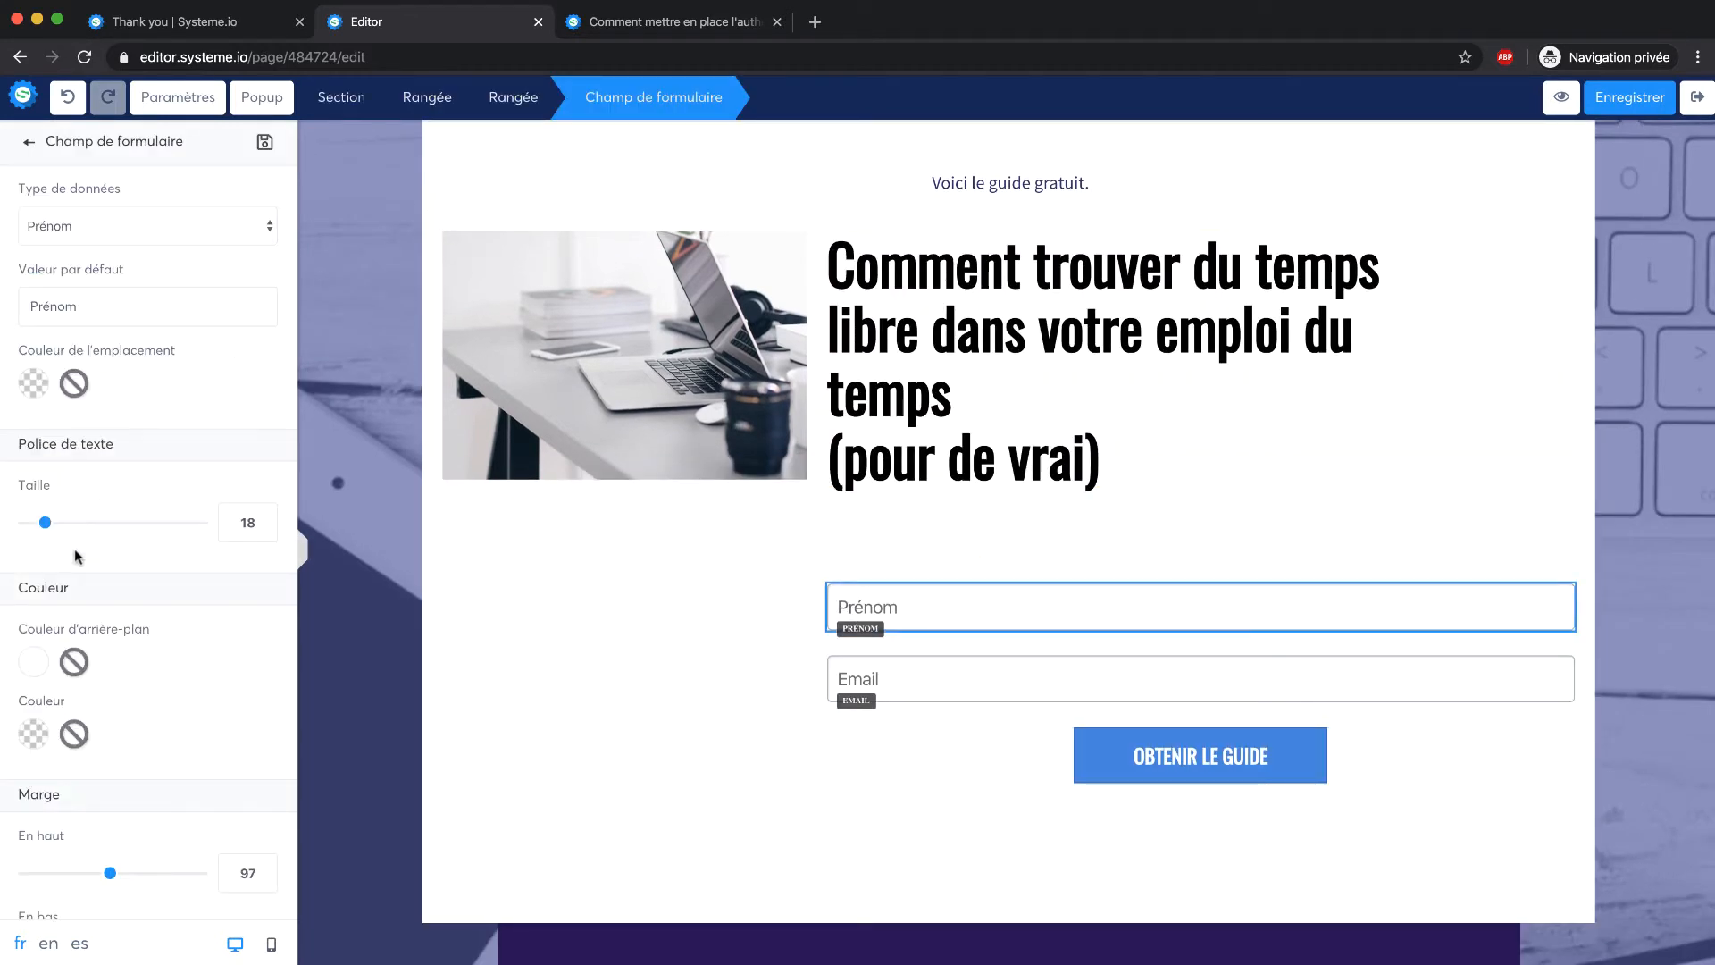
{"action": "scroll", "coordinate": [76, 555], "scroll_direction": "down", "scroll_amount": 3}
{"action": "left_click_drag", "start_coordinate": [114, 756], "coordinate": [46, 759]}
Raise the photo's top margin to 76 to lower it
{"action": "left_click", "coordinate": [576, 344]}
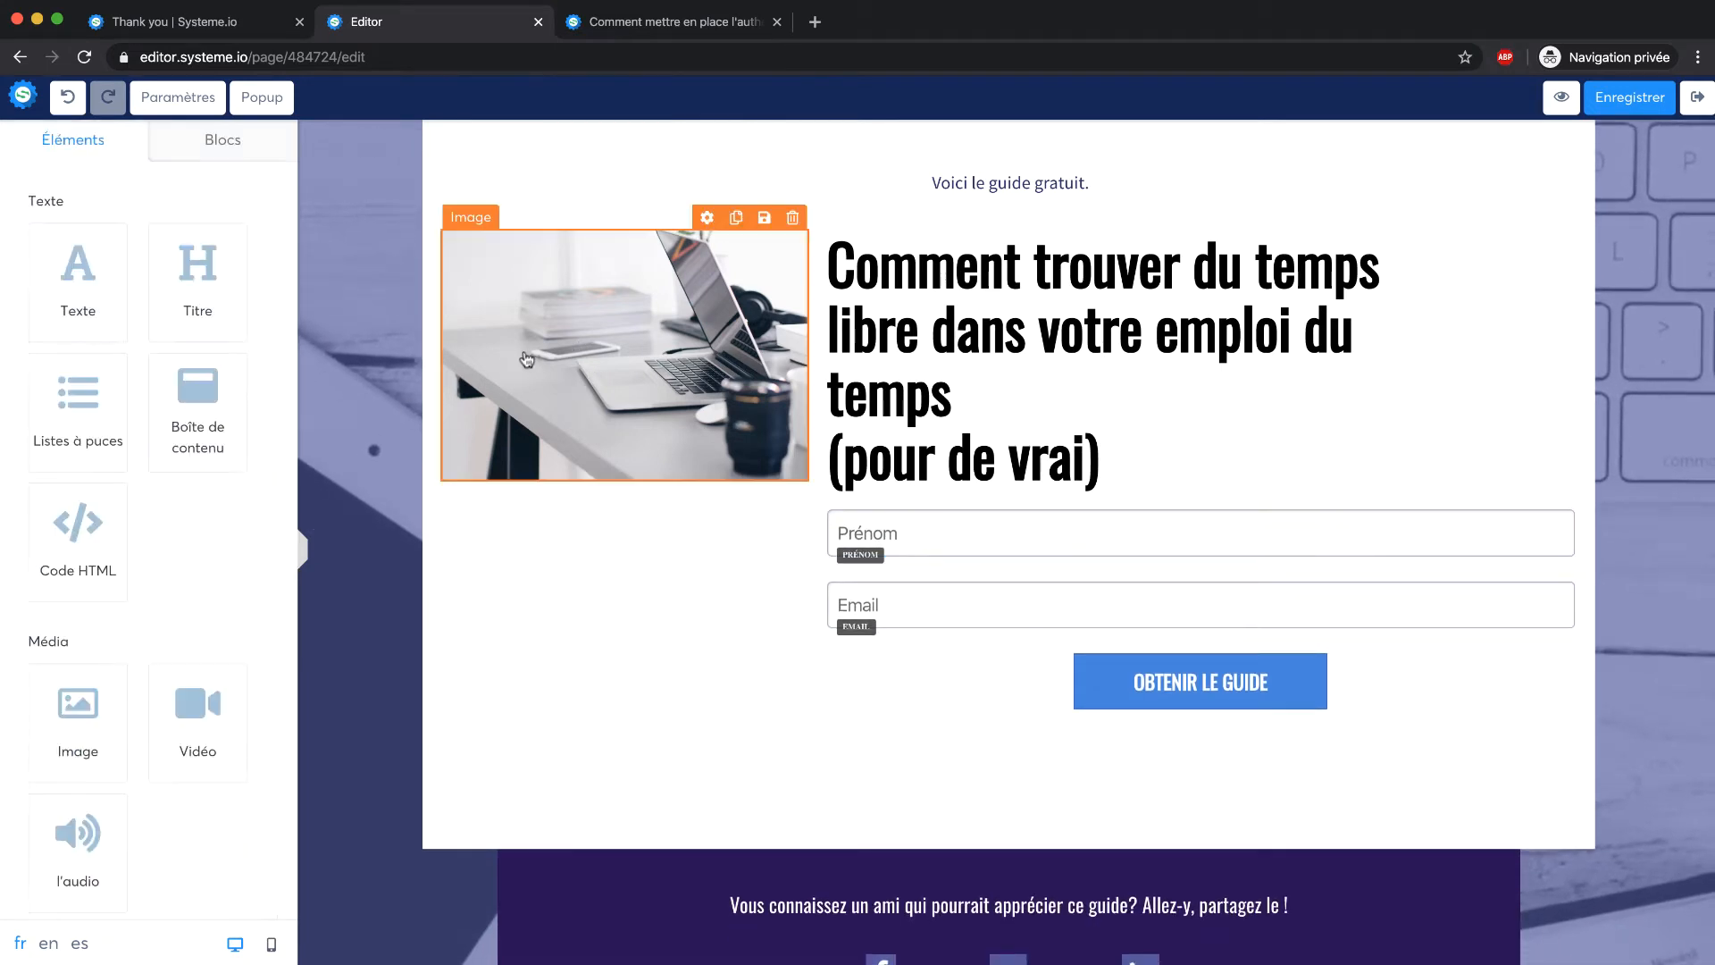
{"action": "scroll", "coordinate": [79, 582], "scroll_direction": "down", "scroll_amount": 3}
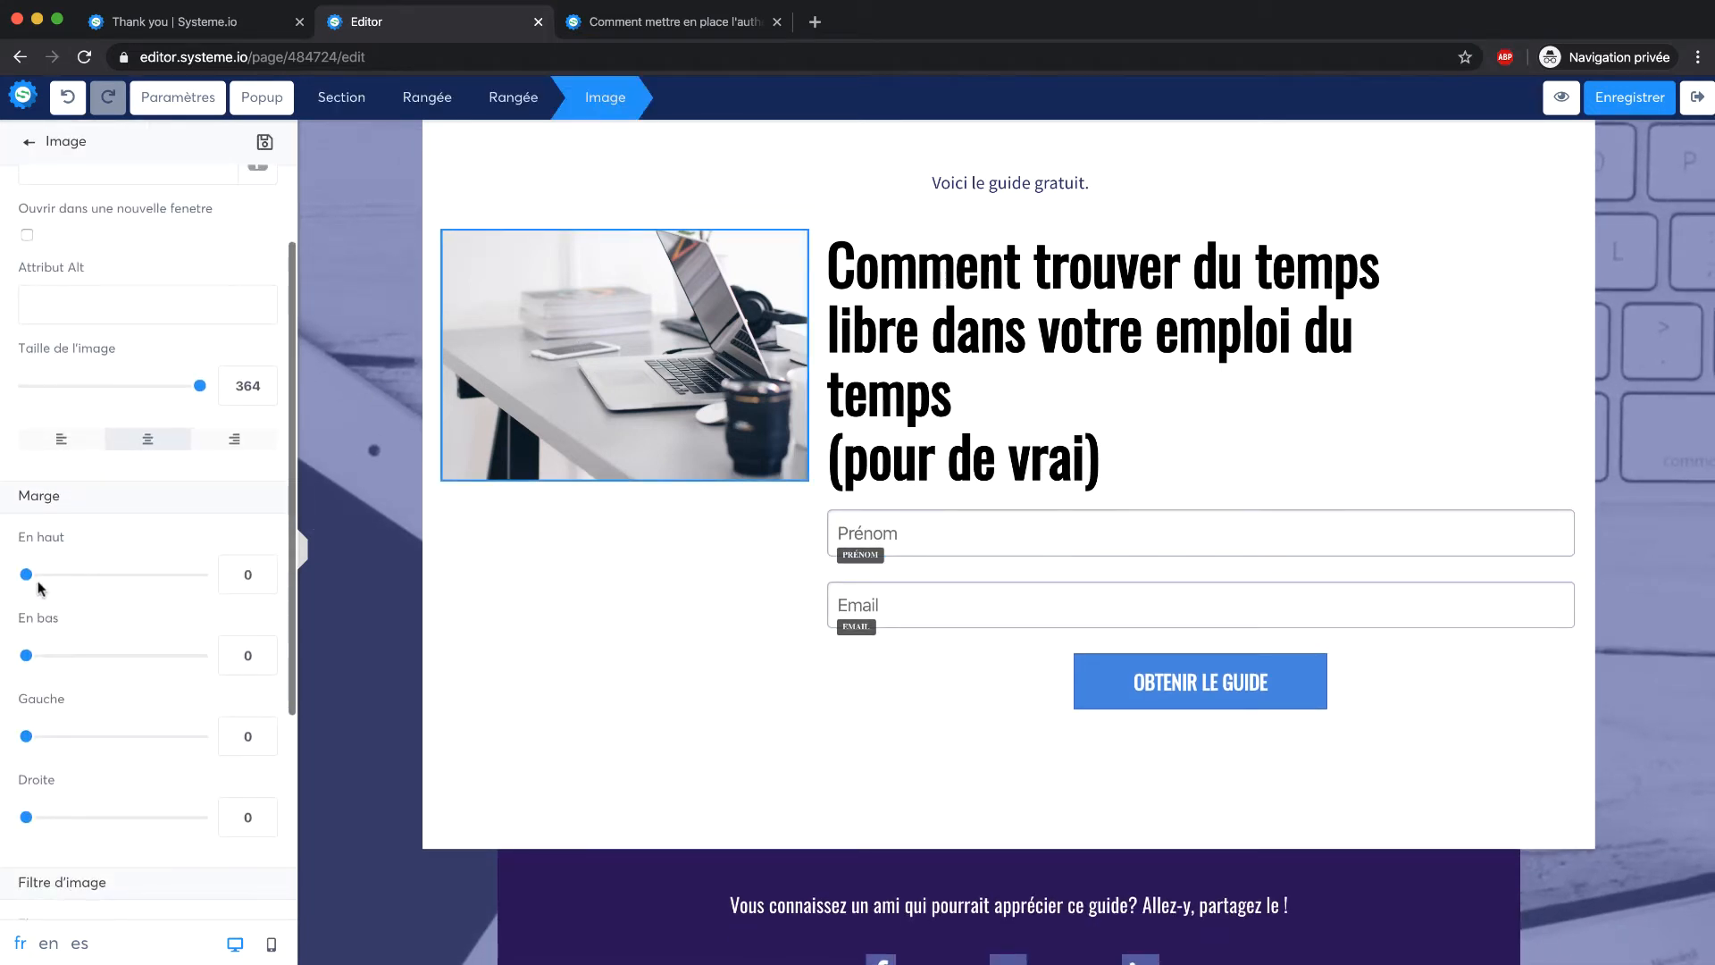
{"action": "left_click_drag", "start_coordinate": [27, 579], "coordinate": [94, 580]}
{"action": "left_click", "coordinate": [566, 284]}
{"action": "scroll", "coordinate": [566, 284], "scroll_direction": "up", "scroll_amount": 3}
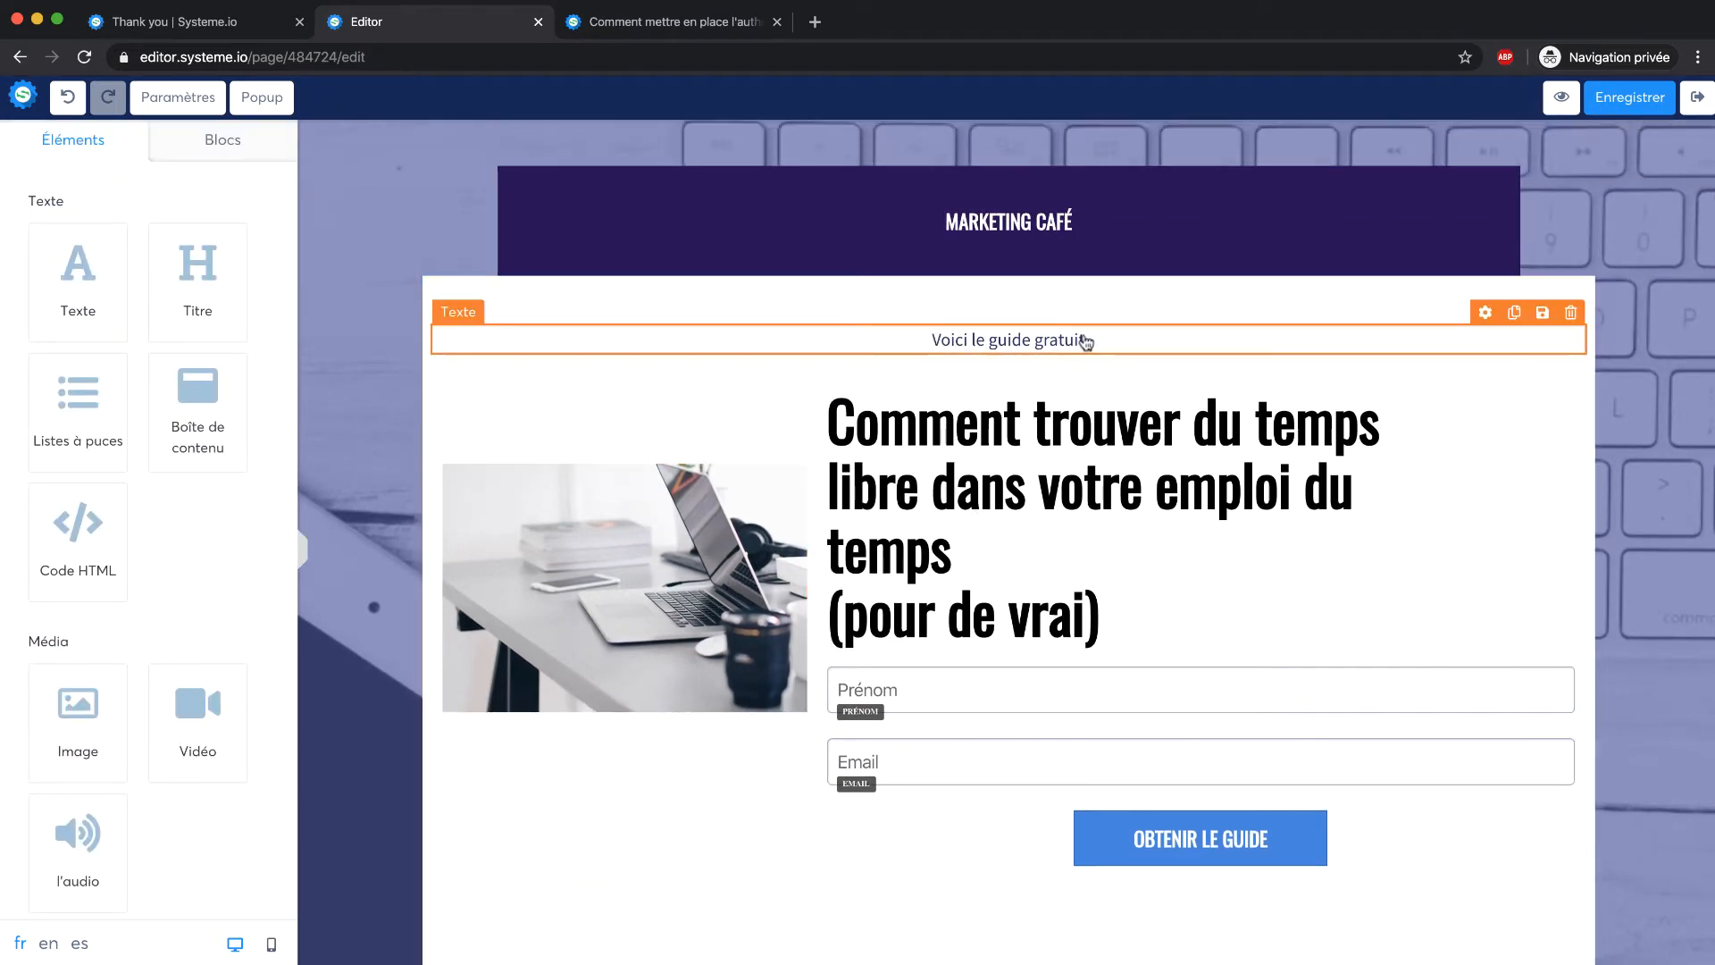
{"action": "scroll", "coordinate": [1084, 336], "scroll_direction": "down", "scroll_amount": 4}
{"action": "scroll", "coordinate": [1084, 336], "scroll_direction": "up", "scroll_amount": 3}
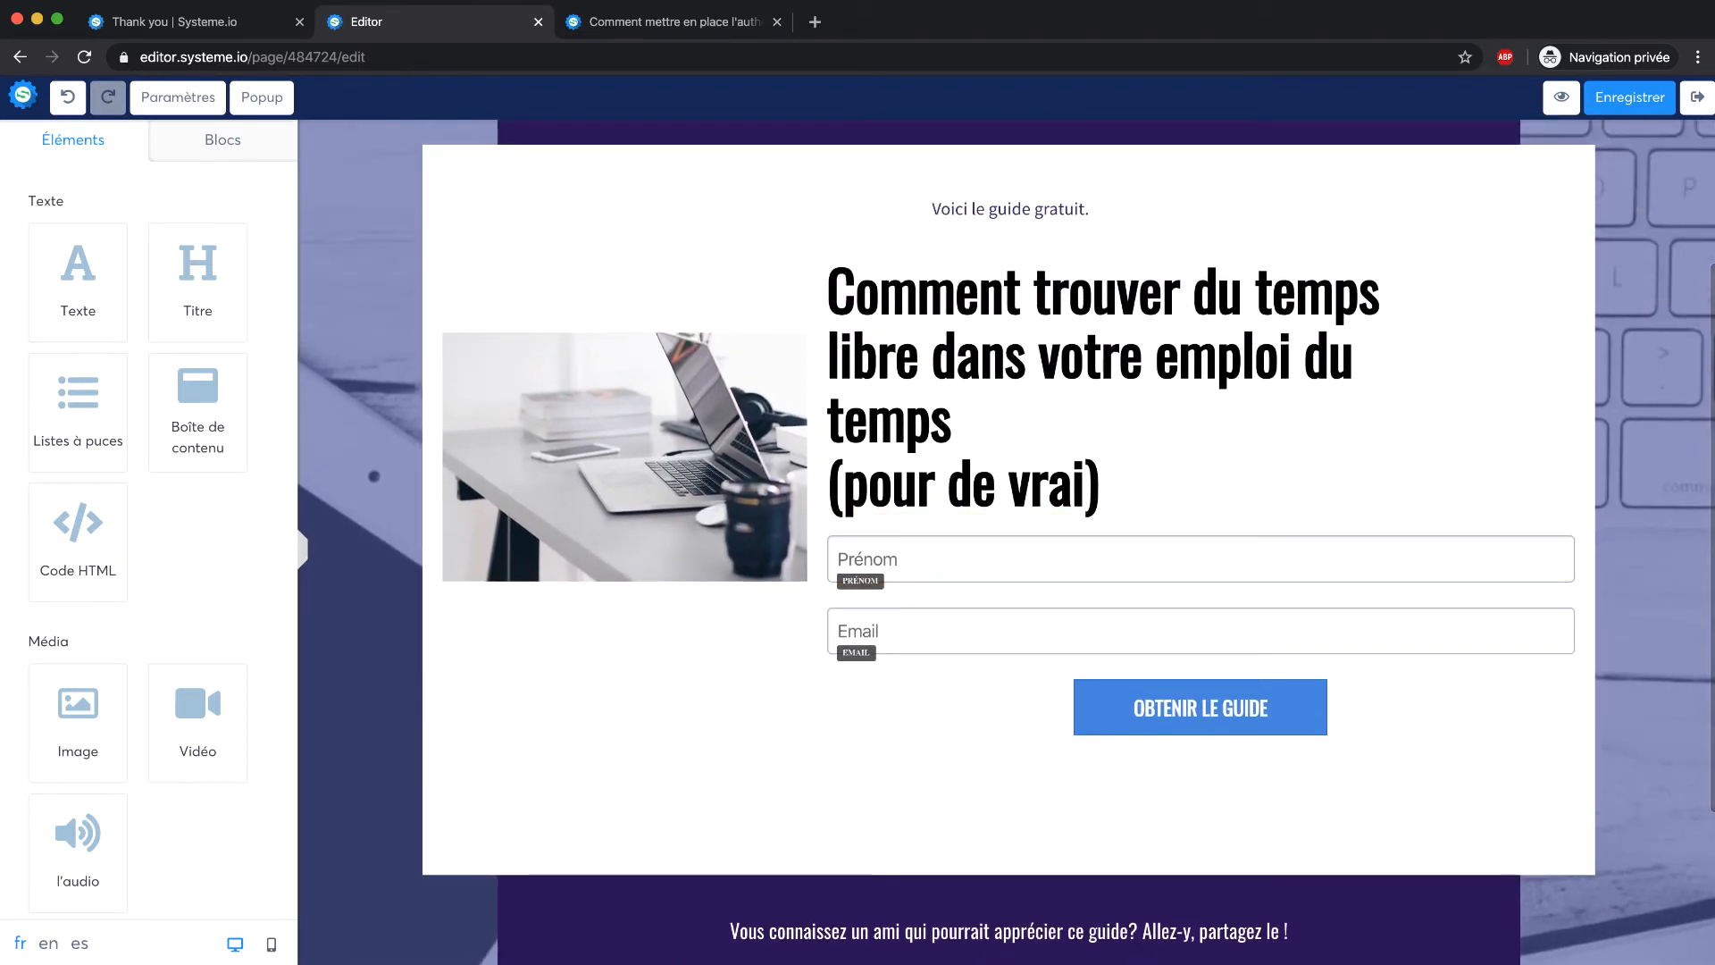
Save the capture page, delete Popup N°1, and save again
{"action": "left_click", "coordinate": [1619, 100]}
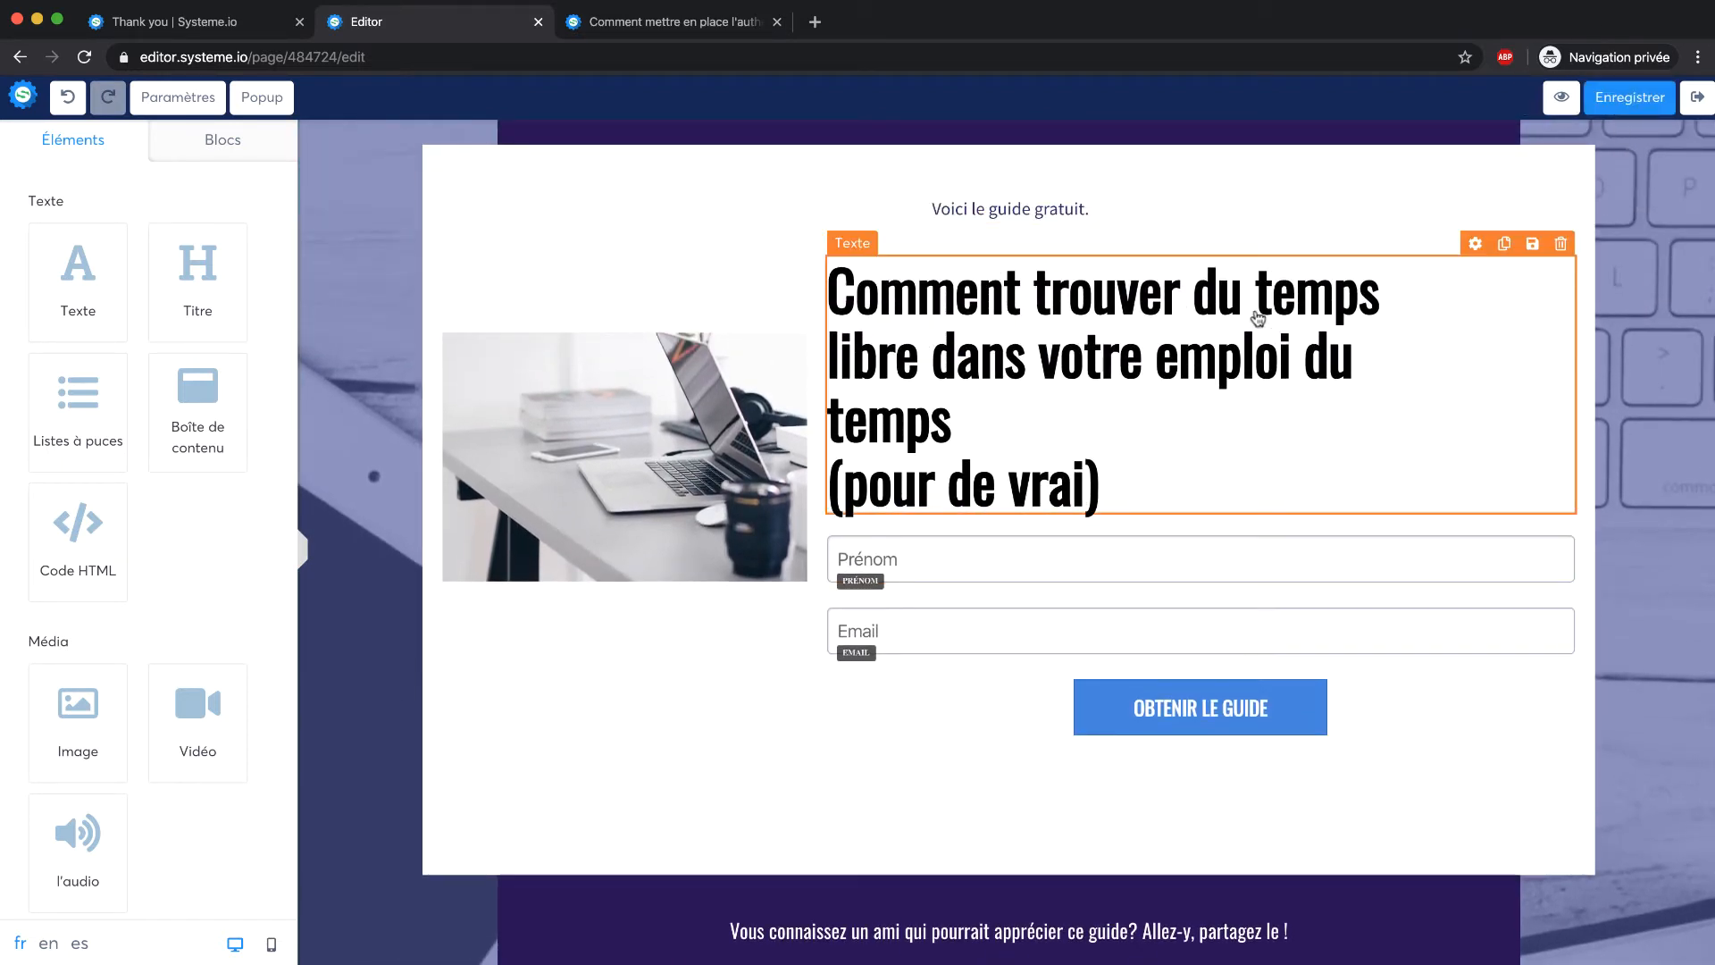
{"action": "scroll", "coordinate": [865, 347], "scroll_direction": "up", "scroll_amount": 3}
{"action": "left_click", "coordinate": [262, 97]}
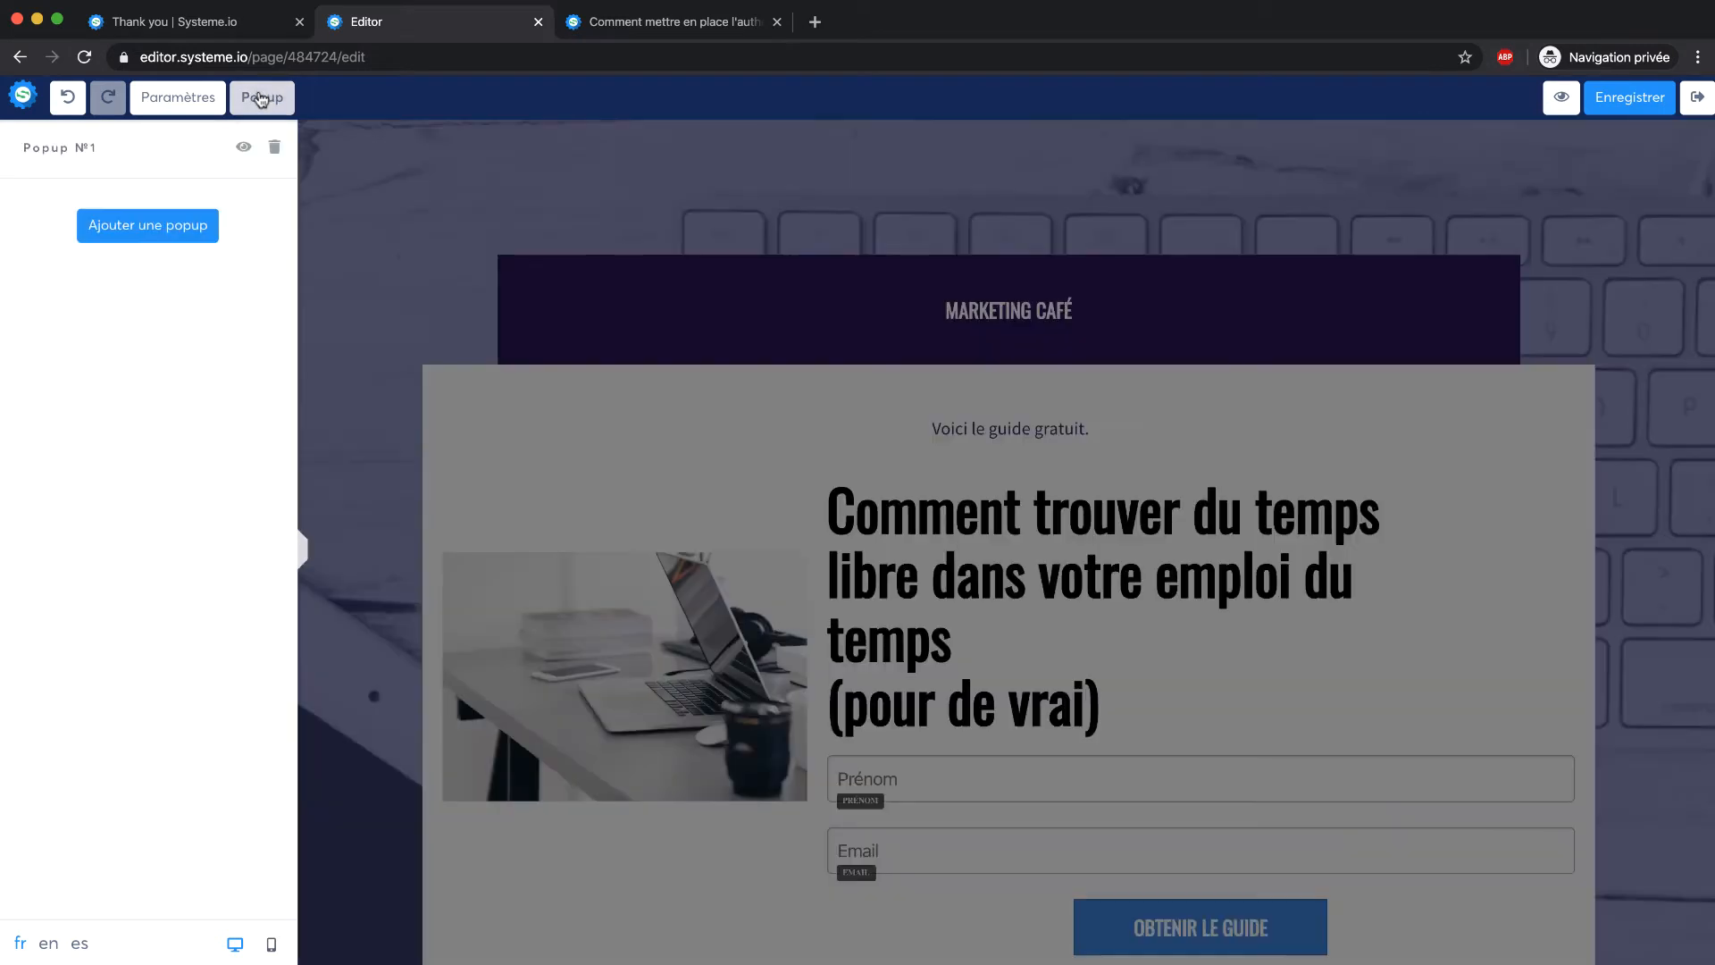
{"action": "left_click", "coordinate": [274, 148]}
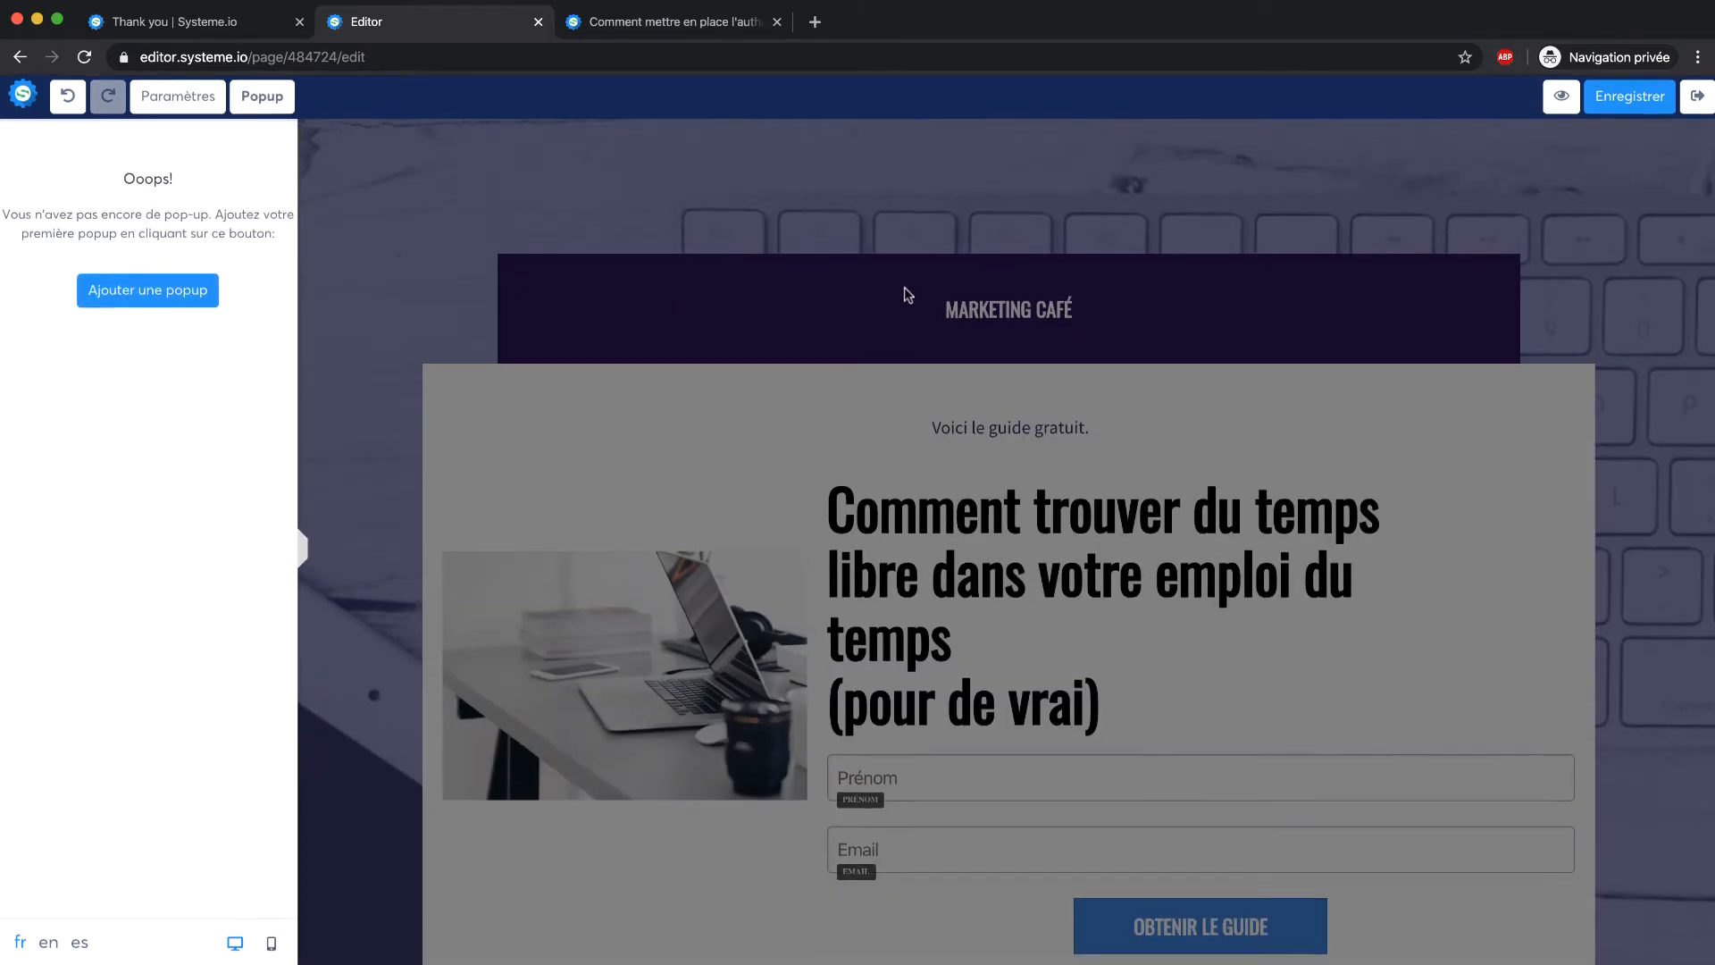
{"action": "left_click", "coordinate": [1667, 89]}
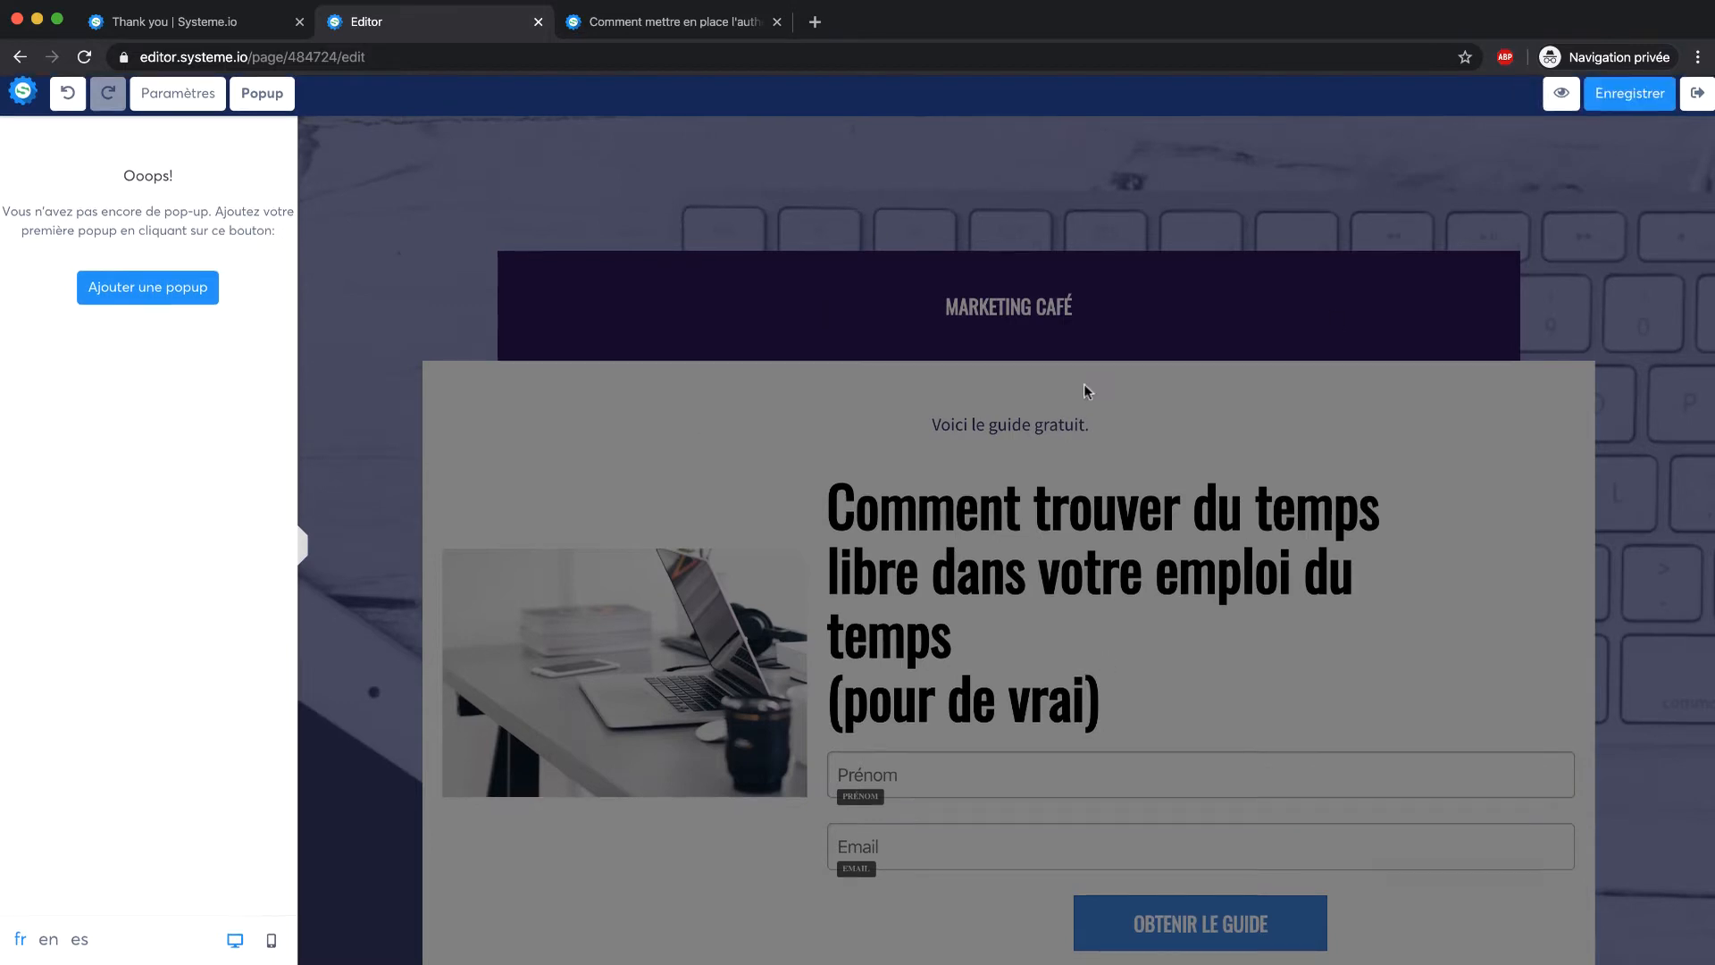
Exit the editor back to the Marketing Cafe funnel overview
{"action": "left_click", "coordinate": [1133, 398]}
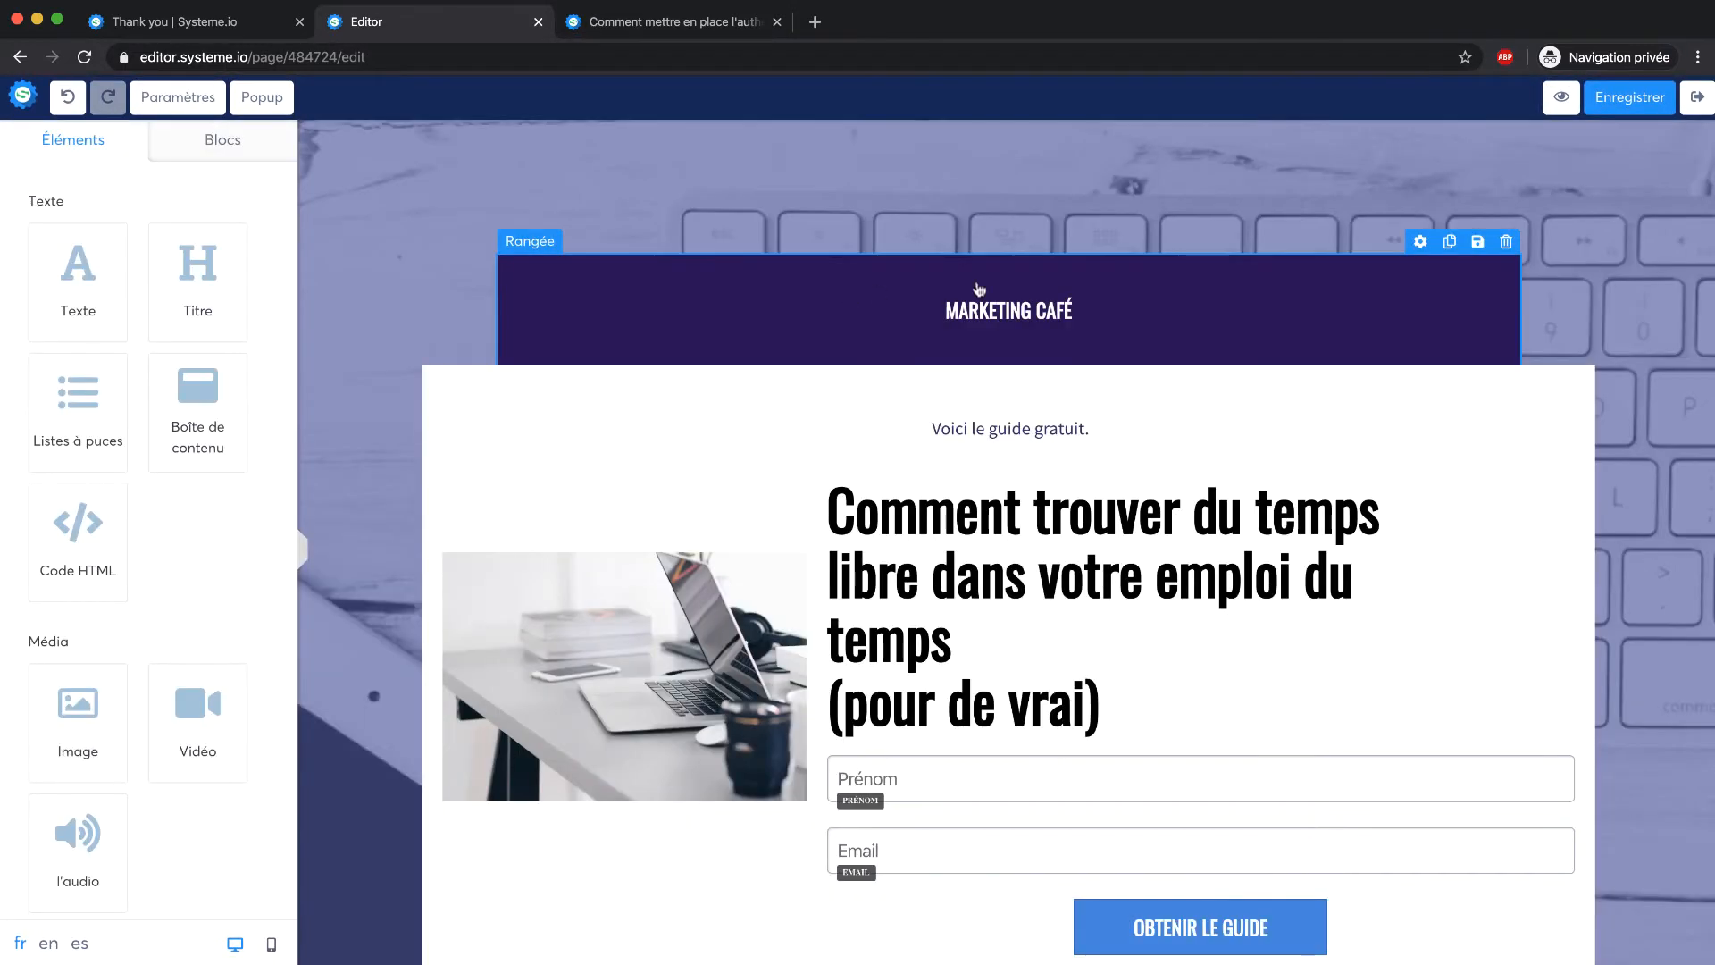
{"action": "scroll", "coordinate": [1072, 279], "scroll_direction": "down", "scroll_amount": 3}
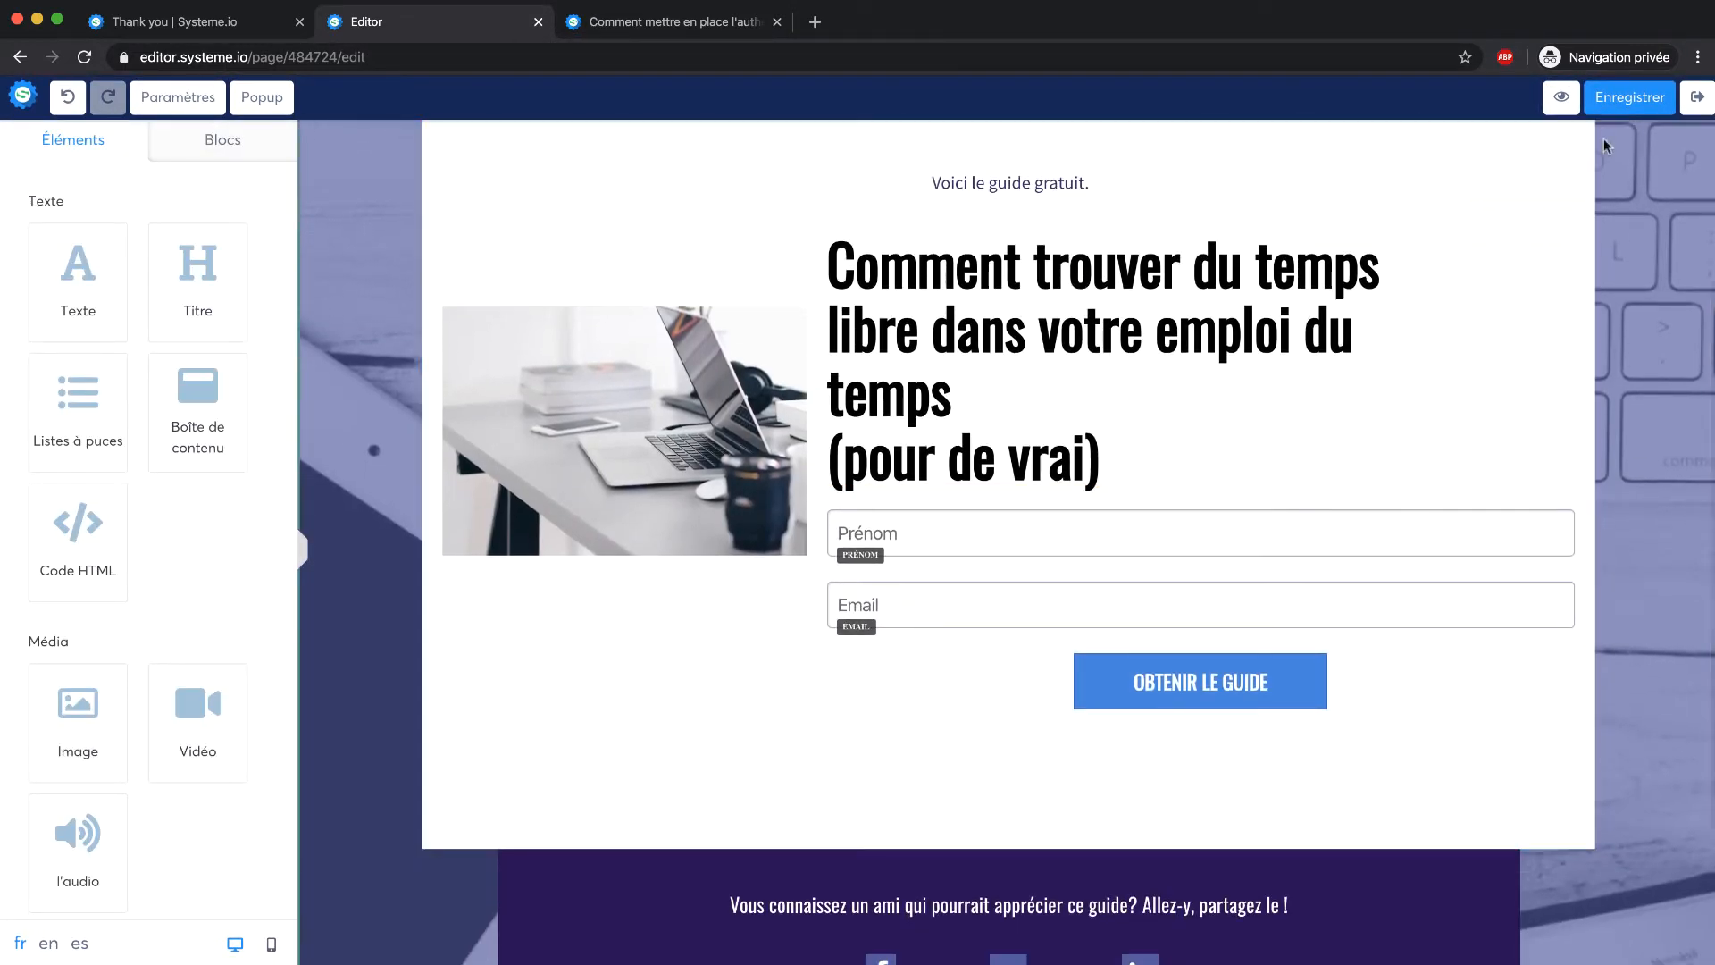
{"action": "left_click", "coordinate": [1698, 96]}
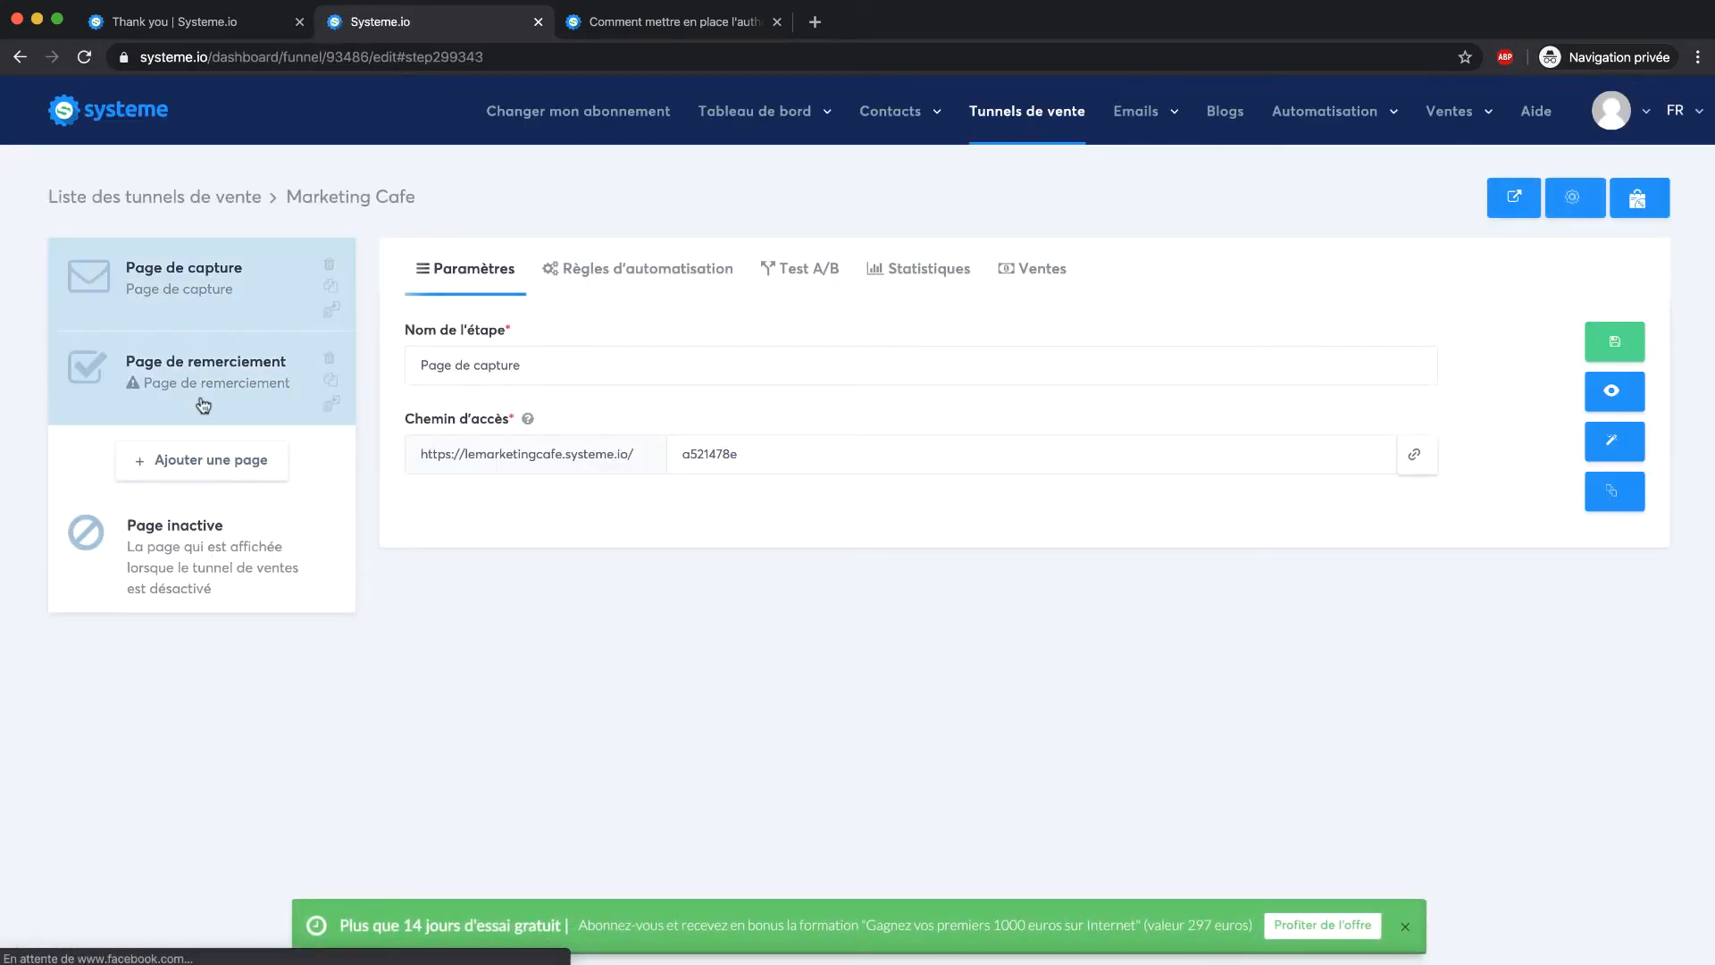
Give the Page de remerciement step the access path 'merci' and save it
{"action": "left_click", "coordinate": [317, 418]}
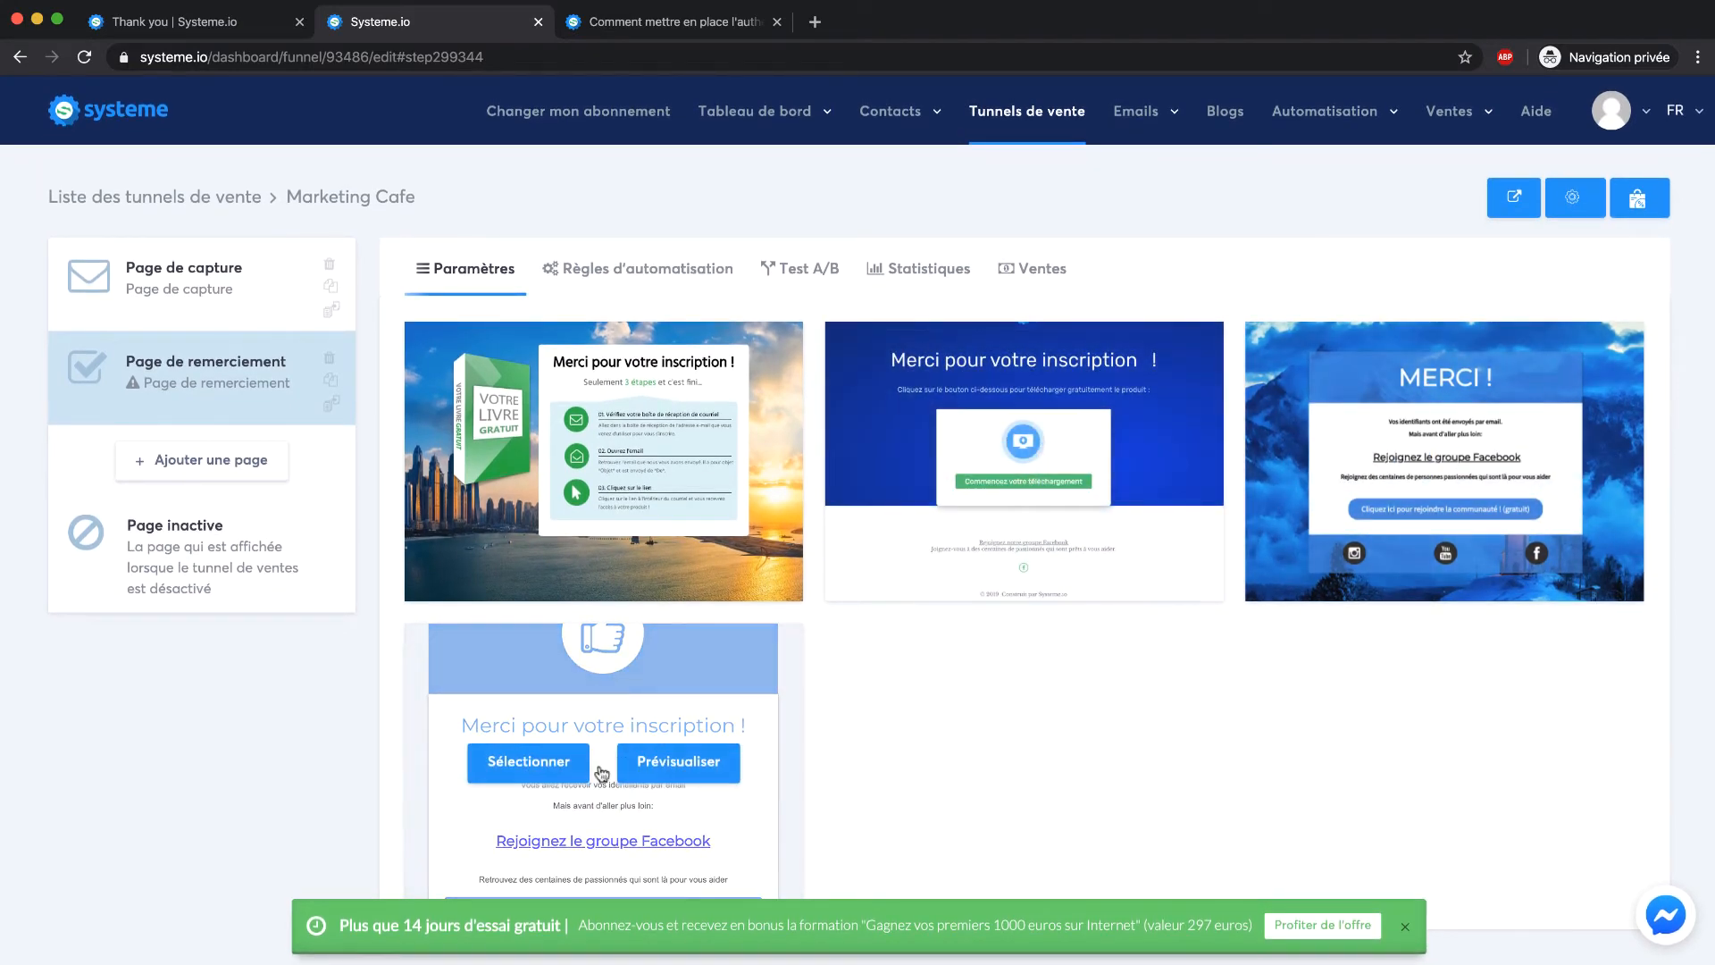
{"action": "left_click", "coordinate": [919, 522]}
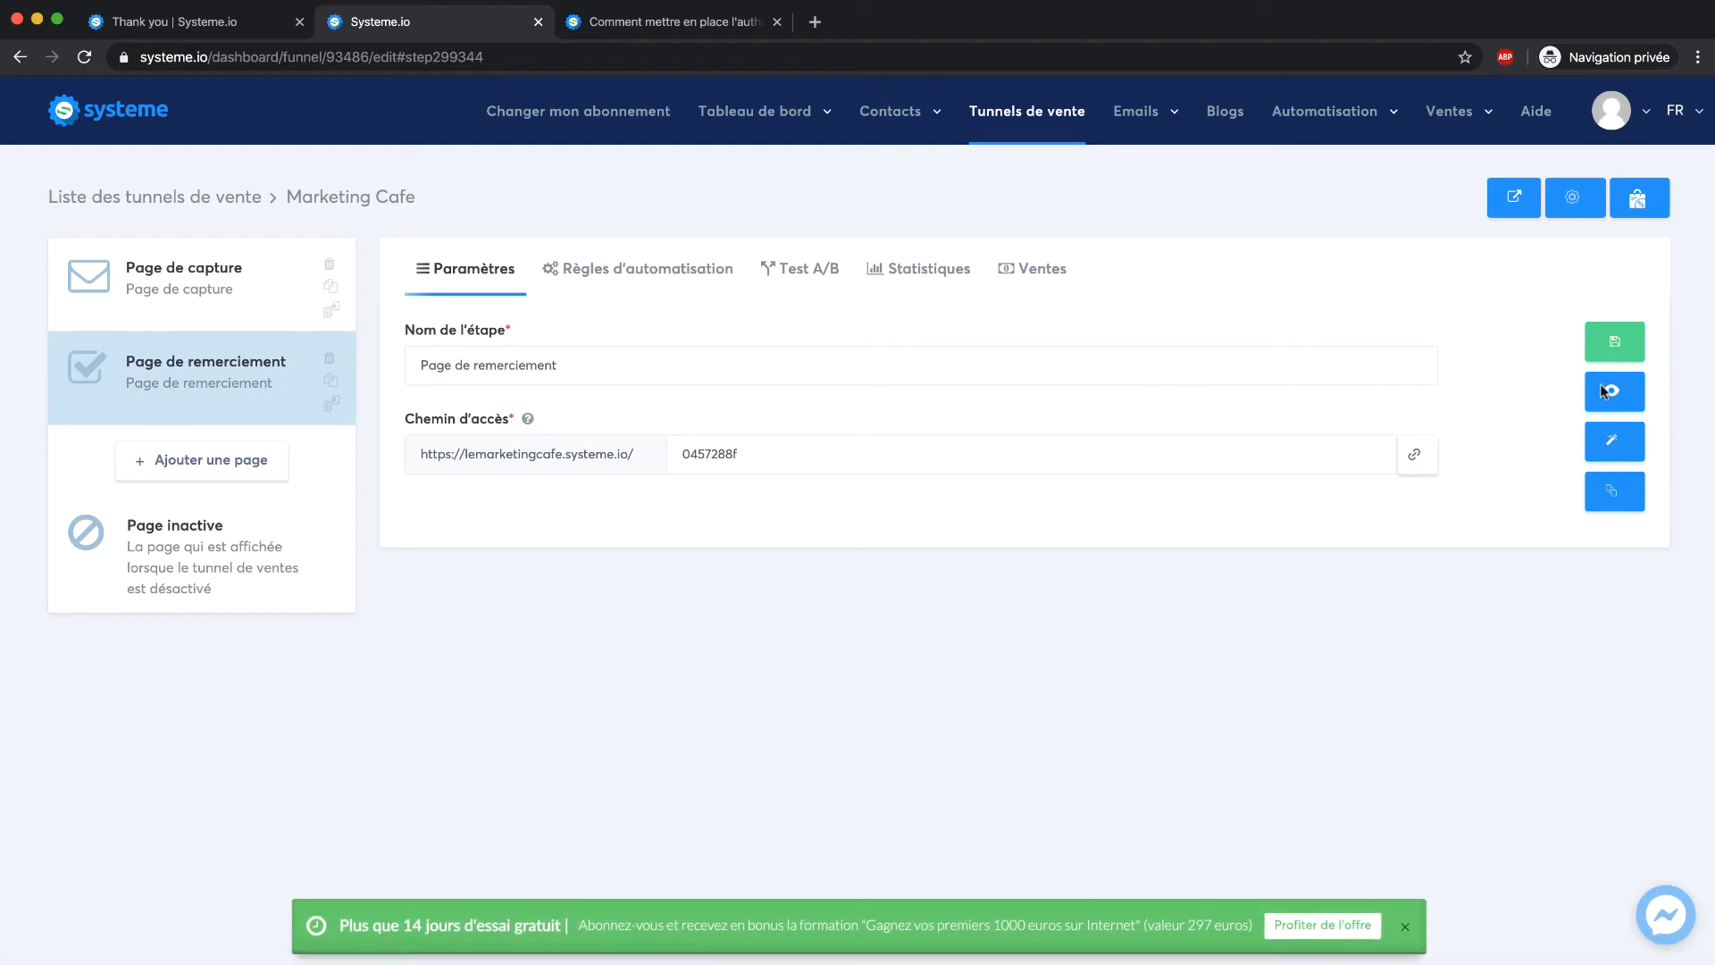
{"action": "left_click_drag", "start_coordinate": [852, 453], "coordinate": [665, 459]}
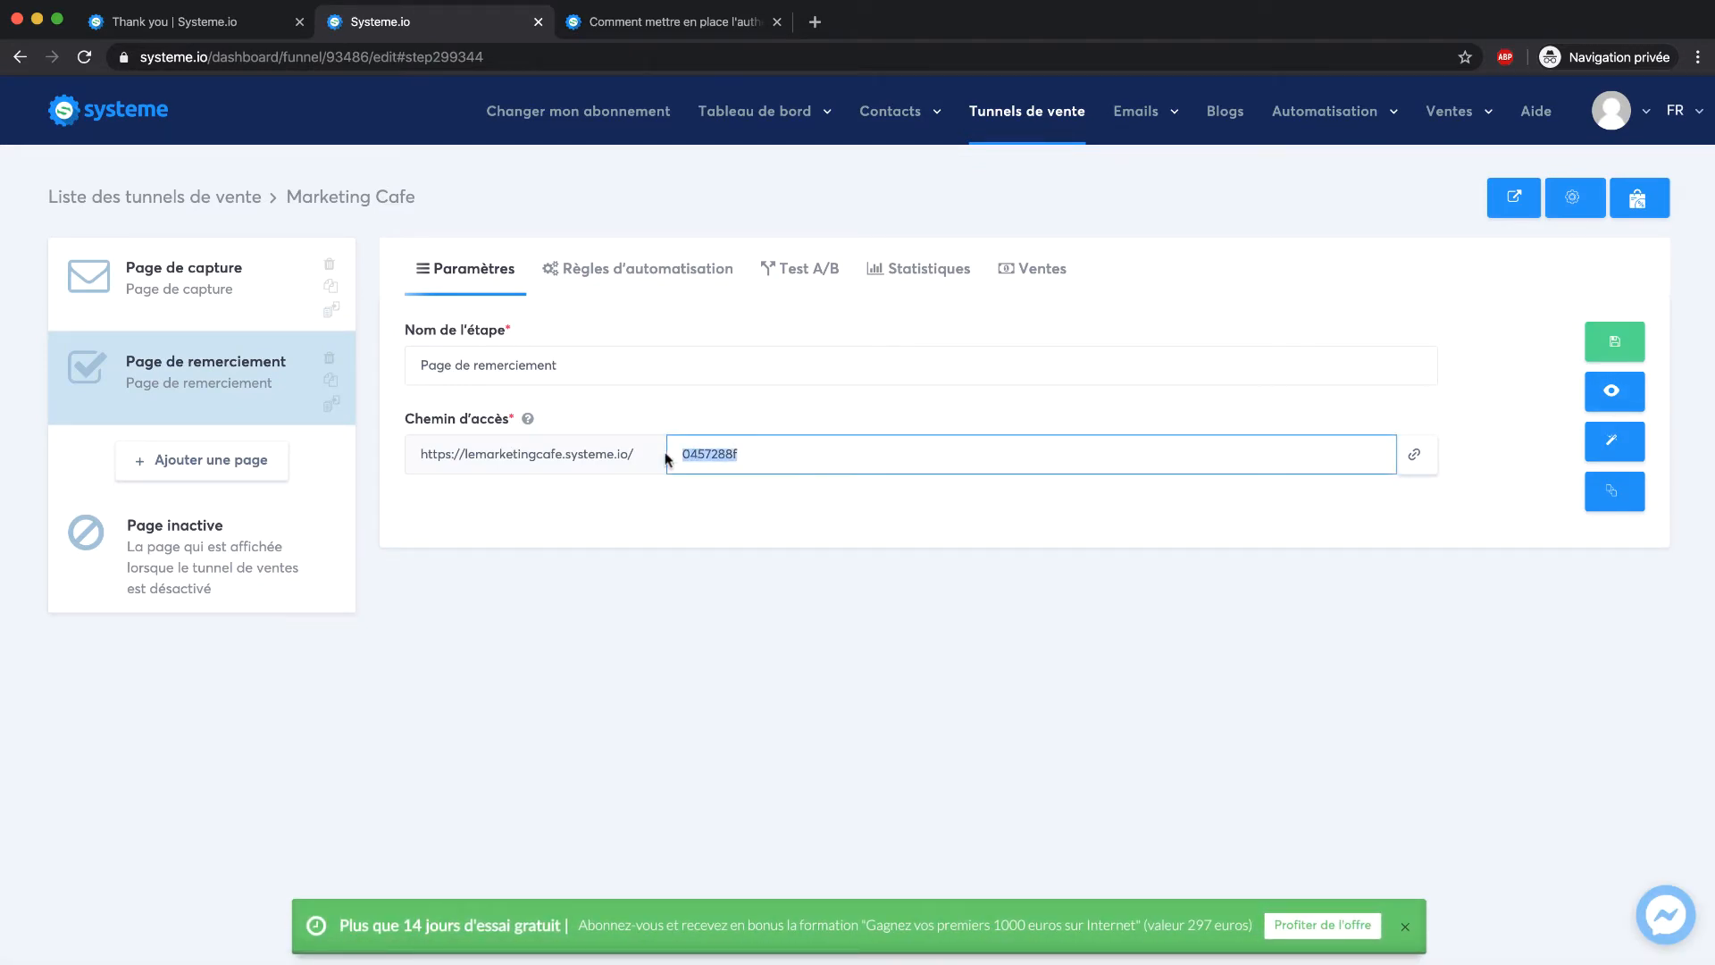
{"action": "type", "text": "merci"}
{"action": "left_click", "coordinate": [1606, 341]}
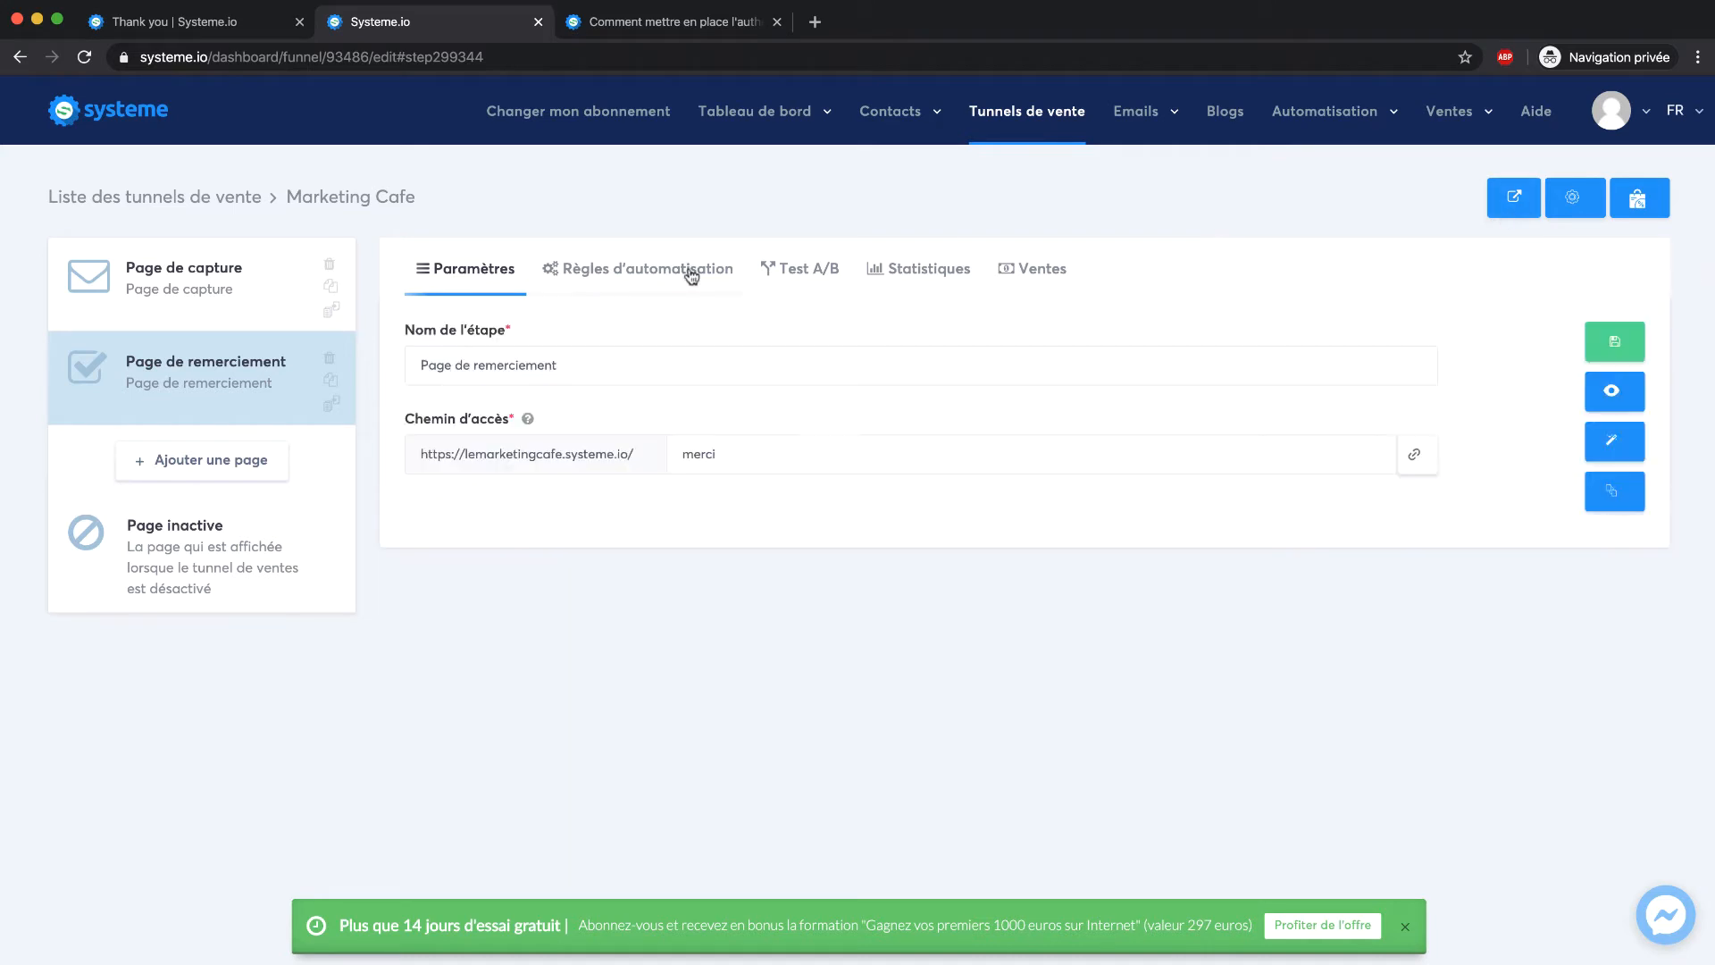
Change the Page de capture step's access path to 'capture' and save
{"action": "left_click", "coordinate": [268, 296]}
{"action": "left_click_drag", "start_coordinate": [784, 457], "coordinate": [606, 458]}
{"action": "type", "text": "capture"}
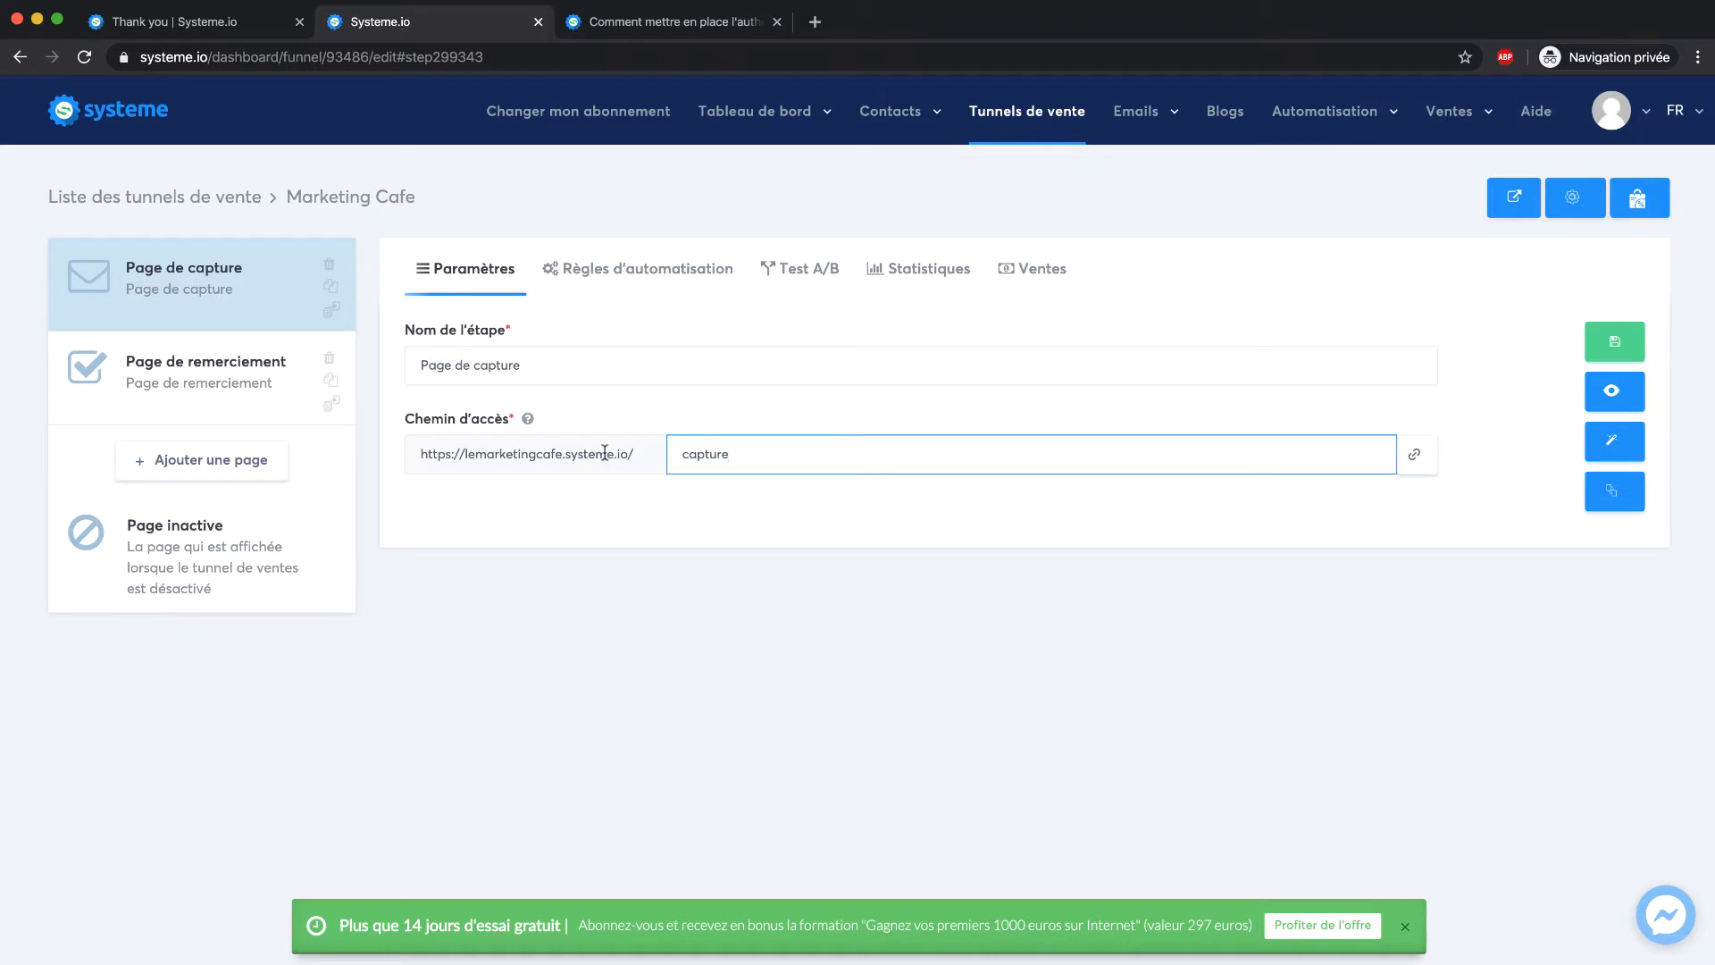
{"action": "left_click", "coordinate": [1615, 342]}
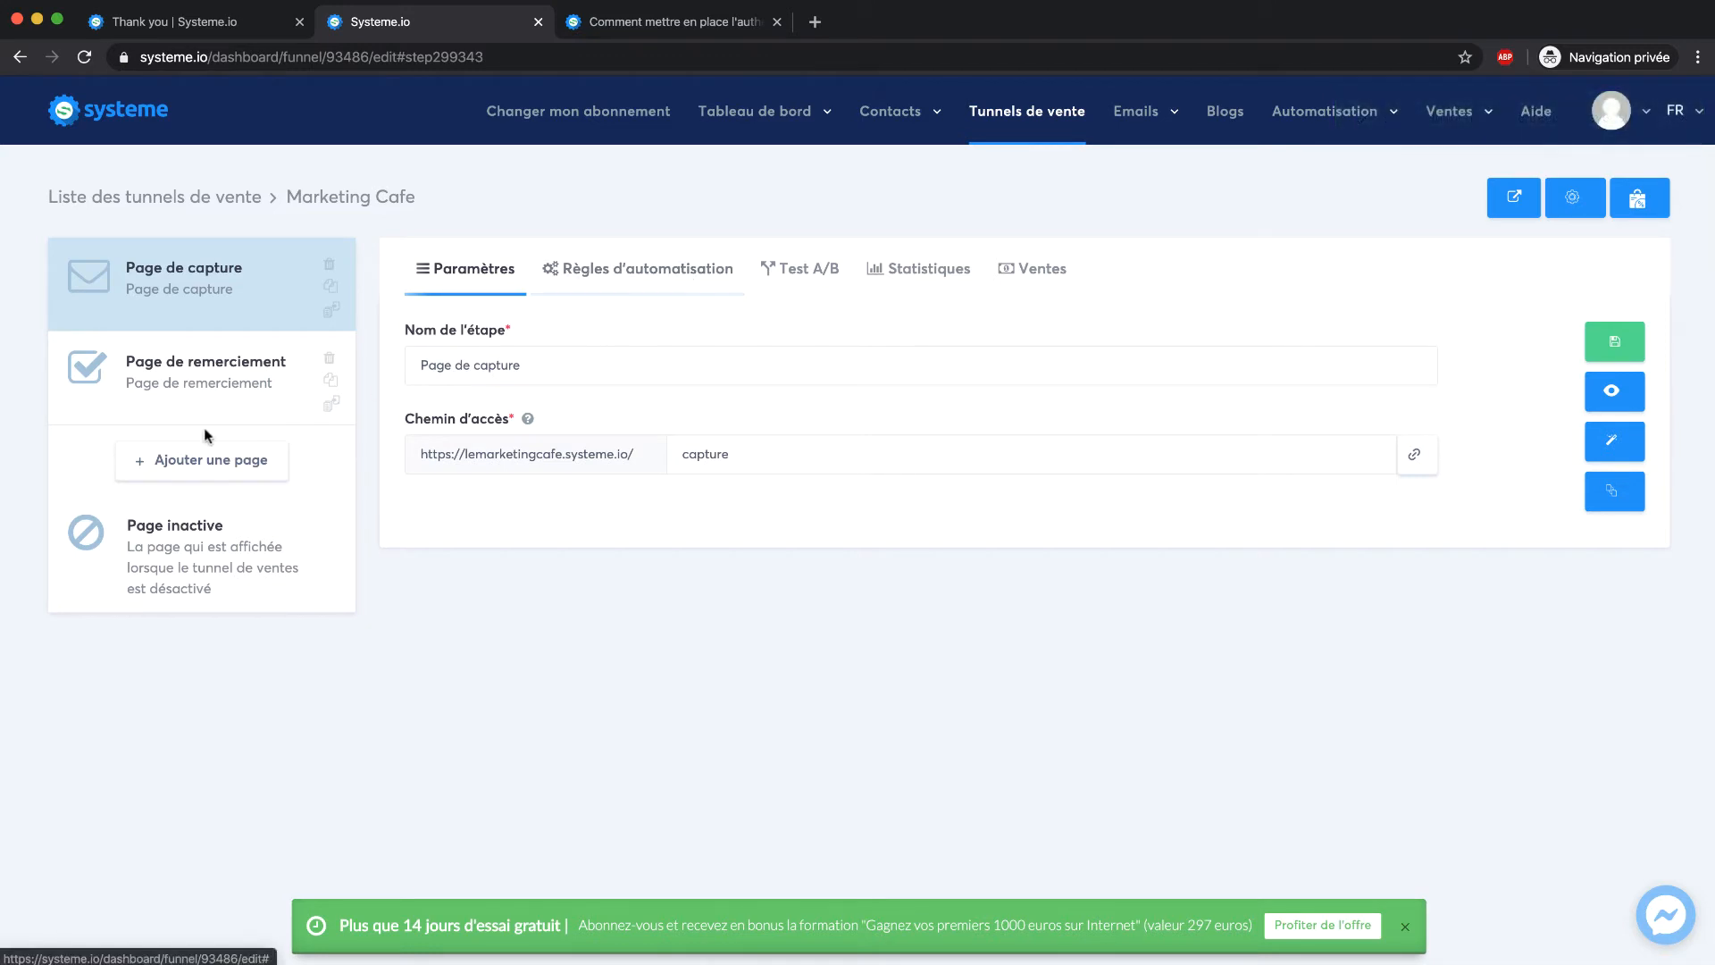
Preview the live /capture page and test the signup form's required-field check
{"action": "left_click", "coordinate": [1611, 390]}
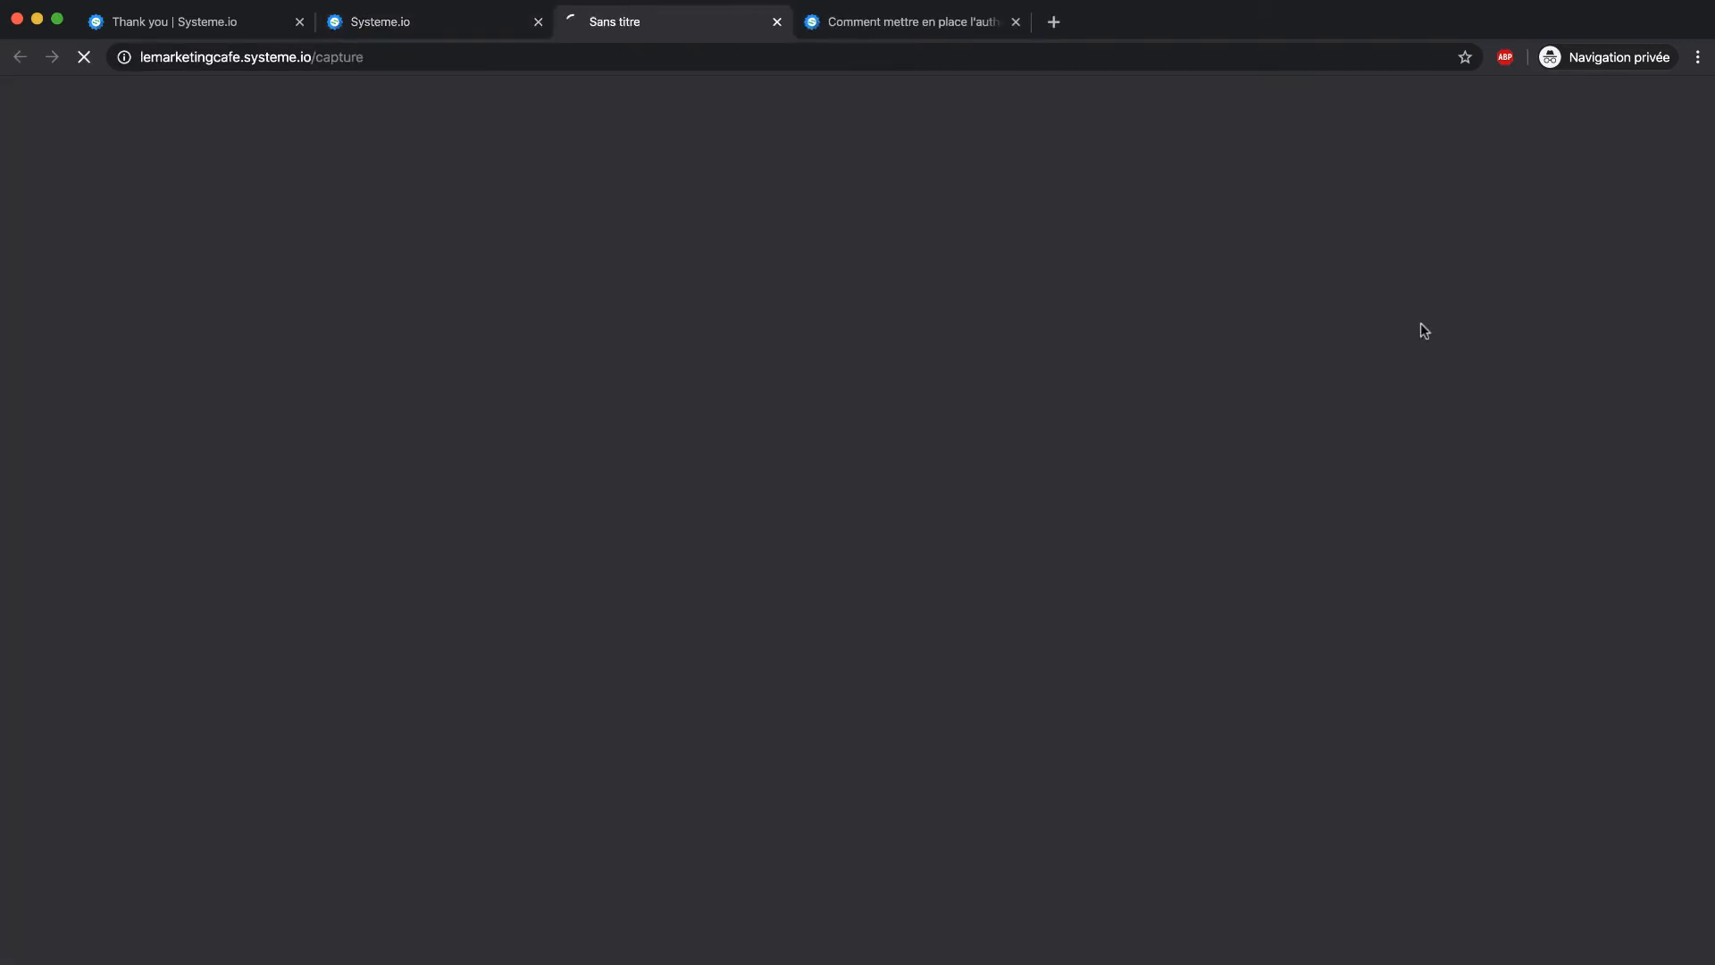
{"action": "scroll", "coordinate": [652, 335], "scroll_direction": "down", "scroll_amount": 2}
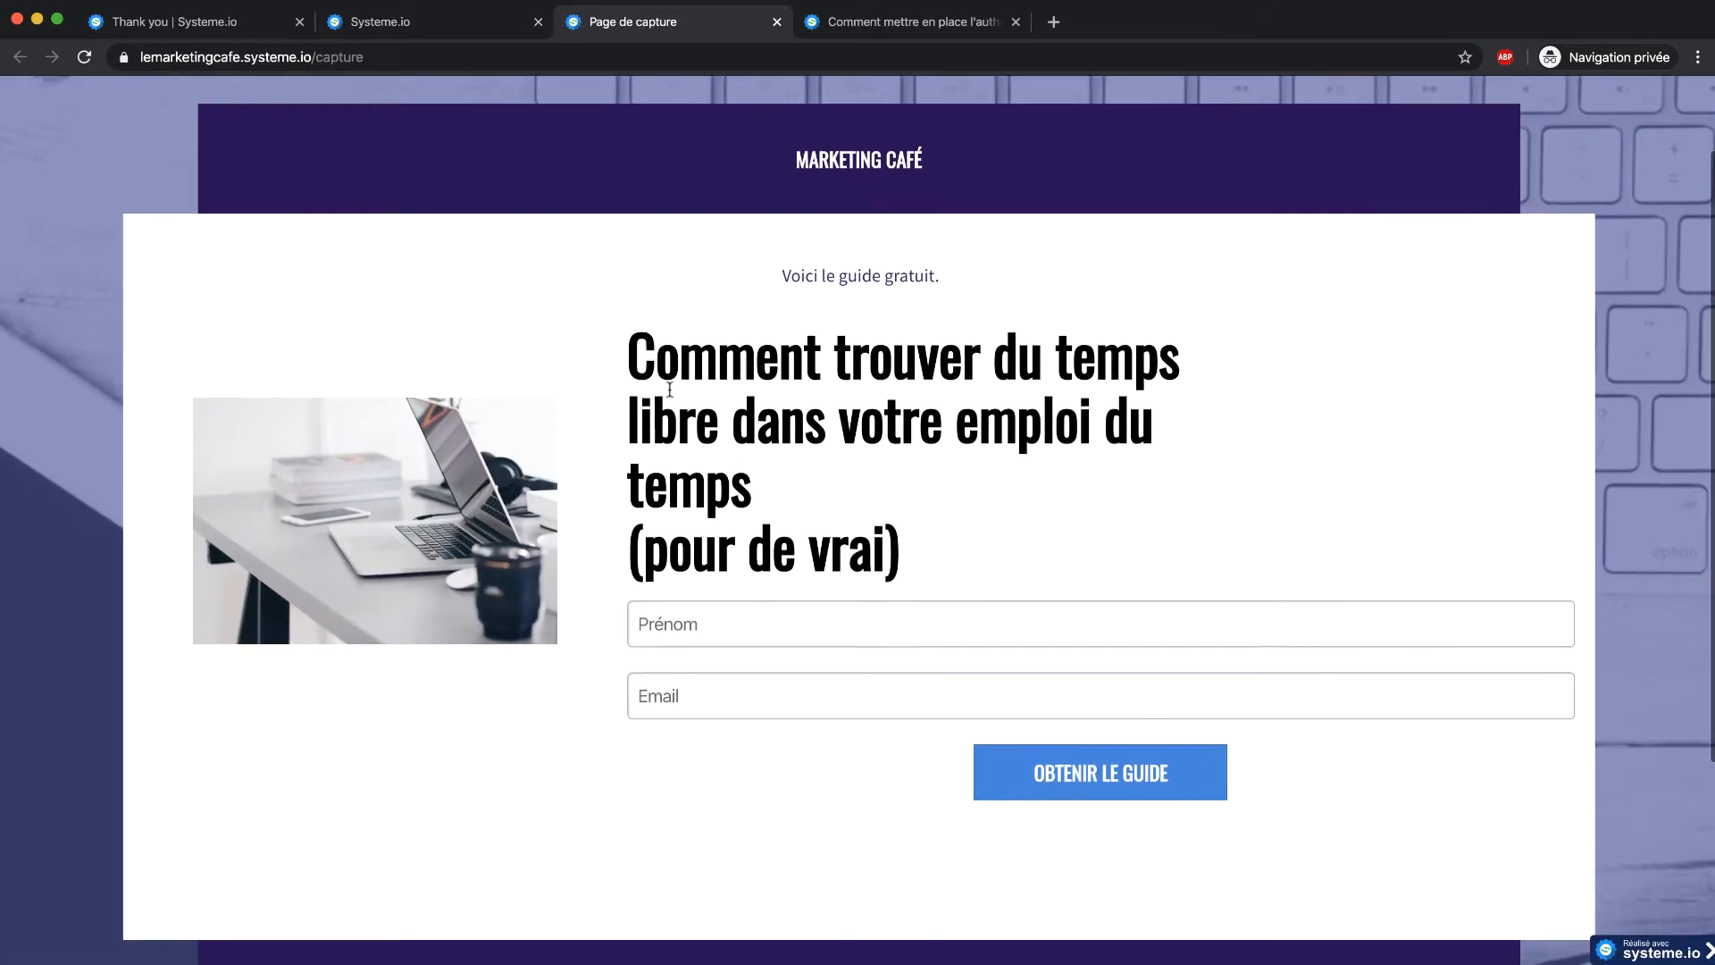
{"action": "left_click", "coordinate": [692, 681]}
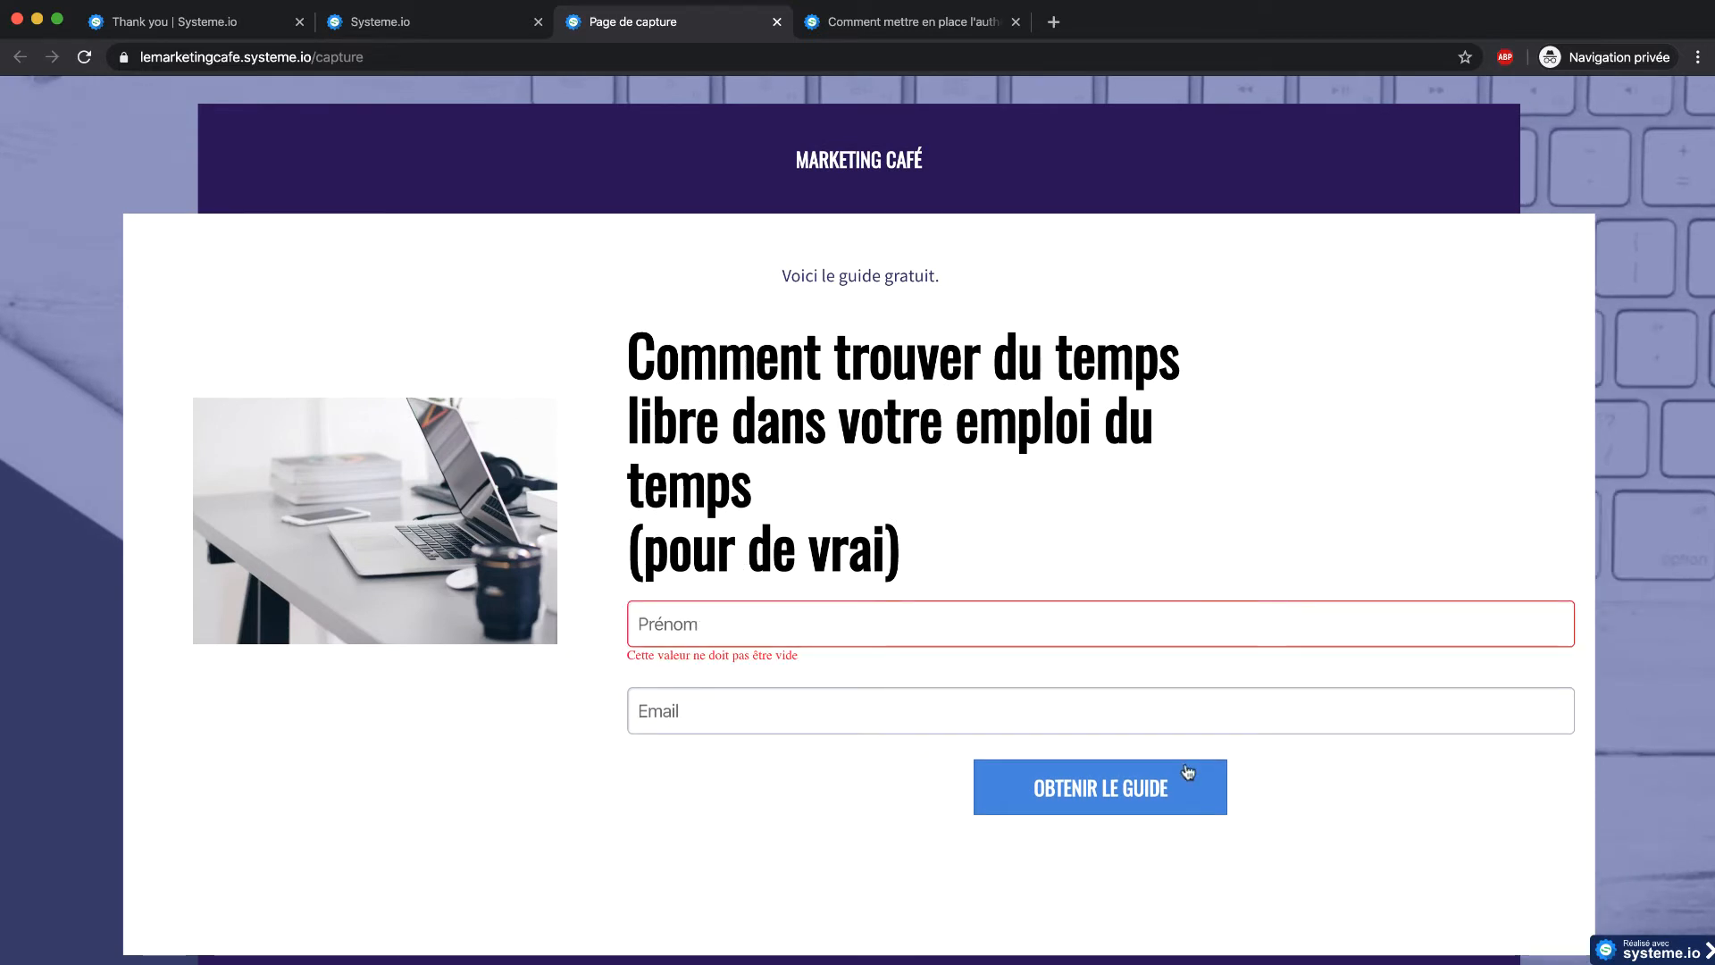
{"action": "left_click", "coordinate": [465, 27]}
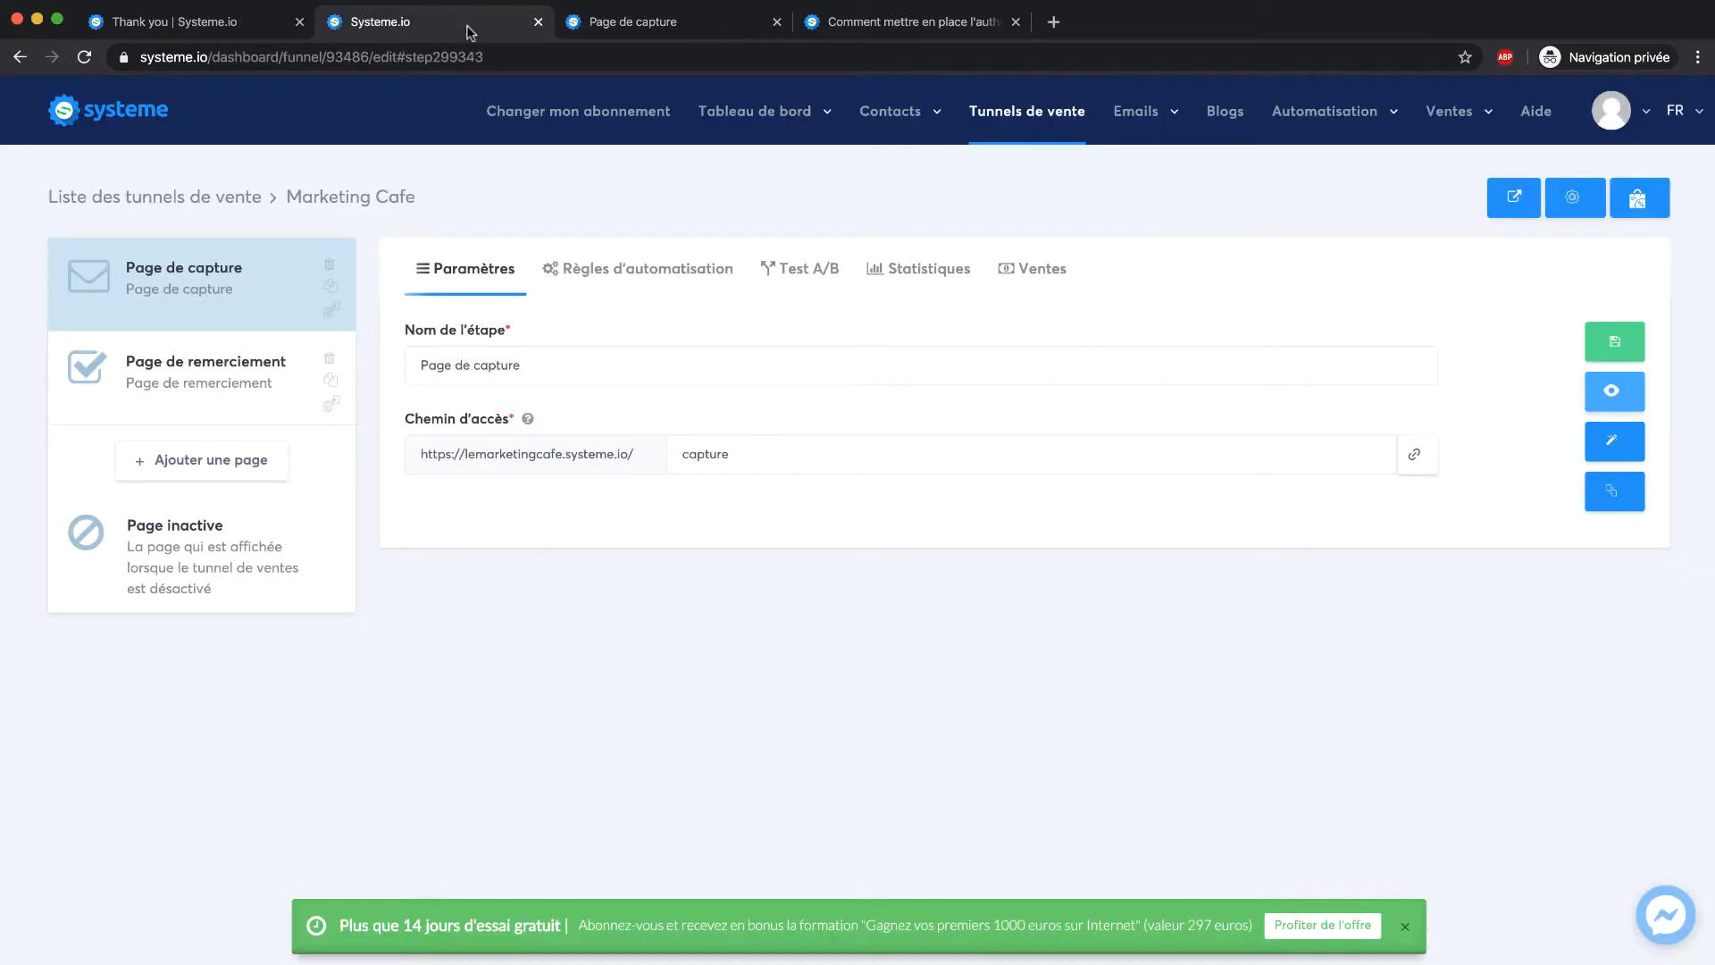
Preview the live /merci thank-you page, close it, and reselect the capture step
{"action": "left_click", "coordinate": [268, 397]}
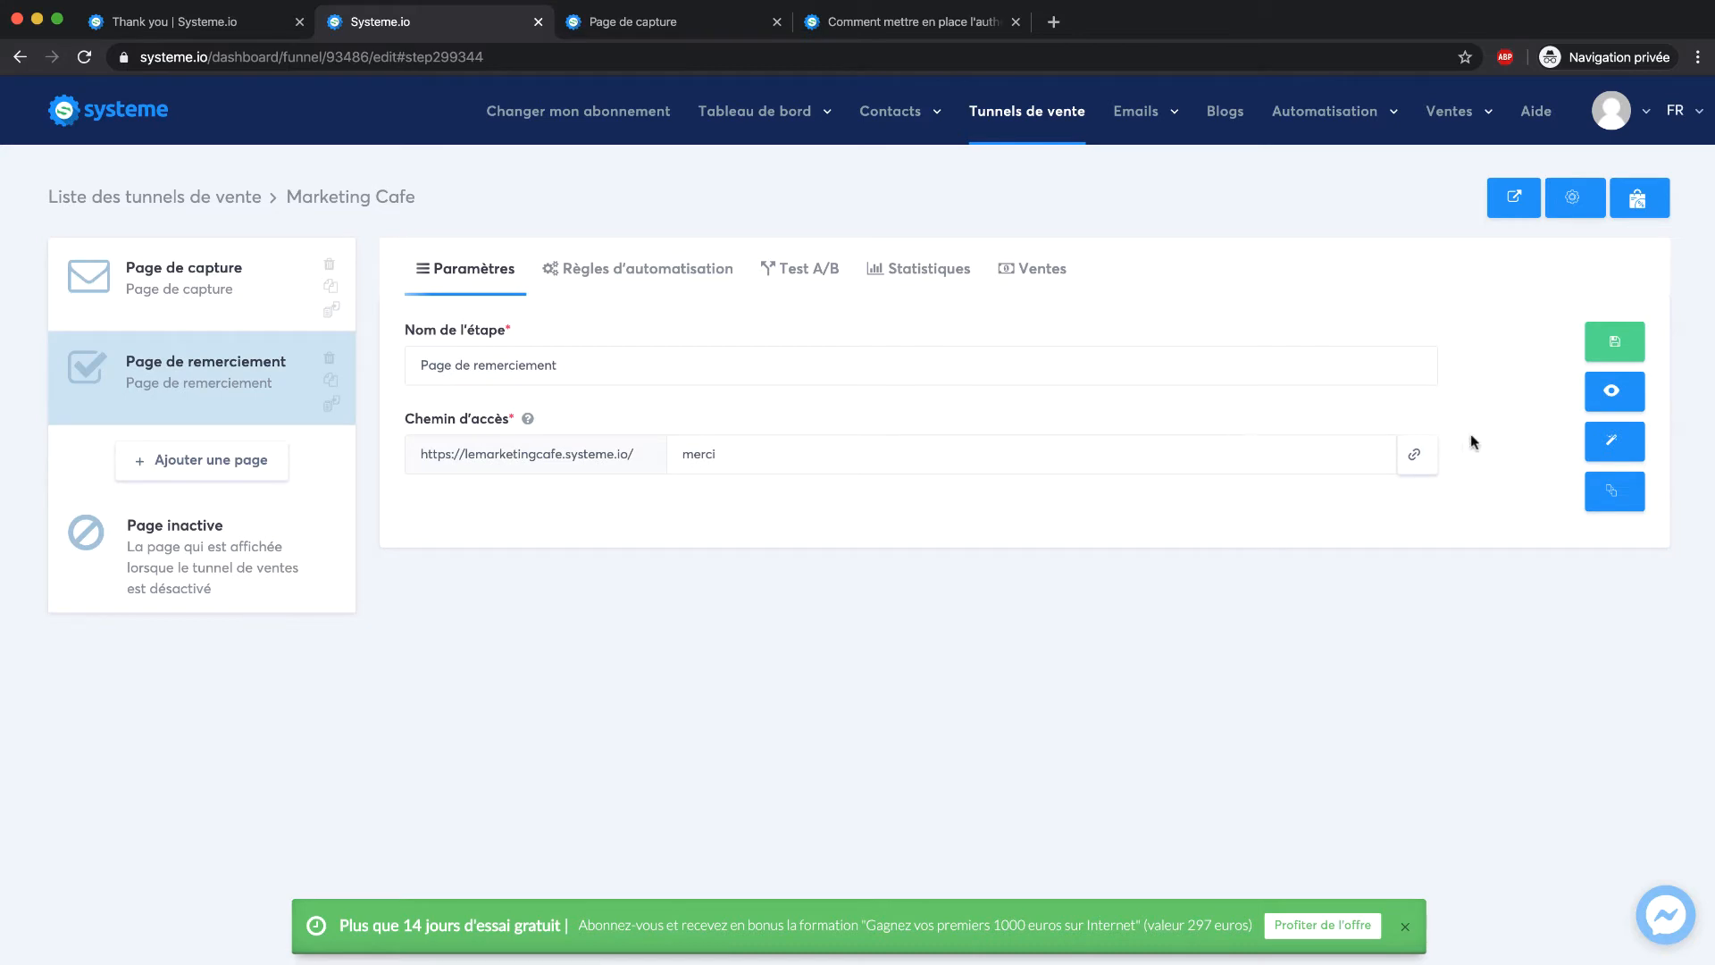
{"action": "left_click", "coordinate": [1600, 400]}
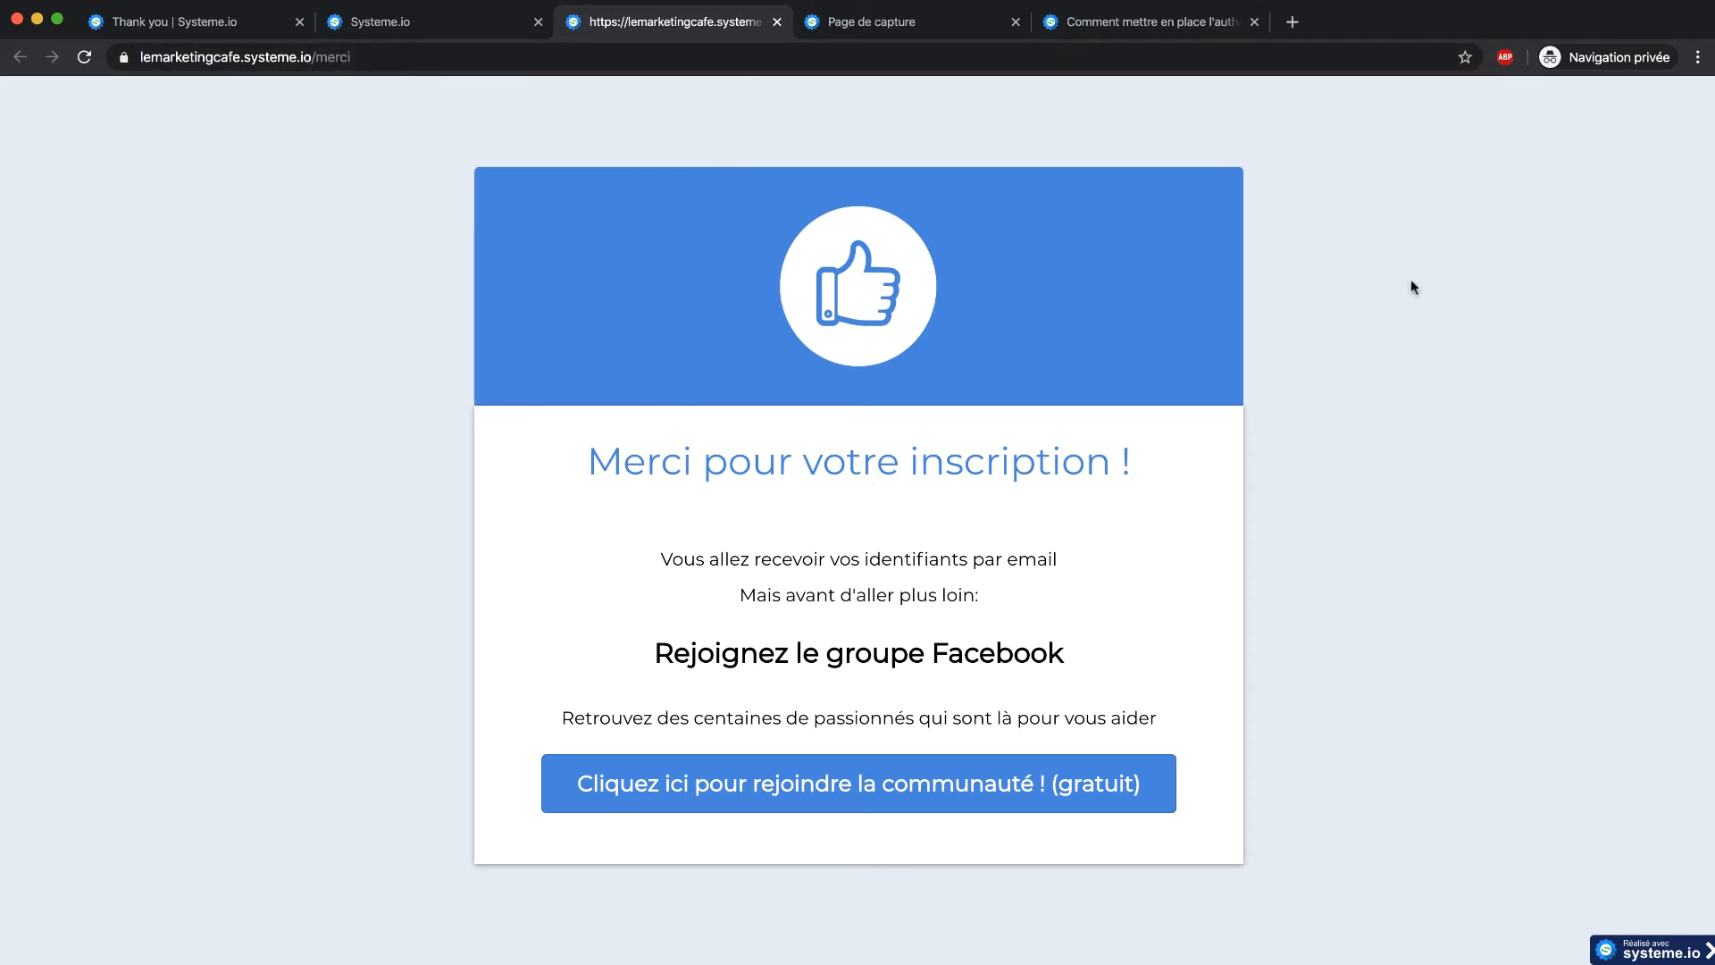
{"action": "left_click", "coordinate": [777, 22]}
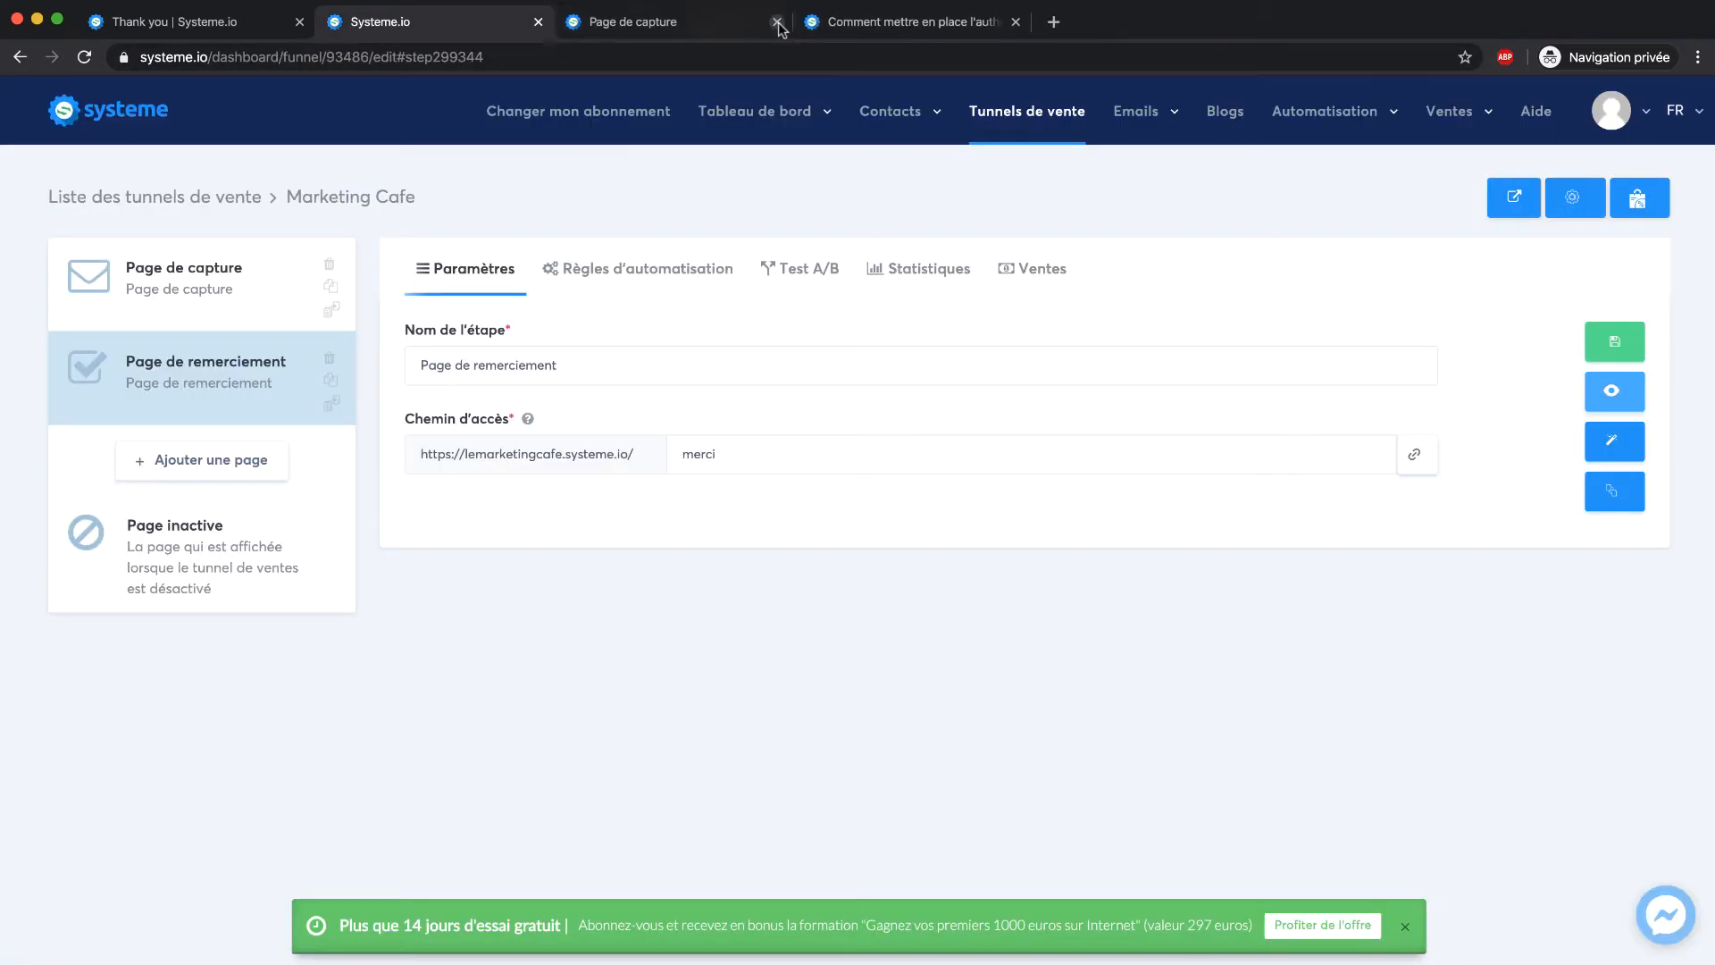
{"action": "left_click", "coordinate": [211, 280]}
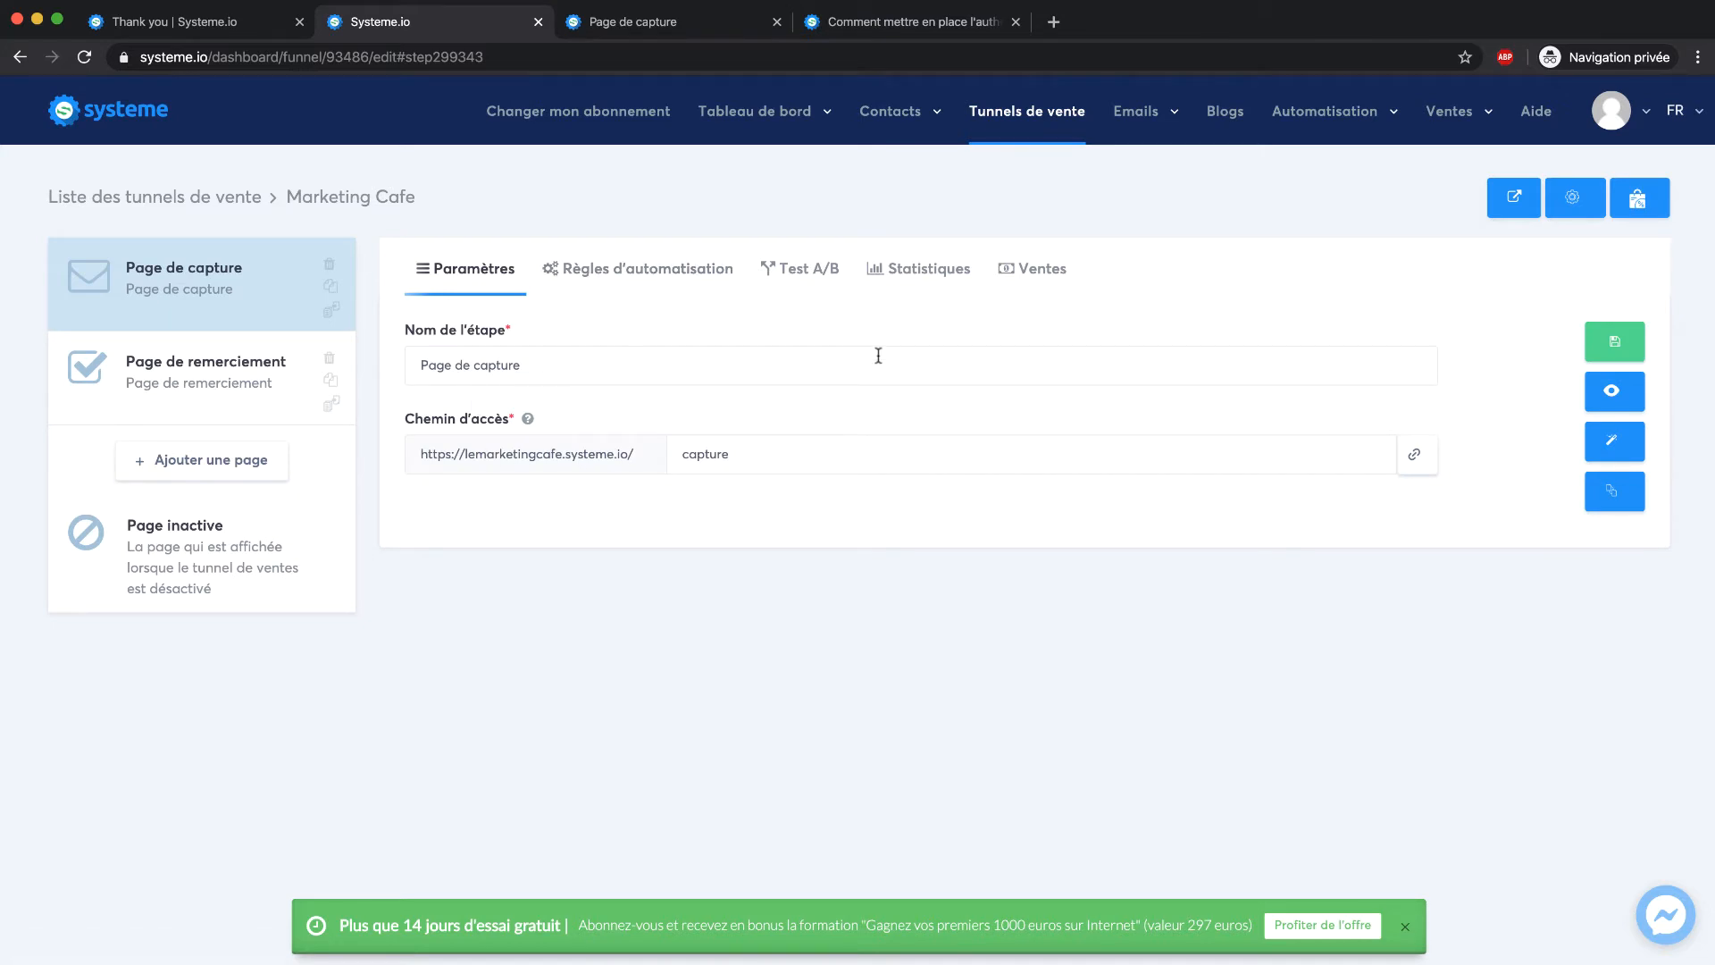
In Règles d'automatisation, add an Envoyer un email action to the capture page's optin rule
{"action": "left_click", "coordinate": [662, 275]}
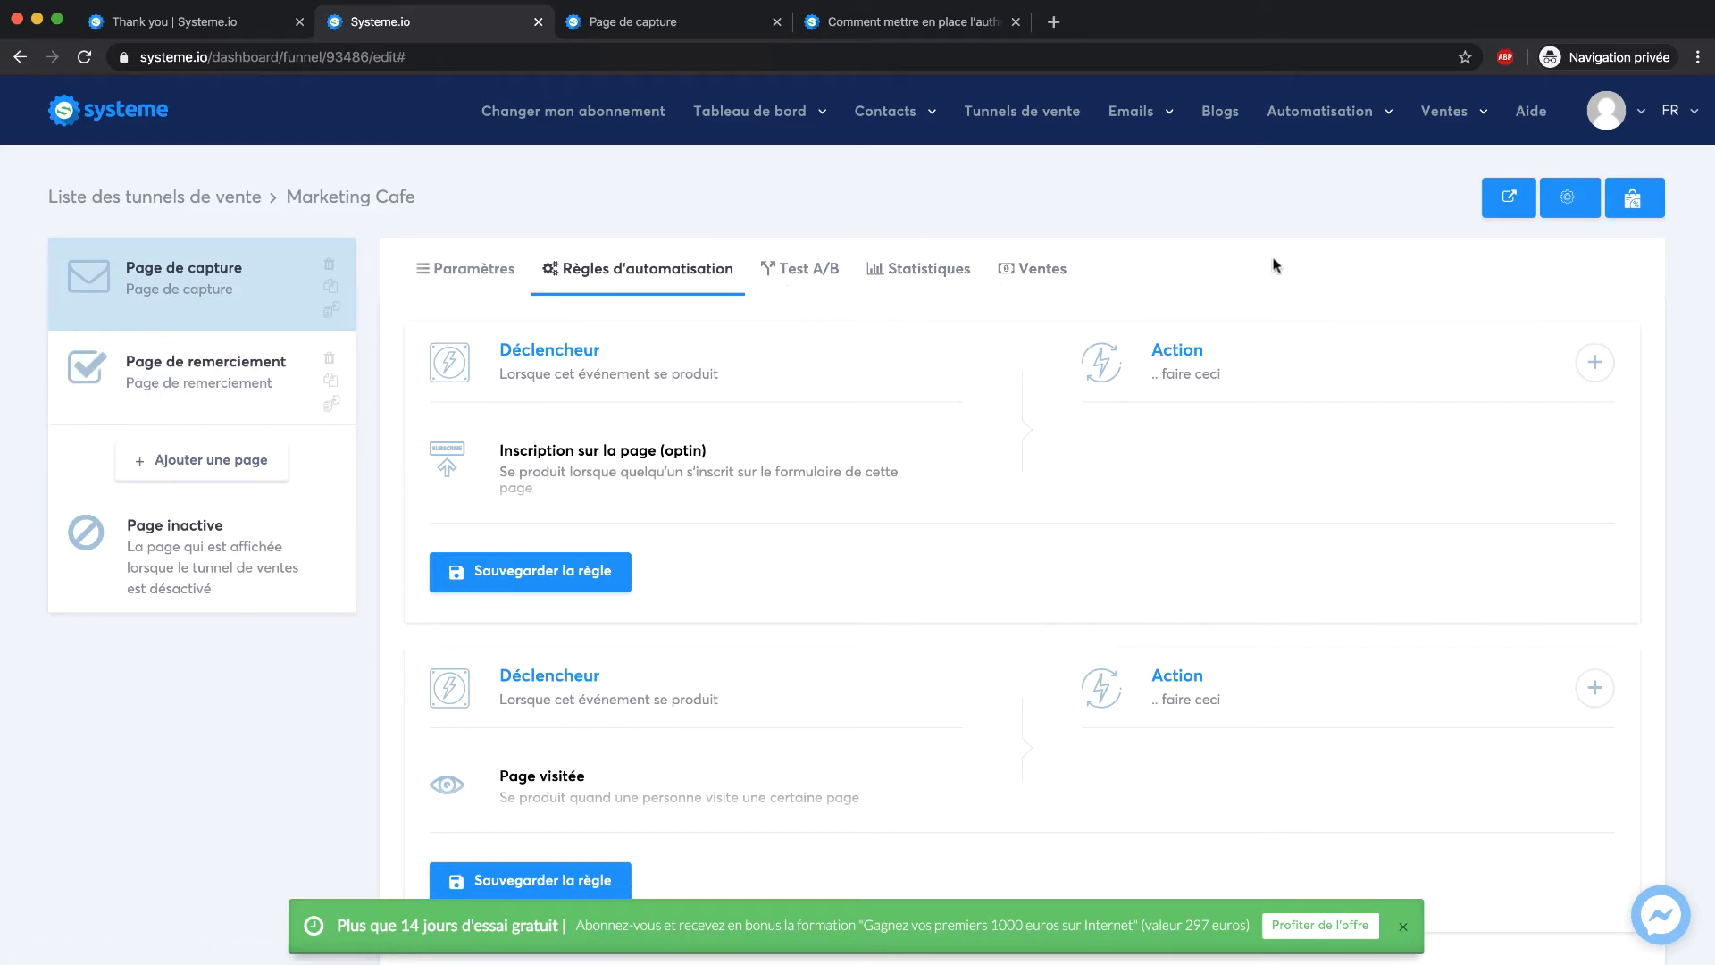
{"action": "left_click", "coordinate": [1595, 363]}
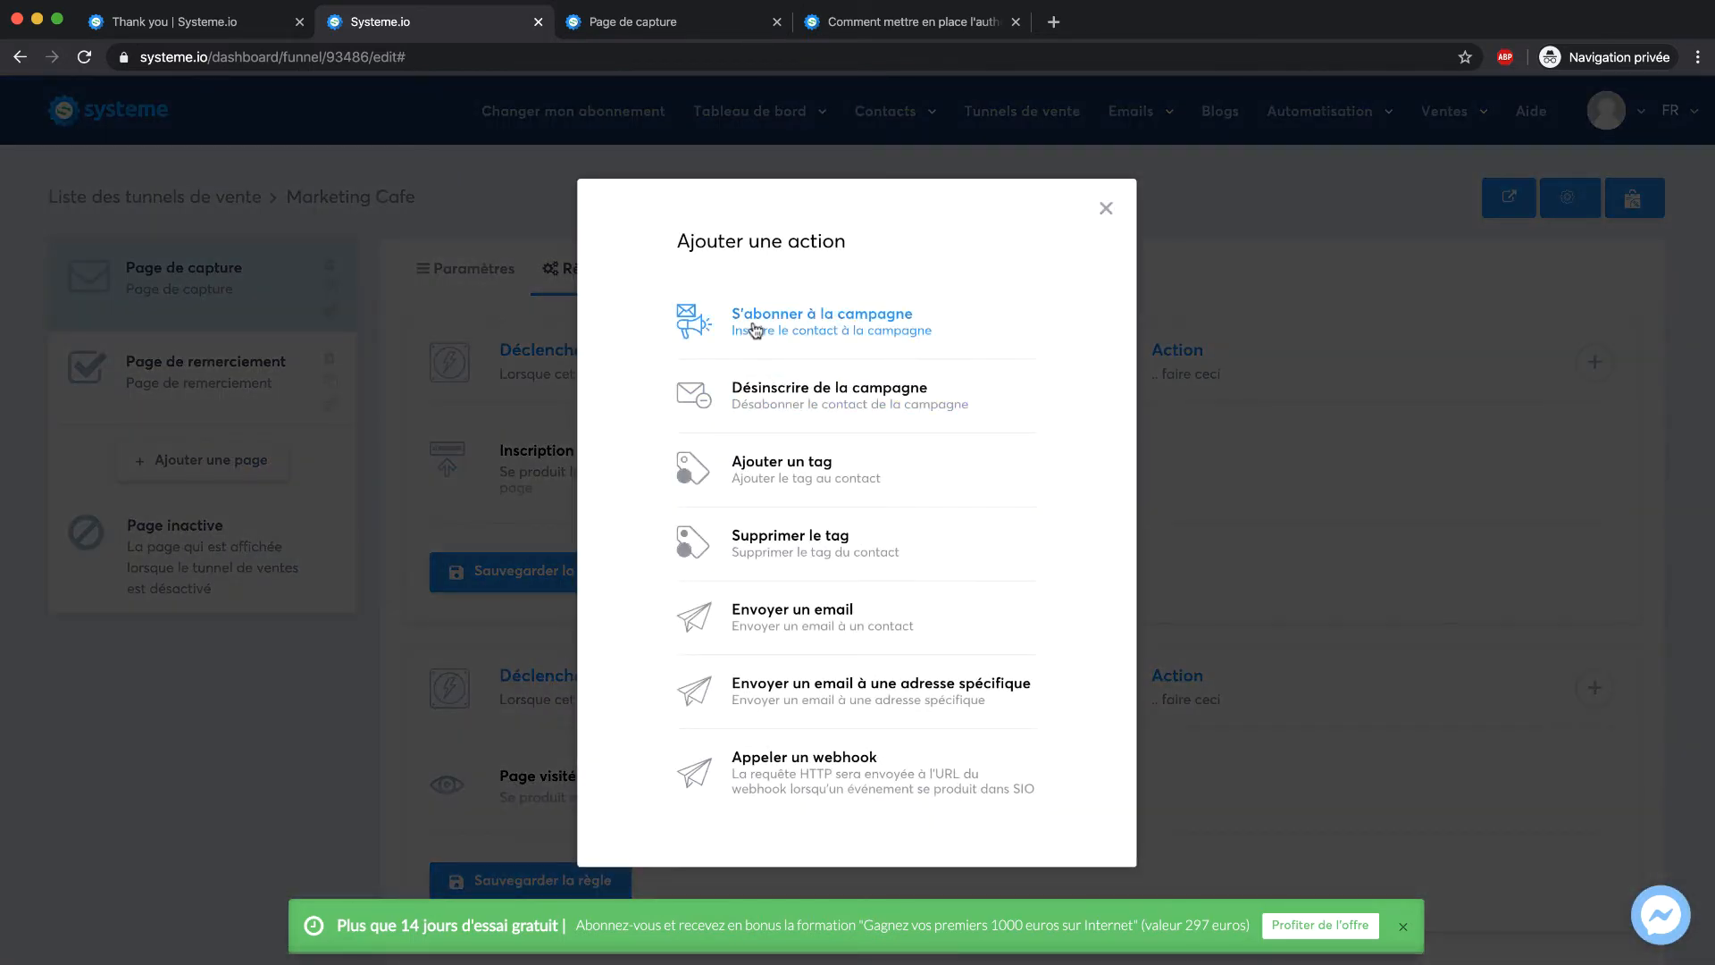
{"action": "scroll", "coordinate": [755, 331], "scroll_direction": "down", "scroll_amount": 1}
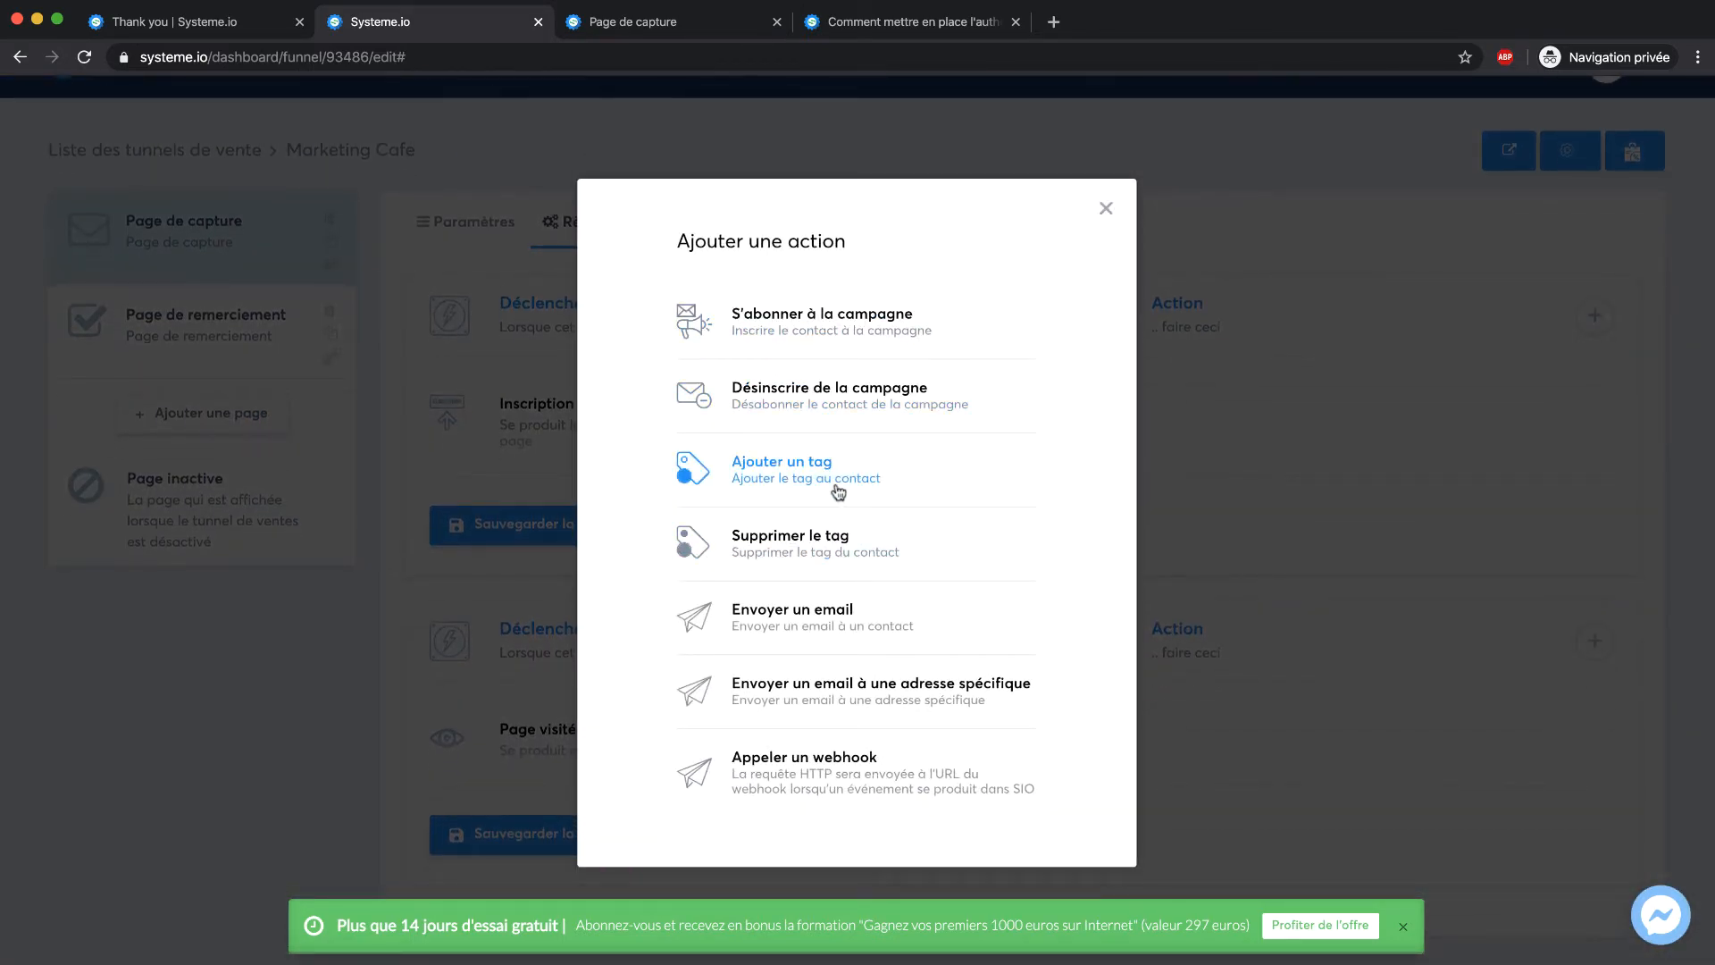
{"action": "left_click", "coordinate": [764, 619]}
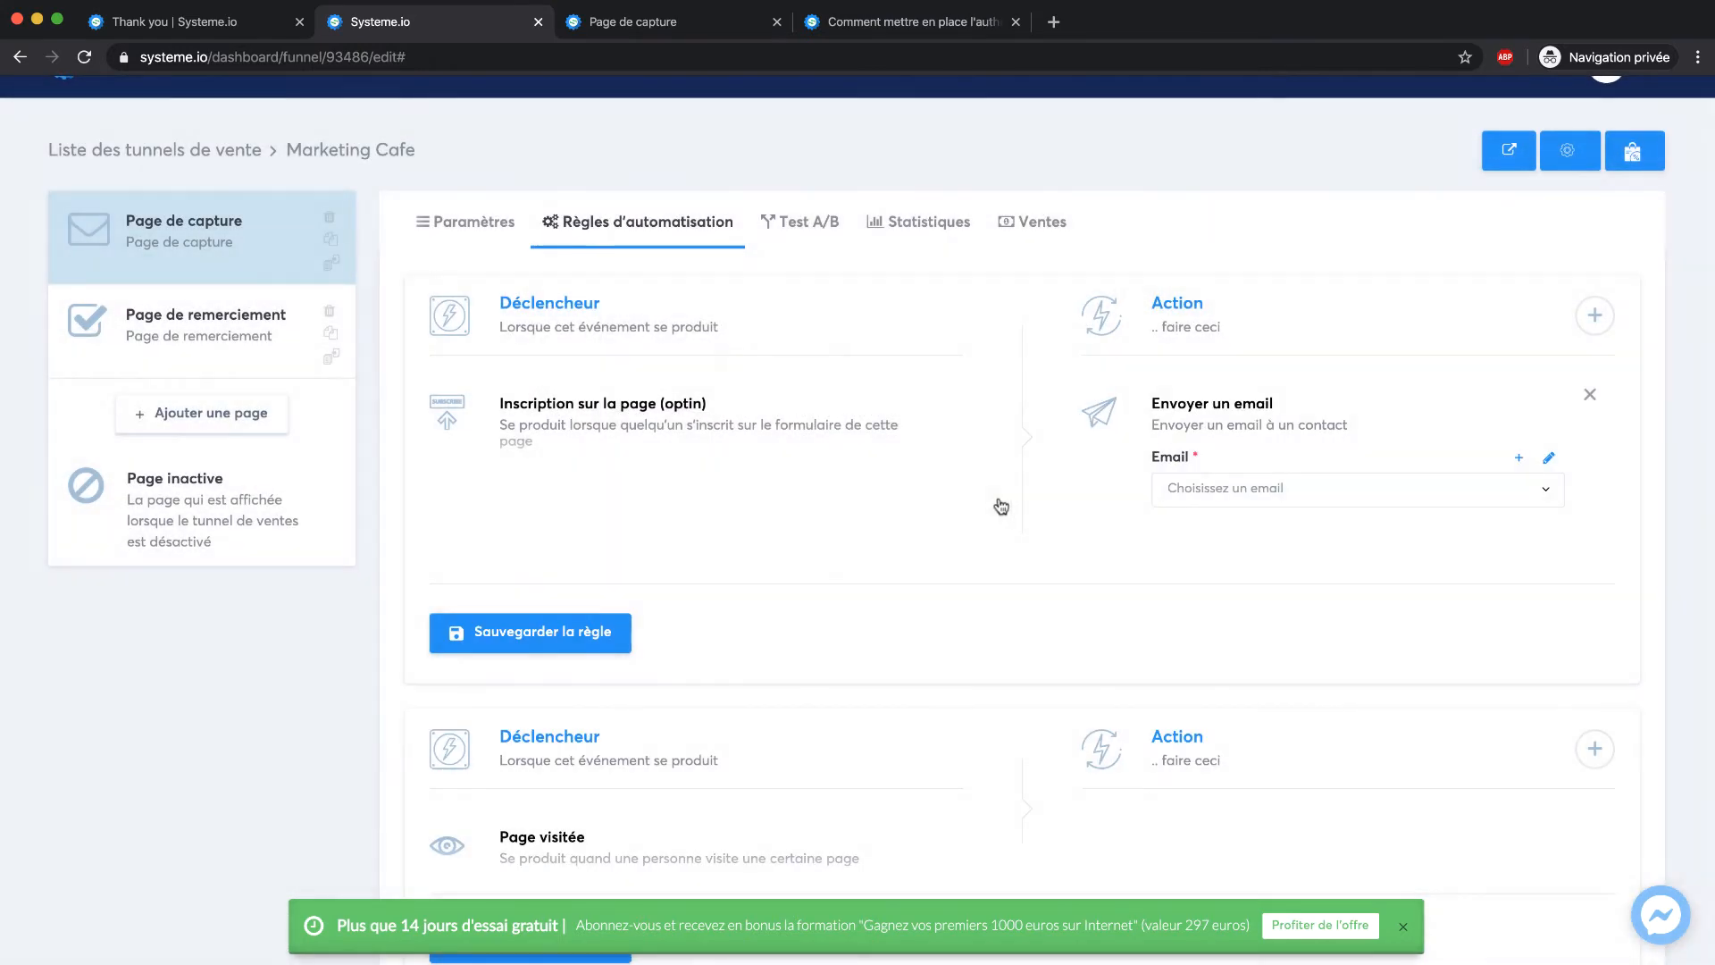
{"action": "left_click", "coordinate": [1308, 492]}
{"action": "left_click", "coordinate": [1380, 442]}
Create a new email titled 'Voici votre guide' whose body thanks readers for downloading the guide
{"action": "left_click", "coordinate": [1523, 457]}
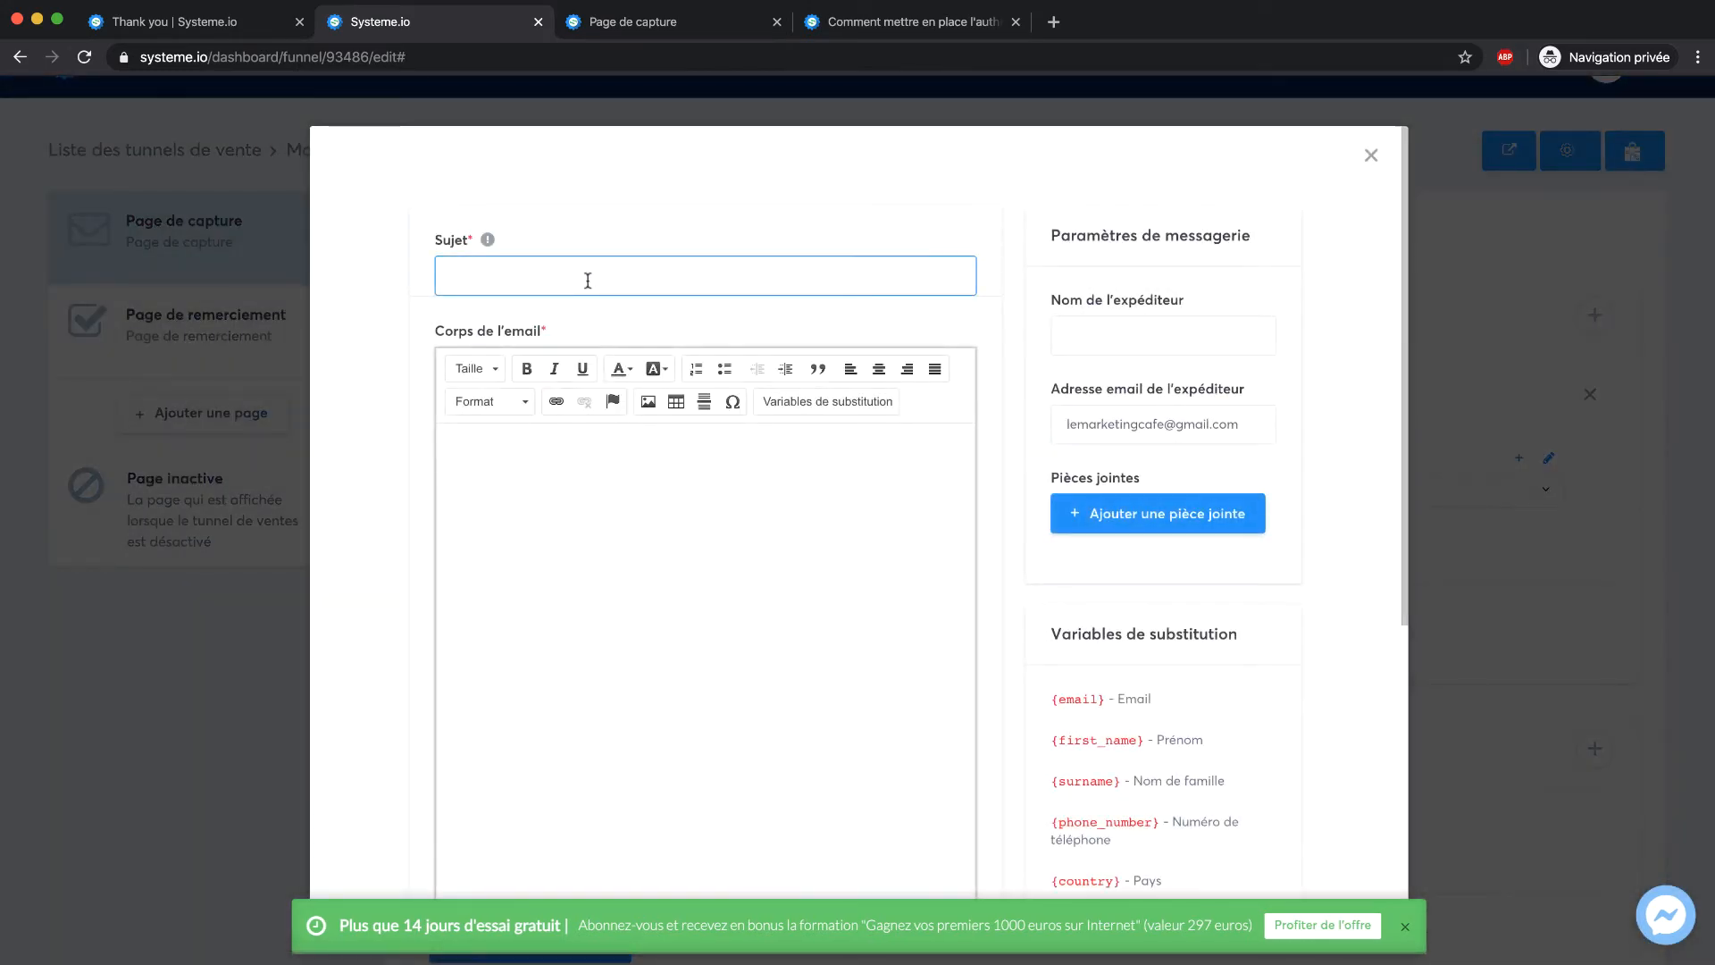
{"action": "type", "text": "Voici votre guide"}
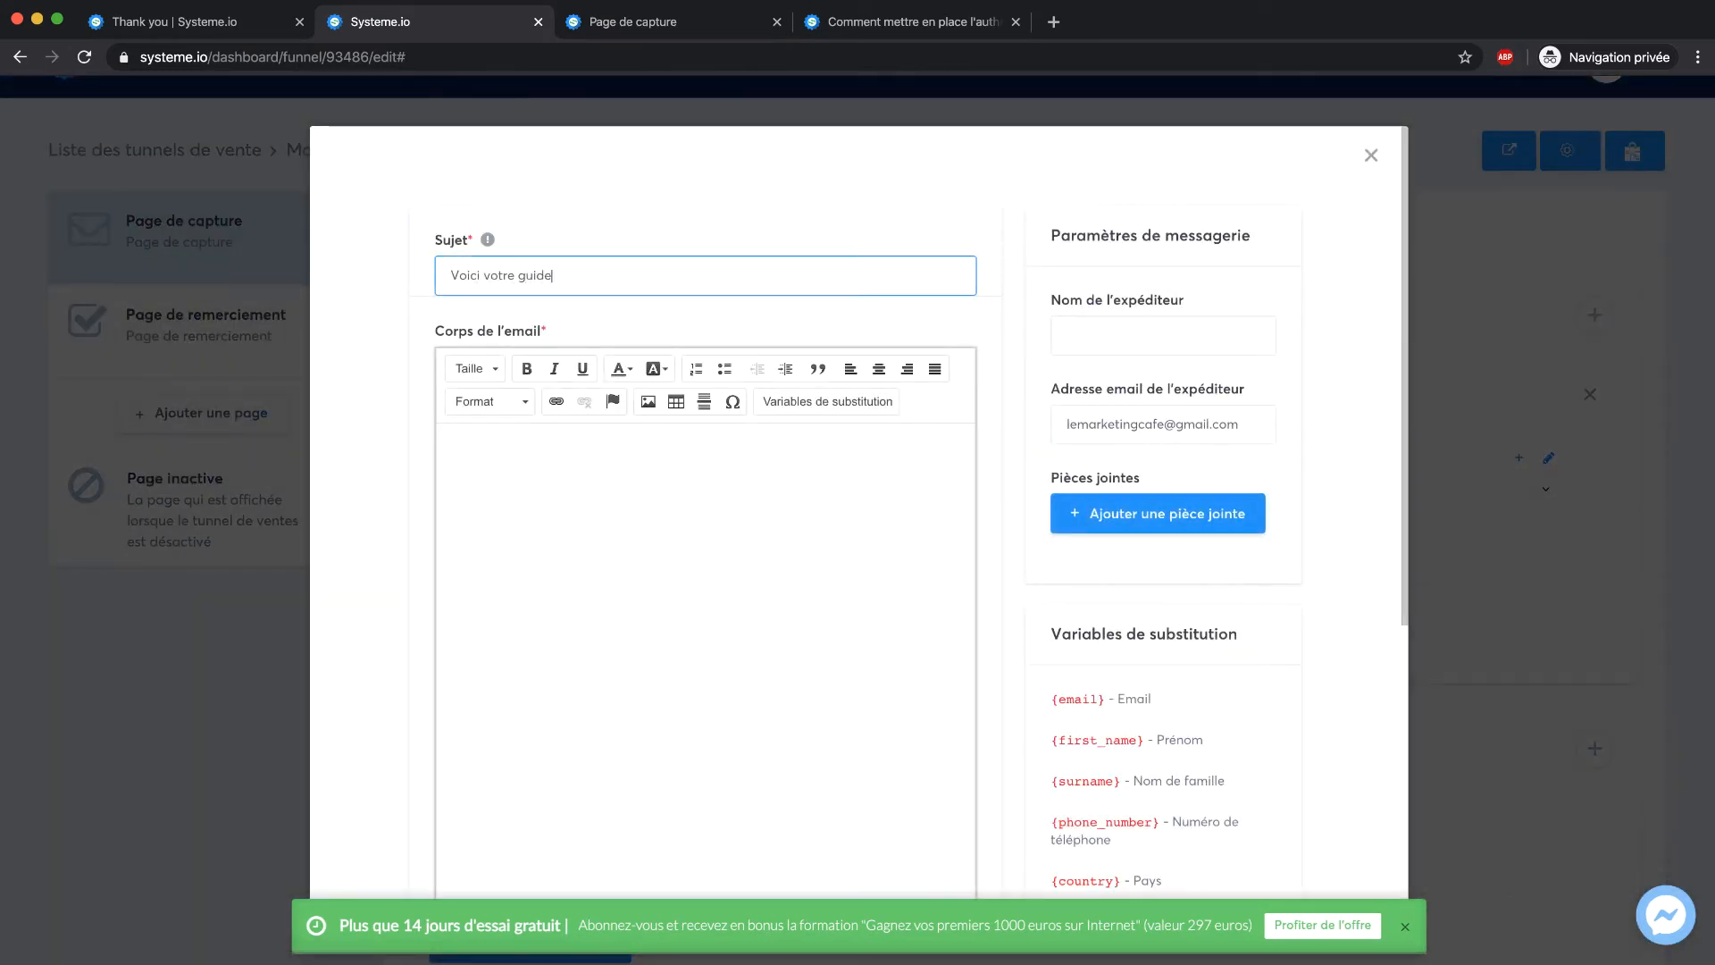
{"action": "left_click", "coordinate": [642, 477]}
{"action": "type", "text": "Bonjour"}
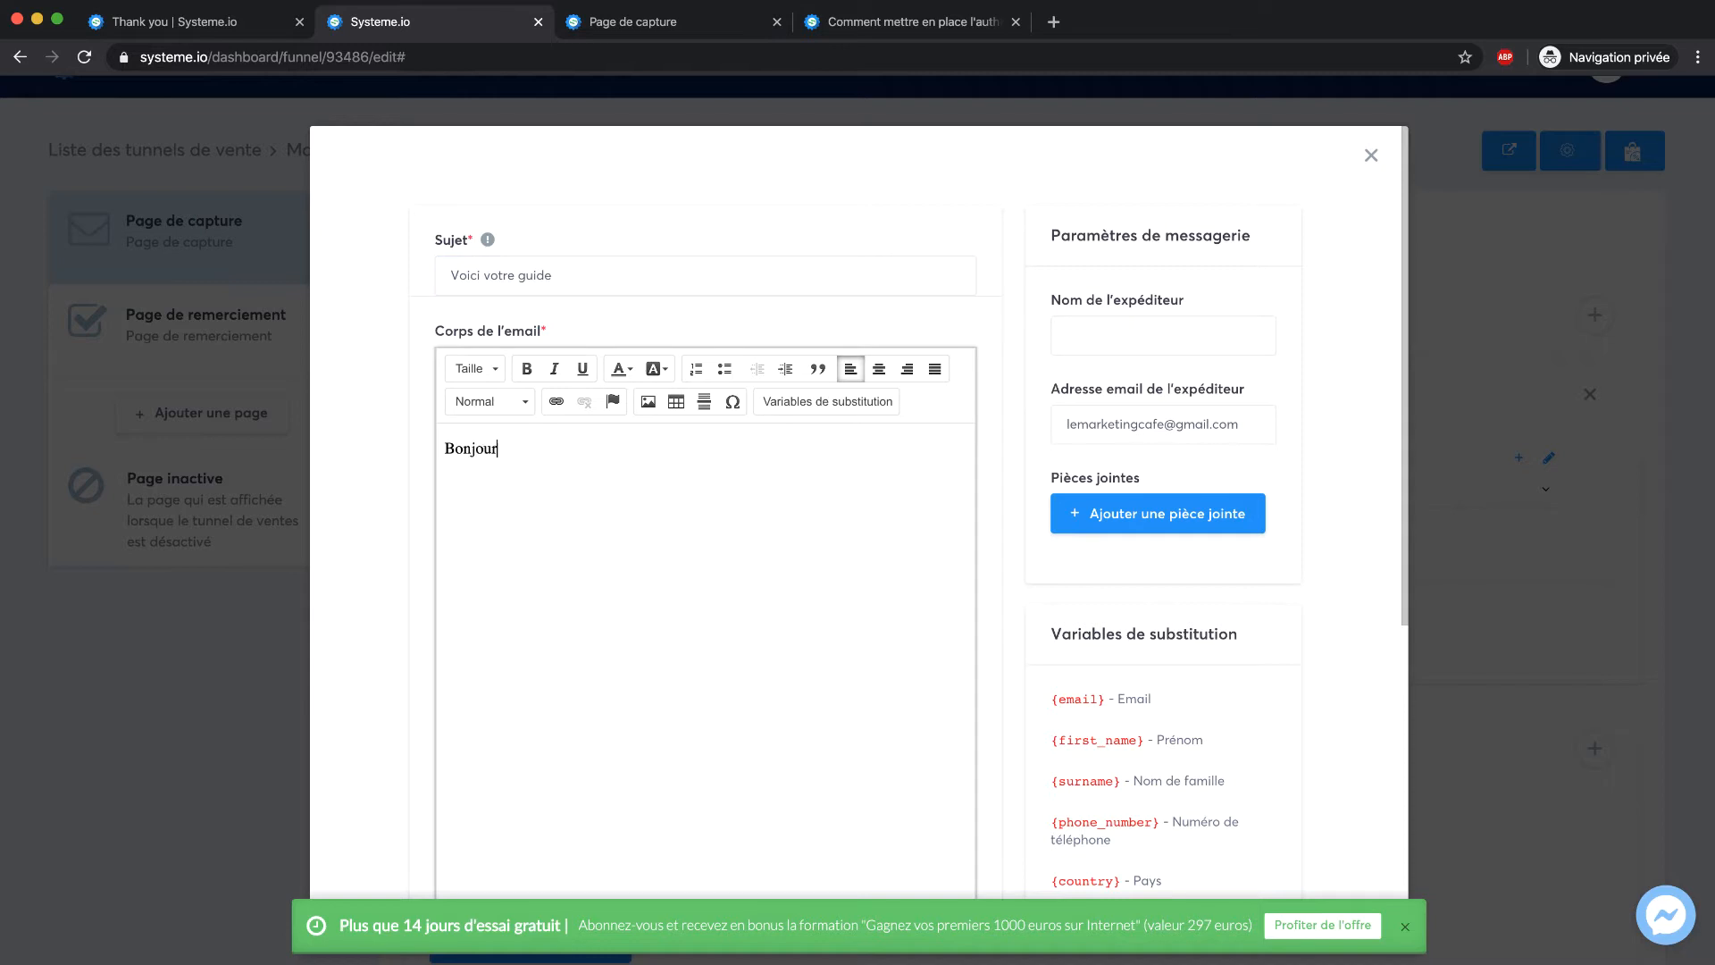
{"action": "type", "text": ", merci d'avoir"}
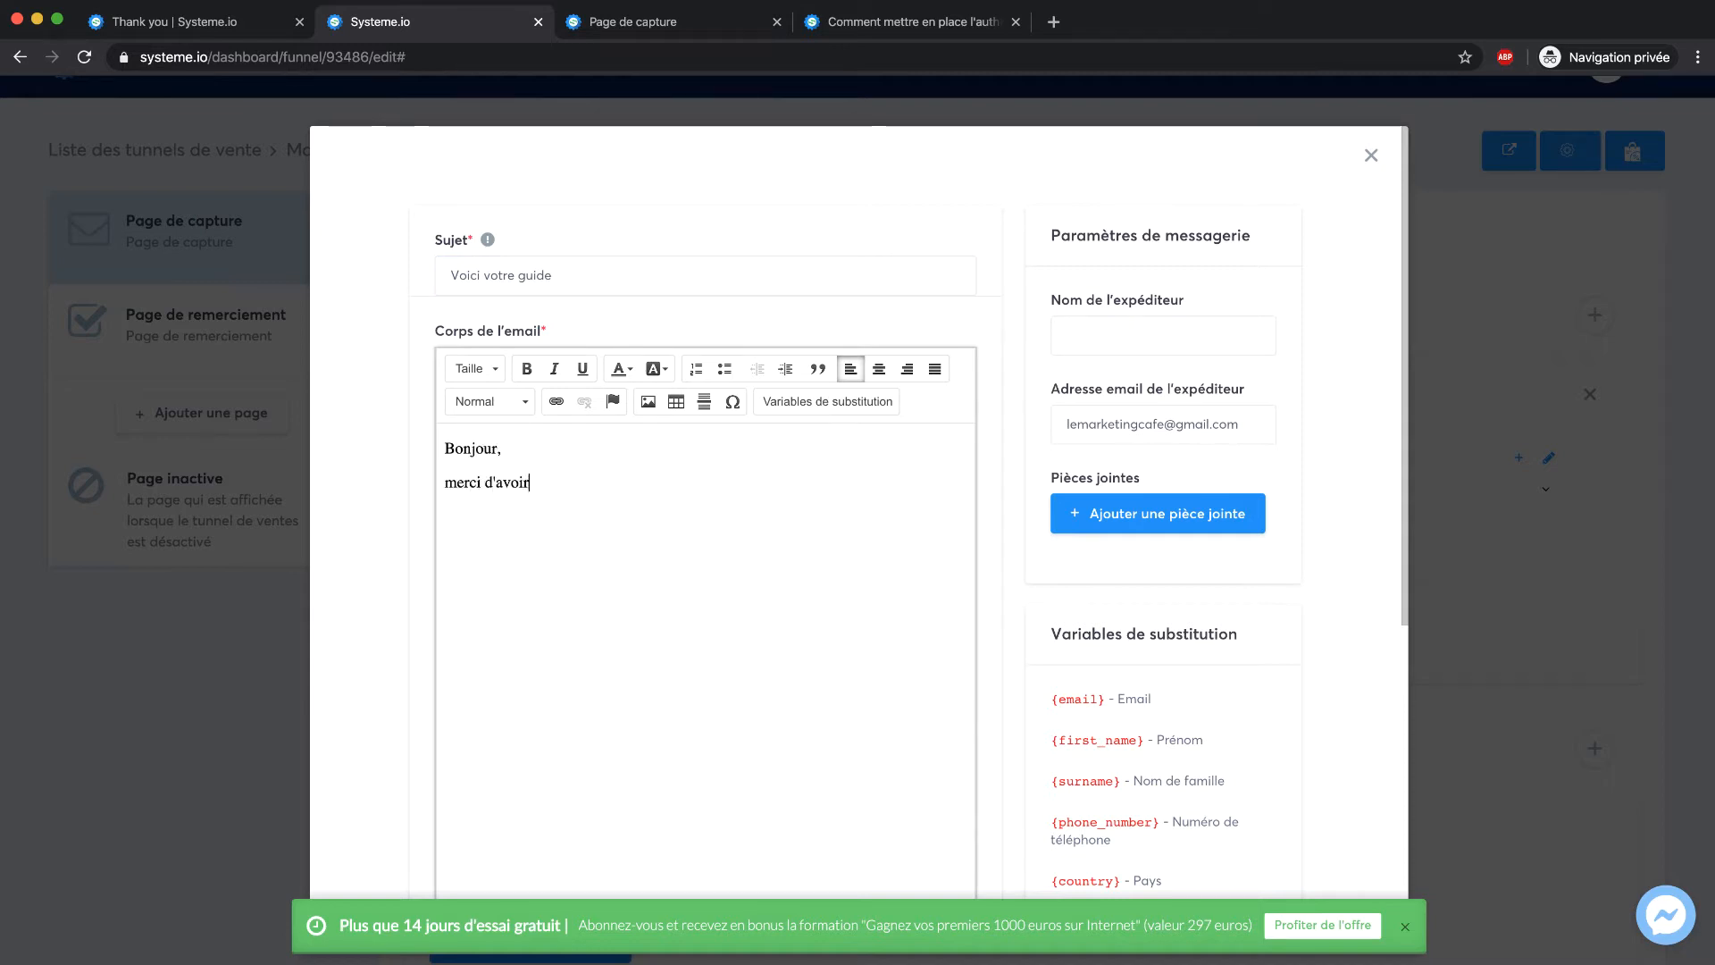
{"action": "type", "text": " téléchargé le guide."}
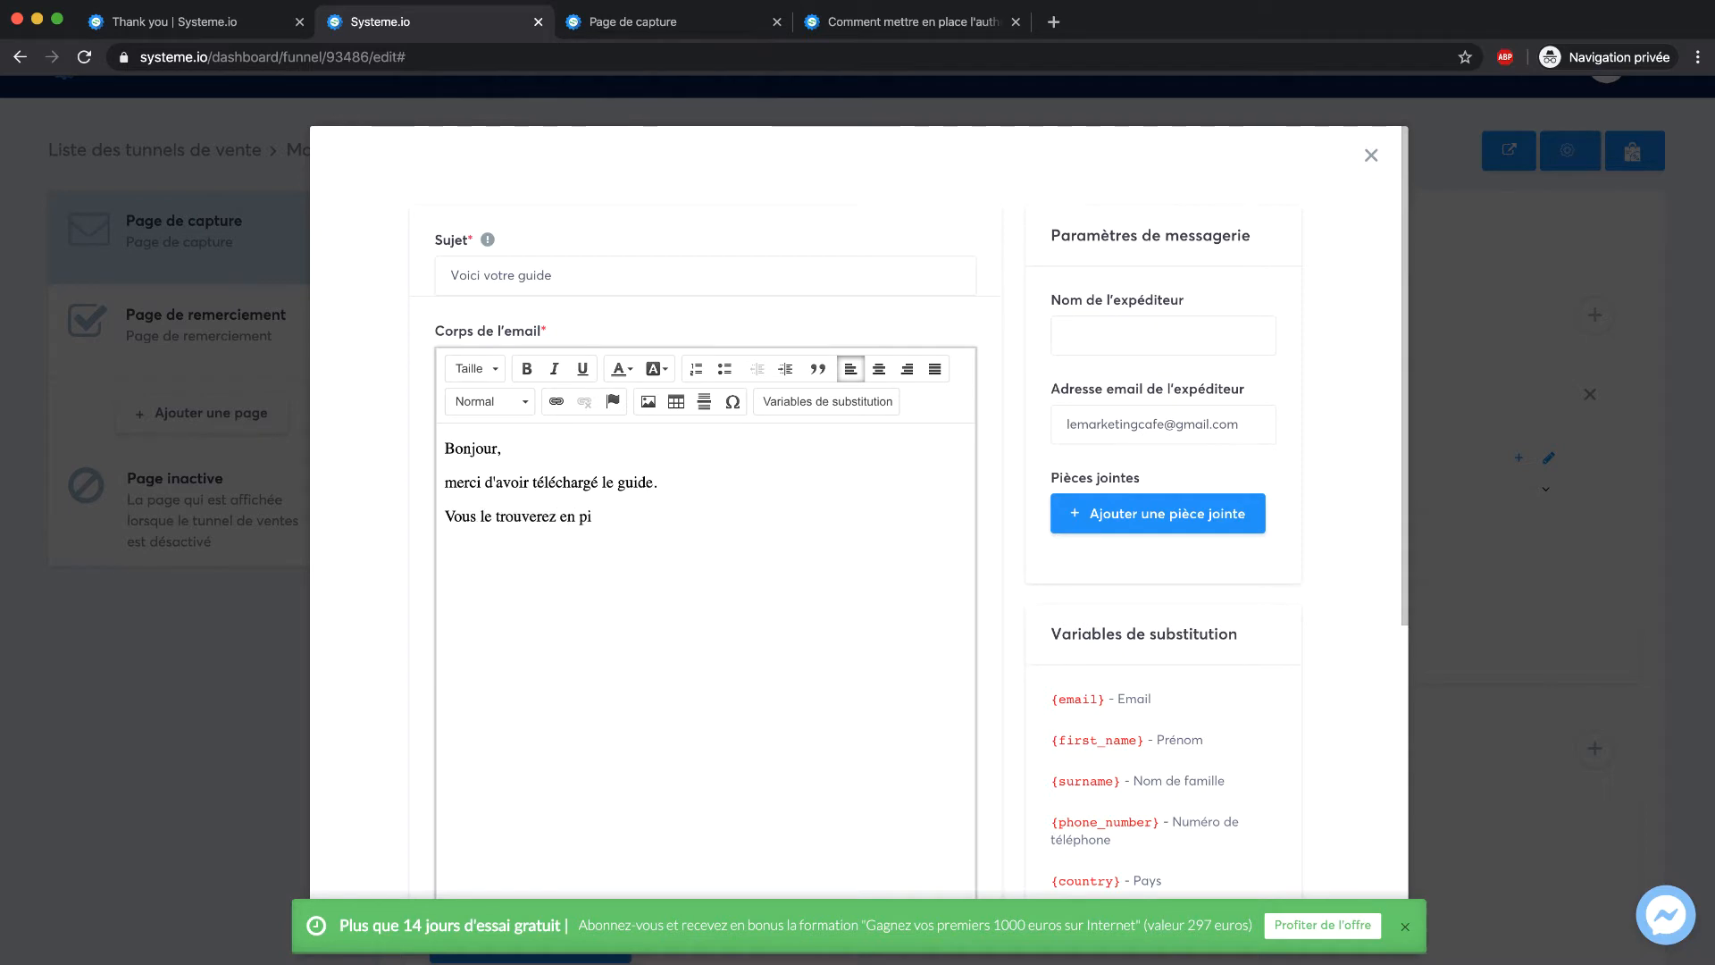
{"action": "type", "text": "èce jointe."}
{"action": "key", "text": "Return"}
{"action": "type", "text": "Merci et ç bient"}
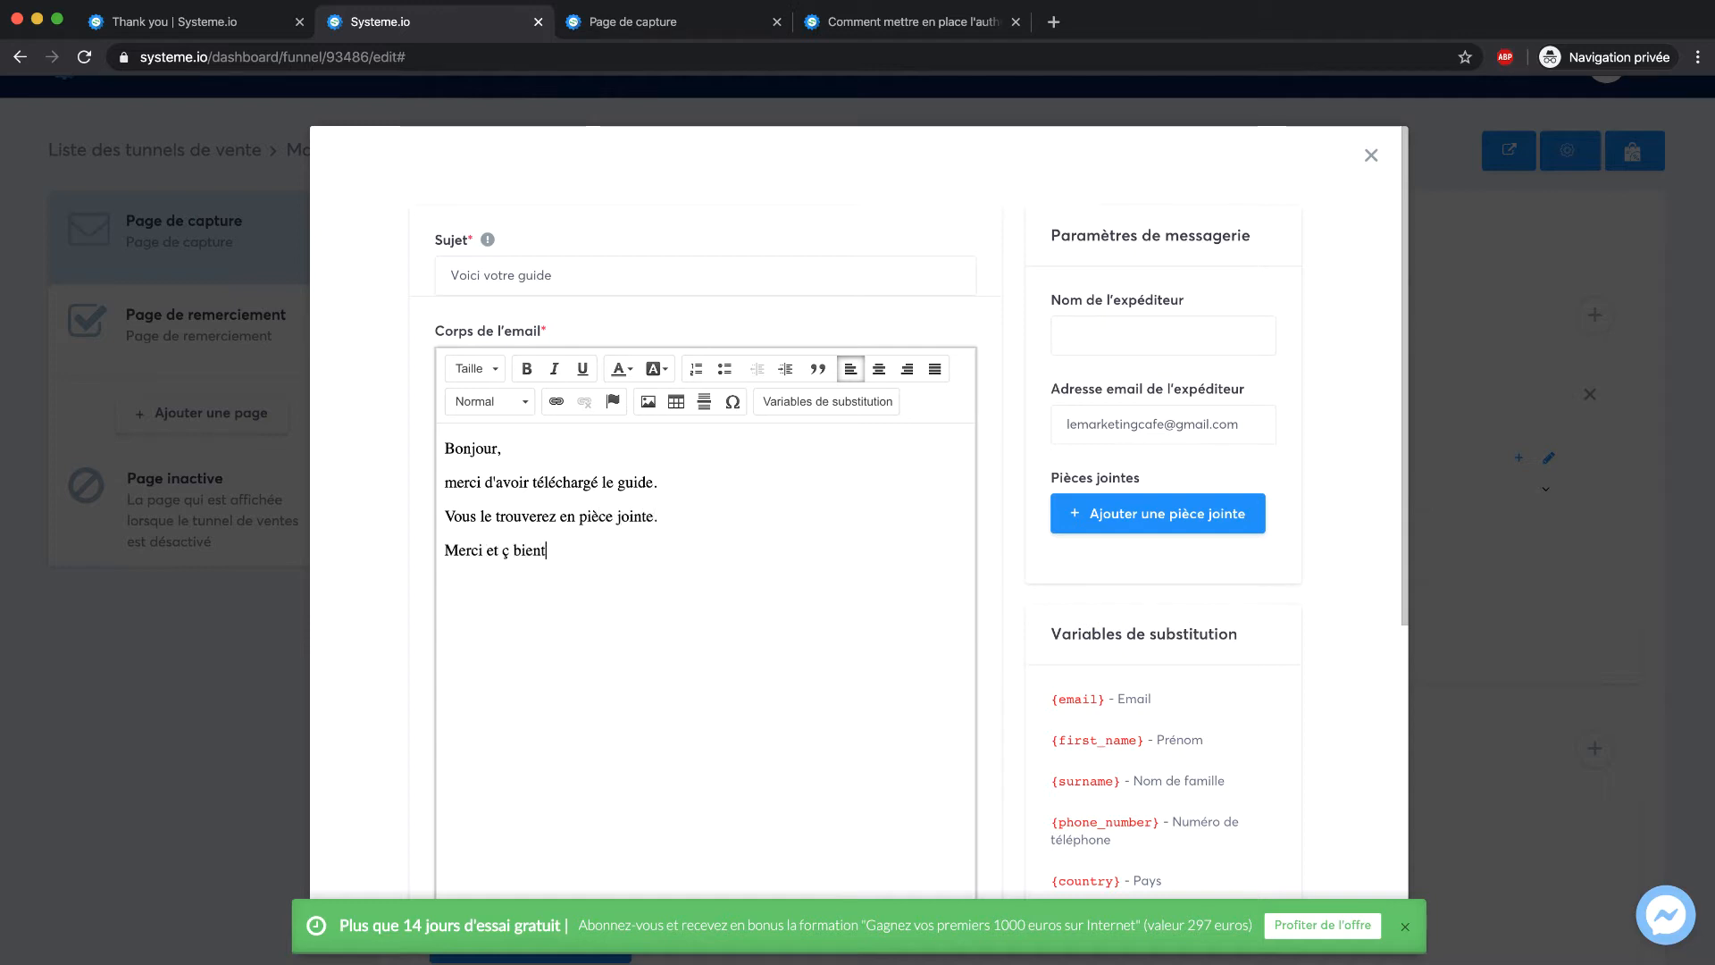
{"action": "type", "text": "à"}
Set the sender name to 'Marketing Café' and try saving the email
{"action": "left_click_drag", "start_coordinate": [1247, 424], "coordinate": [1019, 433]}
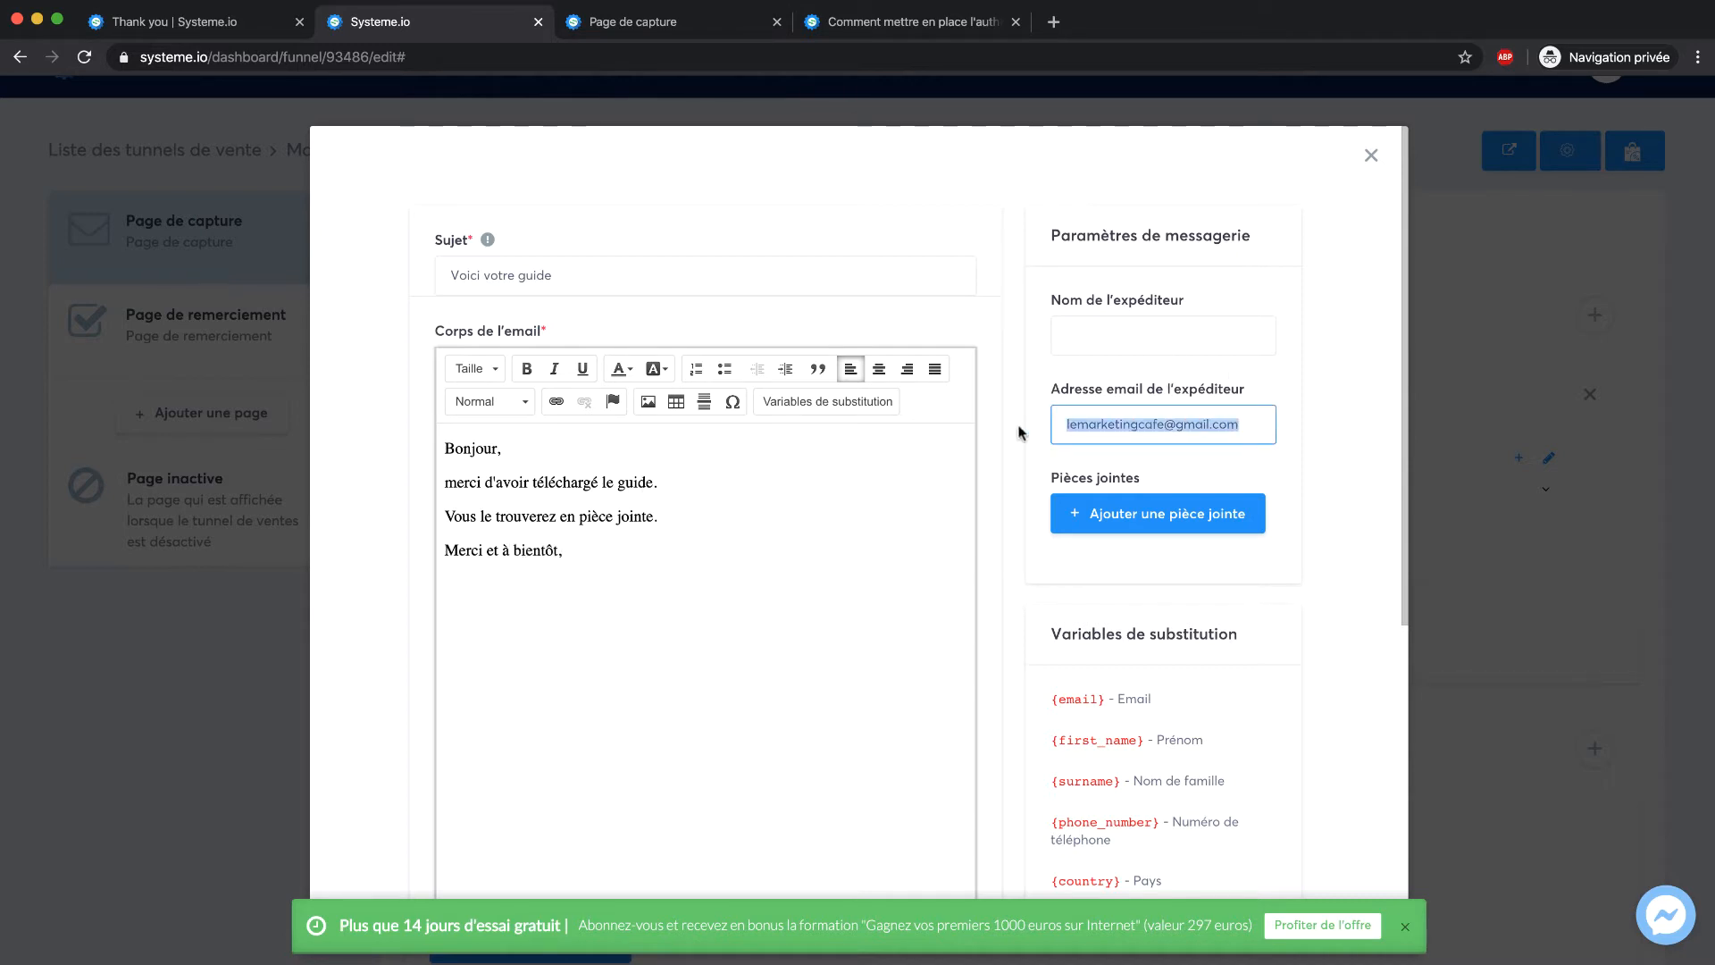
{"action": "left_click", "coordinate": [1336, 429]}
{"action": "scroll", "coordinate": [1156, 418], "scroll_direction": "down", "scroll_amount": 3}
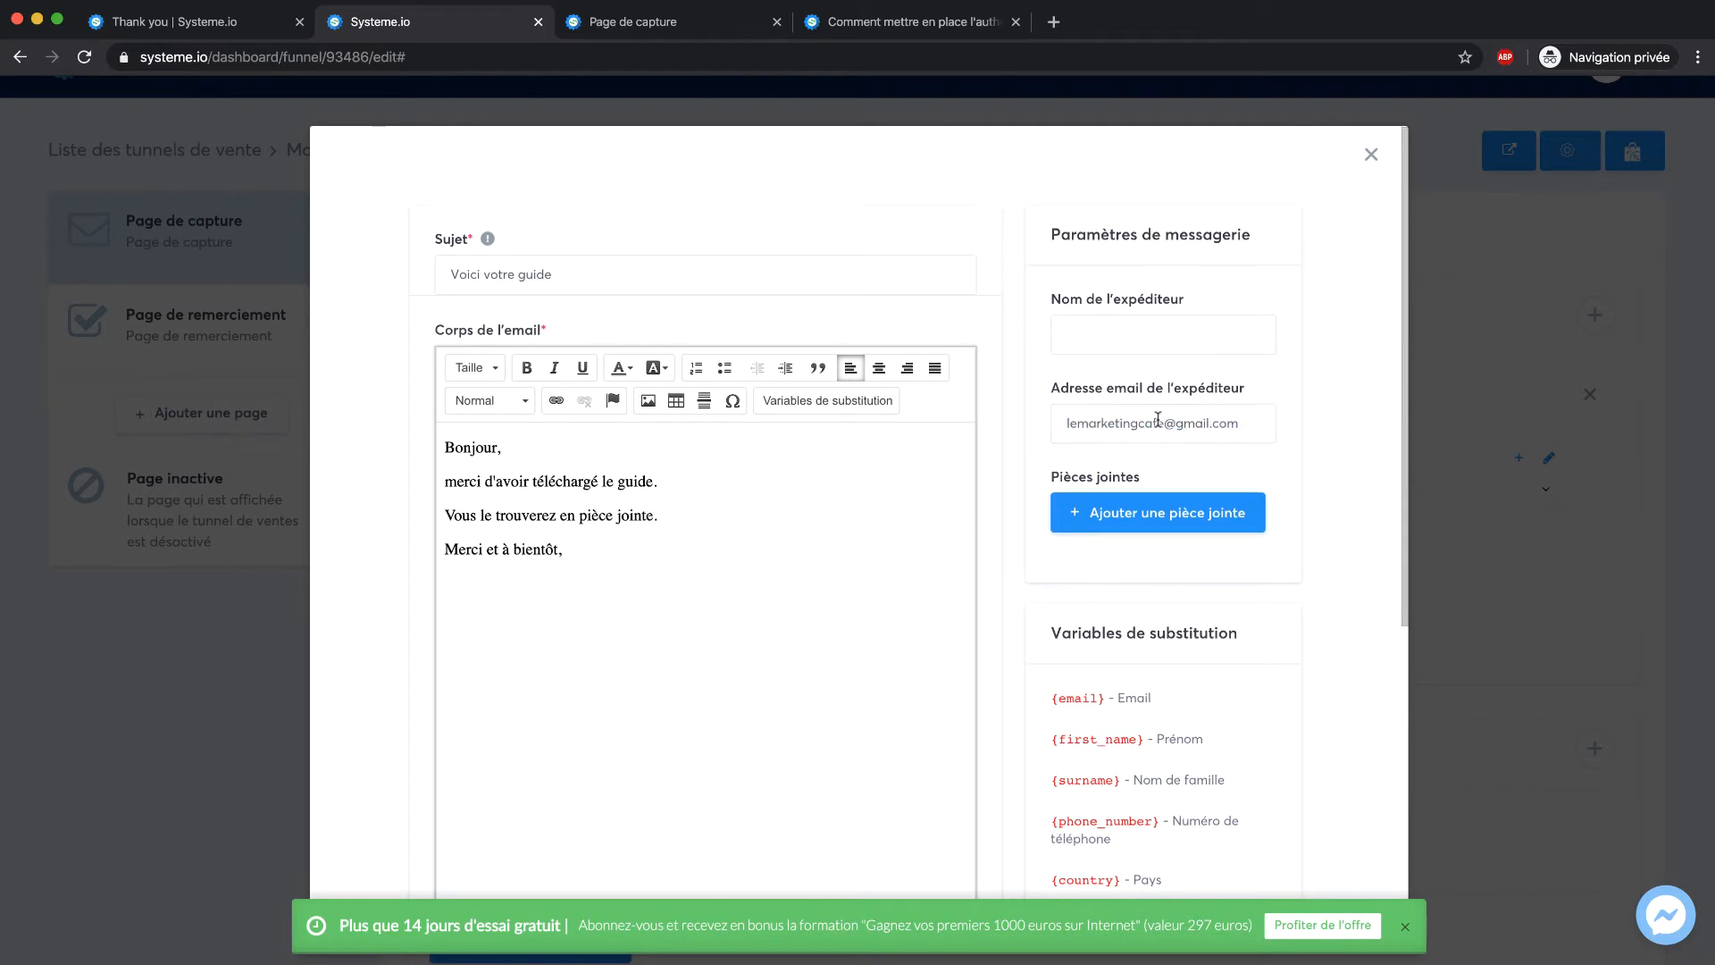
{"action": "scroll", "coordinate": [1104, 482], "scroll_direction": "up", "scroll_amount": 3}
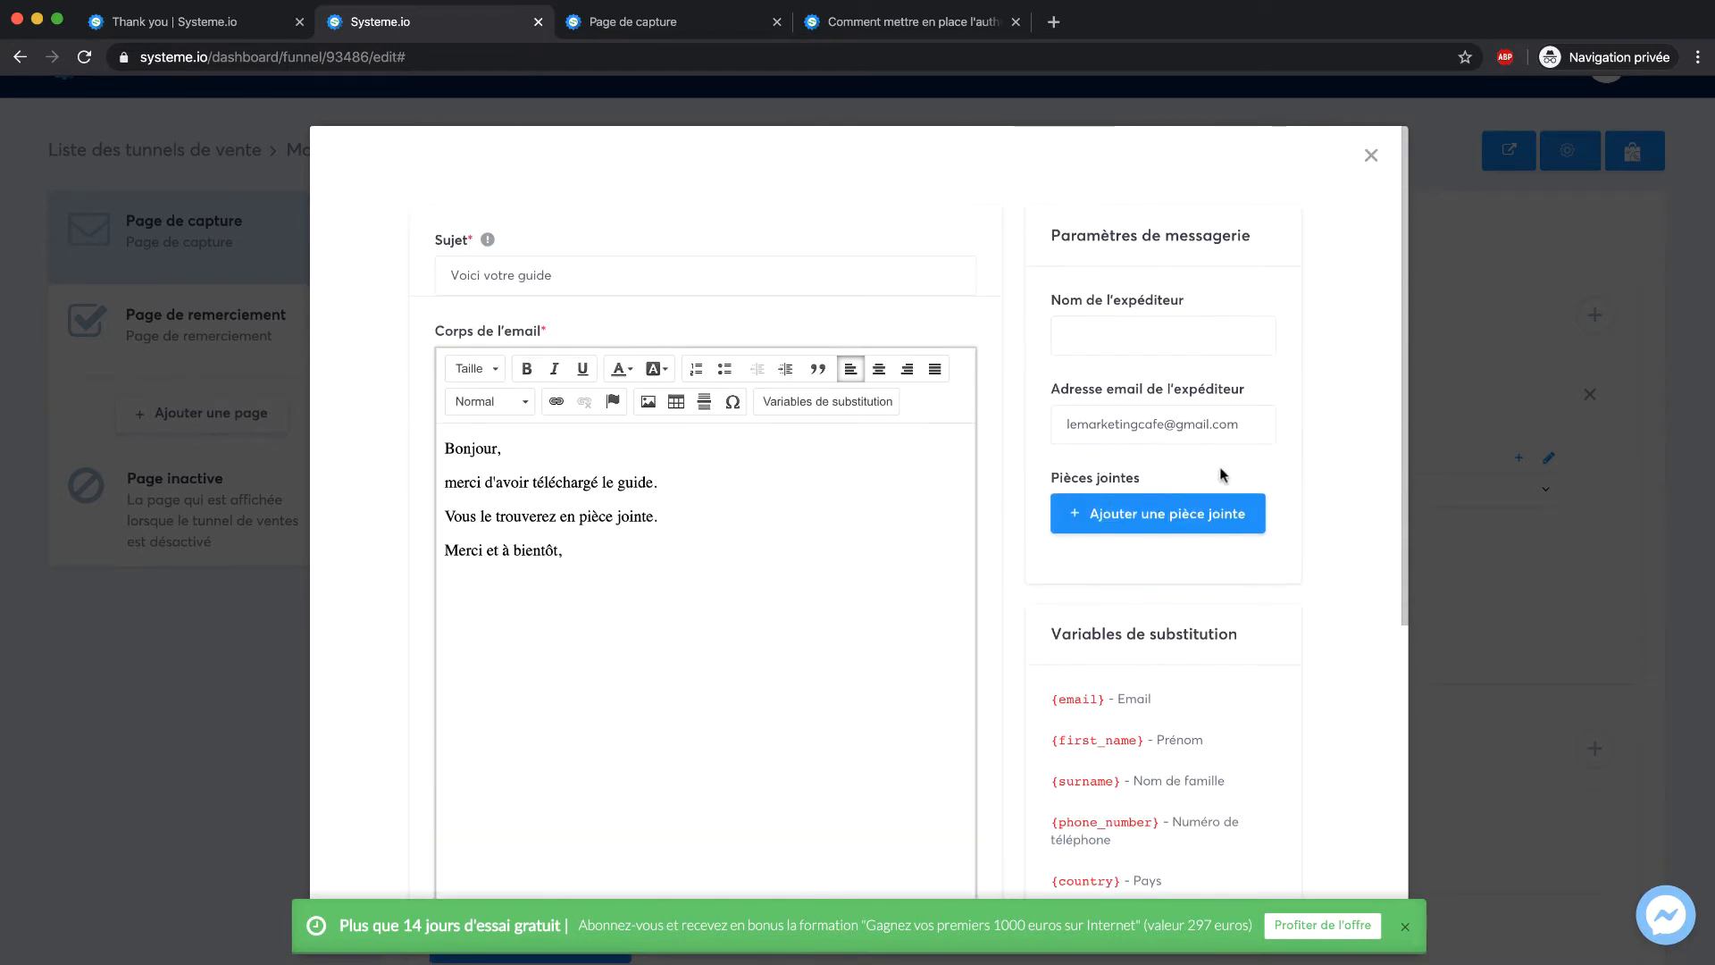
{"action": "left_click", "coordinate": [1126, 353]}
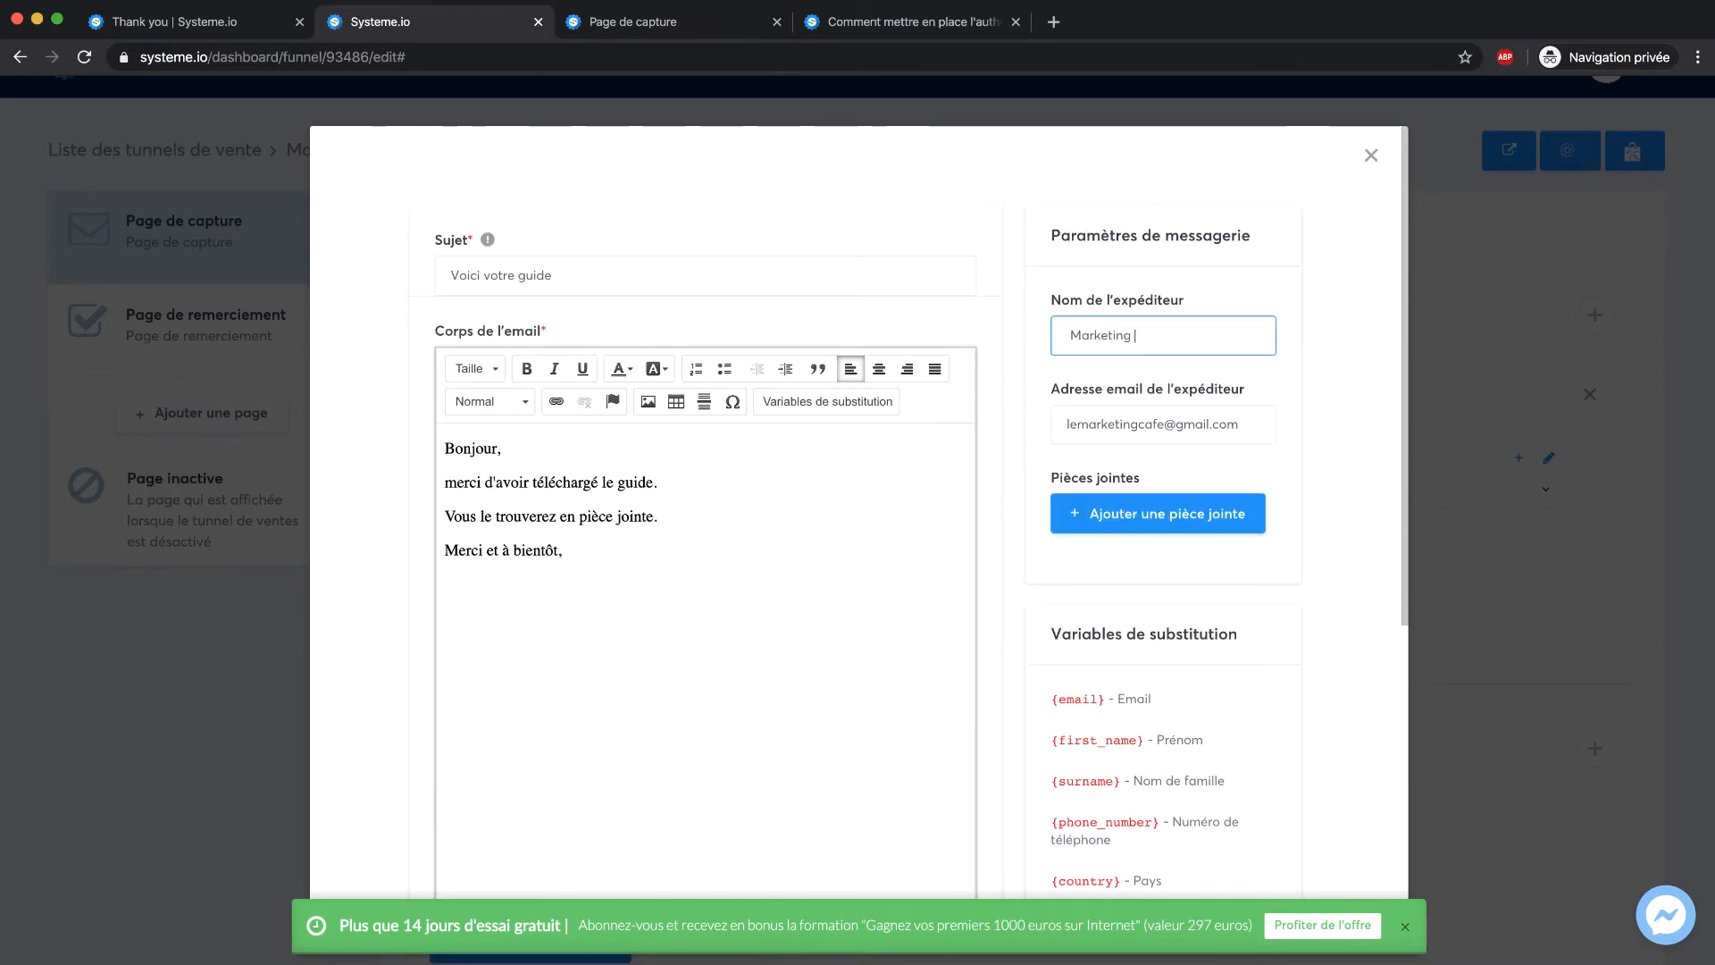
{"action": "type", "text": "Café"}
{"action": "left_click", "coordinate": [1336, 363]}
{"action": "scroll", "coordinate": [1336, 363], "scroll_direction": "down", "scroll_amount": 5}
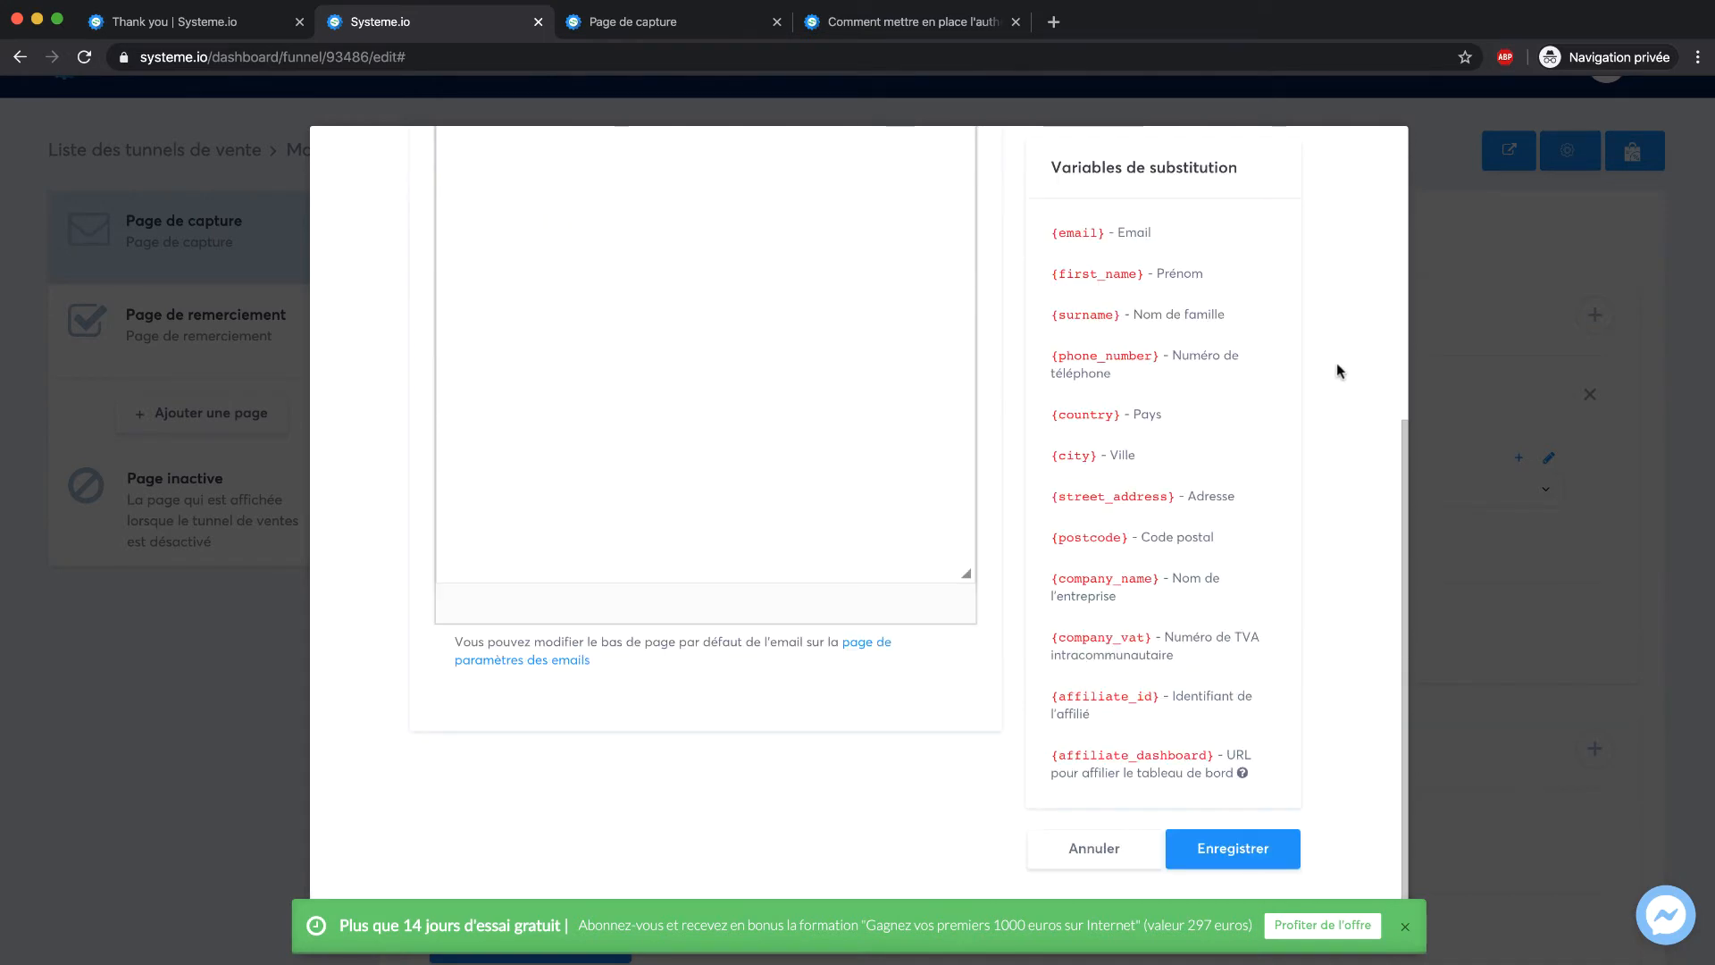
{"action": "left_click", "coordinate": [1233, 849]}
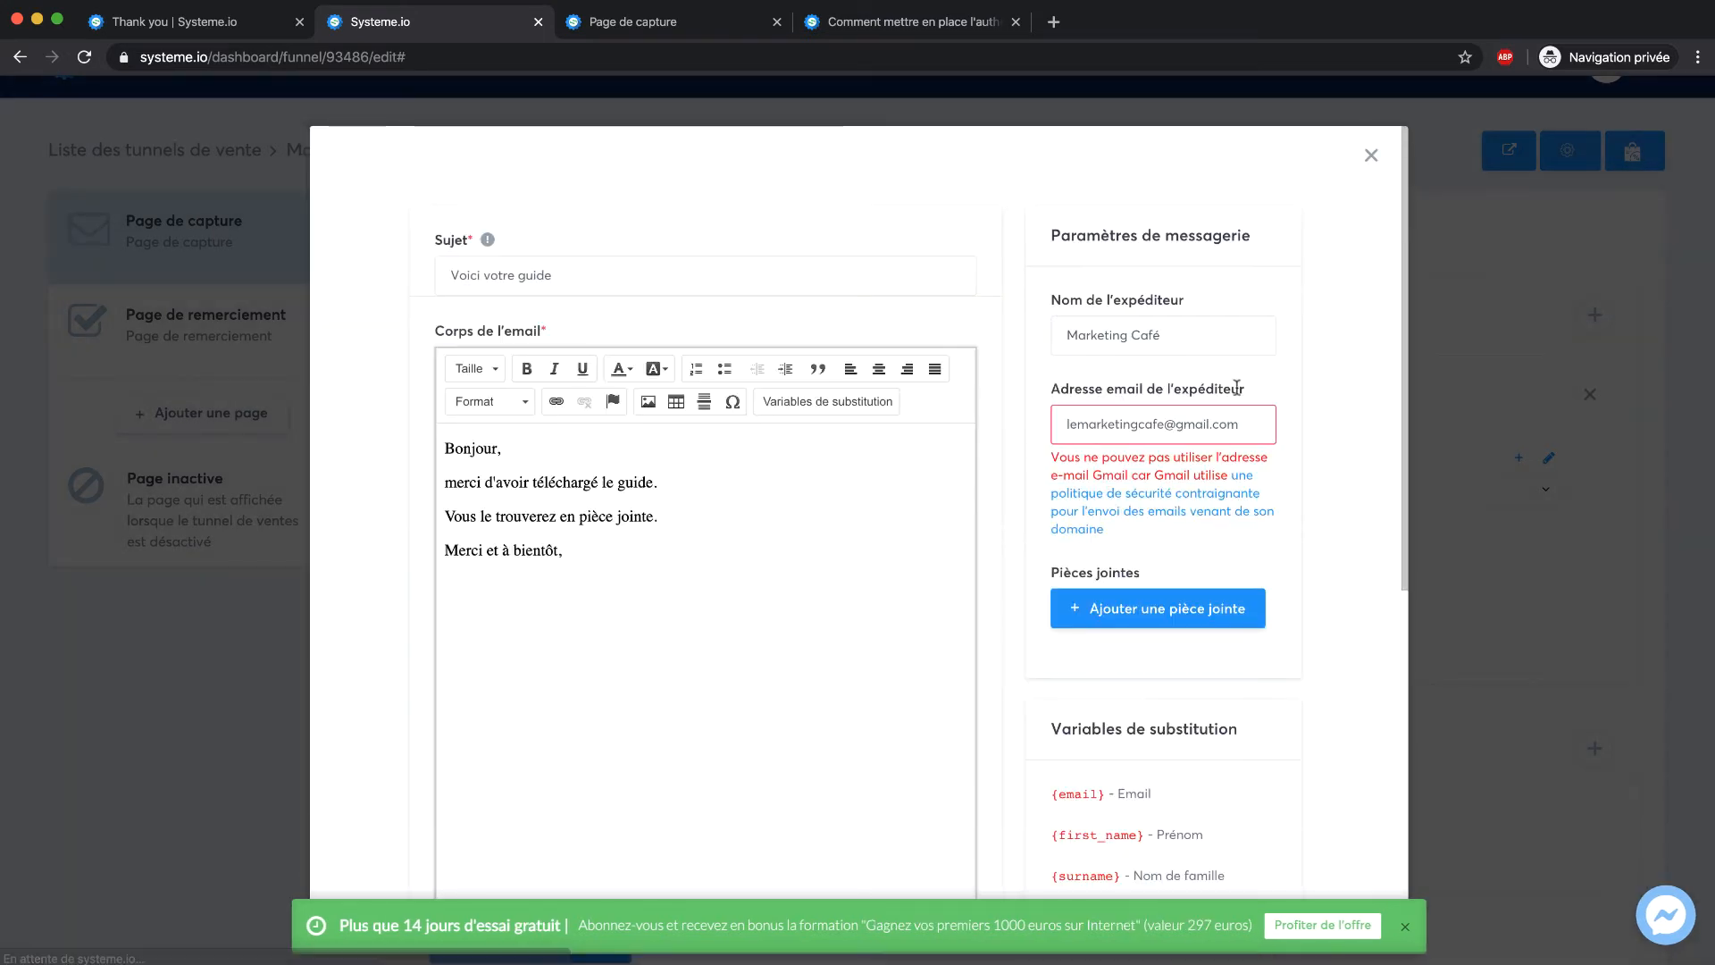
Replace the rejected Gmail sender address with a non-Gmail contact address and save the email
{"action": "left_click_drag", "start_coordinate": [1251, 432], "coordinate": [992, 430]}
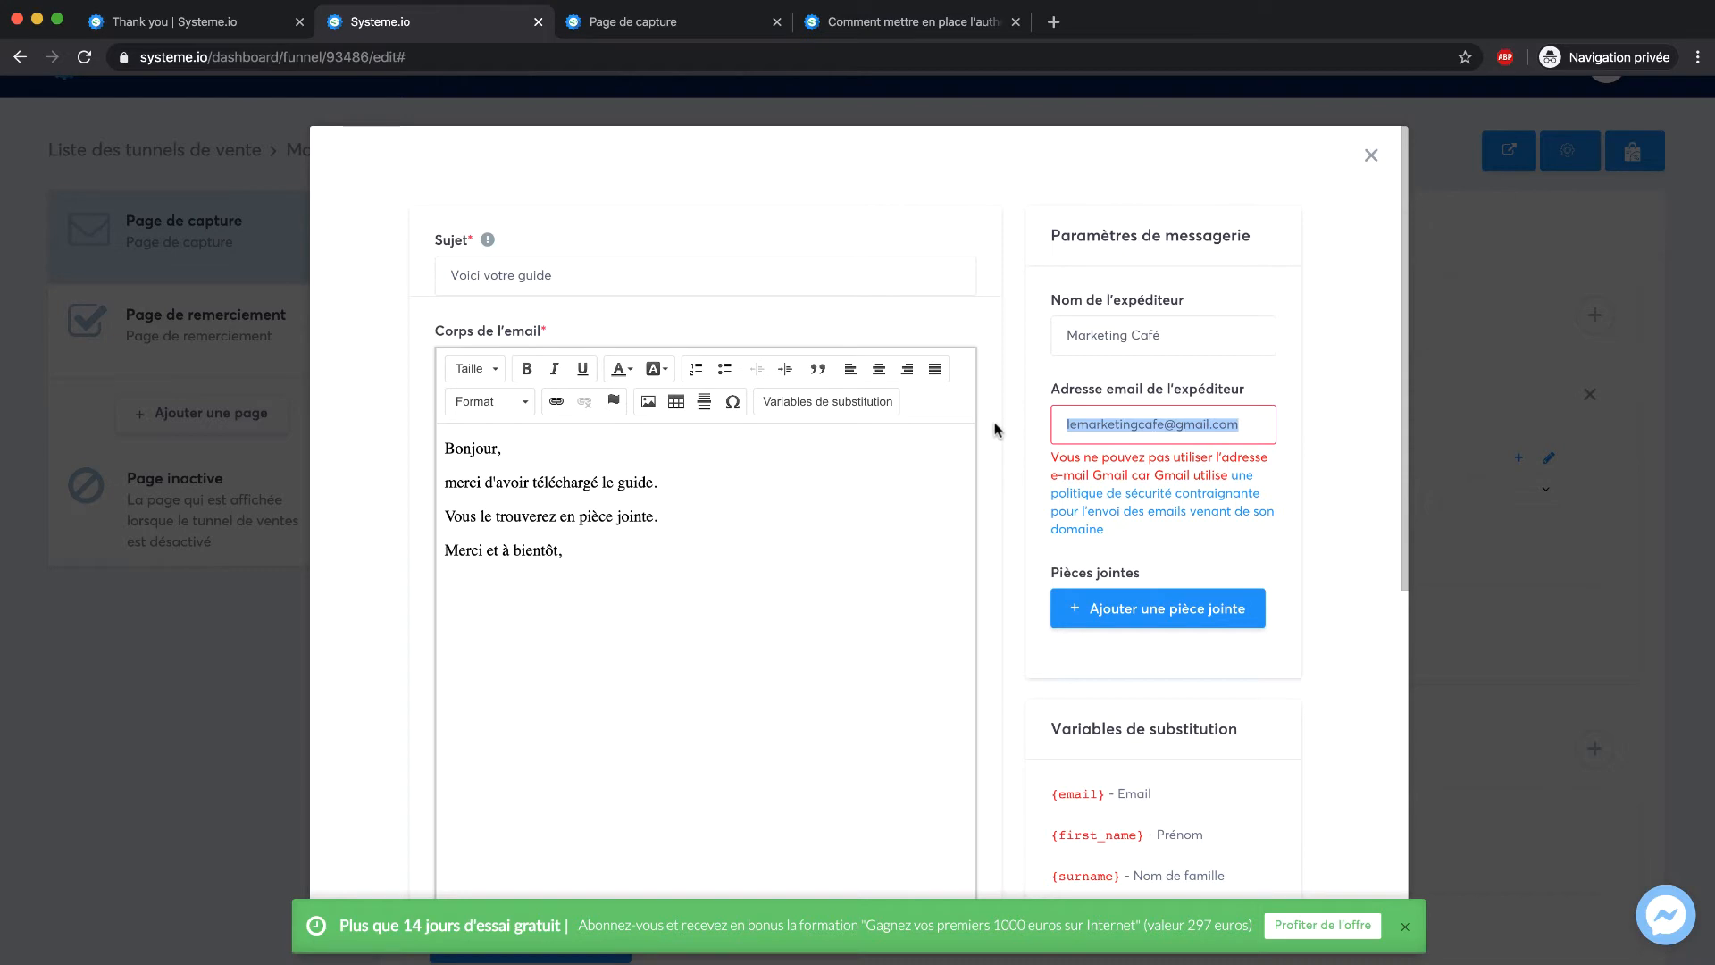
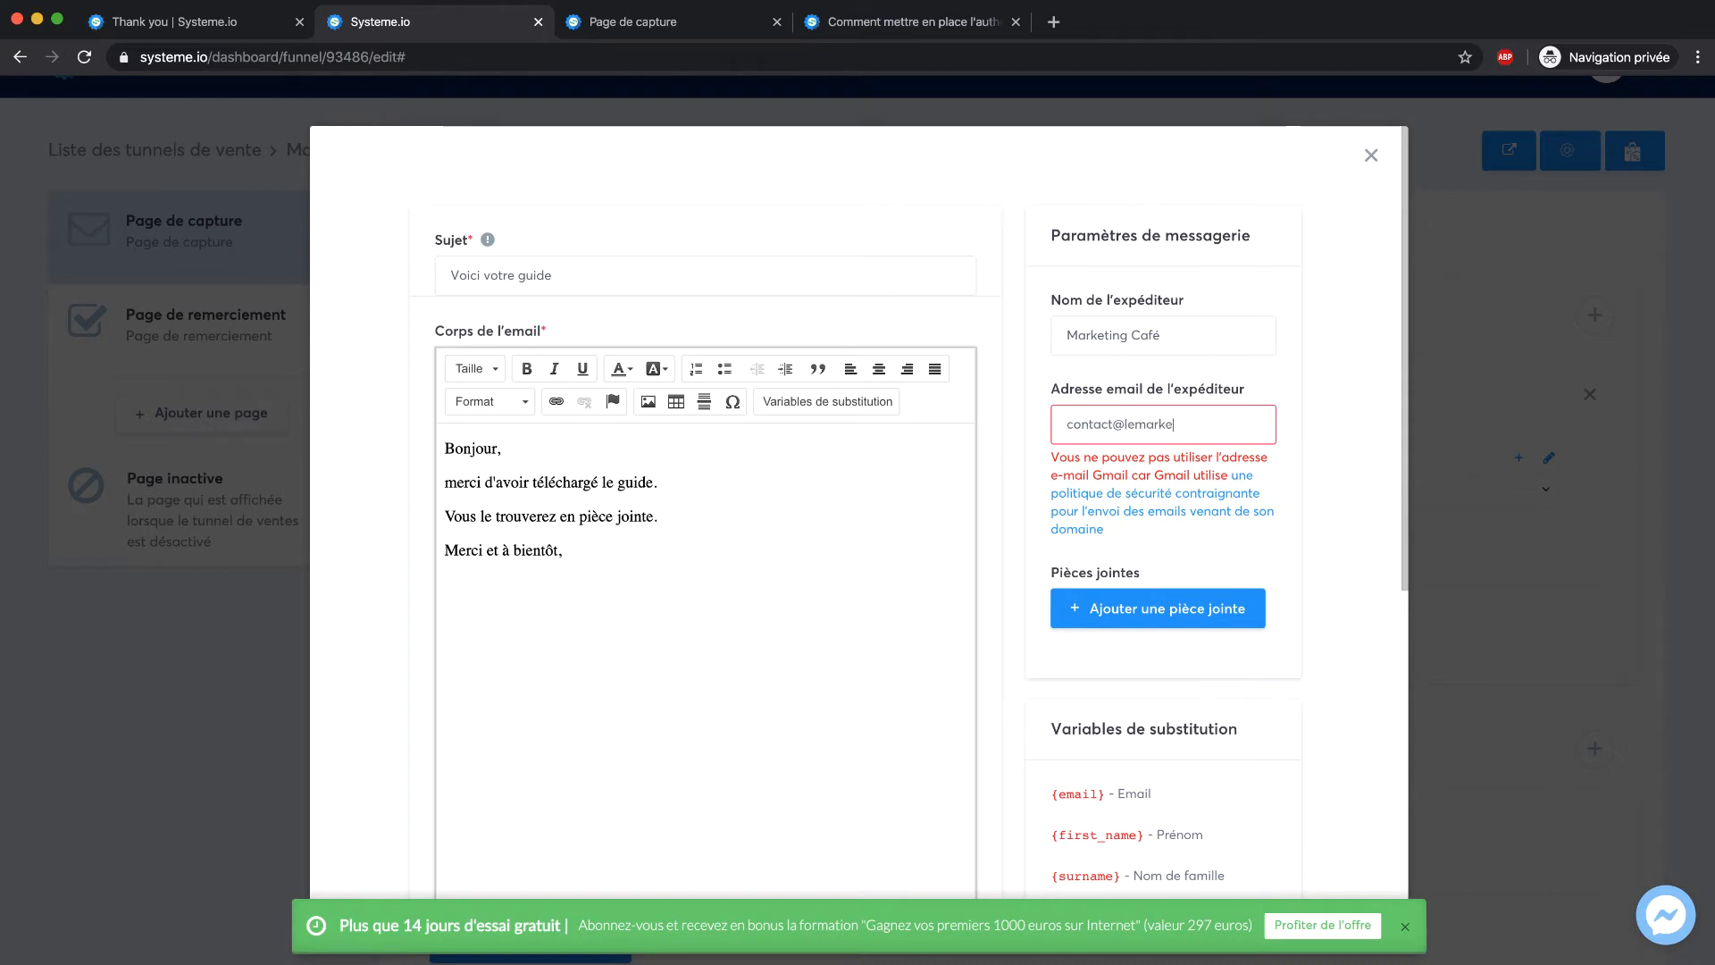
{"action": "scroll", "coordinate": [1289, 449], "scroll_direction": "down", "scroll_amount": 6}
{"action": "left_click", "coordinate": [1247, 843]}
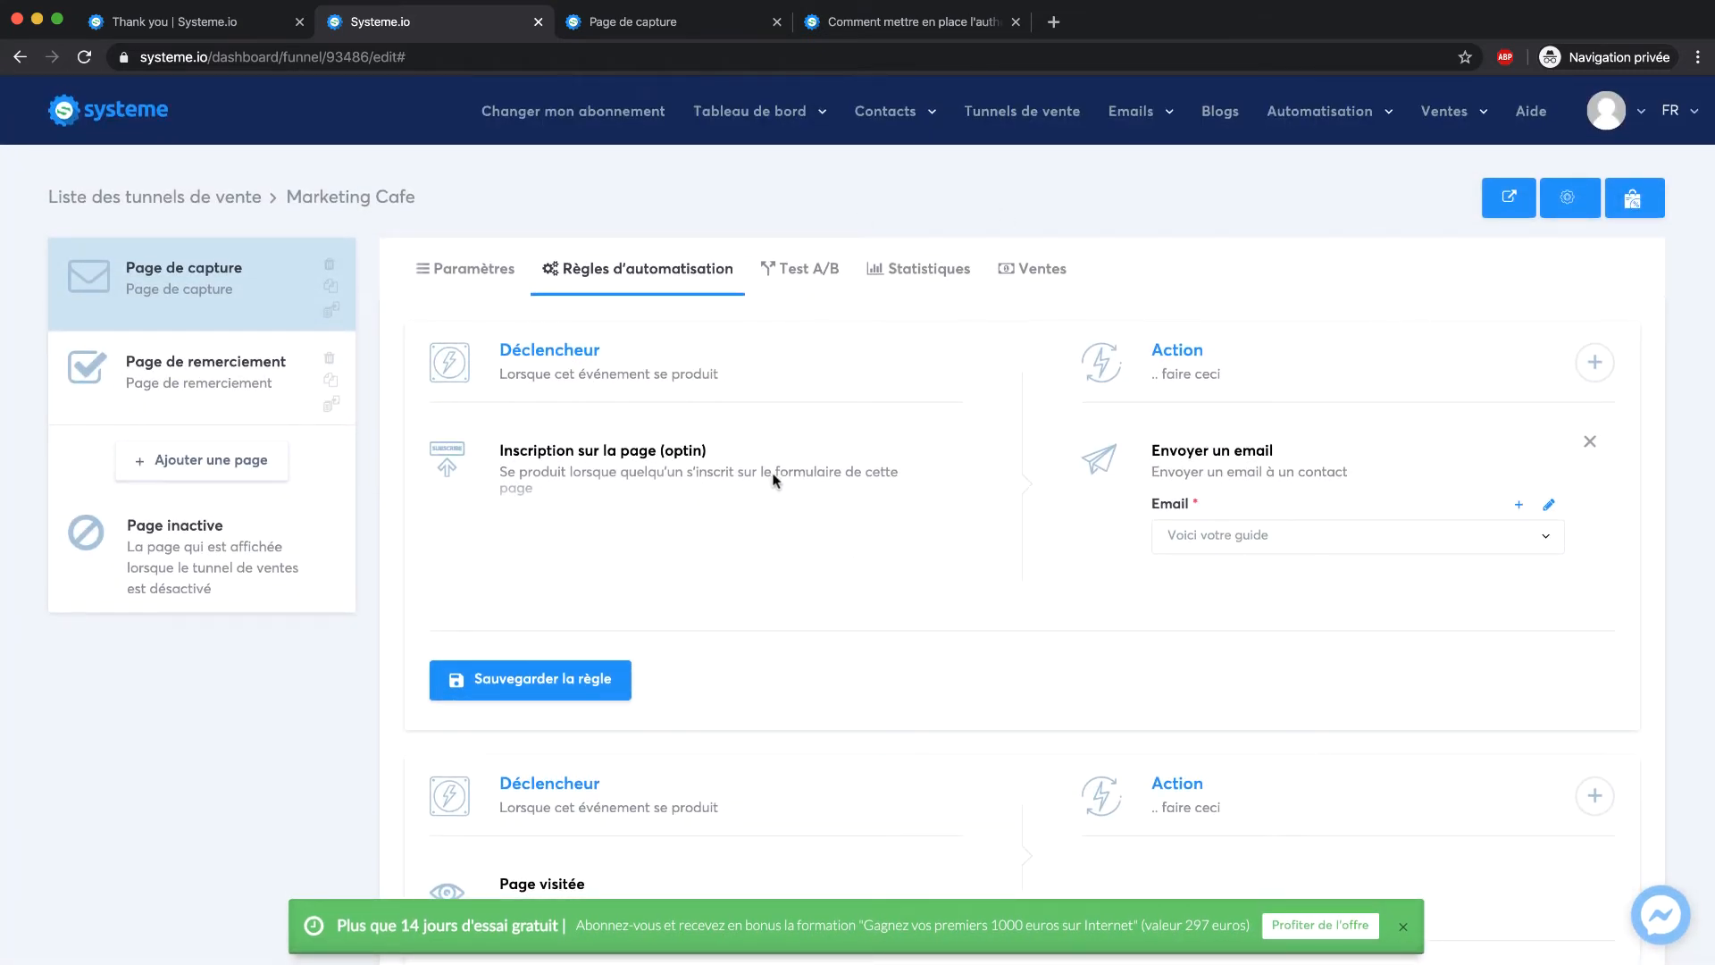
Open the Ajouter une action chooser on the optin rule
{"action": "left_click", "coordinate": [1594, 362]}
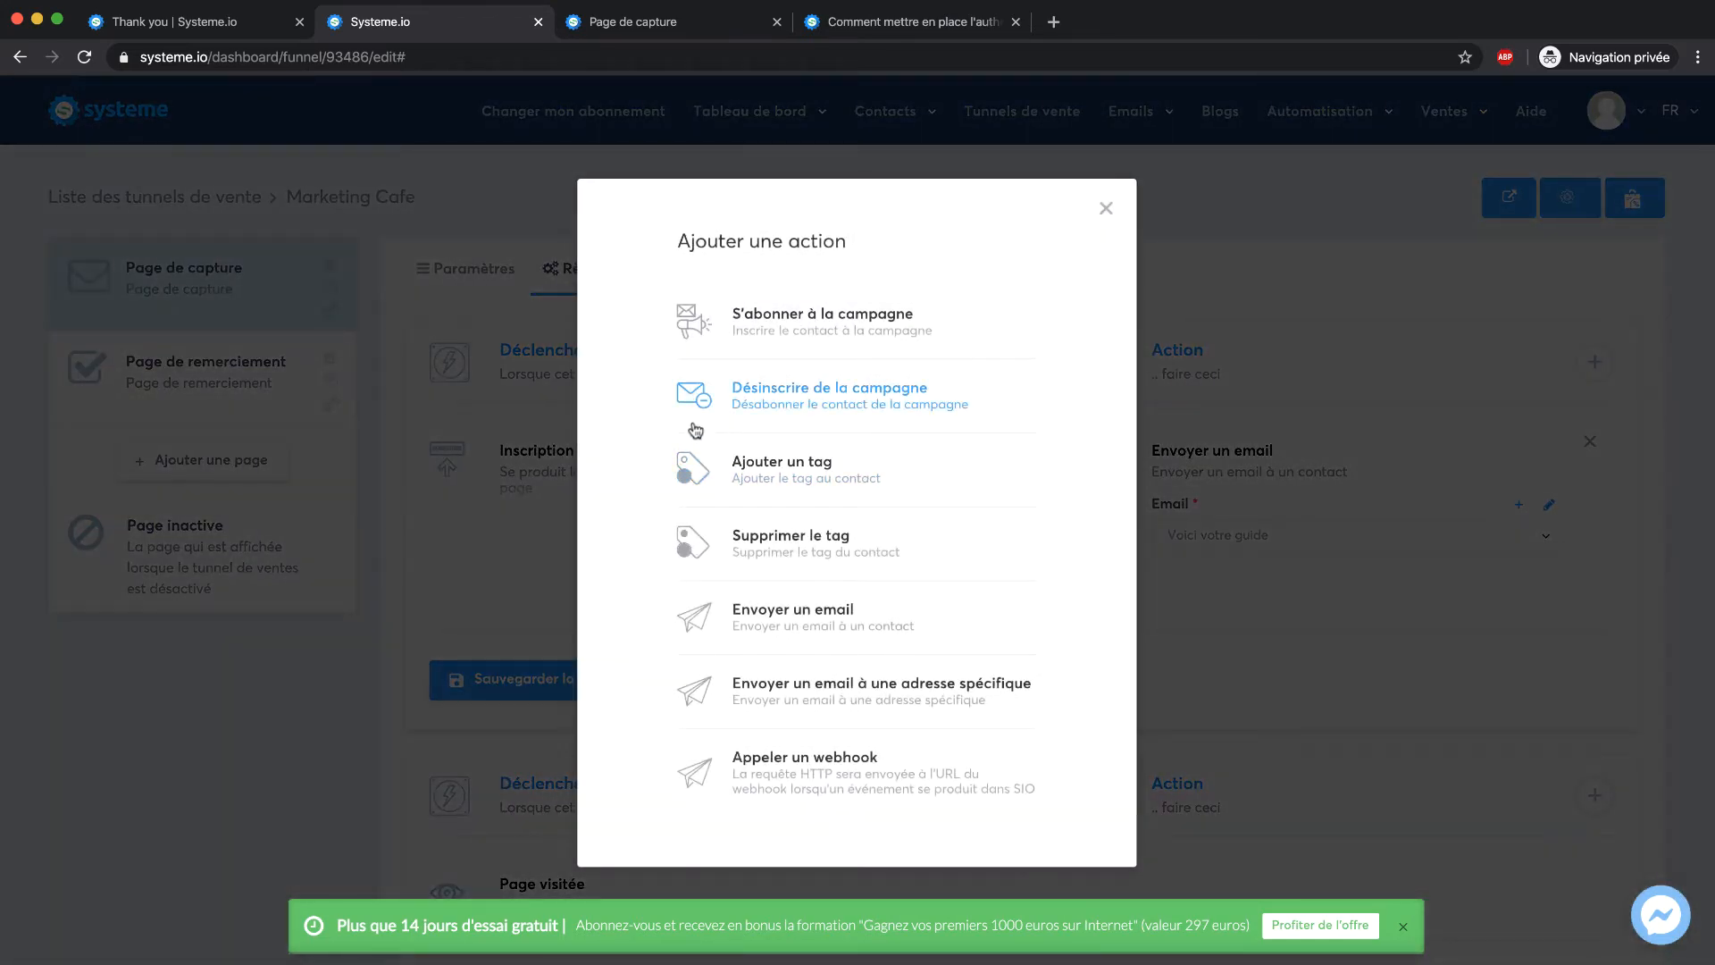
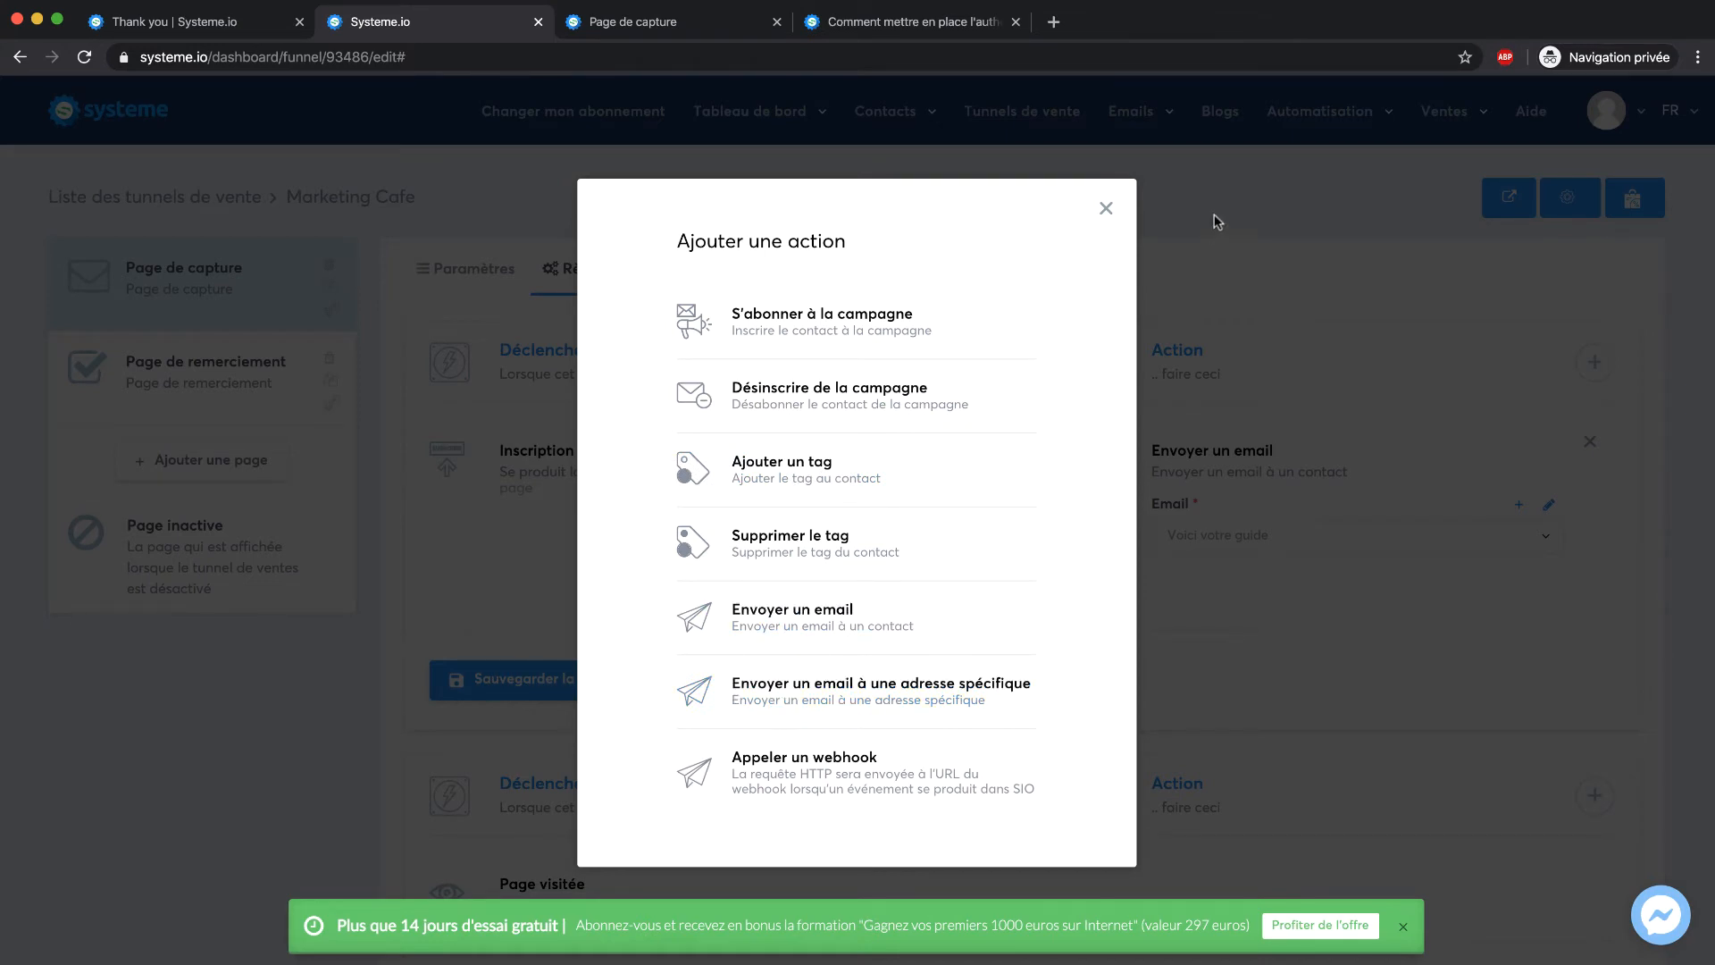
Dismiss the action chooser and save the opt-in rule sending the 'Voici votre guide' email
{"action": "left_click", "coordinate": [1106, 209]}
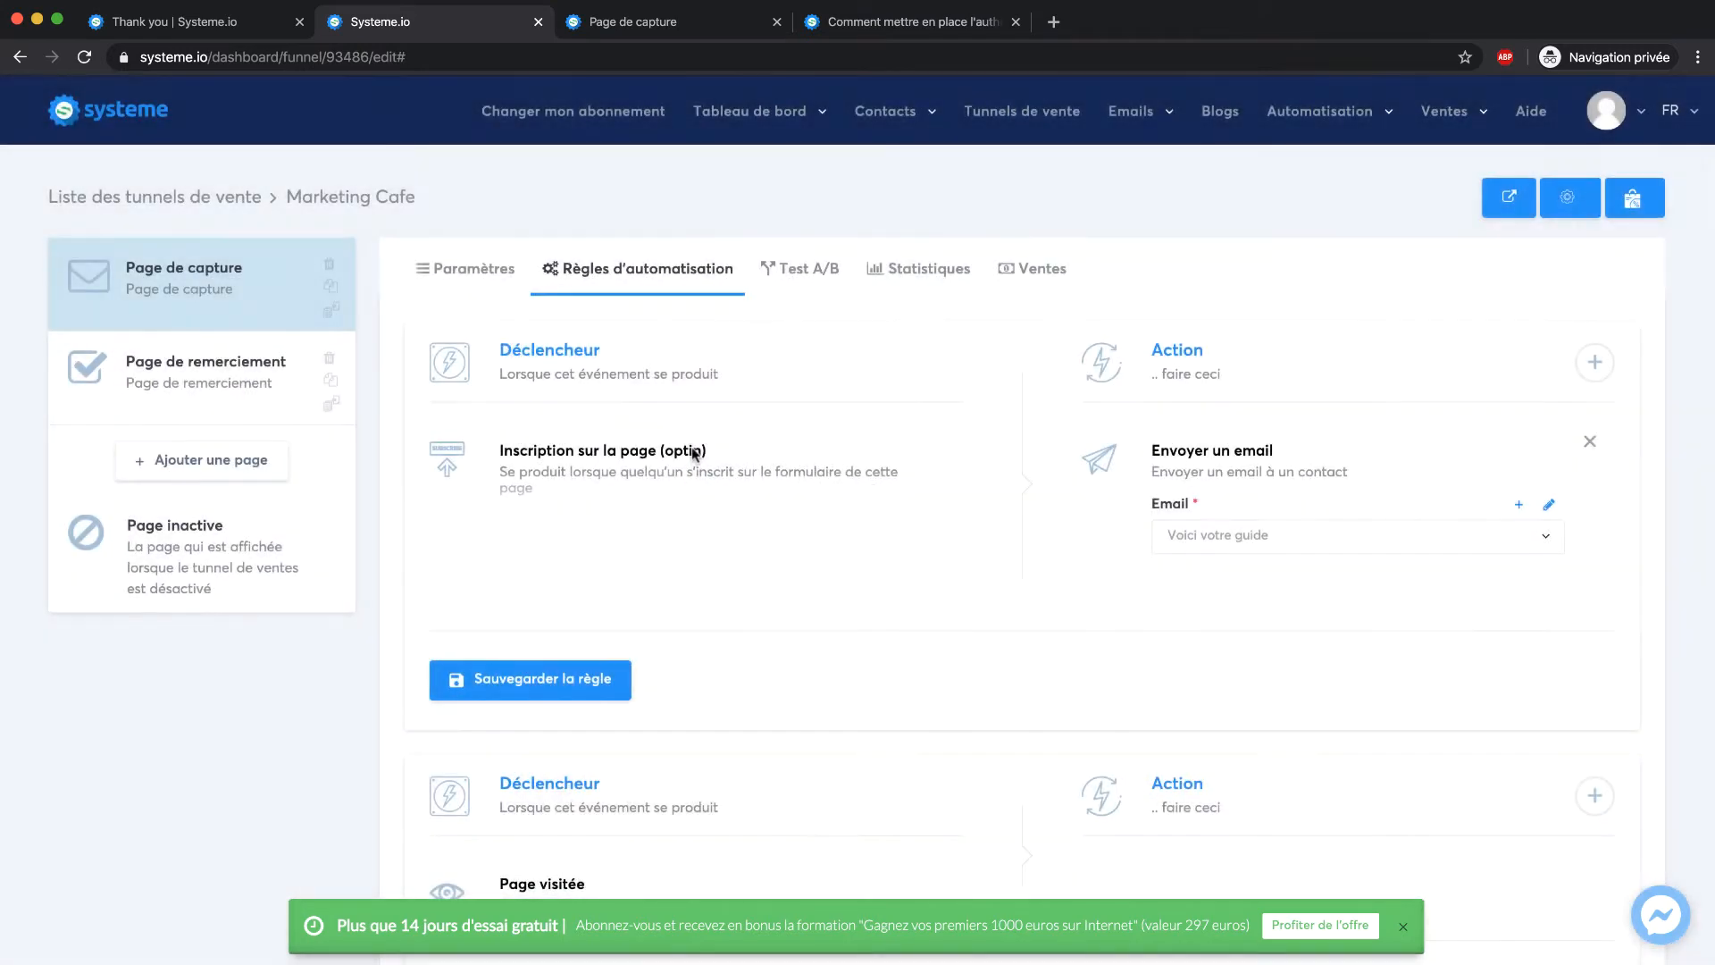
{"action": "scroll", "coordinate": [908, 501], "scroll_direction": "down", "scroll_amount": 3}
{"action": "left_click", "coordinate": [598, 531]}
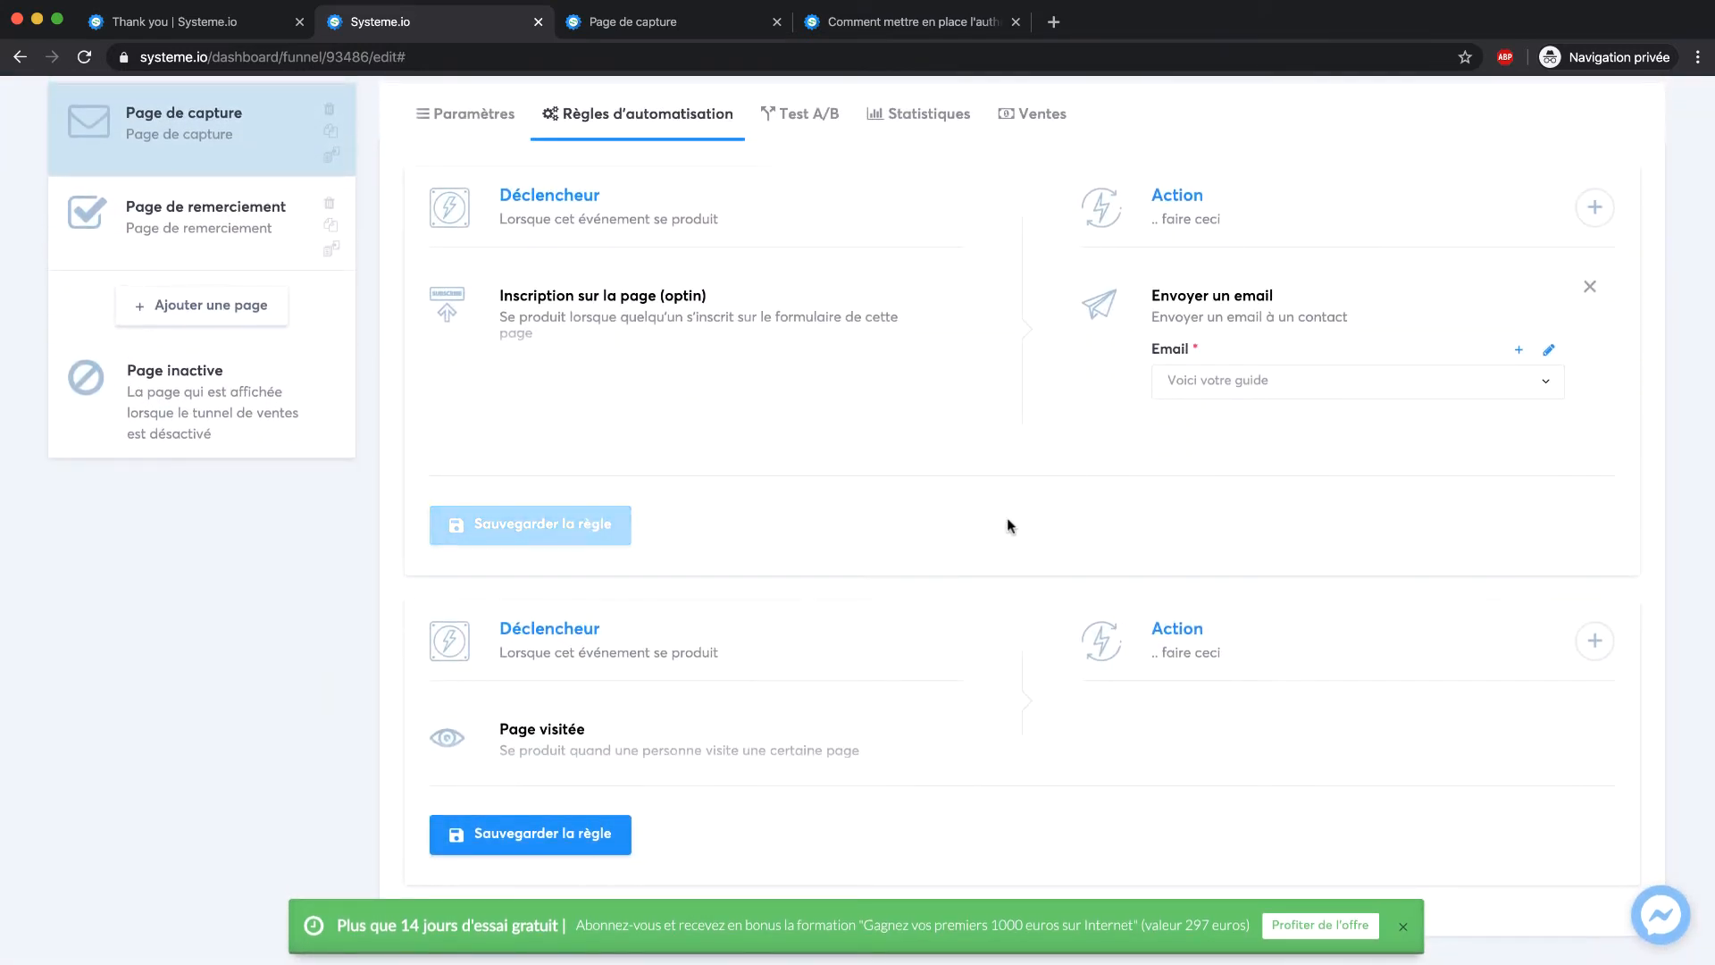
{"action": "scroll", "coordinate": [1309, 237], "scroll_direction": "up", "scroll_amount": 3}
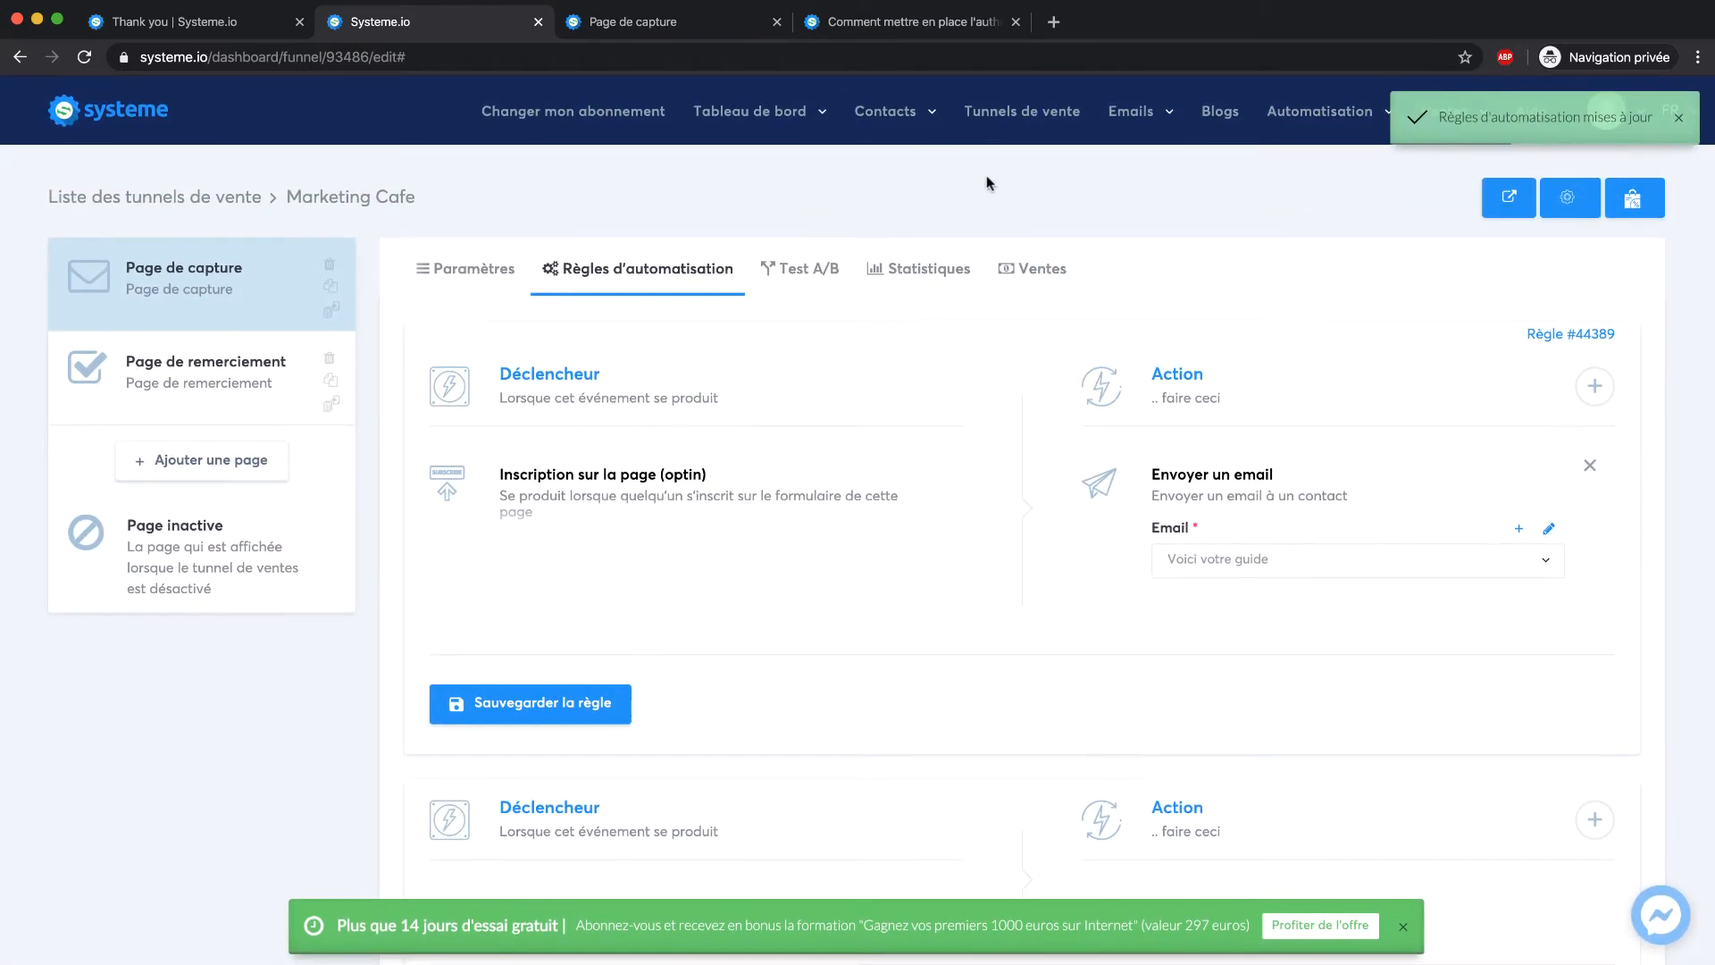
Create the contact tag 'Téléchargement du guide' in Gérer les tags, then go to Tunnels de vente
{"action": "mouse_move", "coordinate": [809, 125]}
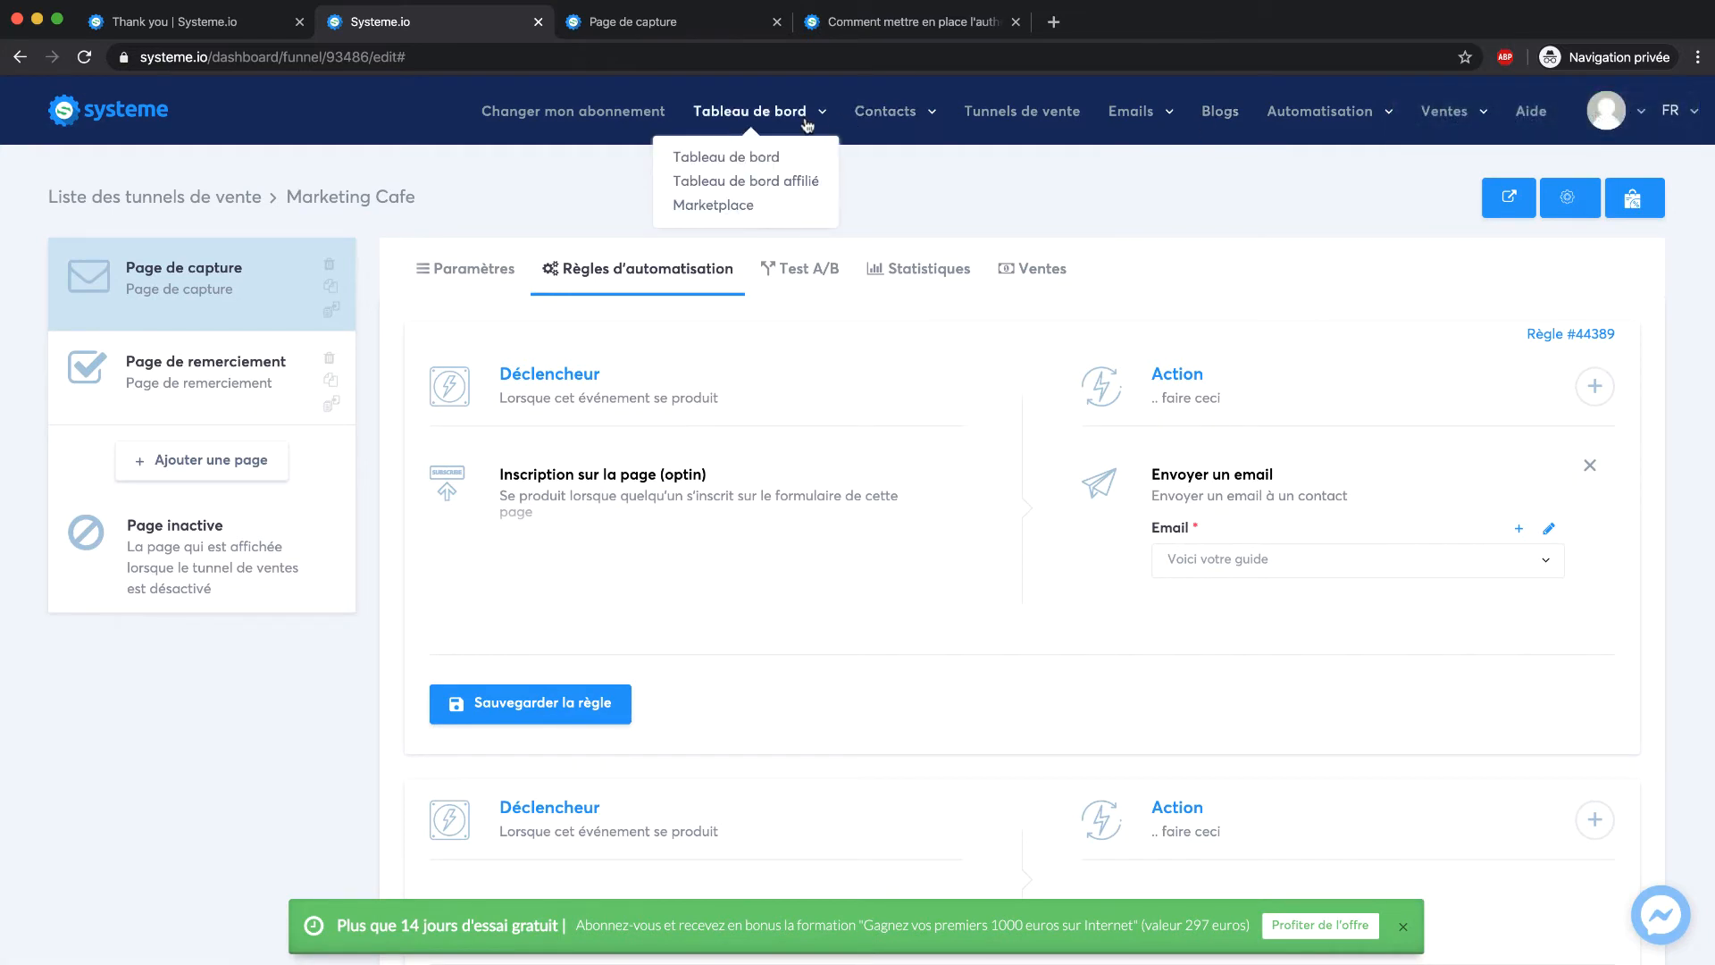
{"action": "mouse_move", "coordinate": [1132, 112]}
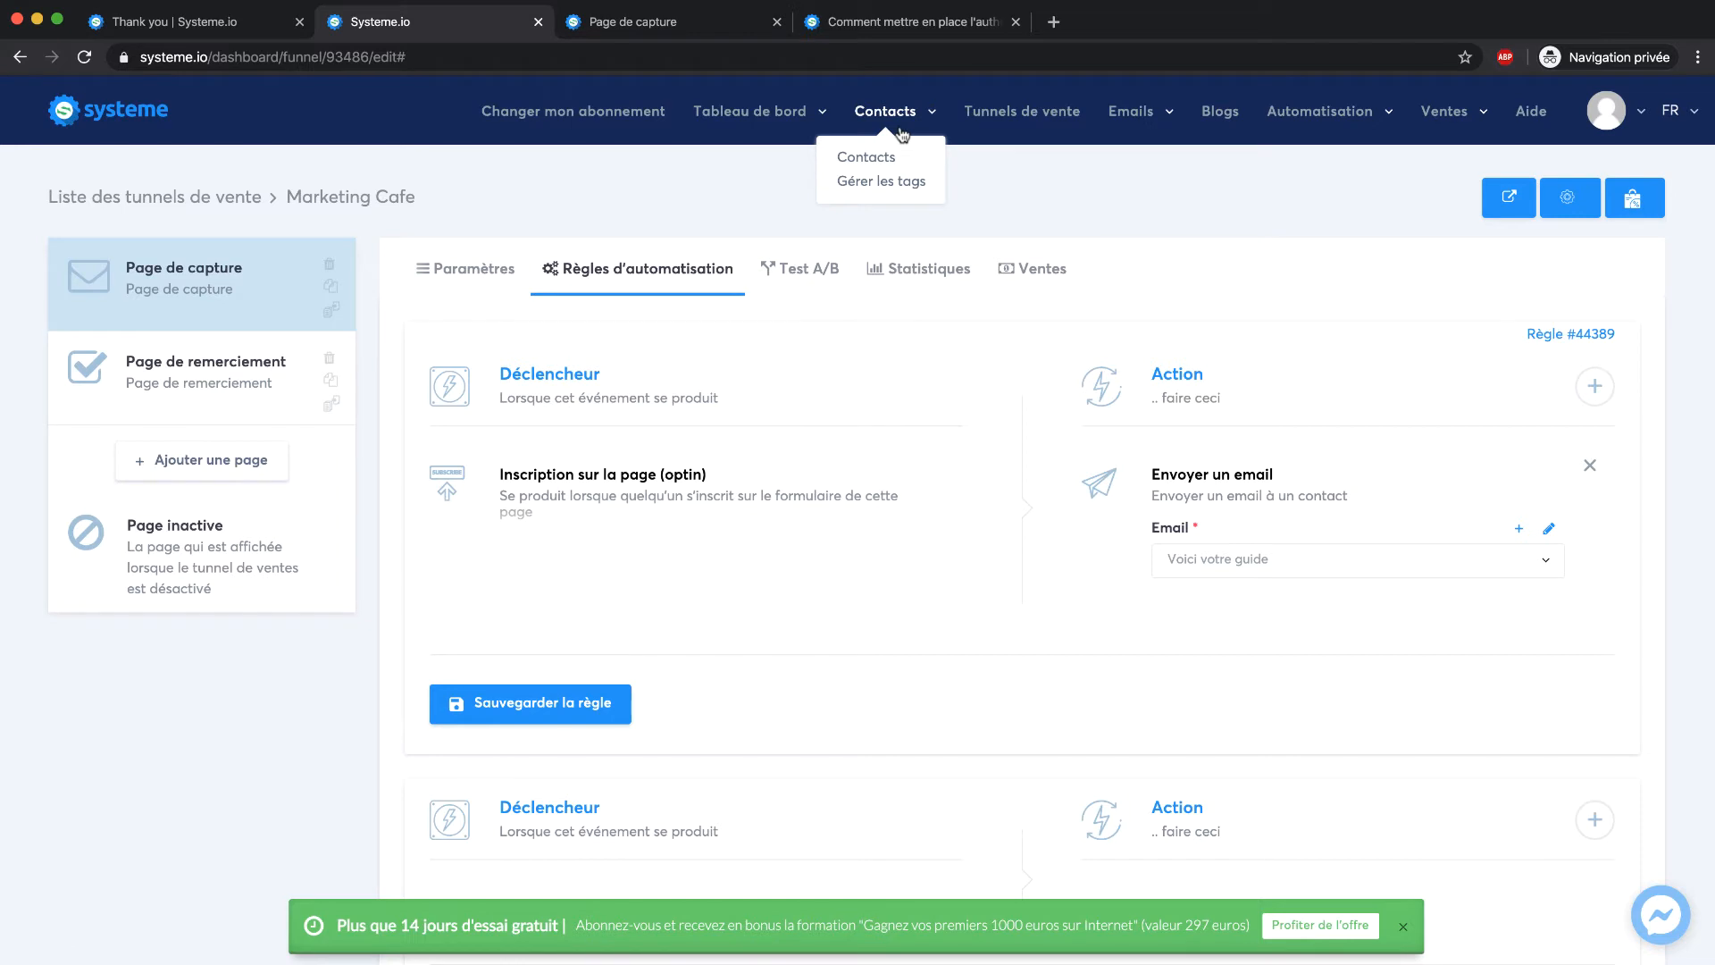
{"action": "left_click", "coordinate": [852, 166]}
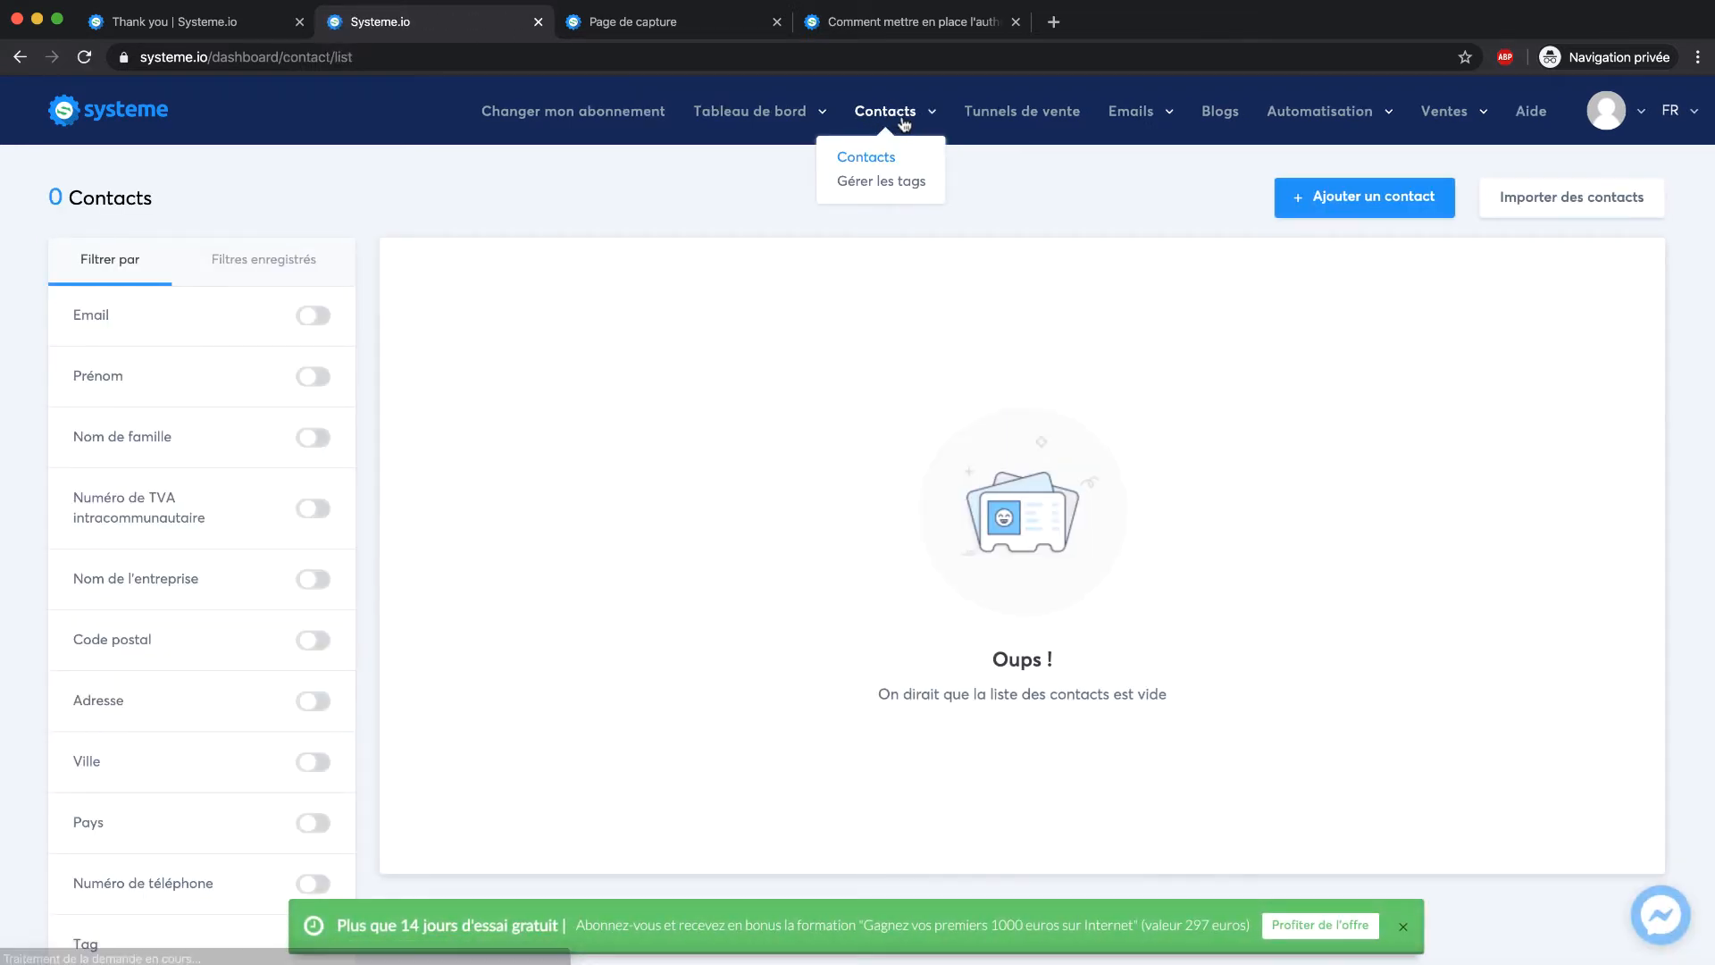
{"action": "left_click", "coordinate": [895, 185]}
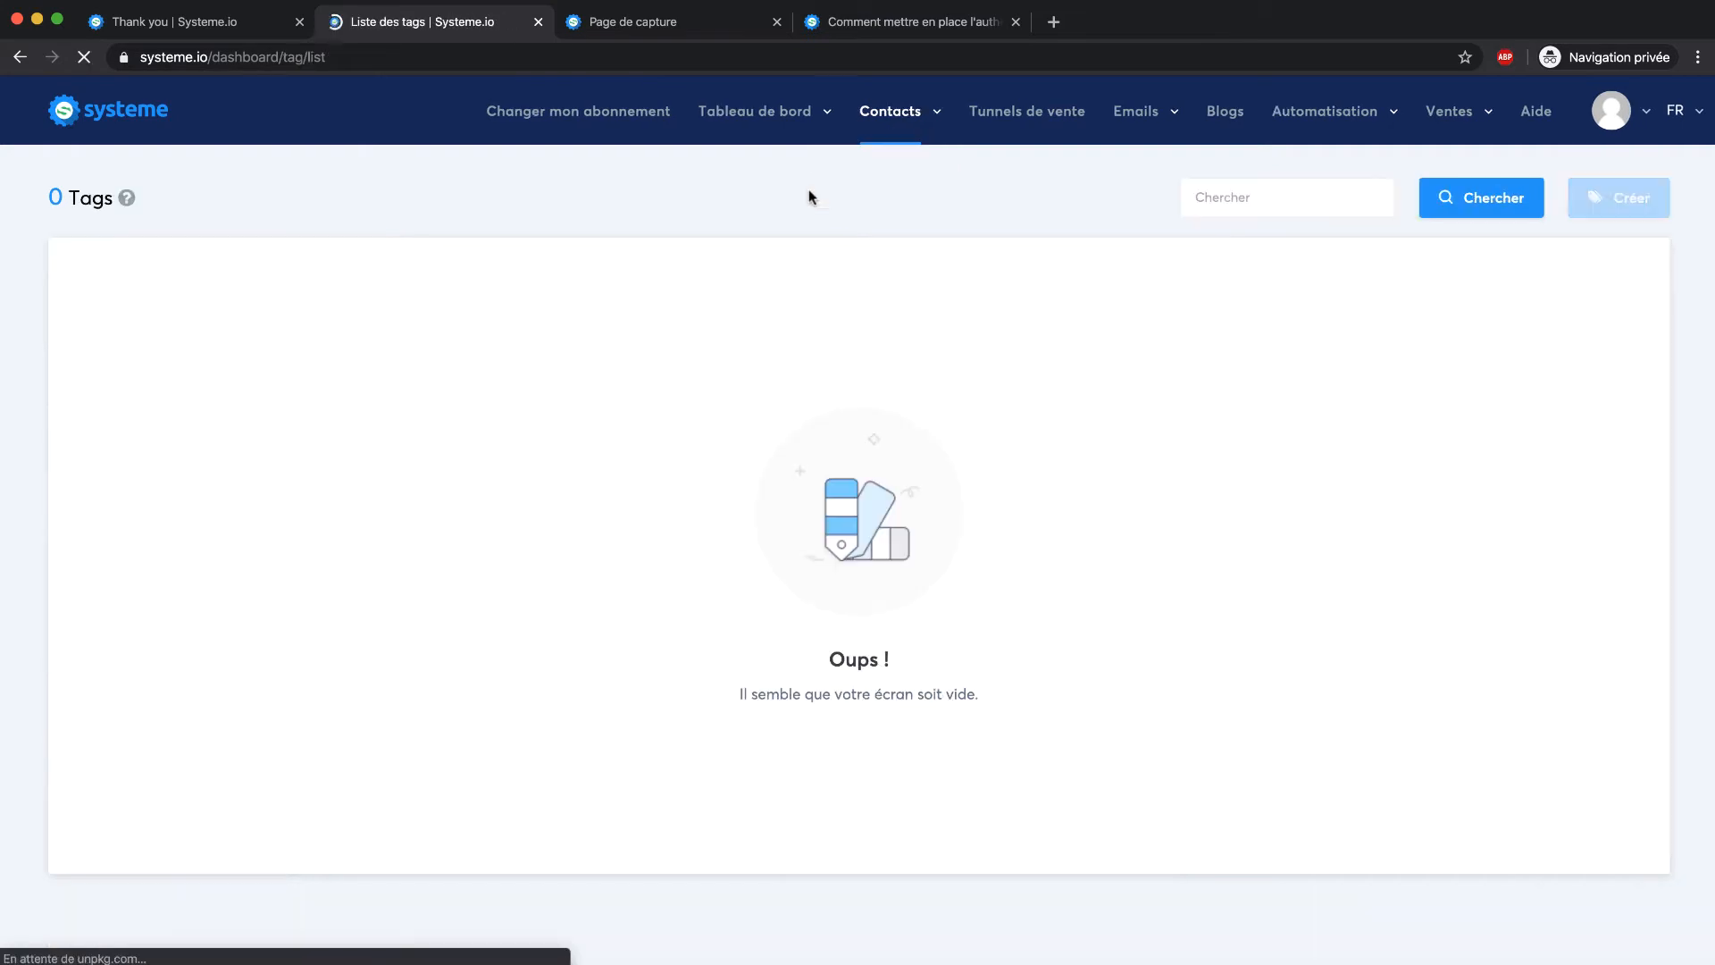
{"action": "left_click", "coordinate": [1639, 192]}
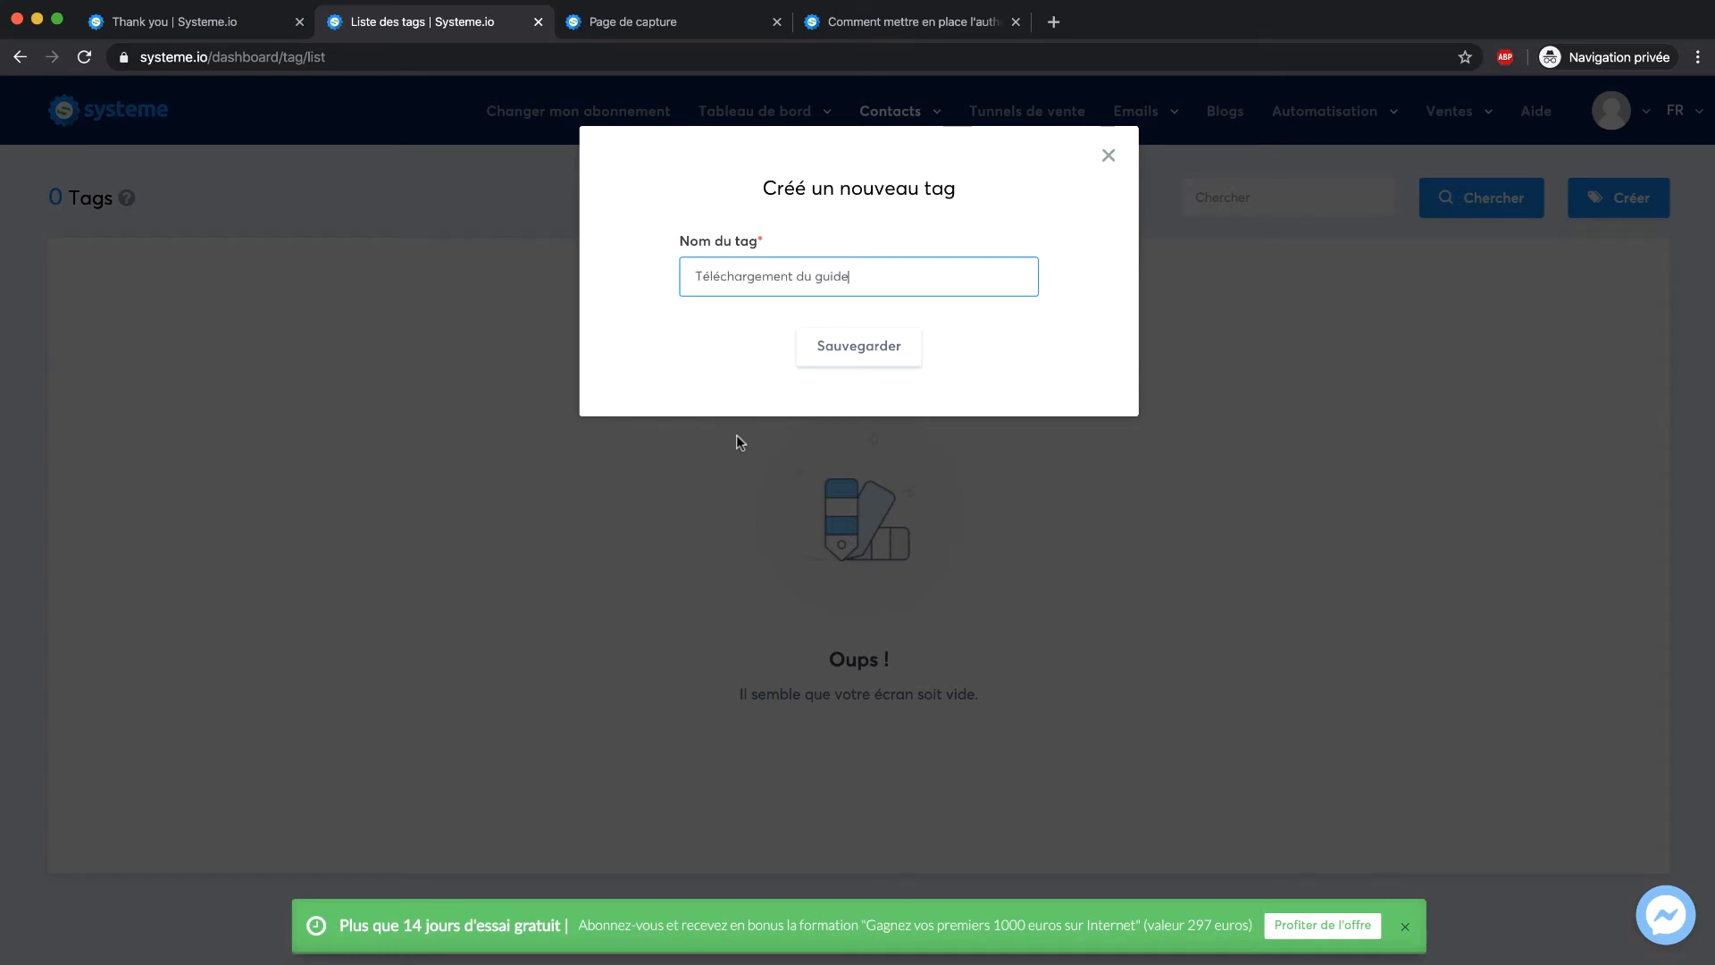
{"action": "left_click", "coordinate": [846, 346]}
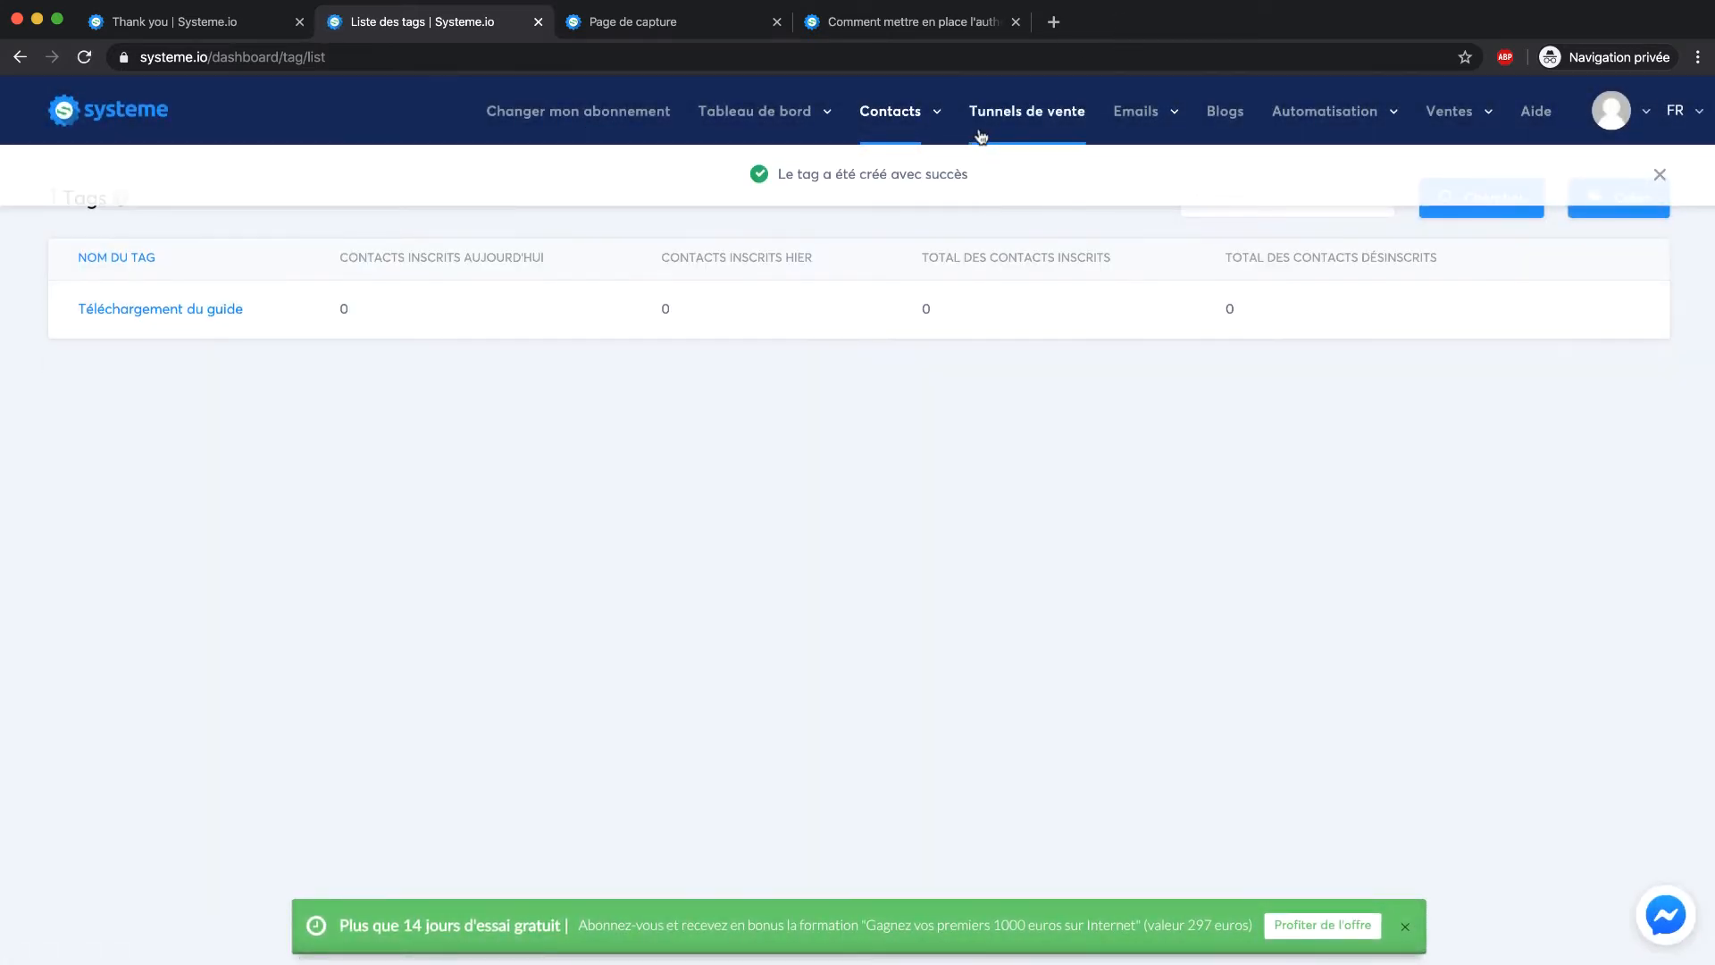
{"action": "left_click", "coordinate": [982, 126]}
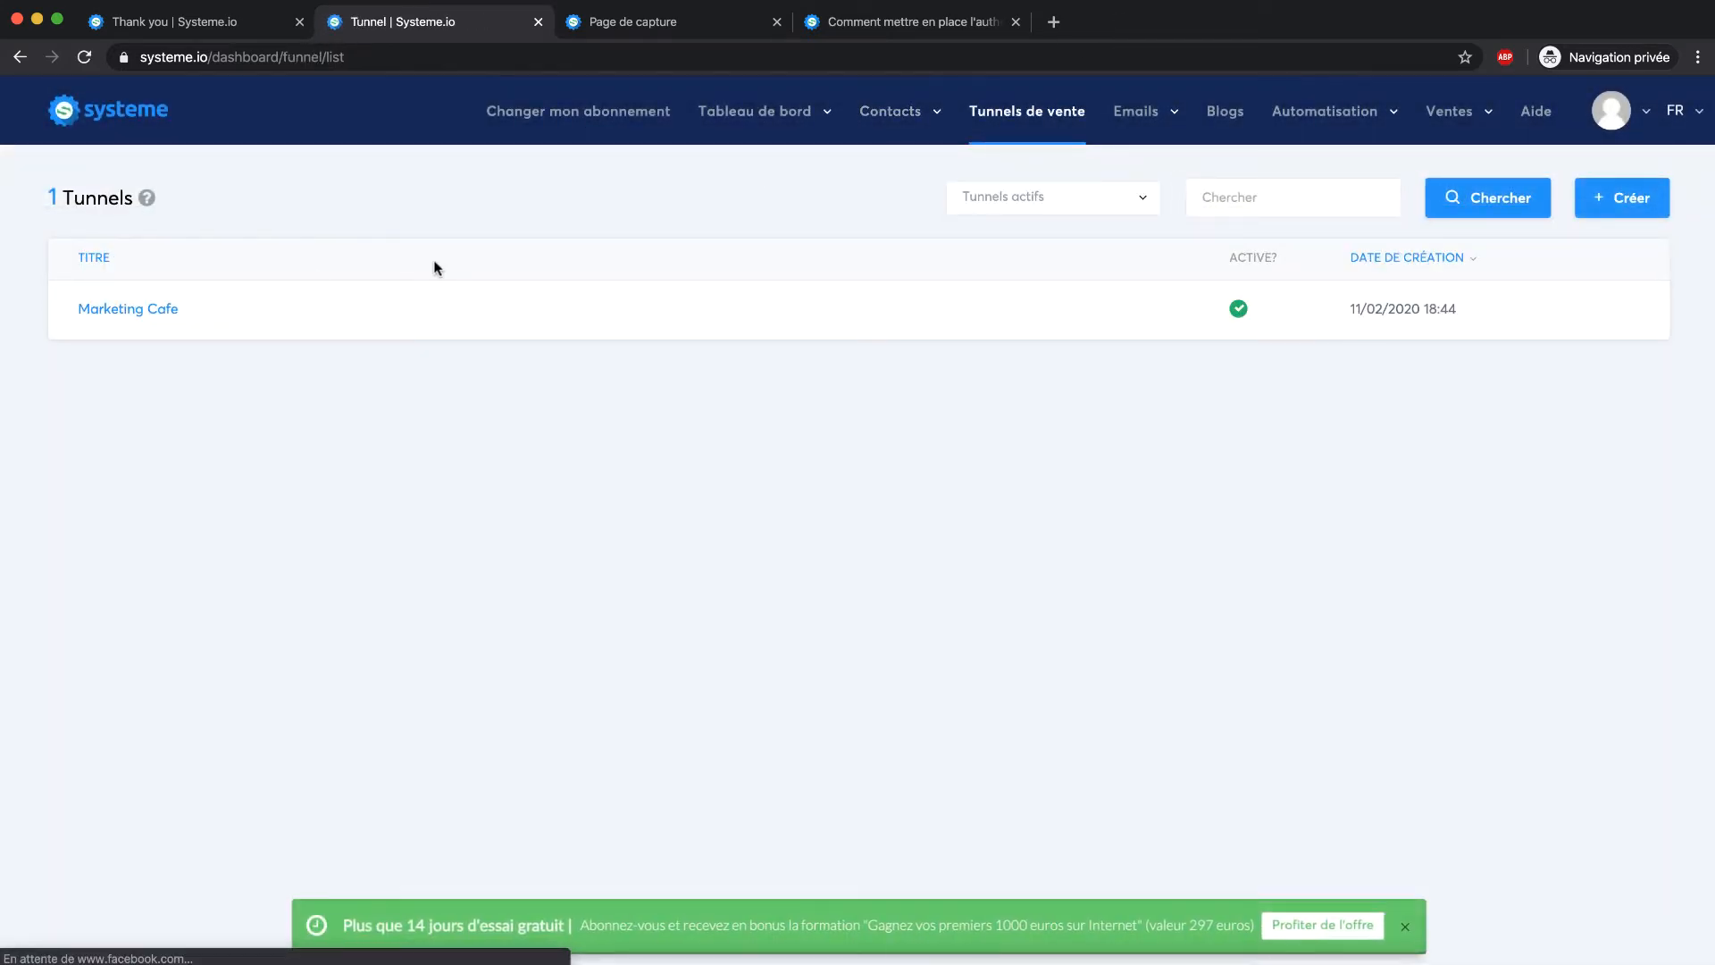
Add an Ajouter un tag 'Téléchargement du guide' action to the Marketing Cafe capture page's opt-in rule and save
{"action": "left_click", "coordinate": [145, 315]}
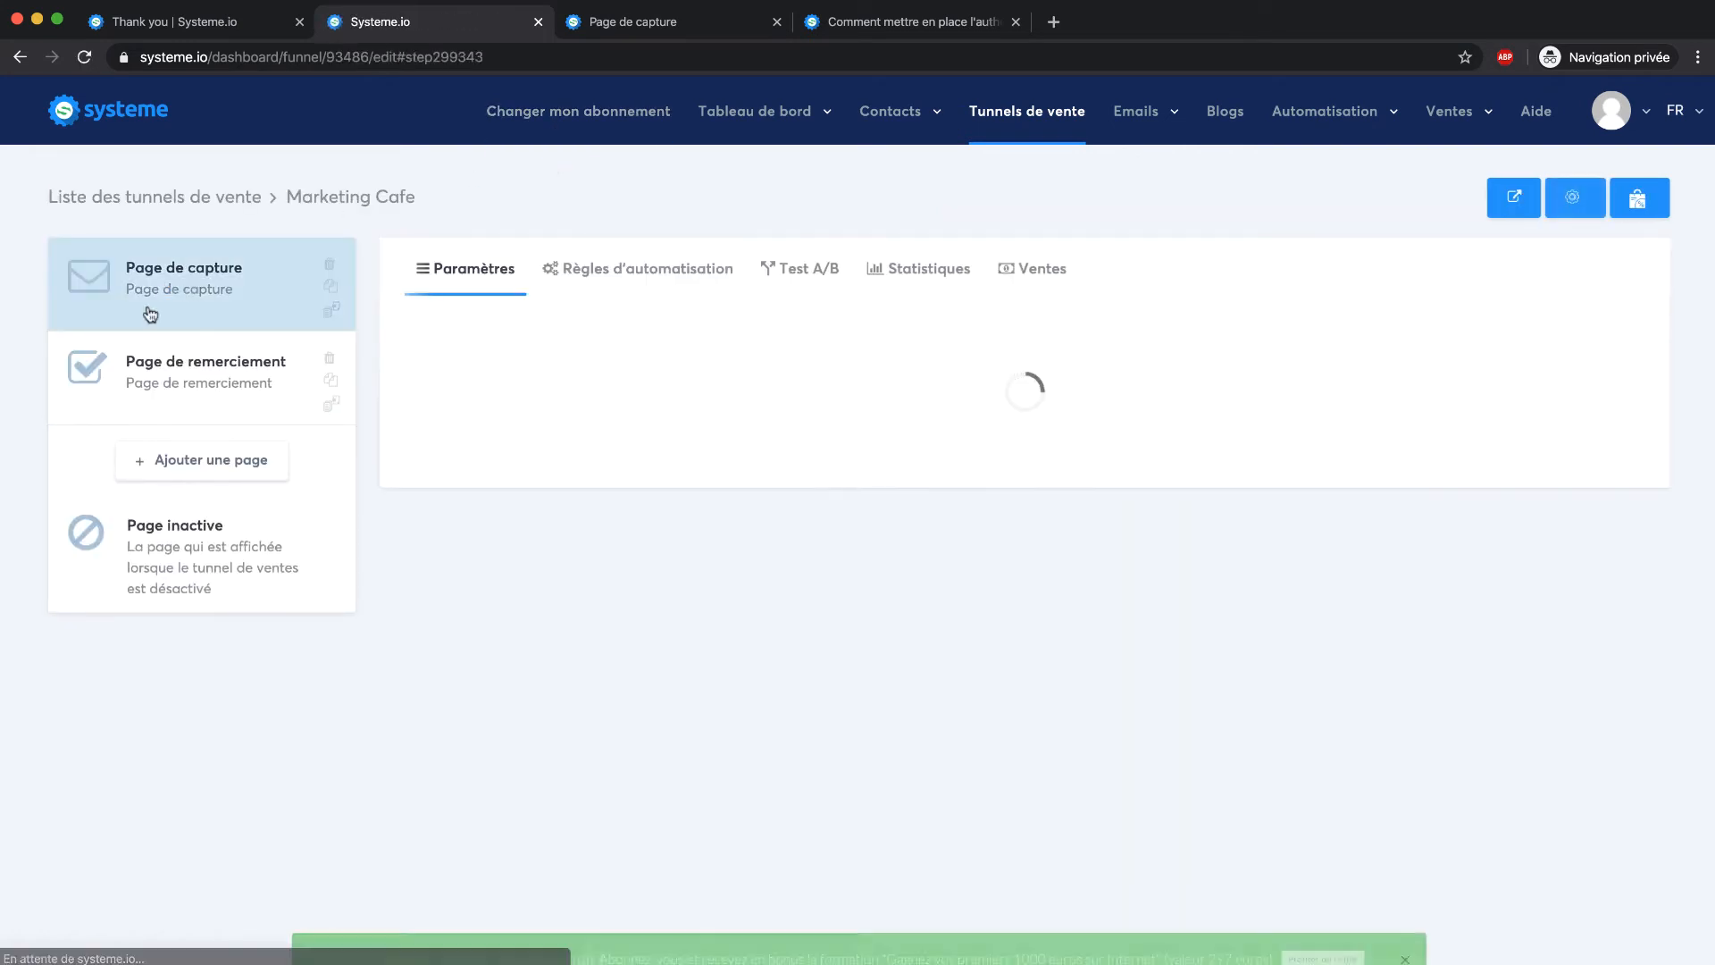
{"action": "left_click", "coordinate": [660, 288]}
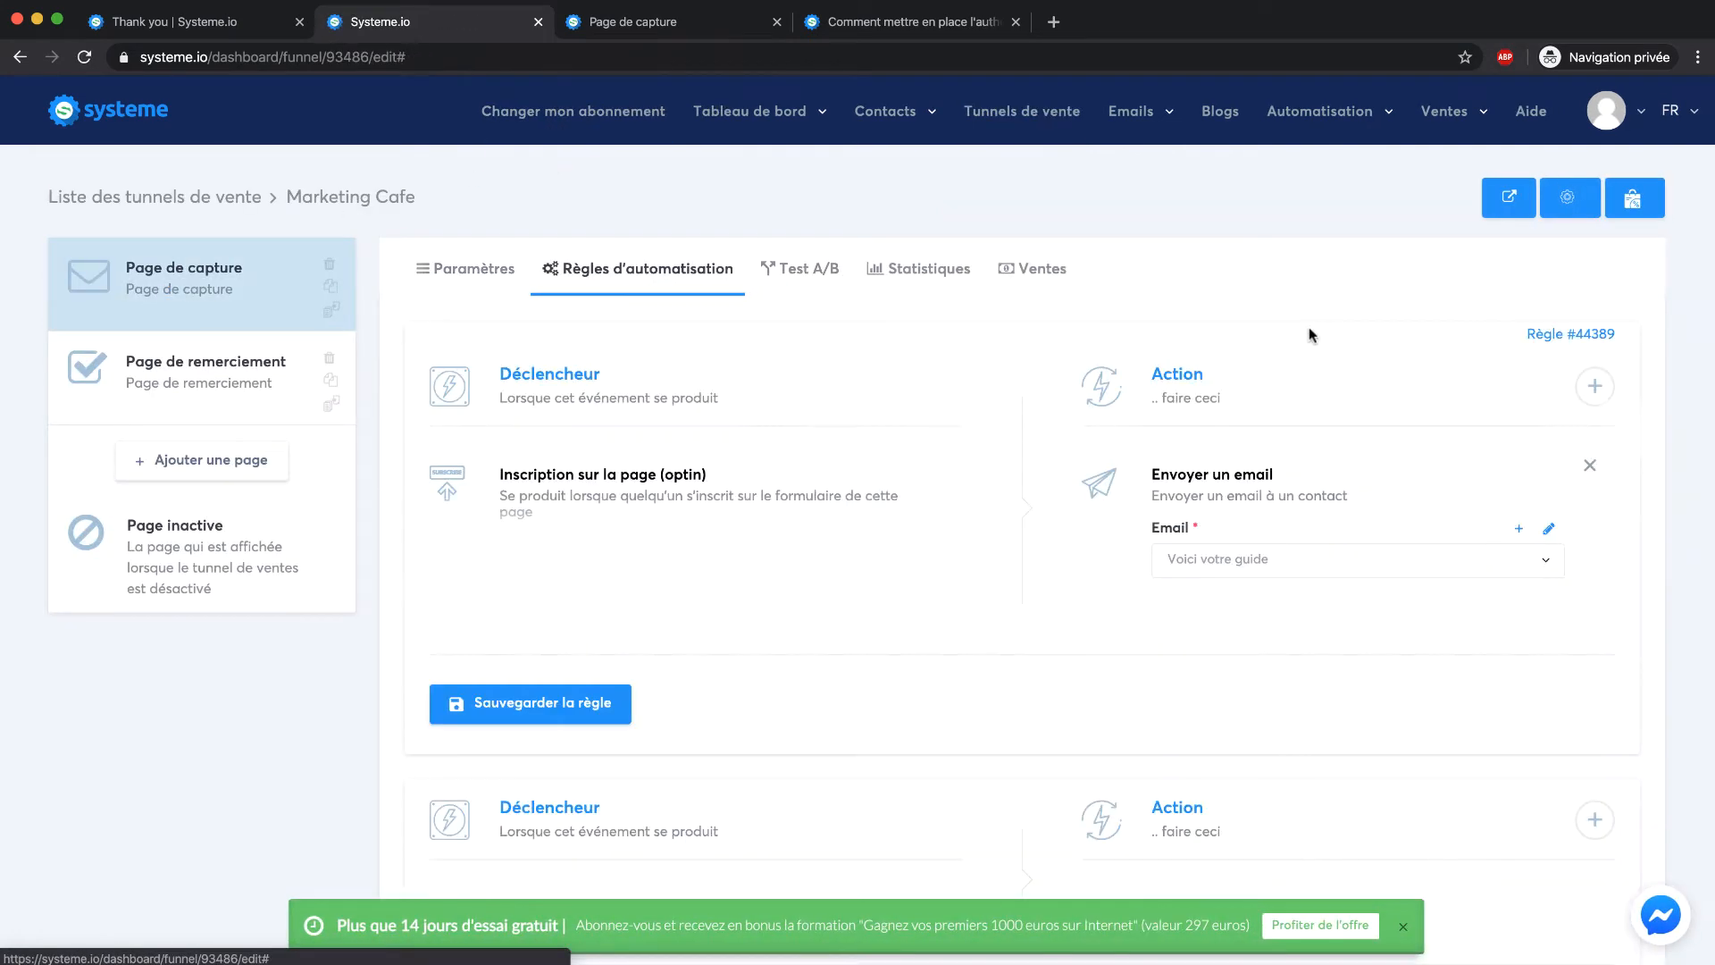
{"action": "left_click", "coordinate": [1589, 384]}
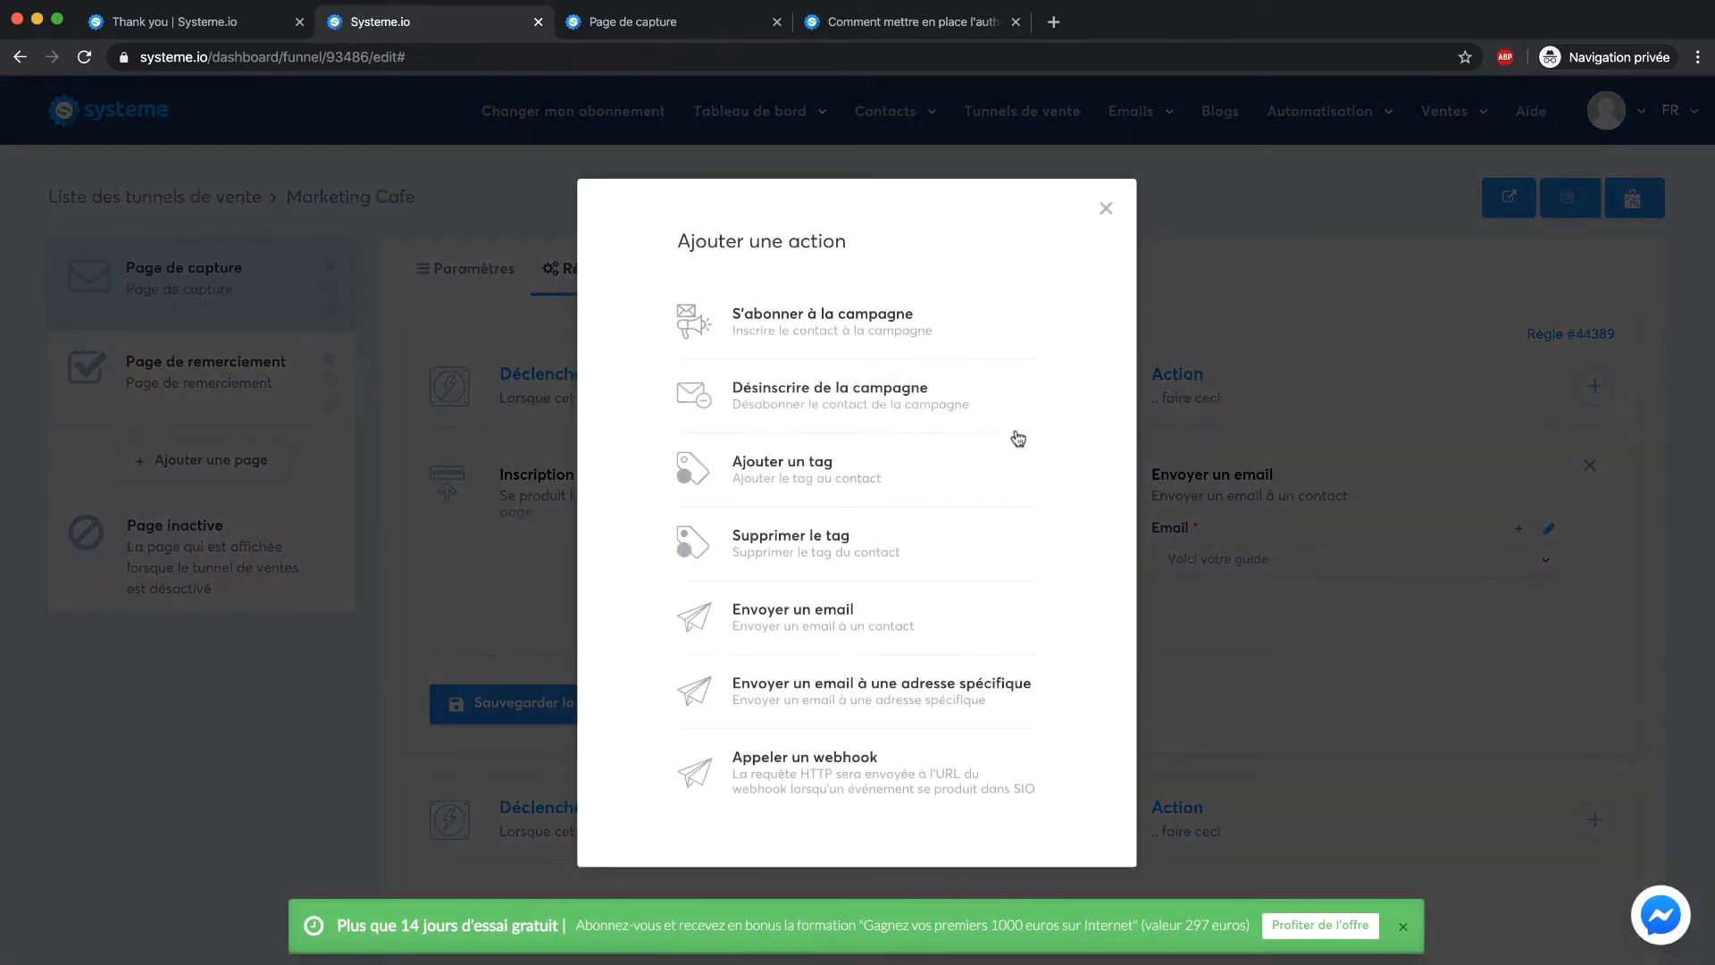
{"action": "left_click", "coordinate": [822, 496]}
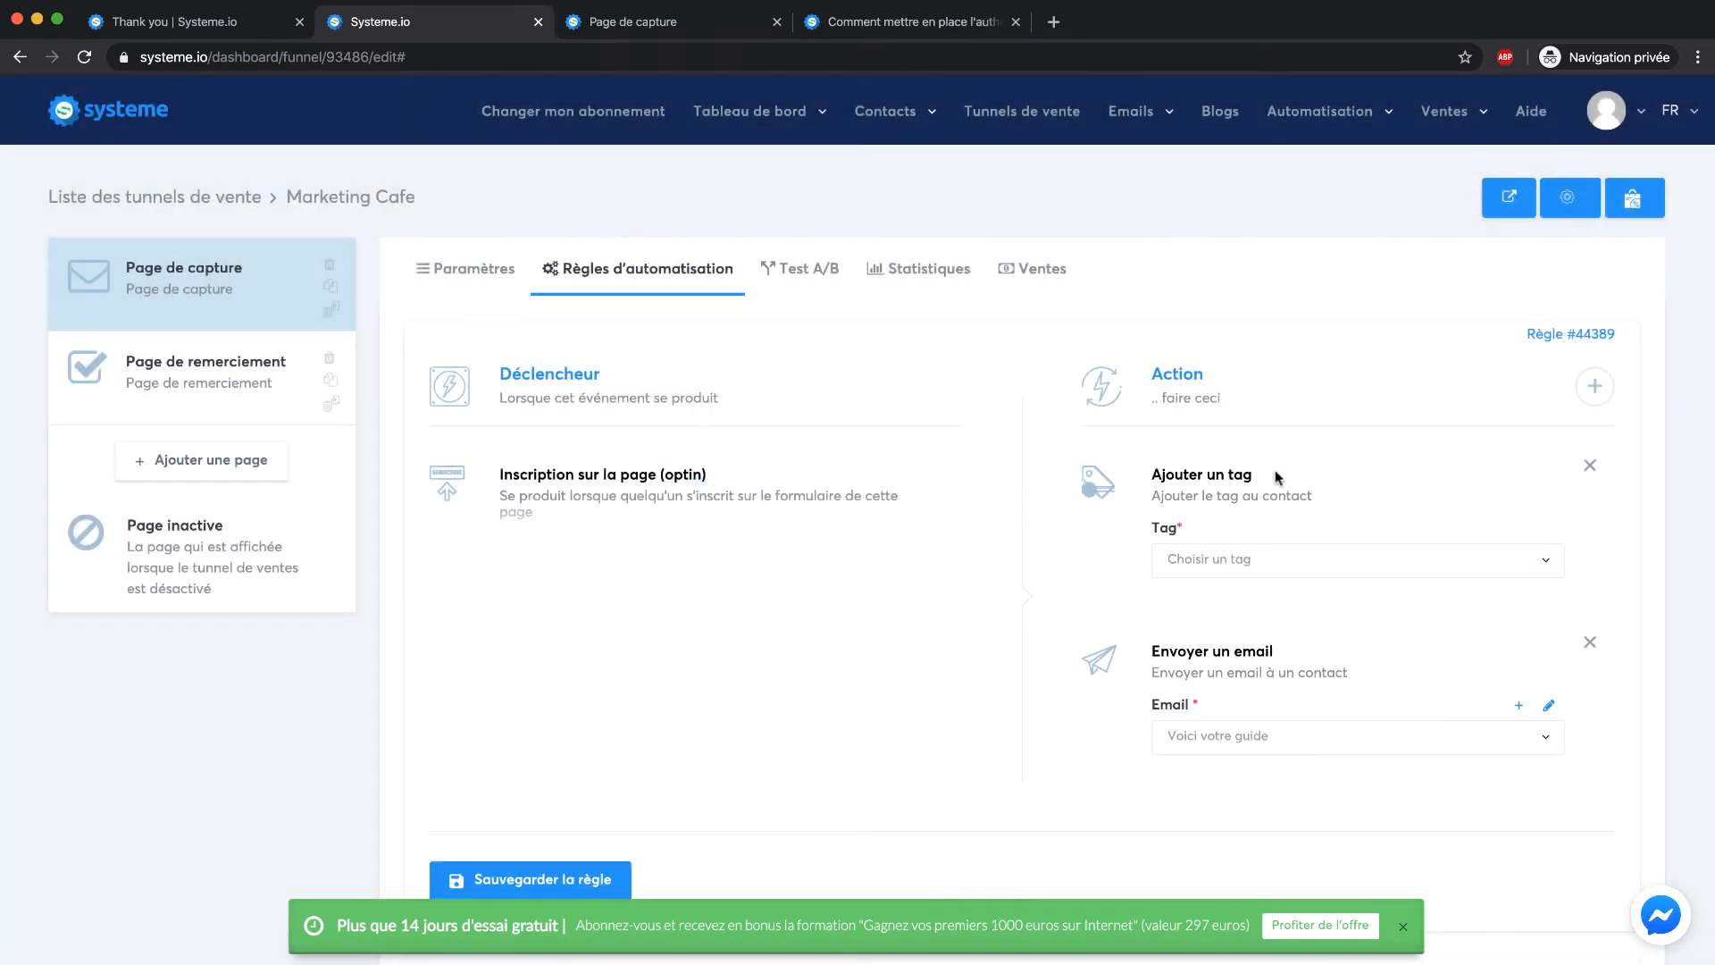
{"action": "left_click", "coordinate": [1271, 558]}
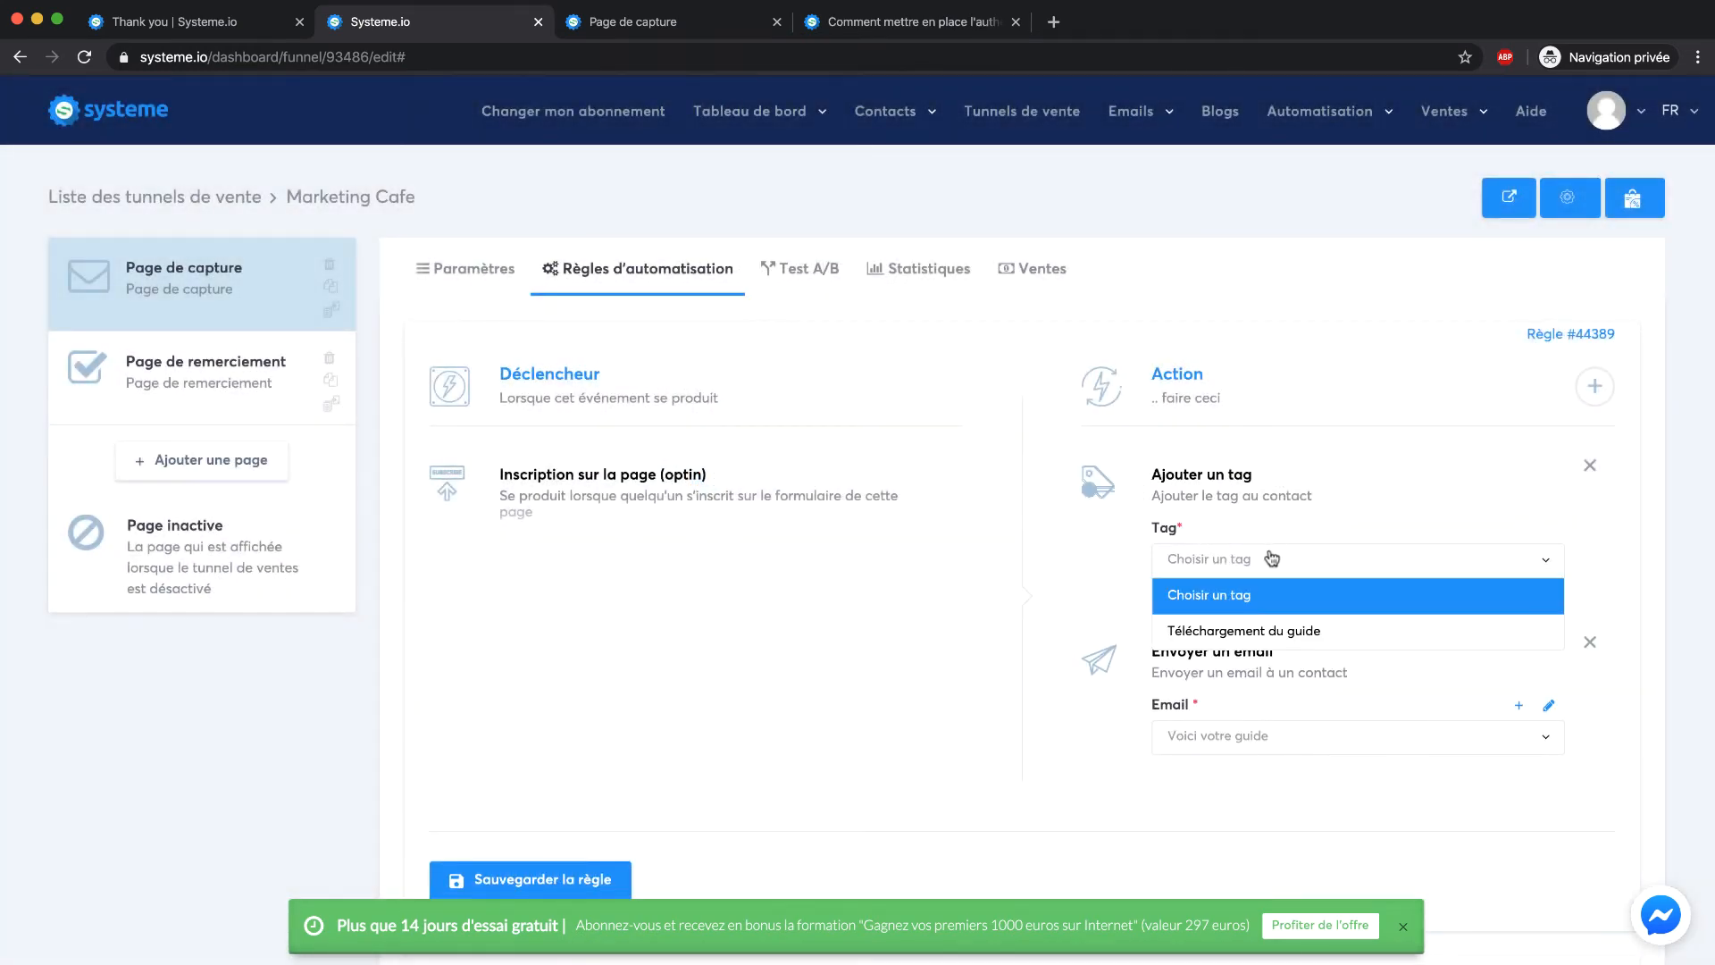
{"action": "left_click", "coordinate": [1246, 630]}
{"action": "scroll", "coordinate": [877, 626], "scroll_direction": "down", "scroll_amount": 2}
{"action": "left_click", "coordinate": [549, 821]}
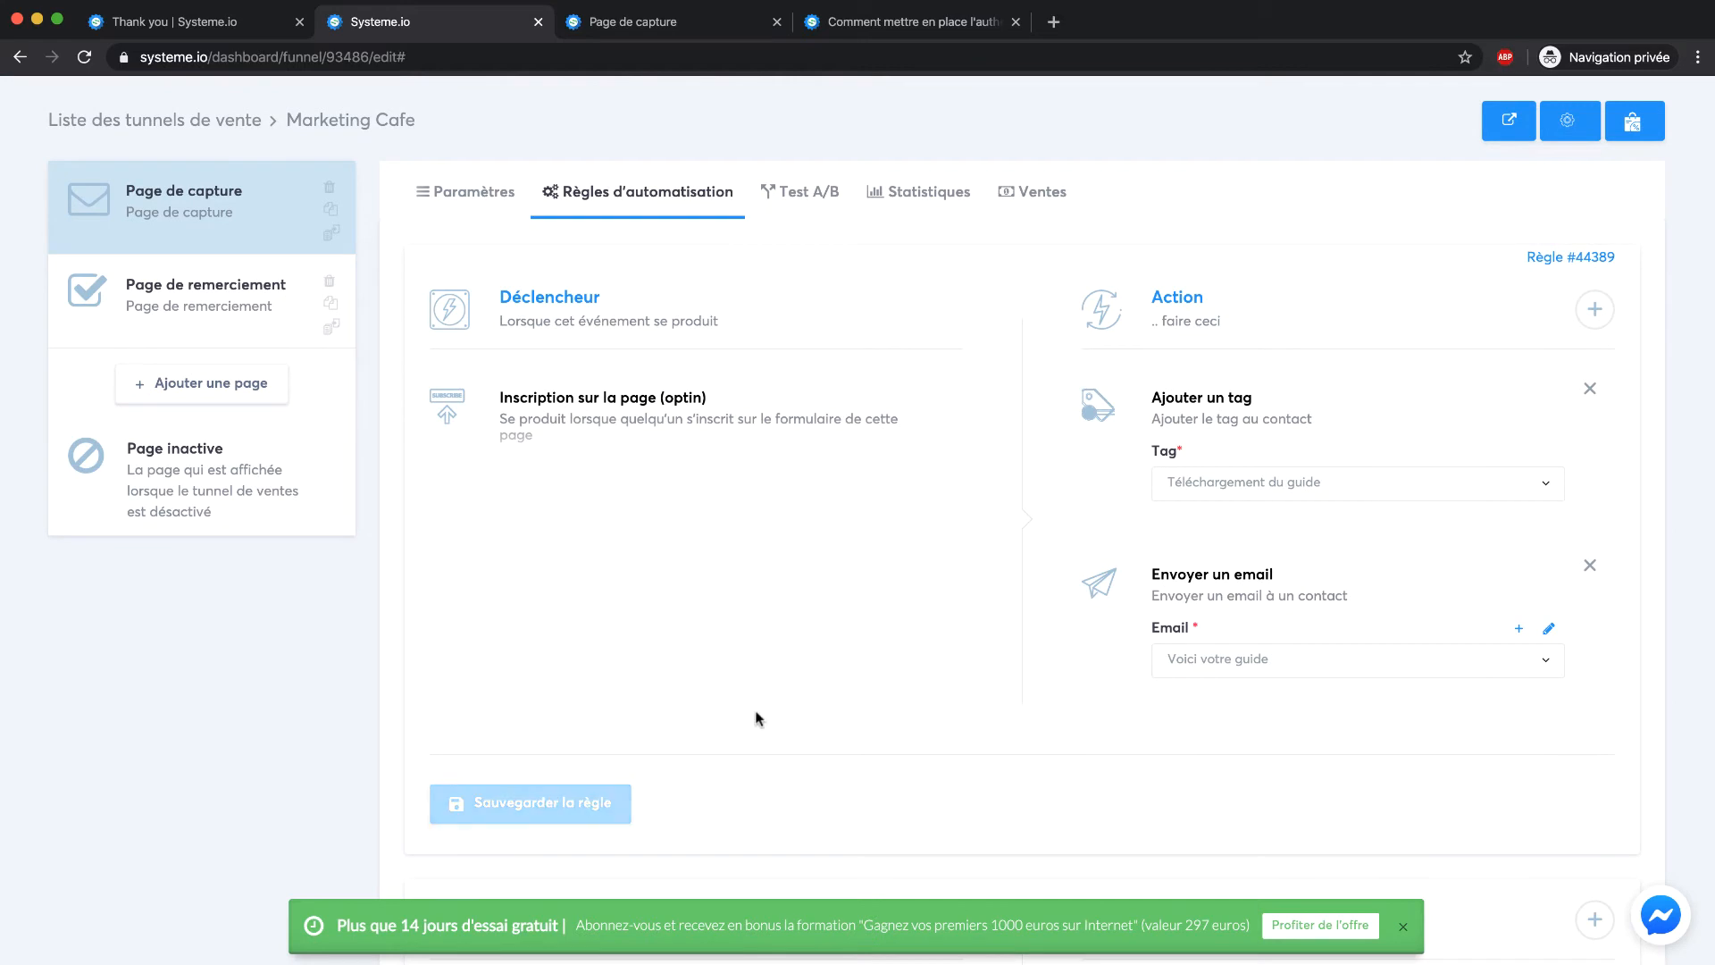
{"action": "scroll", "coordinate": [755, 716], "scroll_direction": "up", "scroll_amount": 2}
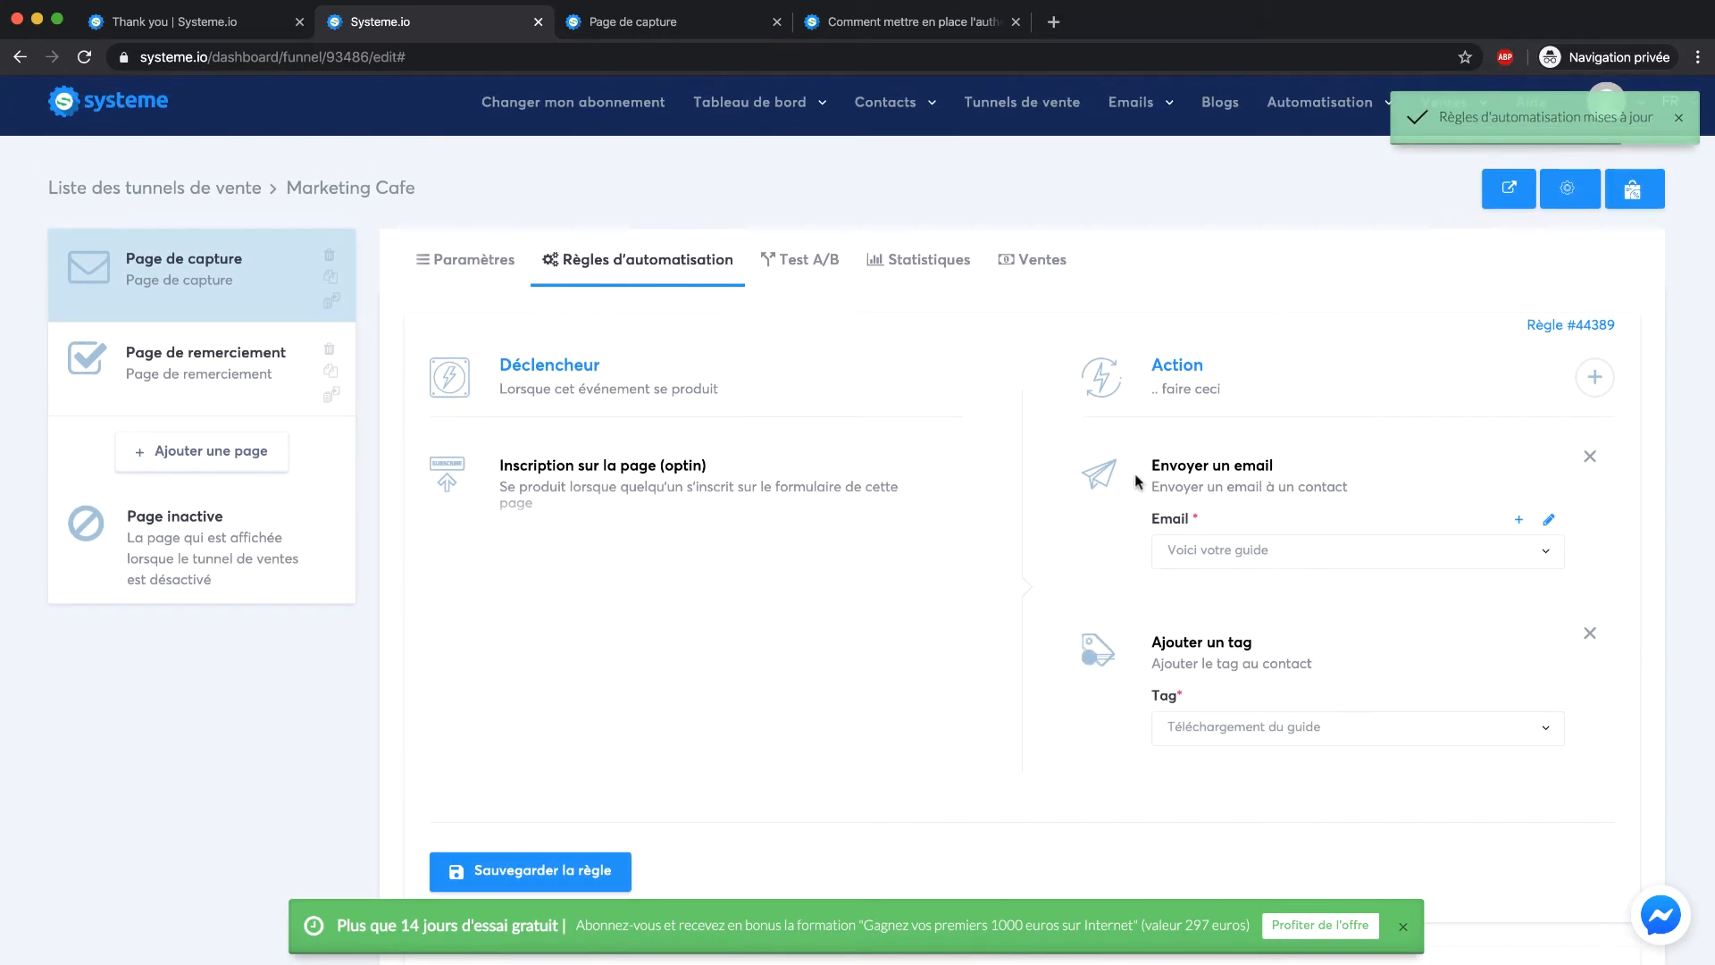
{"action": "left_click", "coordinate": [418, 259]}
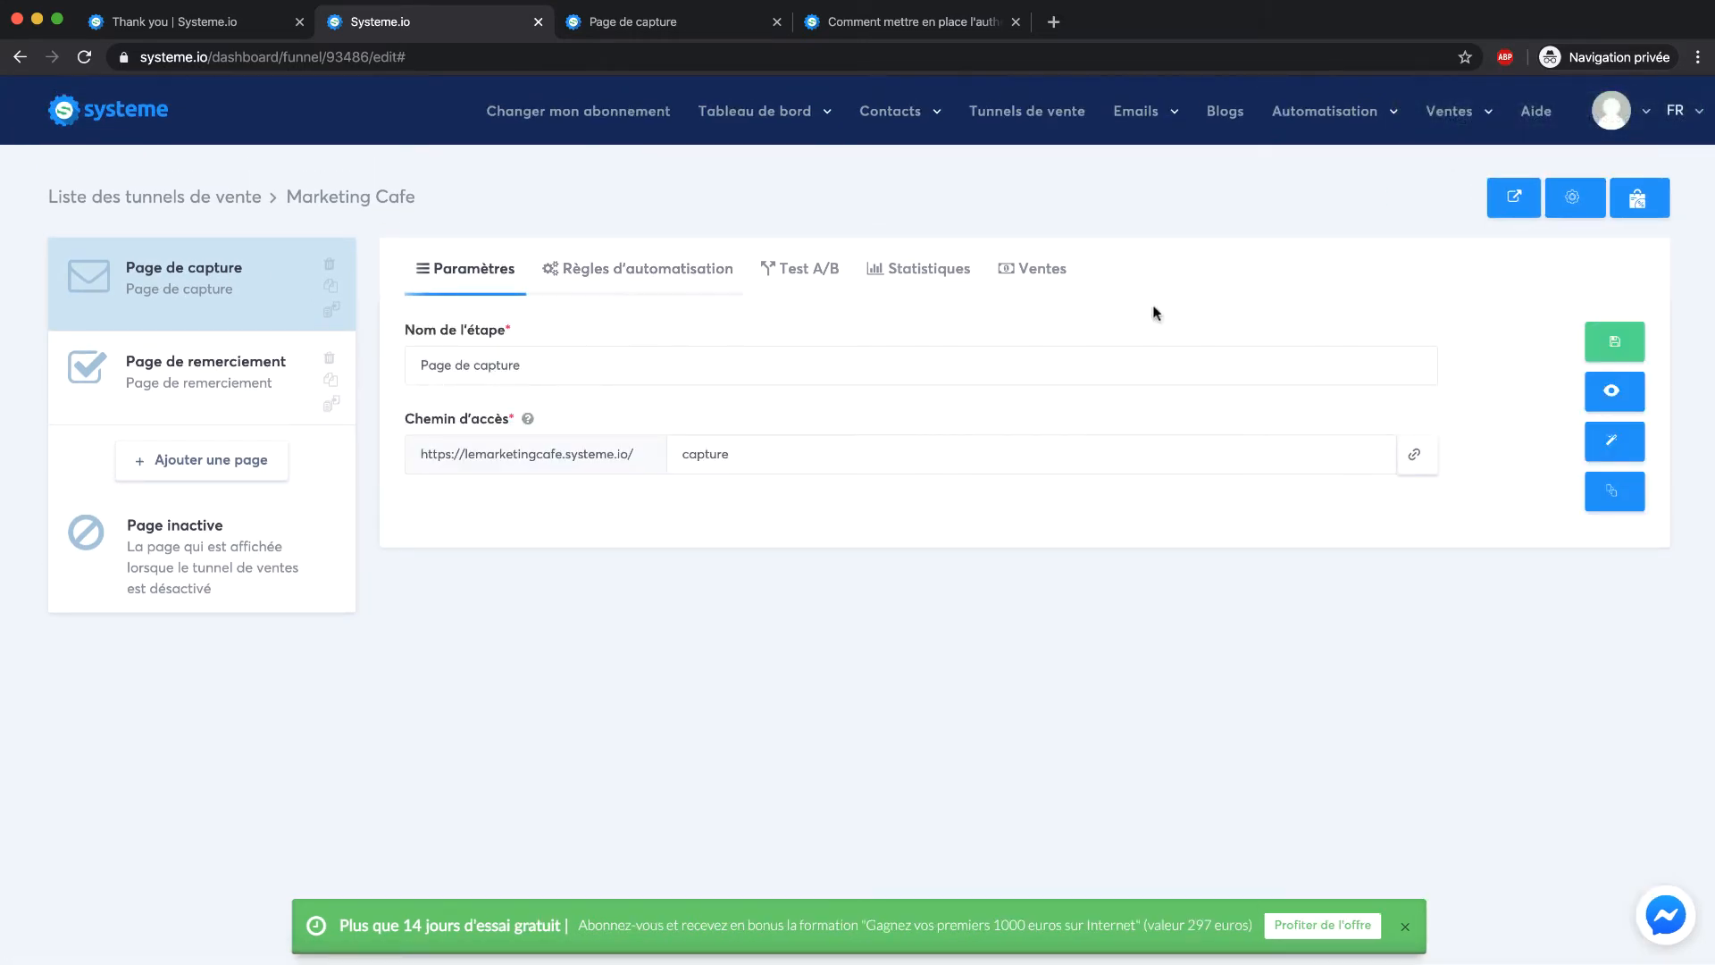
Submit a test first name and e-mail on the live capture page via OBTENIR LE GUIDE
{"action": "left_click", "coordinate": [1614, 395]}
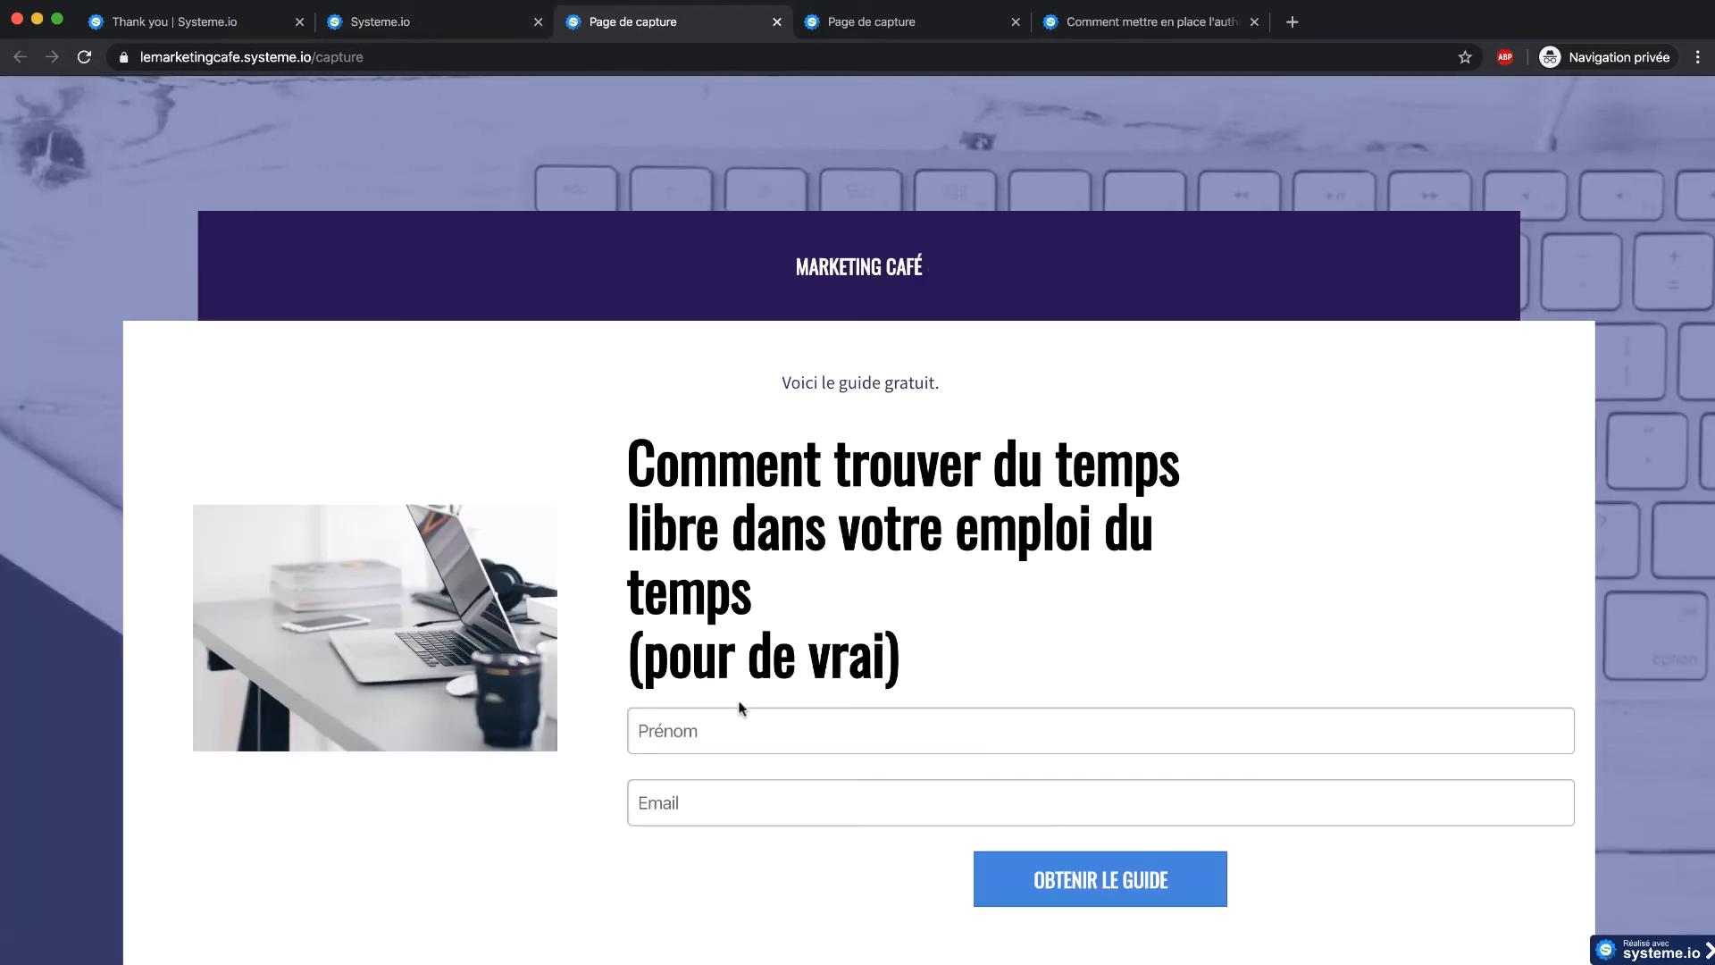
{"action": "left_click", "coordinate": [744, 718]}
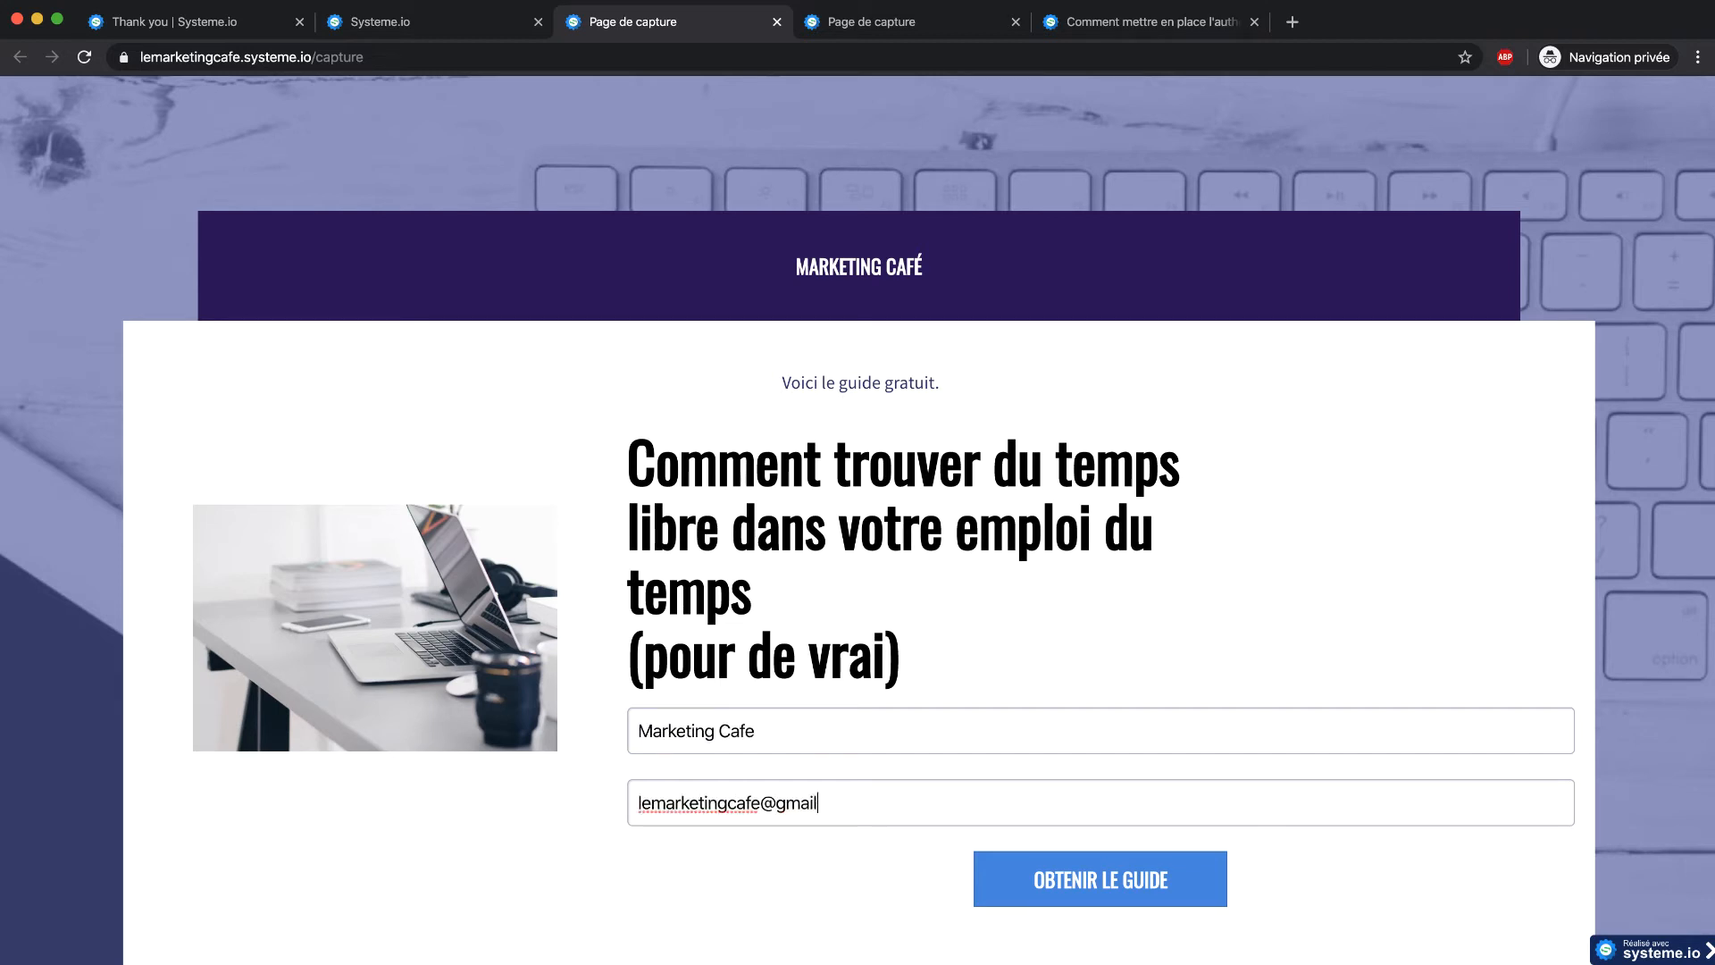
{"action": "left_click", "coordinate": [1020, 640]}
{"action": "scroll", "coordinate": [1021, 640], "scroll_direction": "down", "scroll_amount": 3}
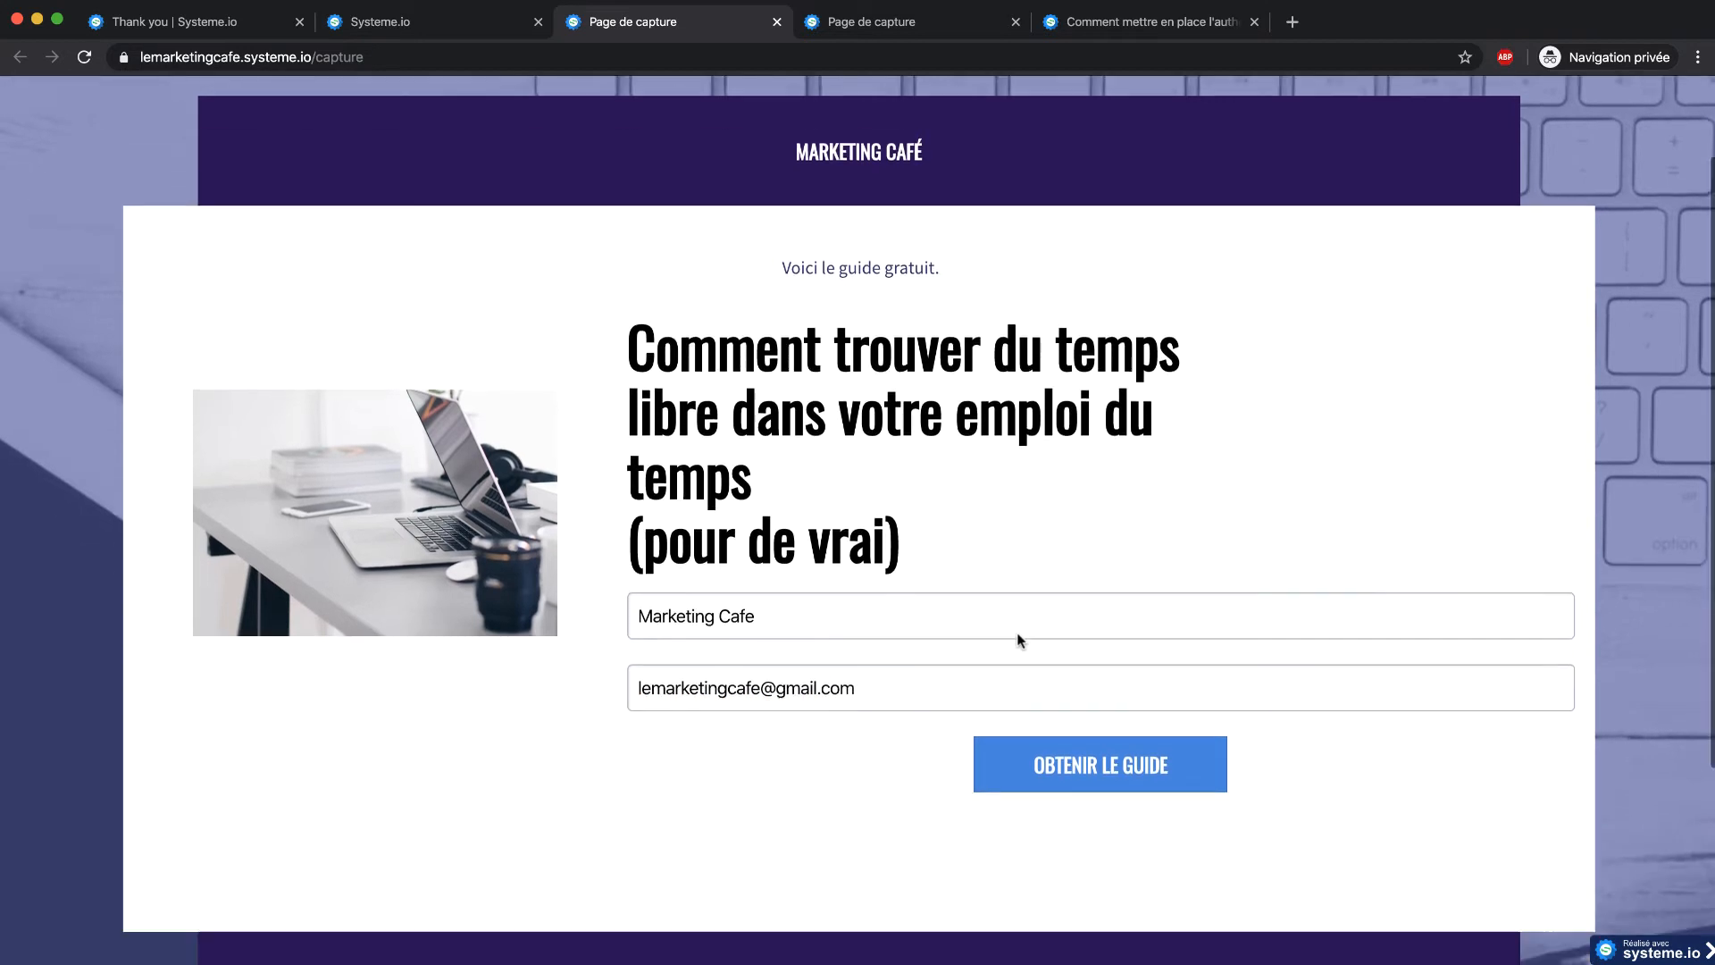
{"action": "left_click", "coordinate": [1152, 700]}
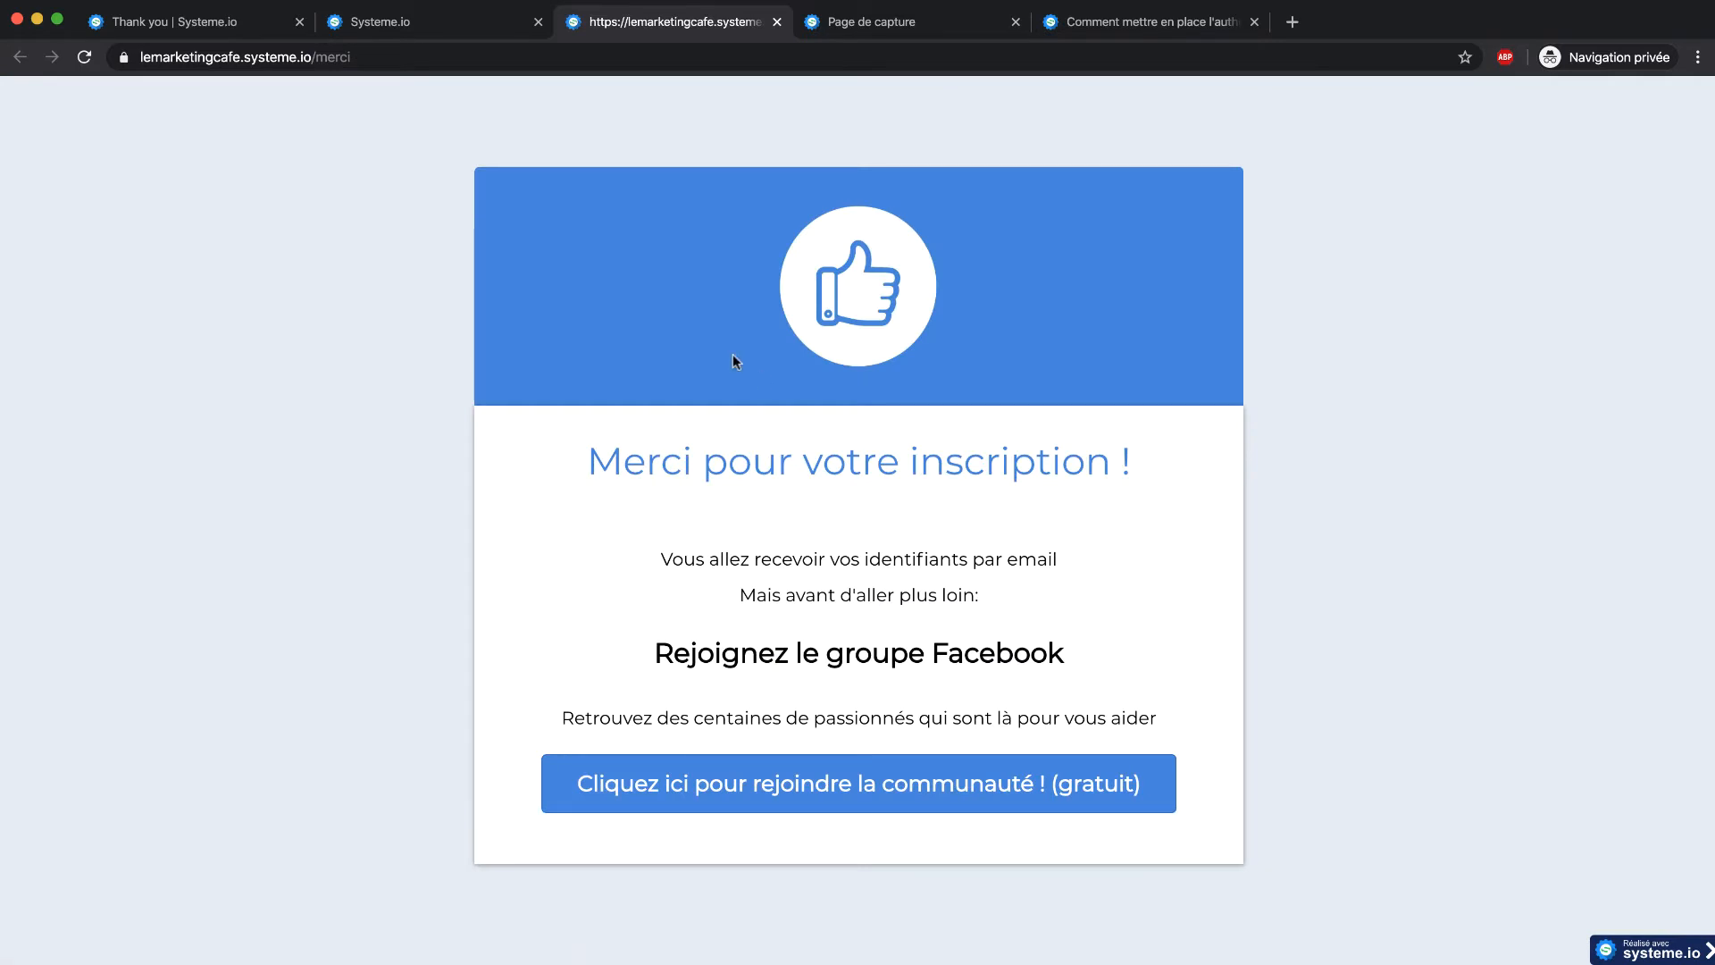
{"action": "left_click", "coordinate": [776, 22]}
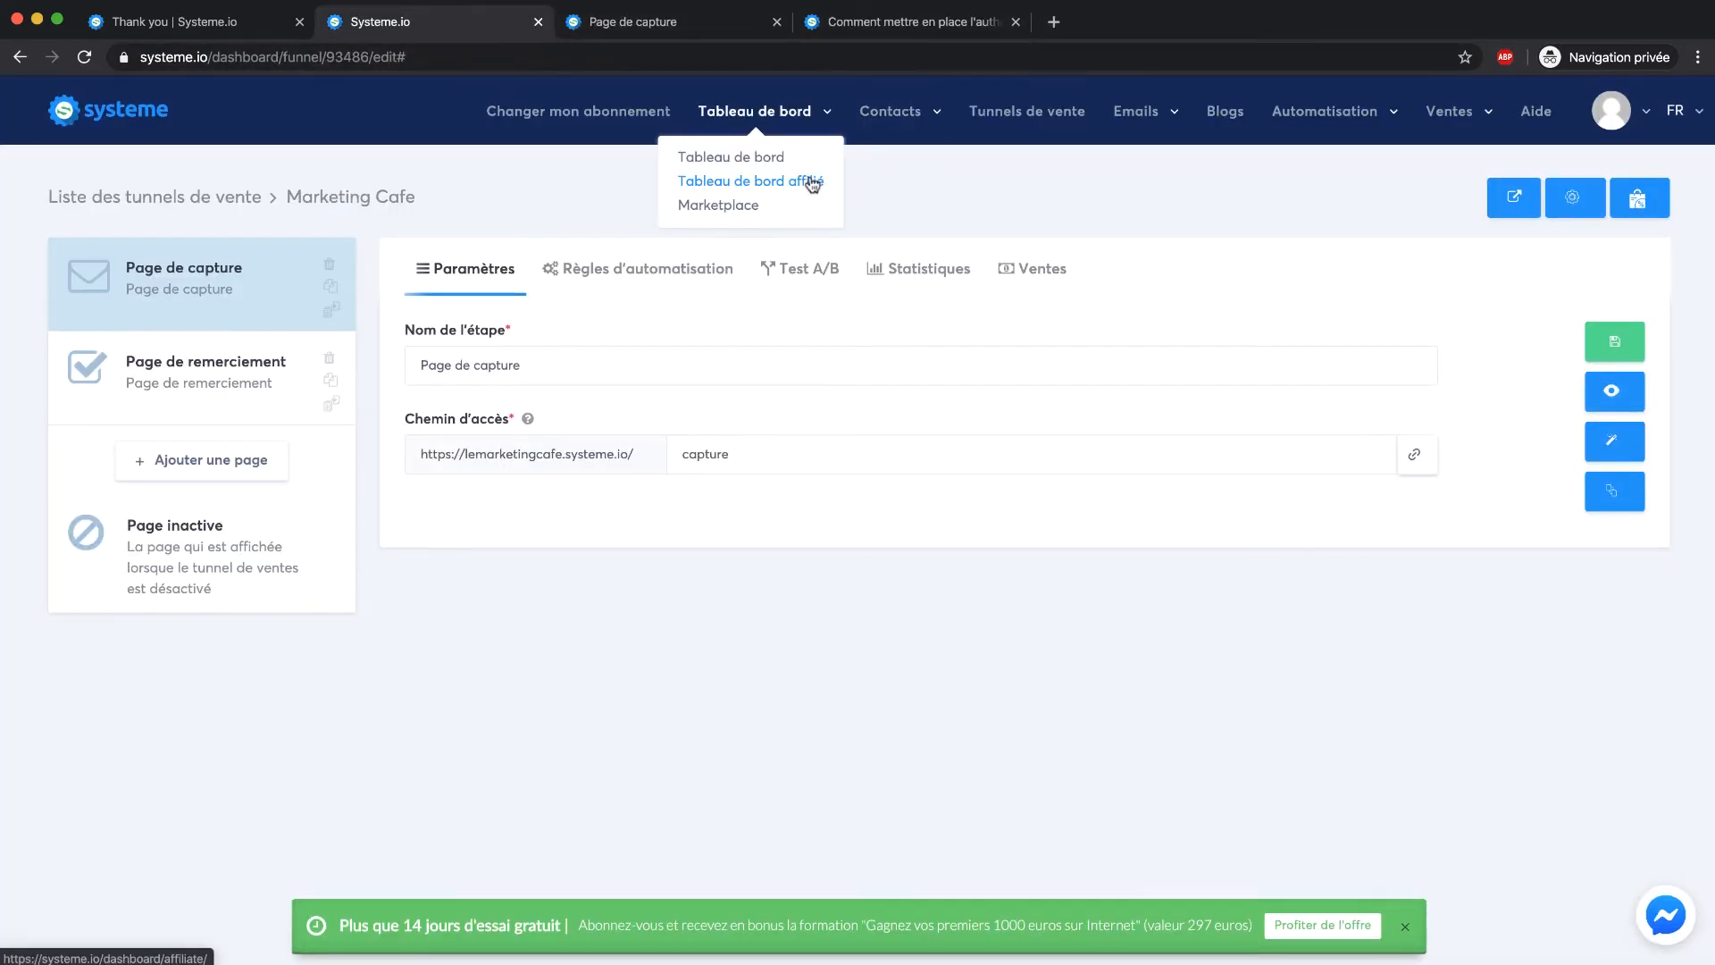
{"action": "left_click", "coordinate": [886, 158]}
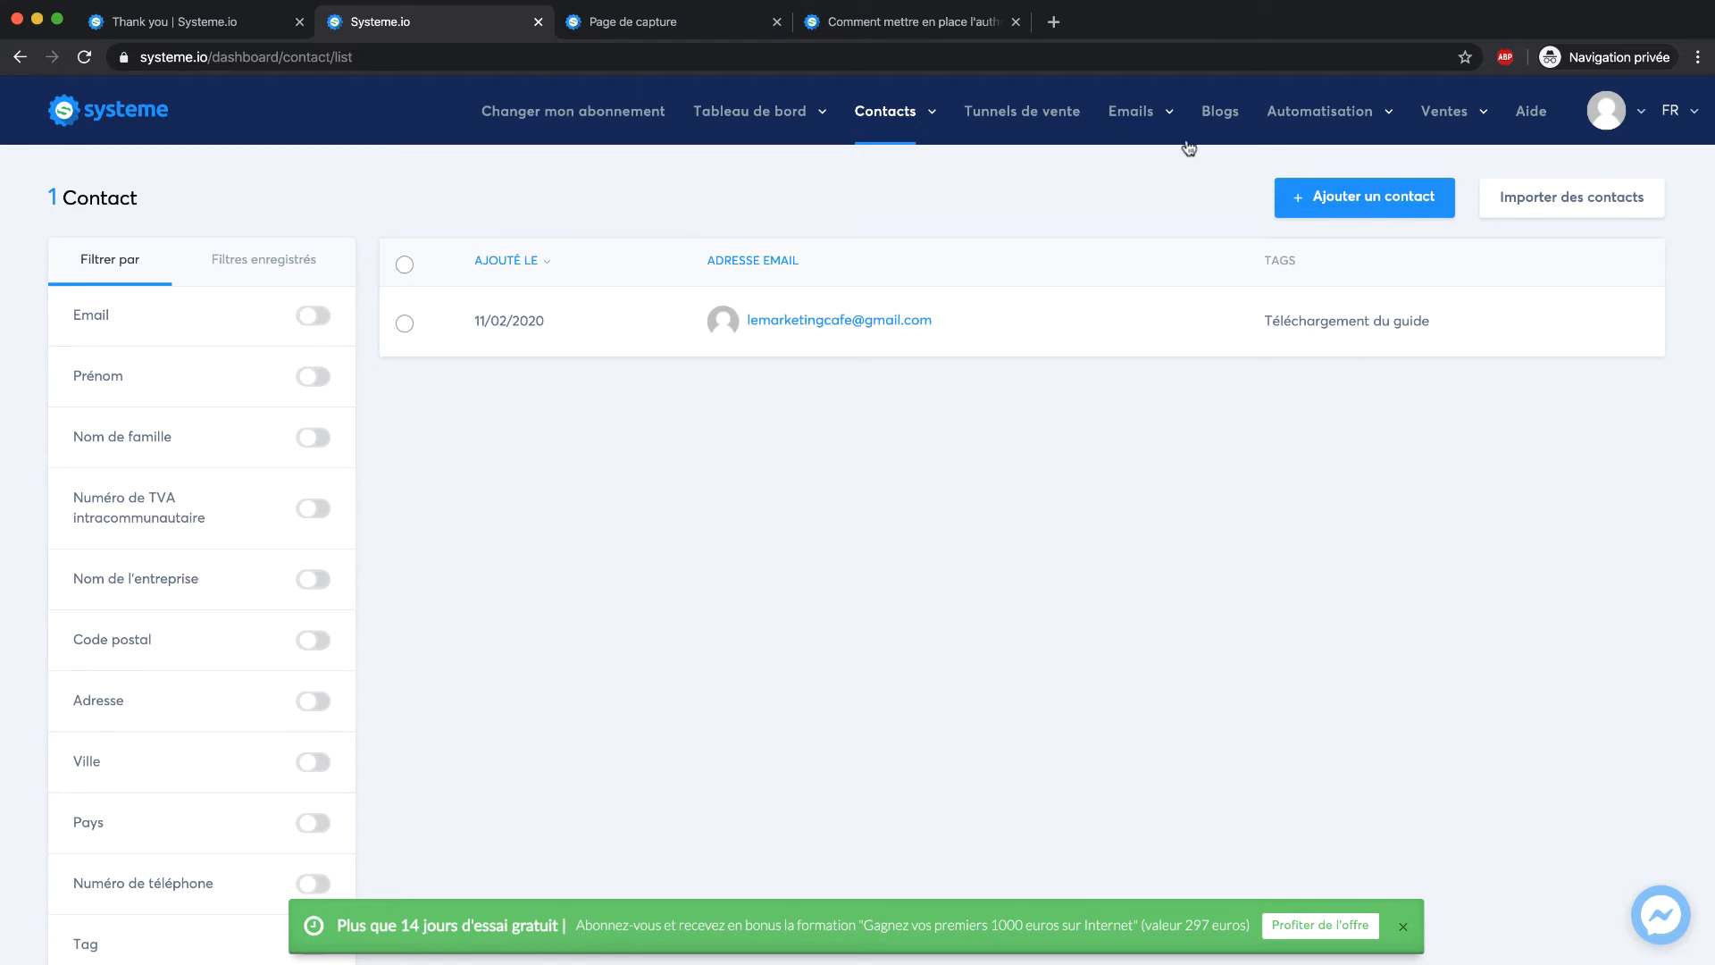
{"action": "mouse_move", "coordinate": [1277, 112]}
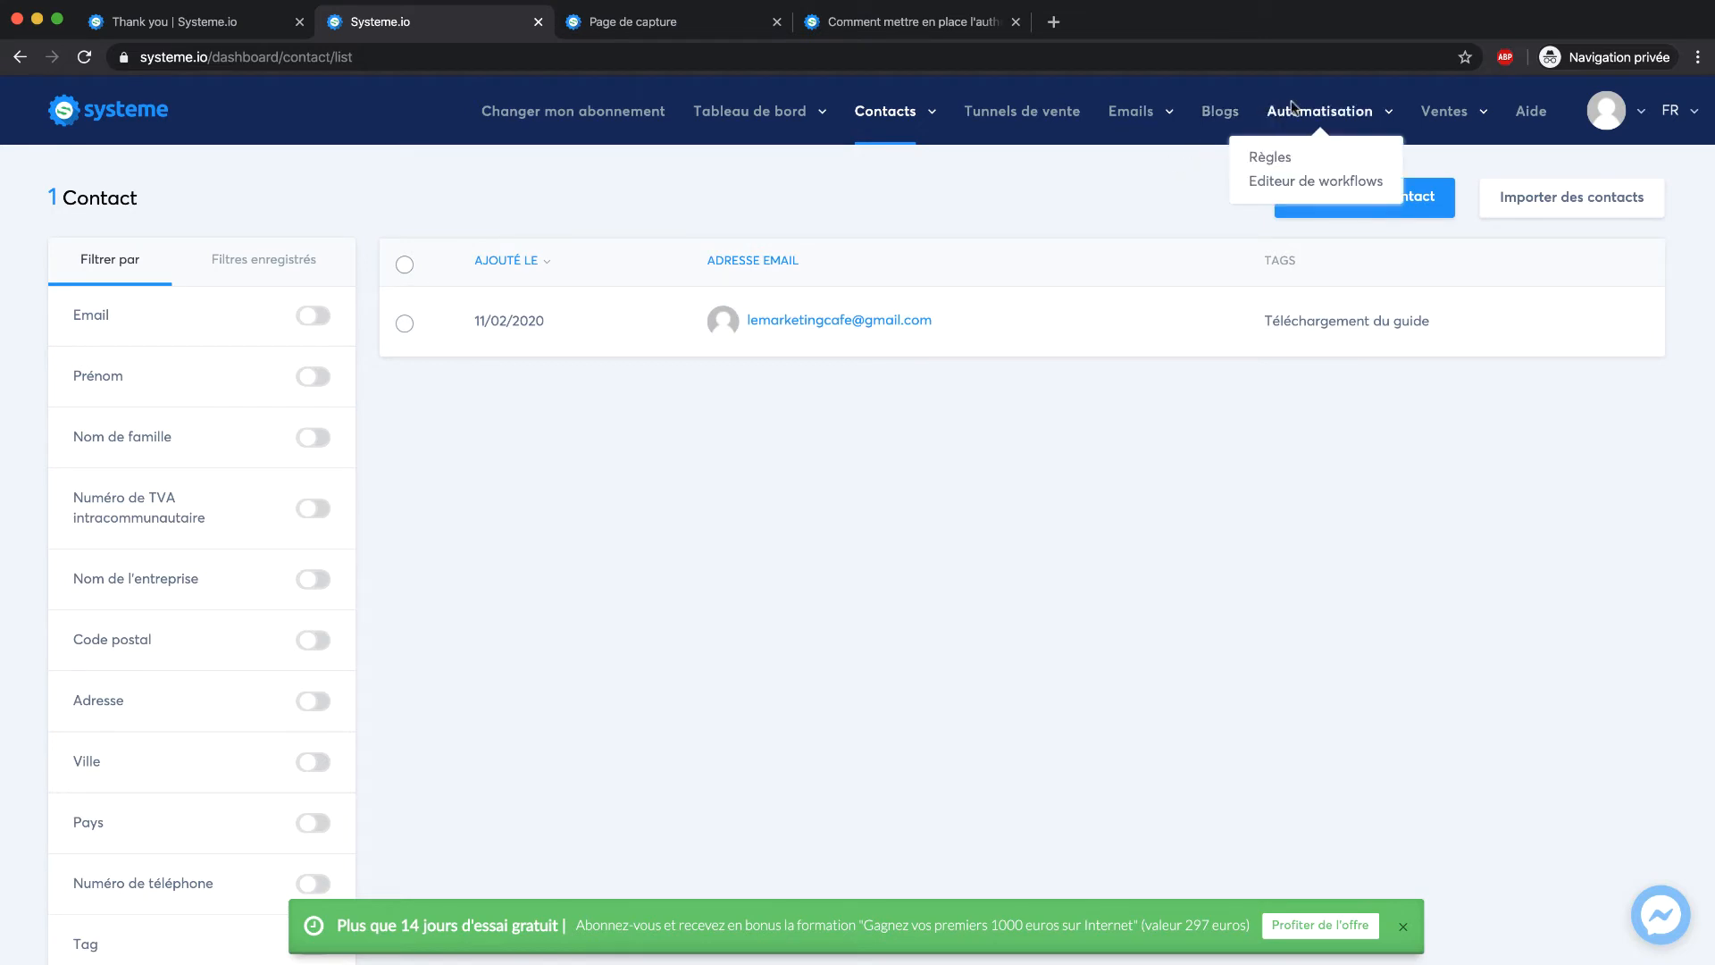
{"action": "left_click", "coordinate": [1273, 158]}
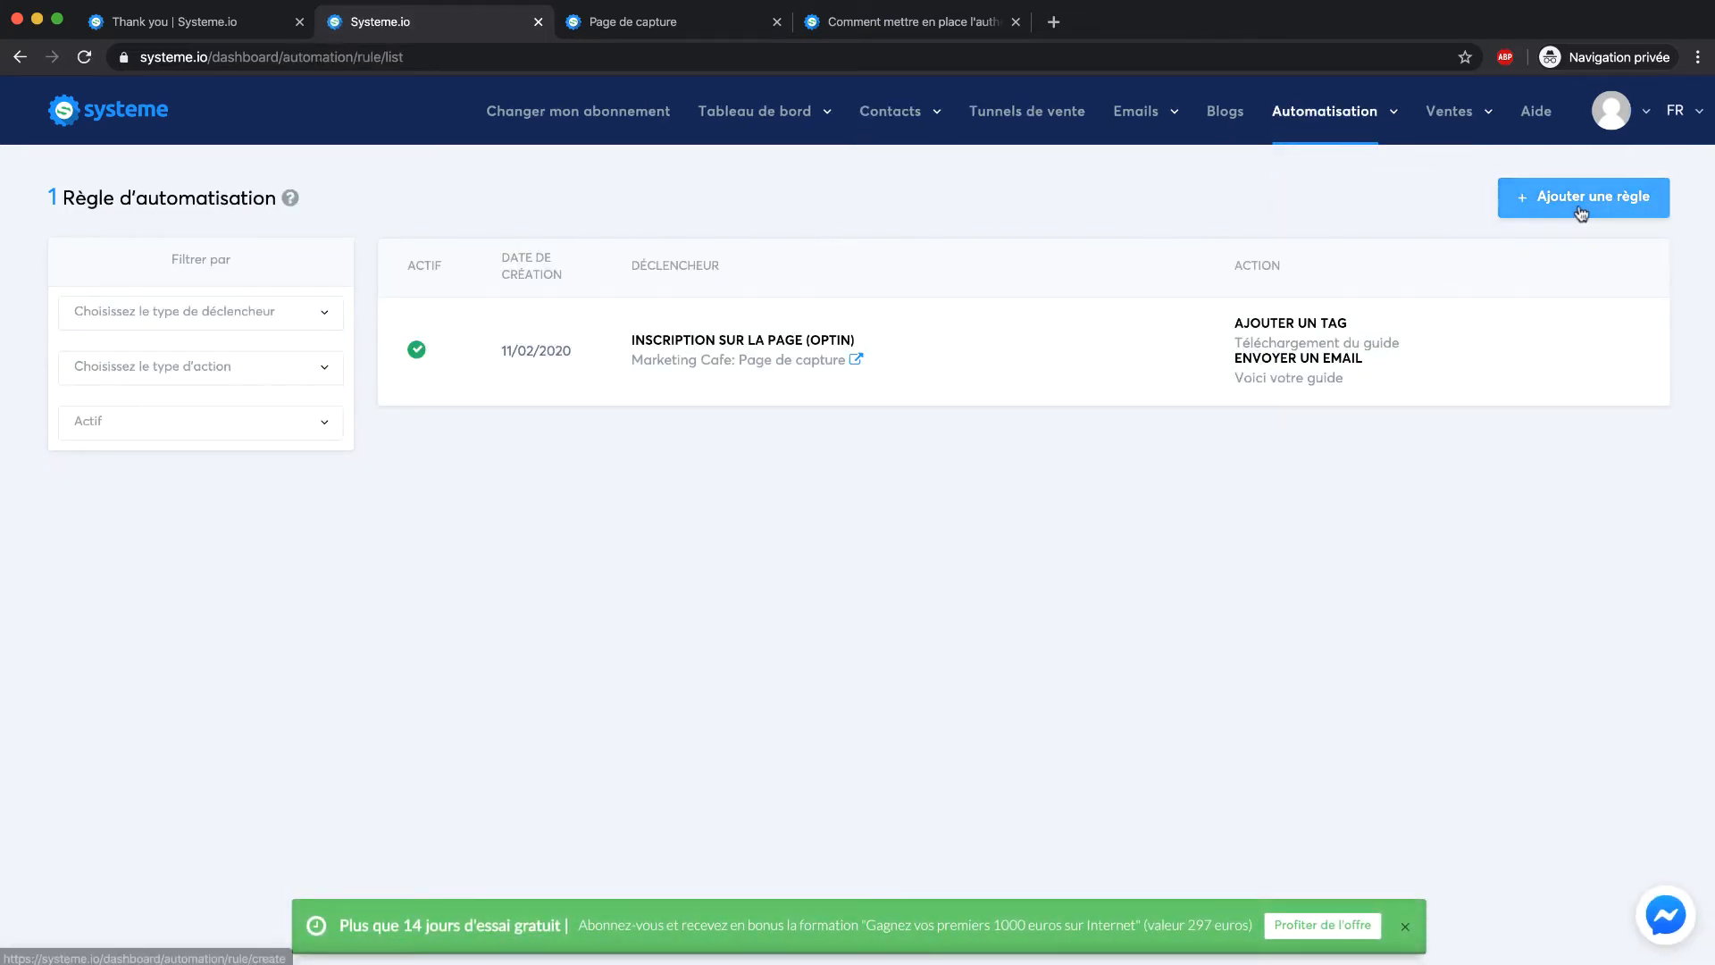
{"action": "left_click", "coordinate": [1581, 204]}
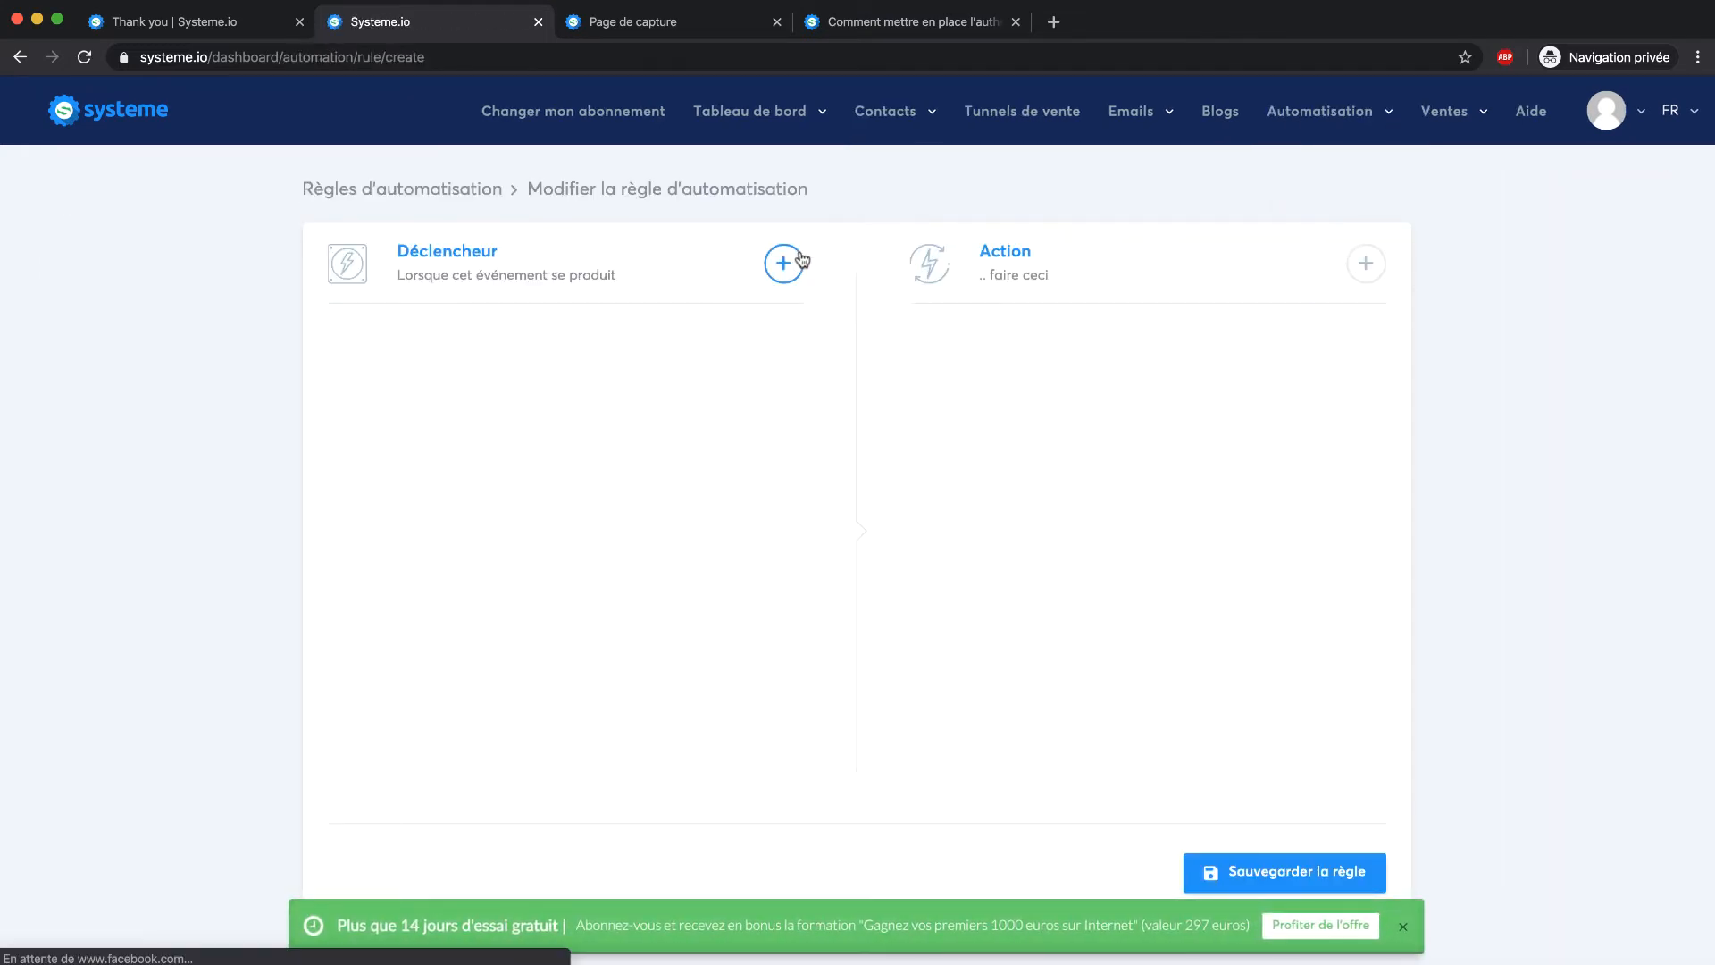
{"action": "triple_click", "coordinate": [784, 263]}
{"action": "left_click", "coordinate": [779, 275]}
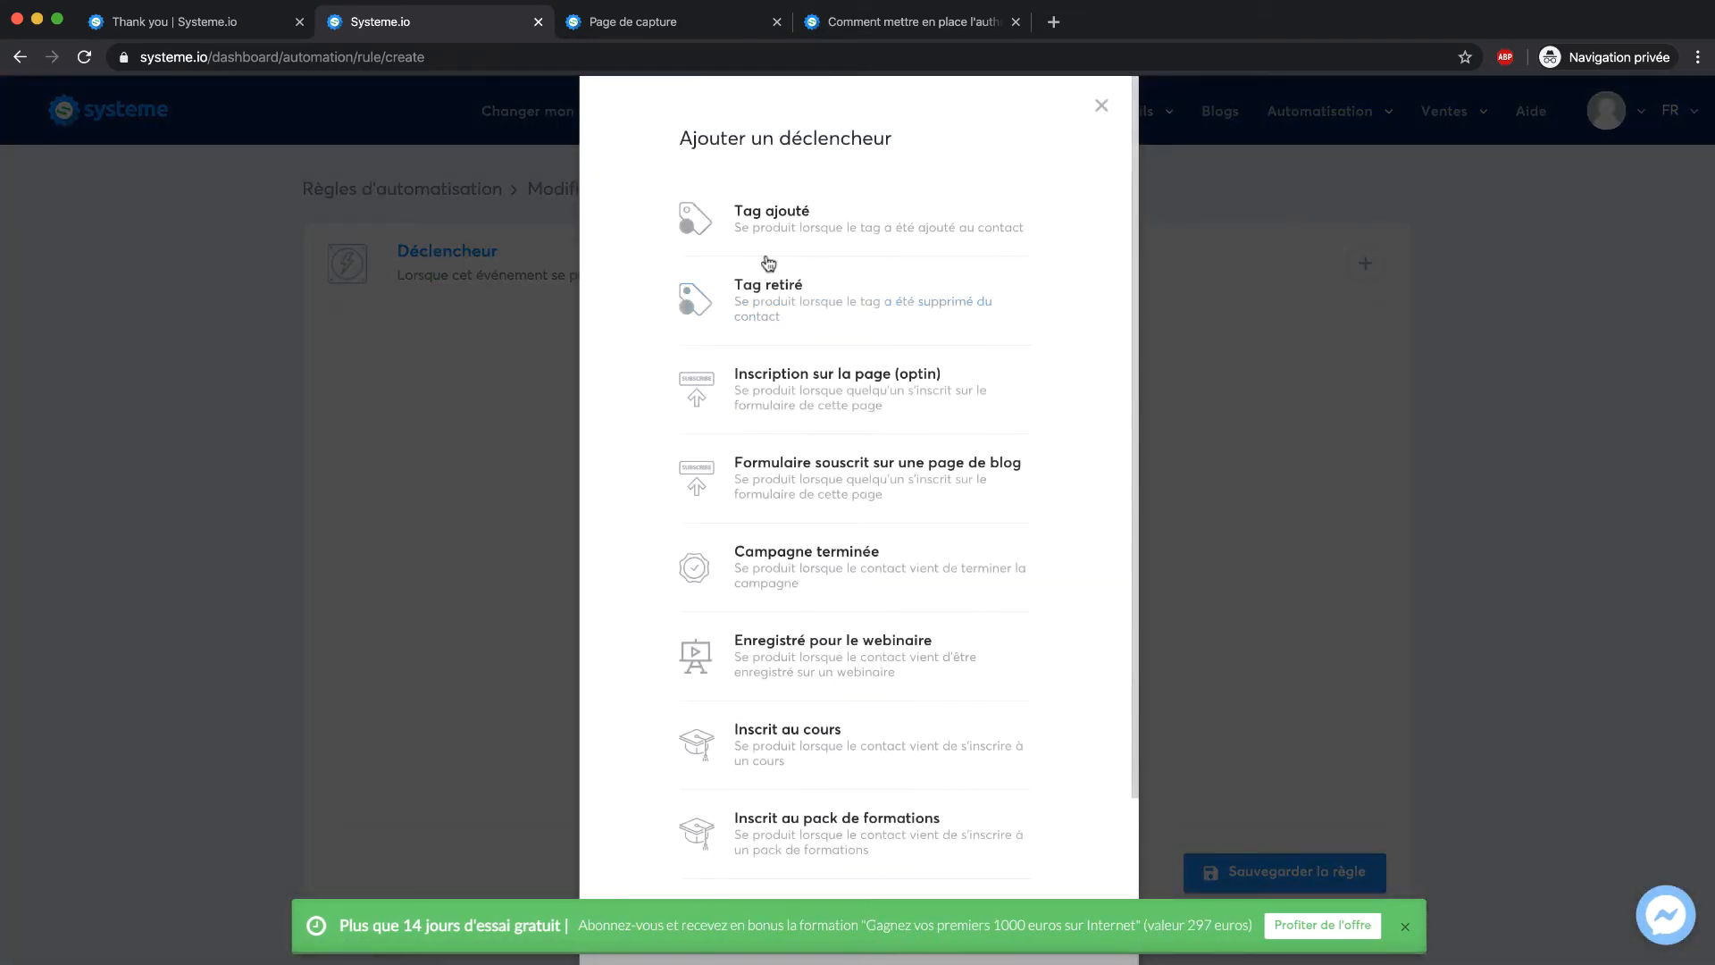
{"action": "scroll", "coordinate": [801, 317], "scroll_direction": "down", "scroll_amount": 3}
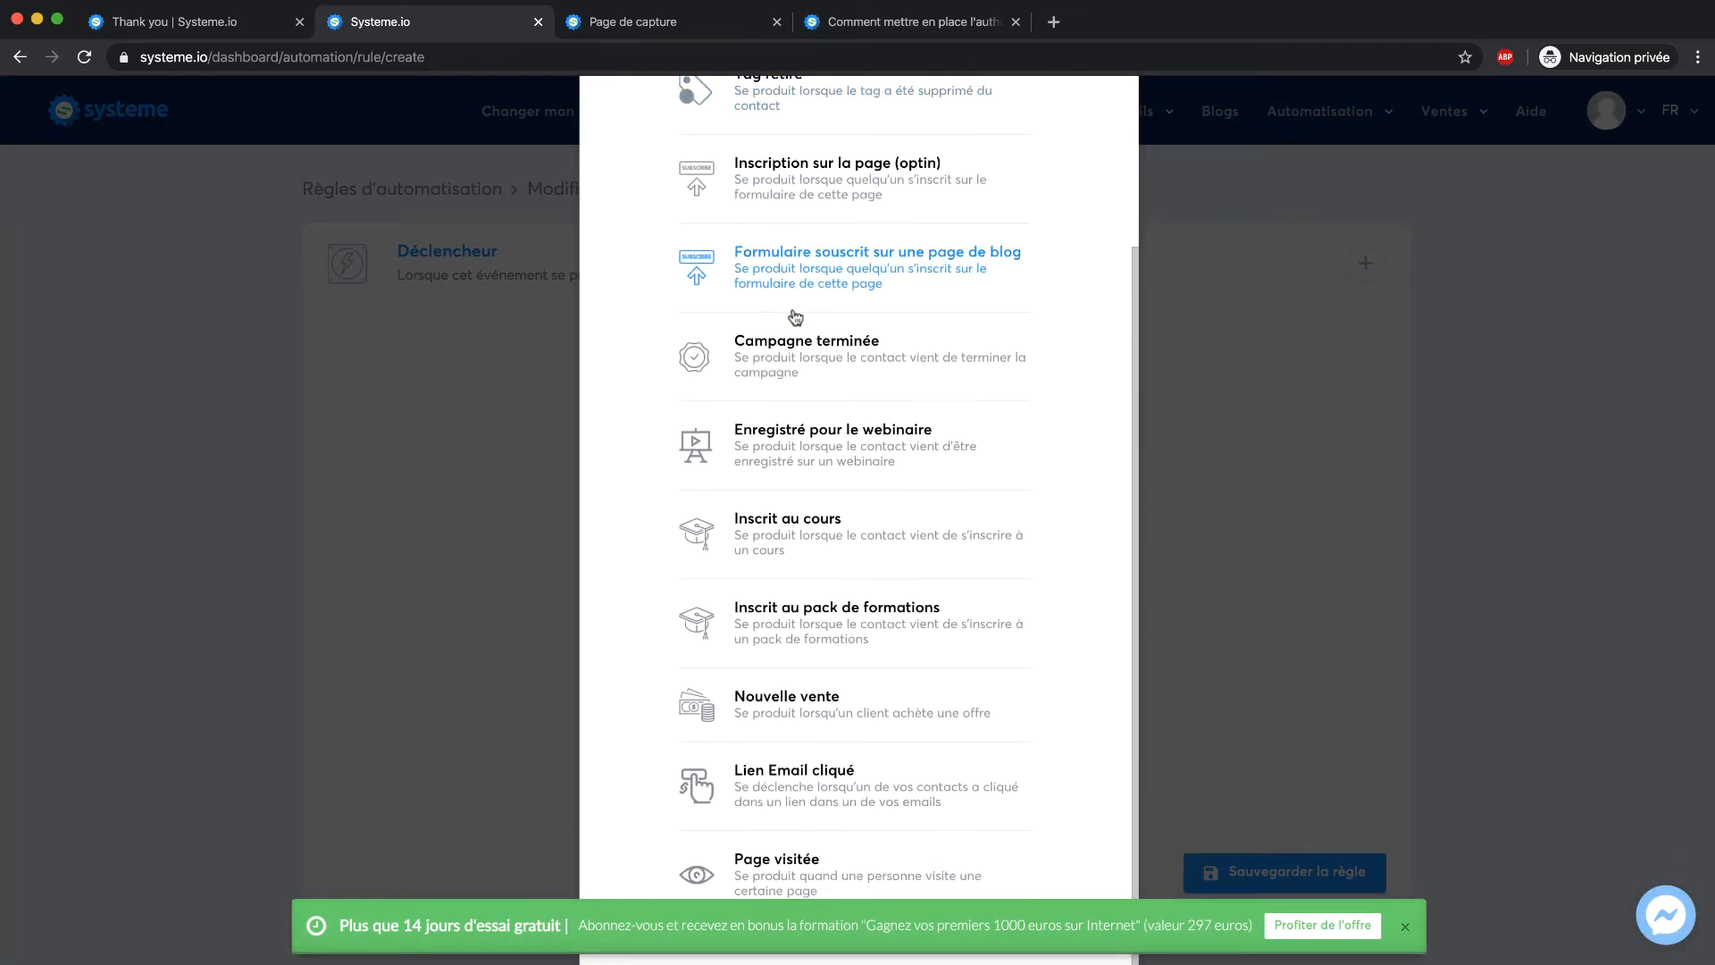
{"action": "scroll", "coordinate": [825, 210], "scroll_direction": "up", "scroll_amount": 3}
{"action": "left_click", "coordinate": [798, 229]}
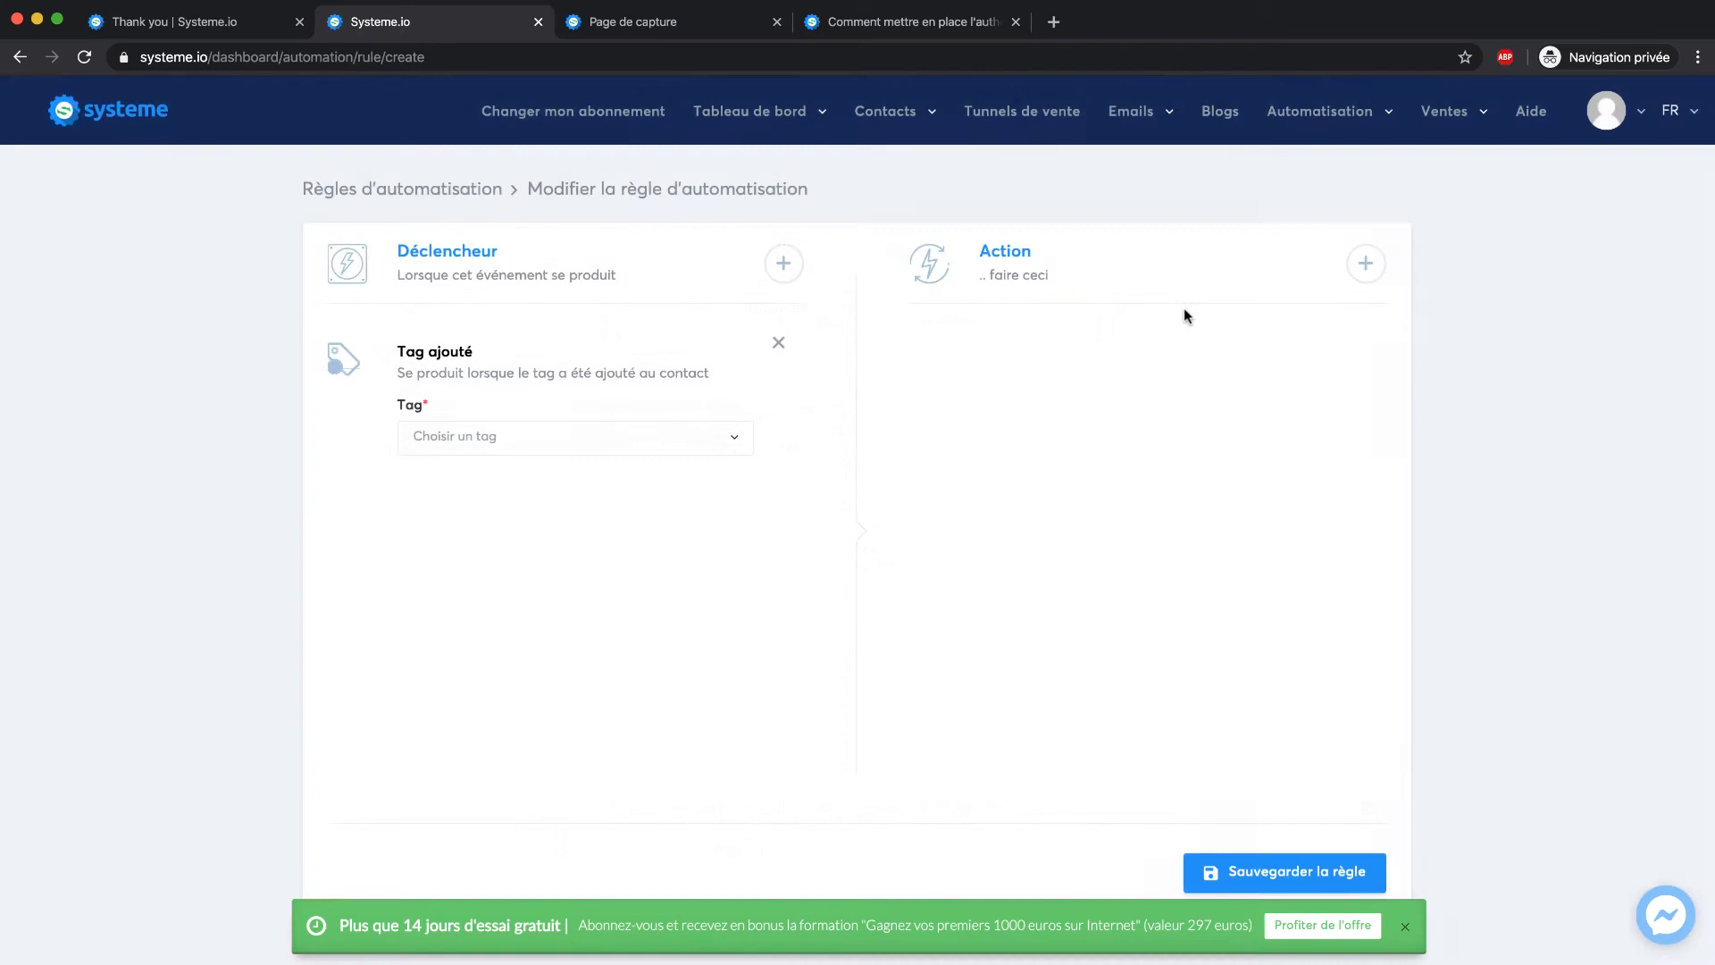
{"action": "left_click", "coordinate": [1373, 267]}
{"action": "scroll", "coordinate": [885, 404], "scroll_direction": "down", "scroll_amount": 2}
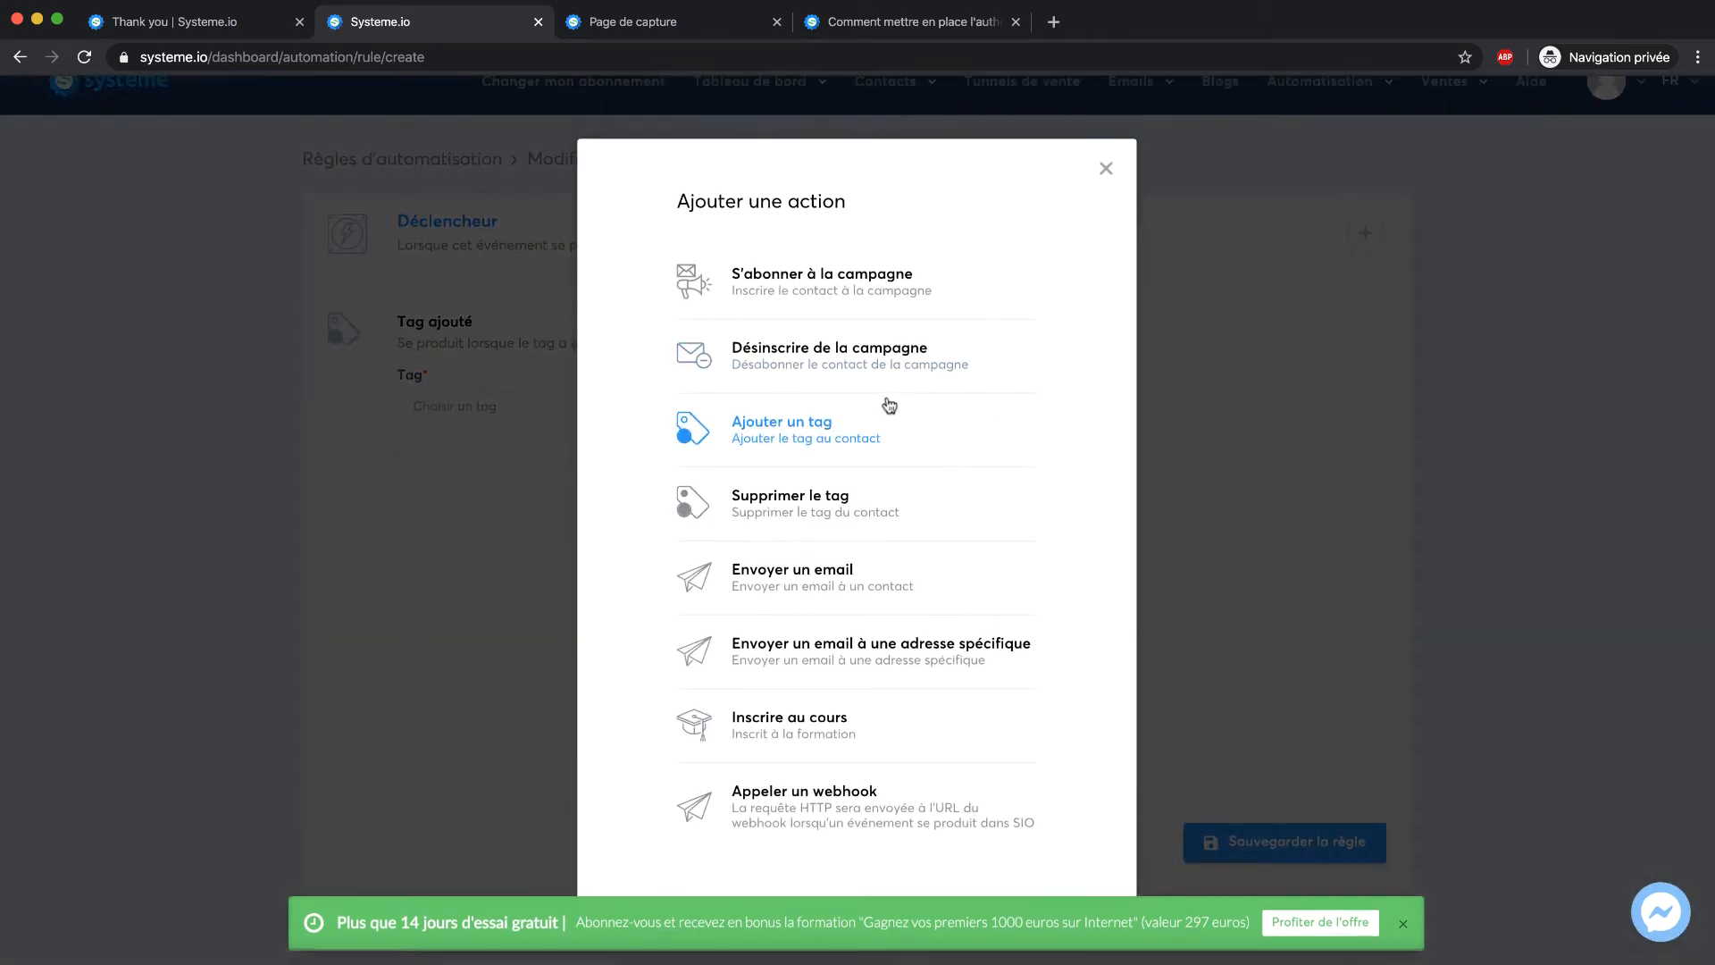
{"action": "left_click", "coordinate": [806, 571]}
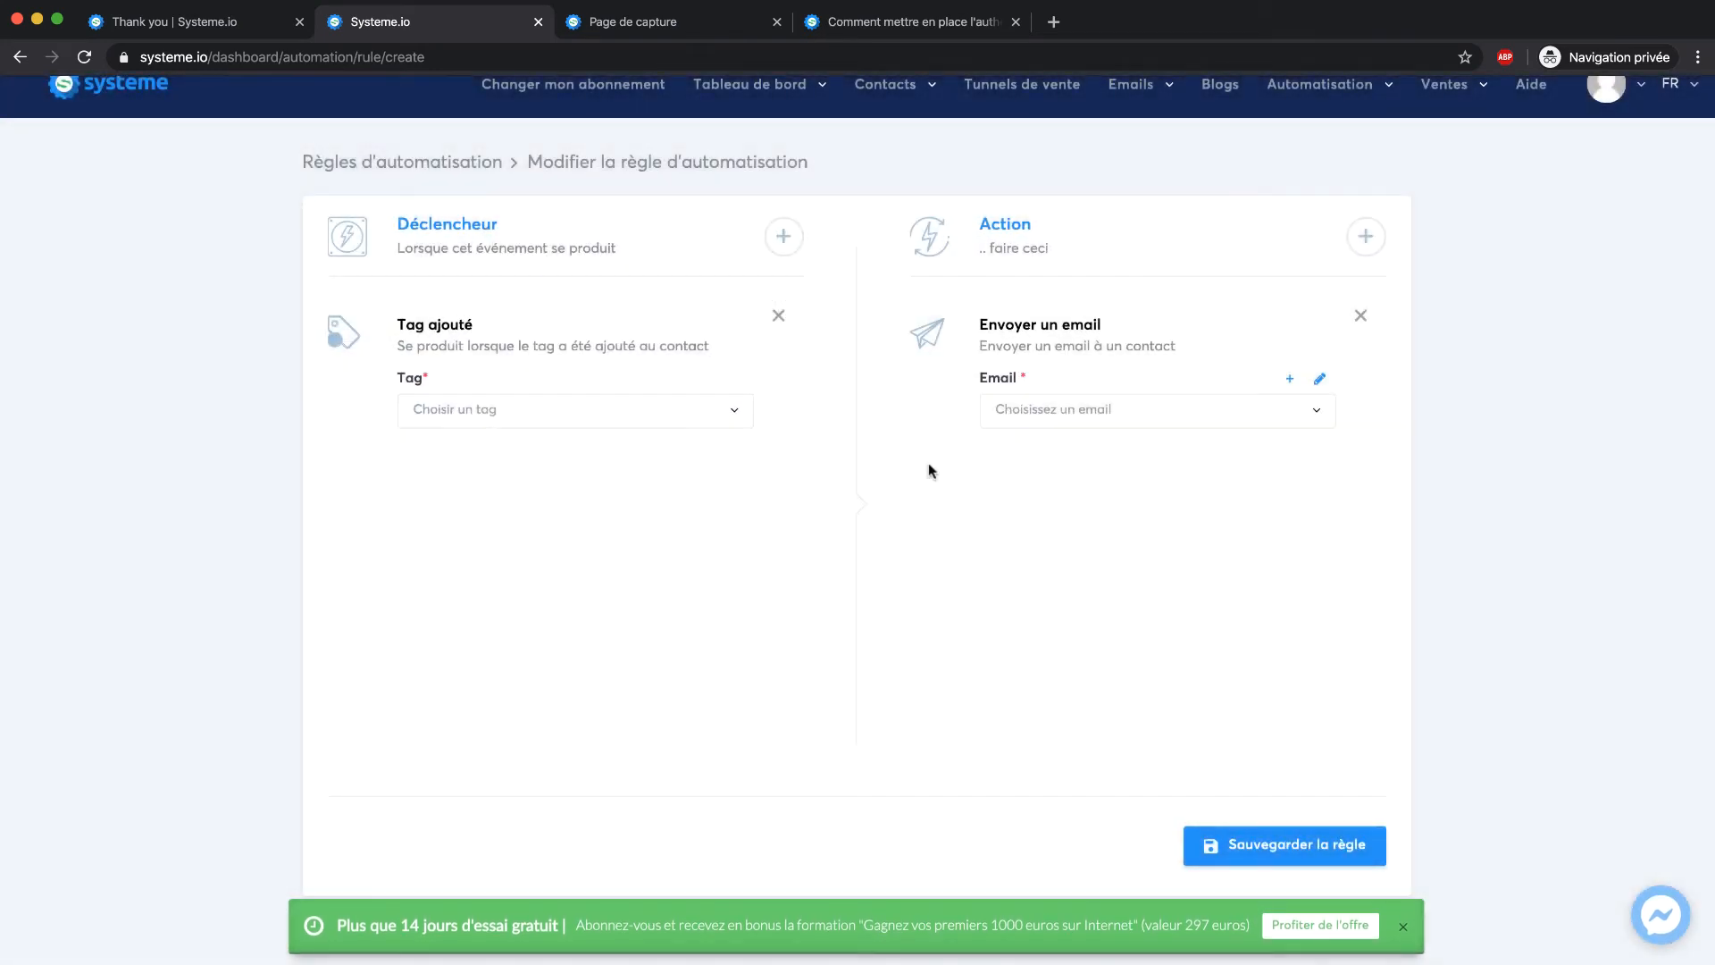
{"action": "left_click", "coordinate": [1361, 315]}
{"action": "left_click", "coordinate": [1366, 237]}
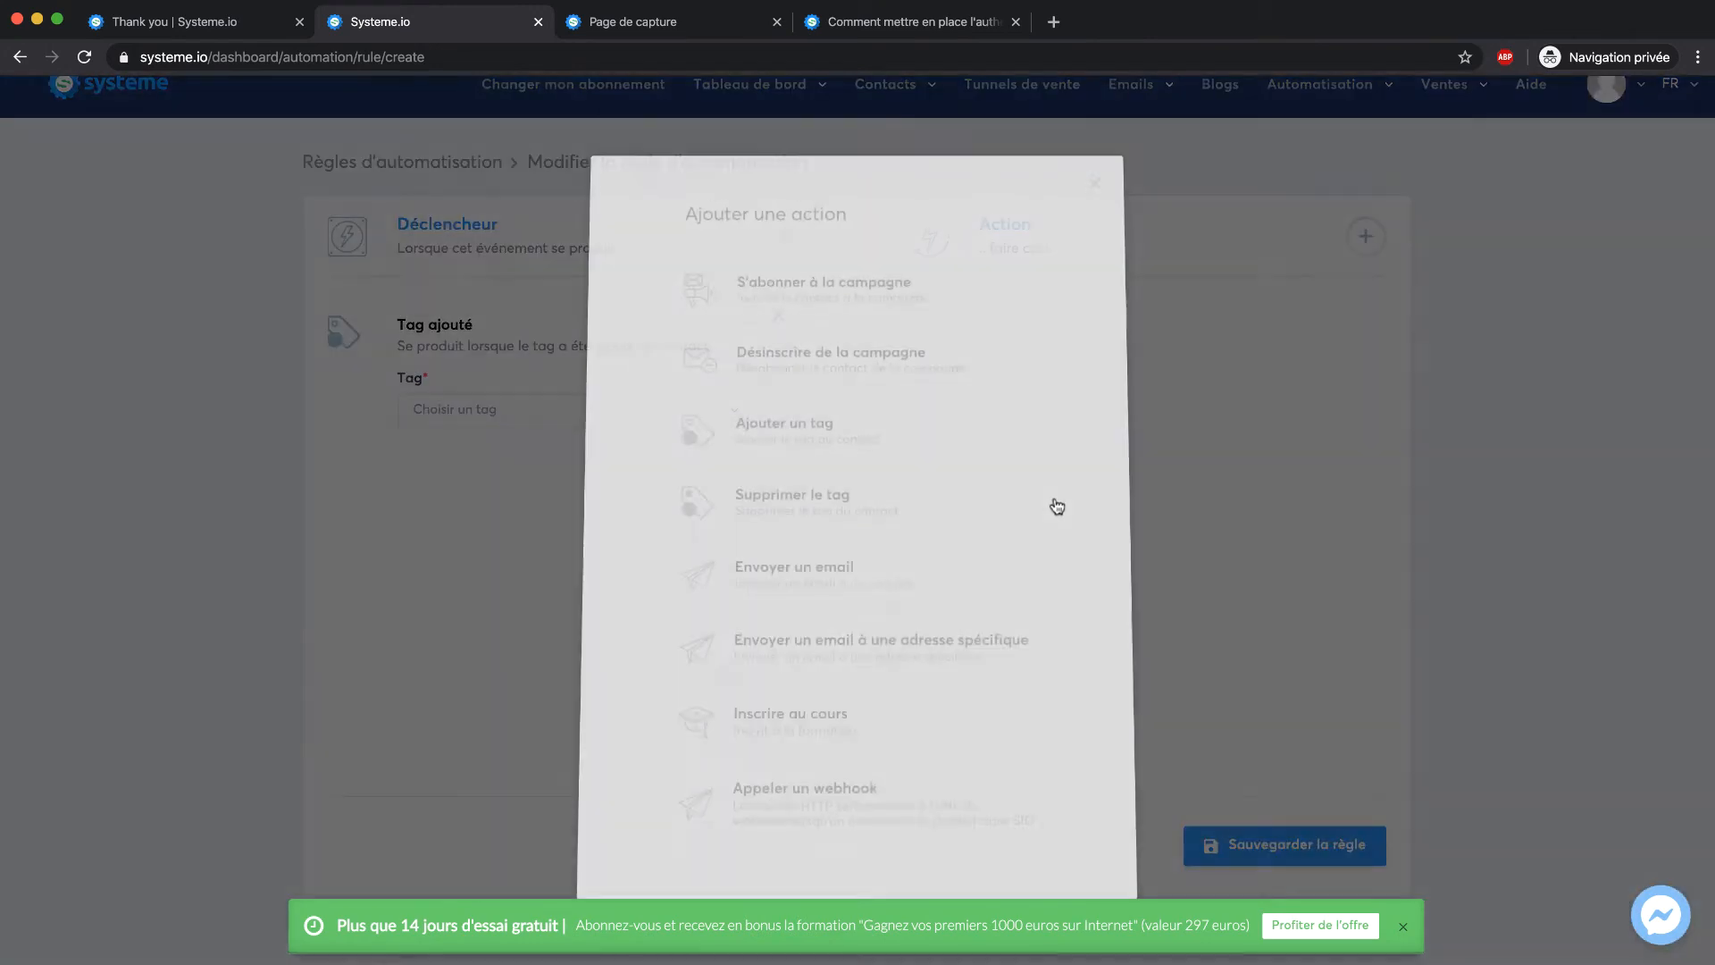
{"action": "left_click", "coordinate": [854, 720]}
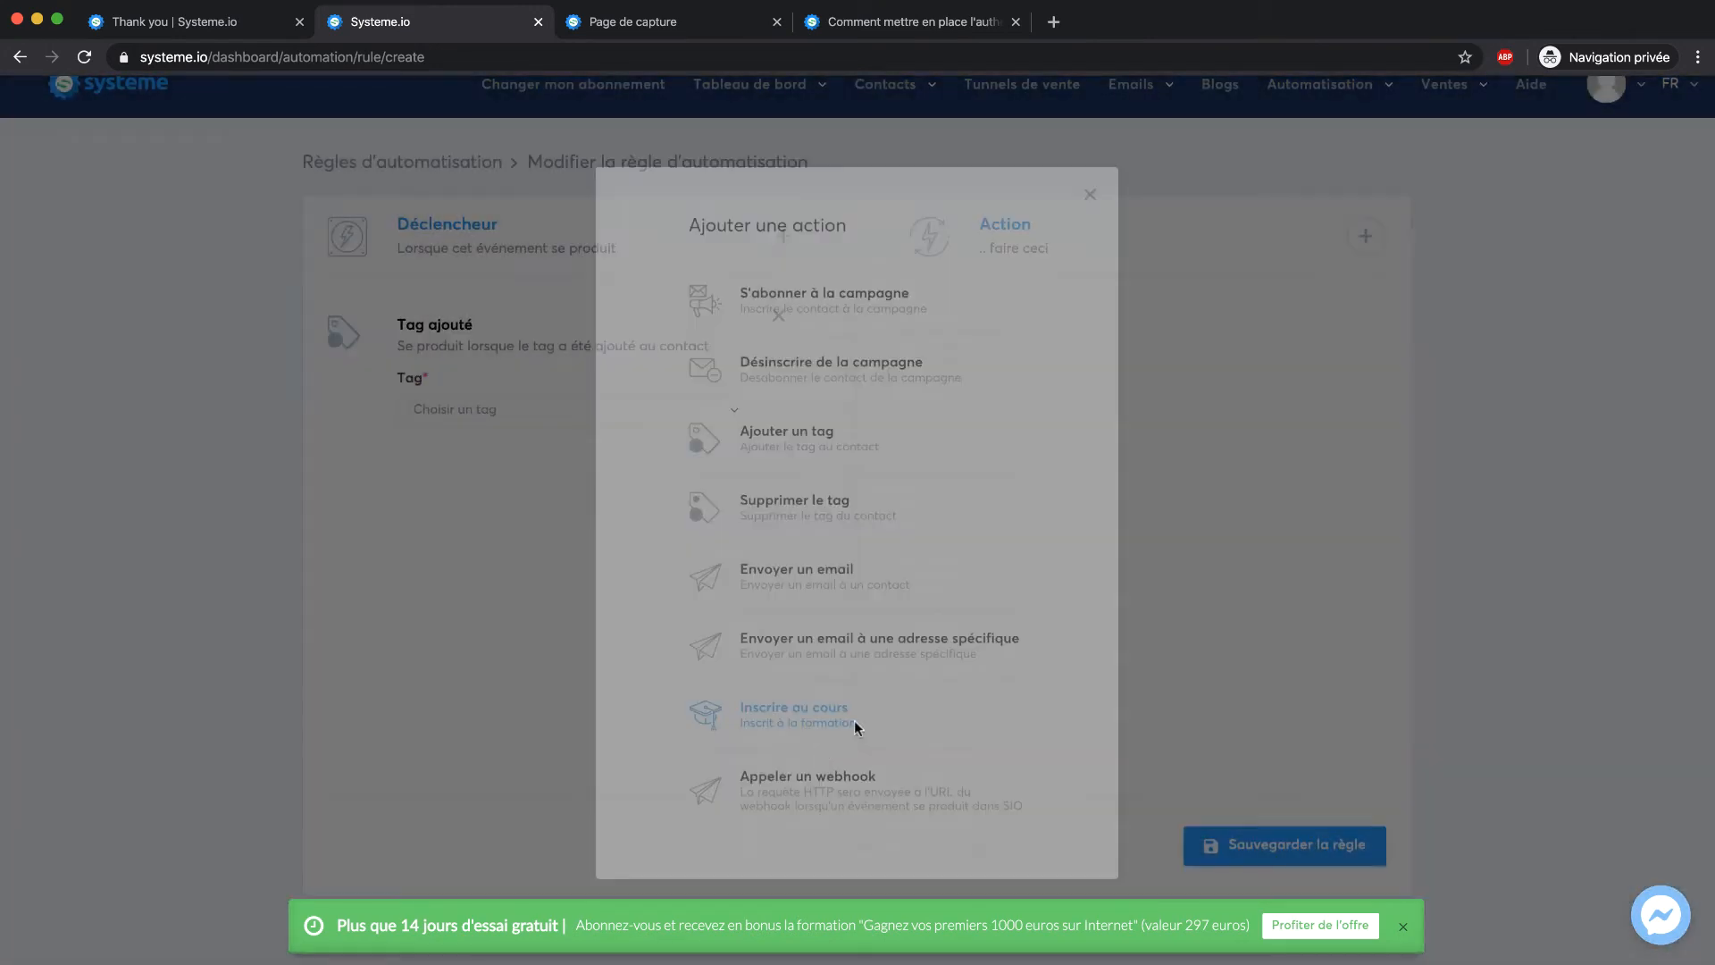
{"action": "left_click", "coordinate": [539, 424]}
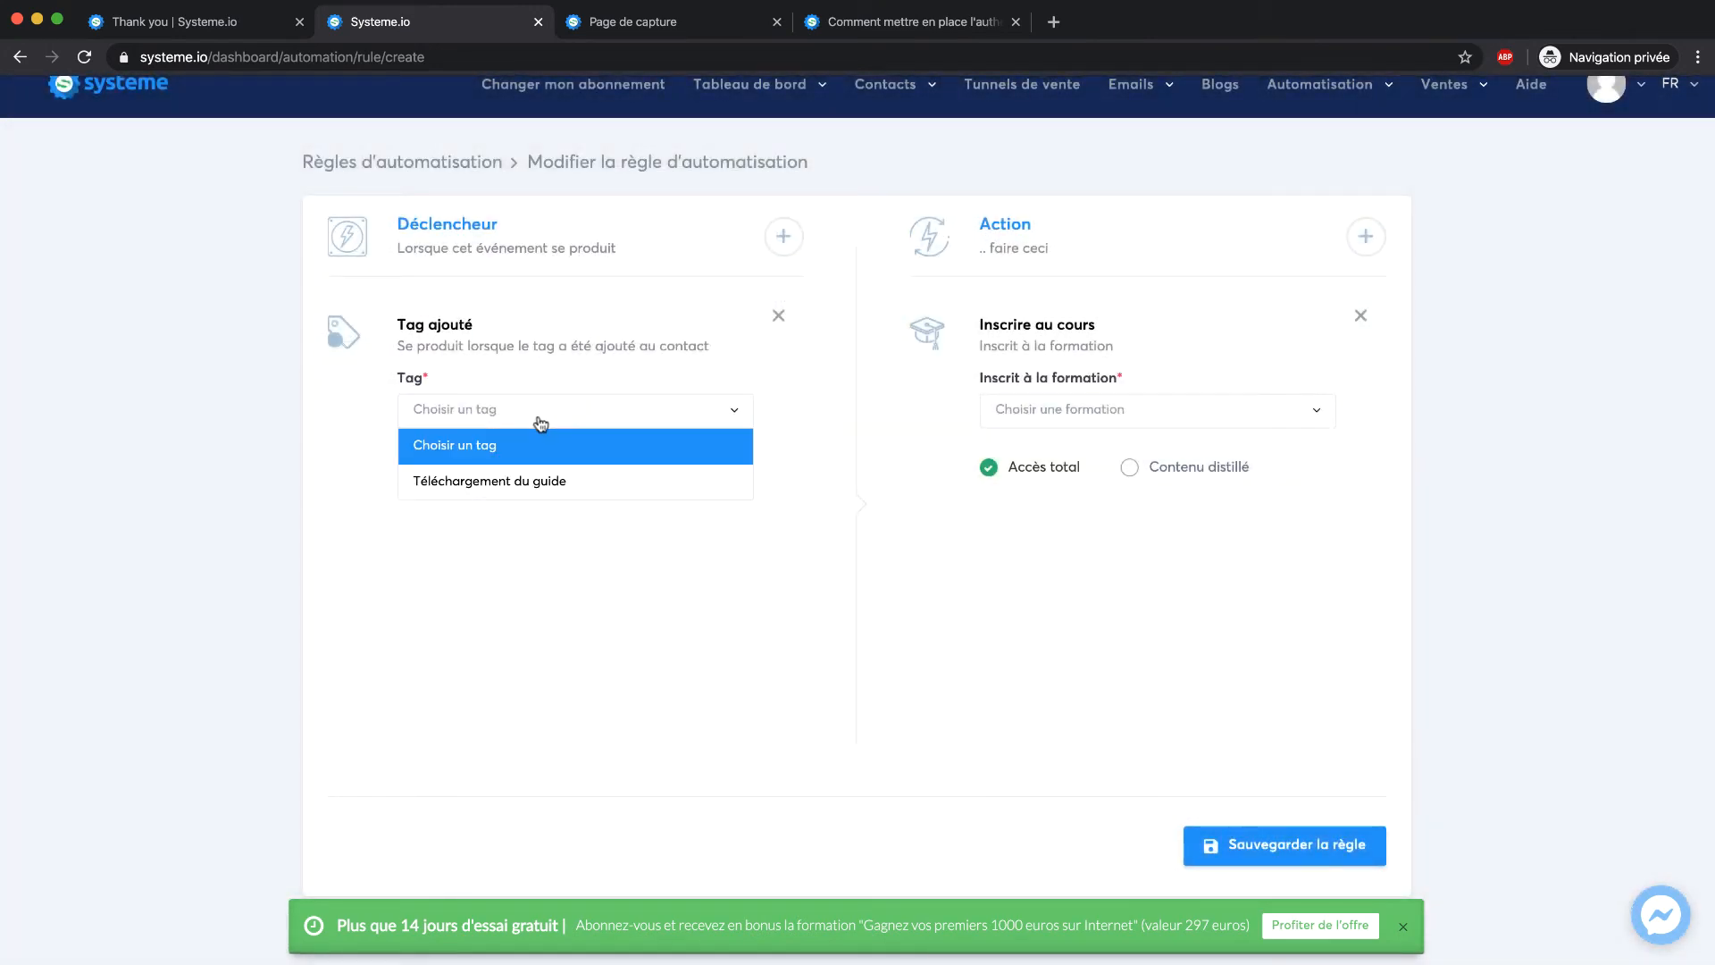
{"action": "left_click", "coordinate": [536, 482]}
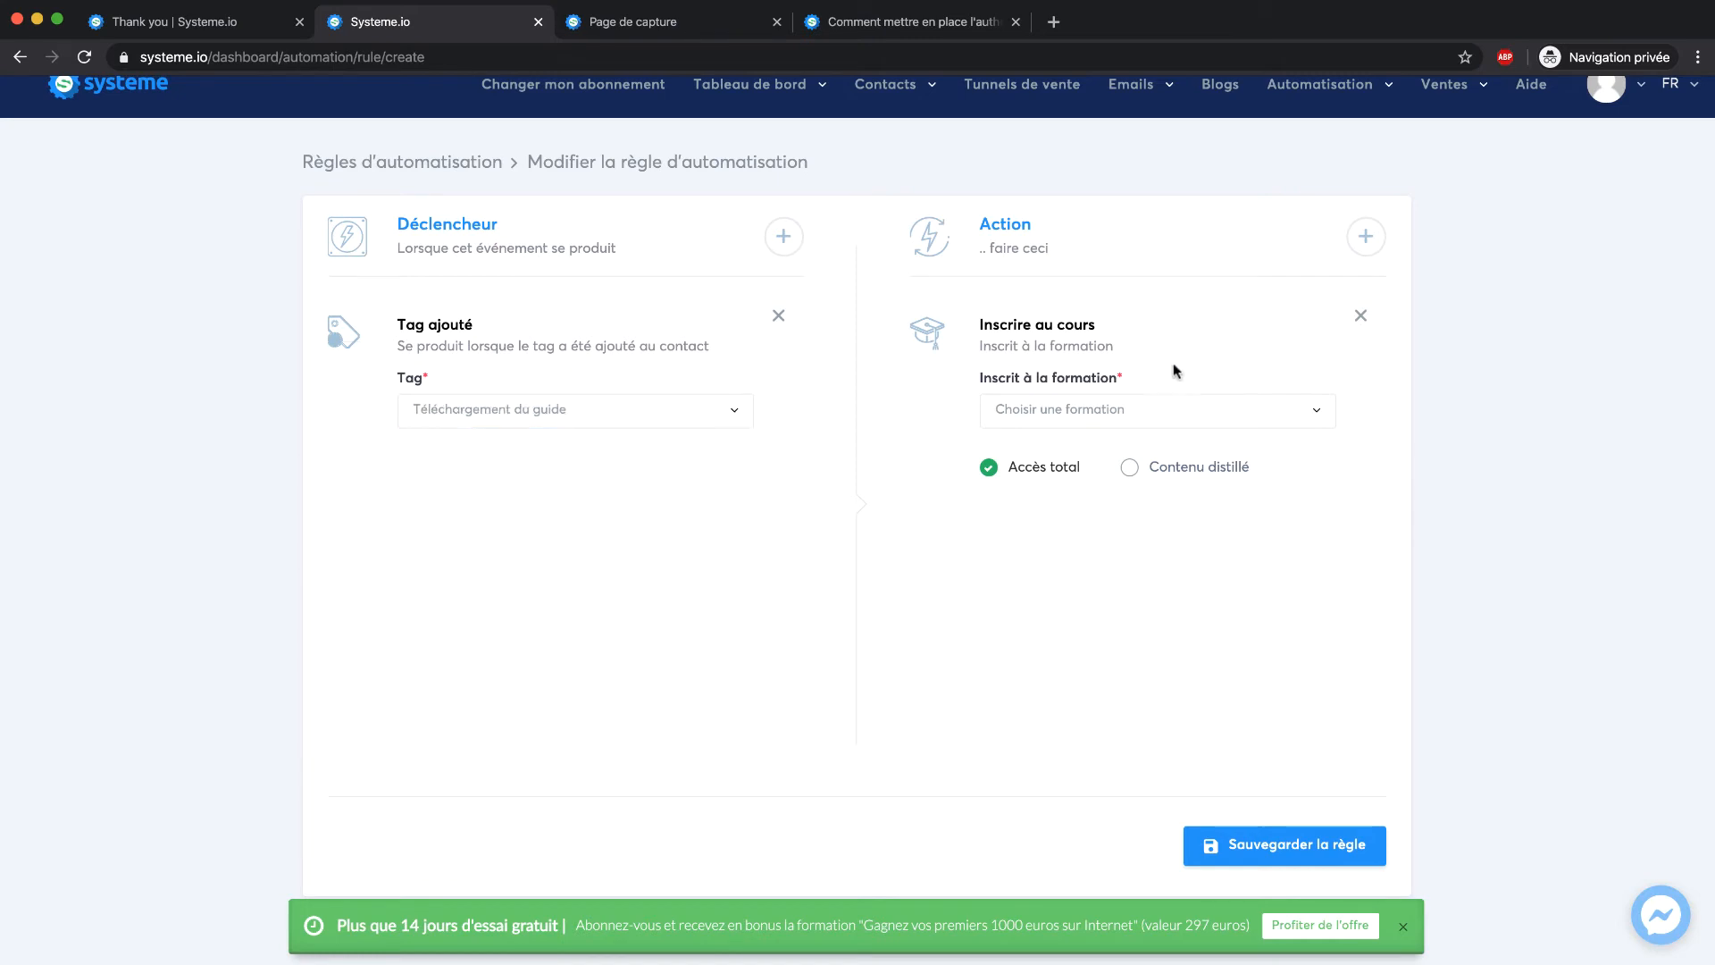
{"action": "left_click", "coordinate": [1083, 416]}
{"action": "left_click", "coordinate": [1574, 415]}
{"action": "left_click", "coordinate": [1361, 318]}
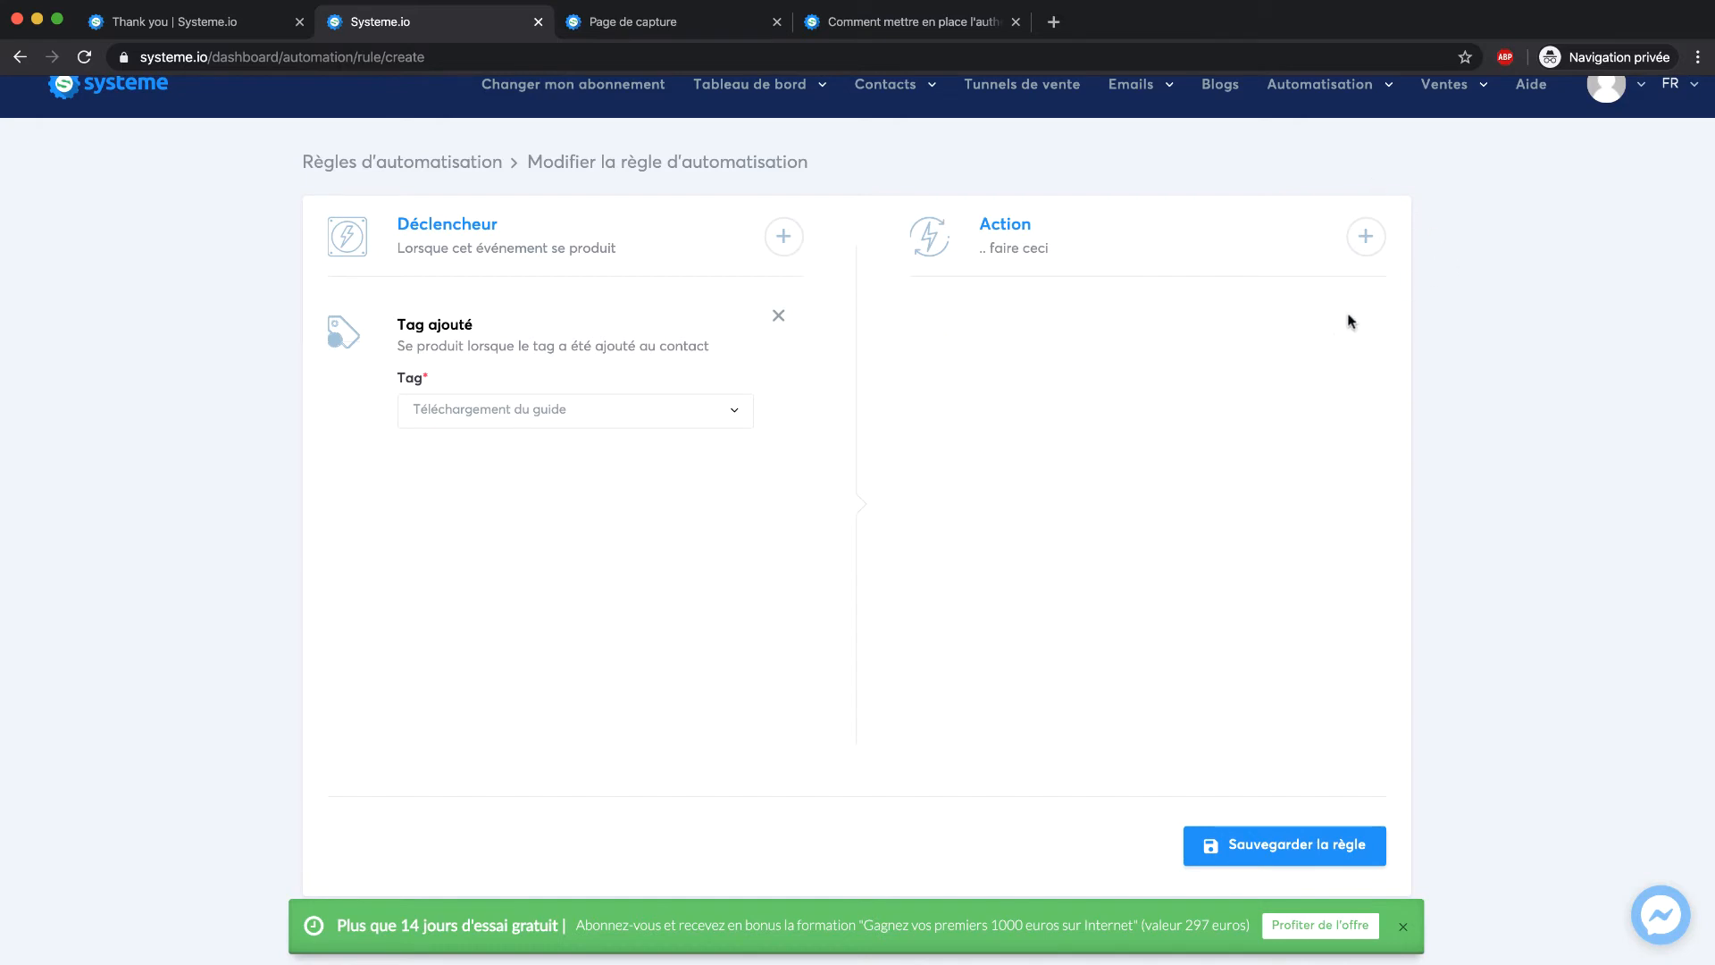
{"action": "left_click", "coordinate": [777, 318]}
{"action": "scroll", "coordinate": [1336, 115], "scroll_direction": "up", "scroll_amount": 1}
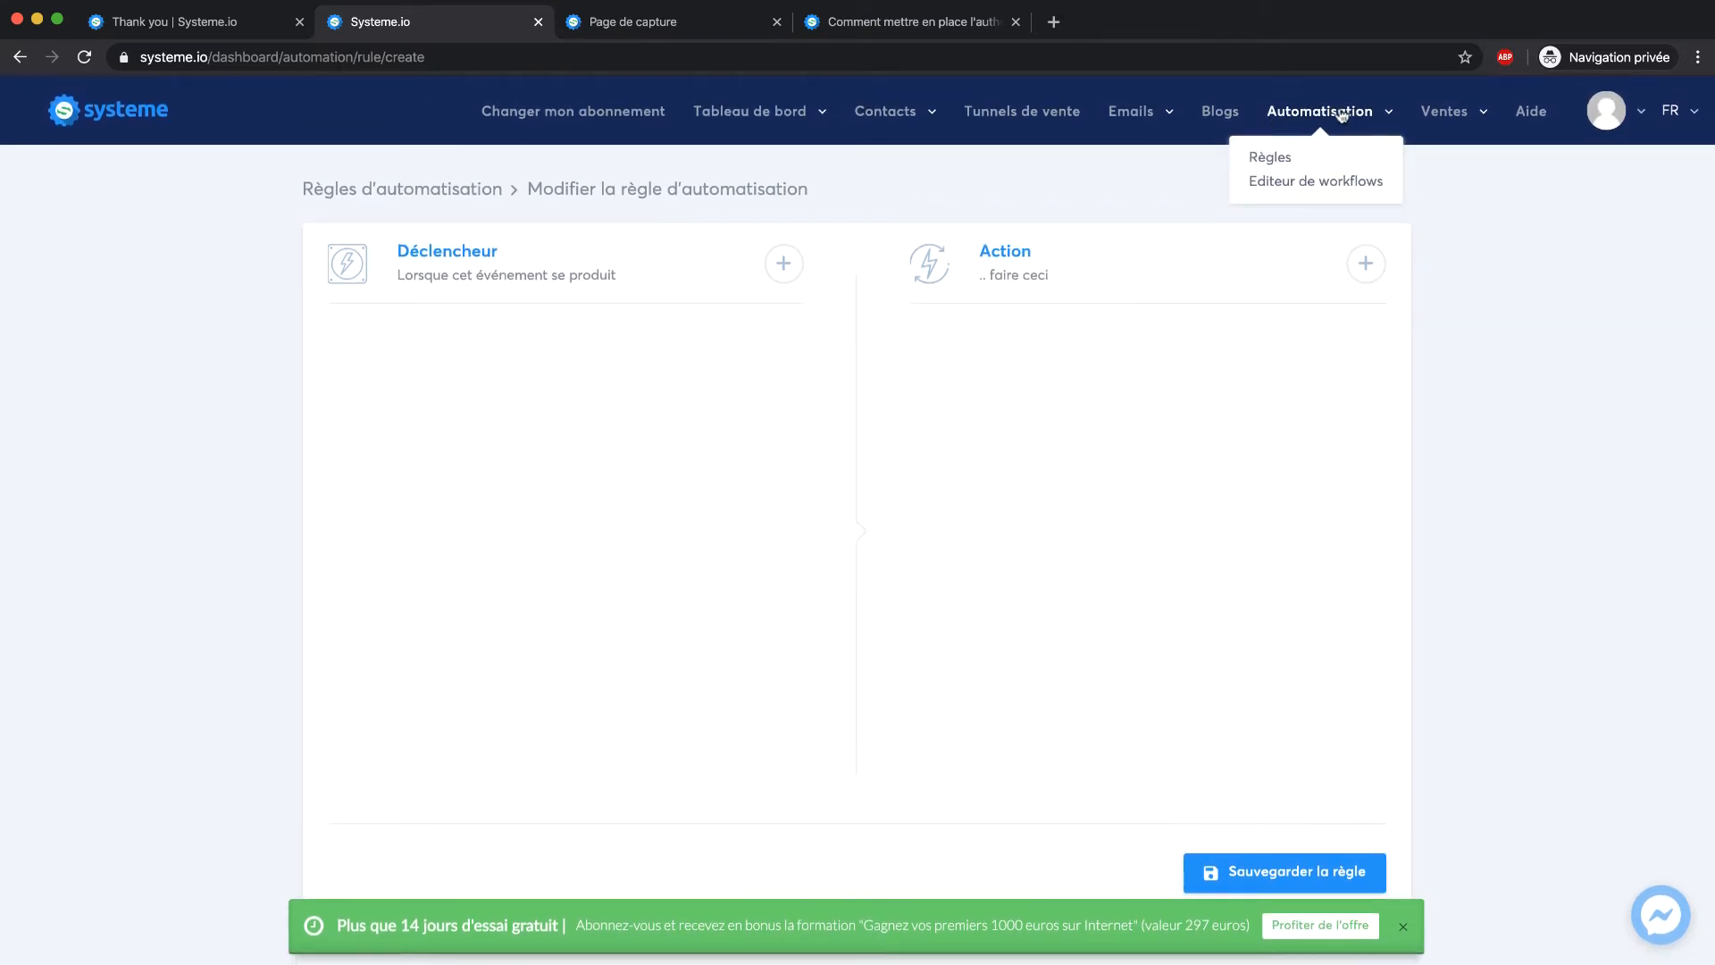
Create a workflow named 'Téléchargement du guide' in the Editeur de workflows and open it
{"action": "mouse_move", "coordinate": [1301, 136]}
{"action": "left_click", "coordinate": [1310, 182]}
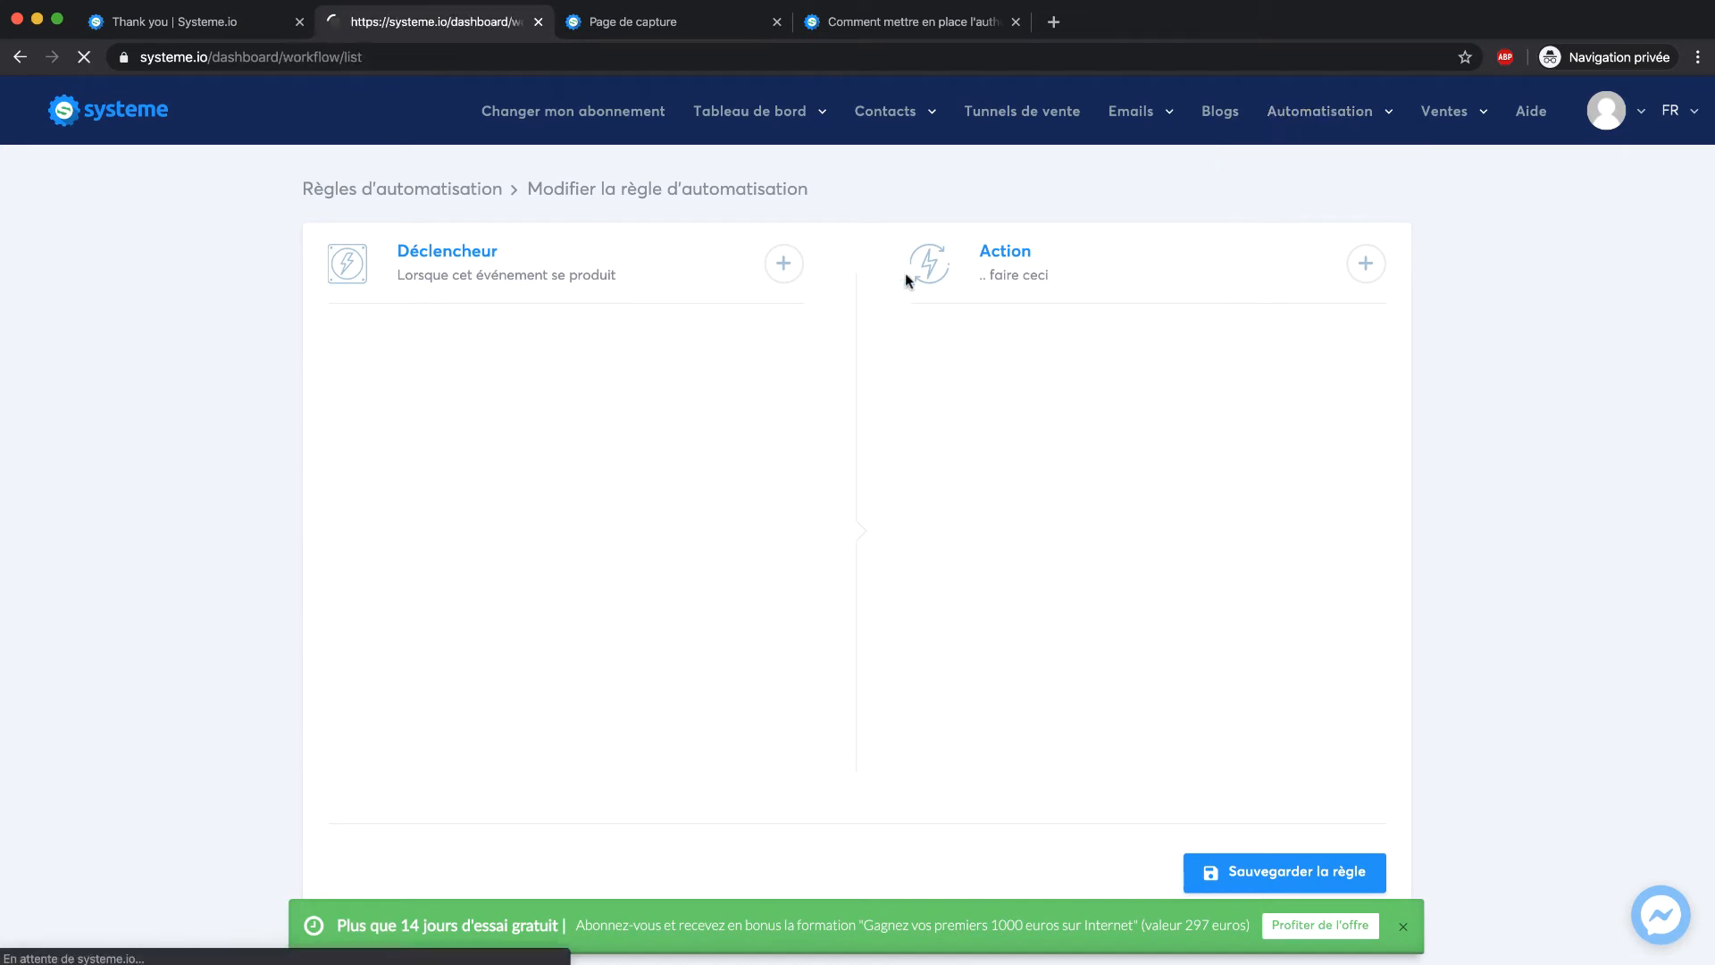
{"action": "left_click", "coordinate": [1631, 198]}
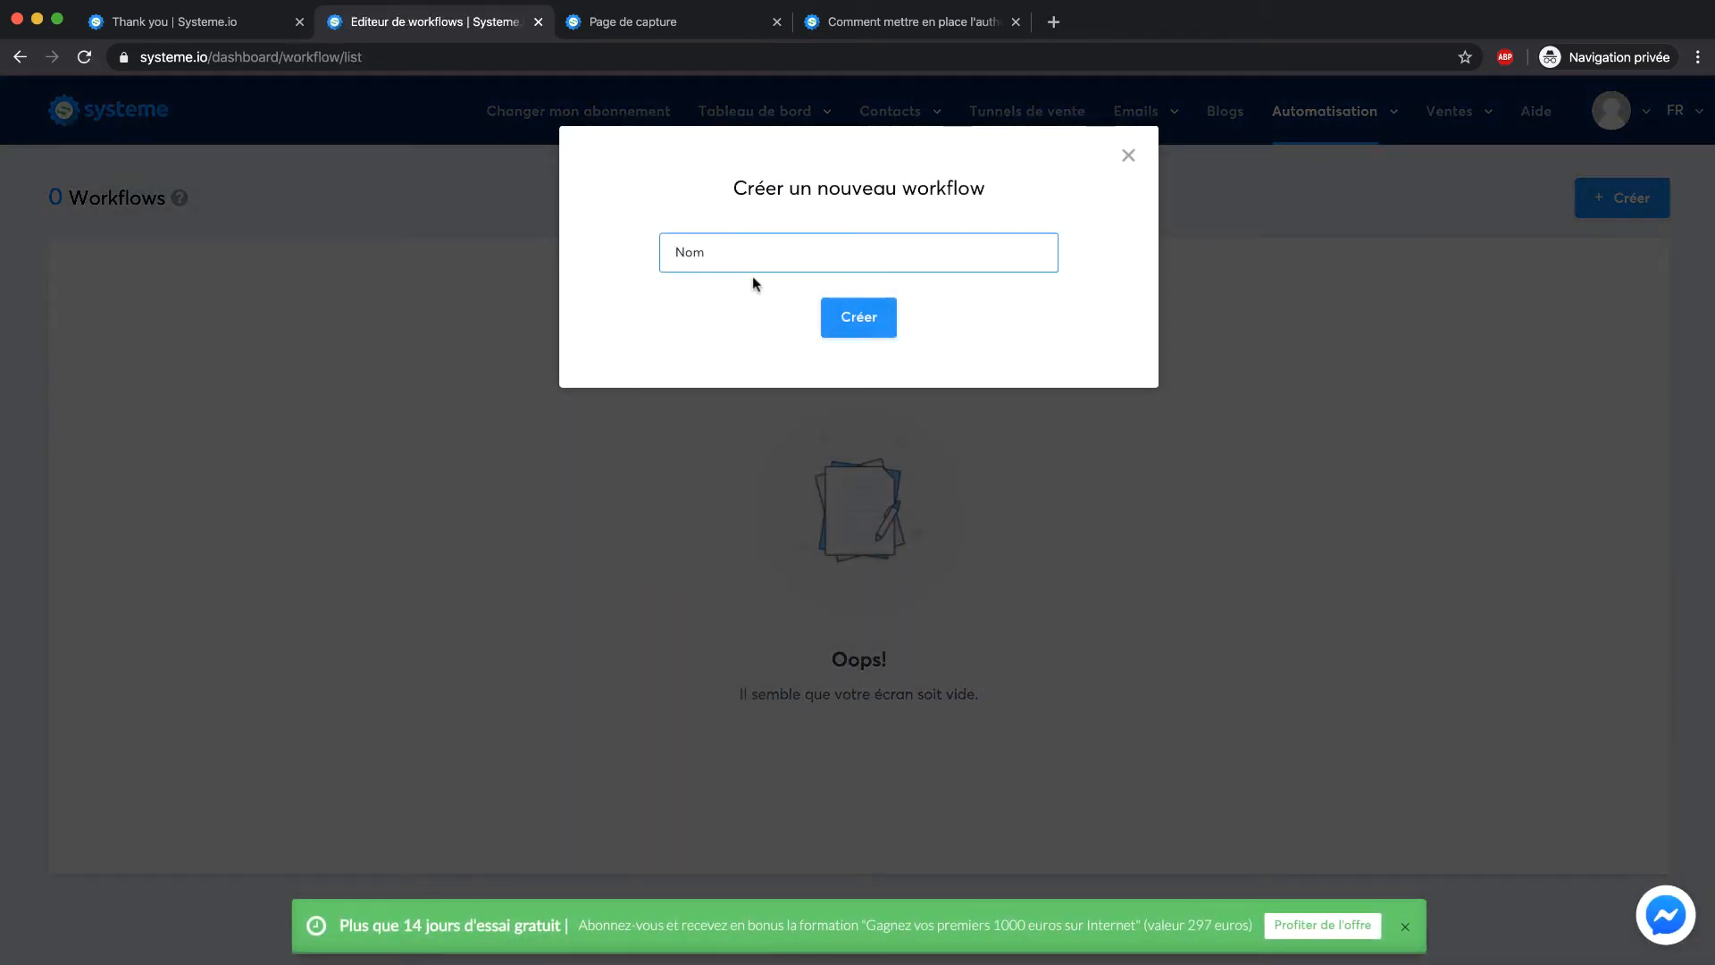
{"action": "type", "text": "Téléchargement du guide"}
{"action": "left_click", "coordinate": [833, 323]}
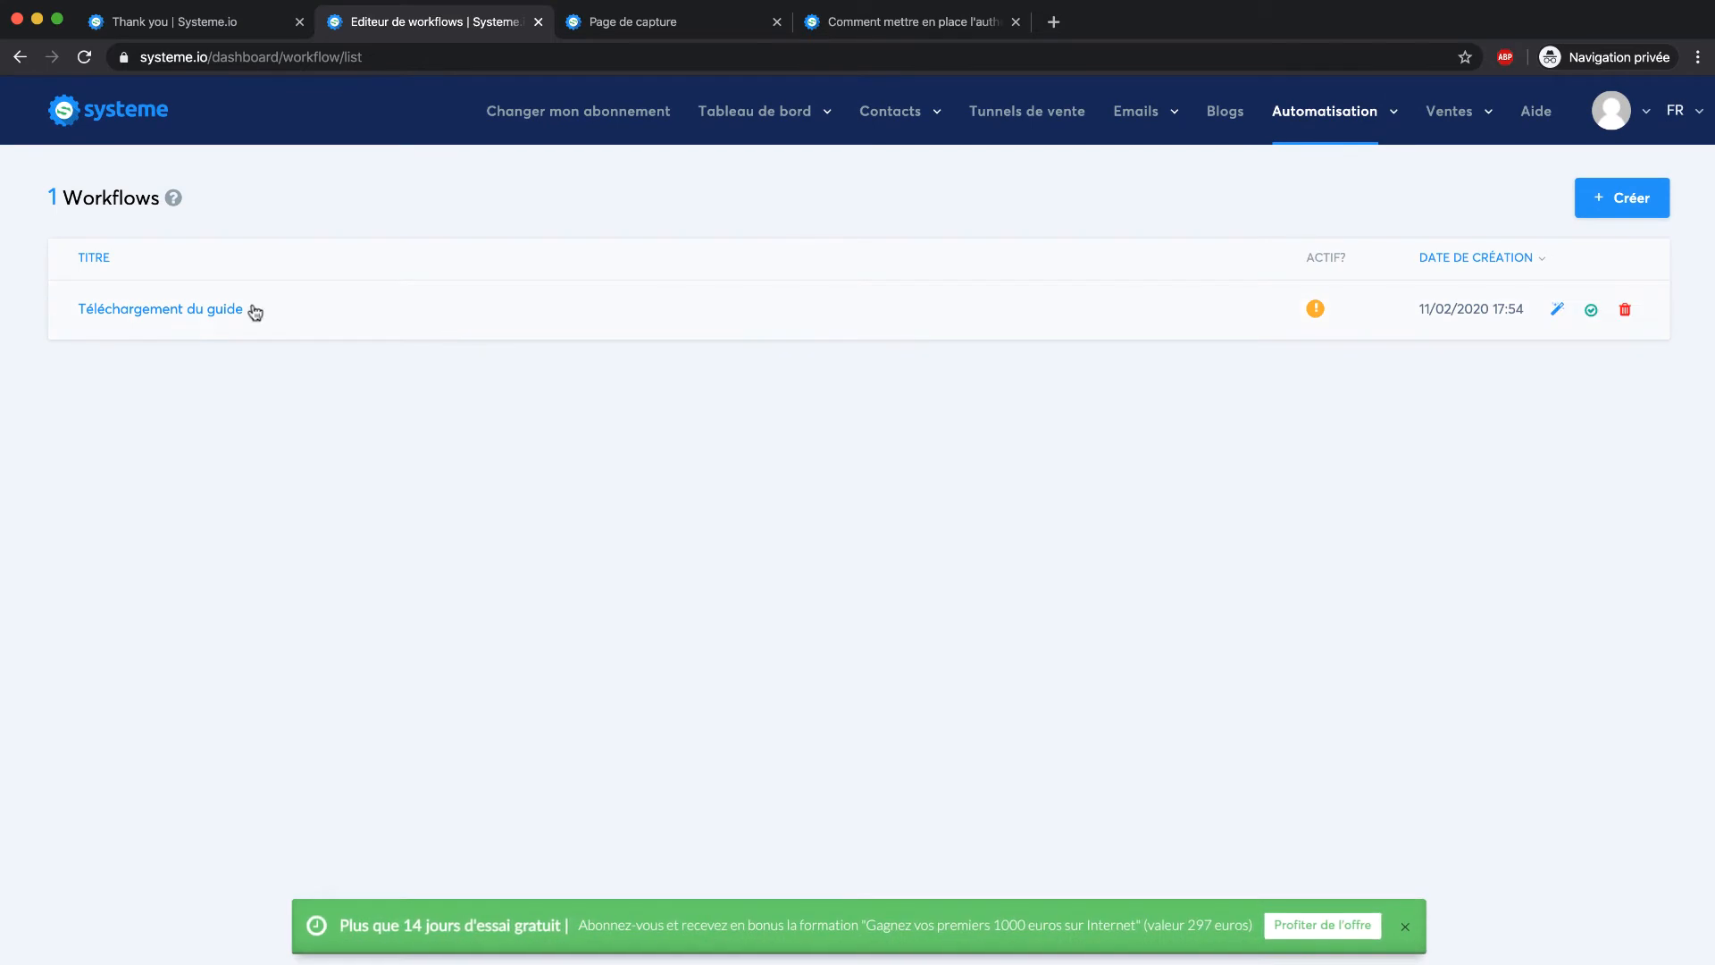
{"action": "left_click", "coordinate": [191, 310]}
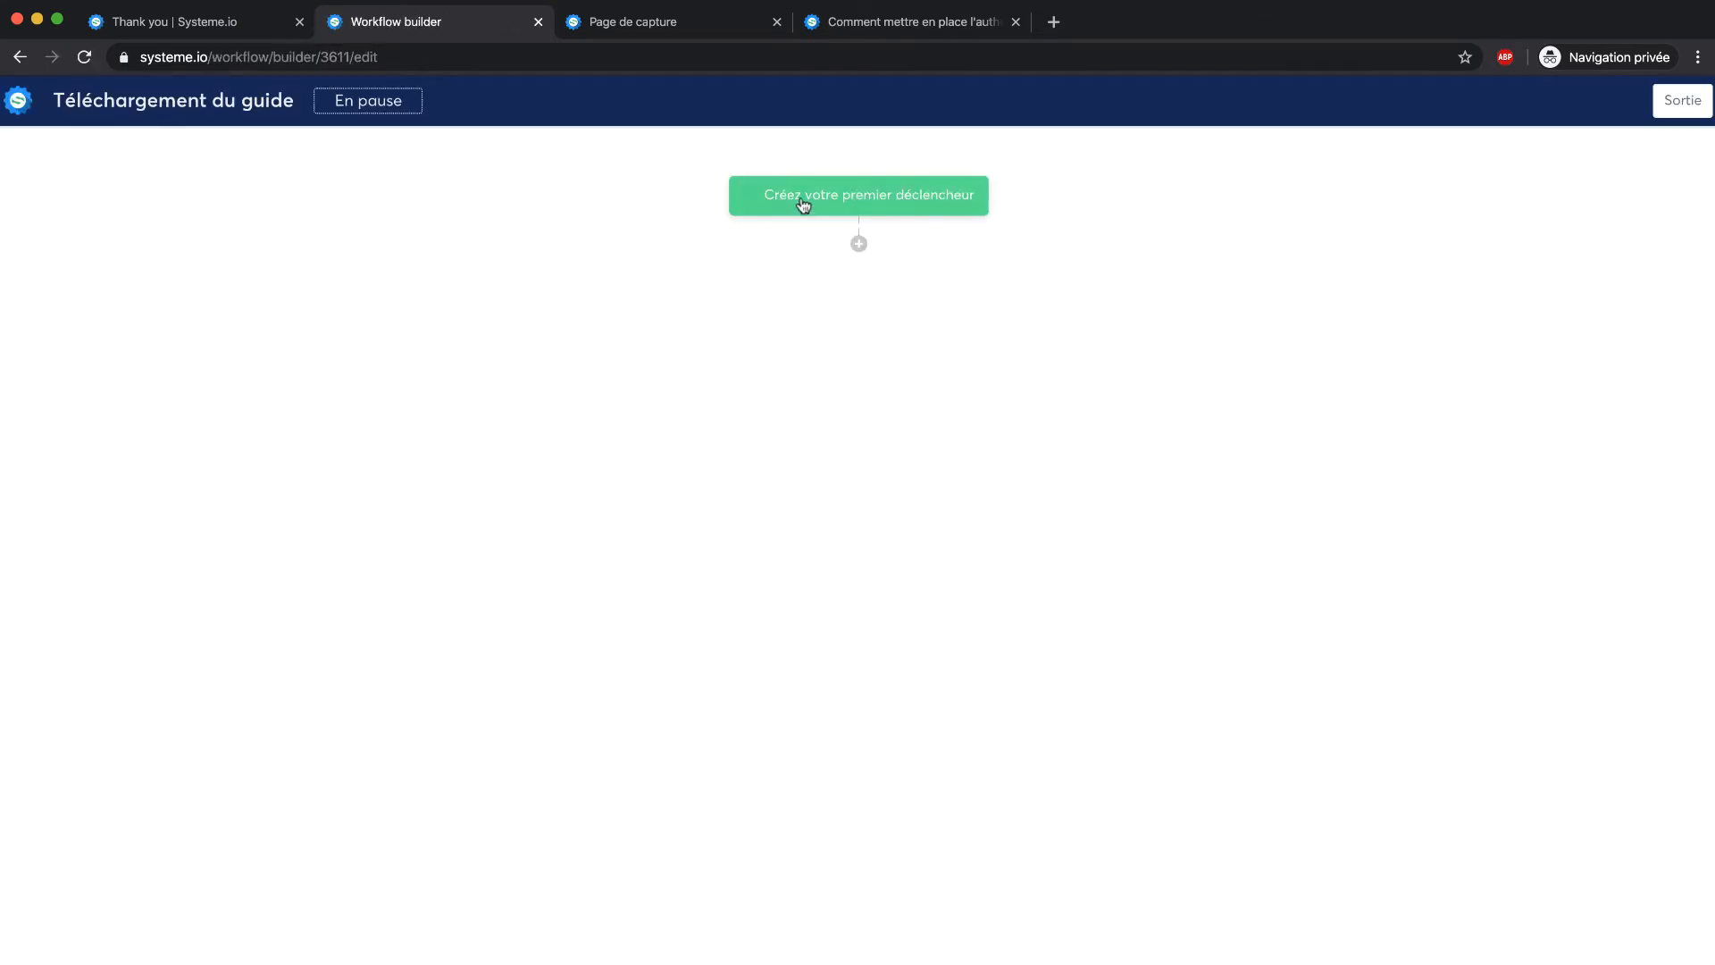
Add a Formulaire d'inscription trigger for the 'Page de capture' form
{"action": "left_click", "coordinate": [804, 198]}
{"action": "left_click", "coordinate": [789, 467]}
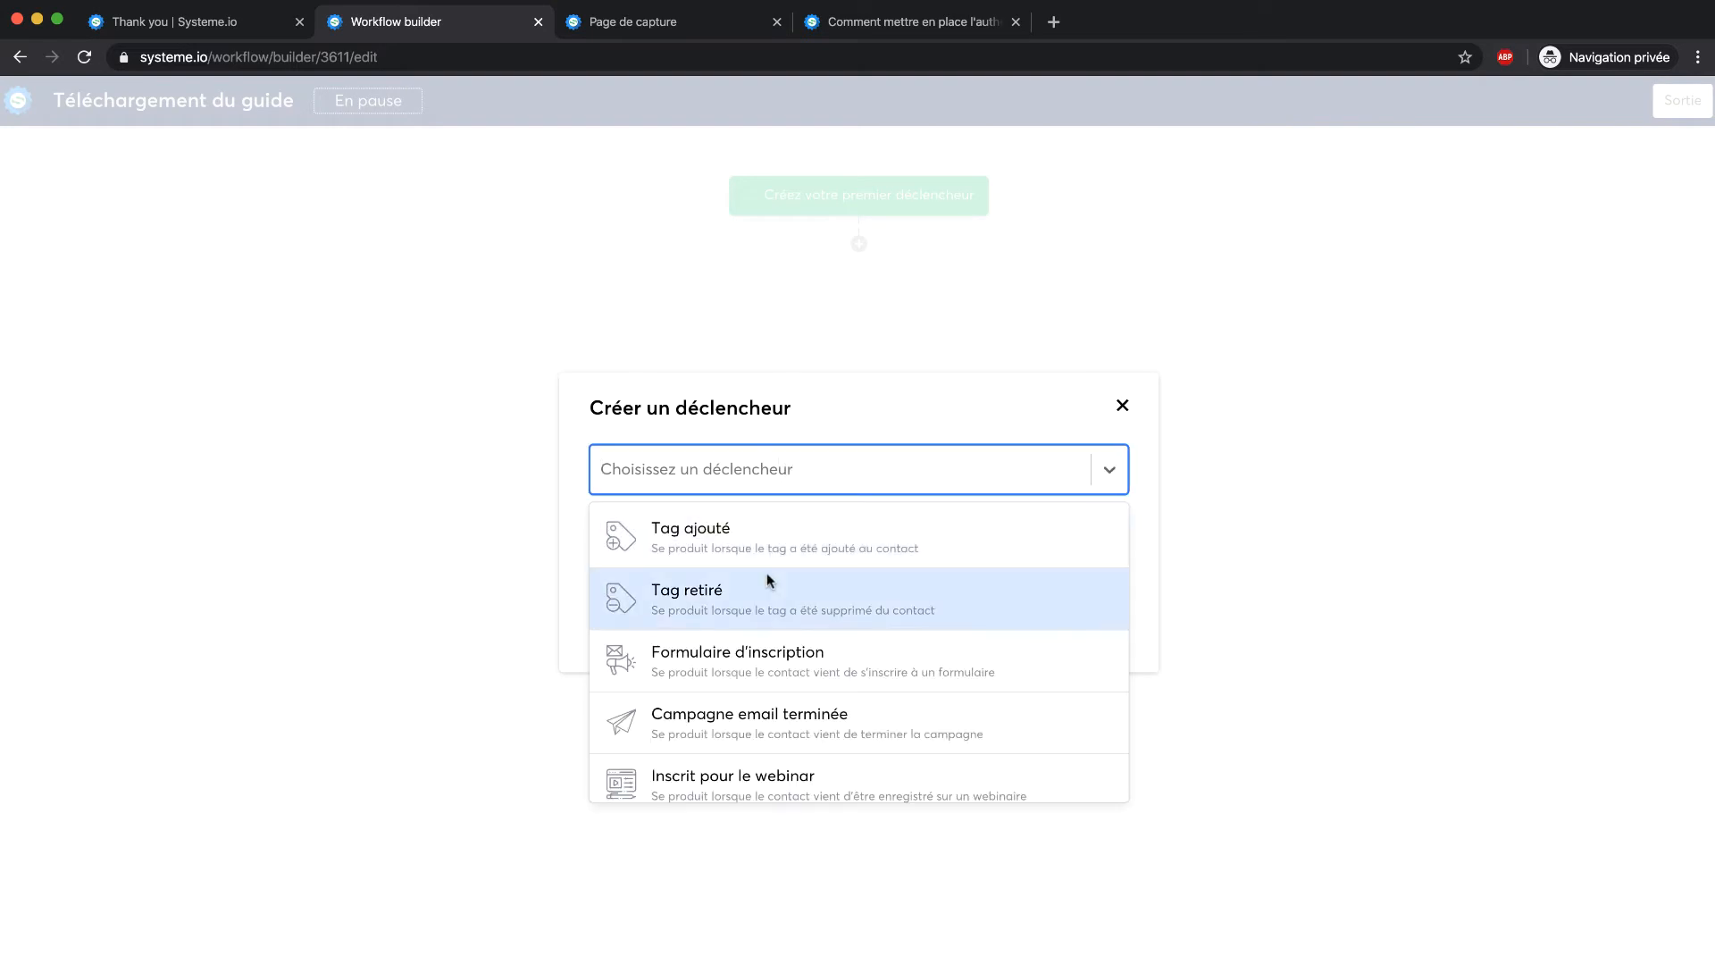
{"action": "scroll", "coordinate": [766, 572], "scroll_direction": "down", "scroll_amount": 4}
{"action": "scroll", "coordinate": [710, 547], "scroll_direction": "up", "scroll_amount": 4}
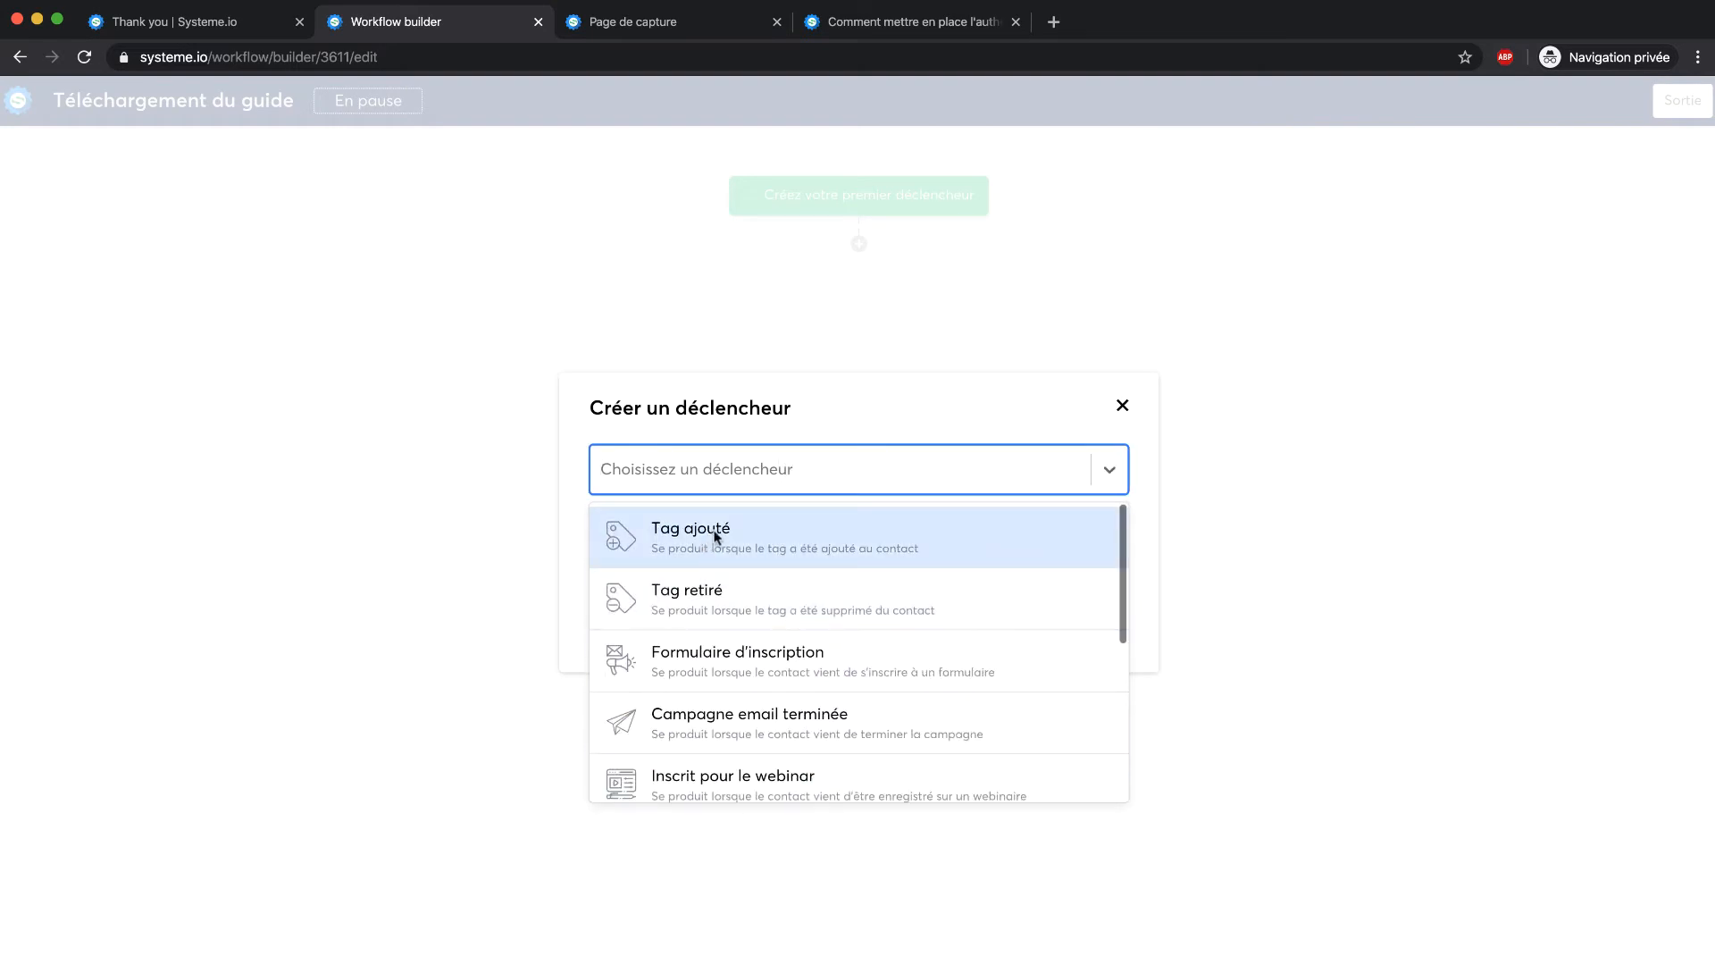
{"action": "scroll", "coordinate": [728, 607], "scroll_direction": "down", "scroll_amount": 1}
{"action": "left_click", "coordinate": [733, 635]}
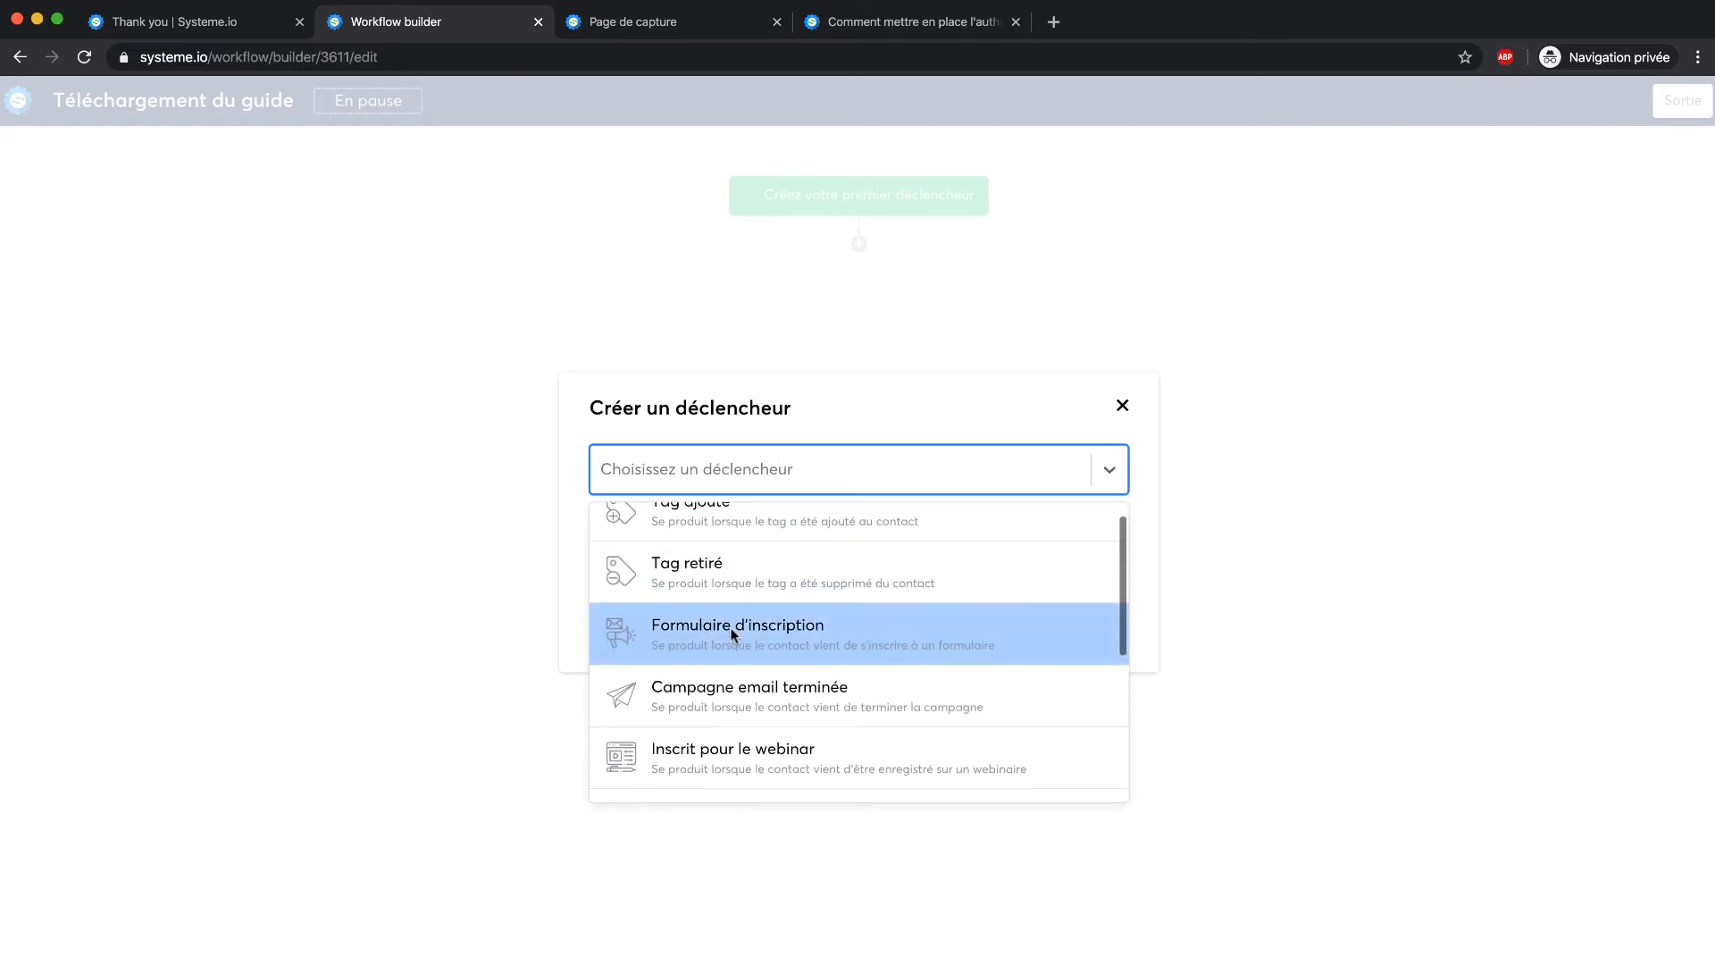
{"action": "left_click", "coordinate": [827, 540]}
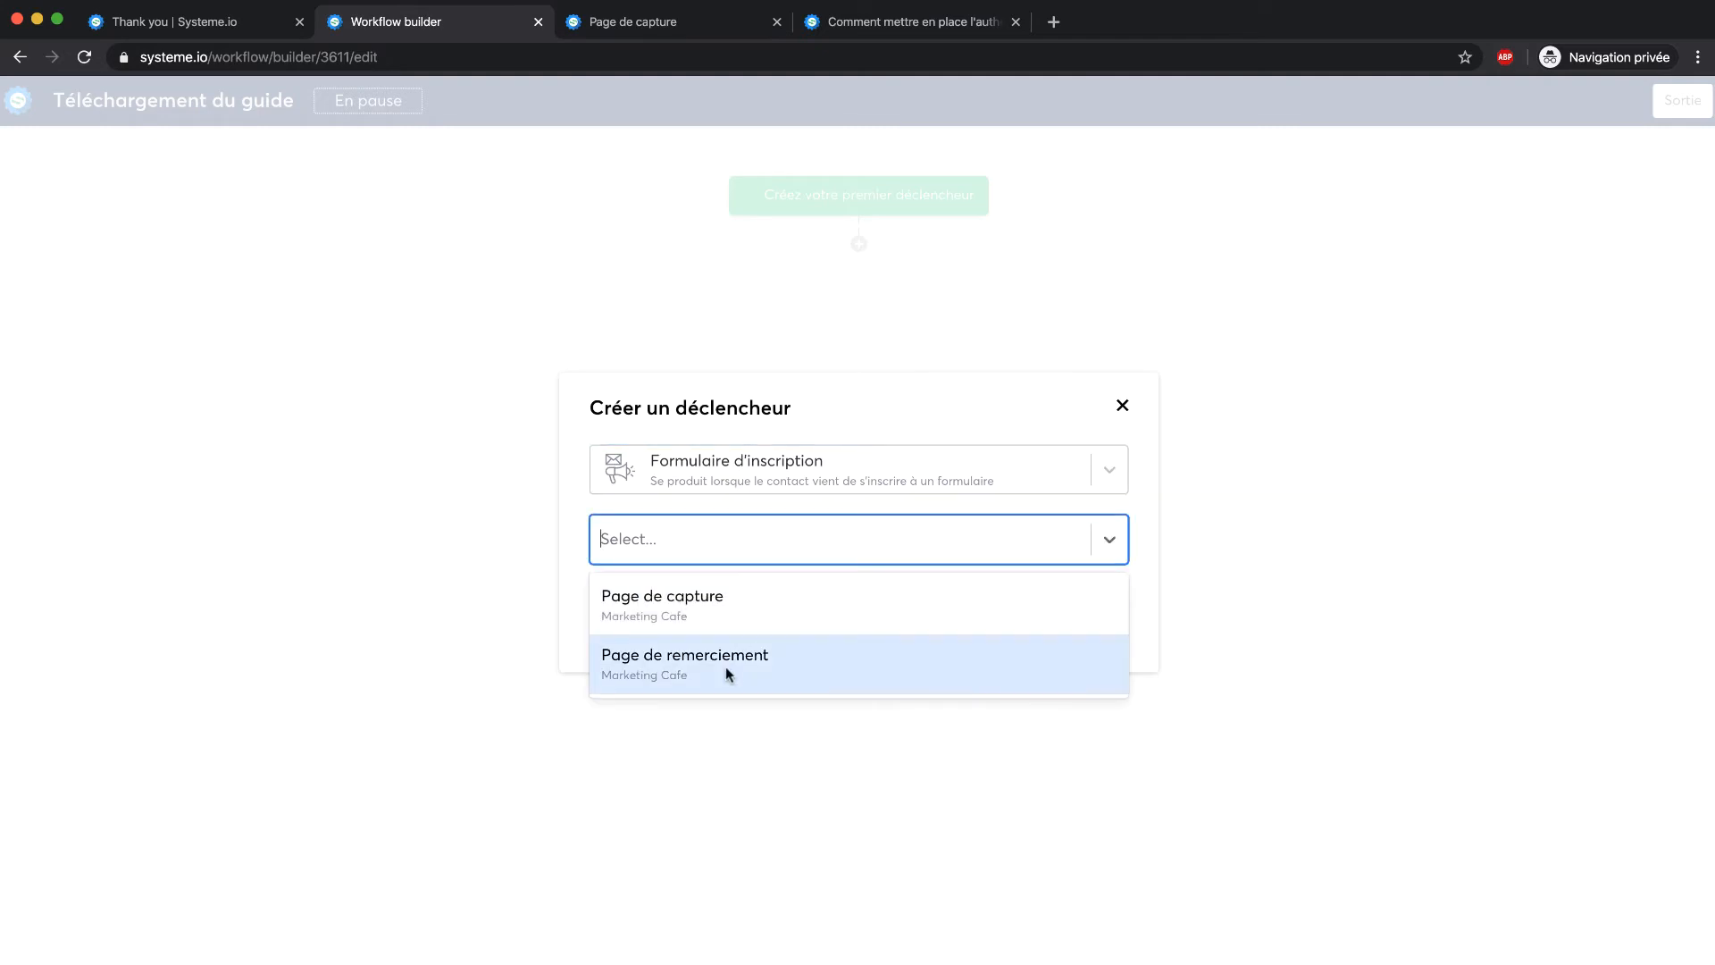
{"action": "left_click", "coordinate": [731, 601]}
{"action": "left_click", "coordinate": [633, 608]}
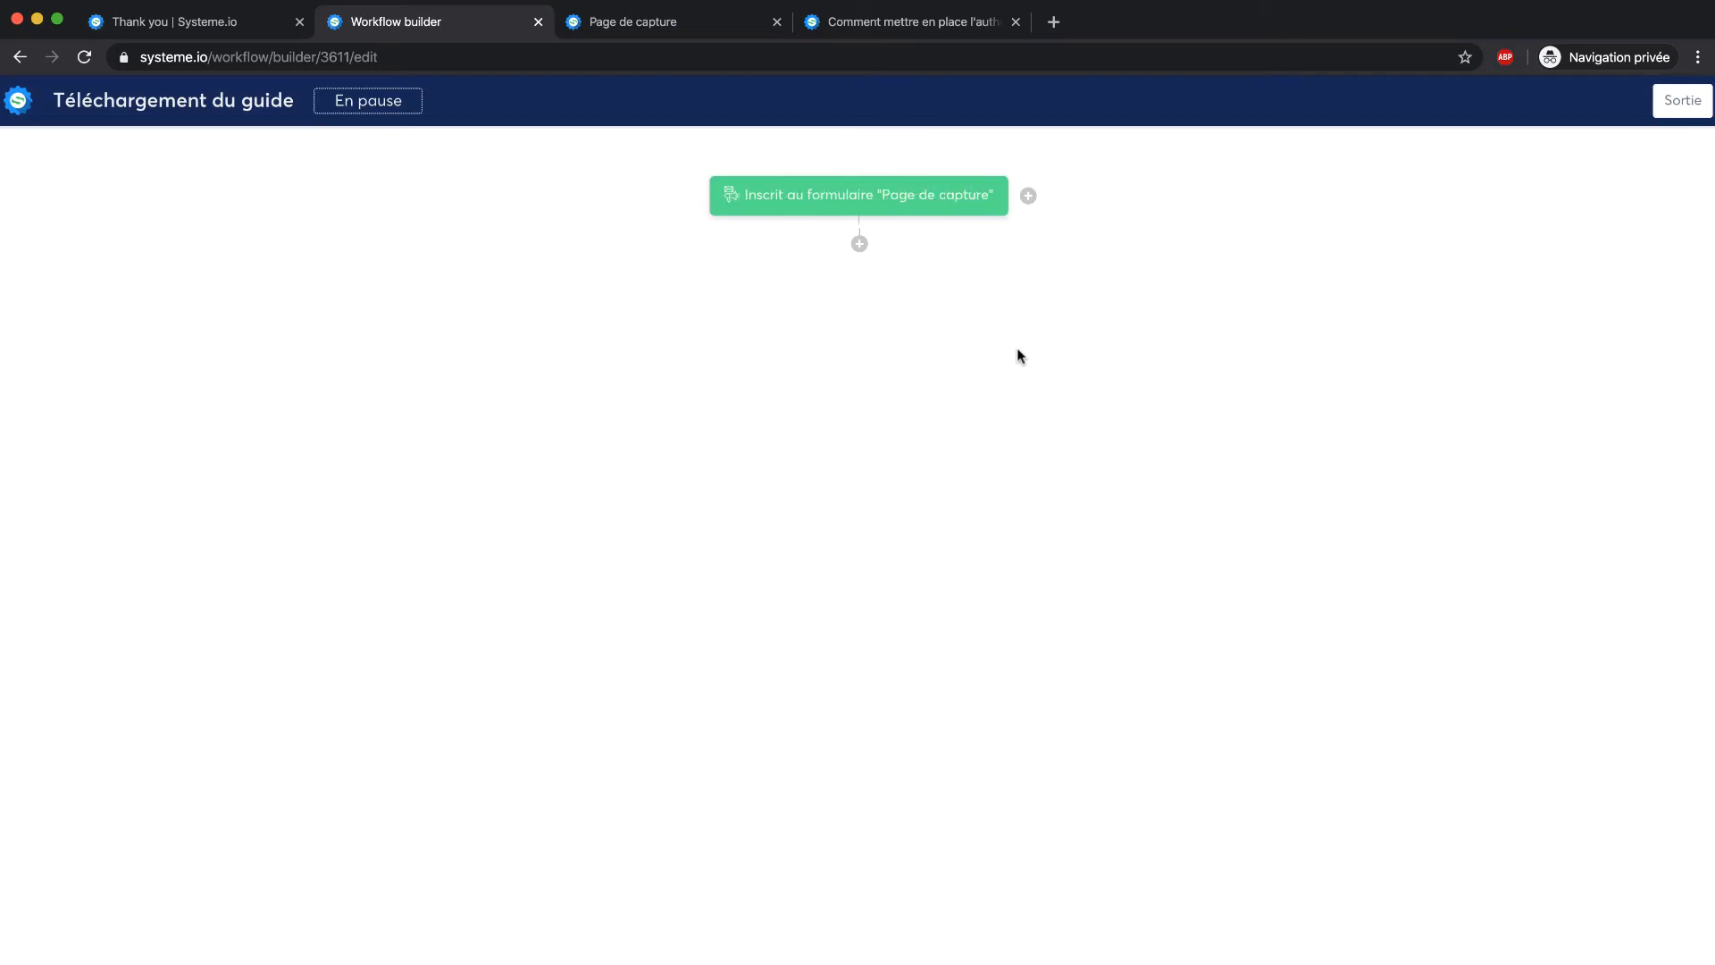
{"action": "left_click", "coordinate": [859, 244]}
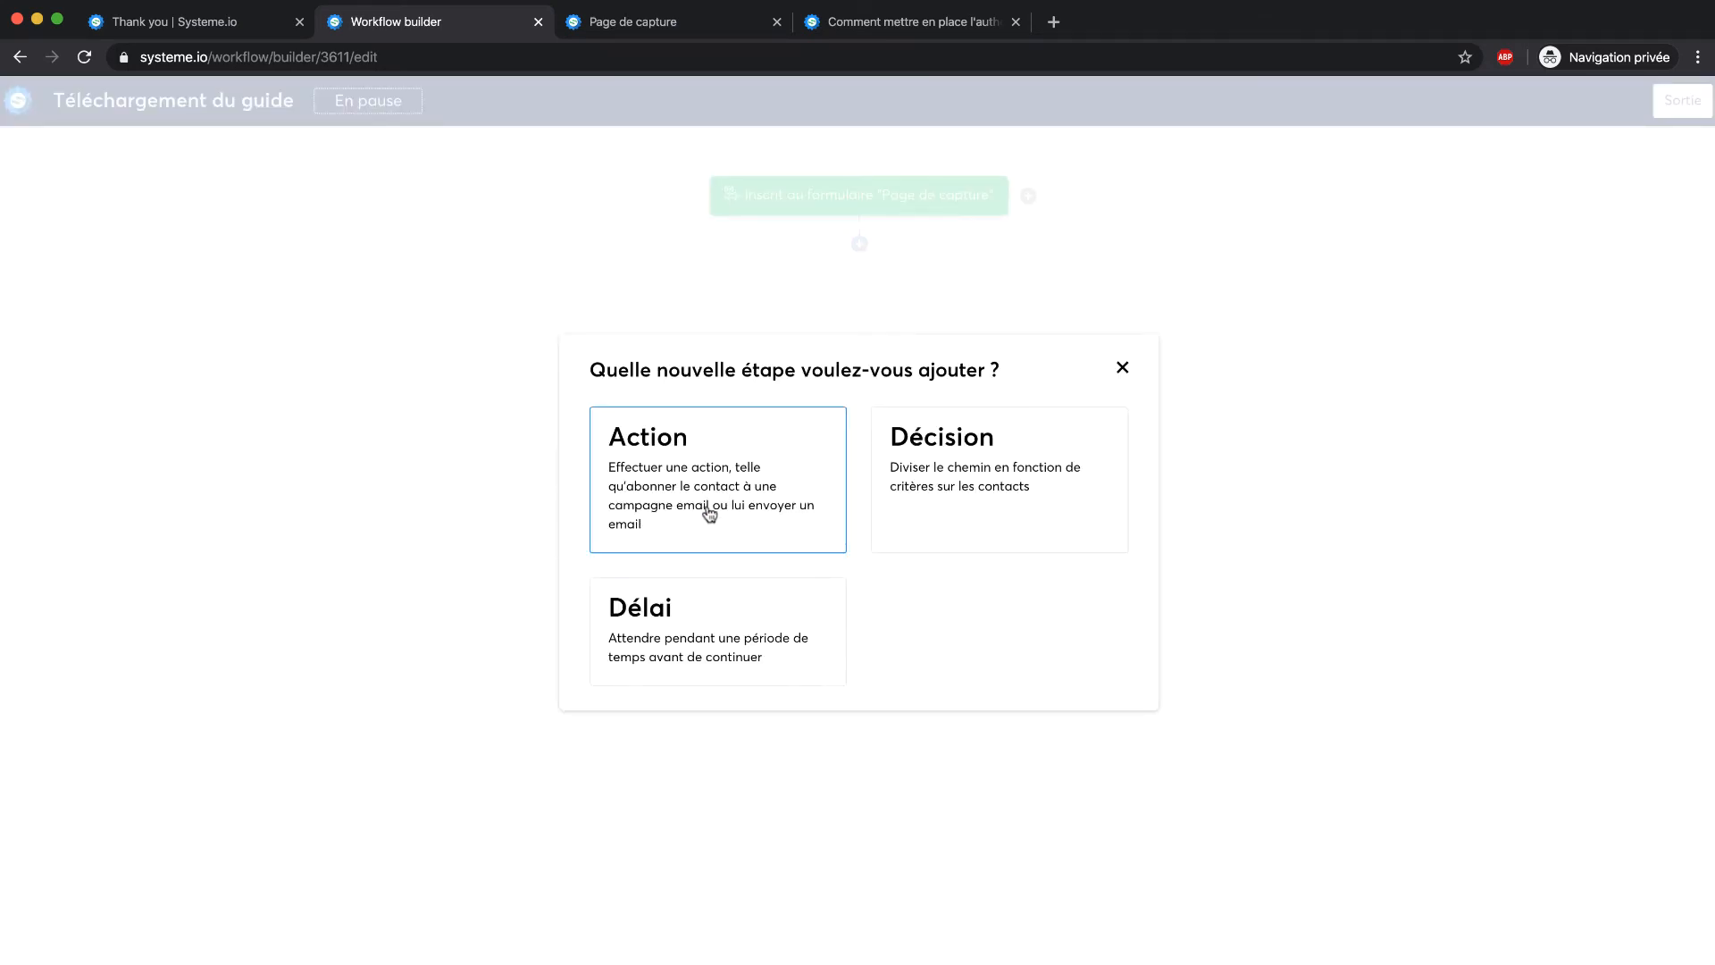
Start an action step that adds the 'Téléchargement du guide' tag
{"action": "left_click", "coordinate": [750, 489]}
{"action": "left_click", "coordinate": [731, 488]}
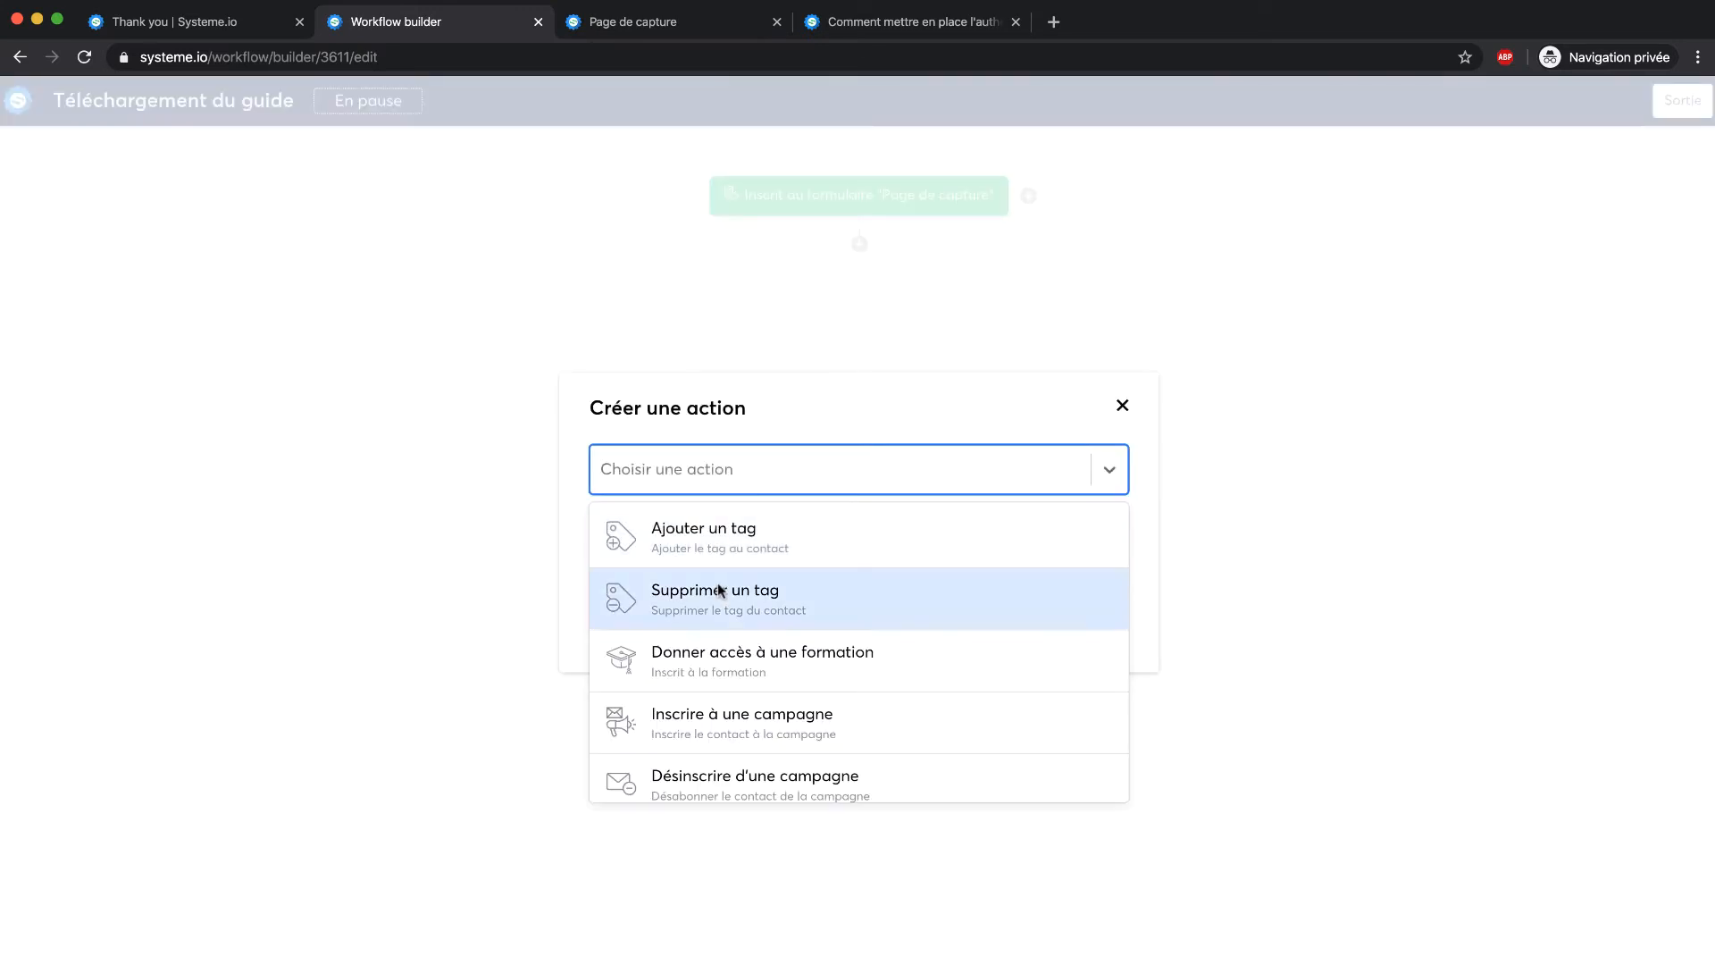
{"action": "scroll", "coordinate": [719, 586], "scroll_direction": "down", "scroll_amount": 2}
{"action": "scroll", "coordinate": [726, 588], "scroll_direction": "up", "scroll_amount": 2}
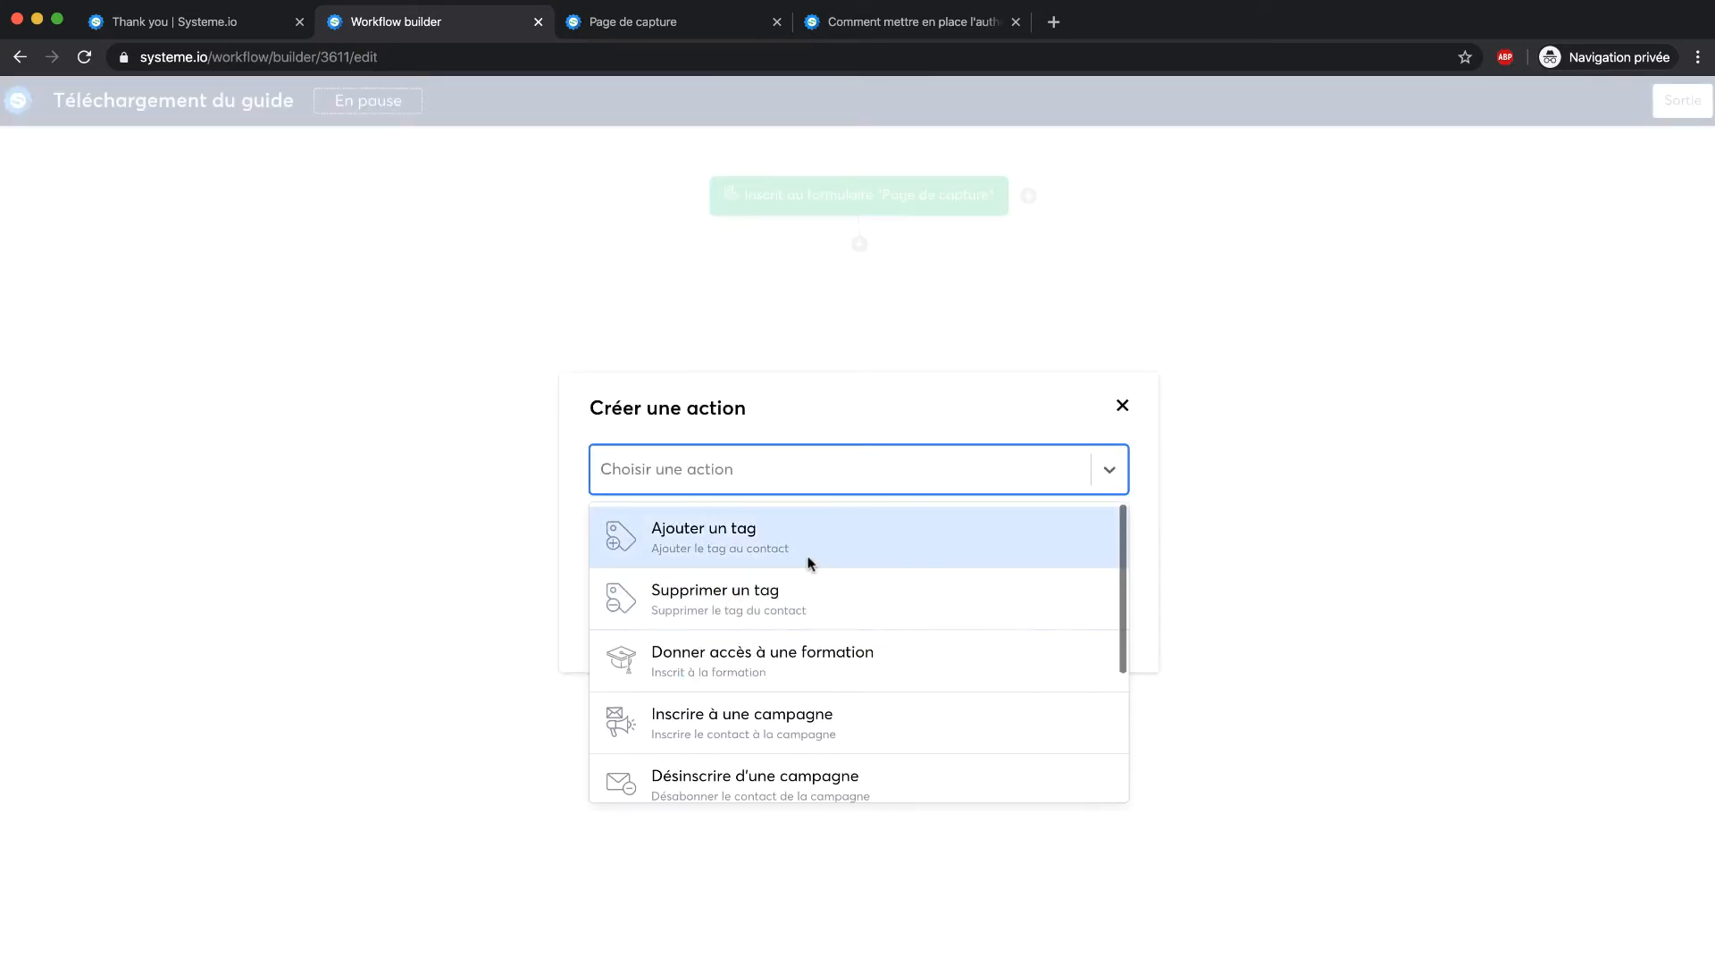
{"action": "left_click", "coordinate": [807, 559]}
{"action": "left_click", "coordinate": [716, 529]}
{"action": "left_click", "coordinate": [704, 583]}
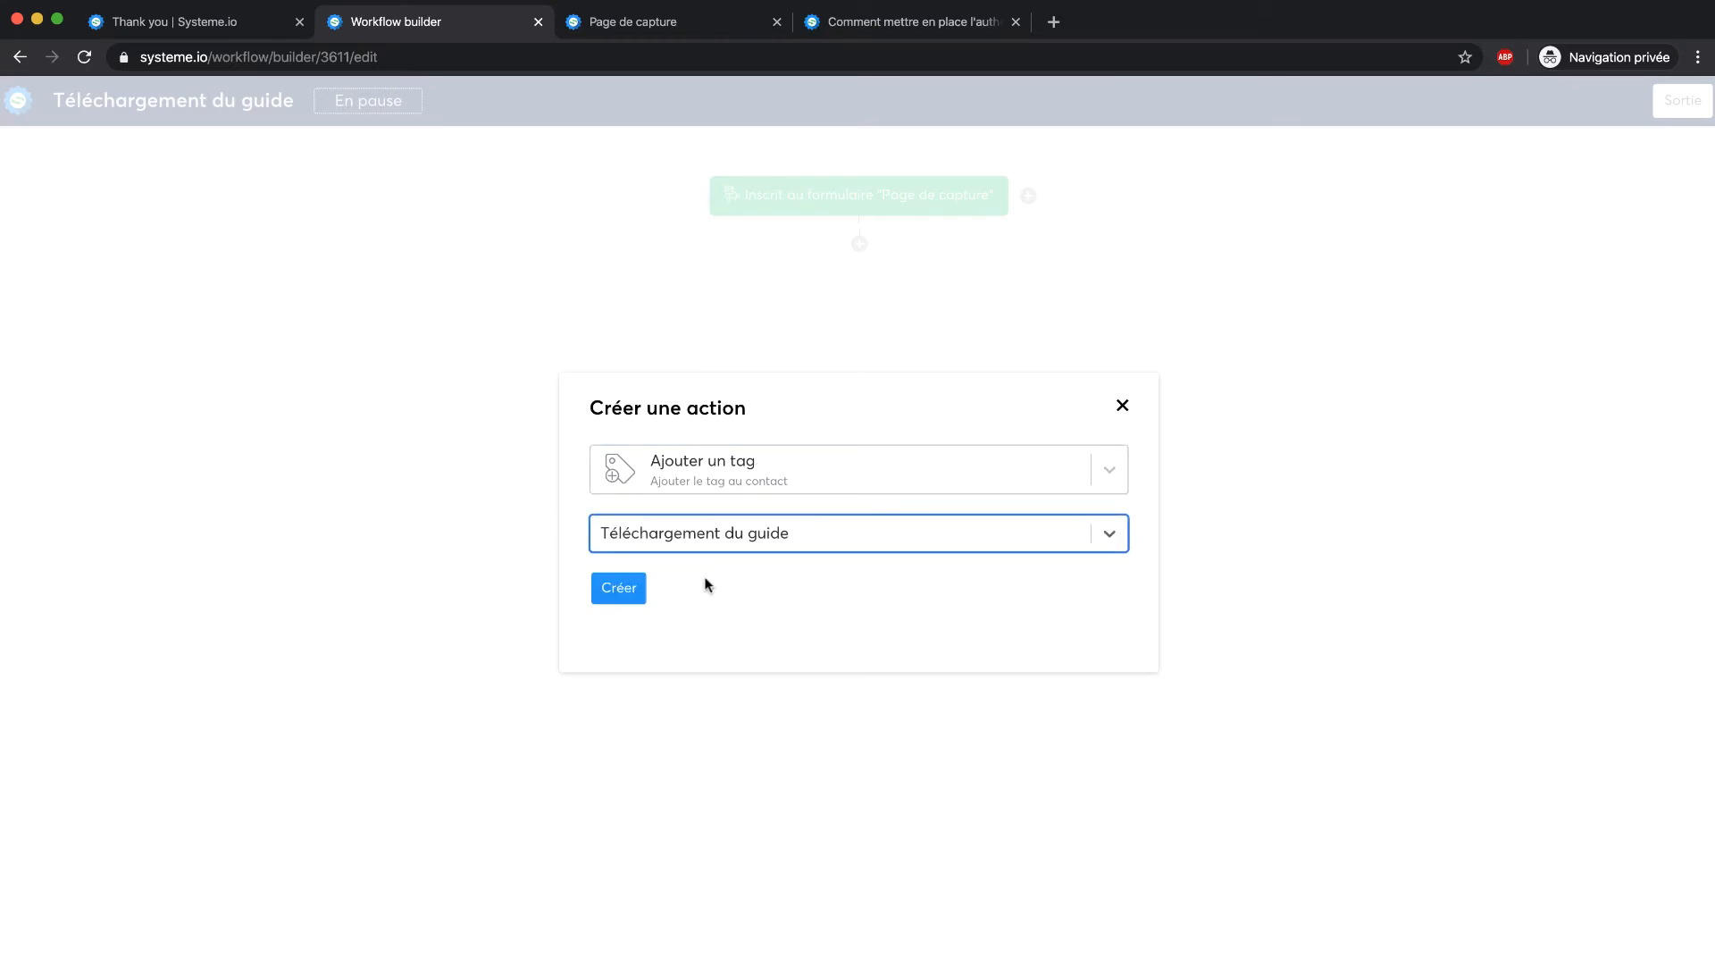
Change the action to Envoyer un email with 'Voici votre guide' and confirm it
{"action": "left_click", "coordinate": [1014, 460]}
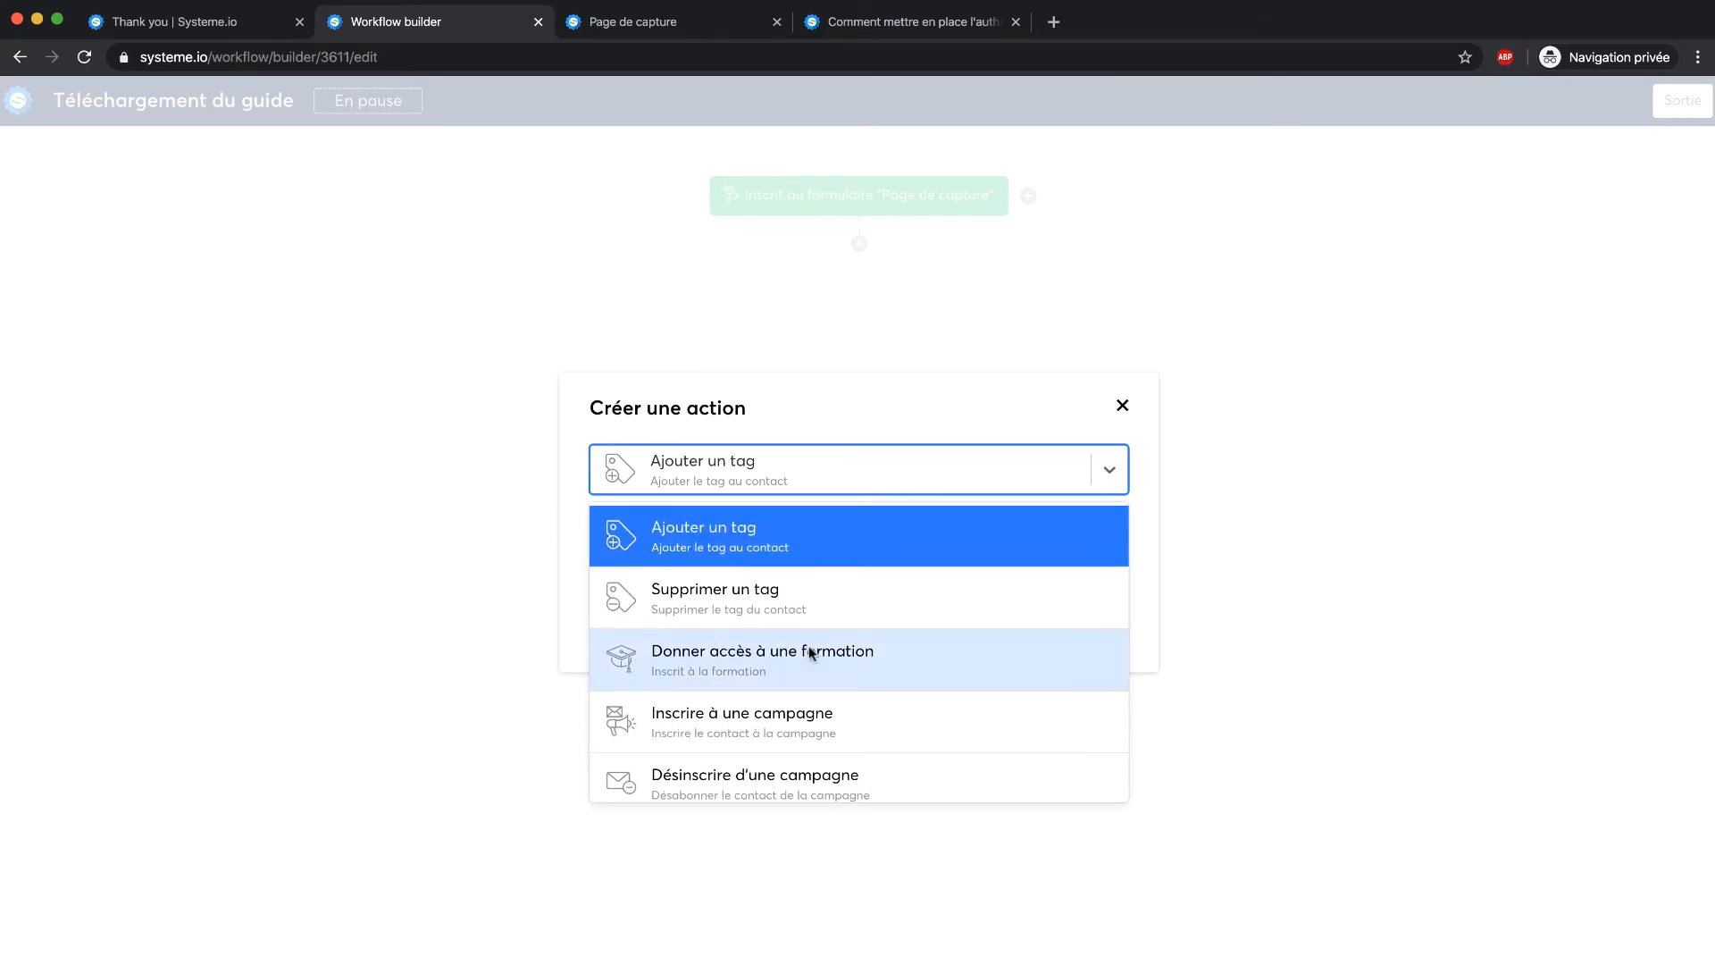
{"action": "scroll", "coordinate": [808, 641], "scroll_direction": "down", "scroll_amount": 1}
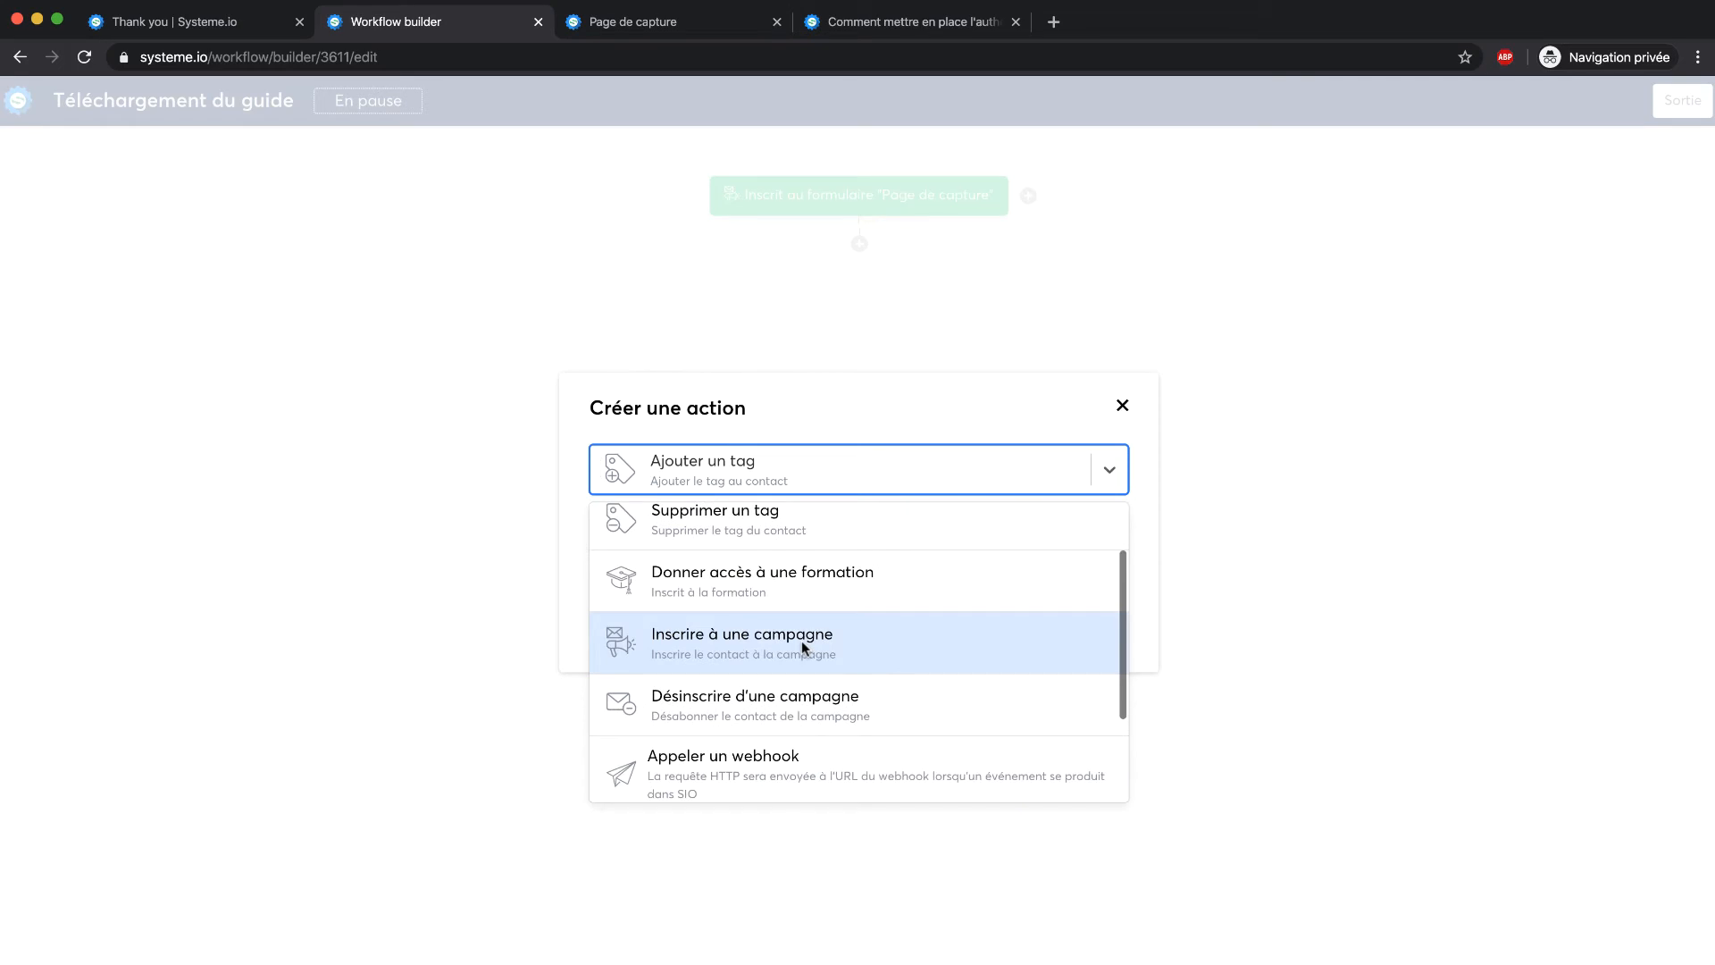
{"action": "scroll", "coordinate": [956, 642], "scroll_direction": "down", "scroll_amount": 2}
{"action": "left_click", "coordinate": [865, 686]}
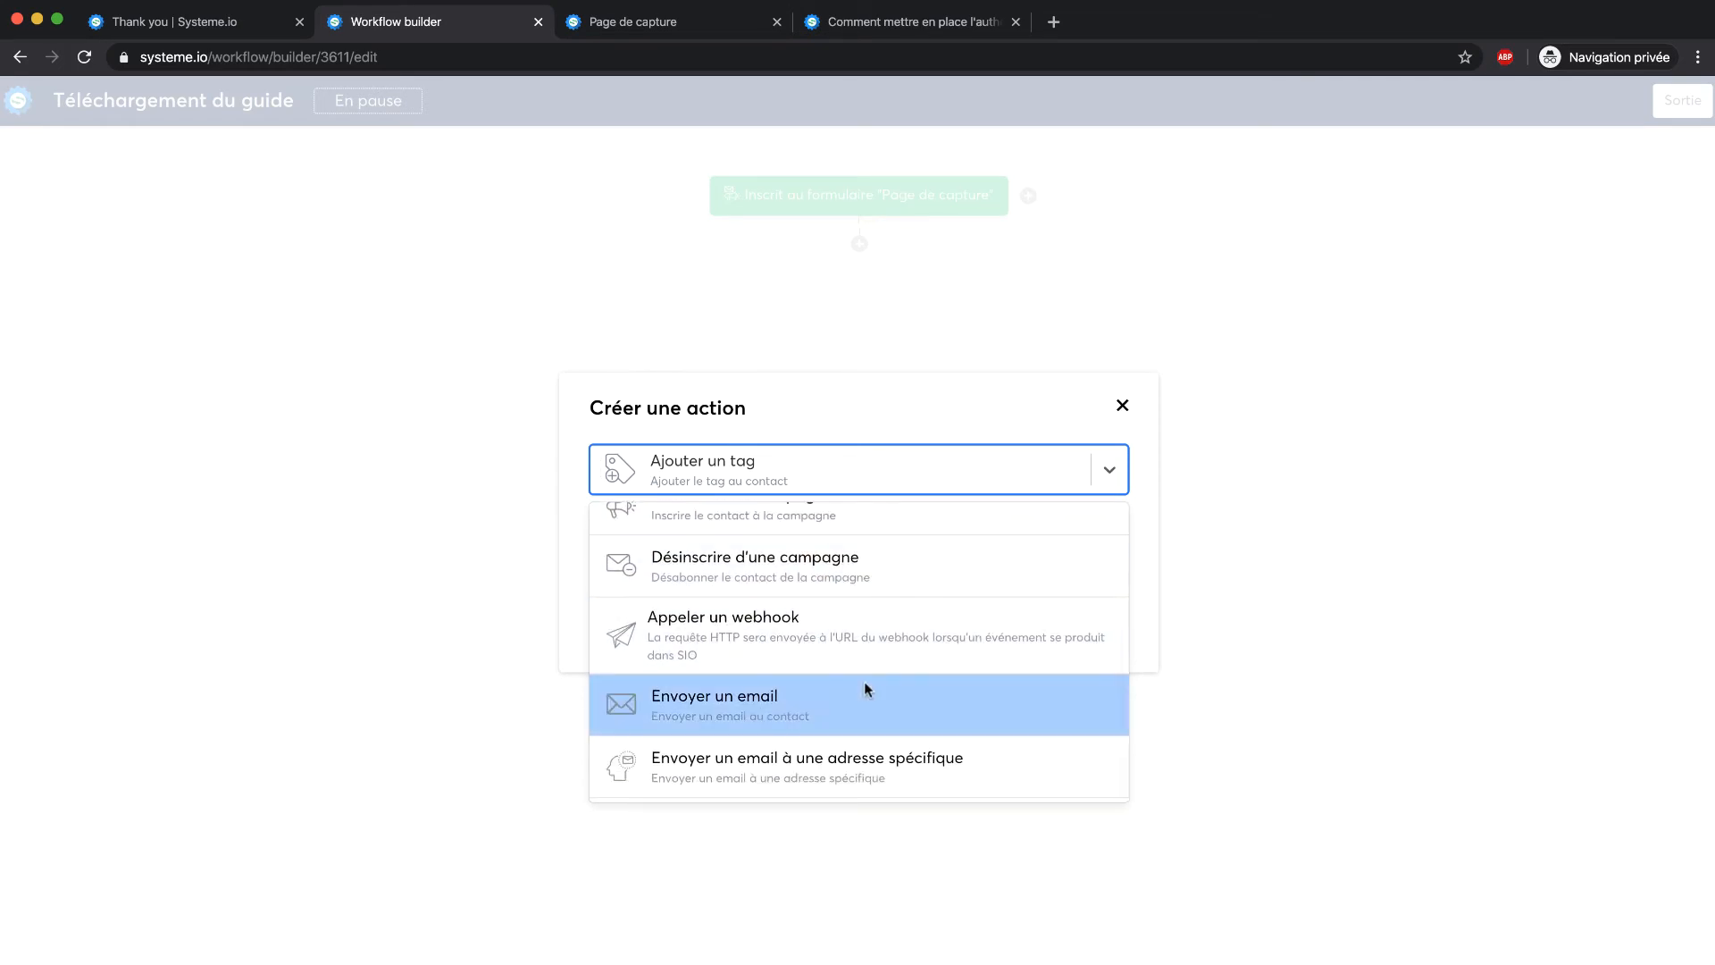
{"action": "left_click", "coordinate": [776, 518]}
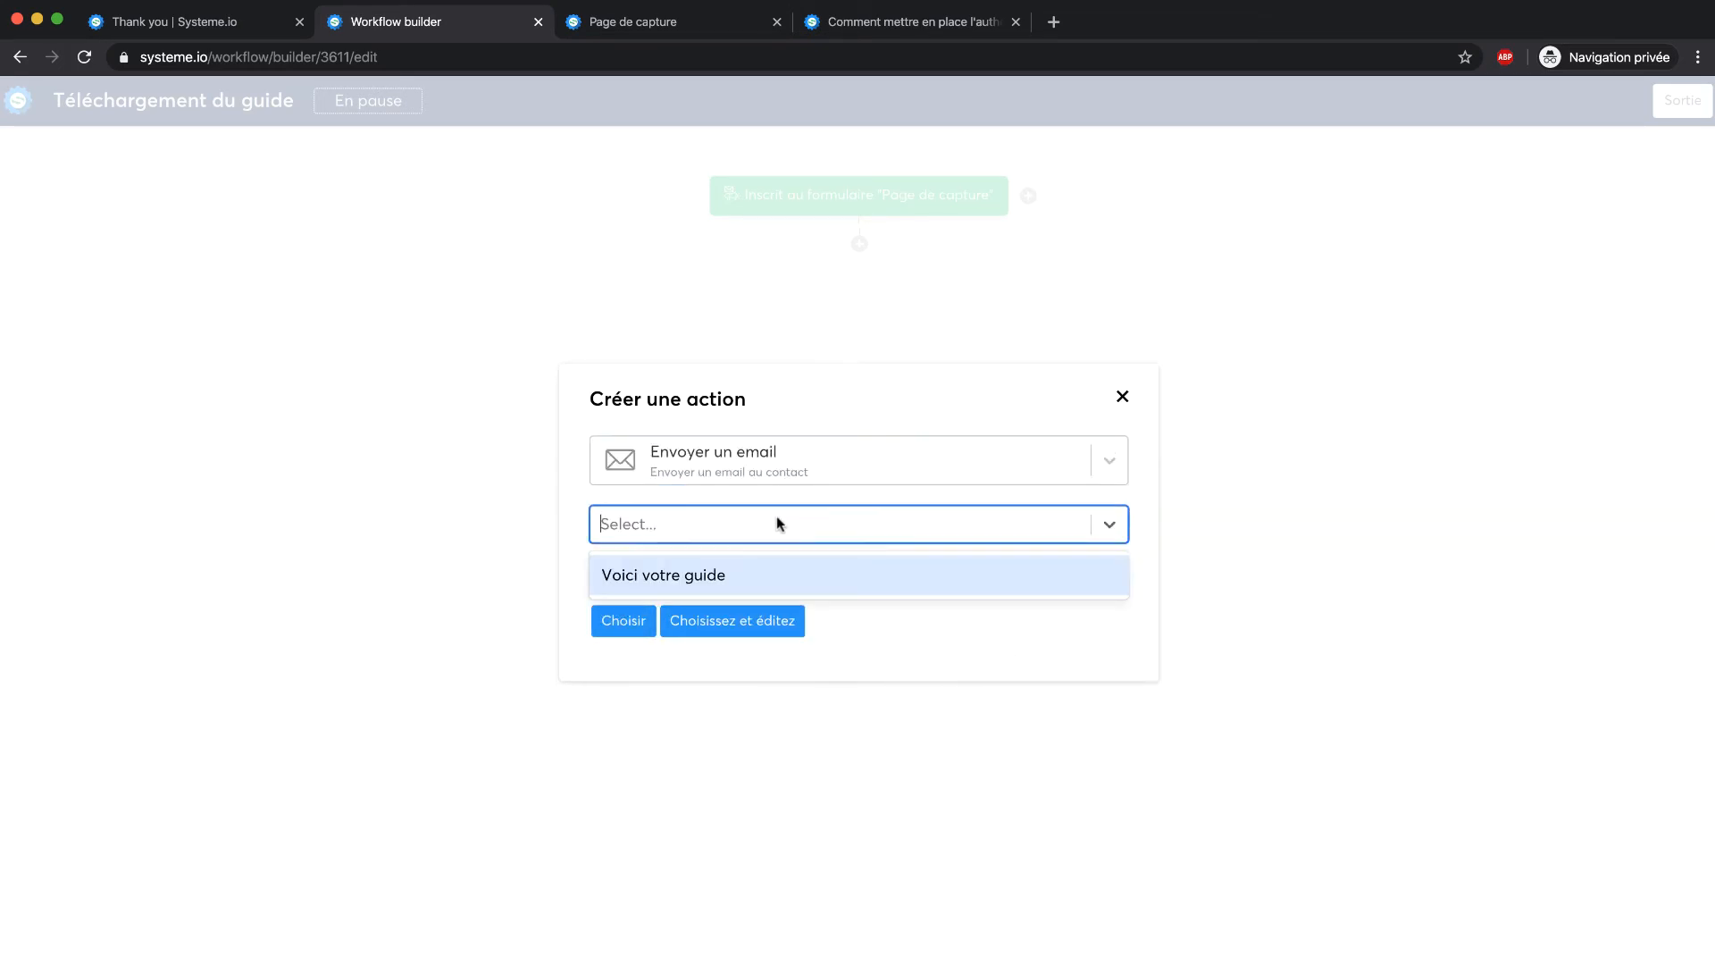
{"action": "left_click", "coordinate": [754, 571]}
{"action": "left_click", "coordinate": [623, 630]}
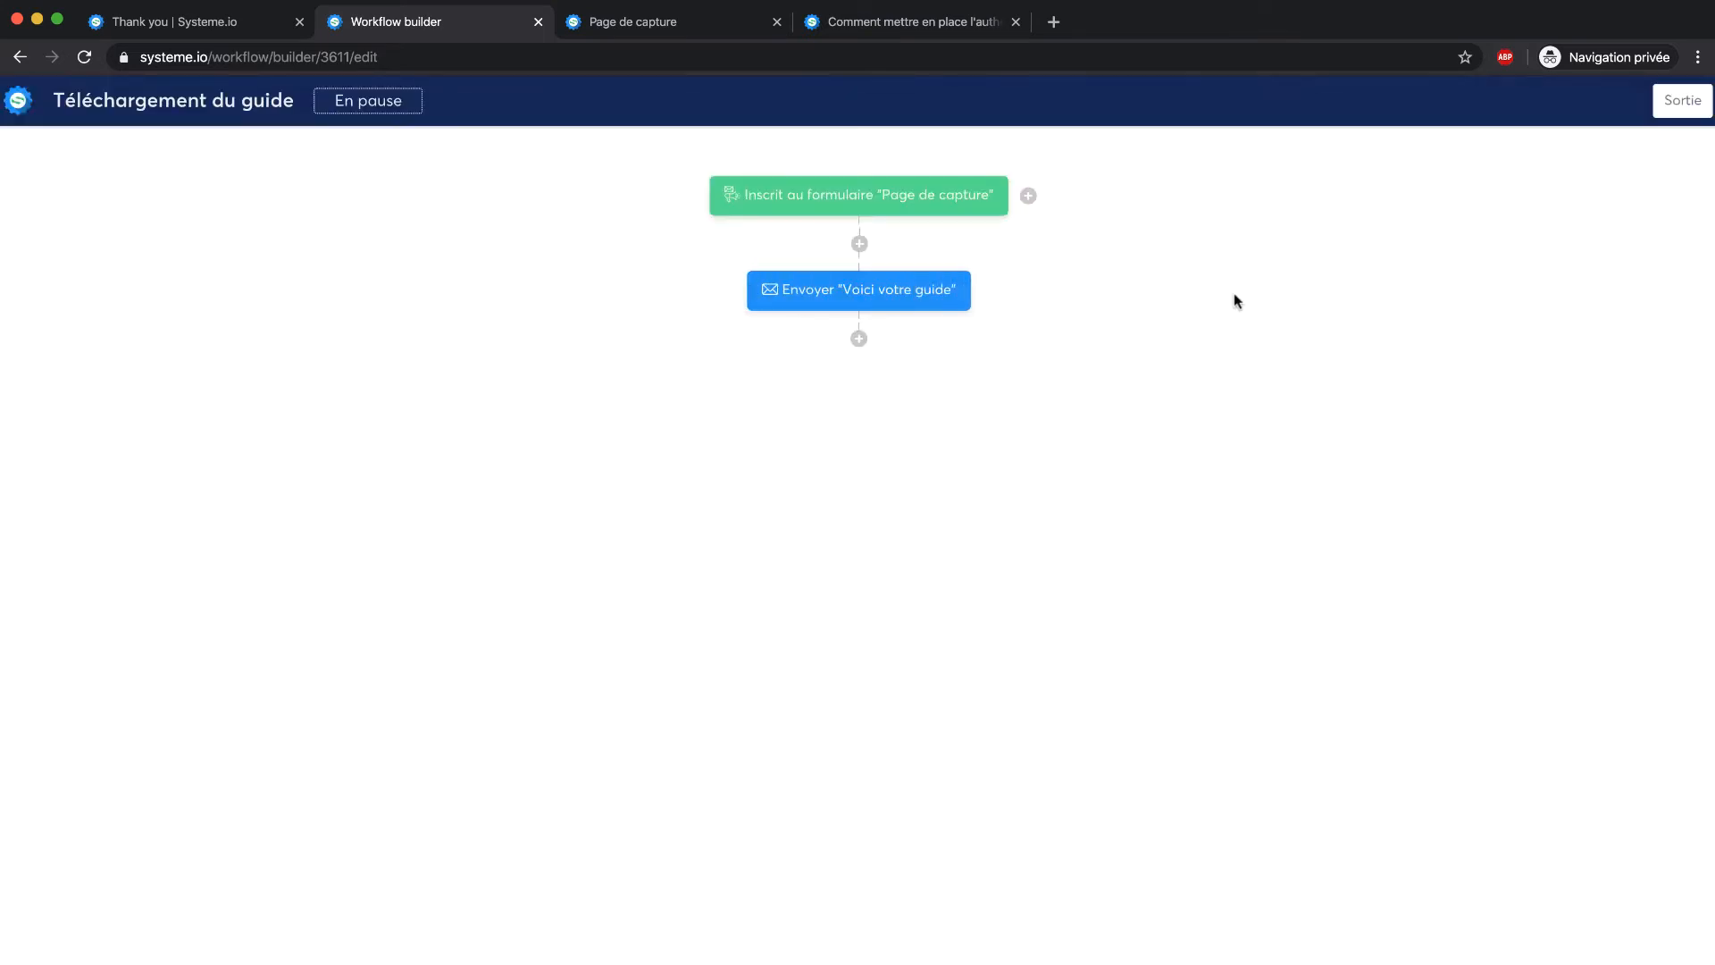
Add a decision step after the email with the condition Etat du contact = Actif
{"action": "left_click", "coordinate": [860, 338]}
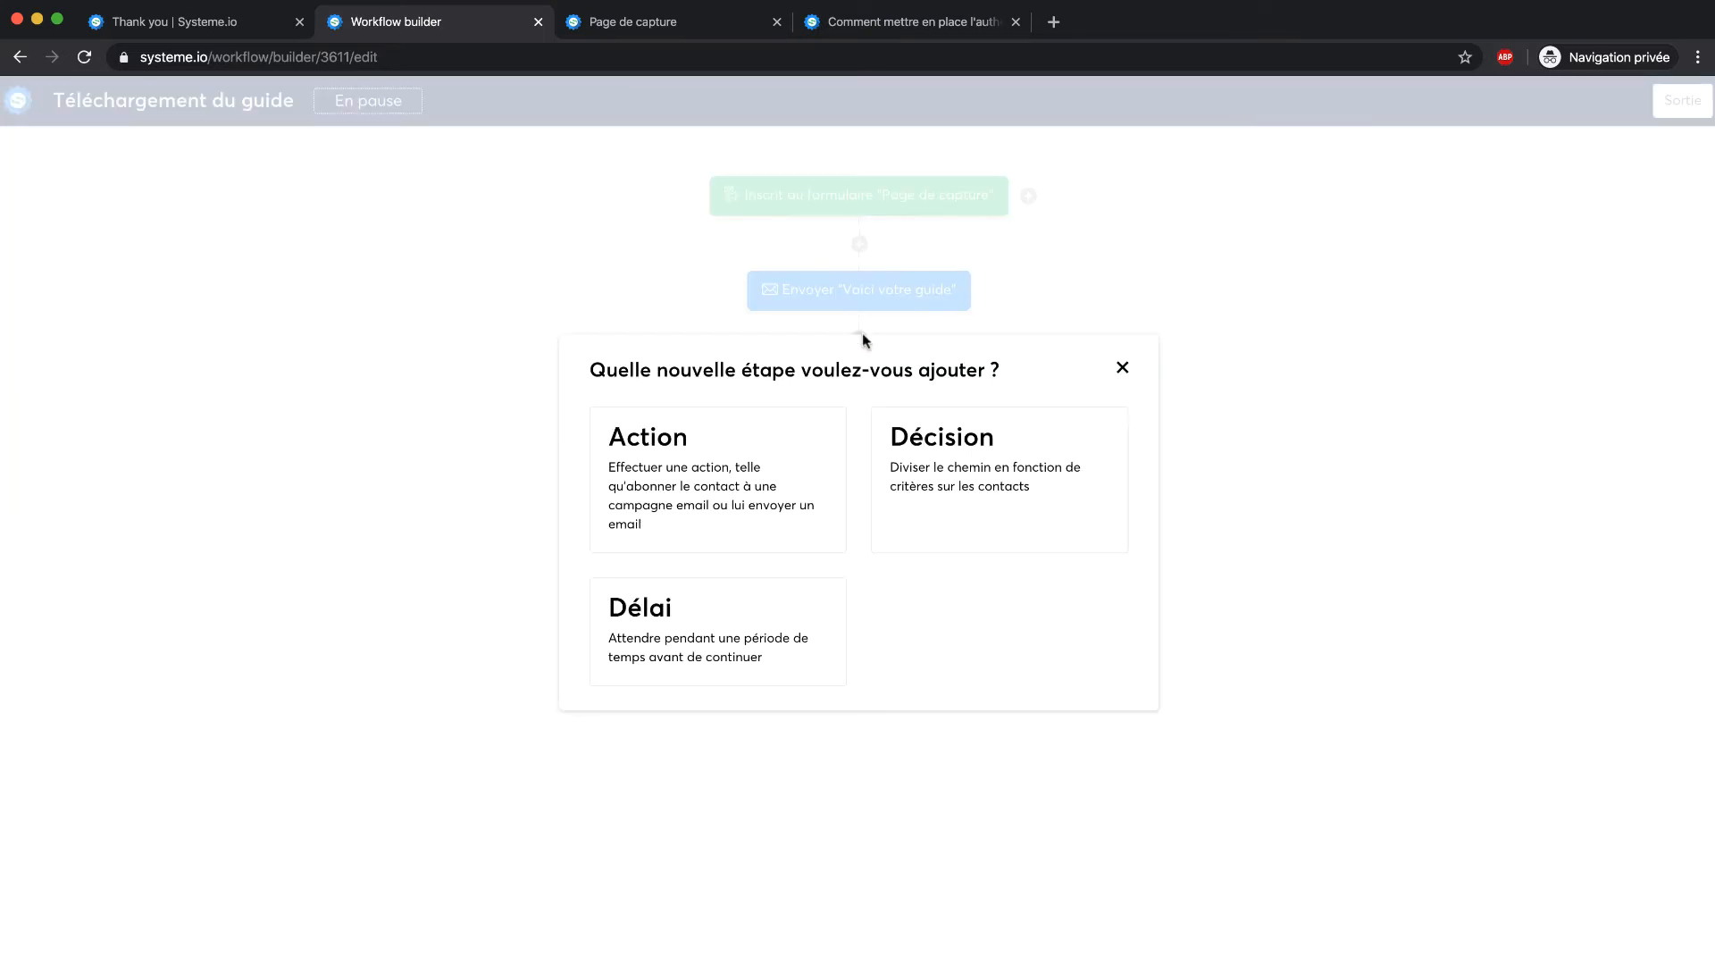
{"action": "left_click", "coordinate": [957, 463]}
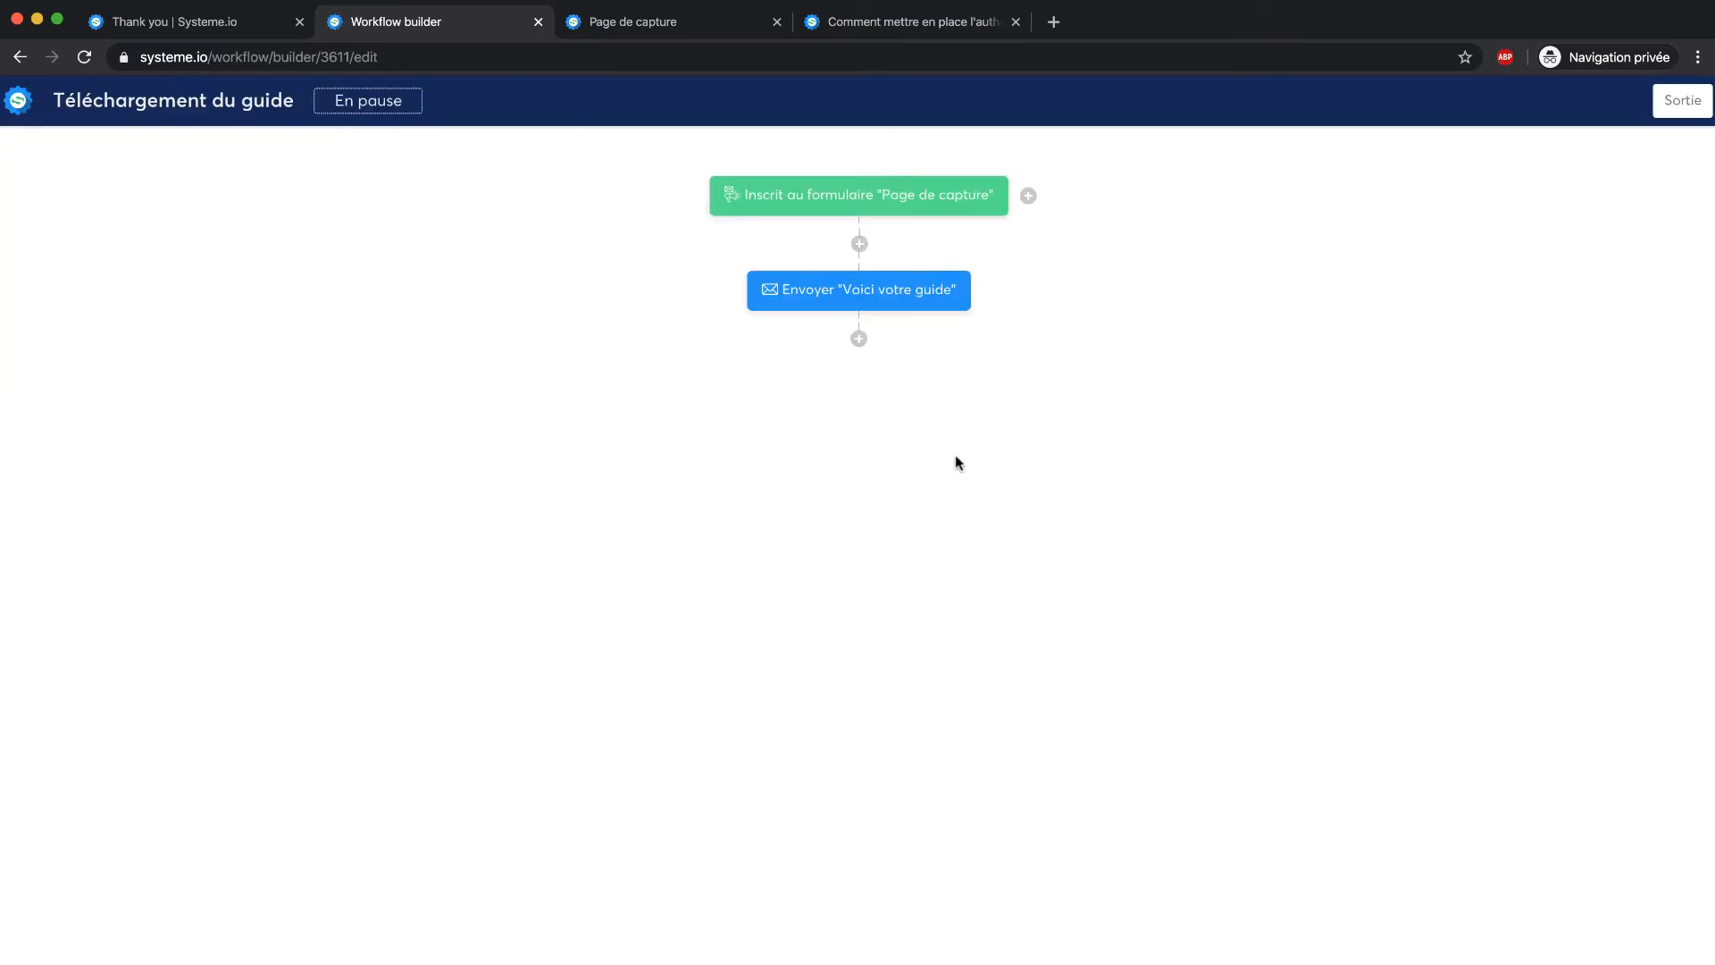
{"action": "left_click", "coordinate": [735, 406]}
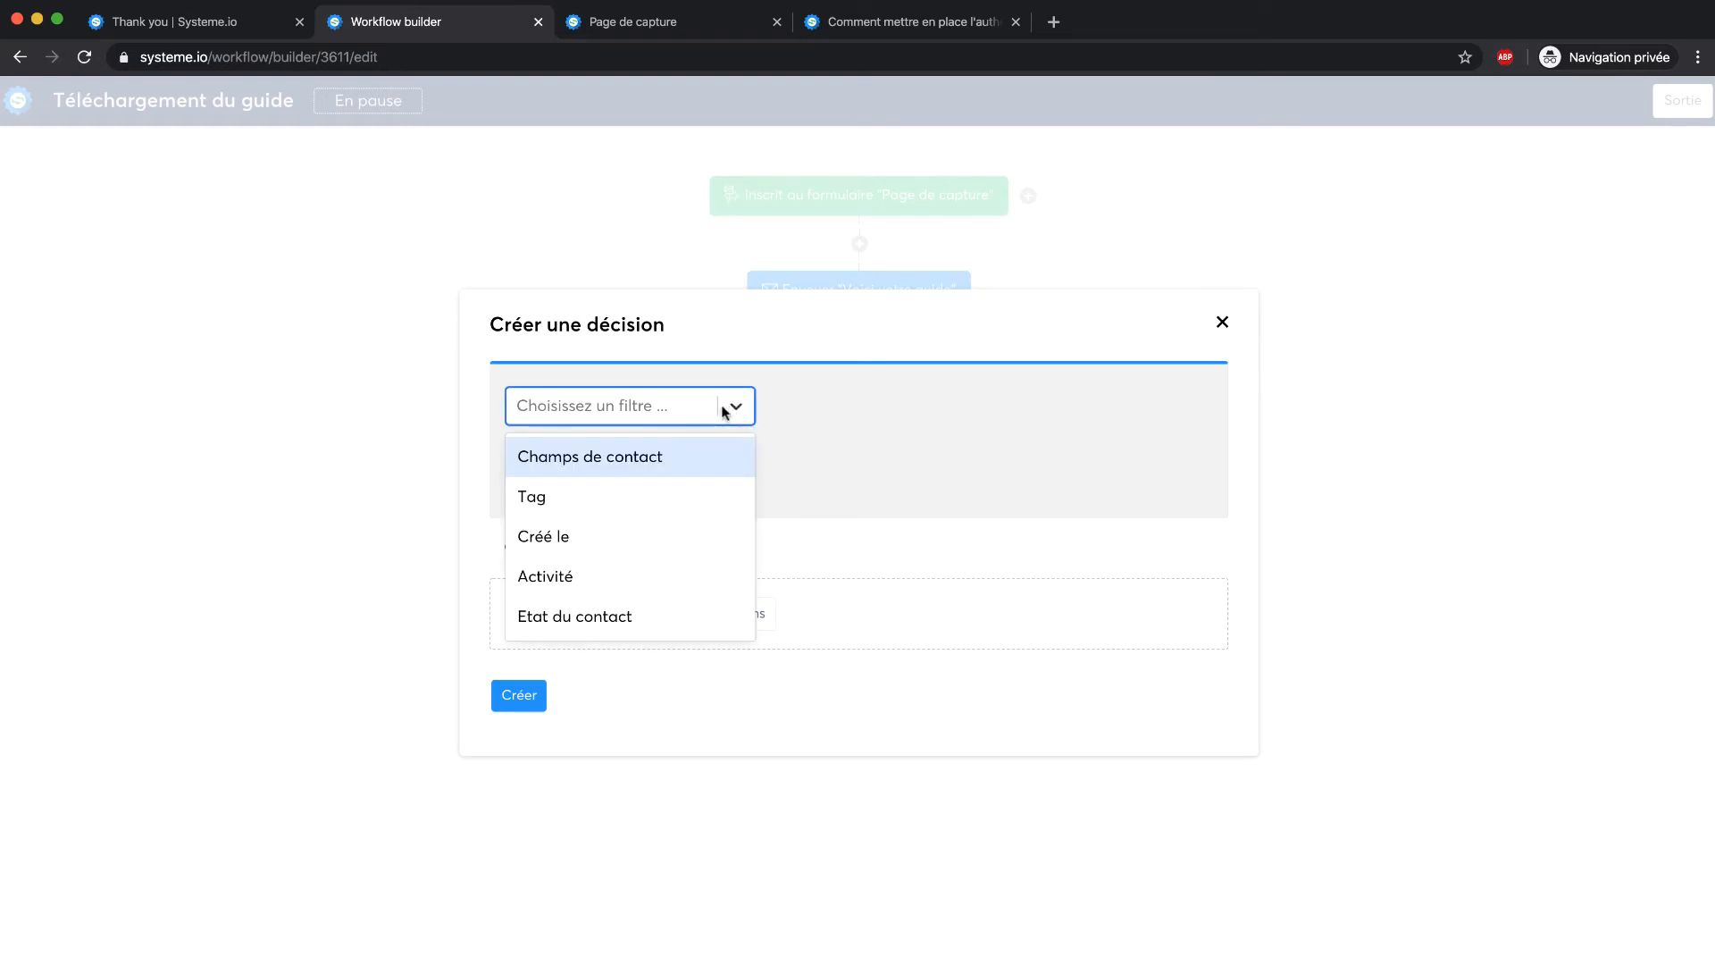
{"action": "left_click", "coordinate": [591, 575]}
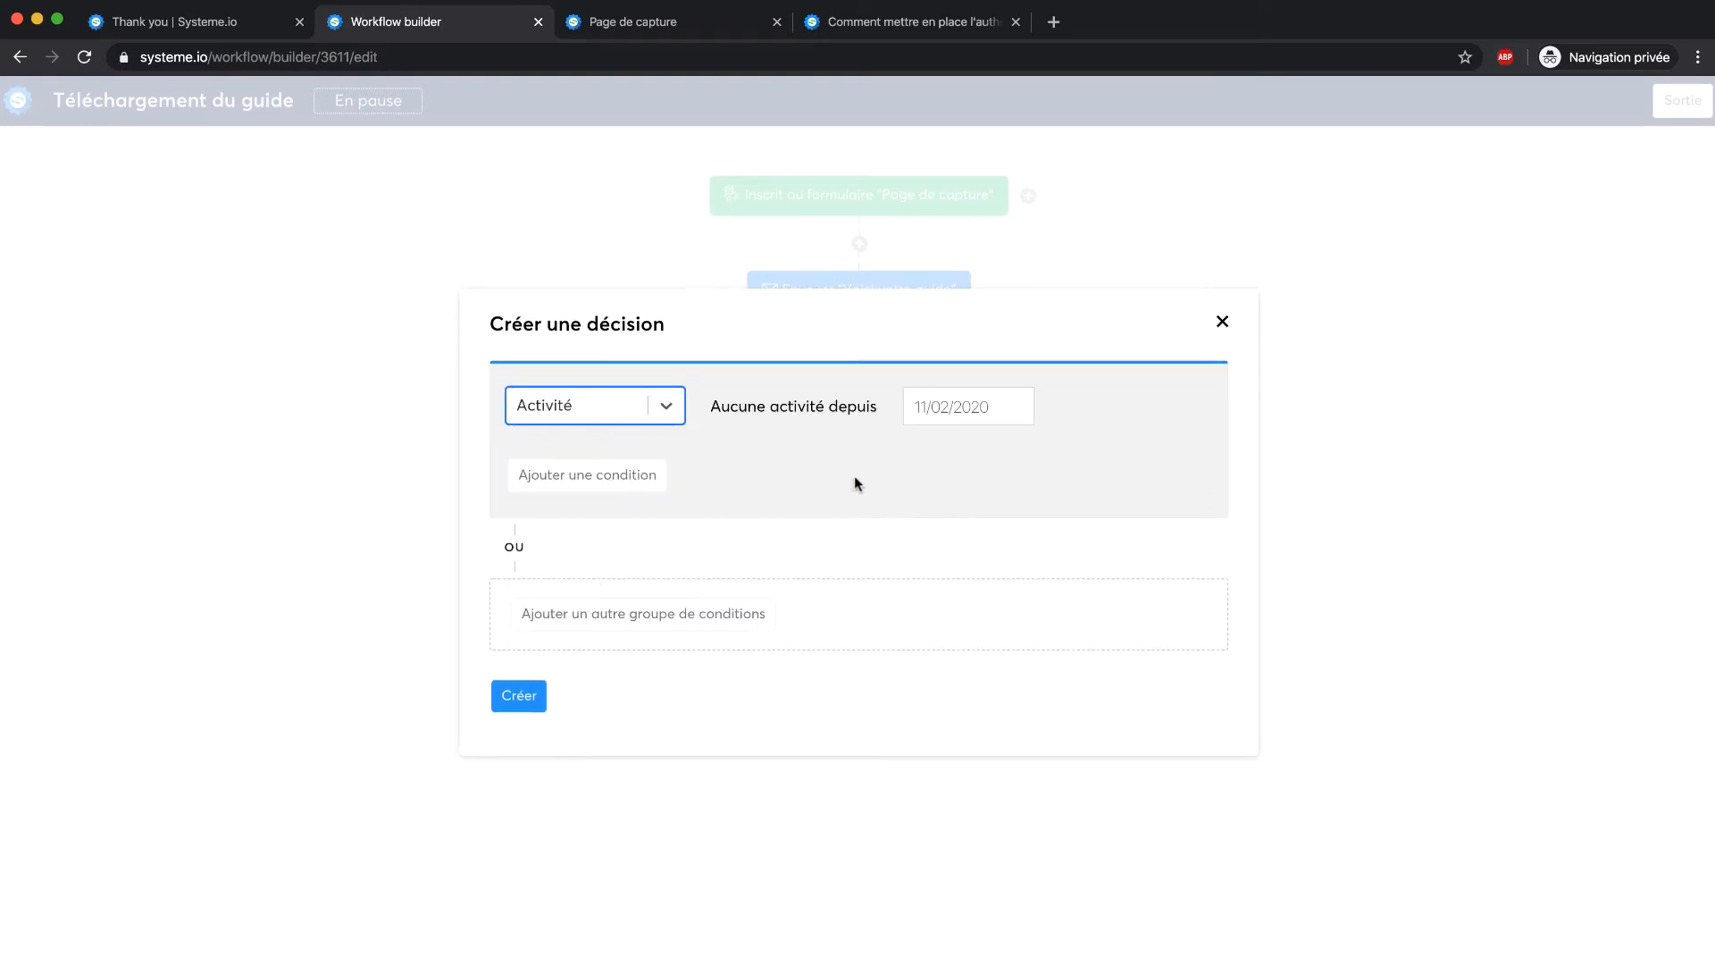
{"action": "left_click", "coordinate": [570, 482]}
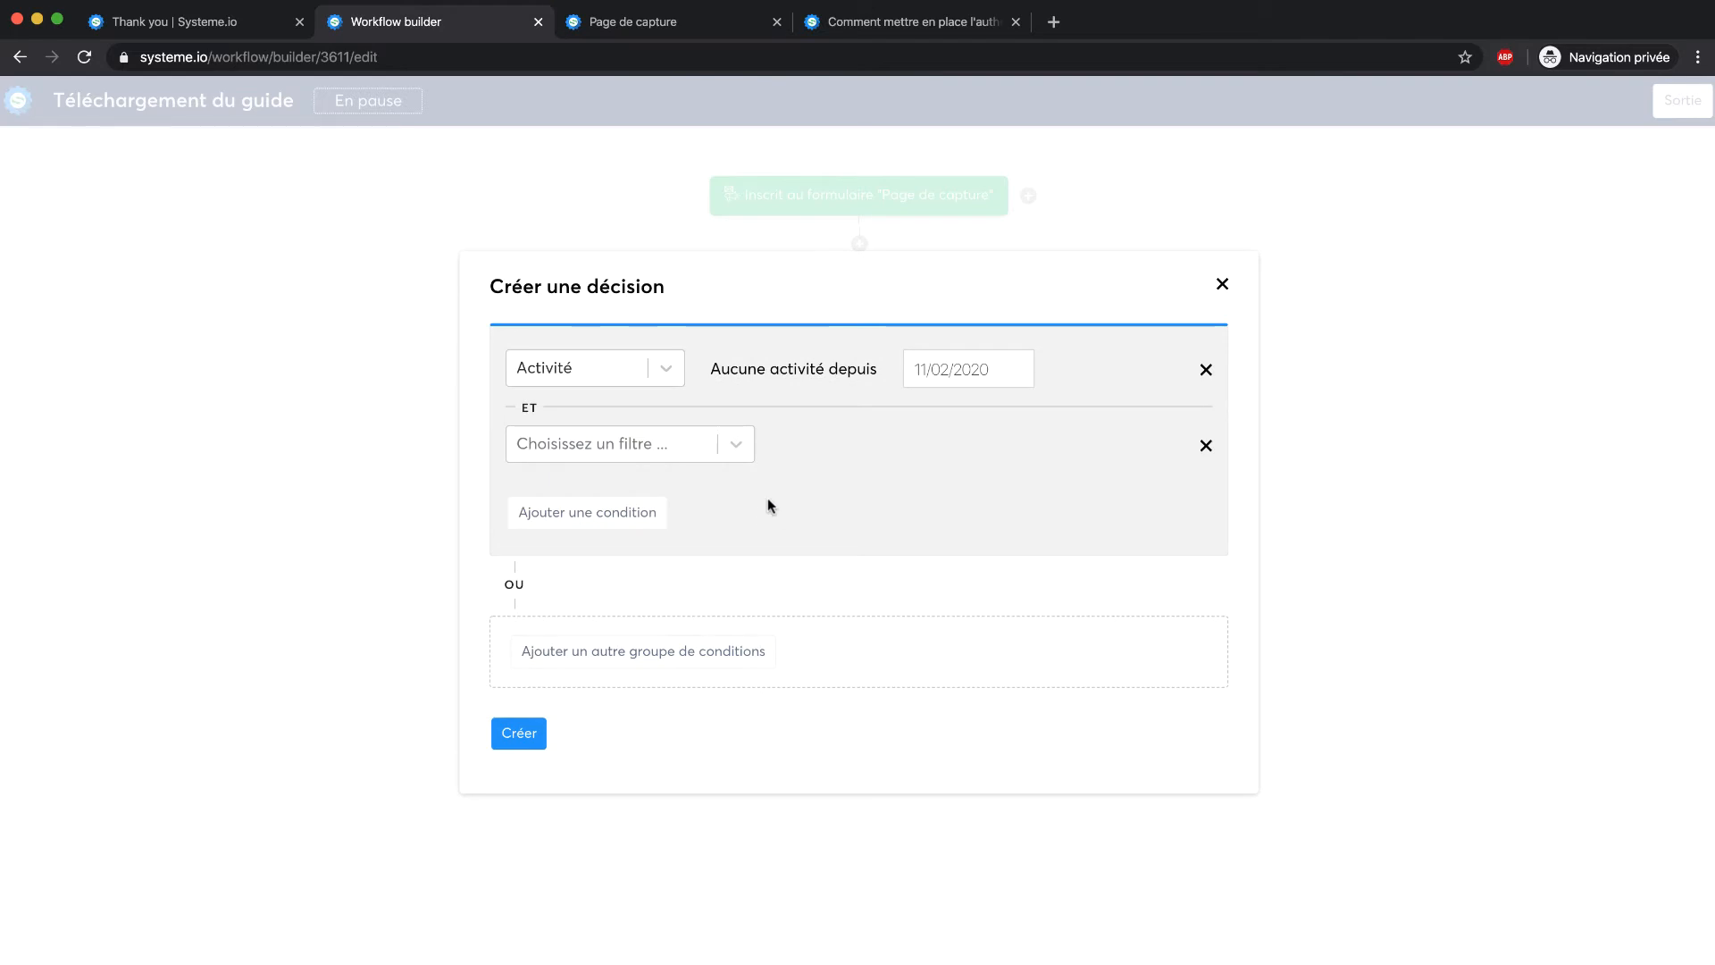
{"action": "left_click", "coordinate": [744, 447]}
{"action": "left_click", "coordinate": [865, 509]}
{"action": "left_click", "coordinate": [1206, 445]}
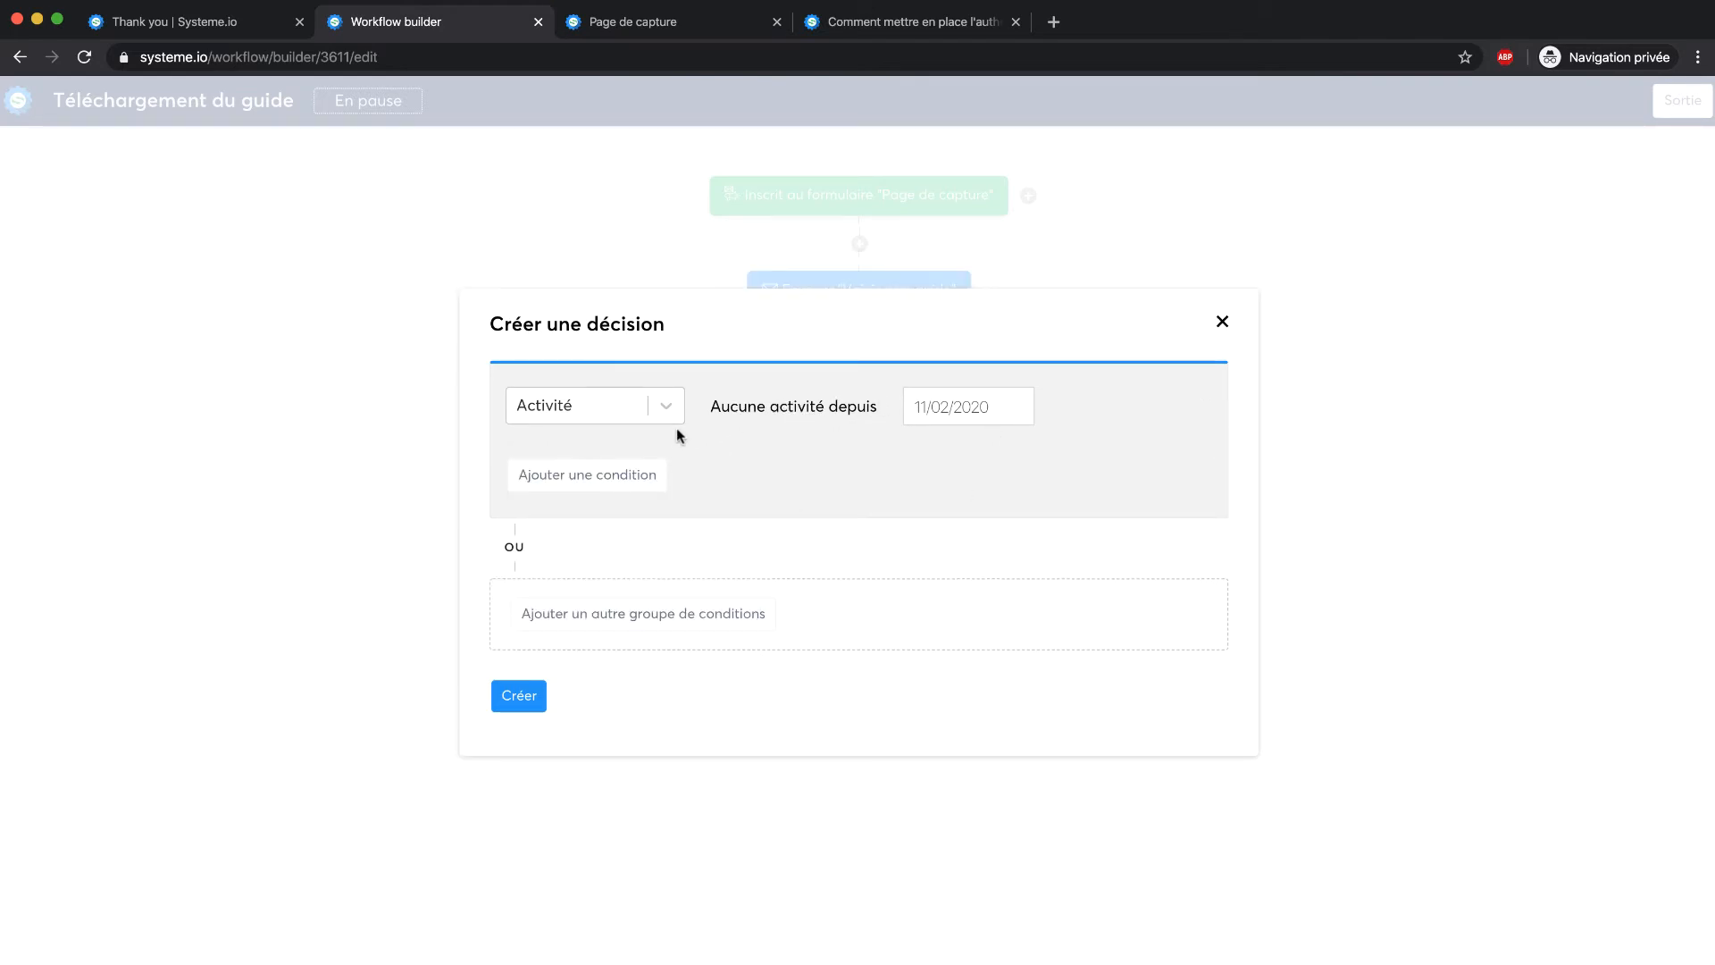
{"action": "left_click", "coordinate": [636, 418]}
{"action": "left_click", "coordinate": [655, 418]}
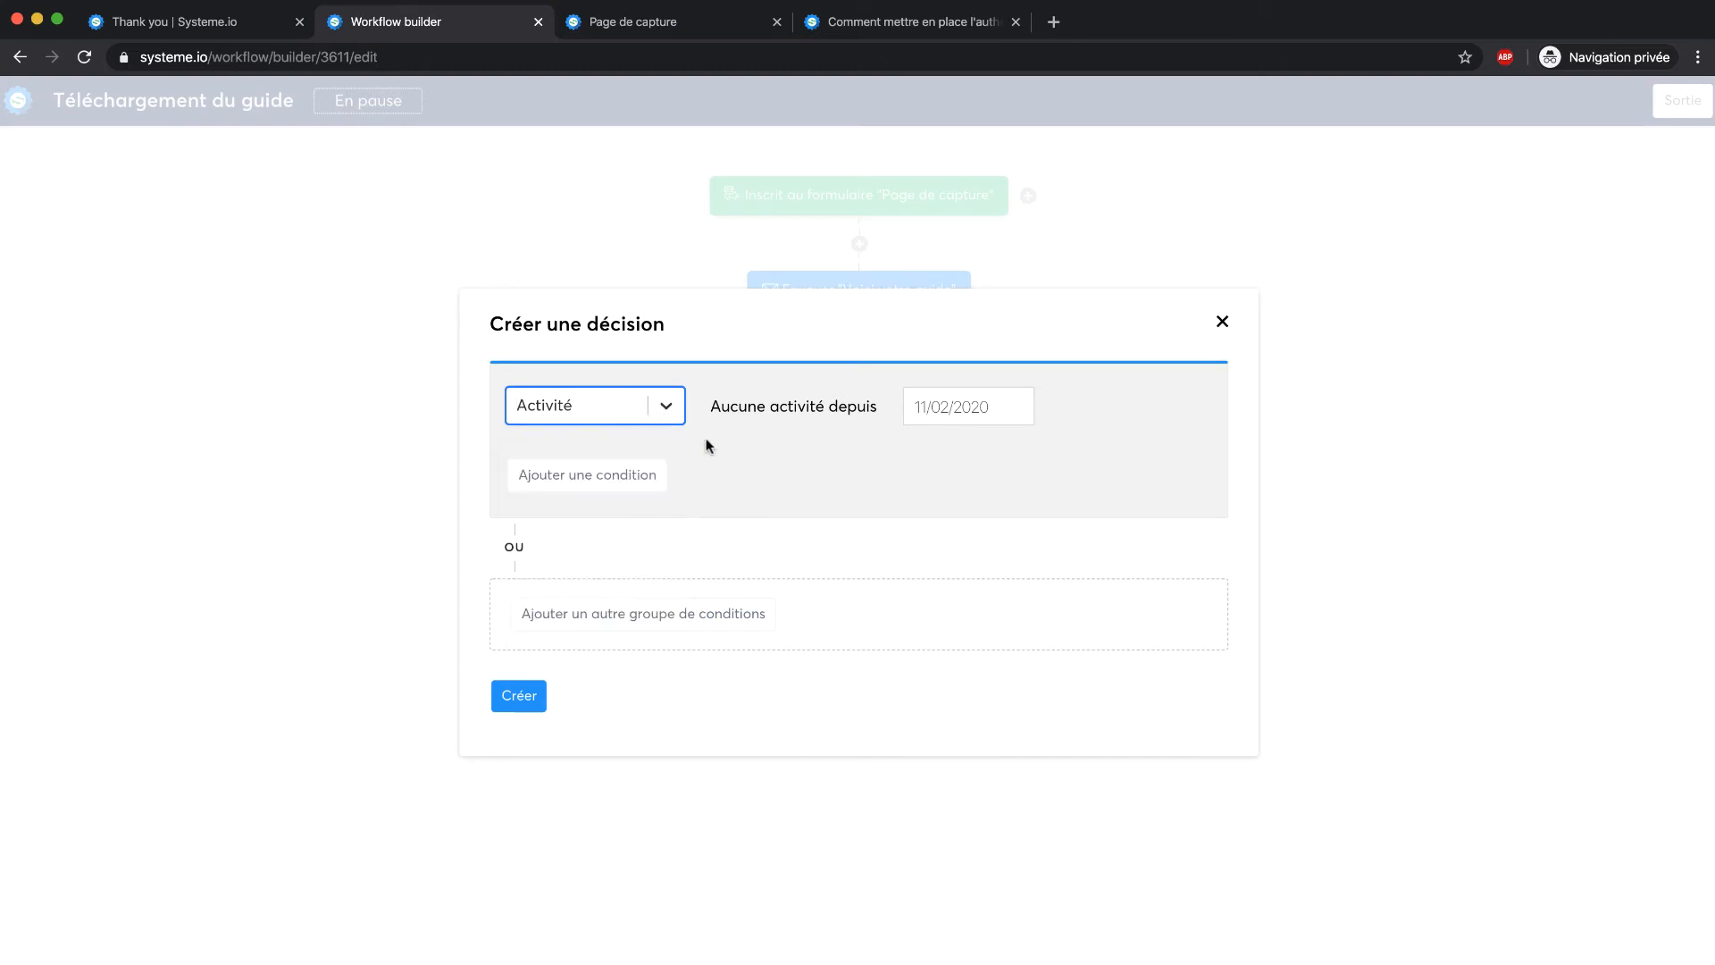
{"action": "left_click", "coordinate": [672, 406]}
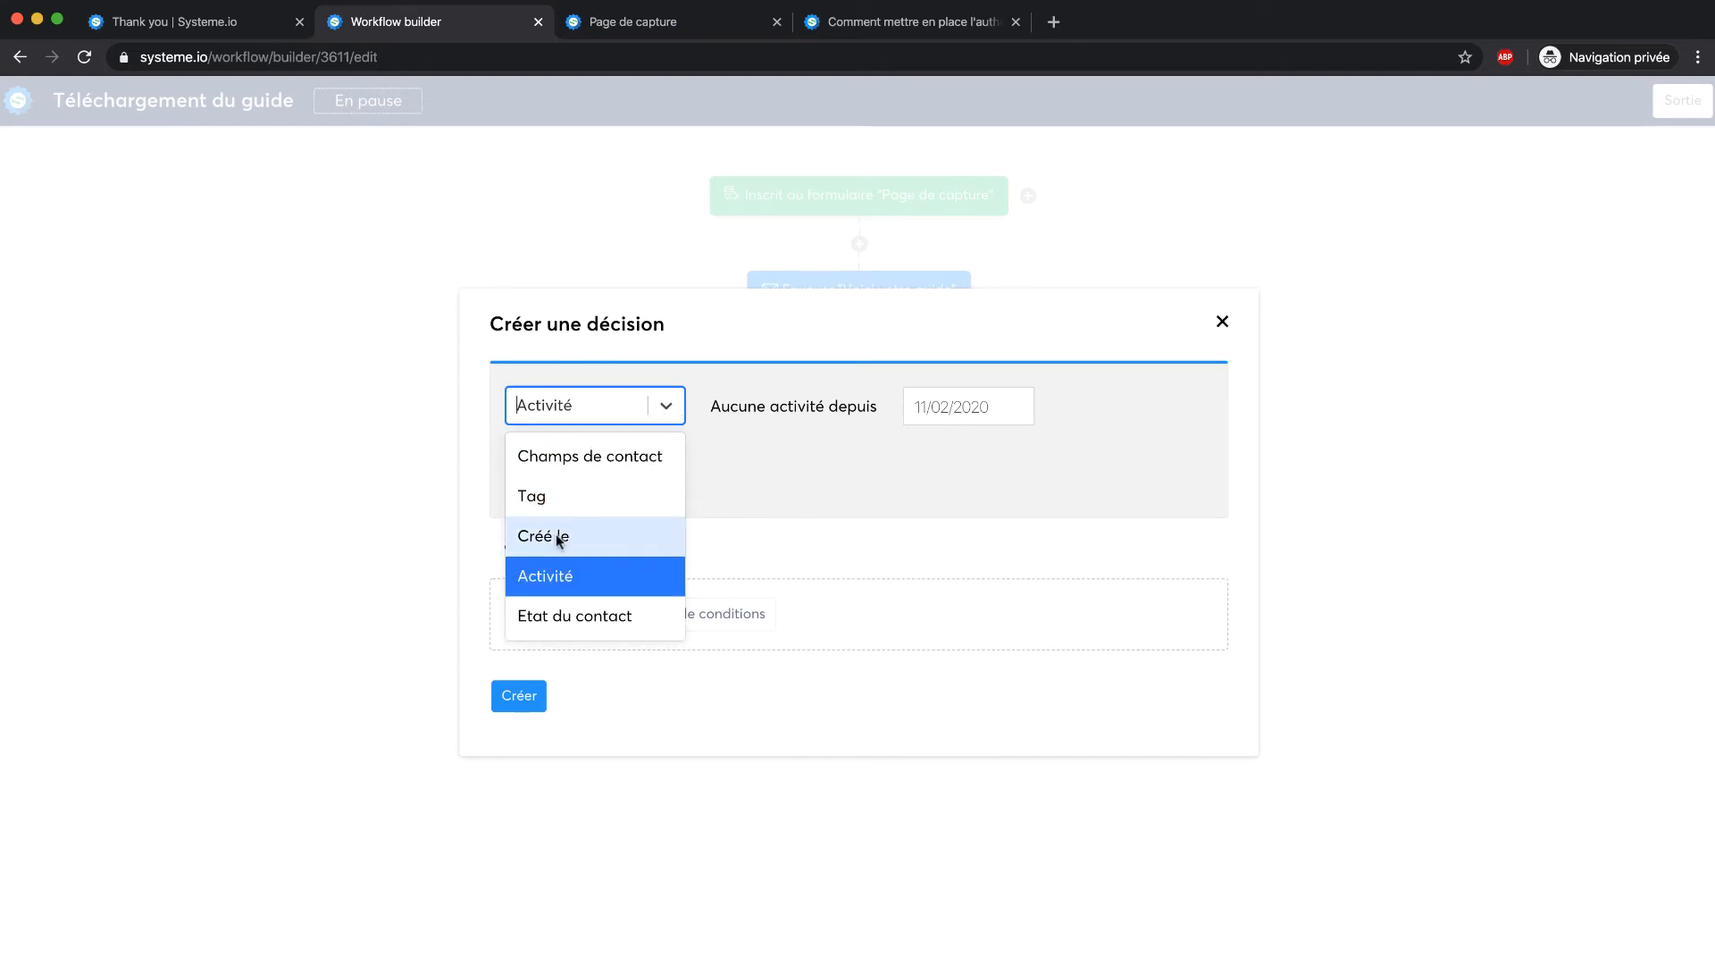
{"action": "left_click", "coordinate": [556, 616]}
{"action": "left_click", "coordinate": [1022, 404]}
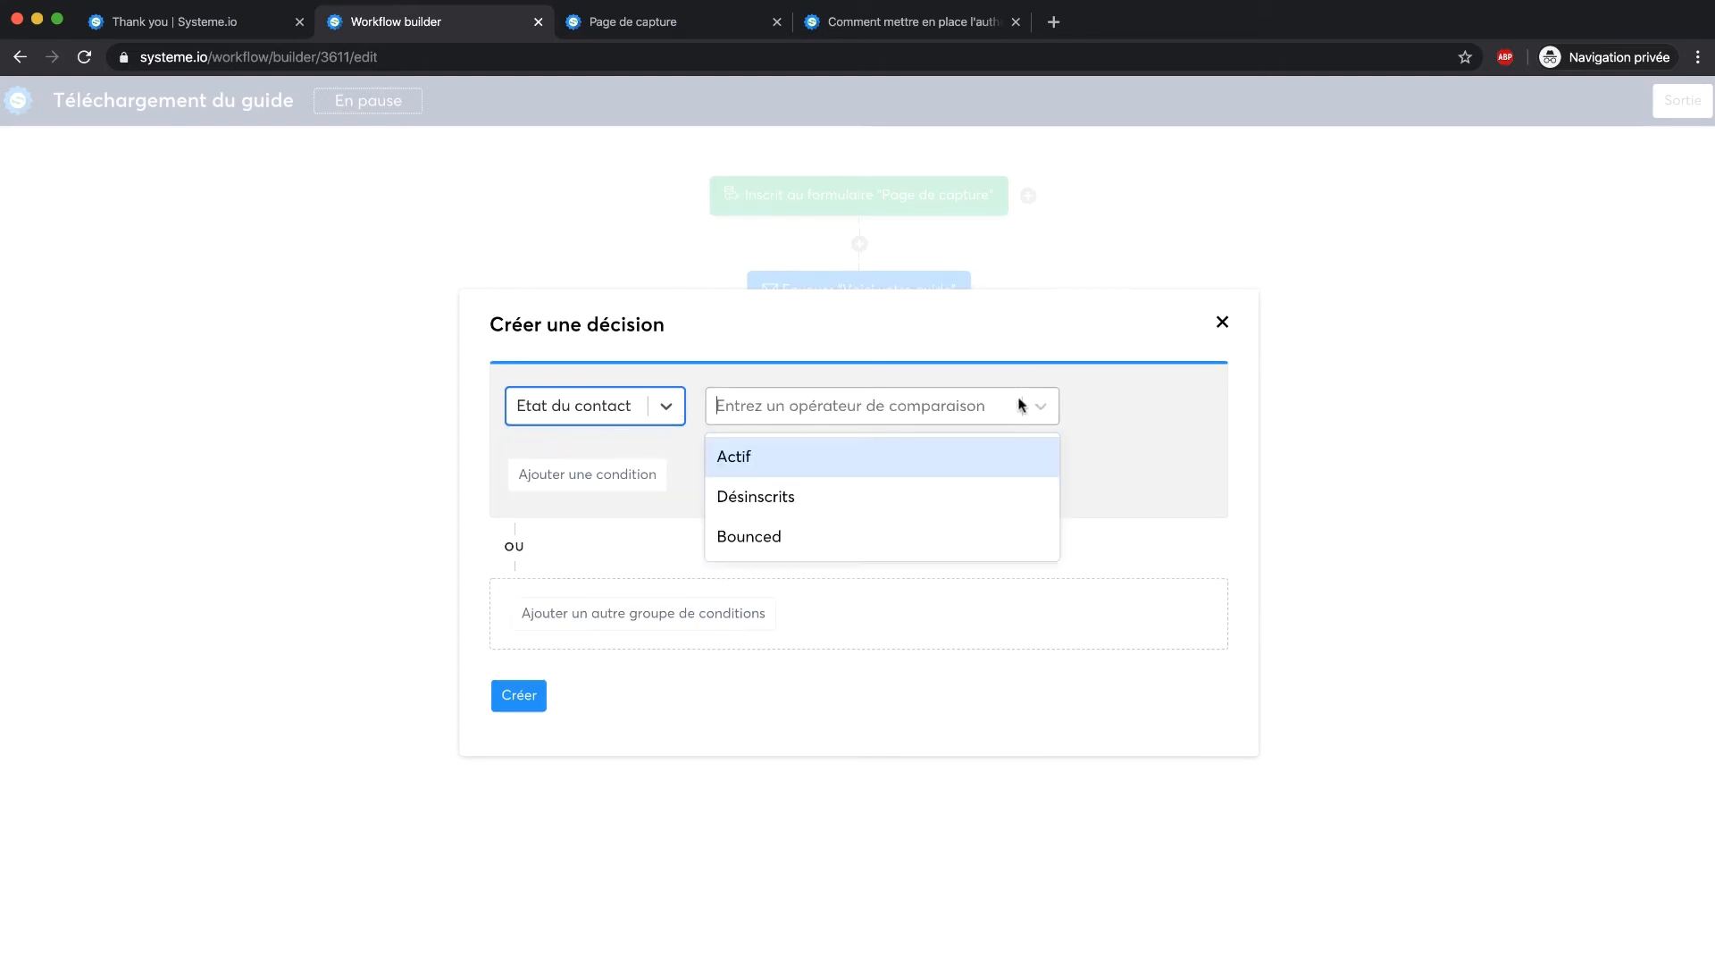
{"action": "left_click", "coordinate": [802, 463]}
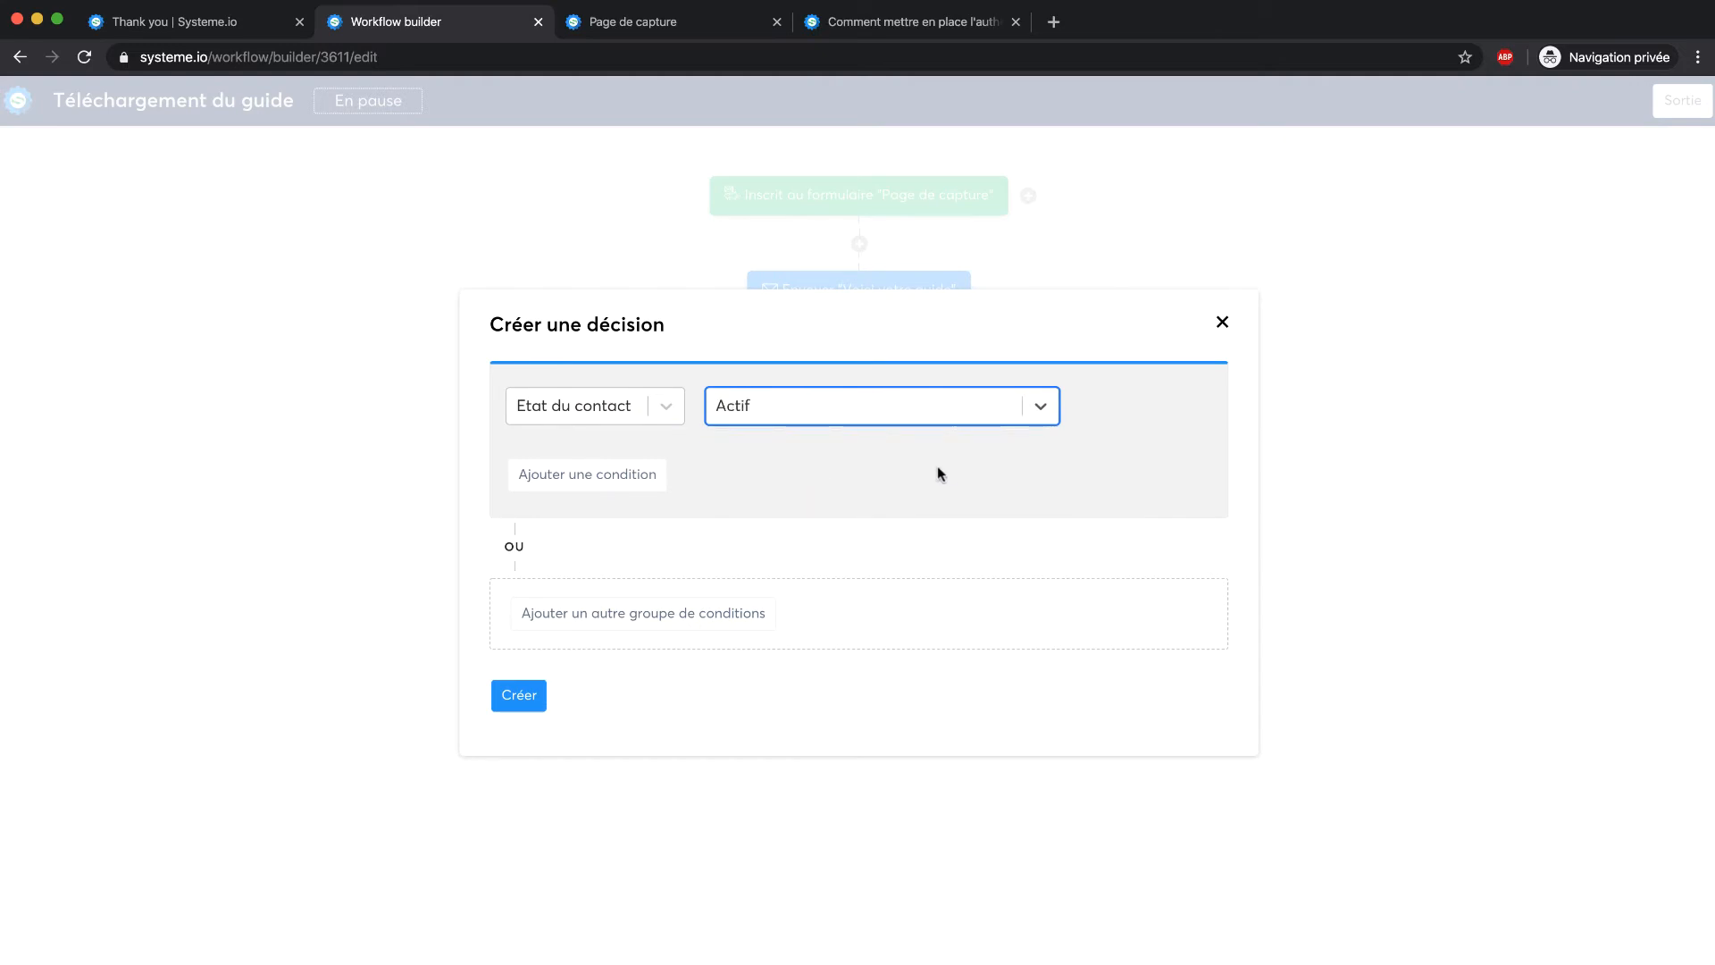
{"action": "left_click", "coordinate": [936, 468]}
Add an alternative condition group Etat du contact = Désinscrits and create the decision
{"action": "left_click", "coordinate": [593, 626]}
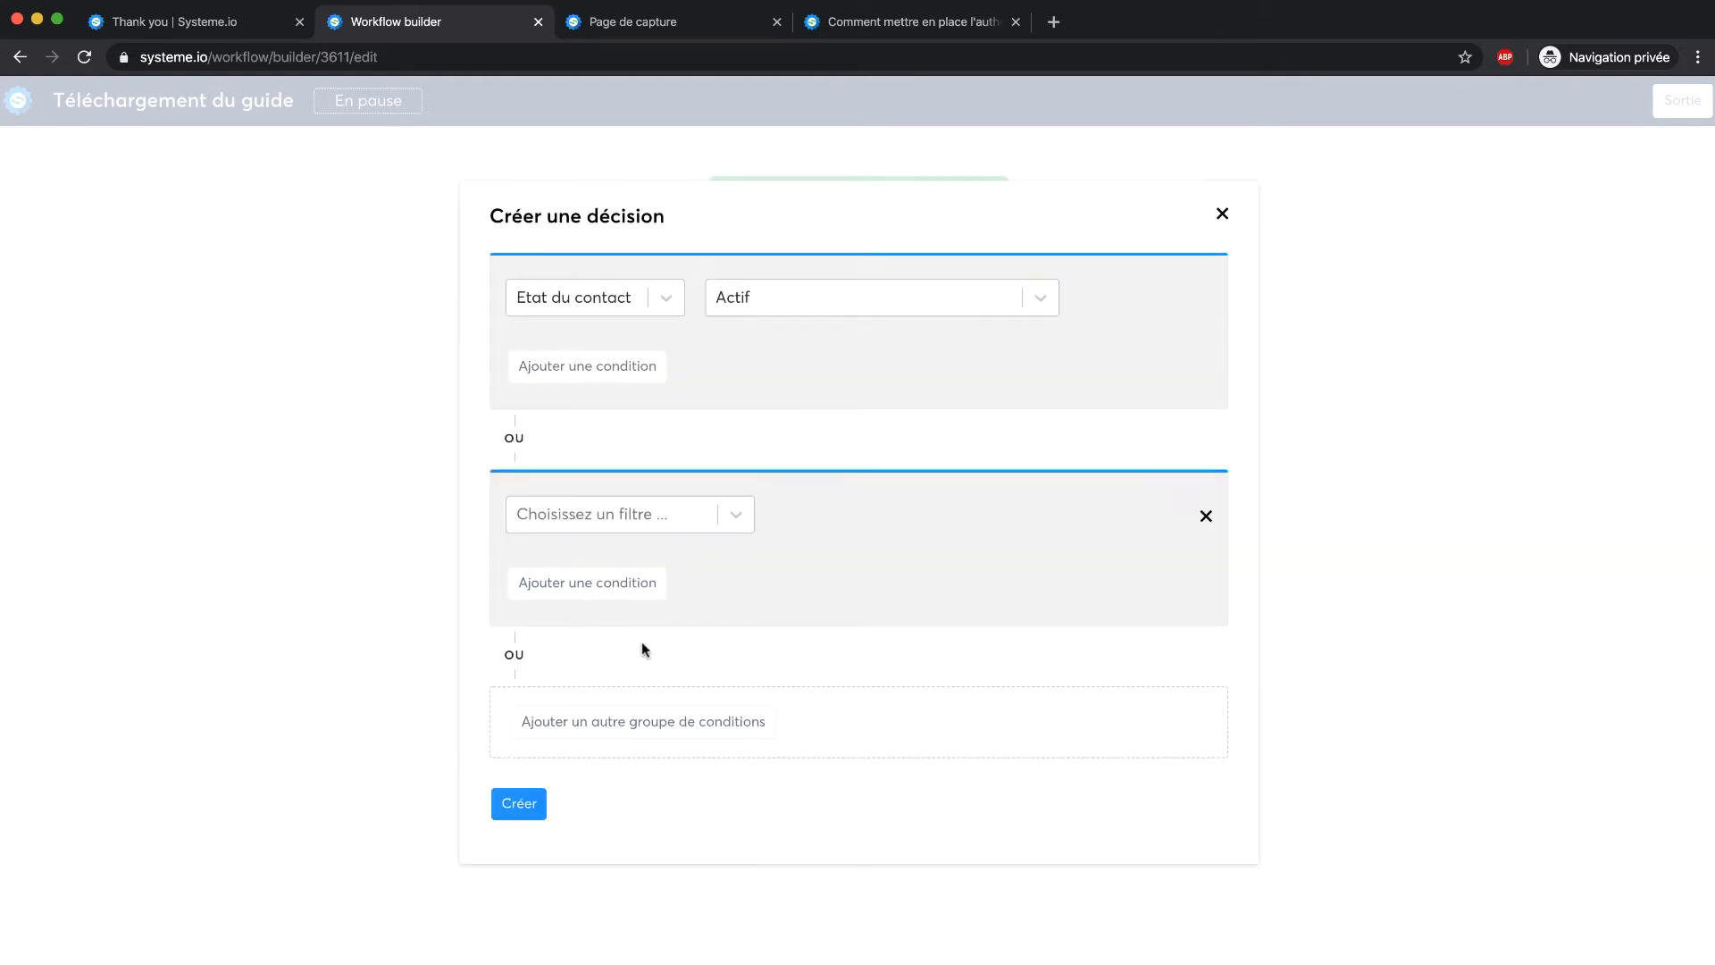
{"action": "left_click", "coordinate": [727, 515]}
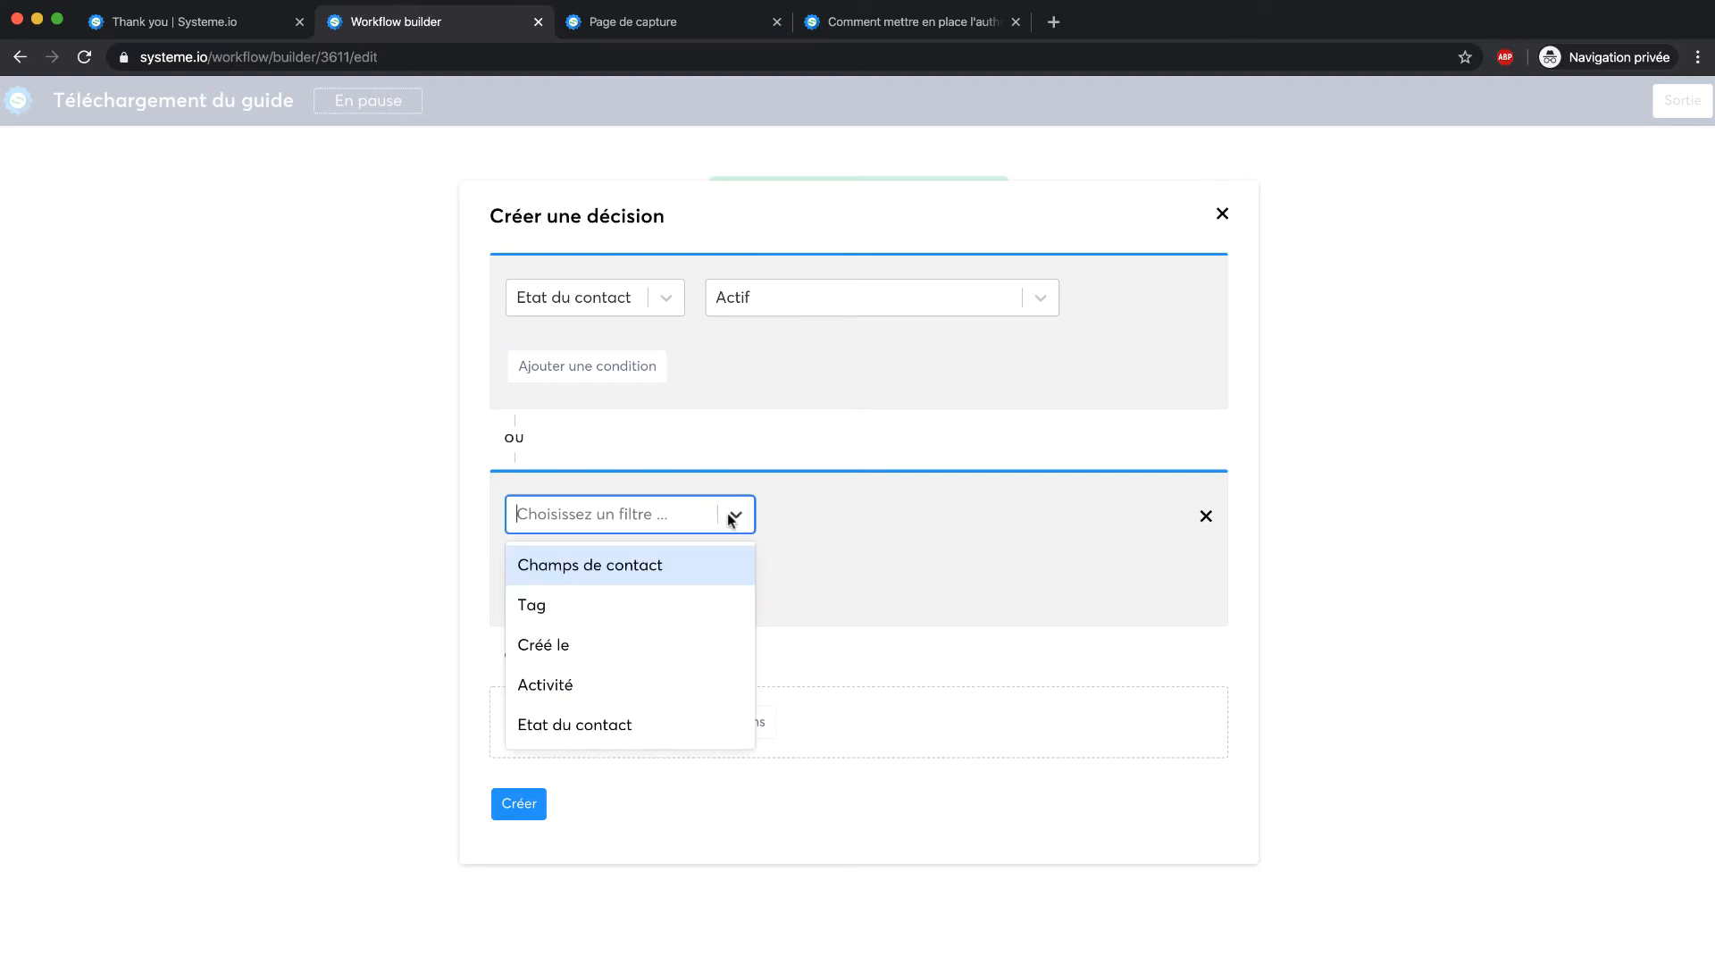
{"action": "left_click", "coordinate": [582, 724]}
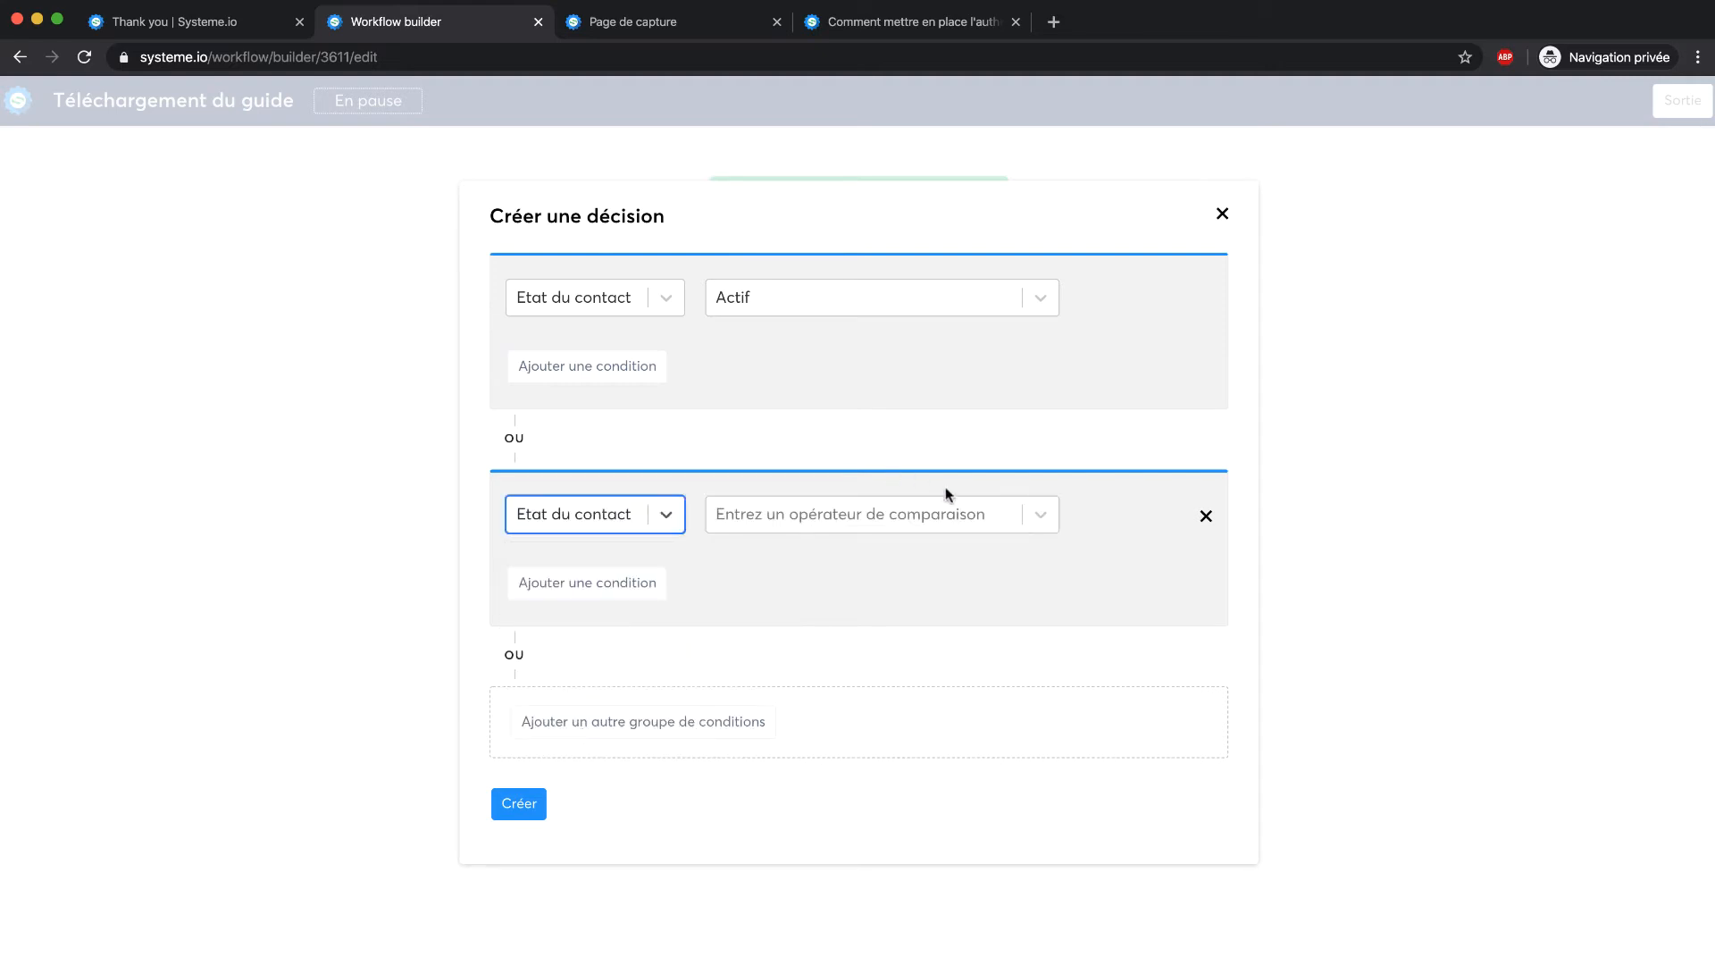
{"action": "left_click", "coordinate": [923, 525]}
{"action": "left_click", "coordinate": [713, 604]}
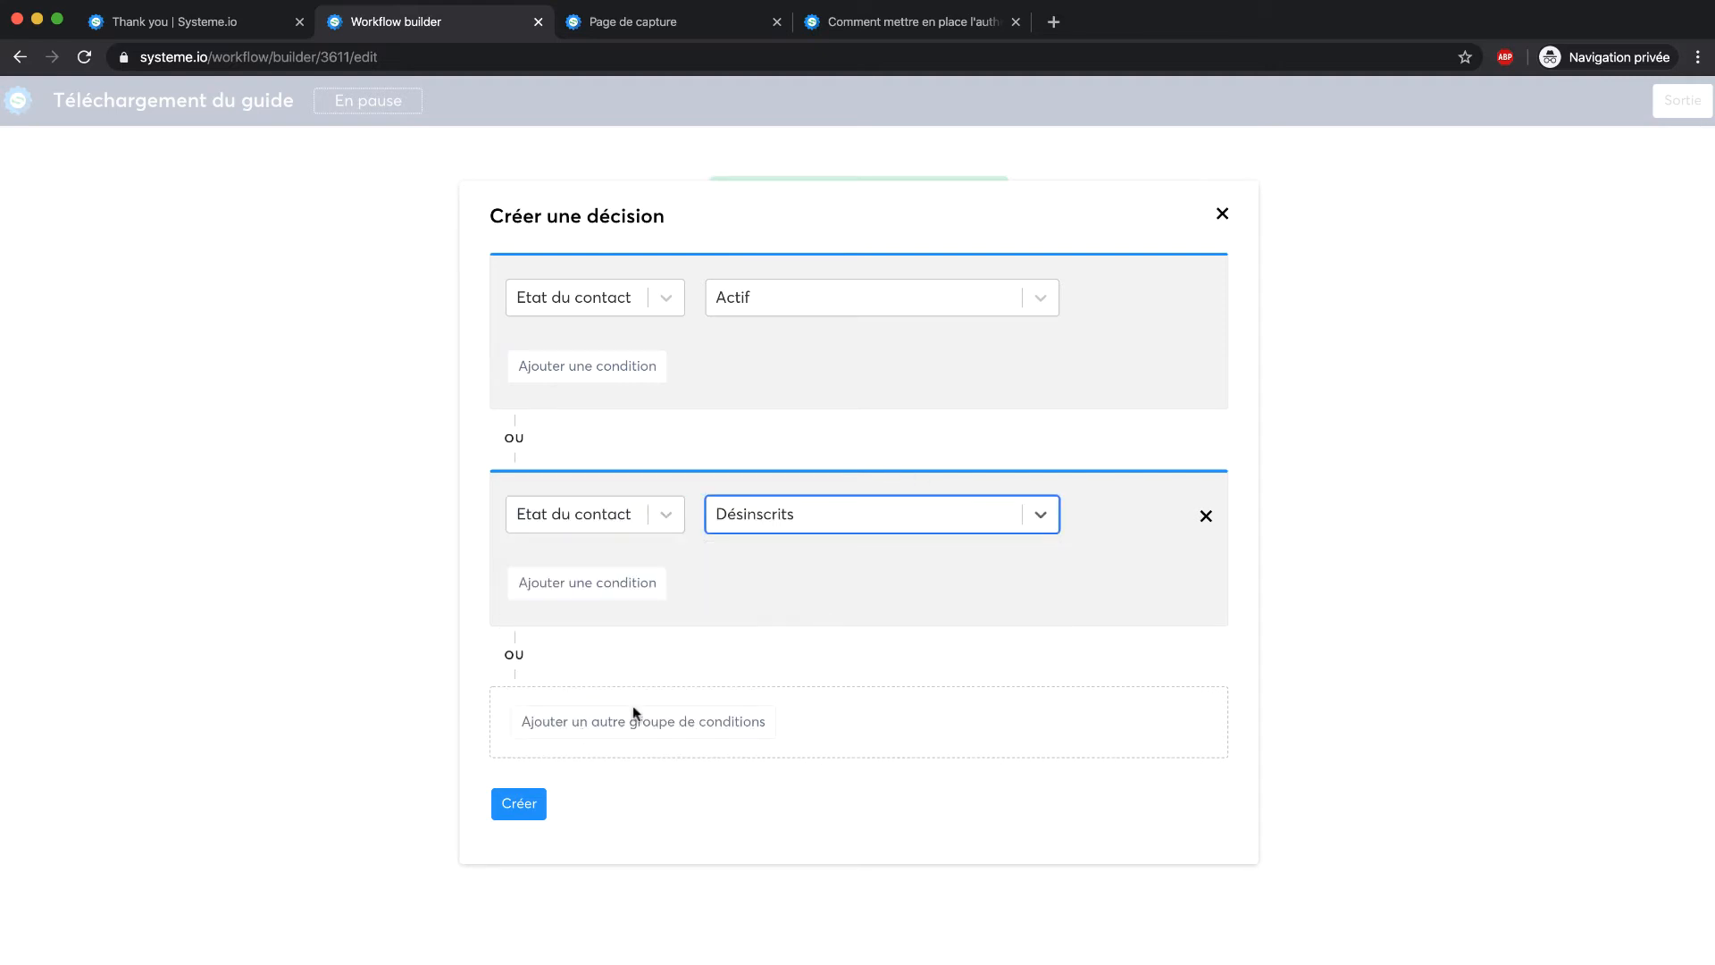
{"action": "left_click", "coordinate": [523, 807]}
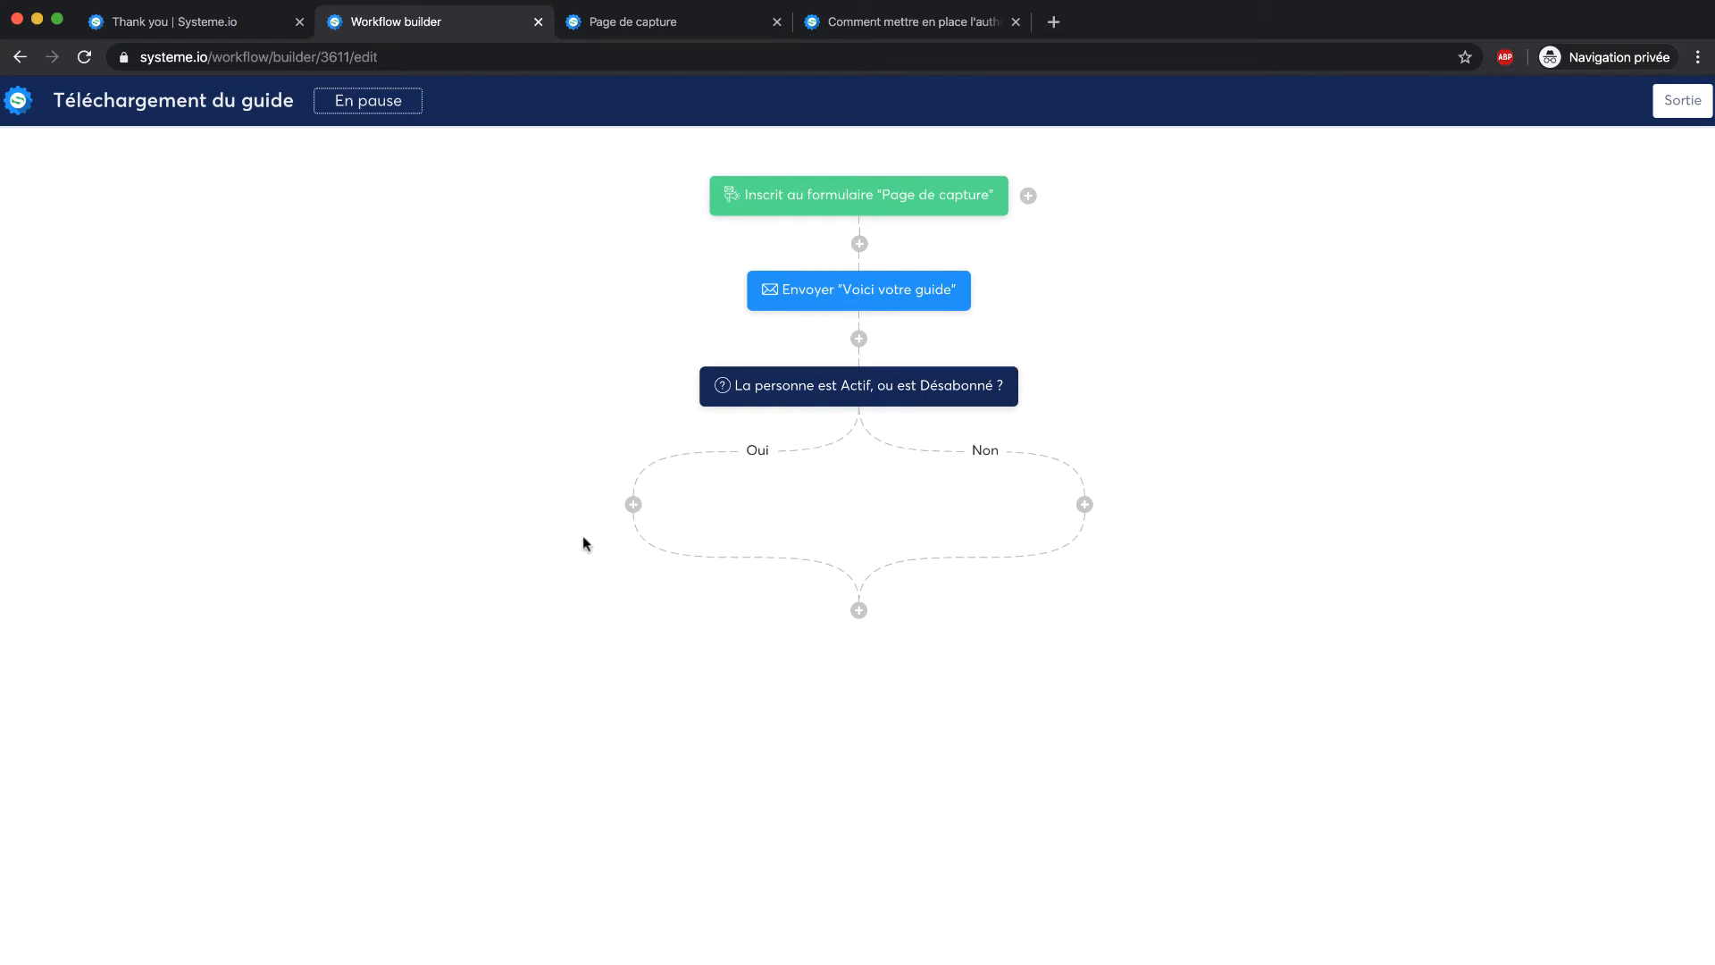
Cancel the step dialogs on the Oui and Non branches without adding anything, then exit via Sortie
{"action": "left_click", "coordinate": [632, 505]}
{"action": "left_click", "coordinate": [811, 457]}
{"action": "left_click", "coordinate": [827, 471]}
{"action": "scroll", "coordinate": [768, 643], "scroll_direction": "down", "scroll_amount": 1}
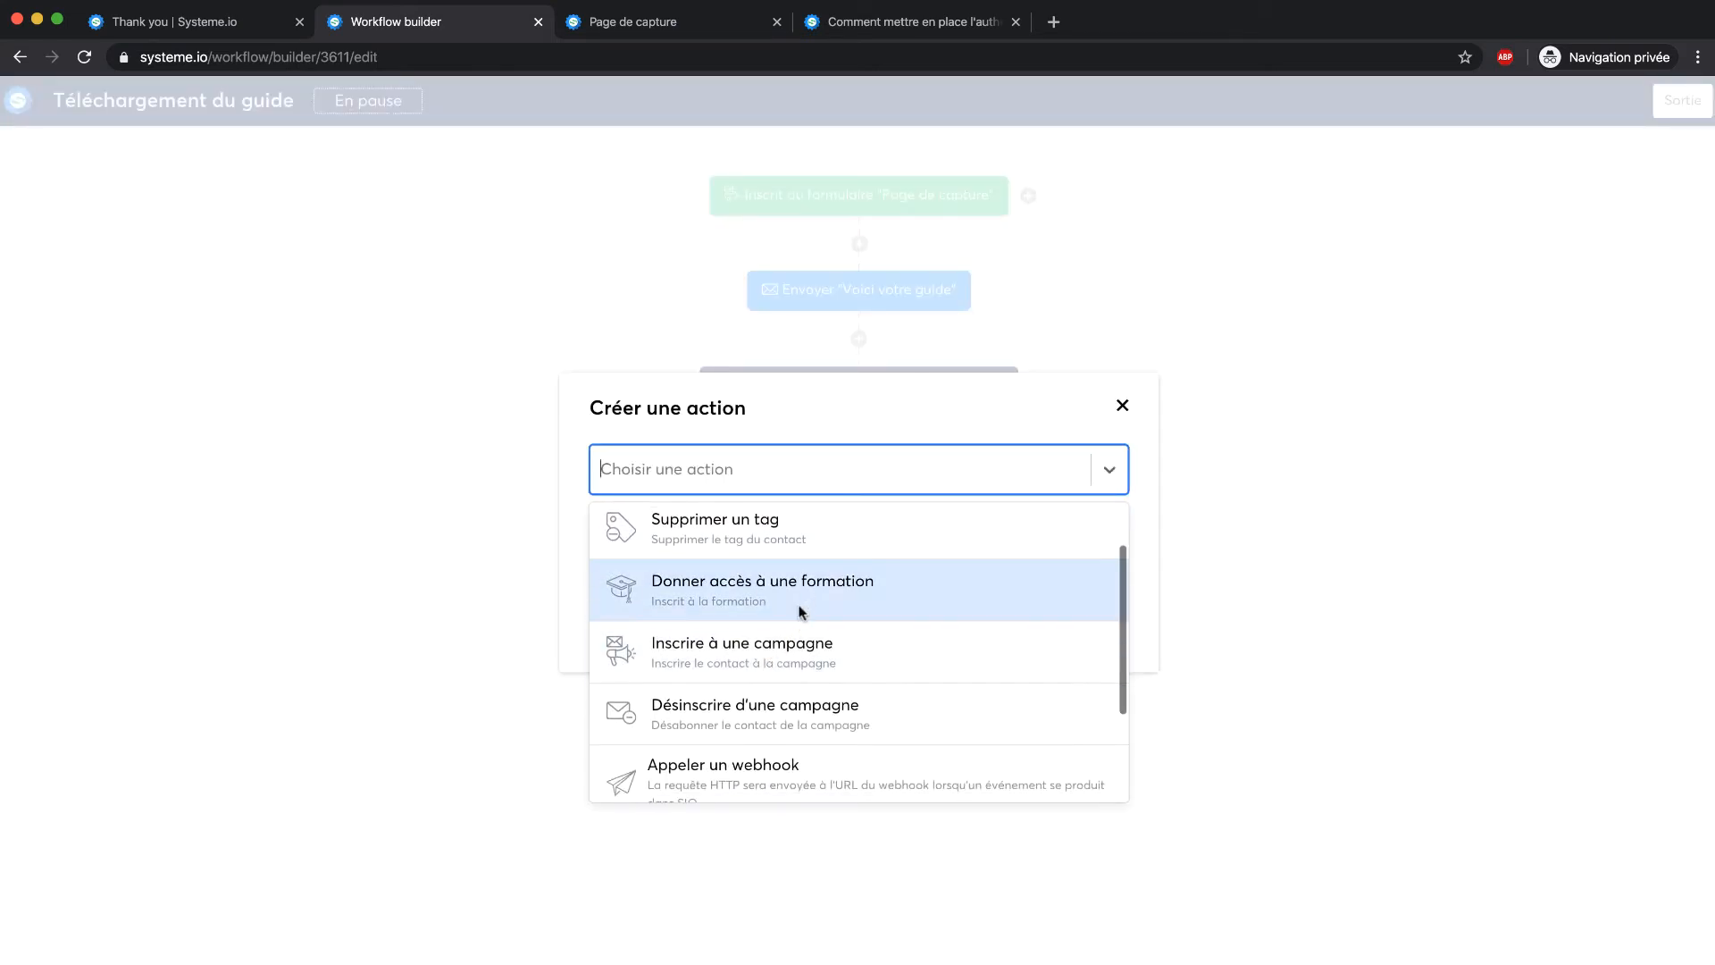
{"action": "left_click", "coordinate": [796, 608]}
{"action": "left_click", "coordinate": [1116, 393]}
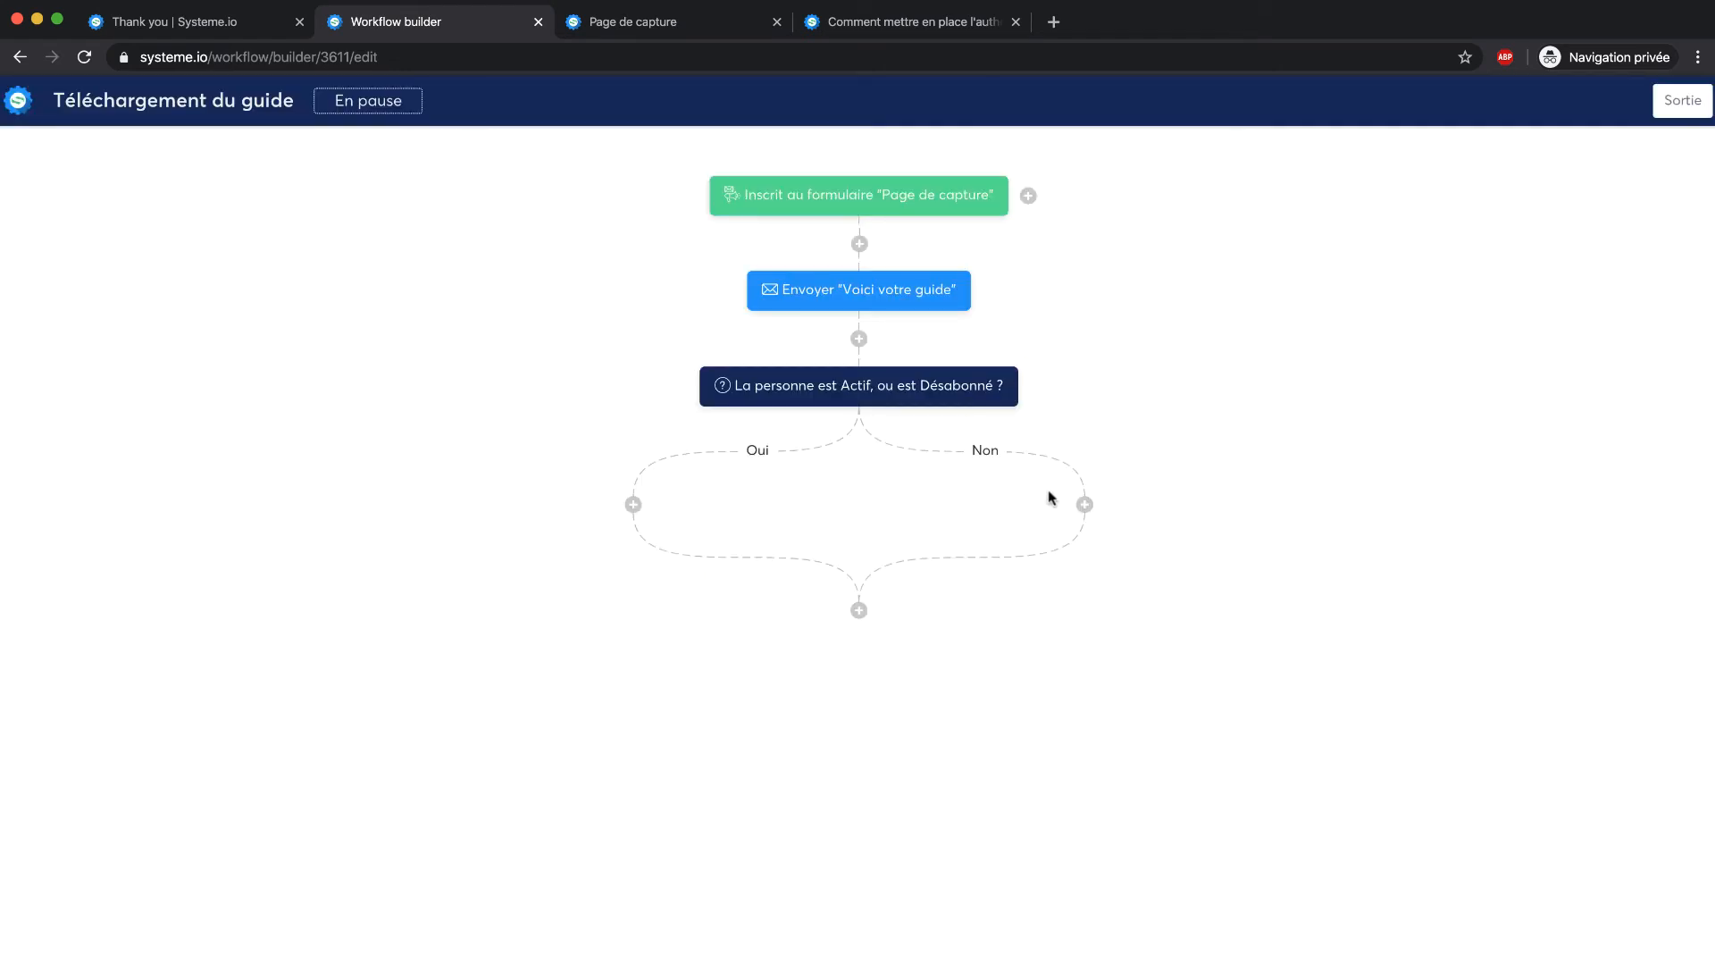
{"action": "left_click", "coordinate": [1084, 505]}
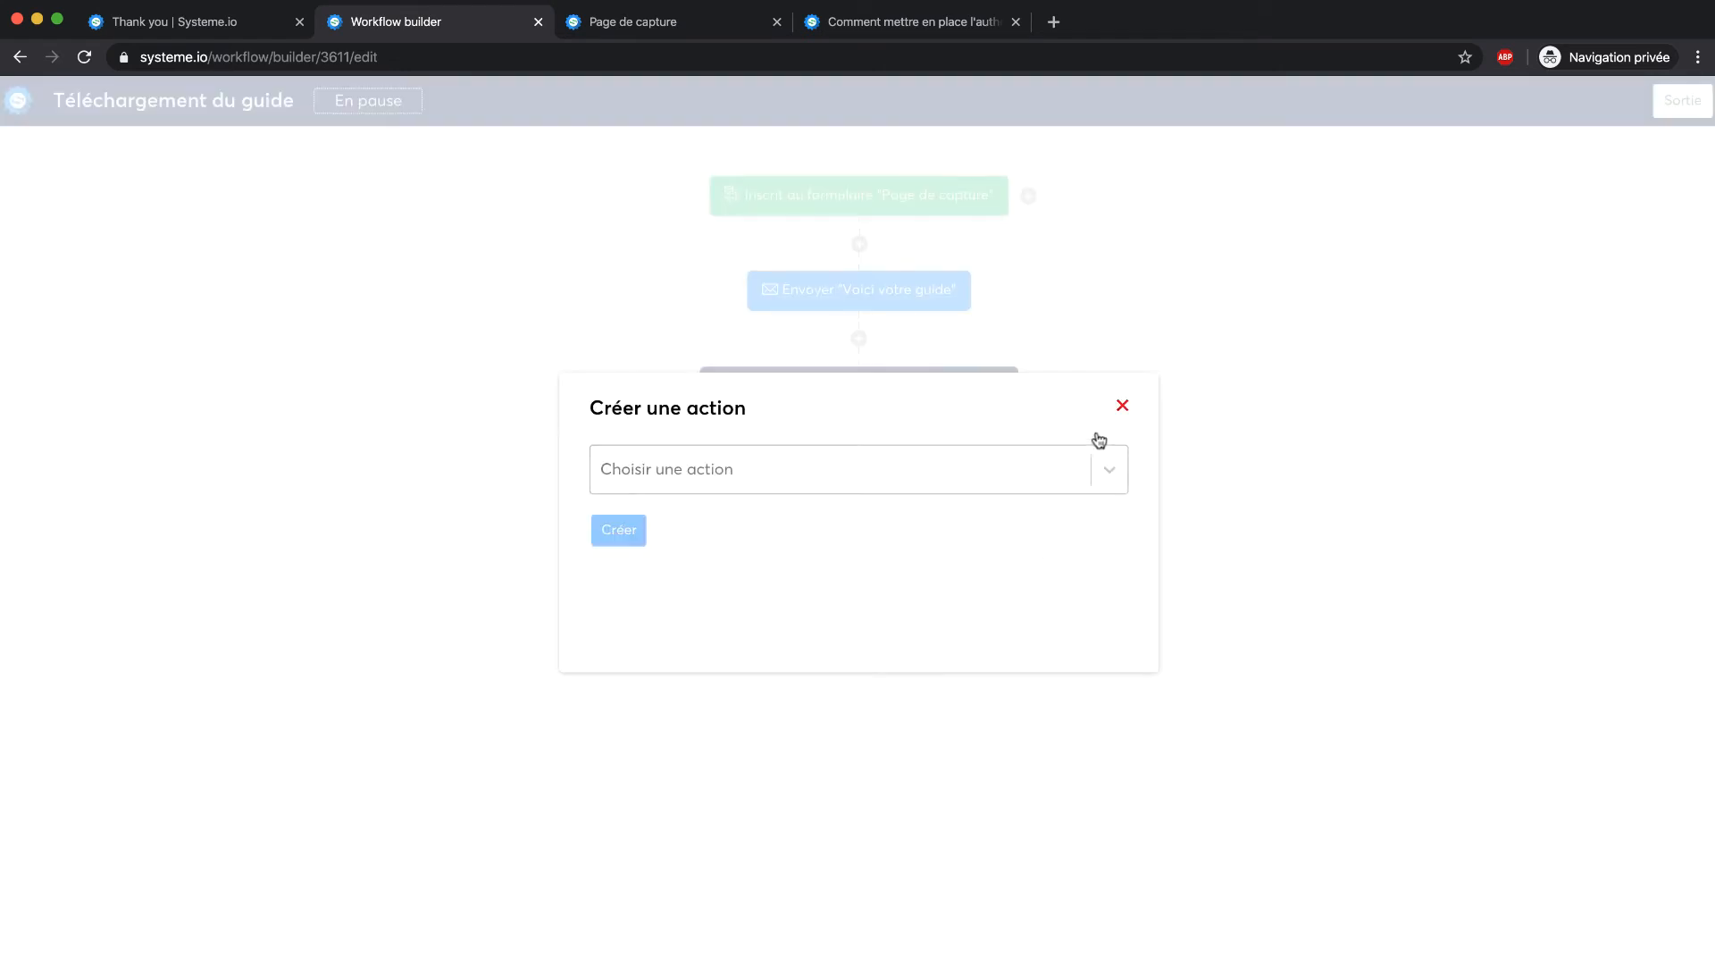
{"action": "left_click", "coordinate": [1122, 404]}
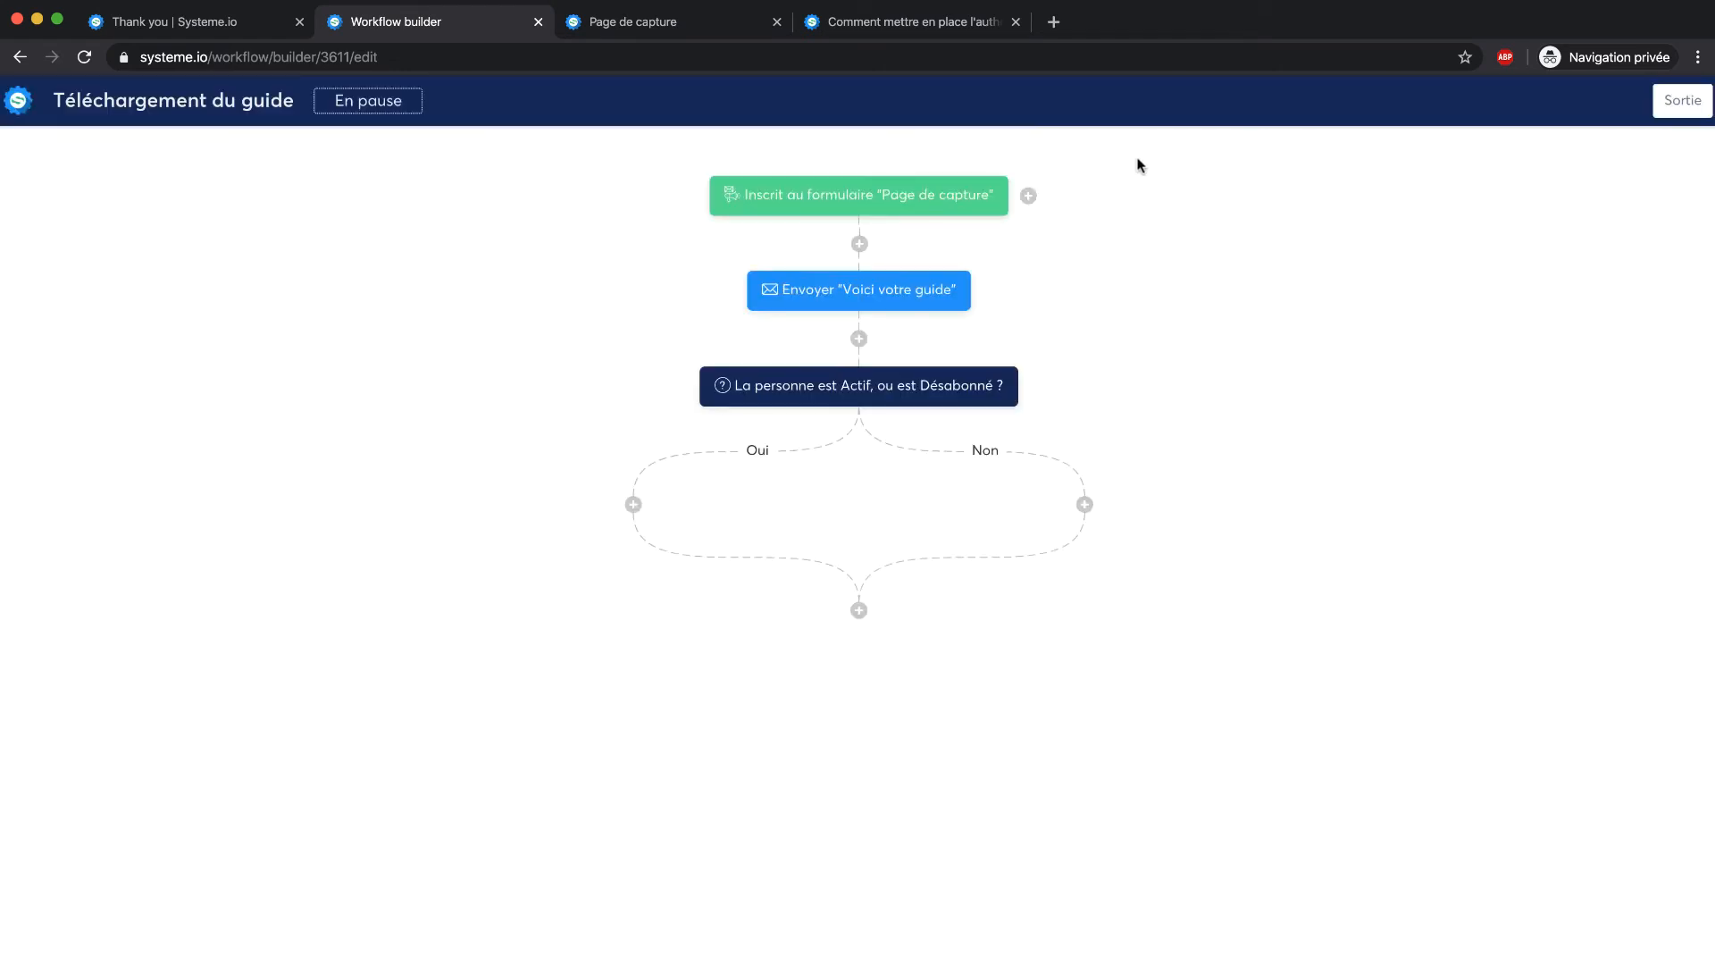
{"action": "left_click", "coordinate": [1676, 102]}
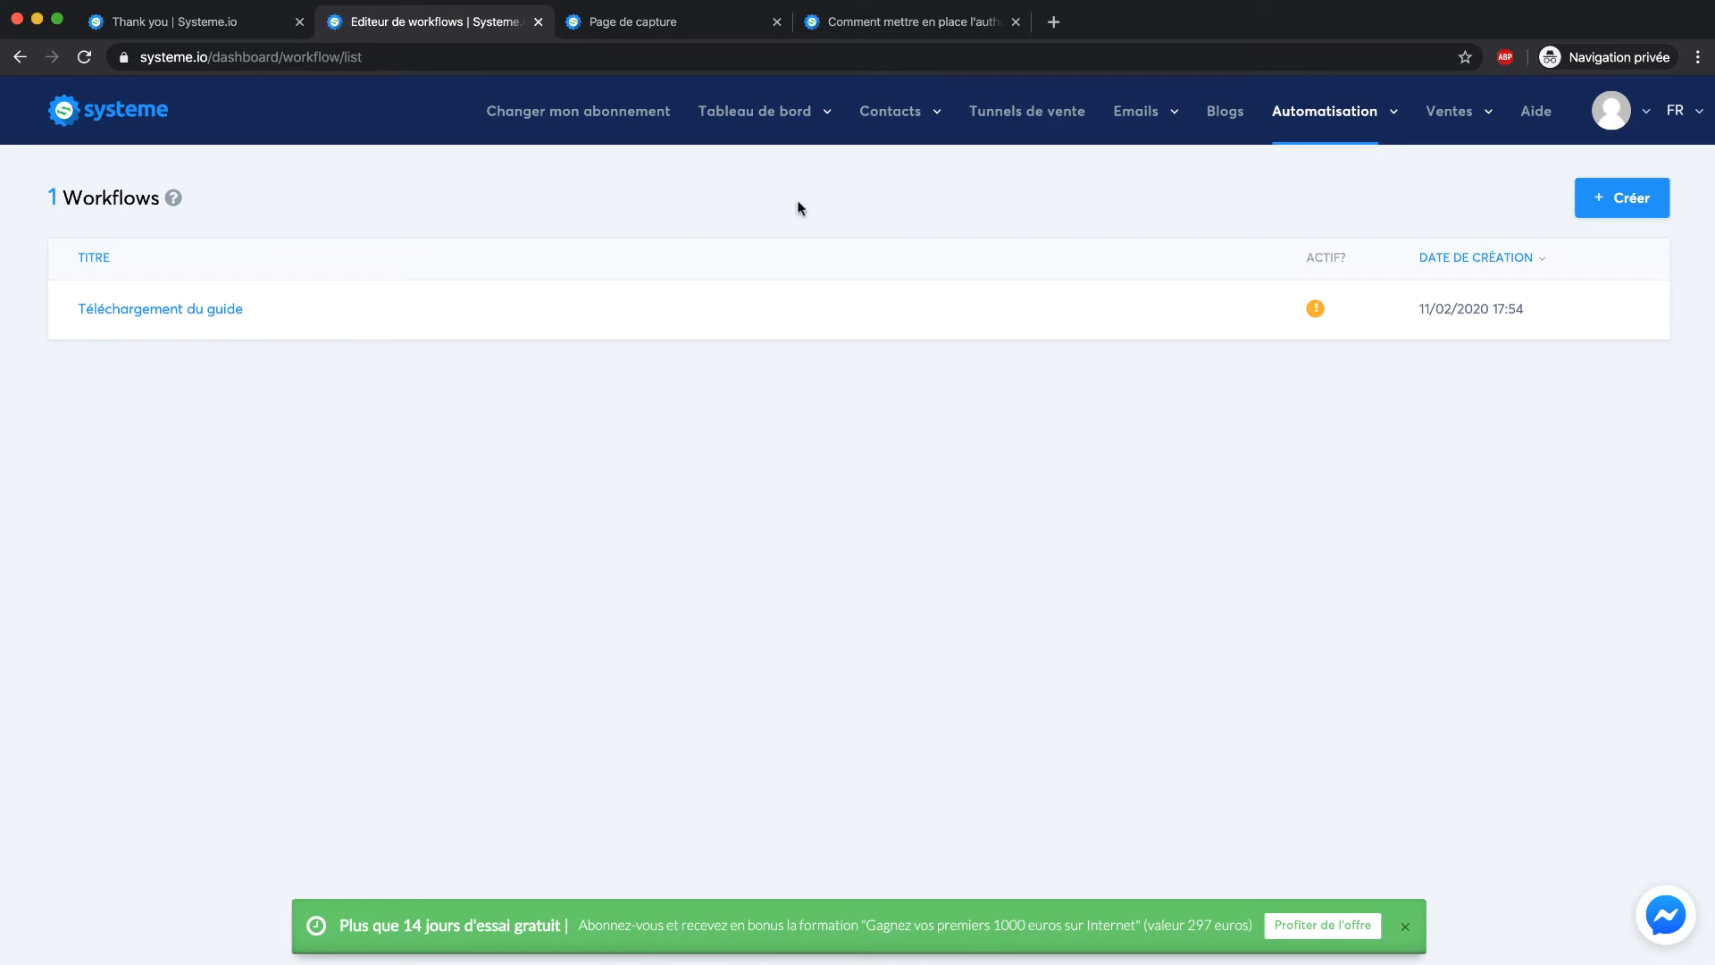
From the Tableau de bord, load the shared IMMO squeeze-page funnel link in the address bar
{"action": "mouse_move", "coordinate": [747, 111]}
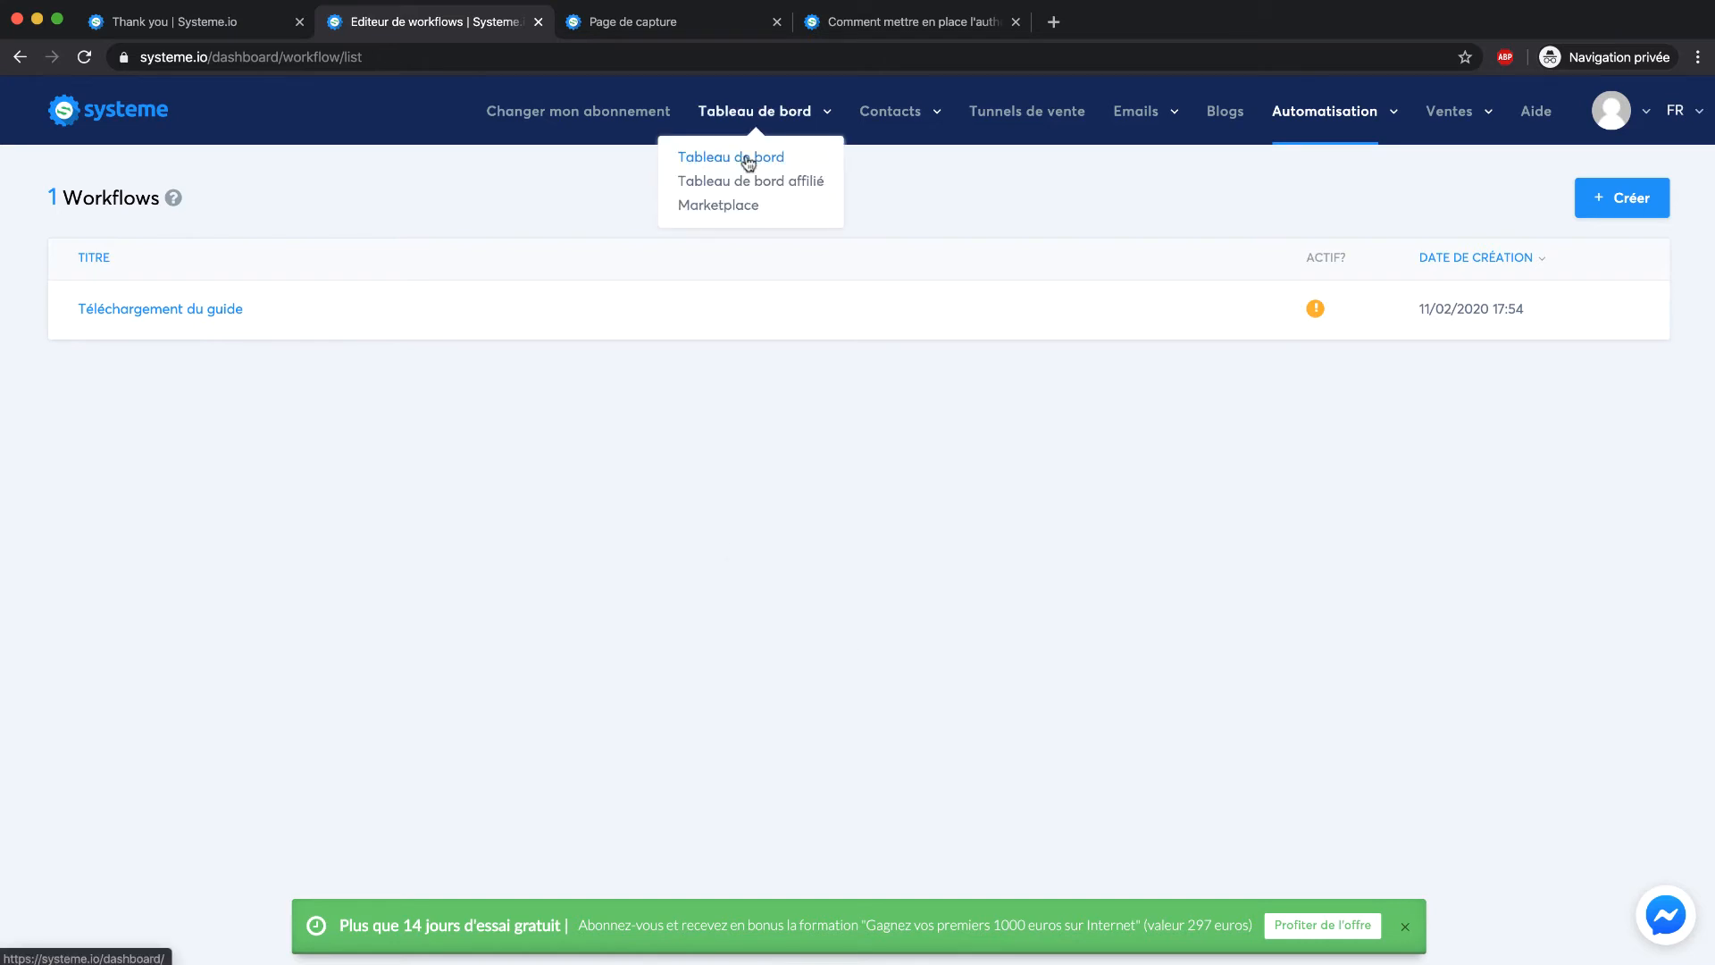
{"action": "left_click", "coordinate": [747, 162]}
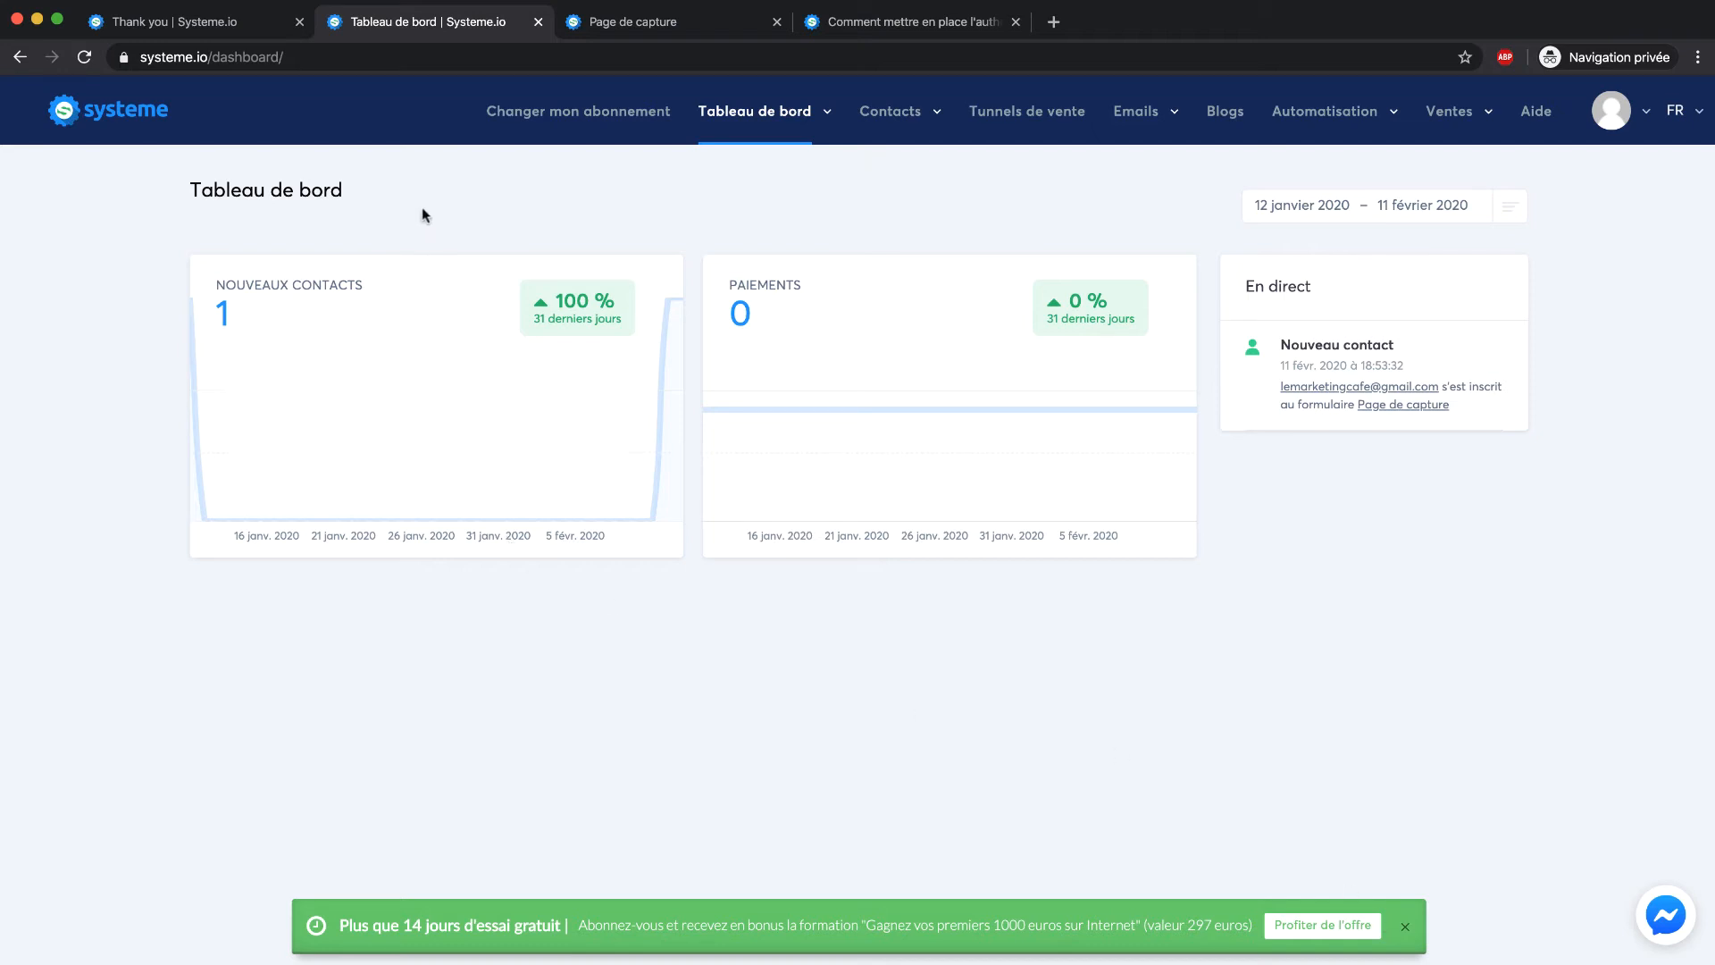
{"action": "left_click", "coordinate": [508, 57]}
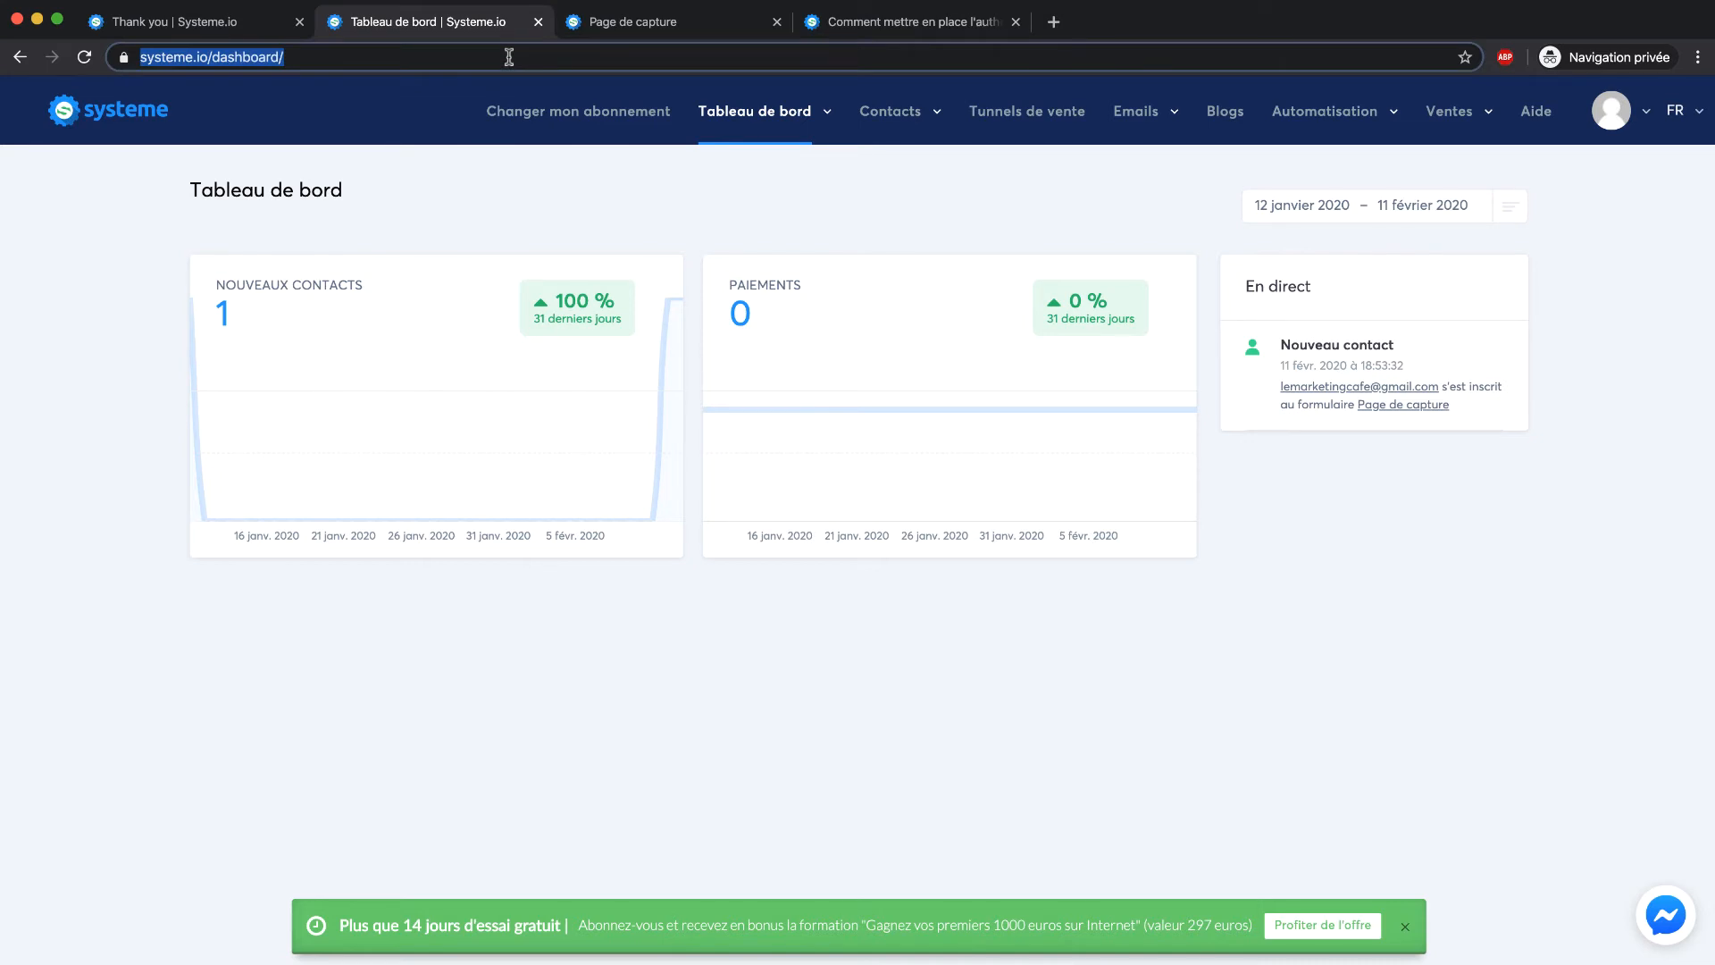
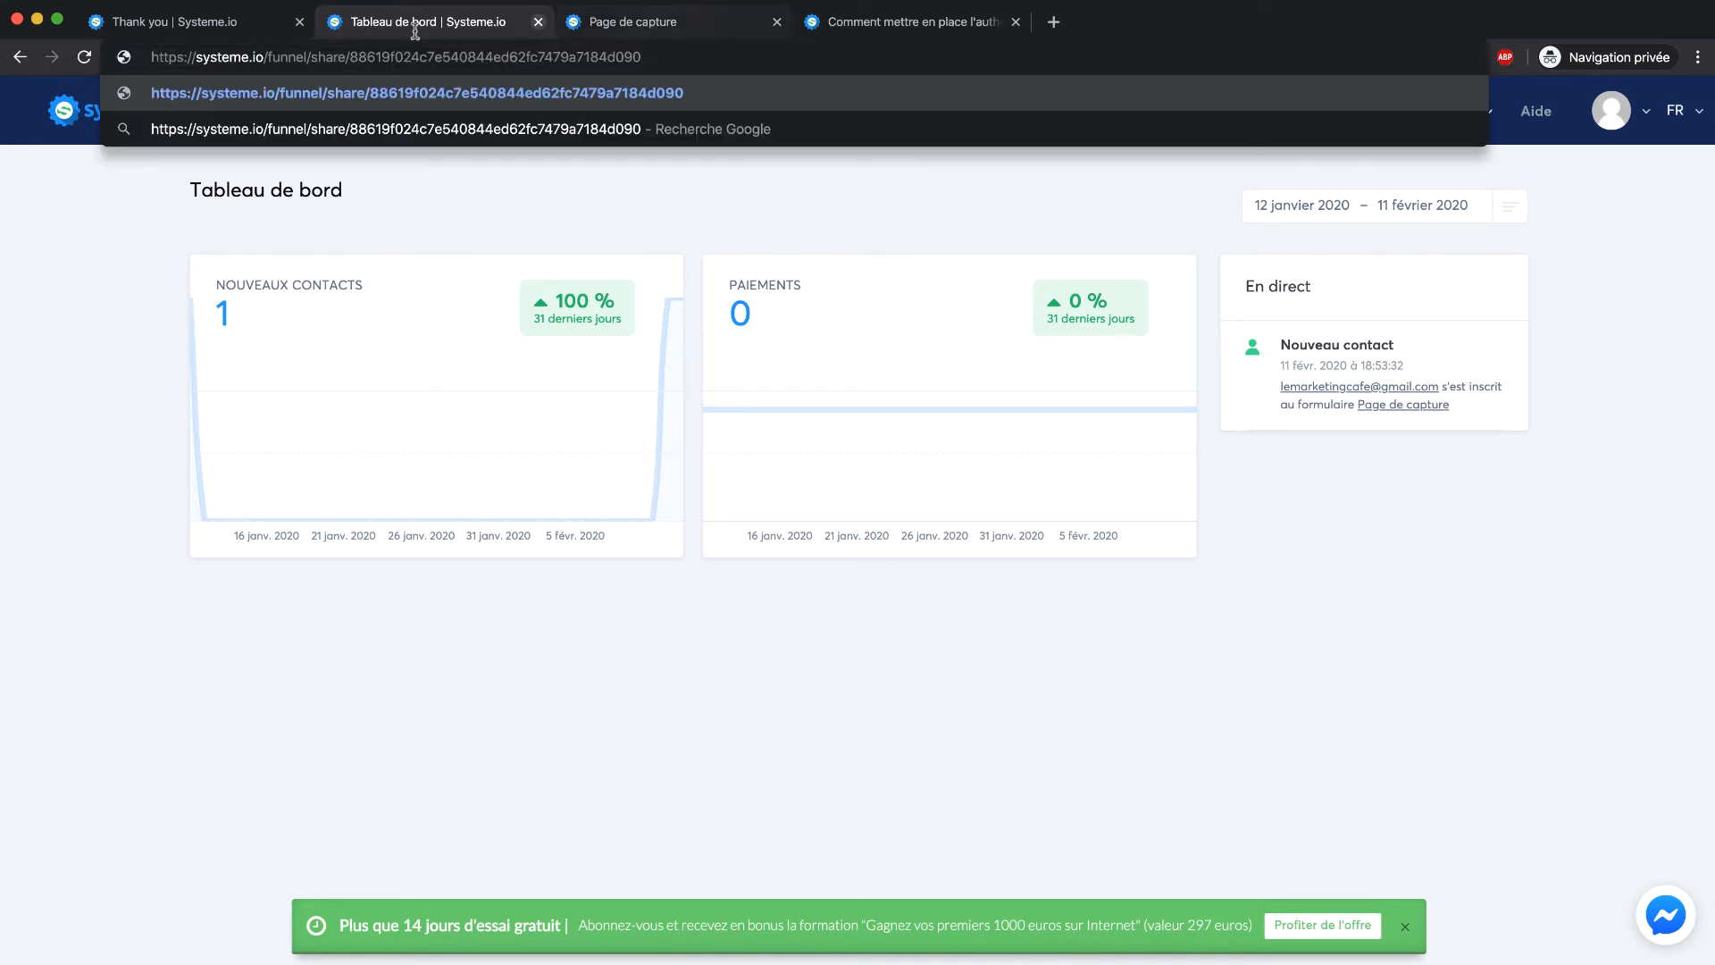
{"action": "key", "text": "Return"}
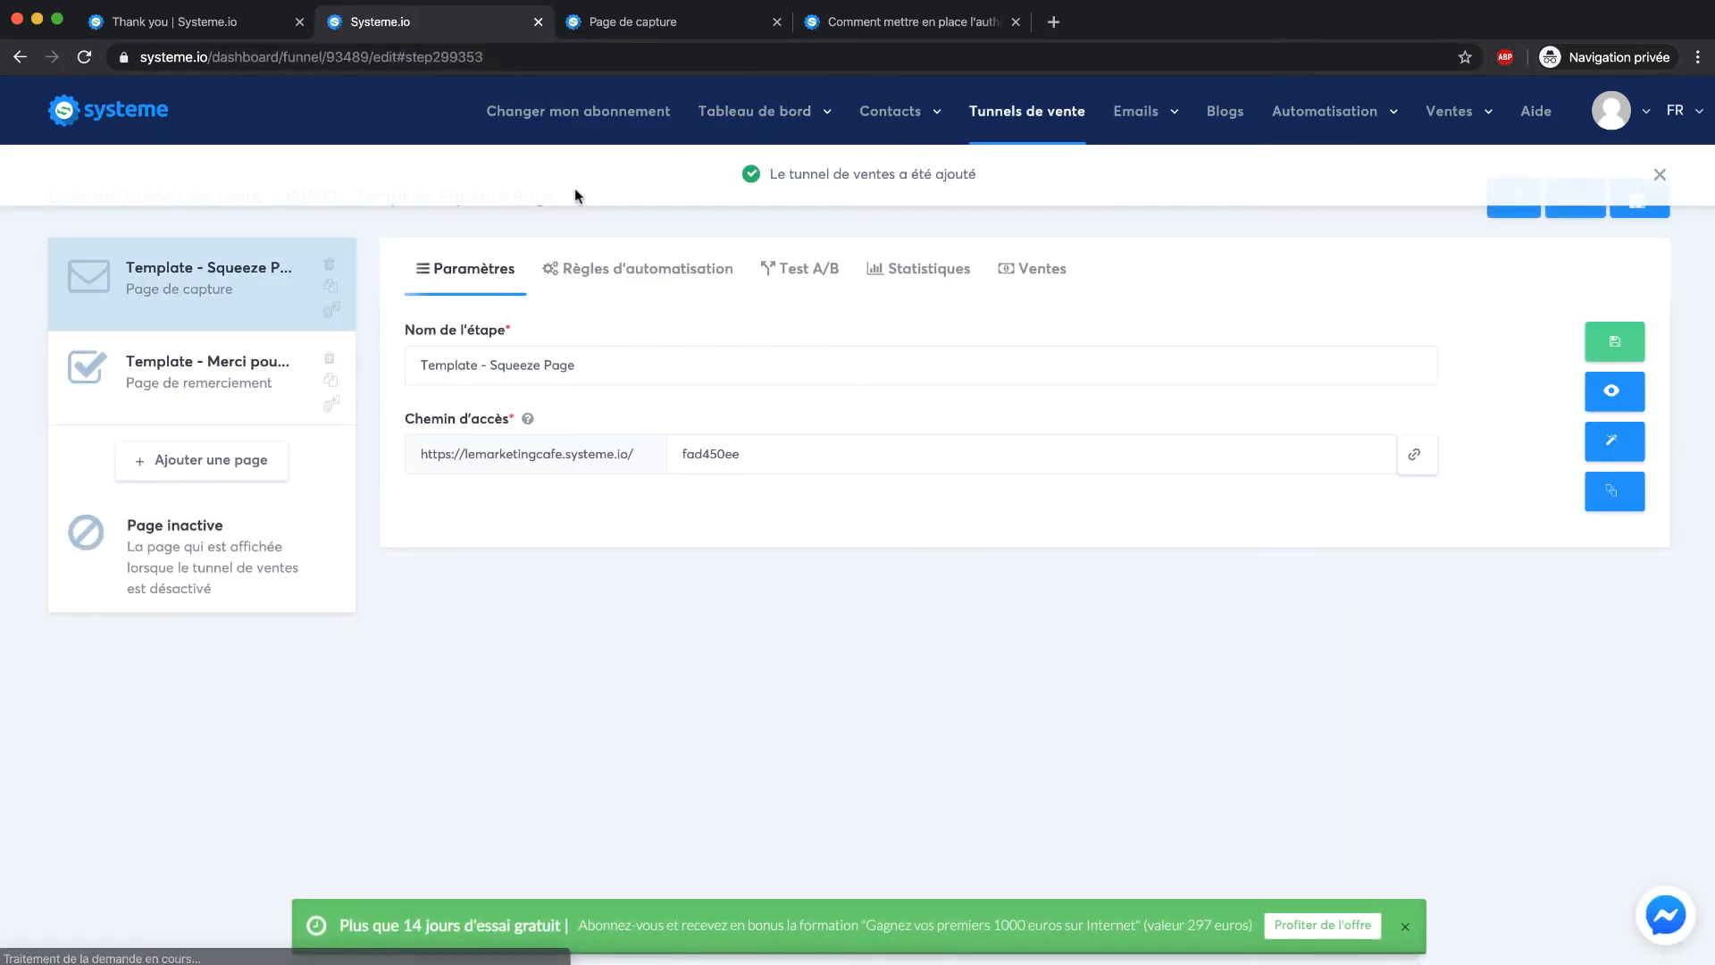
Open the IMMO - Template Squeeze Page funnel and preview its capture page in a new tab
{"action": "left_click", "coordinate": [992, 109]}
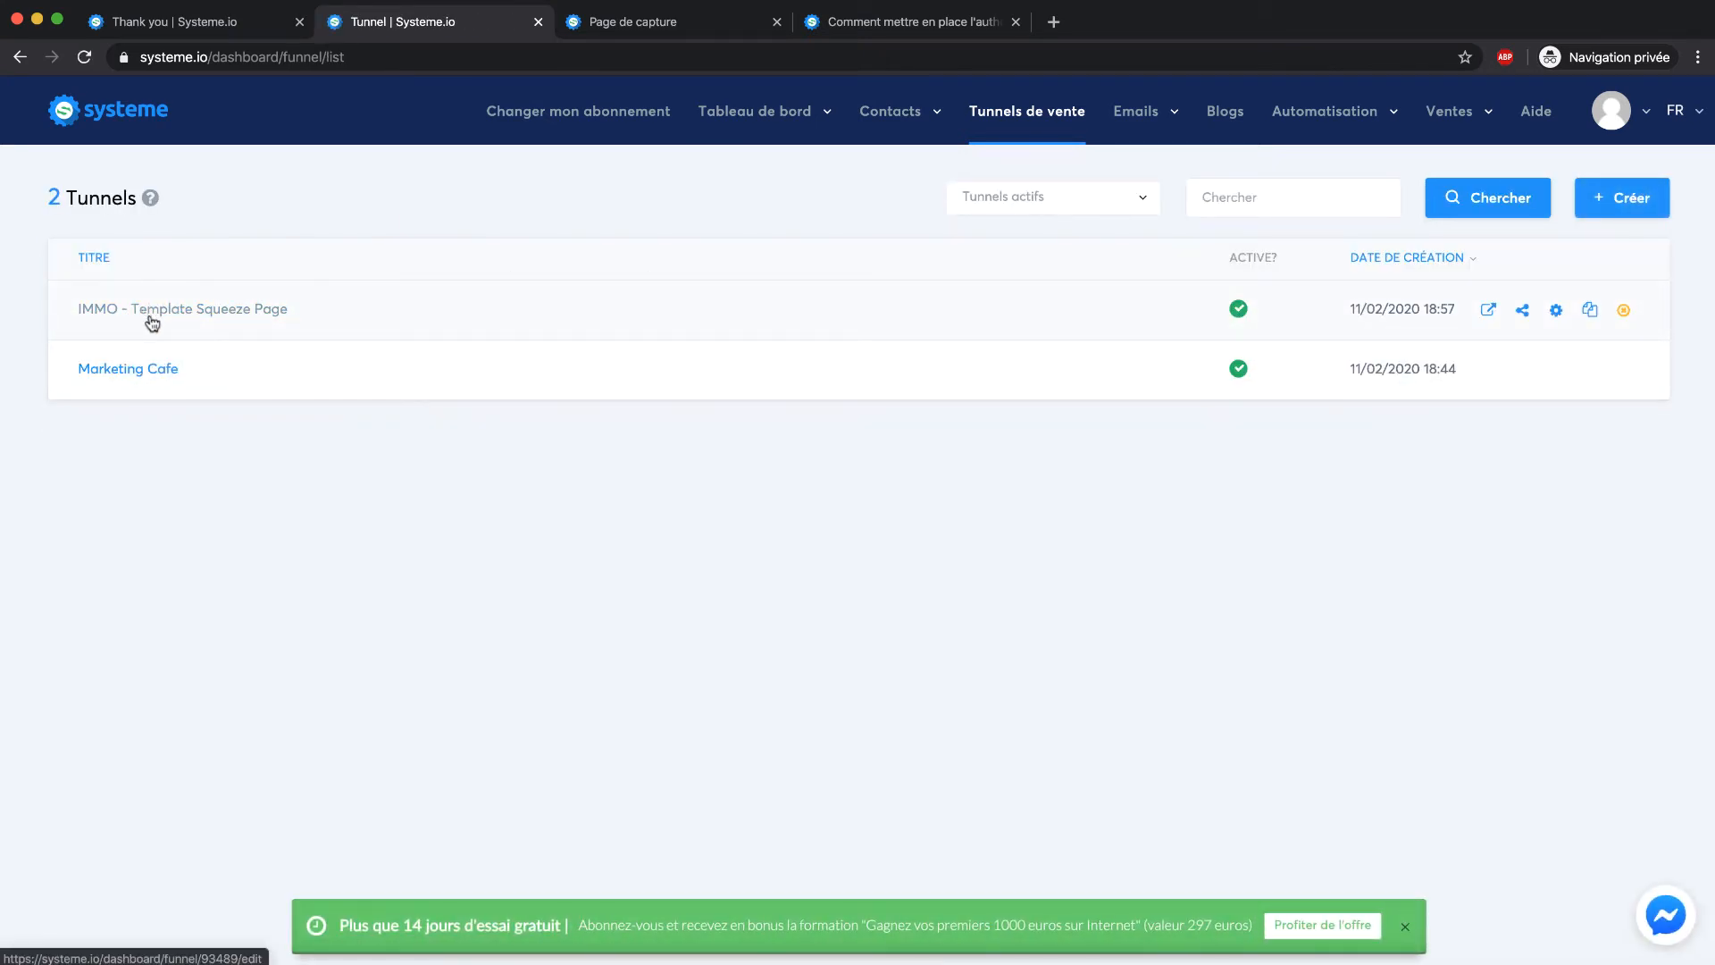
{"action": "left_click", "coordinate": [150, 315]}
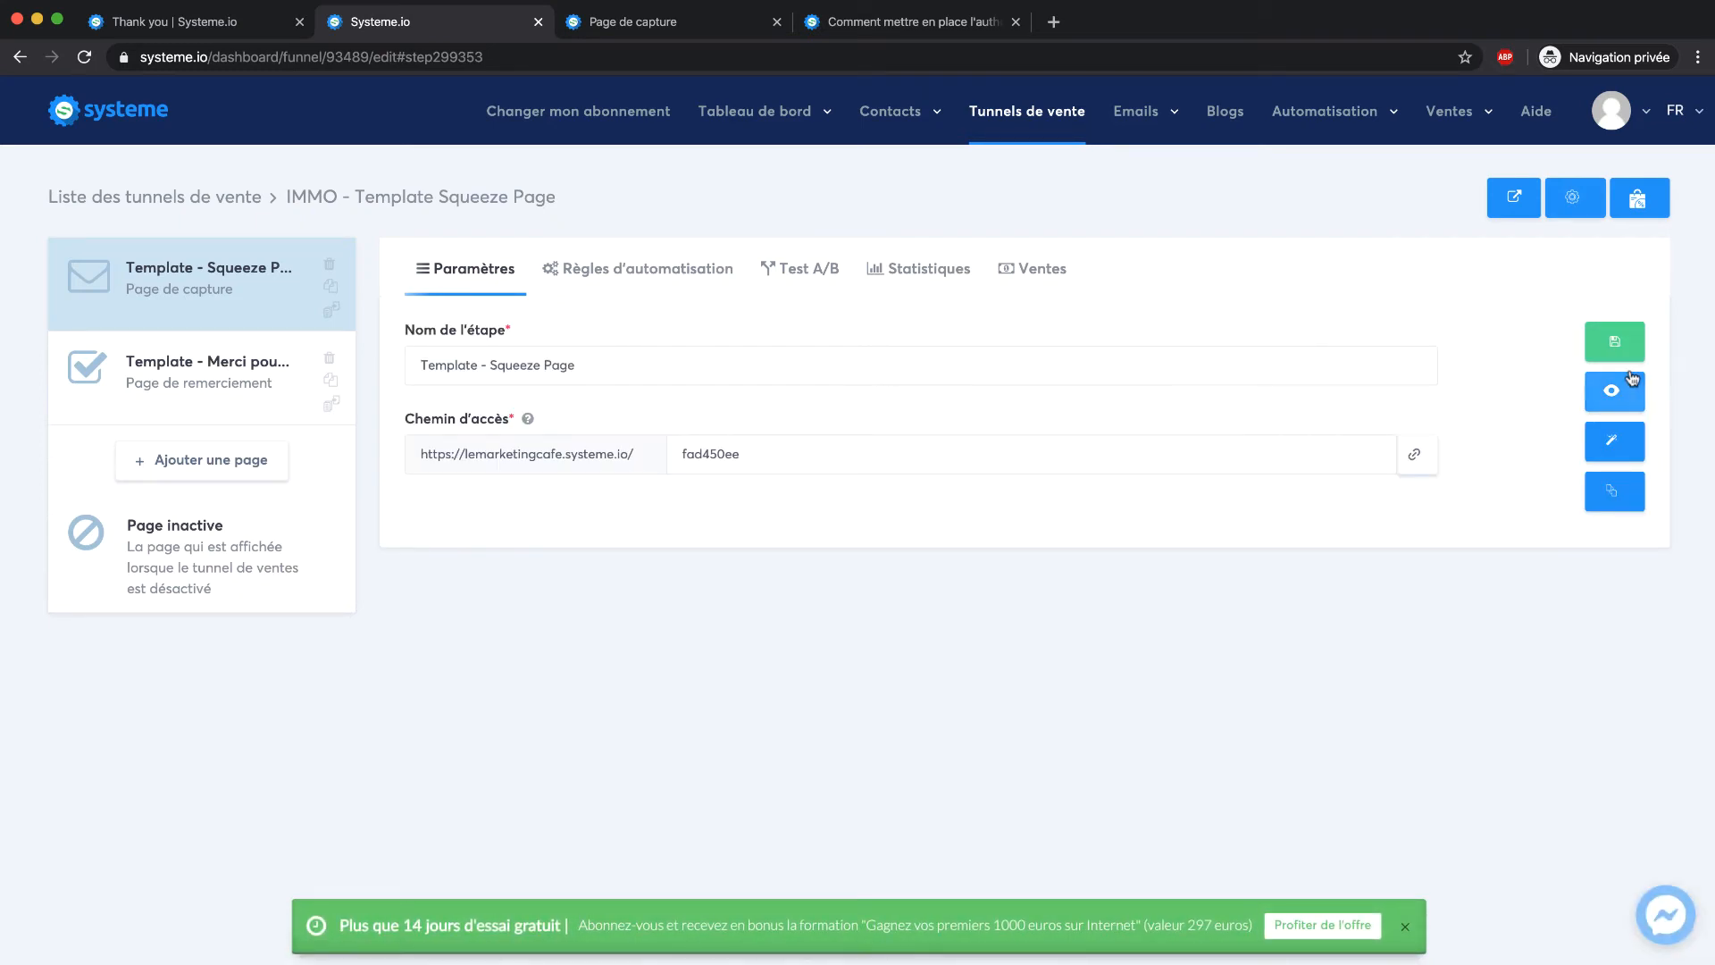
{"action": "left_click", "coordinate": [1611, 390]}
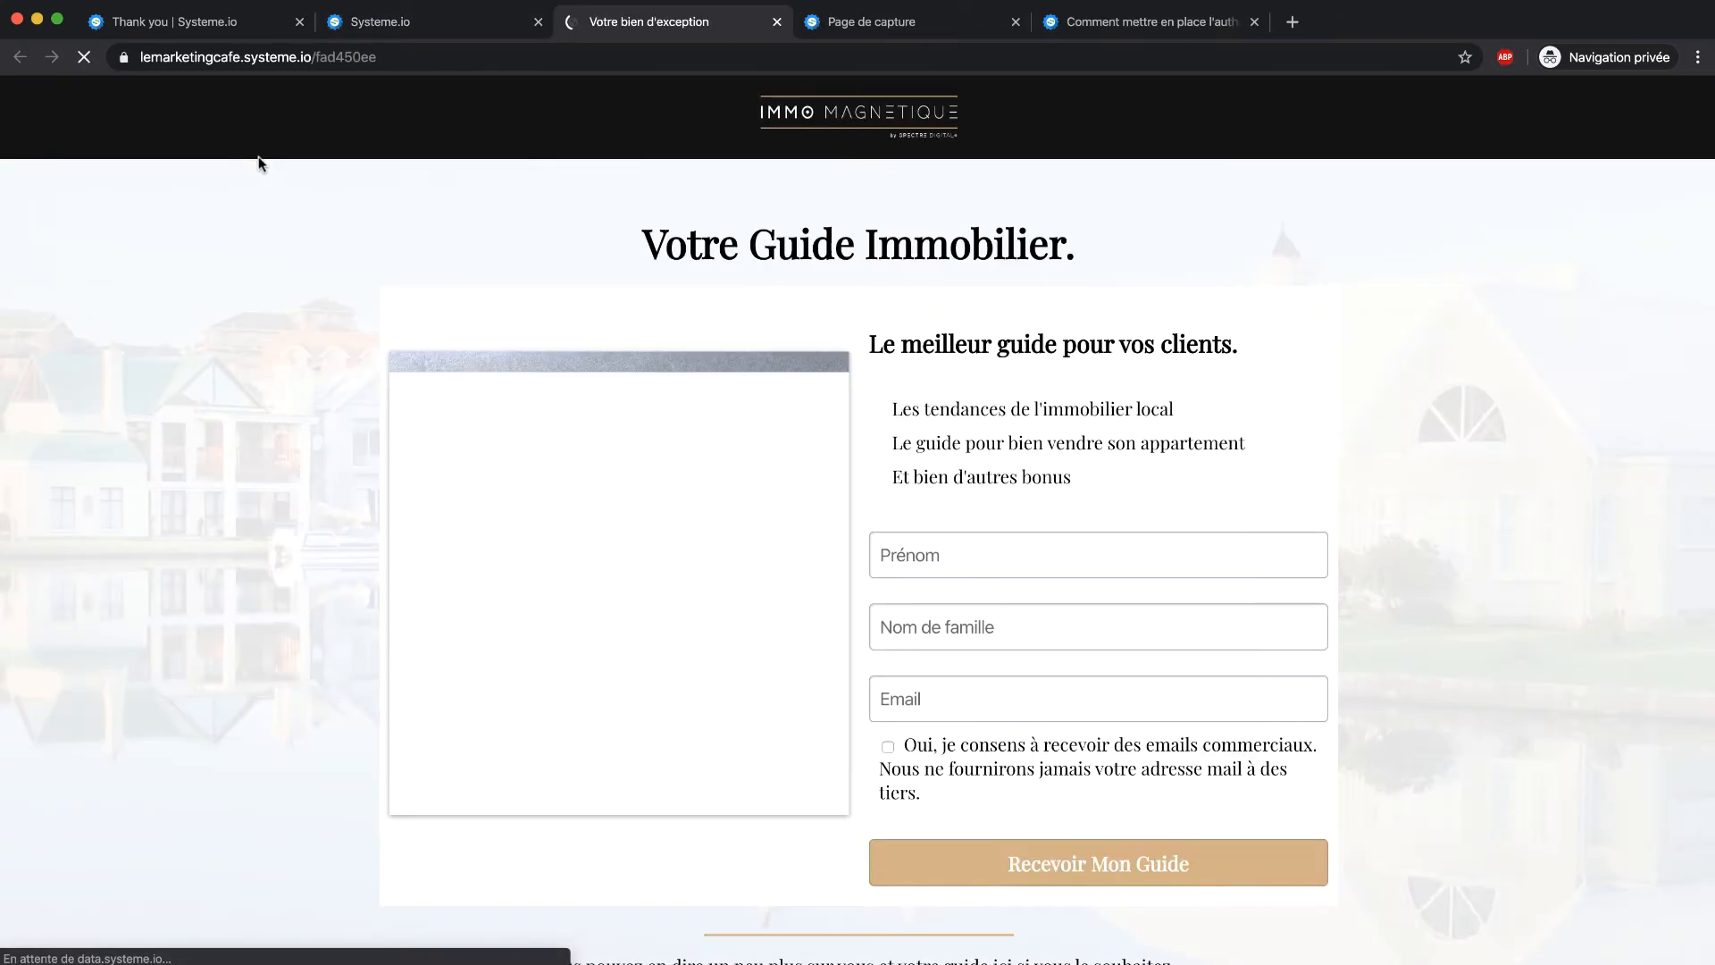
{"action": "scroll", "coordinate": [648, 307], "scroll_direction": "down", "scroll_amount": 2}
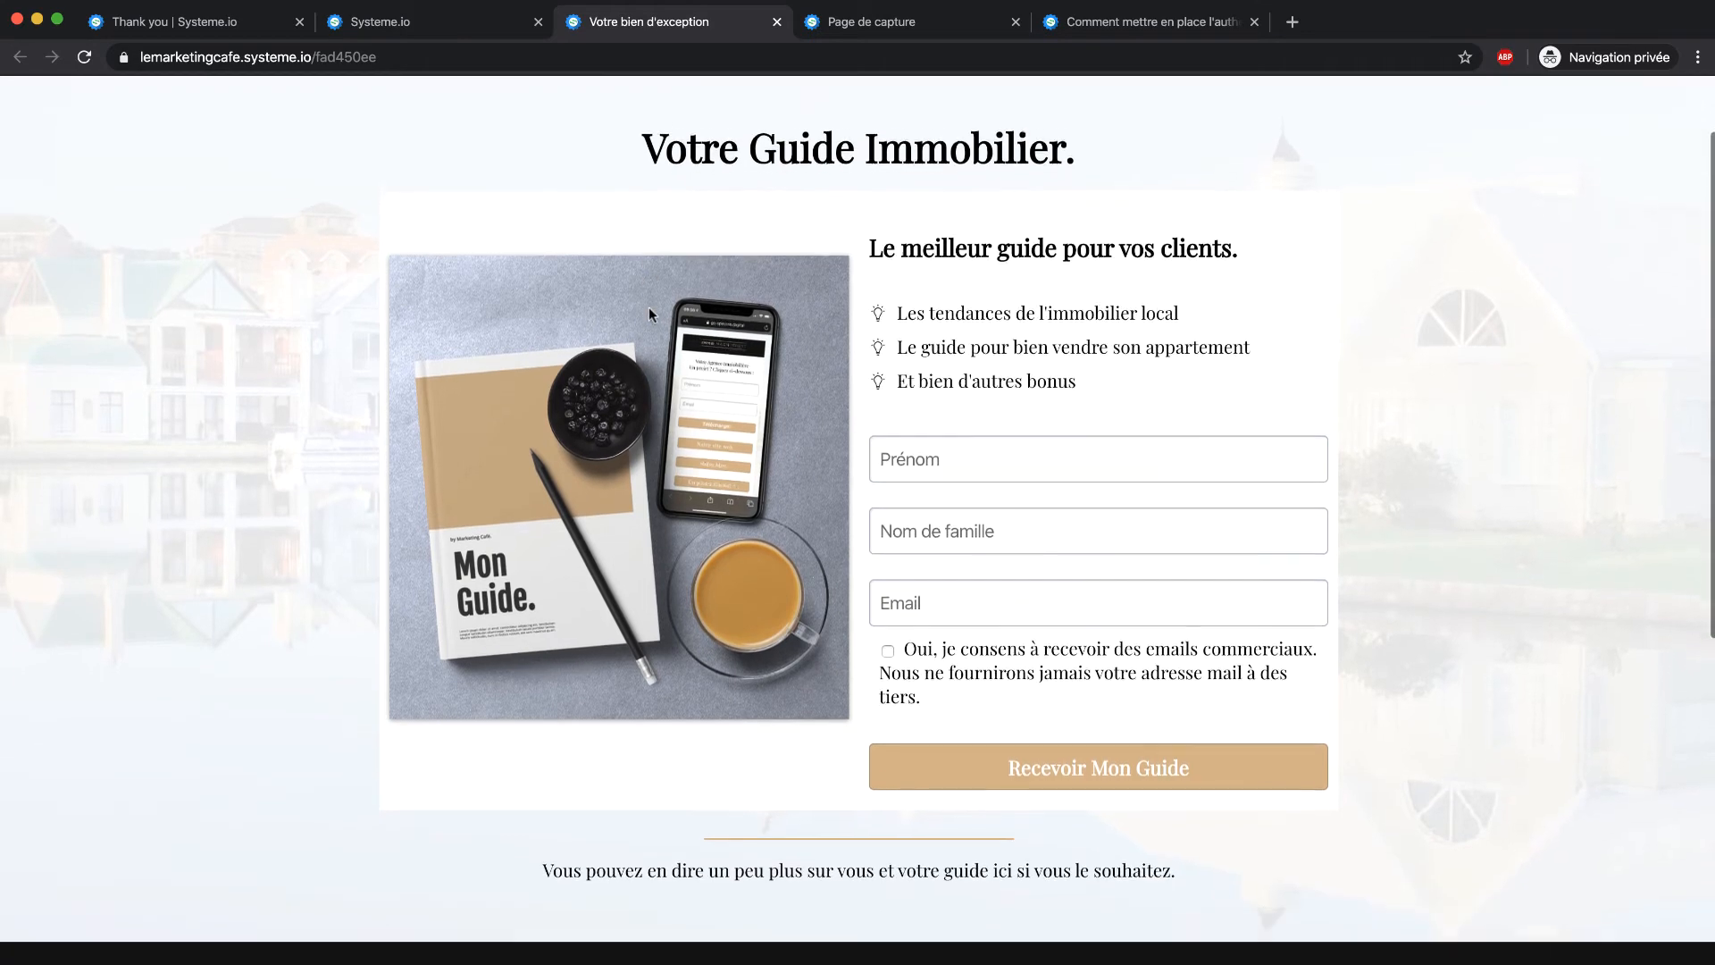
{"action": "scroll", "coordinate": [593, 199], "scroll_direction": "up", "scroll_amount": 2}
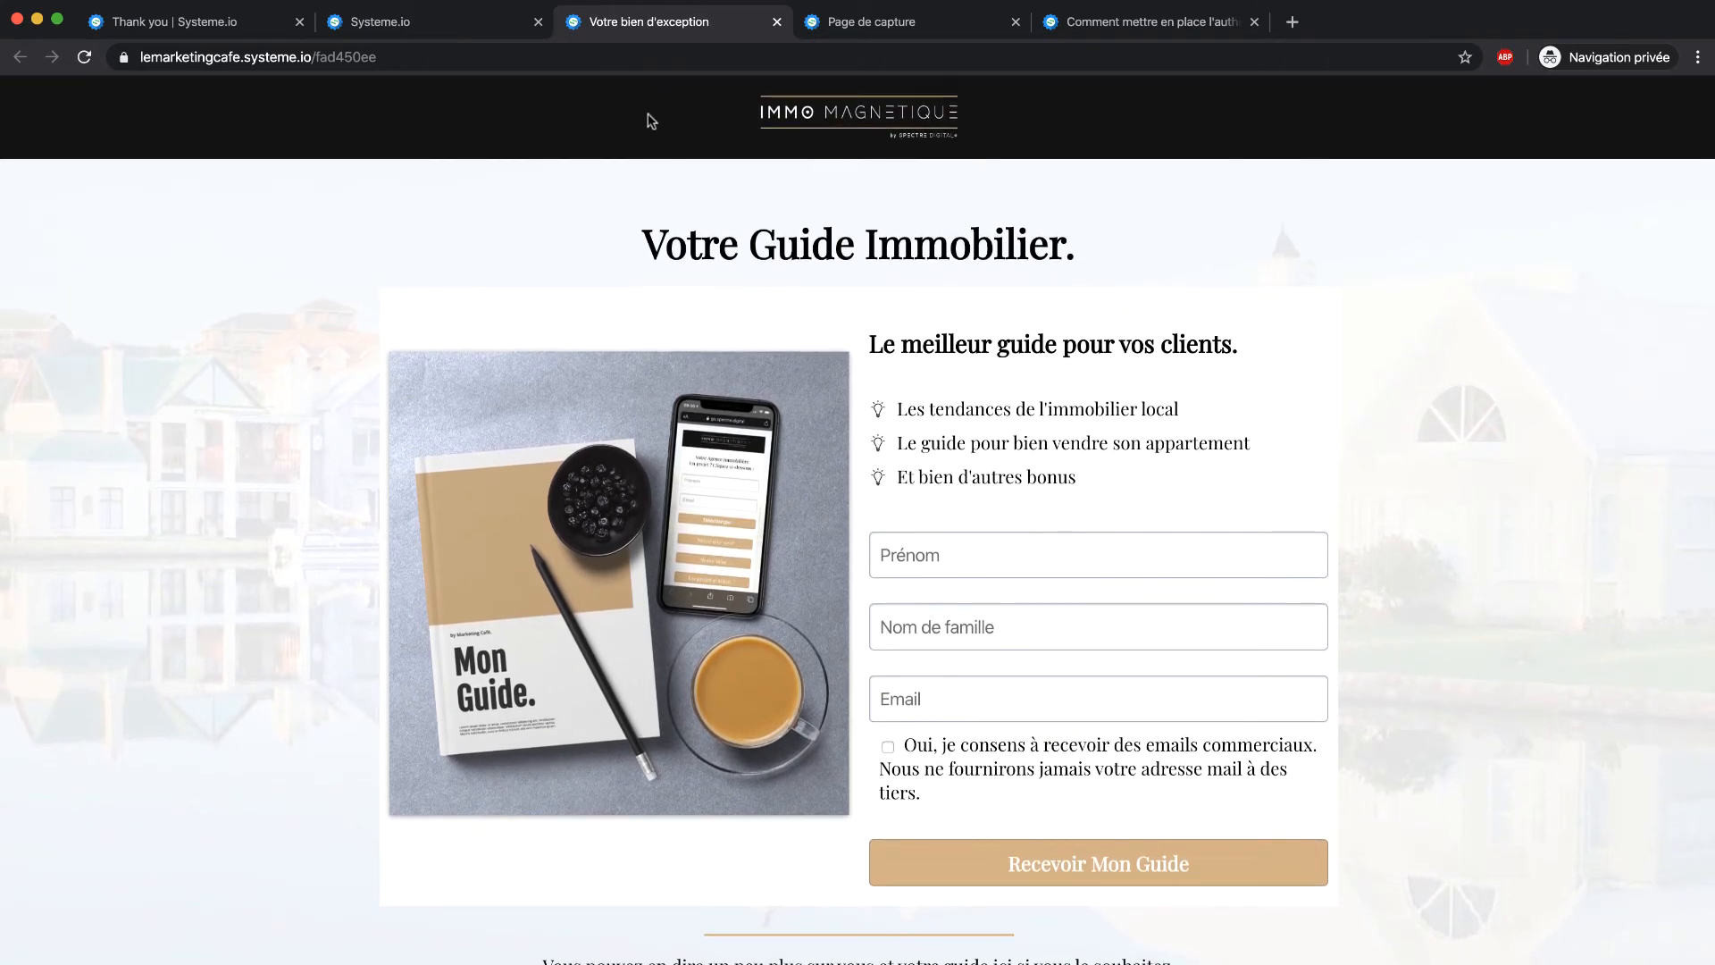
{"action": "left_click", "coordinate": [473, 37]}
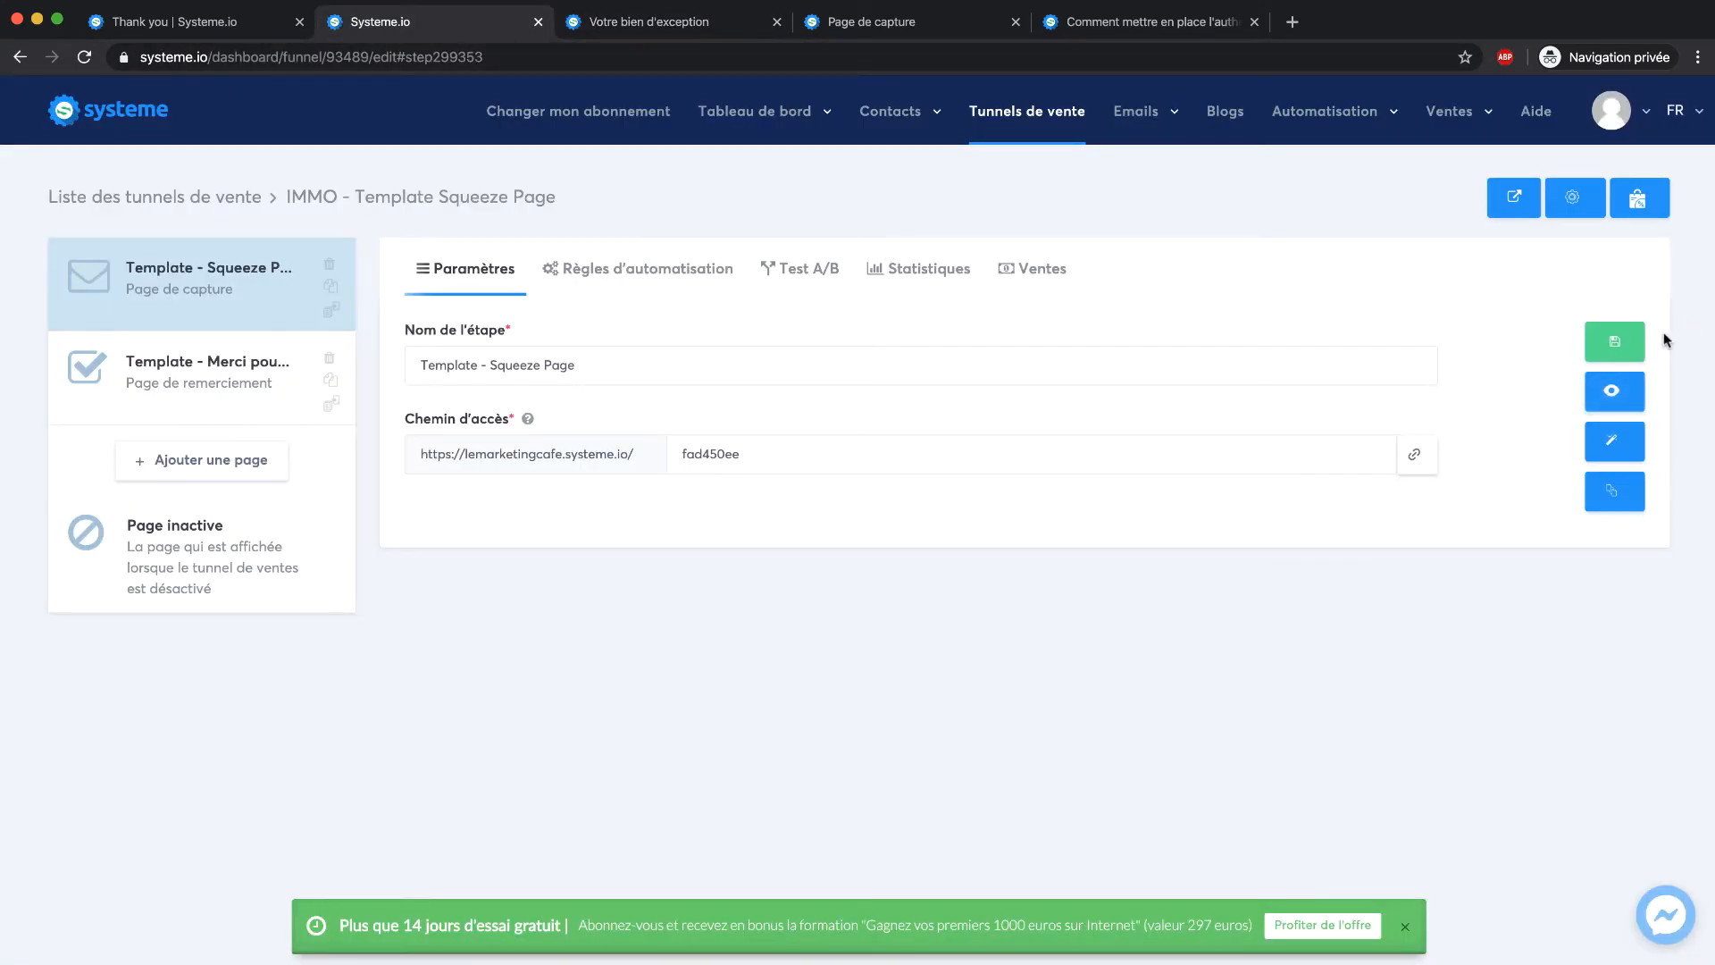
Open 'Template - Squeeze Page' in the page editor from its Paramètres tab
{"action": "left_click", "coordinate": [643, 268]}
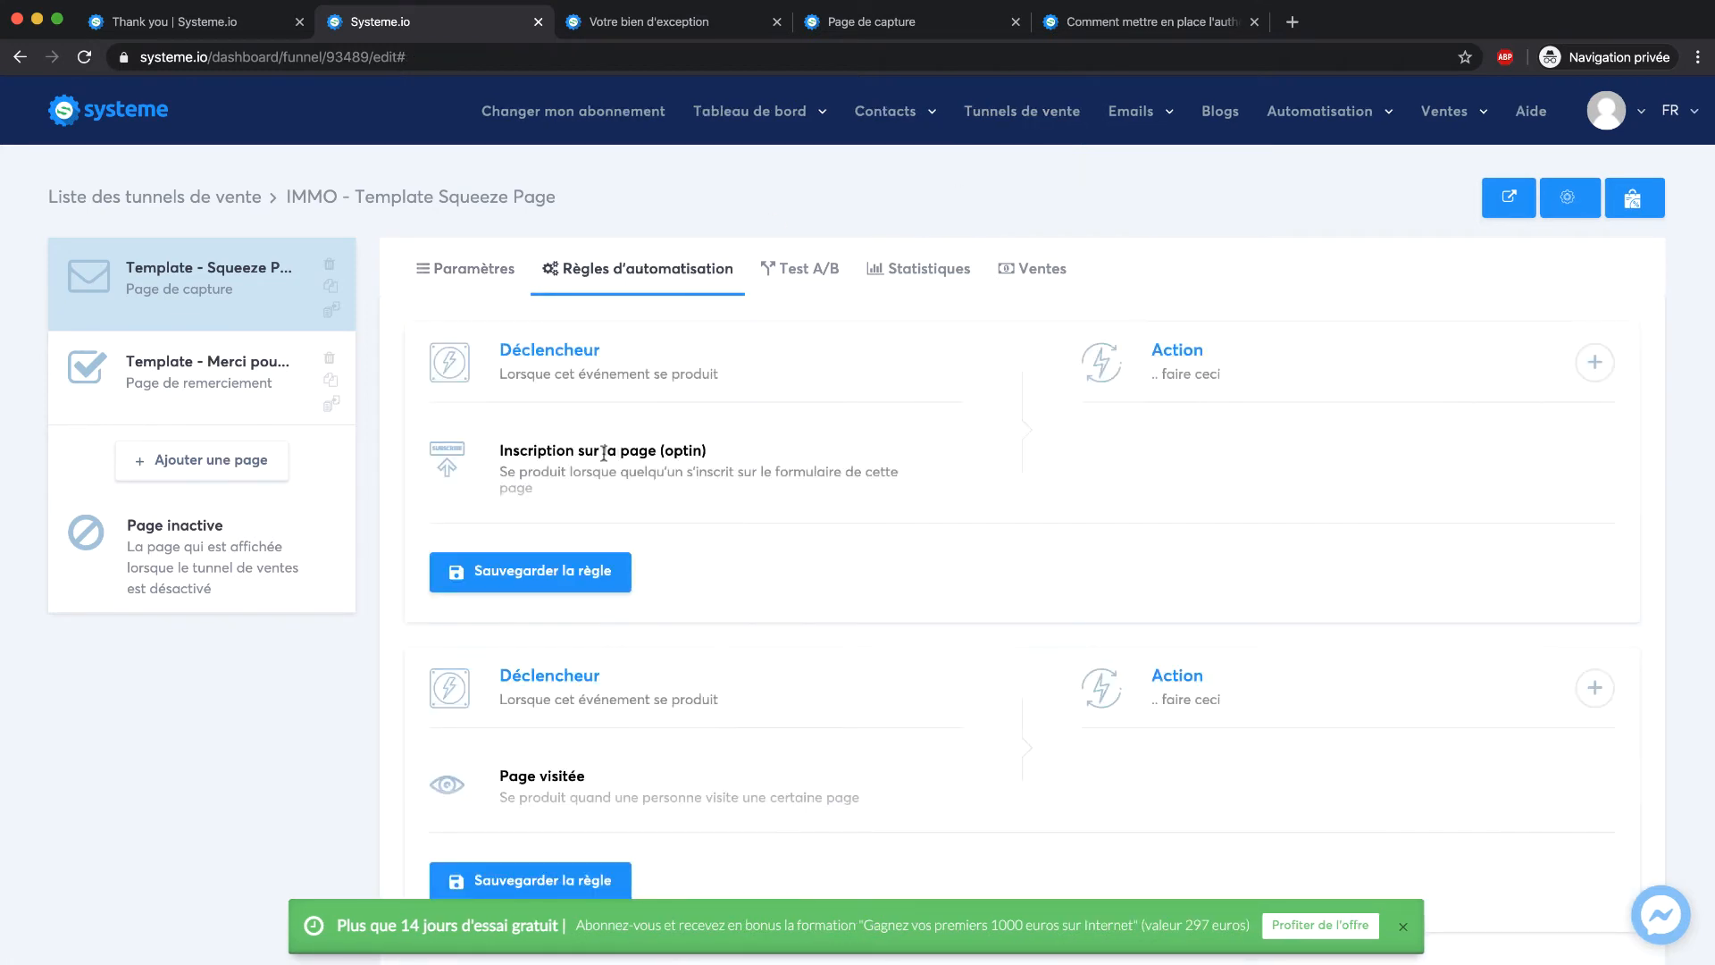
{"action": "scroll", "coordinate": [604, 454], "scroll_direction": "up", "scroll_amount": 2}
{"action": "left_click", "coordinate": [920, 269]}
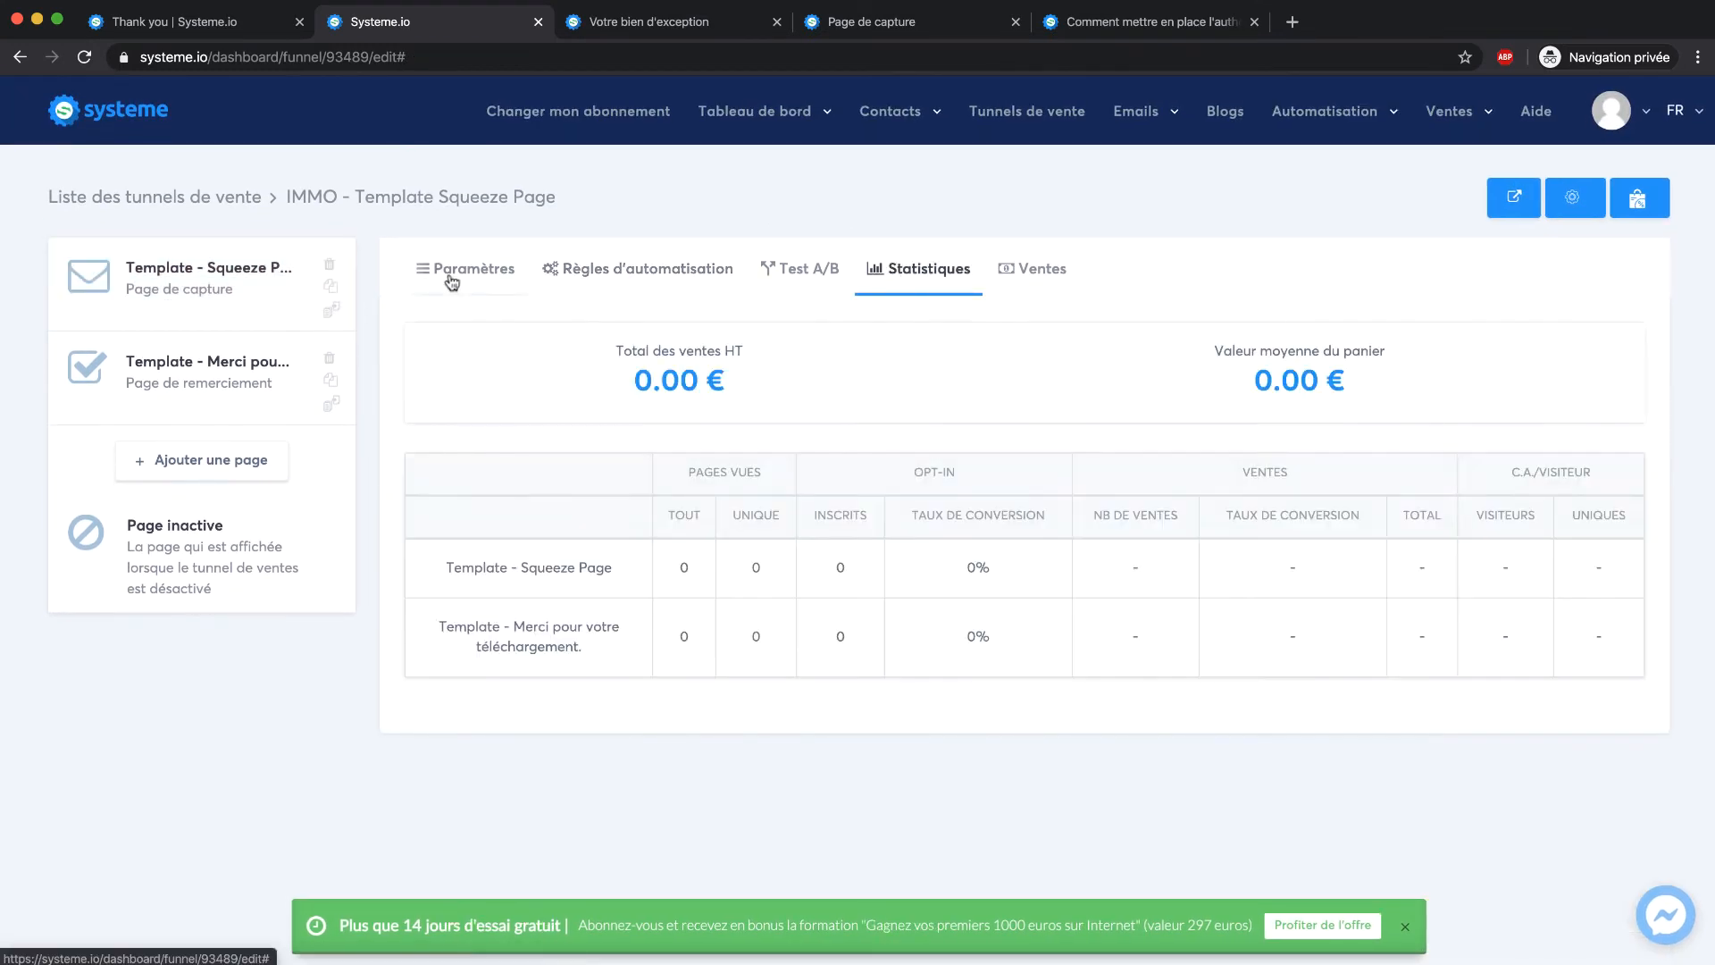
{"action": "left_click", "coordinate": [481, 270]}
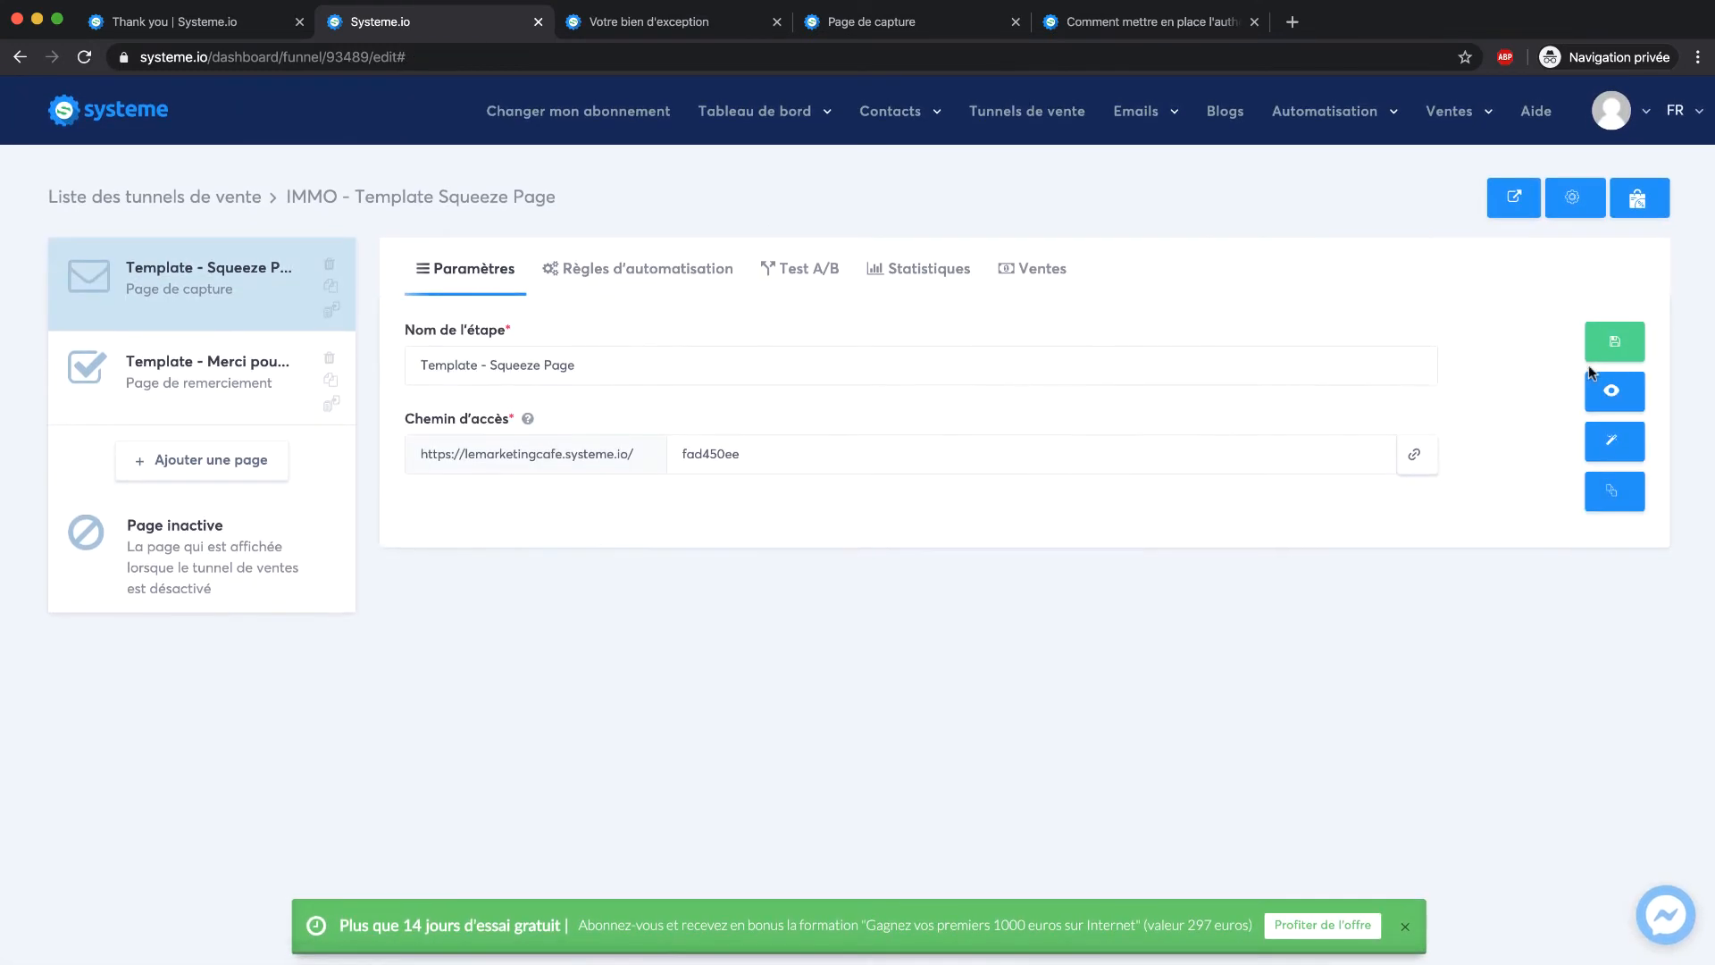
{"action": "left_click", "coordinate": [1615, 439]}
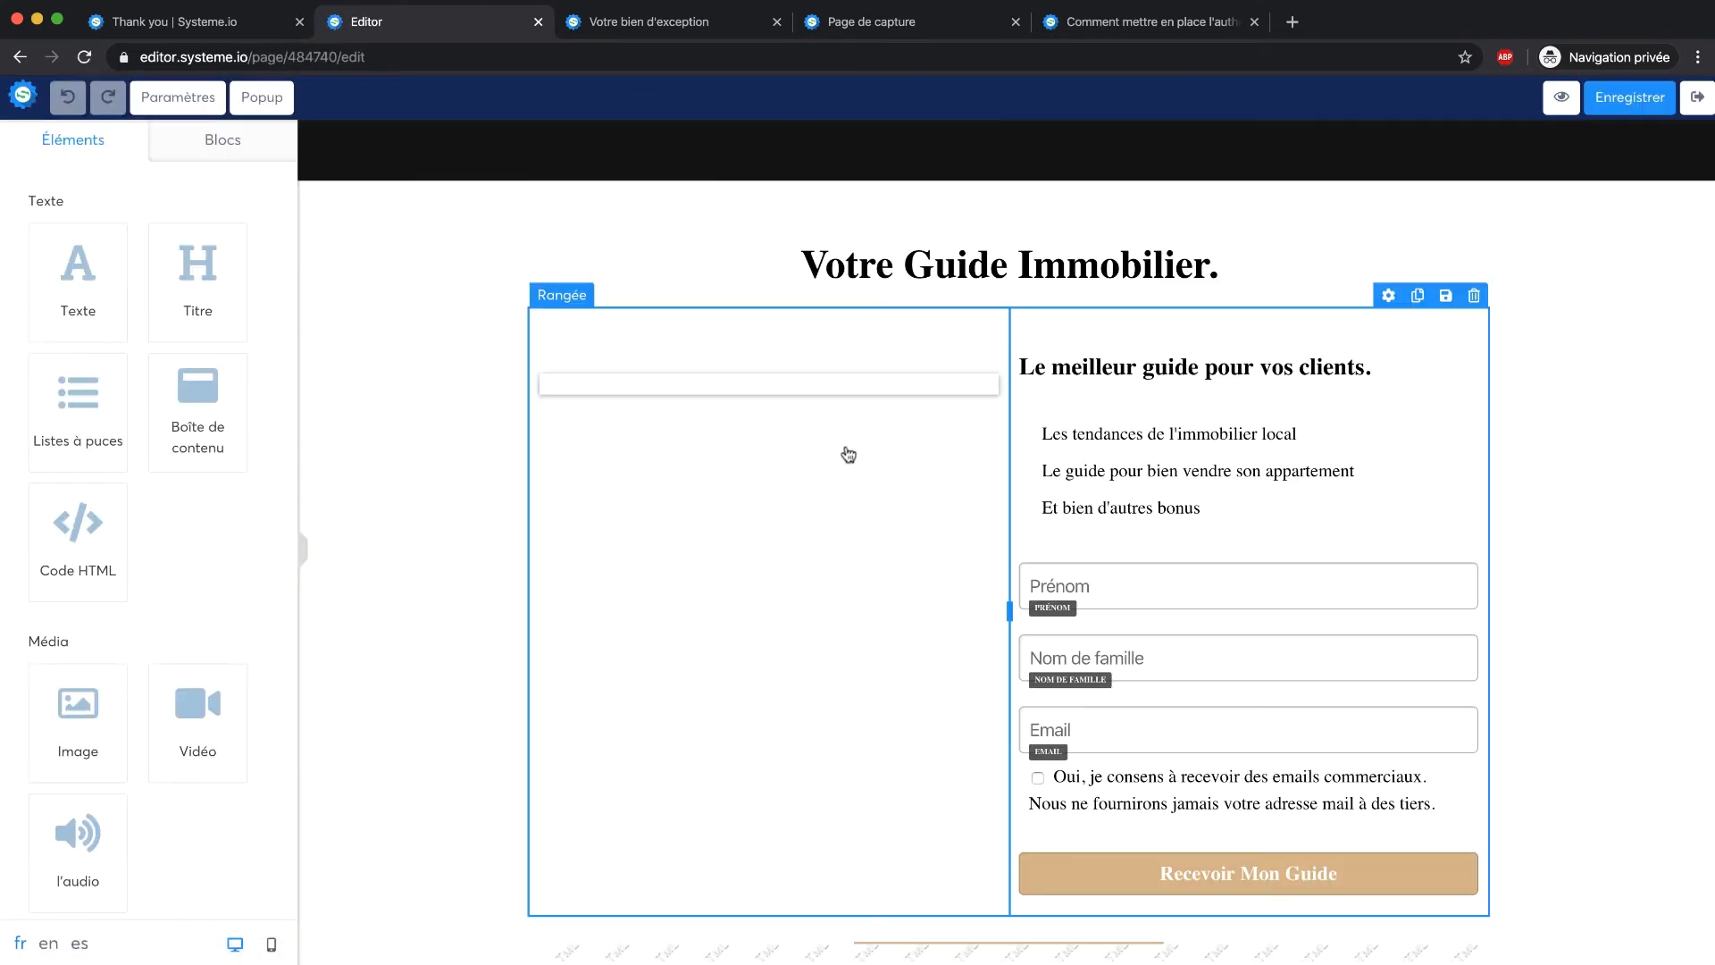
Change the header band behind the logo from black to the blue preset colour
{"action": "left_click", "coordinate": [939, 487]}
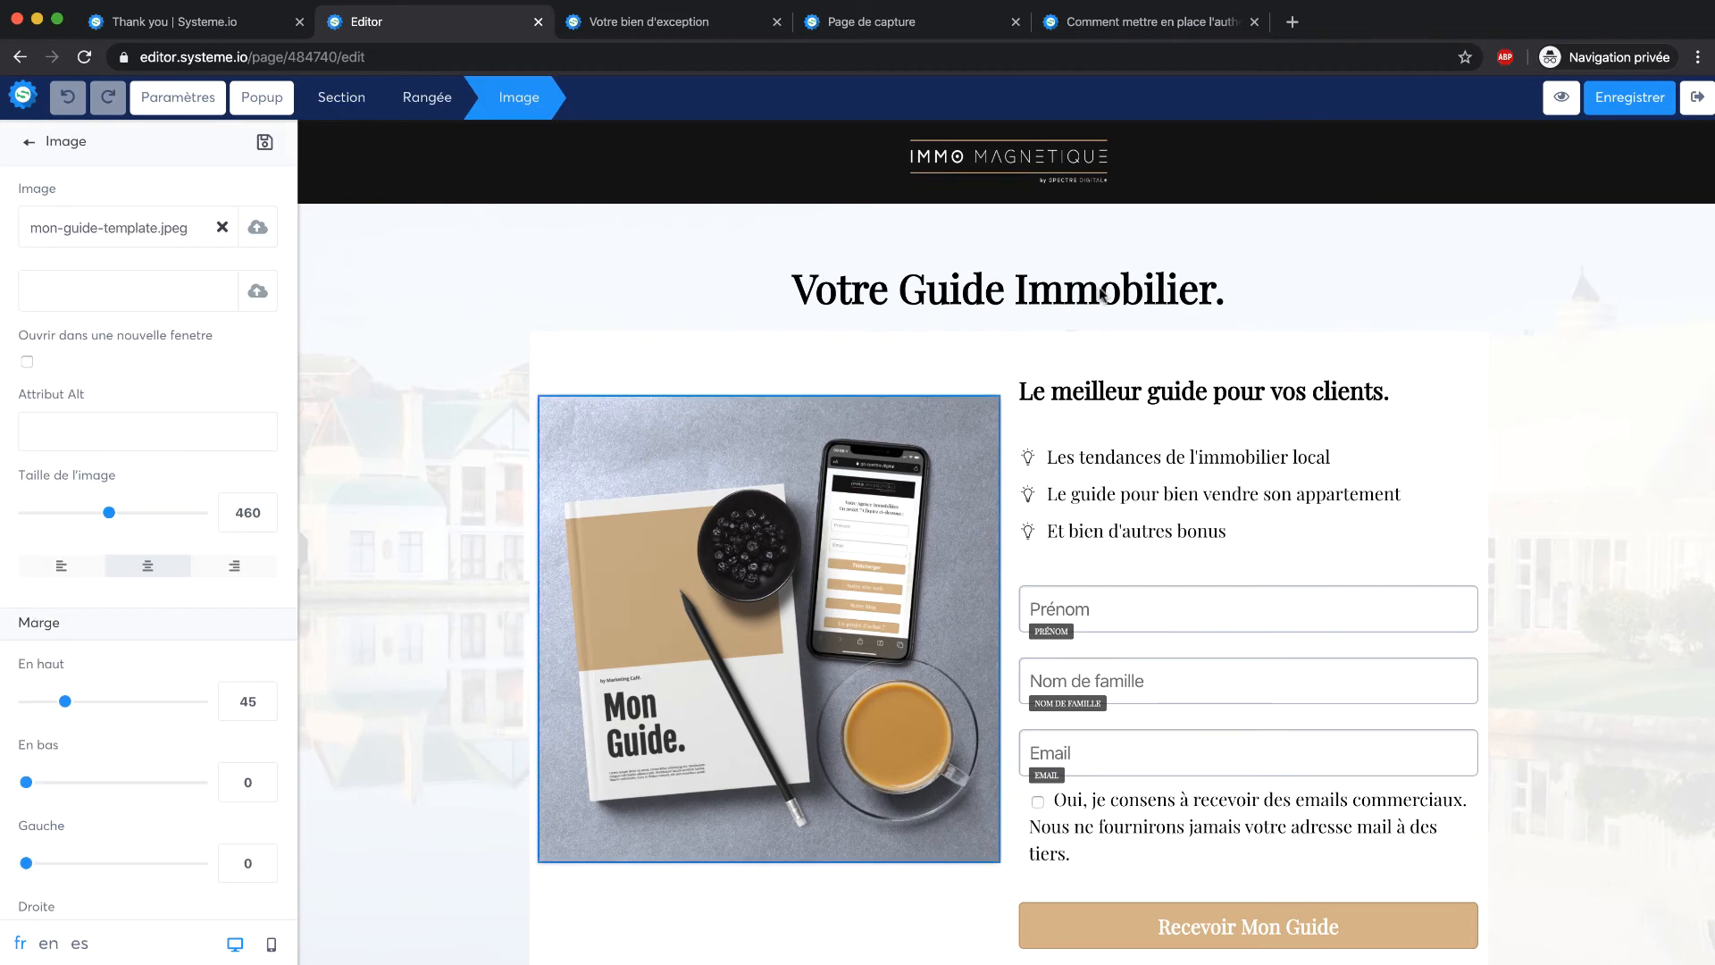
{"action": "left_click", "coordinate": [1102, 296]}
{"action": "left_click", "coordinate": [1010, 163]}
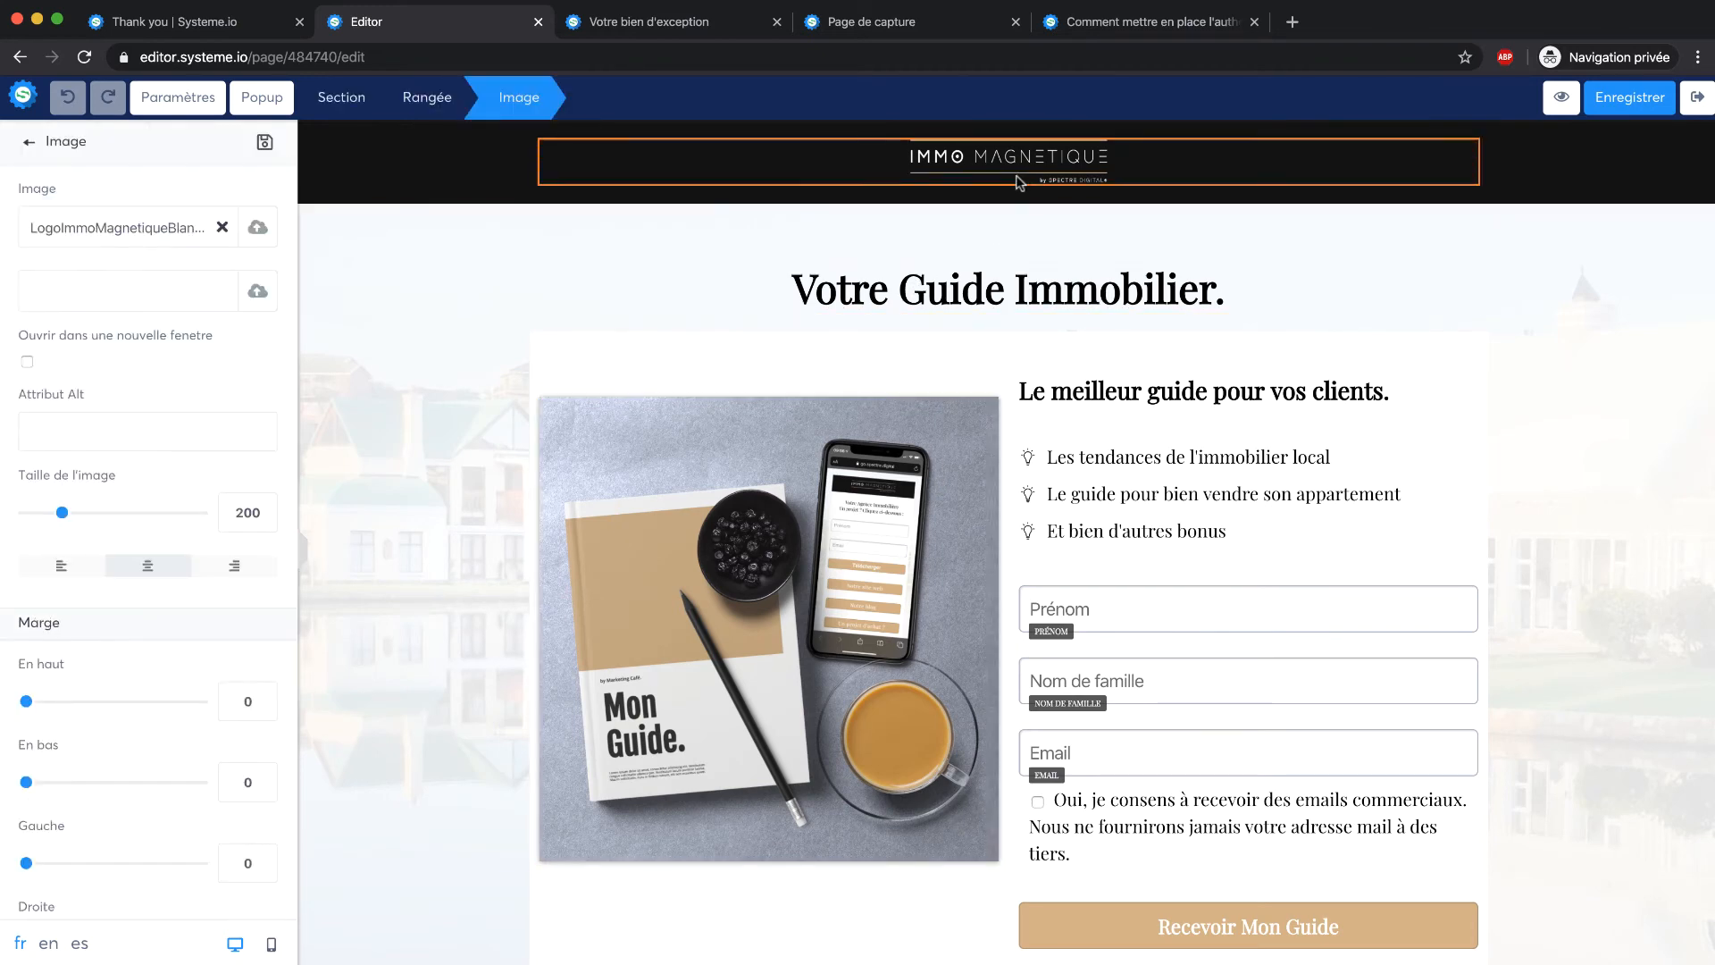
{"action": "left_click", "coordinate": [454, 198]}
{"action": "scroll", "coordinate": [454, 198], "scroll_direction": "down", "scroll_amount": 1}
{"action": "left_click", "coordinate": [460, 149]}
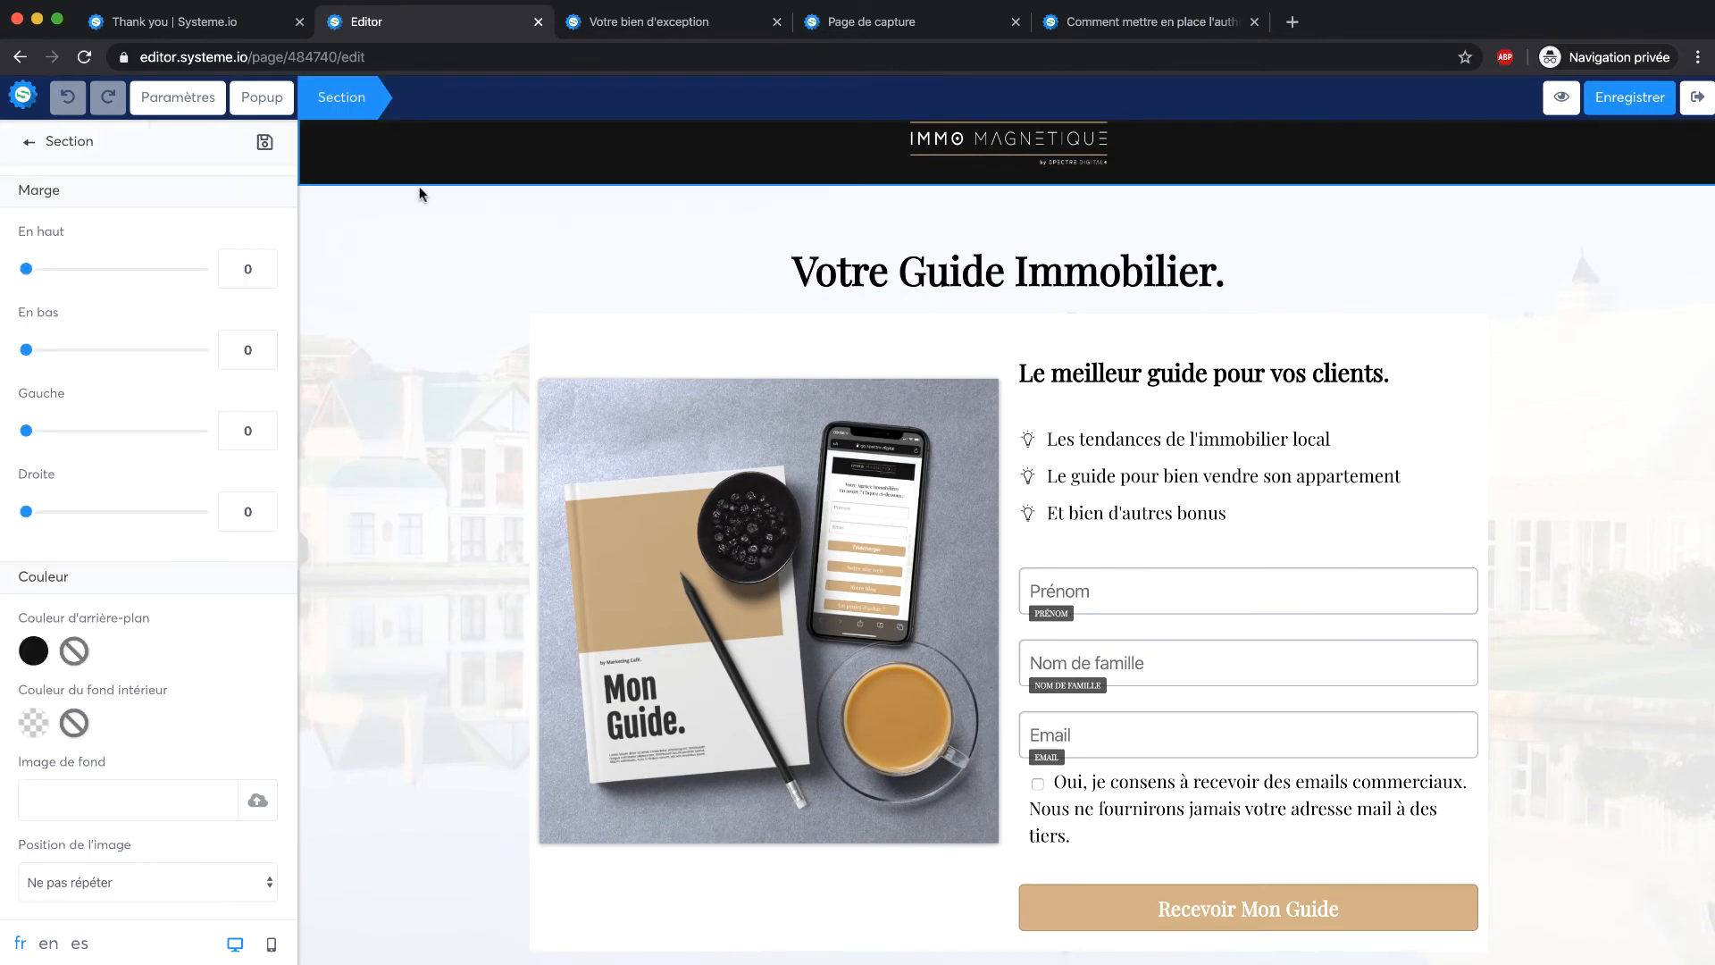
{"action": "scroll", "coordinate": [107, 500], "scroll_direction": "down", "scroll_amount": 1}
{"action": "left_click", "coordinate": [40, 582]}
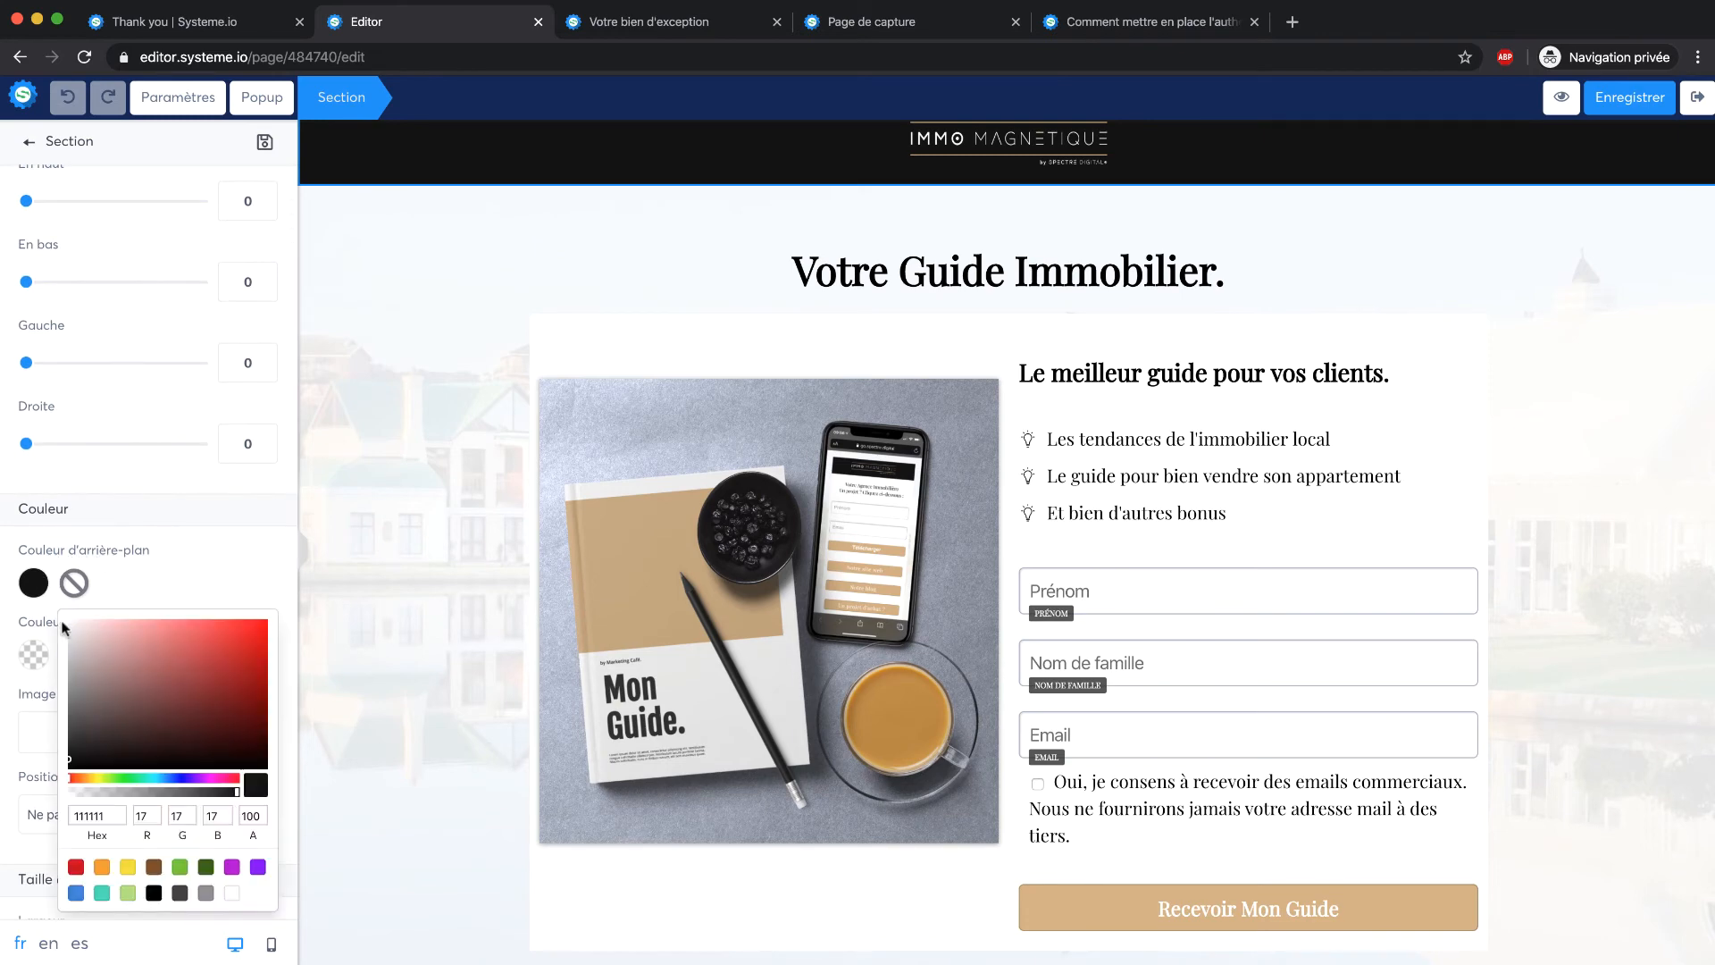
{"action": "left_click", "coordinate": [76, 893]}
{"action": "left_click", "coordinate": [372, 582]}
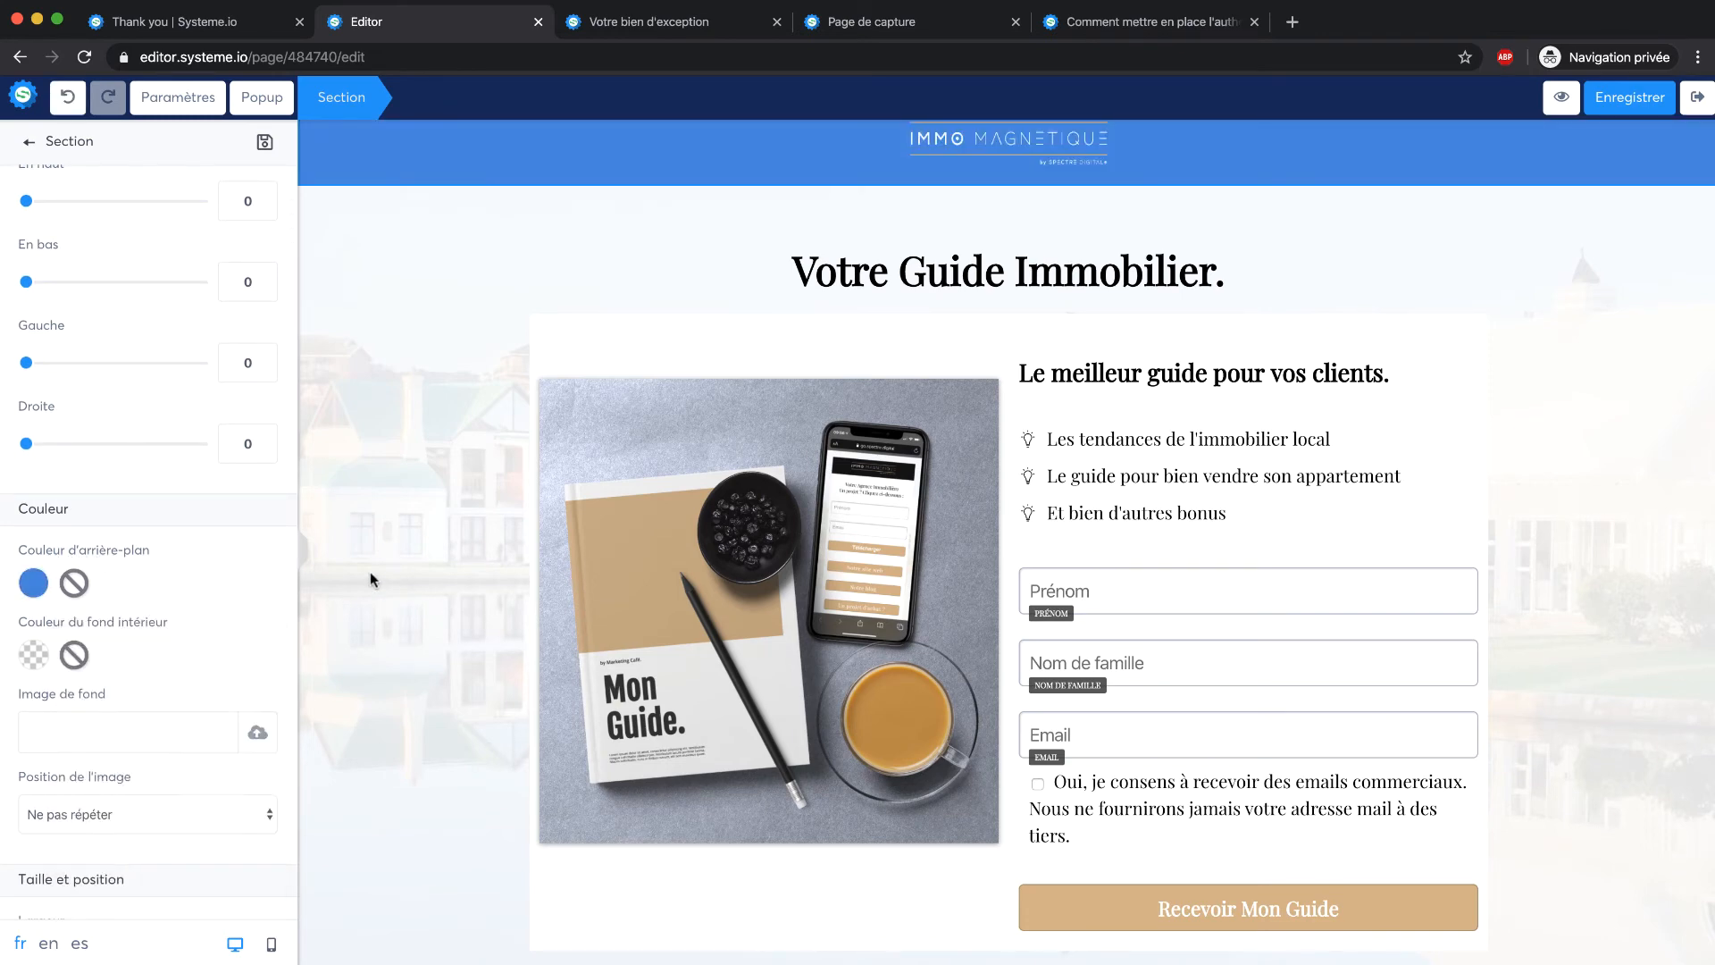
{"action": "left_click", "coordinate": [393, 686]}
Save the edited sales page and exit the page editor
{"action": "scroll", "coordinate": [559, 678], "scroll_direction": "down", "scroll_amount": 5}
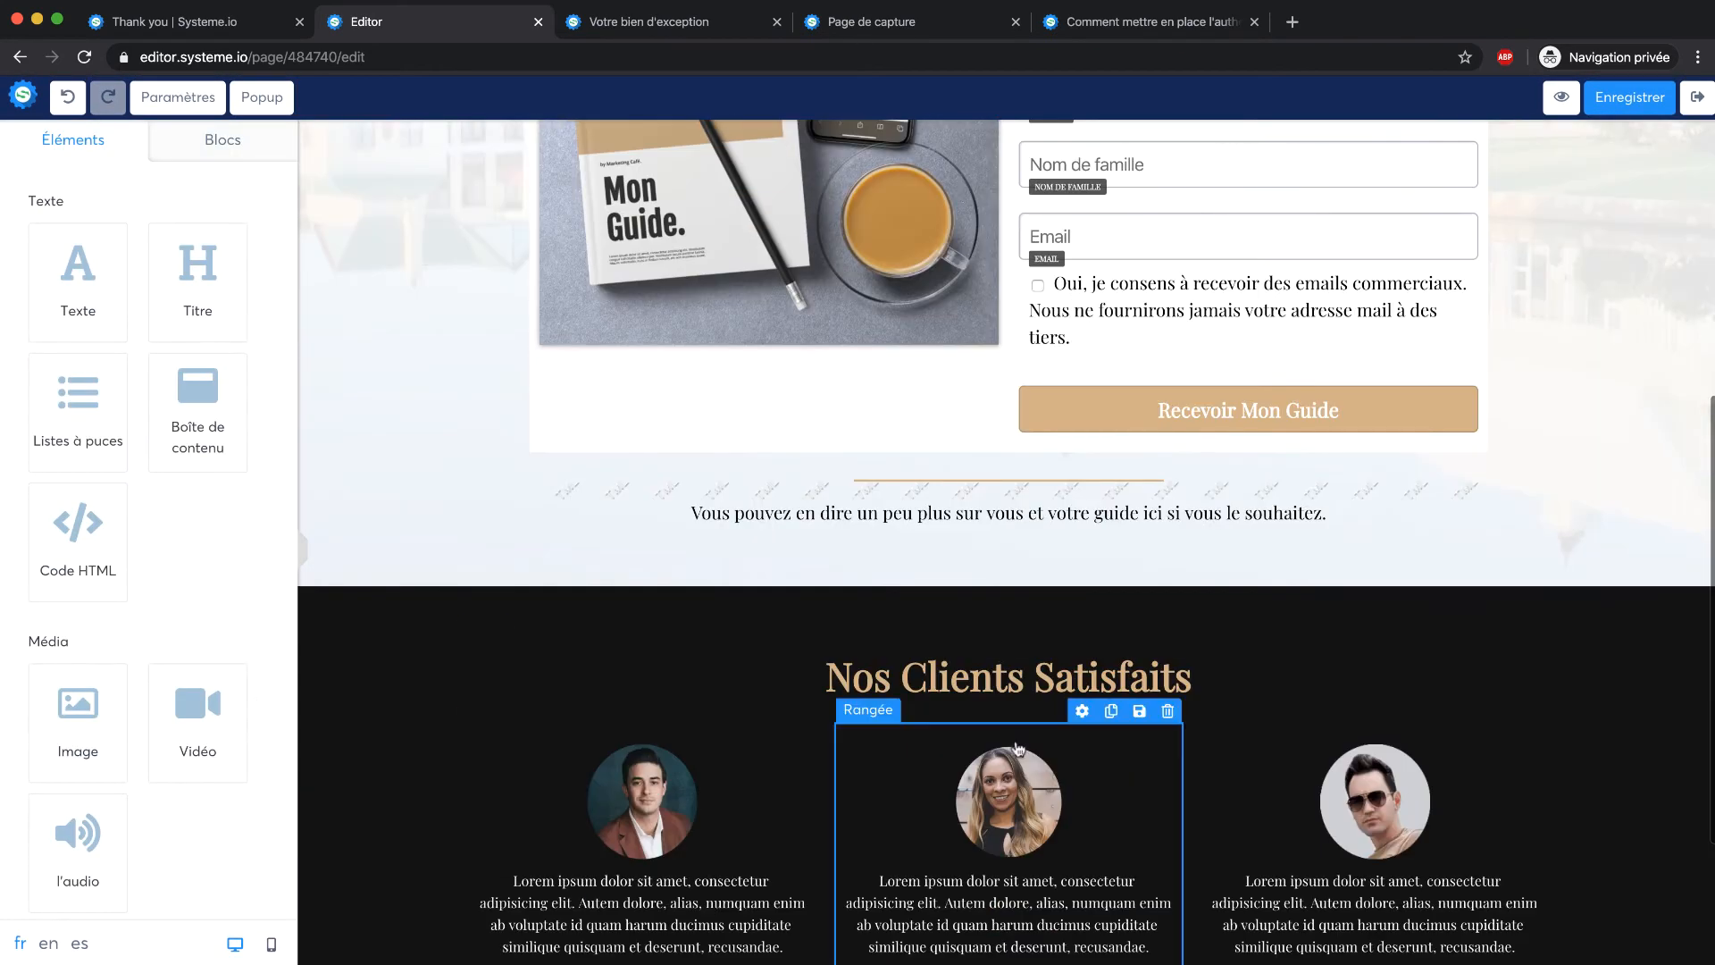
{"action": "left_click", "coordinate": [1059, 408]}
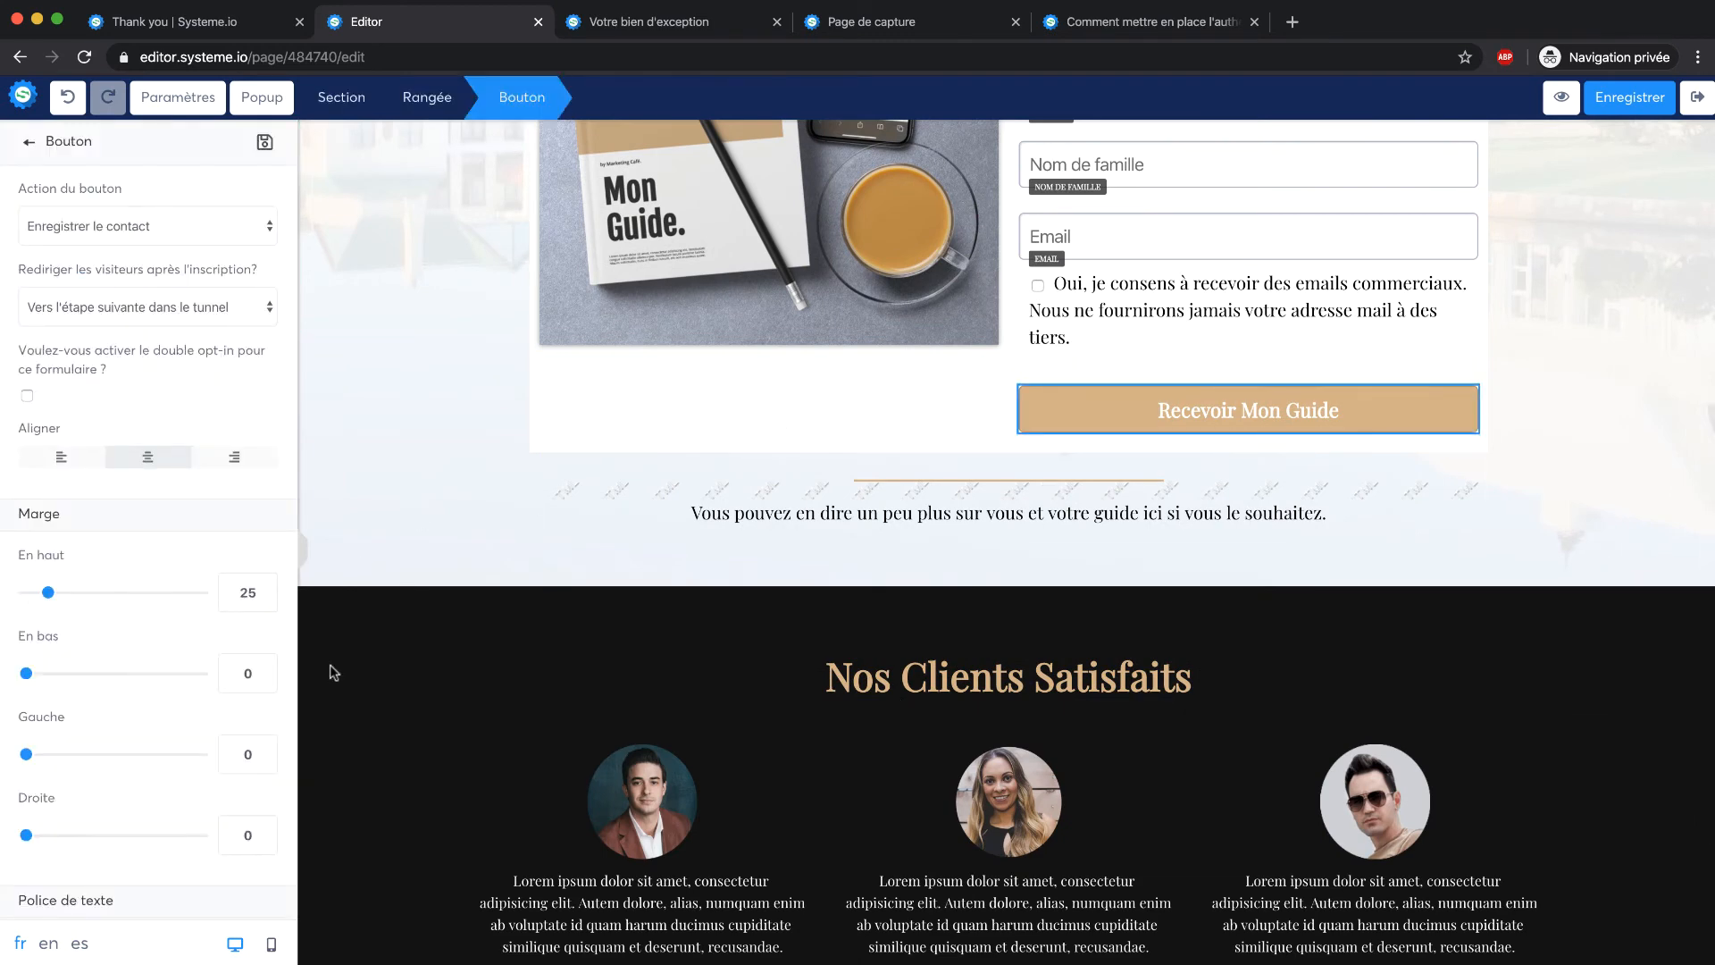
{"action": "left_click", "coordinate": [668, 618]}
{"action": "scroll", "coordinate": [587, 657], "scroll_direction": "down", "scroll_amount": 2}
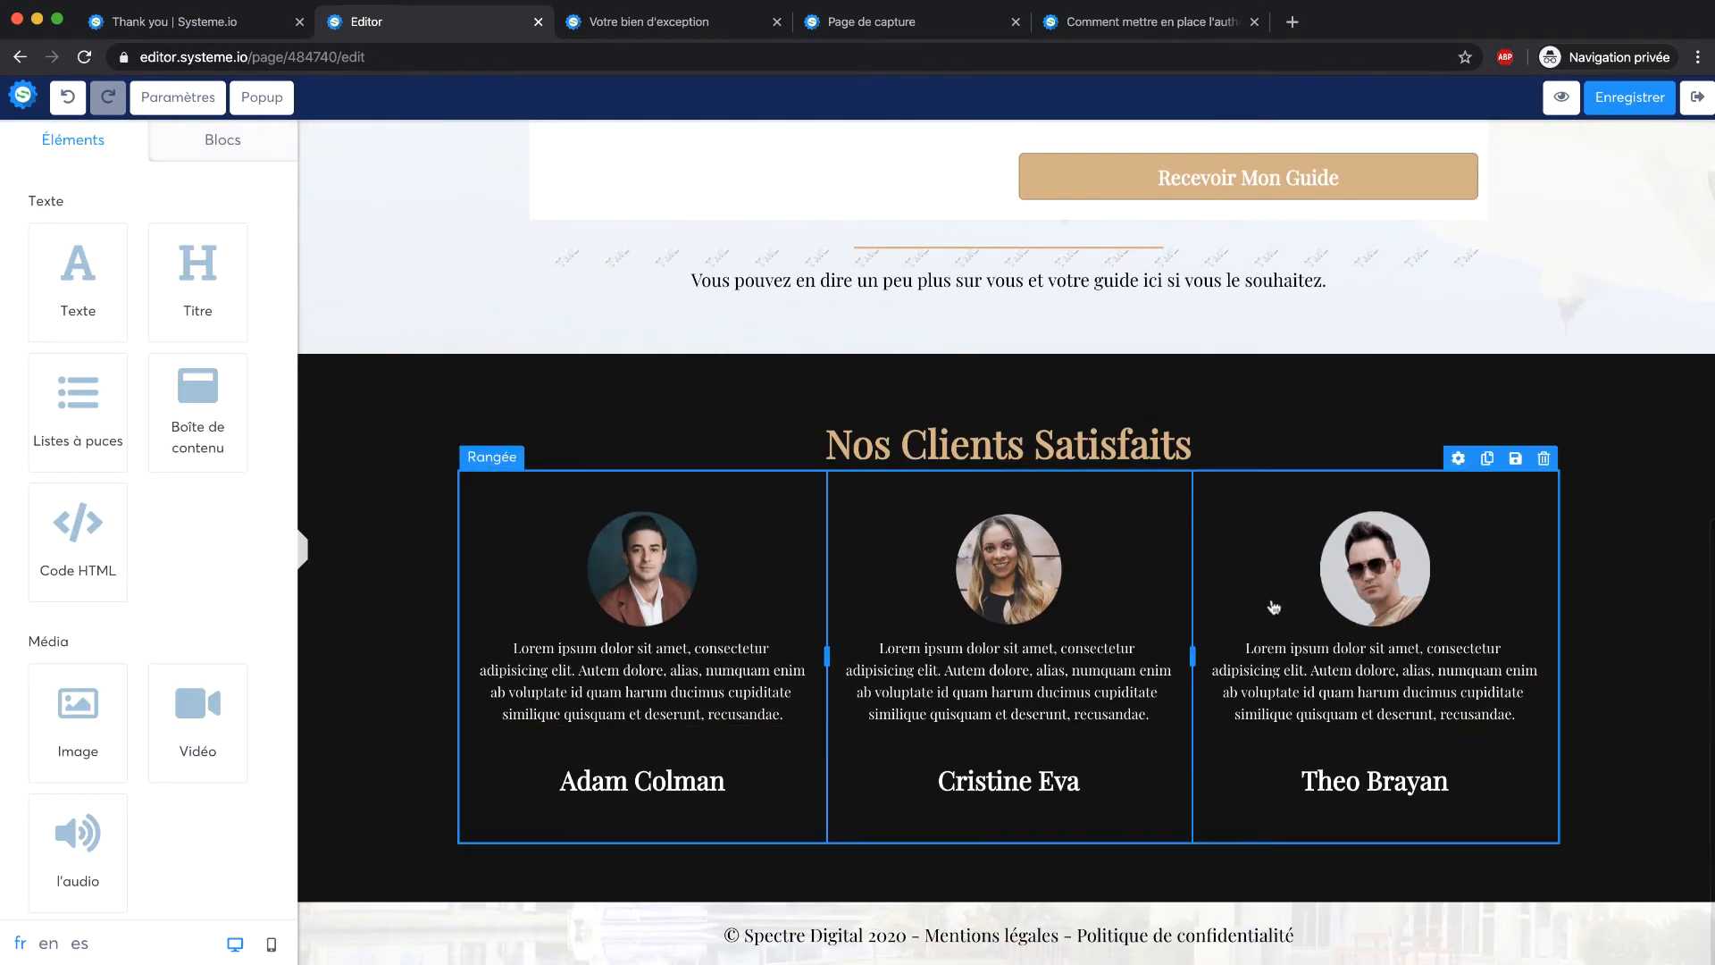
{"action": "scroll", "coordinate": [1024, 755], "scroll_direction": "up", "scroll_amount": 7}
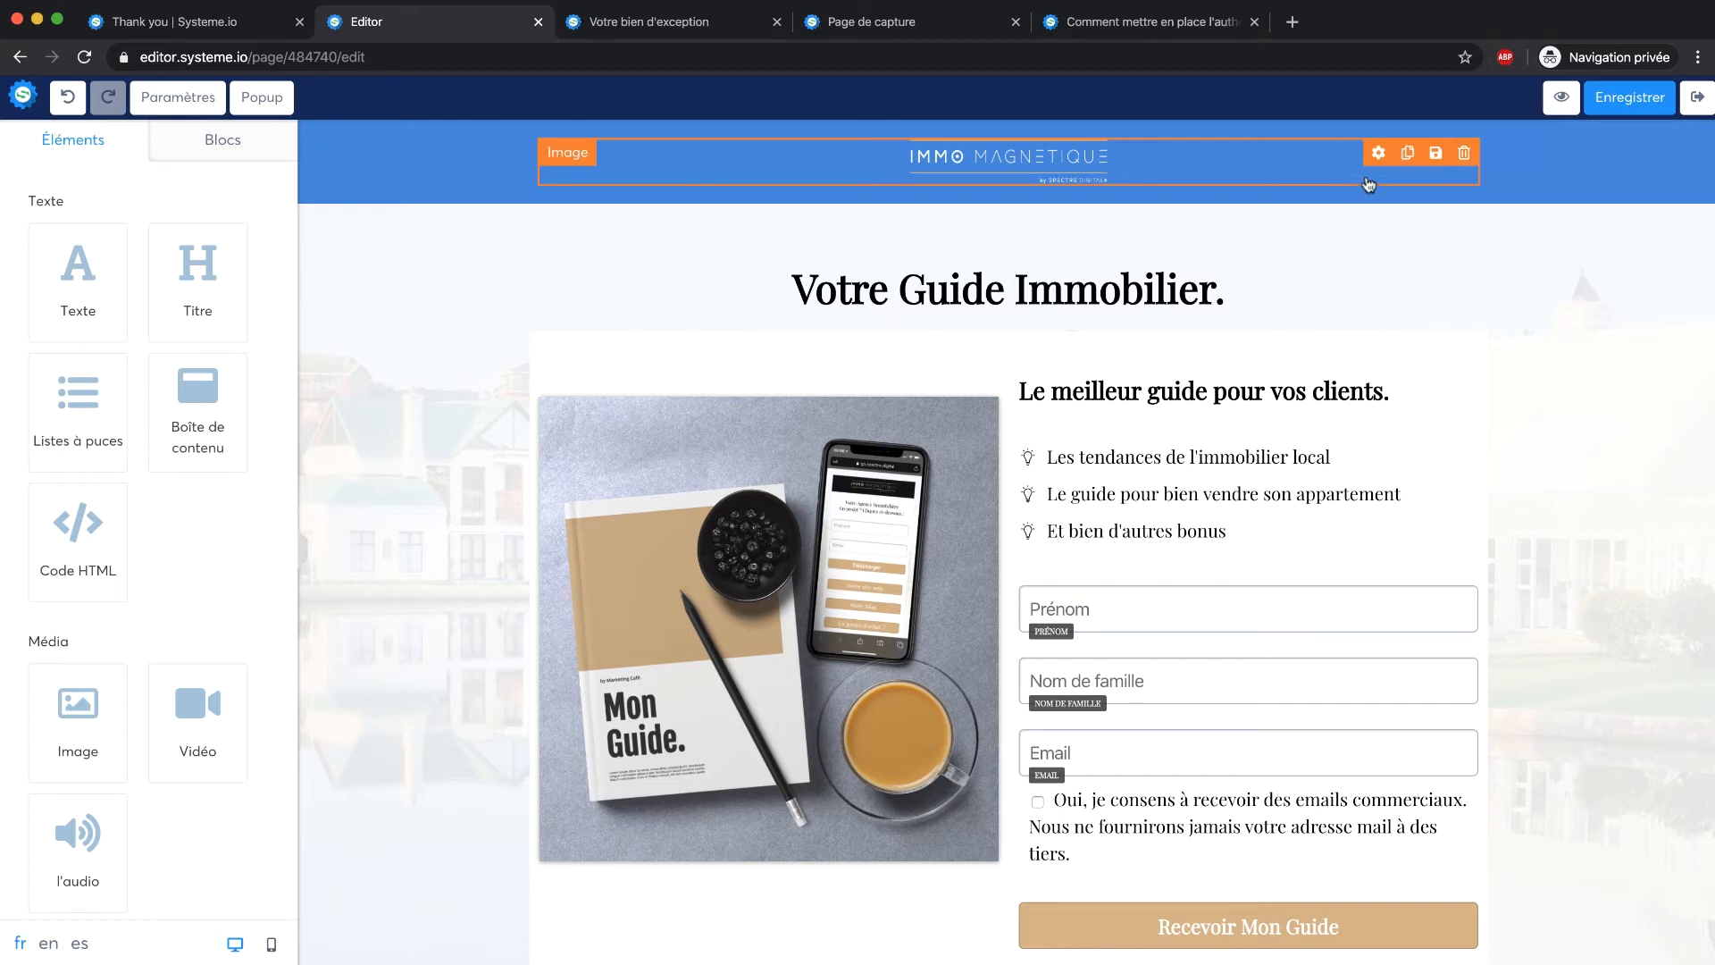
{"action": "left_click", "coordinate": [1652, 100]}
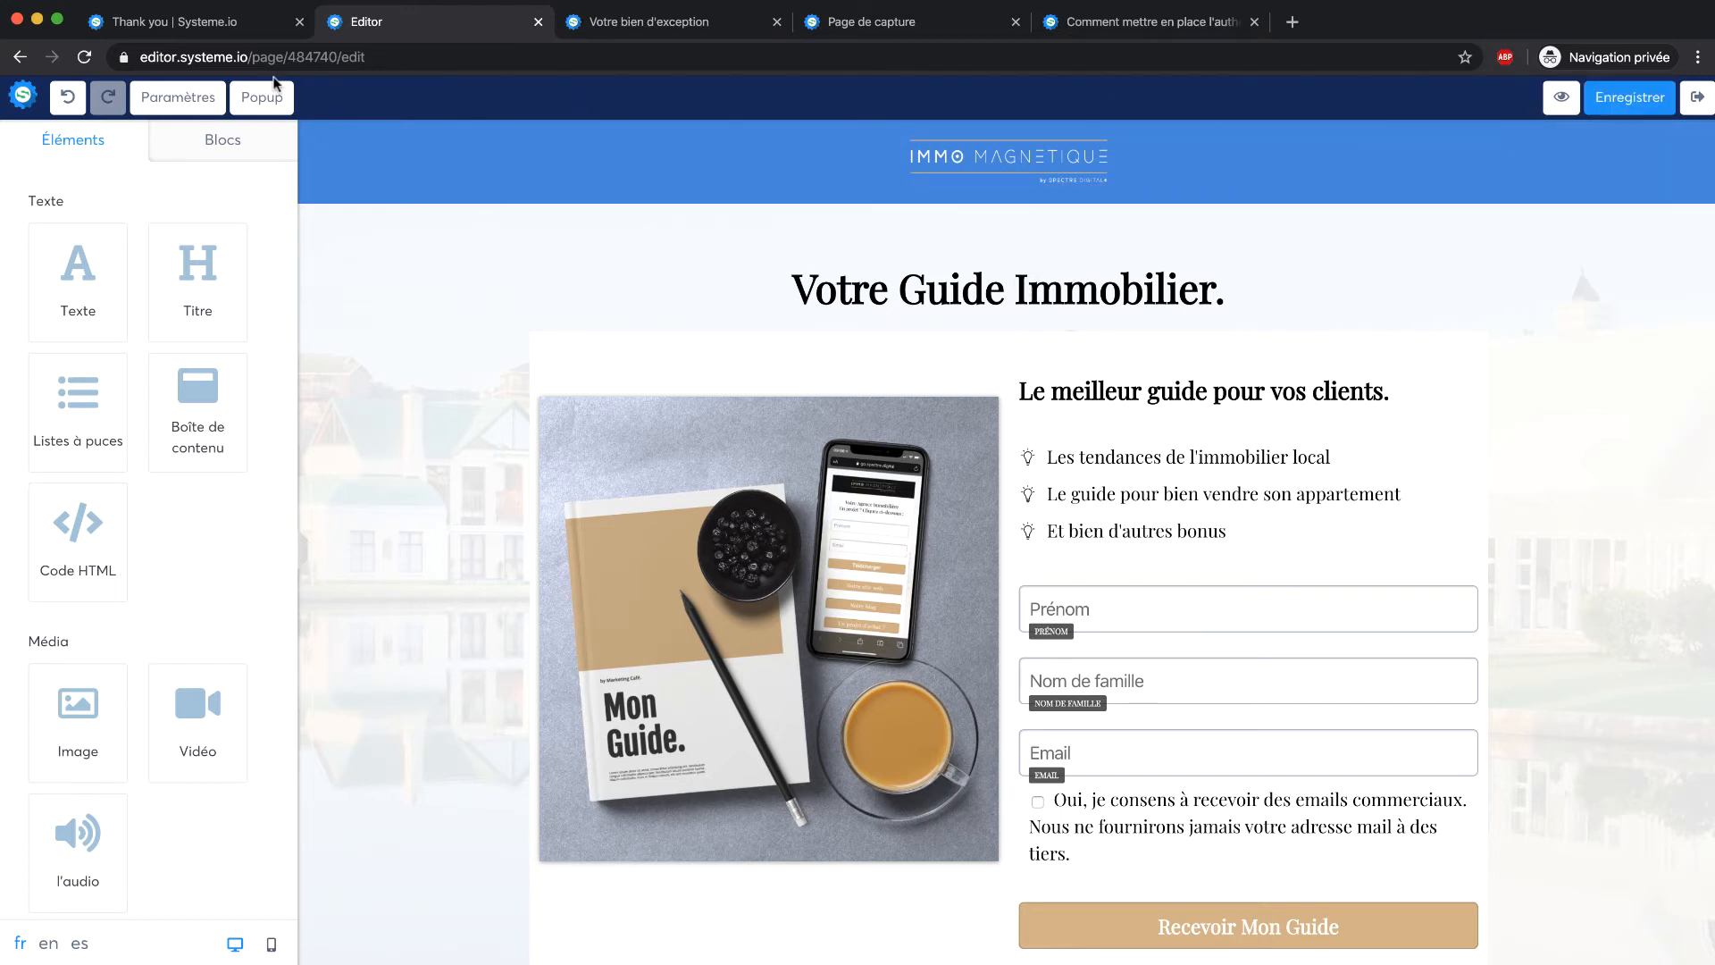
{"action": "left_click", "coordinate": [1699, 94]}
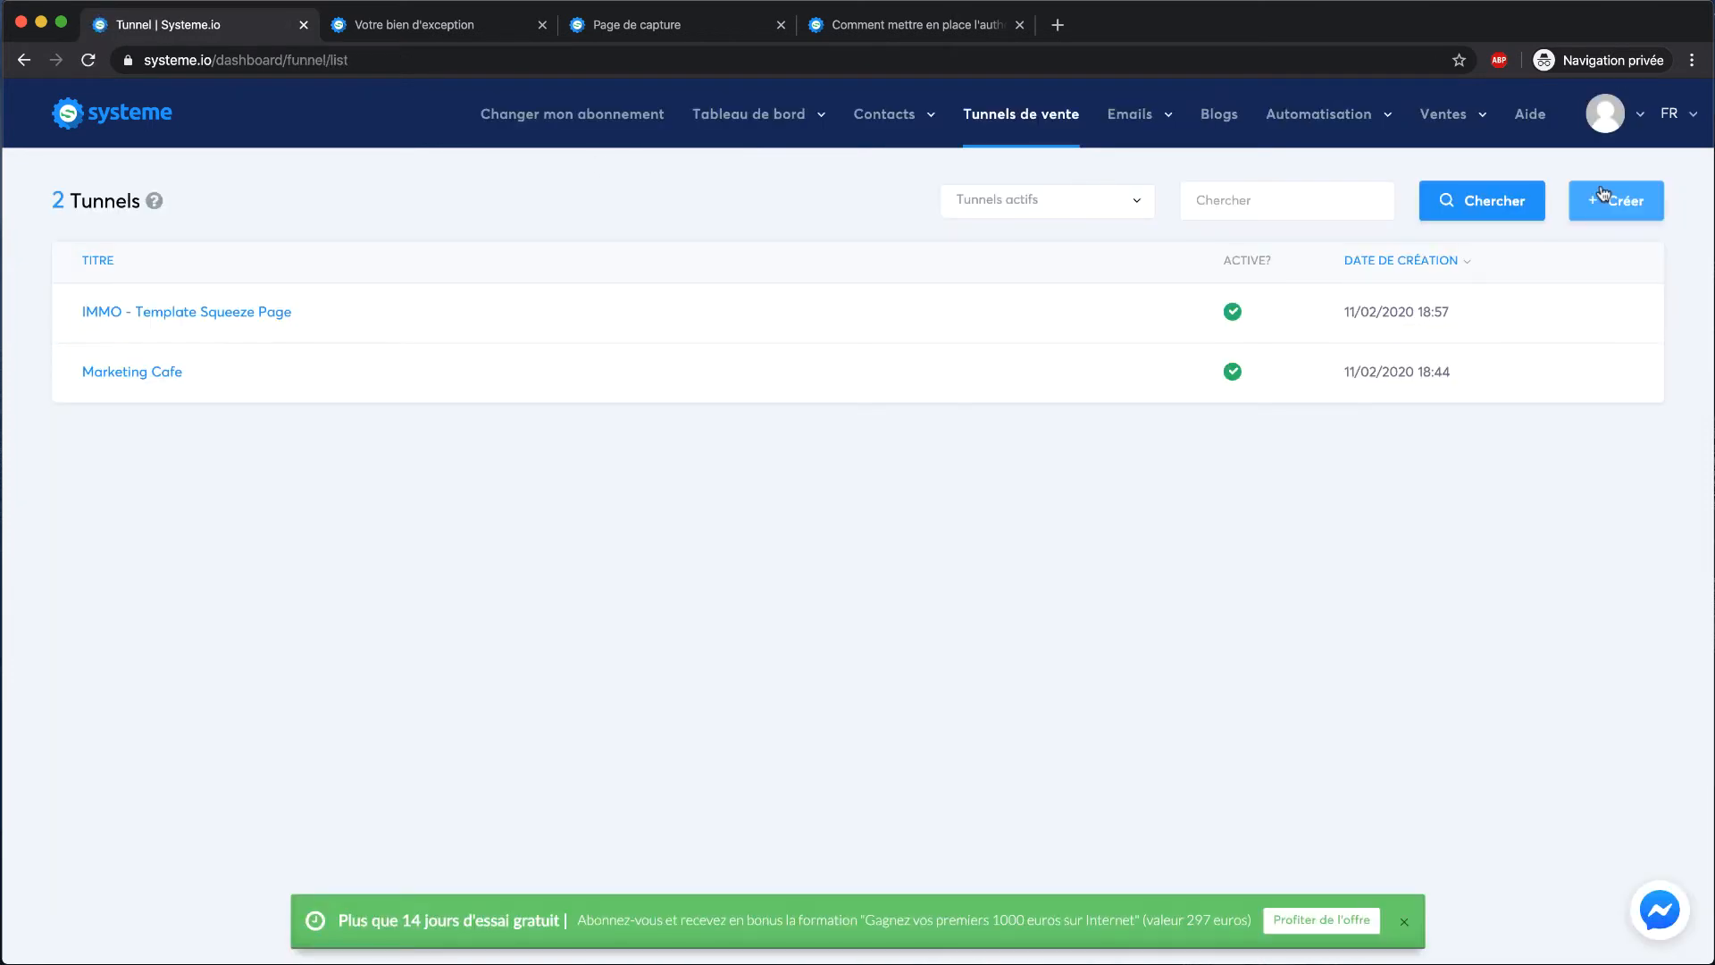
Create a new 'Vendez vos produits' funnel named 'E-Commerce'
{"action": "left_click", "coordinate": [1601, 204]}
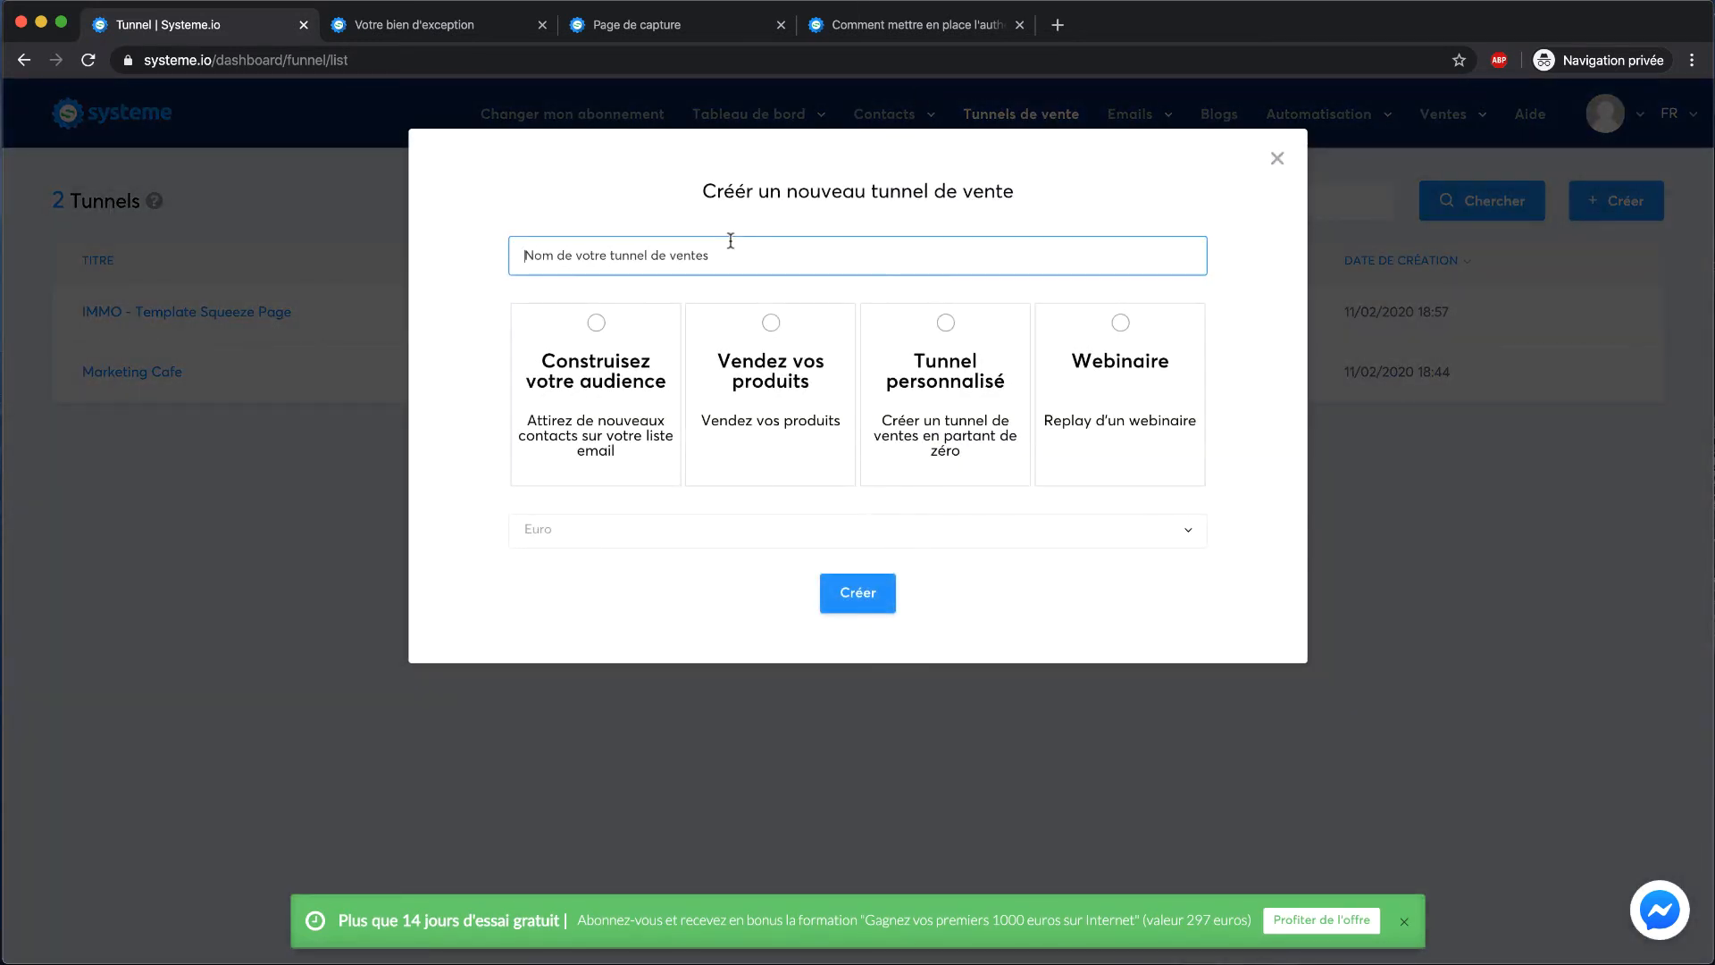
{"action": "type", "text": "E-Commerce"}
{"action": "left_click", "coordinate": [791, 359]}
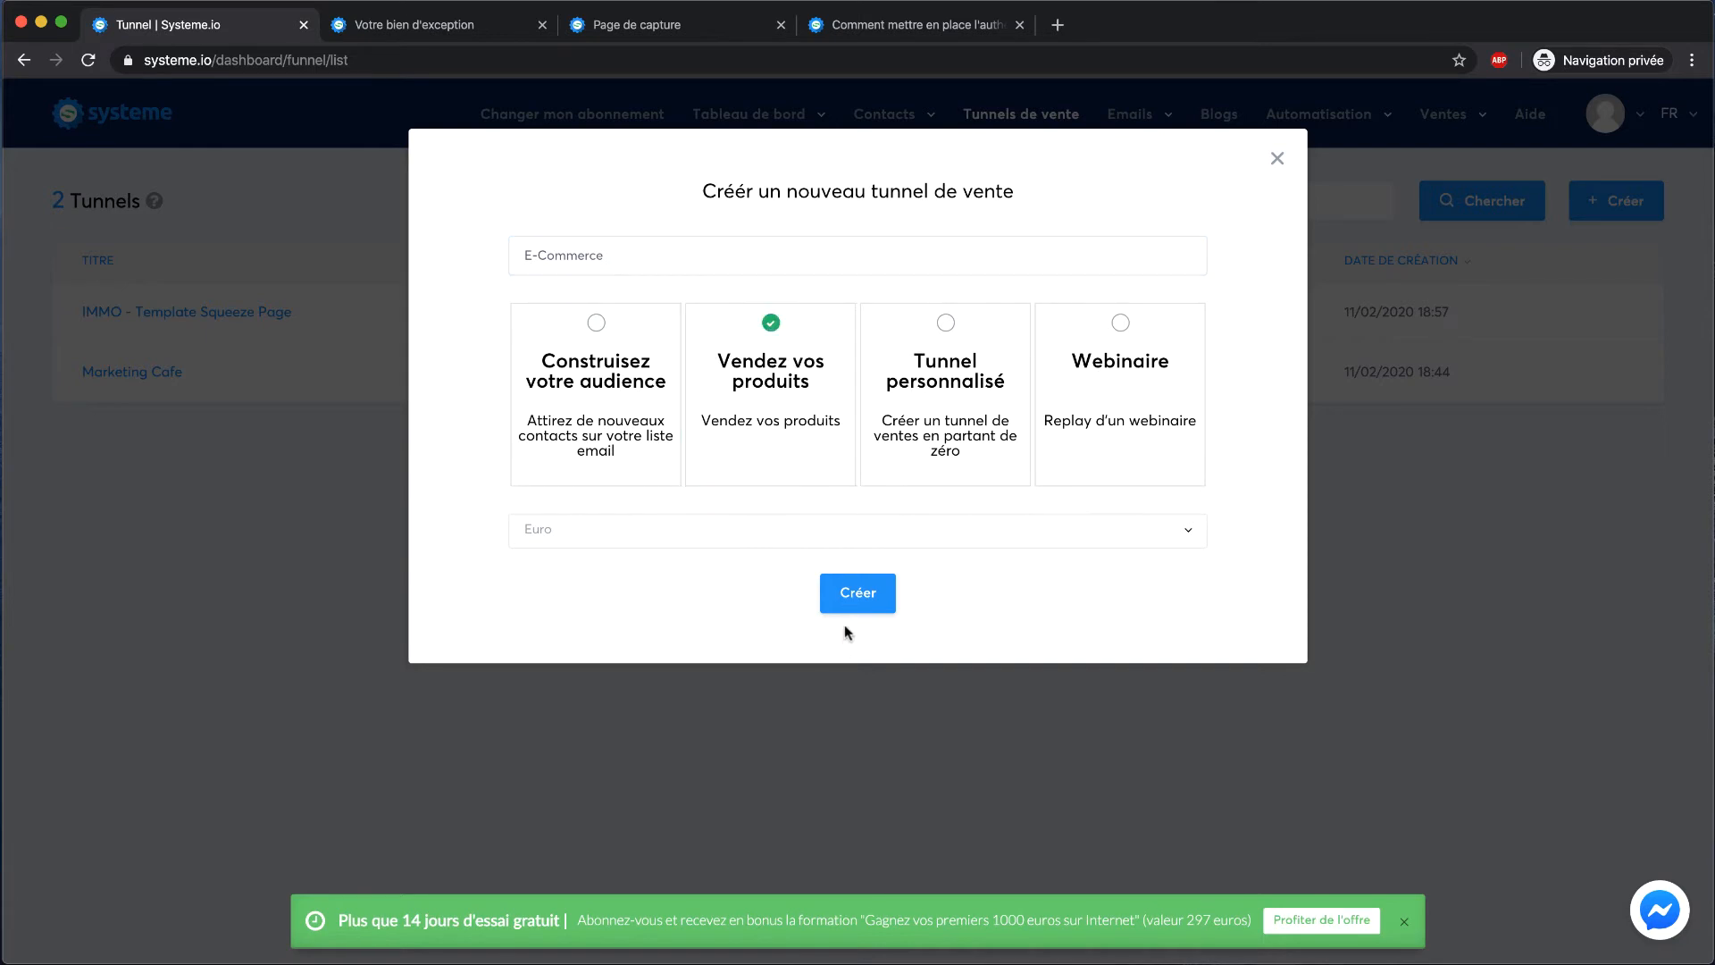
{"action": "left_click", "coordinate": [849, 599]}
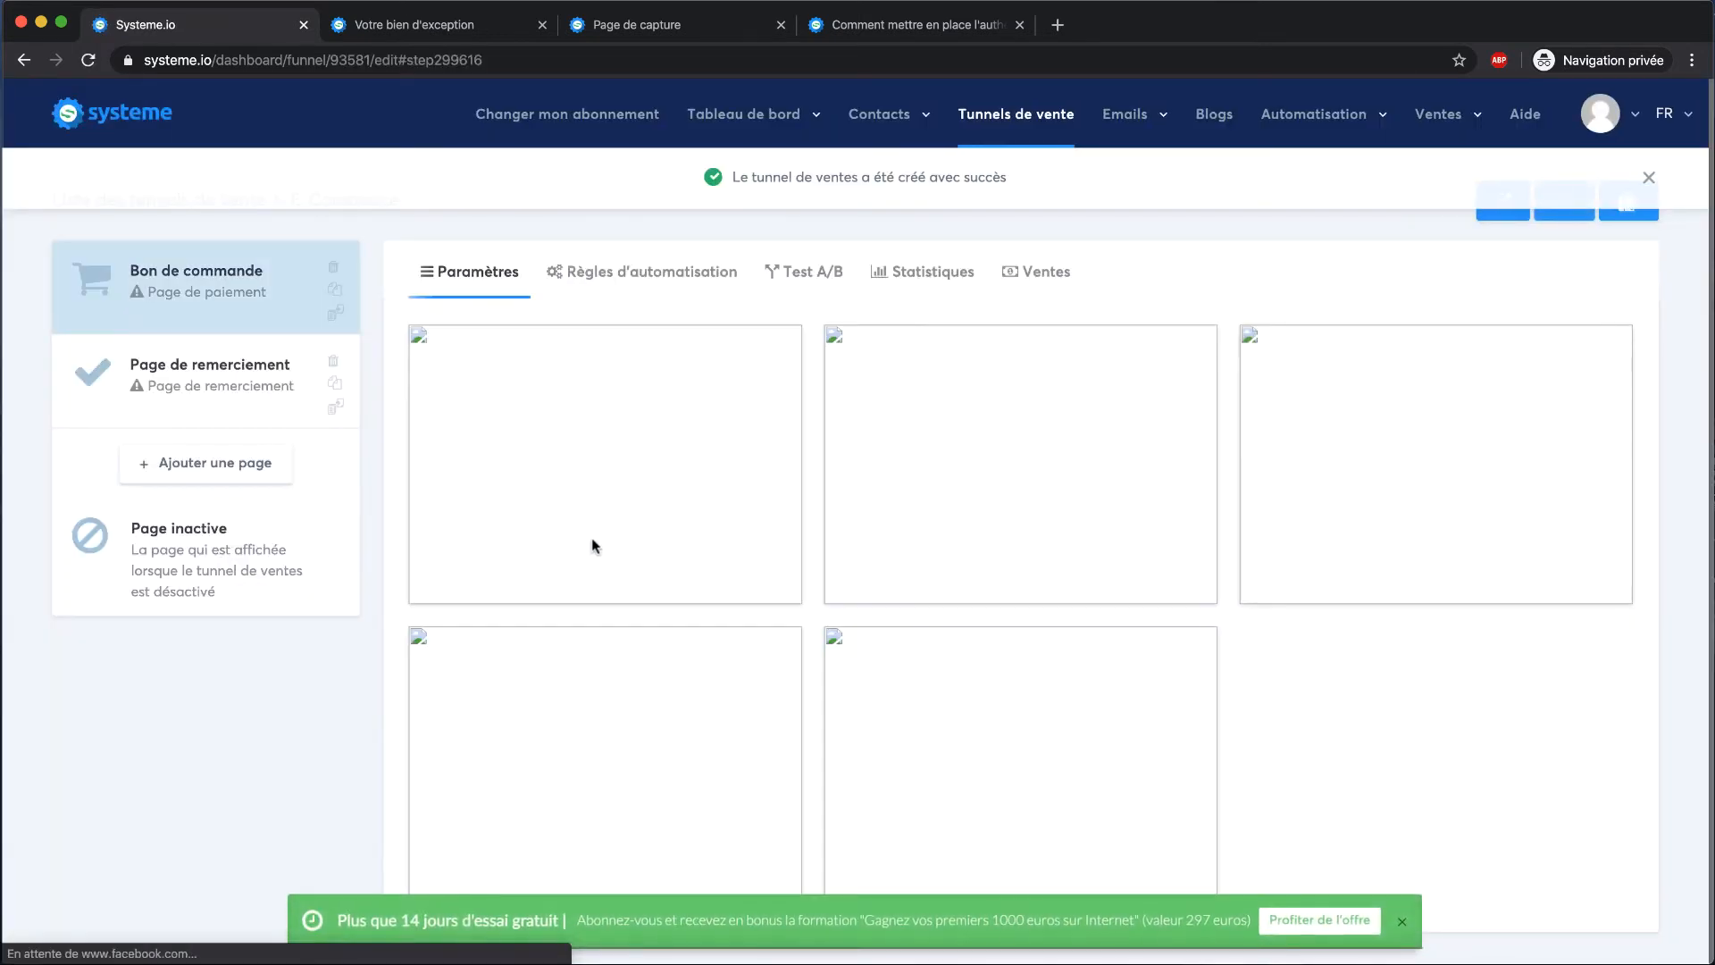
Preview the second and first order-page templates
{"action": "mouse_move", "coordinate": [945, 377]}
{"action": "scroll", "coordinate": [944, 377], "scroll_direction": "down", "scroll_amount": 1}
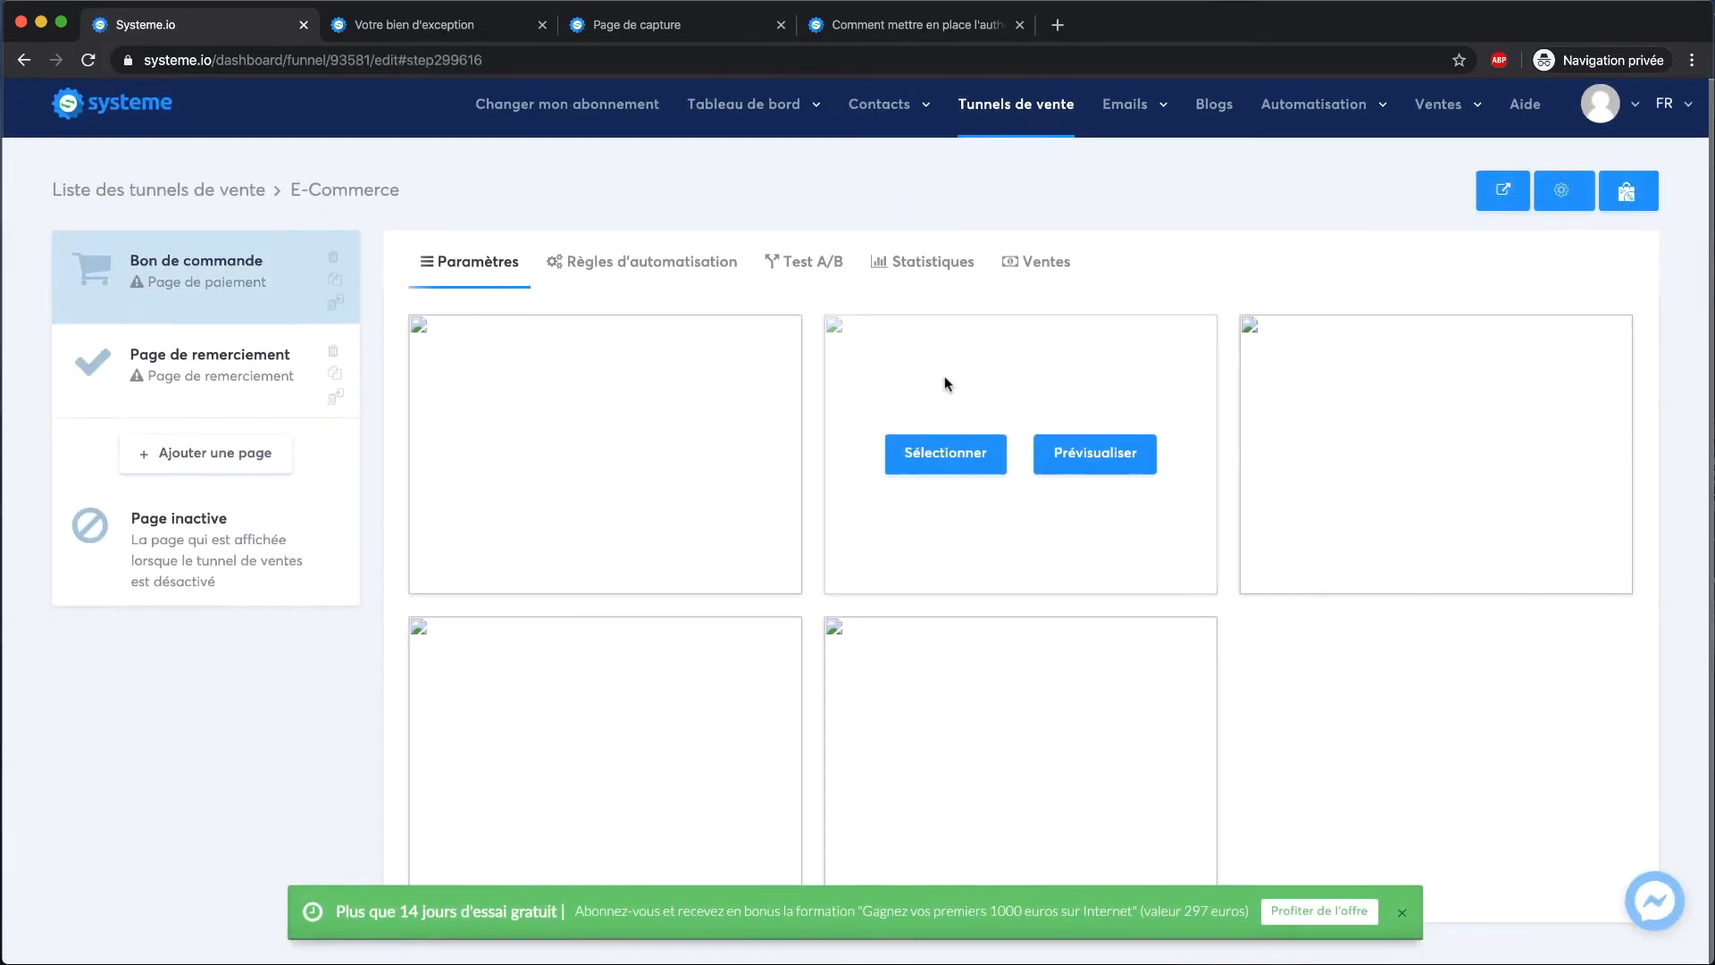
{"action": "left_click", "coordinate": [1094, 460]}
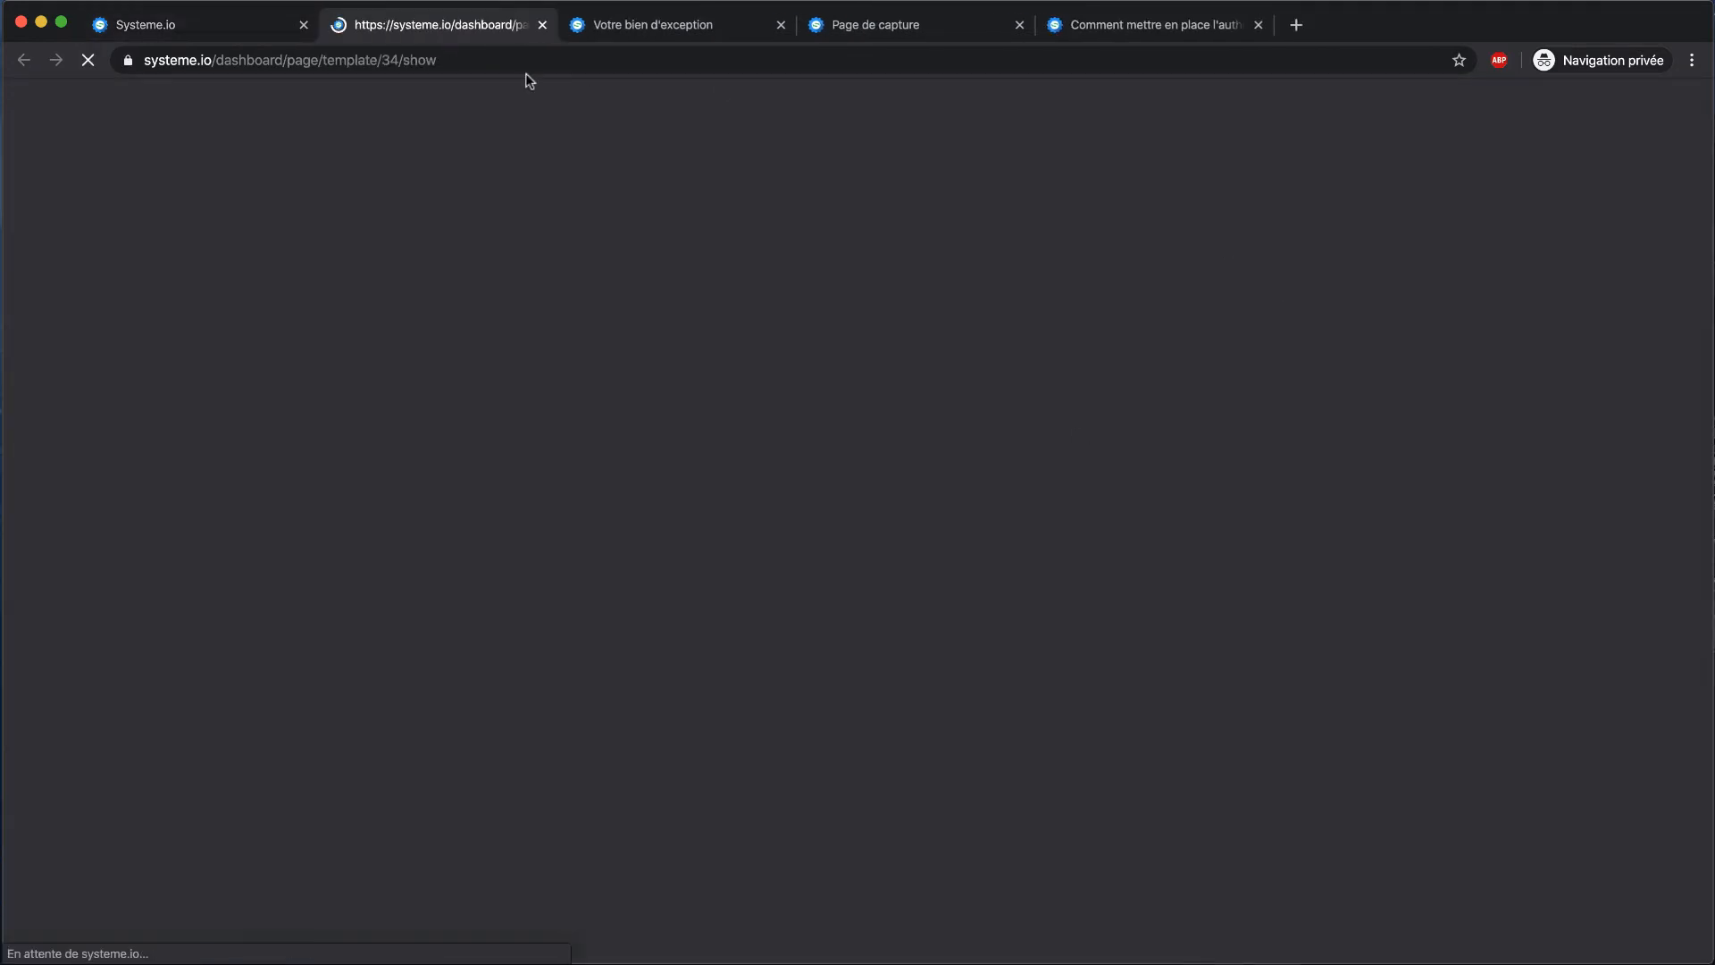
{"action": "scroll", "coordinate": [464, 275], "scroll_direction": "down", "scroll_amount": 15}
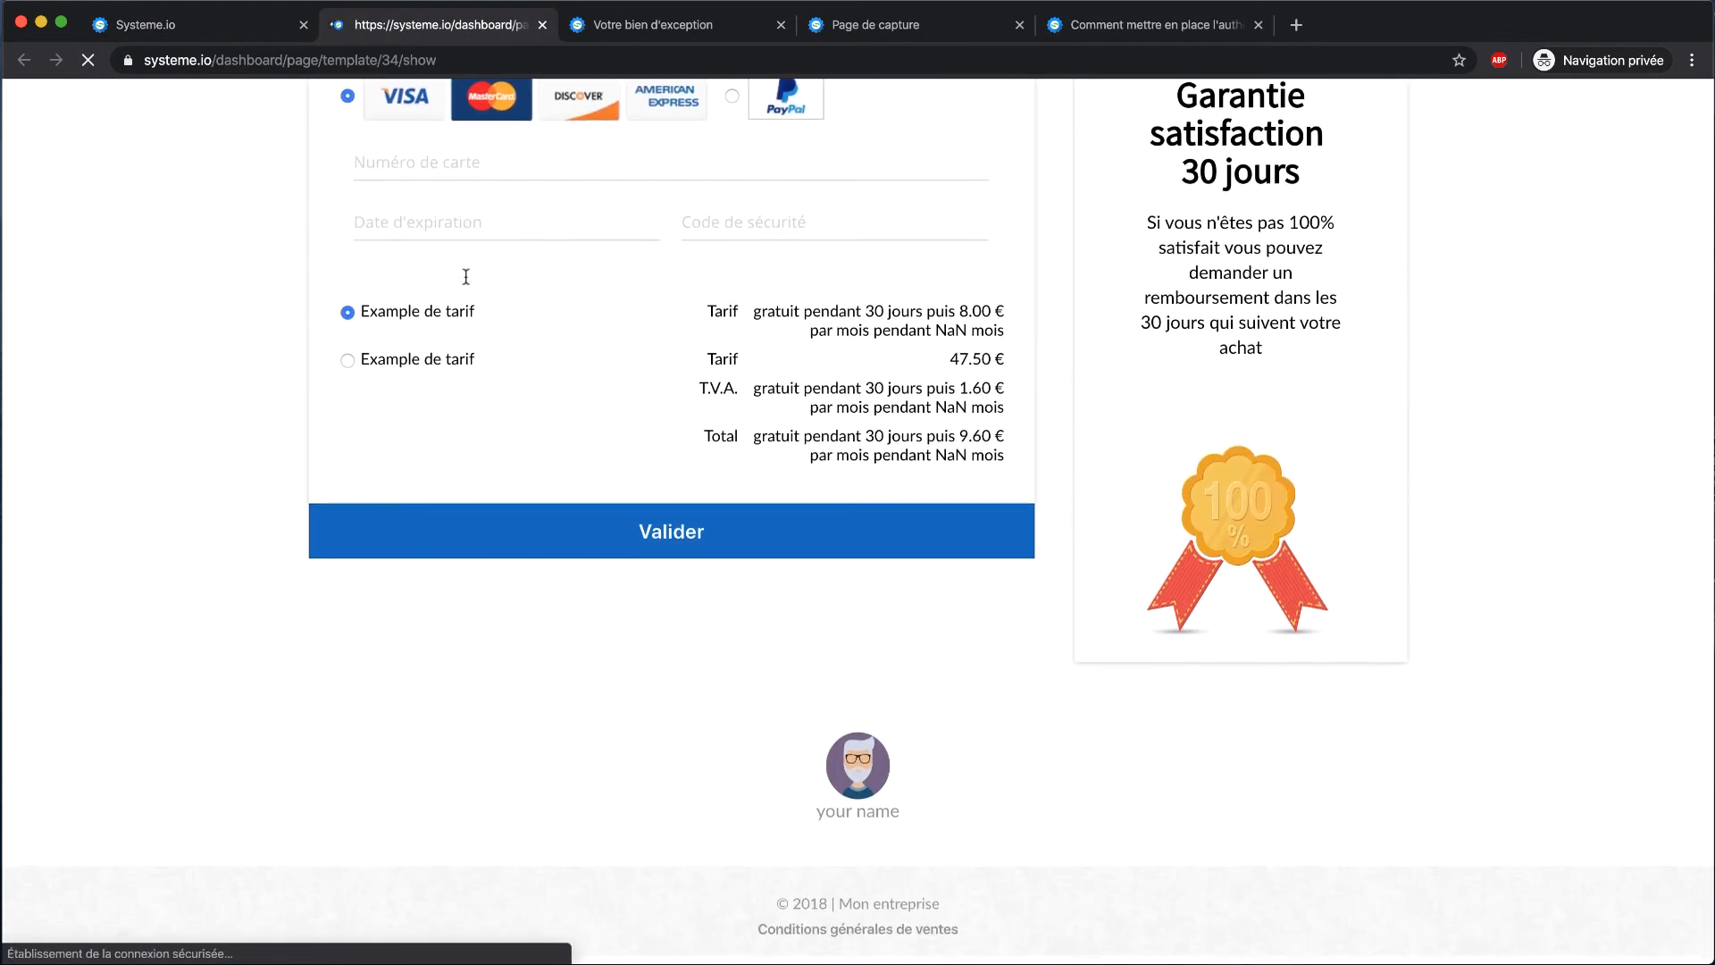
{"action": "scroll", "coordinate": [460, 285], "scroll_direction": "up", "scroll_amount": 10}
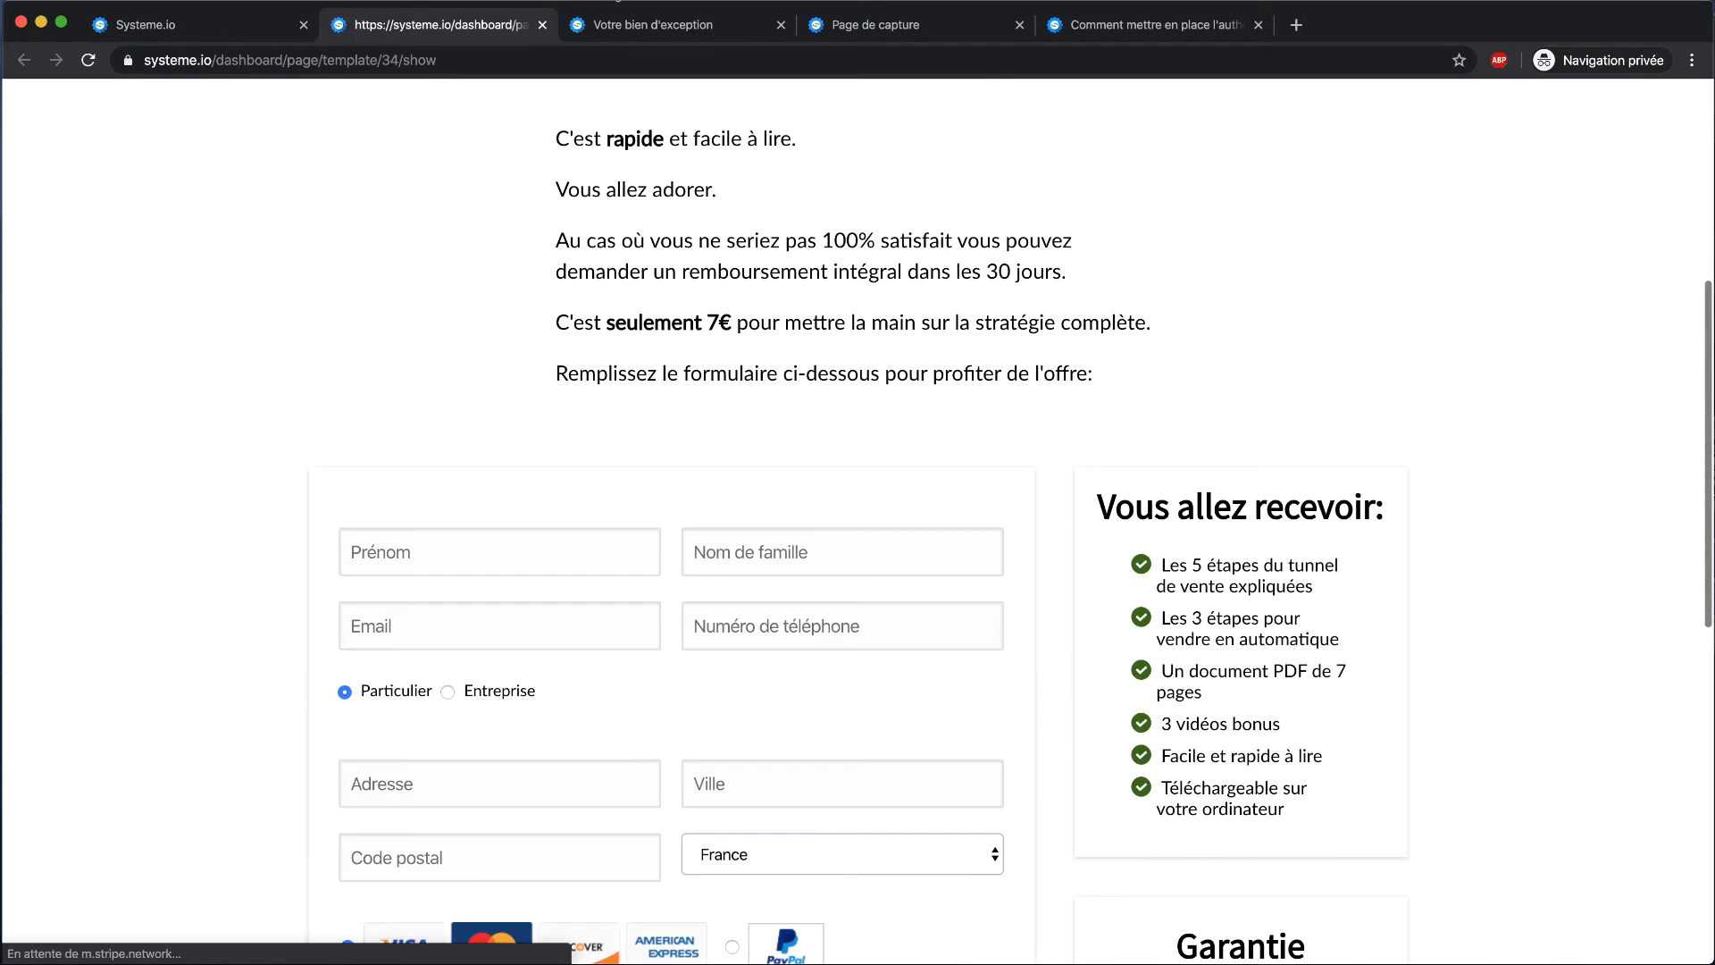
{"action": "left_click", "coordinate": [543, 25]}
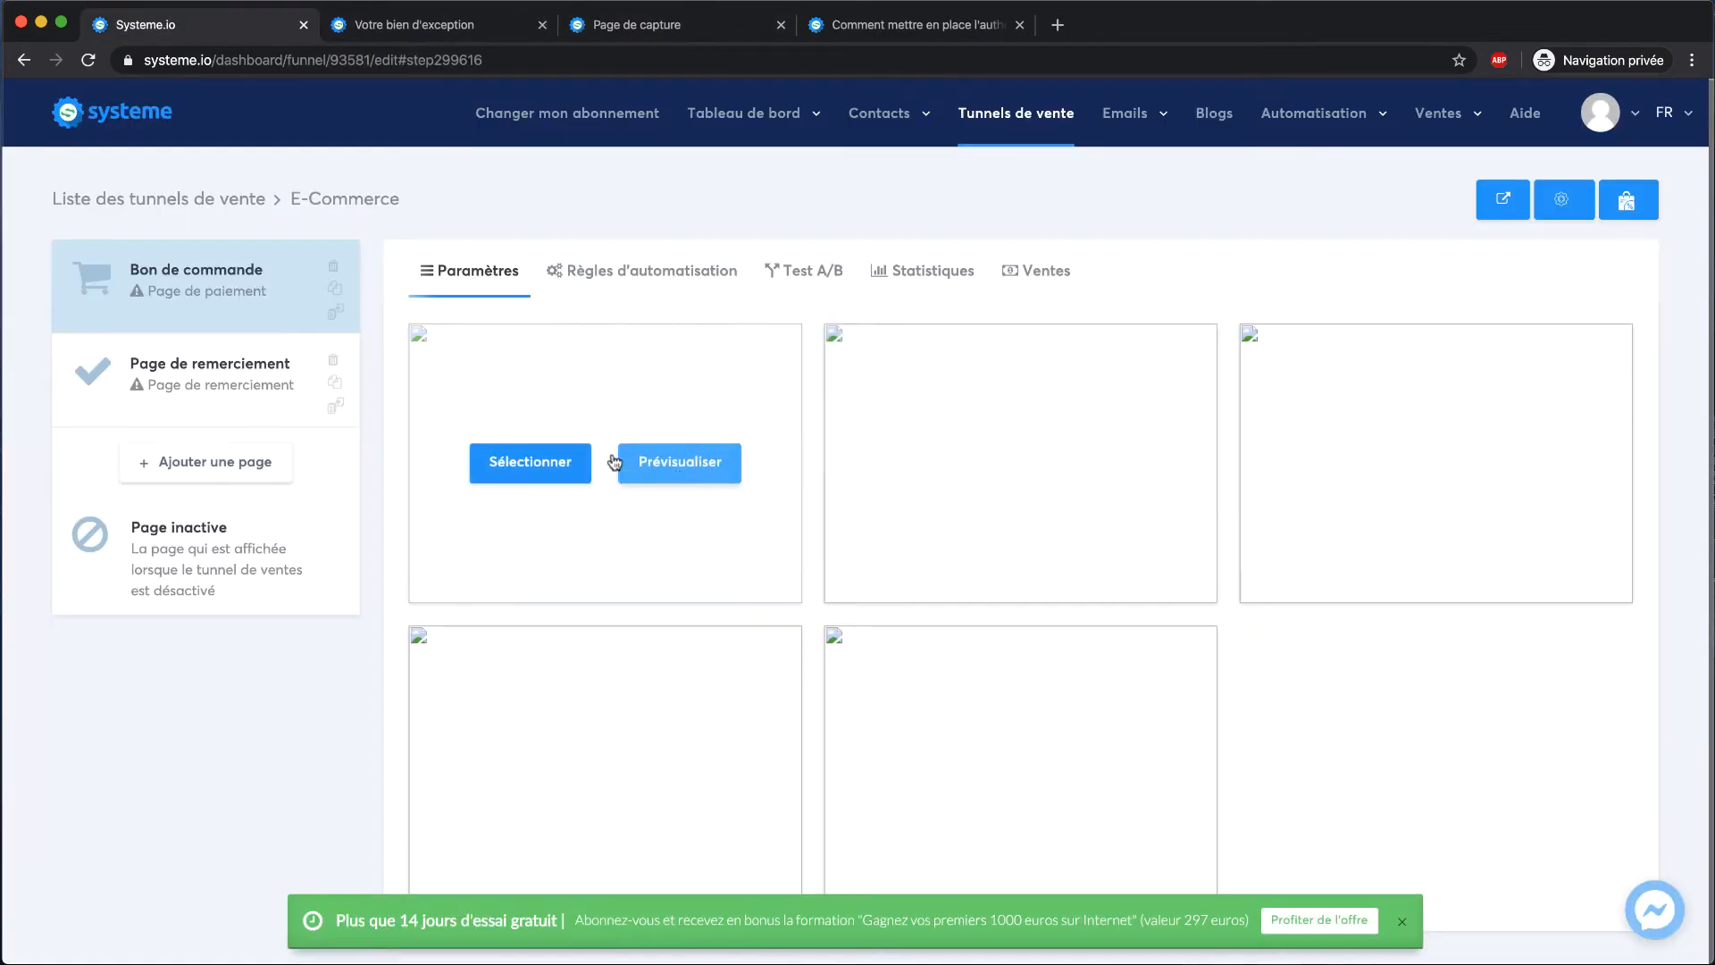
{"action": "left_click", "coordinate": [667, 472]}
{"action": "scroll", "coordinate": [858, 483], "scroll_direction": "down", "scroll_amount": 4}
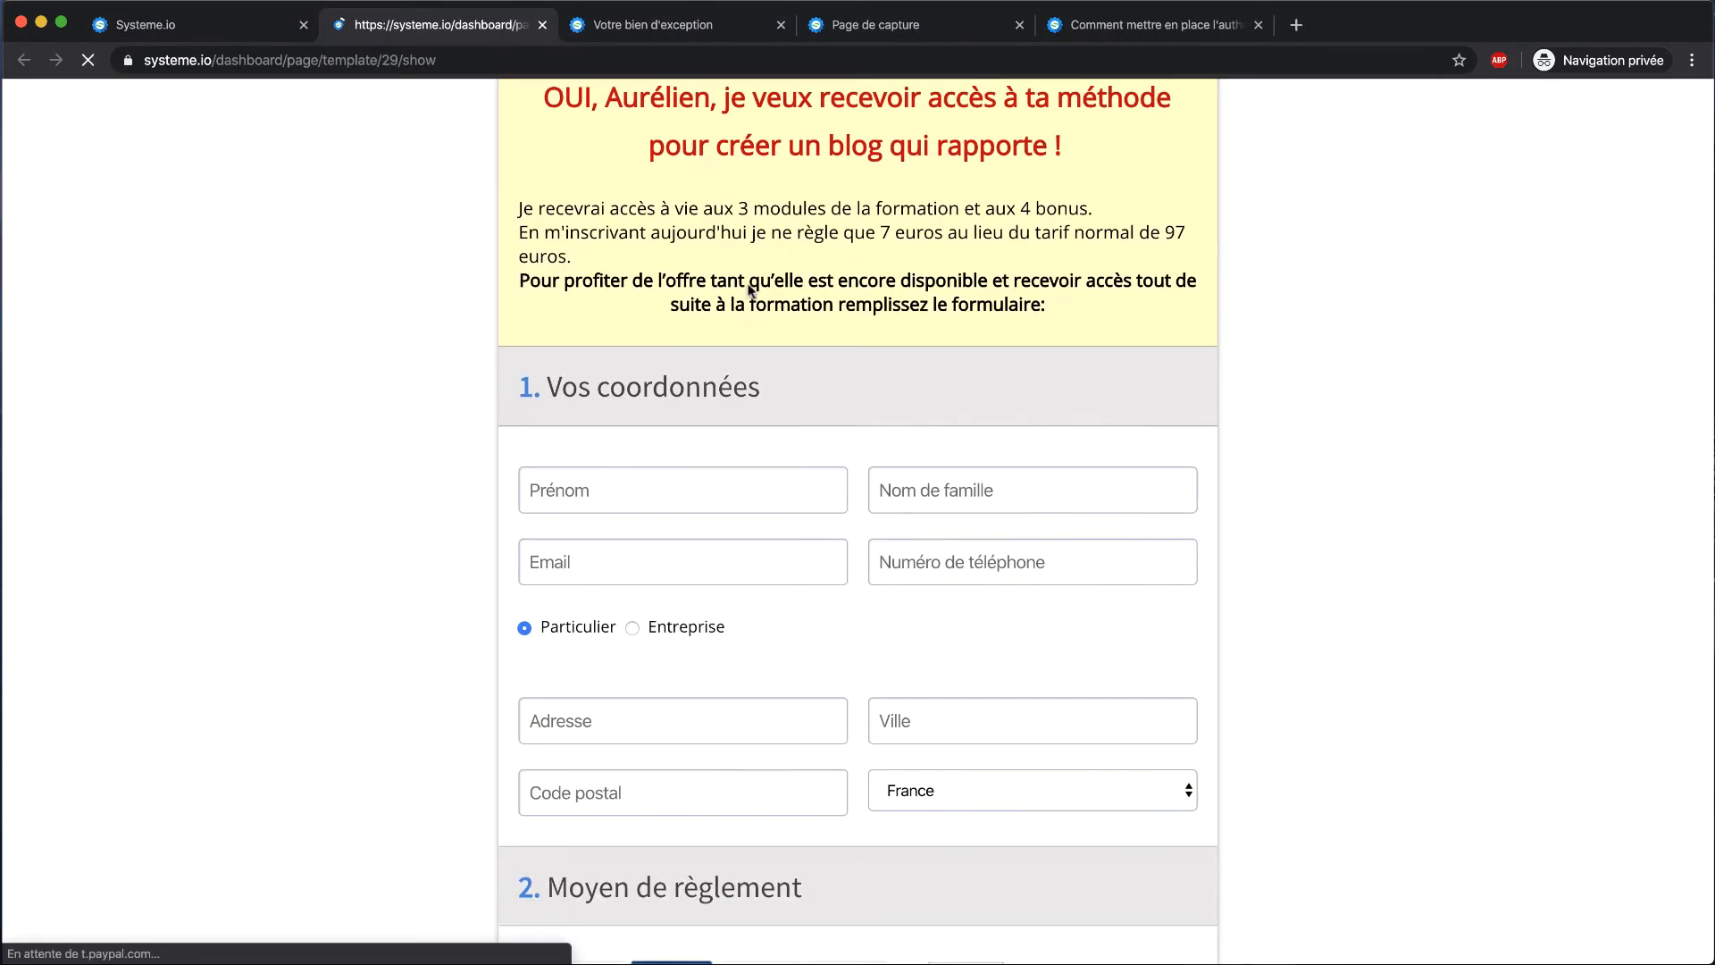
{"action": "left_click", "coordinate": [542, 25]}
Preview the third and fourth templates and select the fourth for the order page
{"action": "mouse_move", "coordinate": [1429, 560]}
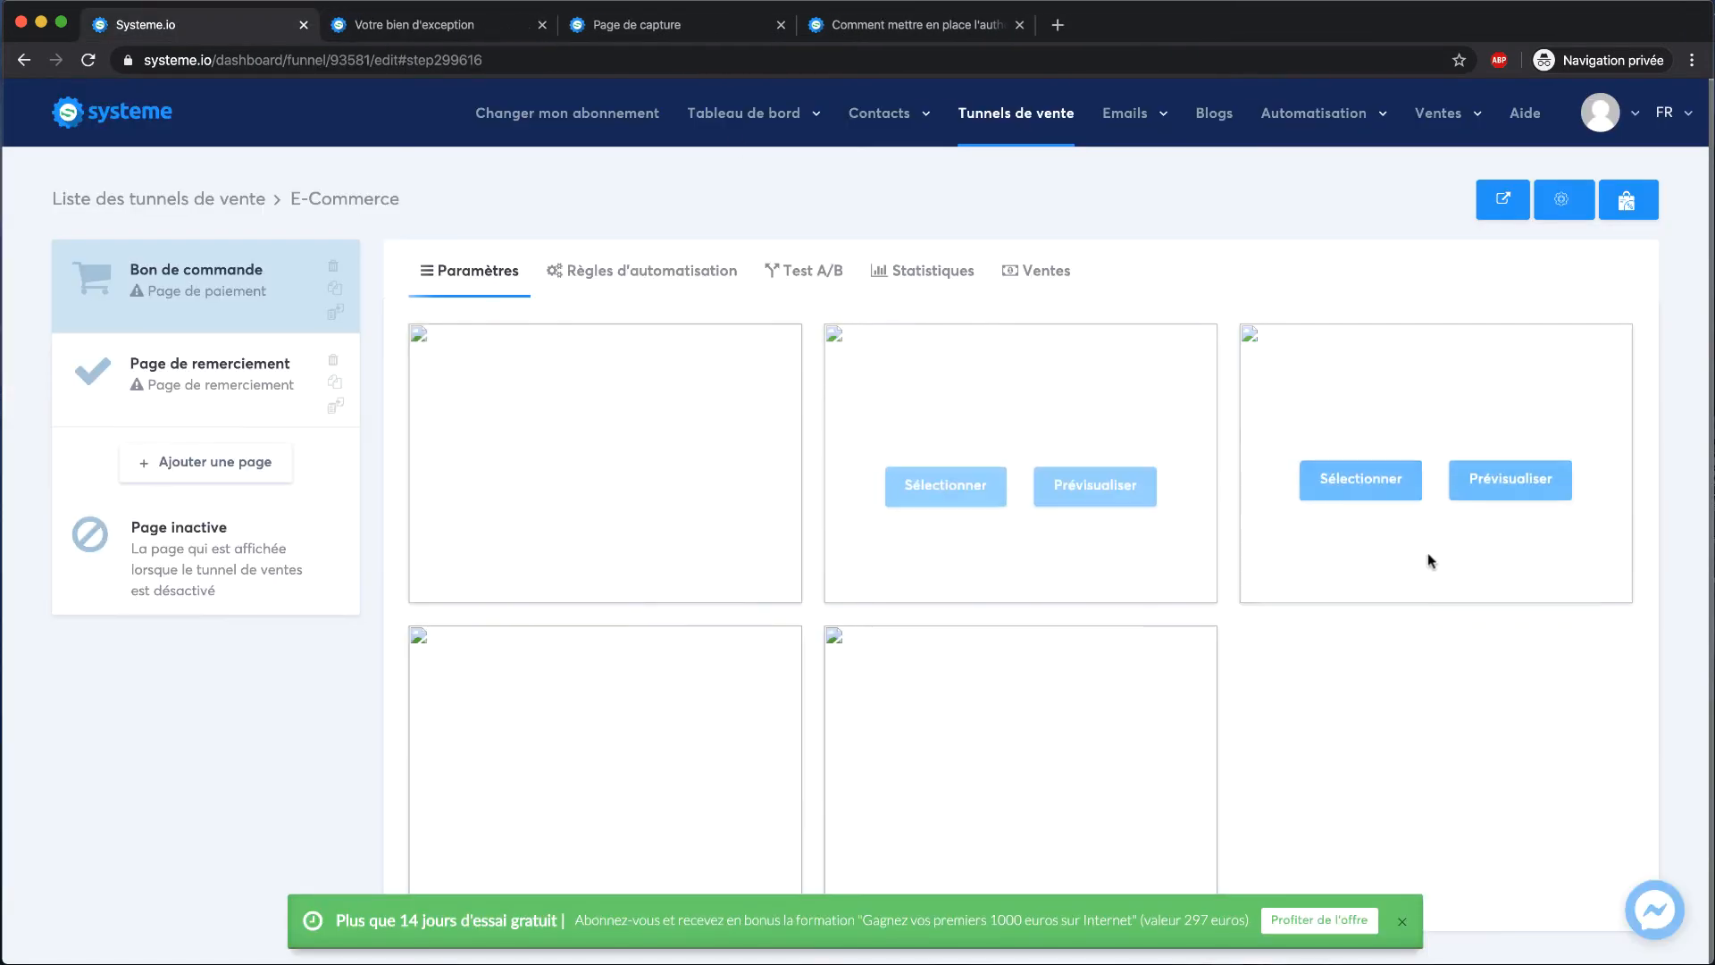
{"action": "left_click", "coordinate": [1476, 483]}
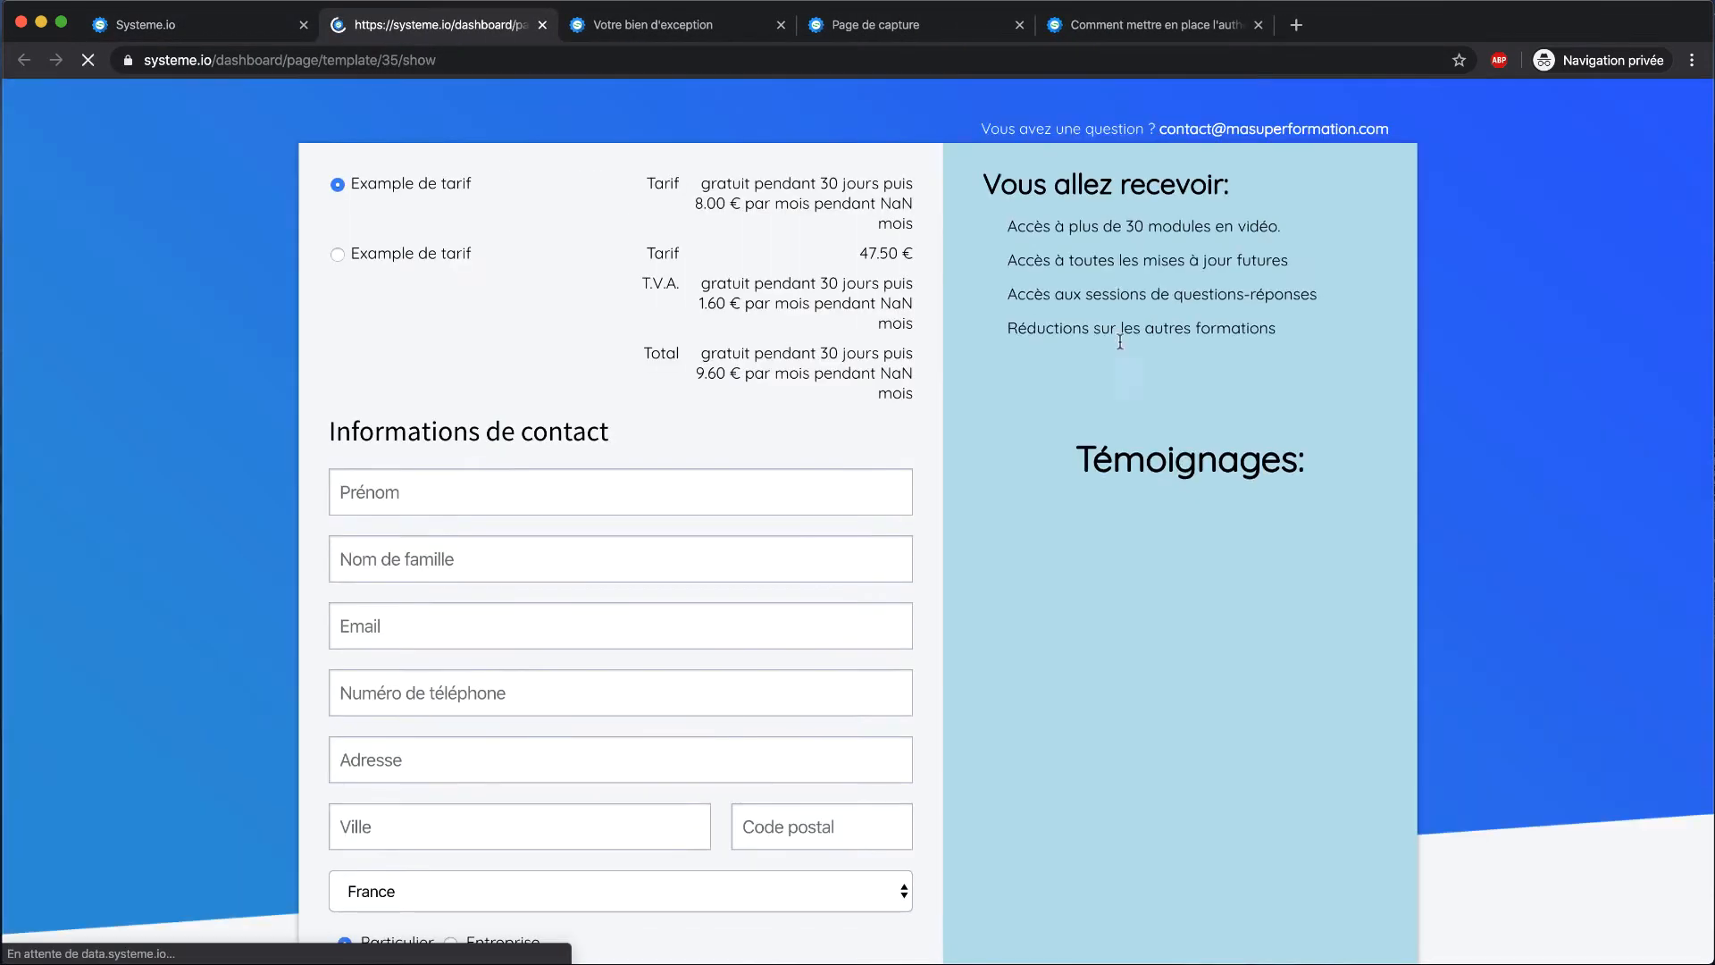
{"action": "left_click", "coordinate": [542, 25]}
{"action": "left_click", "coordinate": [688, 751]}
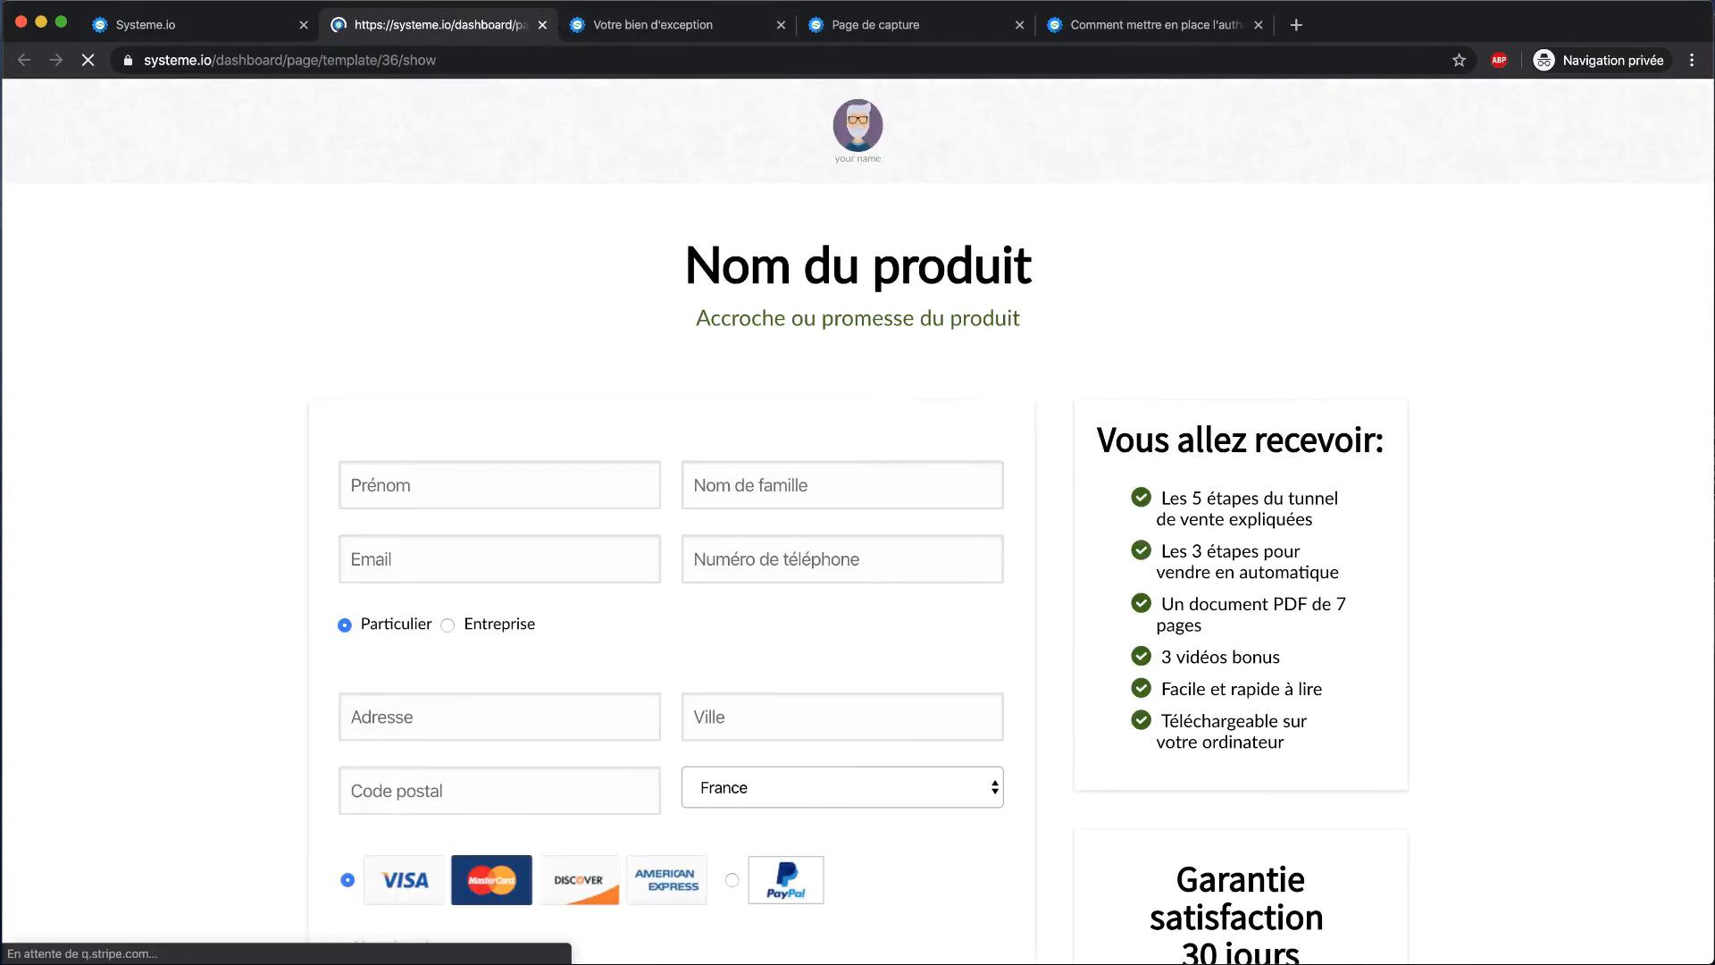
{"action": "left_click", "coordinate": [542, 25]}
{"action": "mouse_move", "coordinate": [491, 845]}
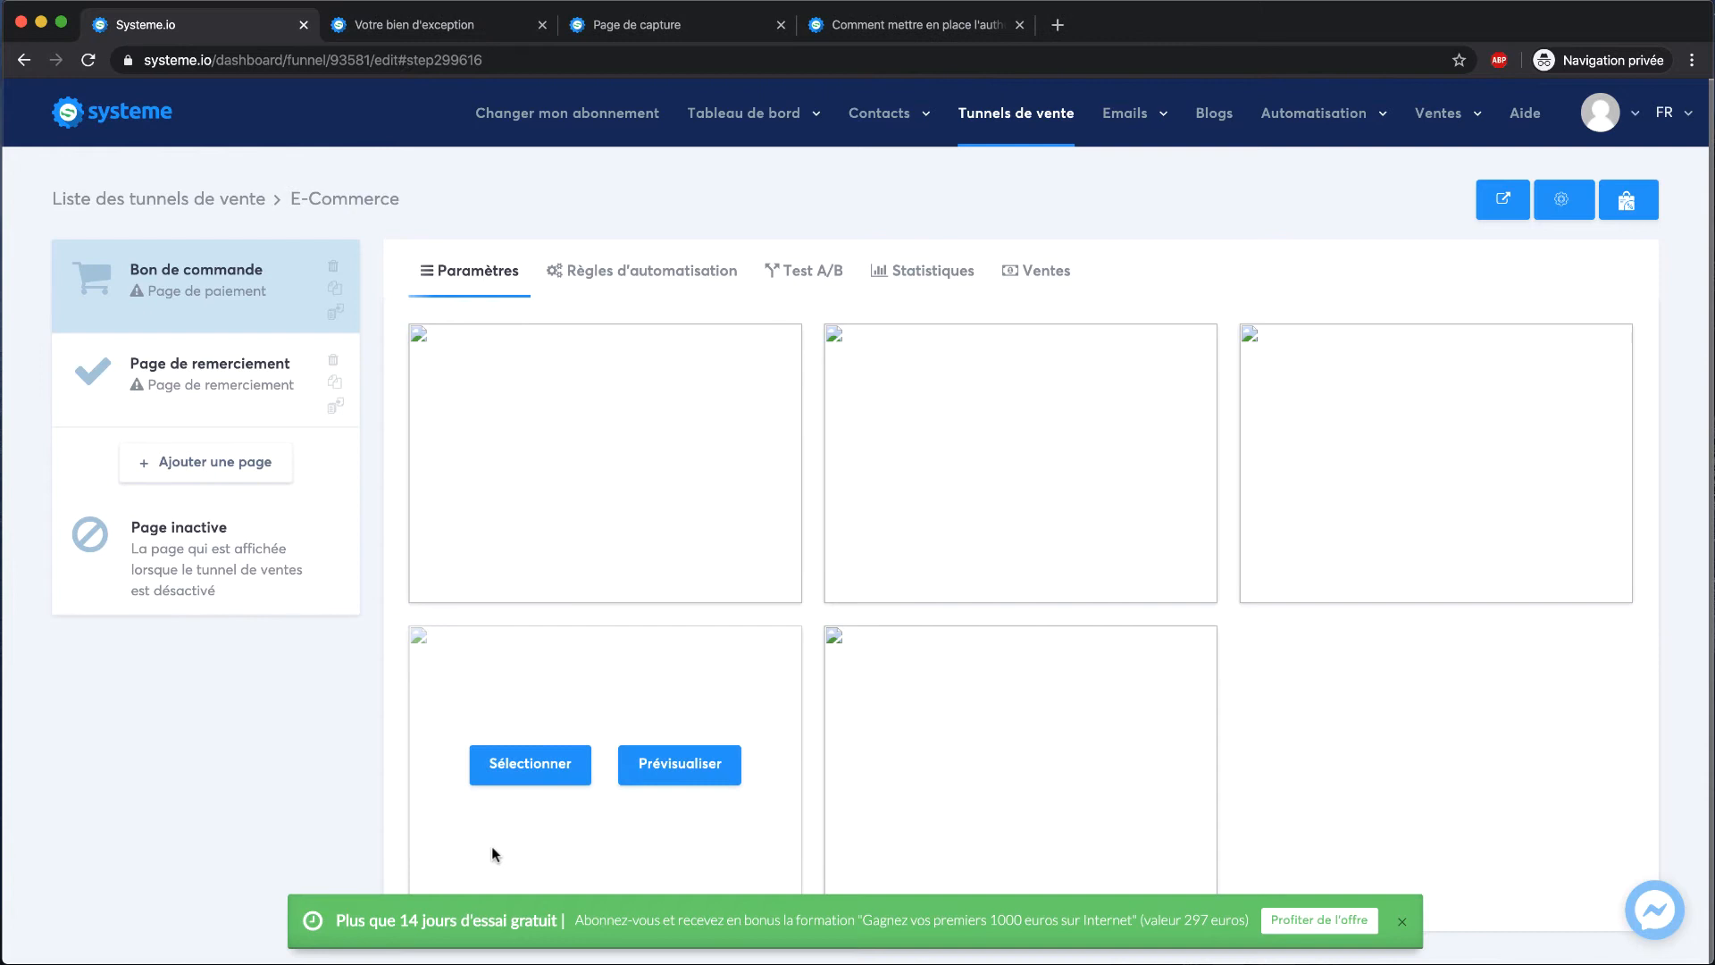
{"action": "left_click", "coordinate": [529, 769]}
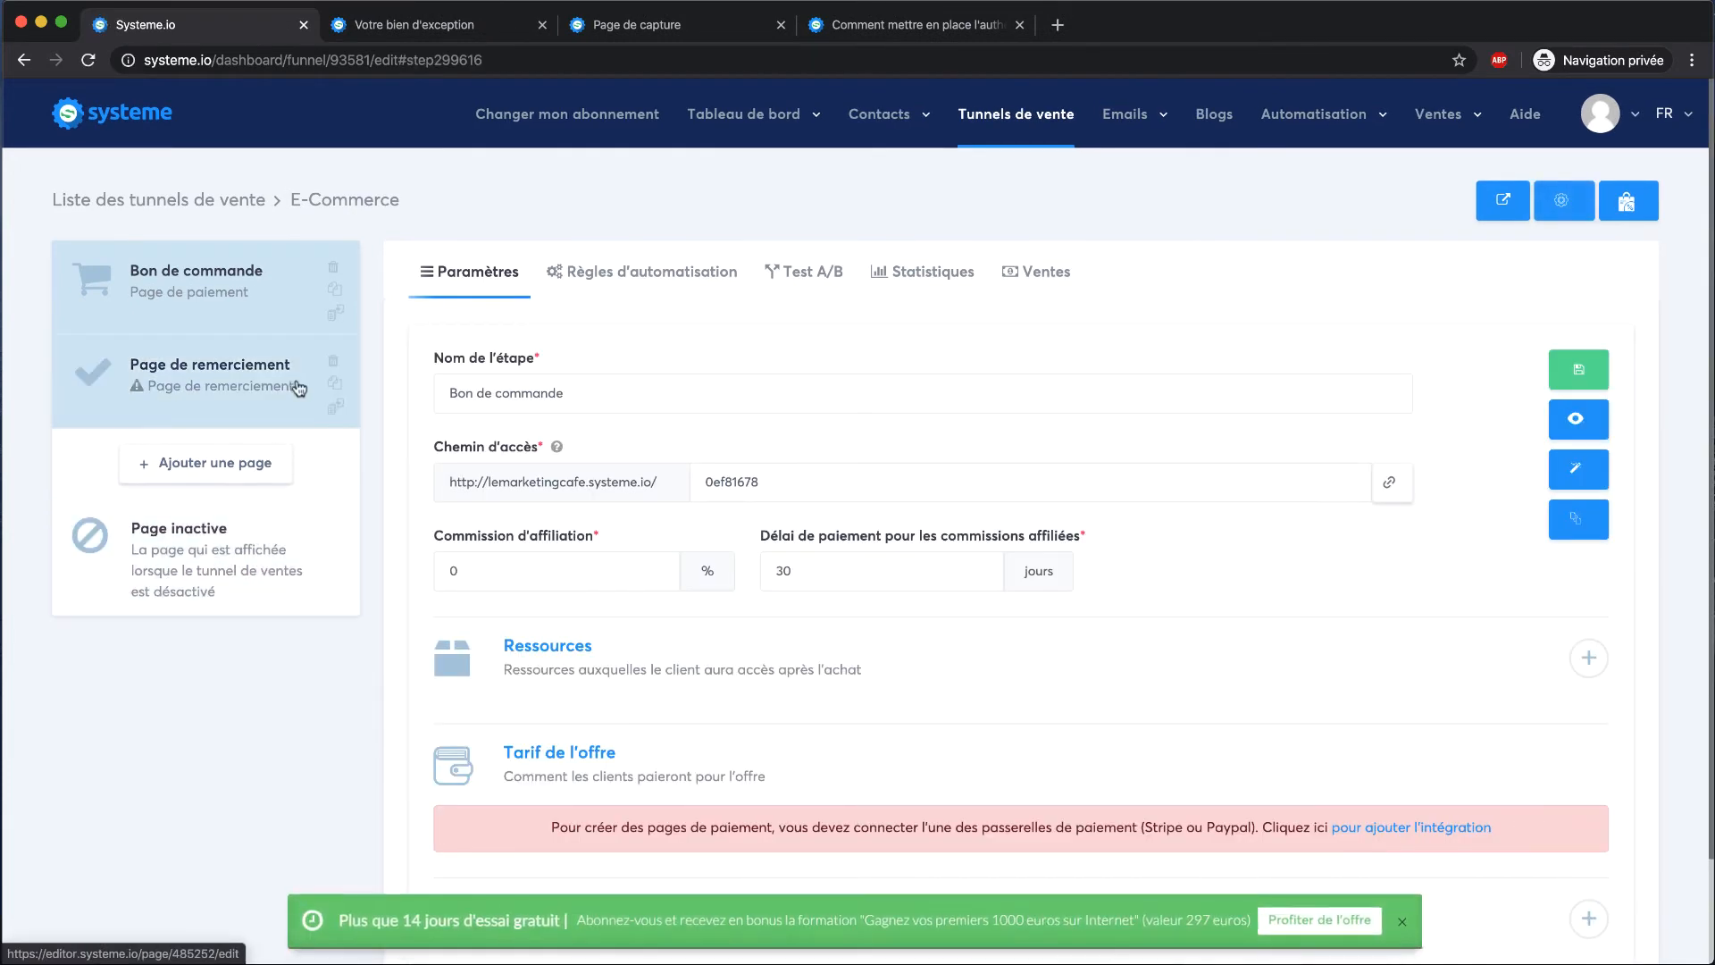
Add a Formation resource to the Bon de commande step
{"action": "scroll", "coordinate": [557, 496], "scroll_direction": "down", "scroll_amount": 3}
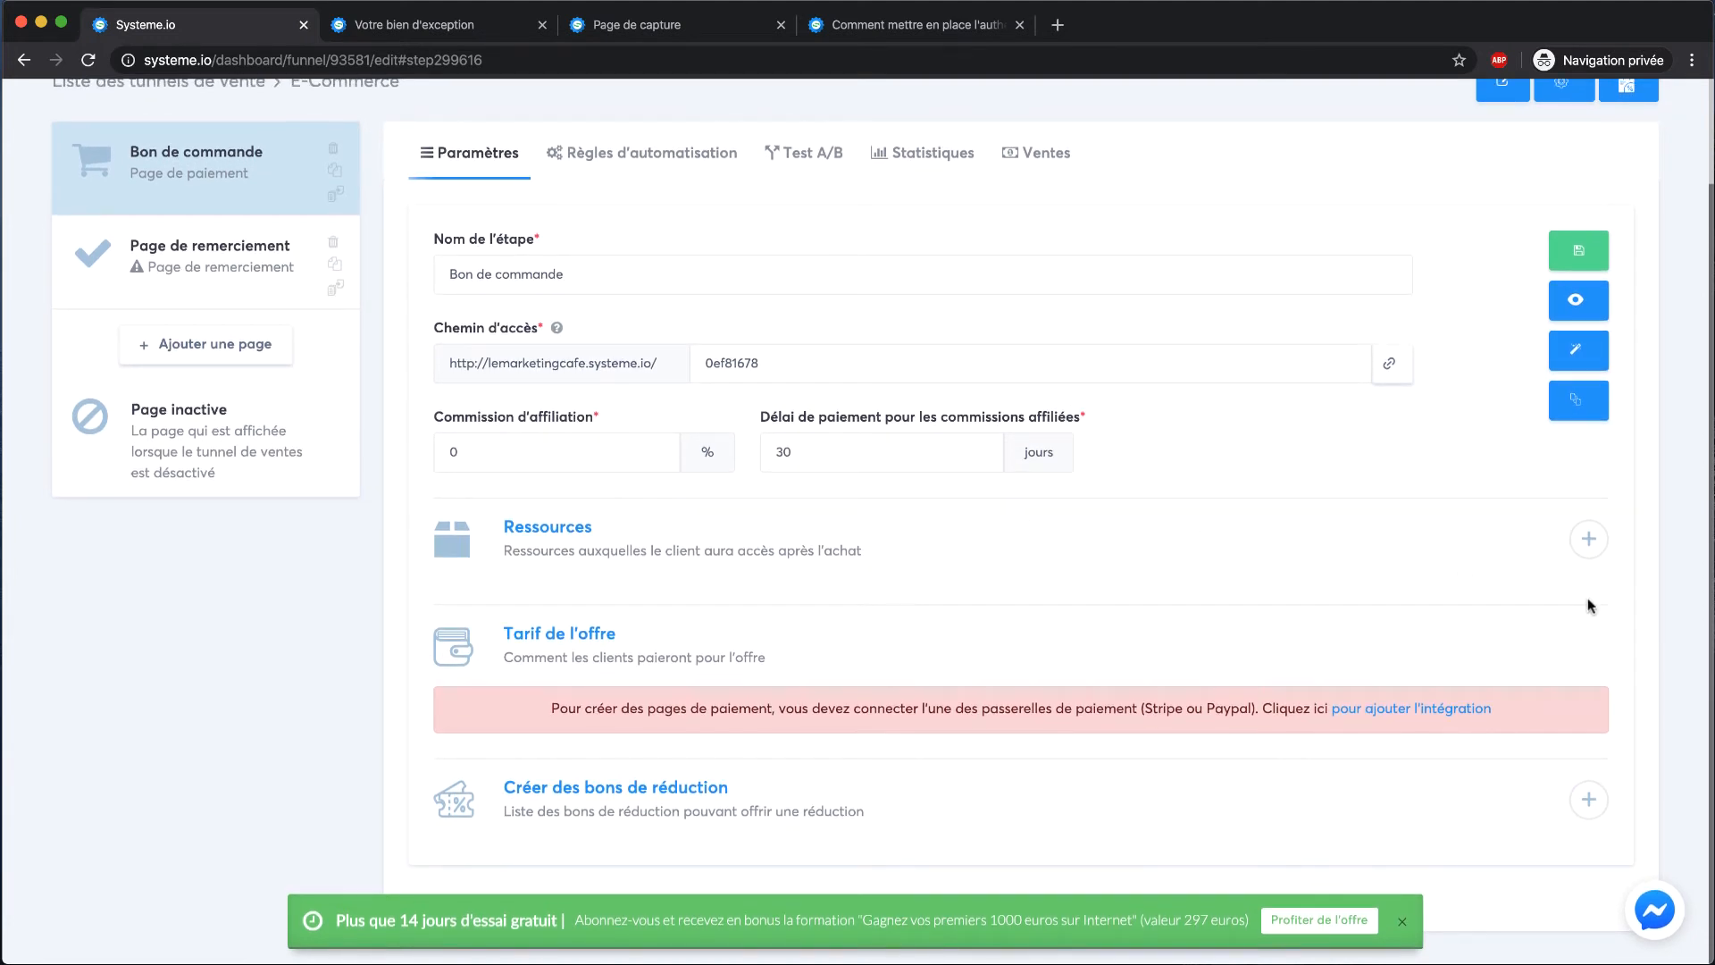
{"action": "left_click", "coordinate": [1589, 540]}
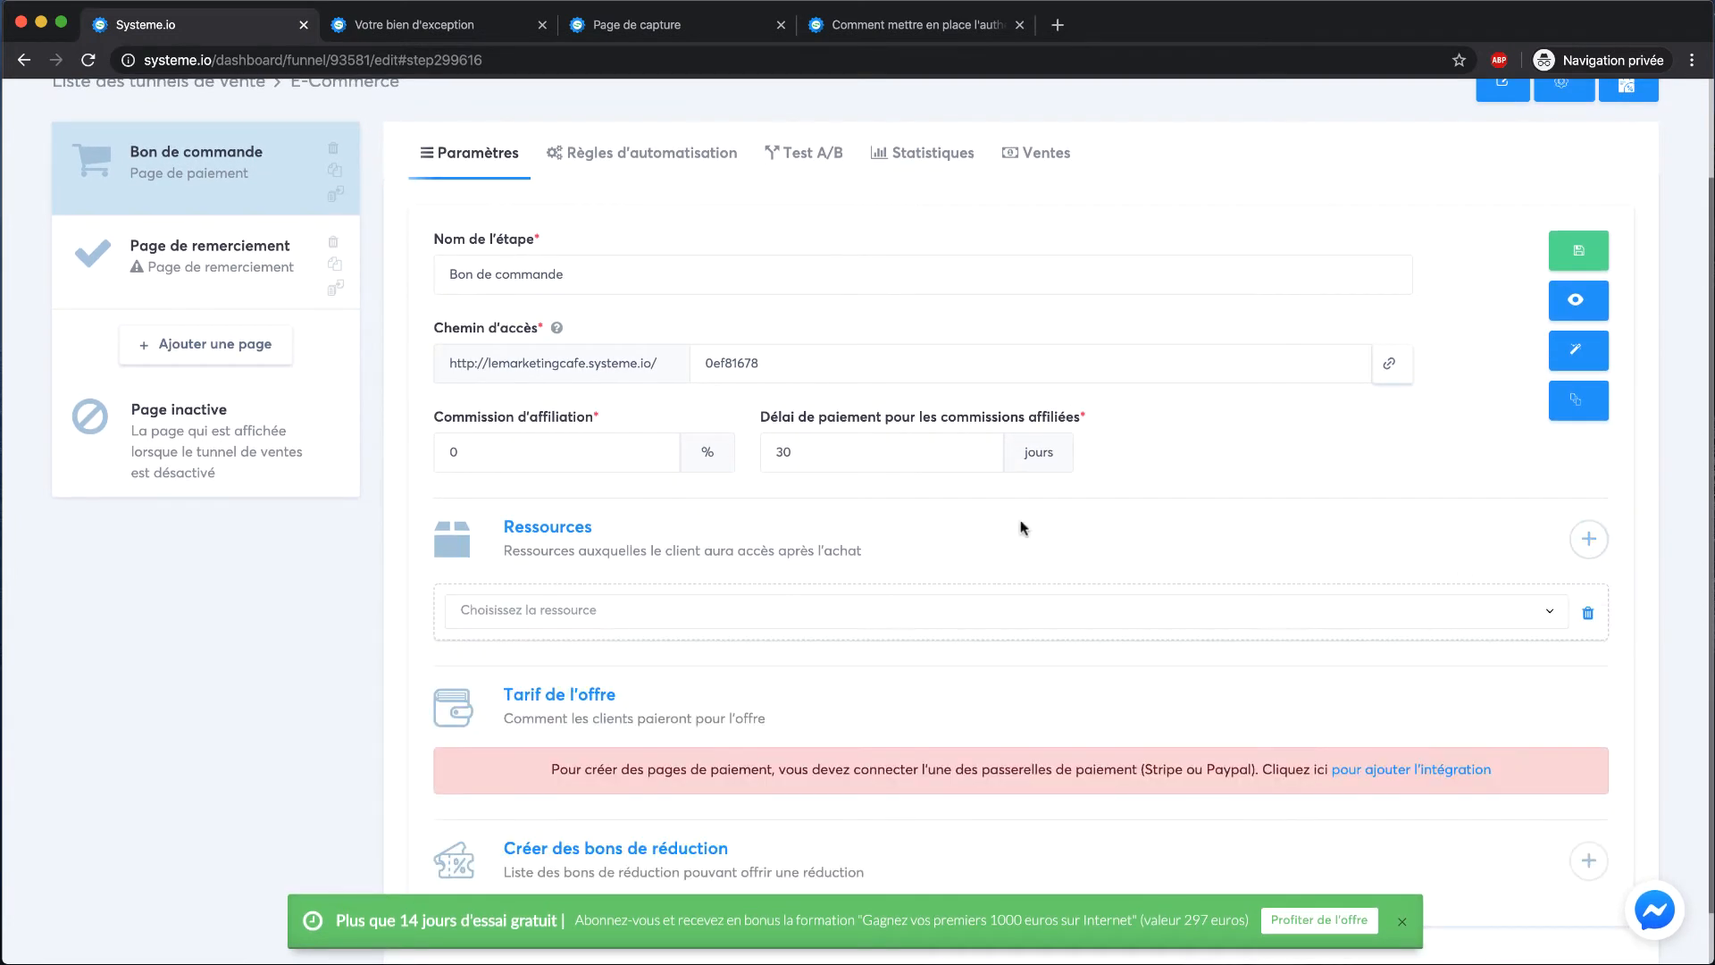
{"action": "left_click", "coordinate": [837, 604]}
{"action": "scroll", "coordinate": [621, 724], "scroll_direction": "down", "scroll_amount": 1}
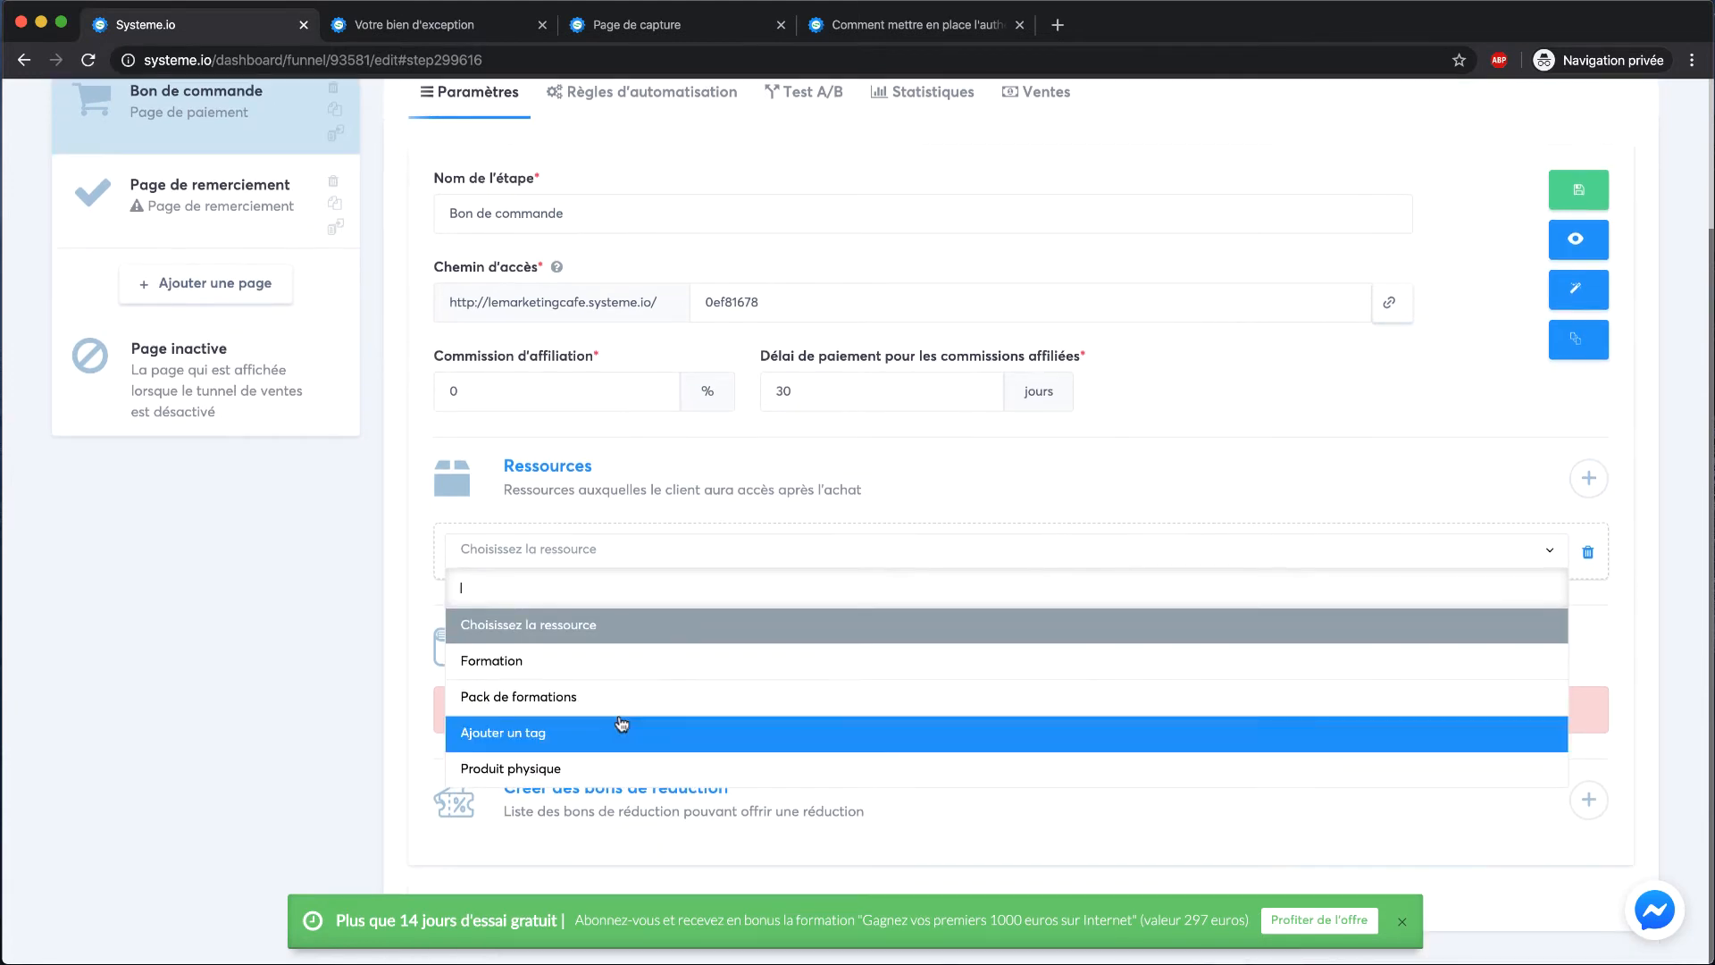
{"action": "left_click", "coordinate": [572, 666]}
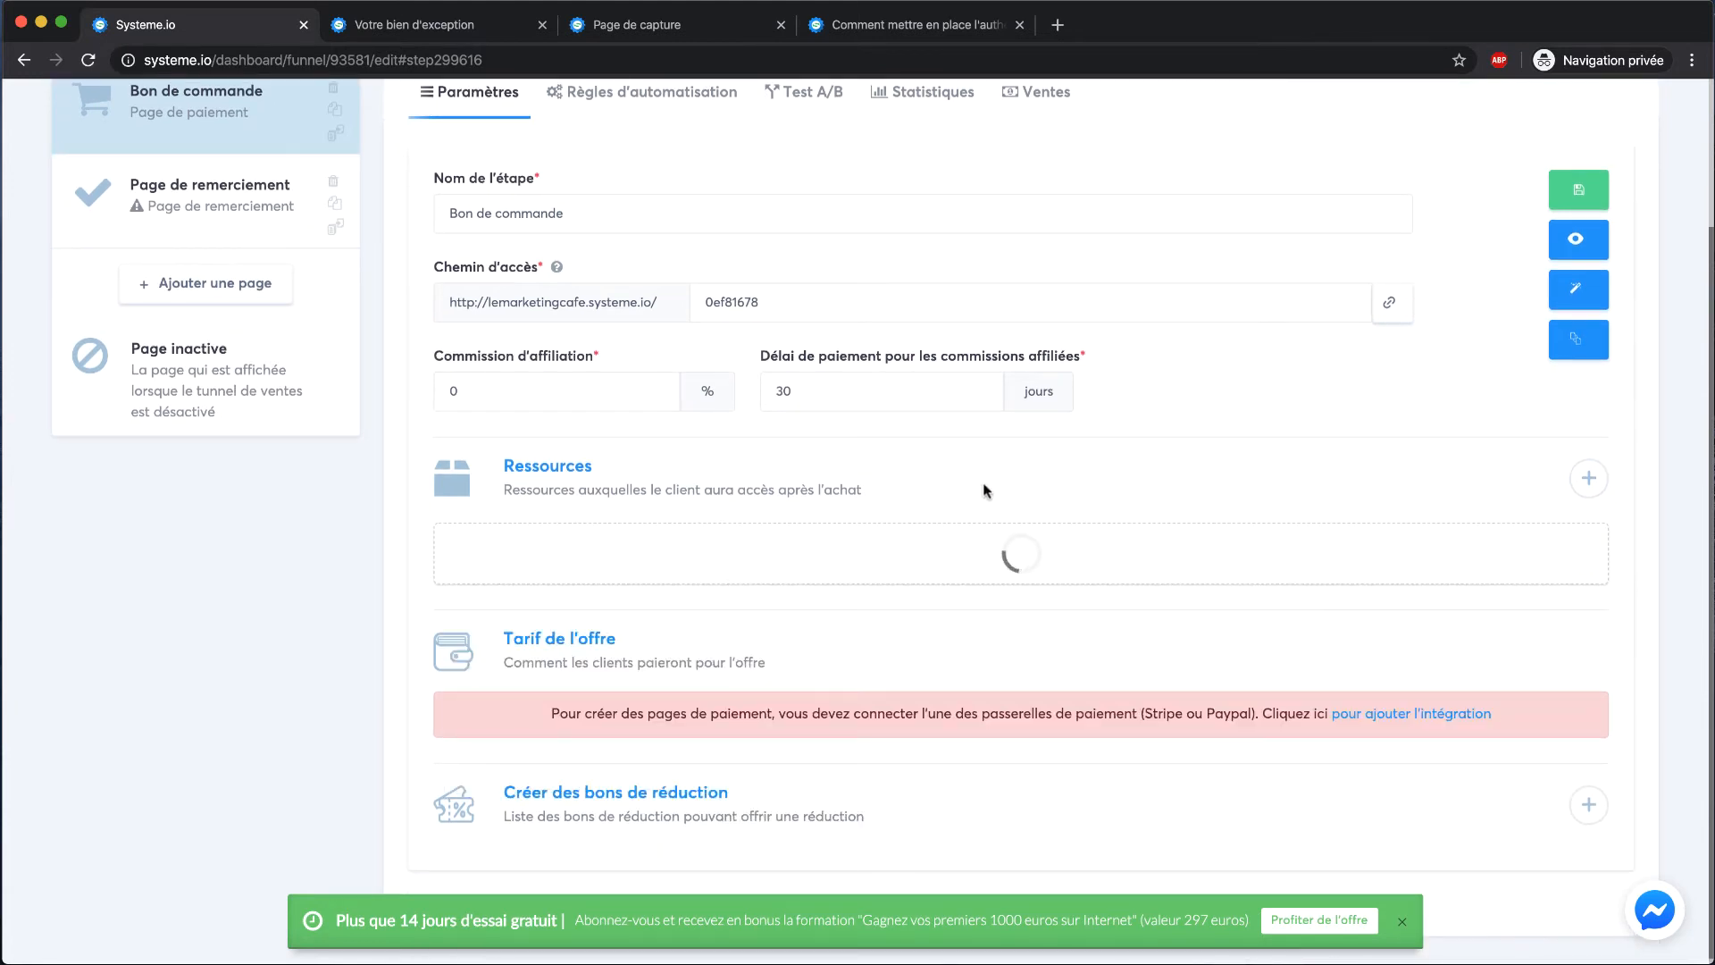
Preview the Bon de commande order page and close the preview
{"action": "scroll", "coordinate": [888, 486], "scroll_direction": "up", "scroll_amount": 2}
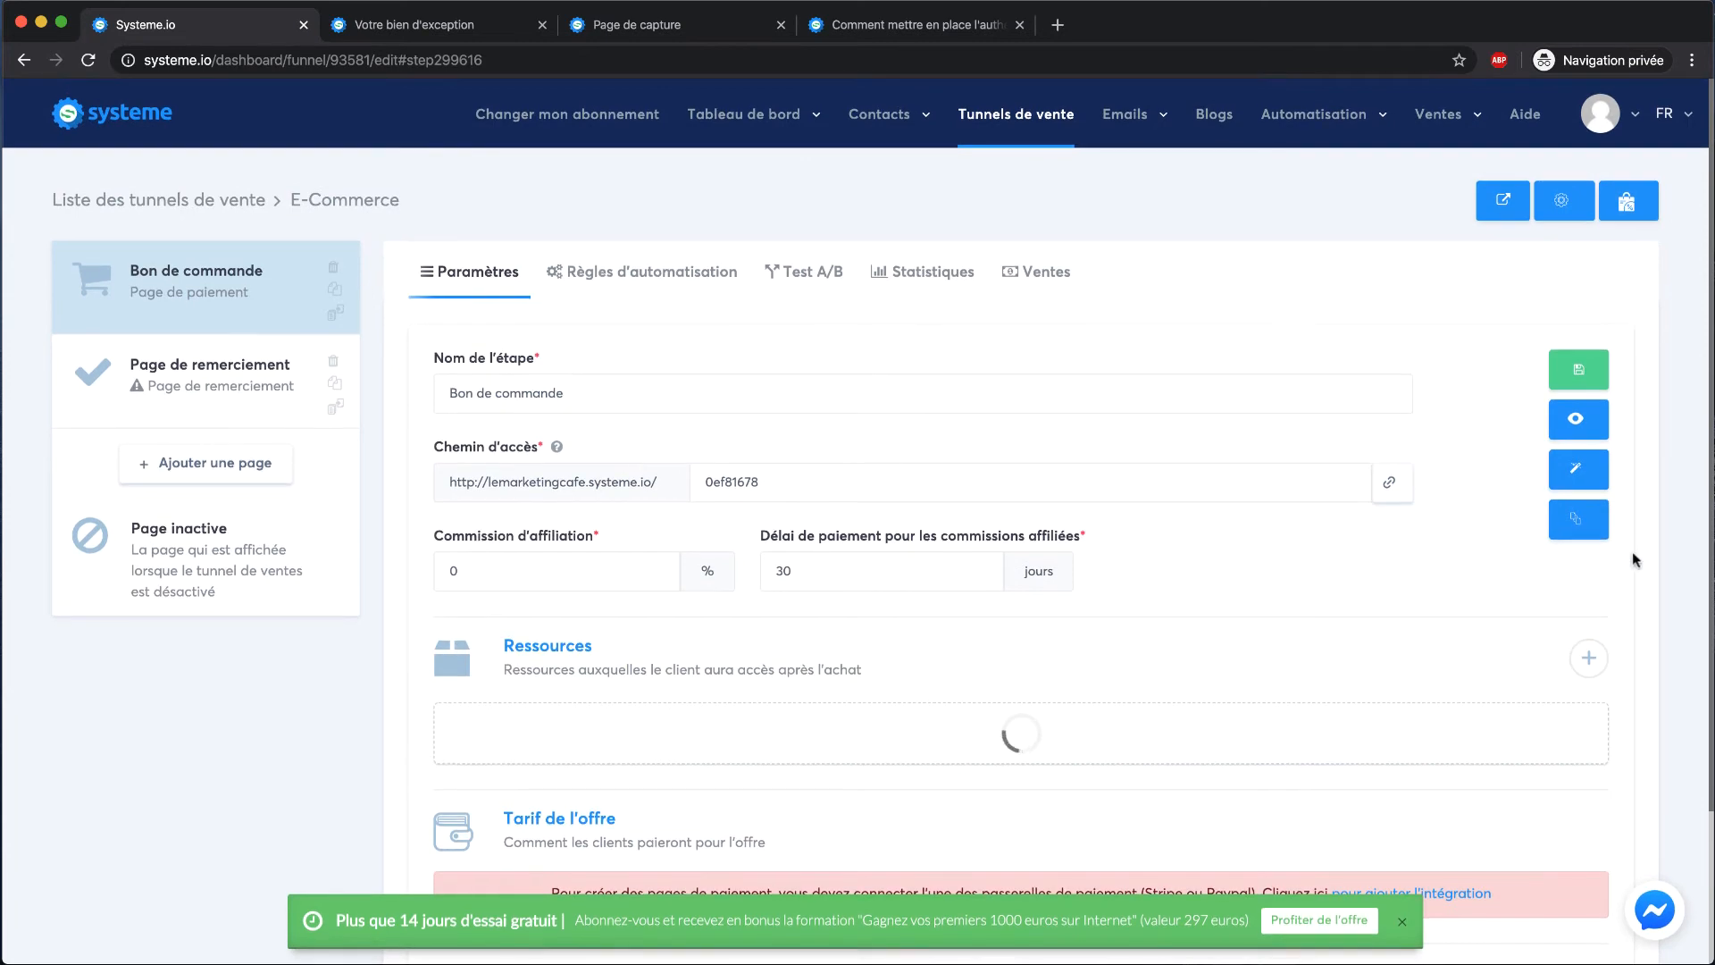
{"action": "left_click", "coordinate": [1578, 419]}
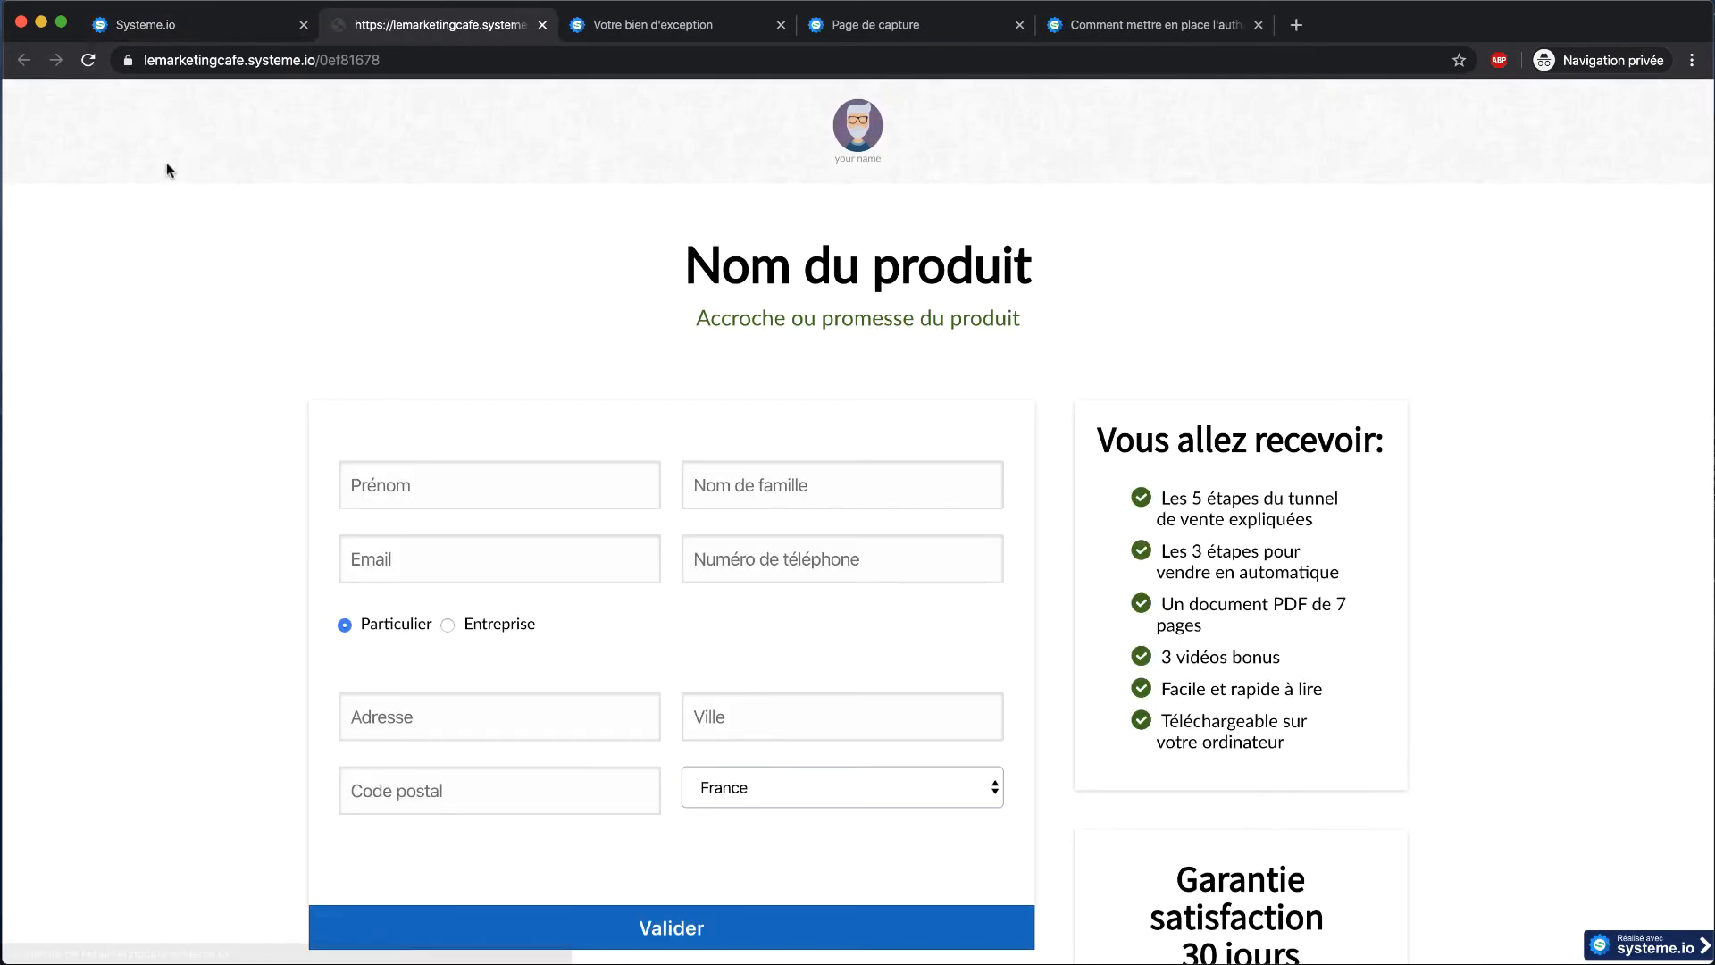
{"action": "scroll", "coordinate": [596, 325], "scroll_direction": "down", "scroll_amount": 7}
{"action": "scroll", "coordinate": [596, 326], "scroll_direction": "up", "scroll_amount": 5}
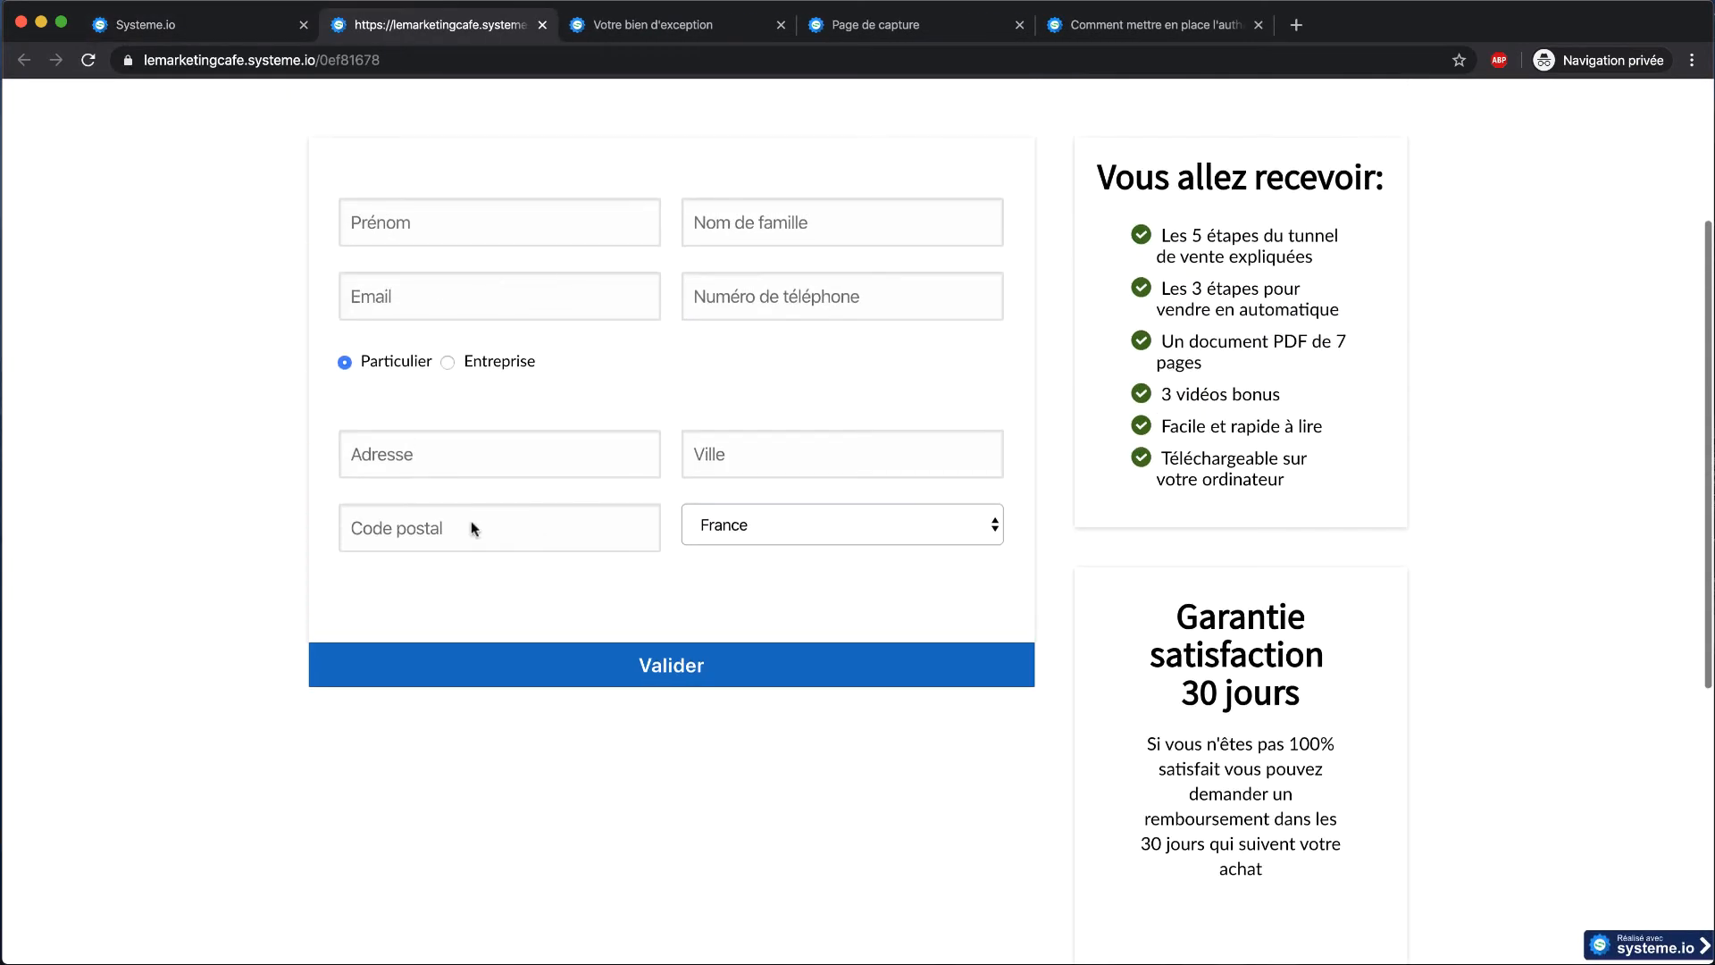
{"action": "scroll", "coordinate": [769, 376], "scroll_direction": "up", "scroll_amount": 3}
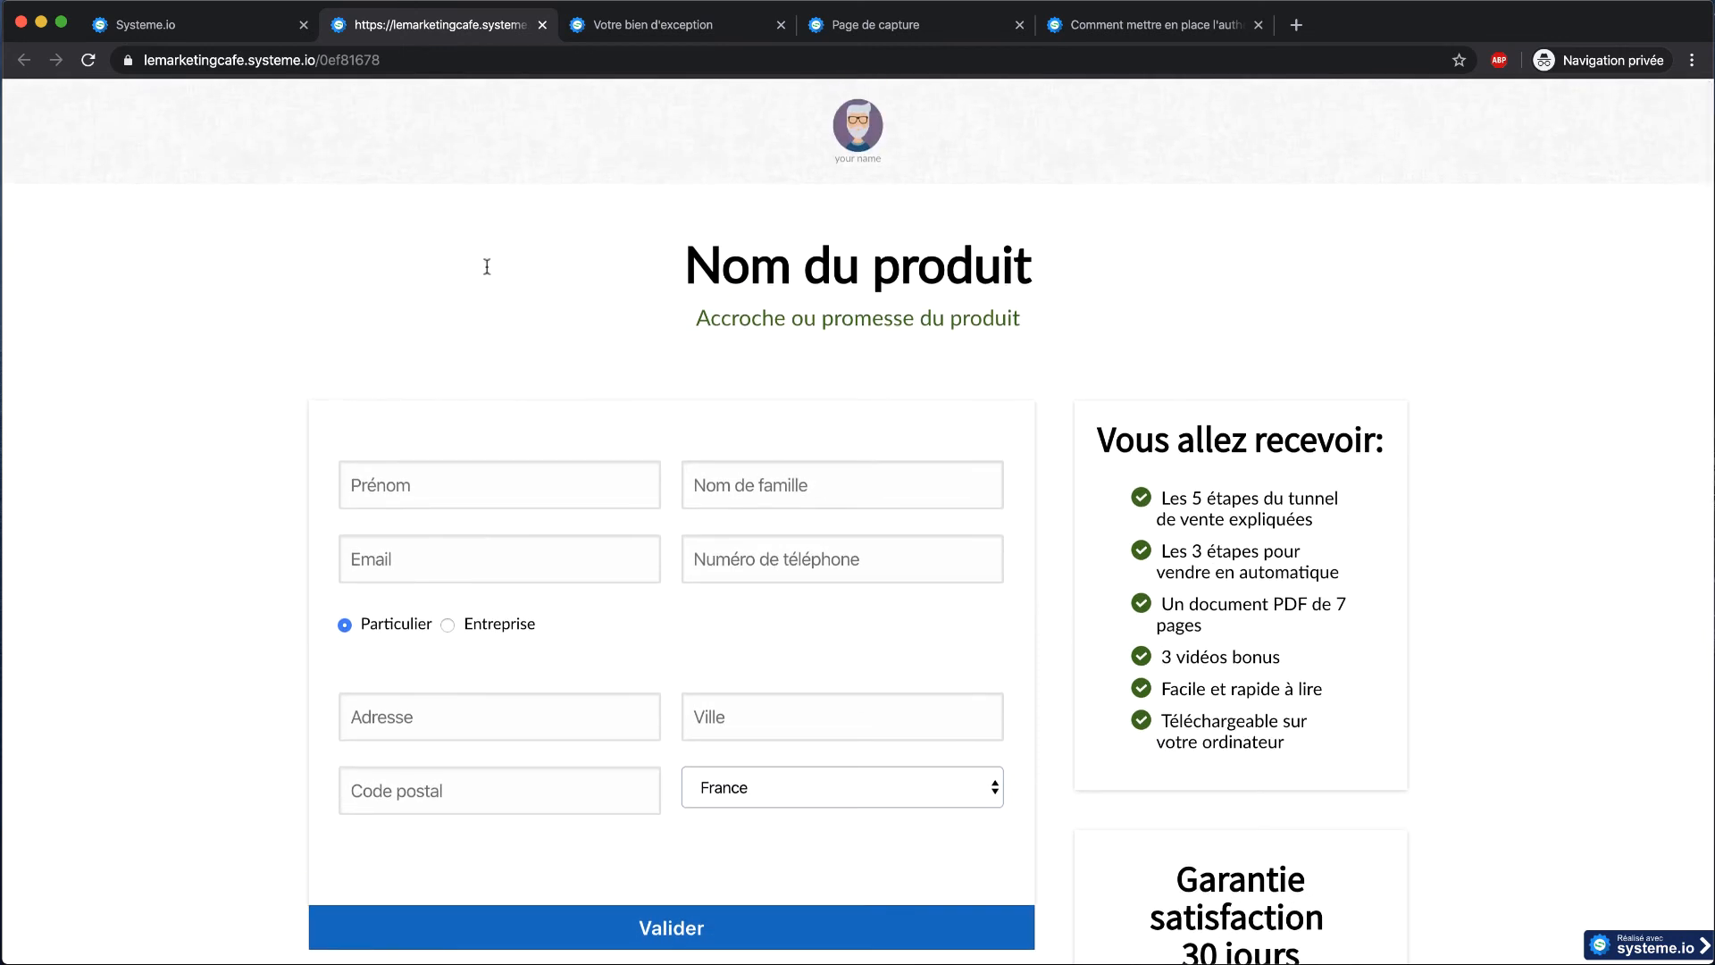
{"action": "scroll", "coordinate": [434, 801], "scroll_direction": "down", "scroll_amount": 1}
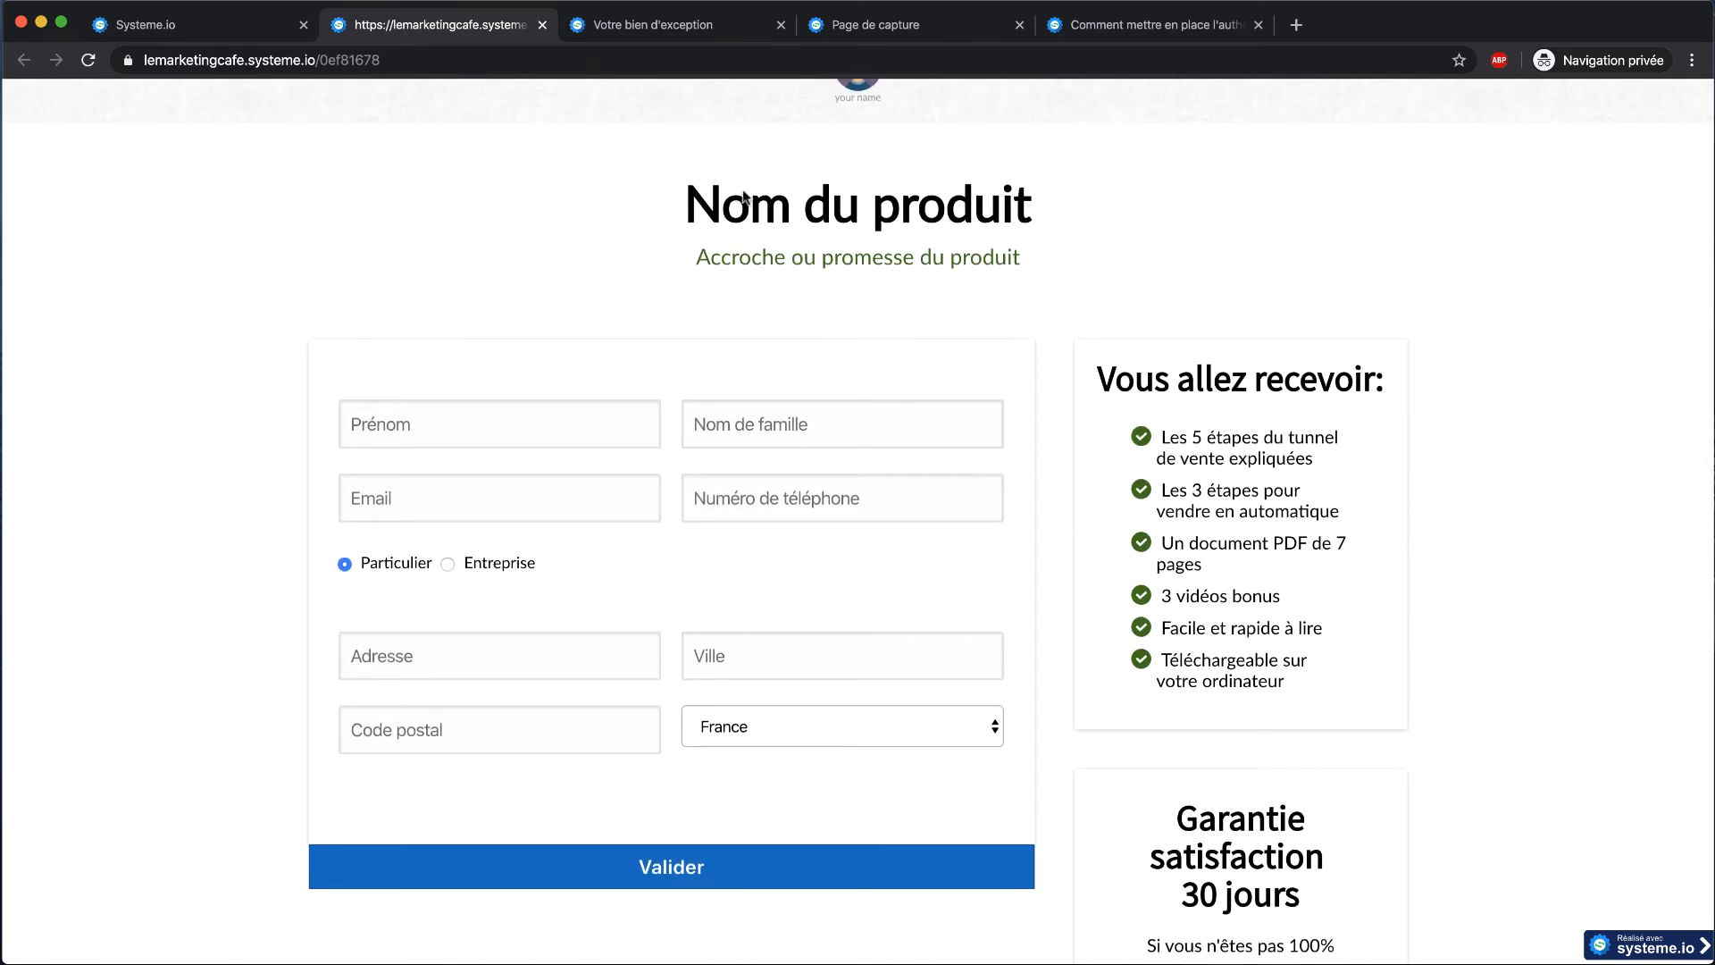
{"action": "left_click", "coordinate": [542, 25]}
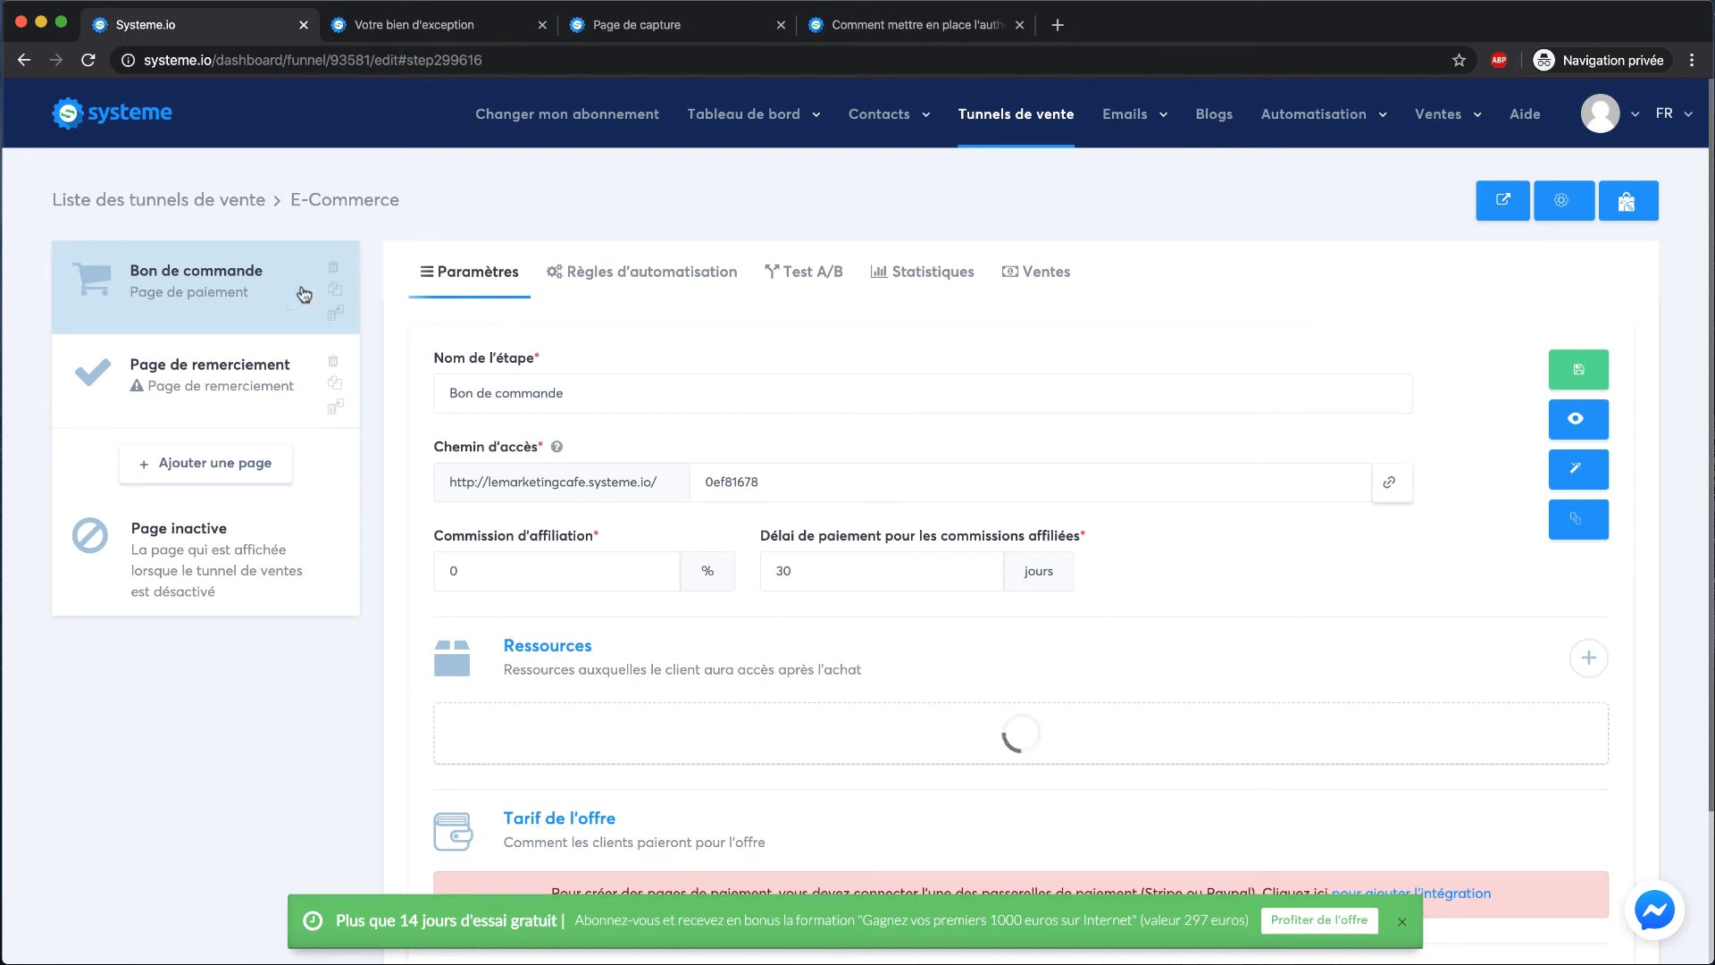
Apply the first template to Page de remerciement, preview it, then reopen Bon de commande
{"action": "left_click", "coordinate": [295, 373]}
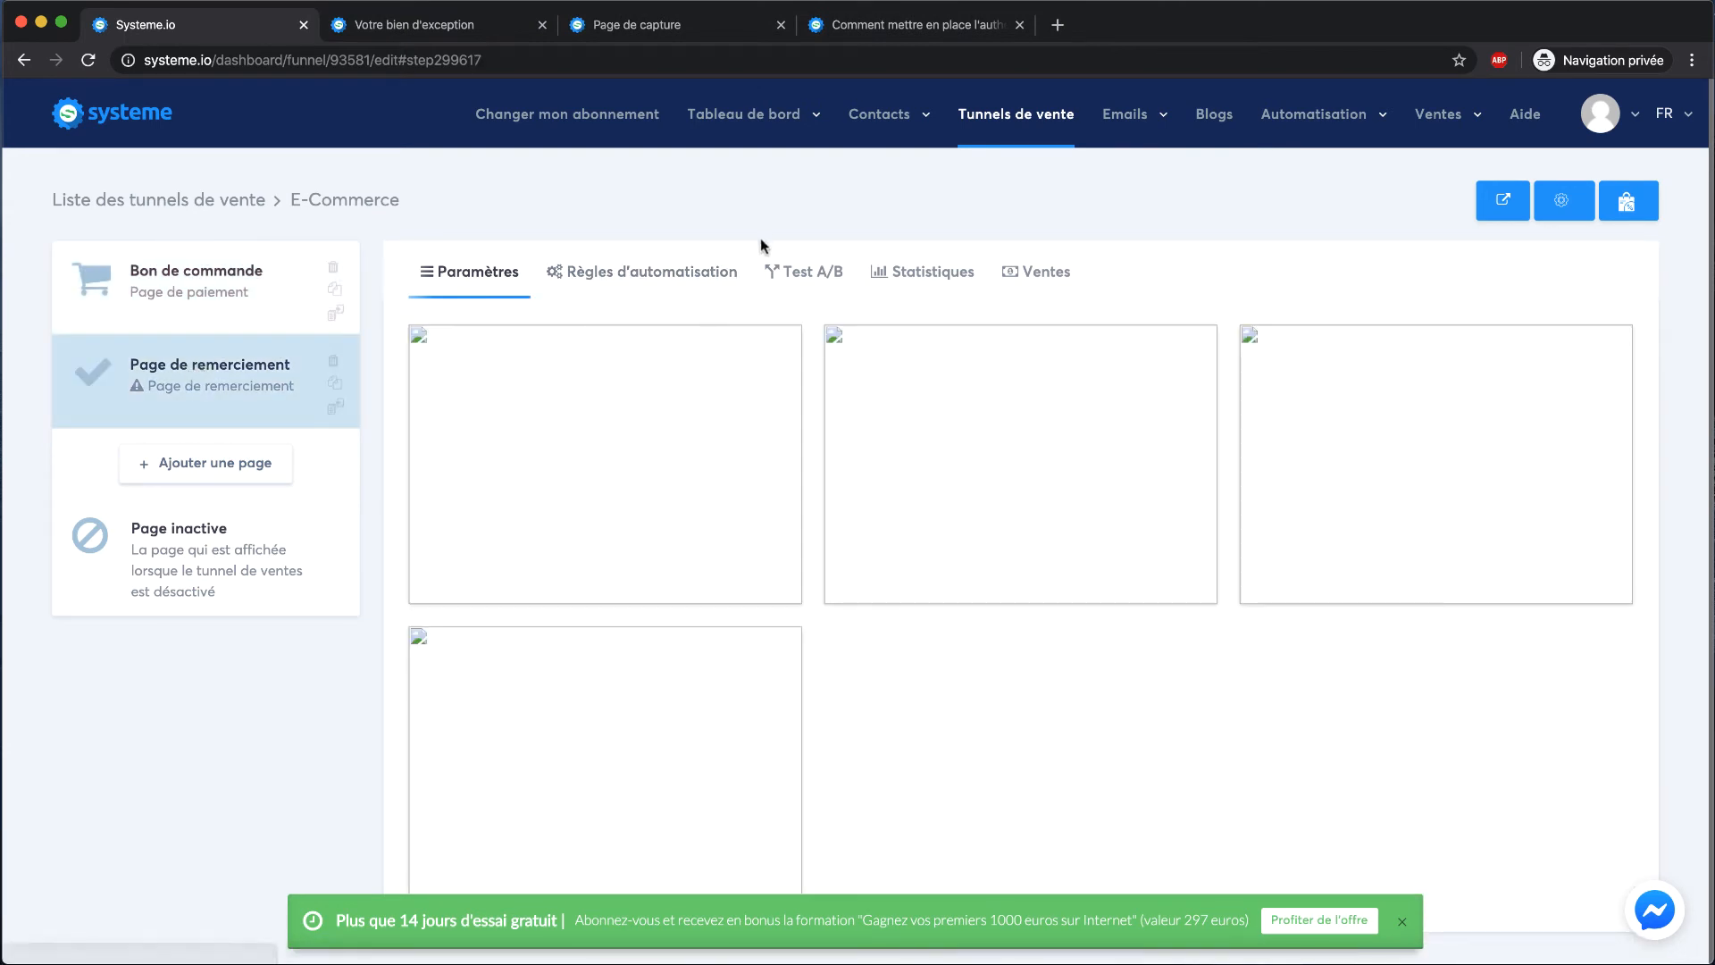
{"action": "mouse_move", "coordinate": [643, 399]}
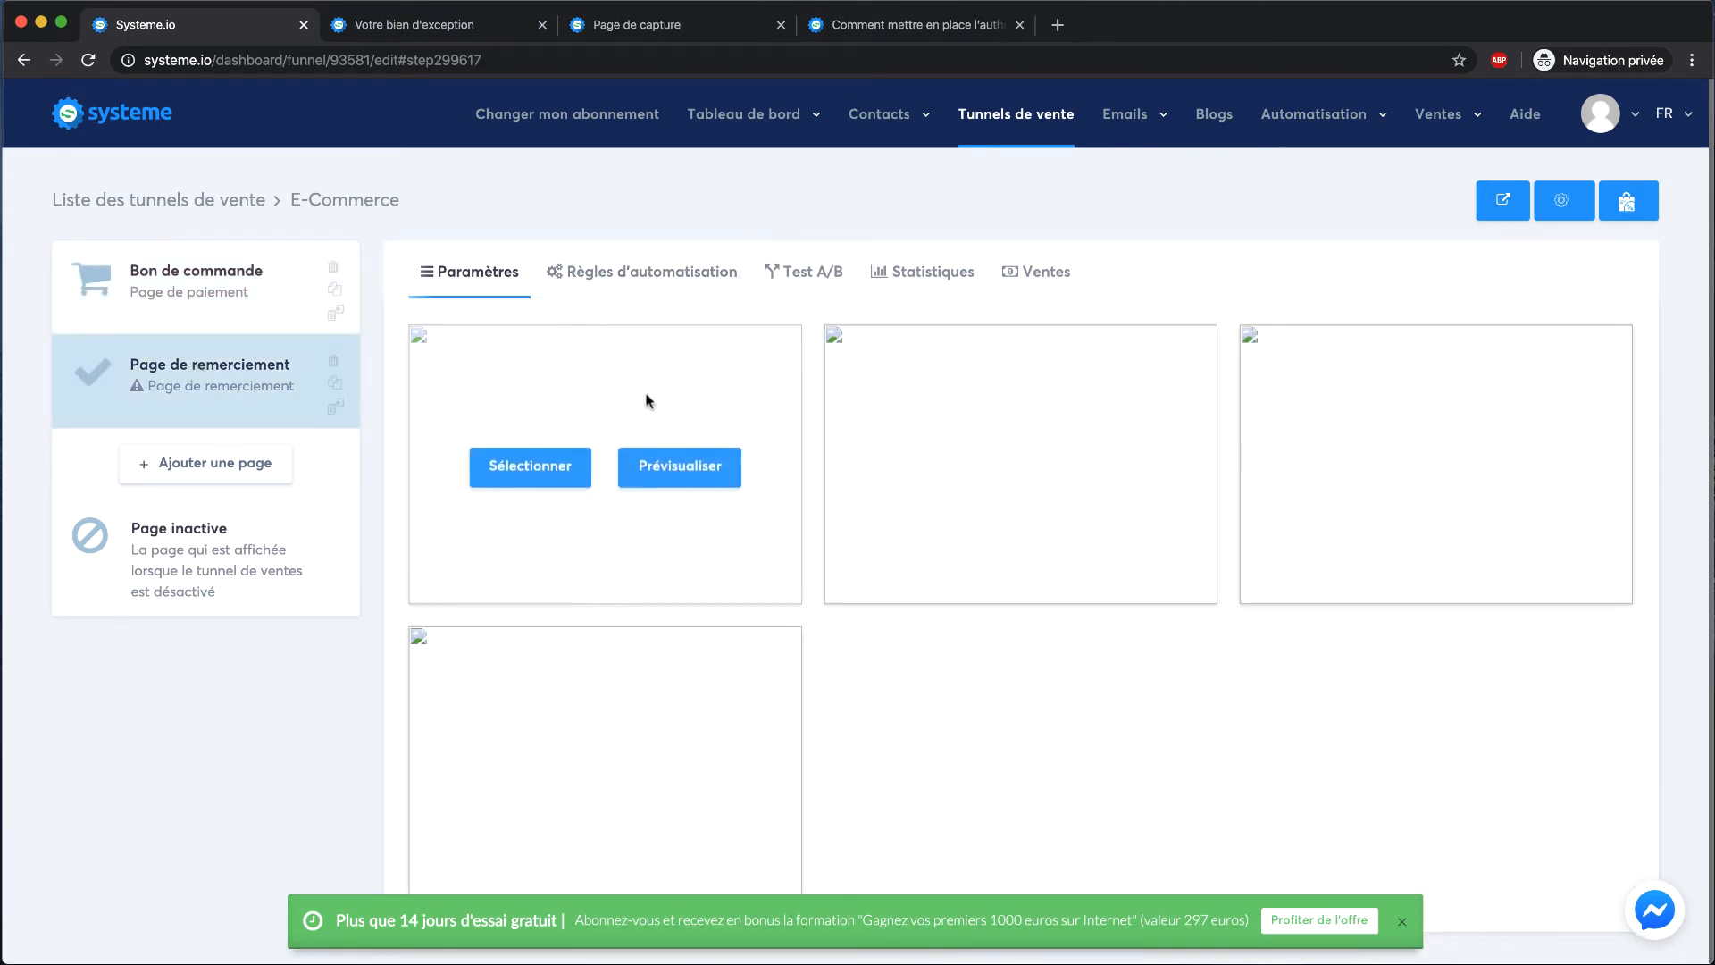
{"action": "left_click", "coordinate": [541, 453]}
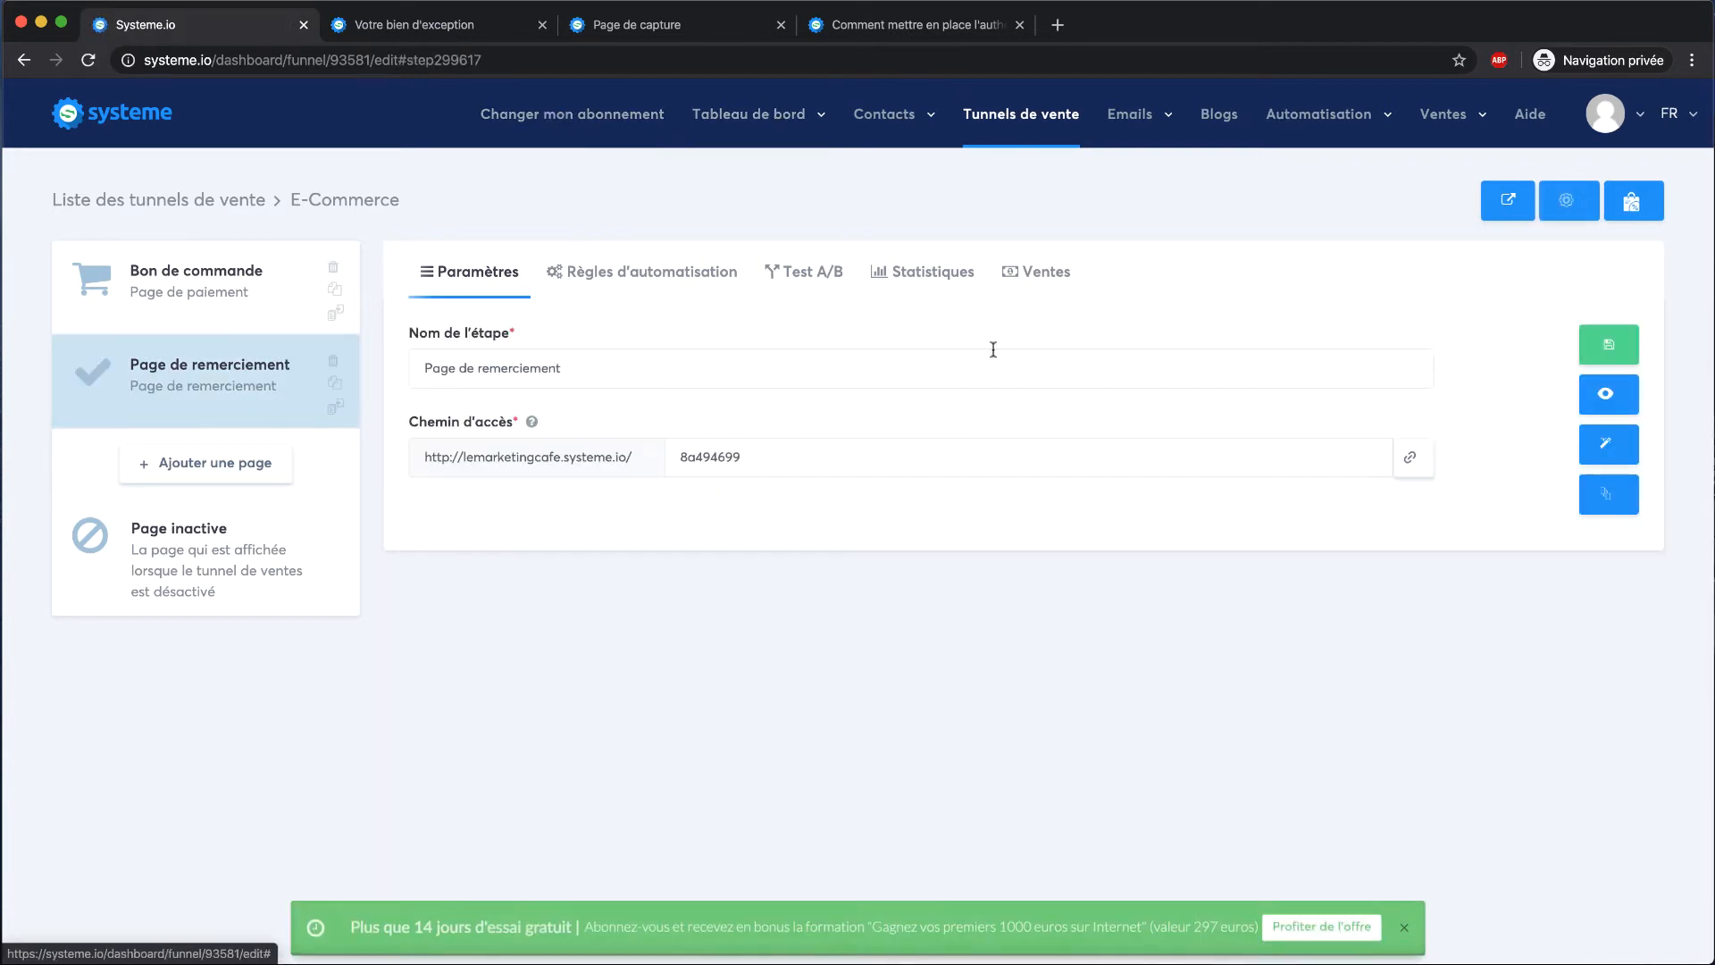
{"action": "left_click", "coordinate": [1606, 394]}
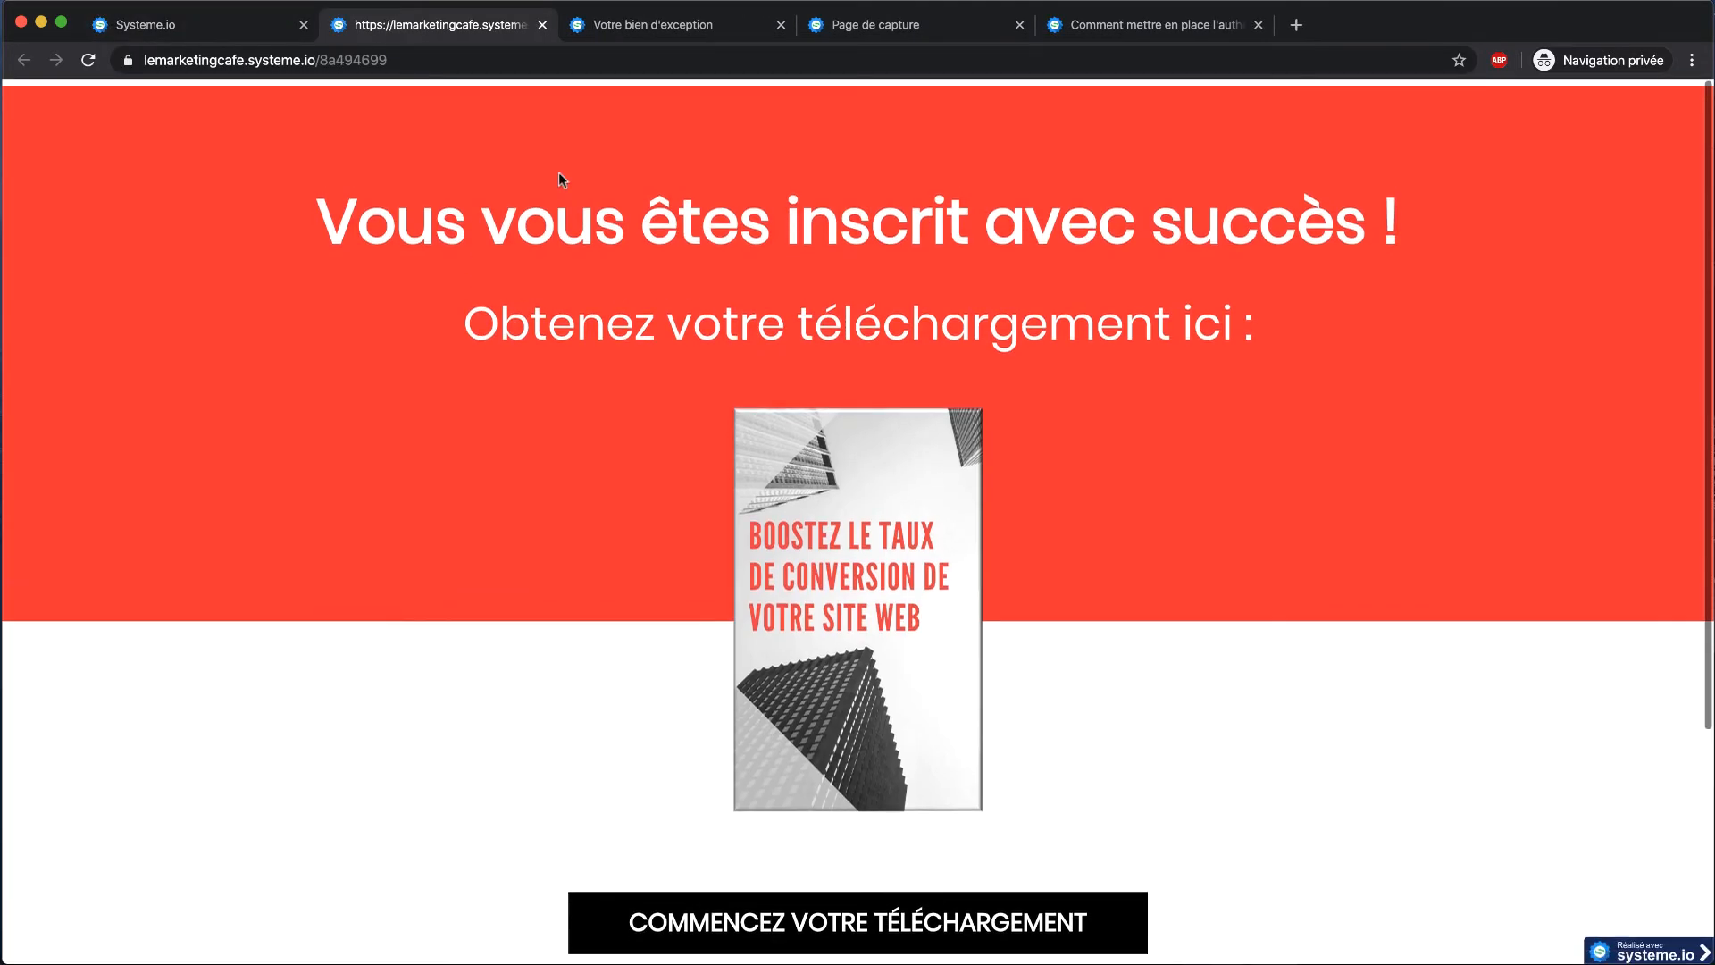
{"action": "left_click", "coordinate": [542, 24]}
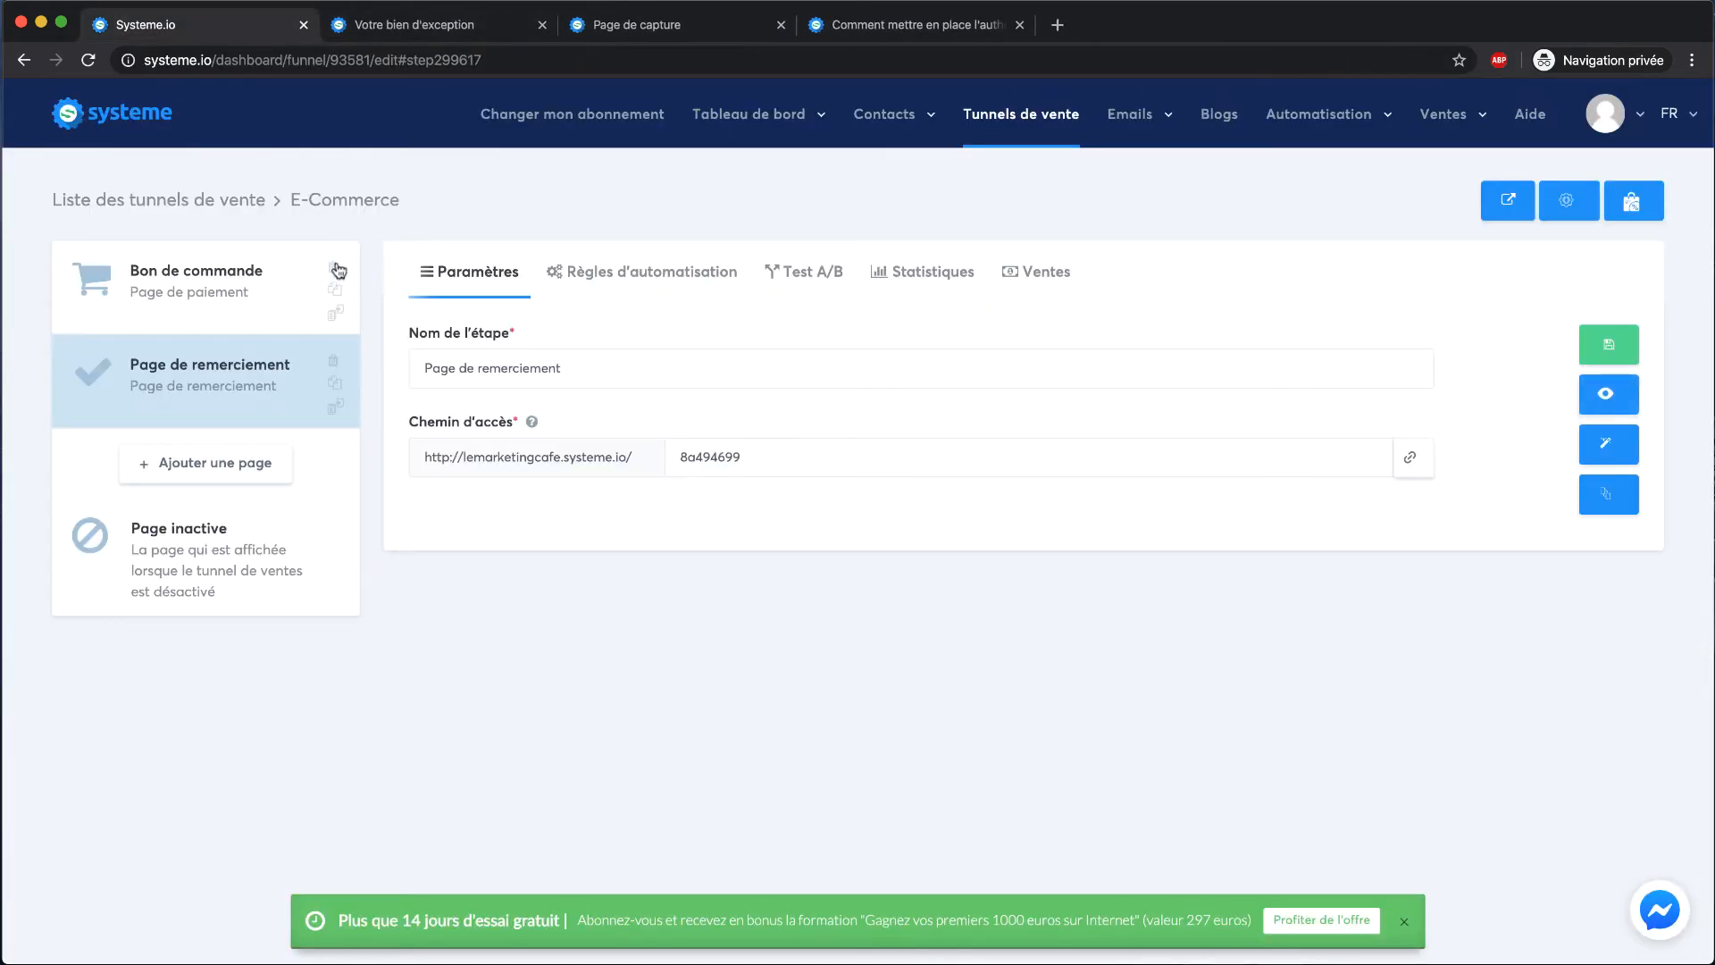
{"action": "left_click", "coordinate": [197, 306]}
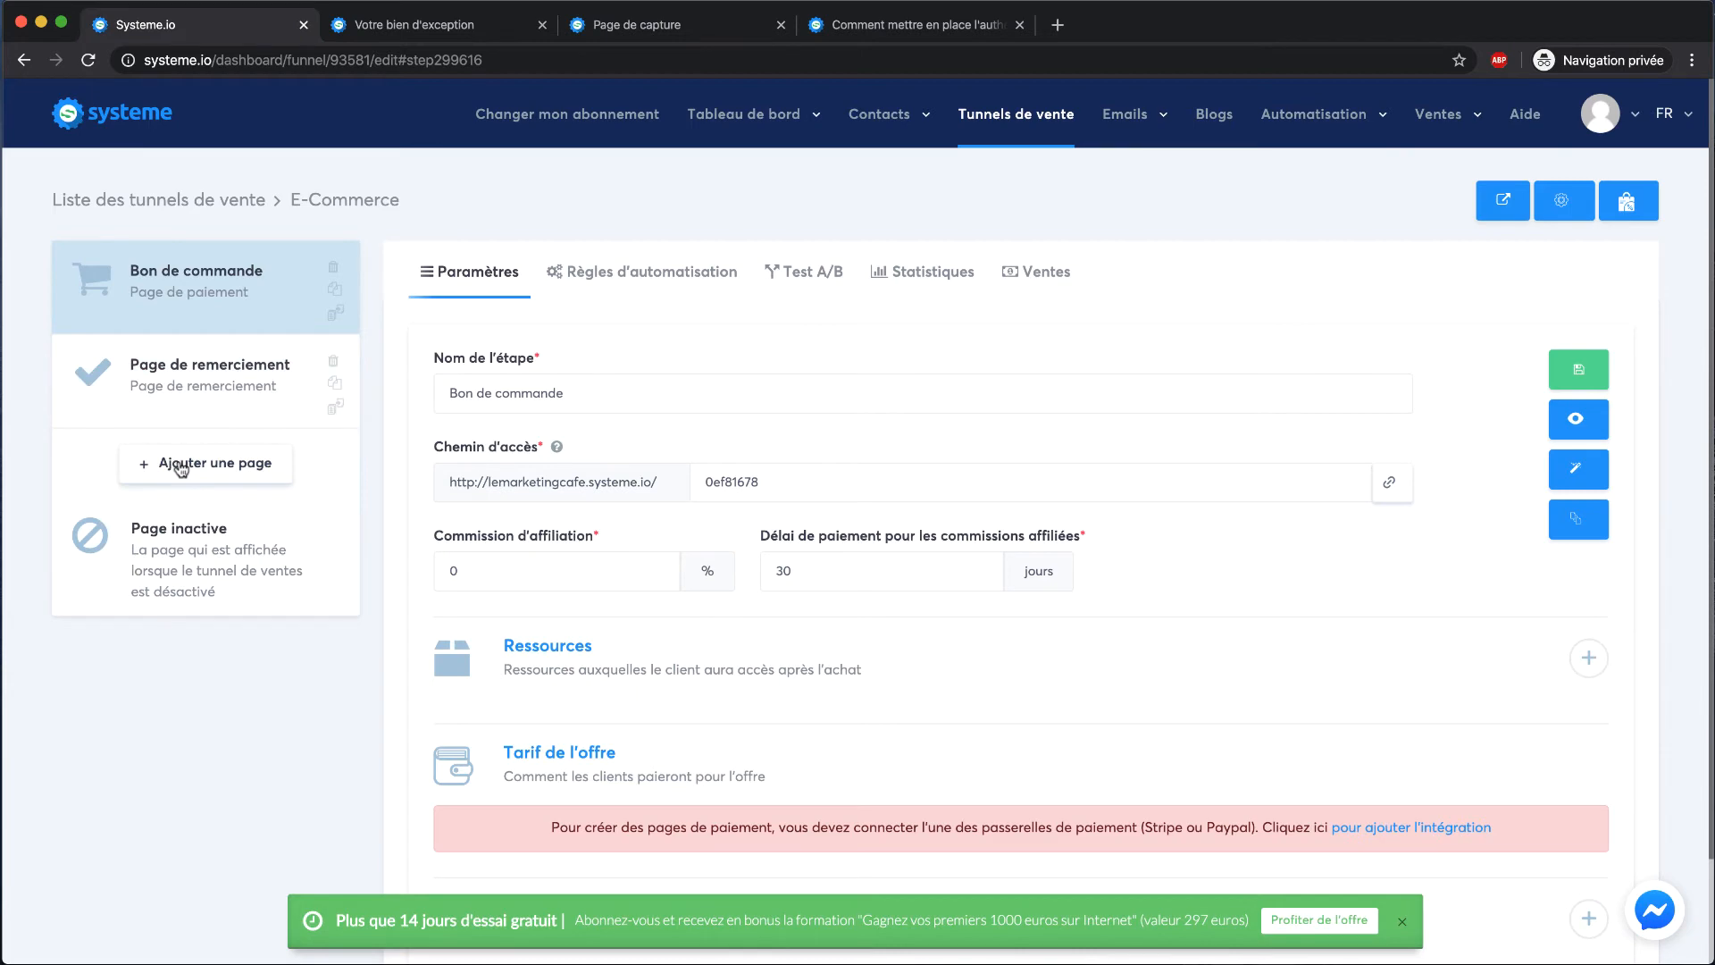
Add a new funnel step named Upsell with type Upsell
{"action": "scroll", "coordinate": [709, 594], "scroll_direction": "down", "scroll_amount": 2}
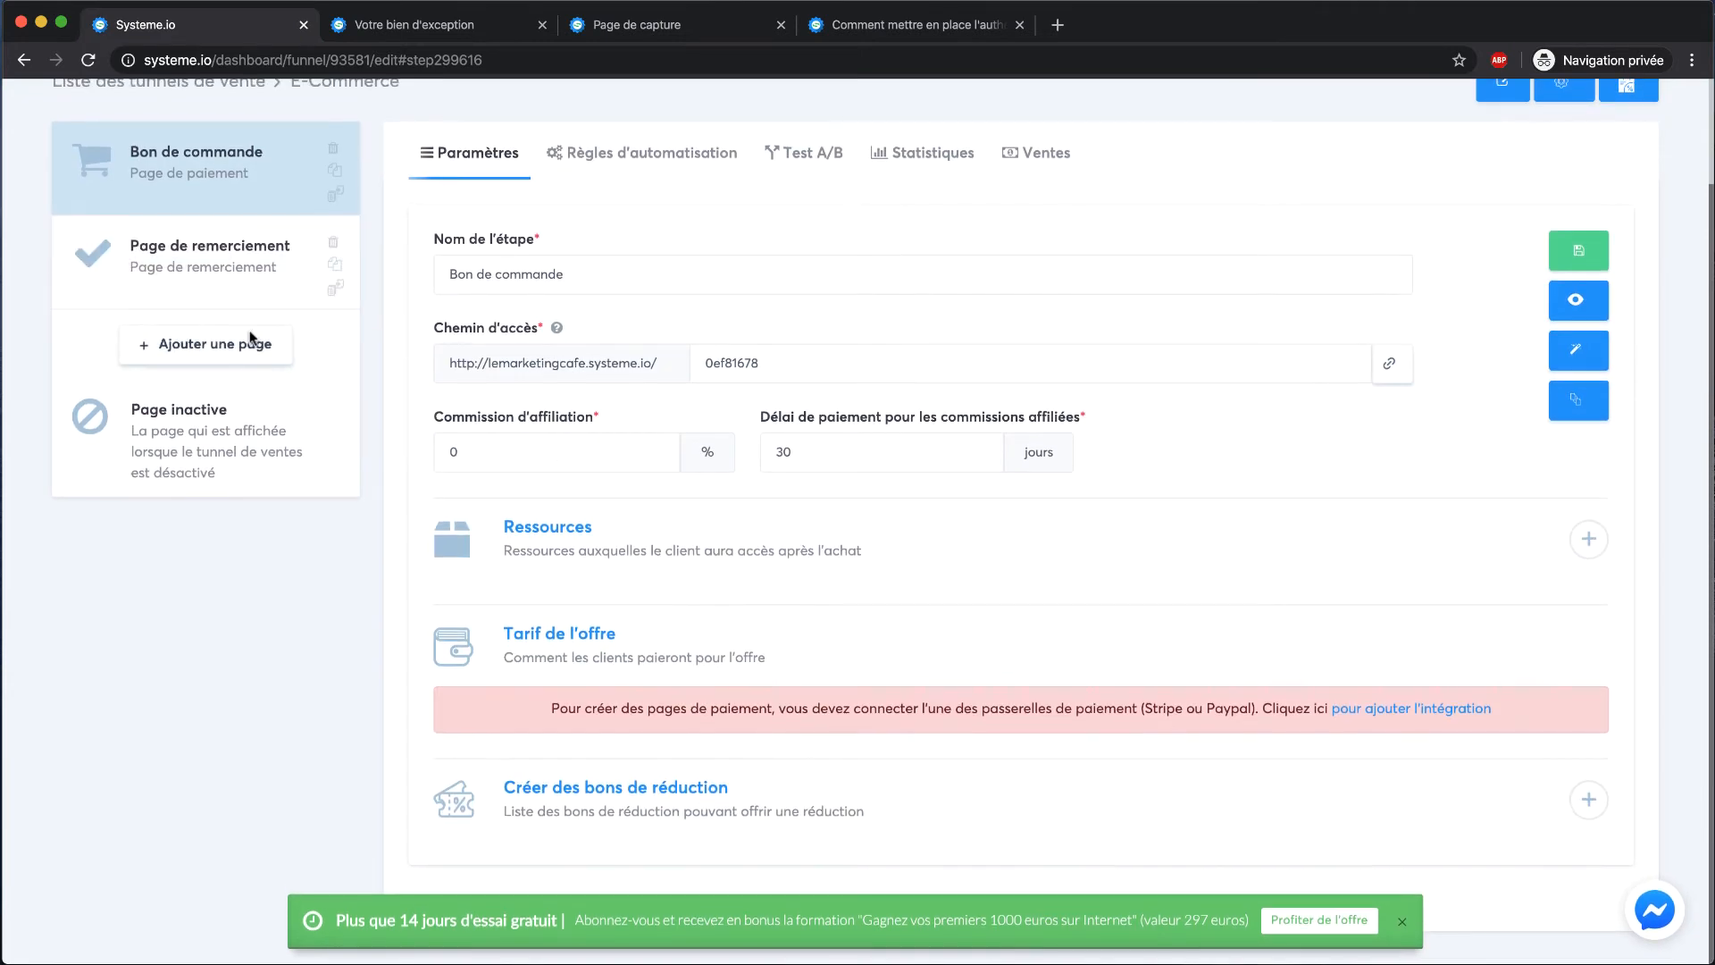
{"action": "left_click", "coordinate": [251, 342]}
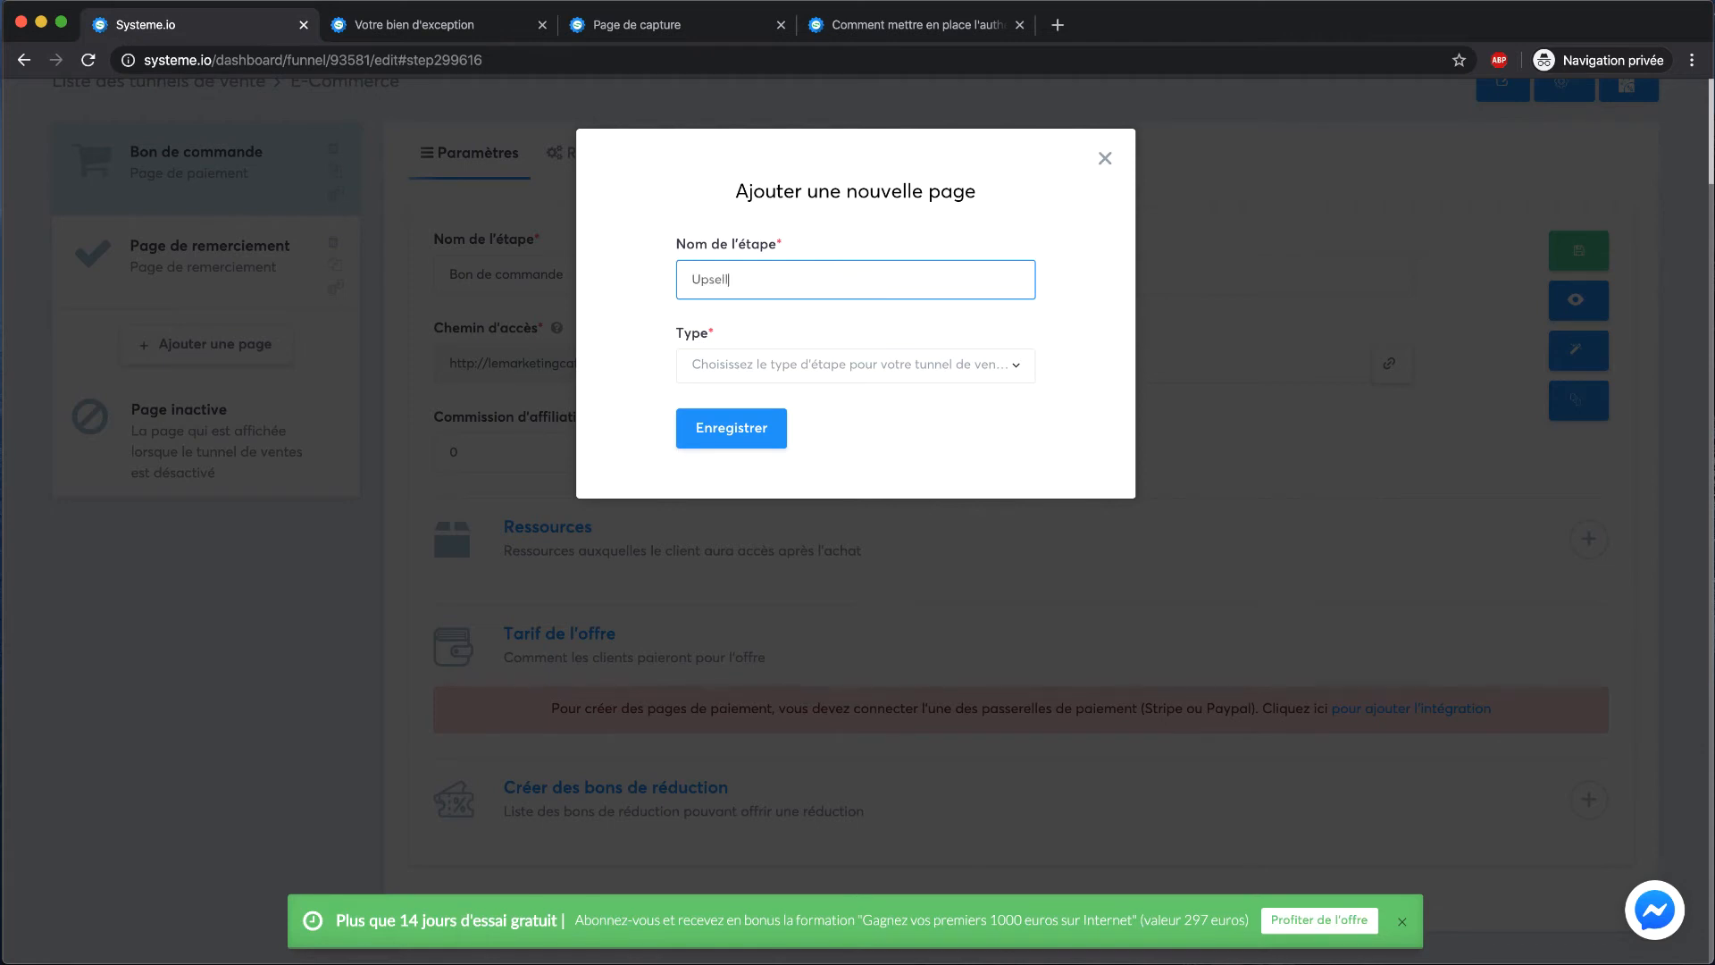
{"action": "left_click", "coordinate": [741, 371]}
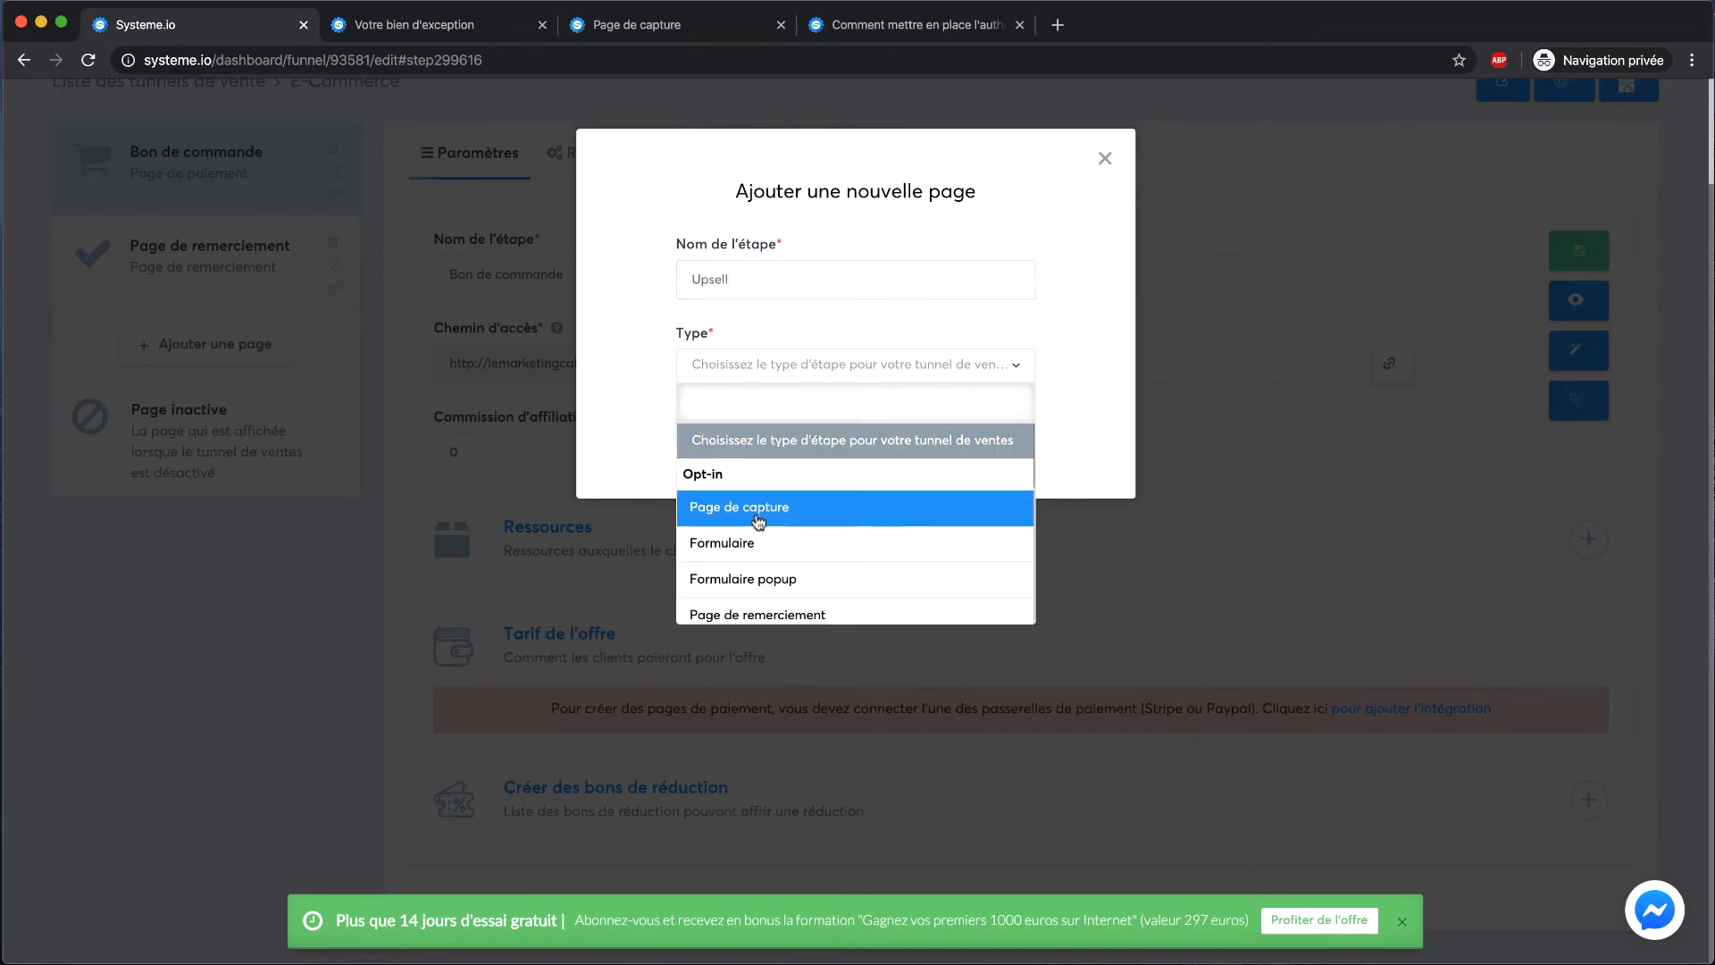
{"action": "scroll", "coordinate": [760, 514], "scroll_direction": "down", "scroll_amount": 2}
{"action": "scroll", "coordinate": [808, 523], "scroll_direction": "down", "scroll_amount": 2}
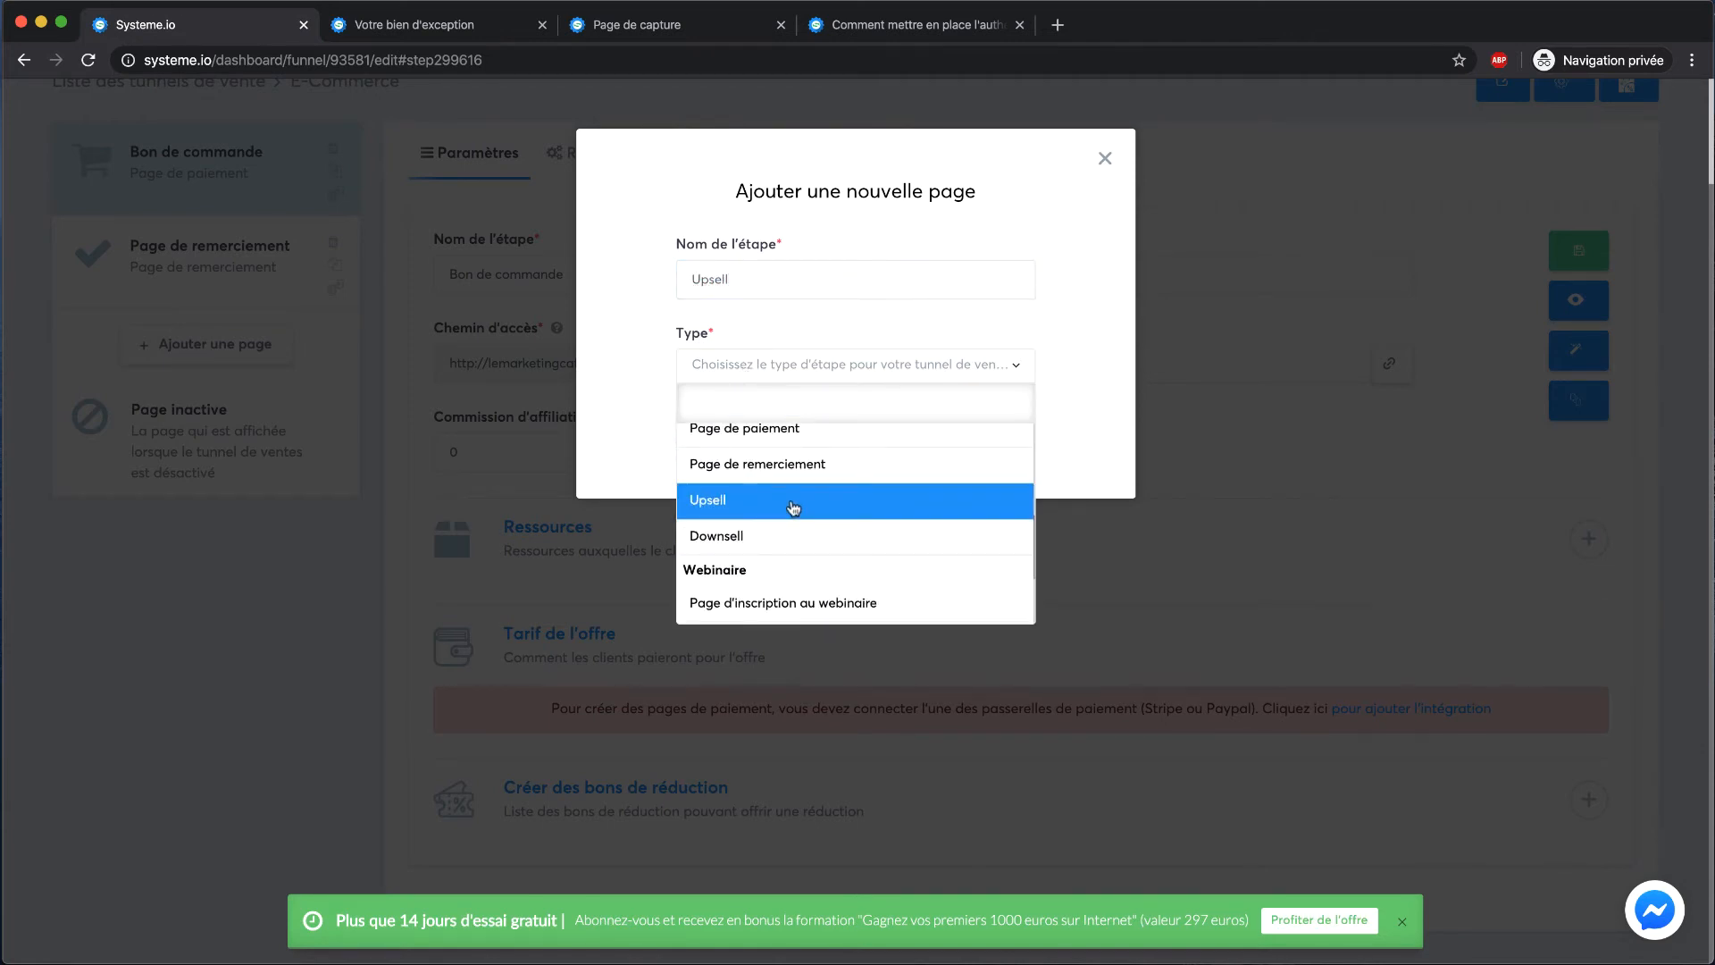
{"action": "left_click", "coordinate": [788, 500]}
{"action": "left_click", "coordinate": [770, 431]}
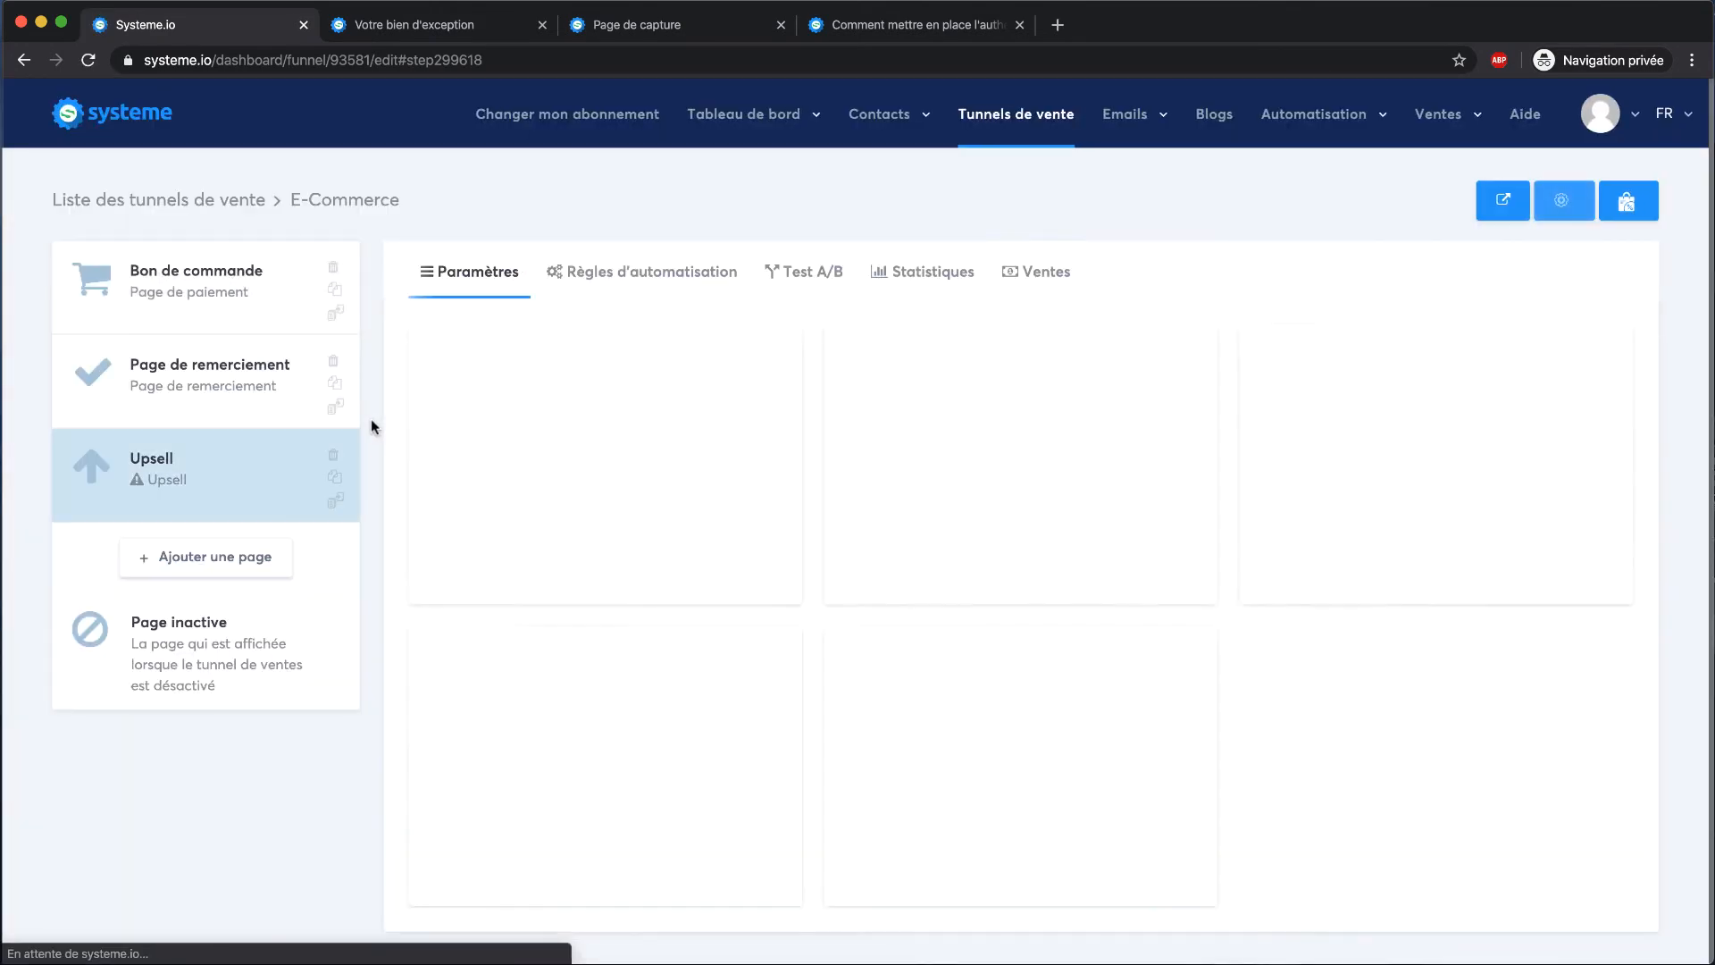
Give Upsell the first template, move it above Page de remerciement, and preview it
{"action": "left_click", "coordinate": [530, 464]}
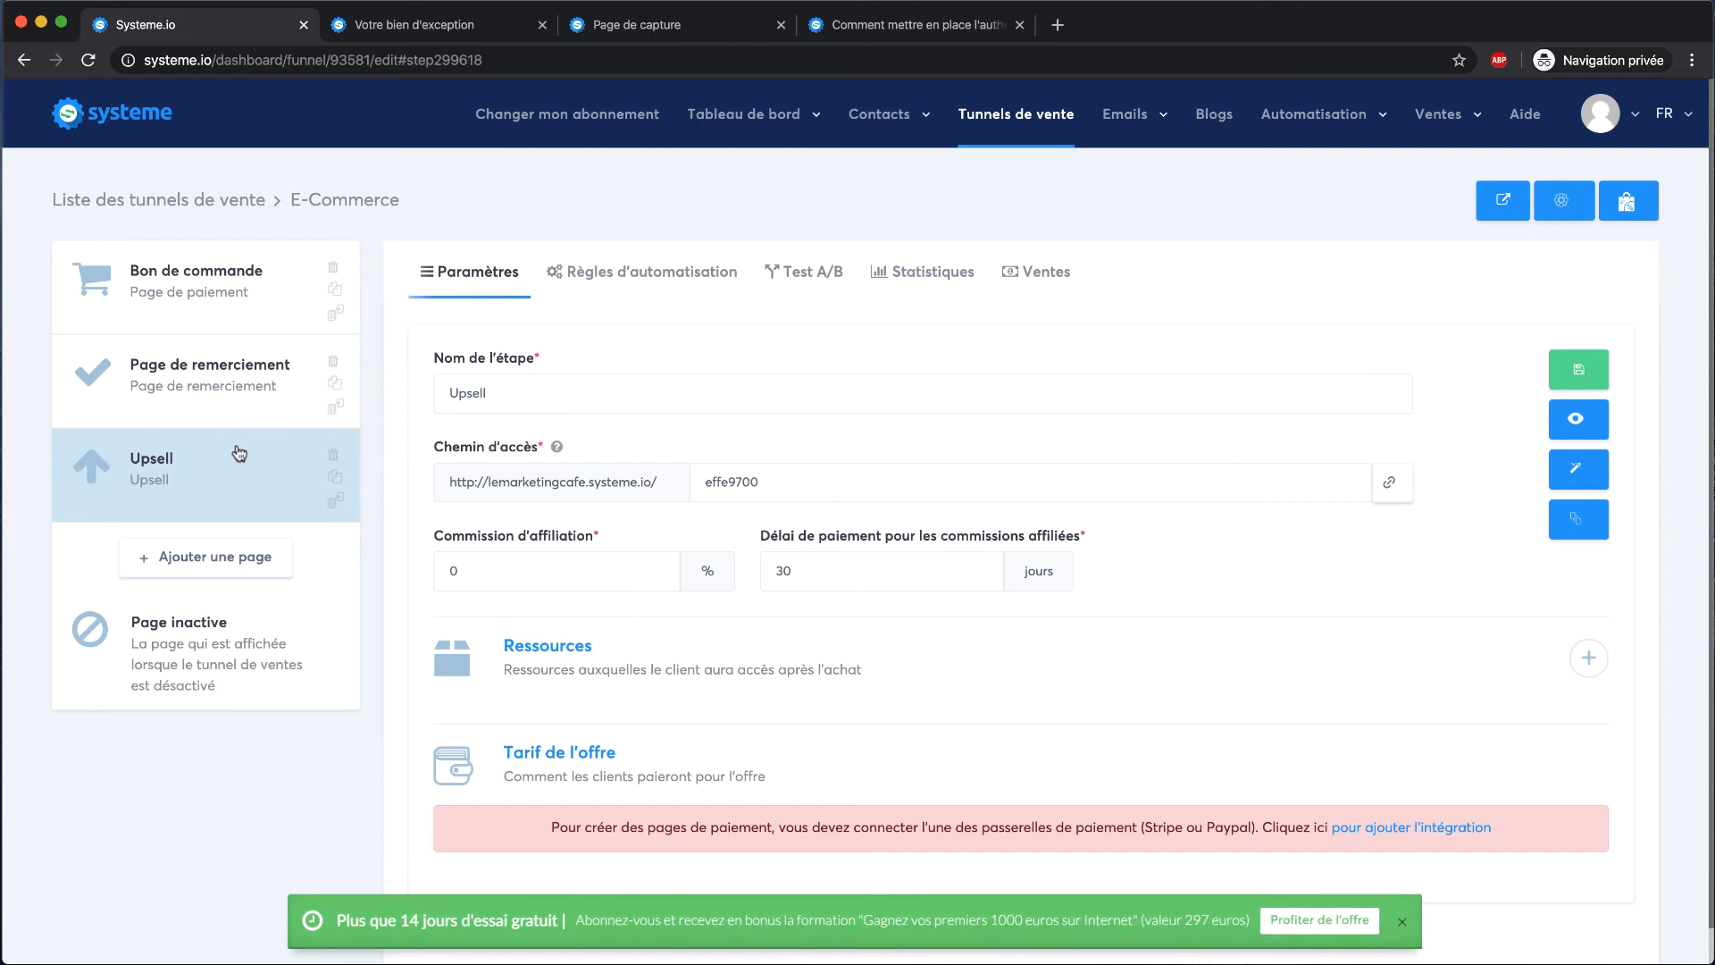
{"action": "left_click_drag", "start_coordinate": [293, 449], "coordinate": [231, 350]}
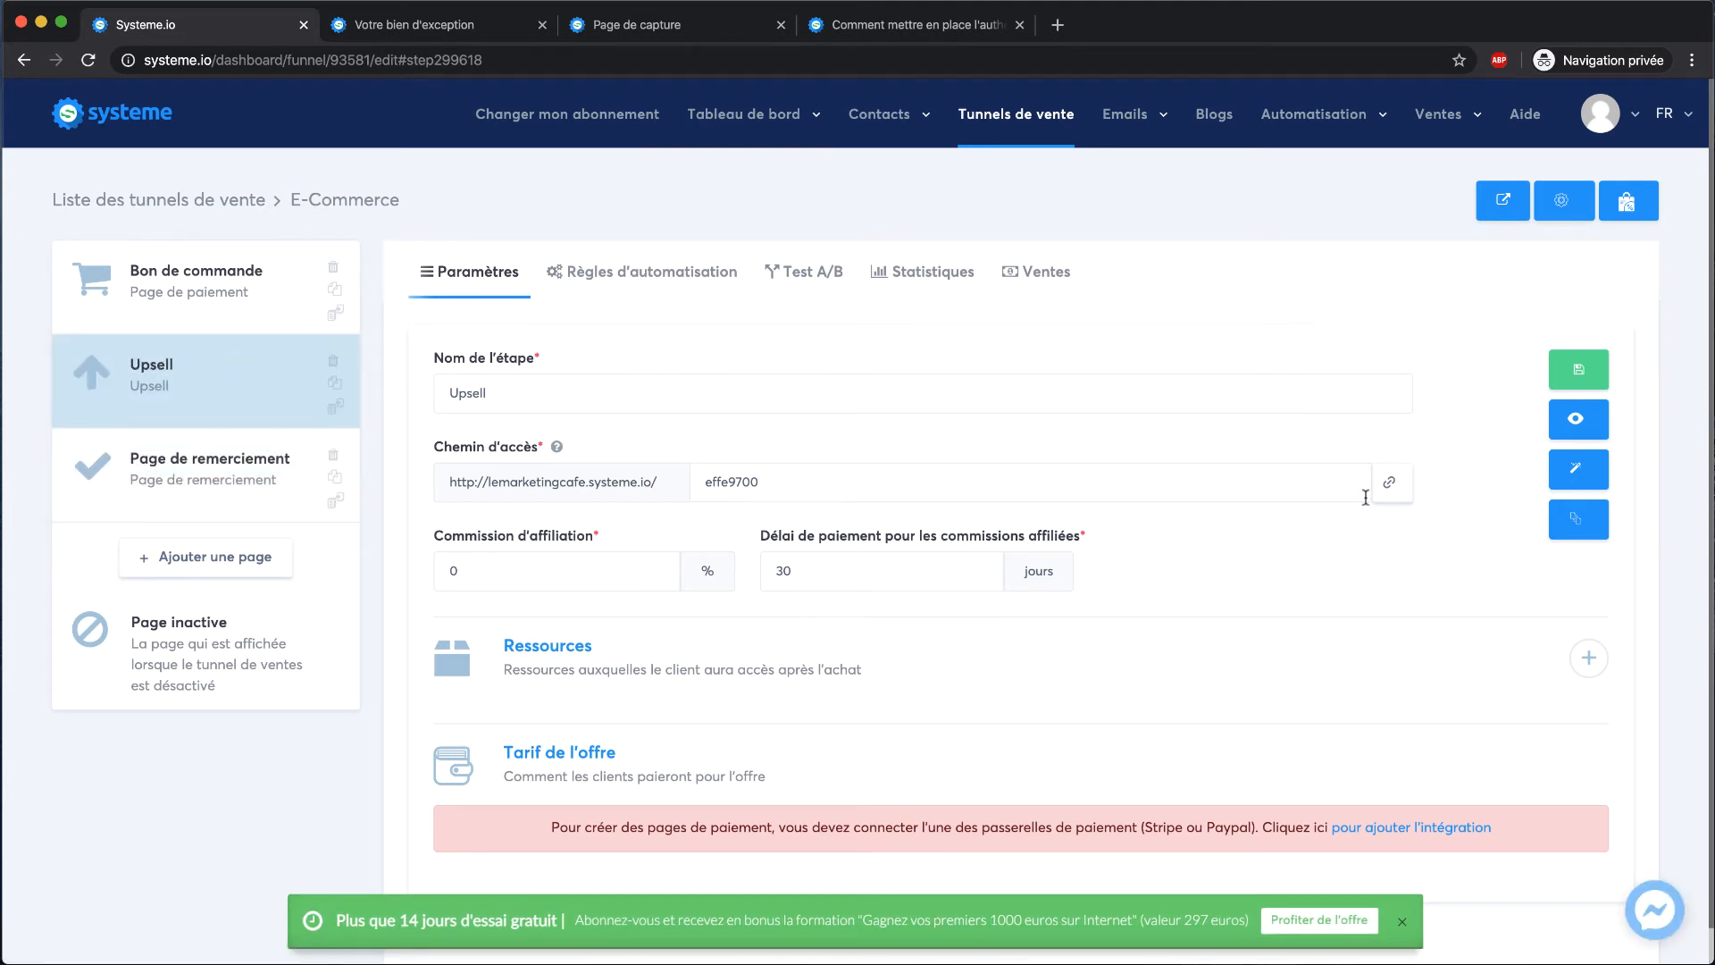
{"action": "left_click", "coordinate": [1576, 418]}
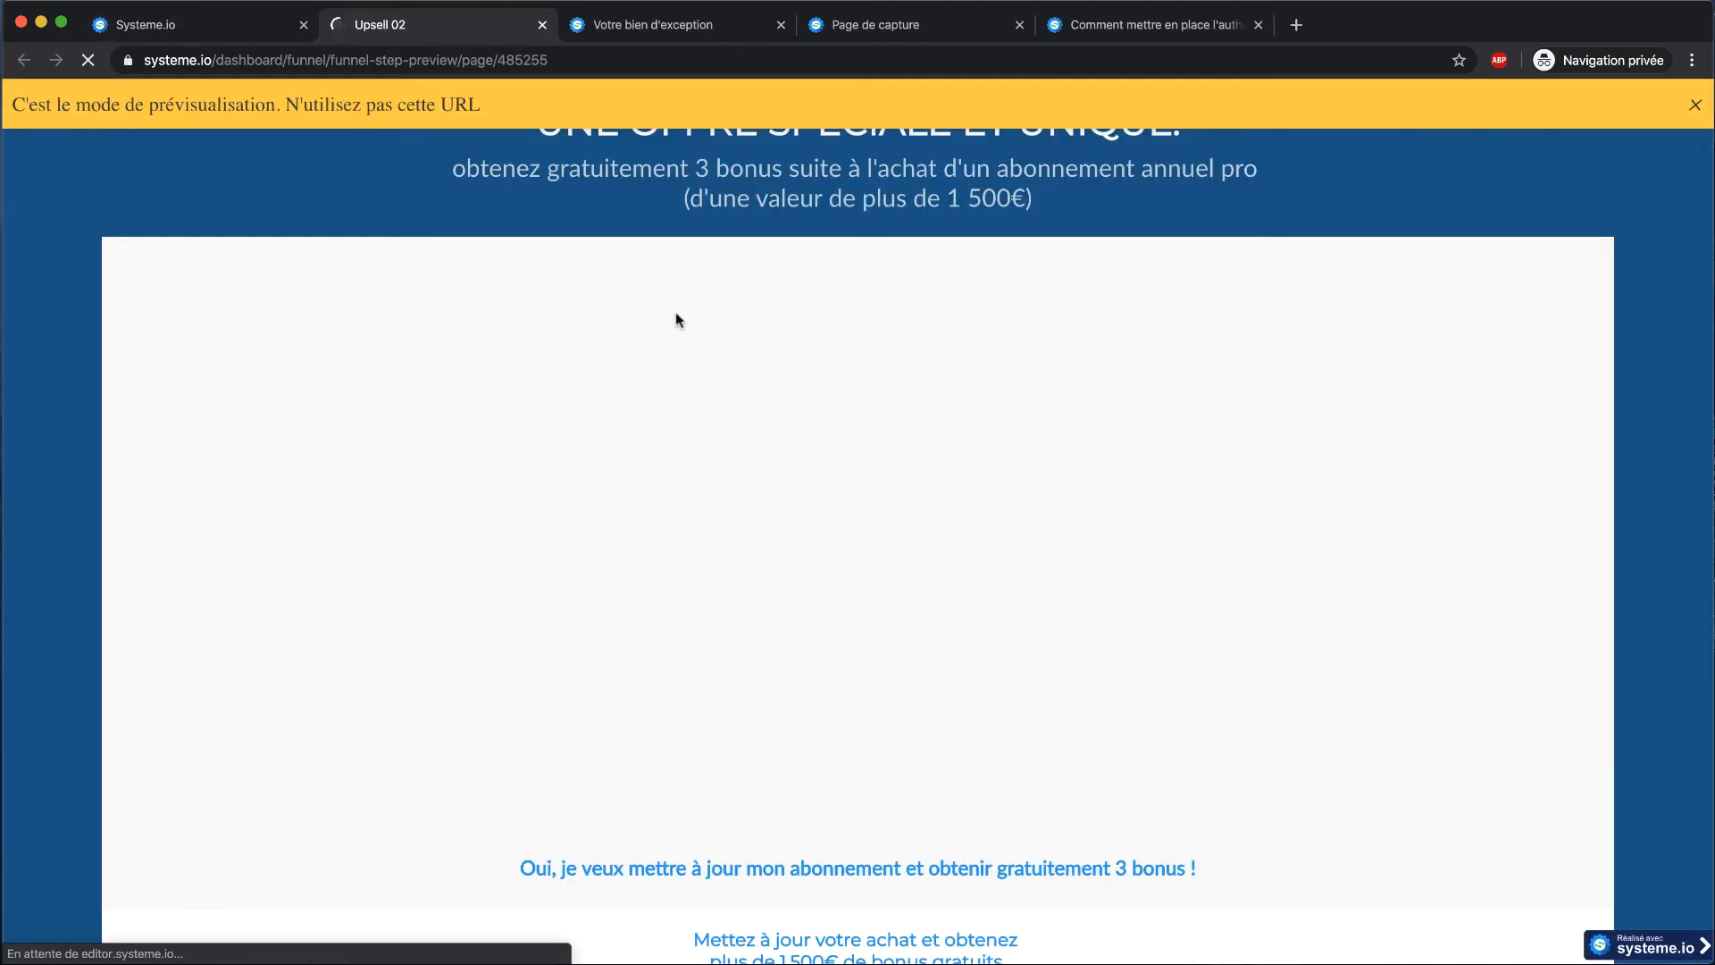
Look over the Upsell preview, then re-check the Bon de commande order page preview
{"action": "scroll", "coordinate": [661, 241], "scroll_direction": "down", "scroll_amount": 6}
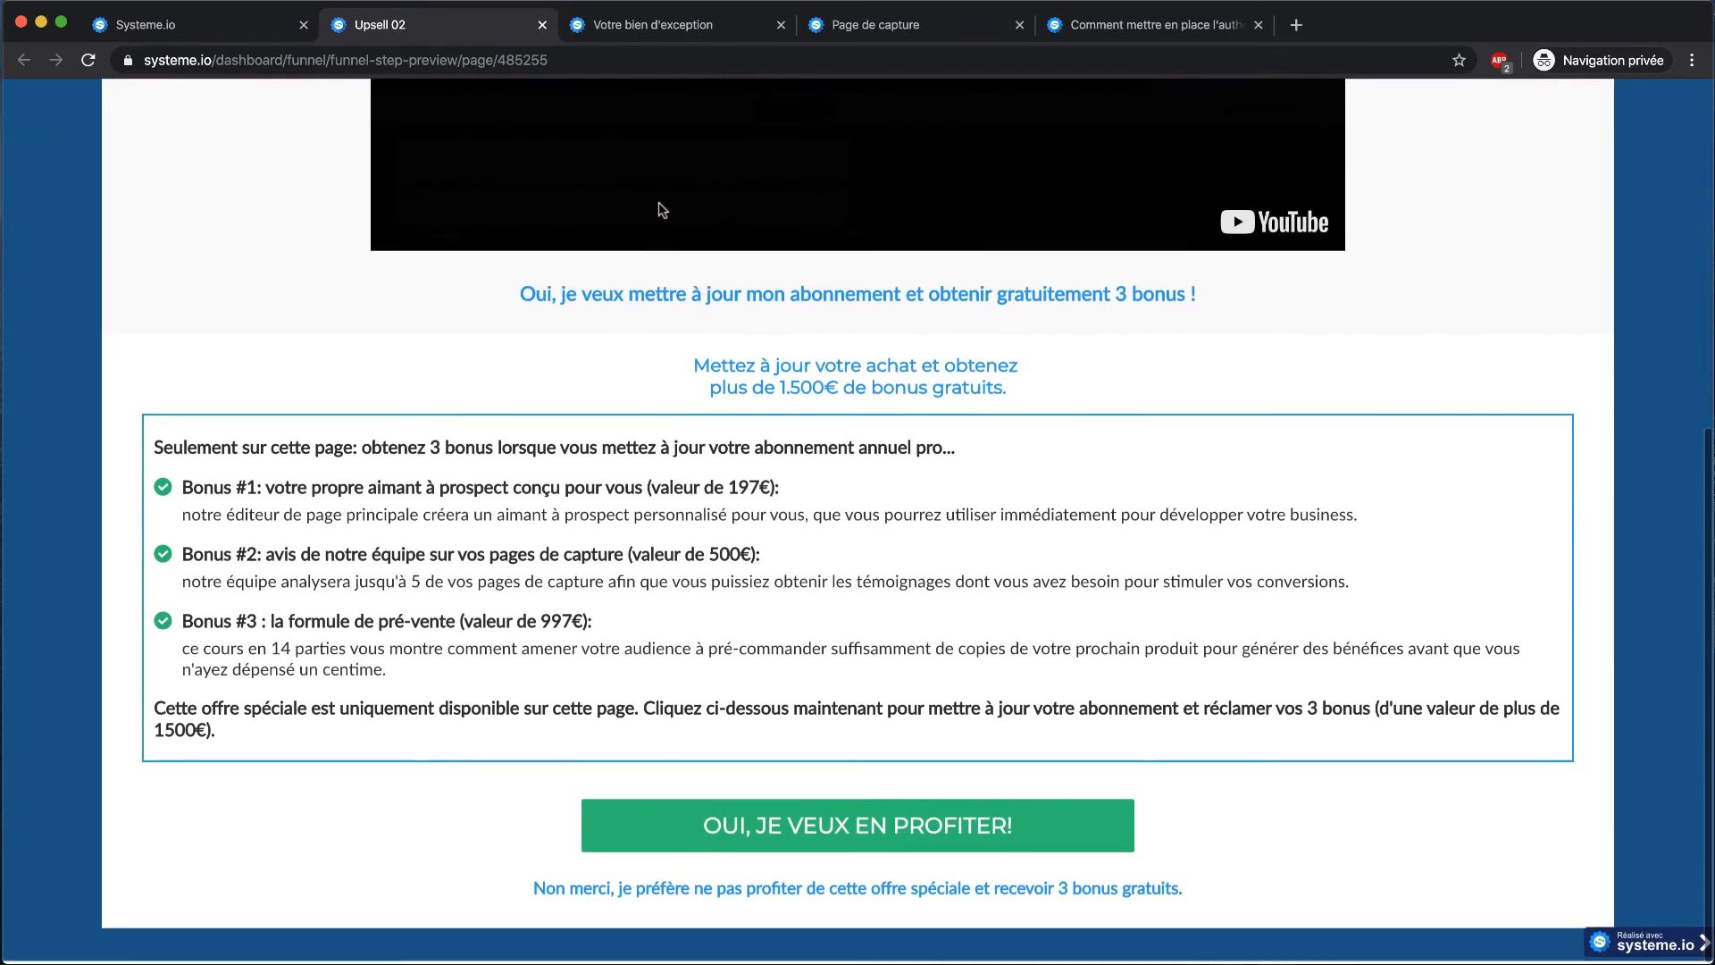
{"action": "left_click", "coordinate": [229, 31]}
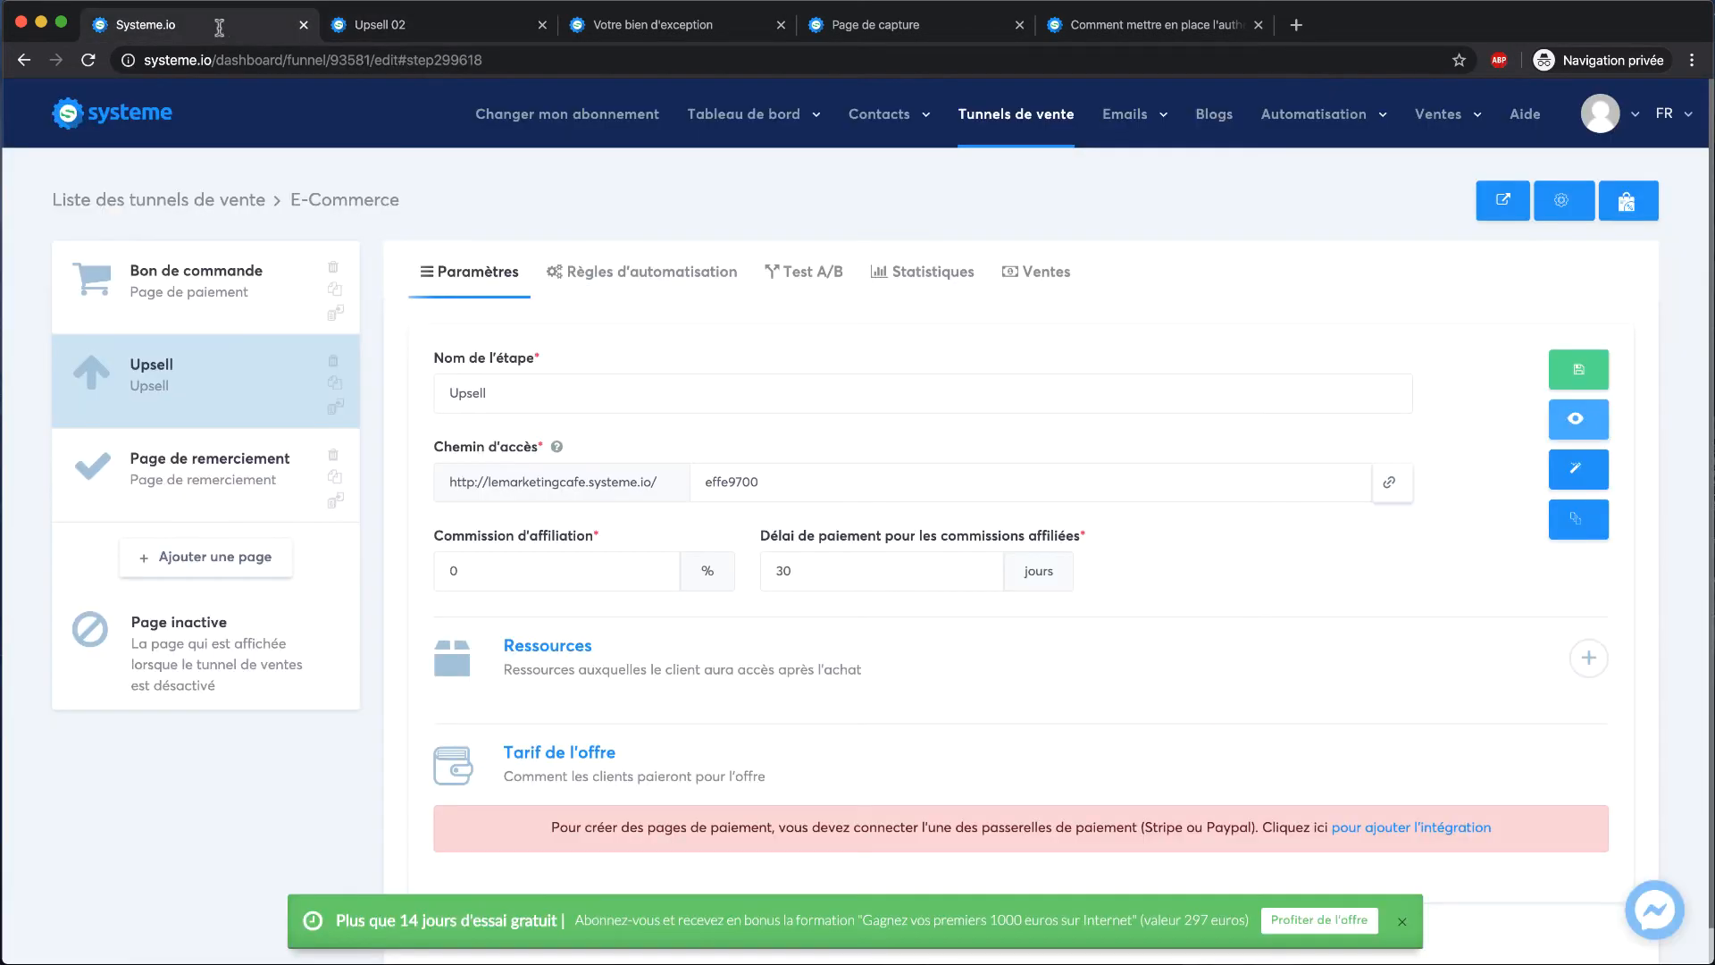
{"action": "left_click", "coordinate": [293, 279]}
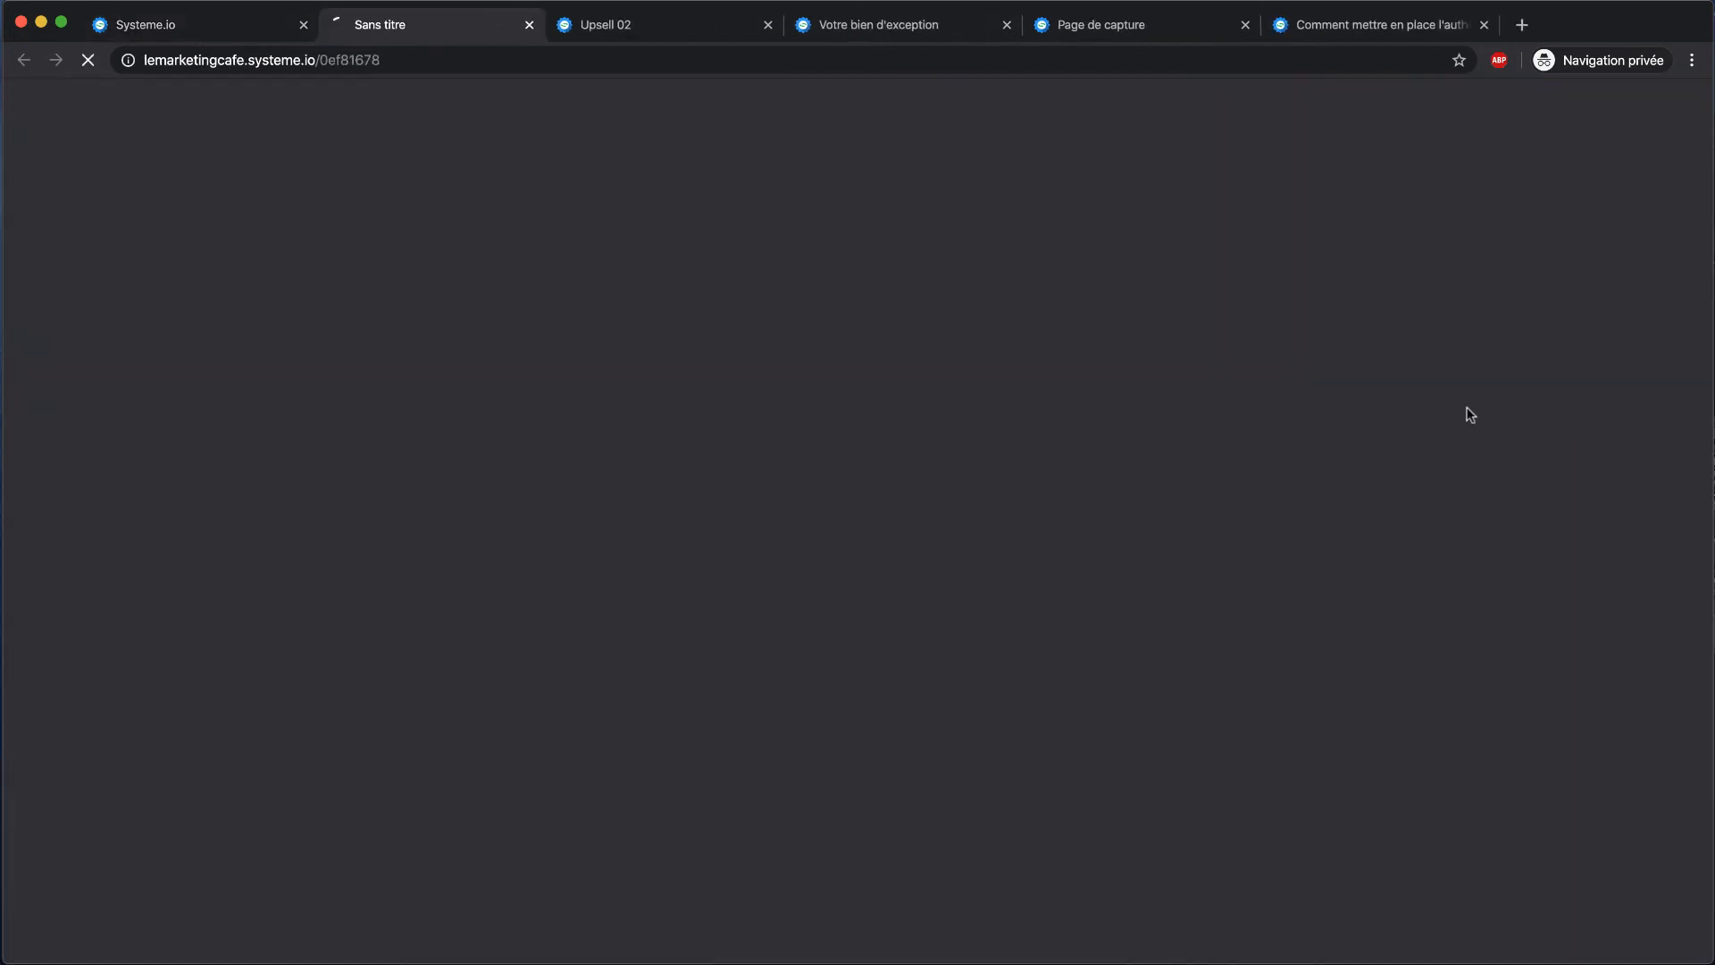
{"action": "left_click", "coordinate": [1576, 418]}
{"action": "scroll", "coordinate": [693, 452], "scroll_direction": "down", "scroll_amount": 3}
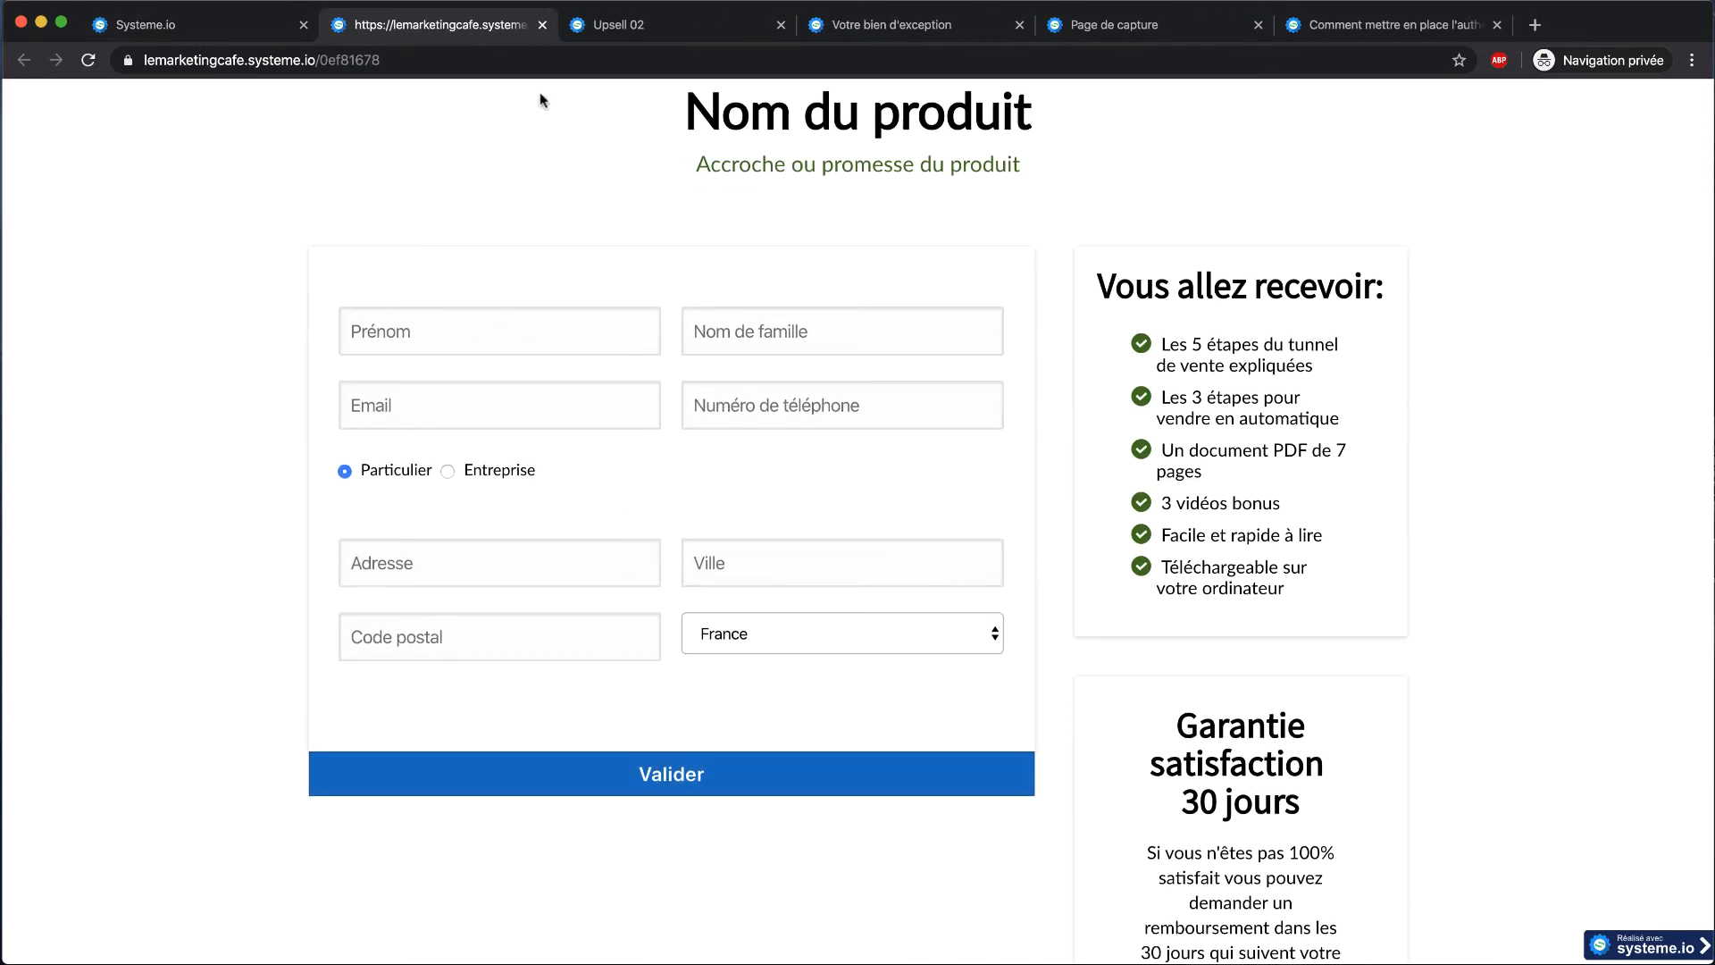
{"action": "left_click", "coordinate": [544, 24]}
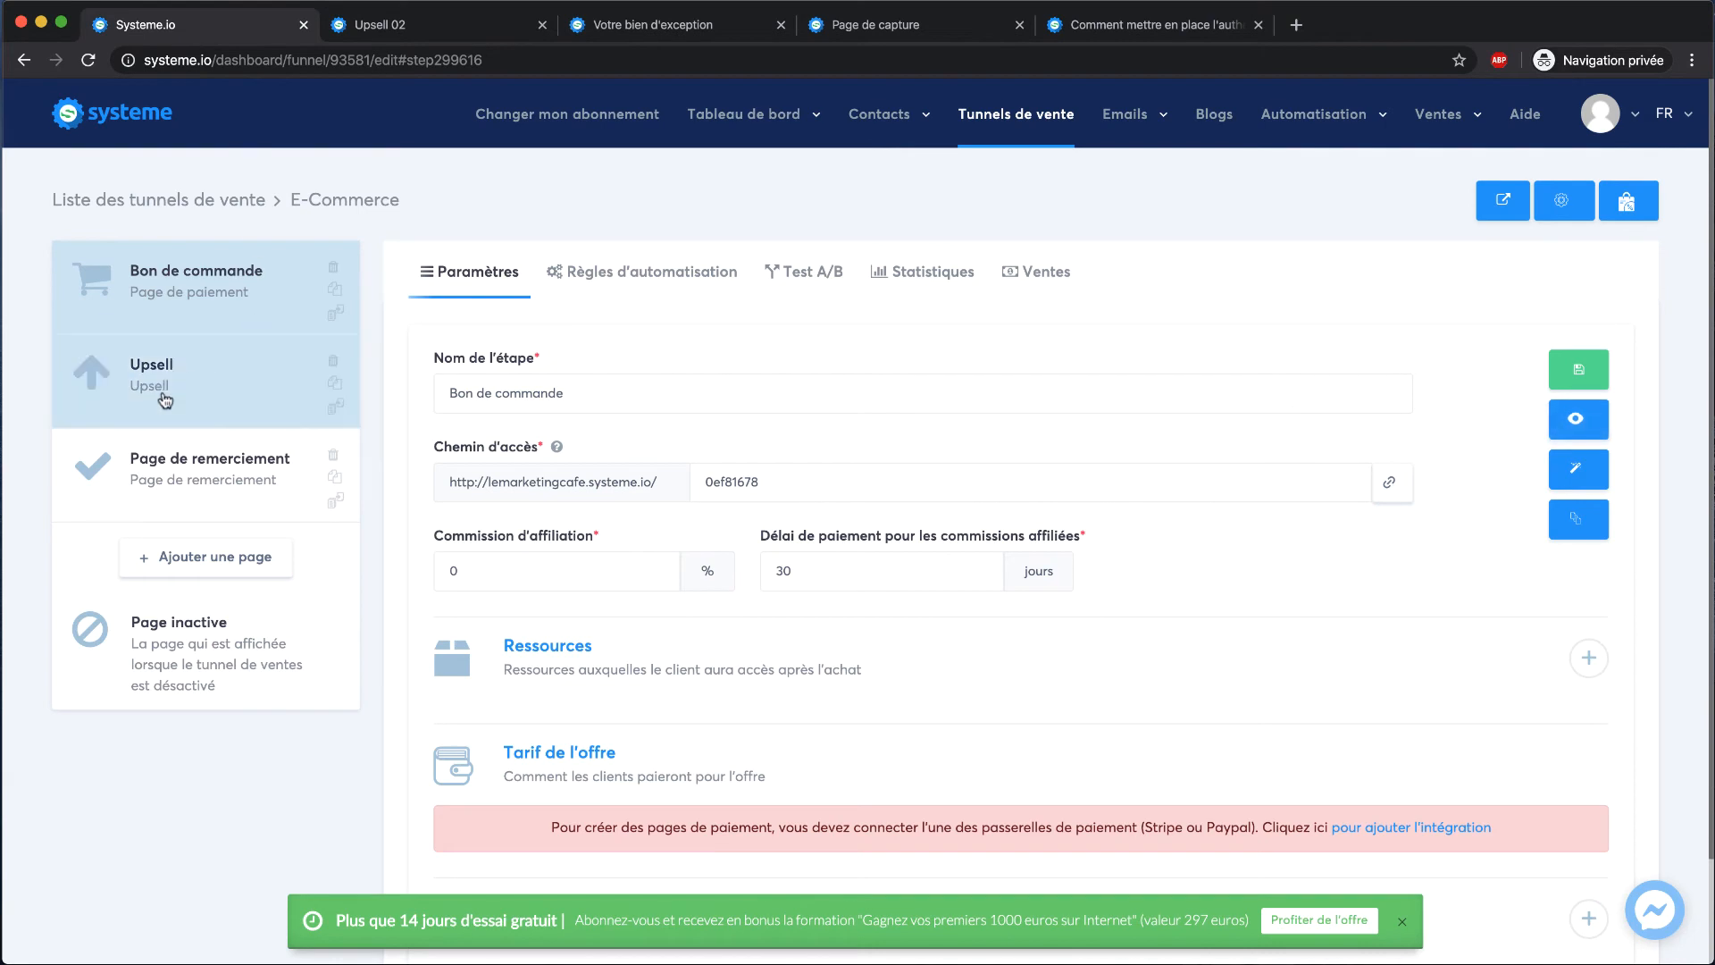
Preview the Upsell page again, dismissing the preview-mode banner, then return to the funnel editor
{"action": "left_click", "coordinate": [205, 376]}
{"action": "left_click", "coordinate": [1572, 425]}
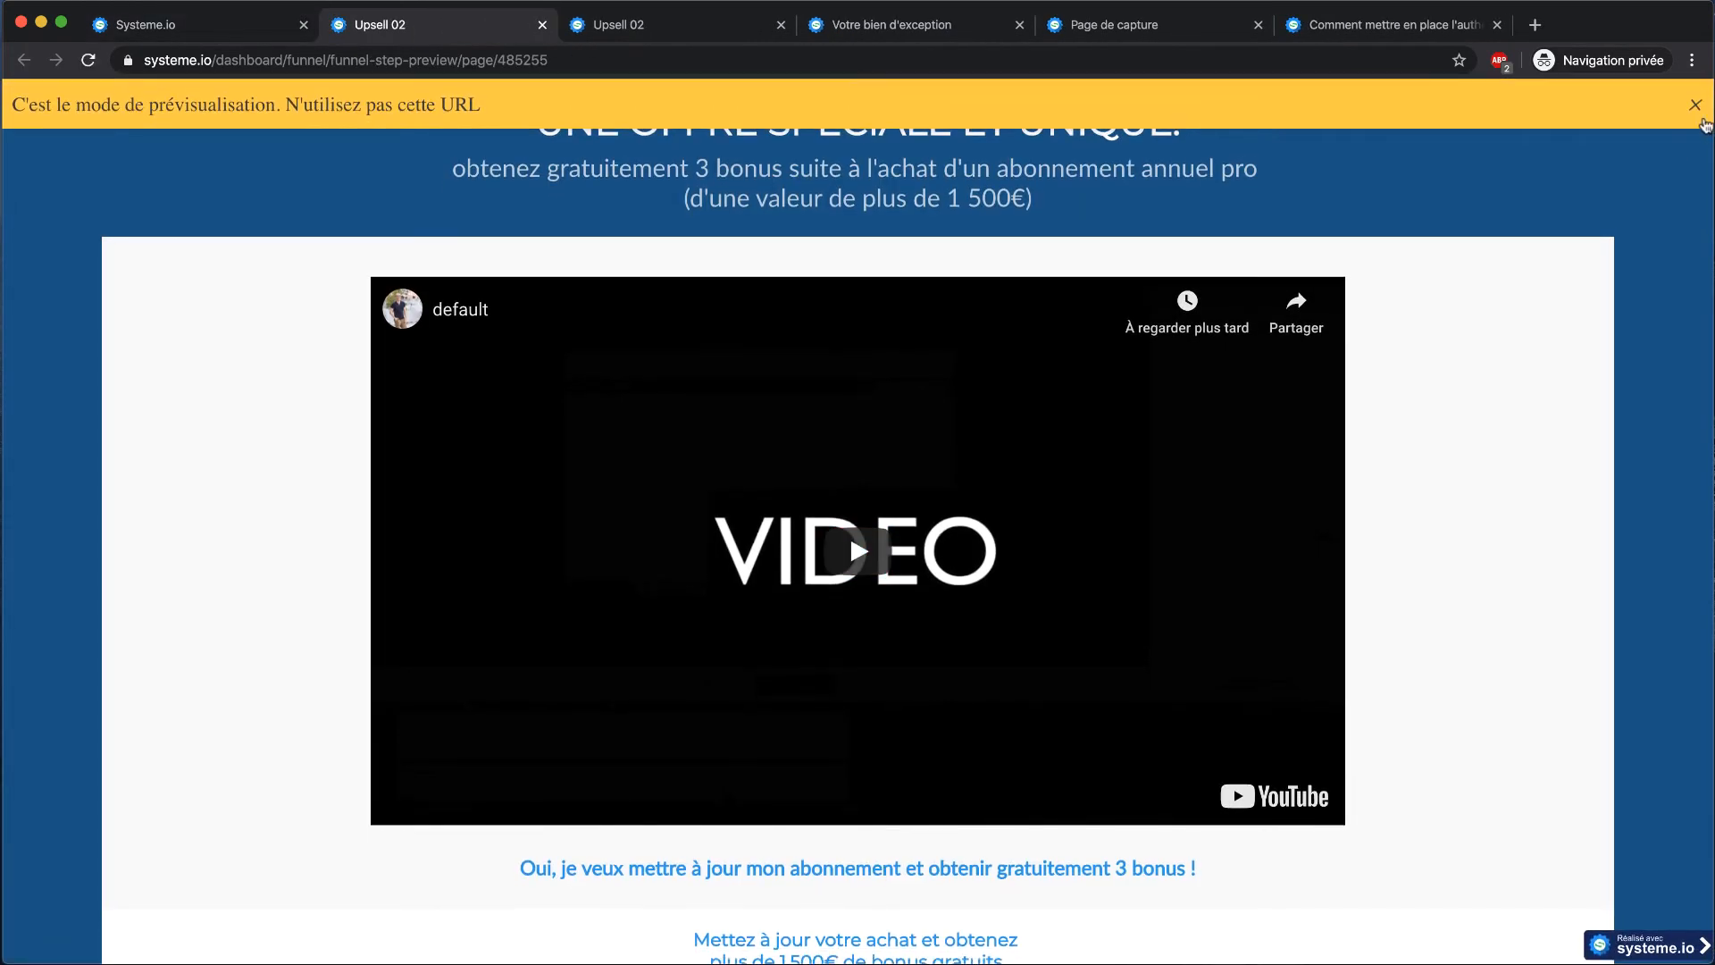
{"action": "left_click", "coordinate": [1696, 105]}
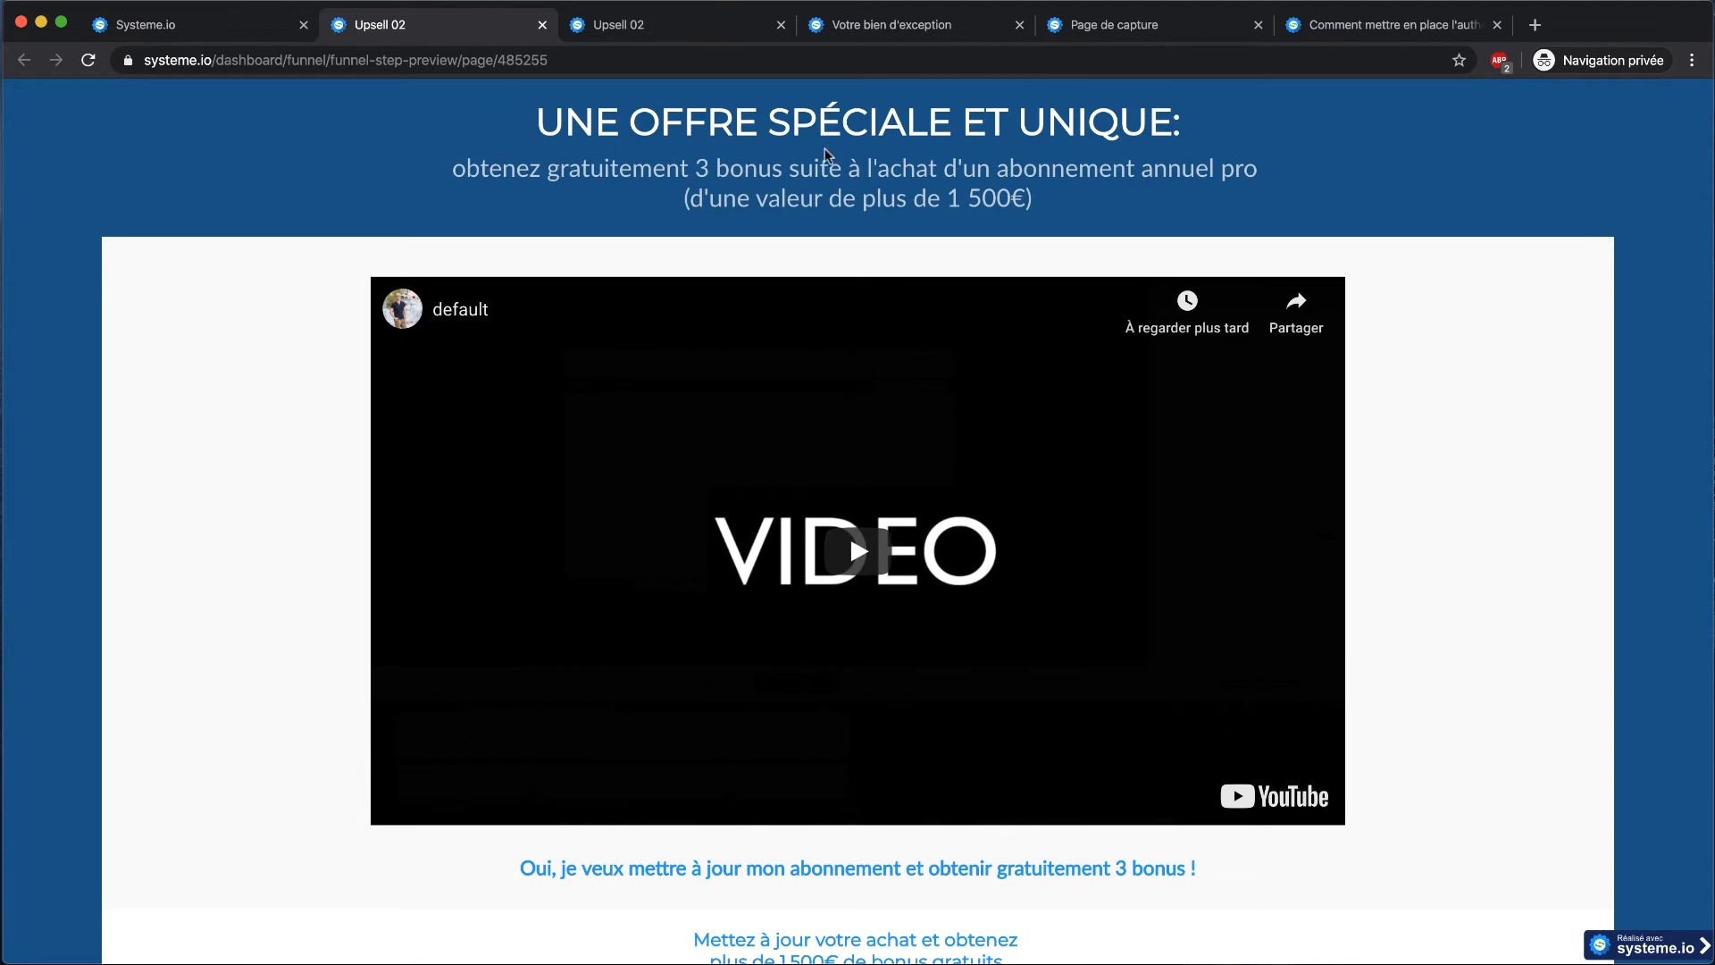
{"action": "scroll", "coordinate": [675, 389], "scroll_direction": "down", "scroll_amount": 6}
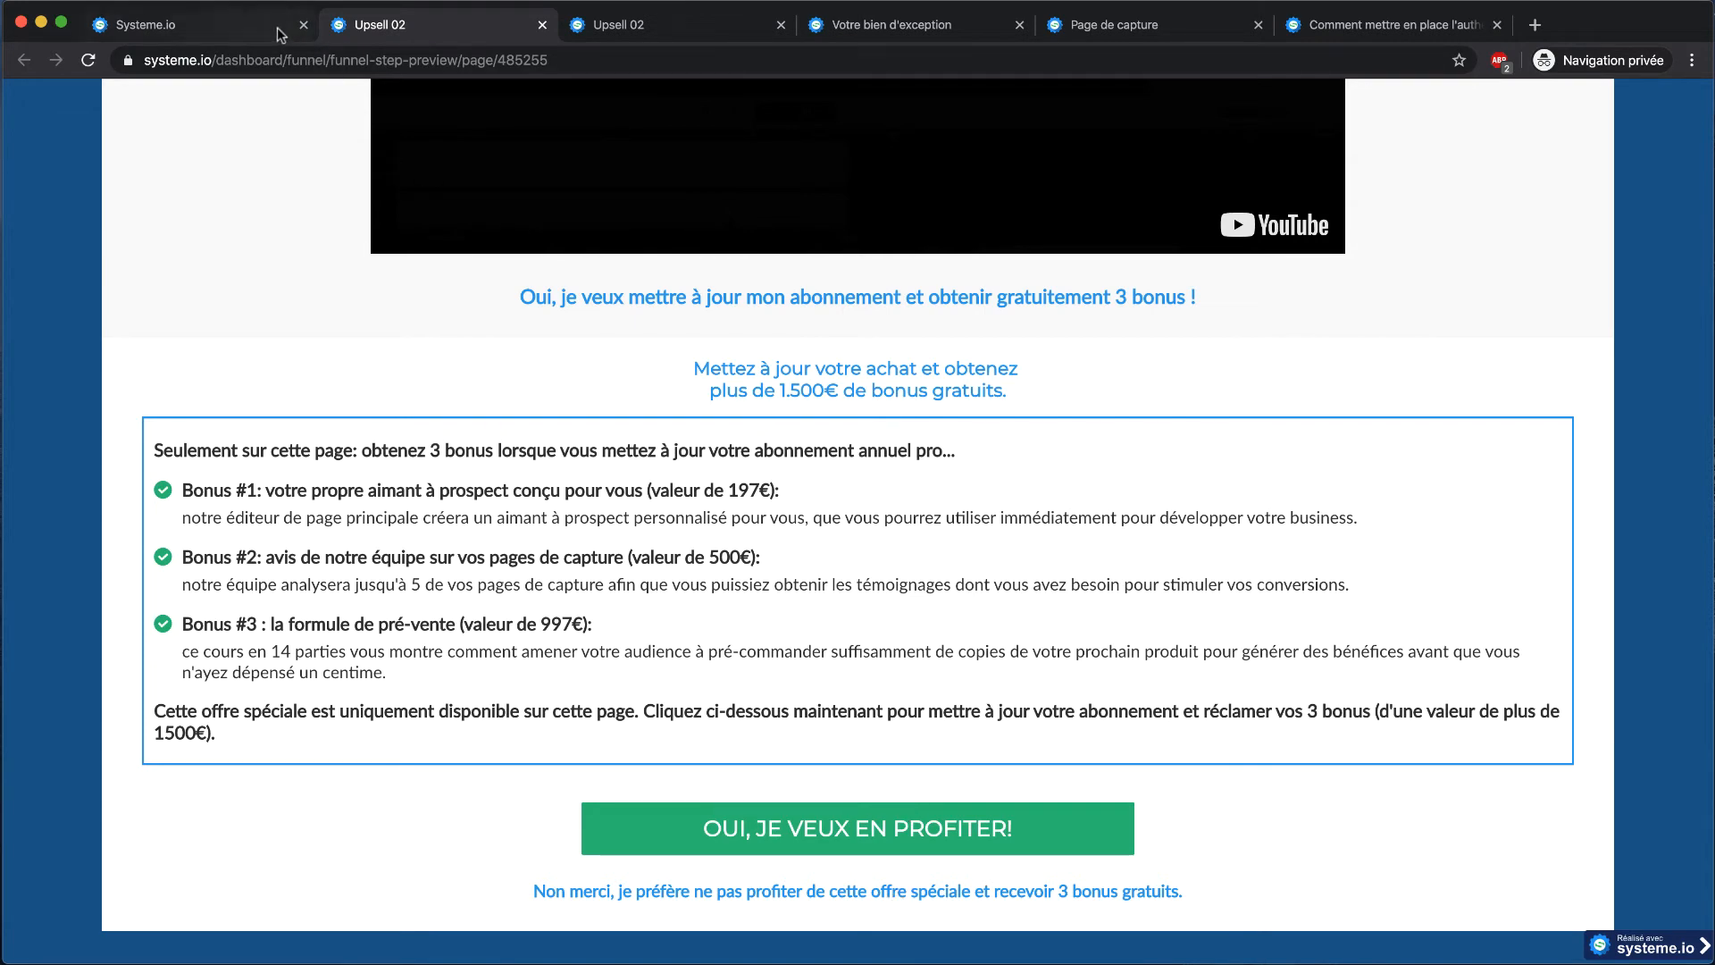
{"action": "scroll", "coordinate": [733, 813], "scroll_direction": "up", "scroll_amount": 4}
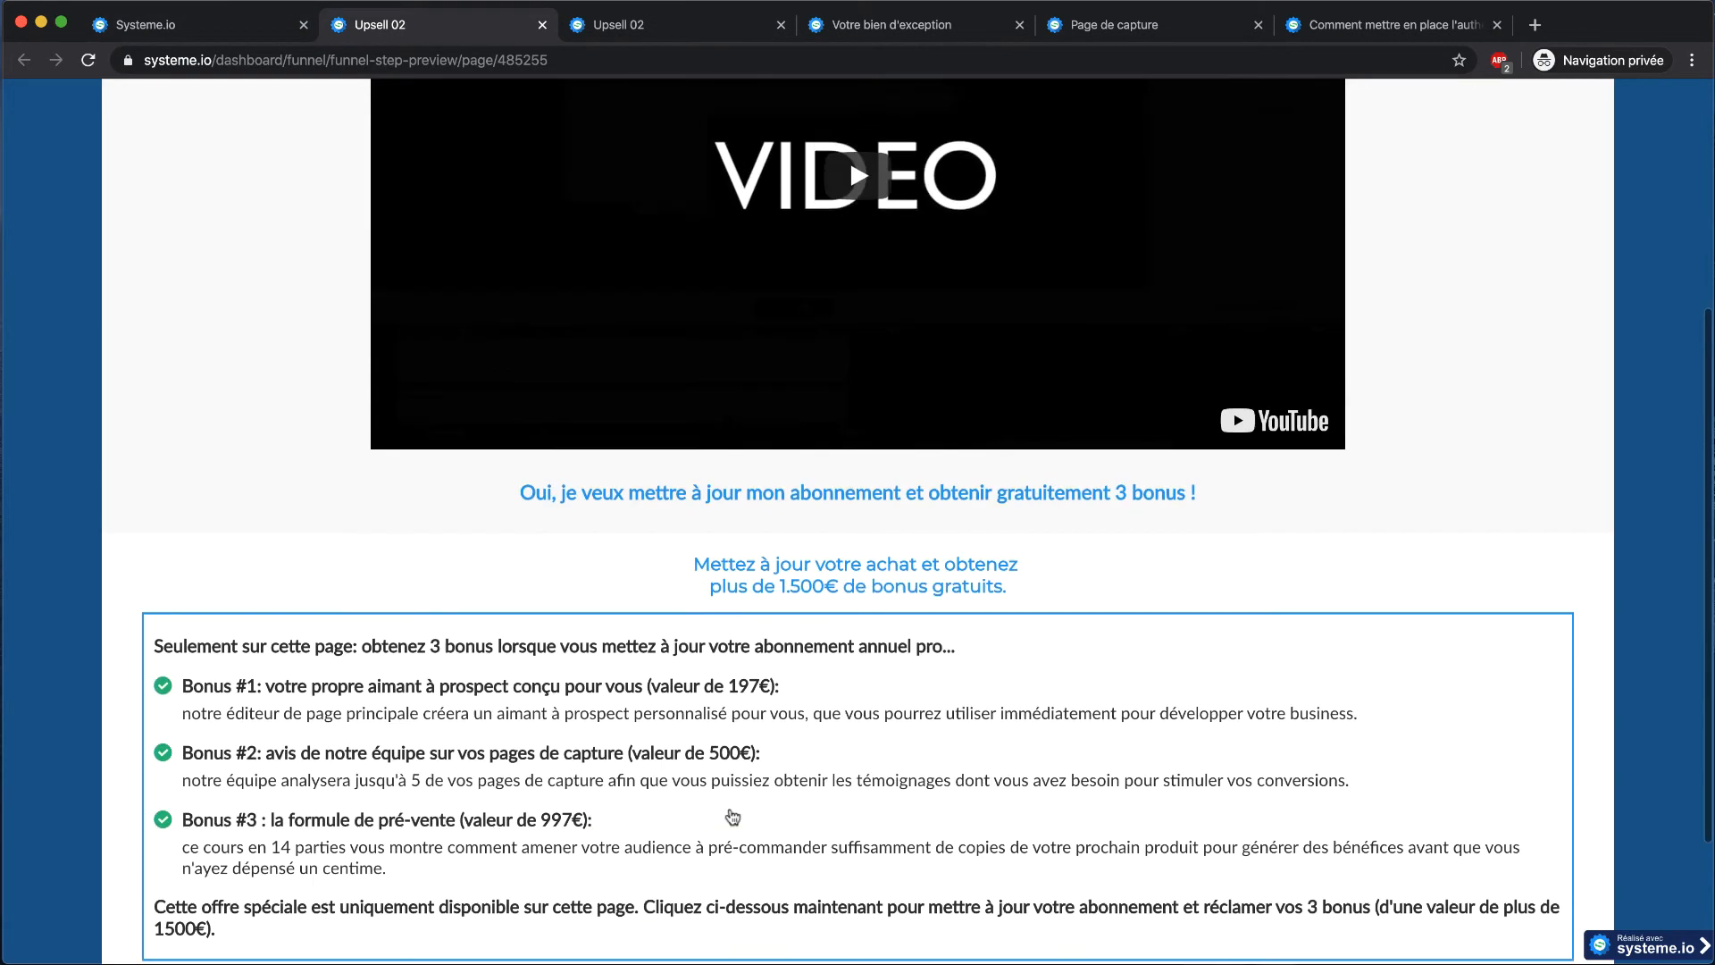
{"action": "scroll", "coordinate": [731, 809], "scroll_direction": "down", "scroll_amount": 3}
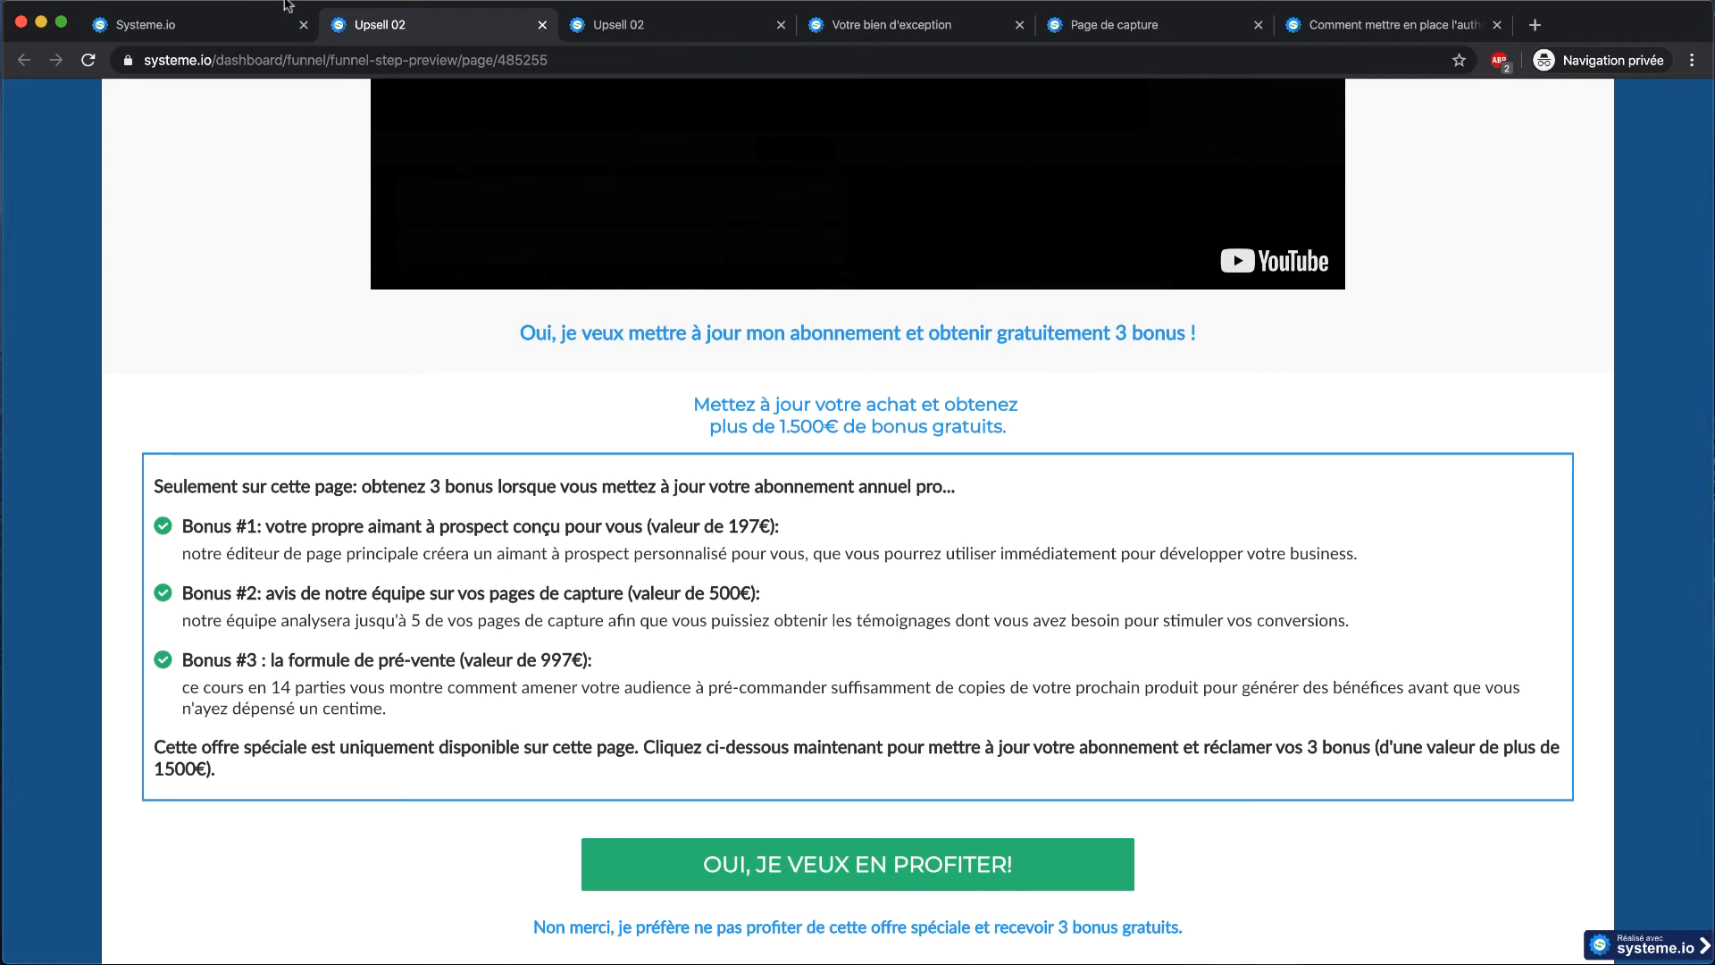
{"action": "left_click", "coordinate": [239, 22]}
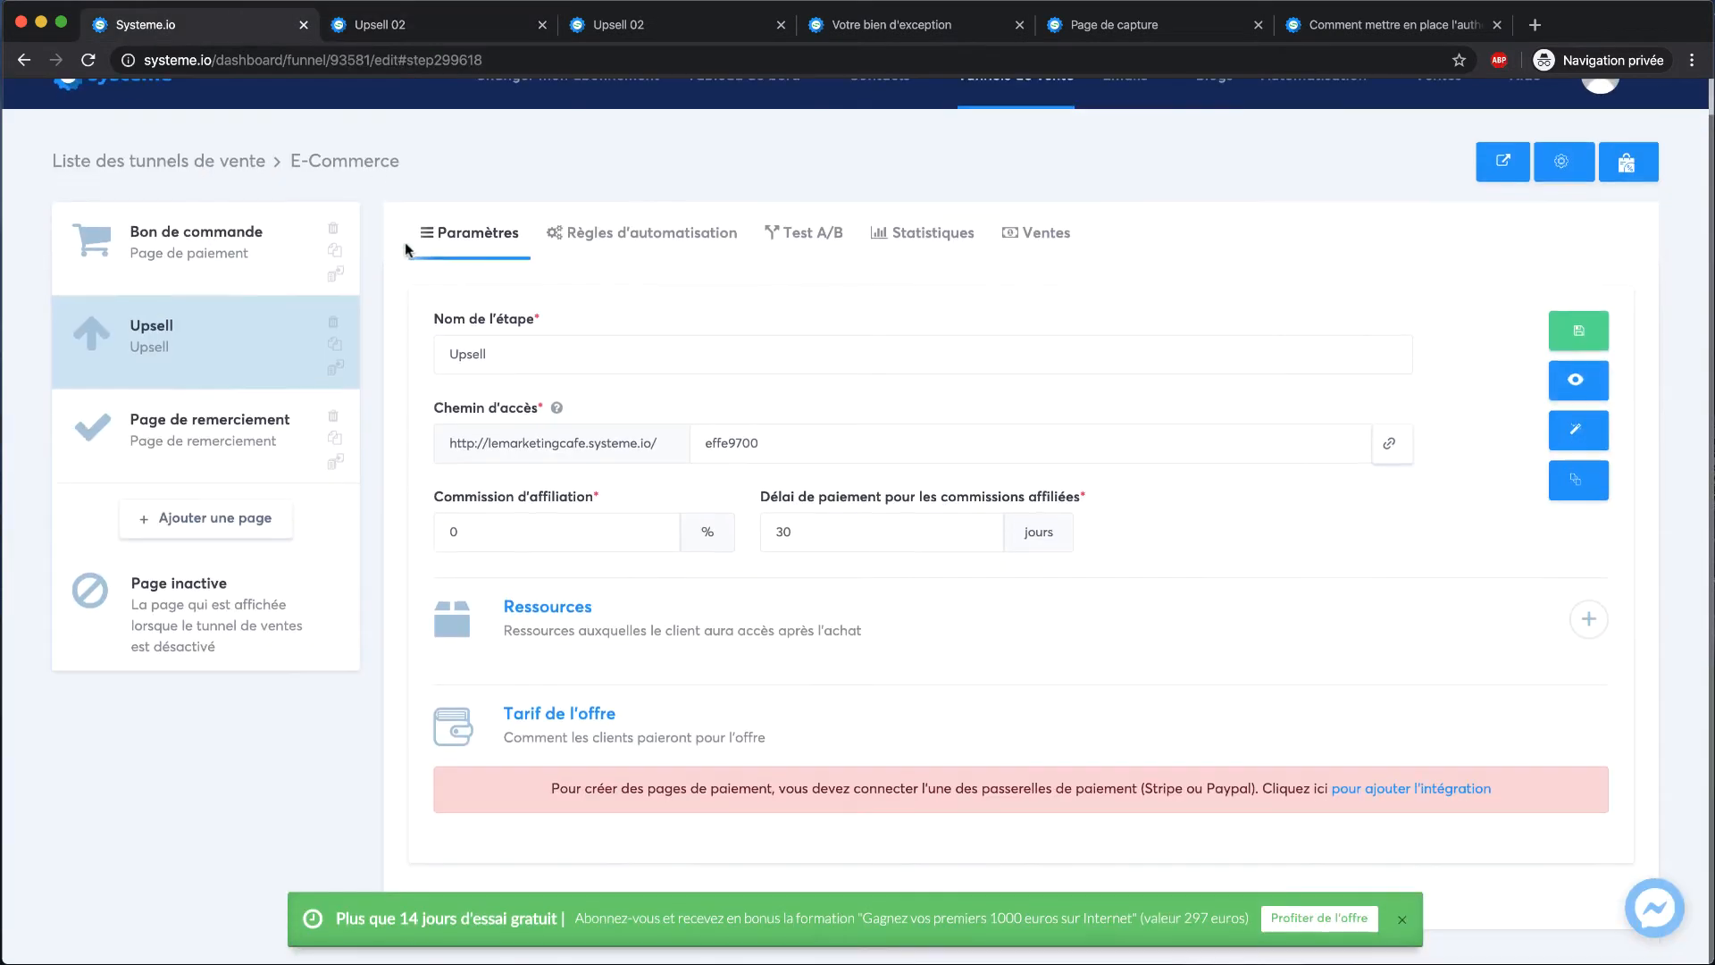
Add a new funnel step named Downsell with type Downsell
{"action": "left_click", "coordinate": [178, 527]}
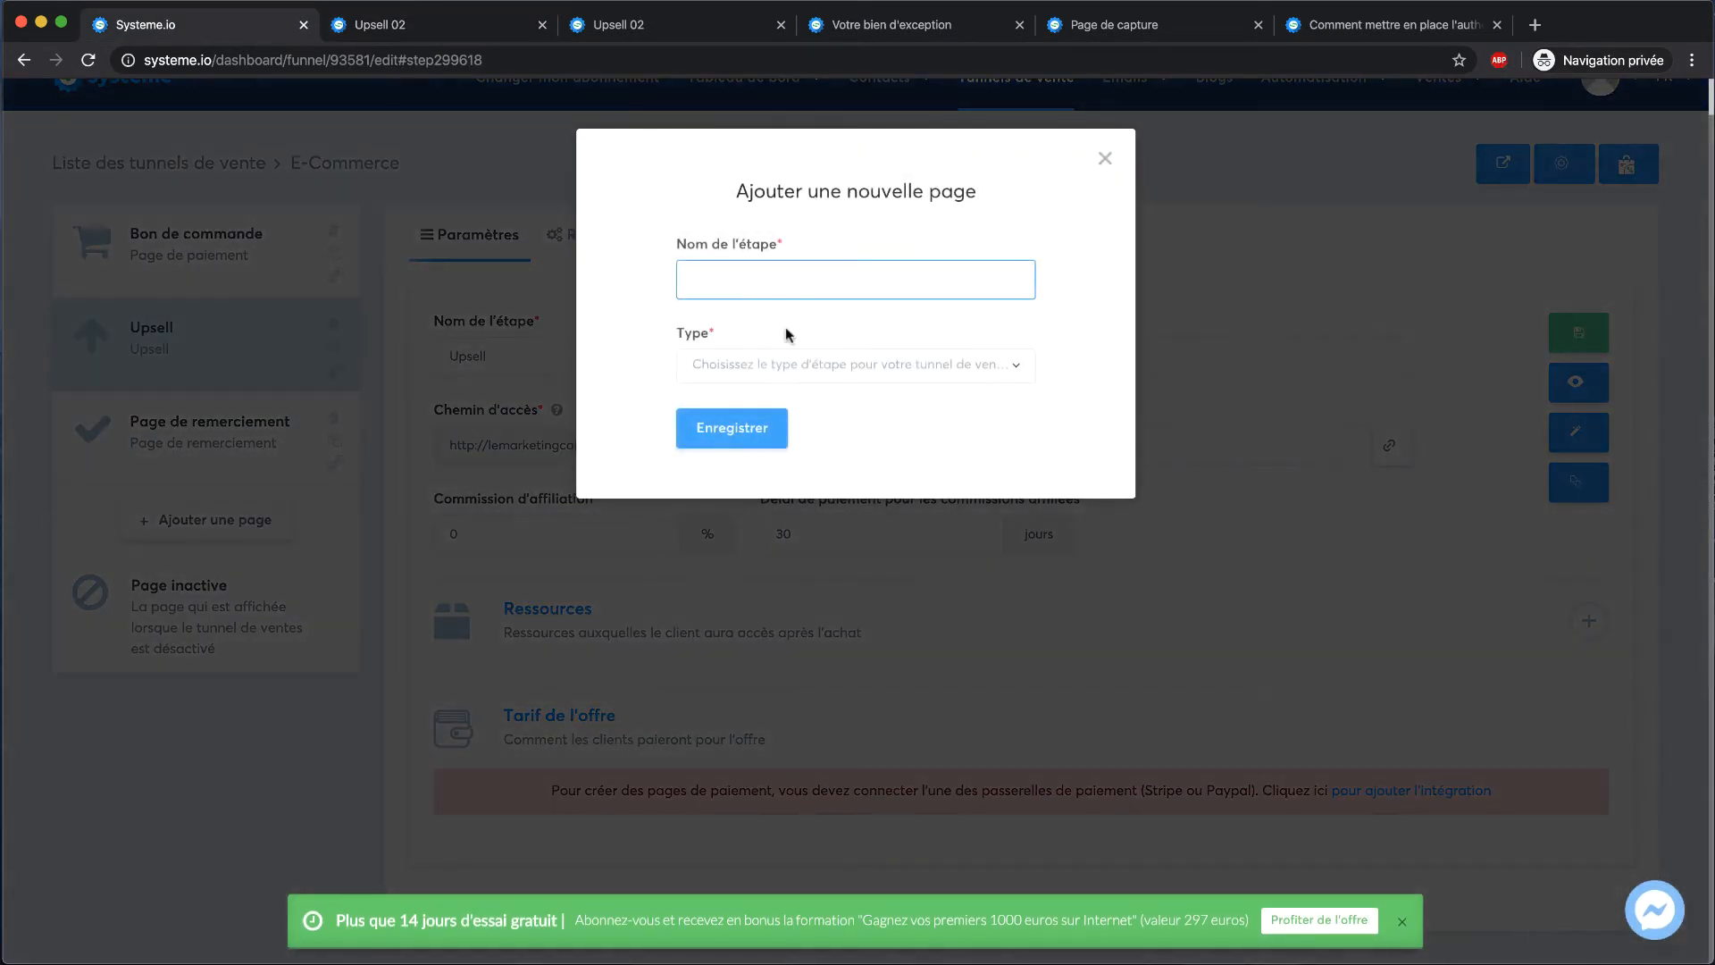
{"action": "left_click", "coordinate": [835, 367]}
{"action": "scroll", "coordinate": [751, 527], "scroll_direction": "down", "scroll_amount": 5}
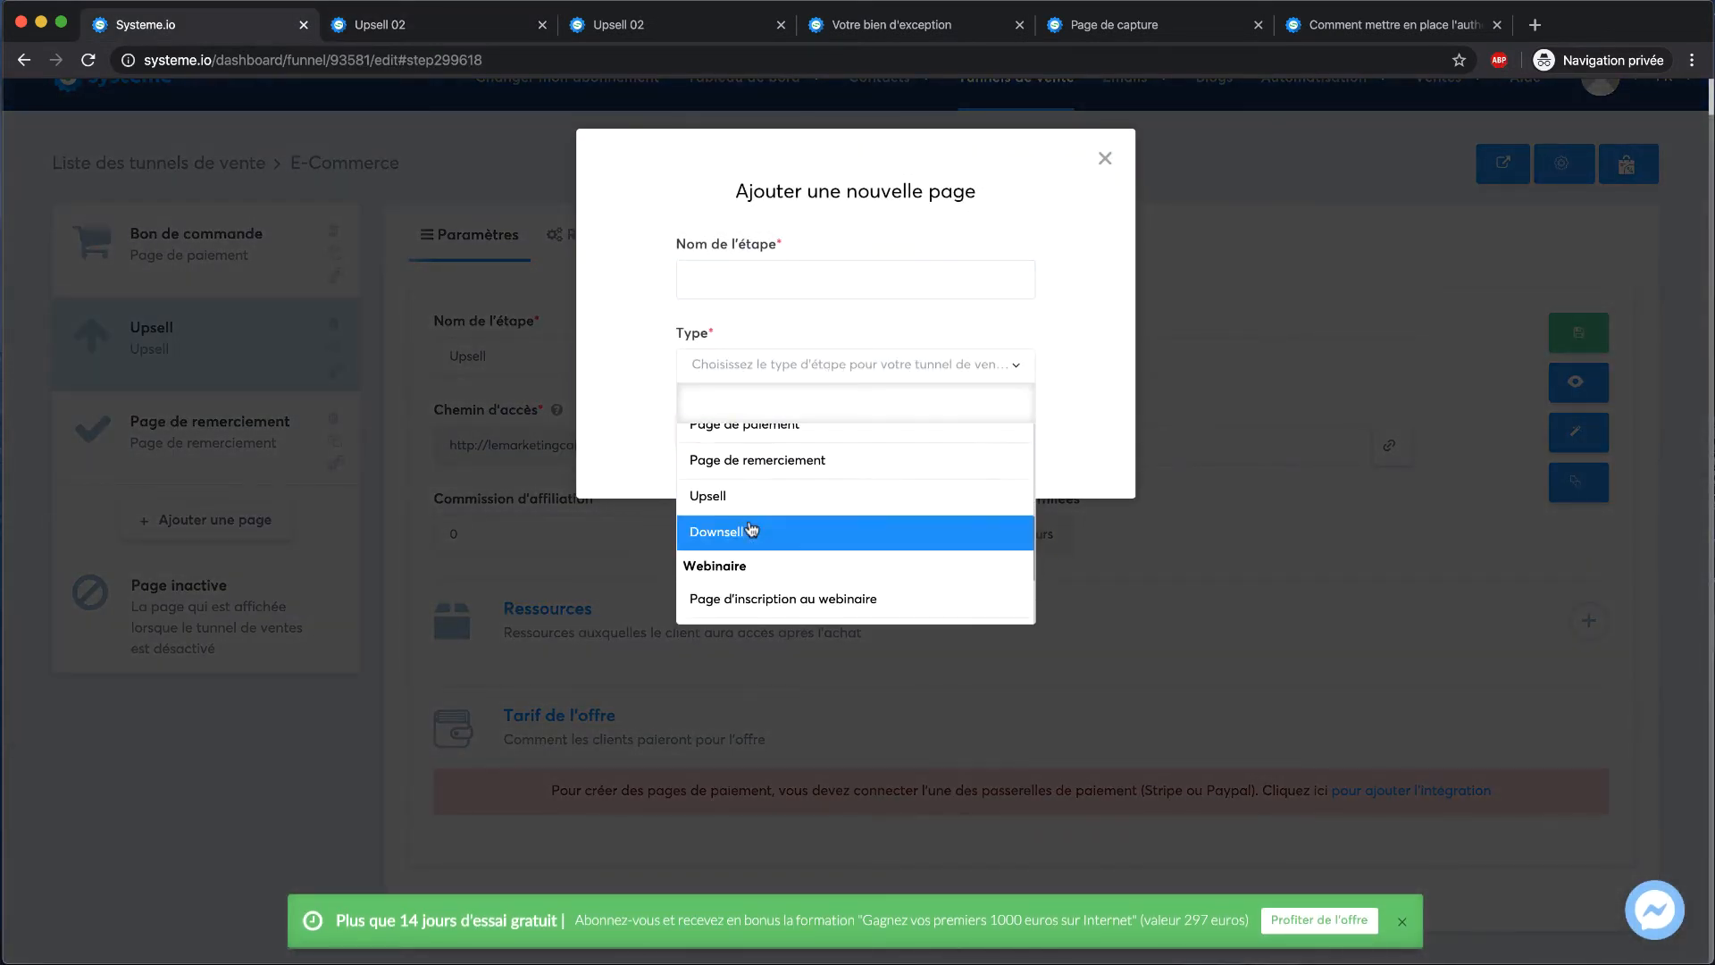
{"action": "left_click", "coordinate": [751, 527]}
{"action": "left_click", "coordinate": [830, 284]}
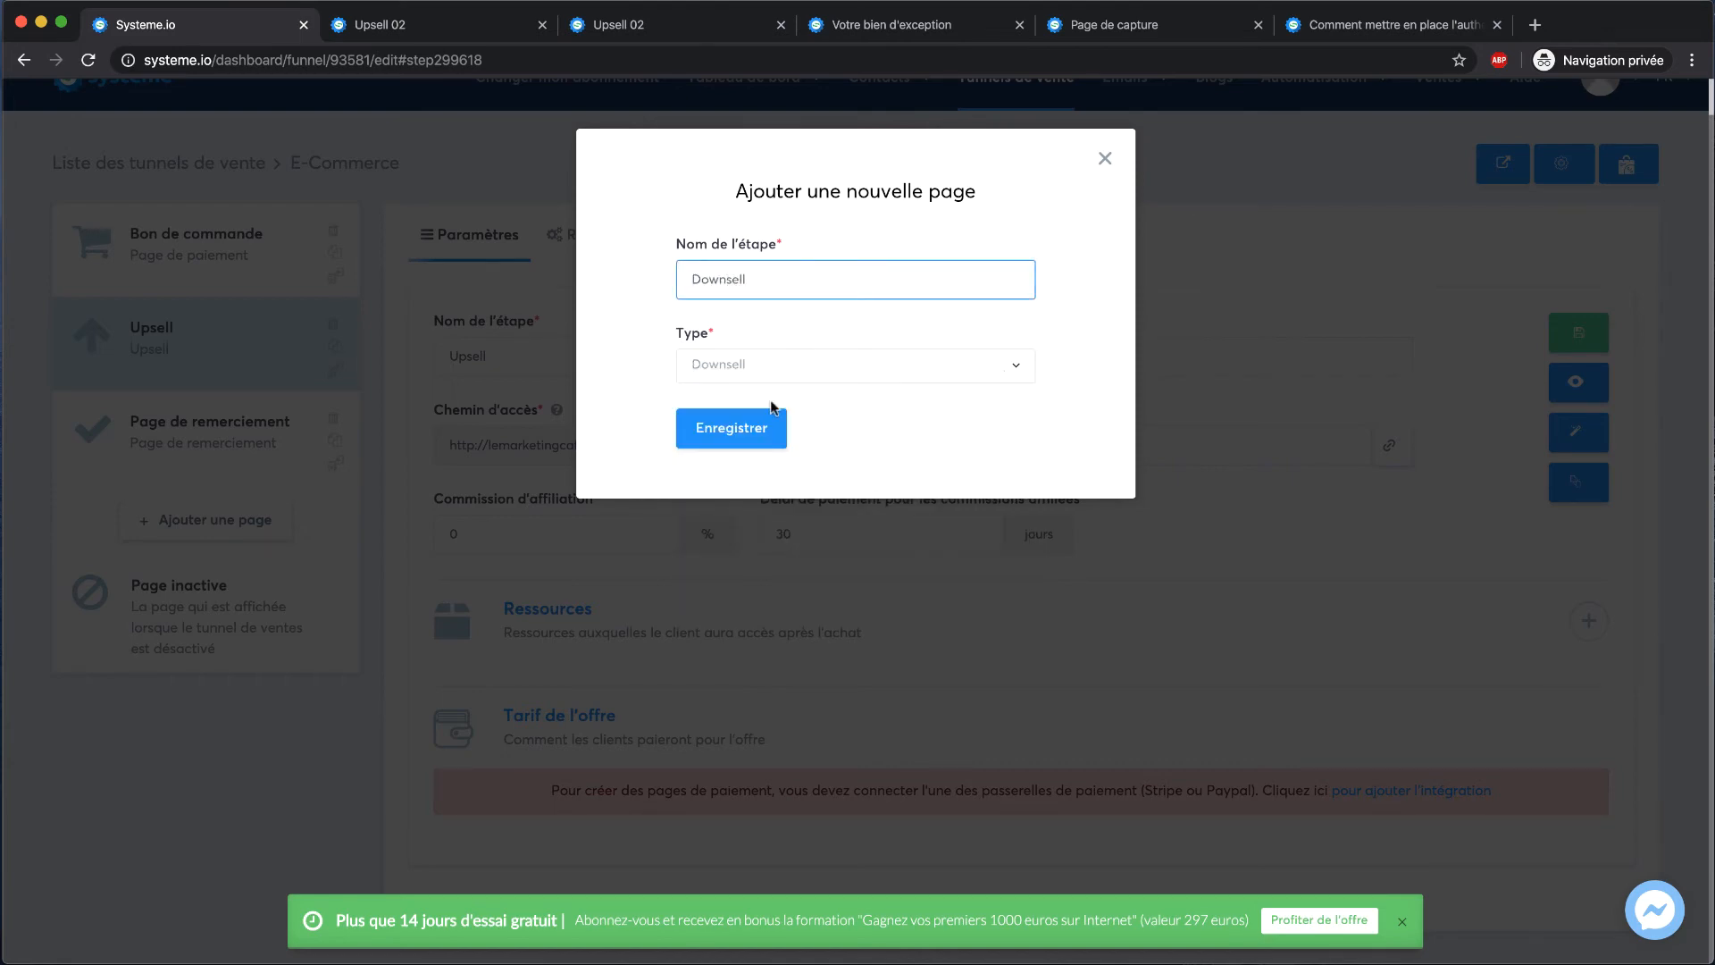
{"action": "left_click", "coordinate": [758, 426]}
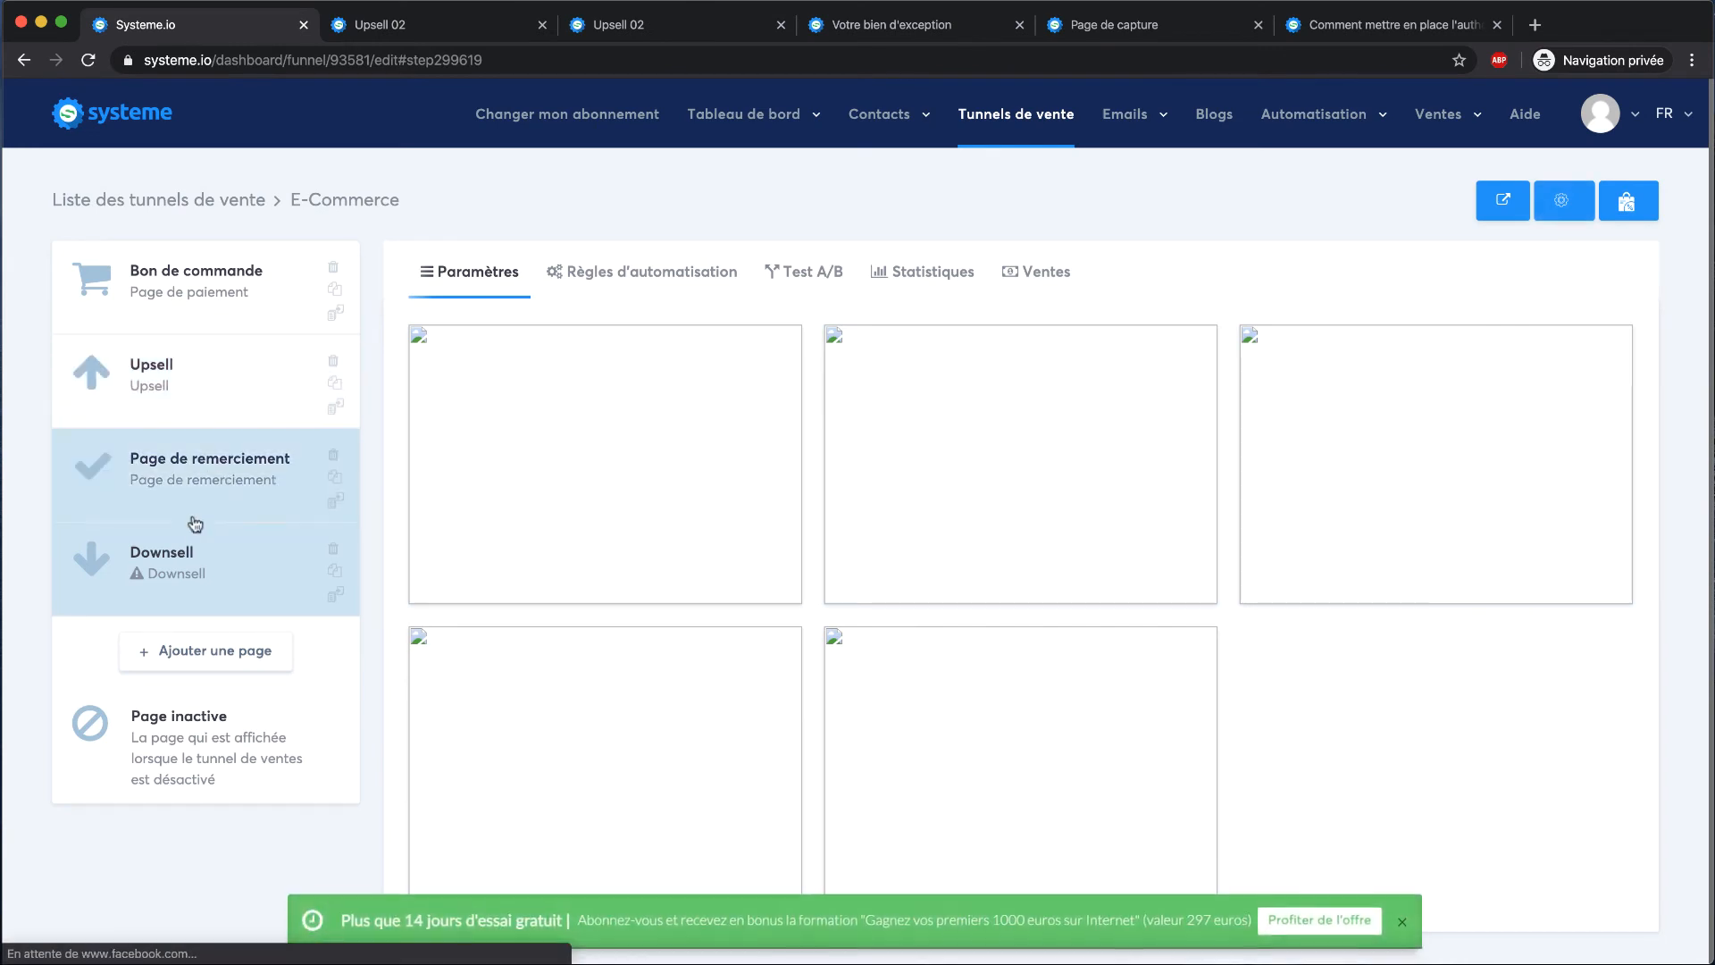
Move Downsell above Page de remerciement, give it the first template, and preview it
{"action": "left_click_drag", "start_coordinate": [192, 539], "coordinate": [250, 464]}
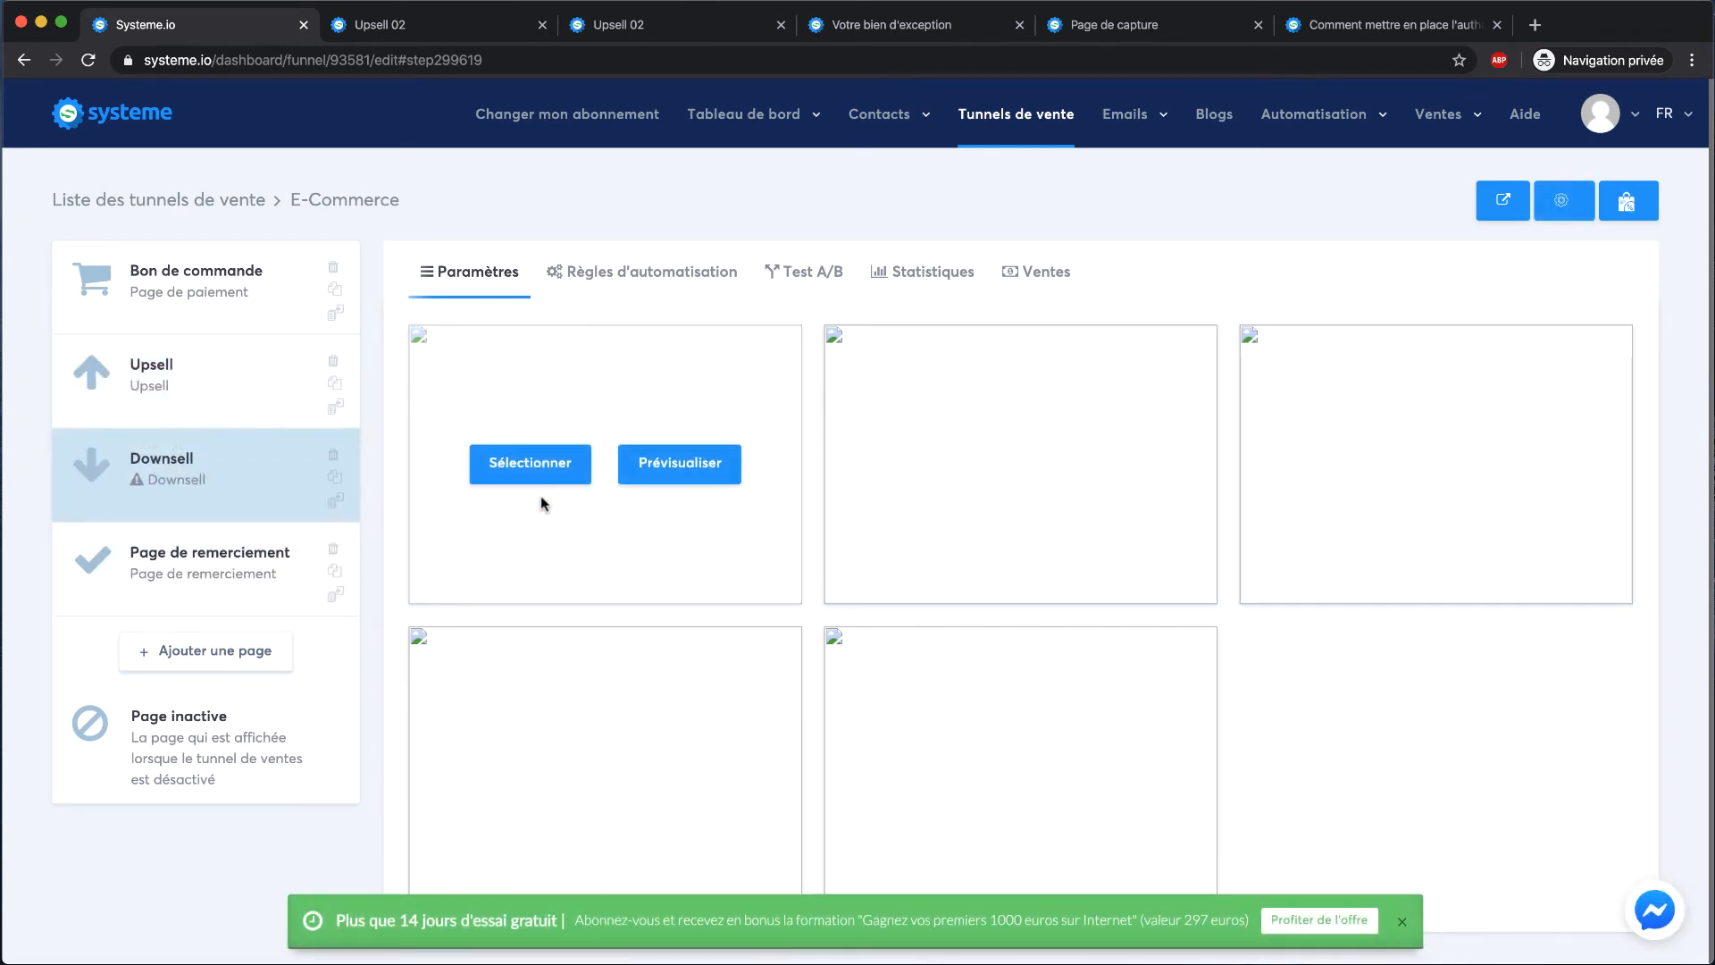
{"action": "left_click", "coordinate": [553, 471]}
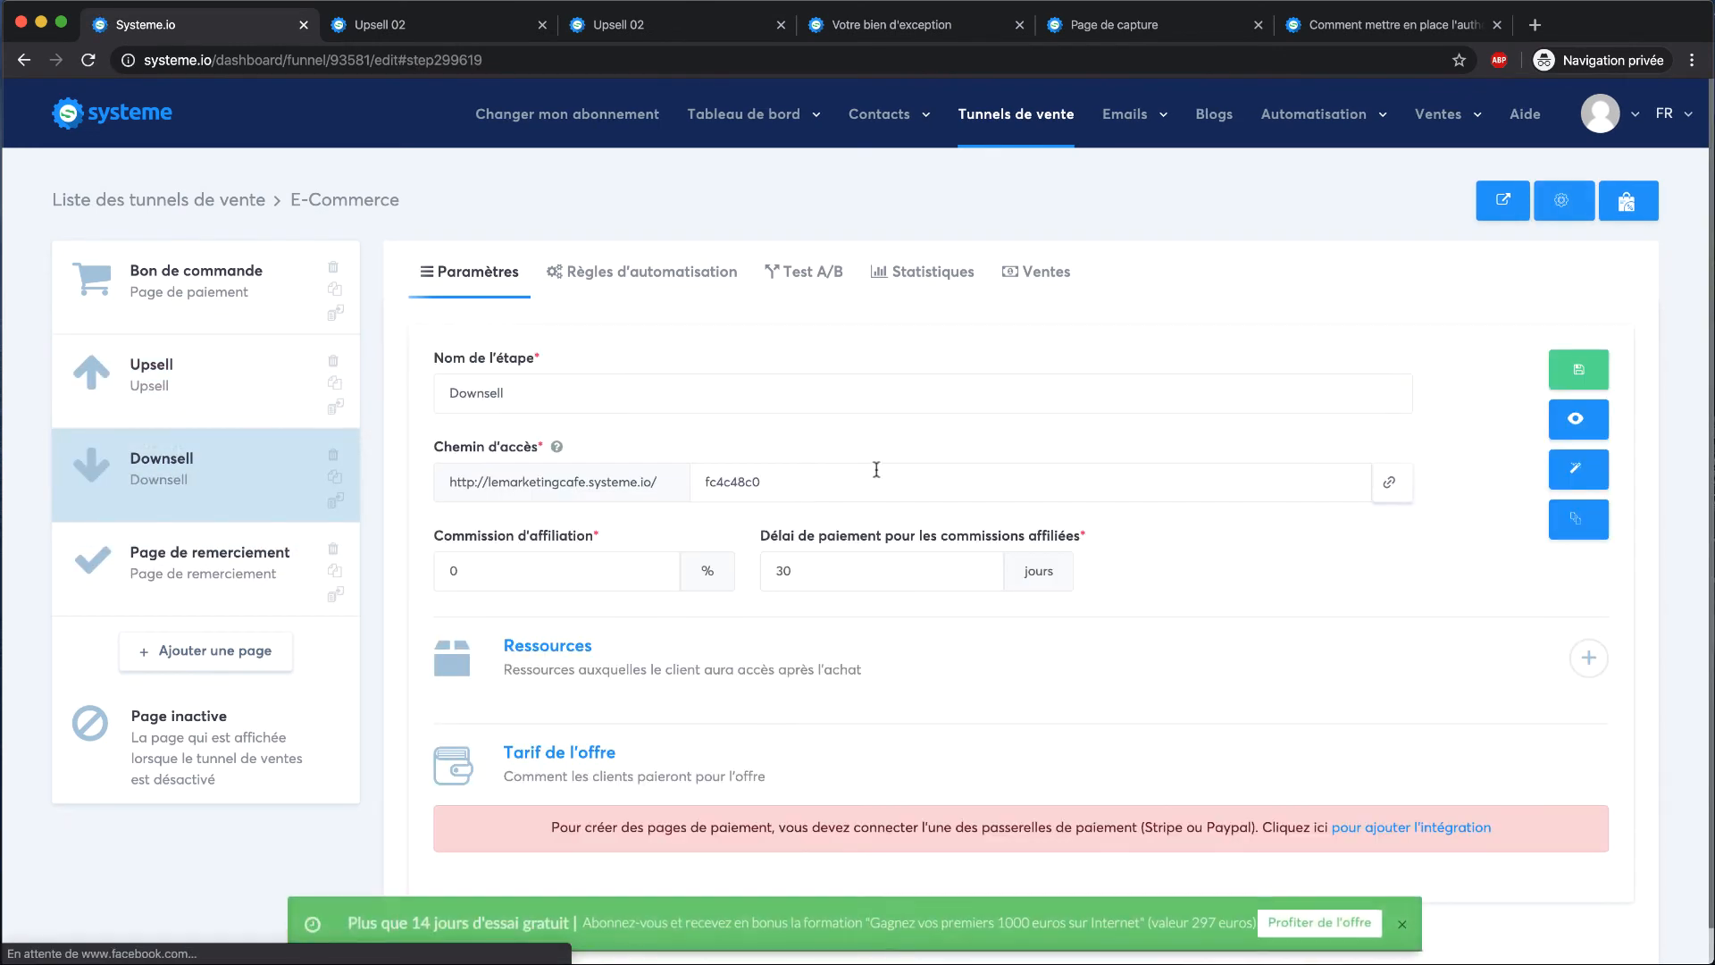
{"action": "left_click", "coordinate": [1575, 419]}
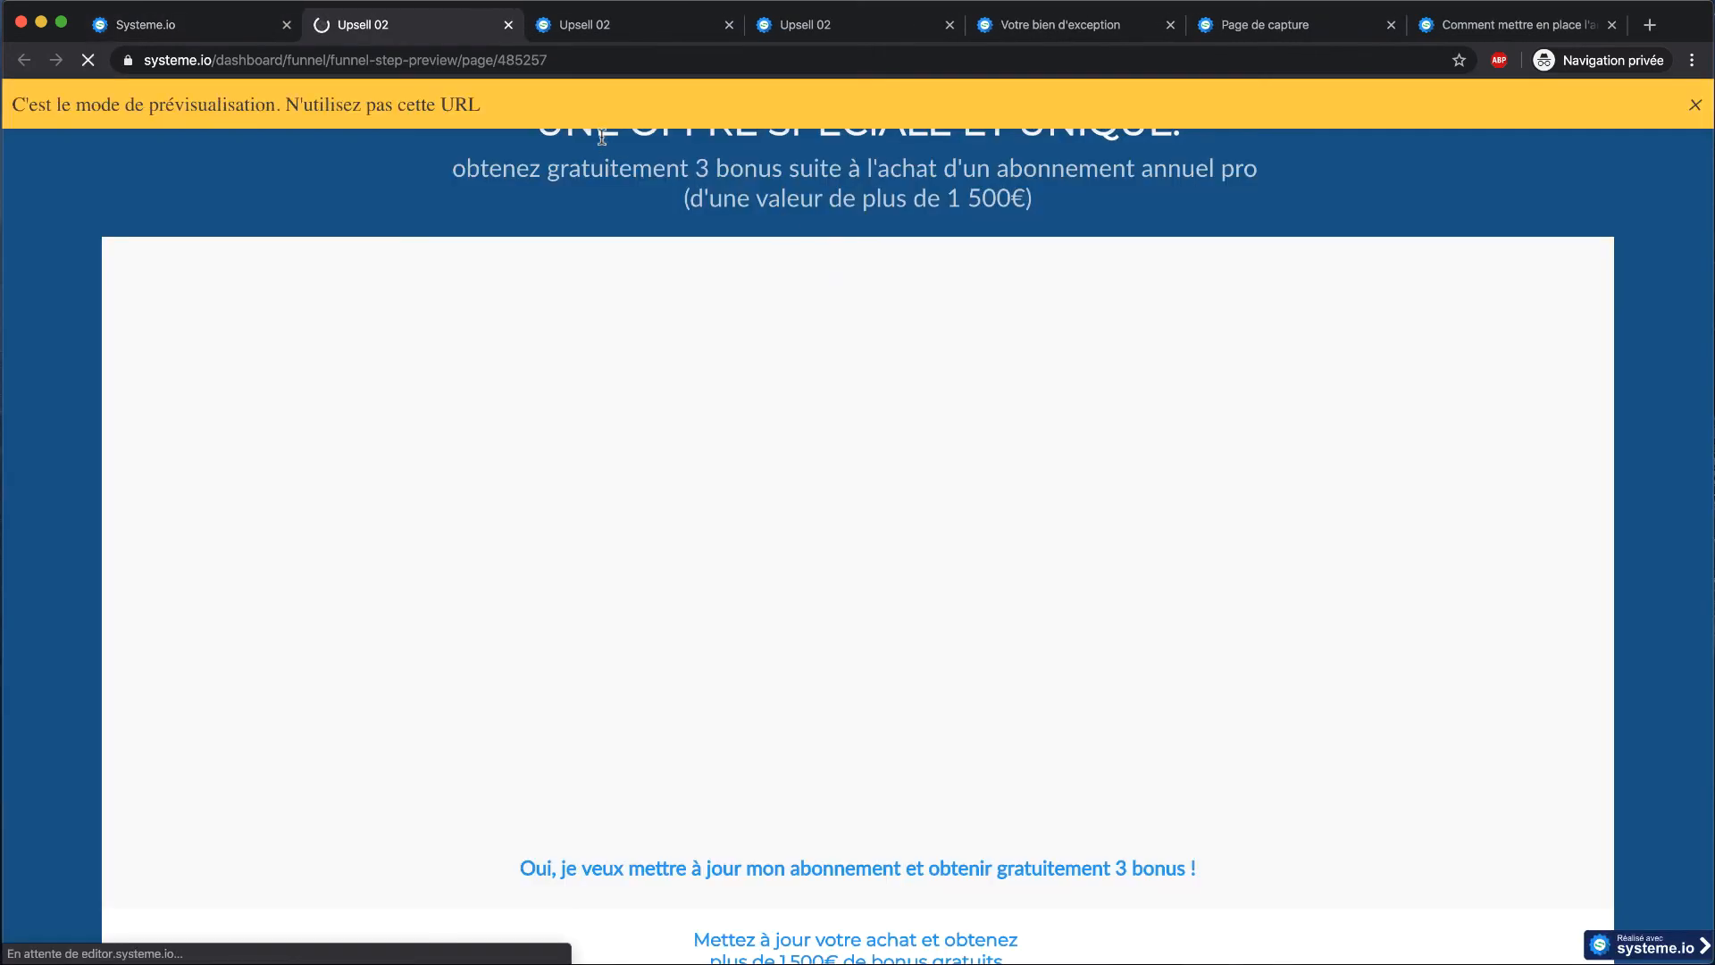
{"action": "scroll", "coordinate": [324, 431], "scroll_direction": "down", "scroll_amount": 6}
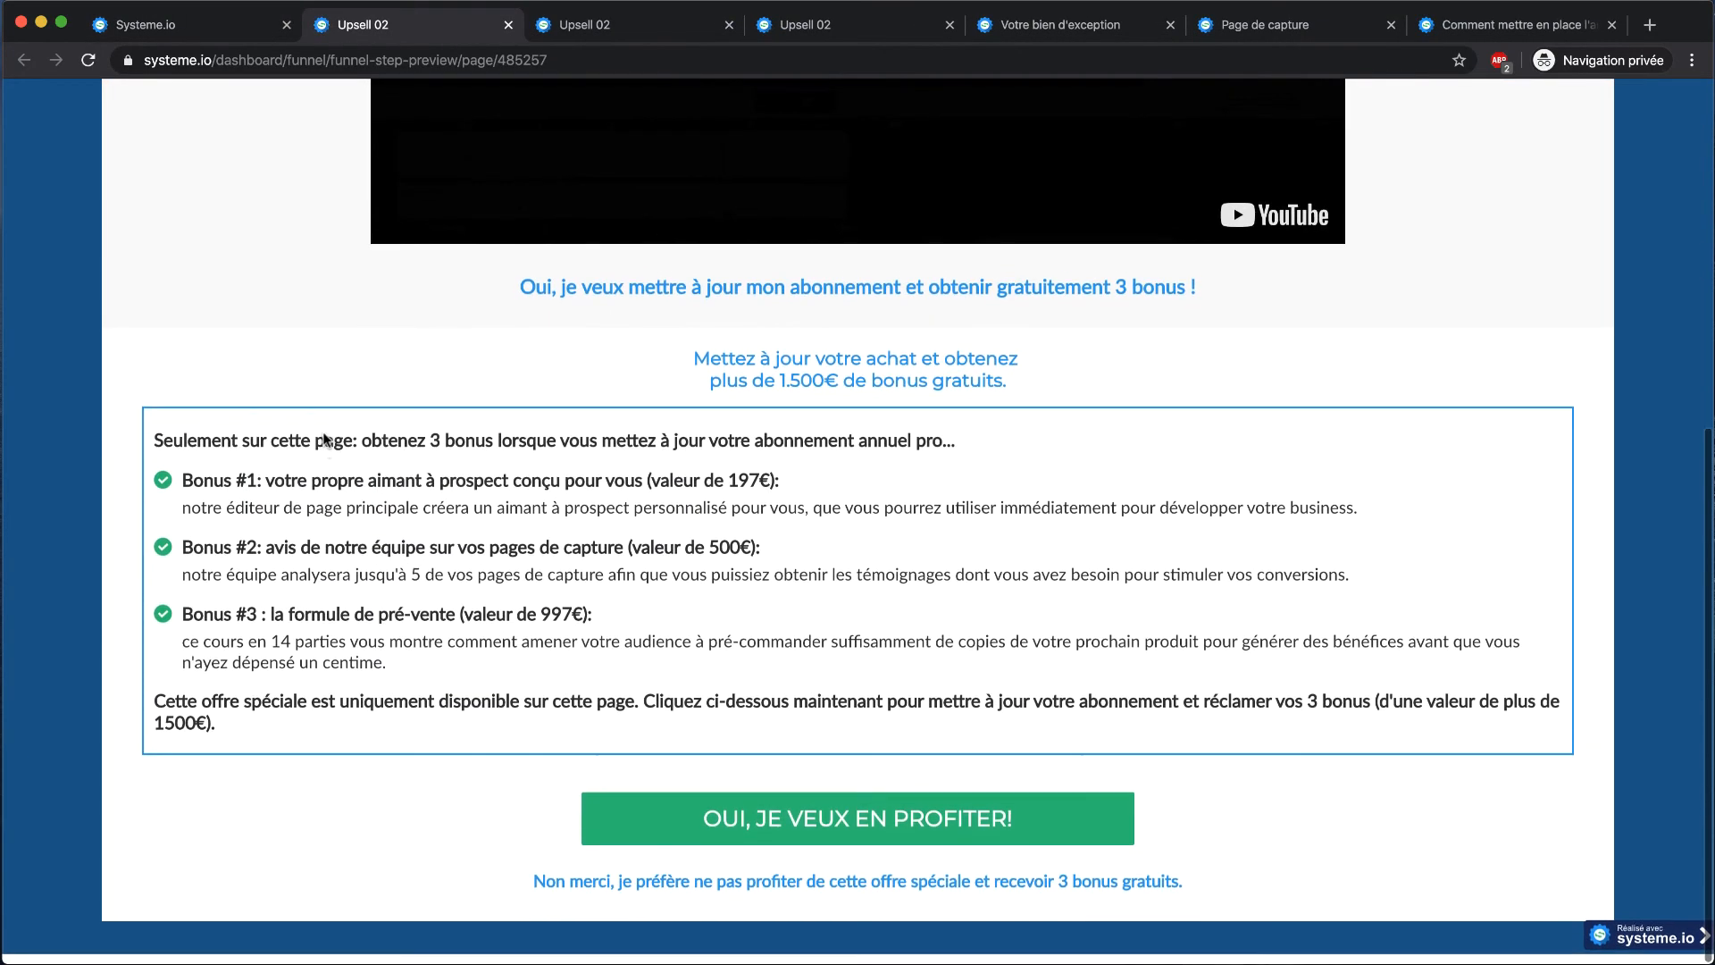
{"action": "scroll", "coordinate": [323, 438], "scroll_direction": "up", "scroll_amount": 6}
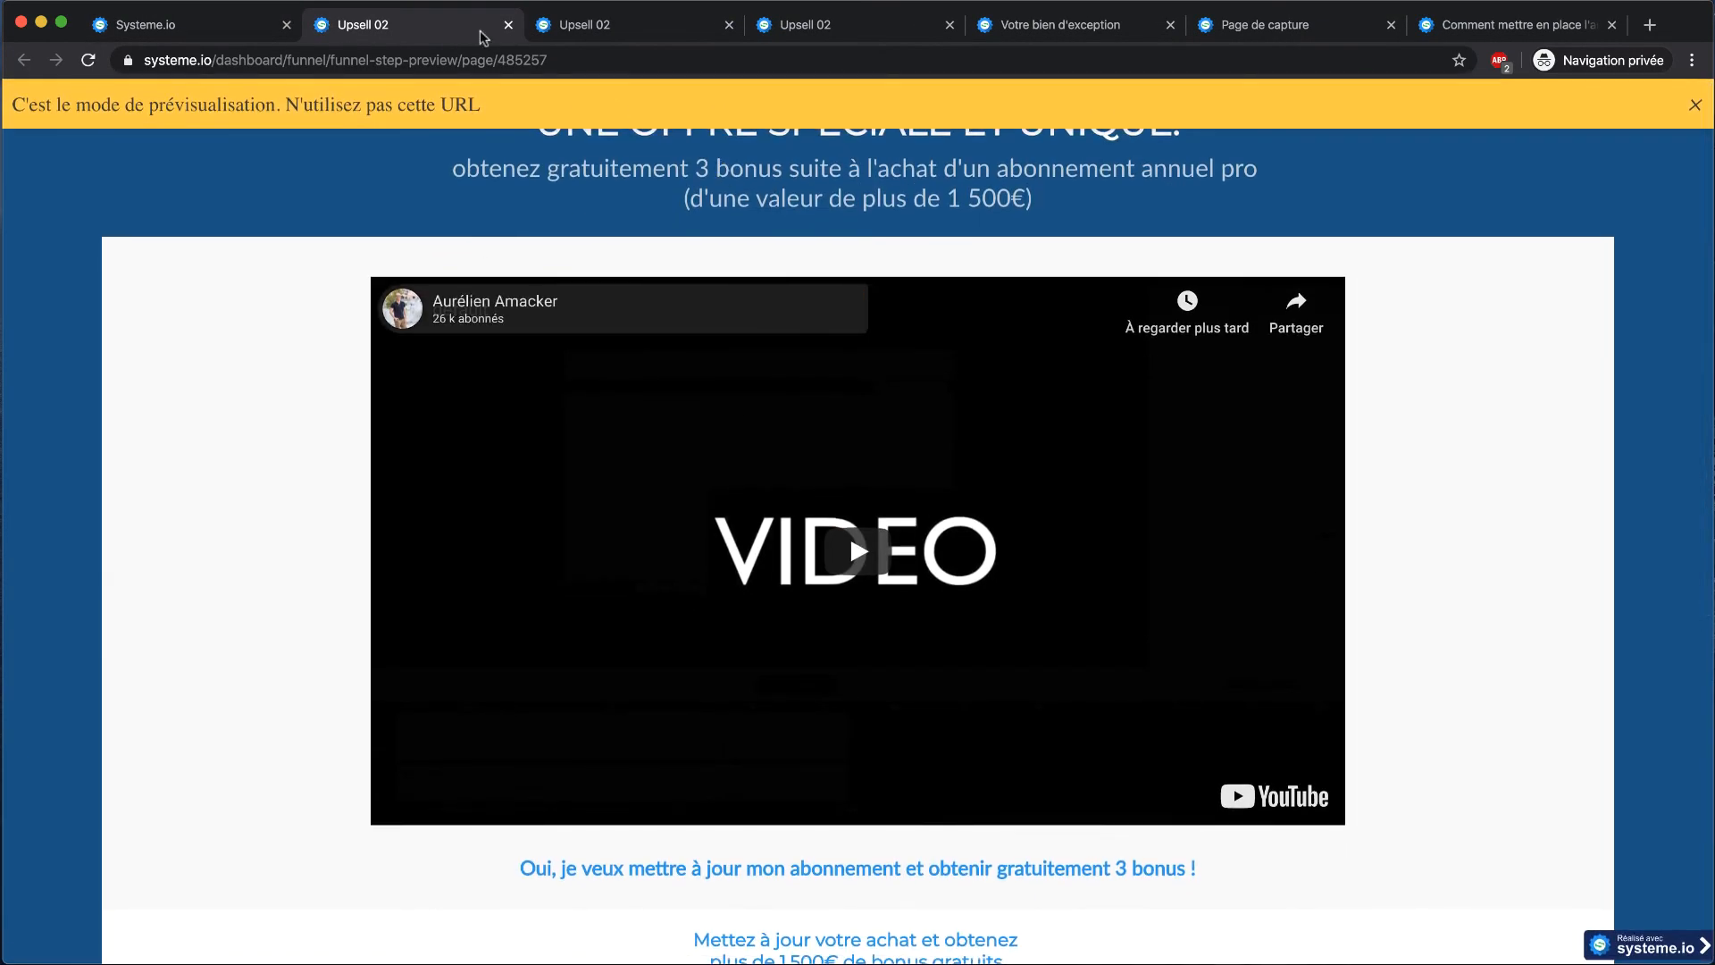
{"action": "left_click", "coordinate": [506, 25]}
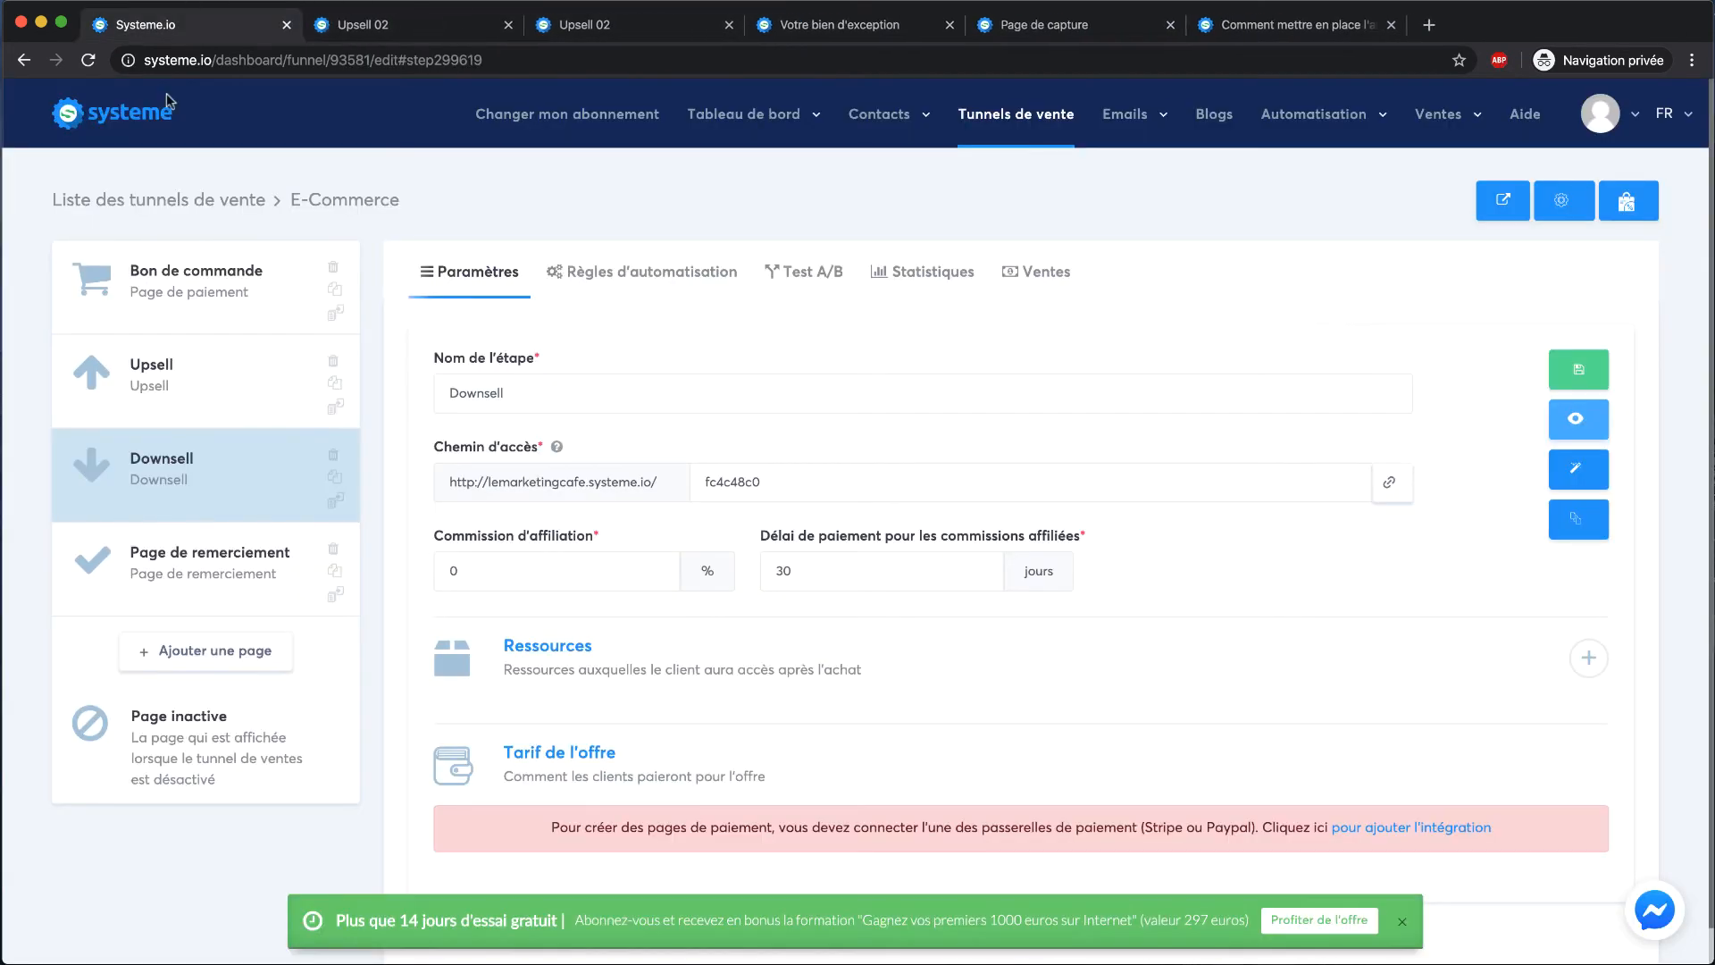
Re-open the Downsell step and check its page preview once more
{"action": "left_click", "coordinate": [236, 411]}
{"action": "left_click", "coordinate": [236, 483]}
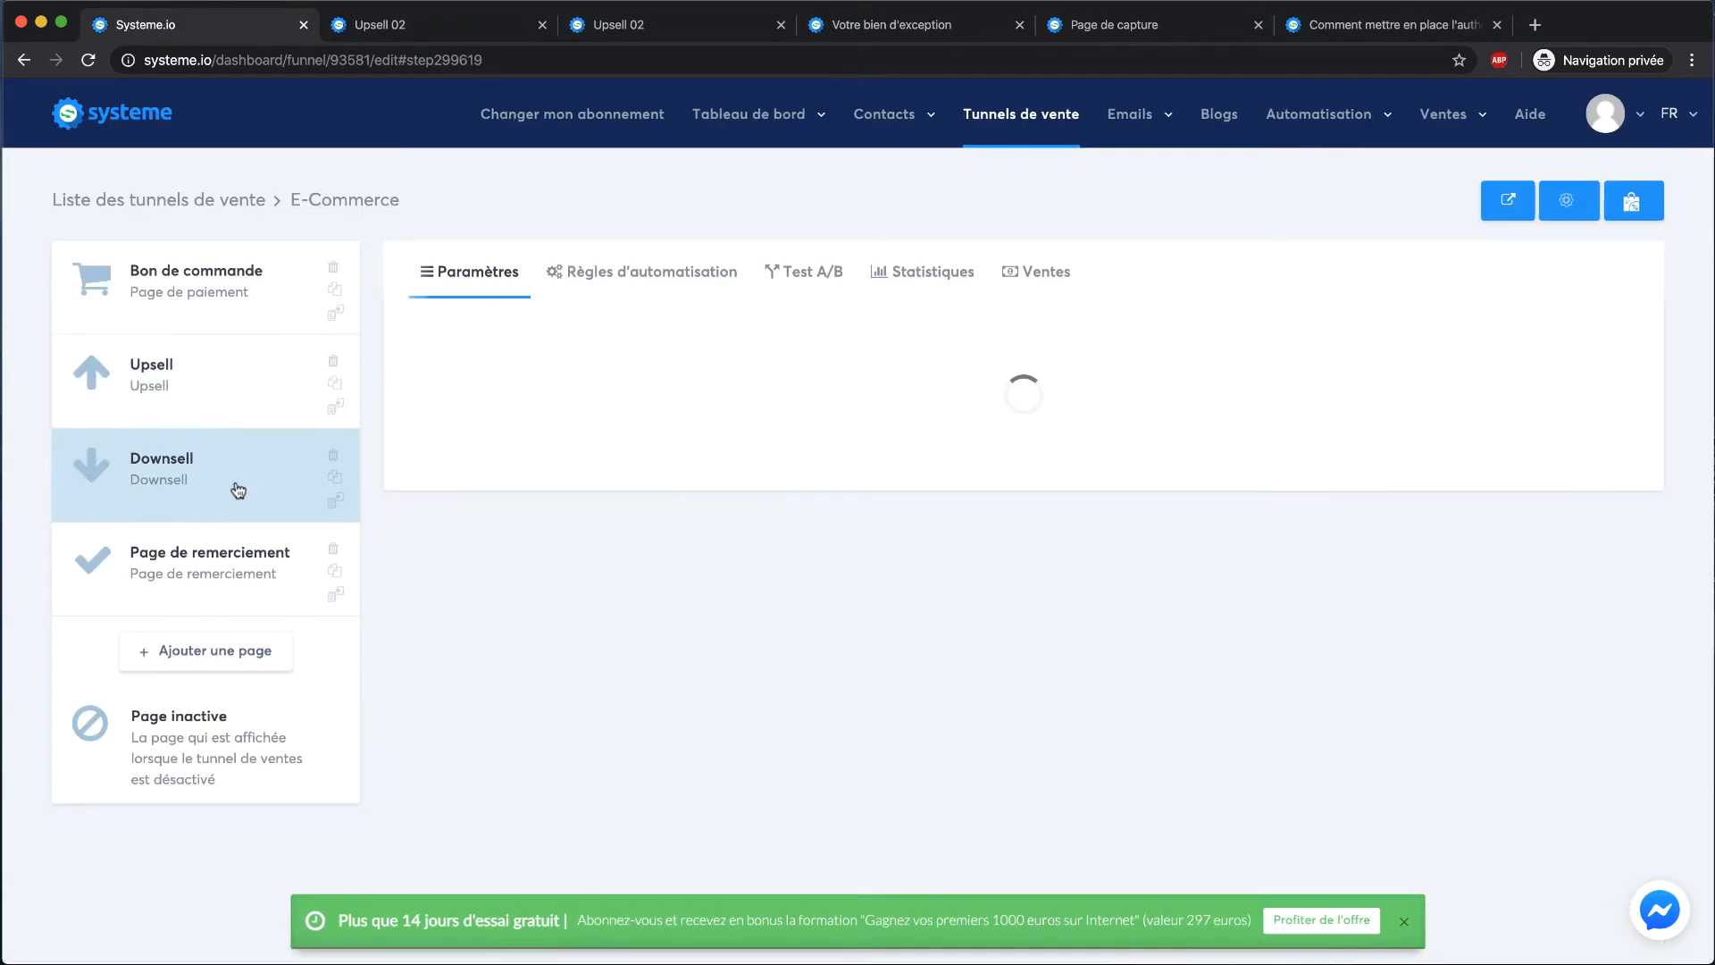
{"action": "left_click", "coordinate": [1577, 419]}
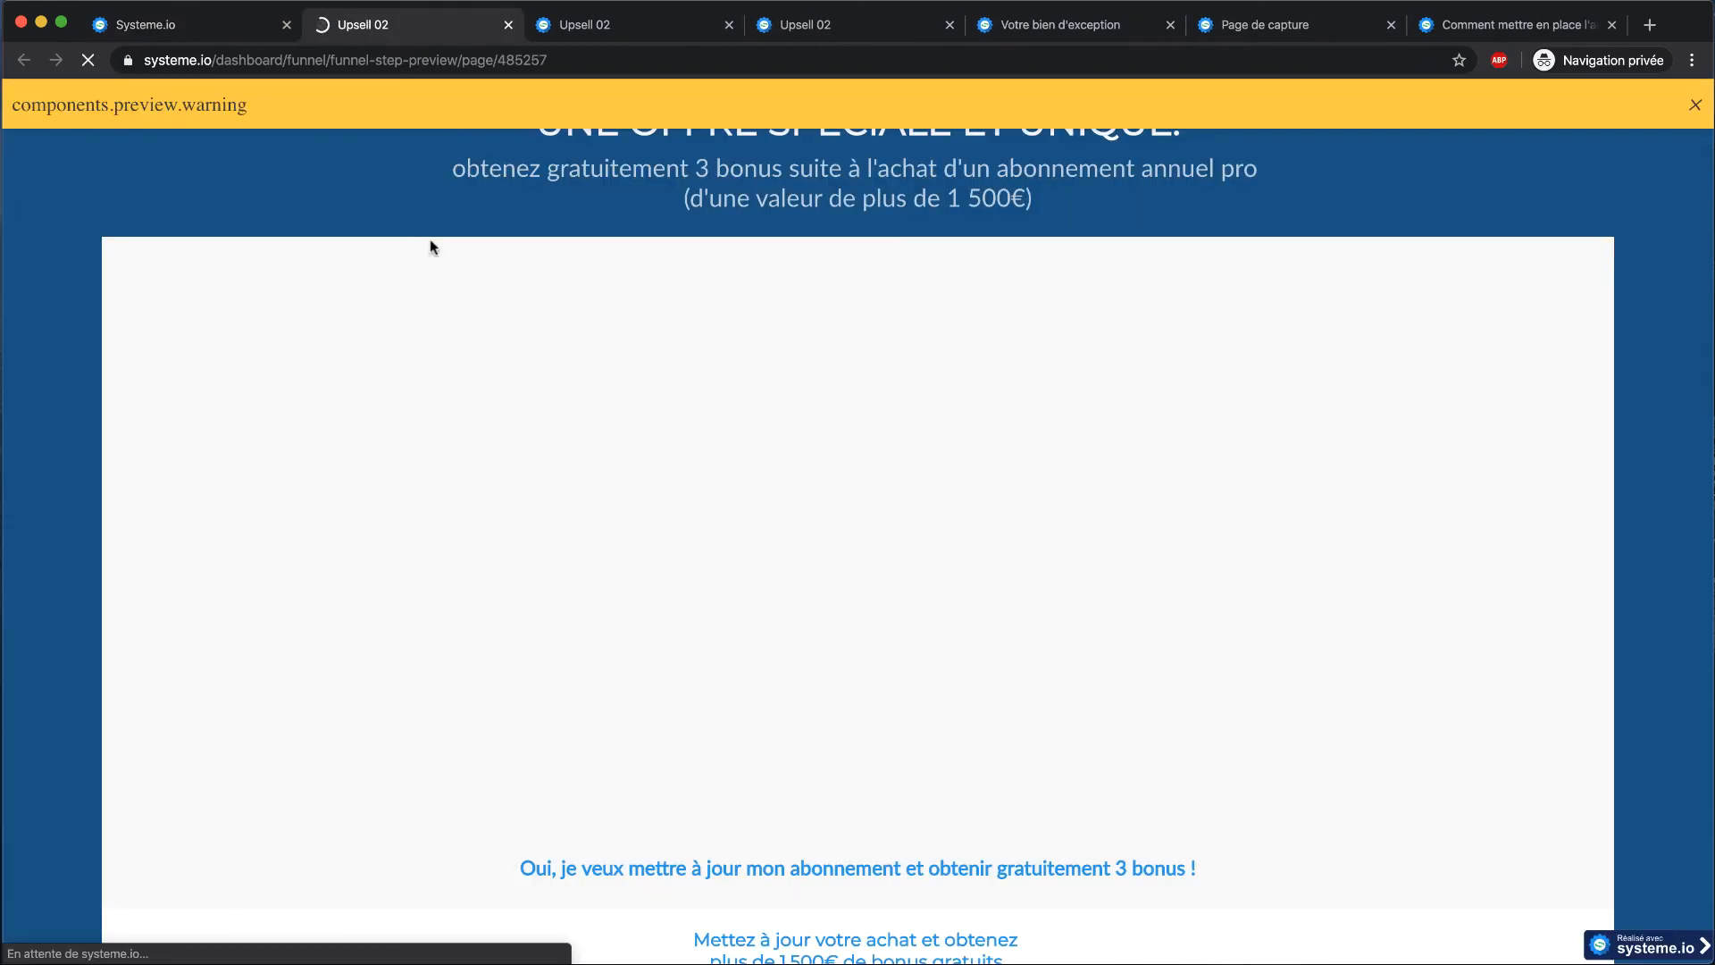
{"action": "scroll", "coordinate": [429, 179], "scroll_direction": "down", "scroll_amount": 3}
{"action": "scroll", "coordinate": [427, 185], "scroll_direction": "down", "scroll_amount": 4}
{"action": "scroll", "coordinate": [345, 331], "scroll_direction": "up", "scroll_amount": 8}
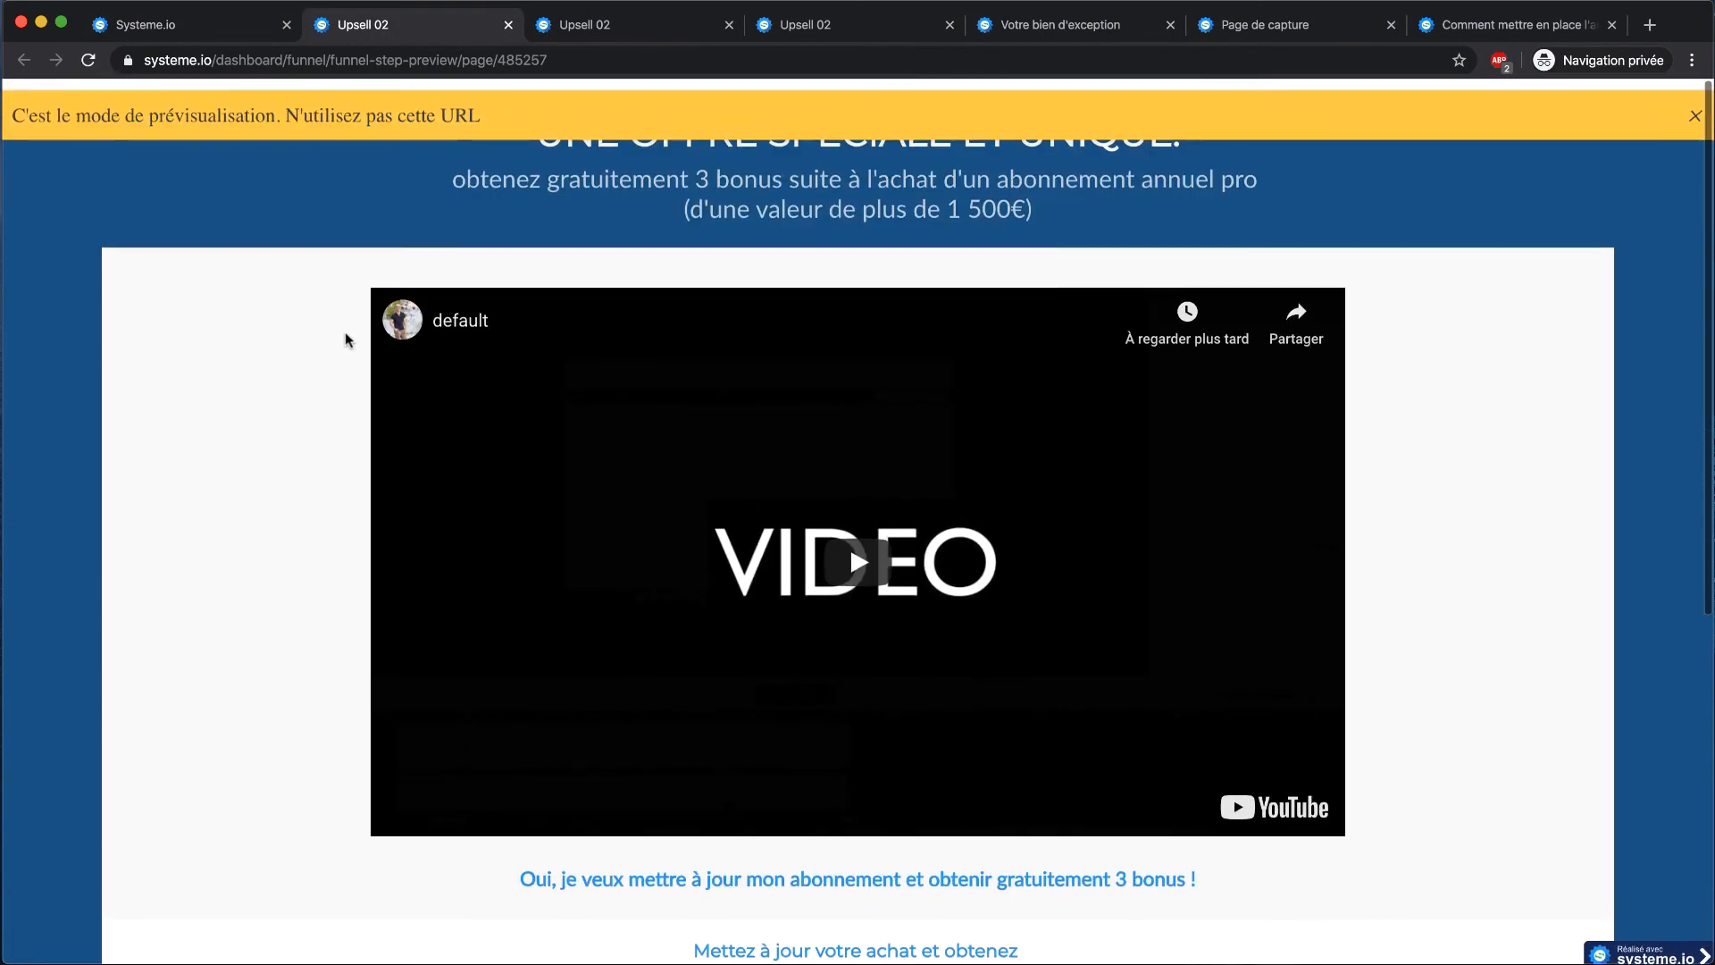
{"action": "left_click", "coordinate": [508, 25]}
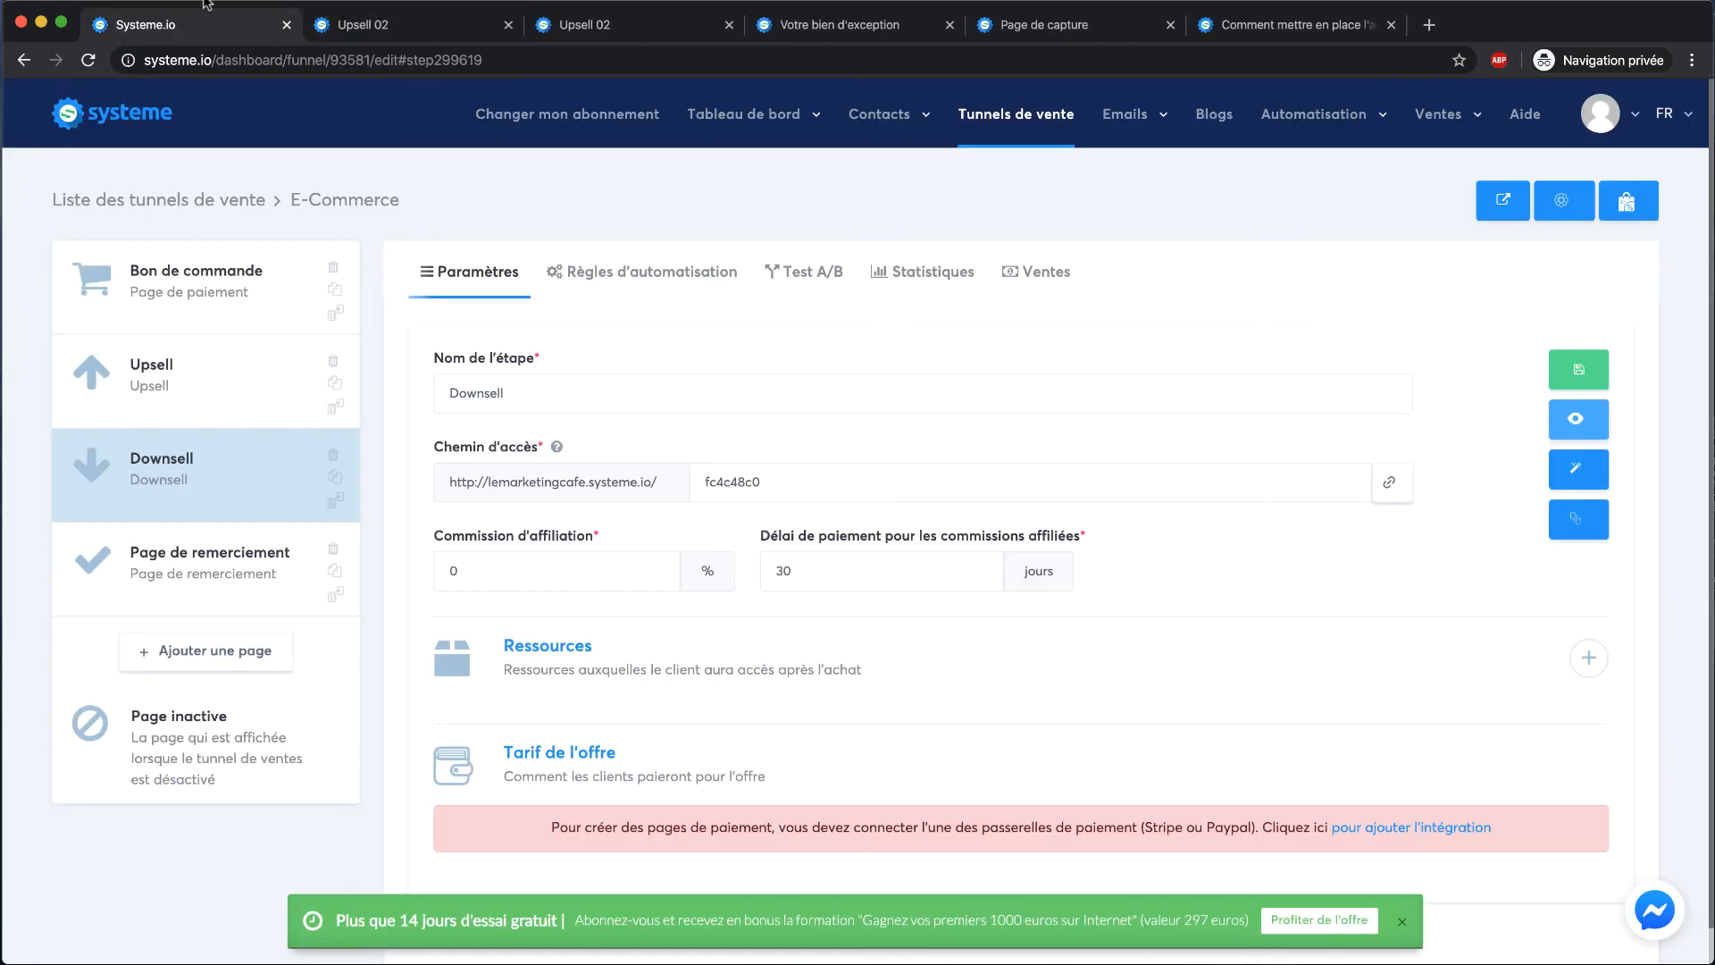
Review the settings of Bon de commande, Upsell, Downsell and Page de remerciement steps
{"action": "left_click", "coordinate": [193, 279]}
{"action": "scroll", "coordinate": [603, 401], "scroll_direction": "down", "scroll_amount": 1}
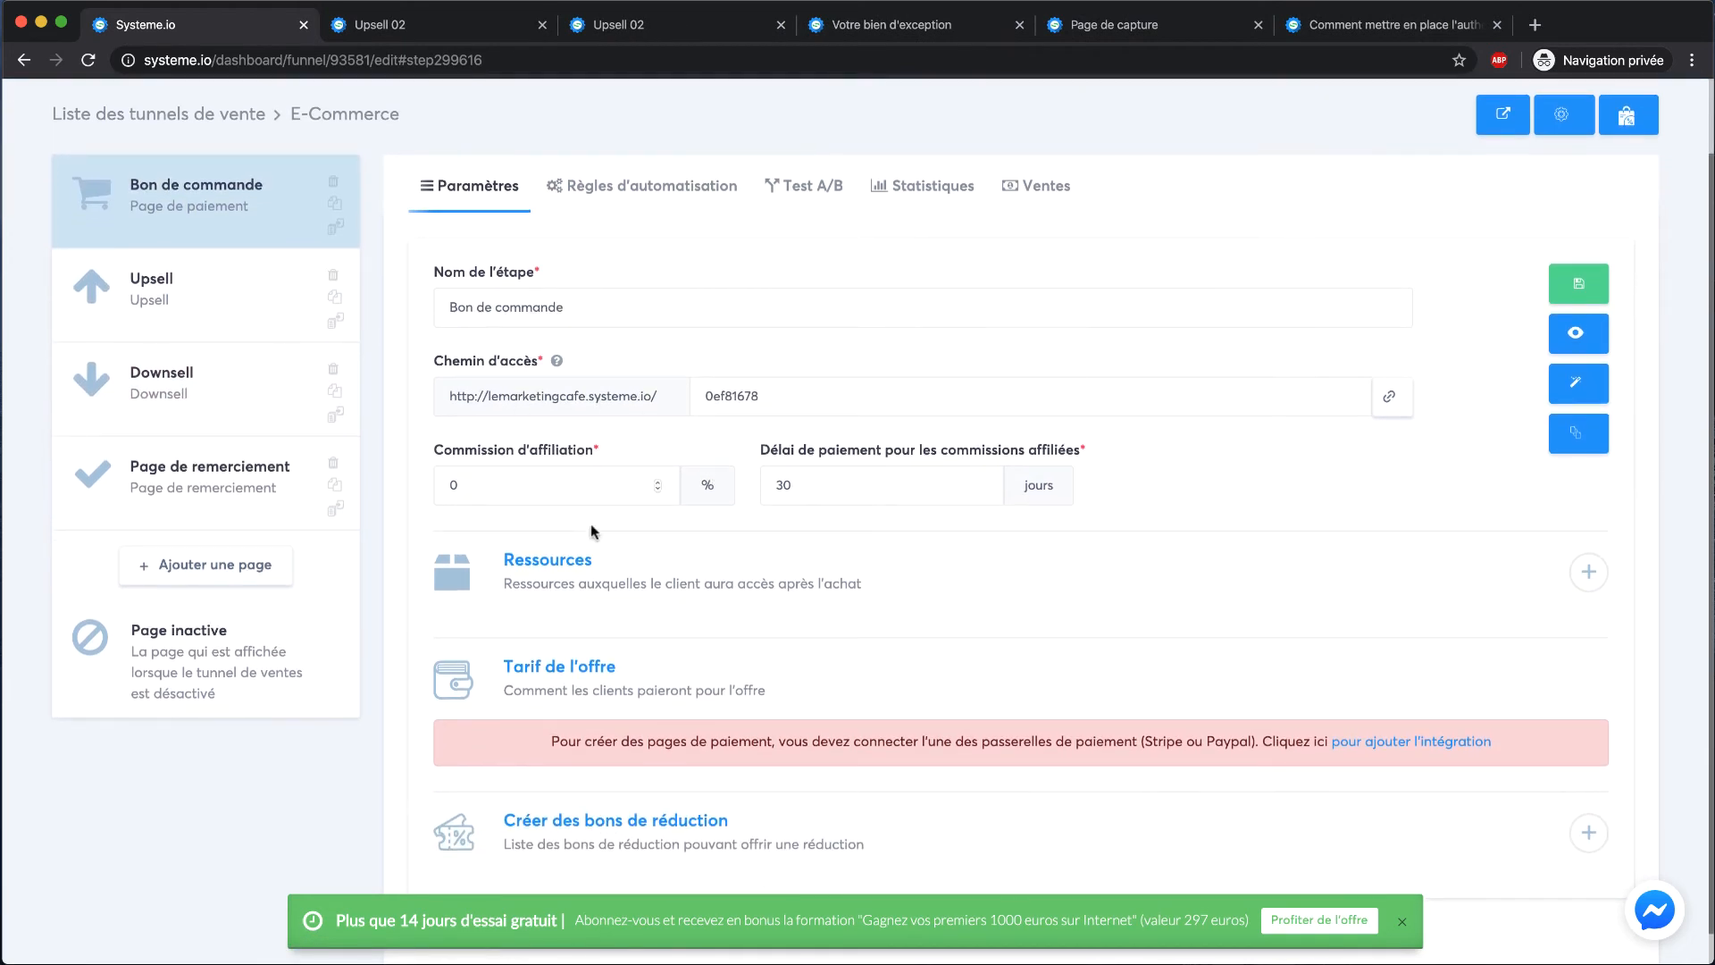
{"action": "scroll", "coordinate": [968, 486], "scroll_direction": "down", "scroll_amount": 1}
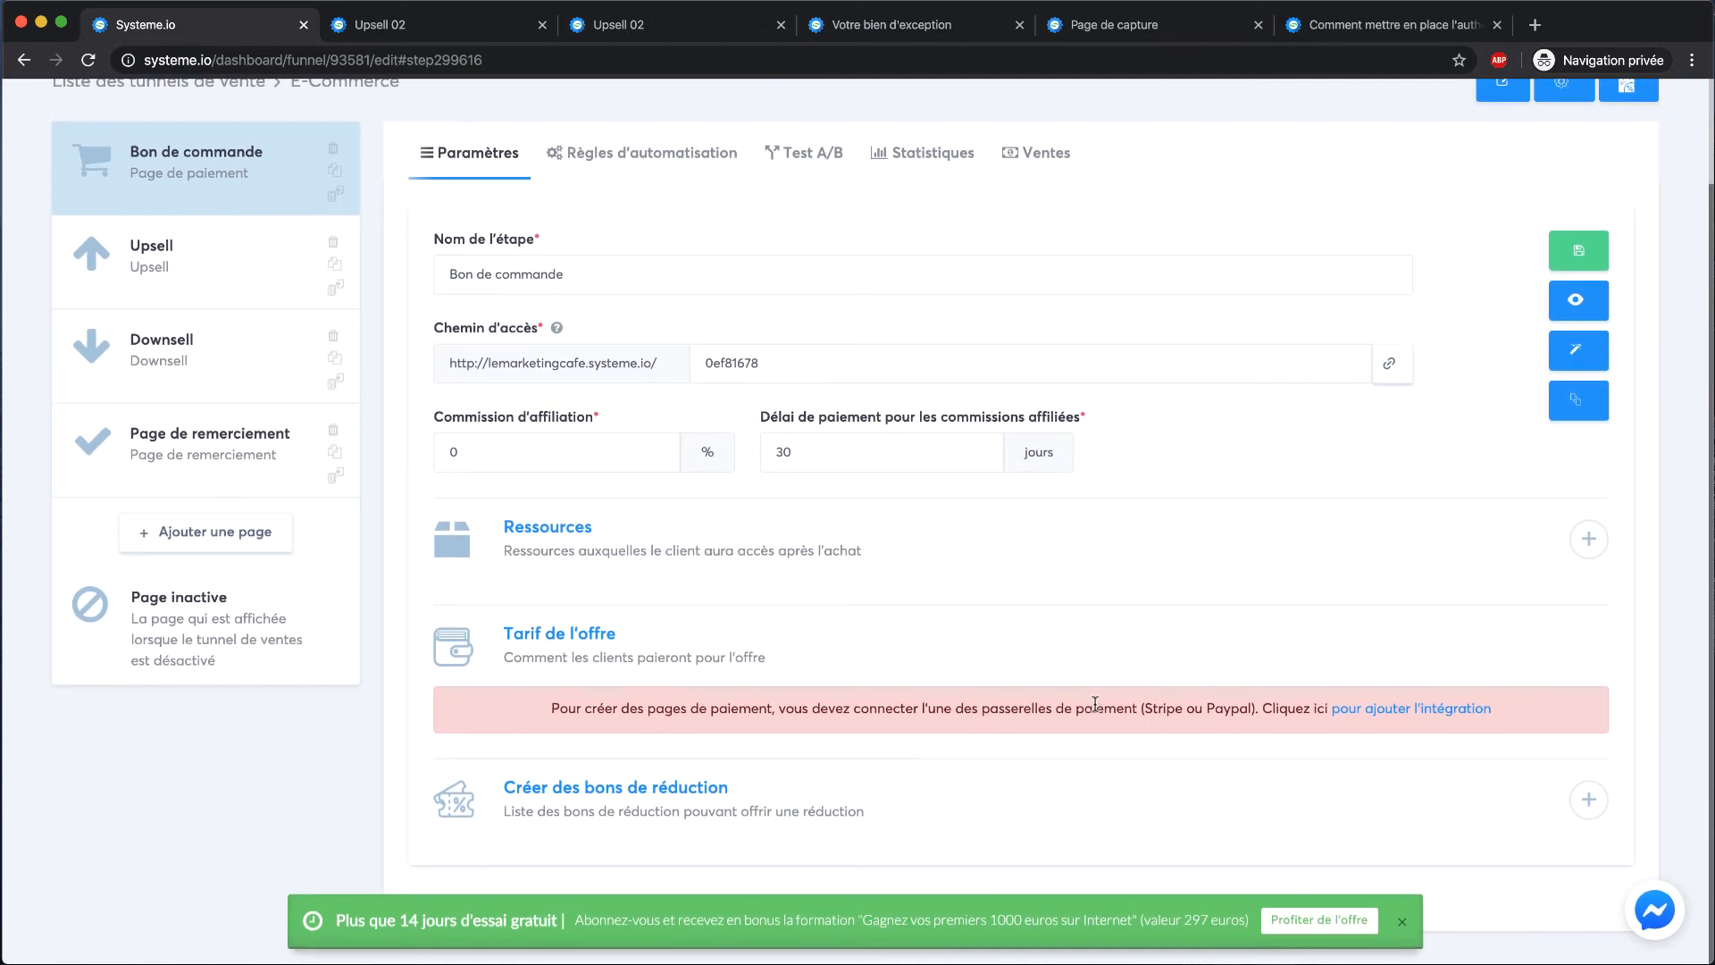
{"action": "left_click", "coordinate": [246, 268]}
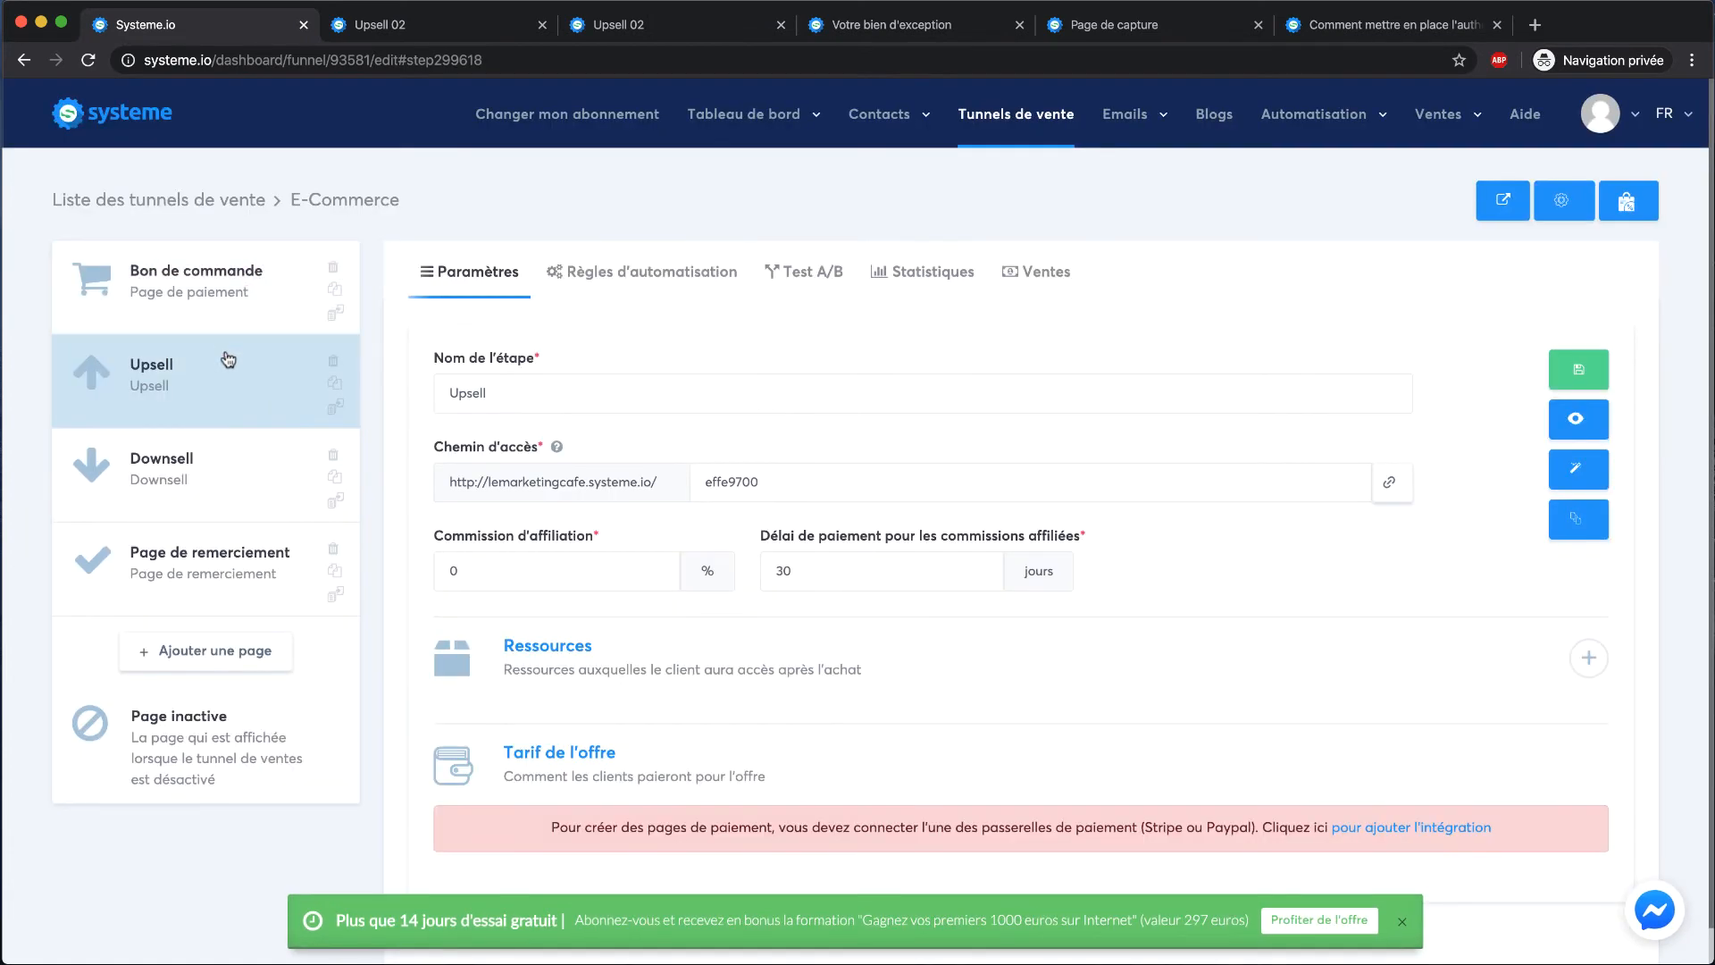
{"action": "left_click", "coordinate": [221, 457]}
{"action": "left_click", "coordinate": [242, 574]}
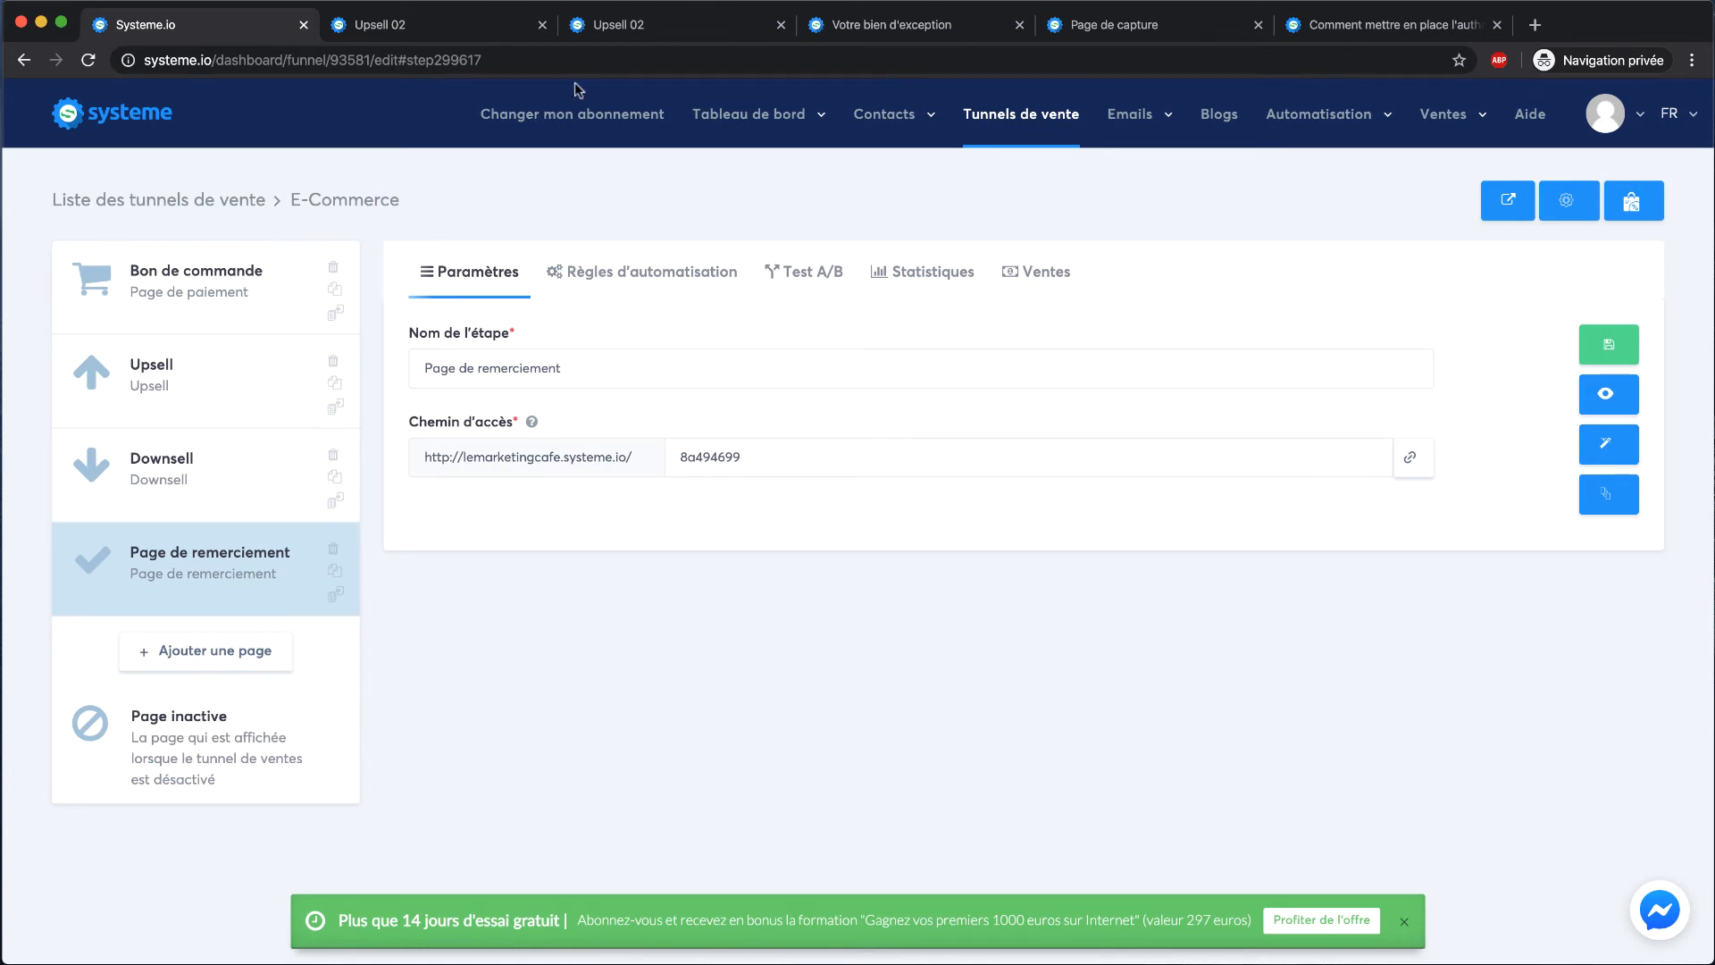
Close the duplicate Upsell 02 preview tabs and return to the funnel editor
{"action": "left_click", "coordinate": [536, 33]}
{"action": "left_click", "coordinate": [542, 25]}
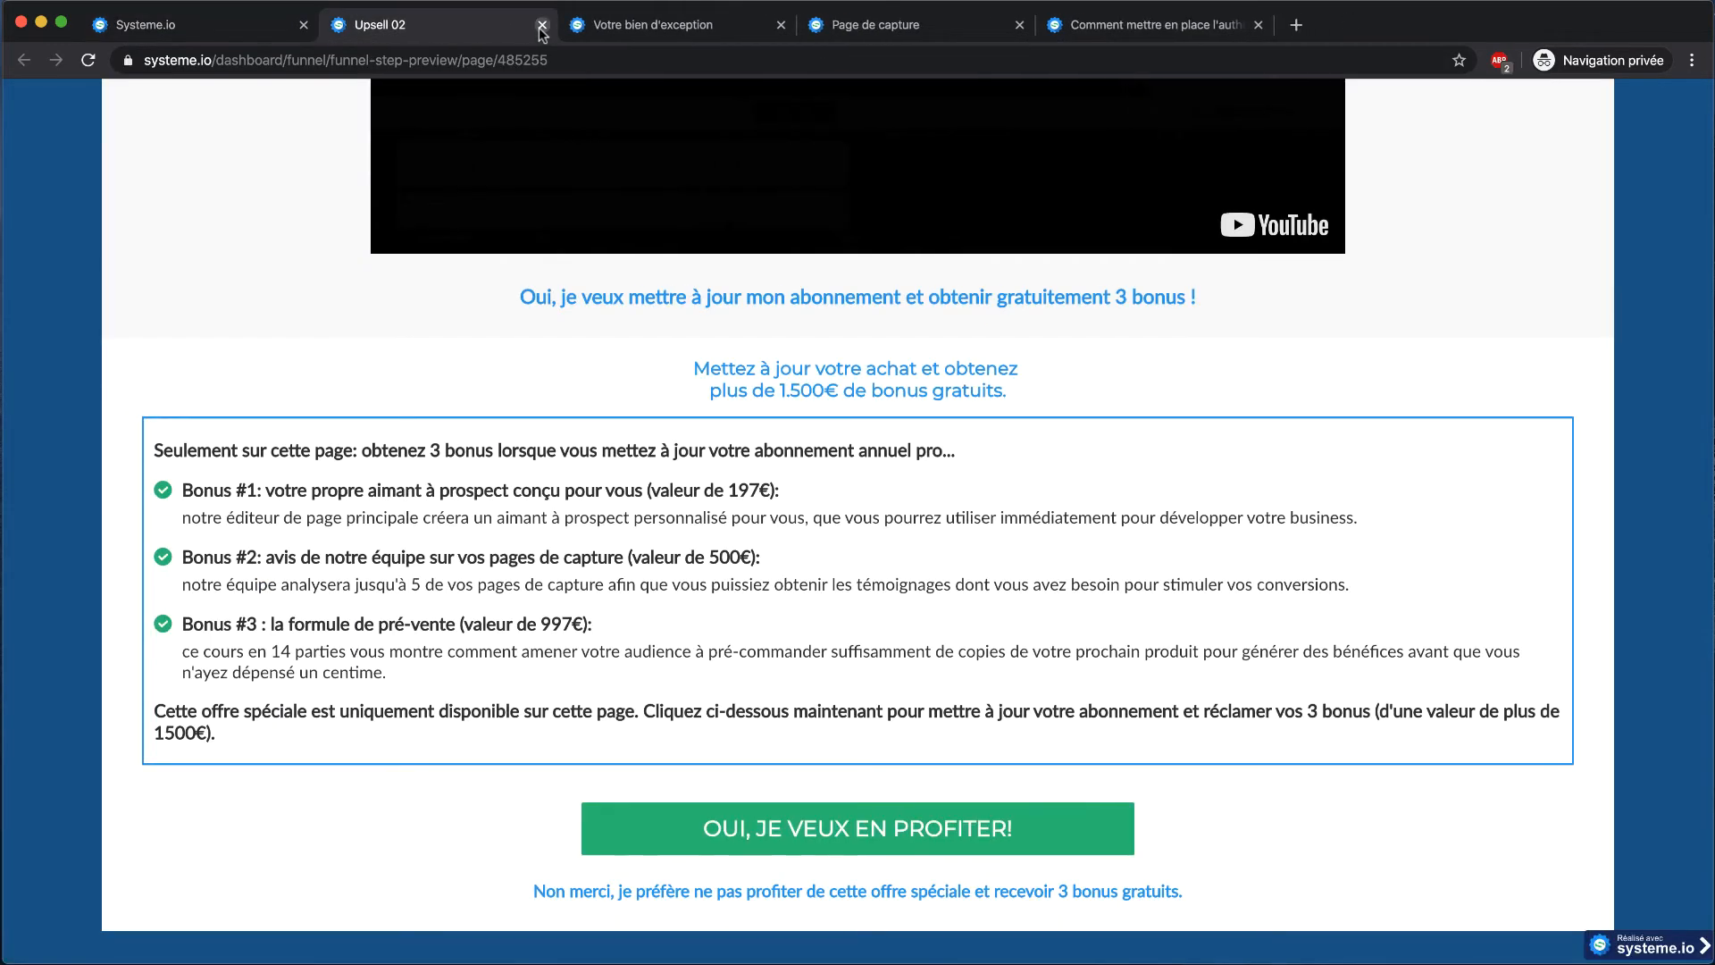
{"action": "left_click", "coordinate": [542, 25]}
{"action": "left_click", "coordinate": [238, 29]}
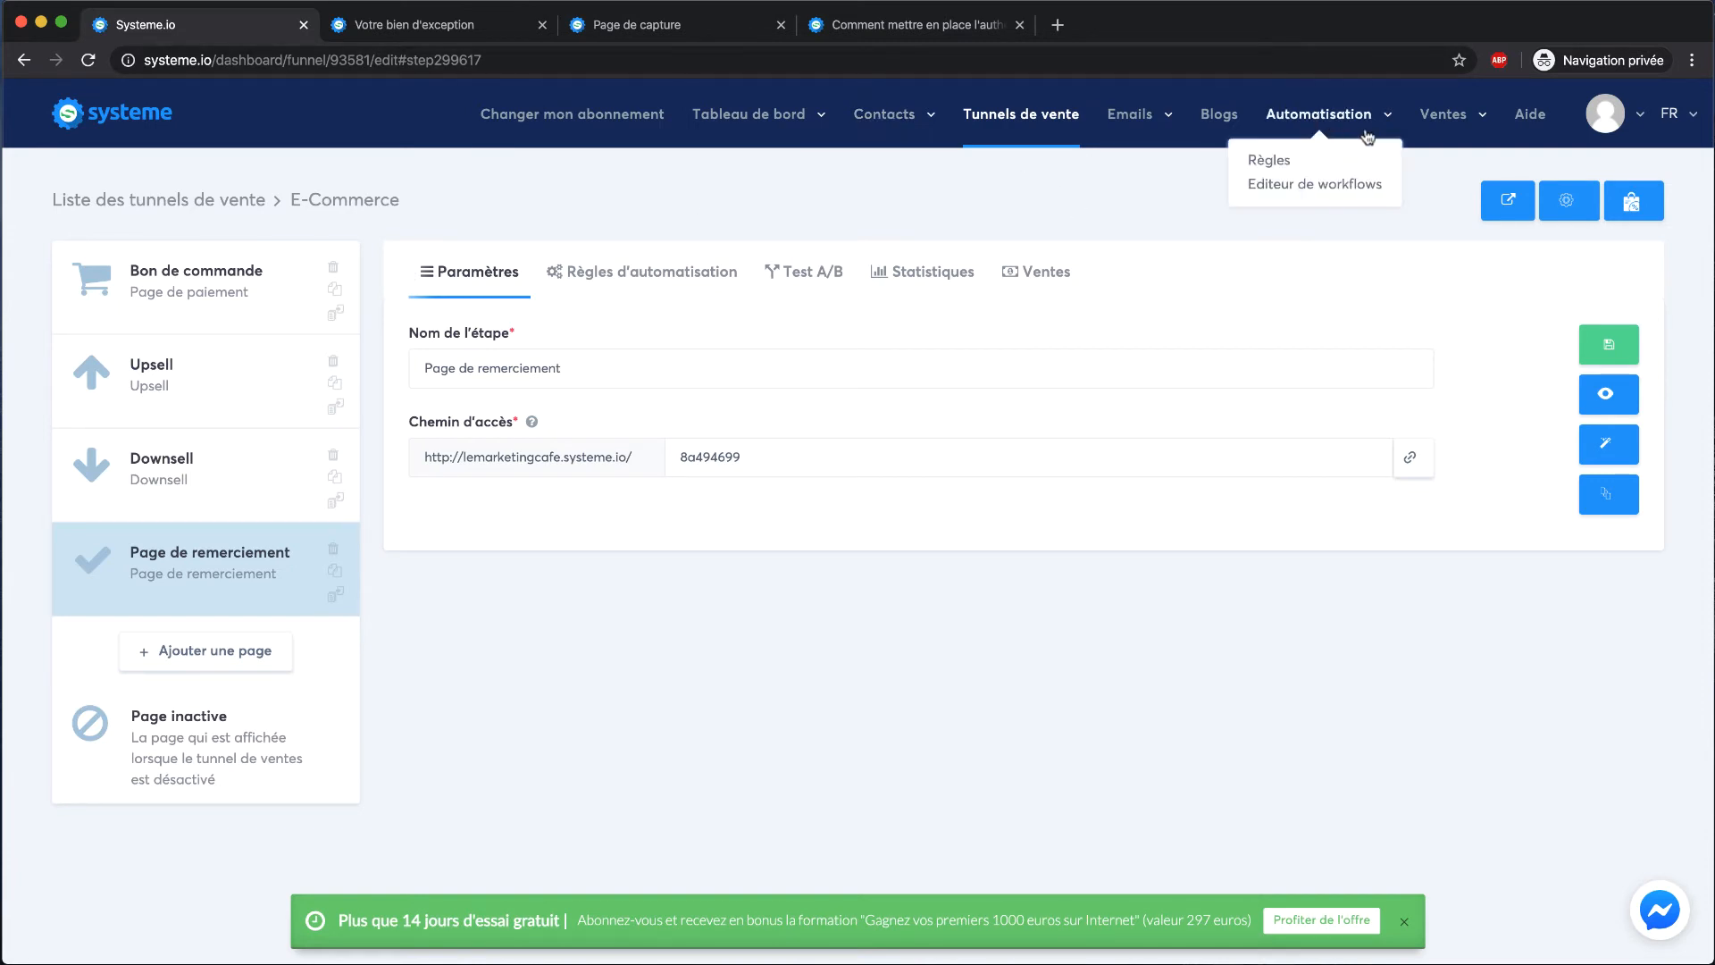
Open the course list via Ventes > Mes formations
{"action": "mouse_move", "coordinate": [1155, 113]}
{"action": "mouse_move", "coordinate": [1421, 152]}
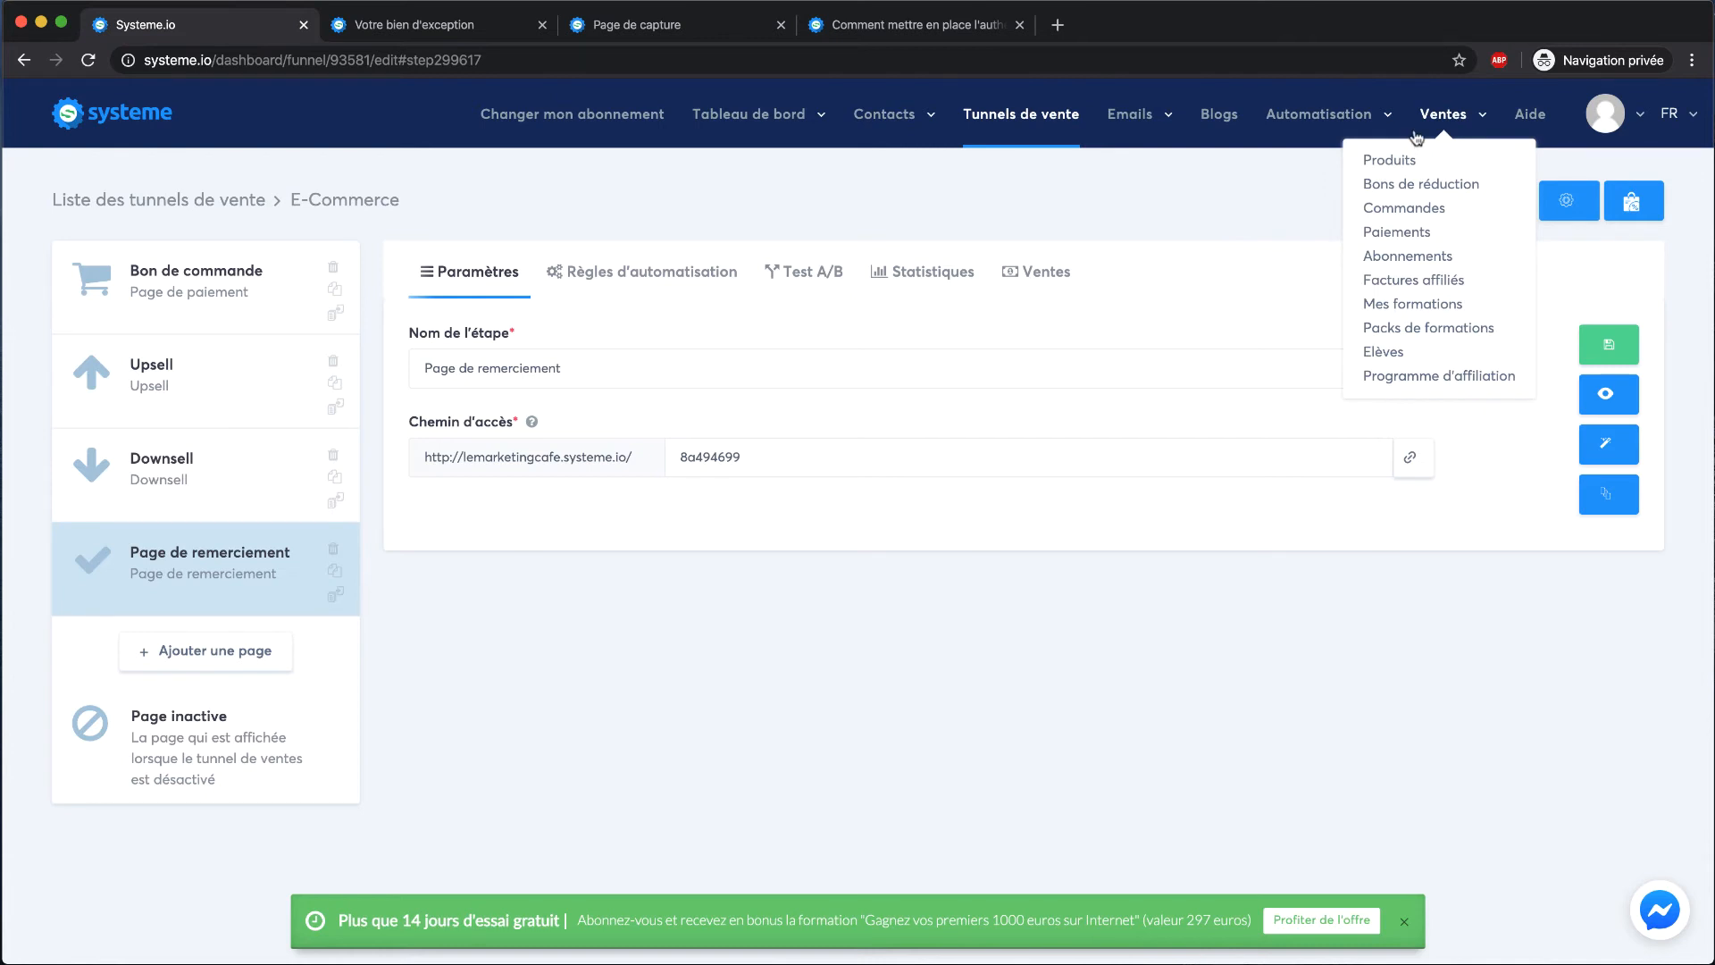
{"action": "left_click", "coordinate": [1372, 305]}
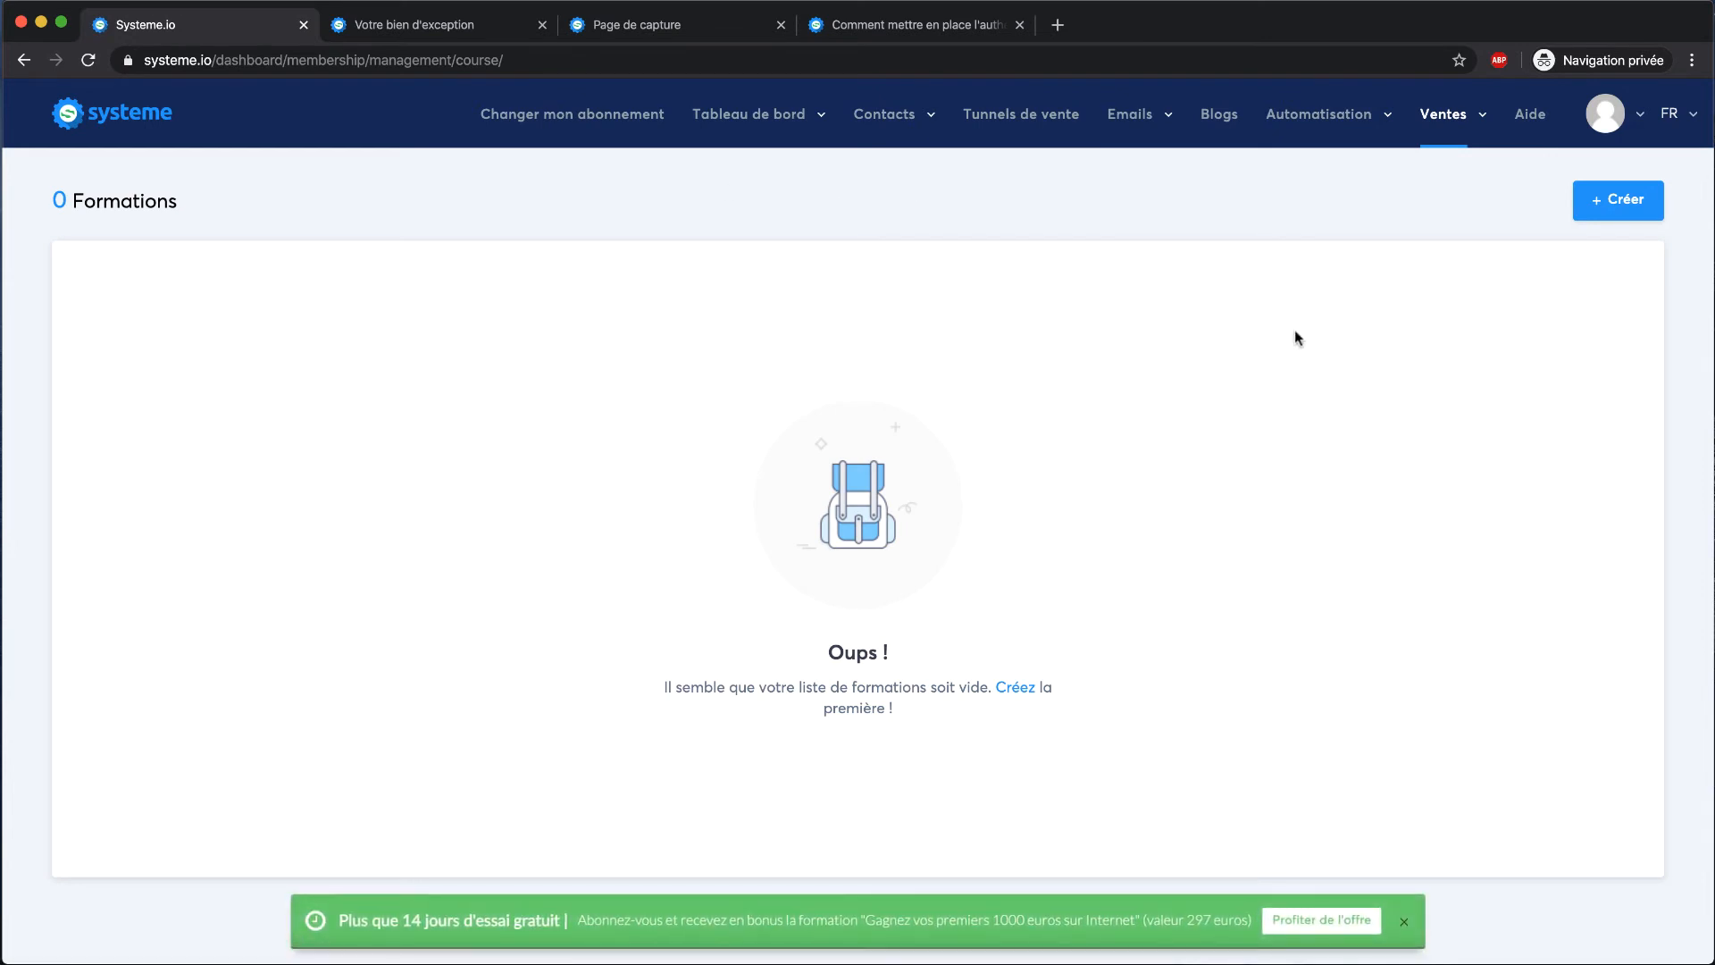
Fill in a new course: 'Formation Marketing', description 'Formation au marketing digital', path 'formation-marketing'
{"action": "left_click", "coordinate": [1619, 200]}
{"action": "left_click", "coordinate": [527, 298]}
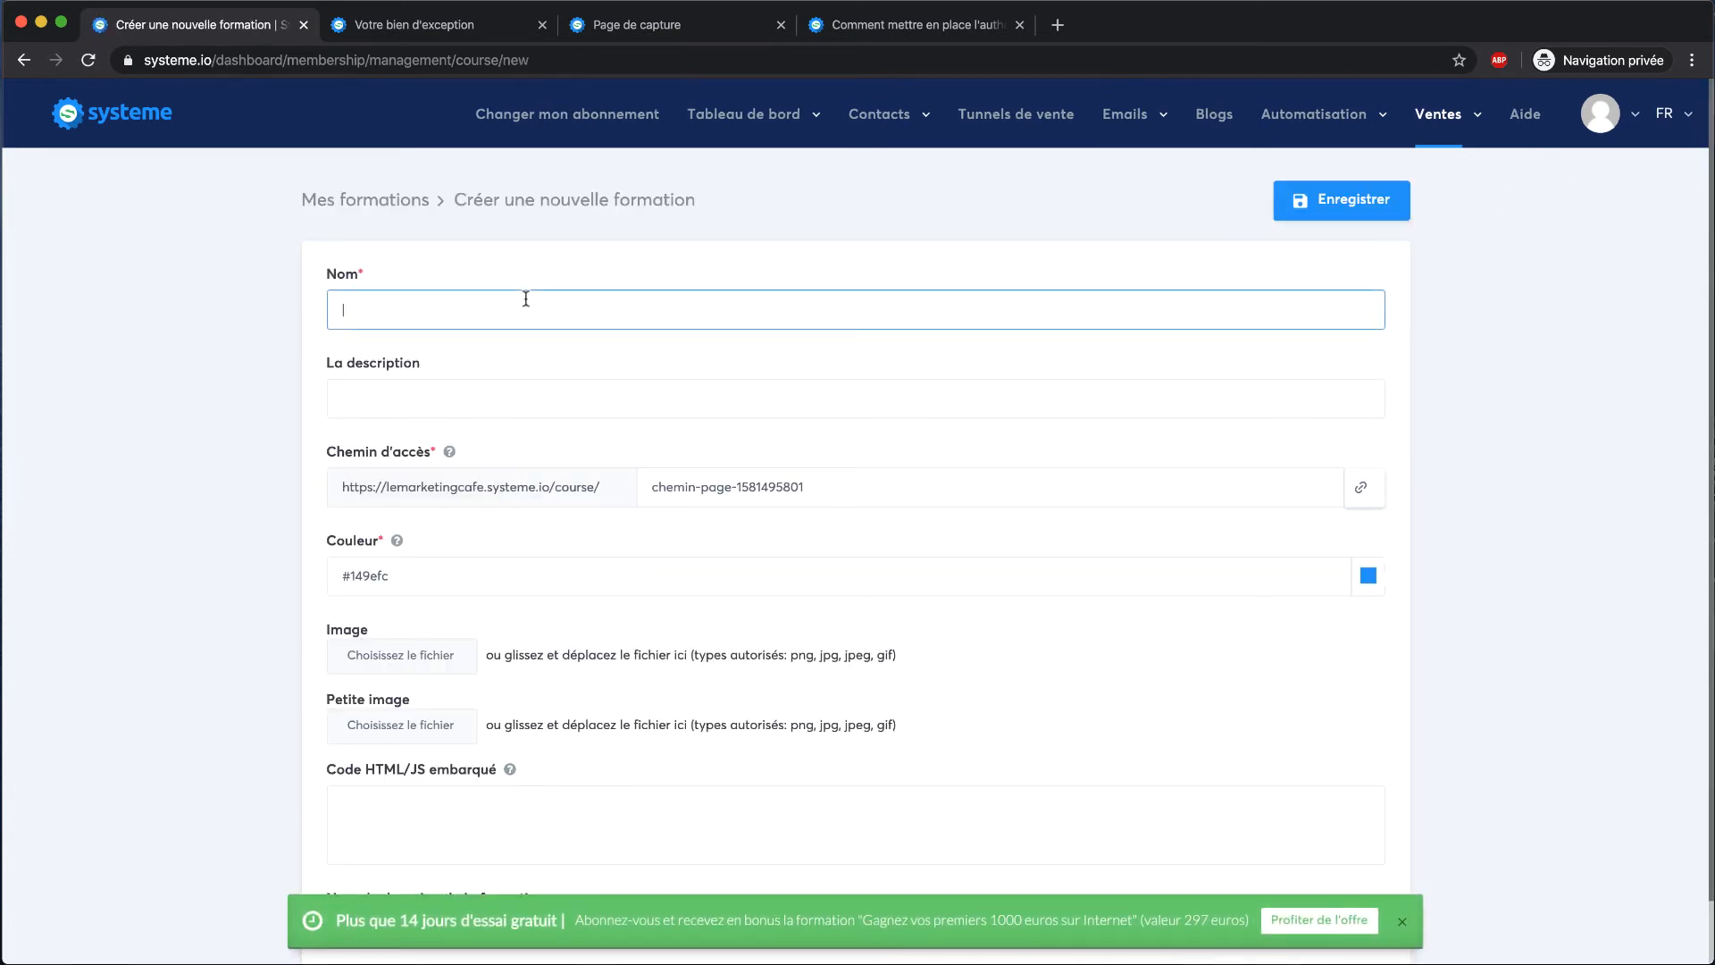
{"action": "left_click", "coordinate": [719, 412]}
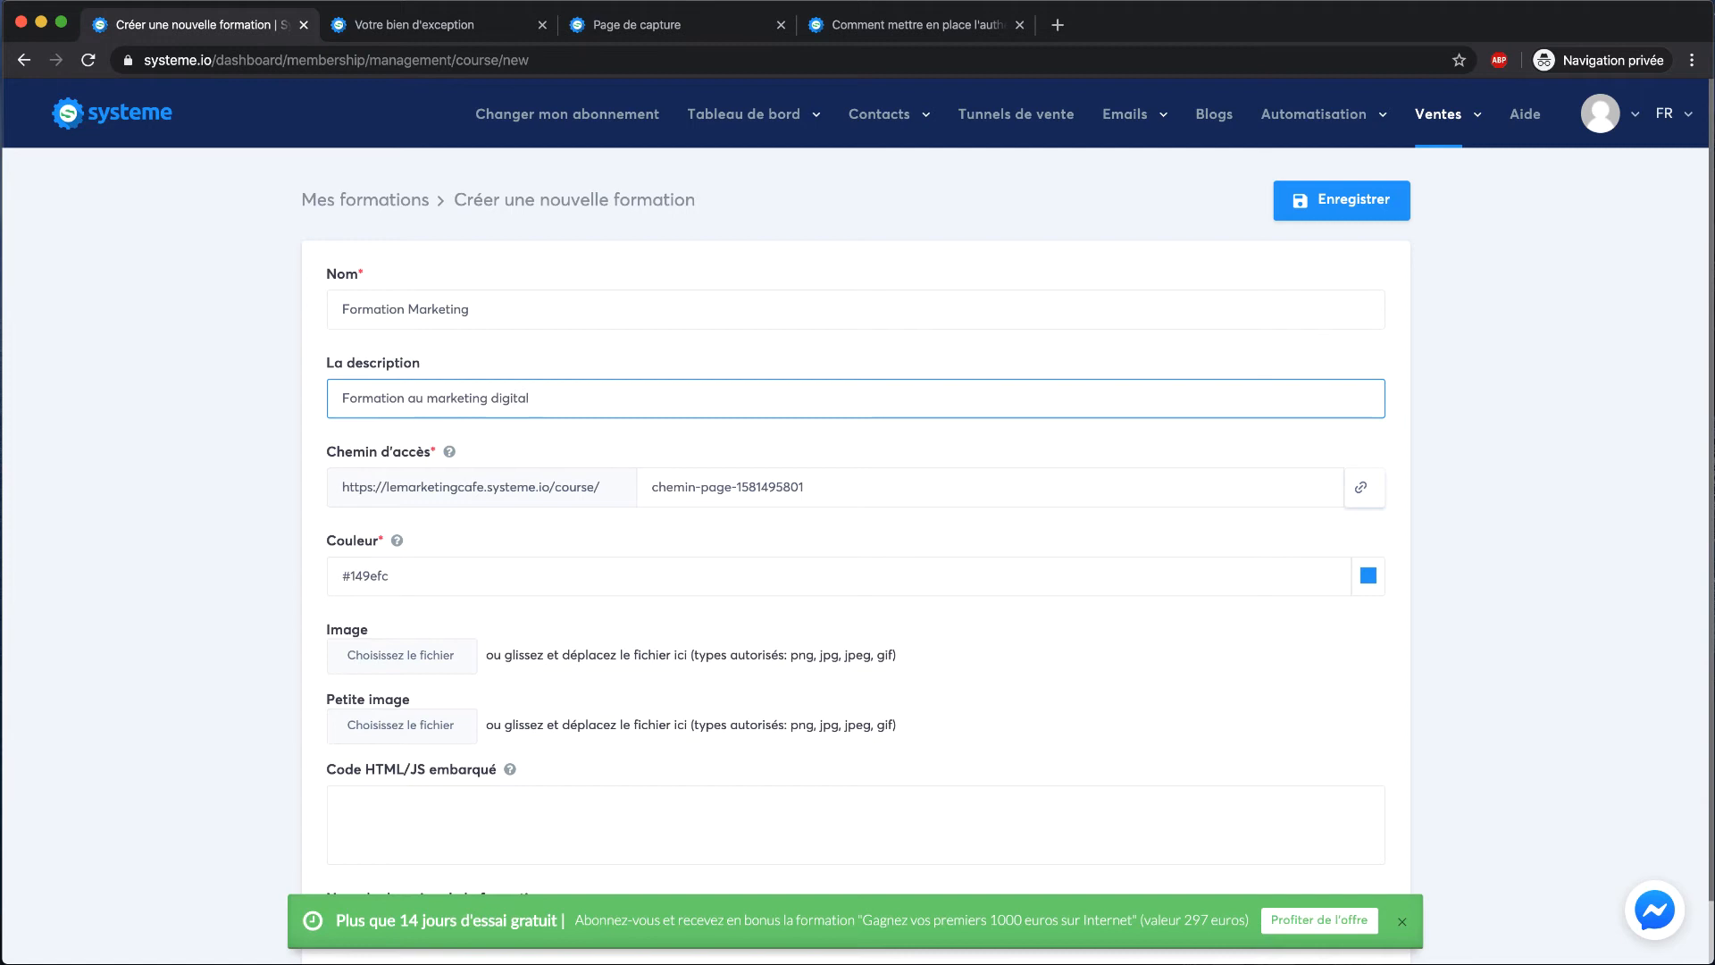
{"action": "triple_click", "coordinate": [1000, 491]}
{"action": "type", "text": "formation-marketing"}
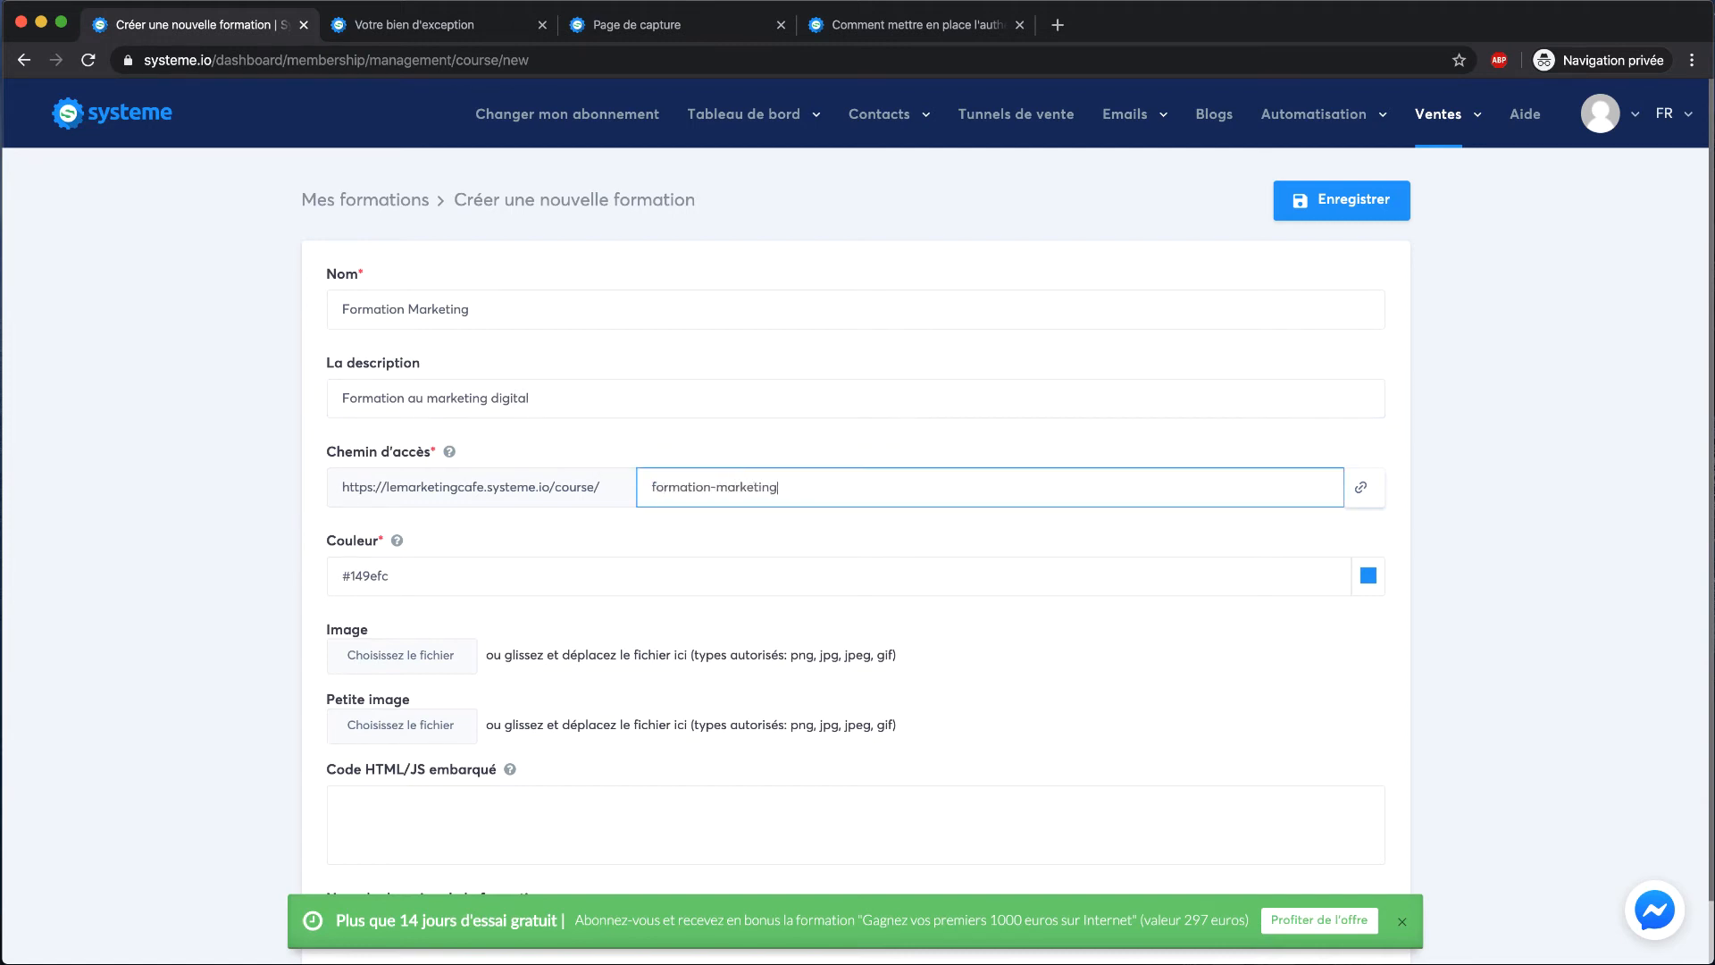
{"action": "left_click", "coordinate": [649, 542]}
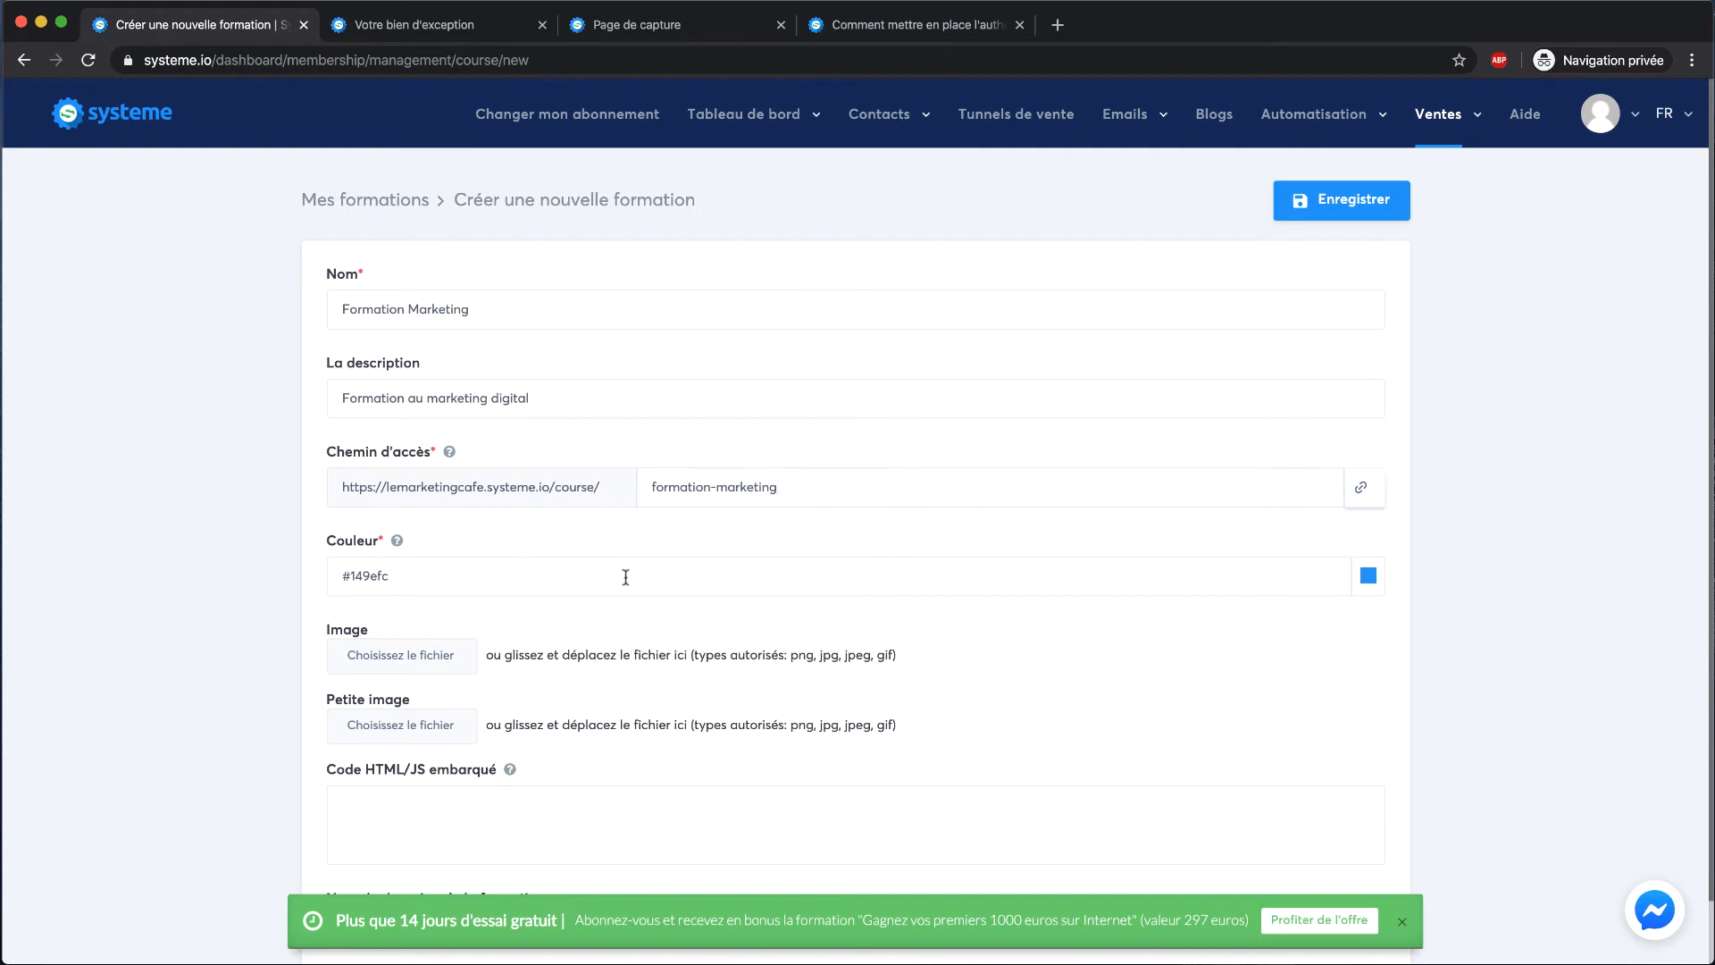
Dismiss the free-trial banner and save the new course
{"action": "scroll", "coordinate": [536, 581], "scroll_direction": "down", "scroll_amount": 1}
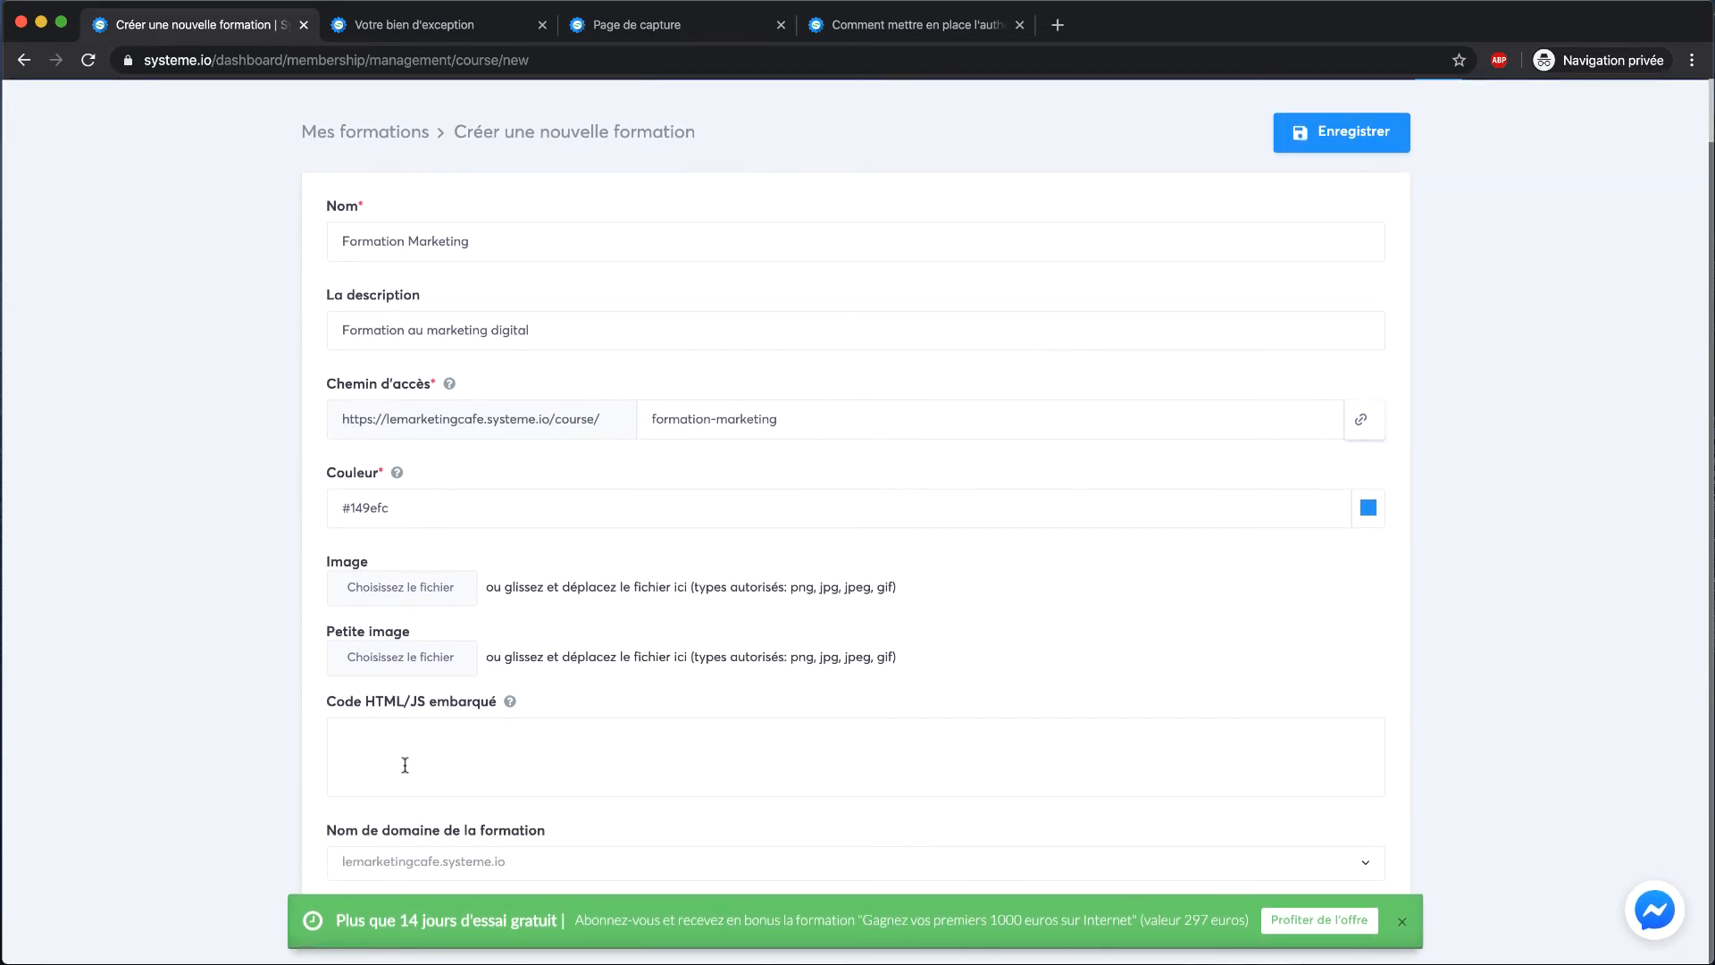
{"action": "left_click", "coordinate": [590, 772]}
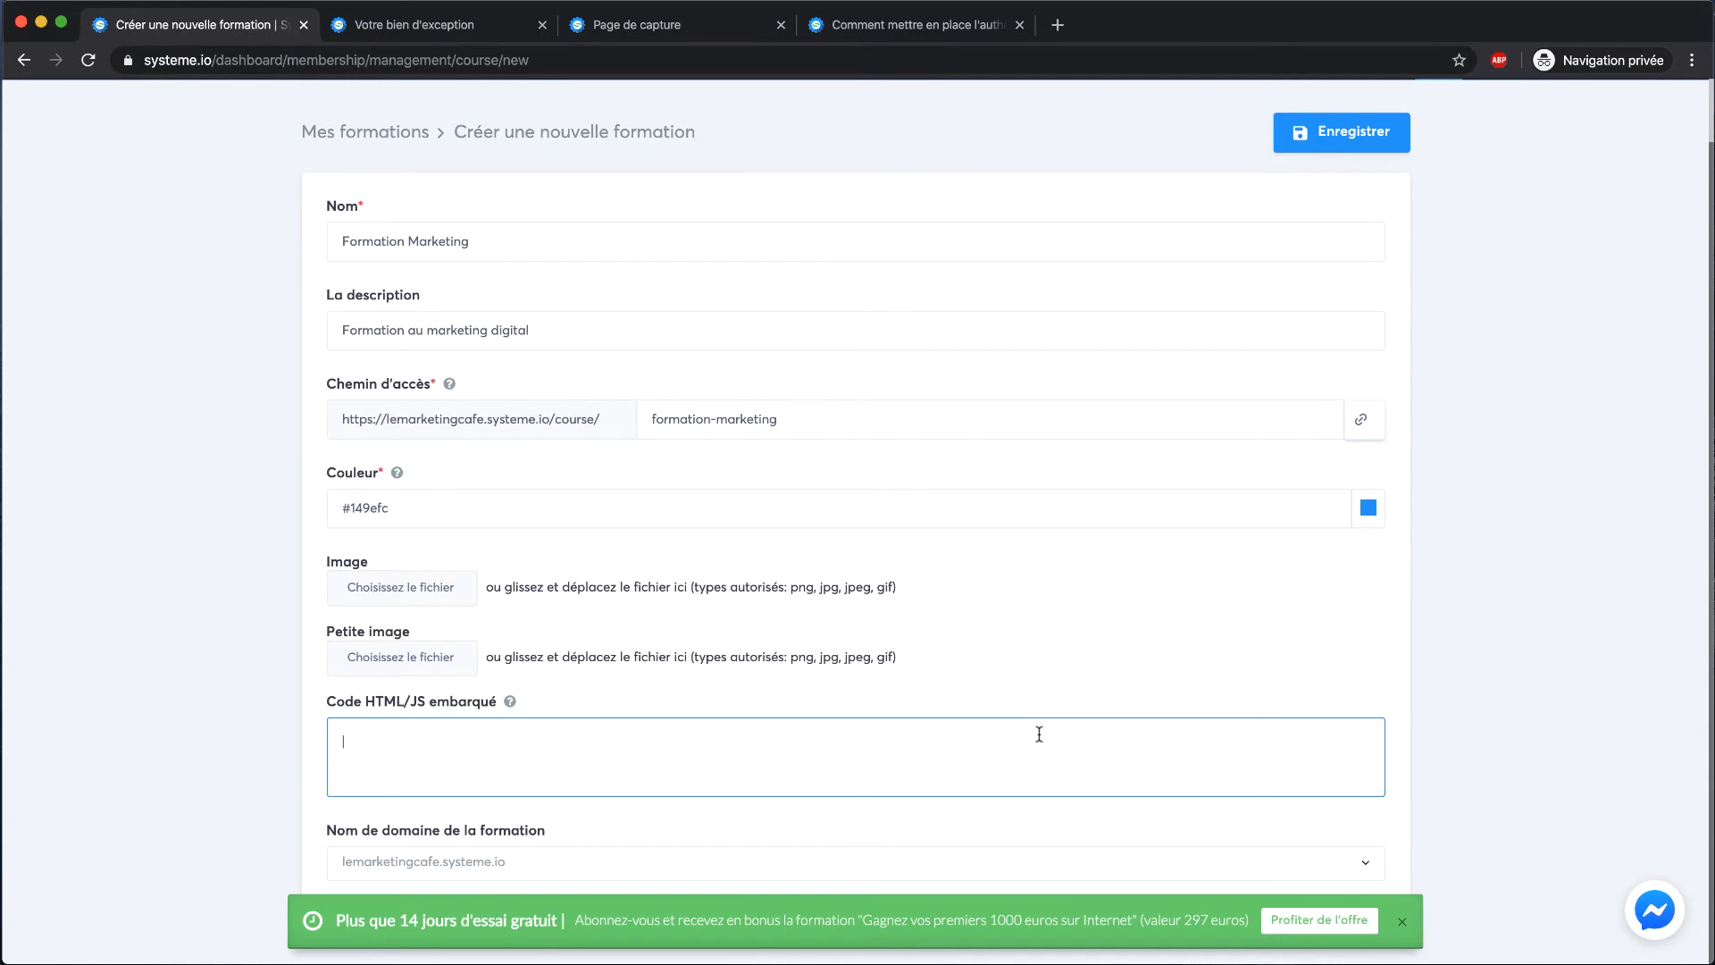
{"action": "left_click", "coordinate": [1402, 922]}
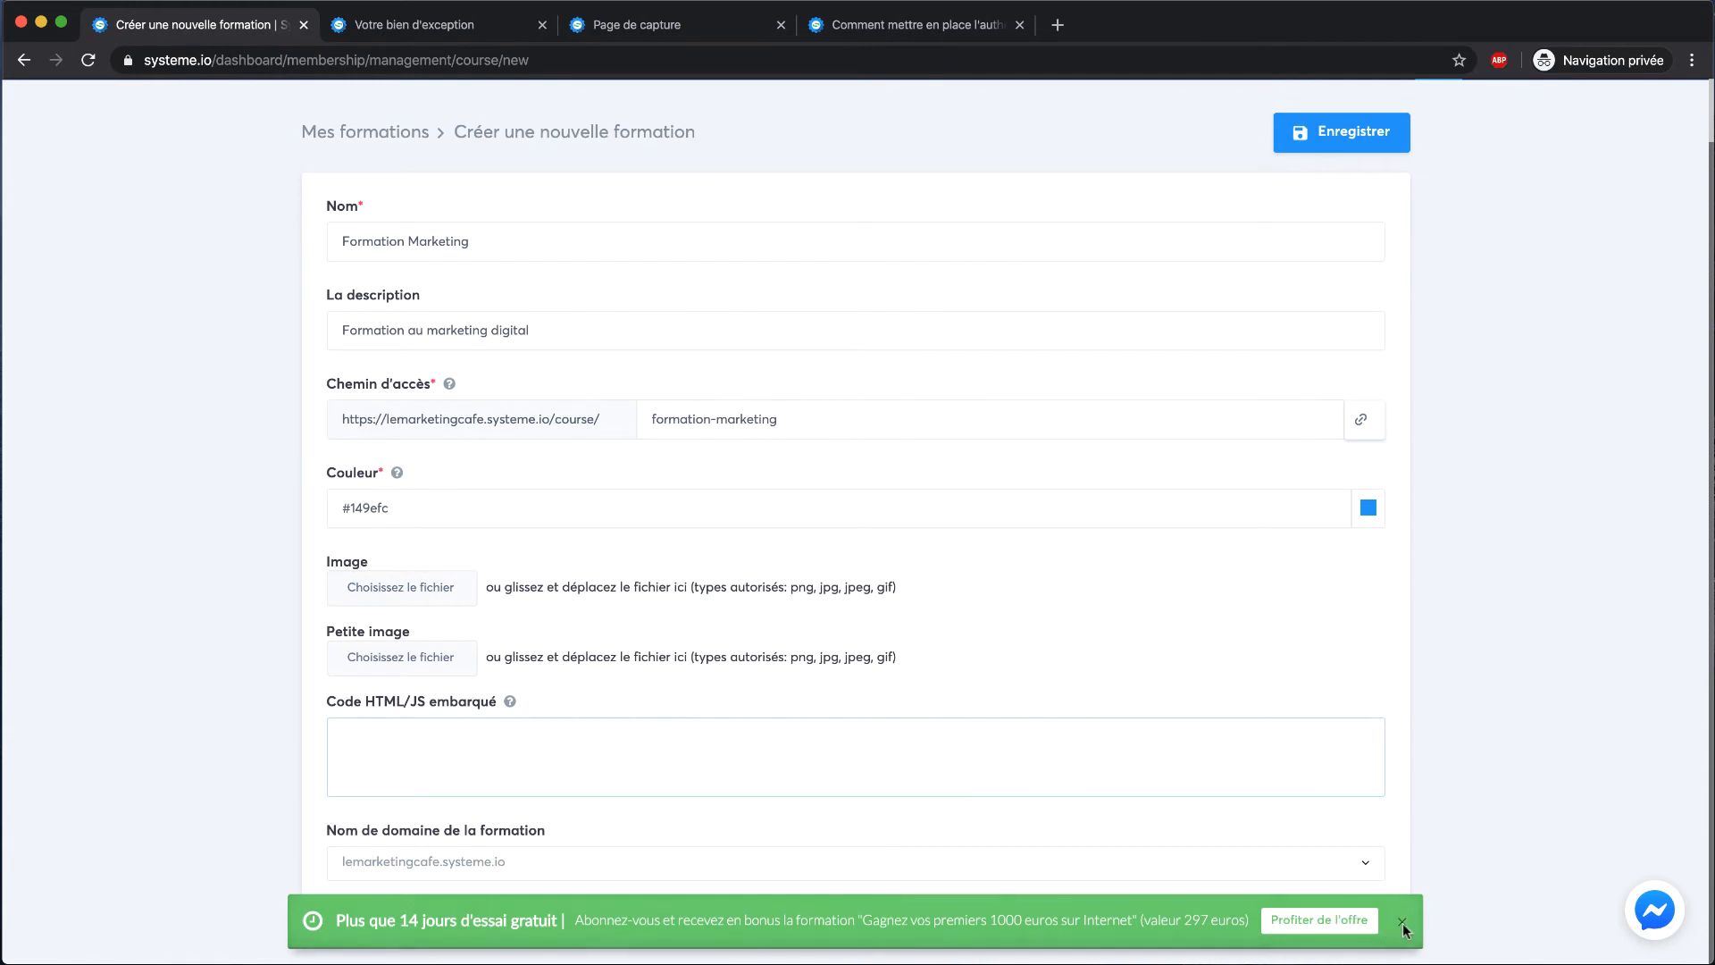
{"action": "scroll", "coordinate": [937, 817], "scroll_direction": "up", "scroll_amount": 1}
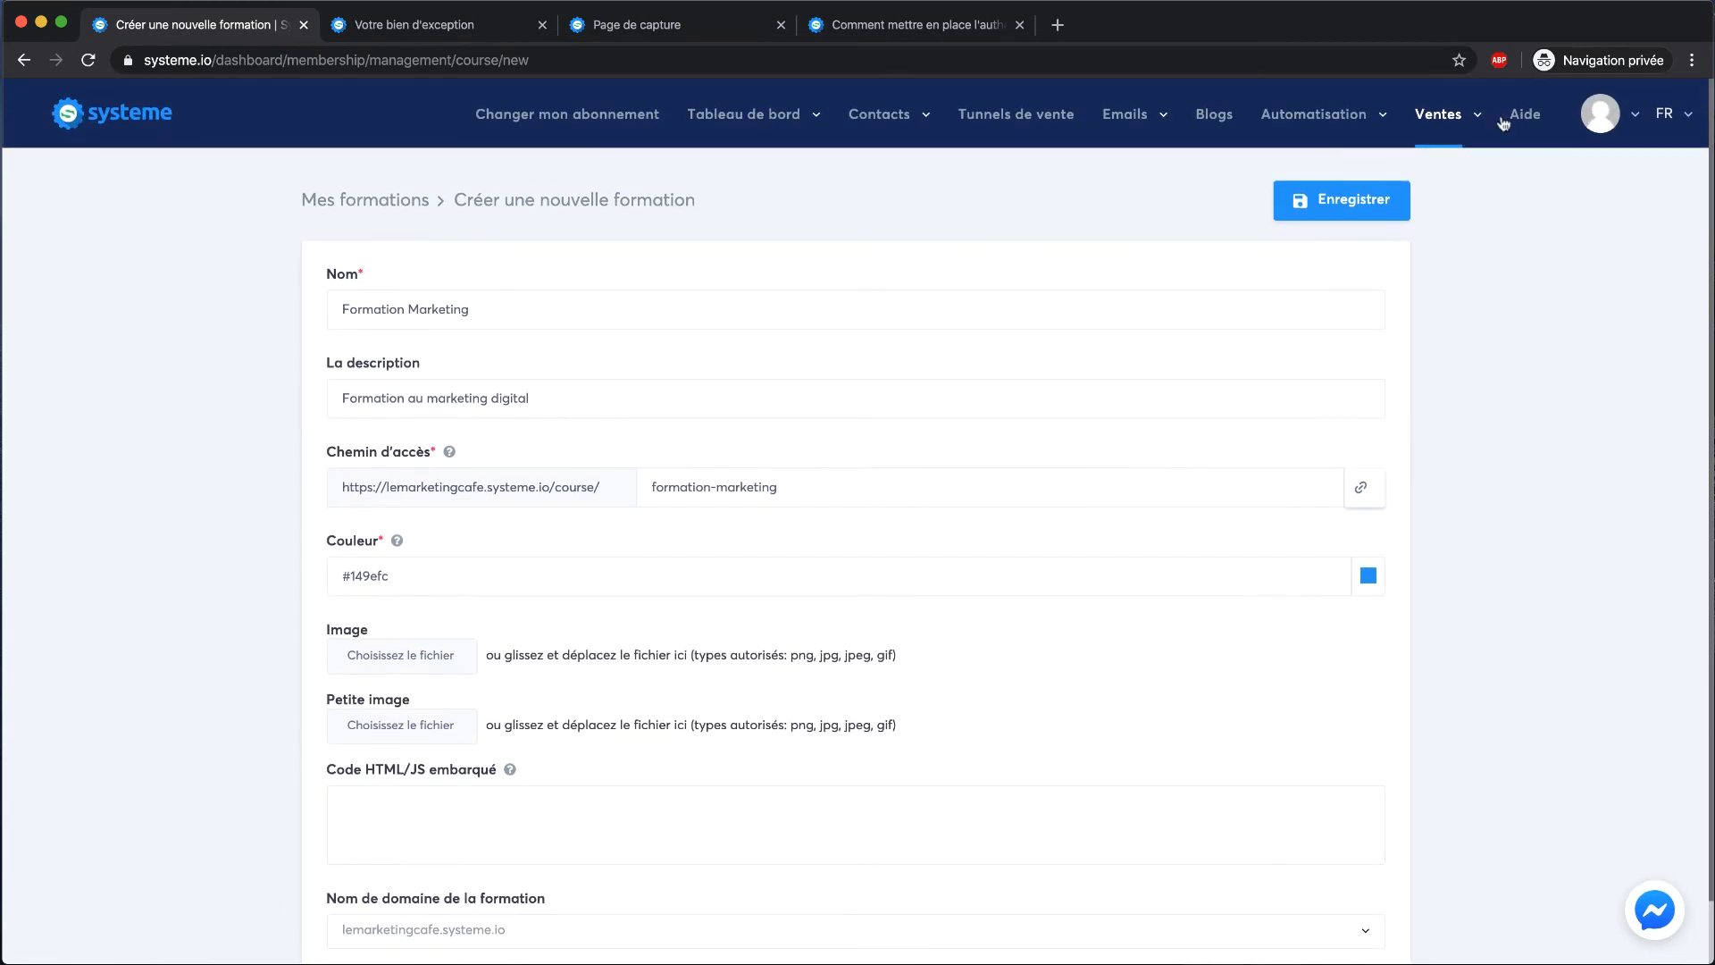
{"action": "left_click", "coordinate": [1324, 205]}
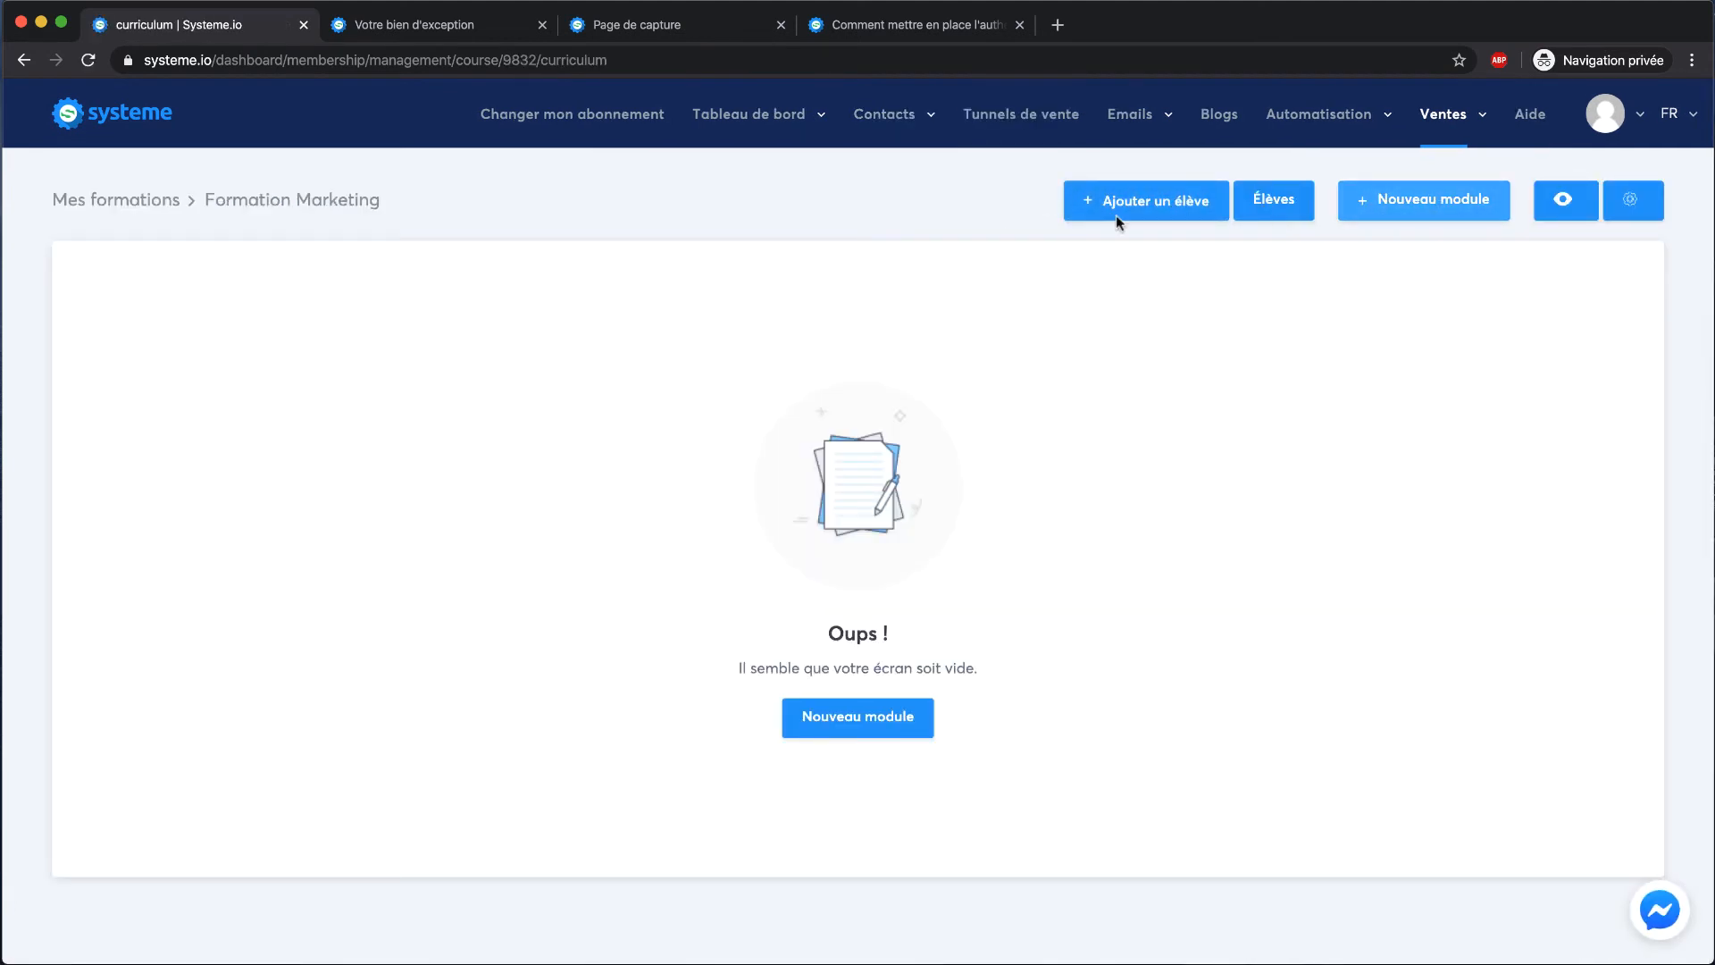
Create module 'Chapitre 1' containing a Video-type chapter named 'Introduction'
{"action": "left_click", "coordinate": [816, 736]}
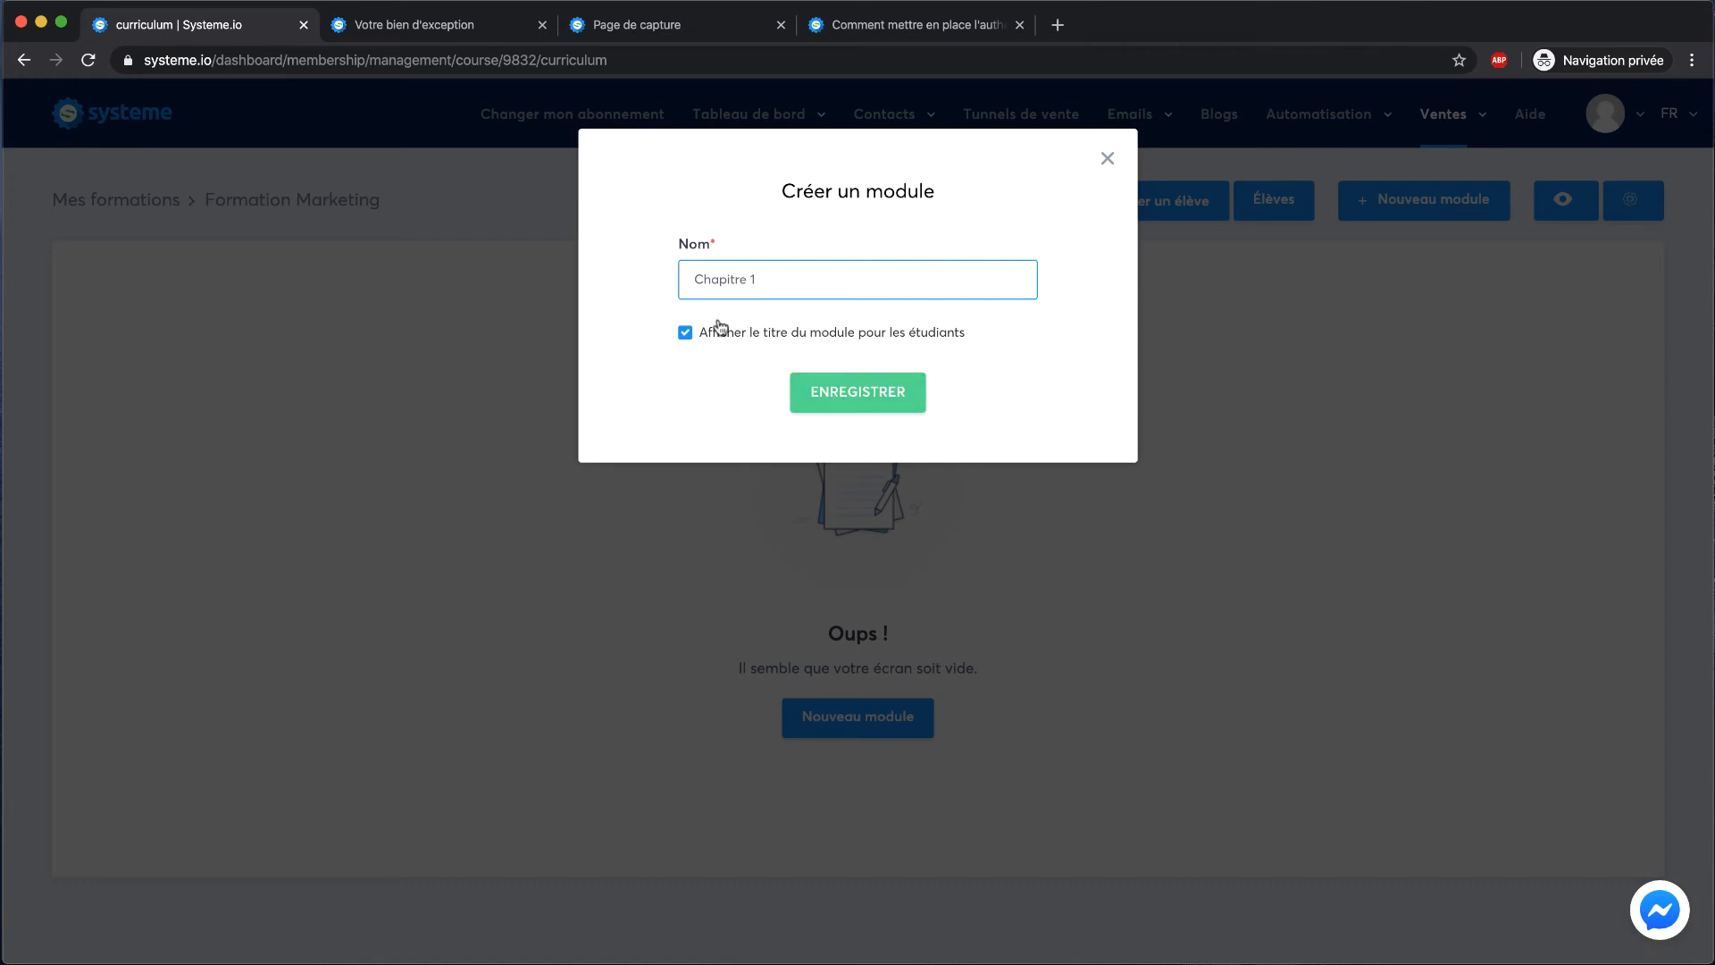
{"action": "left_click", "coordinate": [867, 389]}
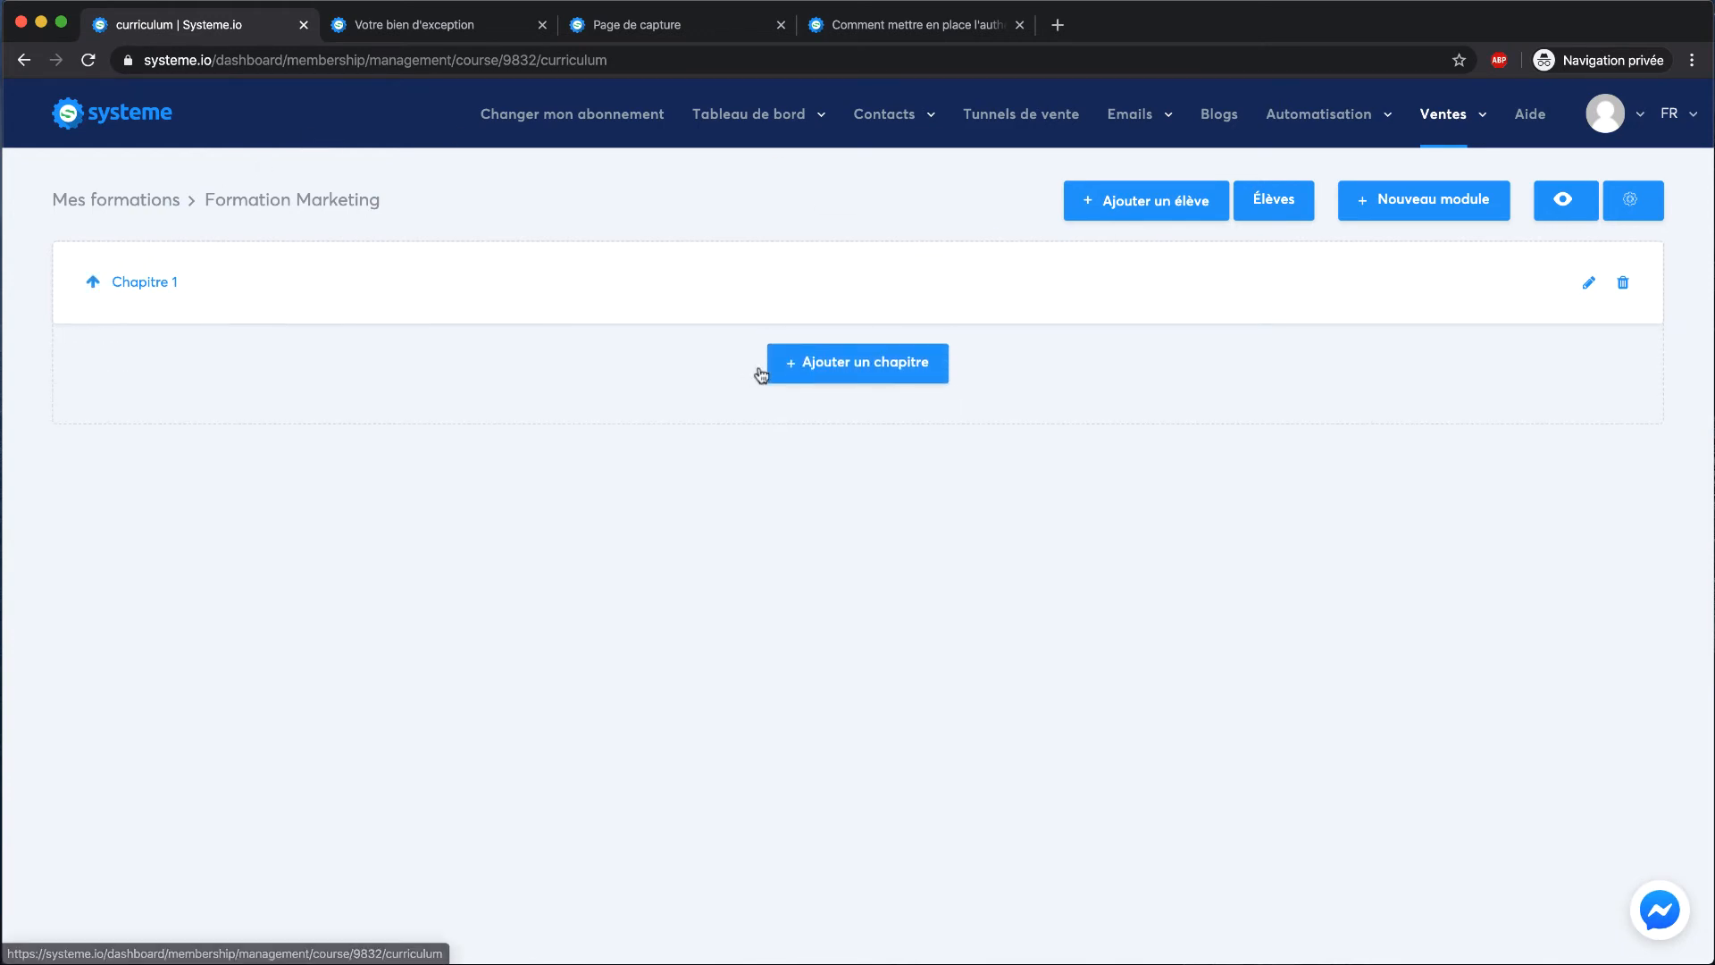
{"action": "left_click", "coordinate": [850, 375]}
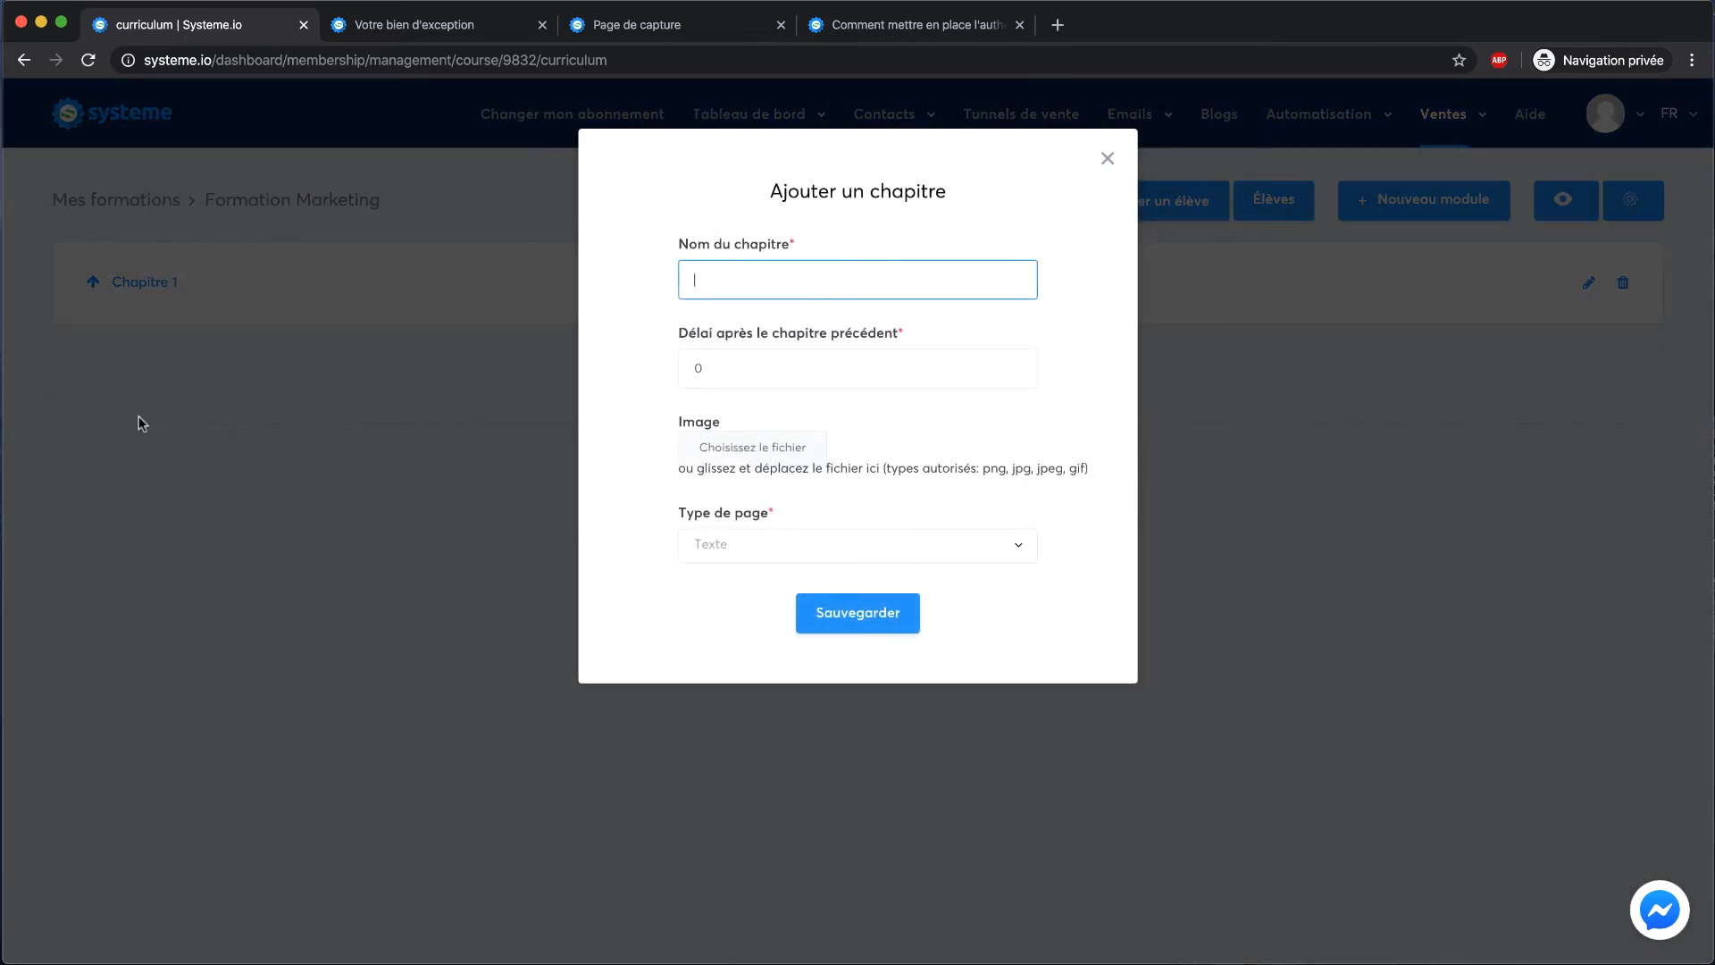
{"action": "type", "text": "Introduction"}
{"action": "left_click", "coordinate": [905, 547]}
{"action": "left_click", "coordinate": [834, 616]}
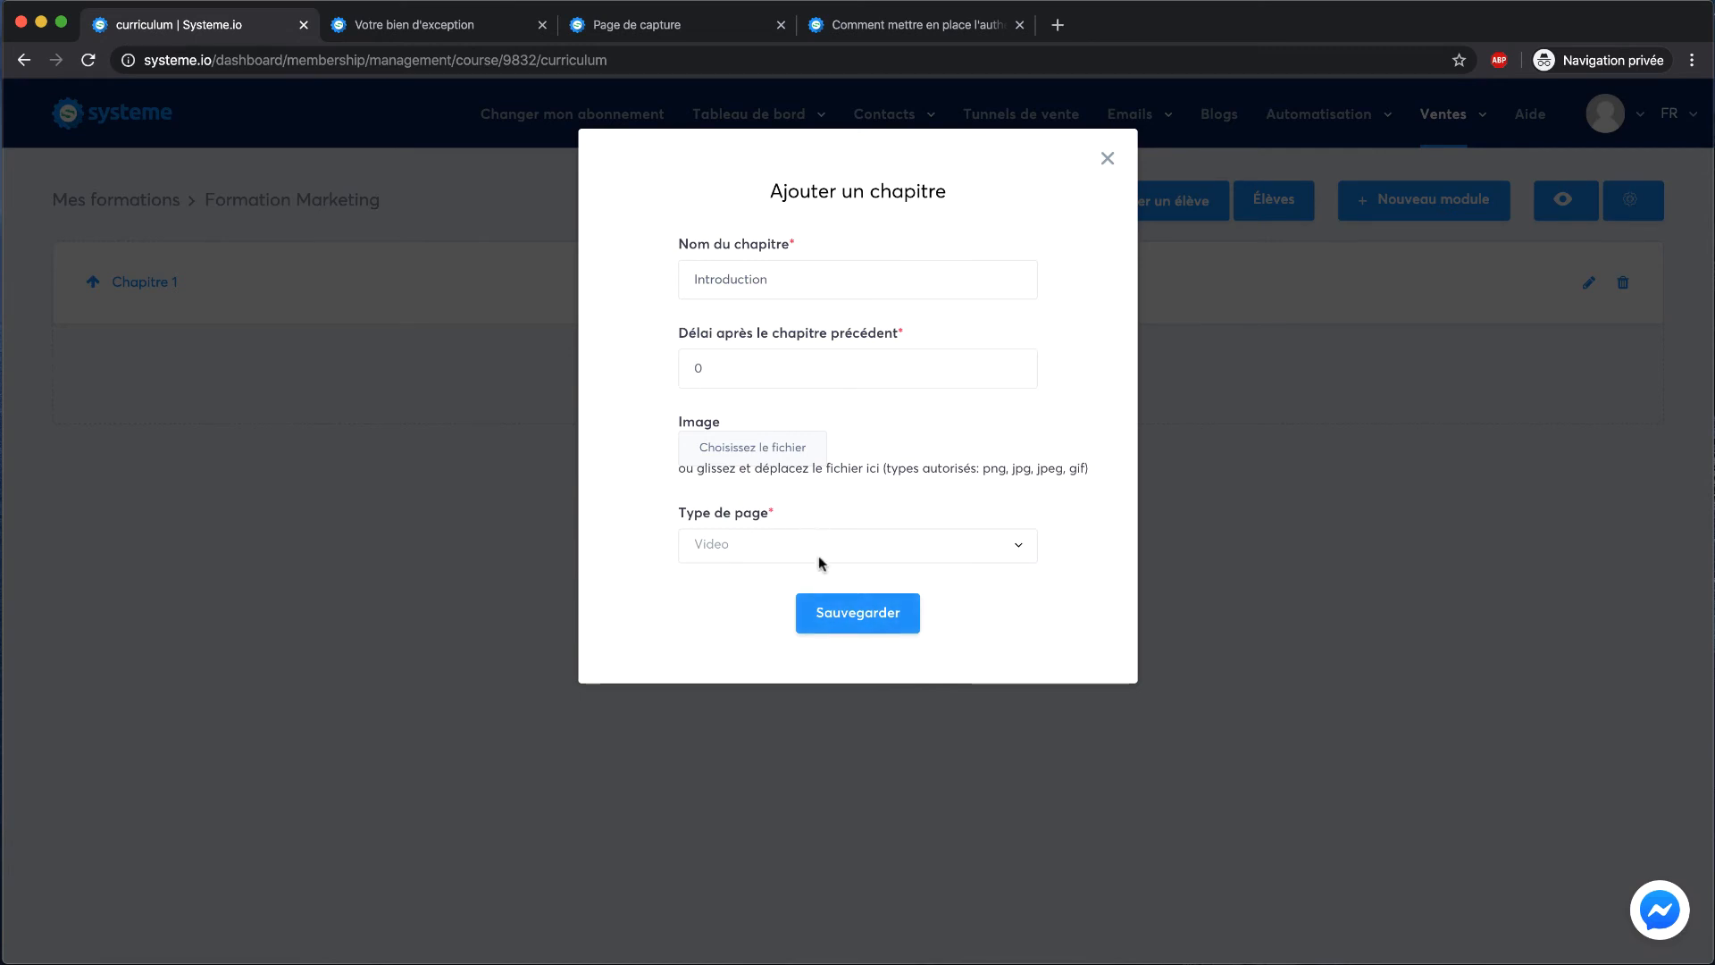
{"action": "left_click", "coordinate": [827, 611]}
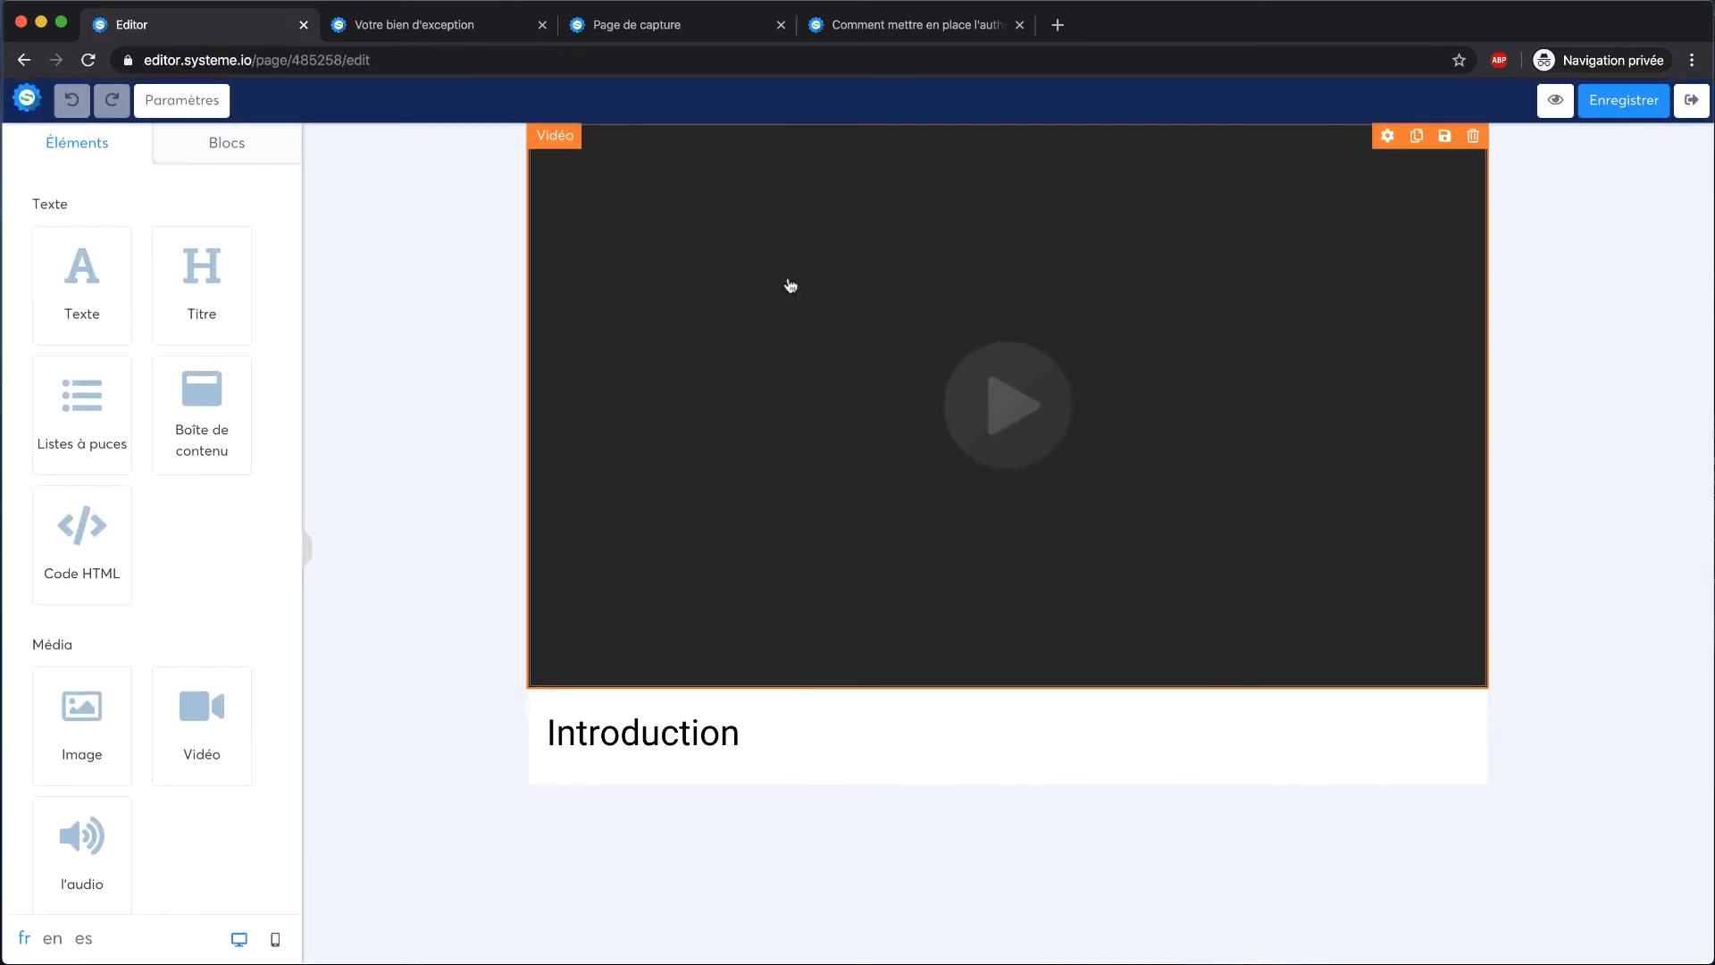
Set the Introduction video's source type to Lien direct, keeping autoplay off
{"action": "left_click", "coordinate": [1002, 407]}
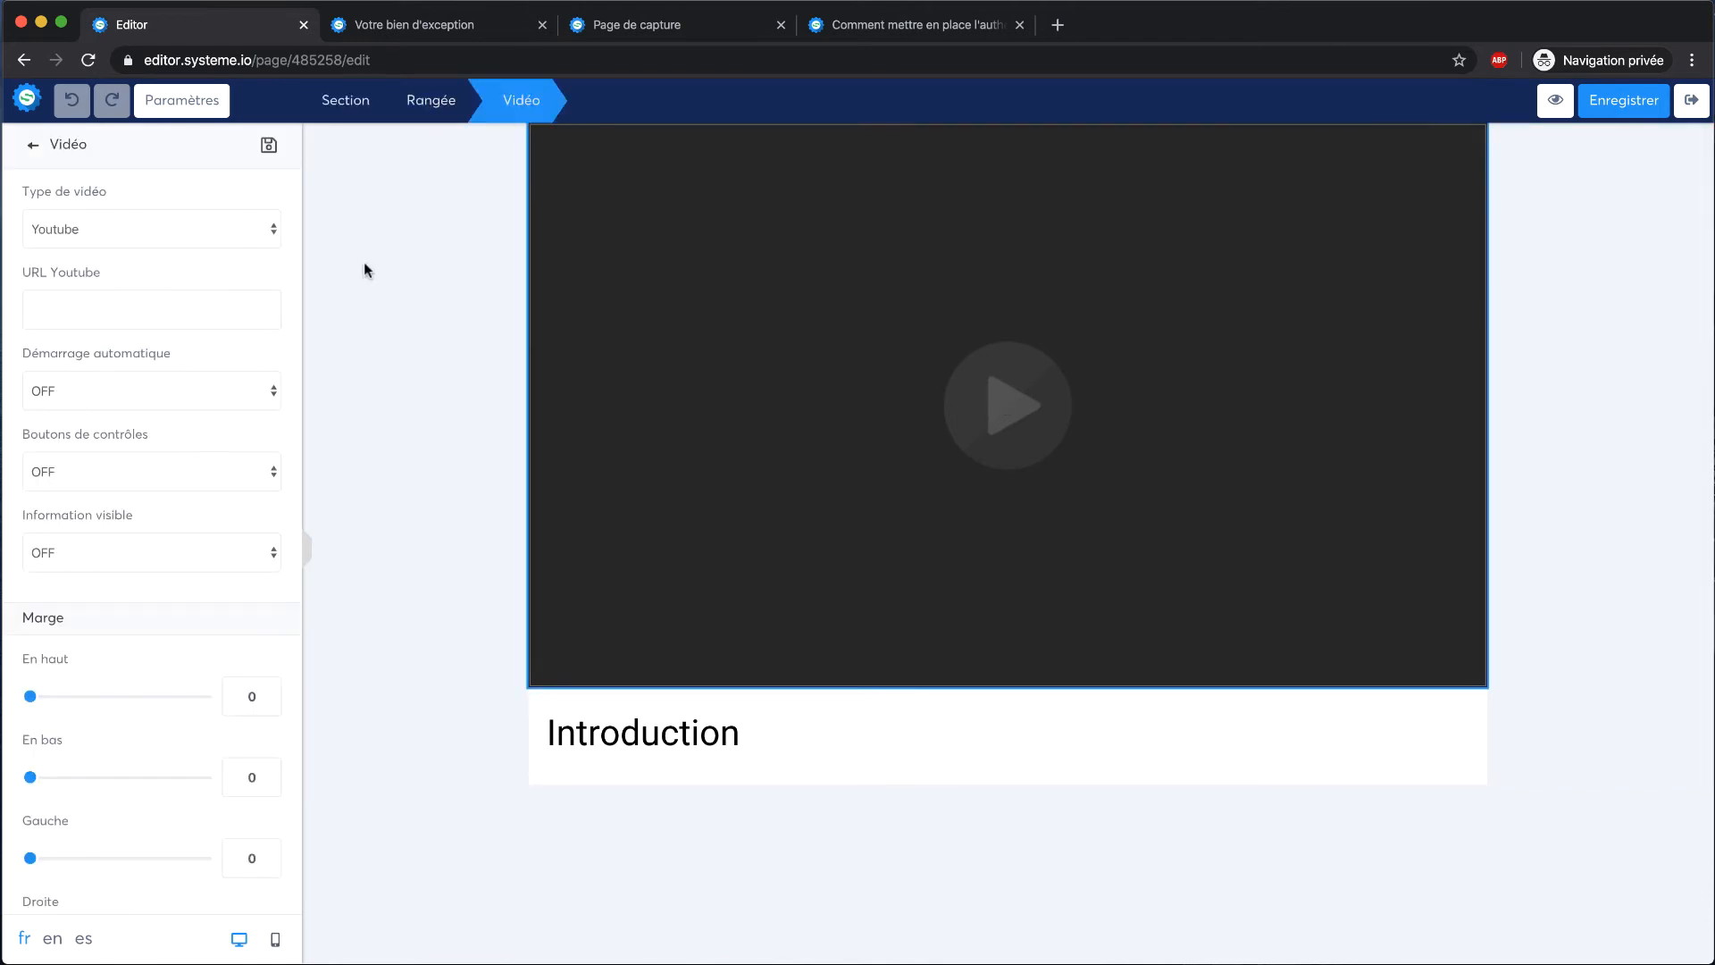
{"action": "left_click", "coordinate": [200, 229]}
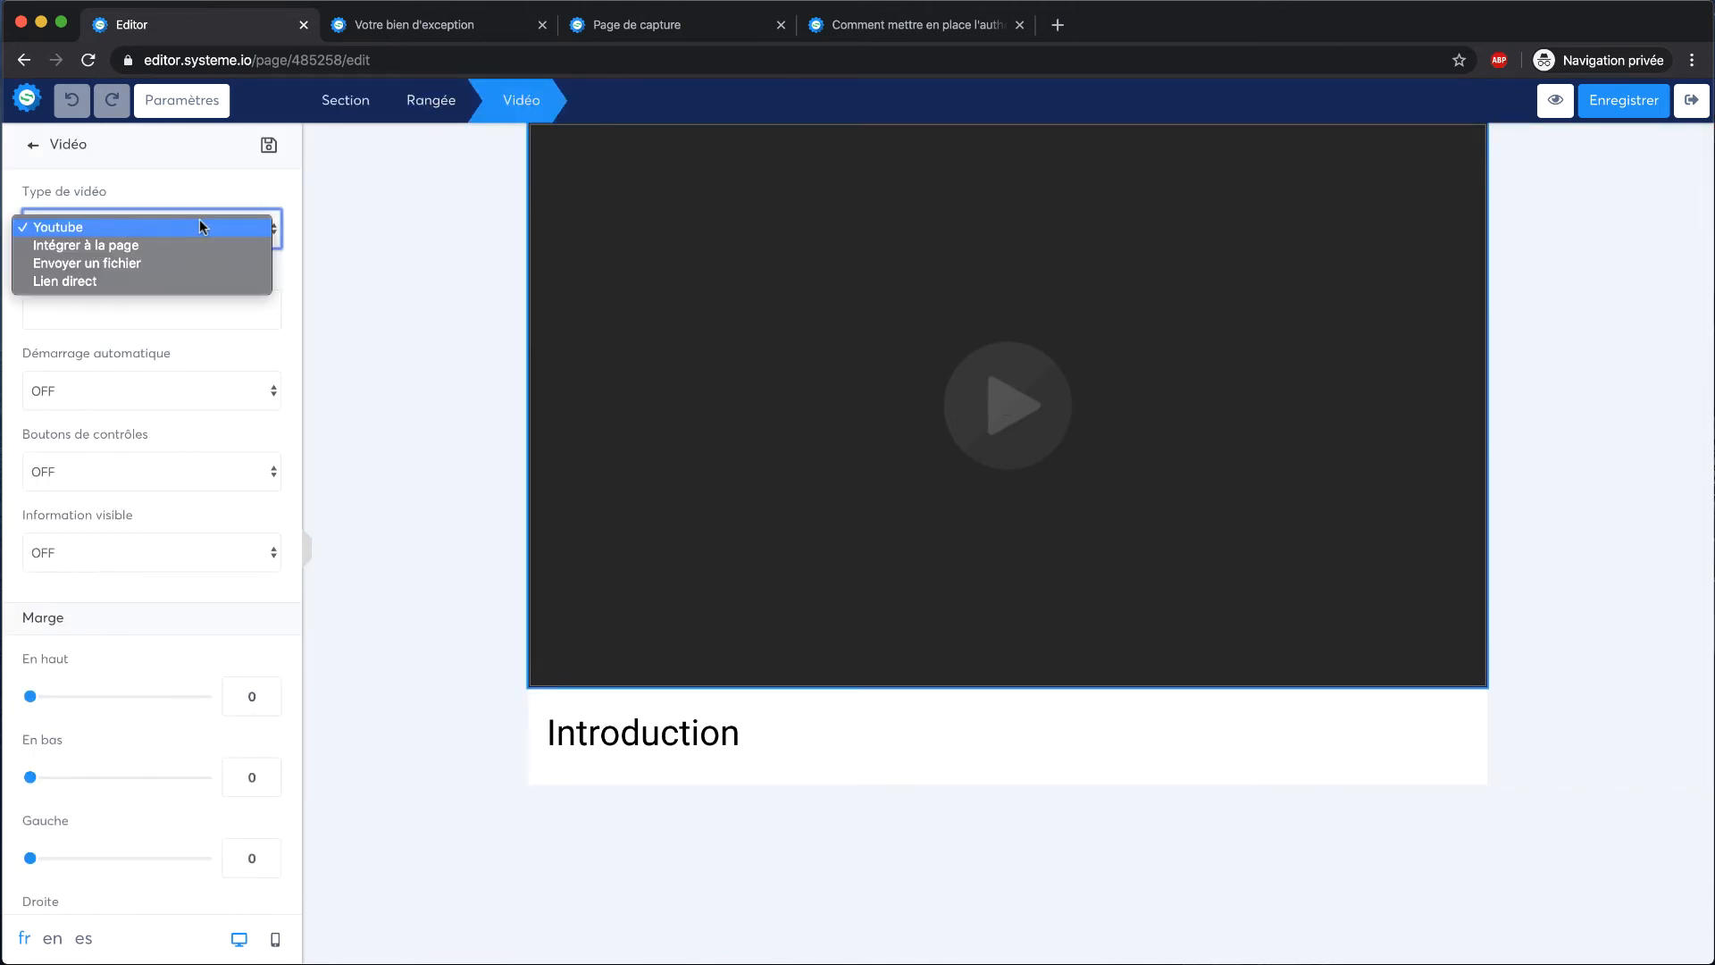
{"action": "left_click", "coordinate": [361, 462]}
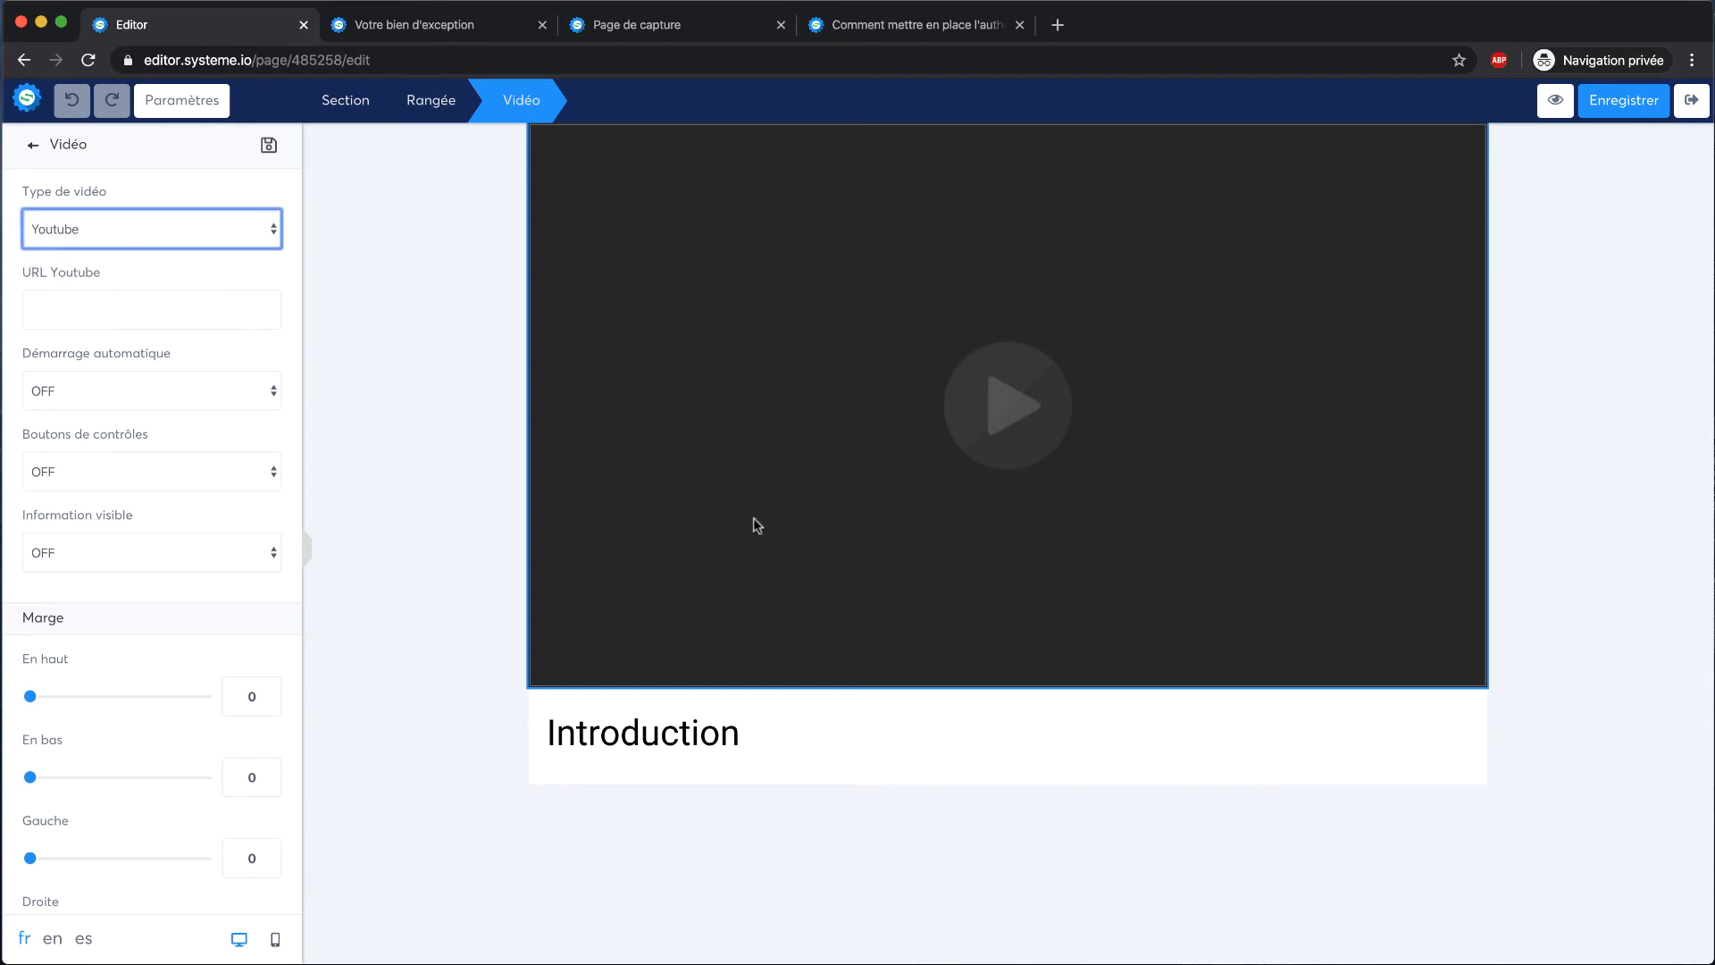
{"action": "left_click", "coordinate": [191, 229]}
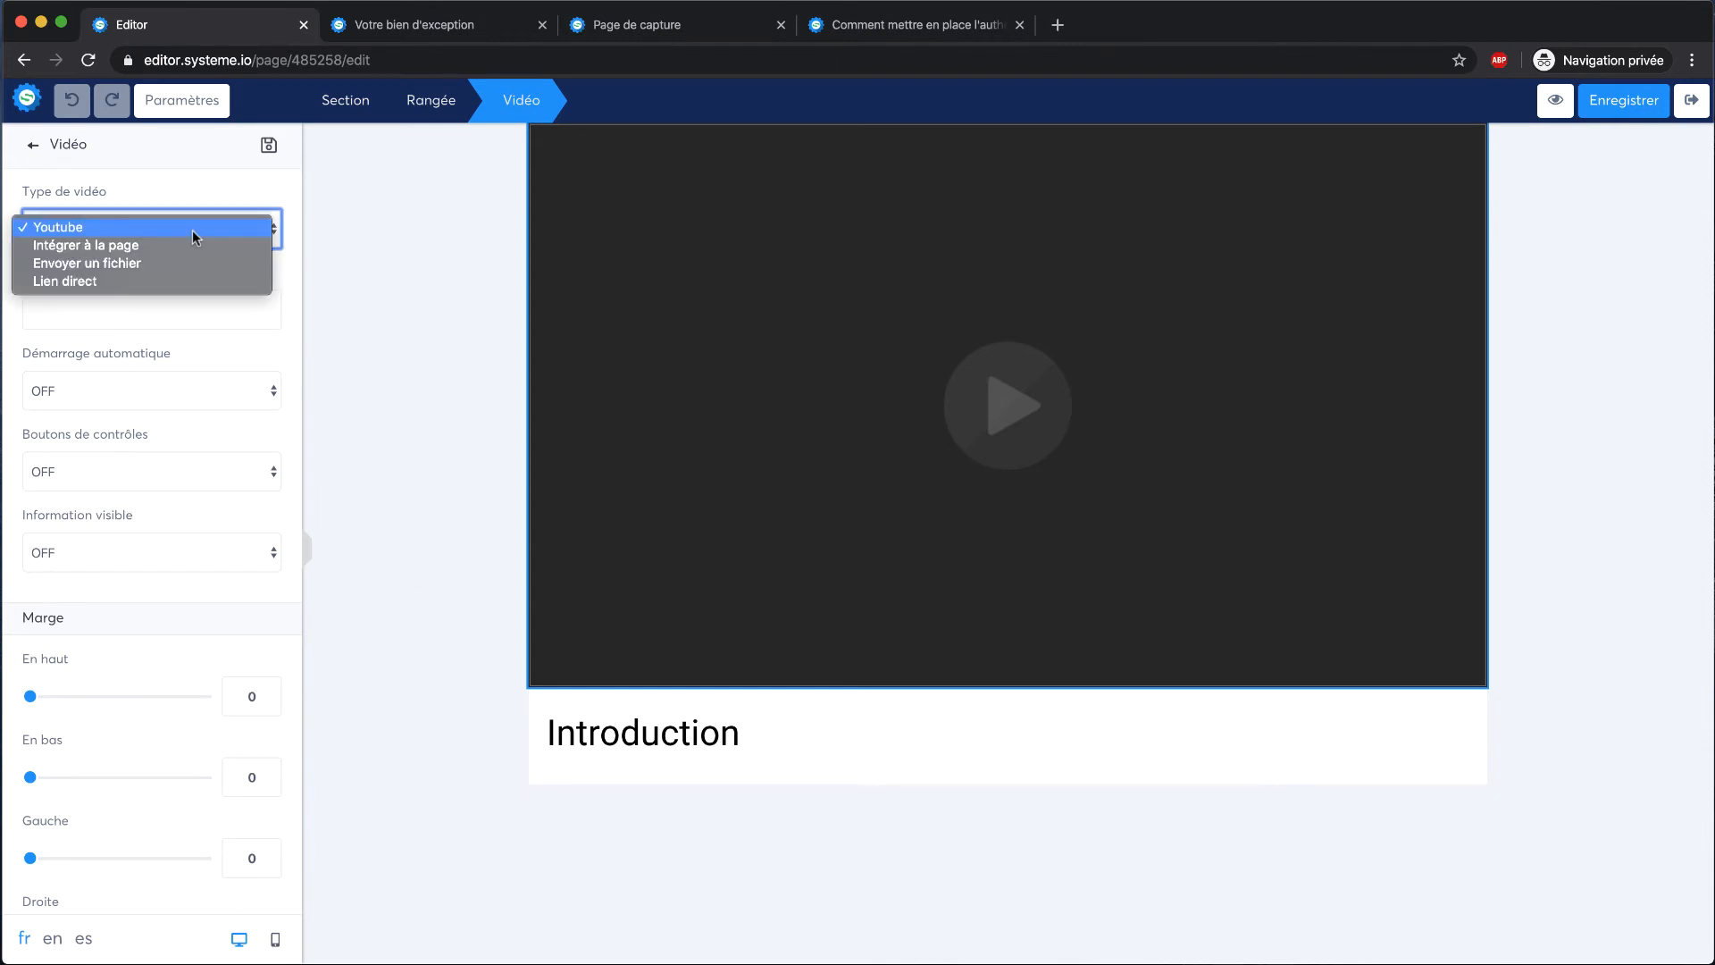
{"action": "left_click", "coordinate": [166, 248]}
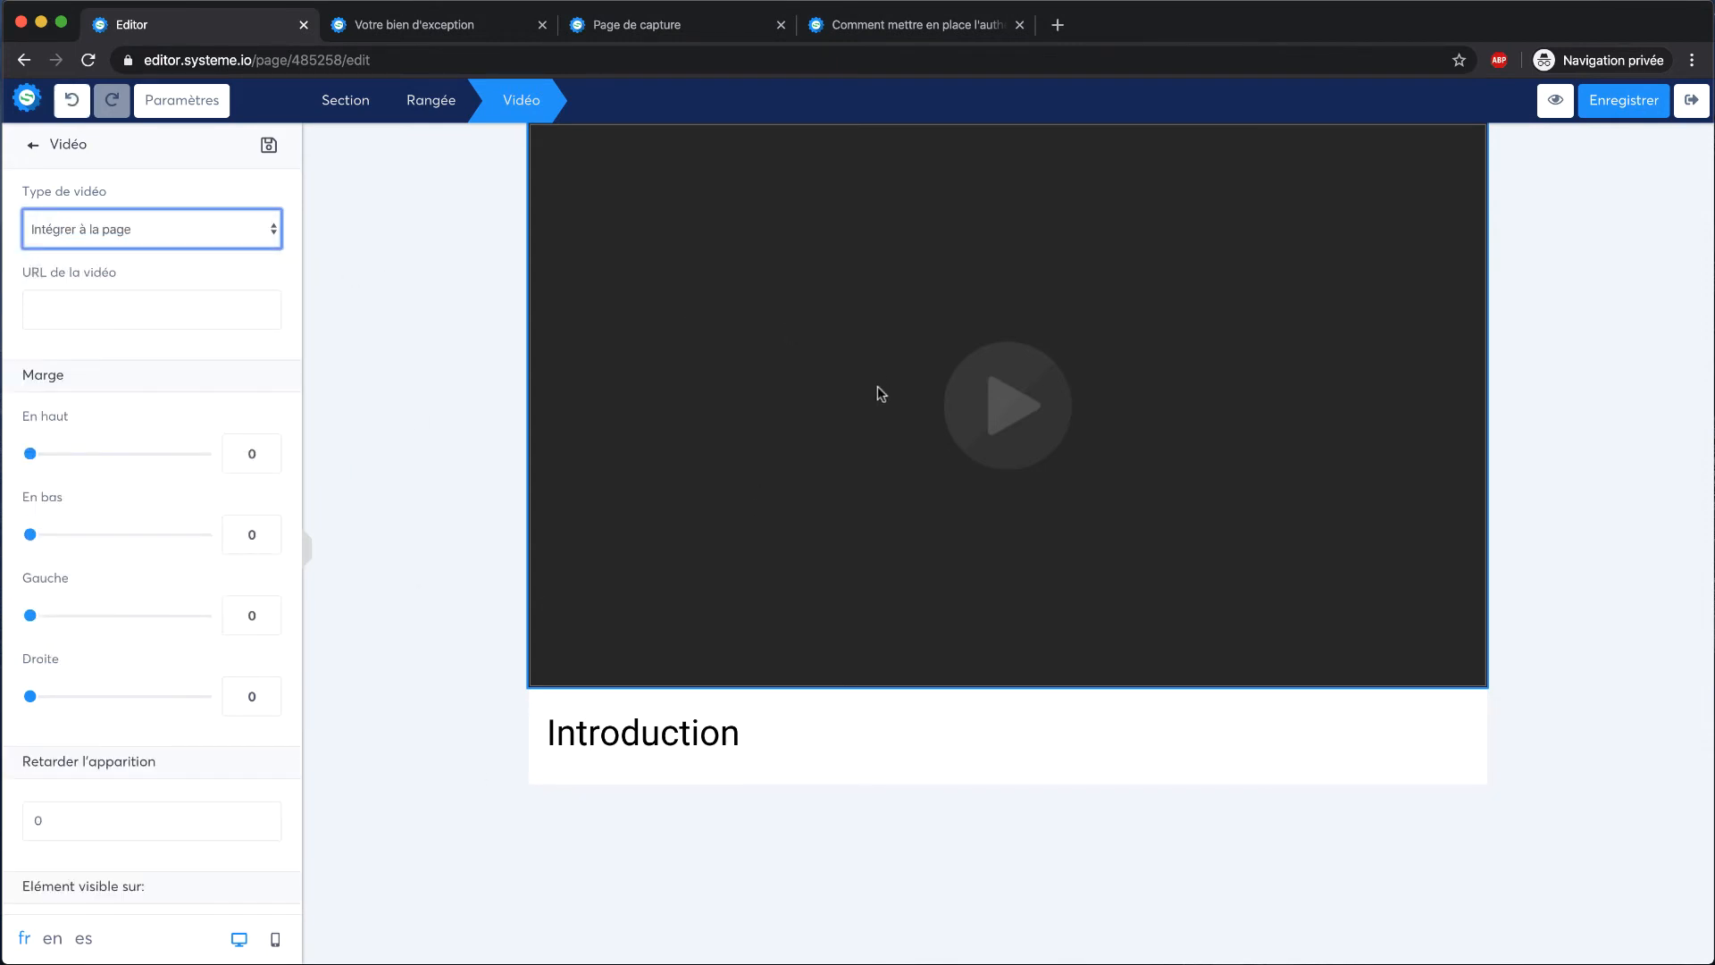
{"action": "left_click", "coordinate": [161, 229]}
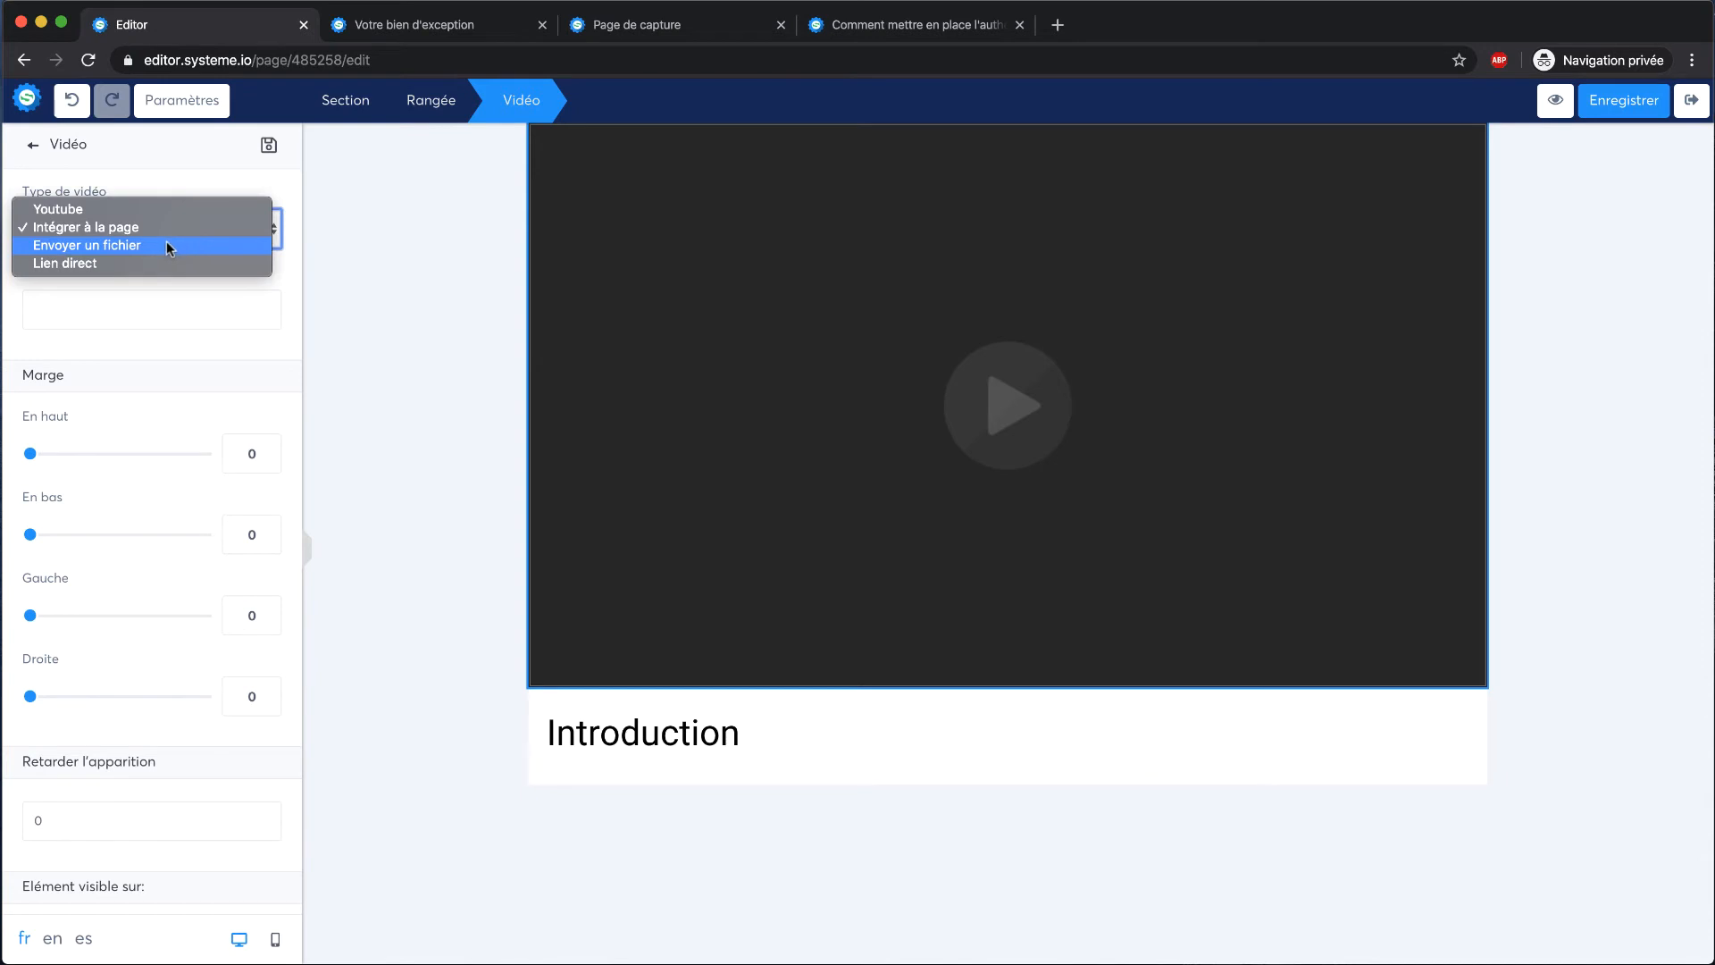
{"action": "left_click", "coordinate": [168, 247]}
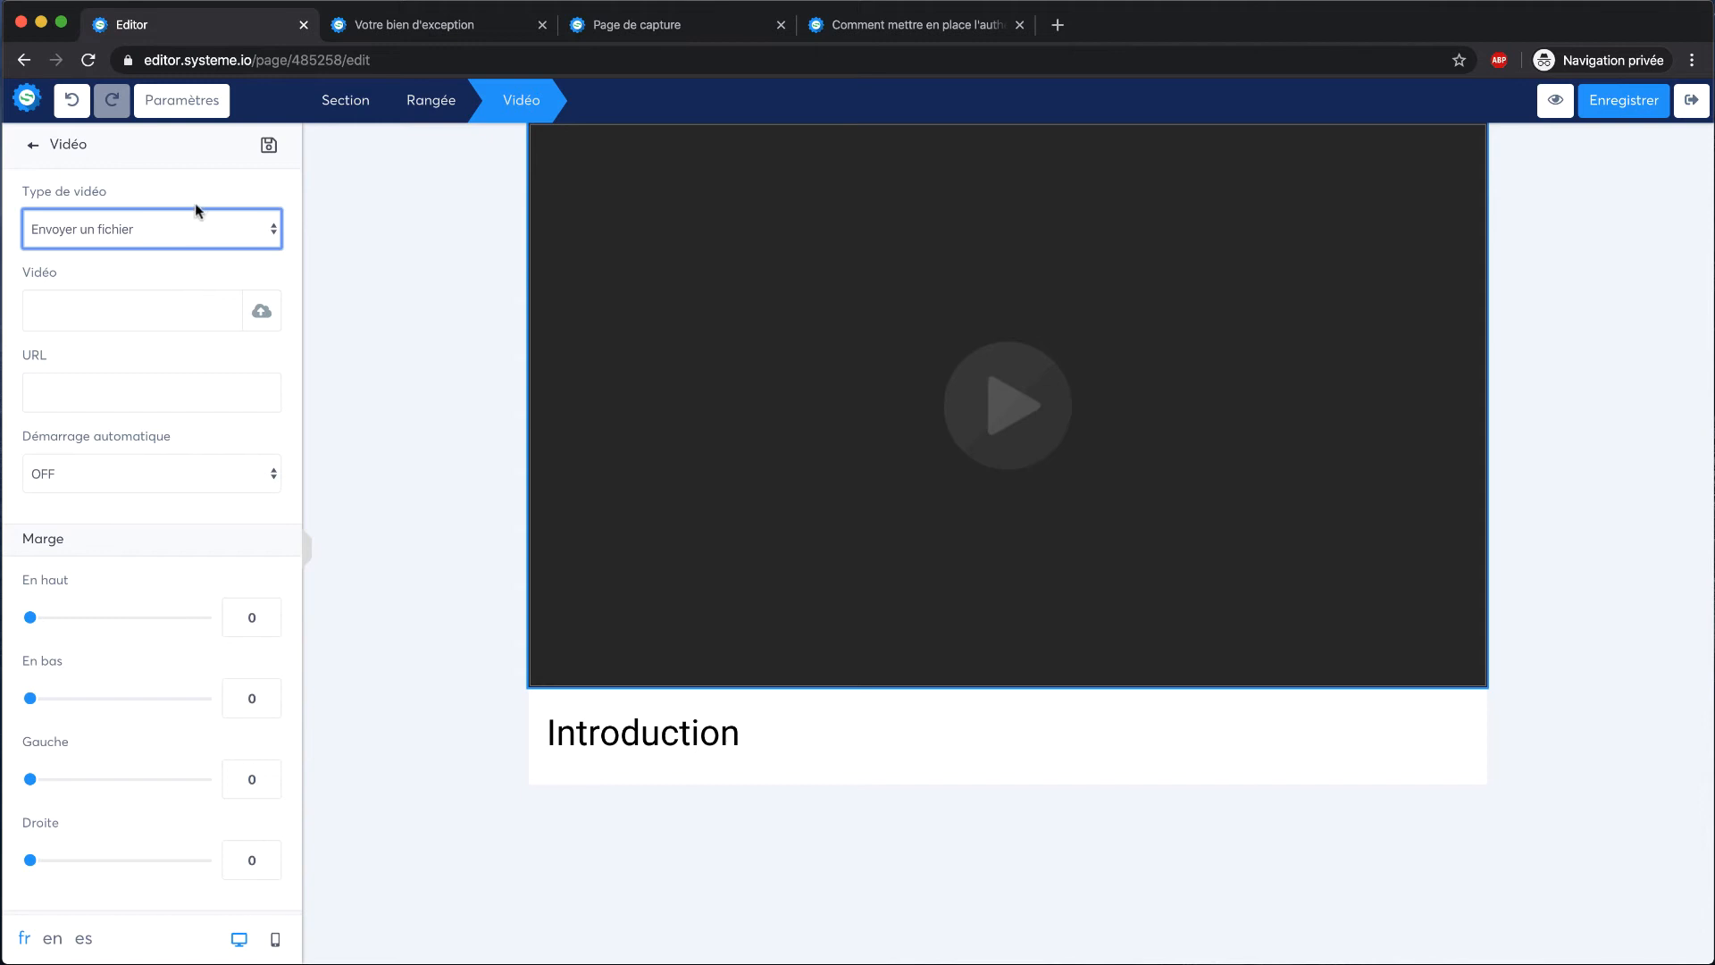
{"action": "left_click", "coordinate": [197, 234]}
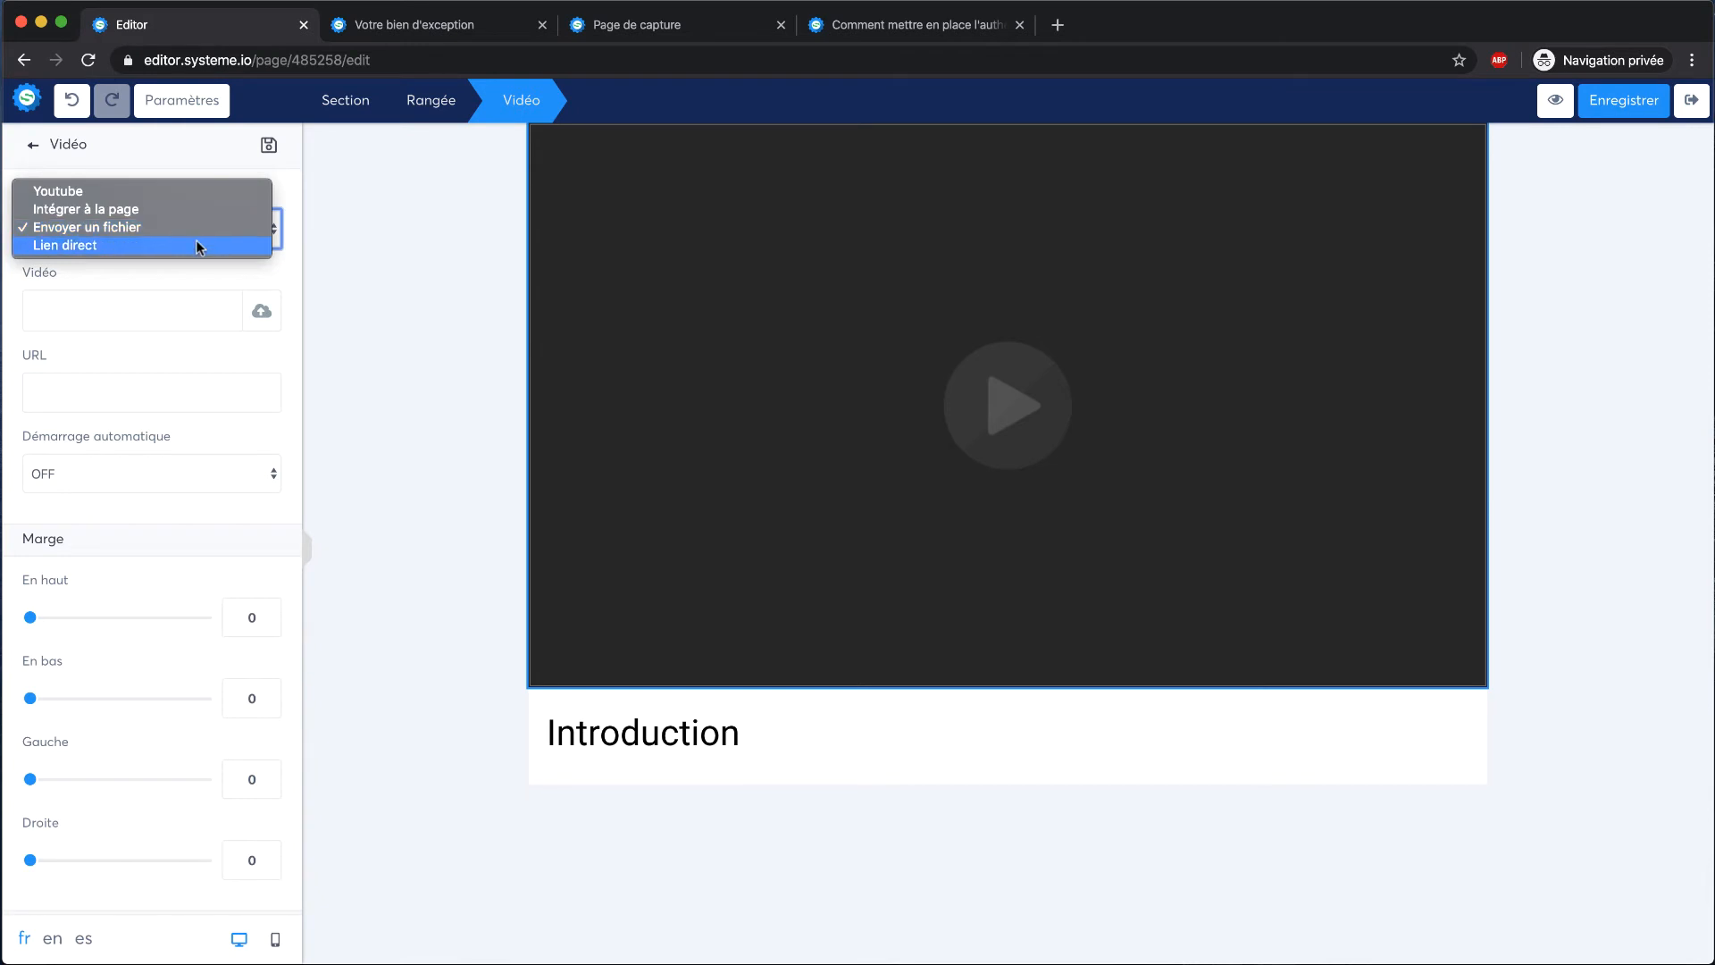
{"action": "left_click", "coordinate": [195, 239]}
{"action": "left_click", "coordinate": [159, 379]}
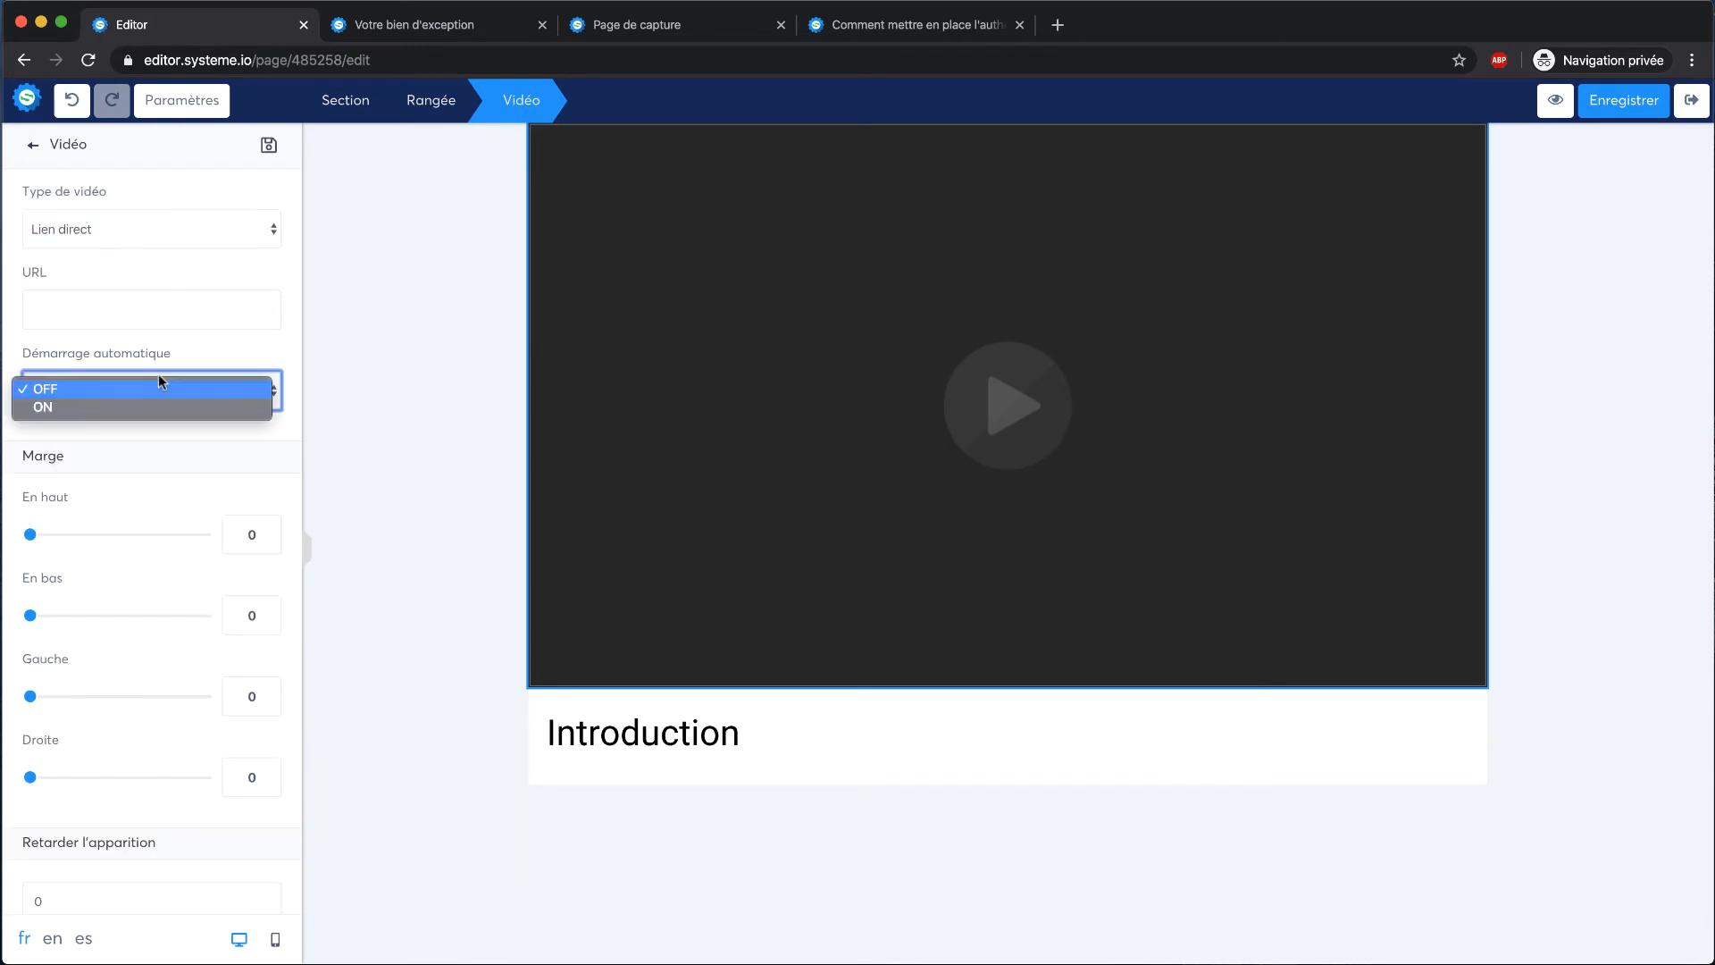
{"action": "left_click", "coordinate": [195, 371]}
Add a left-aligned text paragraph below the Introduction heading, save the page and exit the editor
{"action": "scroll", "coordinate": [110, 524], "scroll_direction": "down", "scroll_amount": 2}
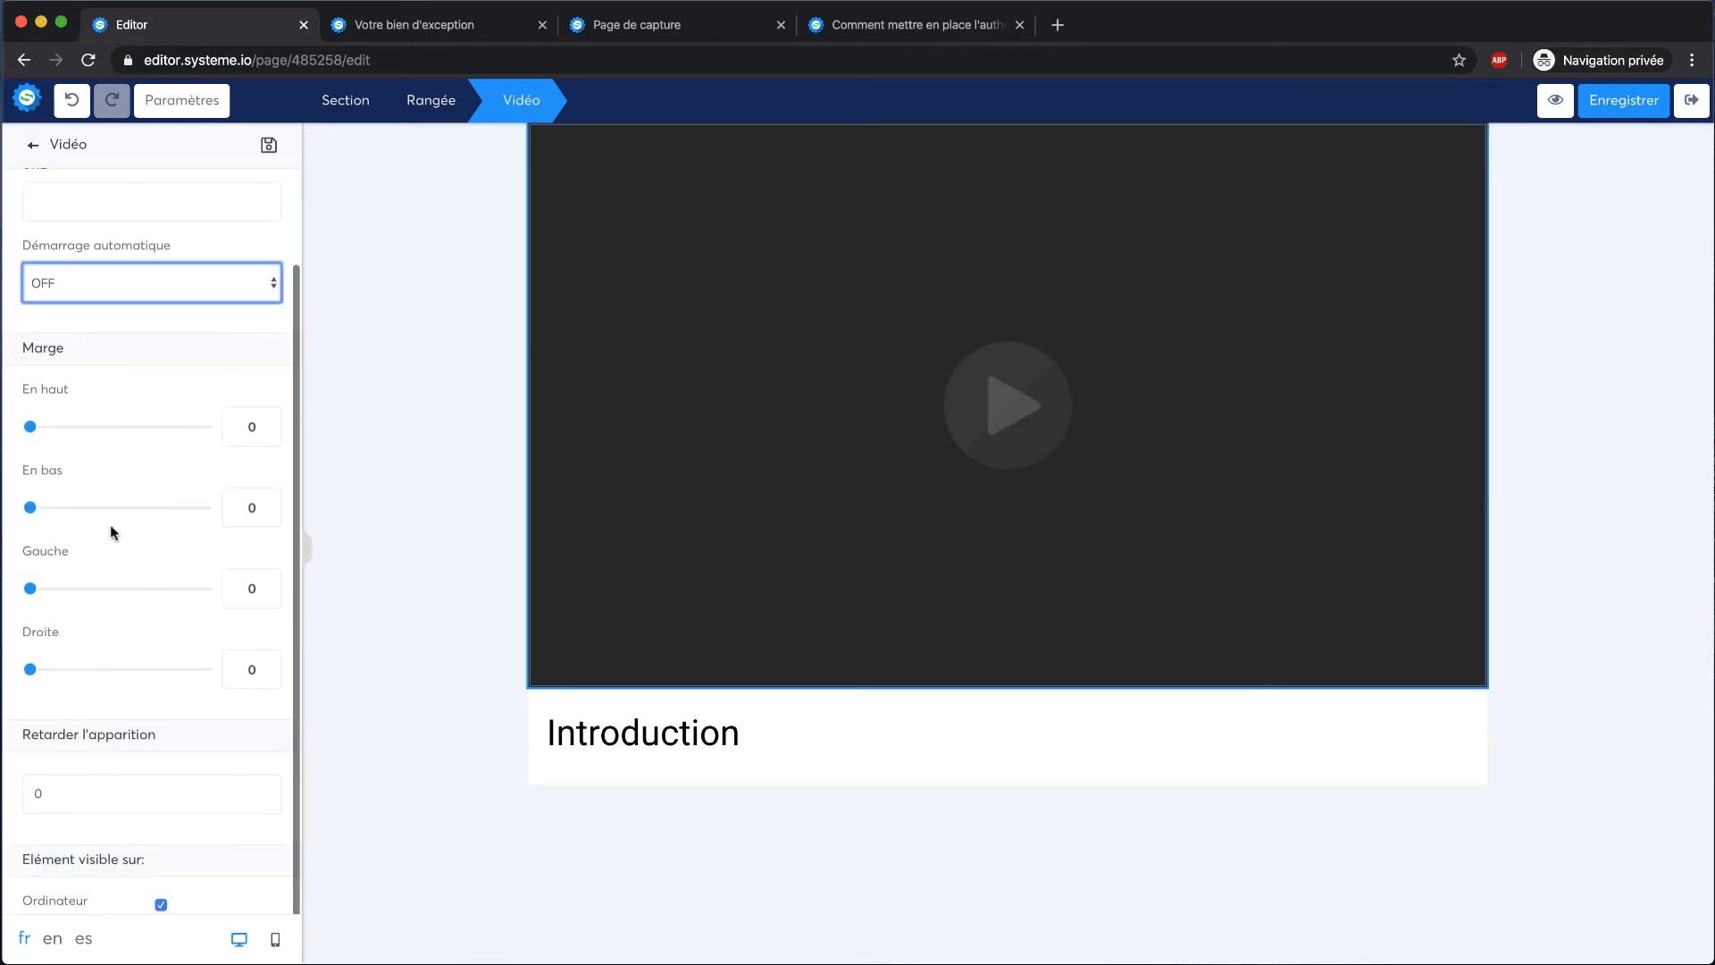
{"action": "left_click", "coordinate": [536, 817]}
{"action": "left_click", "coordinate": [747, 750]}
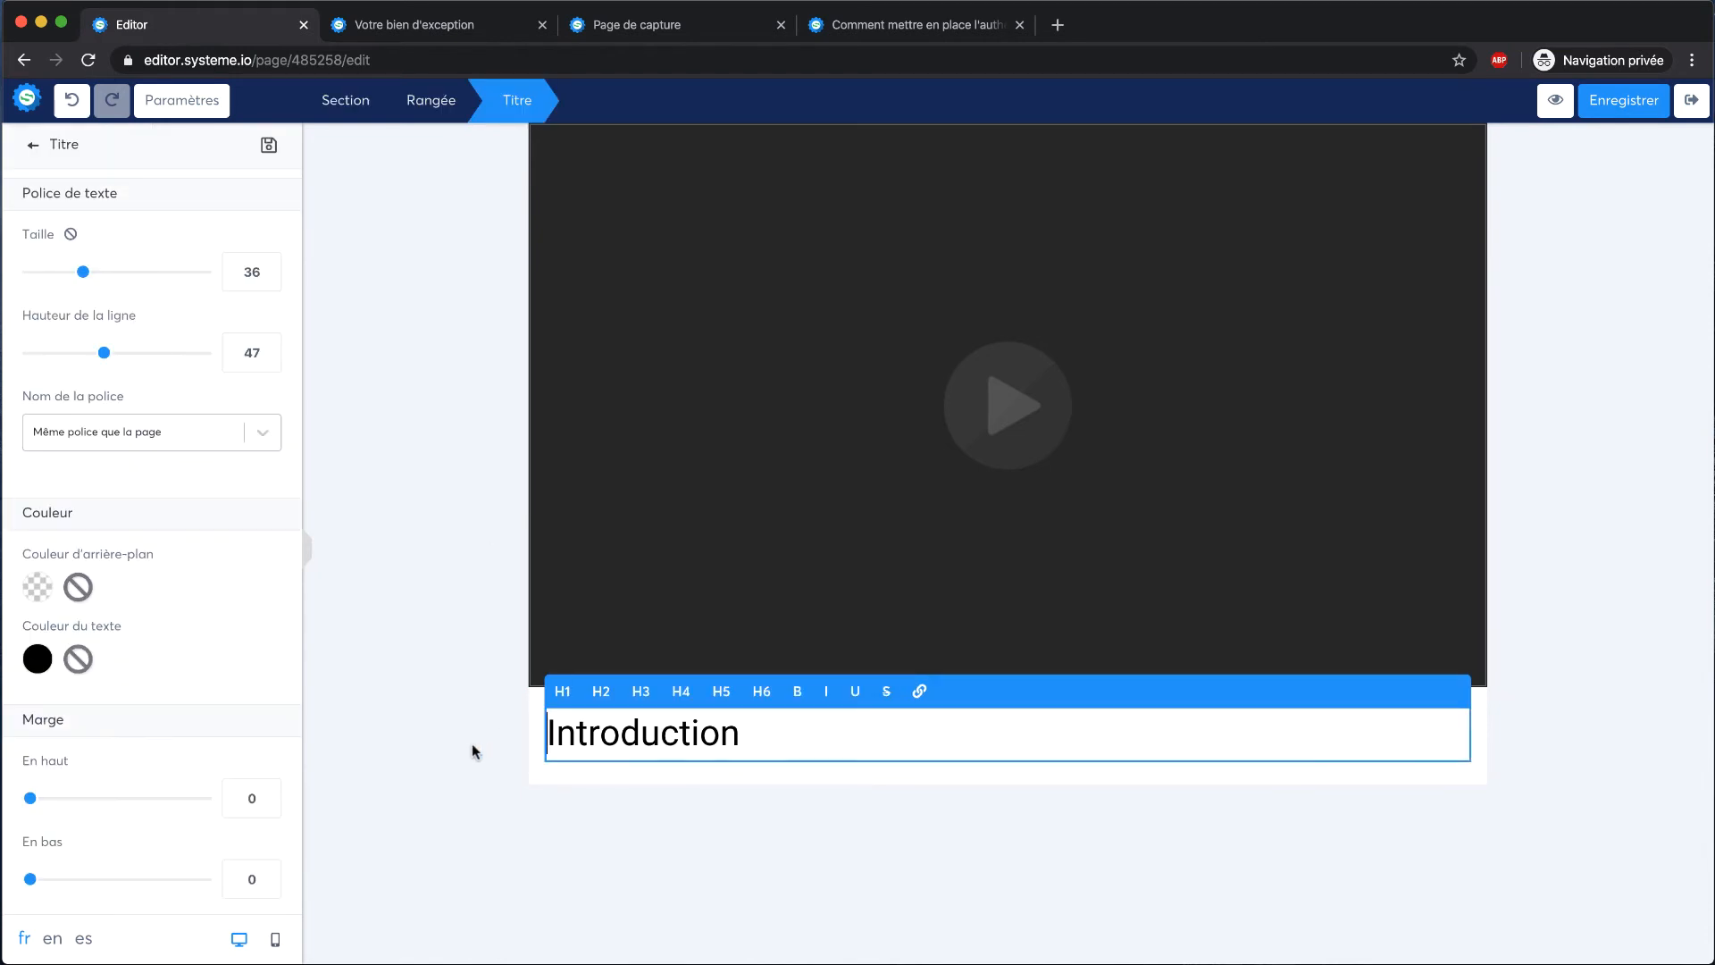
{"action": "left_click", "coordinate": [685, 804]}
{"action": "left_click_drag", "start_coordinate": [112, 270], "coordinate": [624, 756]}
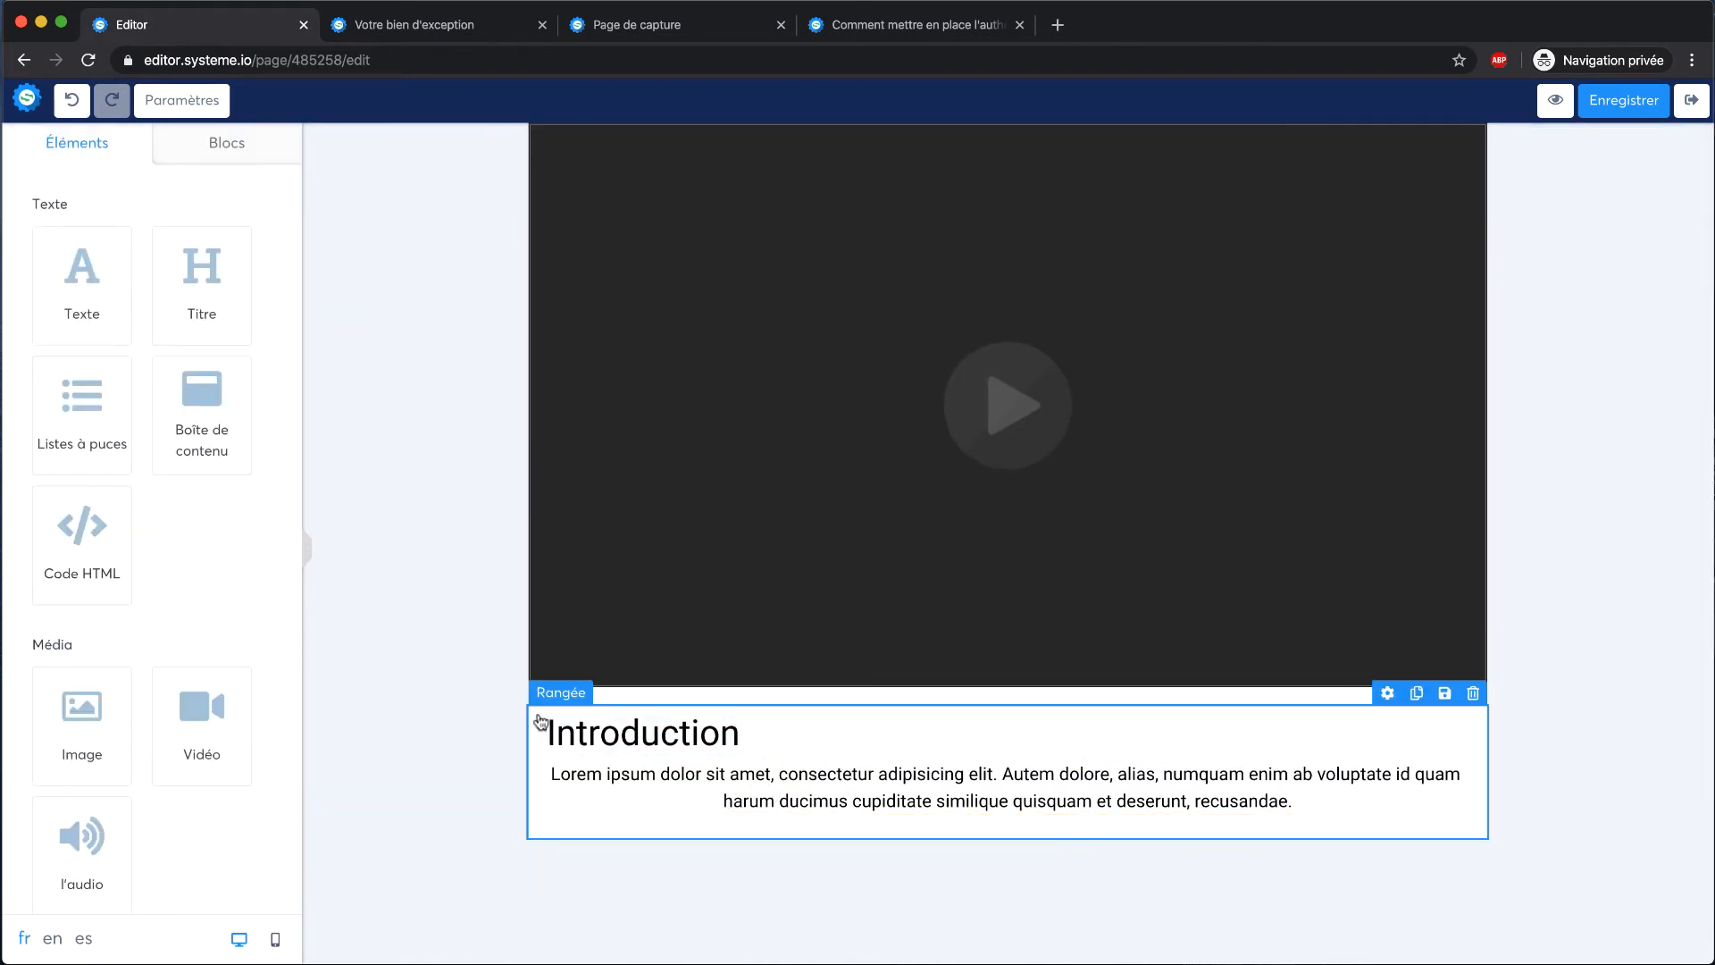
{"action": "left_click", "coordinate": [697, 795]}
{"action": "scroll", "coordinate": [48, 523], "scroll_direction": "down", "scroll_amount": 5}
{"action": "scroll", "coordinate": [48, 526], "scroll_direction": "down", "scroll_amount": 3}
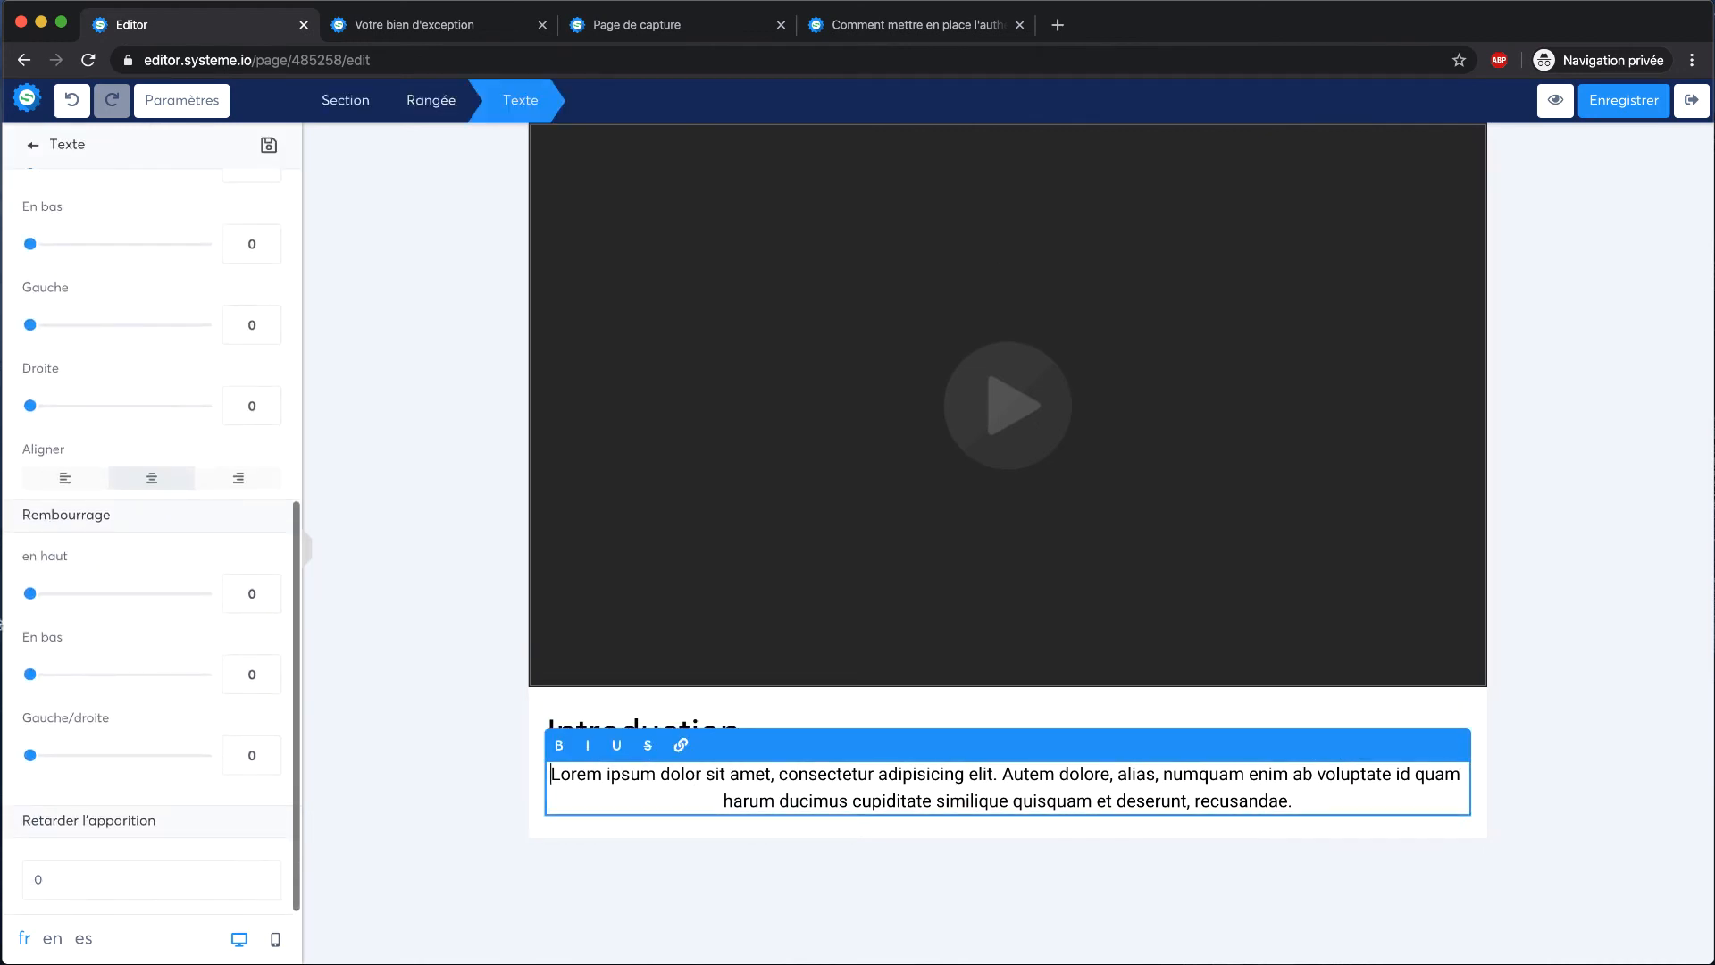
{"action": "left_click", "coordinate": [64, 478]}
{"action": "left_click", "coordinate": [426, 581]}
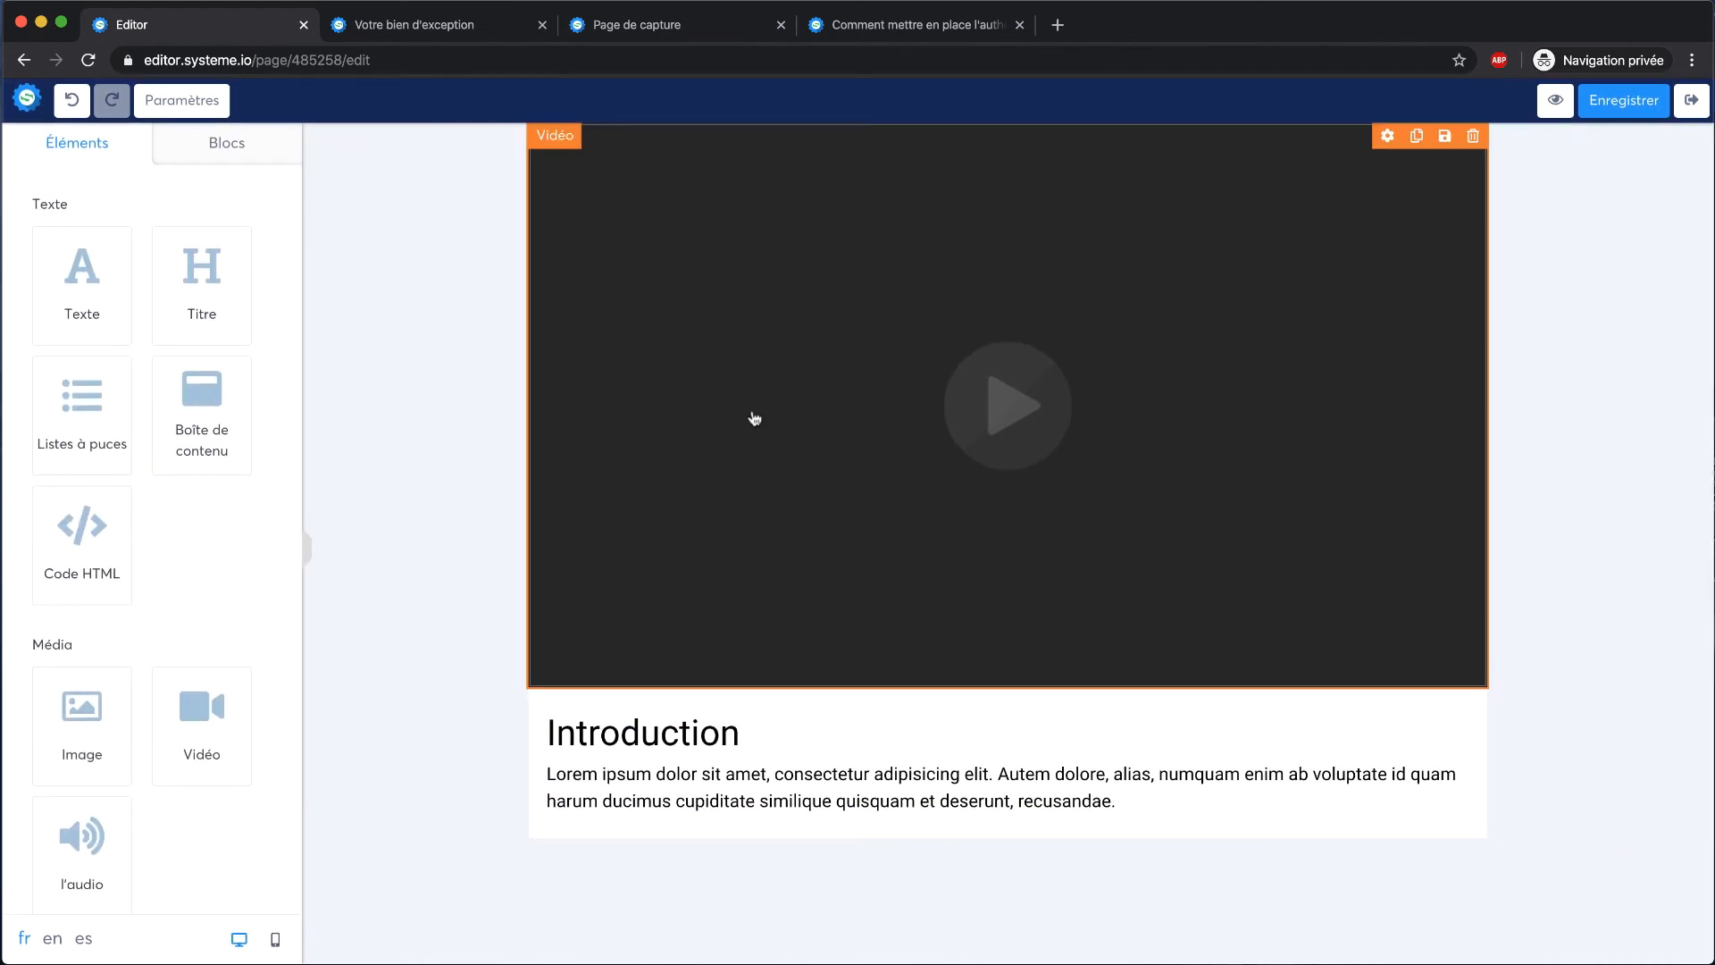
{"action": "left_click", "coordinate": [1608, 101]}
{"action": "left_click", "coordinate": [1697, 102]}
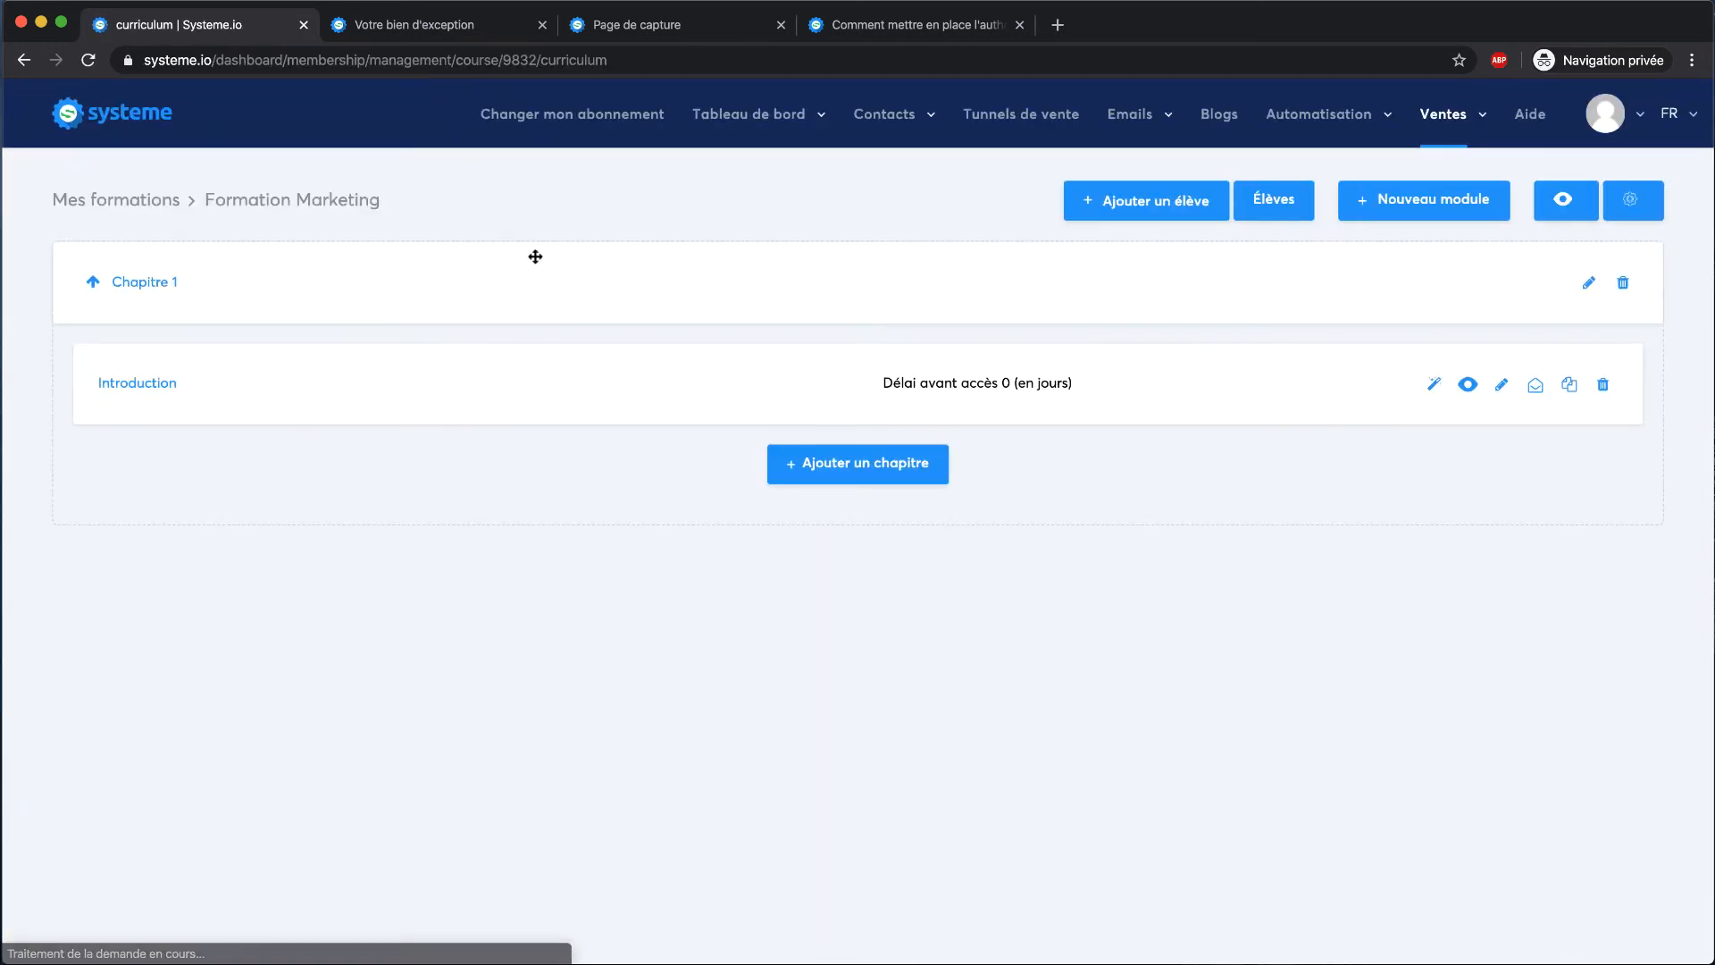
Create chapter 'Vidéo 2' as a Video page with a 1-day delay, save it and exit the editor
{"action": "left_click", "coordinate": [884, 479]}
{"action": "double_click", "coordinate": [762, 369]}
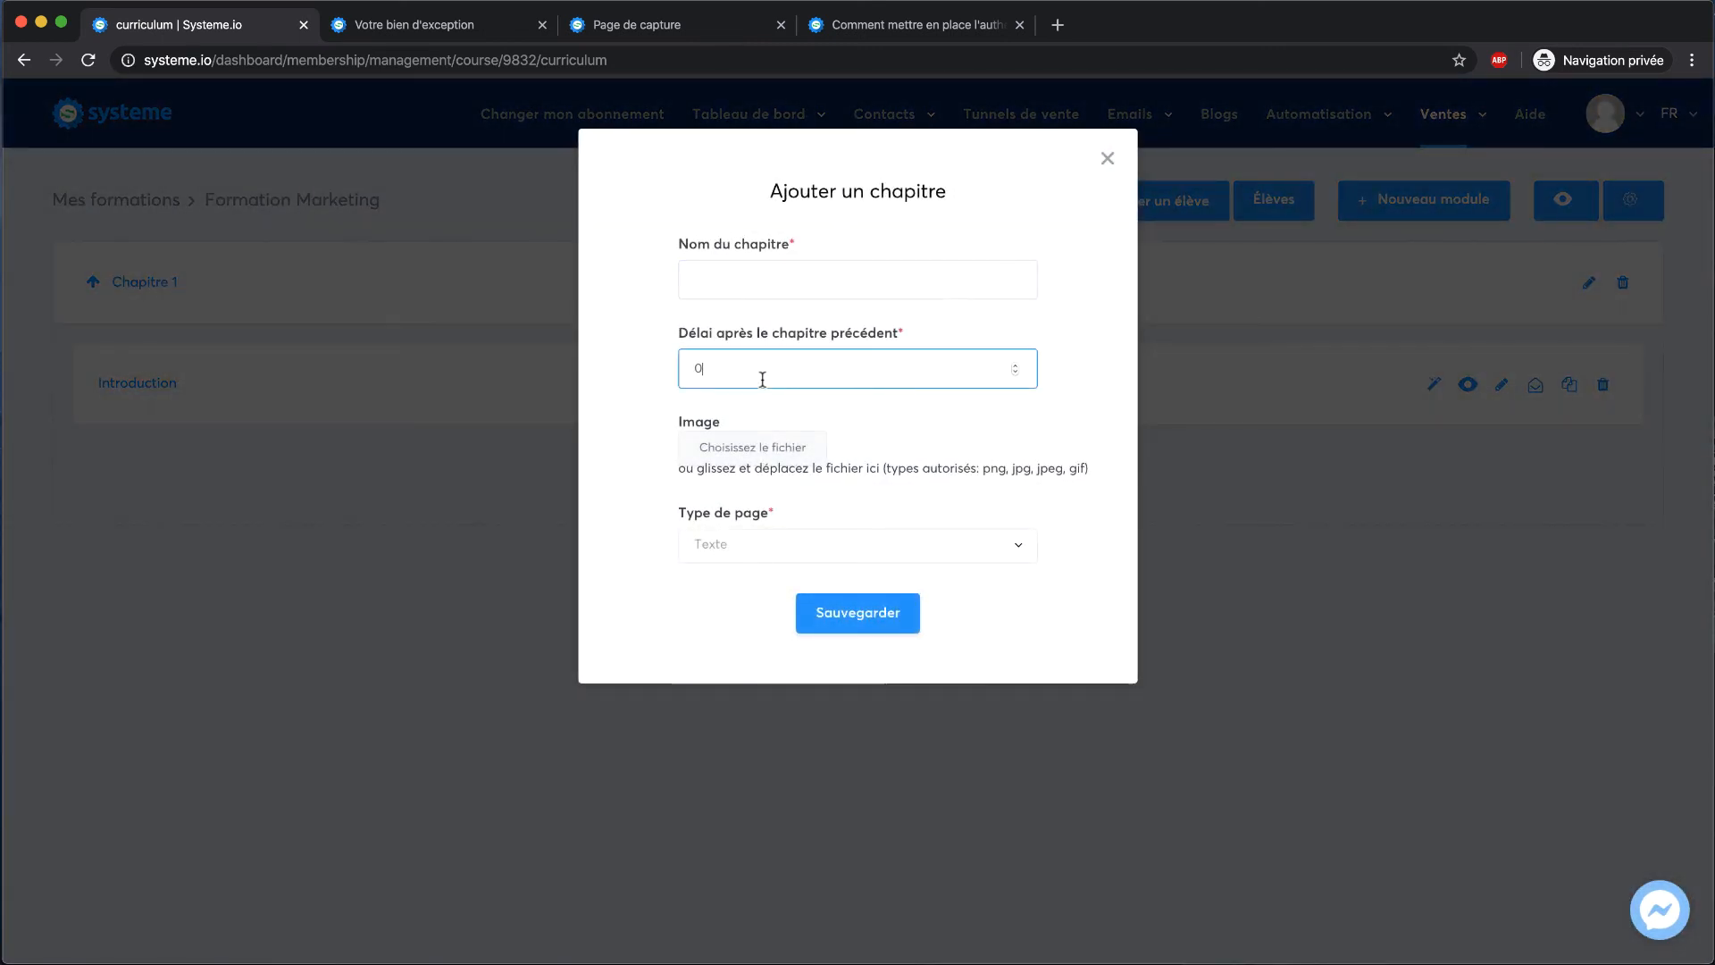
{"action": "type", "text": "1"}
{"action": "left_click", "coordinate": [1044, 323]}
{"action": "left_click", "coordinate": [846, 272]}
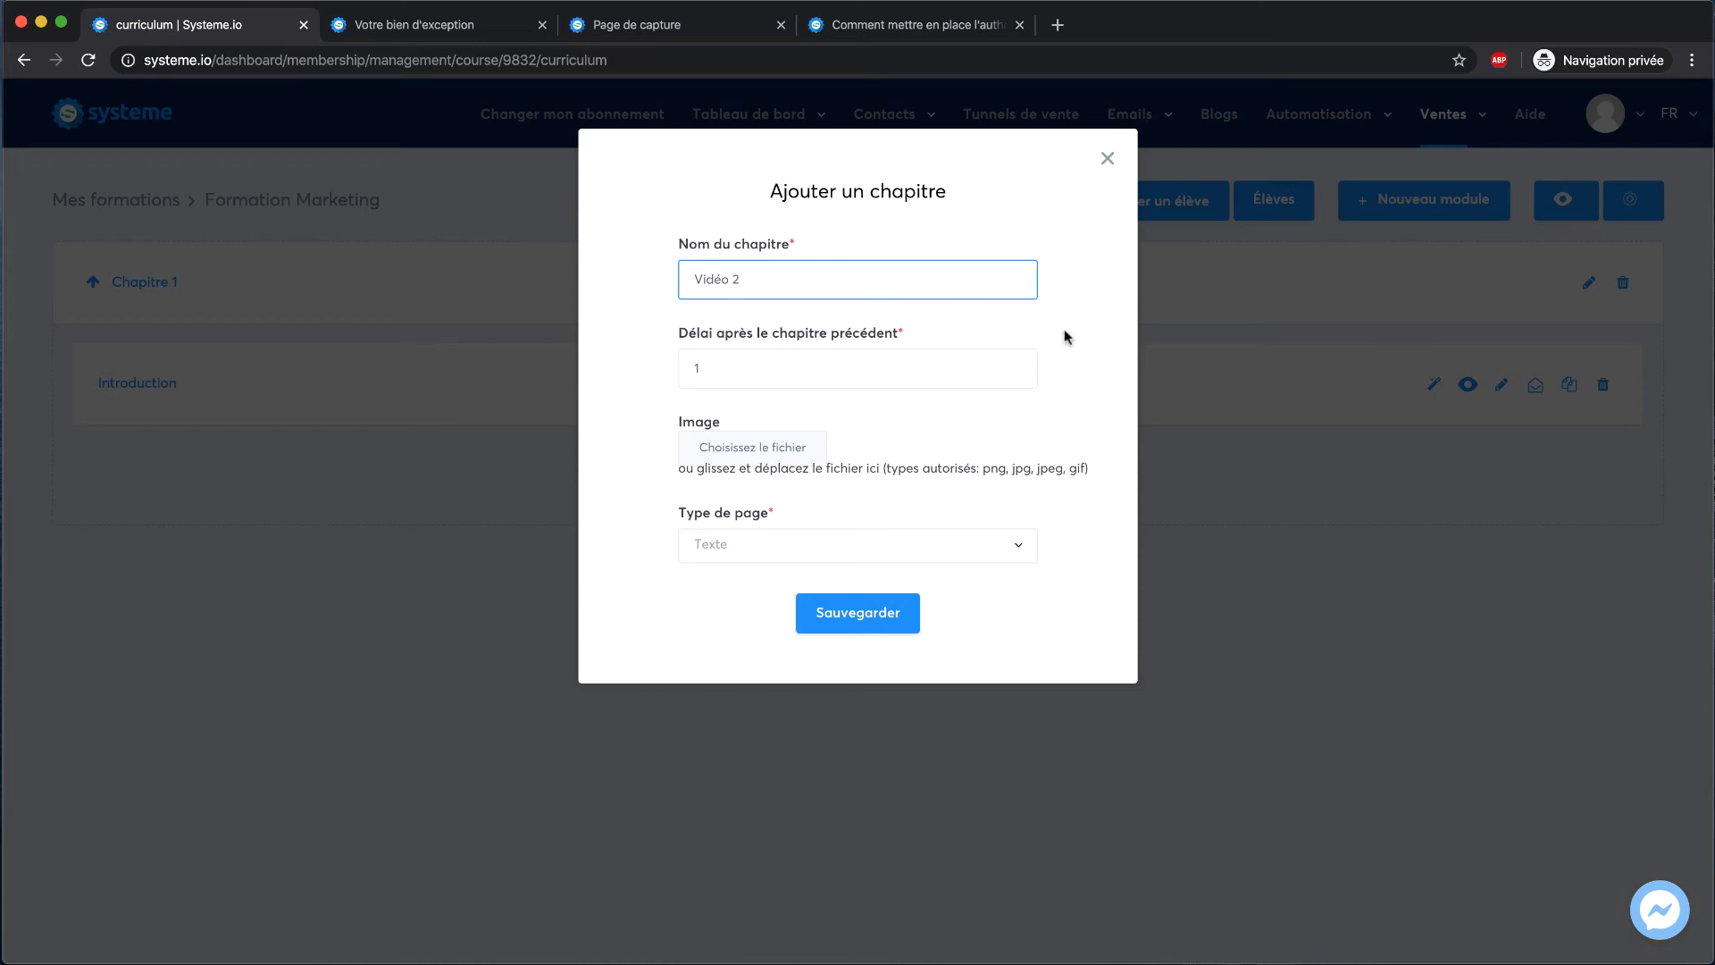
{"action": "left_click", "coordinate": [799, 546]}
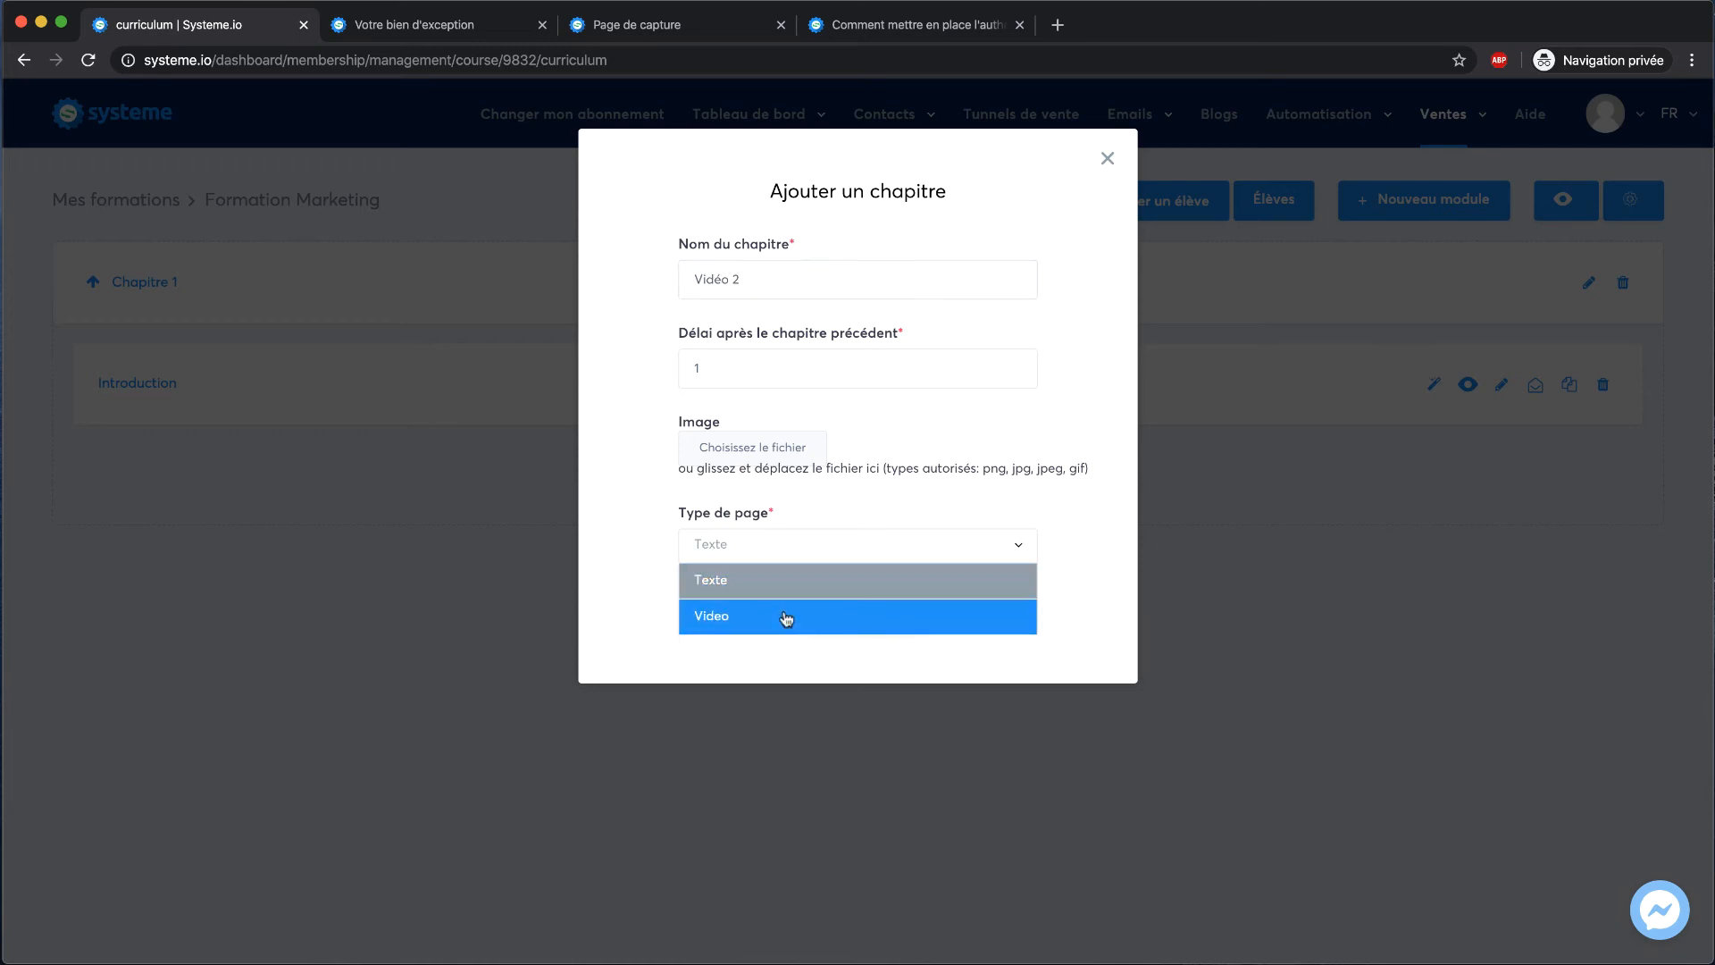
{"action": "left_click", "coordinate": [787, 618]}
{"action": "left_click", "coordinate": [826, 613]}
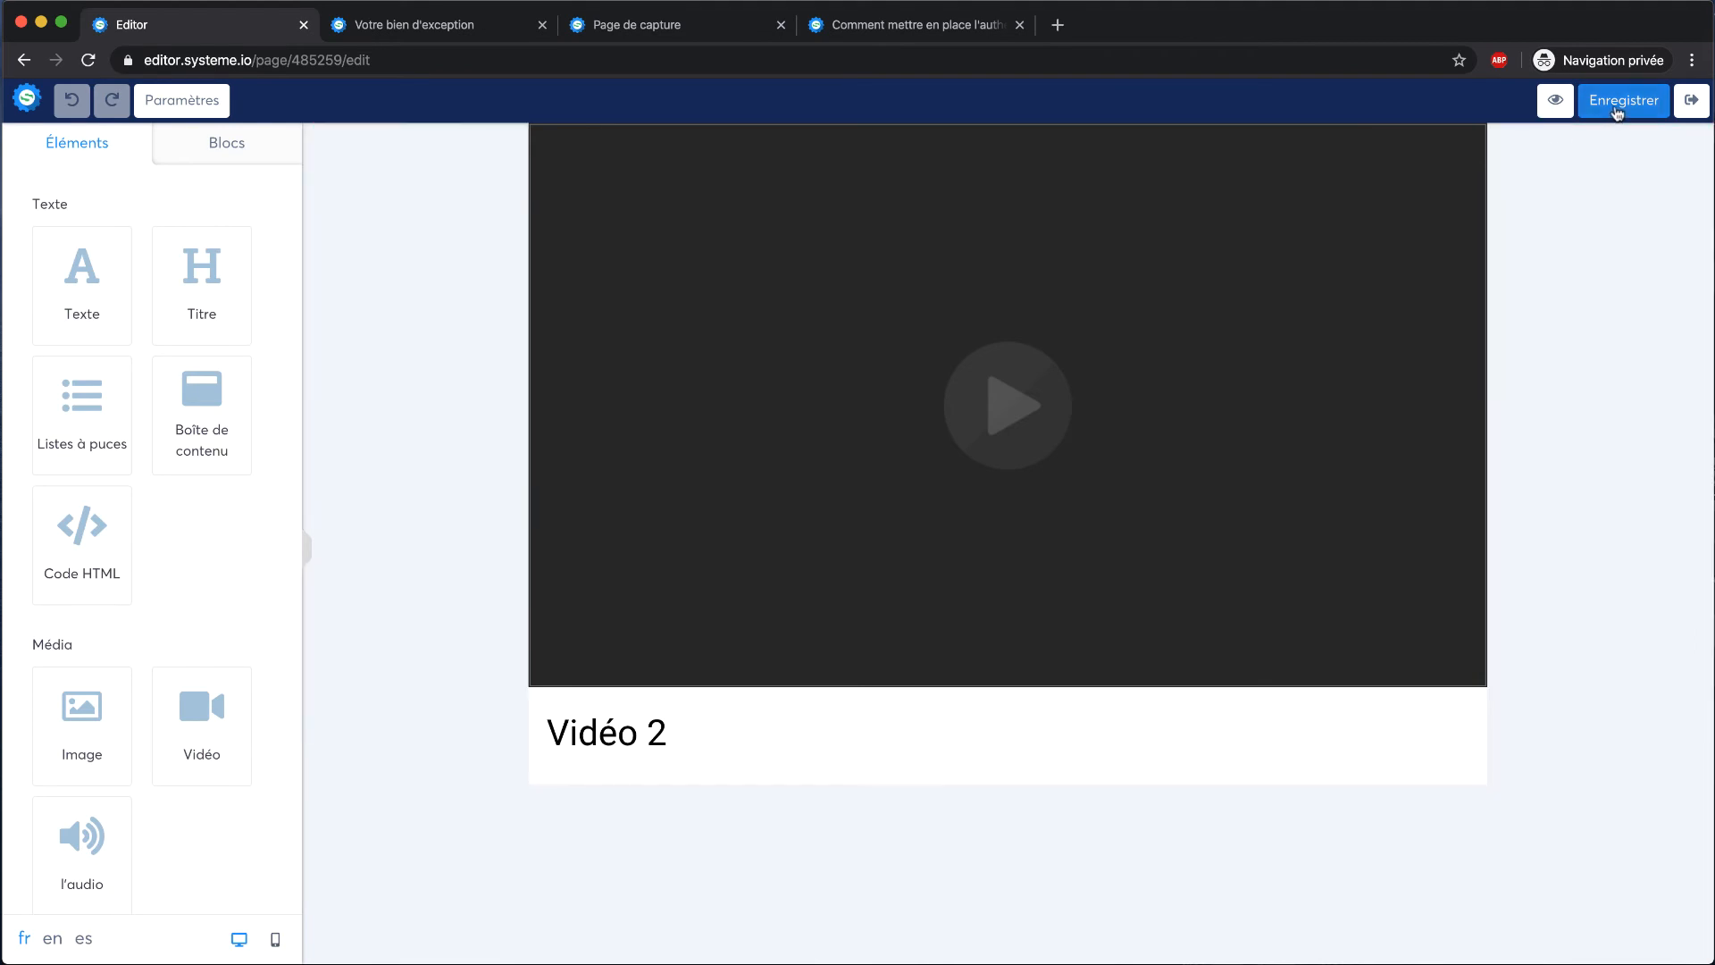
{"action": "left_click", "coordinate": [1619, 102]}
{"action": "left_click", "coordinate": [1691, 100]}
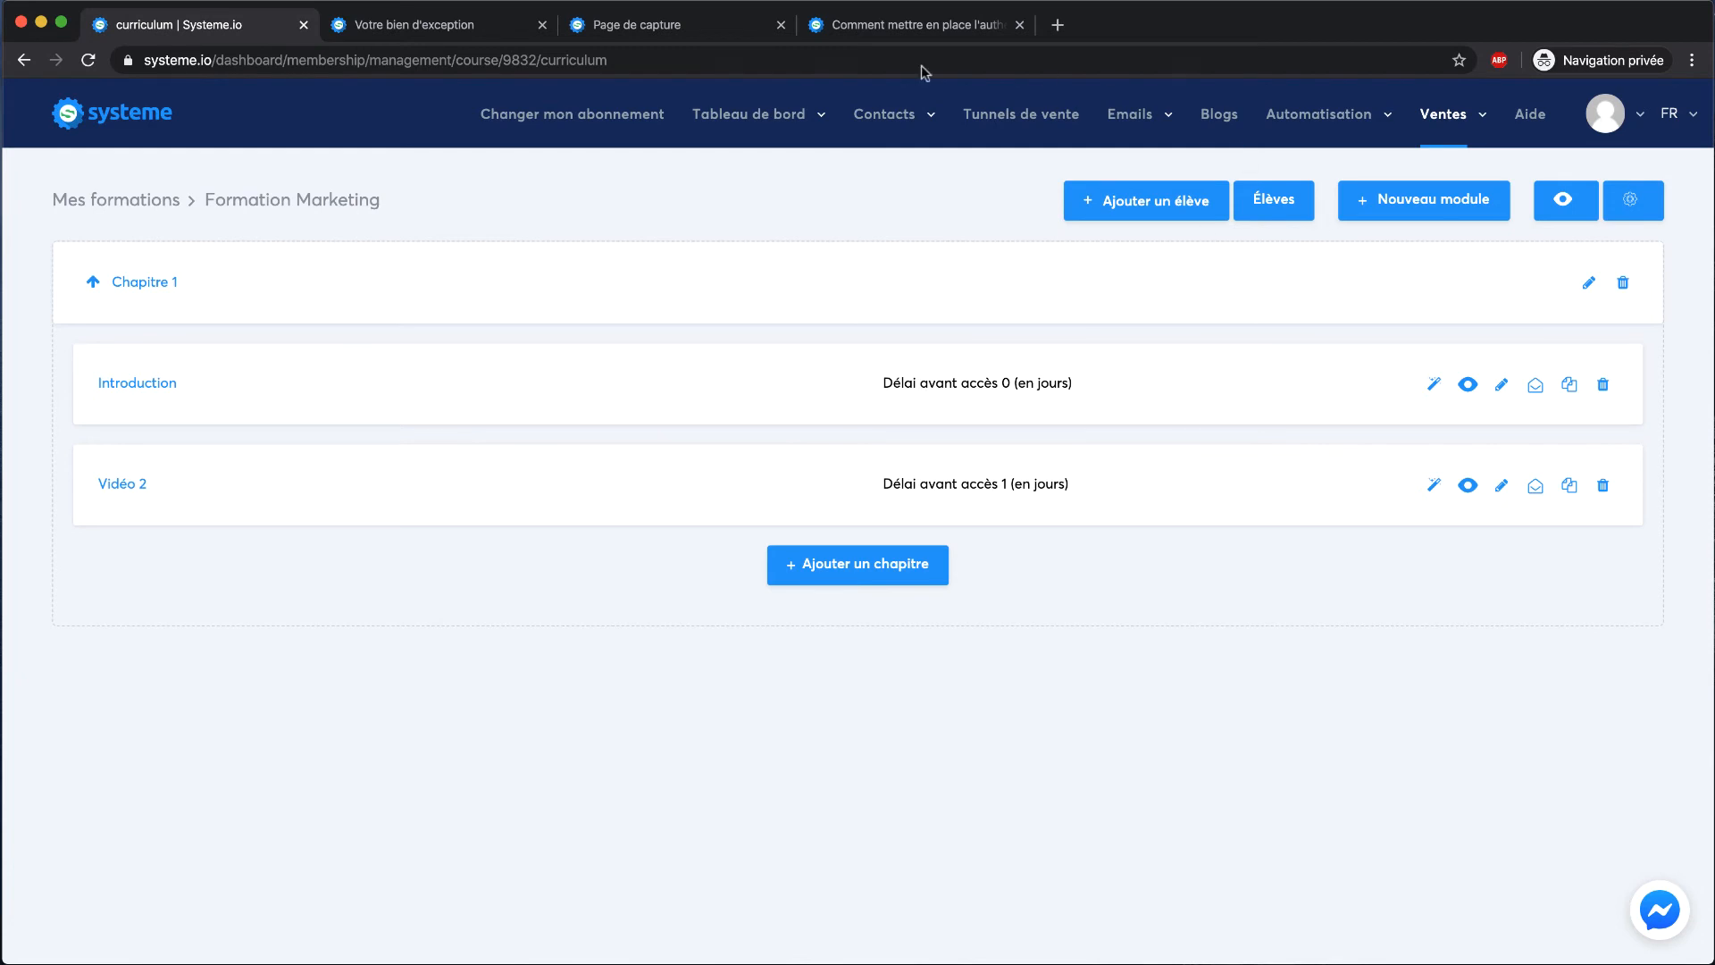
Open the Bon de commande step of the E-Commerce sales funnel
{"action": "left_click", "coordinate": [950, 118]}
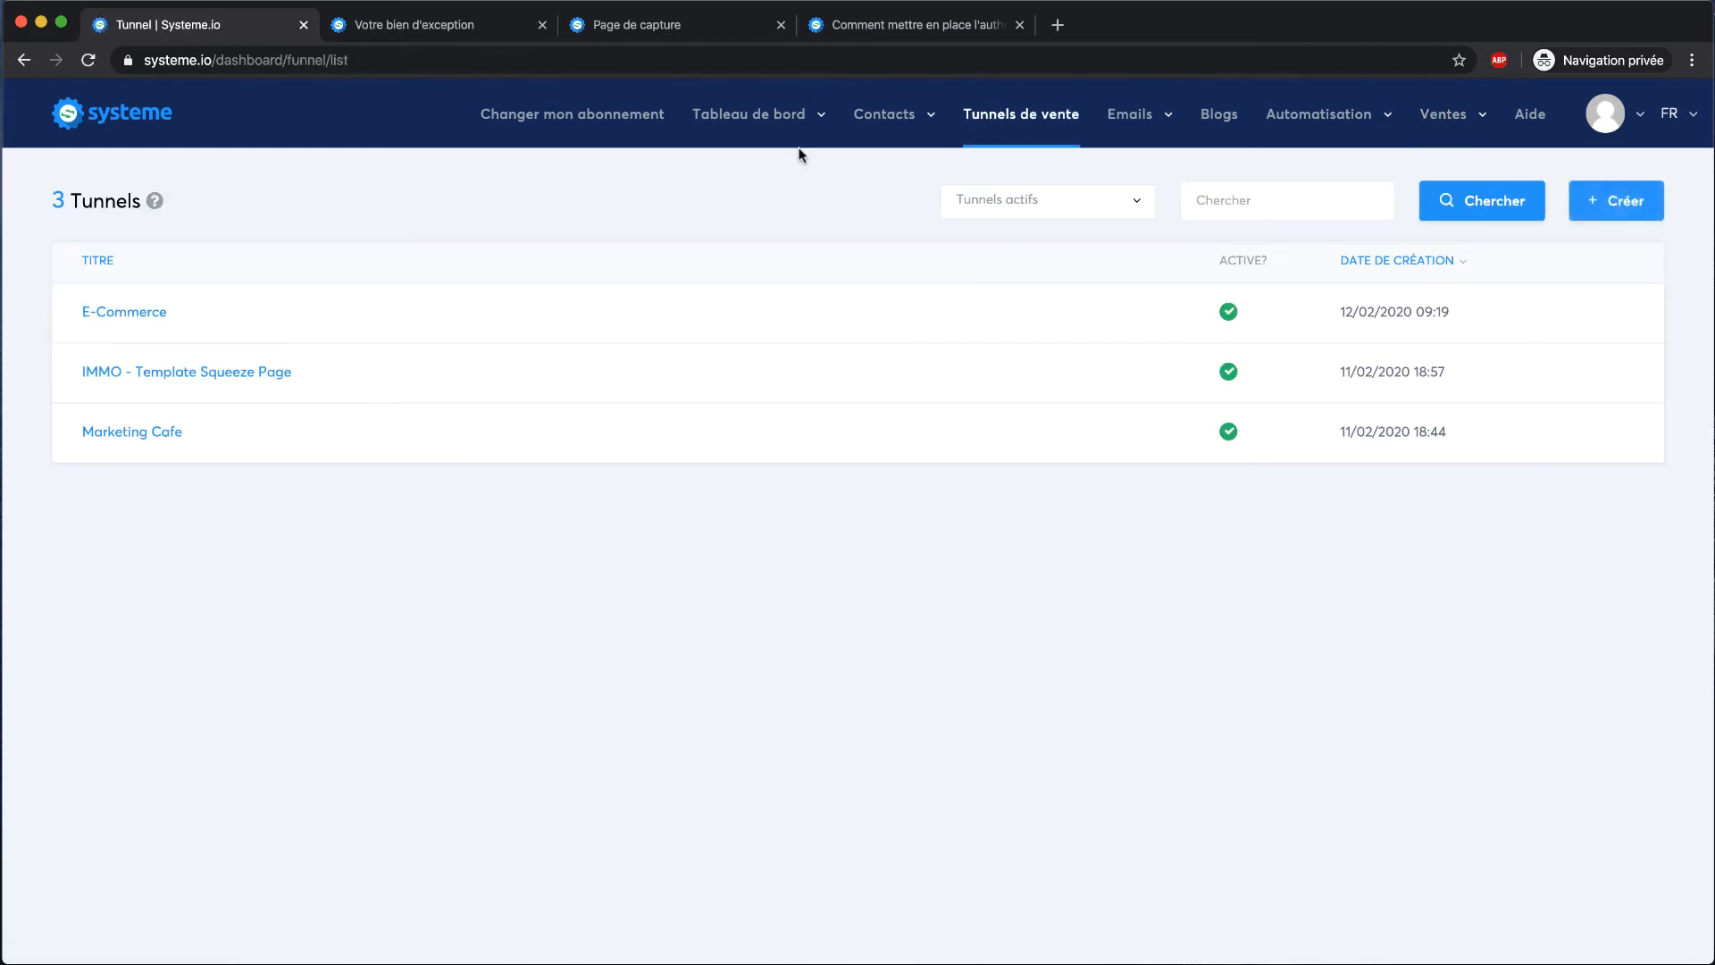
{"action": "left_click", "coordinate": [107, 315]}
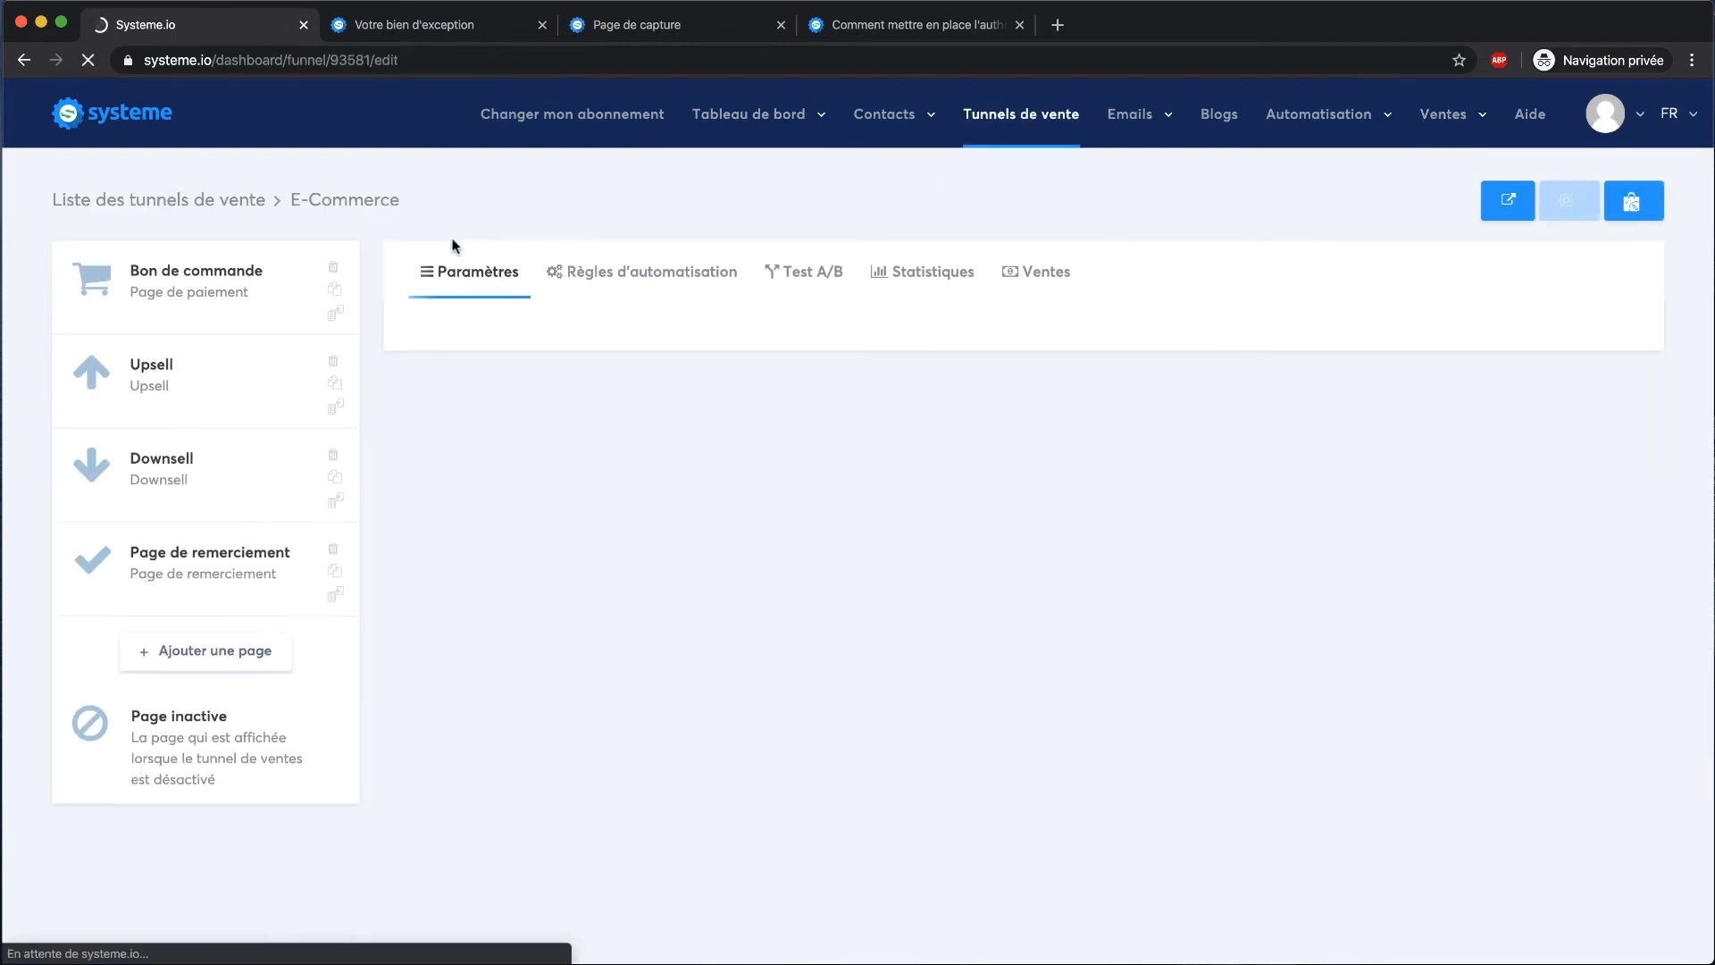
{"action": "left_click", "coordinate": [201, 275]}
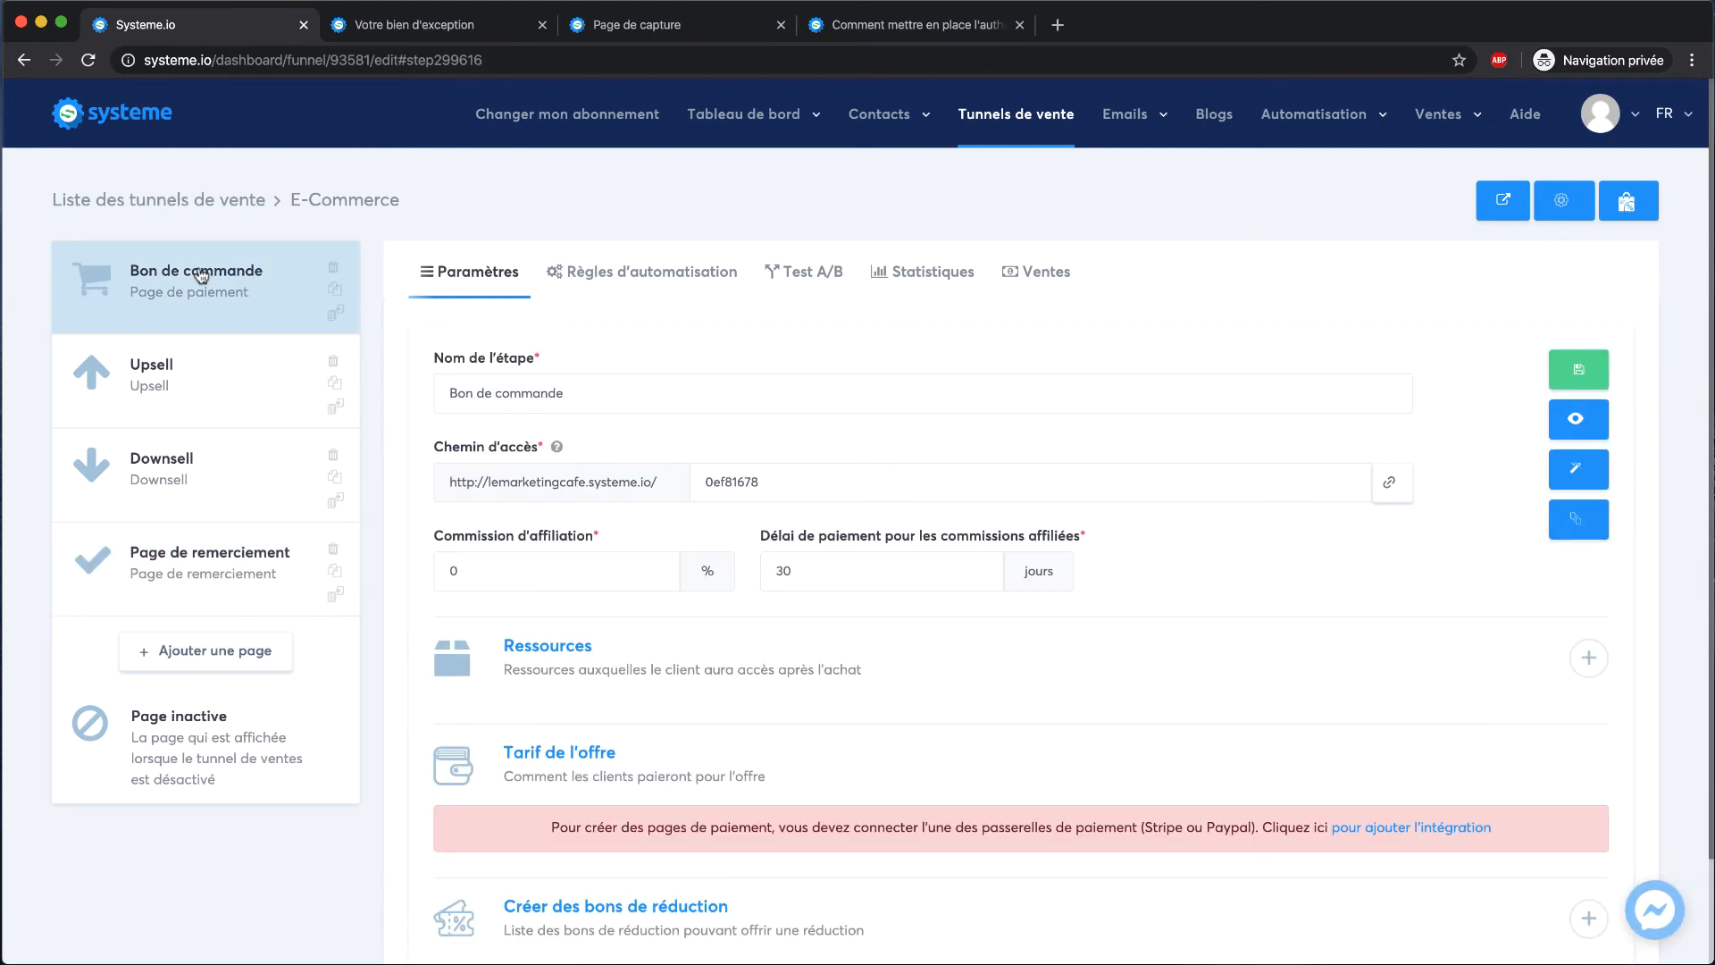
{"action": "scroll", "coordinate": [656, 541], "scroll_direction": "down", "scroll_amount": 1}
{"action": "scroll", "coordinate": [655, 542], "scroll_direction": "down", "scroll_amount": 1}
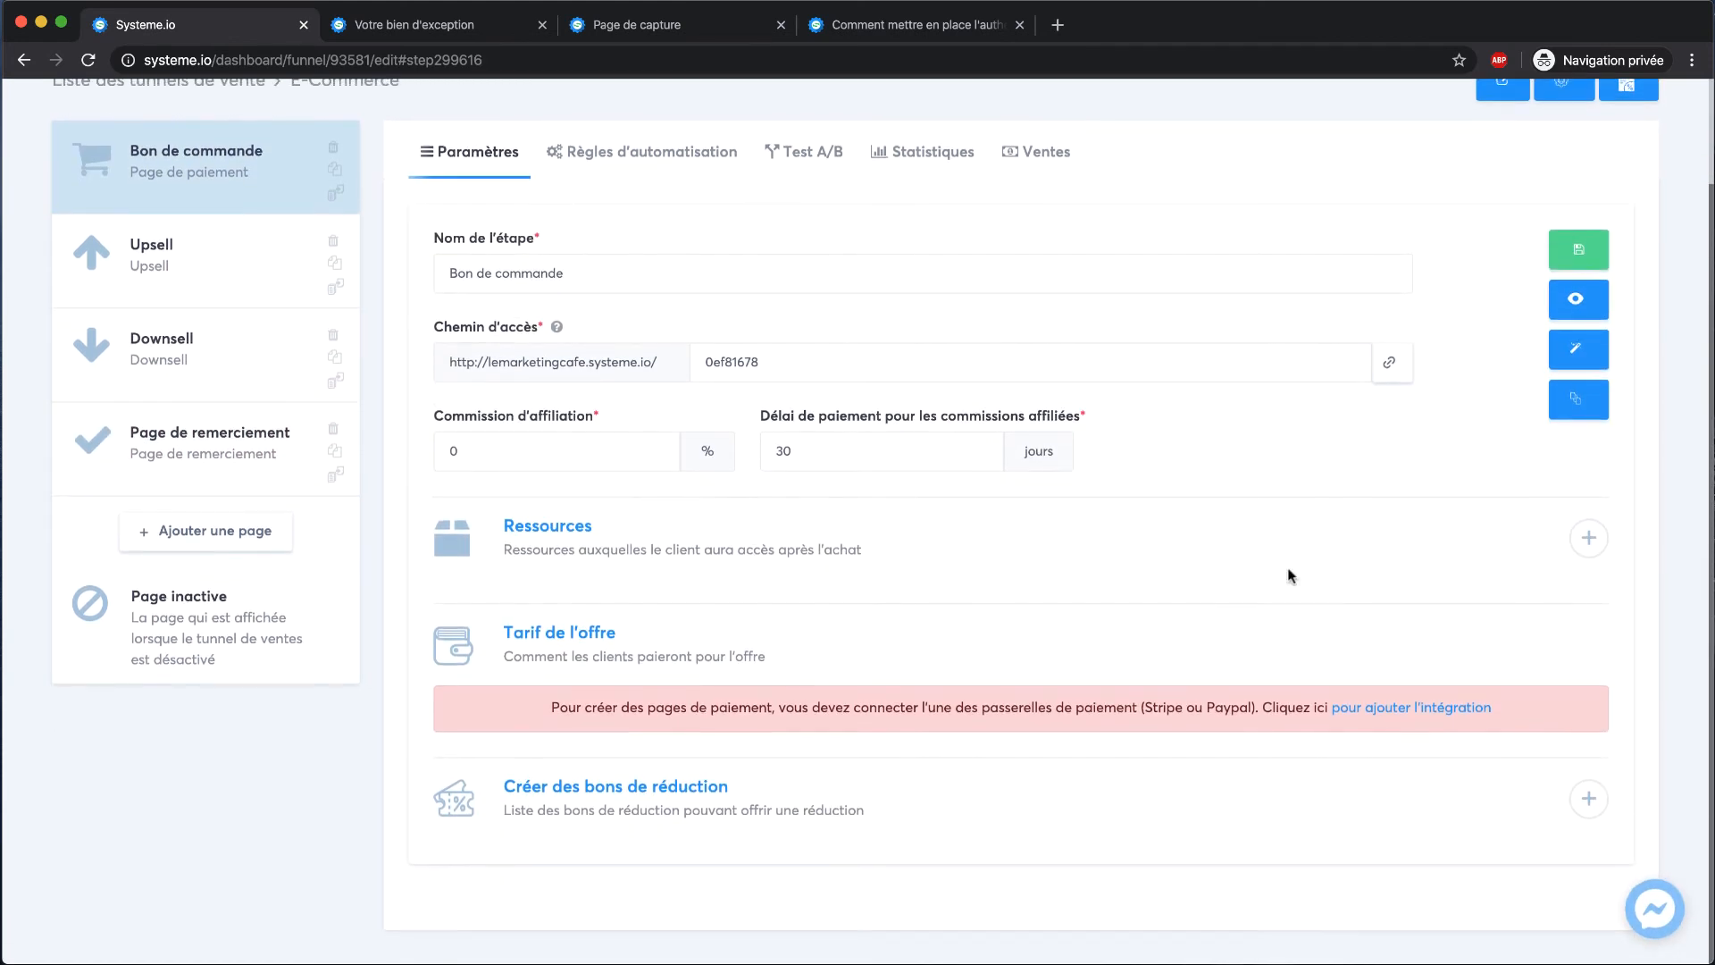
Add a resource under Ressources so buyers get access after purchase
{"action": "left_click", "coordinate": [1589, 539]}
{"action": "left_click", "coordinate": [754, 601]}
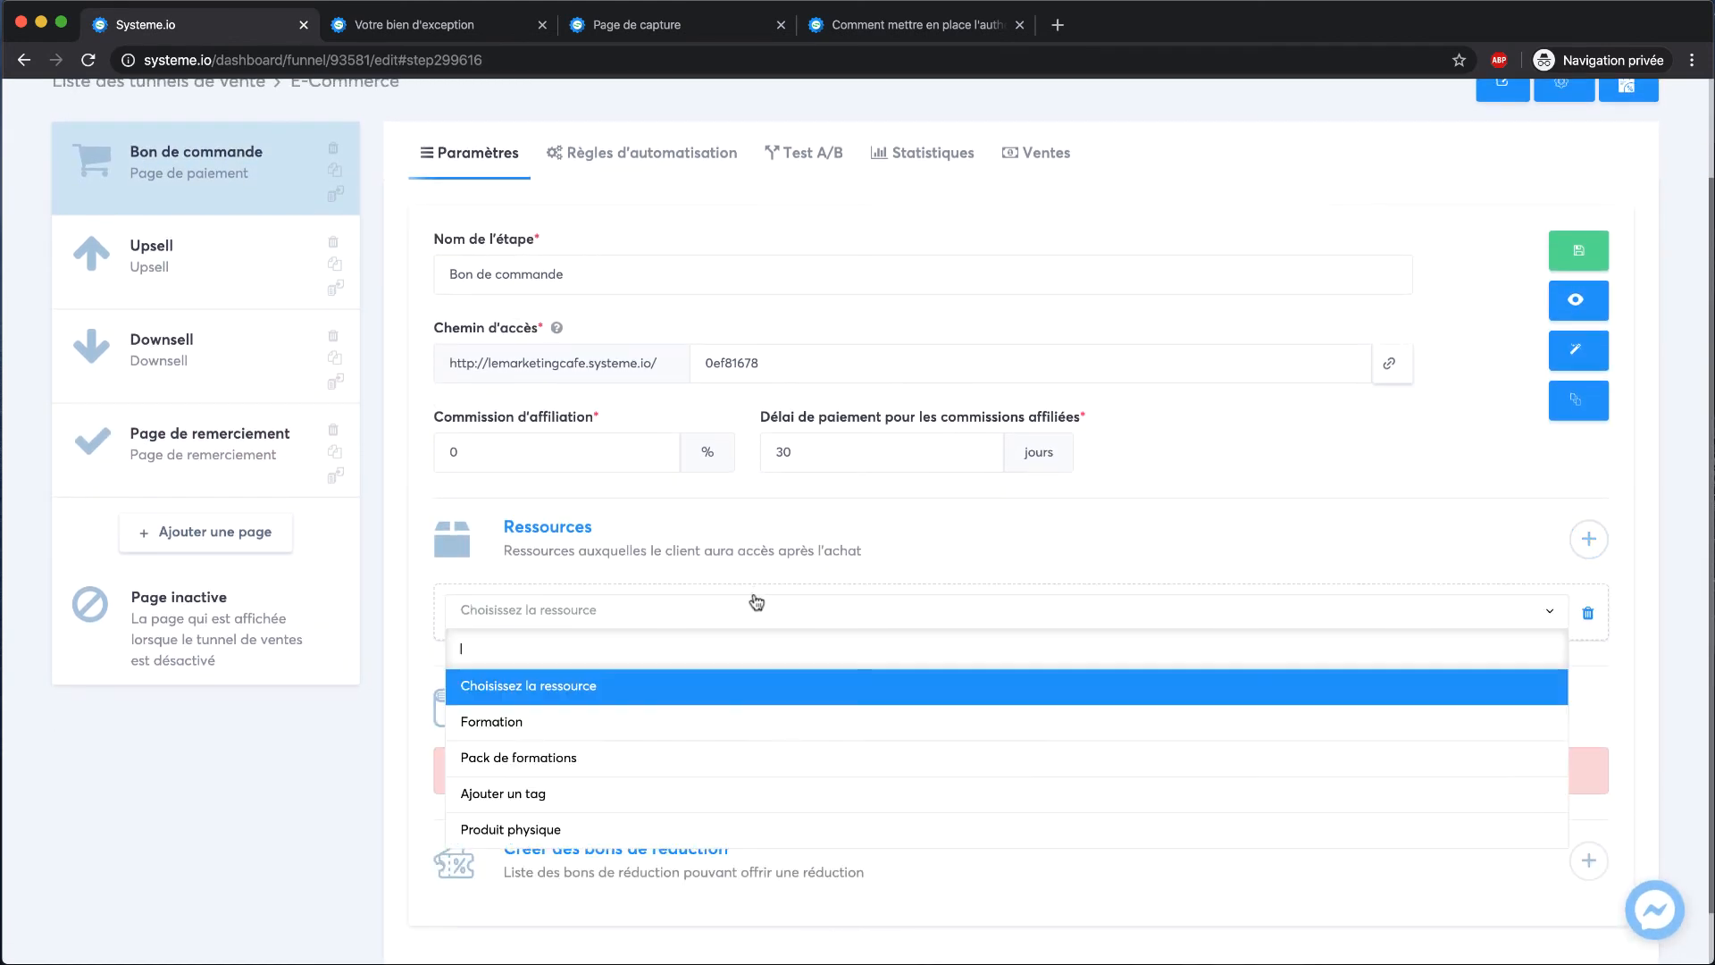
{"action": "left_click", "coordinate": [596, 717]}
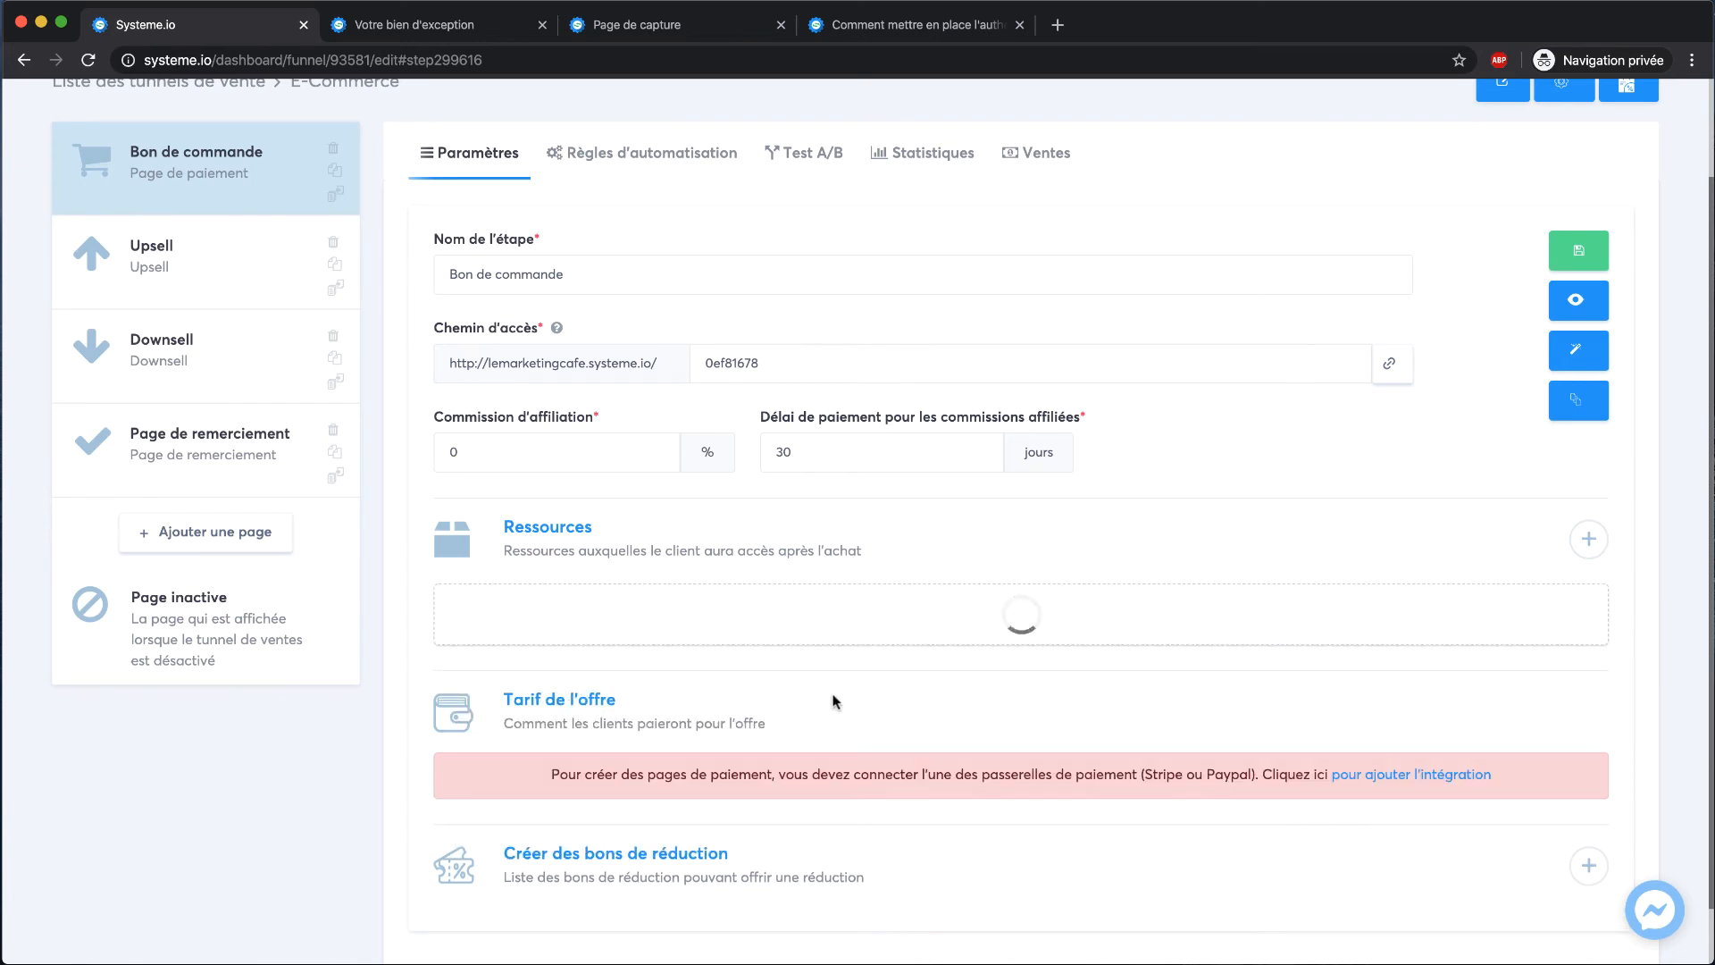
{"action": "scroll", "coordinate": [786, 675], "scroll_direction": "down", "scroll_amount": 1}
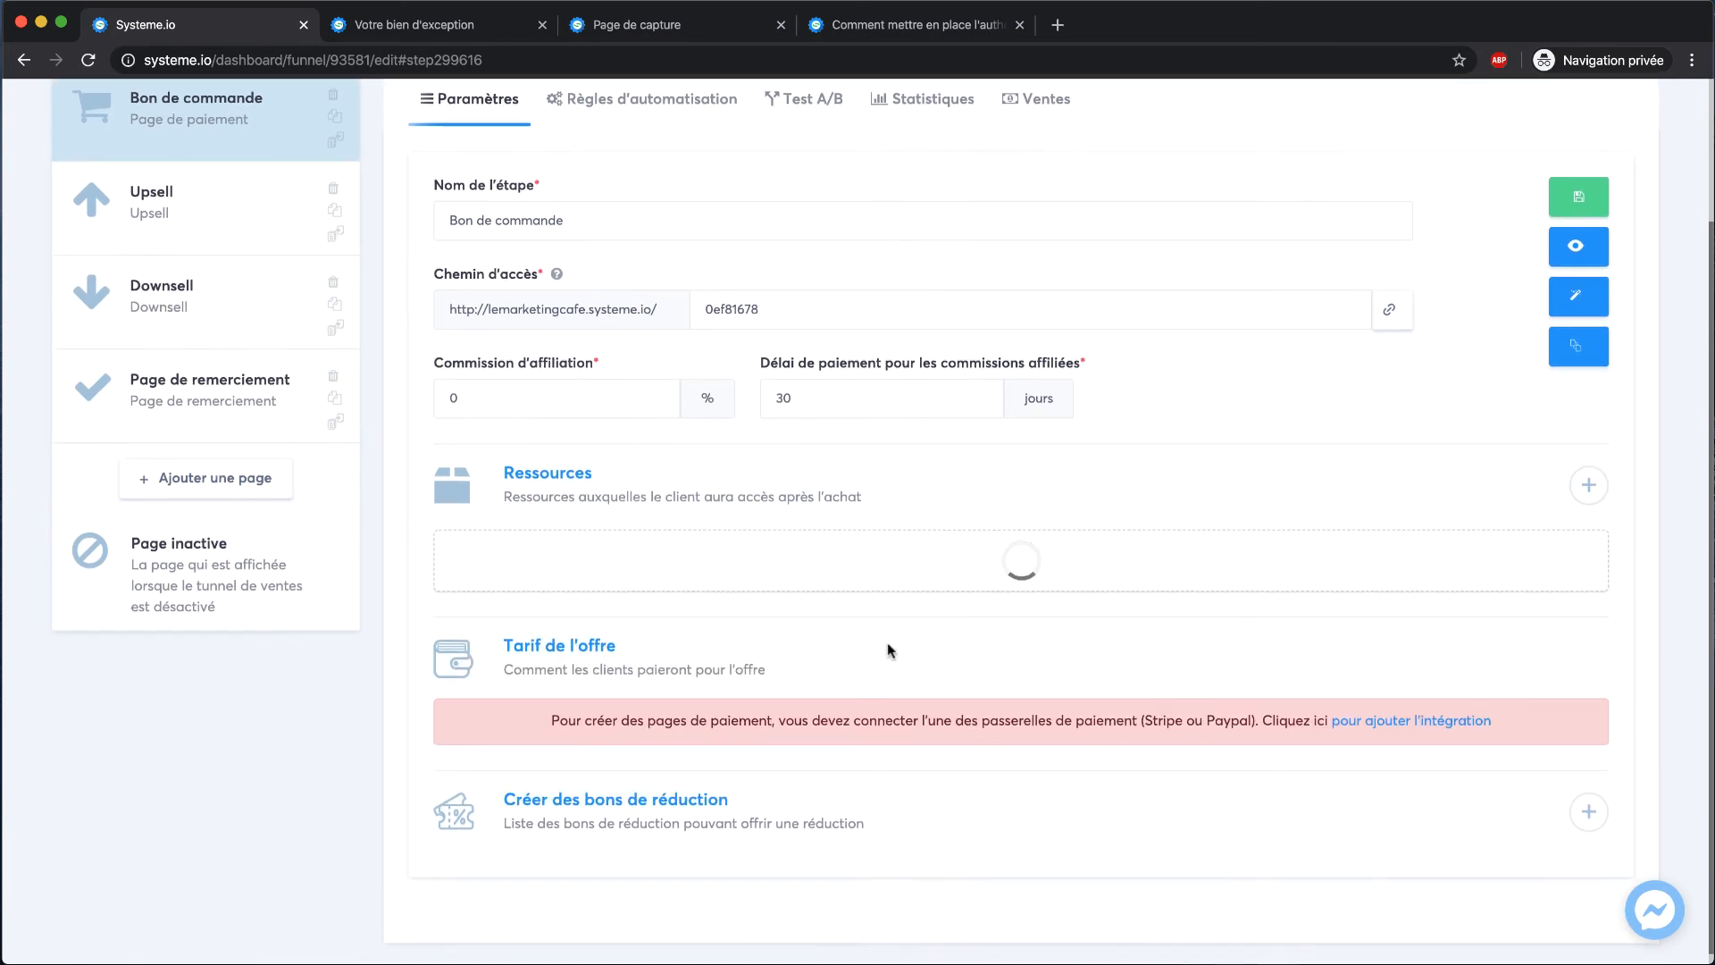
{"action": "scroll", "coordinate": [742, 659], "scroll_direction": "down", "scroll_amount": 1}
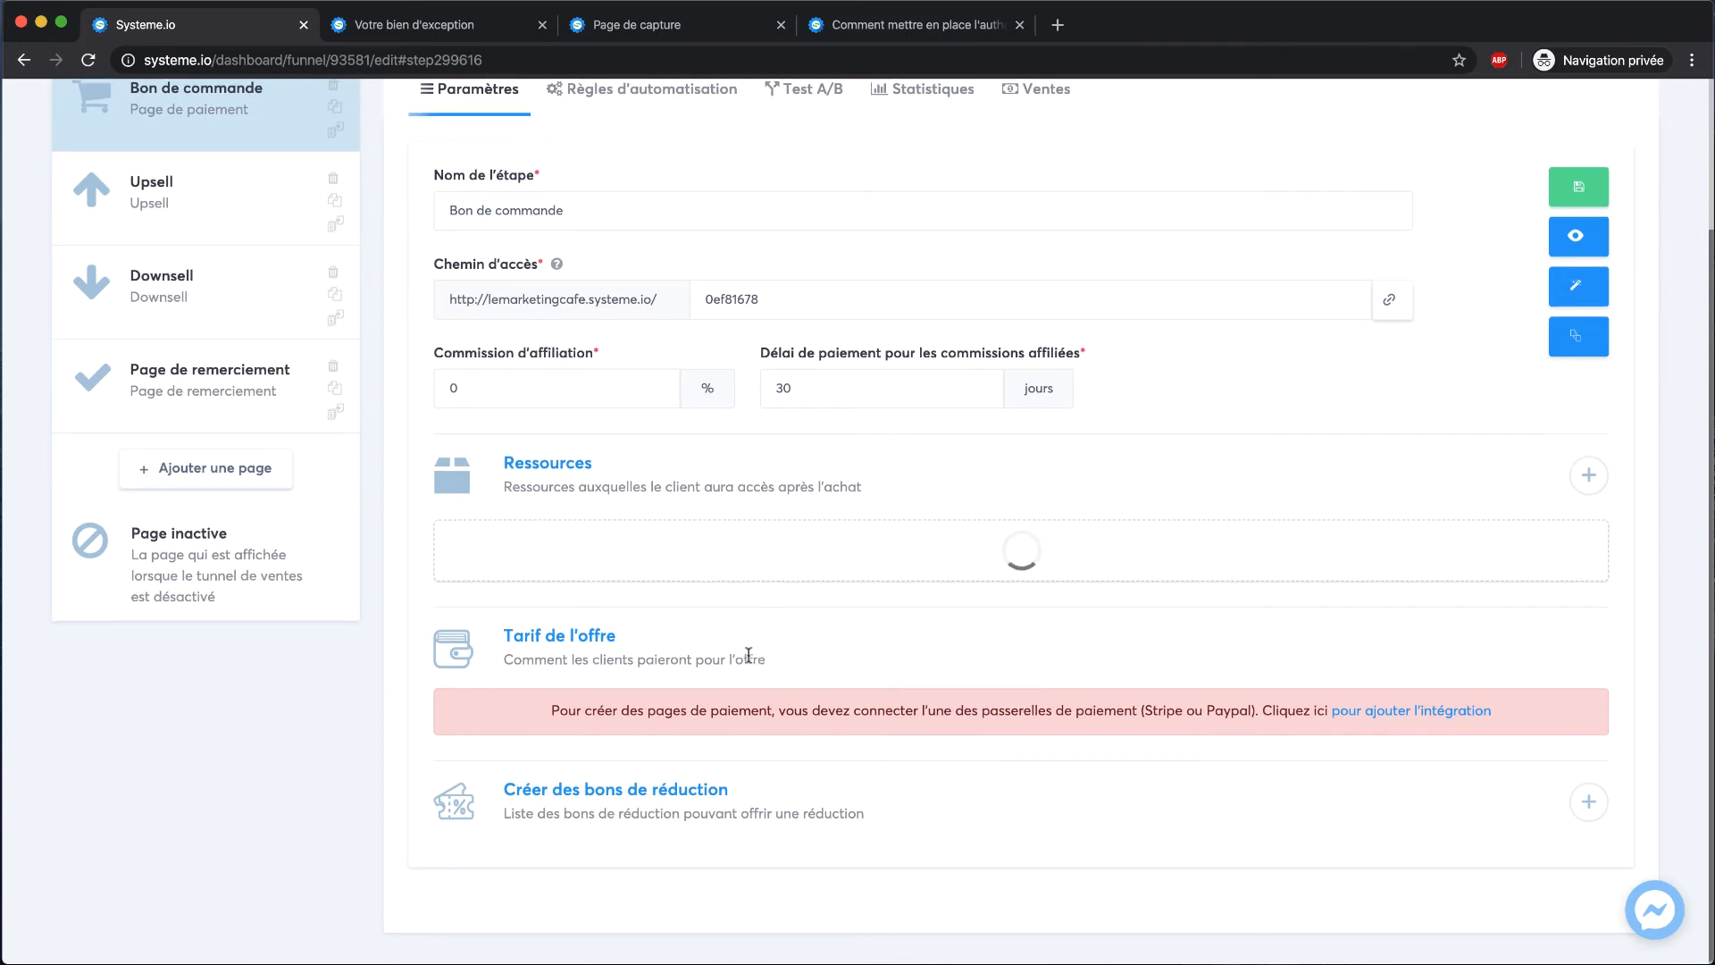
{"action": "scroll", "coordinate": [992, 567], "scroll_direction": "up", "scroll_amount": 3}
{"action": "scroll", "coordinate": [1012, 570], "scroll_direction": "down", "scroll_amount": 3}
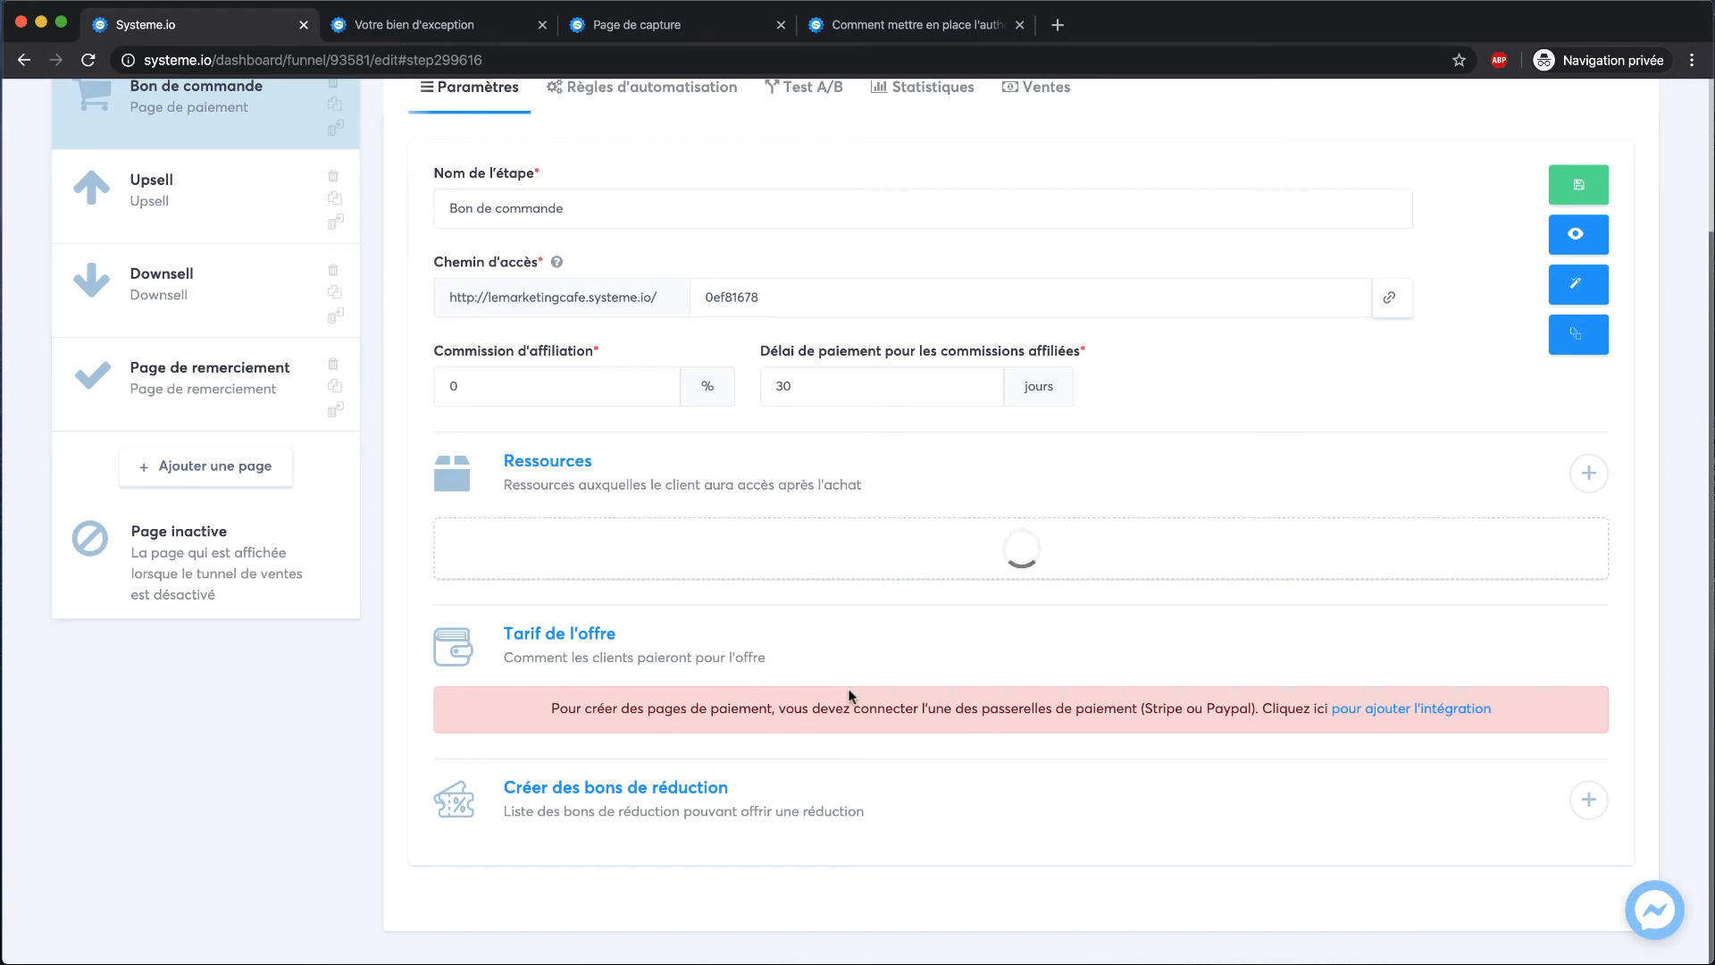
{"action": "scroll", "coordinate": [850, 694], "scroll_direction": "up", "scroll_amount": 2}
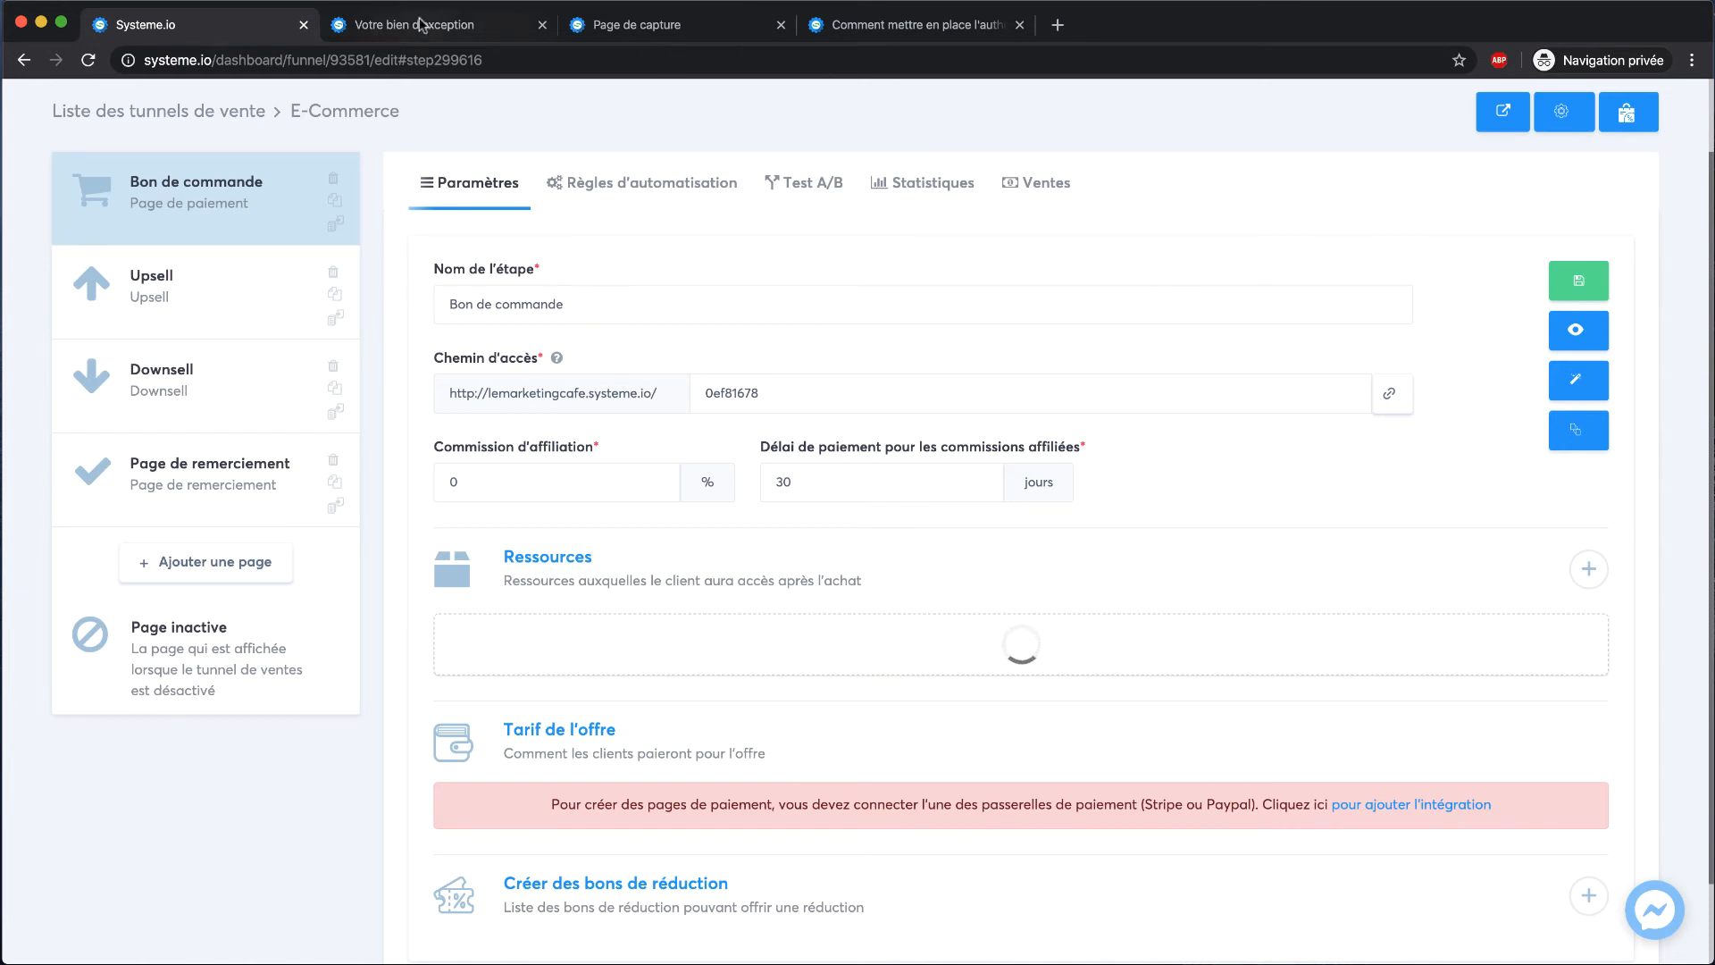
{"action": "scroll", "coordinate": [1428, 175], "scroll_direction": "up", "scroll_amount": 2}
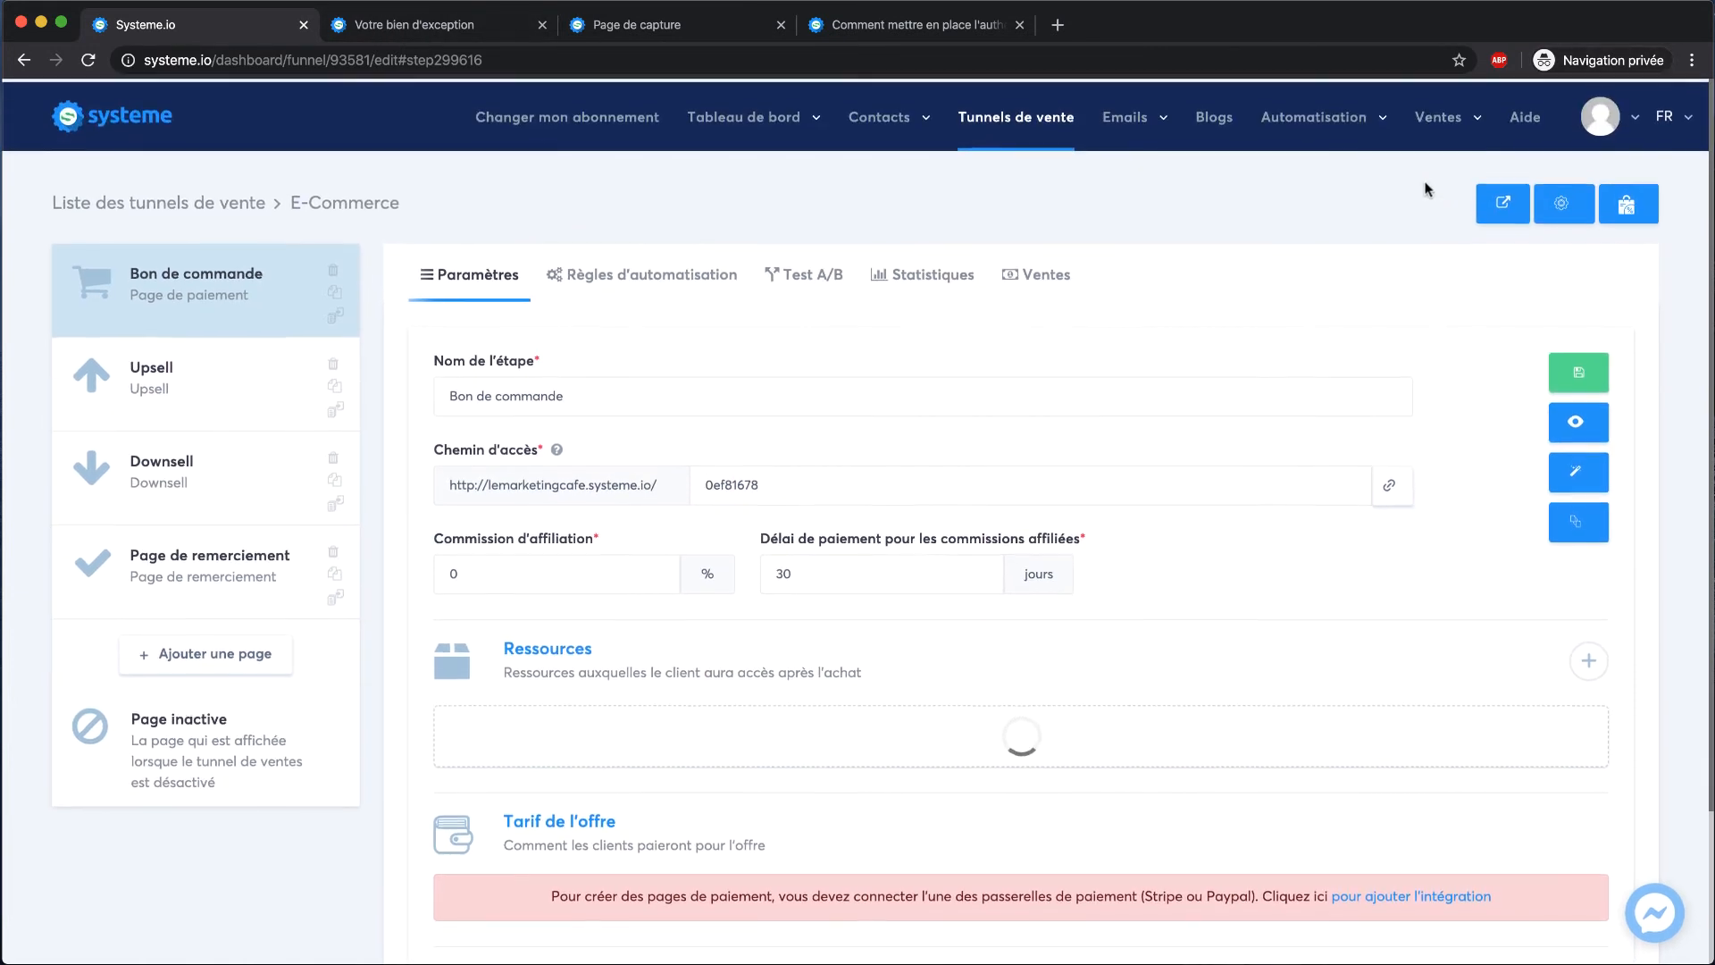
{"action": "mouse_move", "coordinate": [1145, 114]}
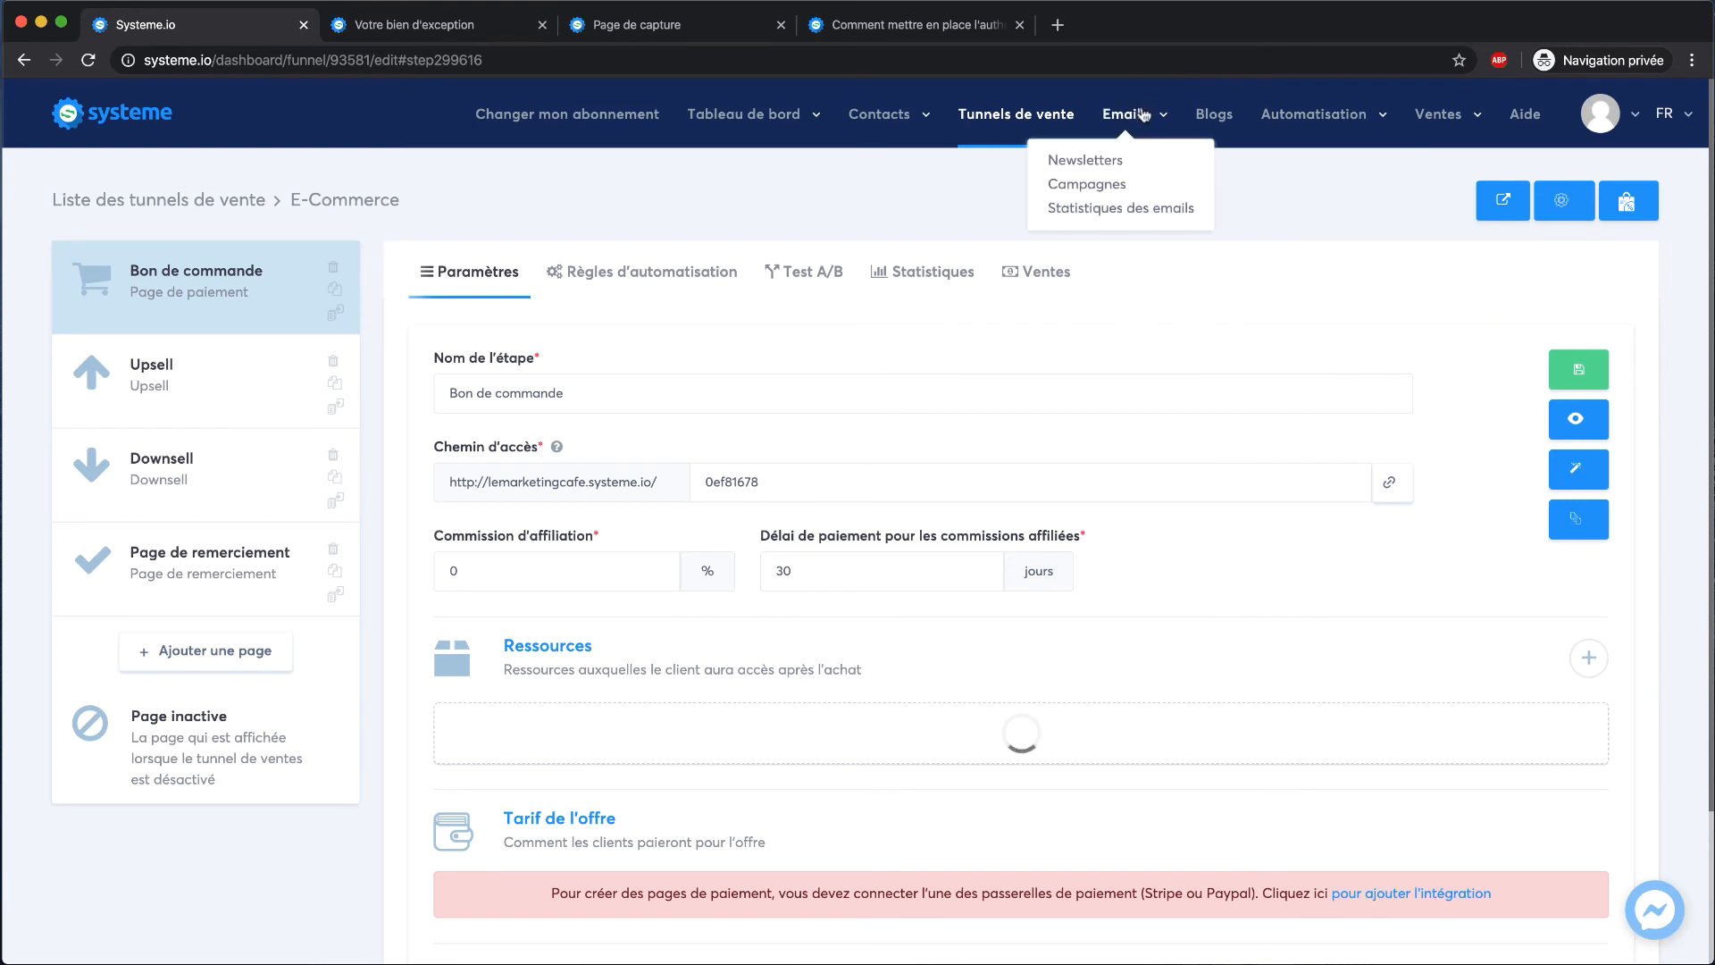
Start a new newsletter from the Emails > Newsletters list
{"action": "left_click", "coordinate": [1113, 160]}
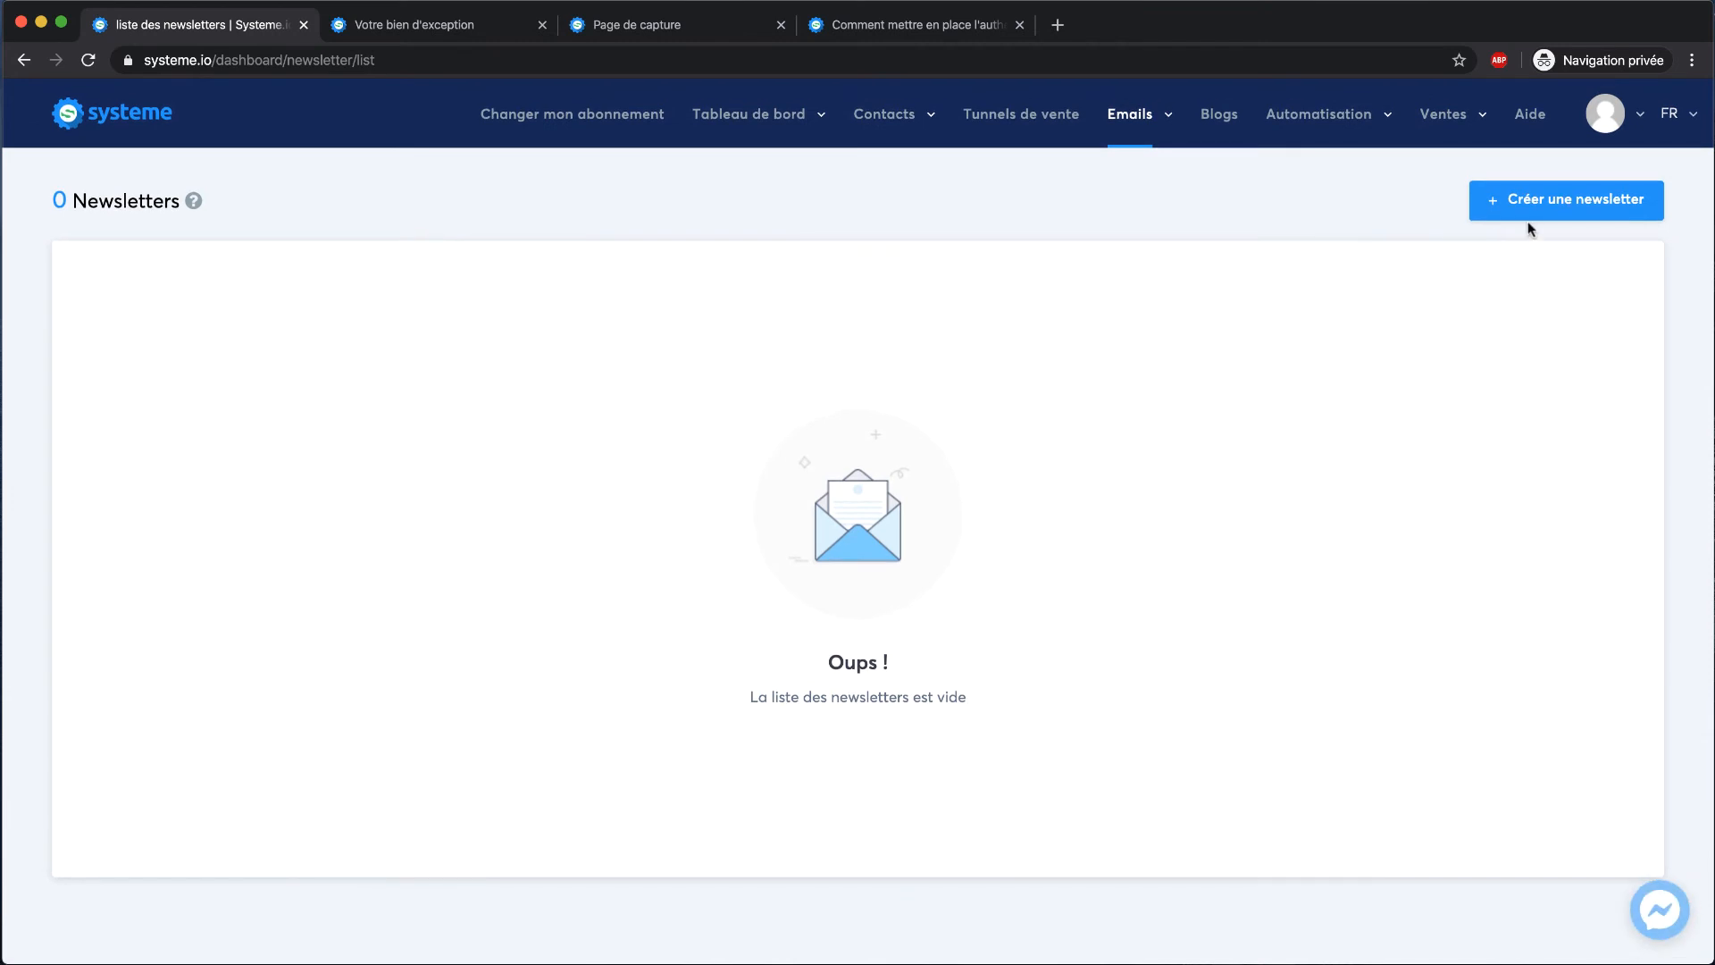
{"action": "left_click", "coordinate": [1497, 201]}
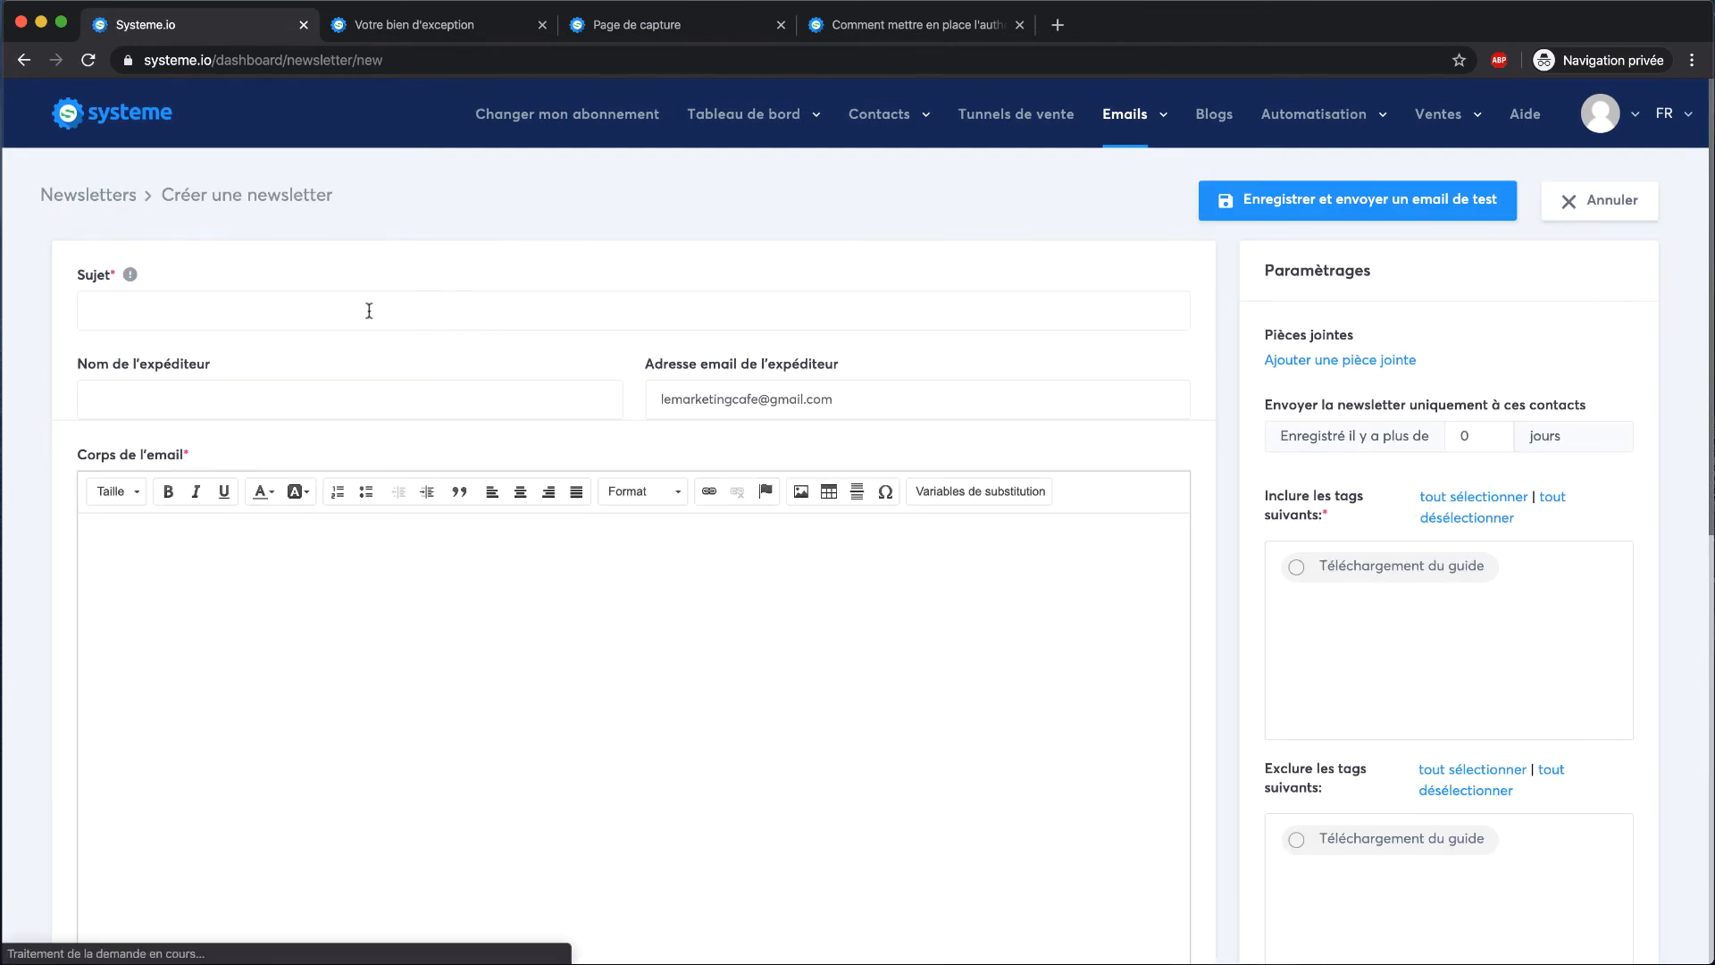
{"action": "left_click", "coordinate": [369, 310]}
{"action": "scroll", "coordinate": [369, 310], "scroll_direction": "down", "scroll_amount": 3}
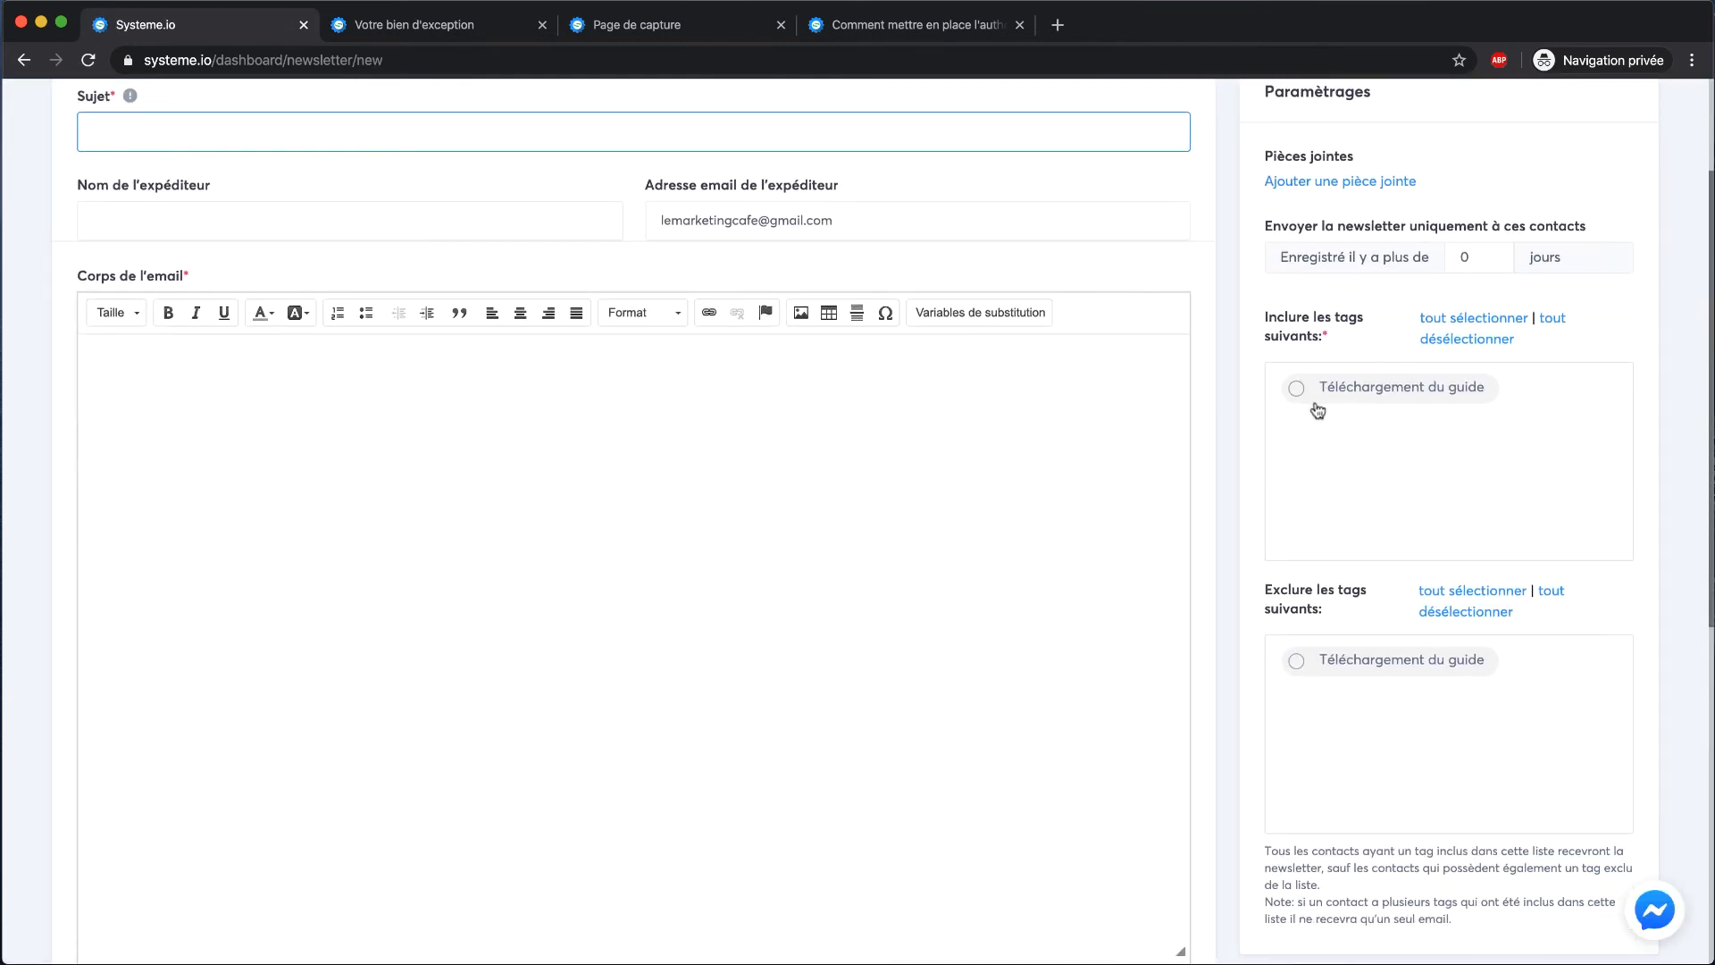
Include contacts tagged Téléchargement du guide, then select the Sujet field and the jours value
{"action": "left_click", "coordinate": [1317, 400]}
{"action": "scroll", "coordinate": [1255, 411], "scroll_direction": "up", "scroll_amount": 3}
{"action": "scroll", "coordinate": [1252, 366], "scroll_direction": "down", "scroll_amount": 5}
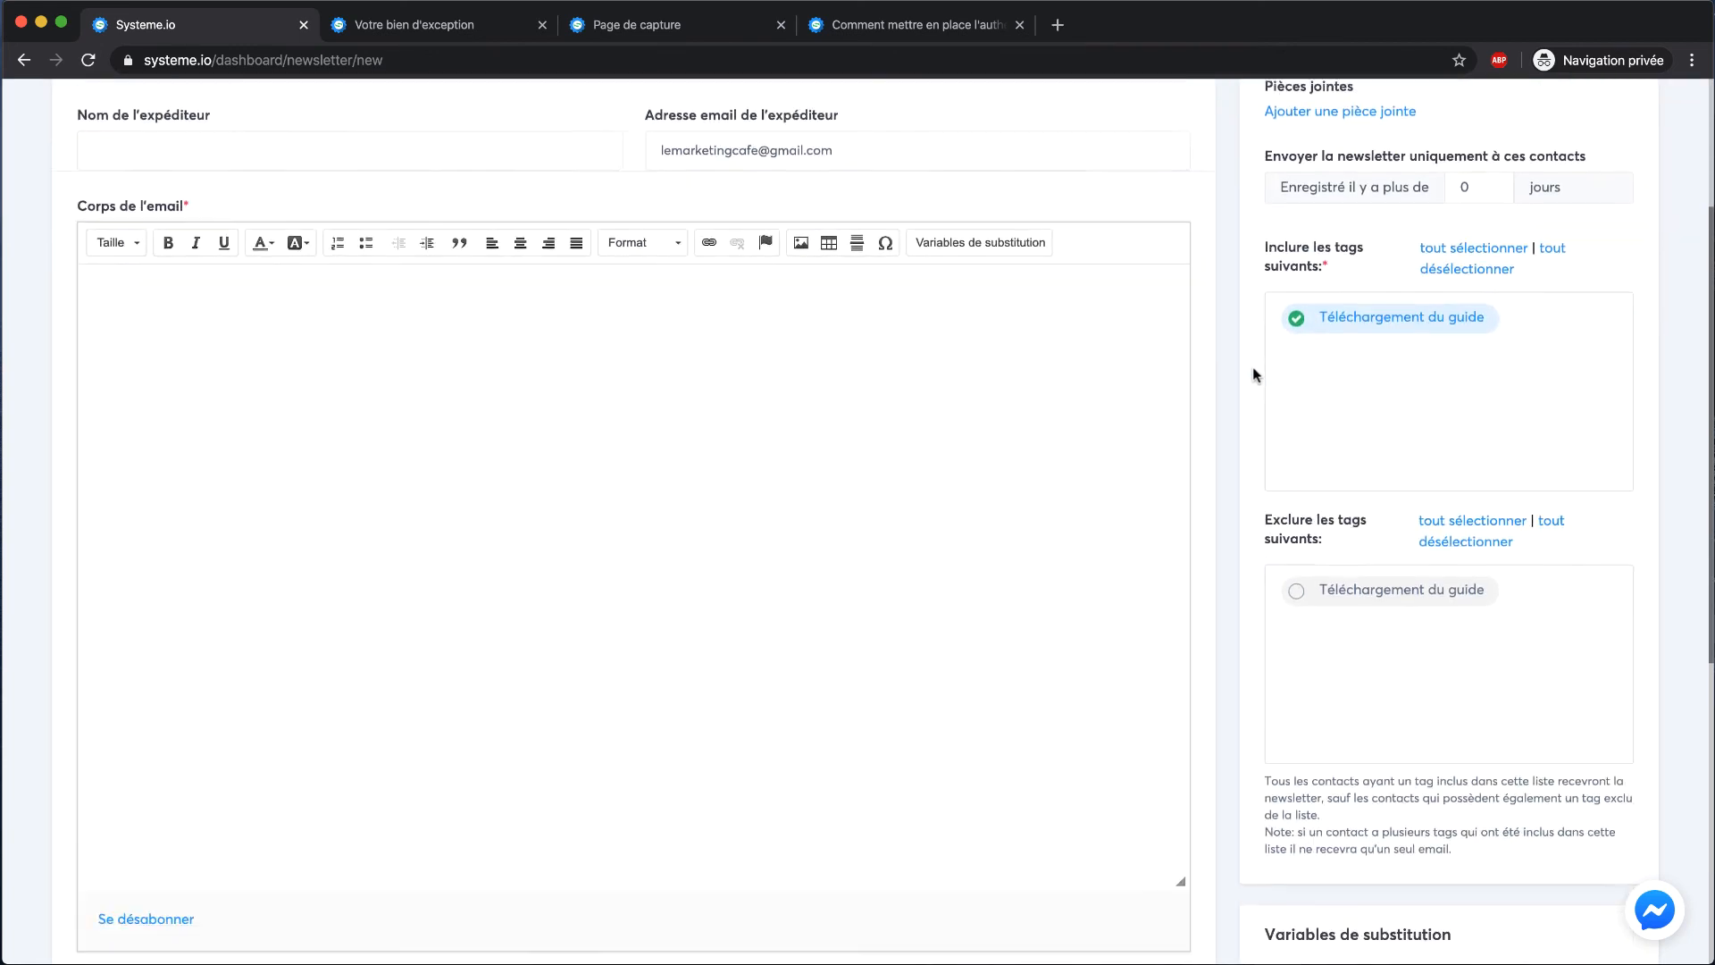
{"action": "scroll", "coordinate": [1252, 366], "scroll_direction": "up", "scroll_amount": 5}
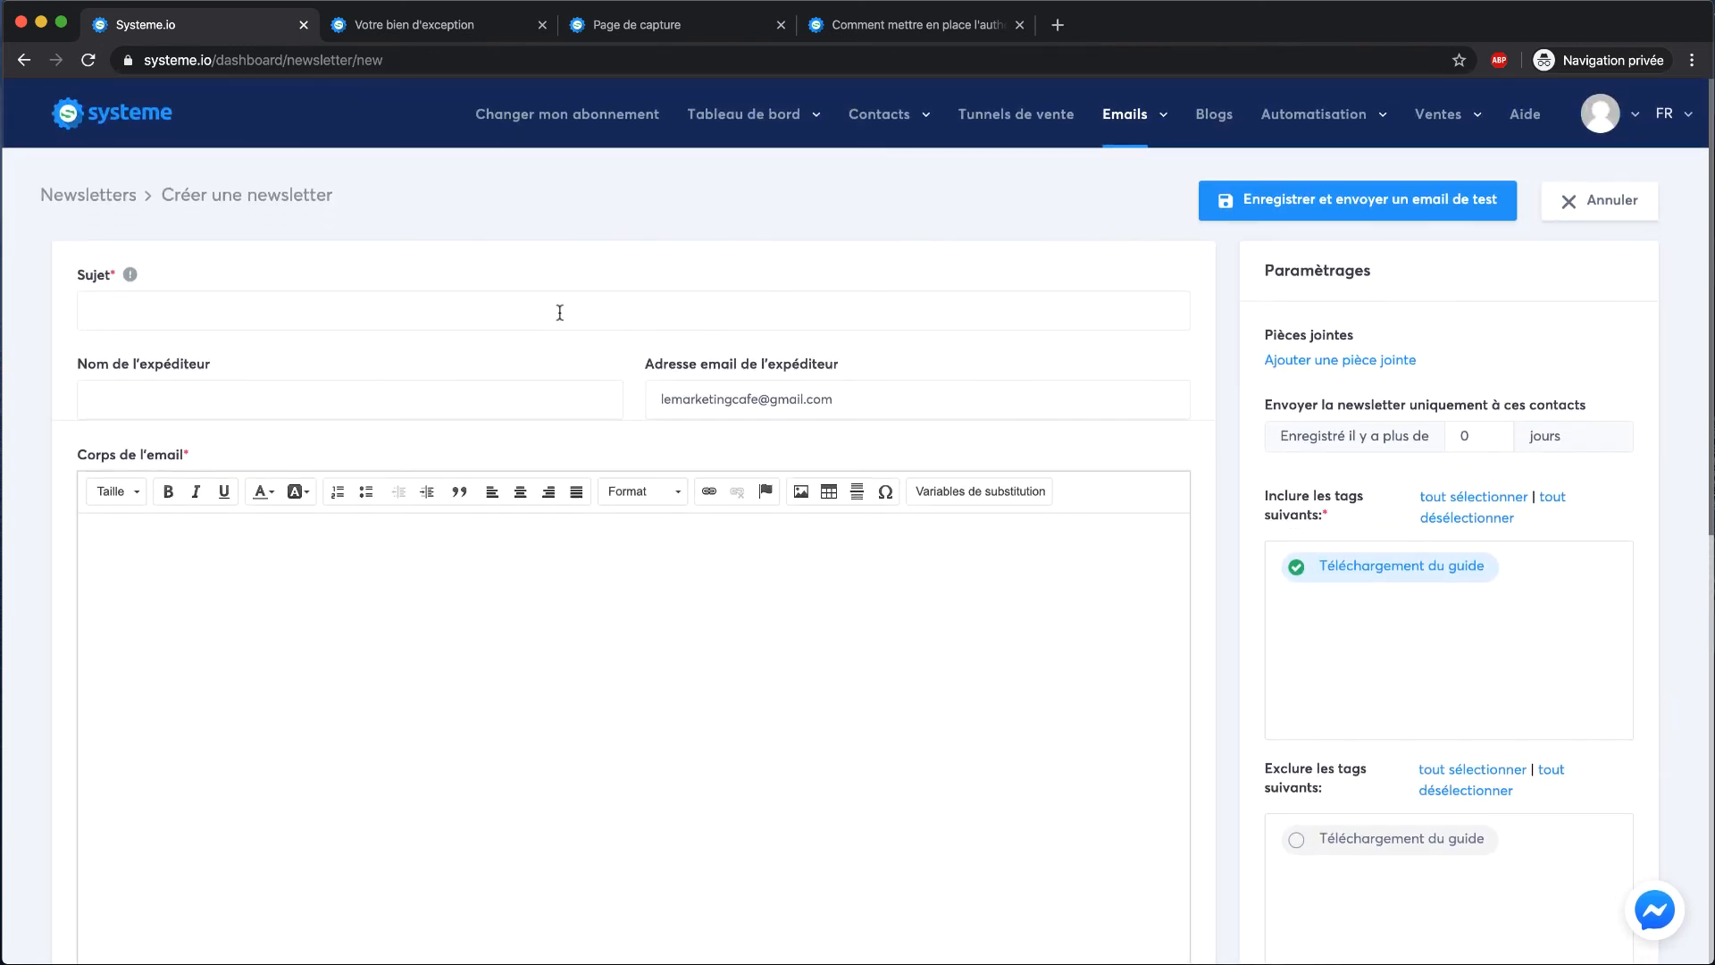
{"action": "left_click", "coordinate": [559, 310]}
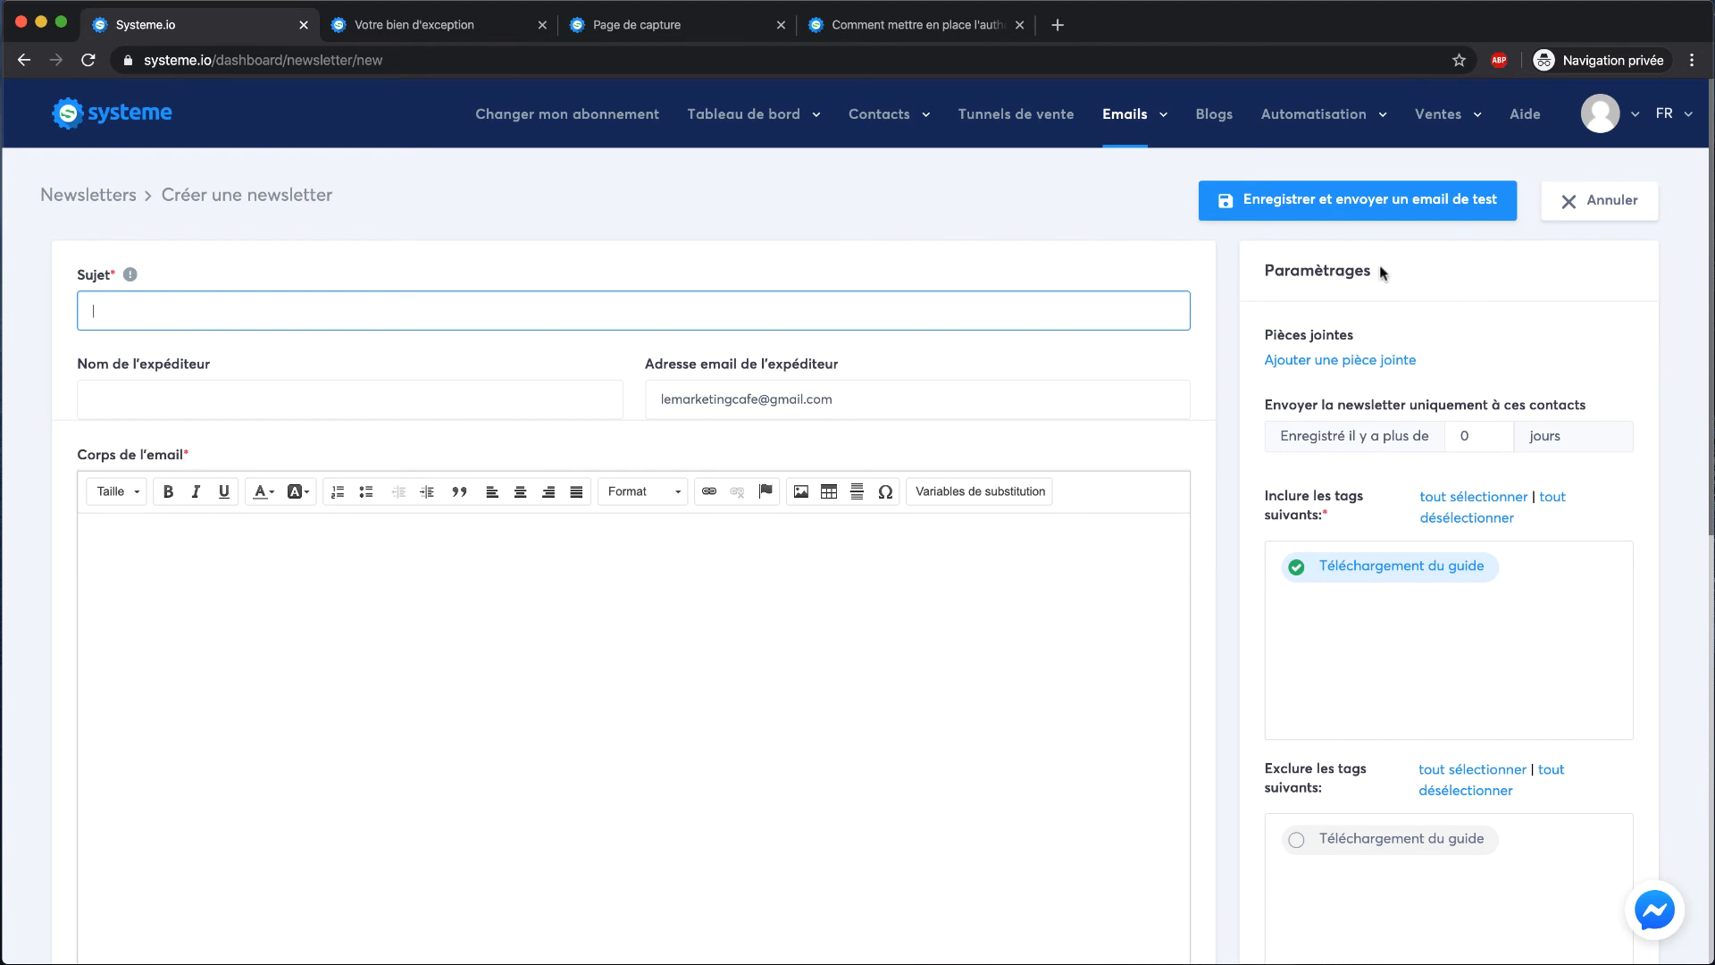
{"action": "scroll", "coordinate": [1362, 312], "scroll_direction": "down", "scroll_amount": 1}
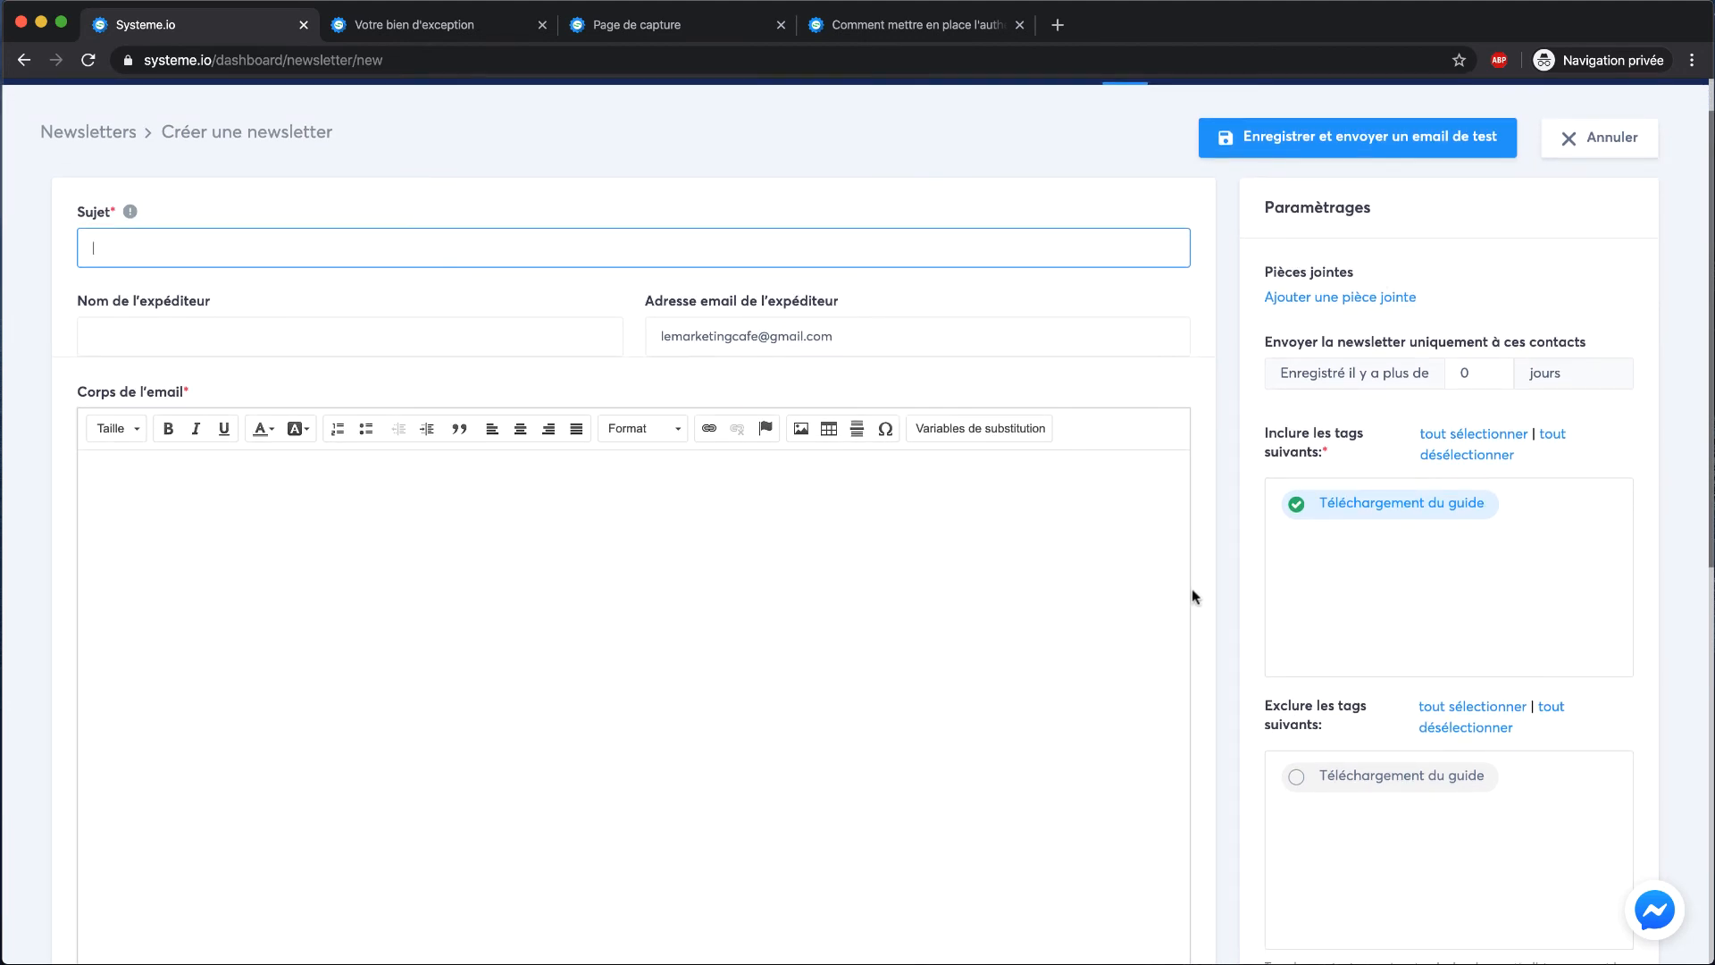
{"action": "scroll", "coordinate": [1191, 588], "scroll_direction": "down", "scroll_amount": 7}
{"action": "scroll", "coordinate": [1192, 588], "scroll_direction": "up", "scroll_amount": 9}
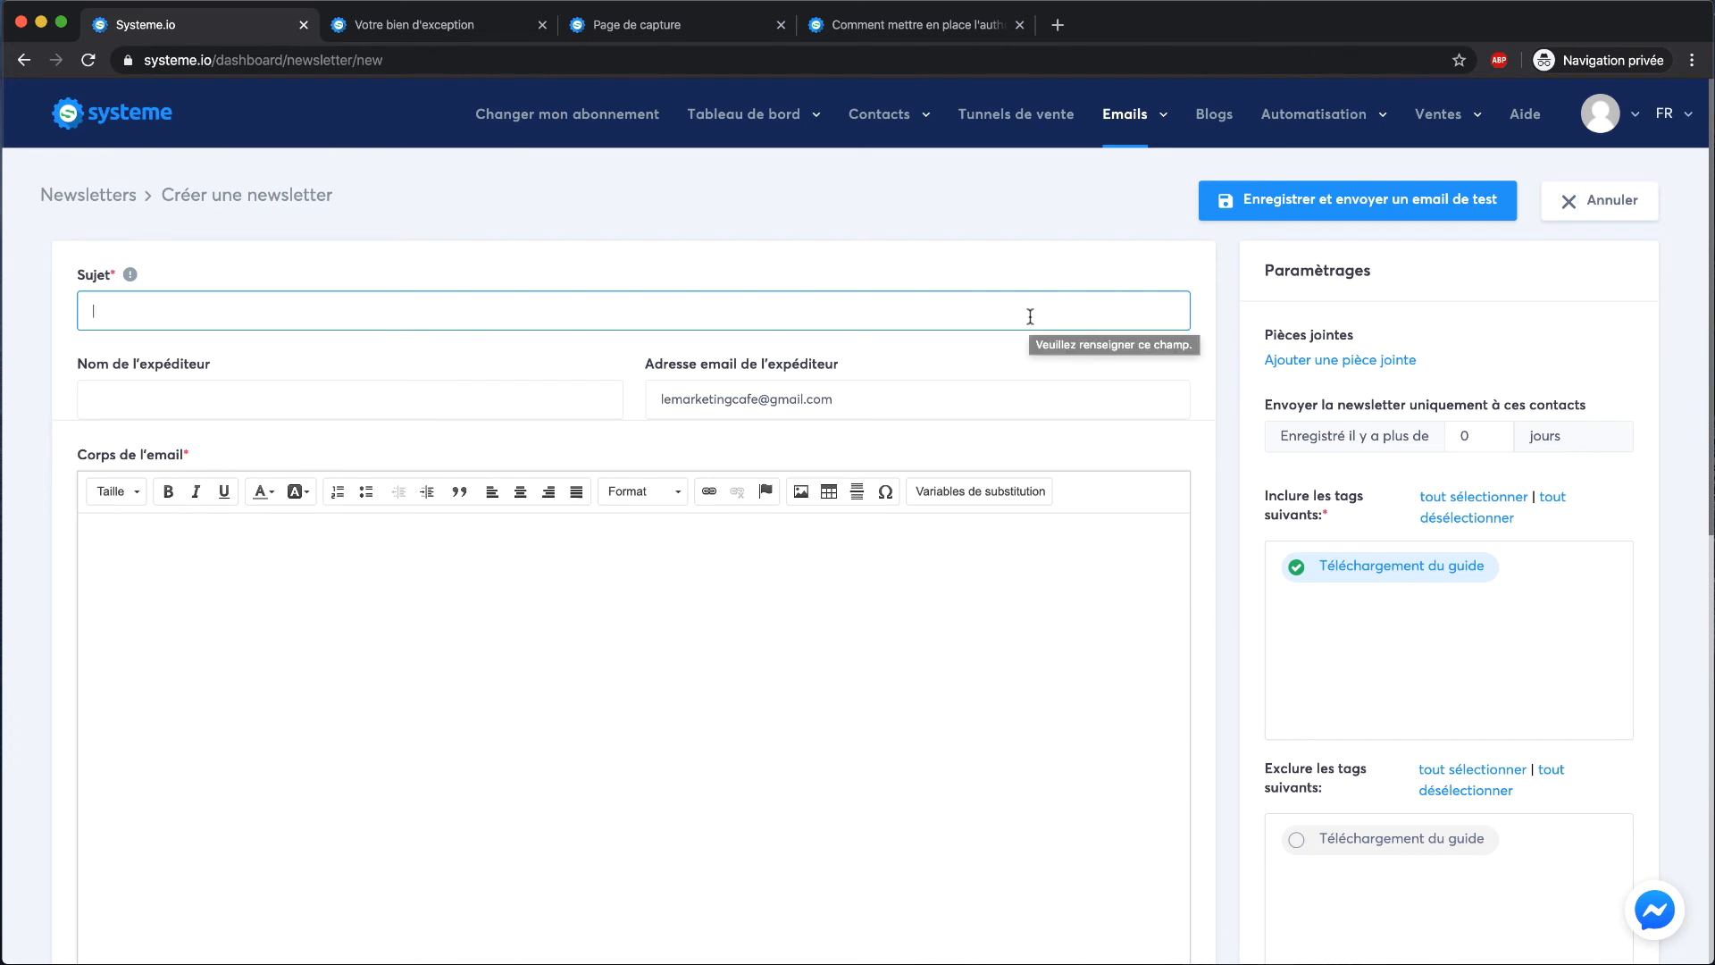
{"action": "double_click", "coordinate": [1482, 438]}
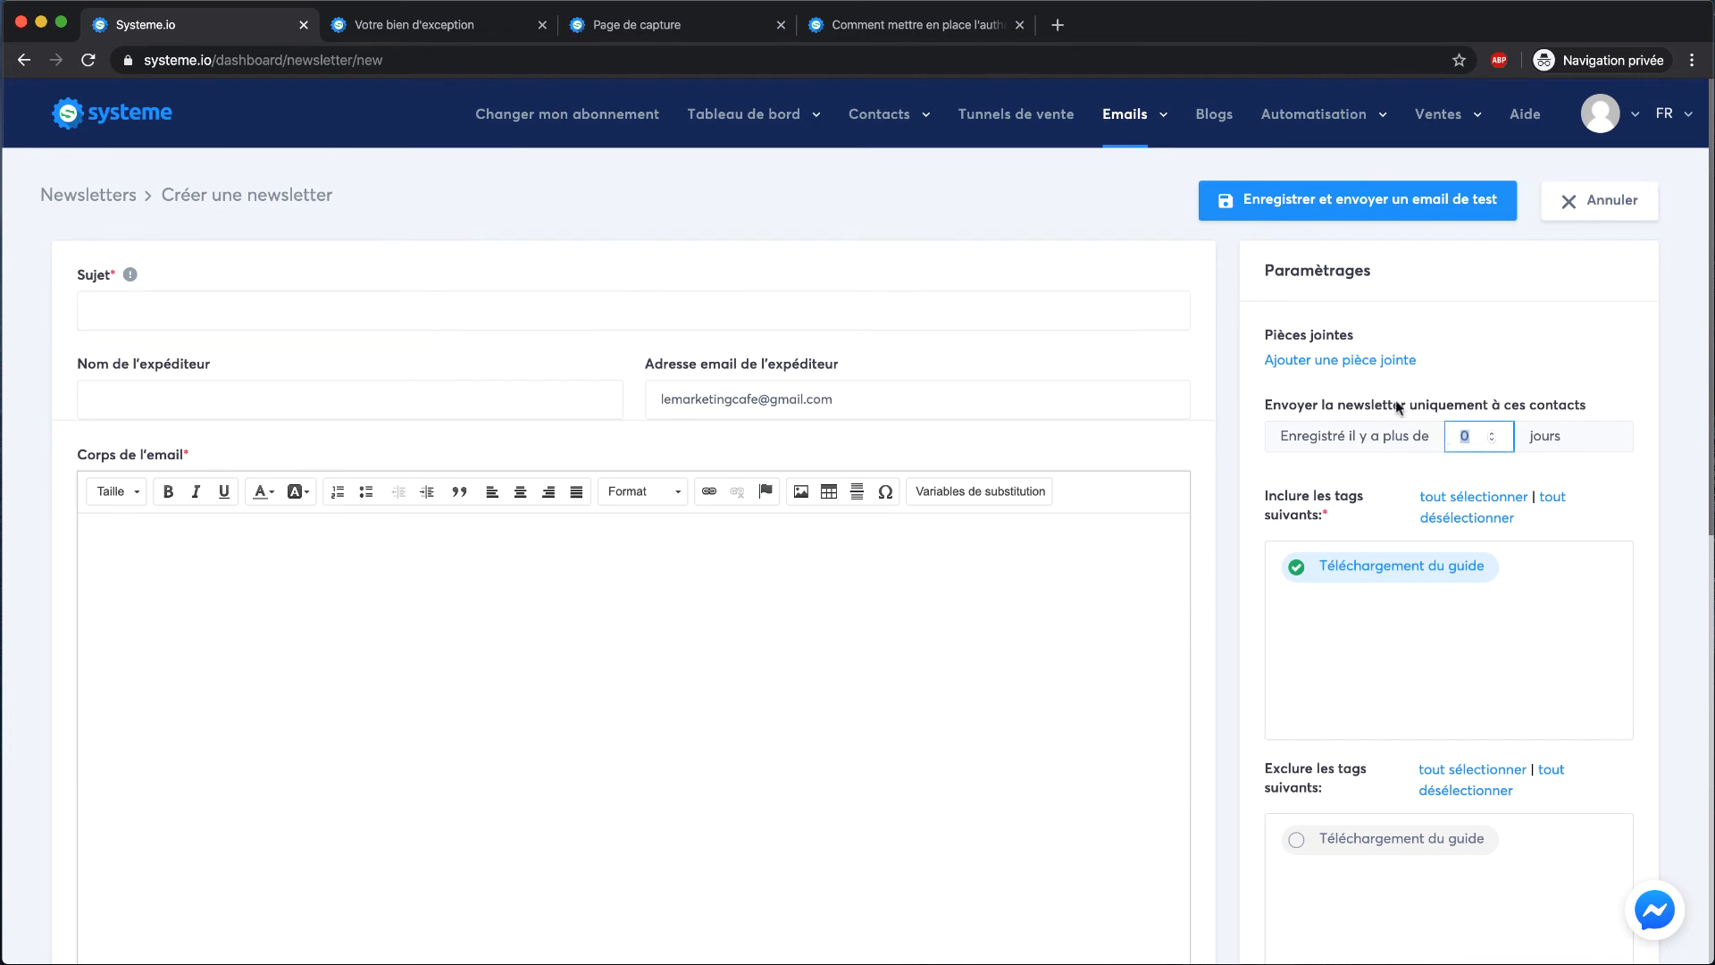
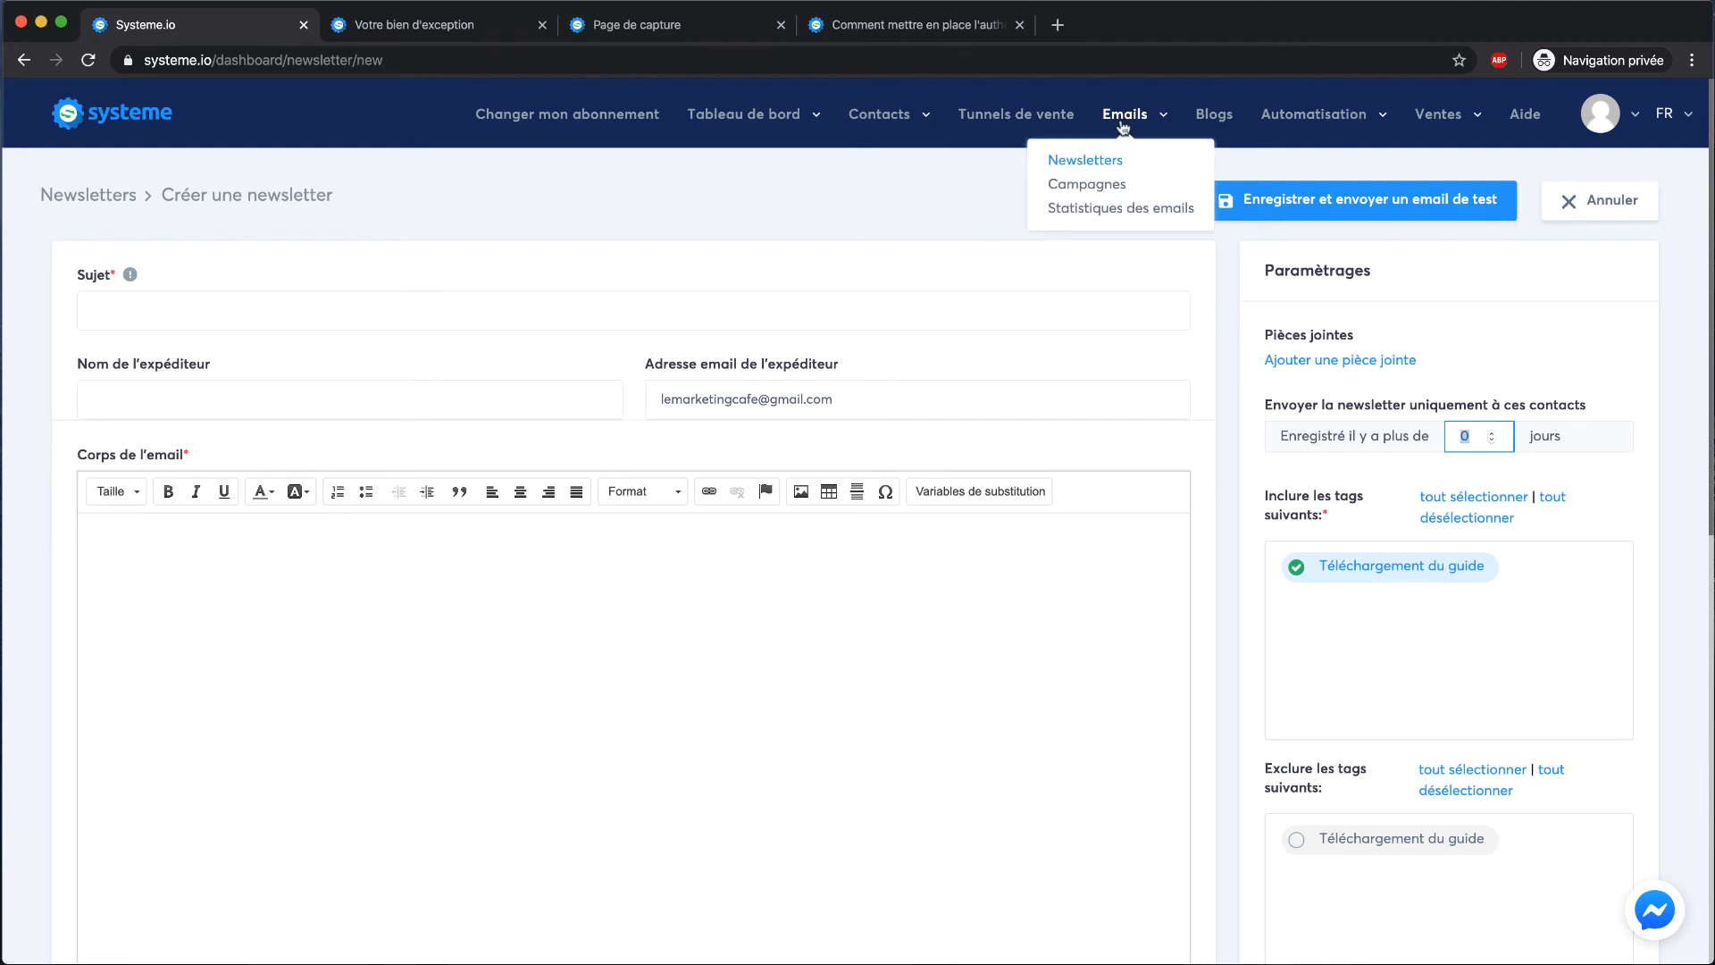
Create and save an email campaign named 'Campagne Marketing' under Emails > Campagnes
{"action": "left_click", "coordinate": [1038, 184]}
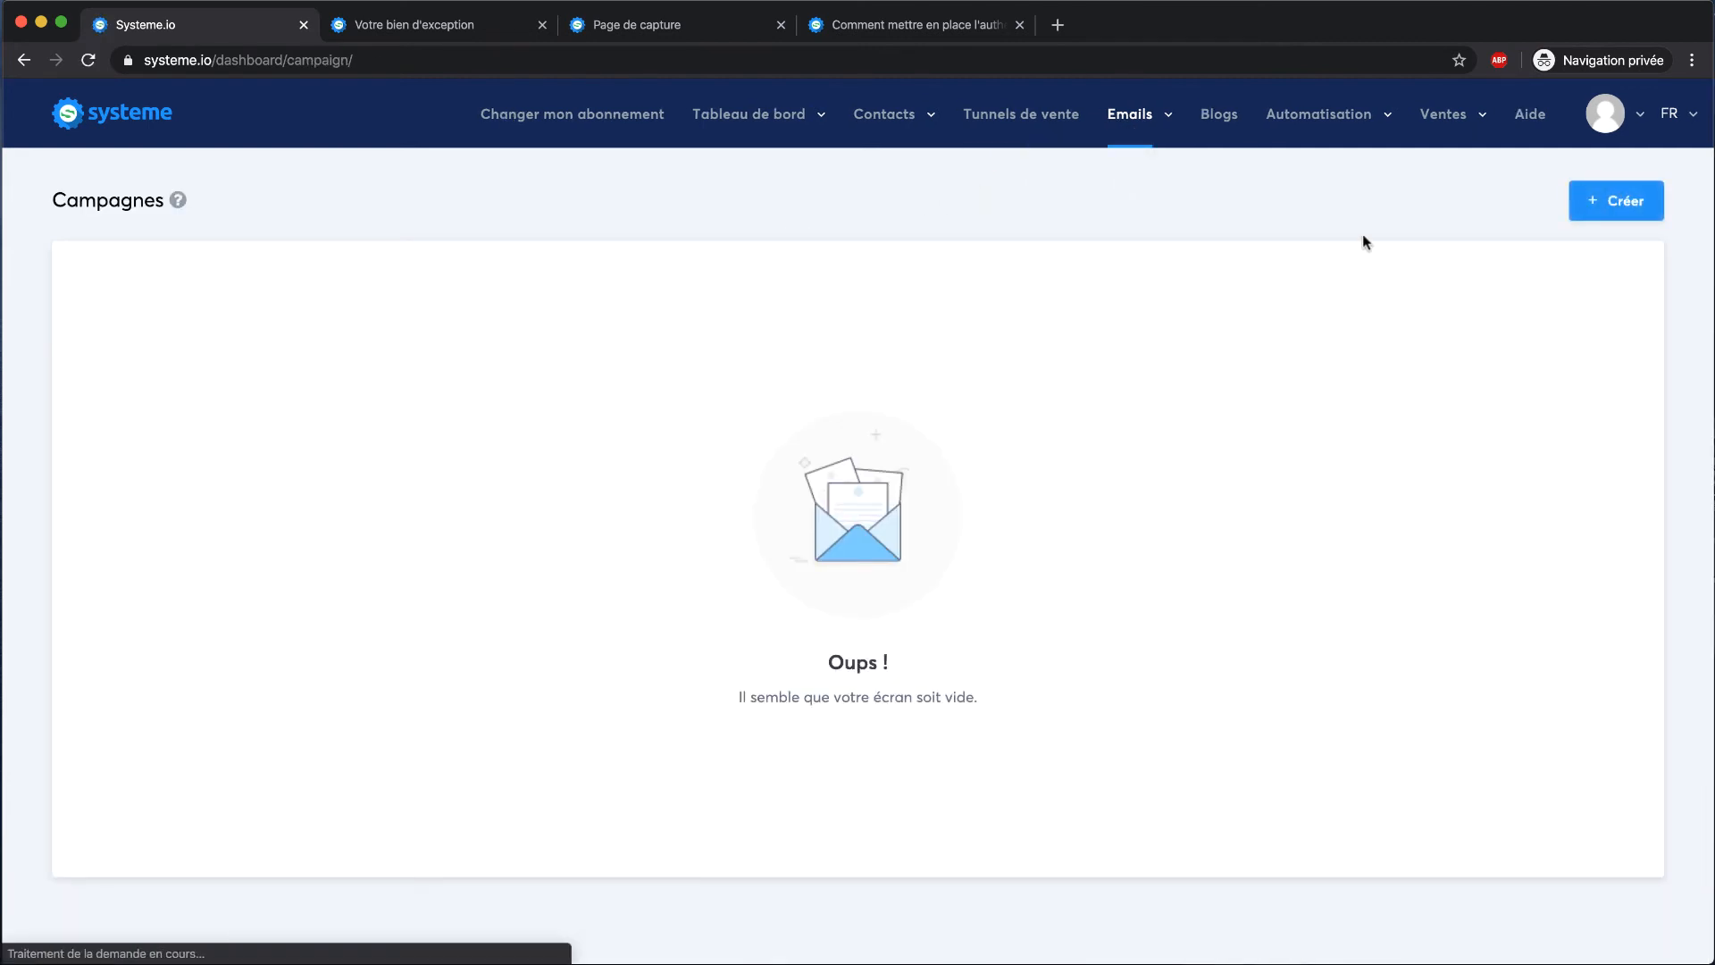
{"action": "left_click", "coordinate": [1611, 204]}
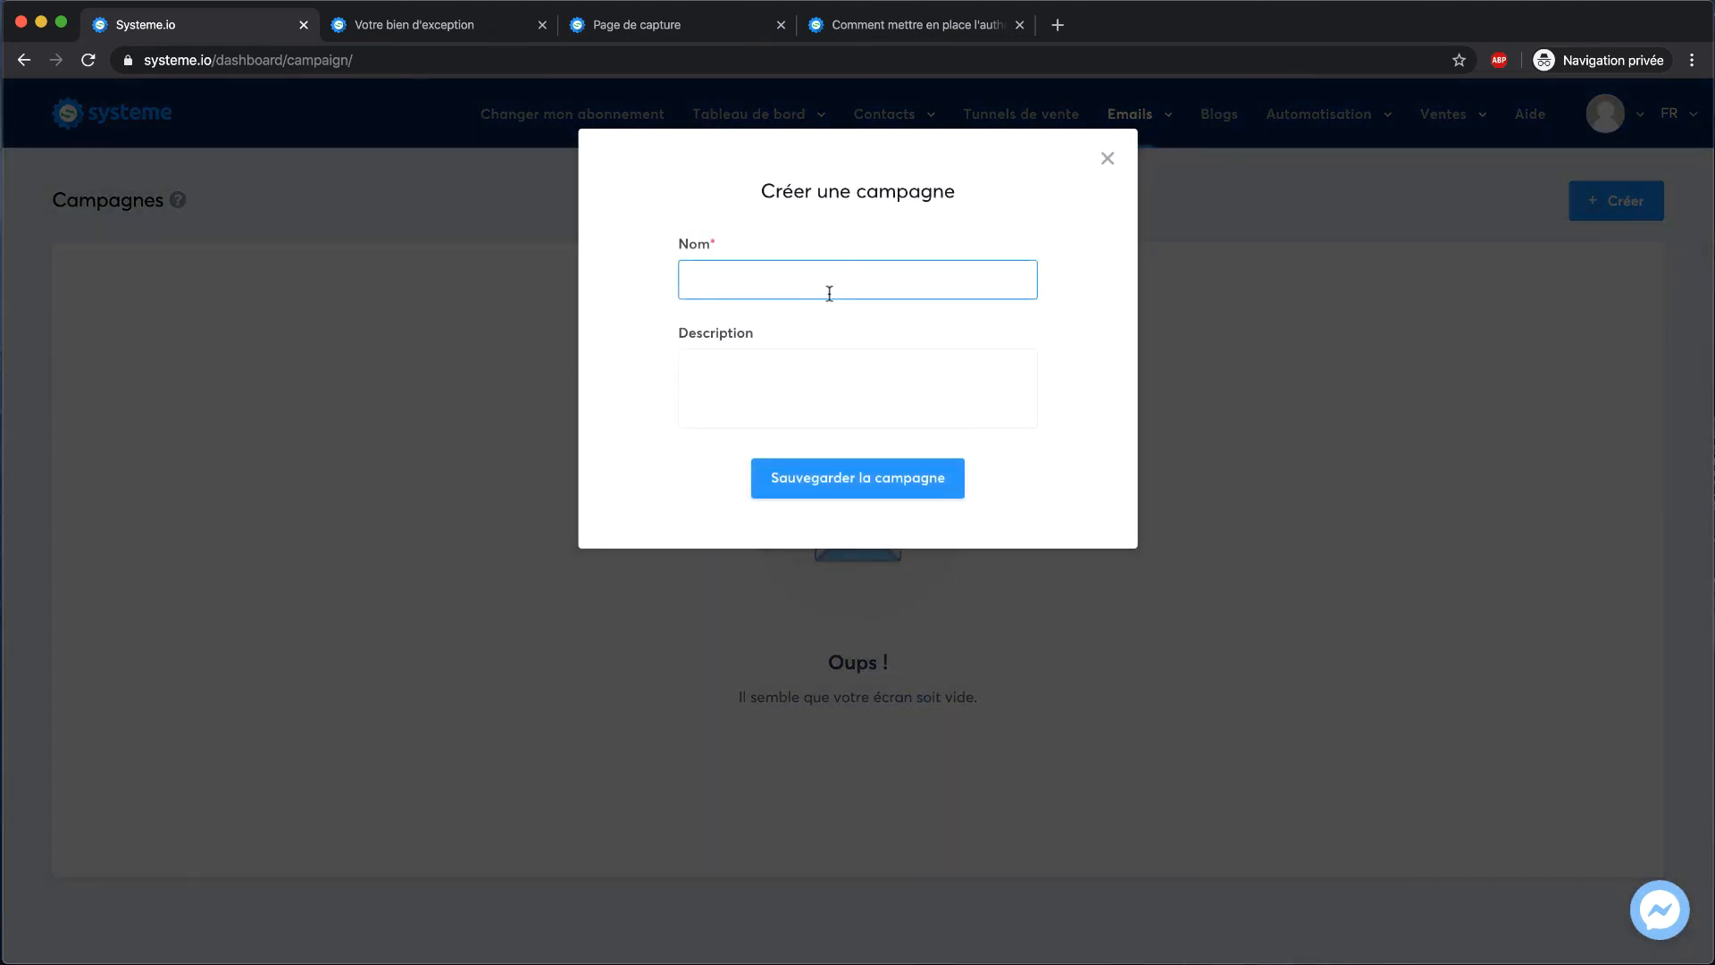
{"action": "type", "text": "Ca"}
{"action": "key", "text": "Tab"}
{"action": "type", "text": "mpa"}
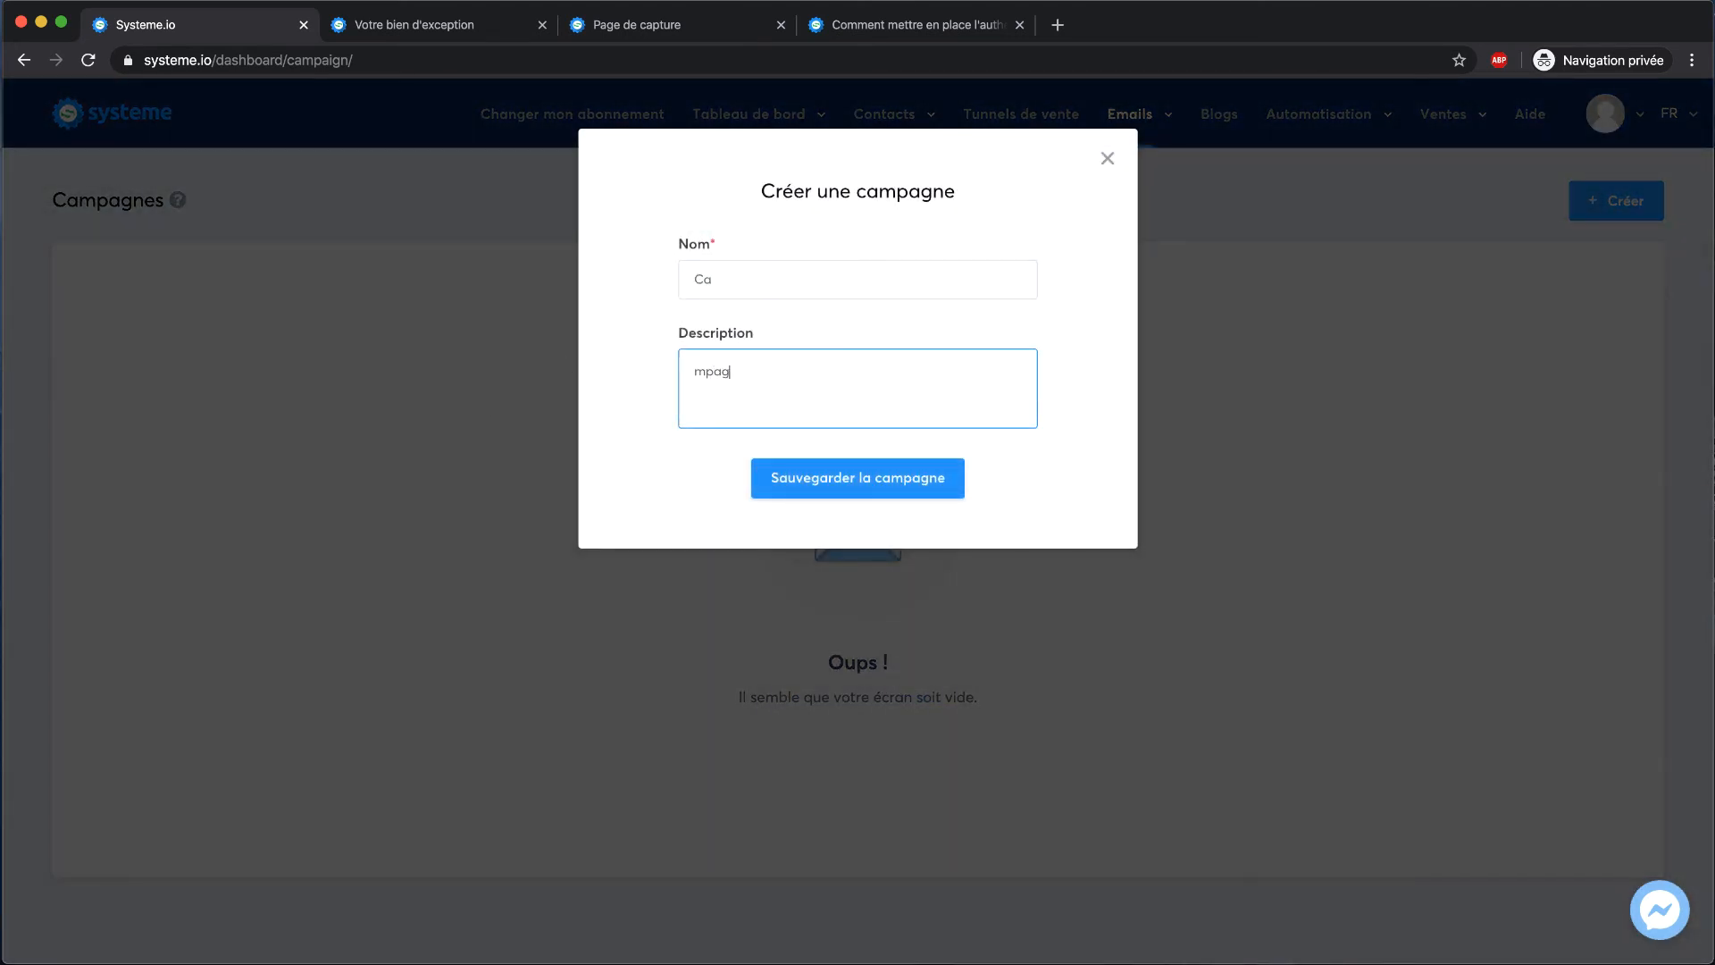
{"action": "left_click", "coordinate": [868, 283]}
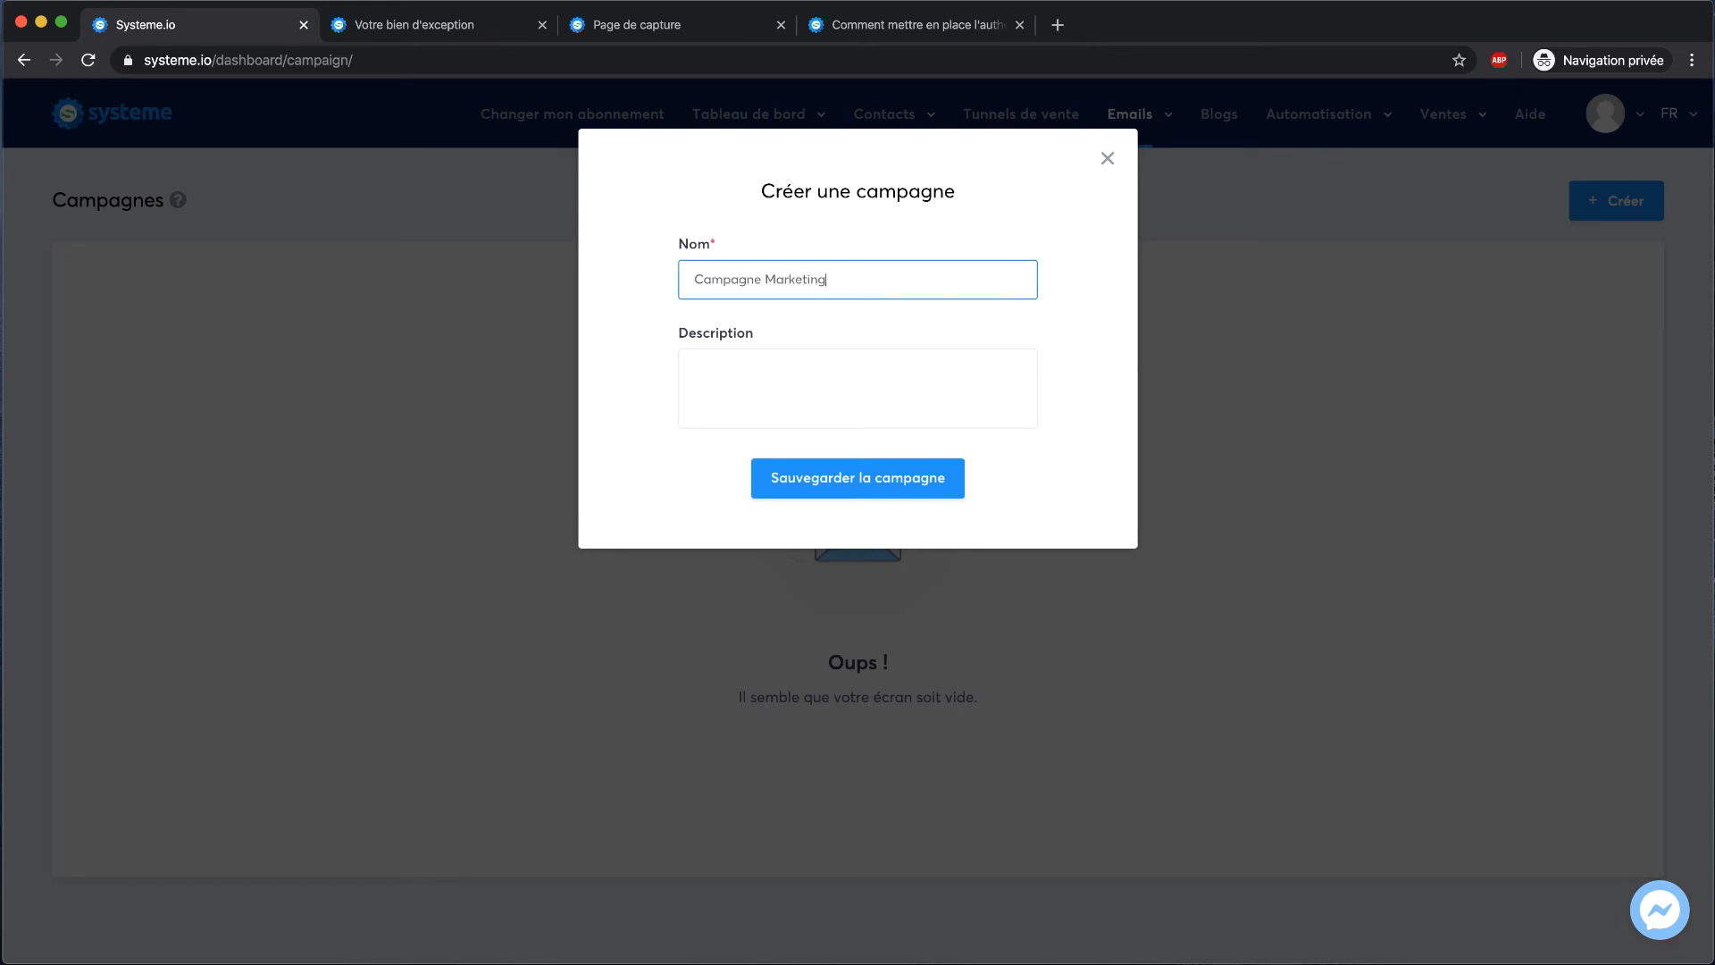
{"action": "left_click", "coordinate": [839, 476]}
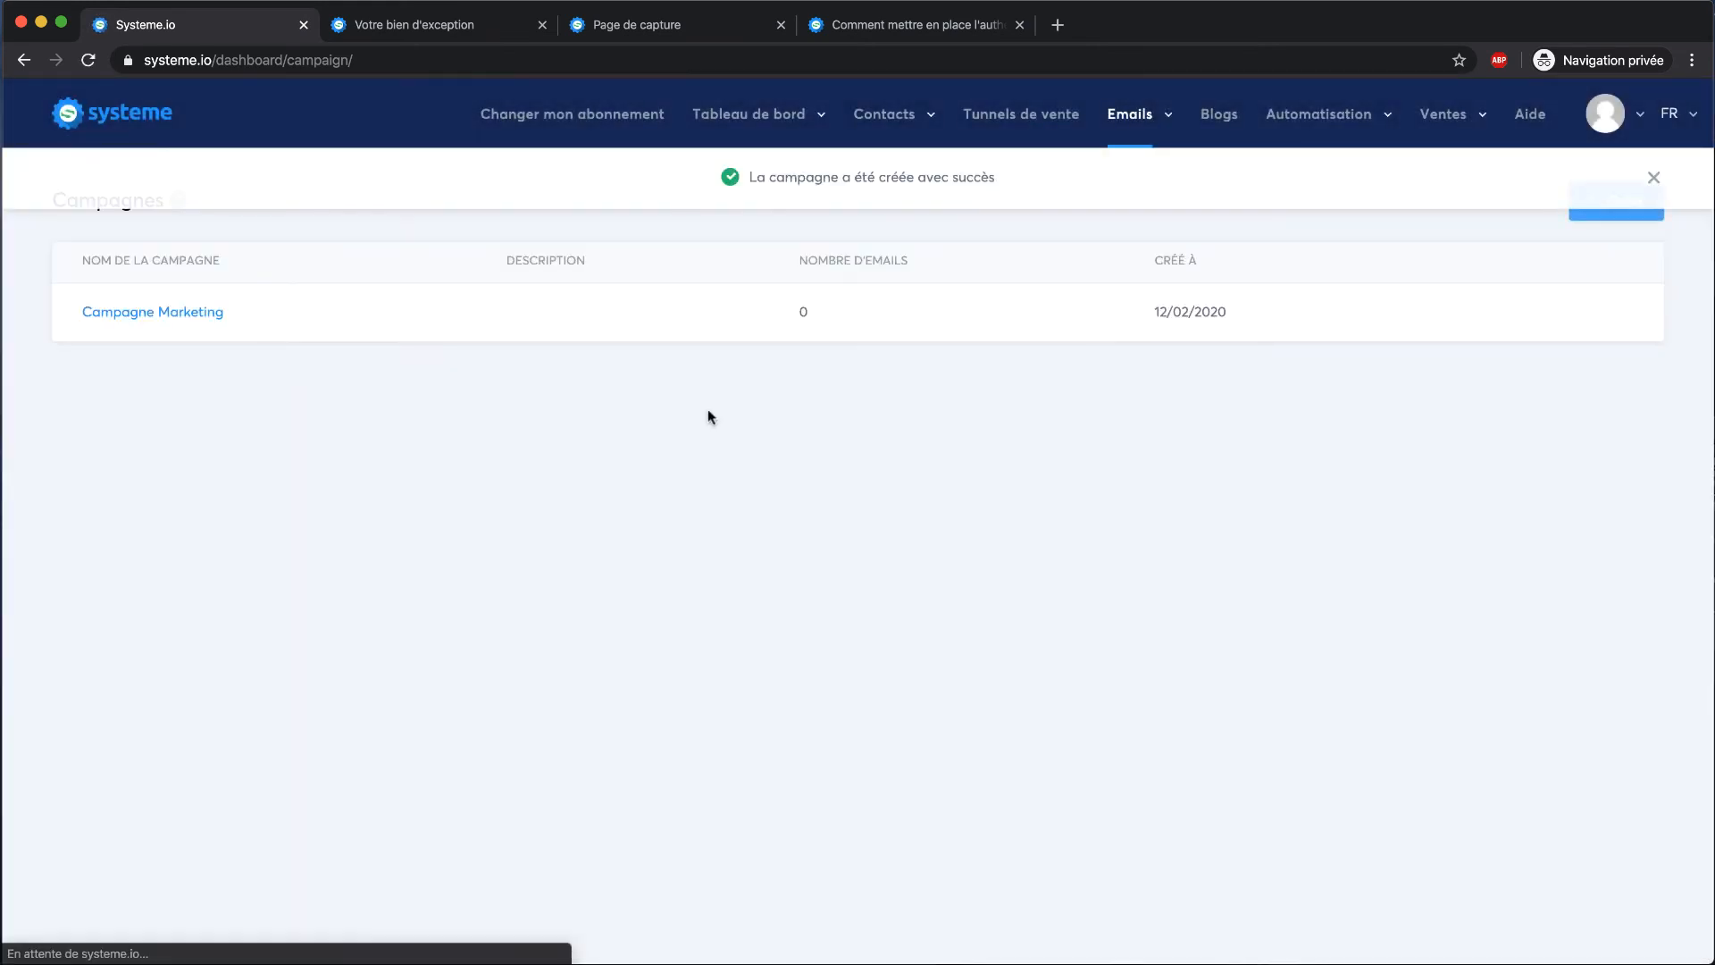
In Campagne Marketing, start a new email step with a delay of 1 jours
{"action": "left_click", "coordinate": [211, 314]}
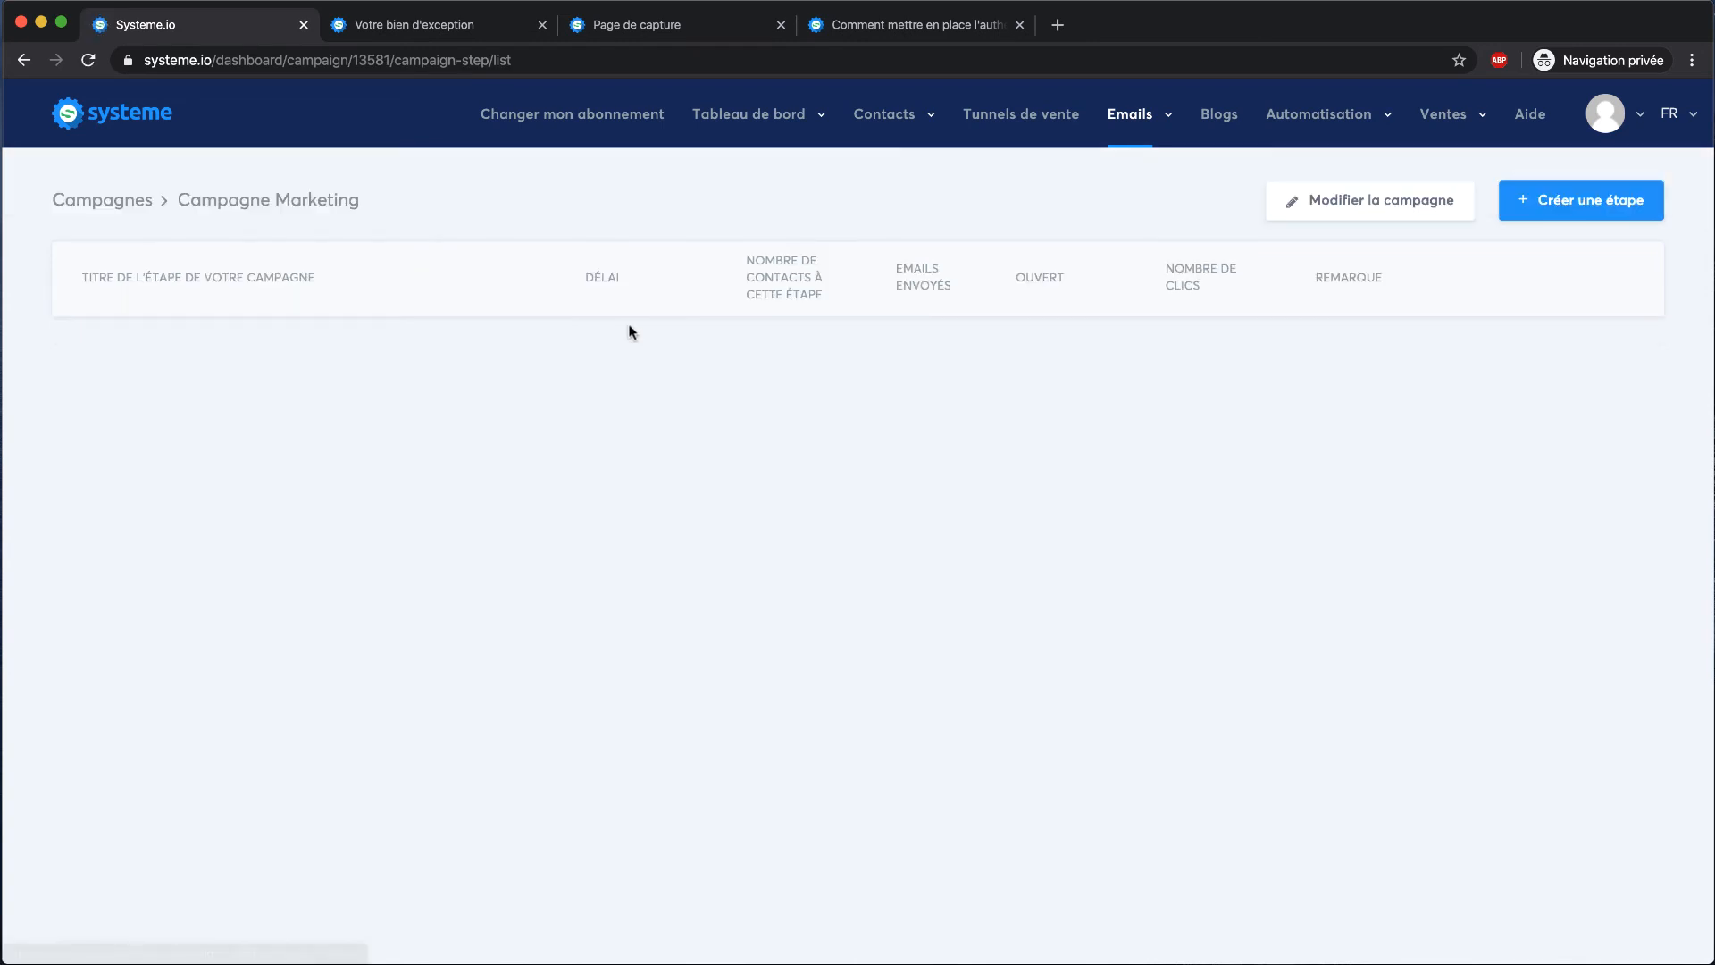
{"action": "left_click", "coordinate": [1556, 207]}
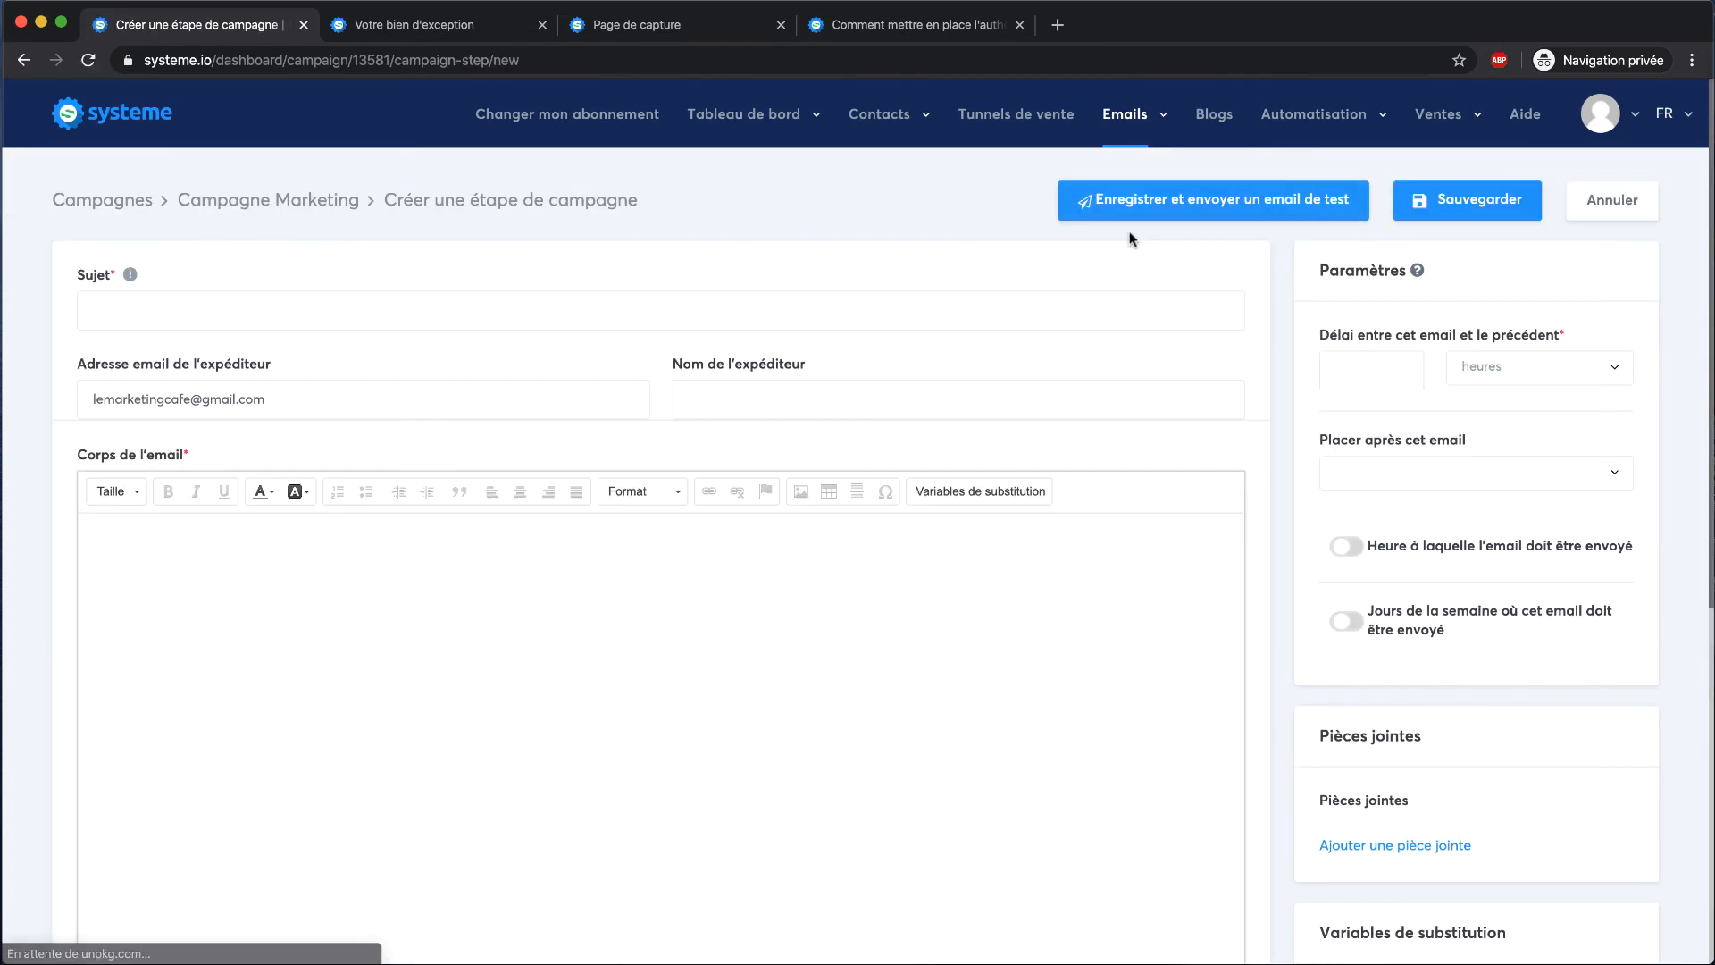
{"action": "scroll", "coordinate": [476, 366], "scroll_direction": "down", "scroll_amount": 2}
{"action": "left_click", "coordinate": [1409, 282]}
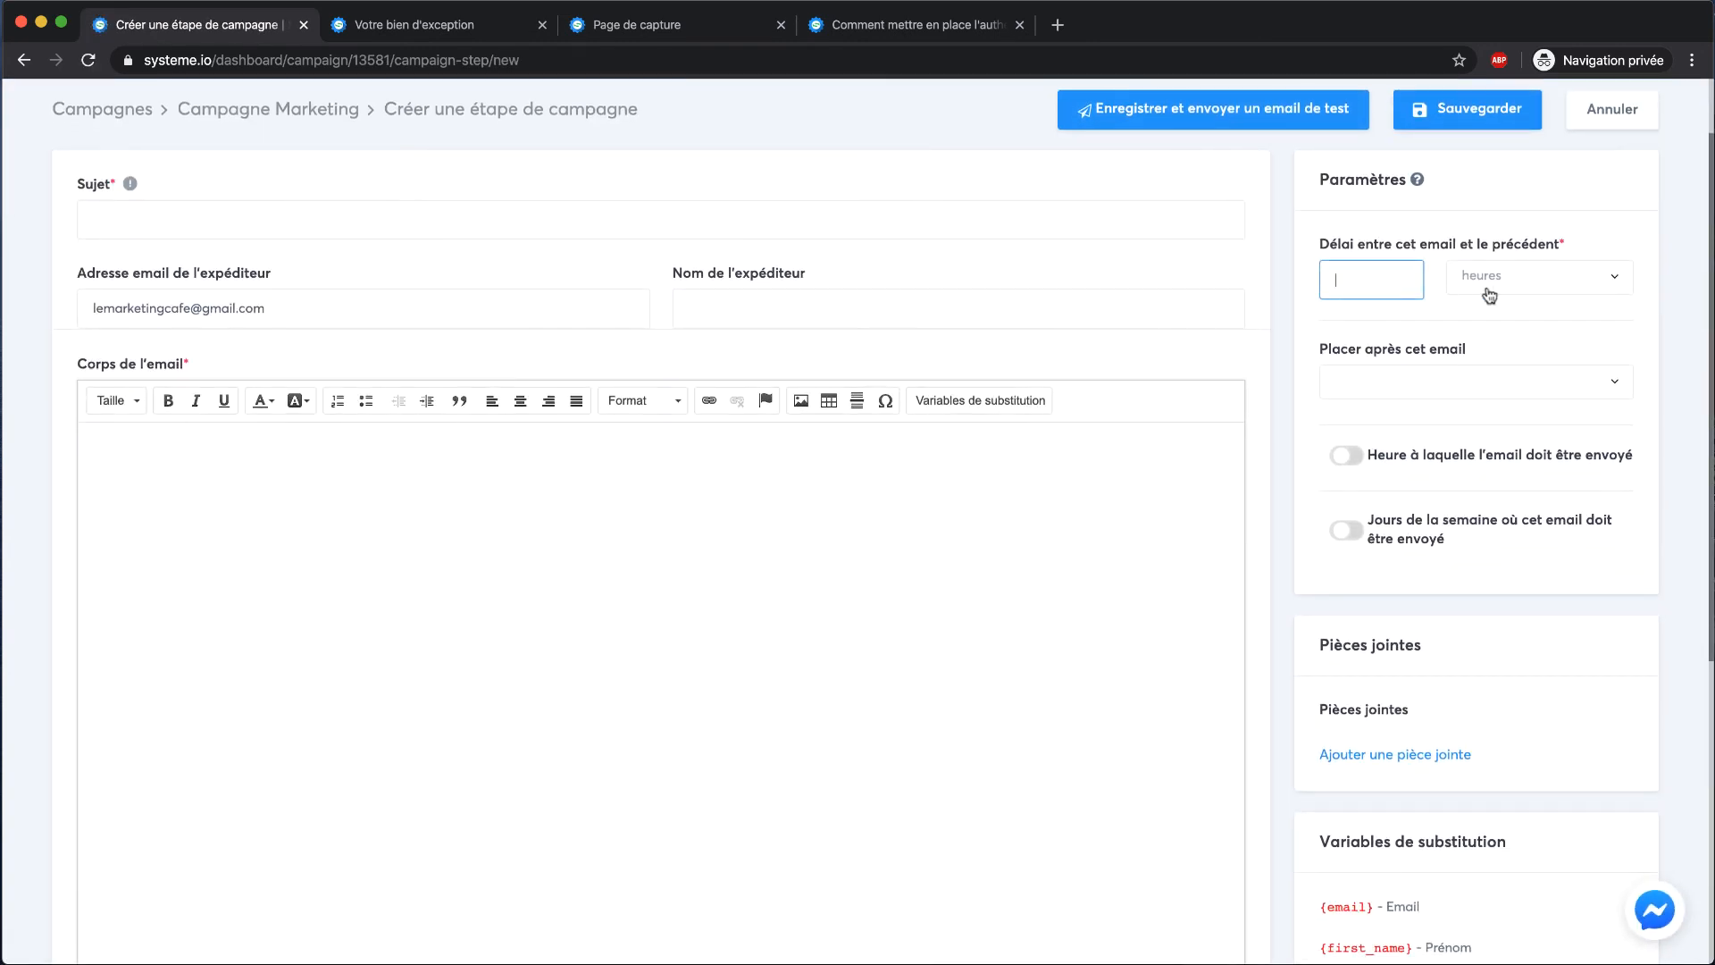
{"action": "left_click", "coordinate": [1436, 376]}
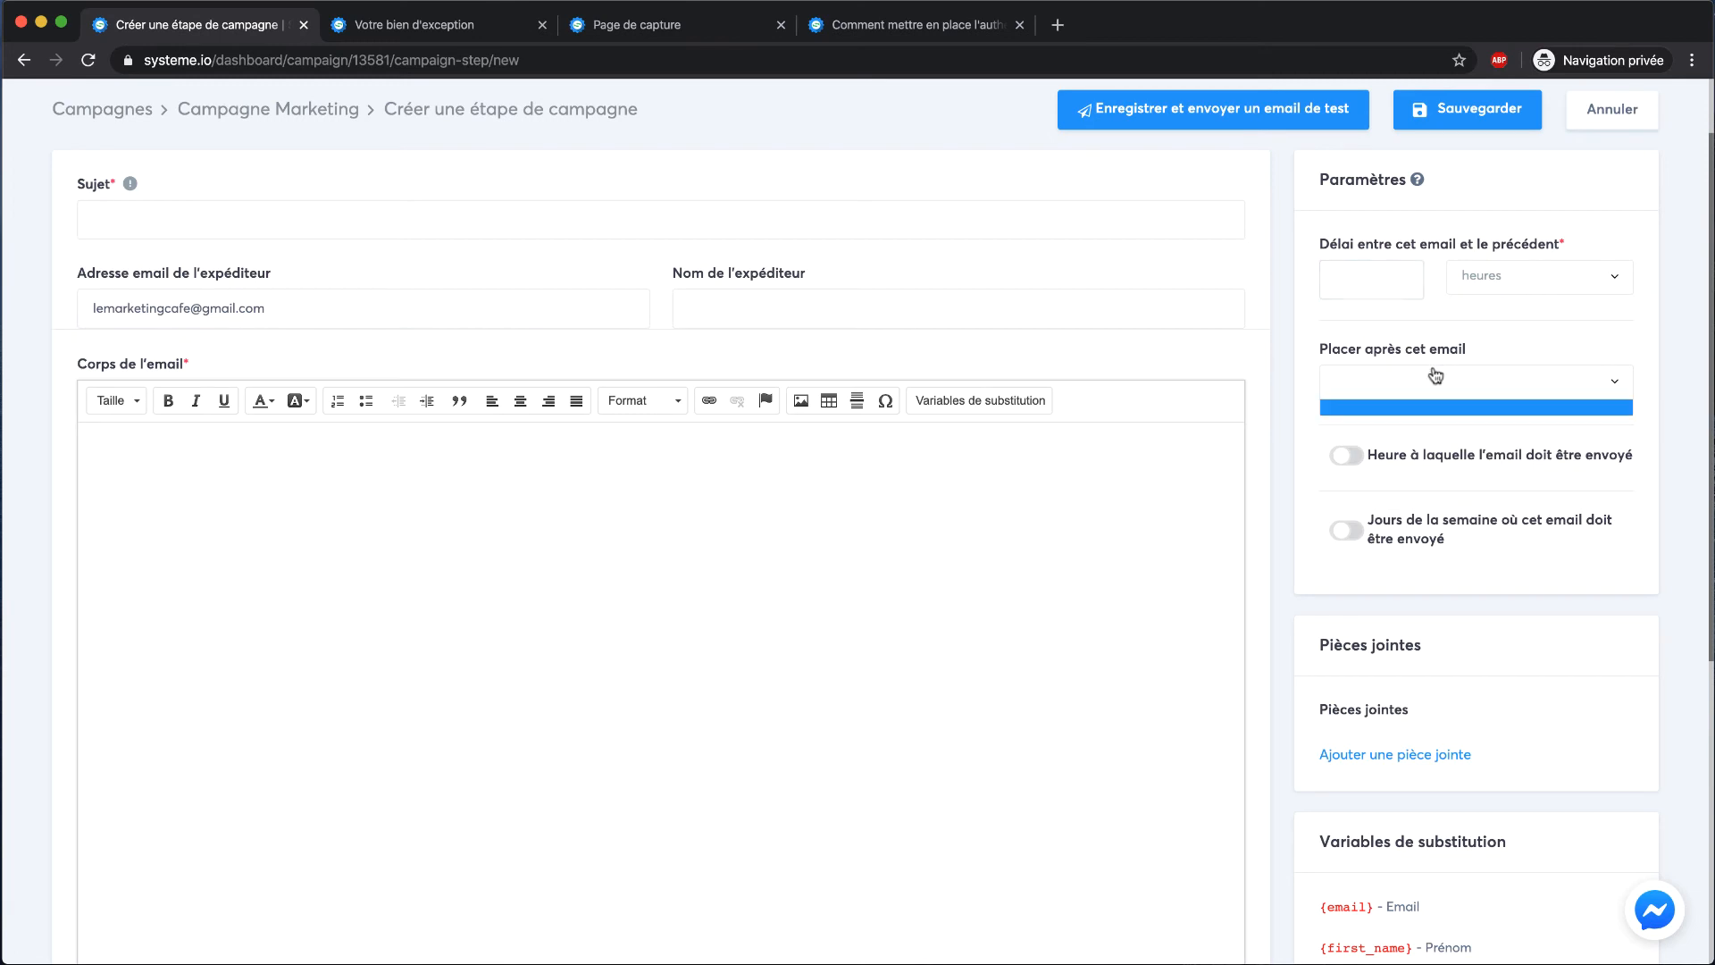
{"action": "left_click", "coordinate": [1516, 286]}
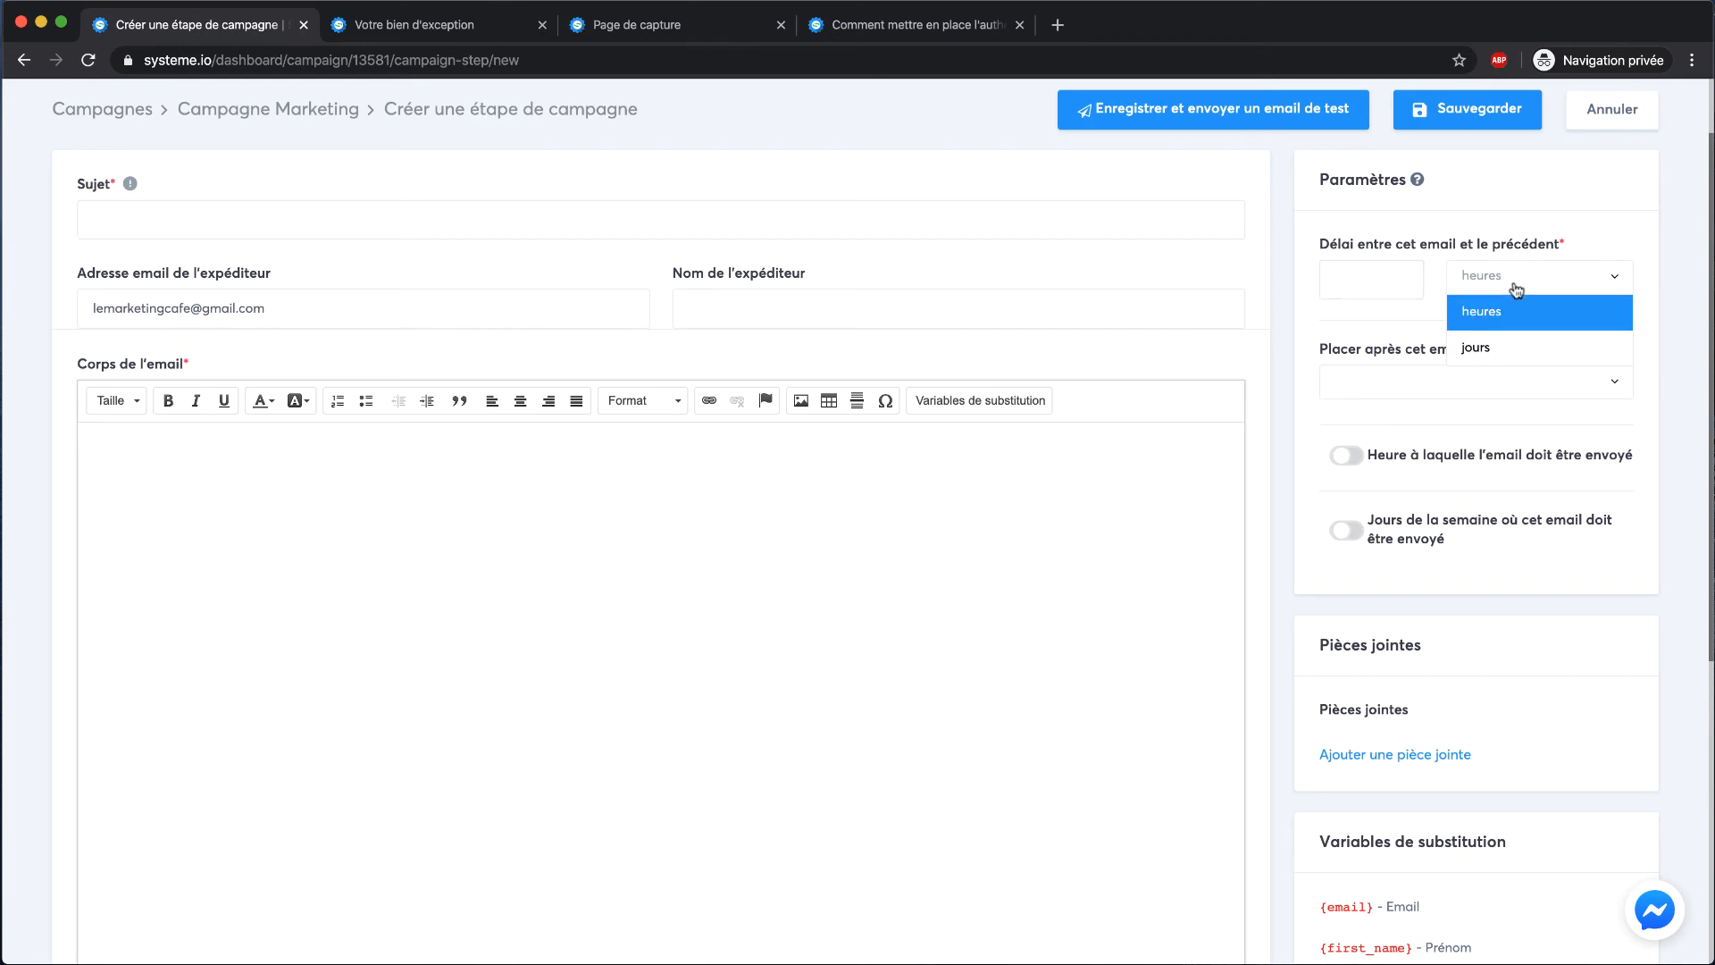
{"action": "left_click", "coordinate": [1476, 348]}
{"action": "left_click", "coordinate": [1360, 279]}
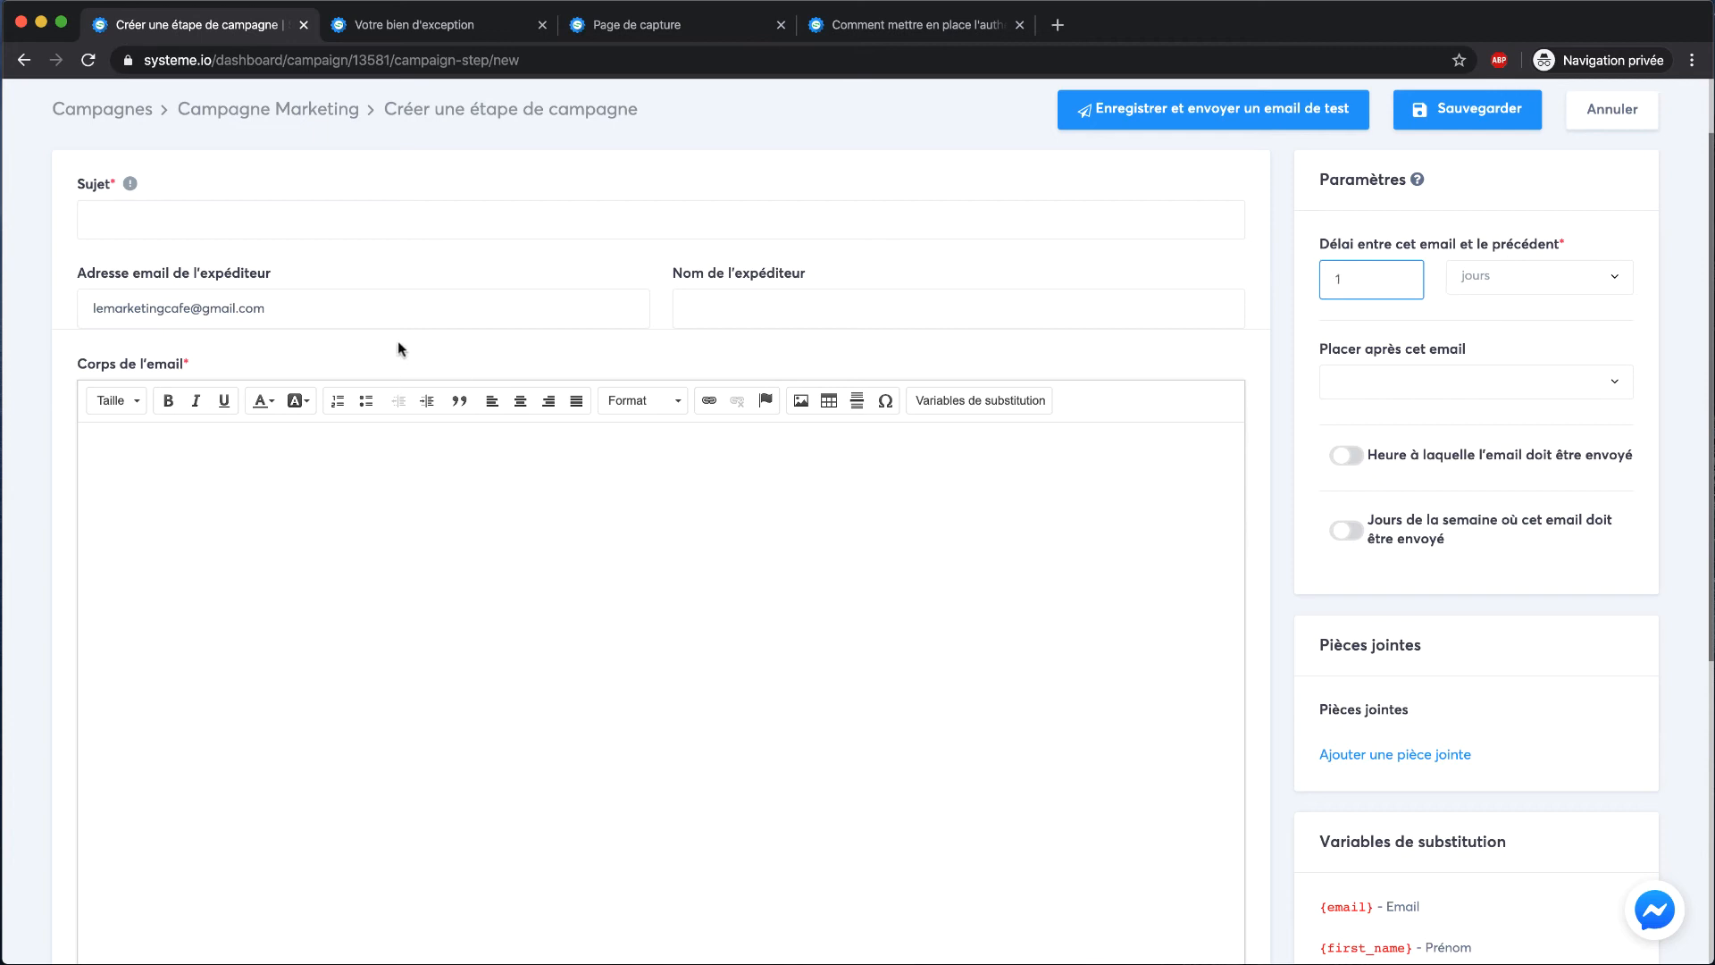
{"action": "triple_click", "coordinate": [401, 303]}
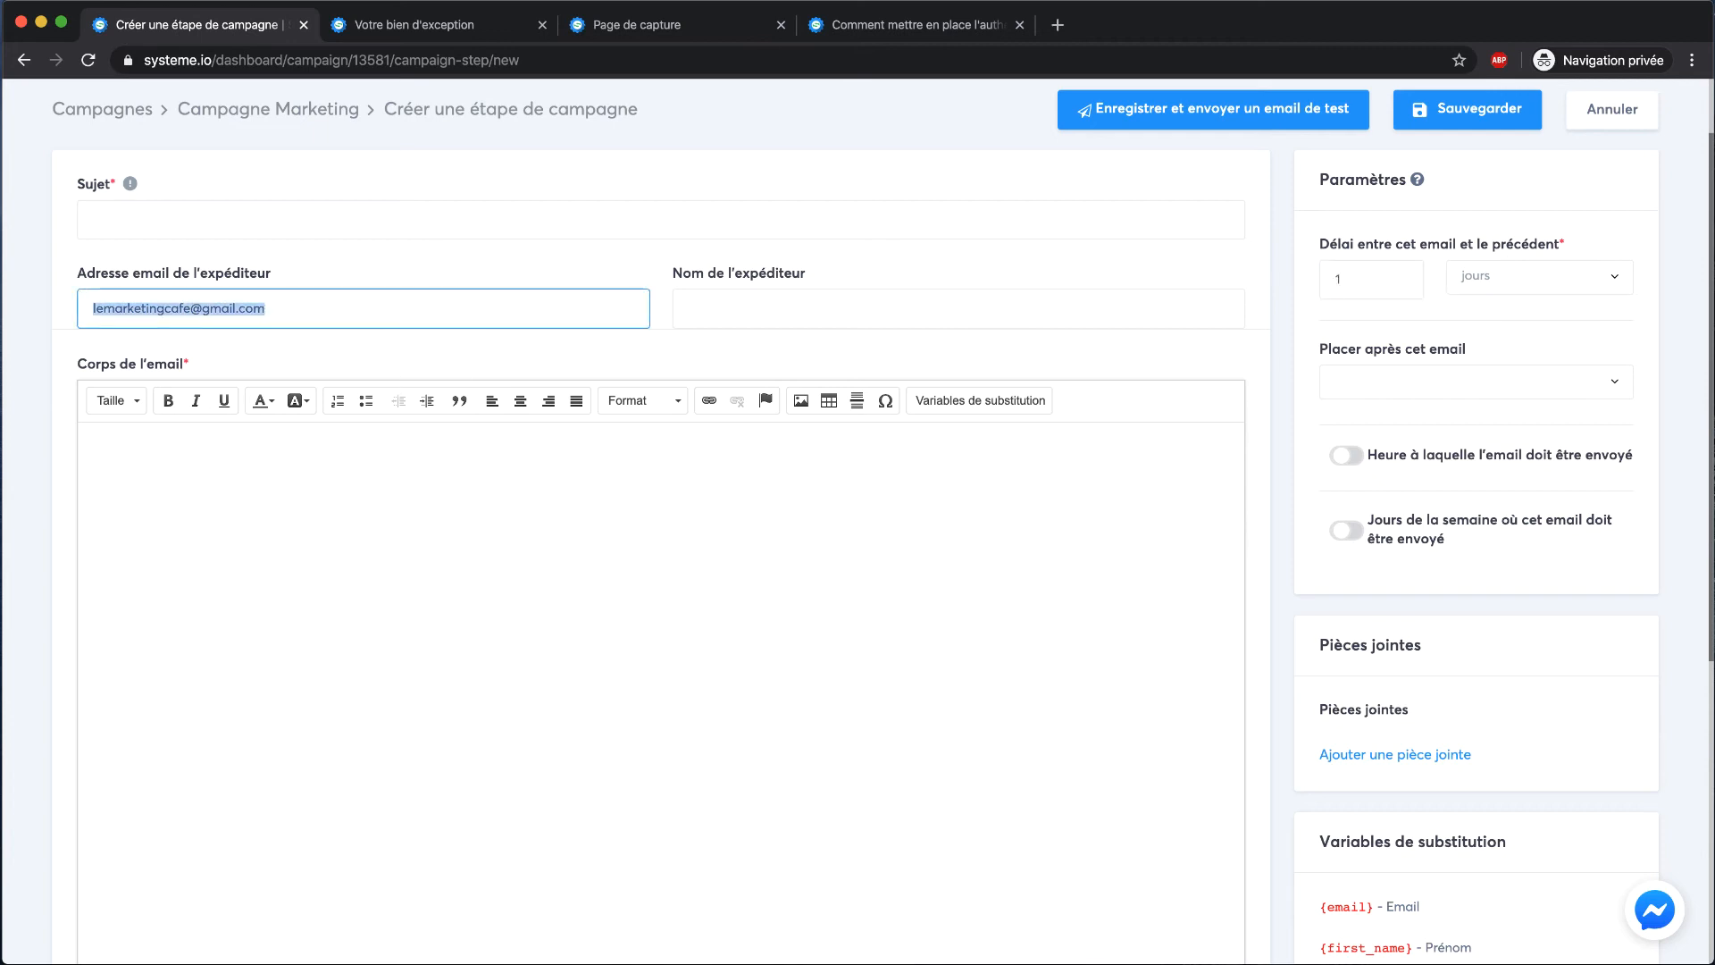
{"action": "type", "text": "m"}
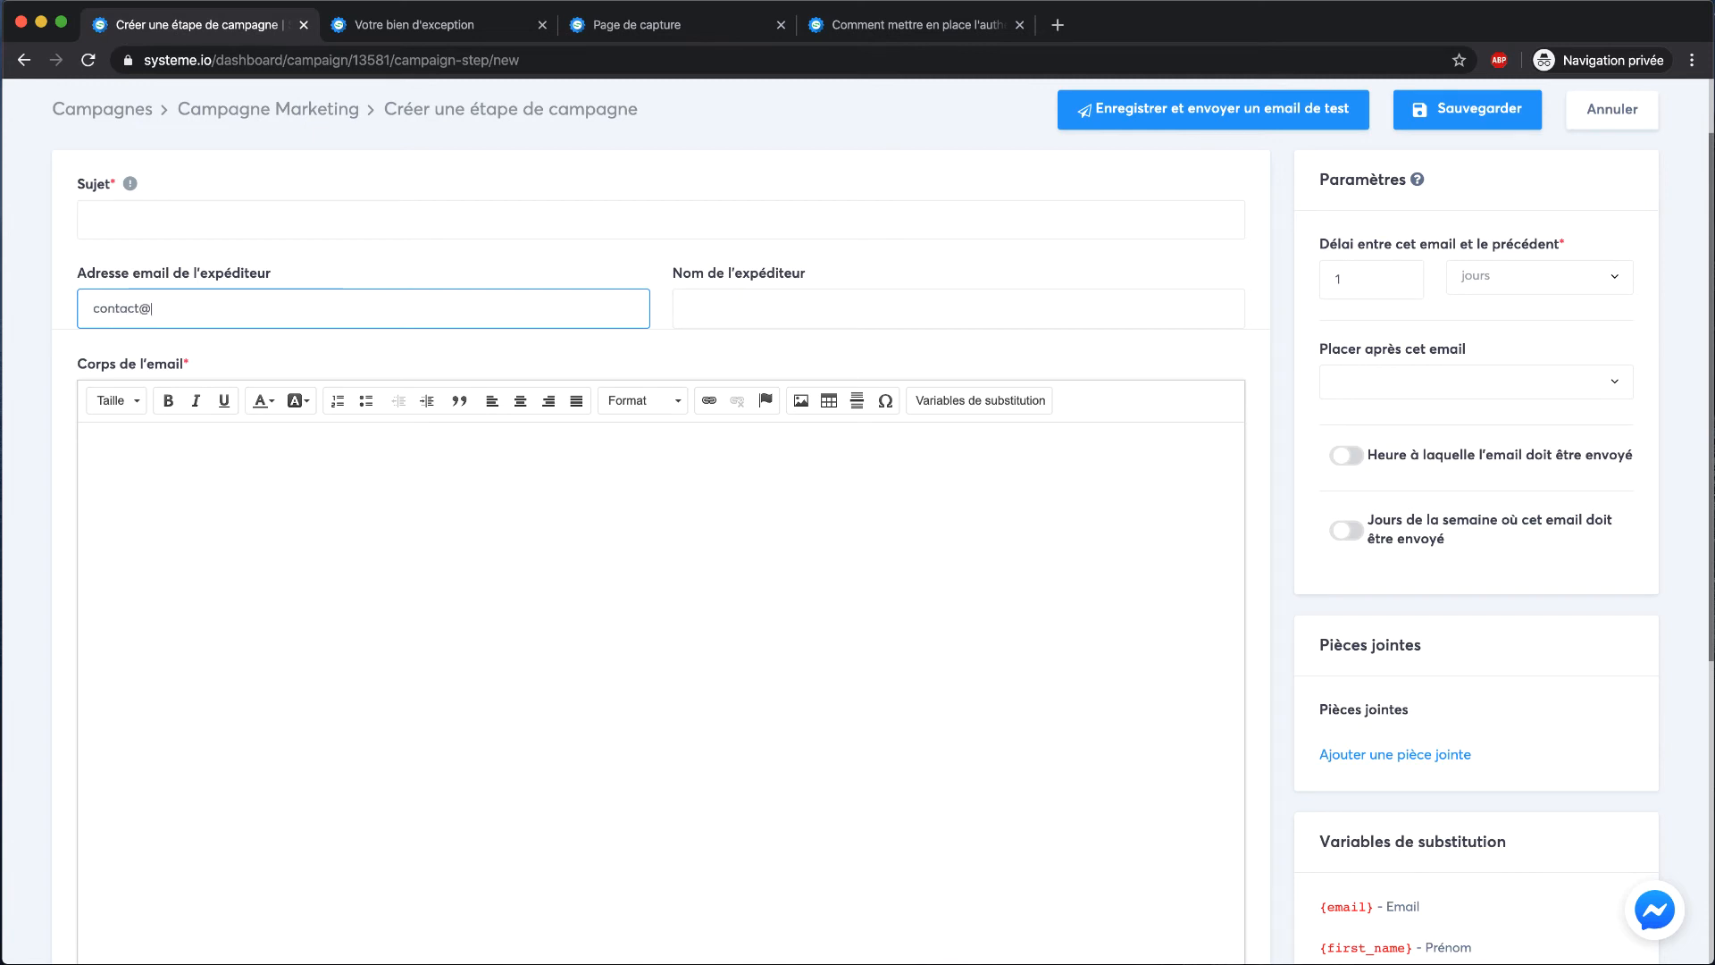
{"action": "left_click", "coordinate": [121, 219]}
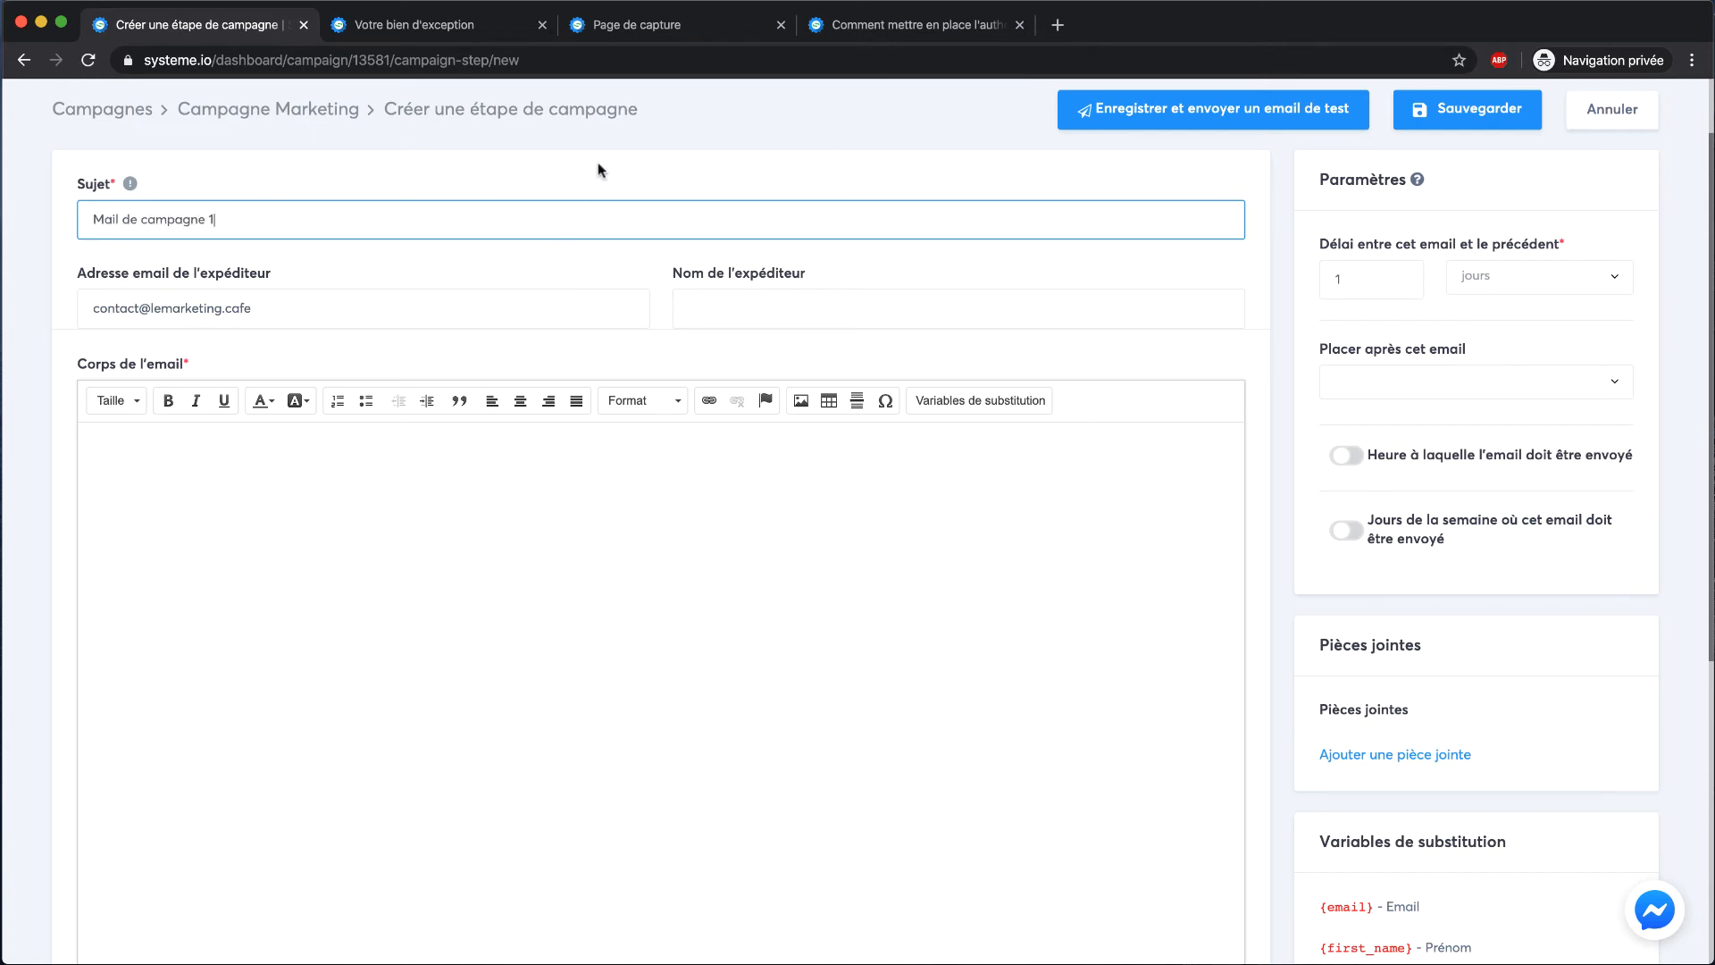
{"action": "left_click", "coordinate": [744, 145]}
{"action": "scroll", "coordinate": [744, 145], "scroll_direction": "up", "scroll_amount": 2}
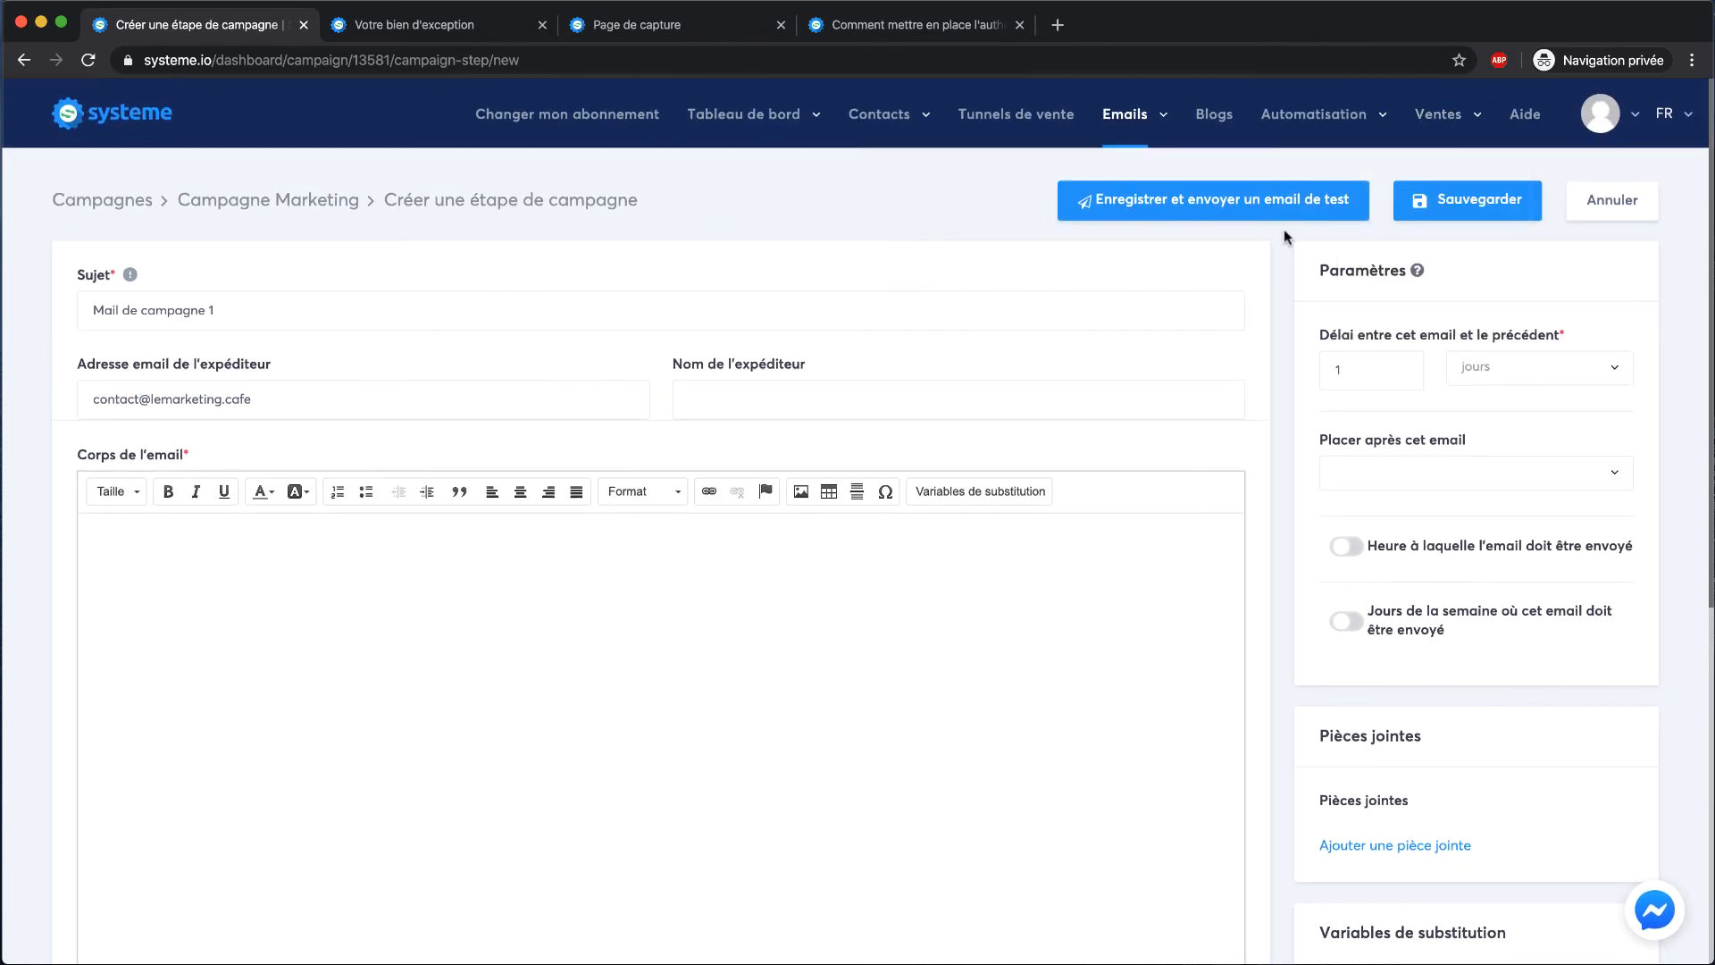
Add the Marketing Cafe sender name and the body 'Bonjour', then save the email
{"action": "left_click", "coordinate": [1455, 209]}
{"action": "left_click", "coordinate": [732, 394]}
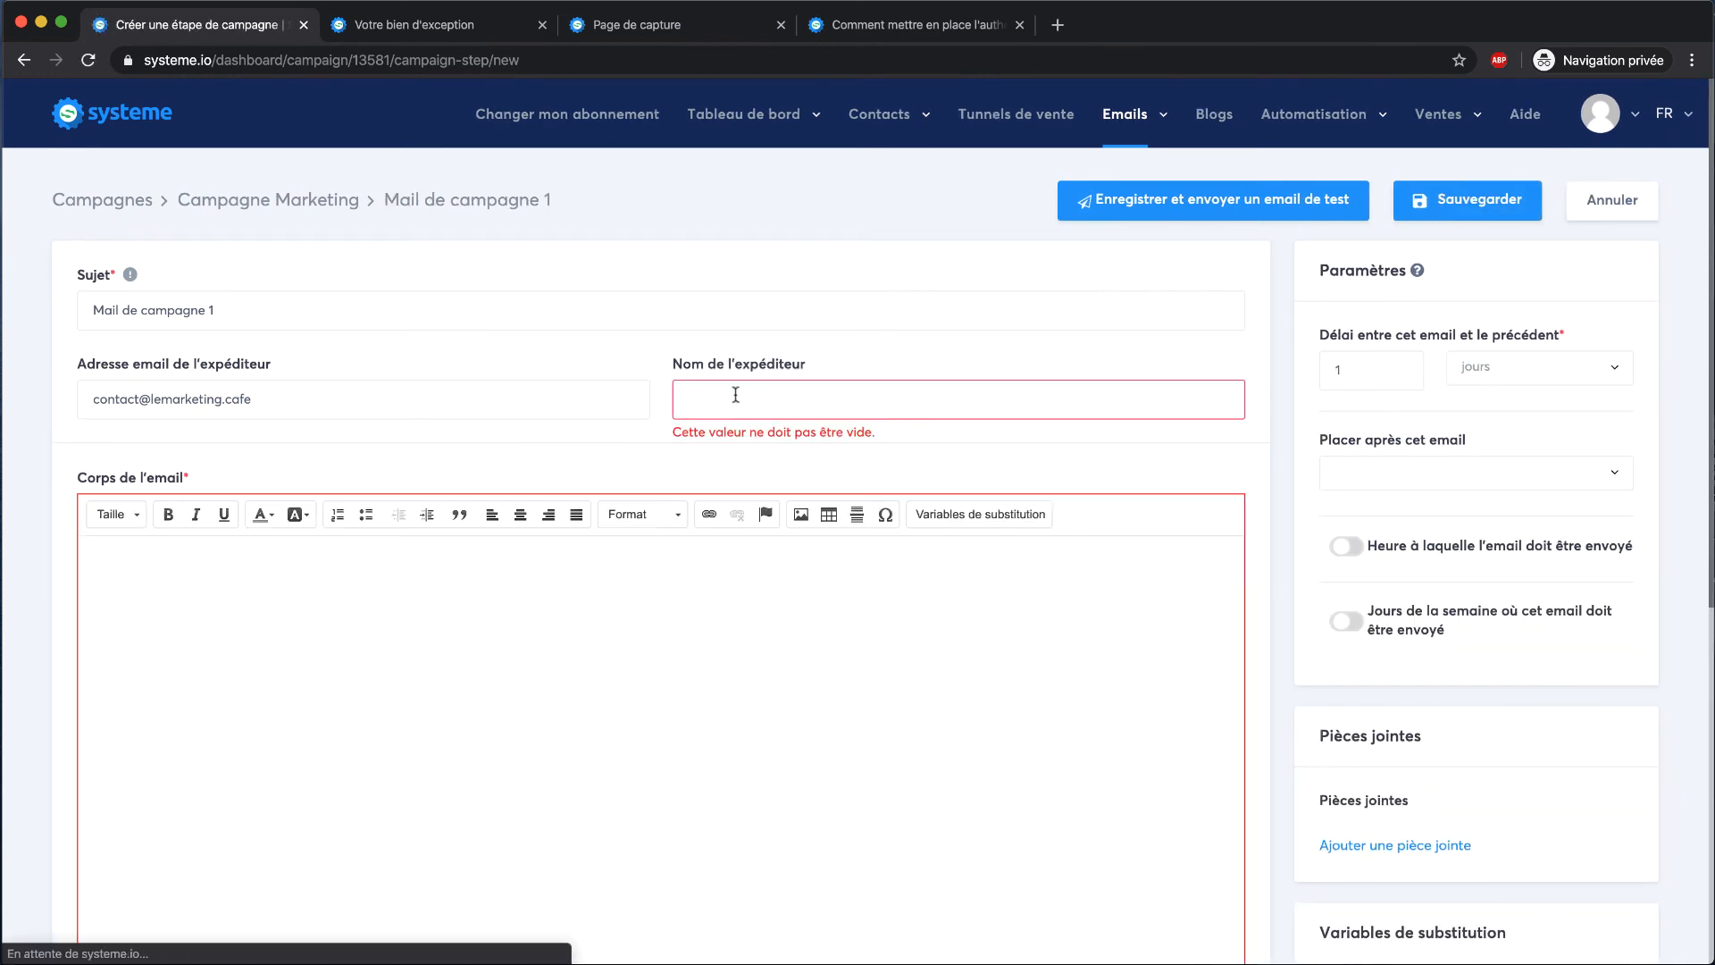
{"action": "triple_click", "coordinate": [165, 389]}
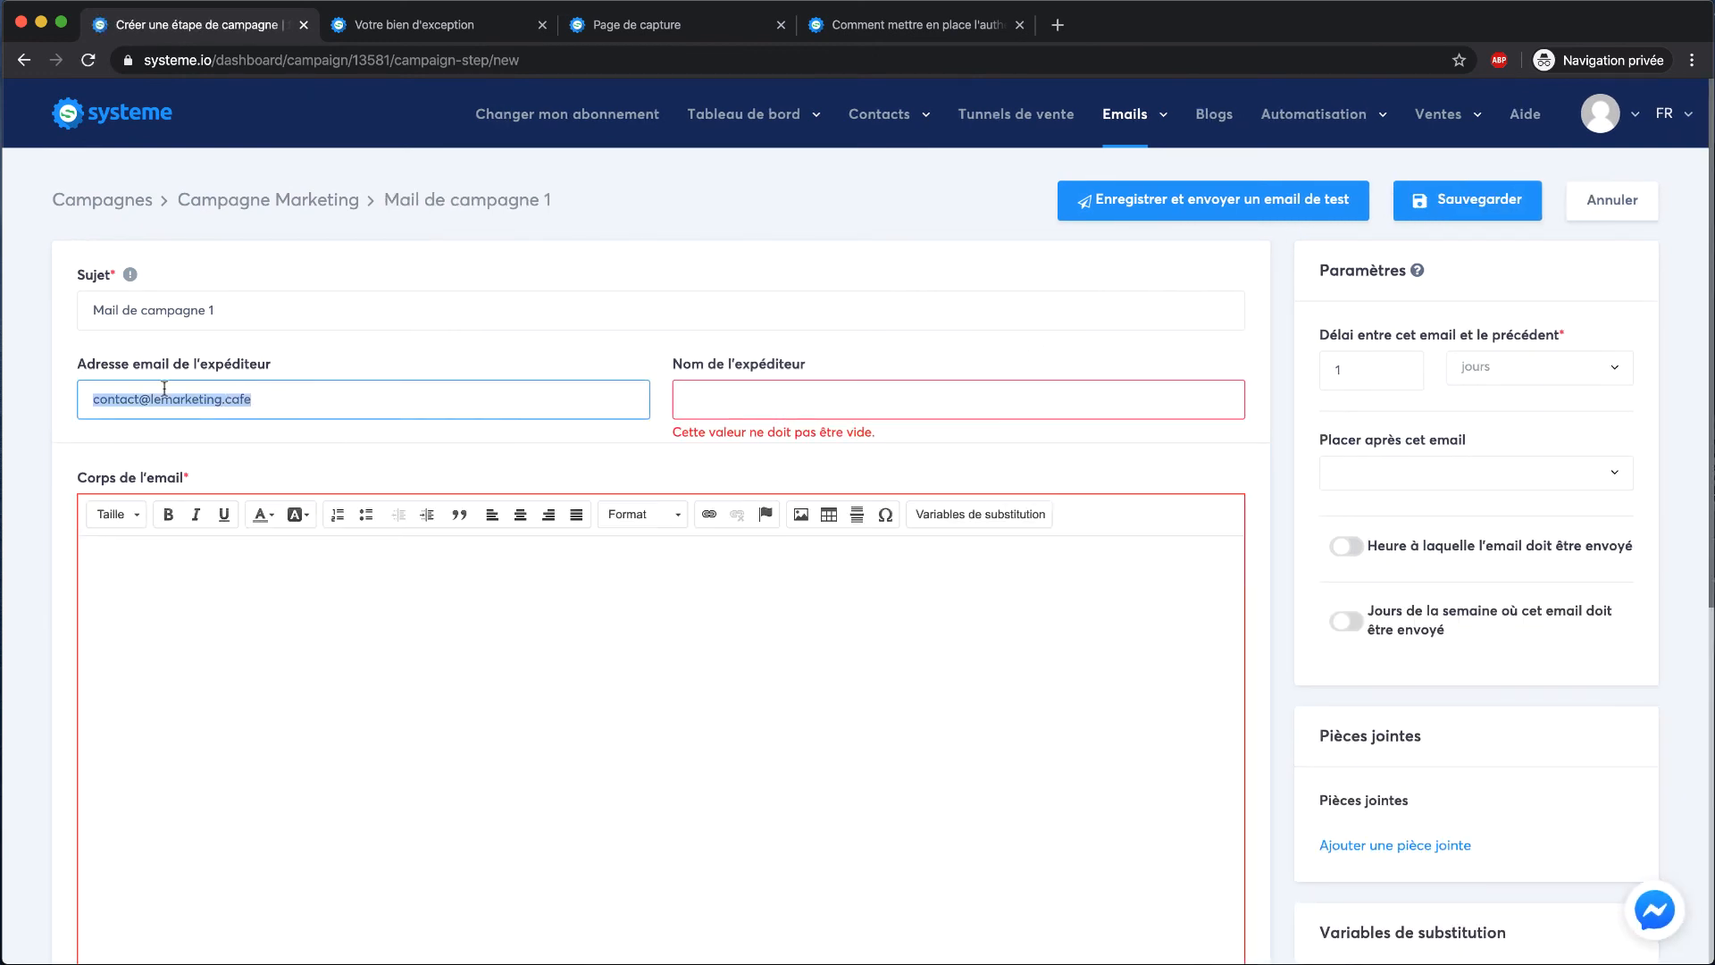
{"action": "left_click", "coordinate": [769, 402]}
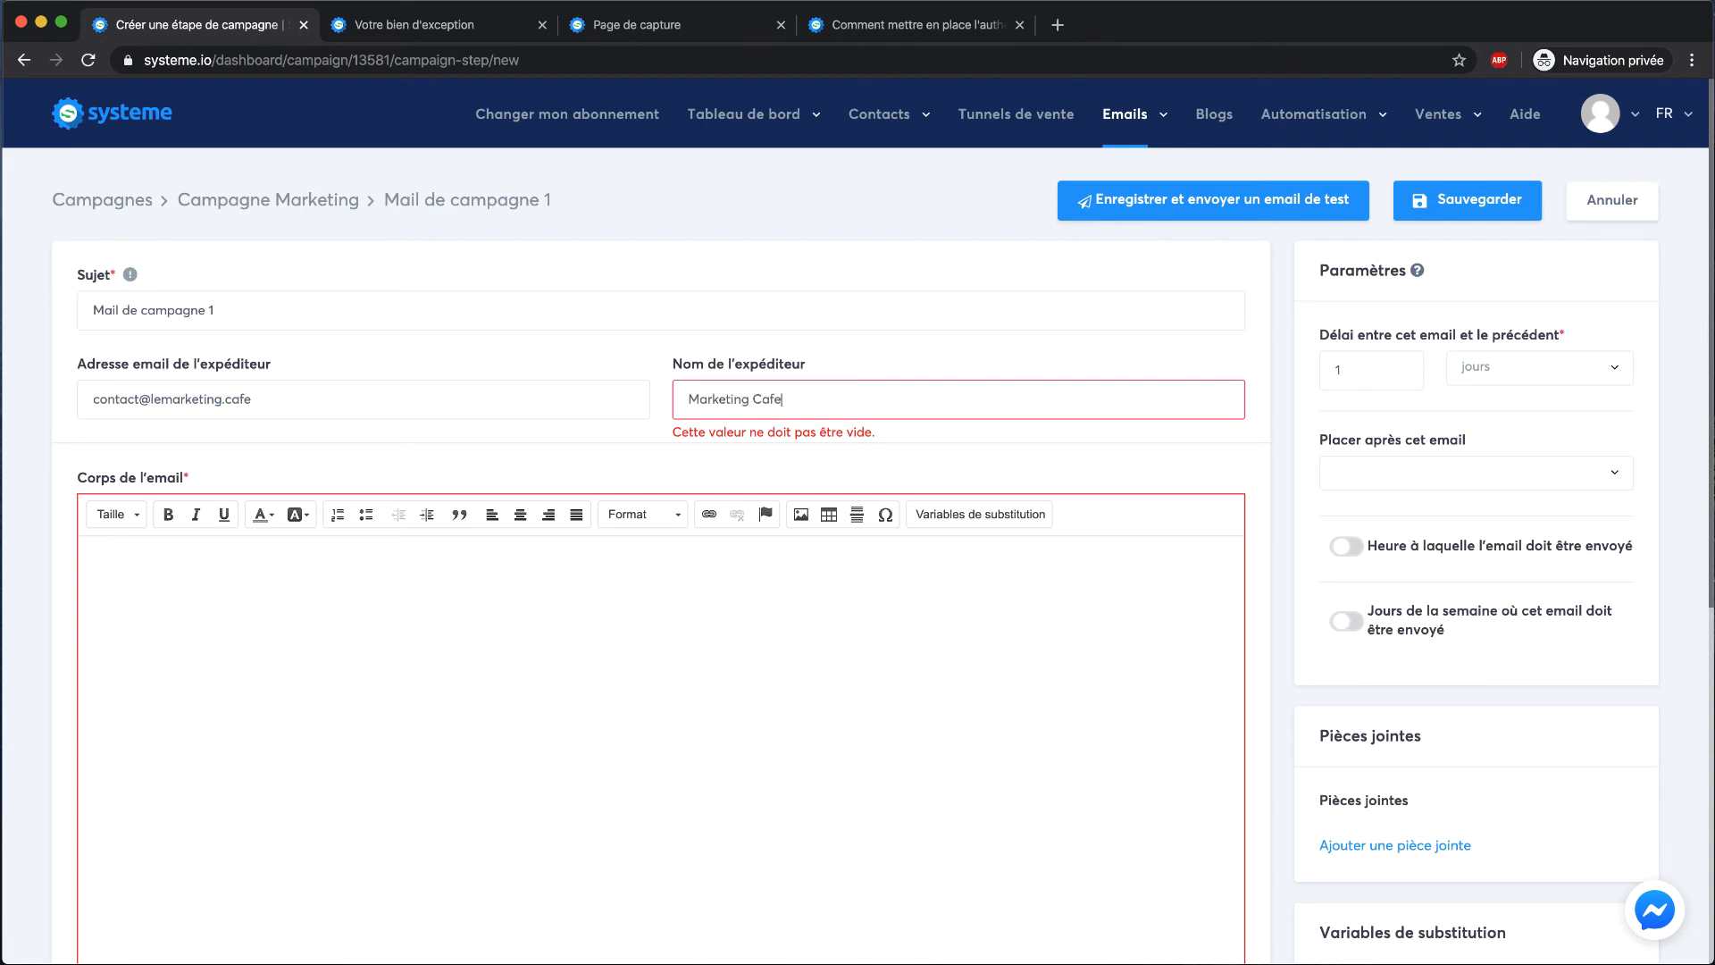
{"action": "left_click", "coordinate": [1483, 200]}
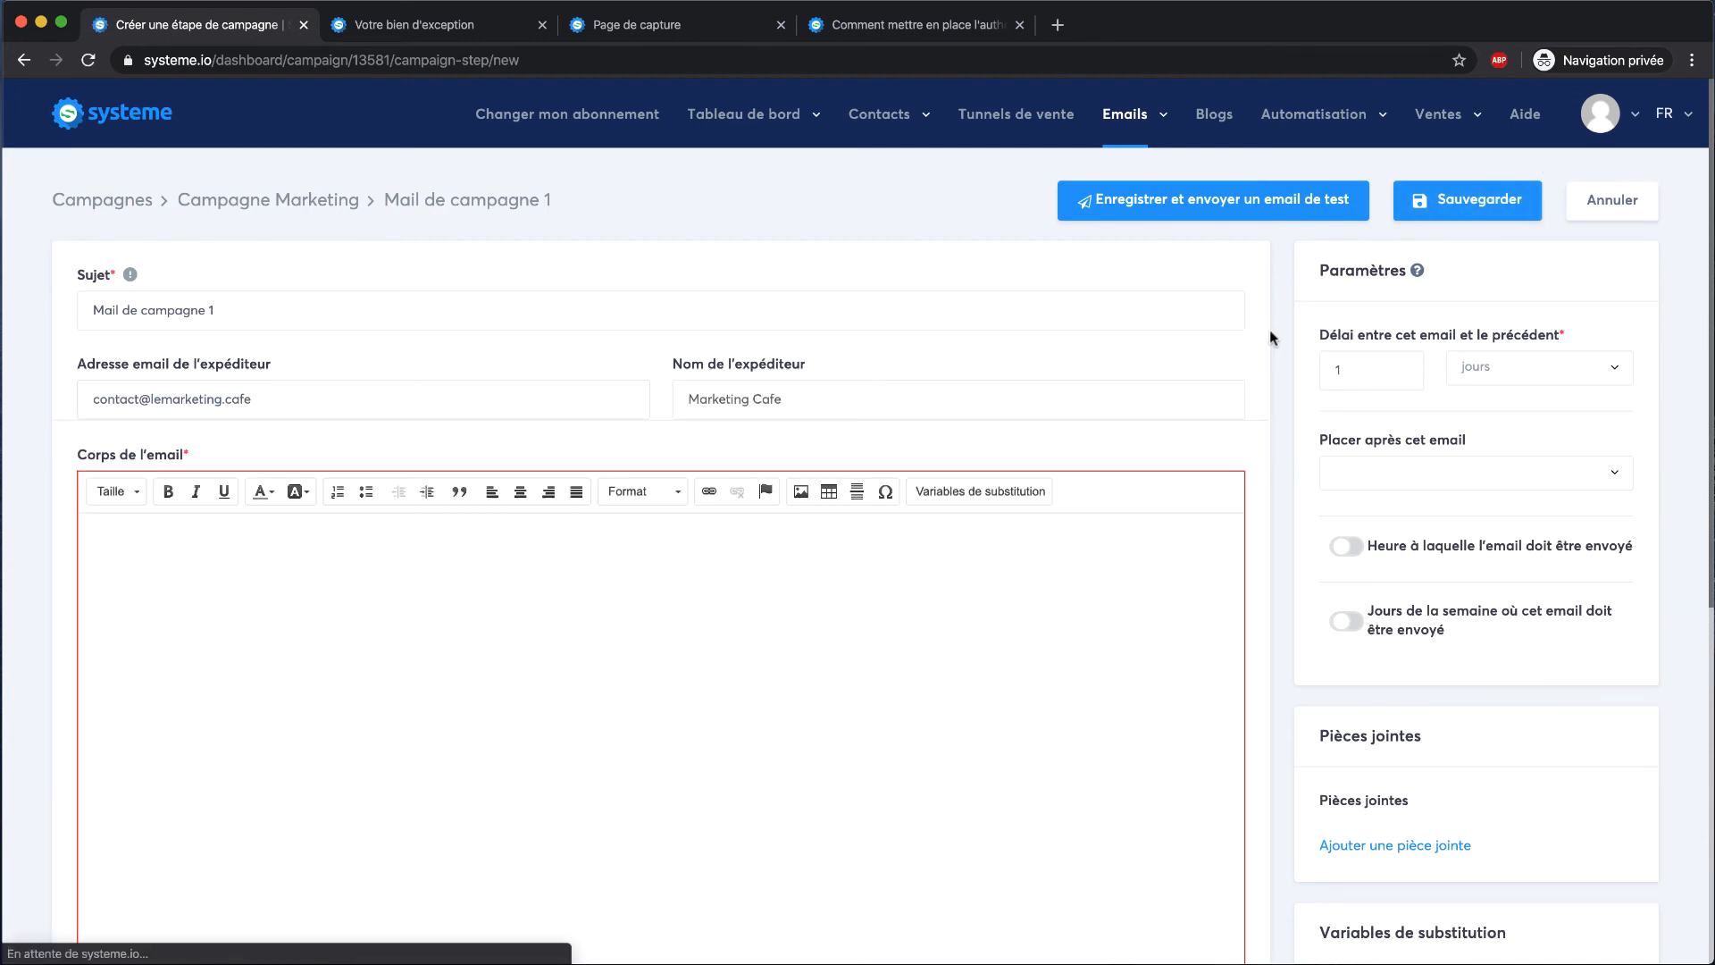
{"action": "left_click", "coordinate": [887, 636]}
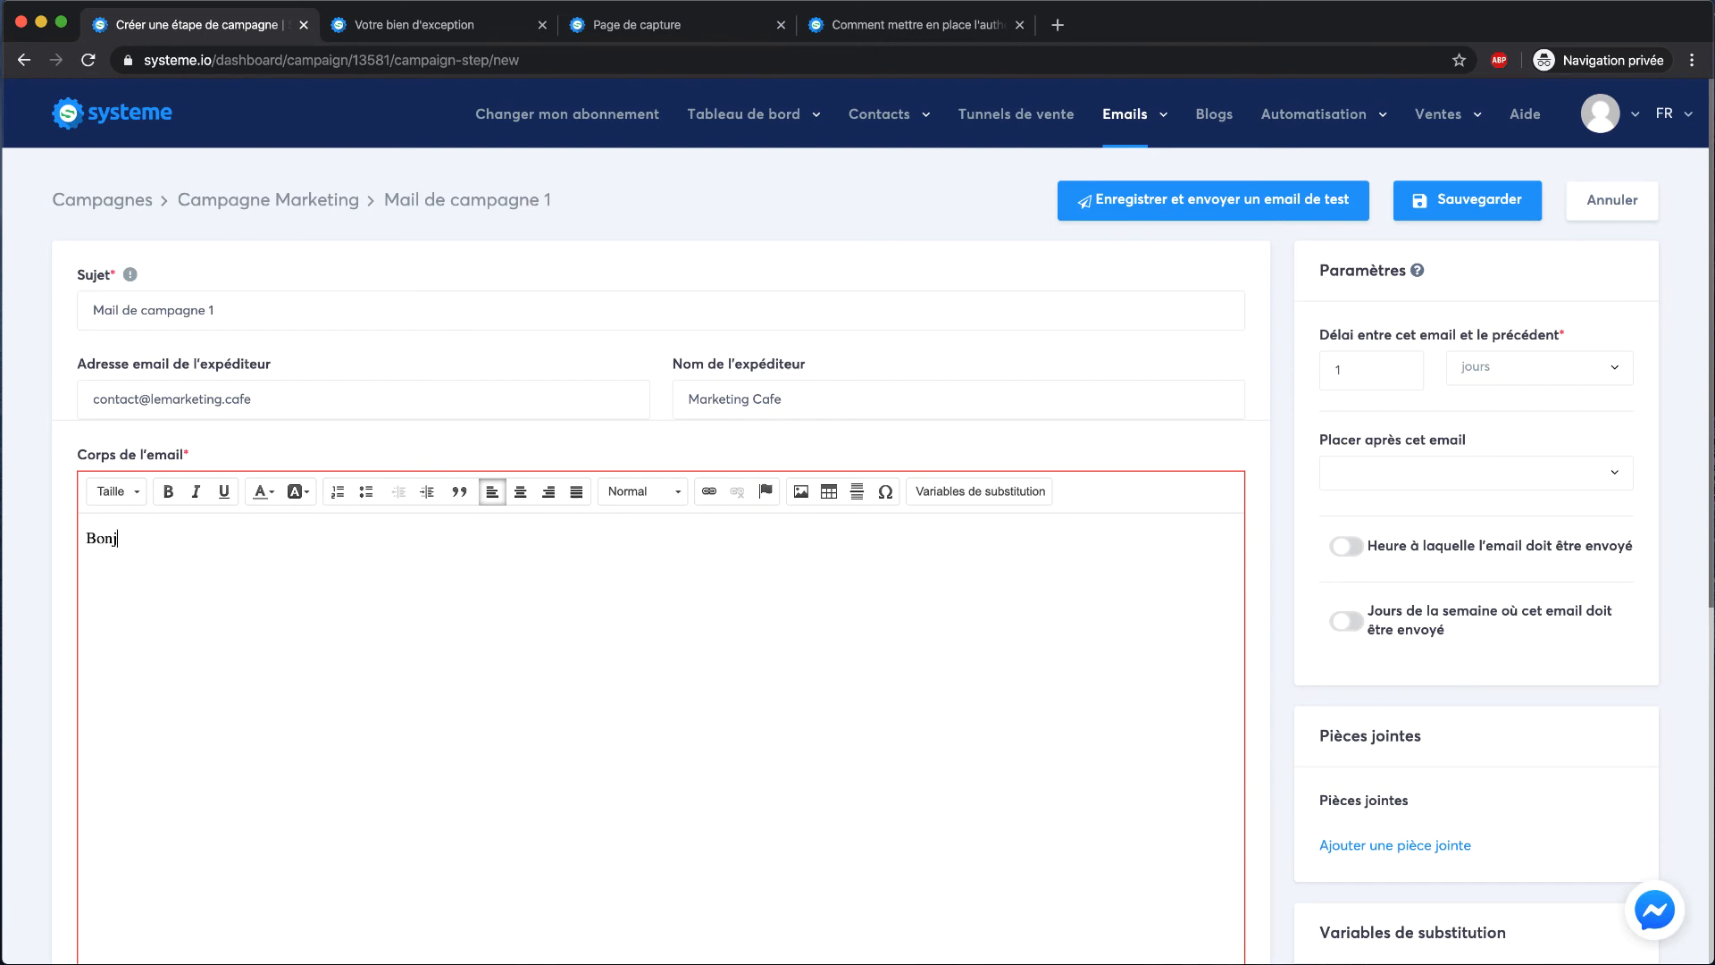
{"action": "left_click", "coordinate": [1455, 208]}
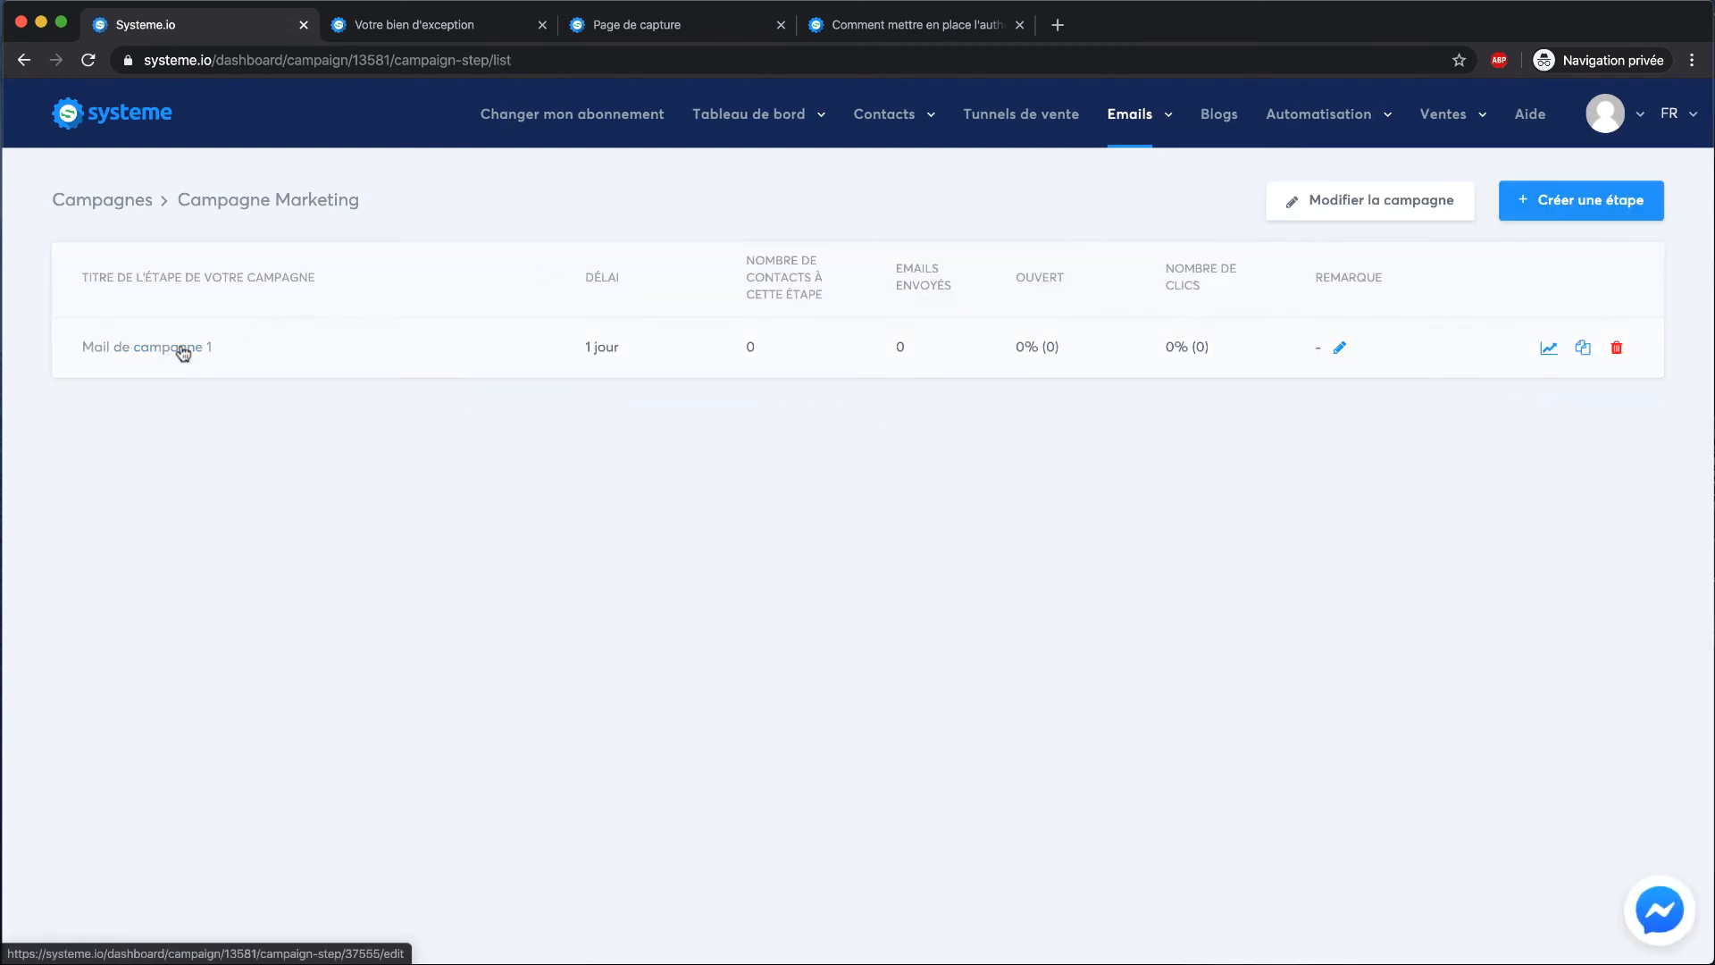
Duplicate Mail de campagne 1 from the campaign's step list and confirm the copy
{"action": "left_click", "coordinate": [1570, 196]}
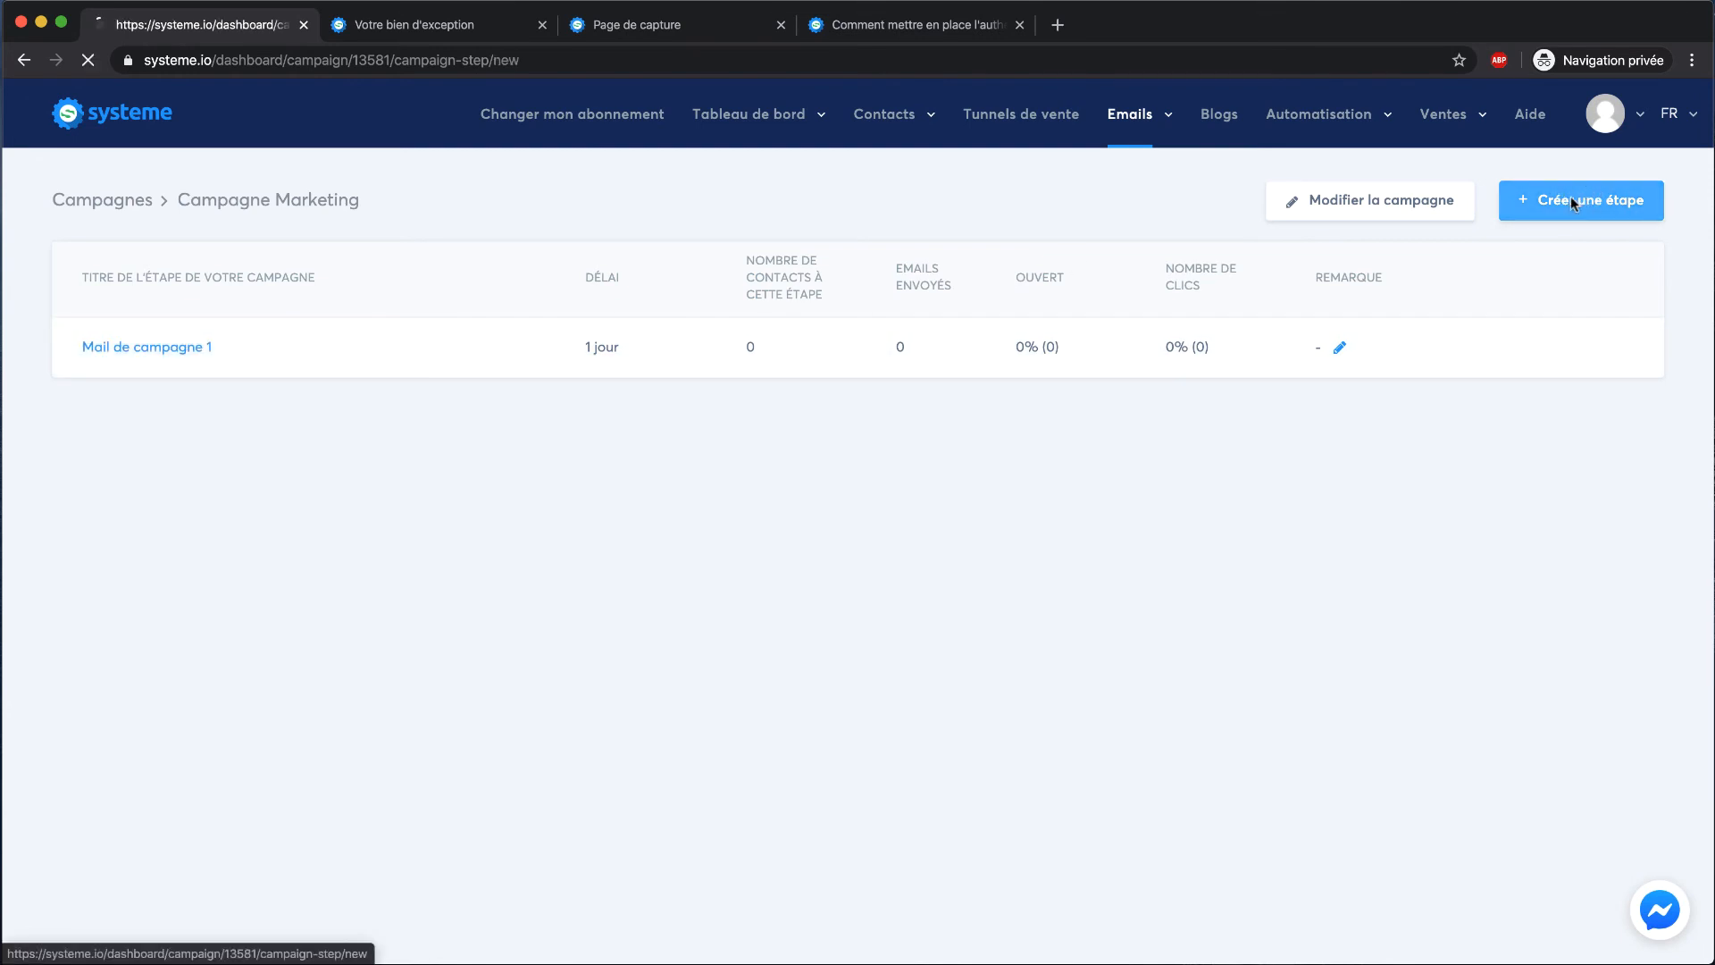
{"action": "left_click", "coordinate": [1604, 363]}
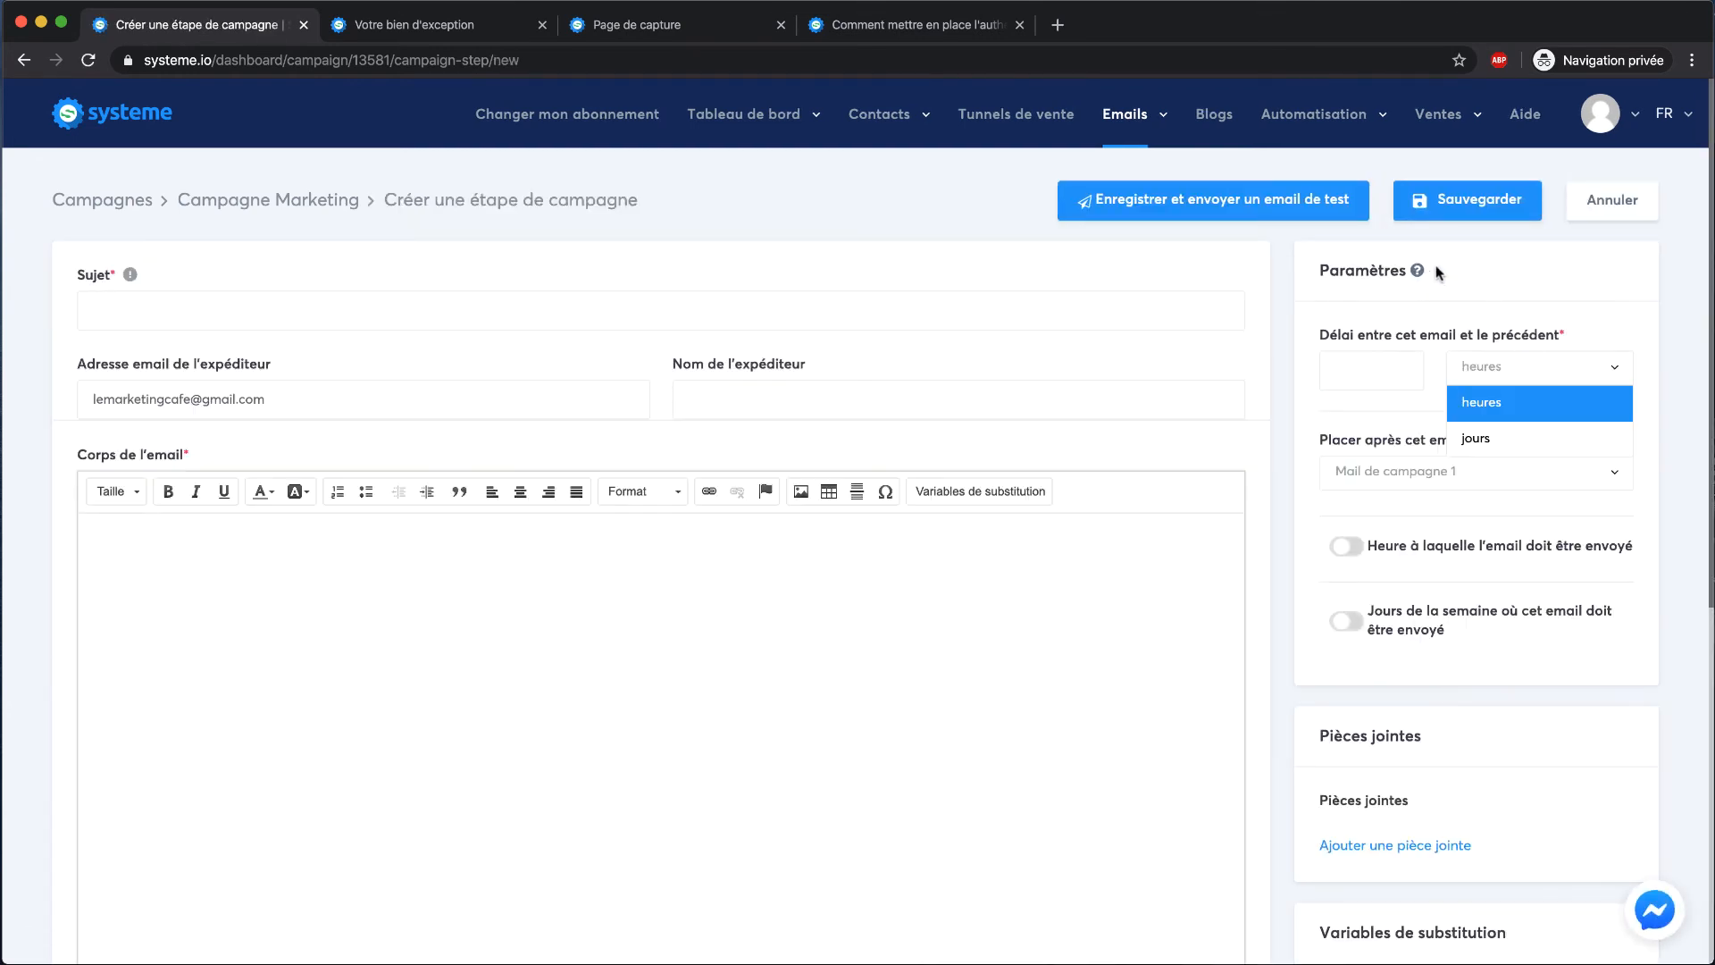
{"action": "scroll", "coordinate": [1417, 275], "scroll_direction": "left", "scroll_amount": 5}
{"action": "mouse_move", "coordinate": [648, 334]}
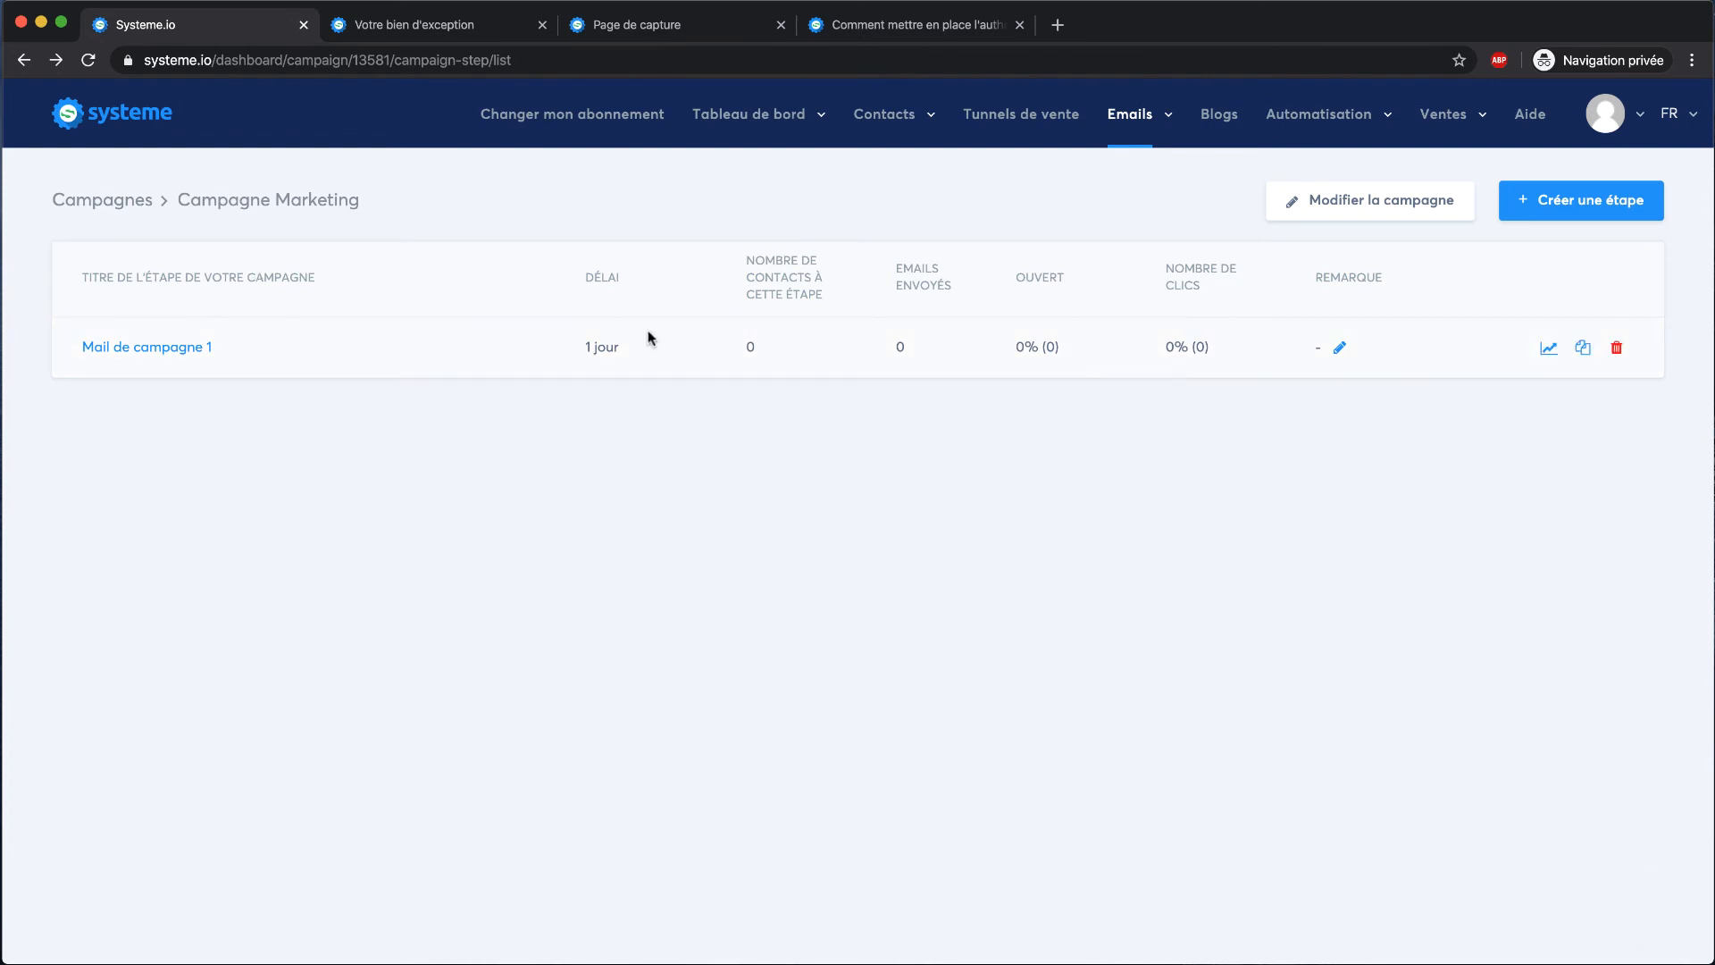
{"action": "left_click", "coordinate": [1584, 349]}
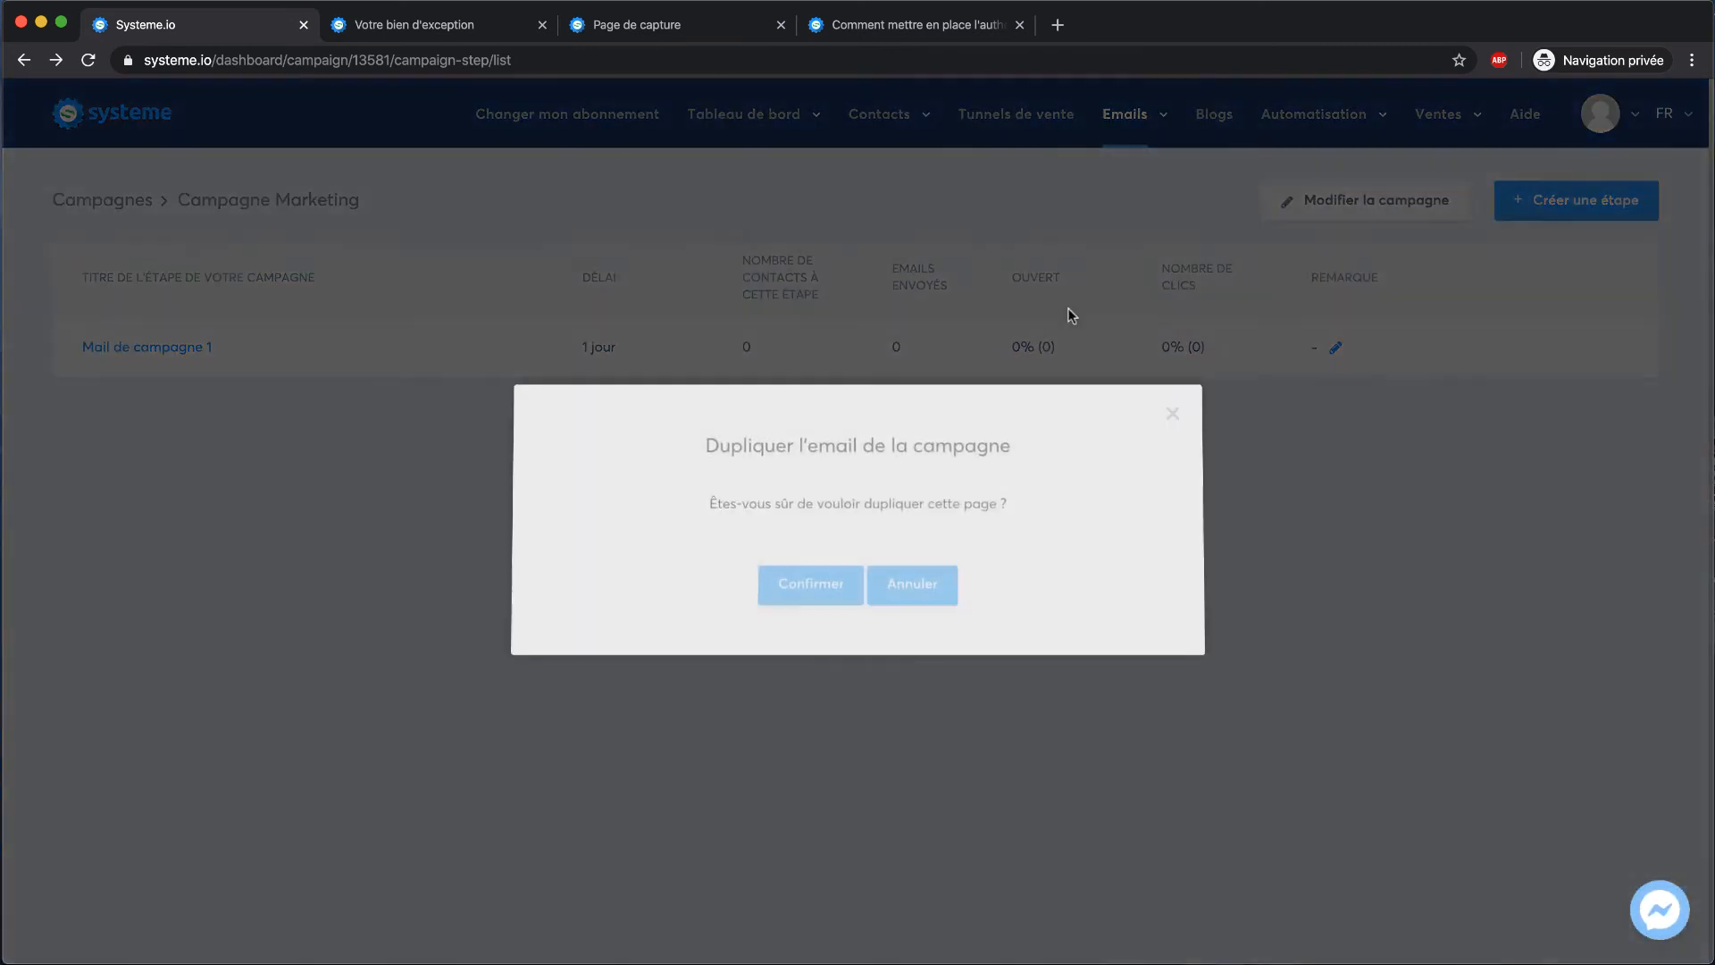
{"action": "left_click", "coordinate": [837, 590]}
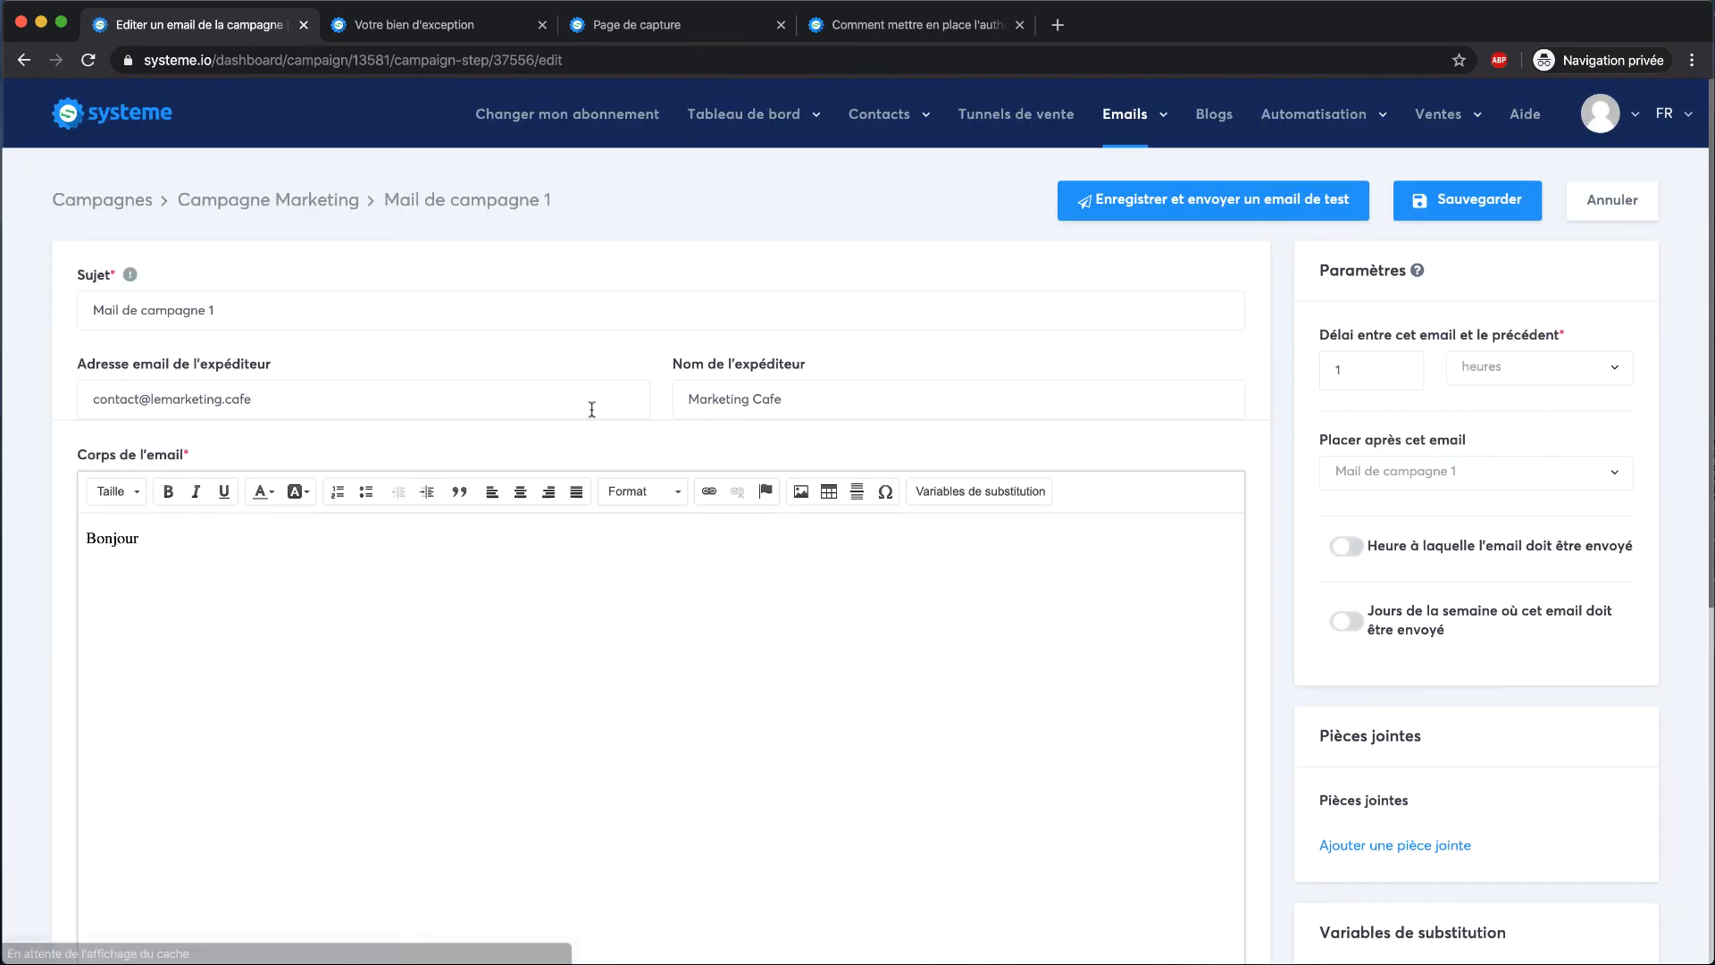
Rename the copy's subject to 'Mail de campagne 2' and enable a specific sending time
{"action": "left_click", "coordinate": [368, 319]}
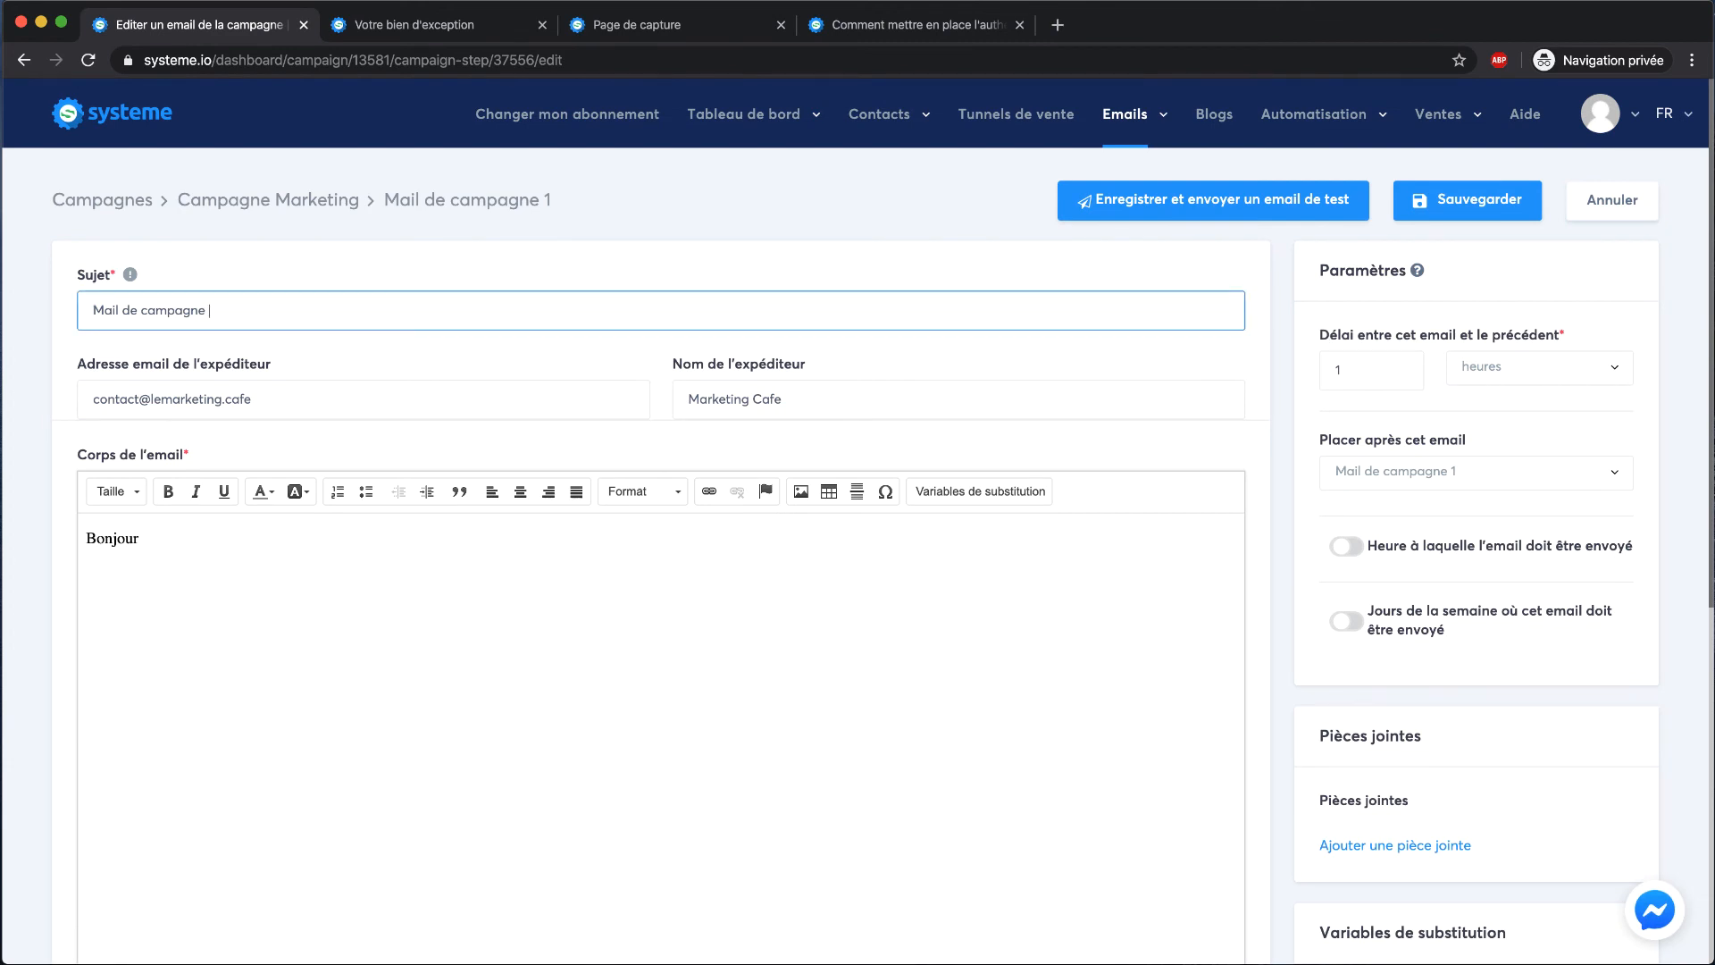
{"action": "left_click", "coordinate": [734, 232]}
{"action": "scroll", "coordinate": [1175, 416], "scroll_direction": "down", "scroll_amount": 2}
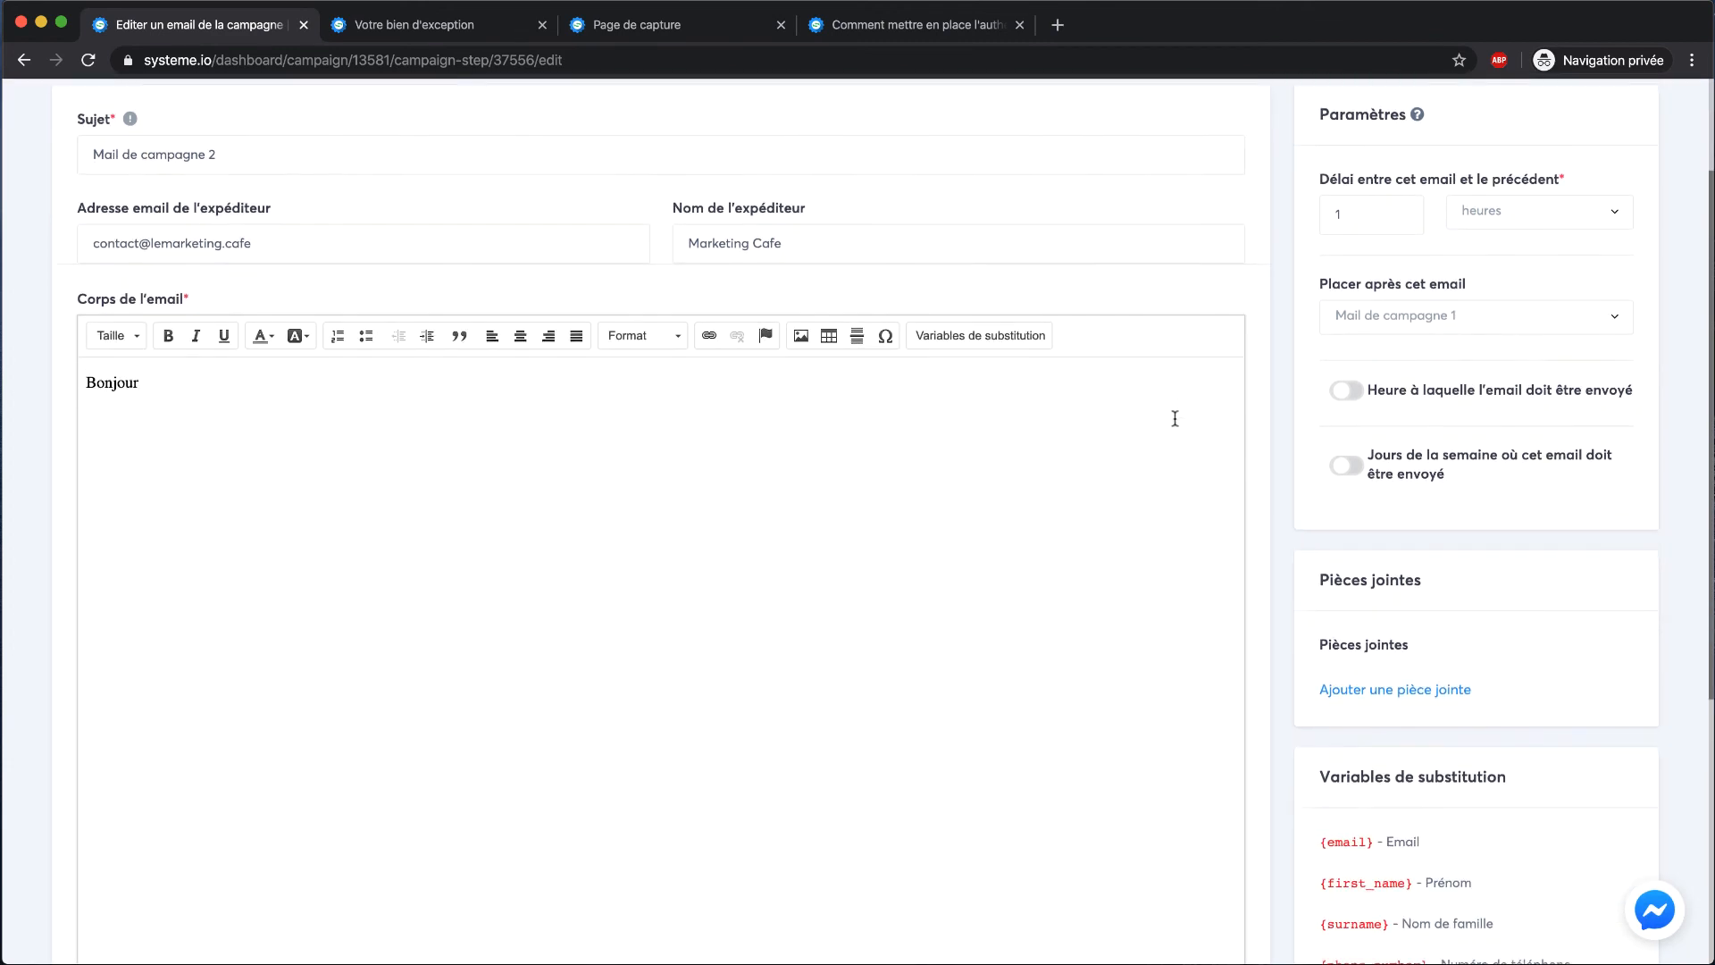
{"action": "left_click", "coordinate": [1349, 383]}
{"action": "left_click", "coordinate": [1358, 517]}
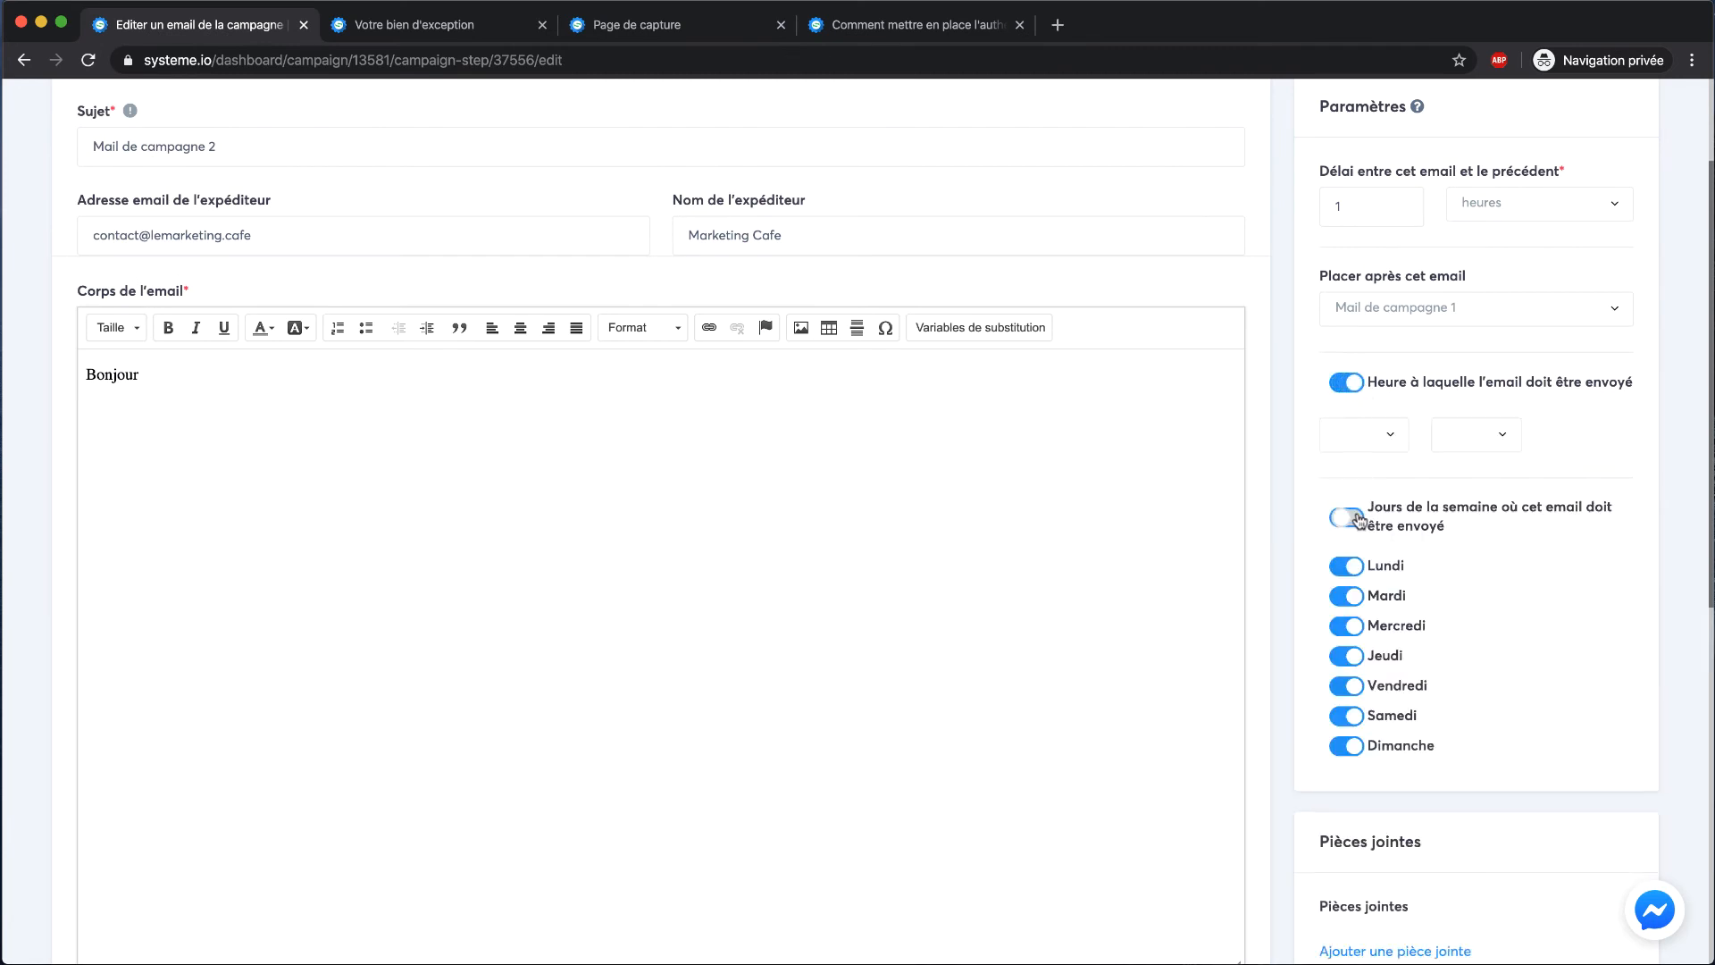
{"action": "left_click", "coordinate": [1346, 520]}
{"action": "scroll", "coordinate": [1388, 446], "scroll_direction": "up", "scroll_amount": 2}
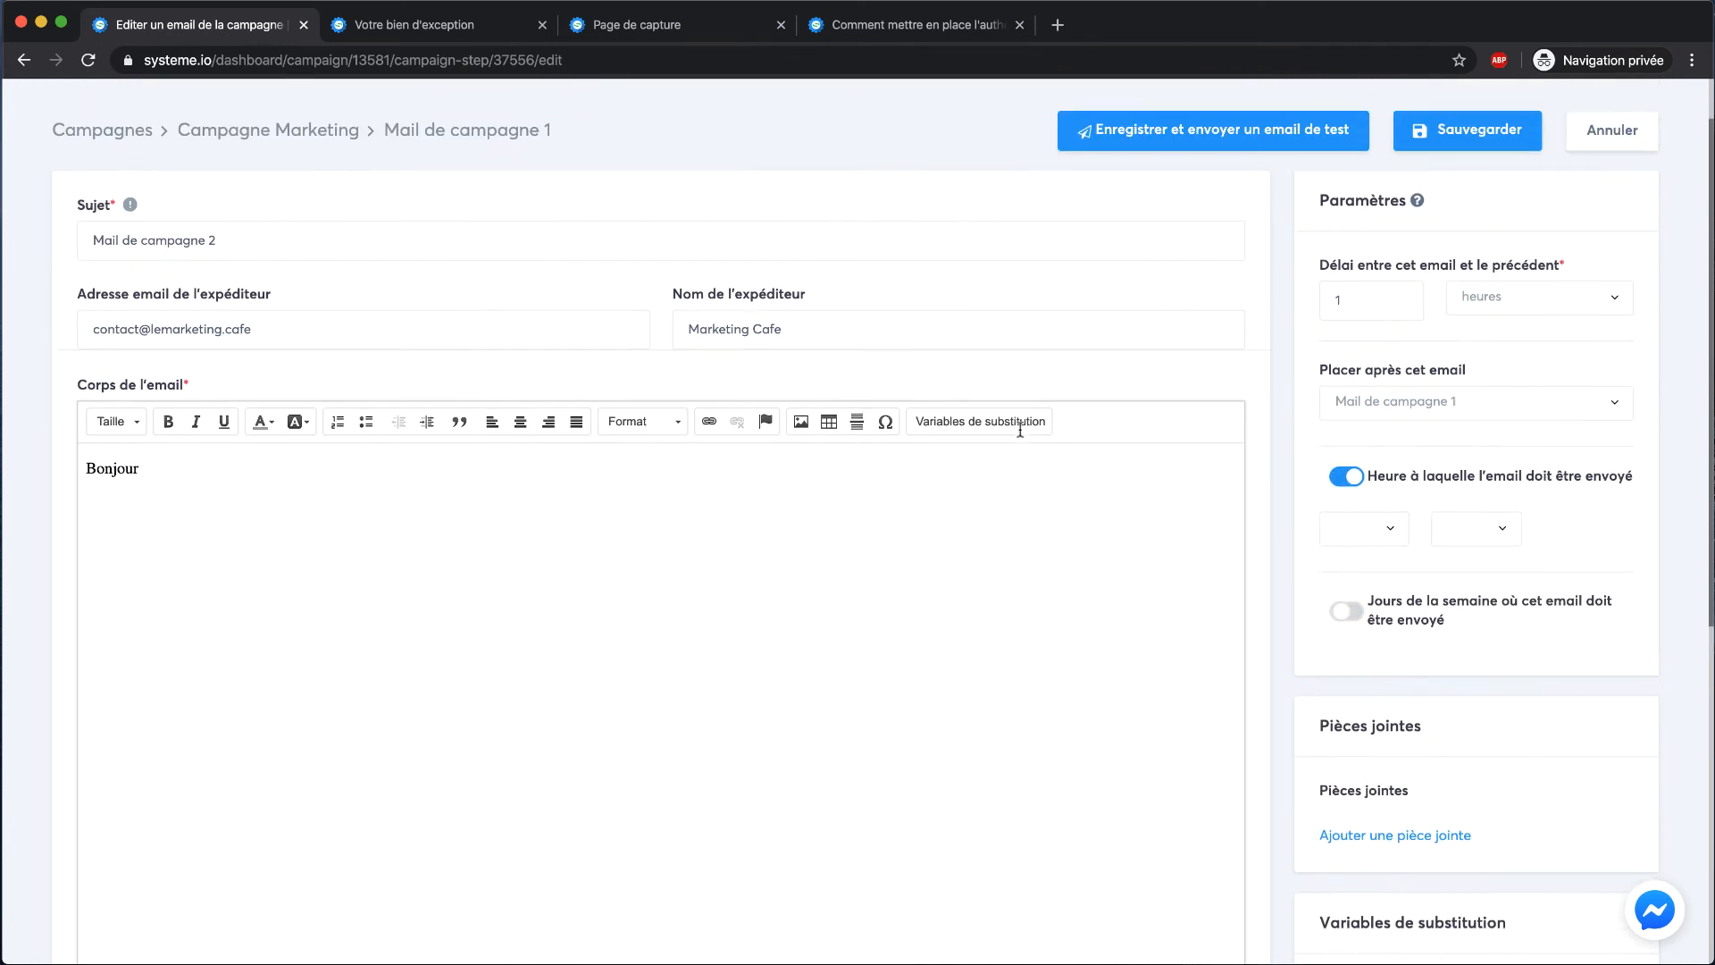
Set the second email to 1 jours delay at 08:00 and save it
{"action": "left_click", "coordinate": [1515, 381]}
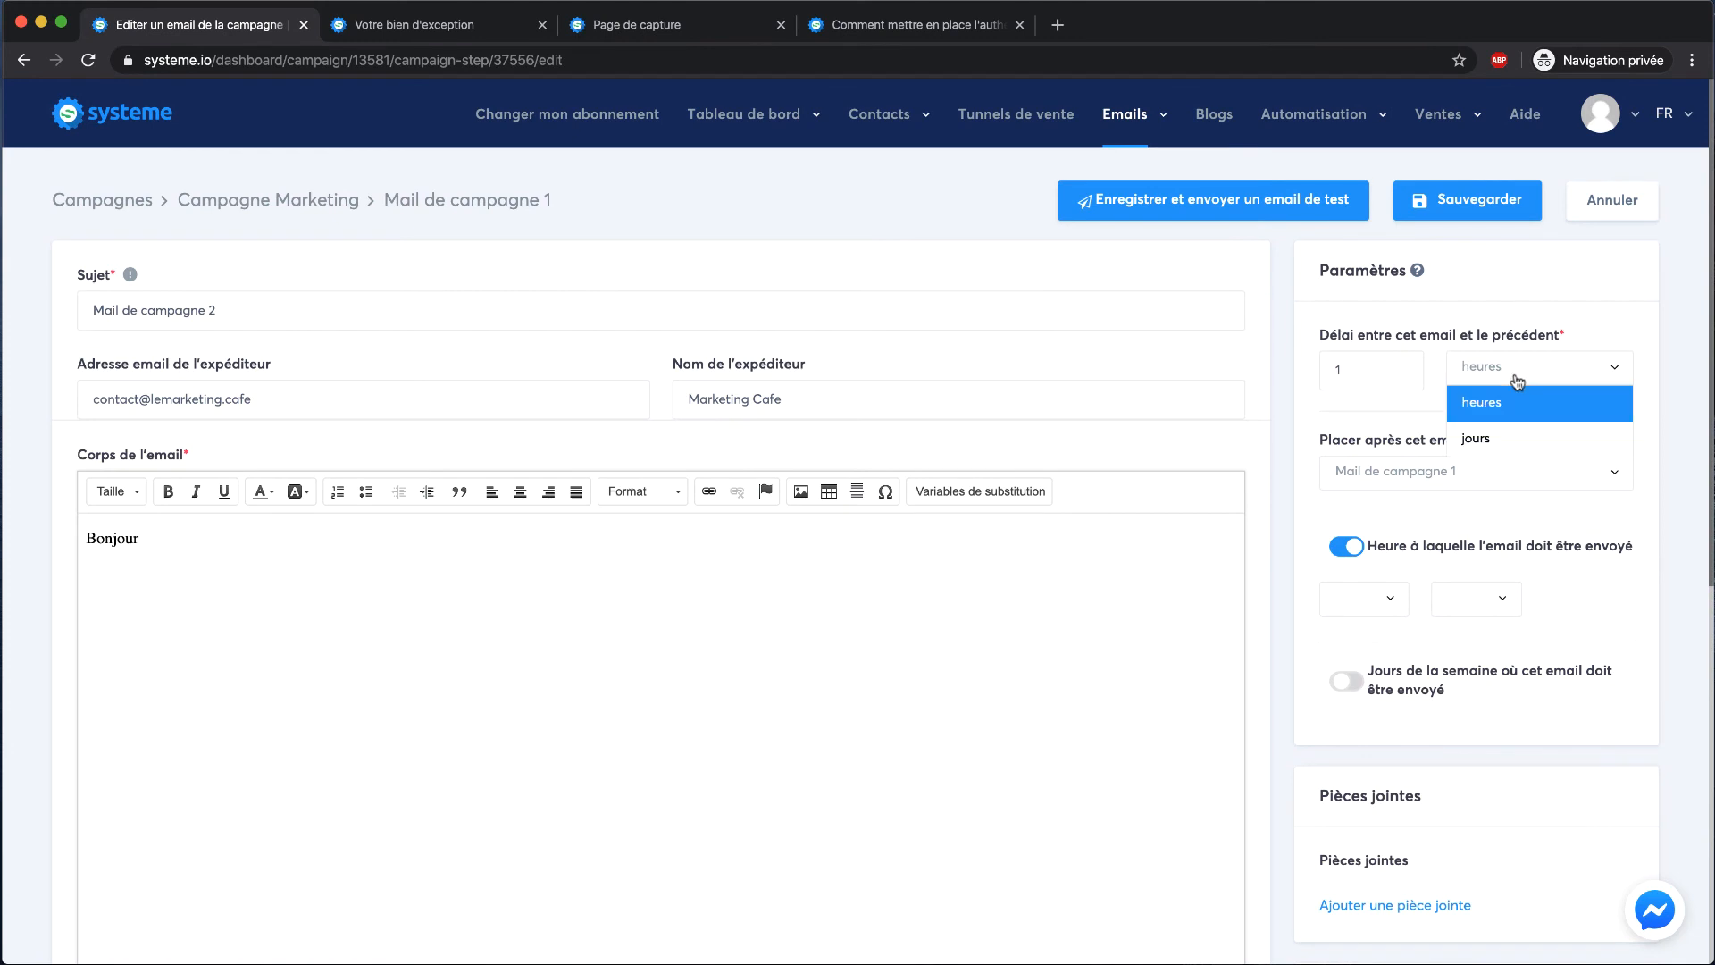
{"action": "left_click", "coordinate": [1490, 438]}
{"action": "left_click", "coordinate": [1364, 599]}
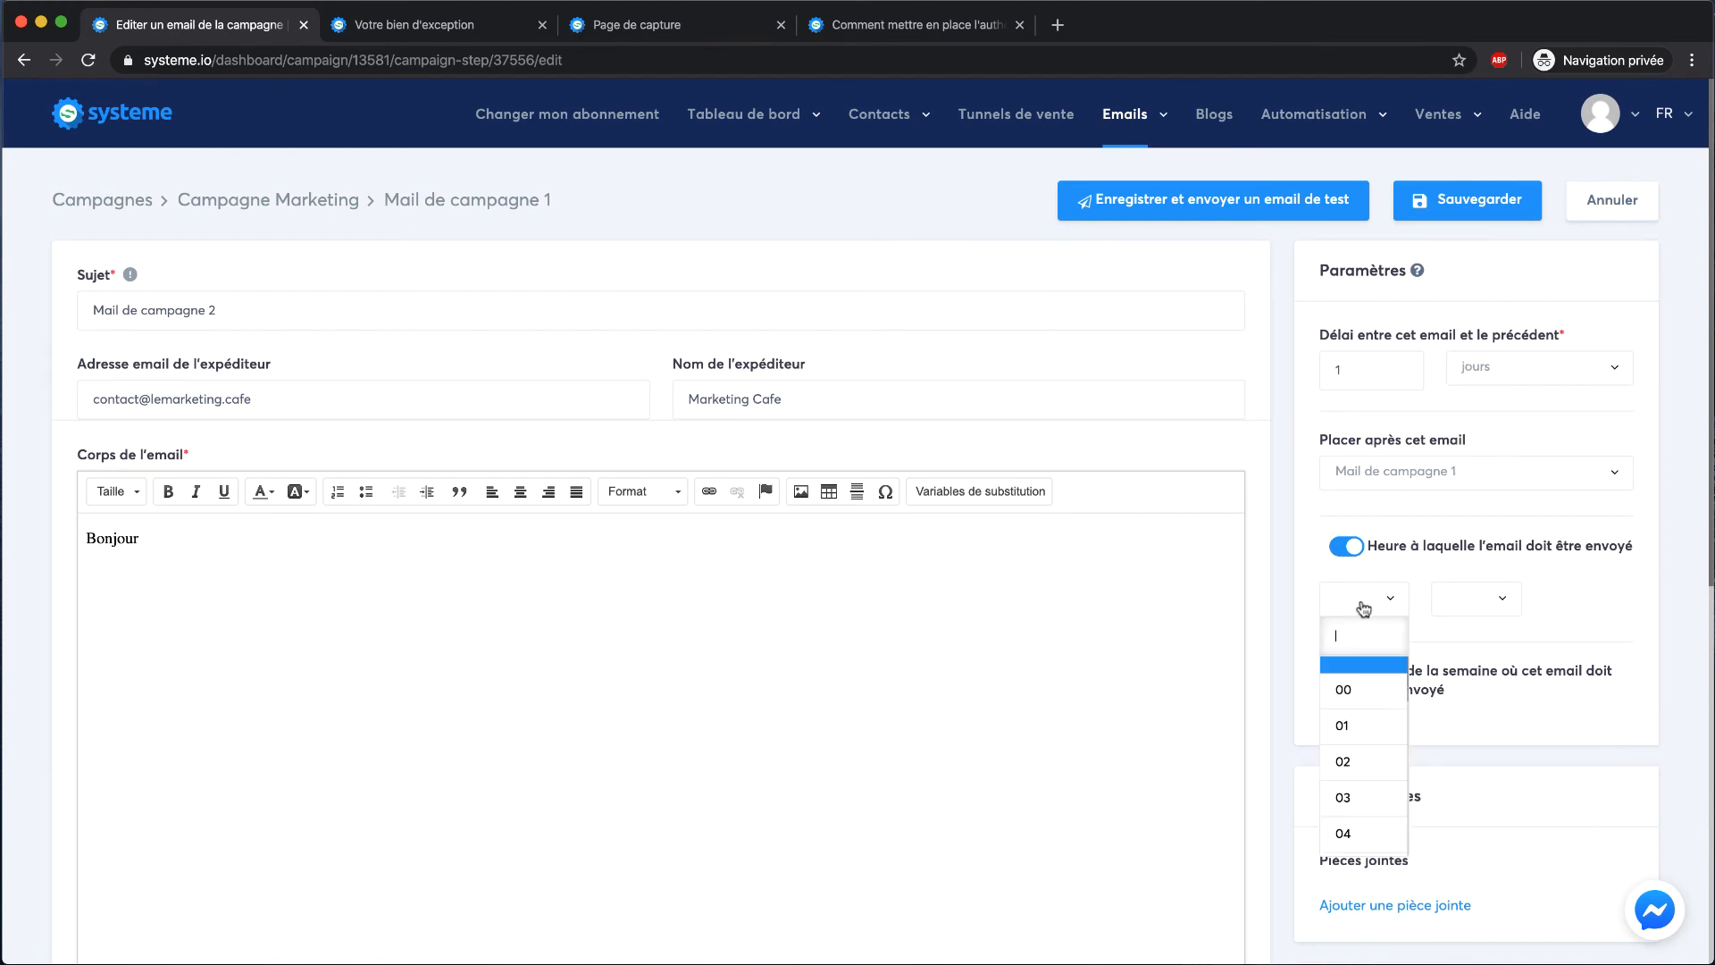
{"action": "scroll", "coordinate": [1354, 759], "scroll_direction": "down", "scroll_amount": 3}
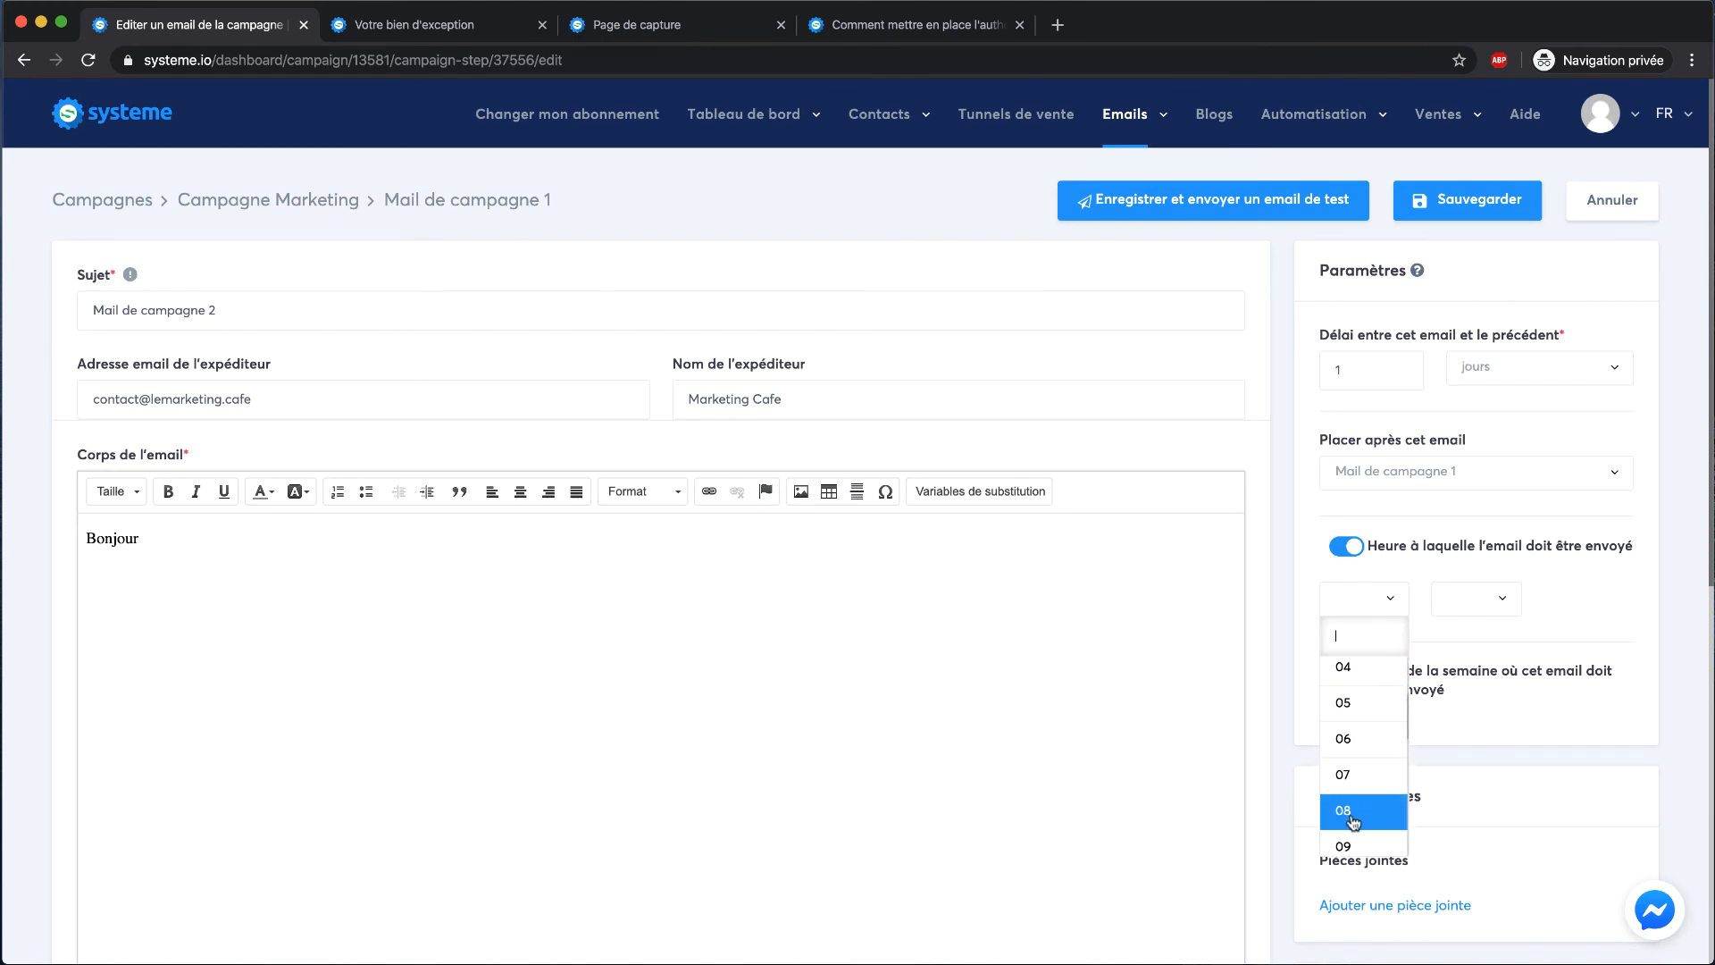
{"action": "left_click", "coordinate": [1354, 813]}
{"action": "left_click", "coordinate": [1493, 609]}
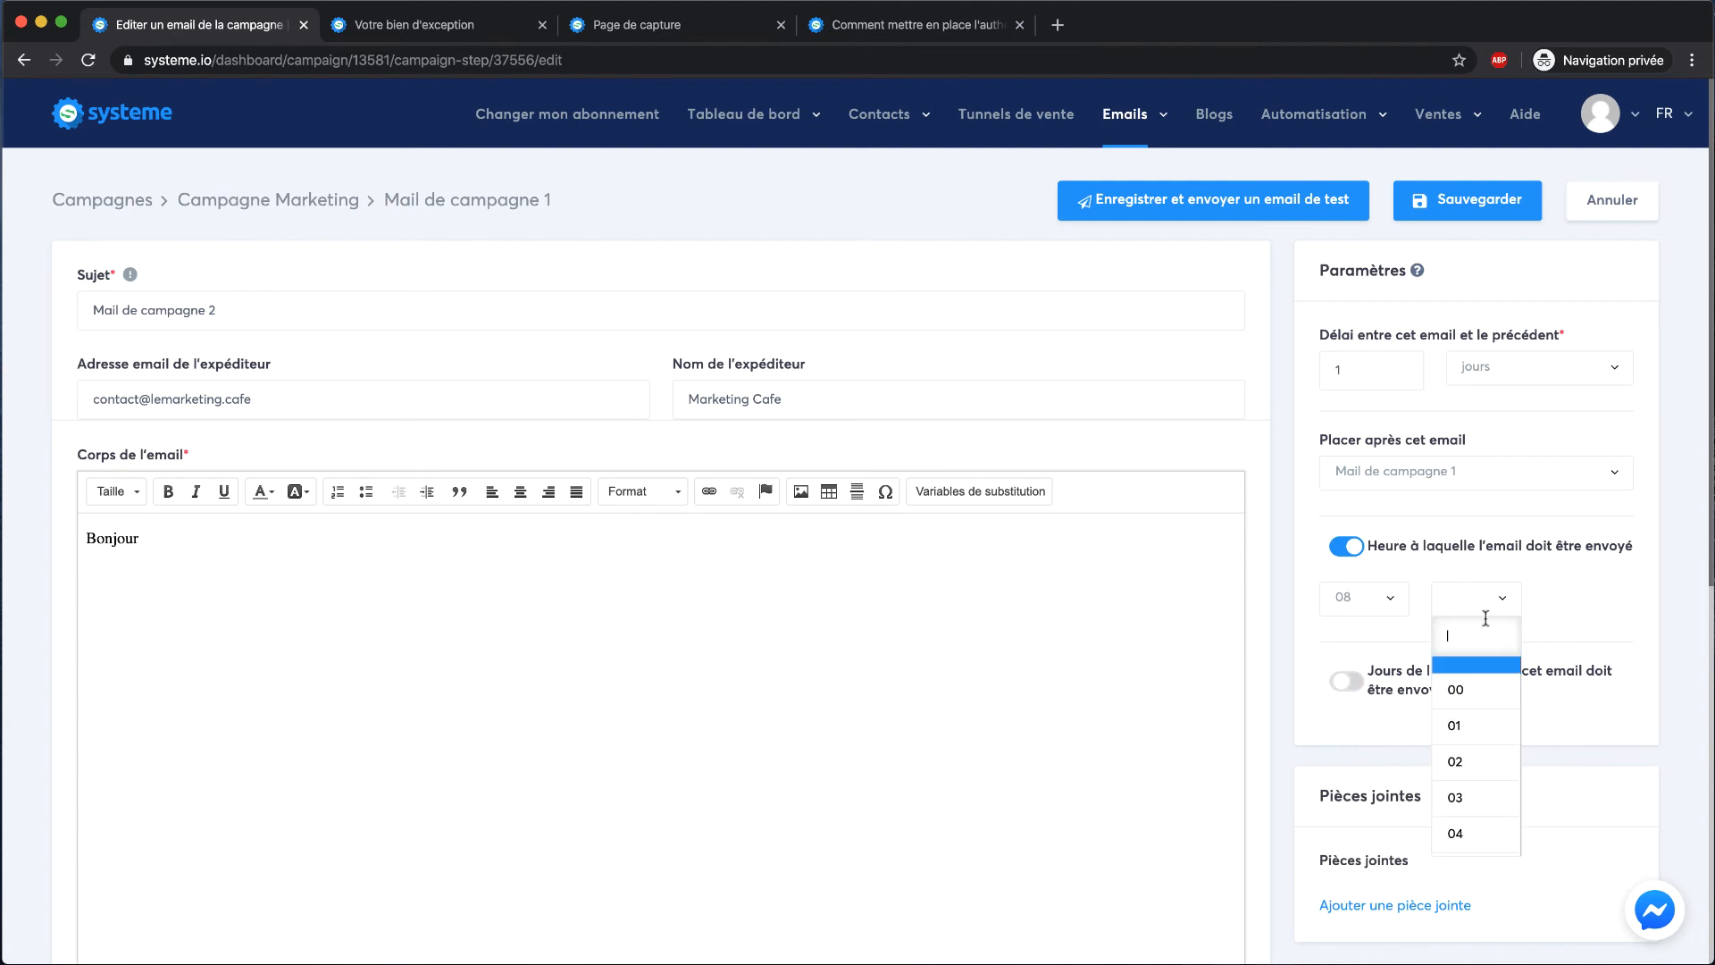
{"action": "left_click", "coordinate": [1467, 687]}
{"action": "left_click", "coordinate": [1466, 201]}
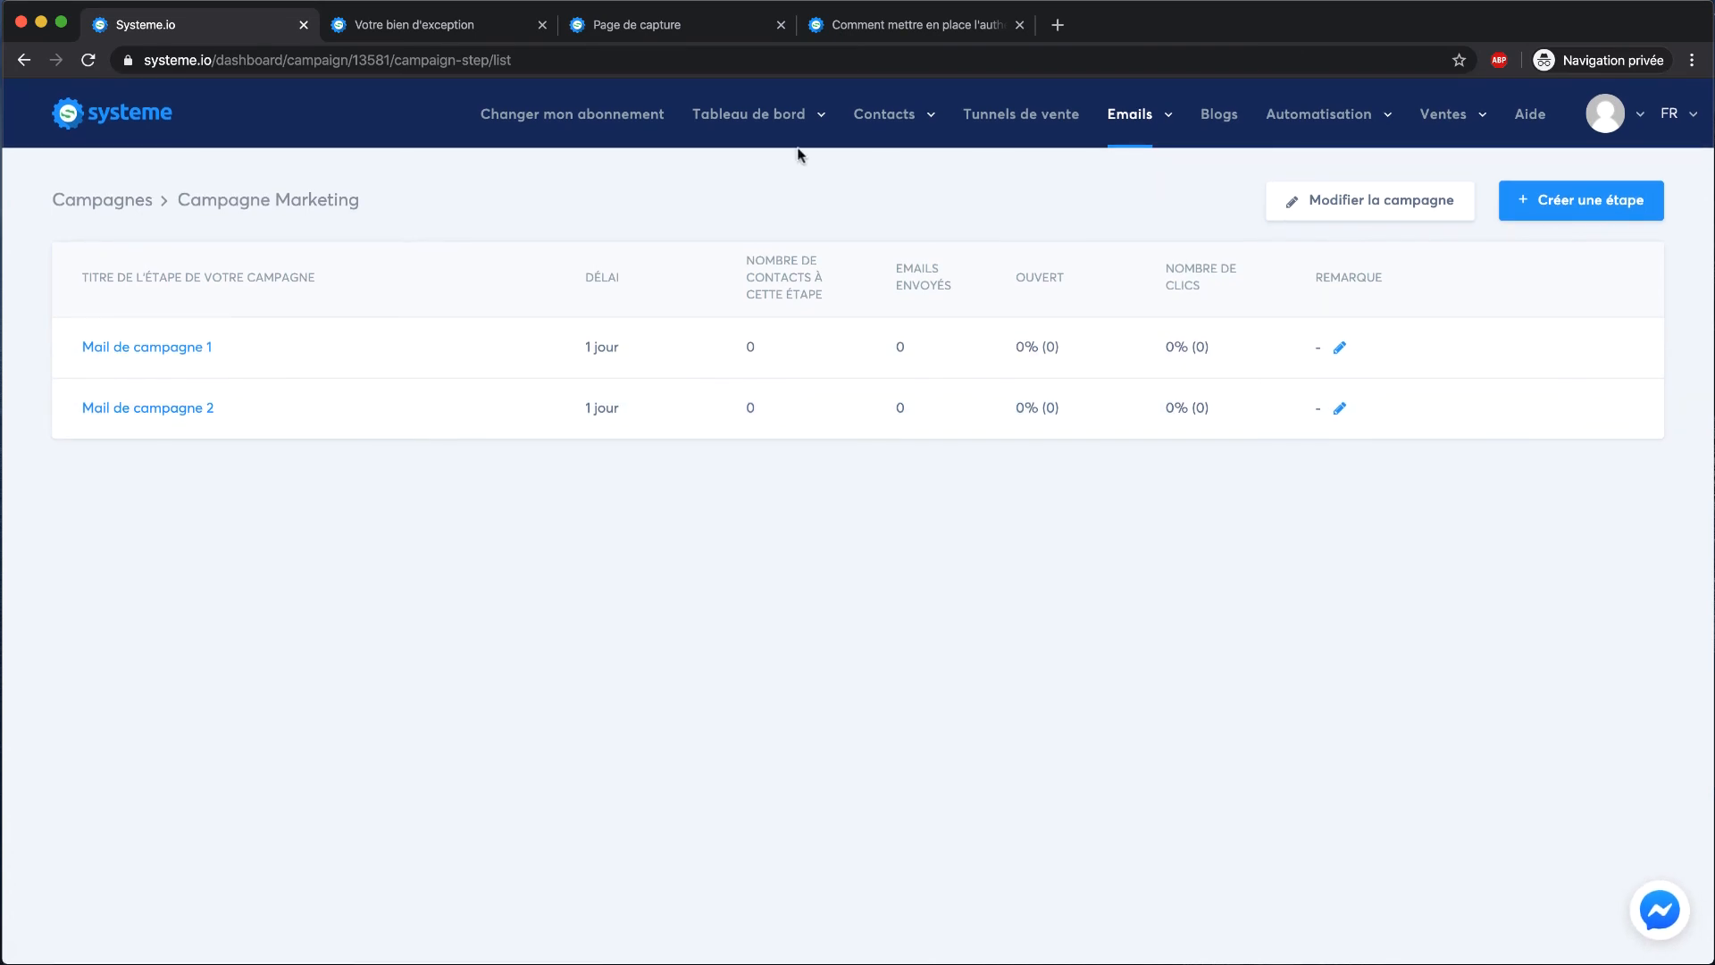
{"action": "left_click", "coordinate": [1020, 117]}
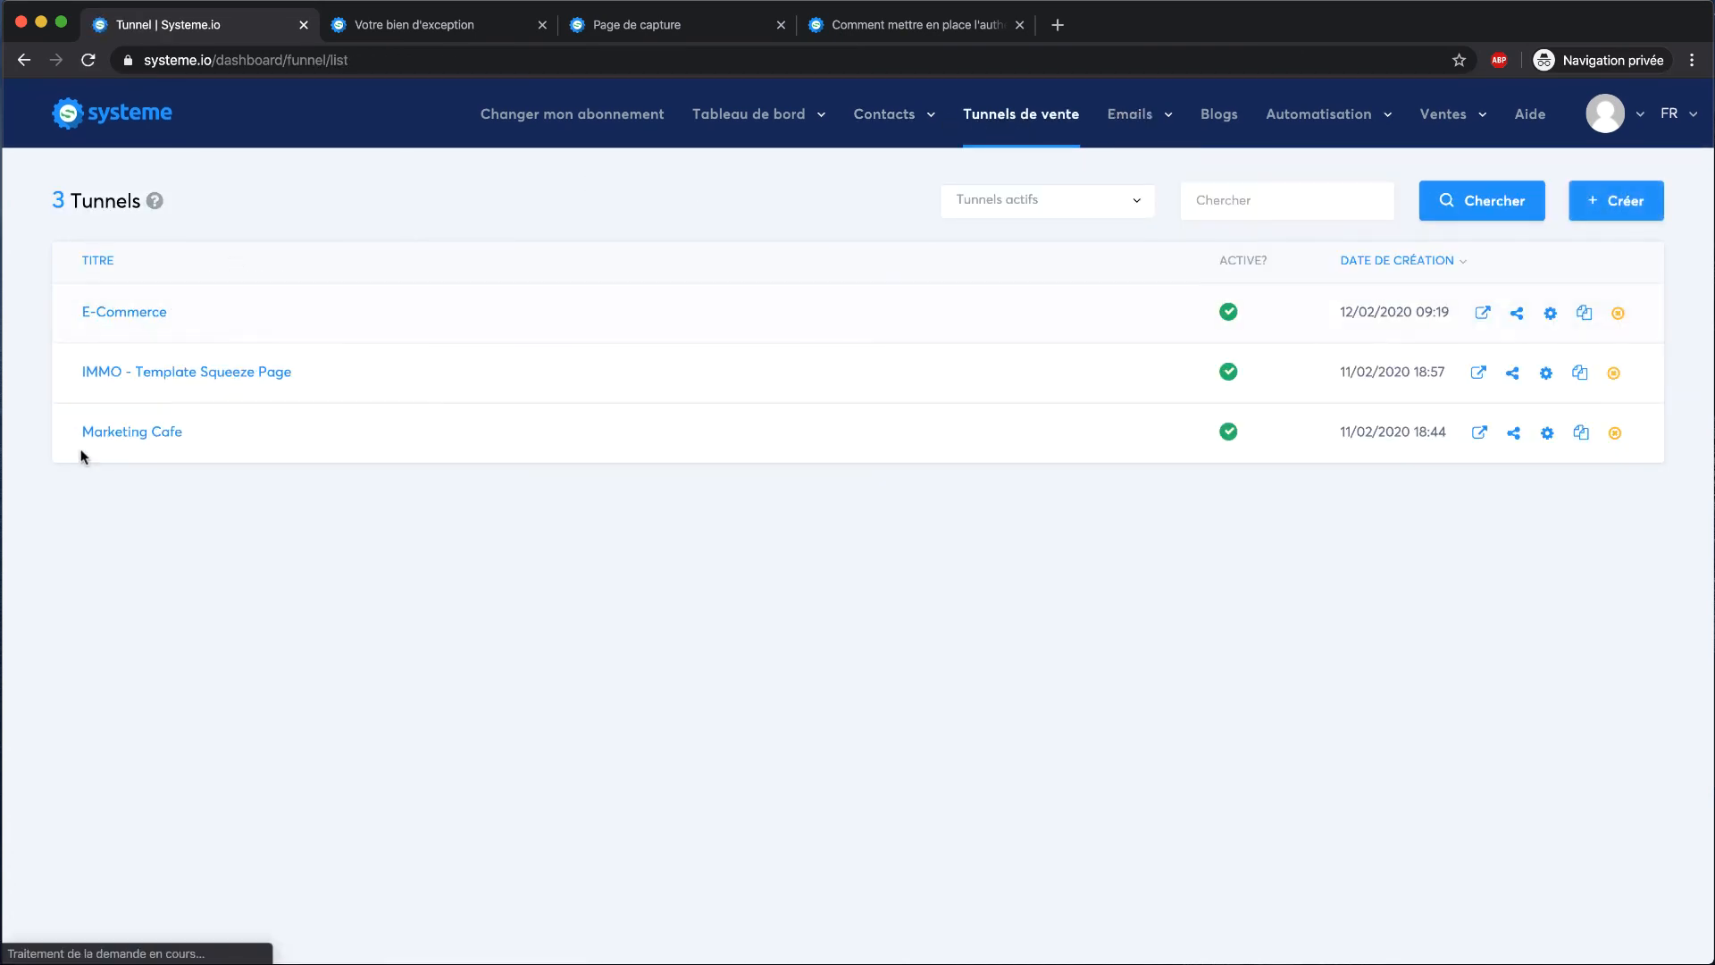
Add a 'S'abonner à la campagne' action for Campagne Marketing to the Marketing Cafe opt-in rule and save it
{"action": "left_click", "coordinate": [101, 436]}
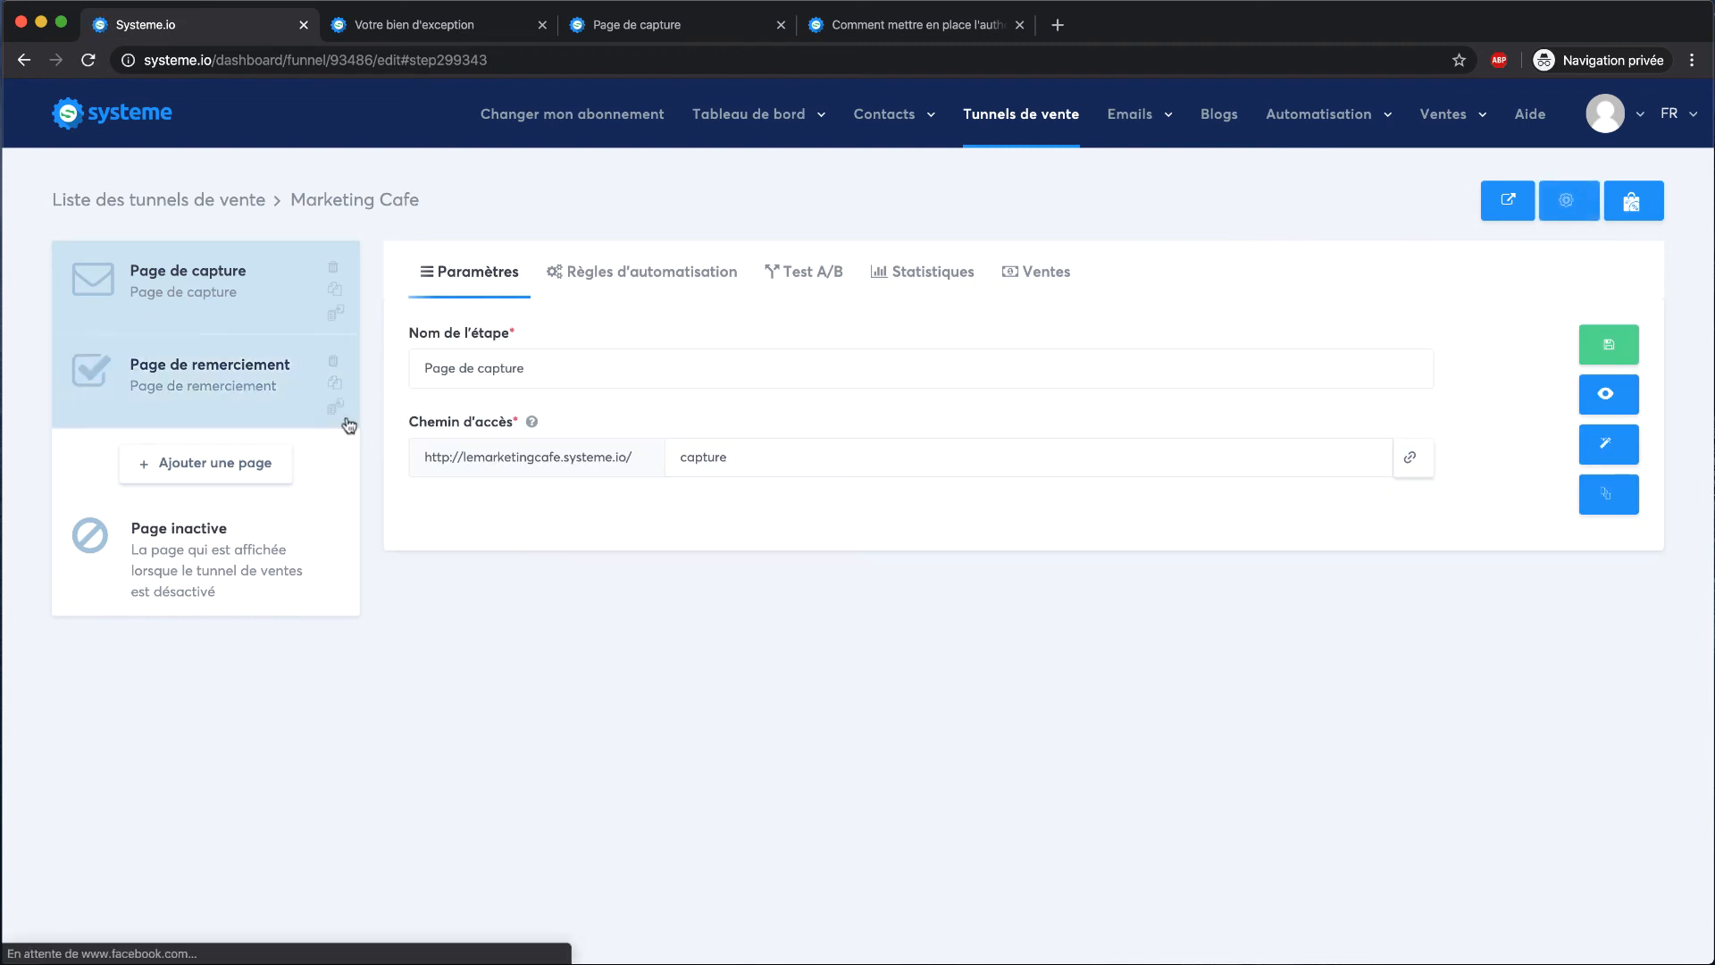
{"action": "left_click", "coordinate": [656, 271]}
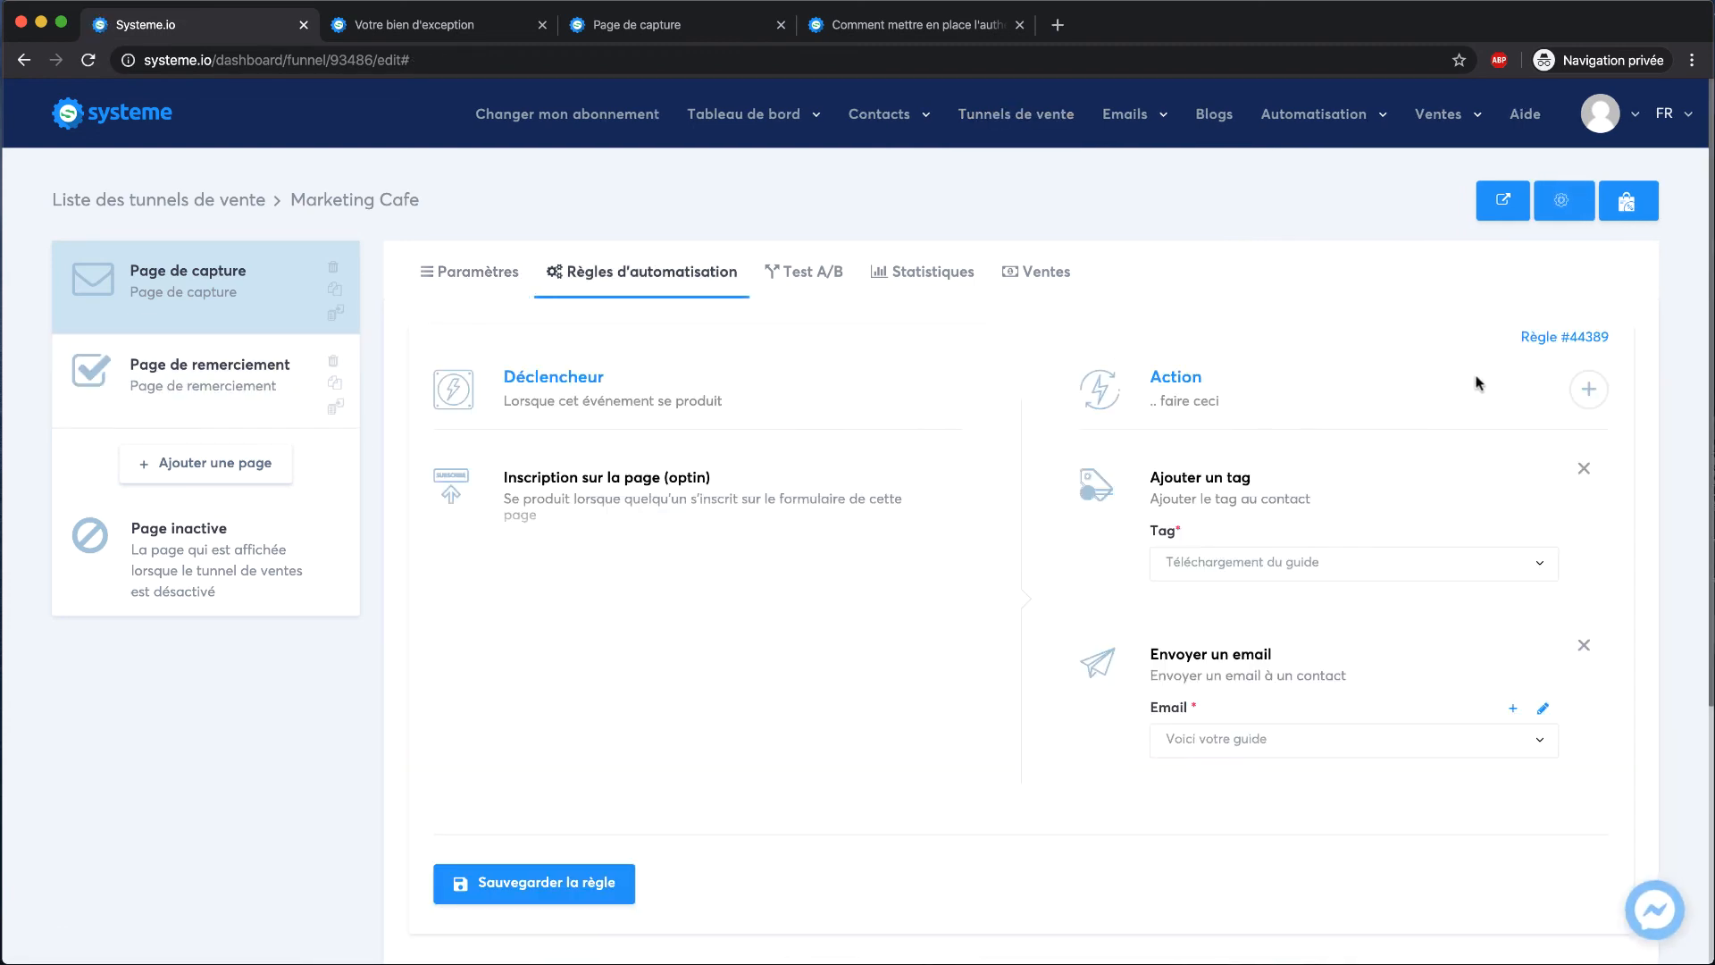
{"action": "scroll", "coordinate": [1251, 594], "scroll_direction": "down", "scroll_amount": 2}
{"action": "left_click", "coordinate": [1589, 313]}
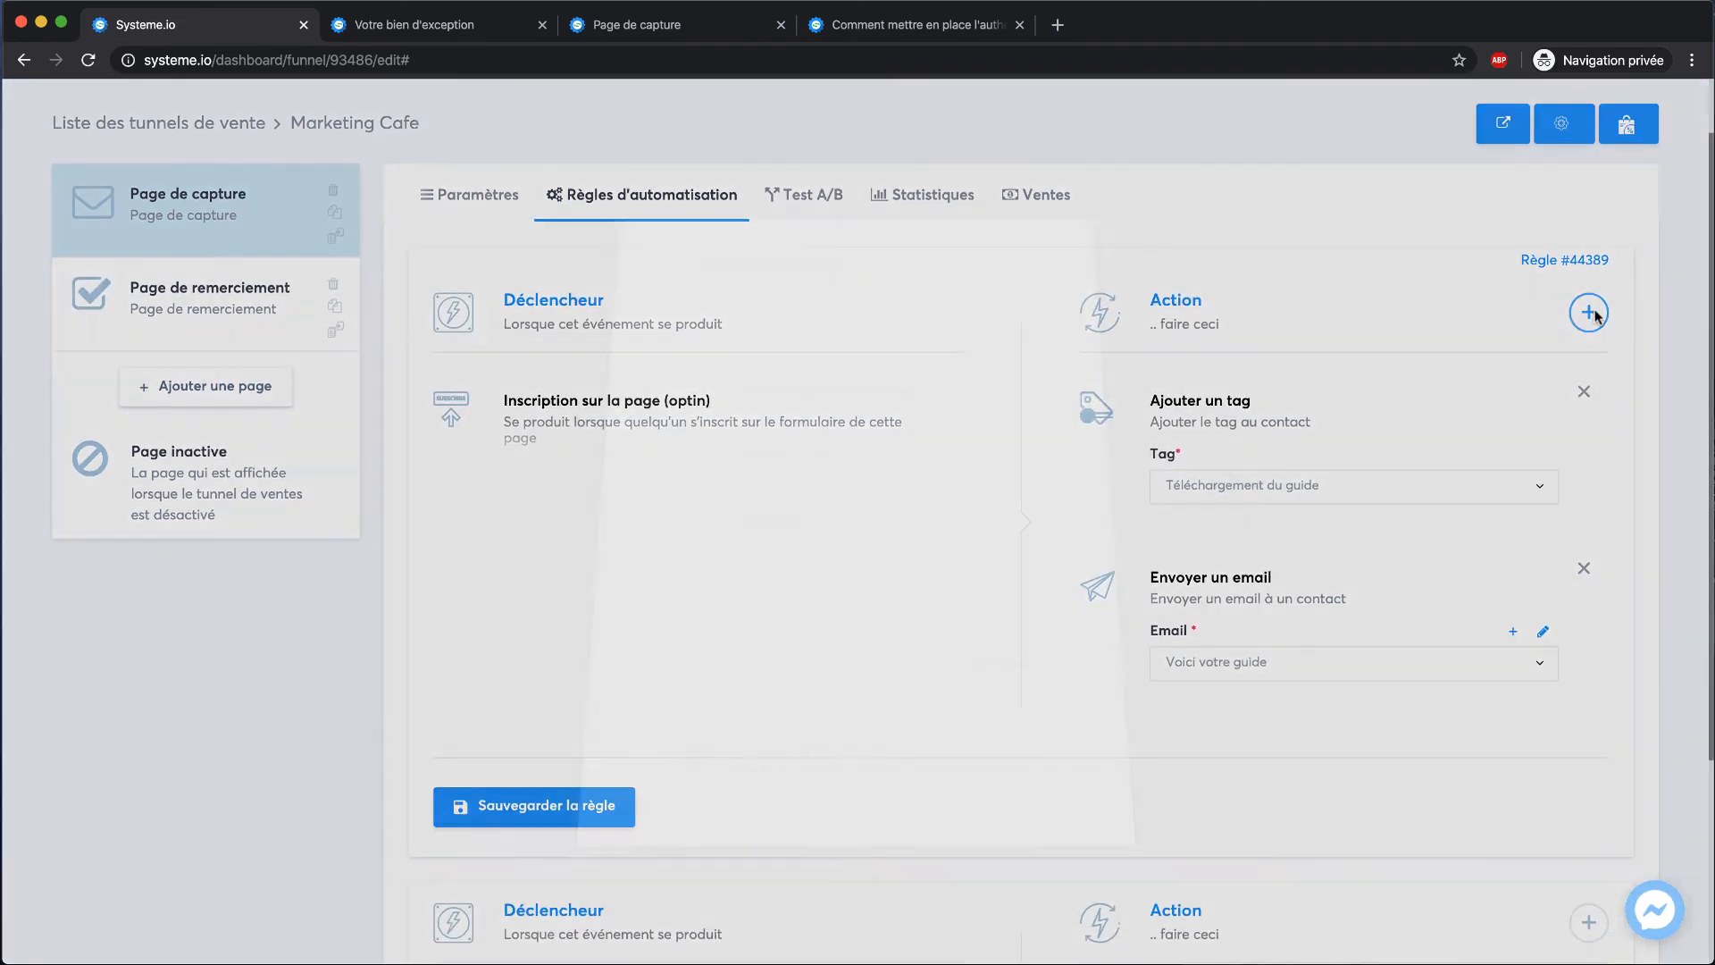
{"action": "left_click", "coordinate": [871, 323]}
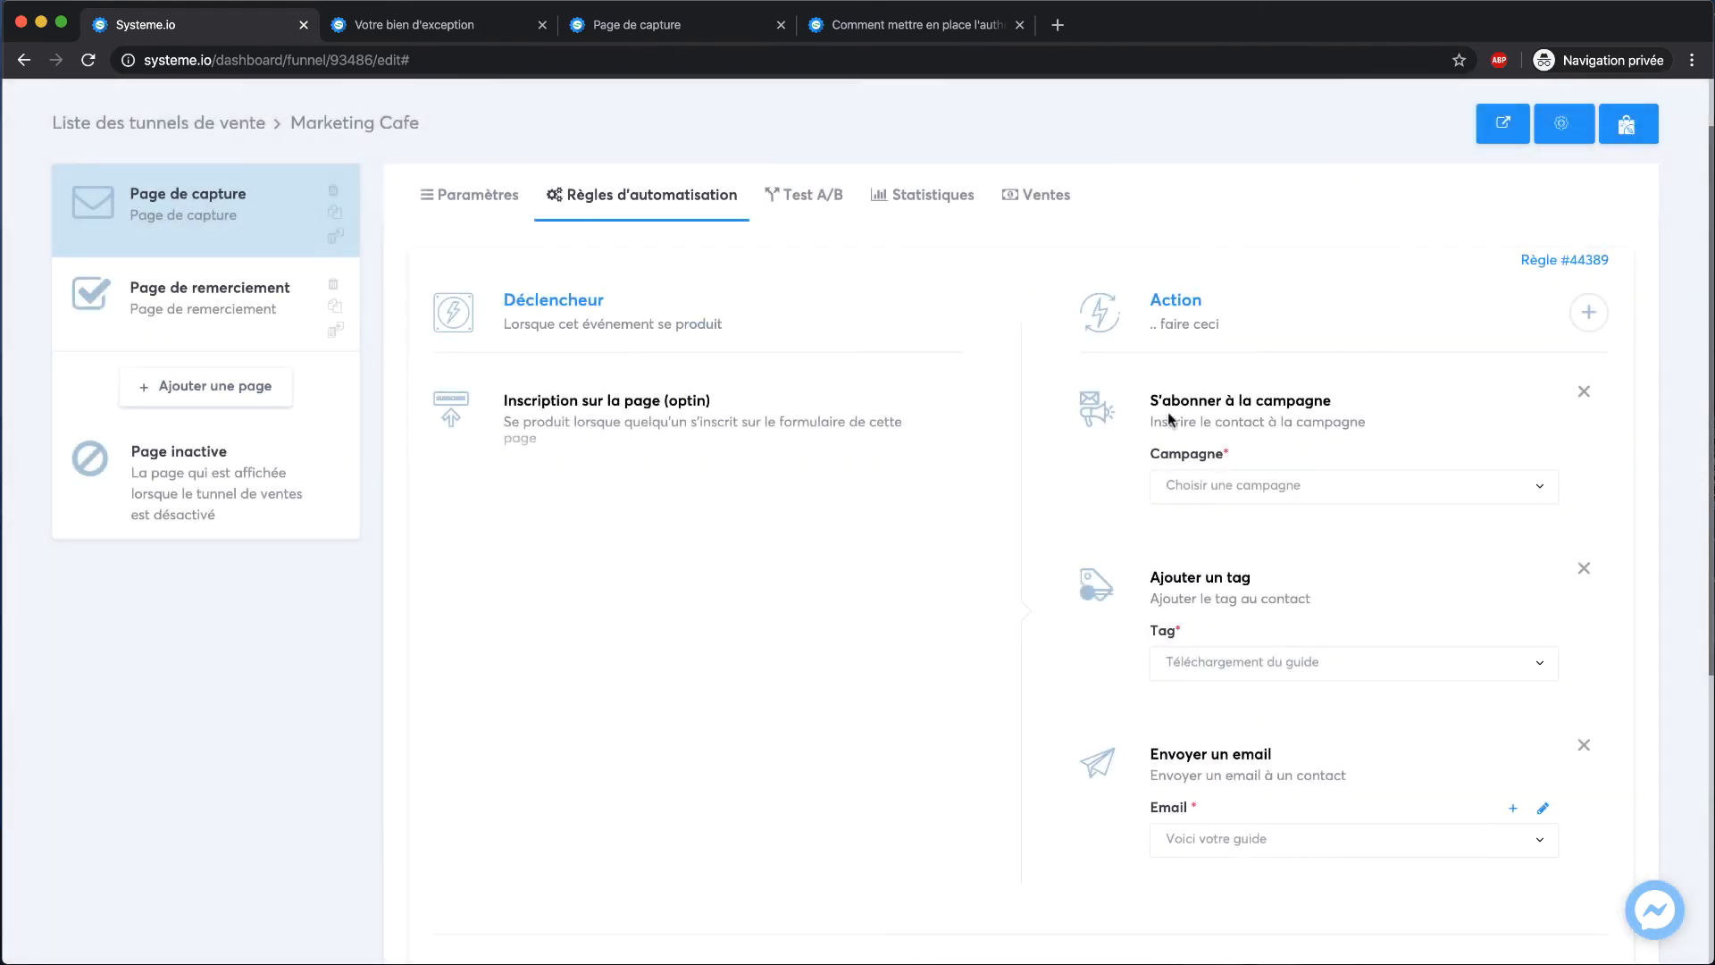
{"action": "left_click", "coordinate": [1292, 499]}
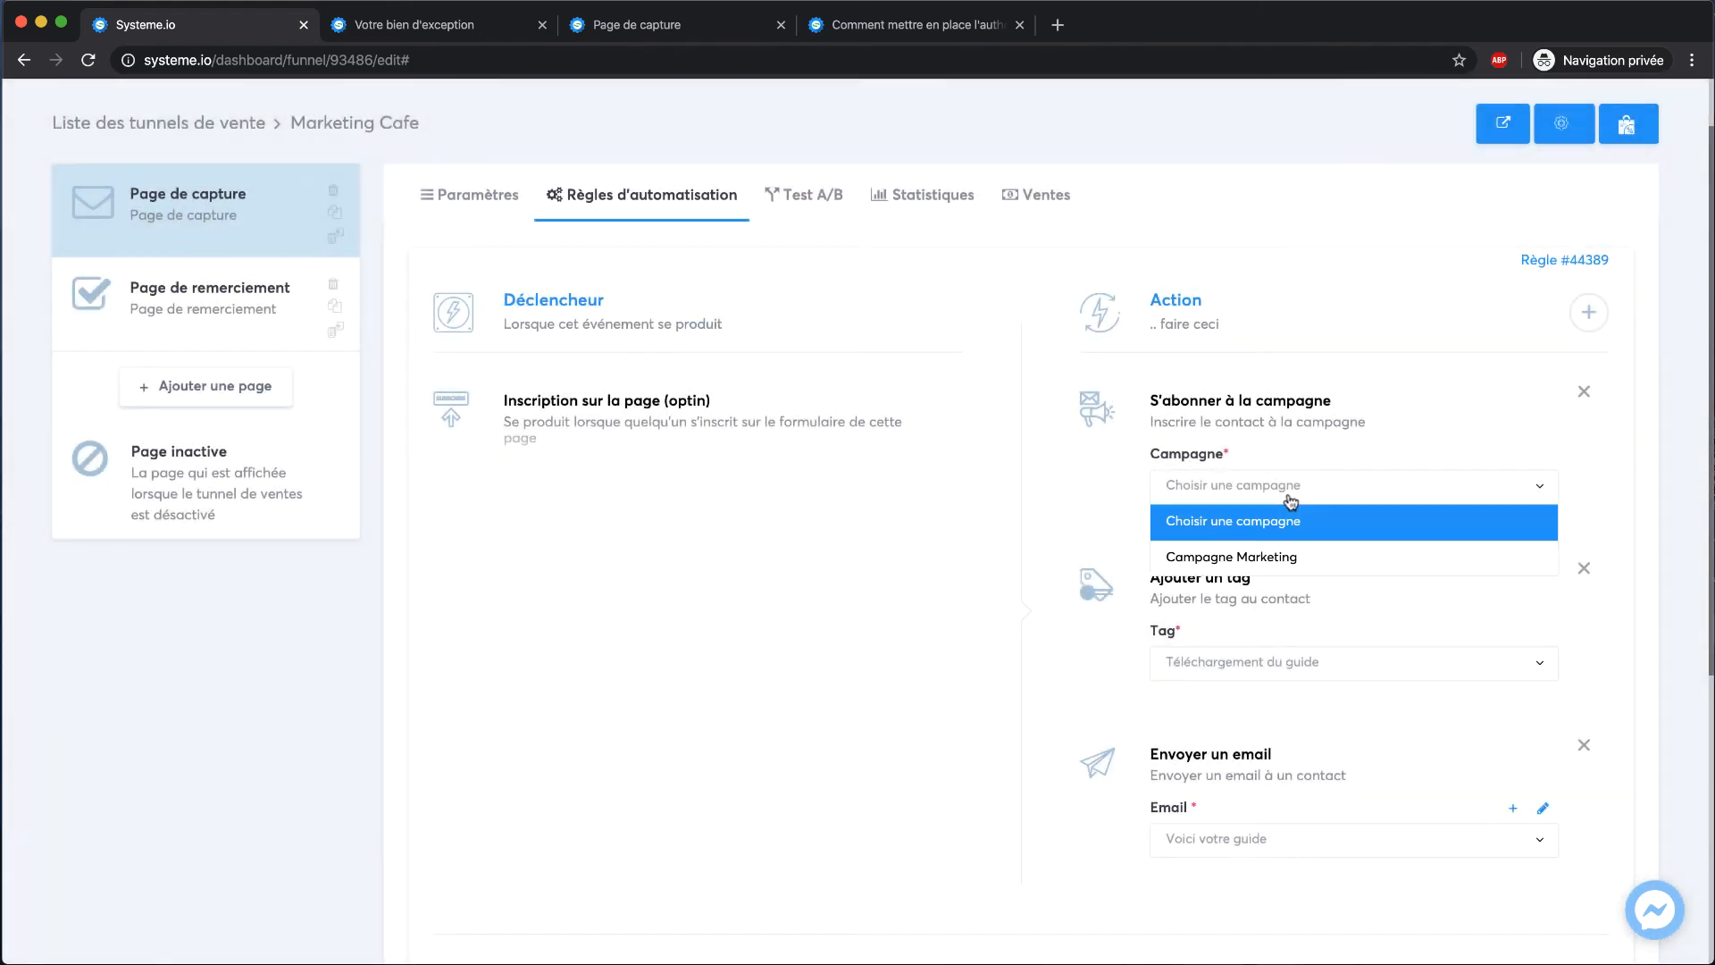
{"action": "left_click", "coordinate": [1236, 557]}
{"action": "scroll", "coordinate": [835, 602], "scroll_direction": "down", "scroll_amount": 3}
{"action": "left_click", "coordinate": [593, 759]}
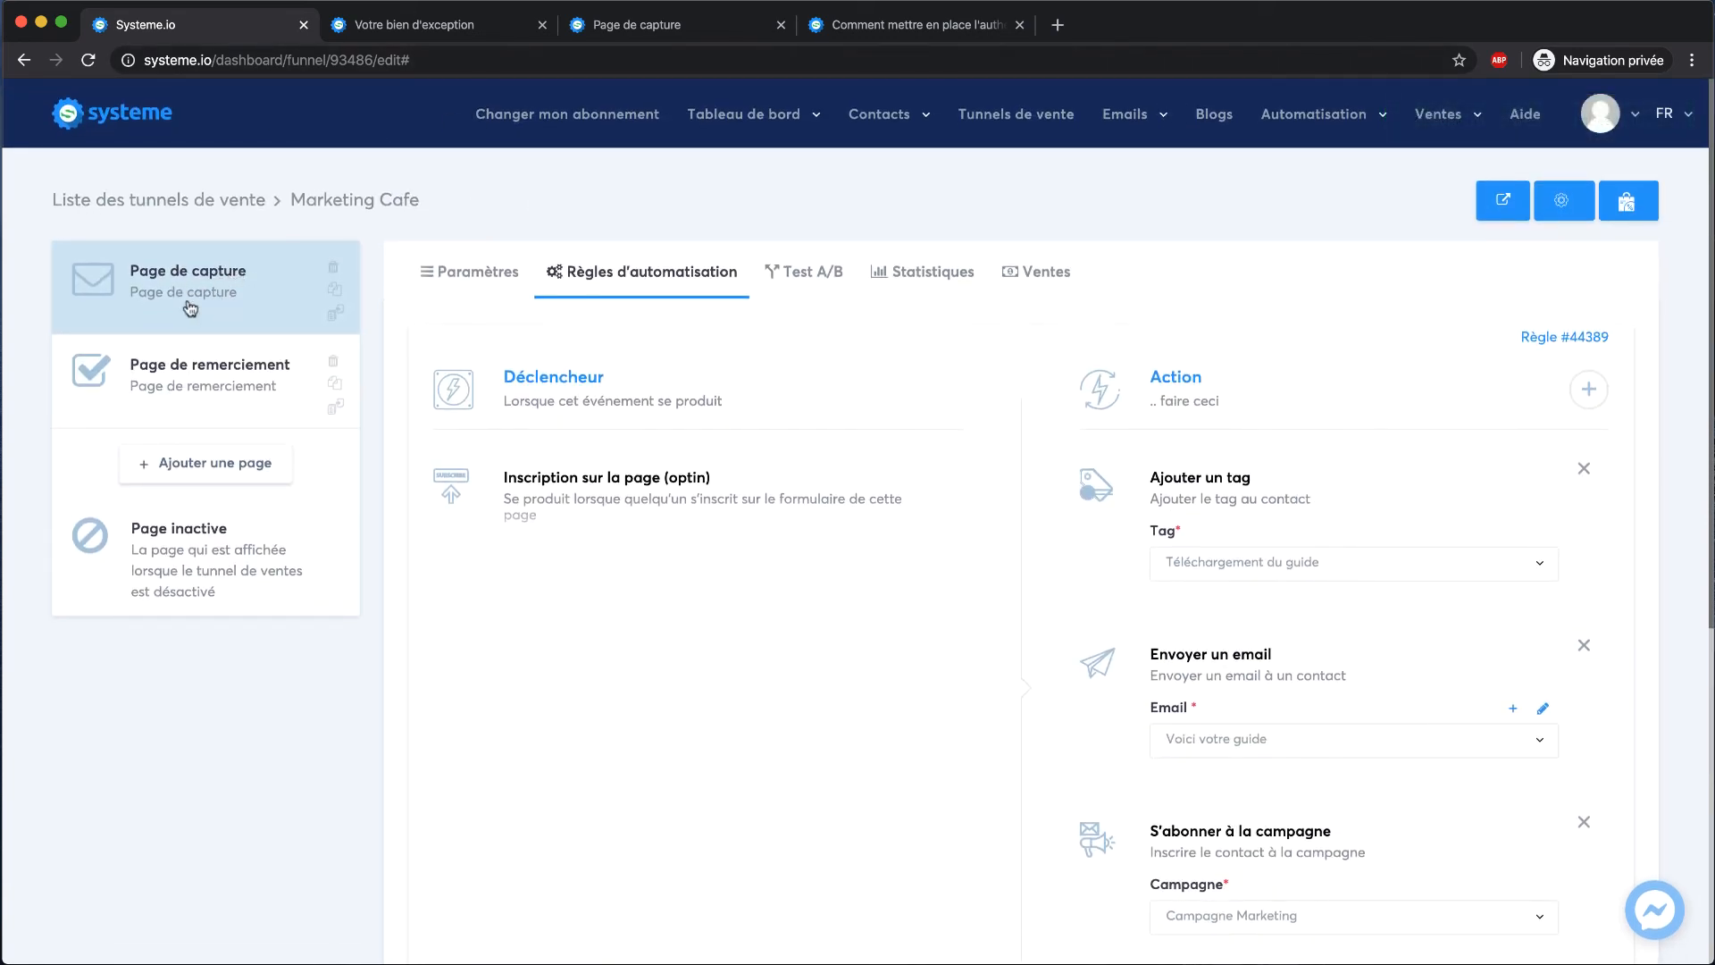
{"action": "scroll", "coordinate": [679, 473], "scroll_direction": "down", "scroll_amount": 2}
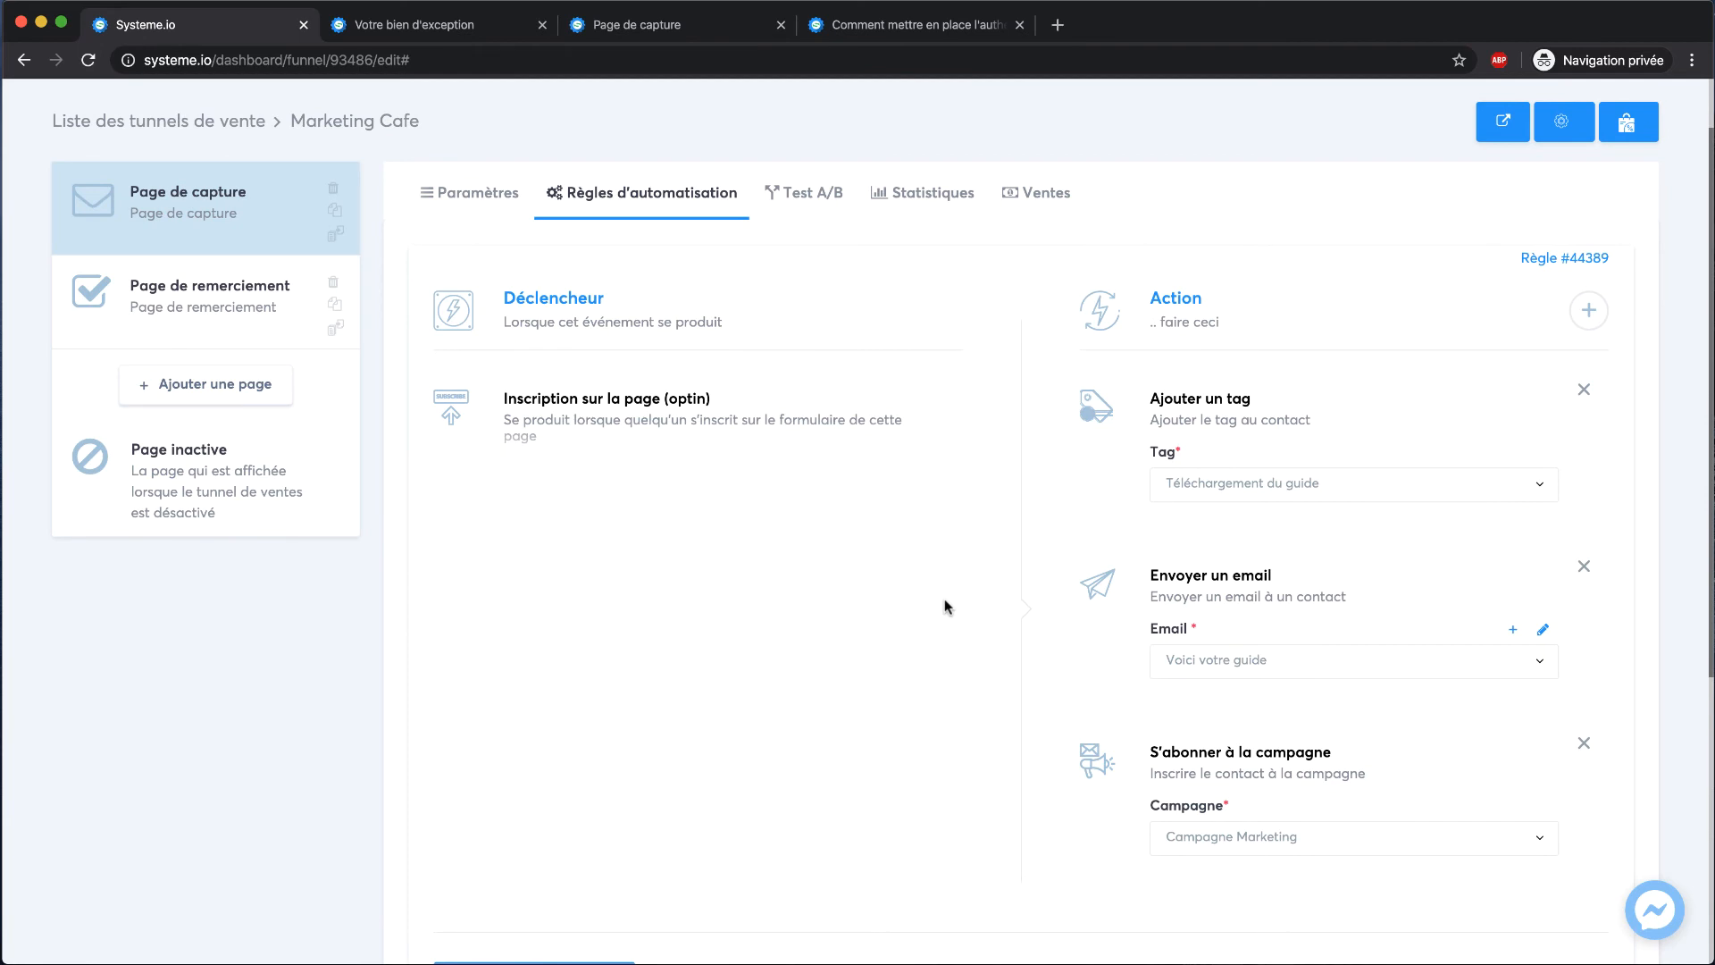
{"action": "scroll", "coordinate": [1162, 590], "scroll_direction": "down", "scroll_amount": 2}
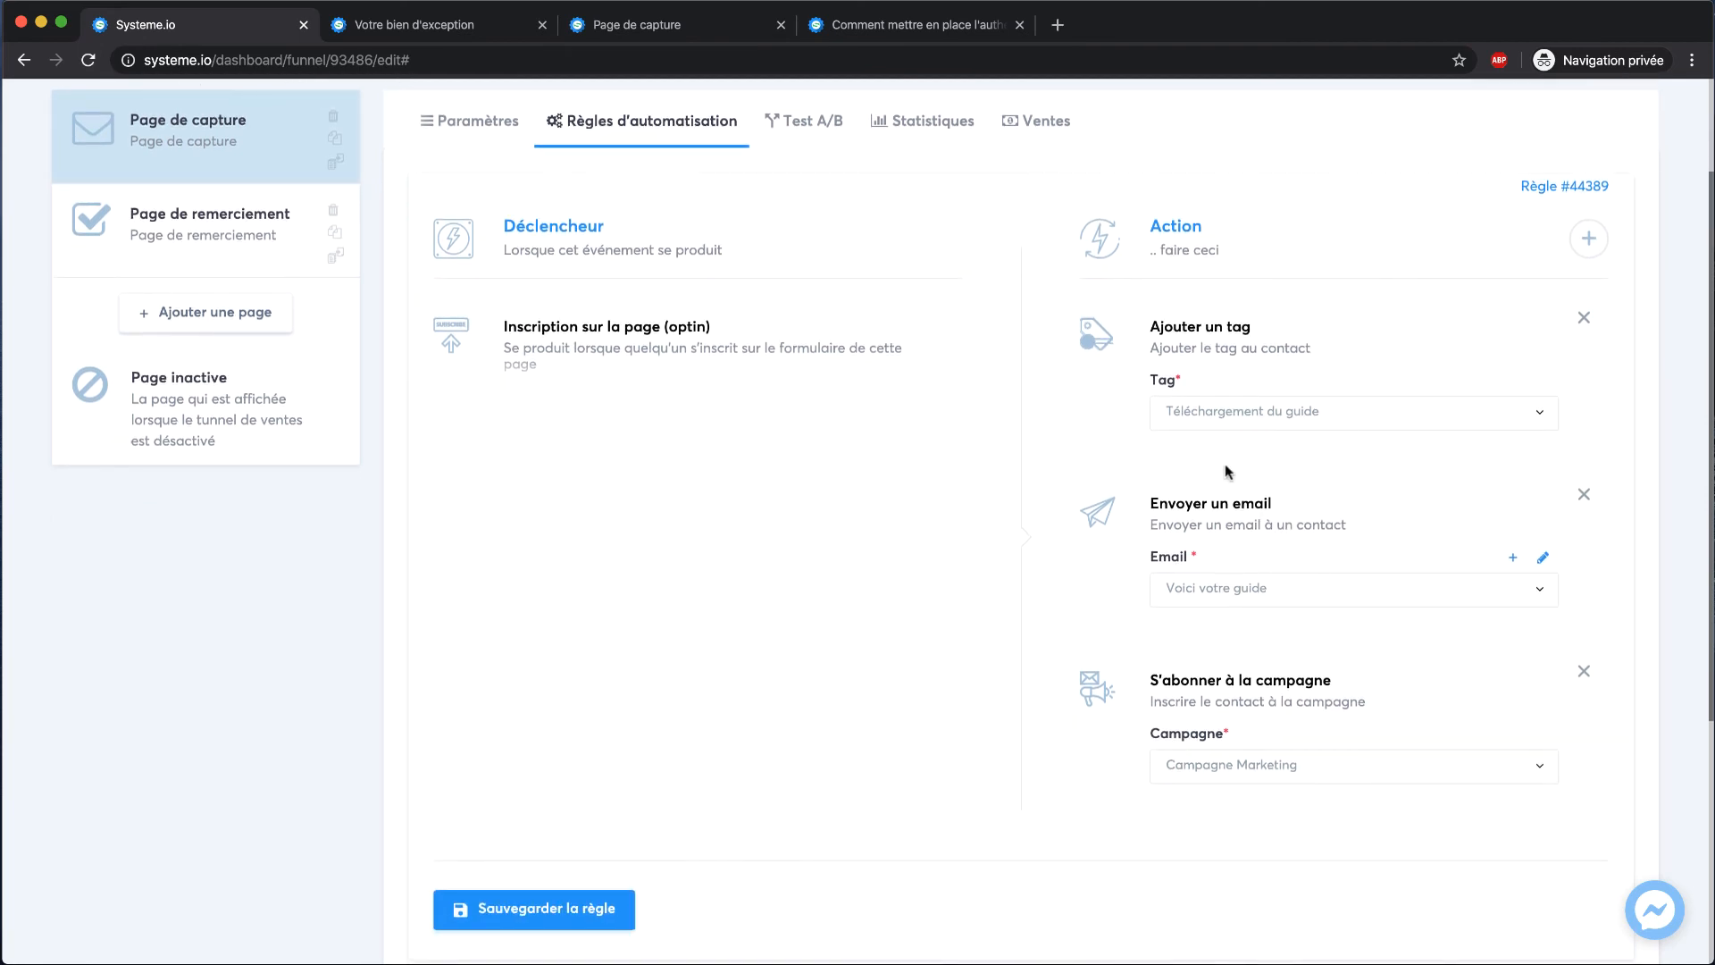
{"action": "scroll", "coordinate": [965, 617], "scroll_direction": "up", "scroll_amount": 4}
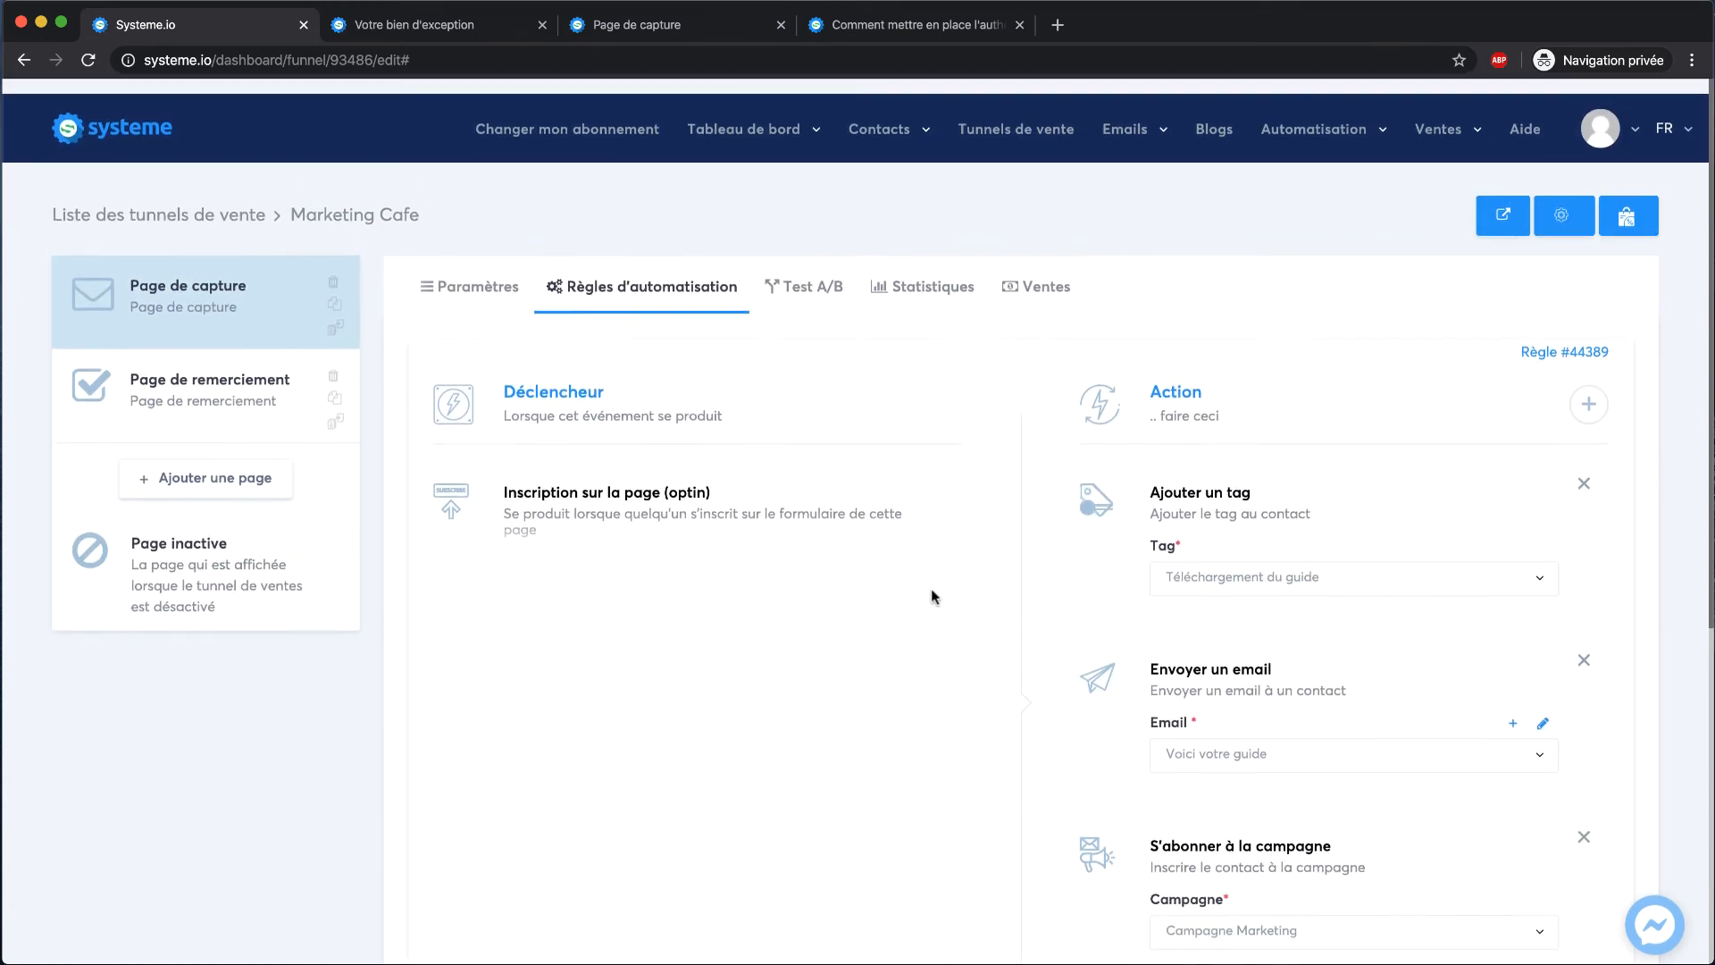
Create a workflow named 'Campagne Marketing' in the workflow editor, then go to Blogs
{"action": "mouse_move", "coordinate": [1318, 121]}
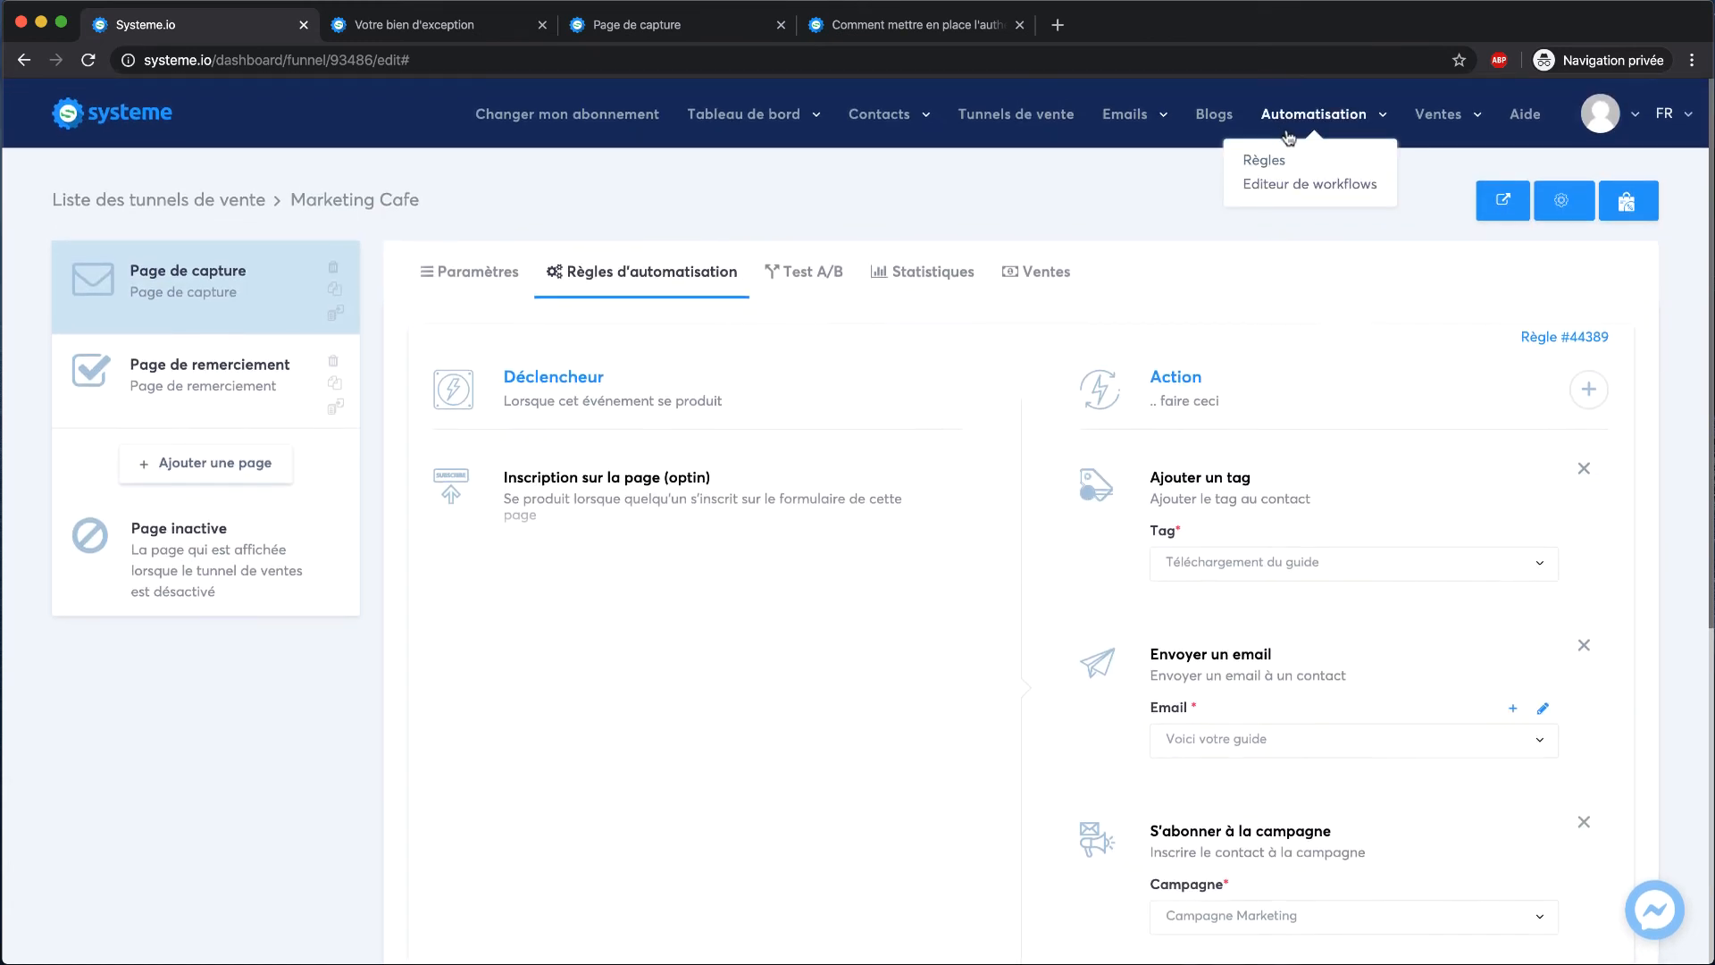
{"action": "left_click", "coordinate": [1283, 187]}
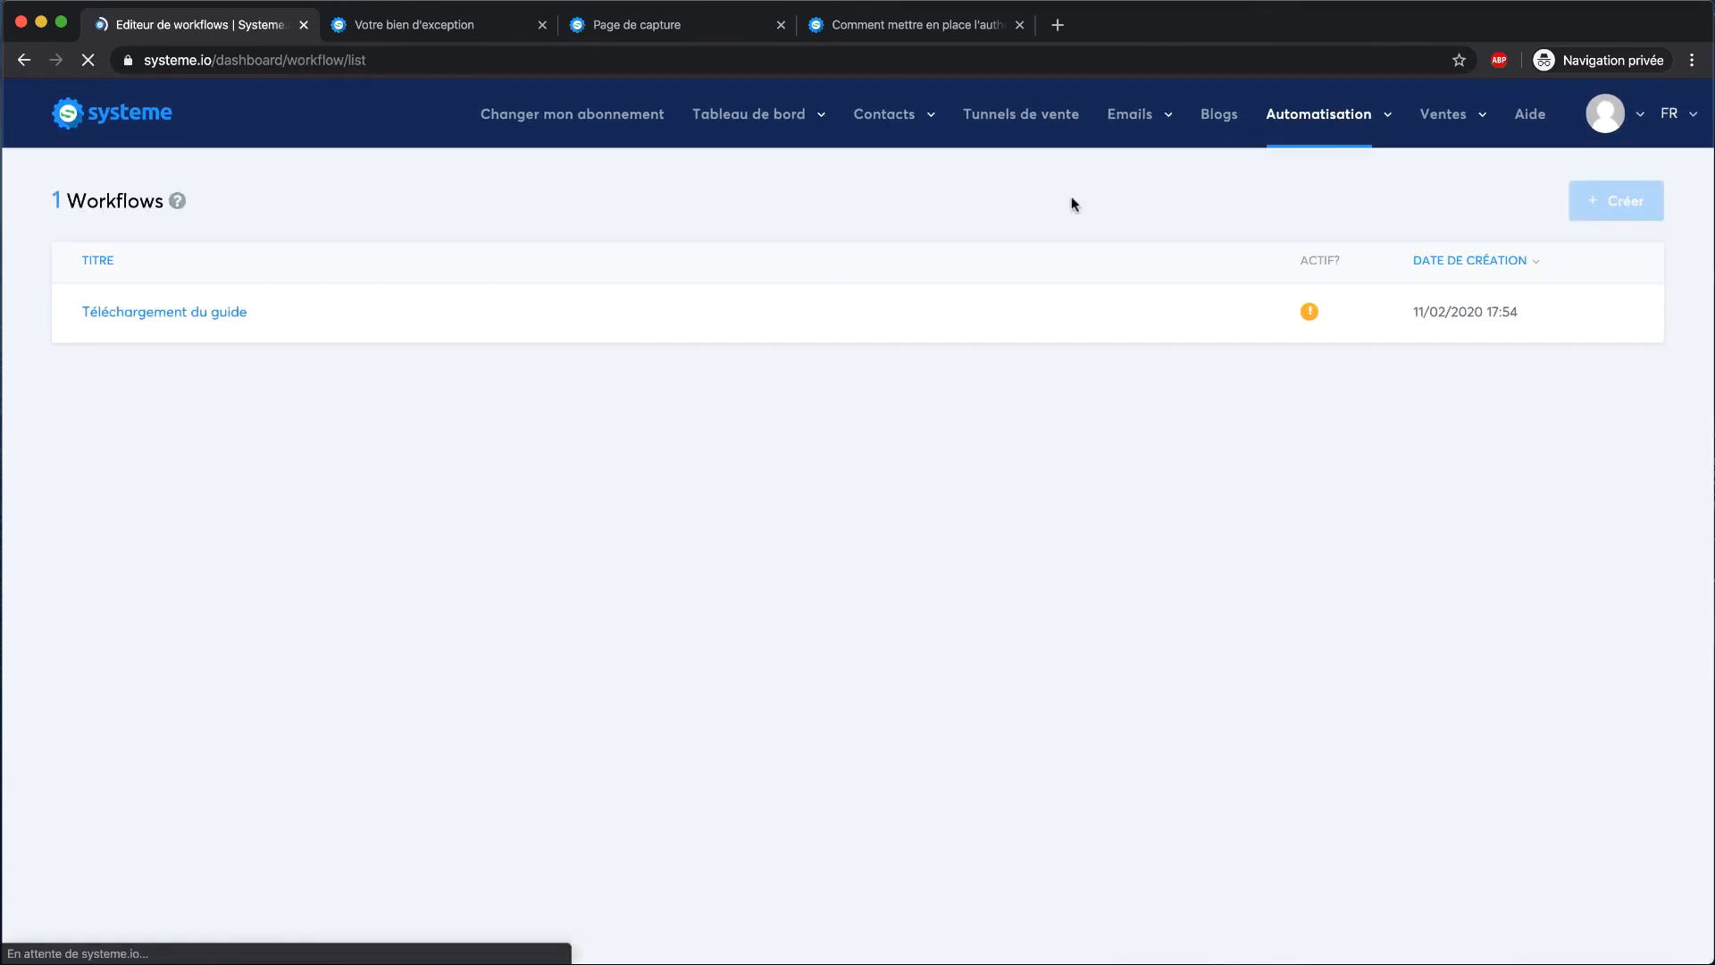
{"action": "left_click", "coordinate": [125, 327]}
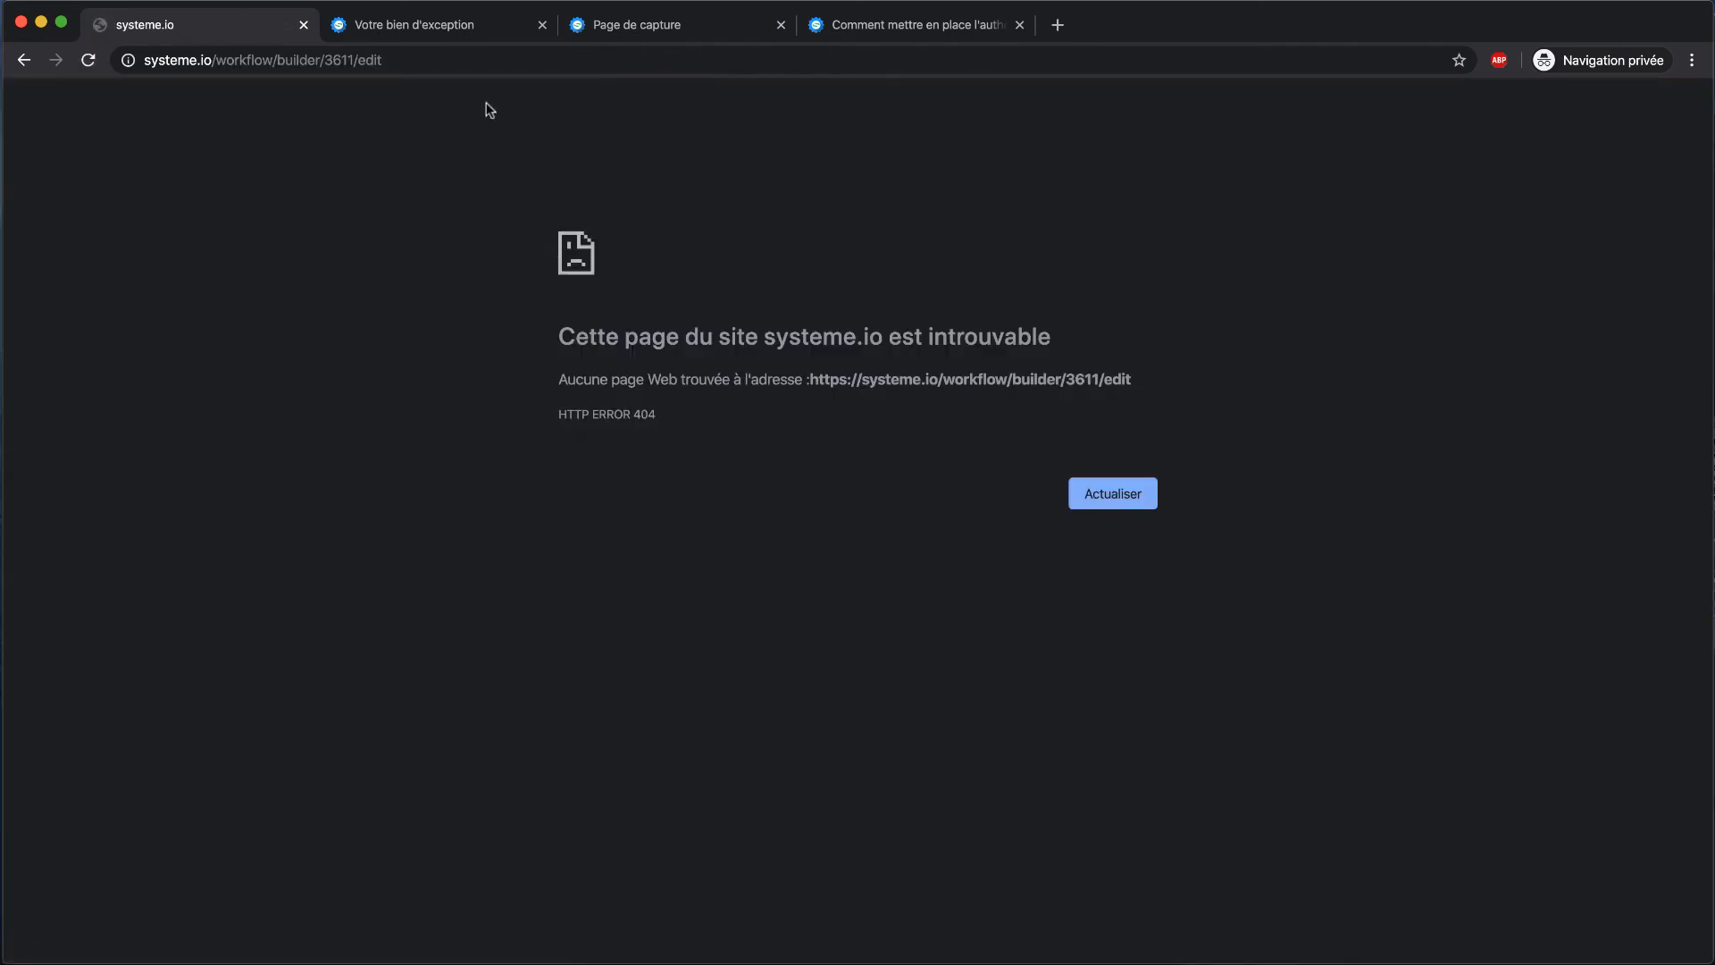
{"action": "left_click", "coordinate": [24, 59]}
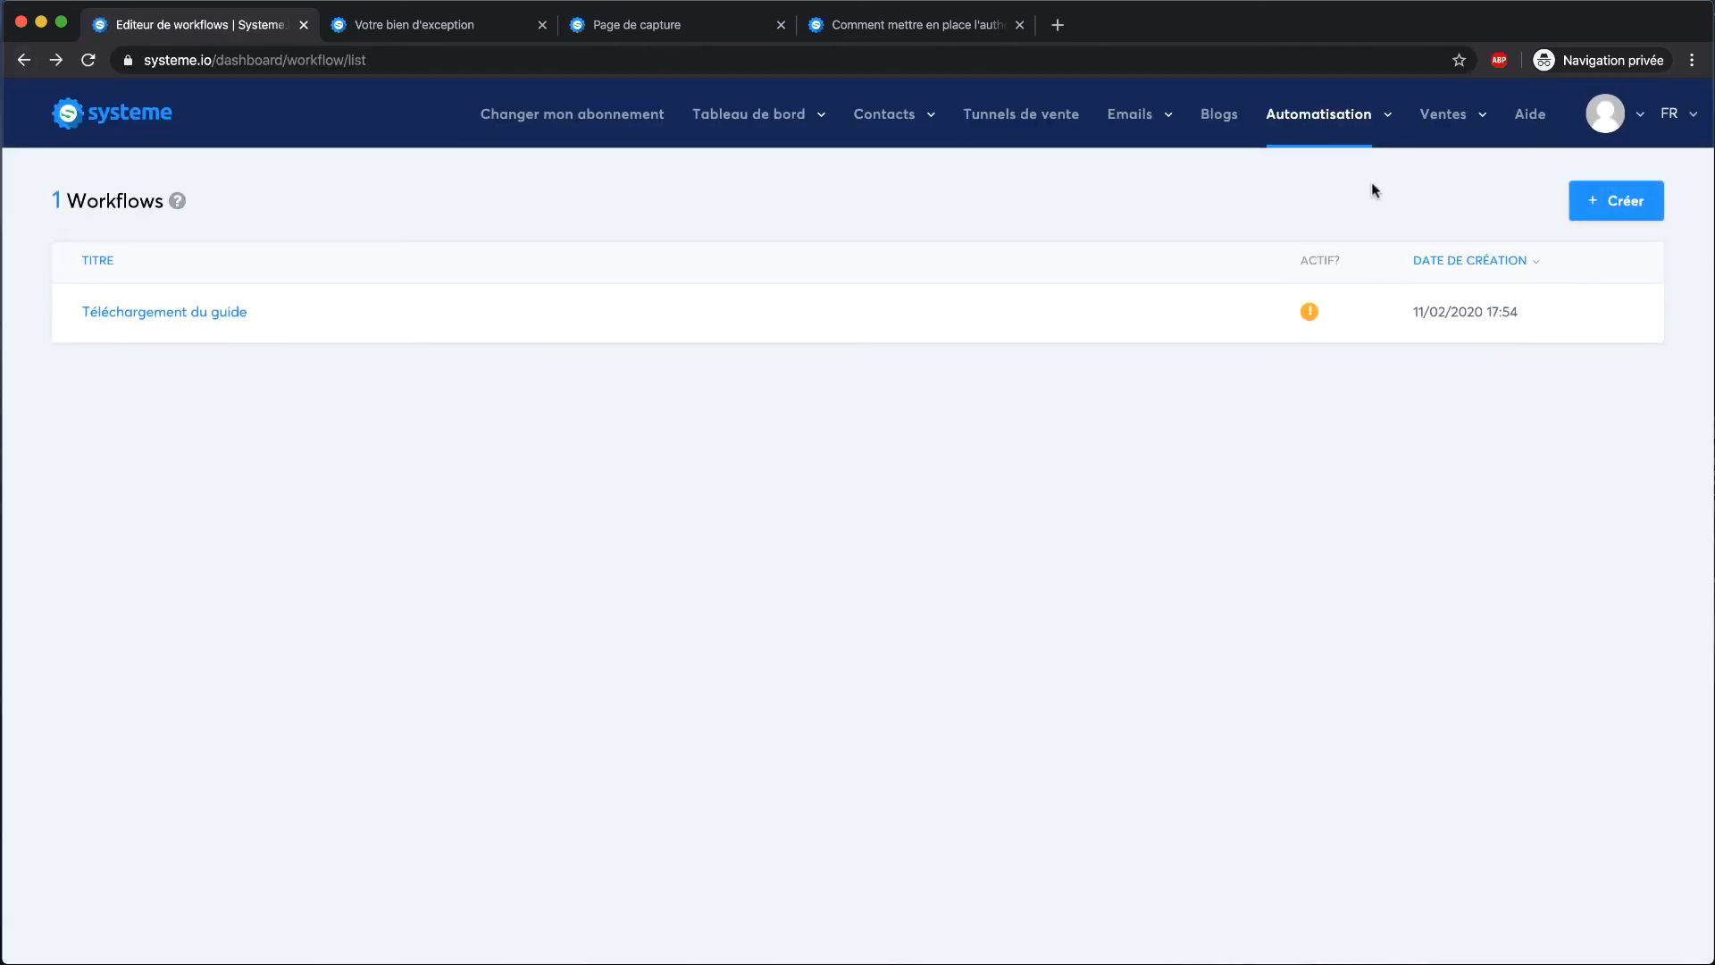
{"action": "left_click", "coordinate": [1632, 207]}
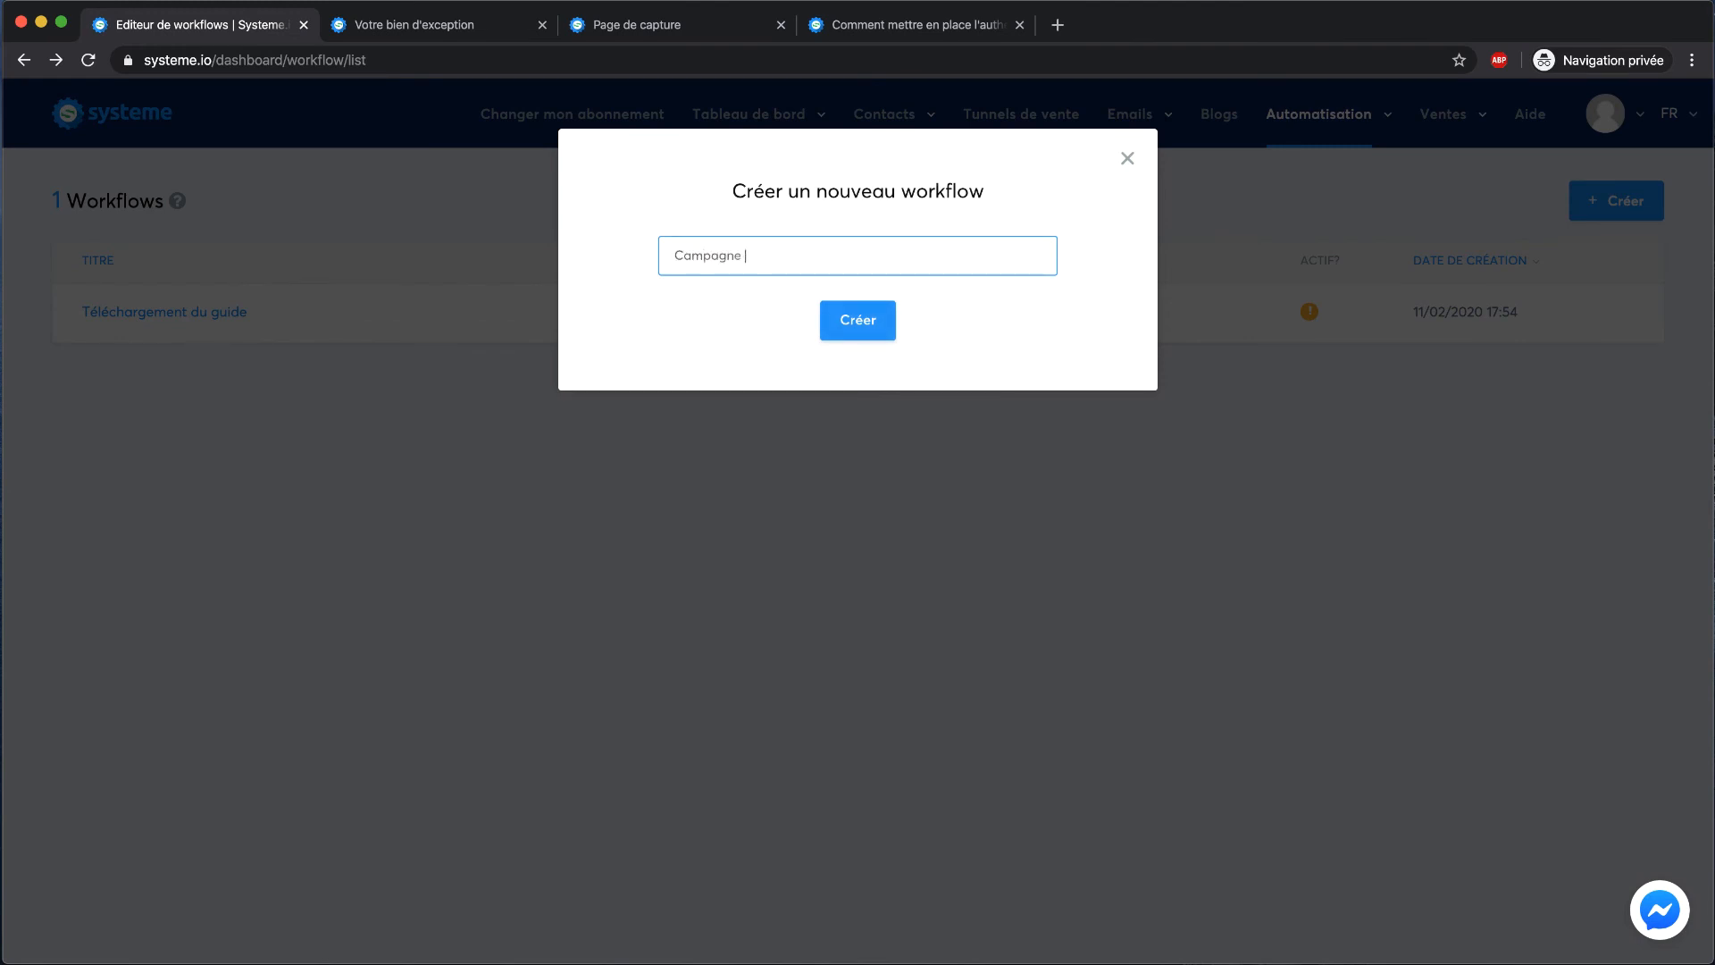
{"action": "left_click", "coordinate": [858, 319]}
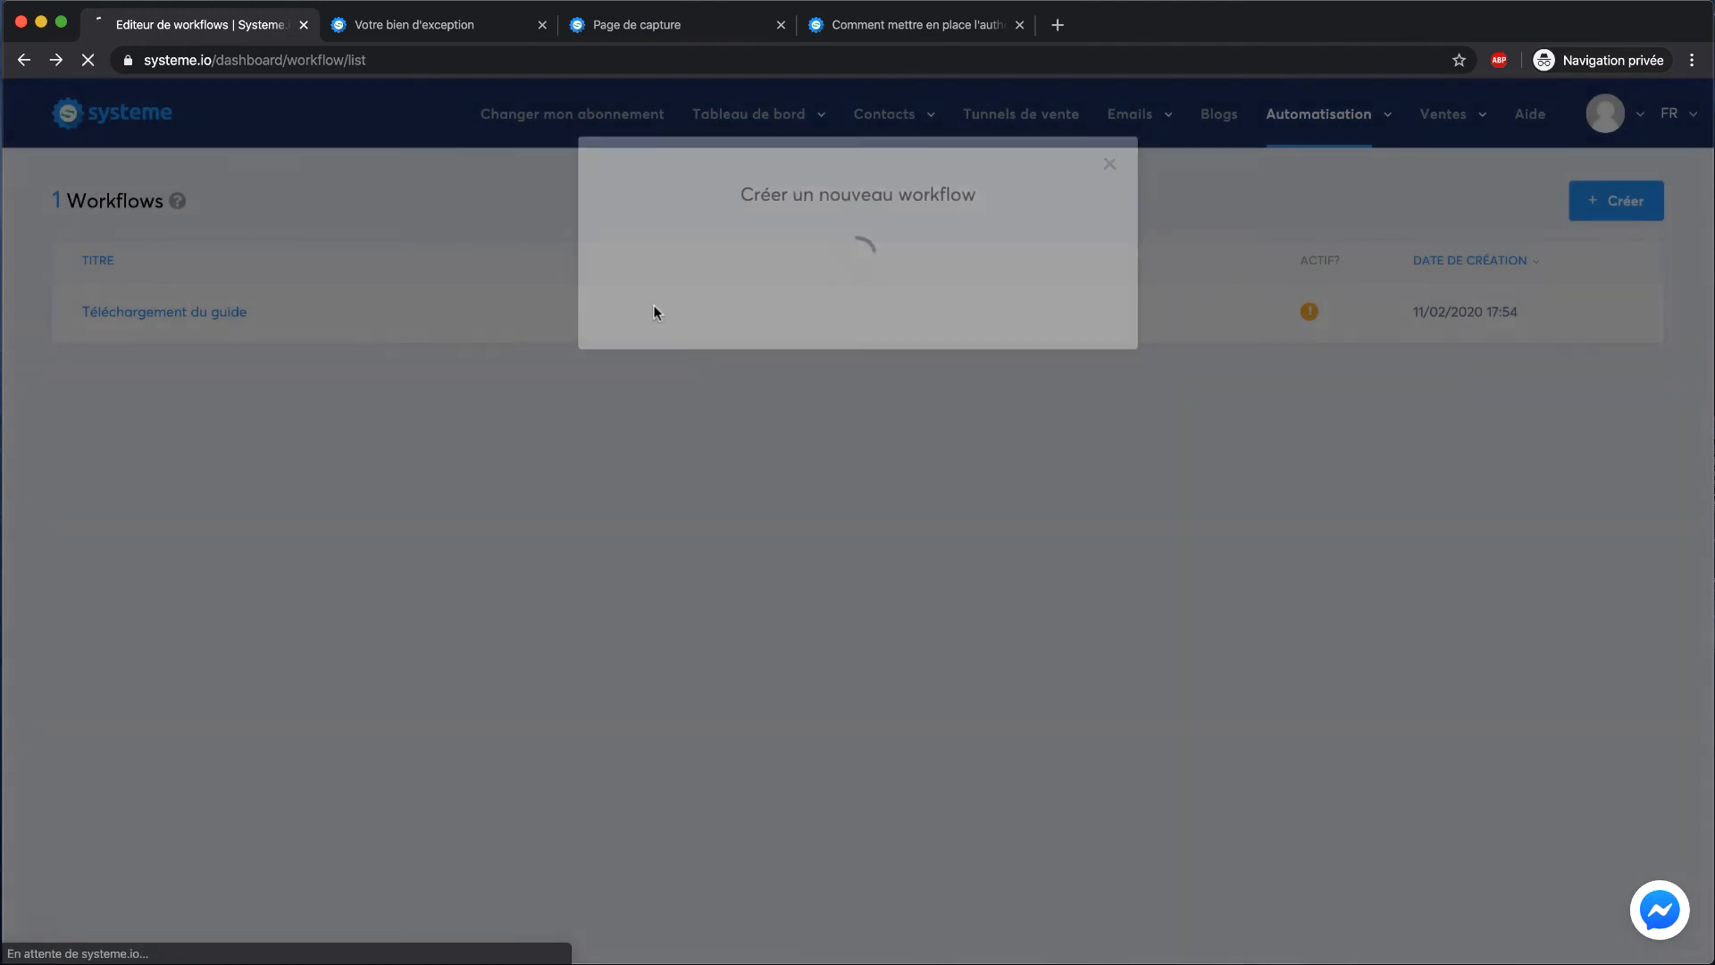
{"action": "left_click", "coordinate": [222, 313]}
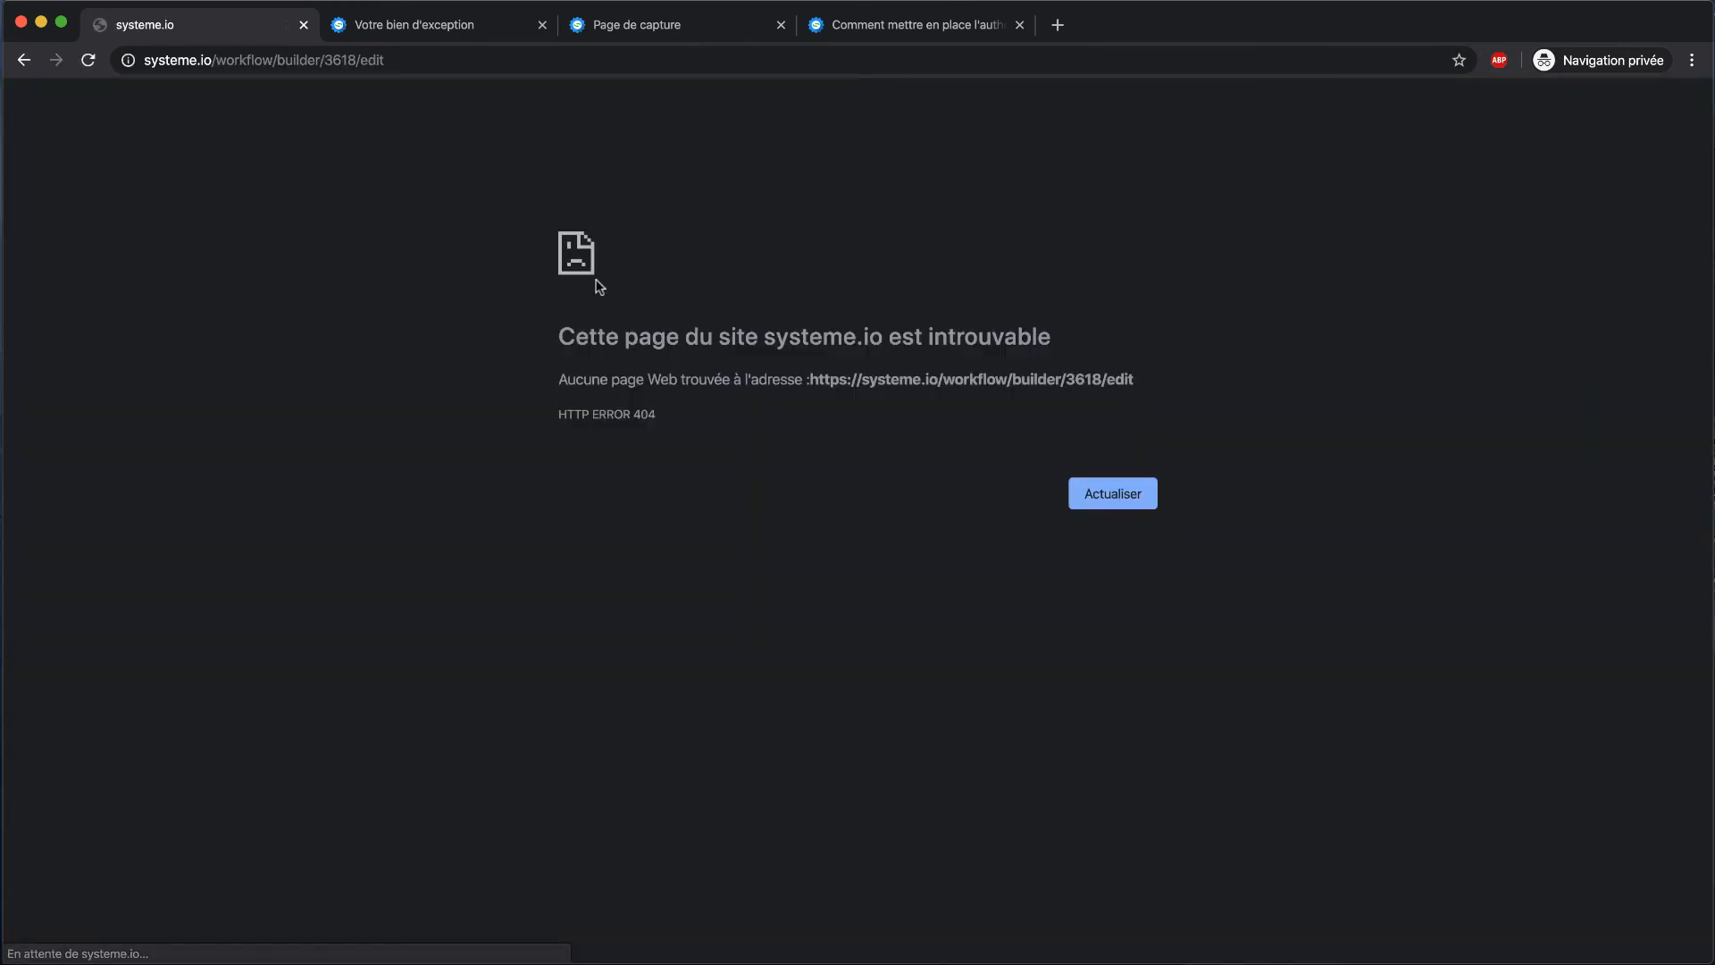
{"action": "left_click", "coordinate": [24, 60]}
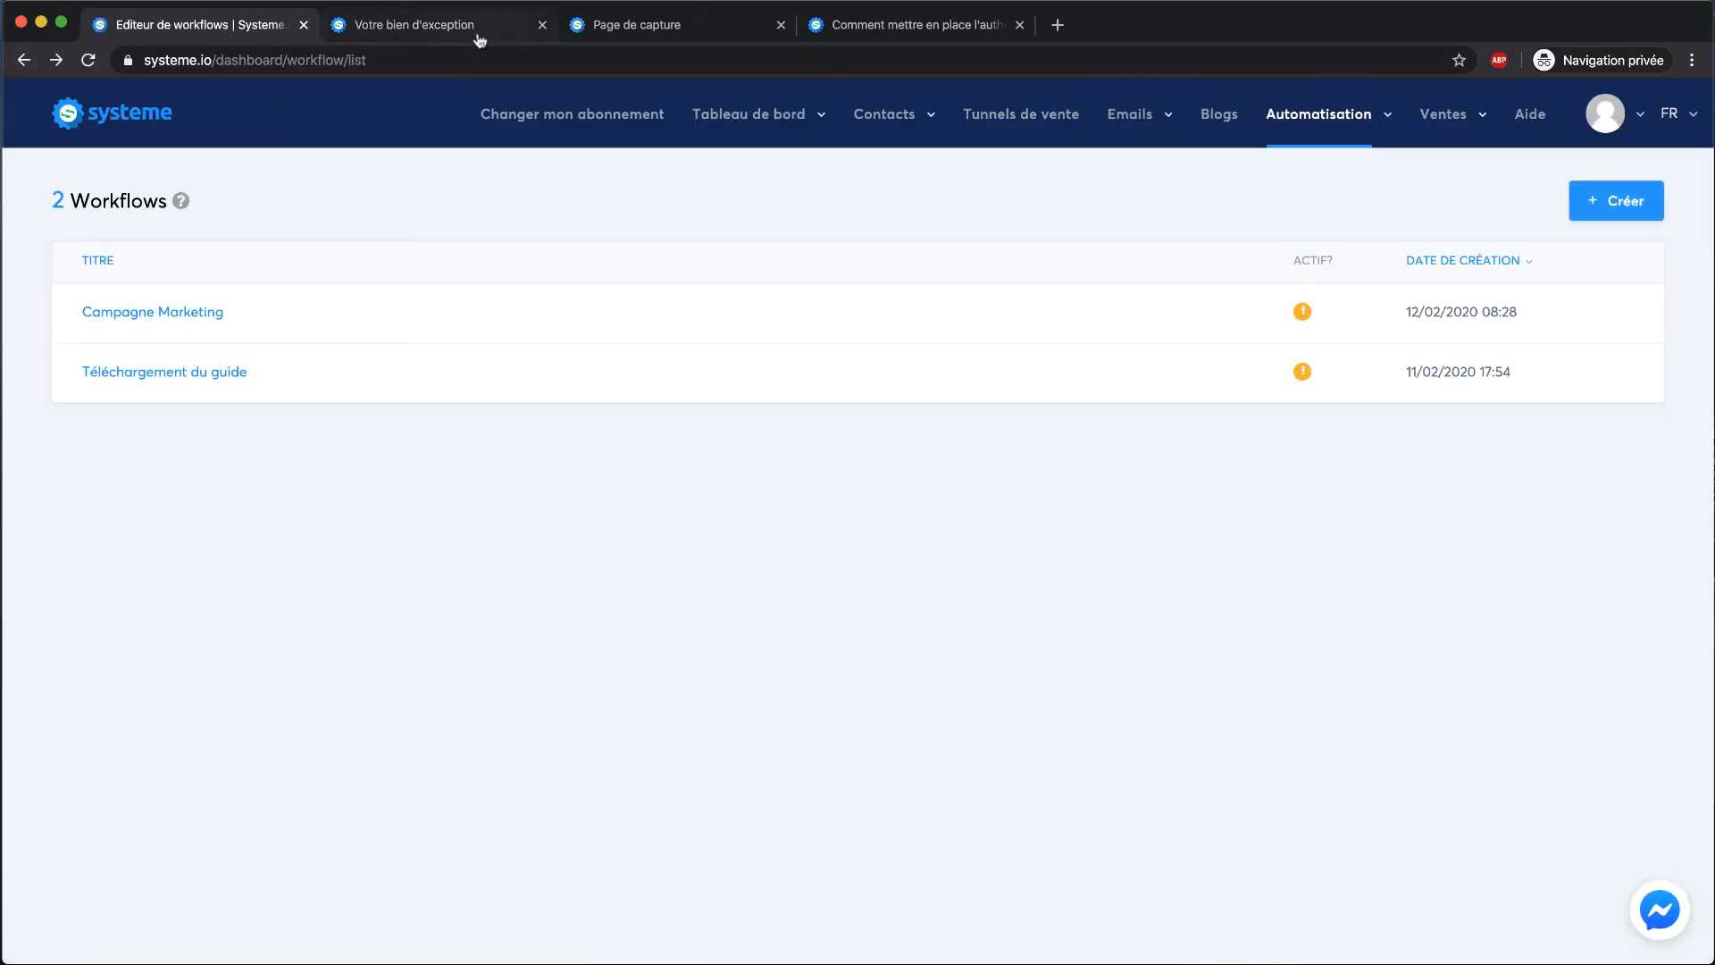
{"action": "left_click", "coordinate": [1218, 113]}
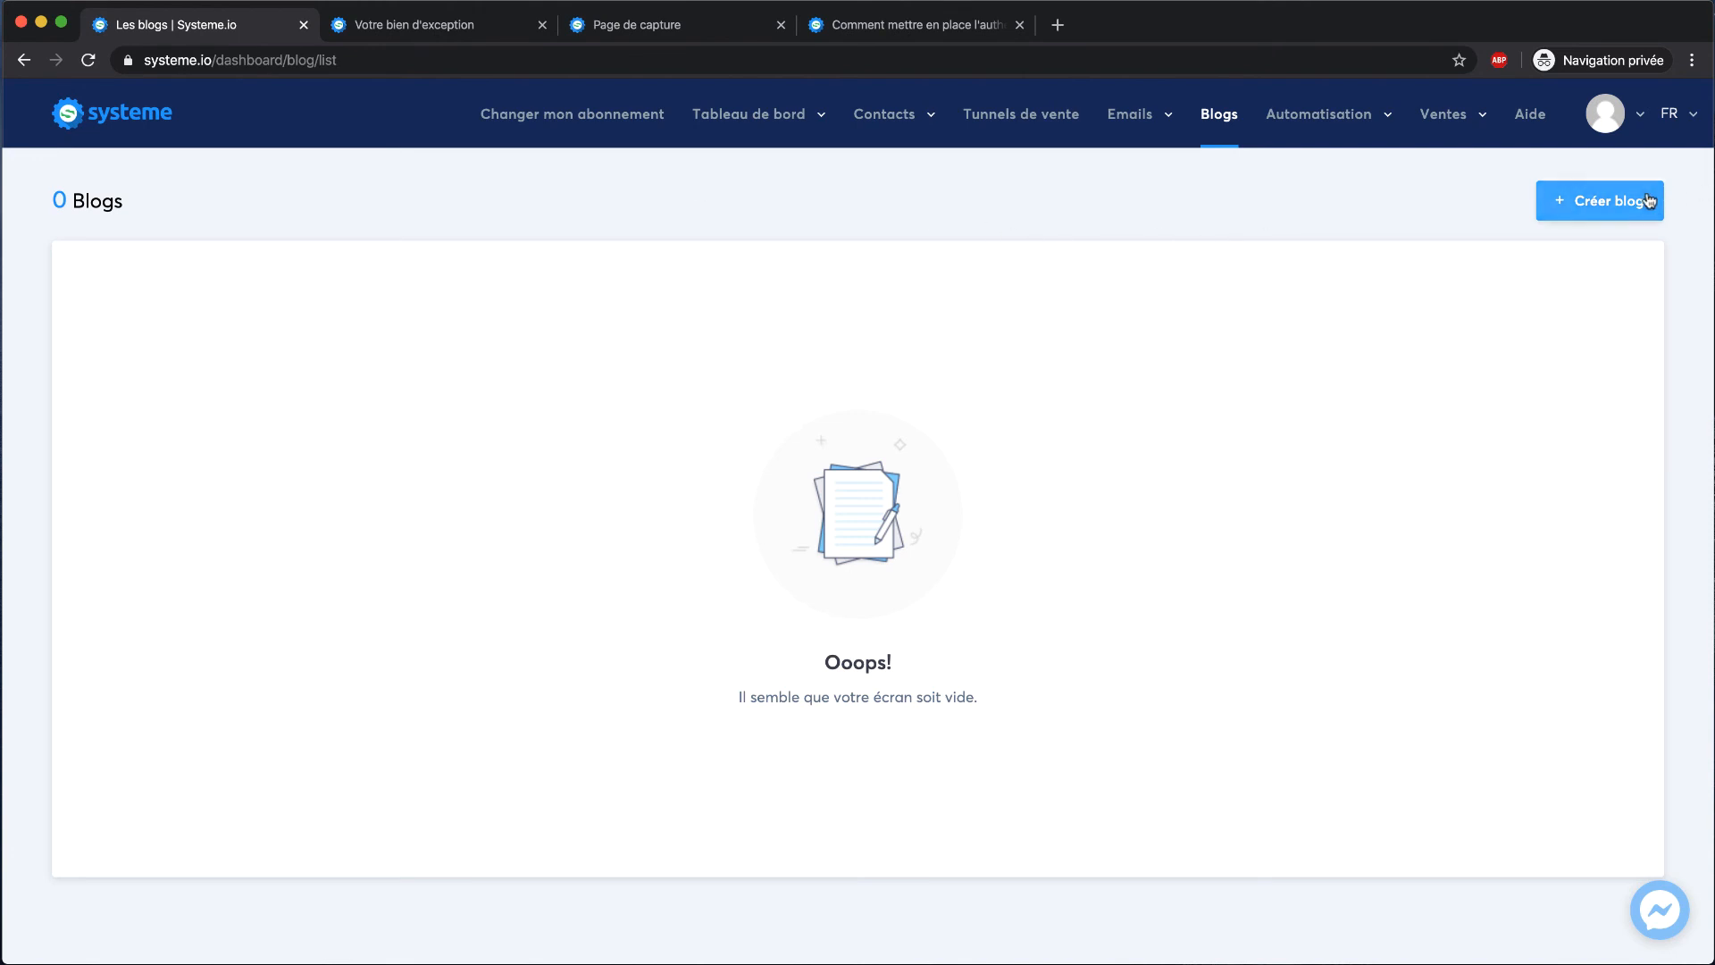
Create the blog 'Blog Marketing Cafe' with its URL path
{"action": "left_click", "coordinate": [1604, 201]}
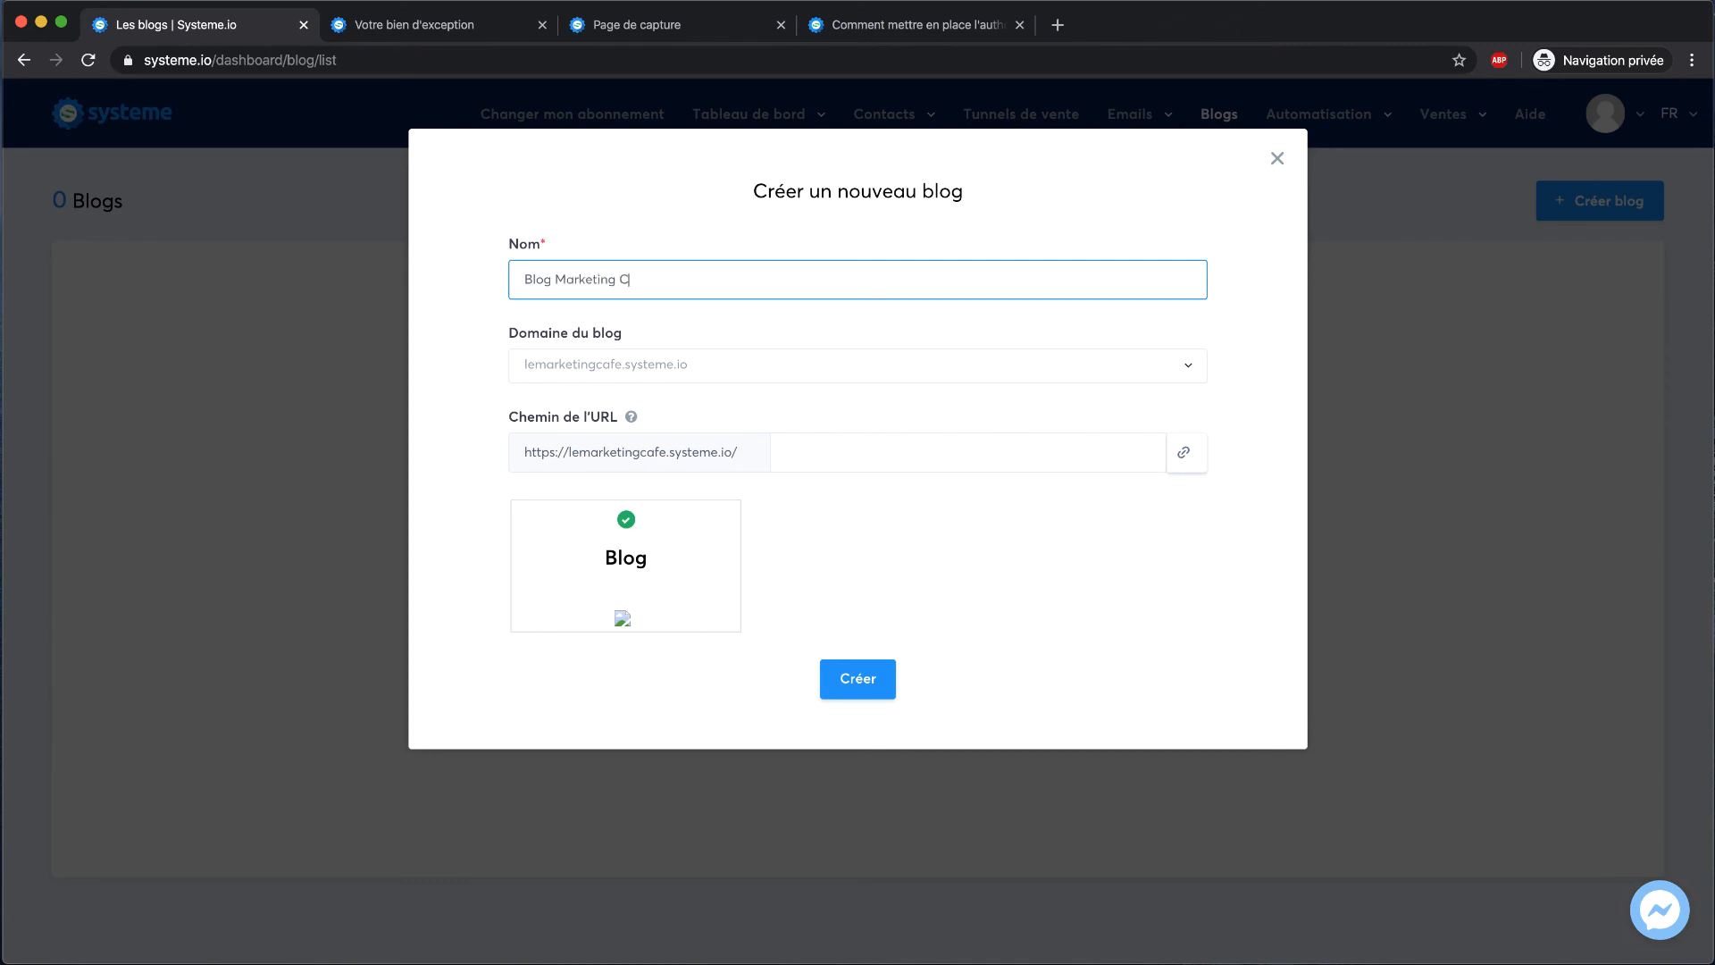
{"action": "left_click", "coordinate": [834, 461]}
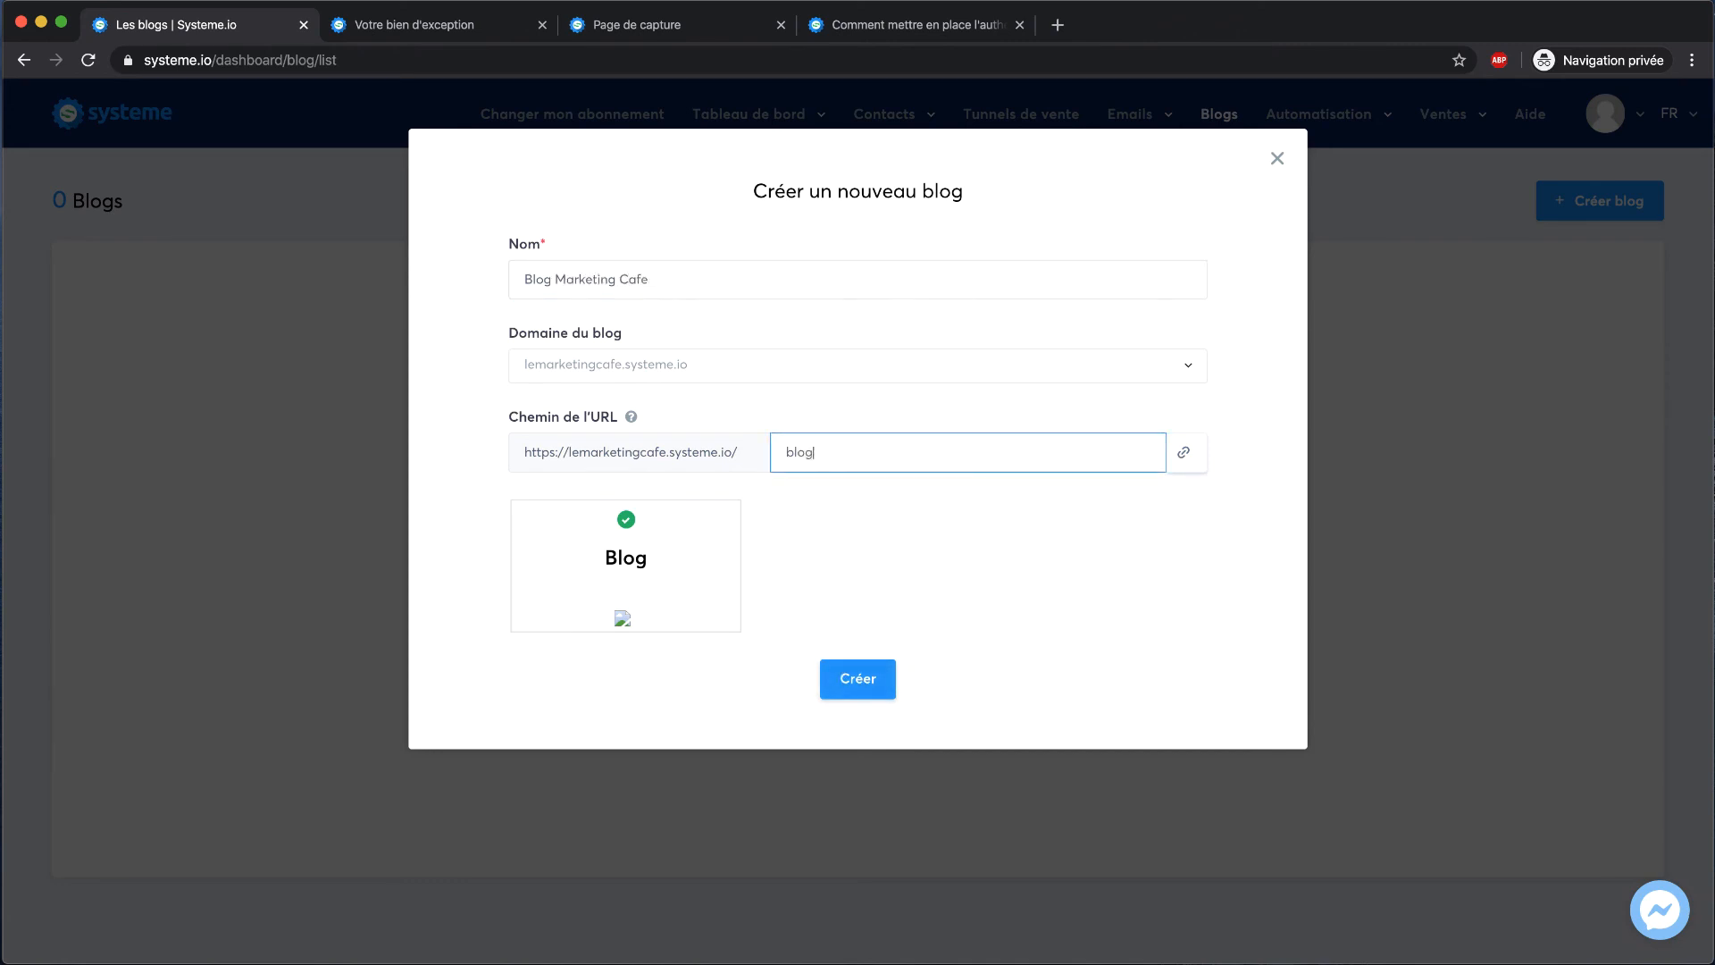
{"action": "left_click", "coordinate": [831, 679]}
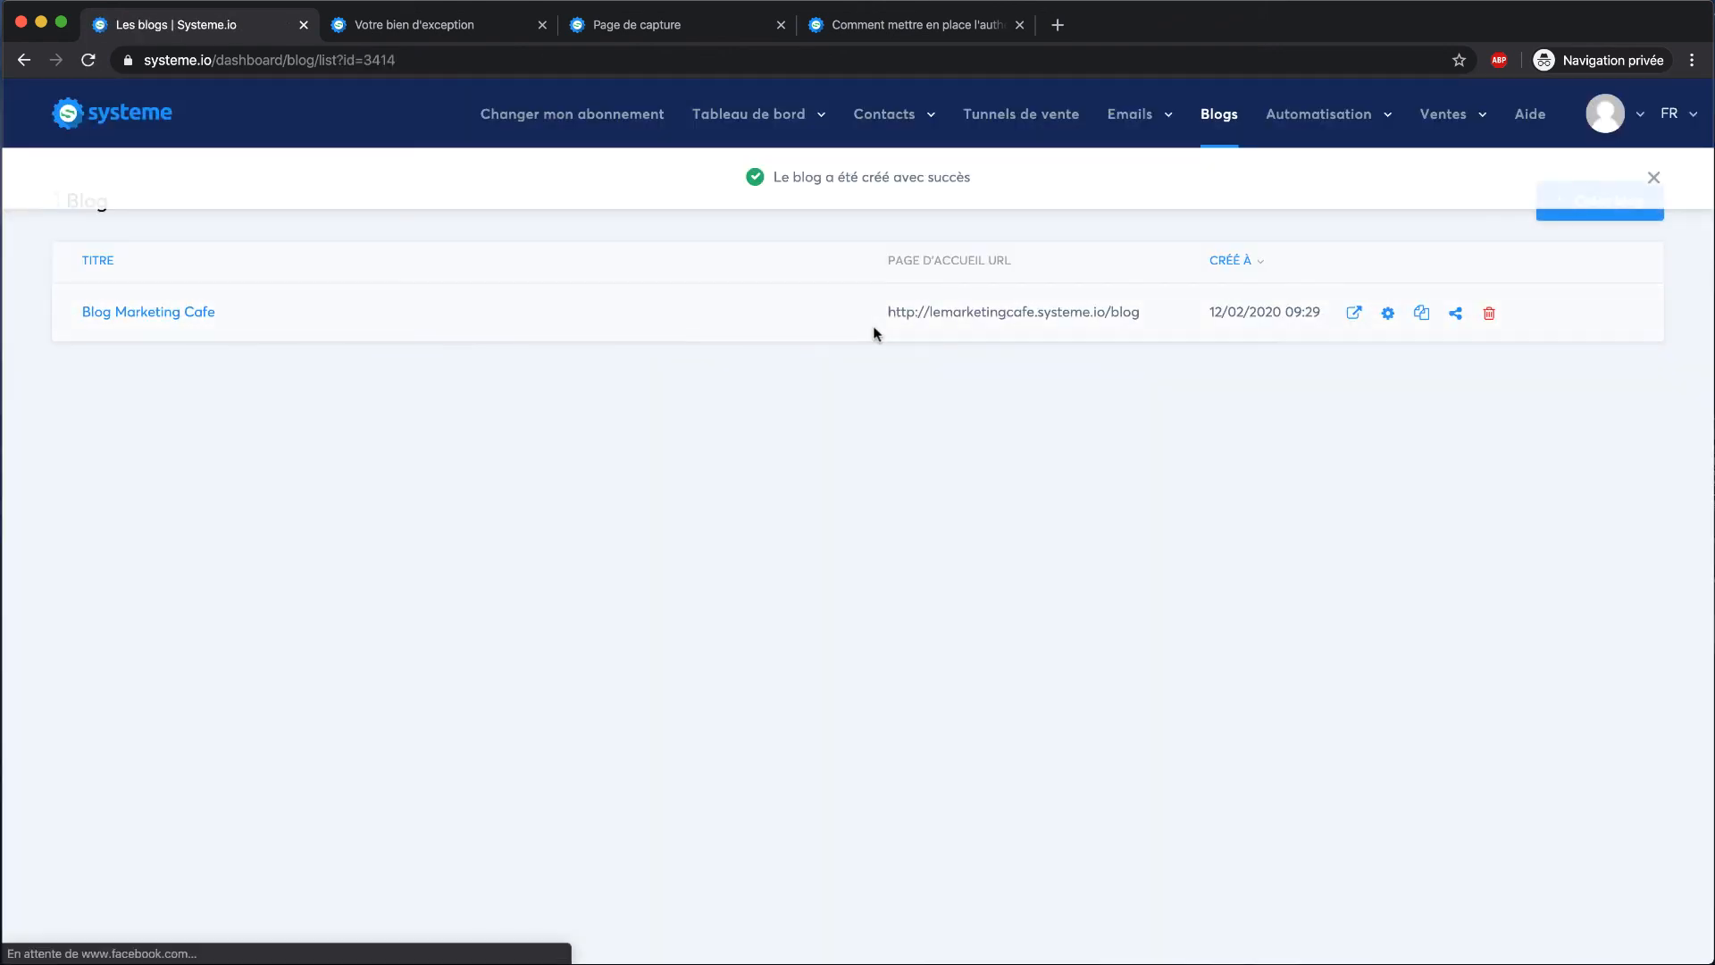
Open the blog in a new tab, follow 'Lire les articles' to the 404, and close it
{"action": "left_click", "coordinate": [1353, 313]}
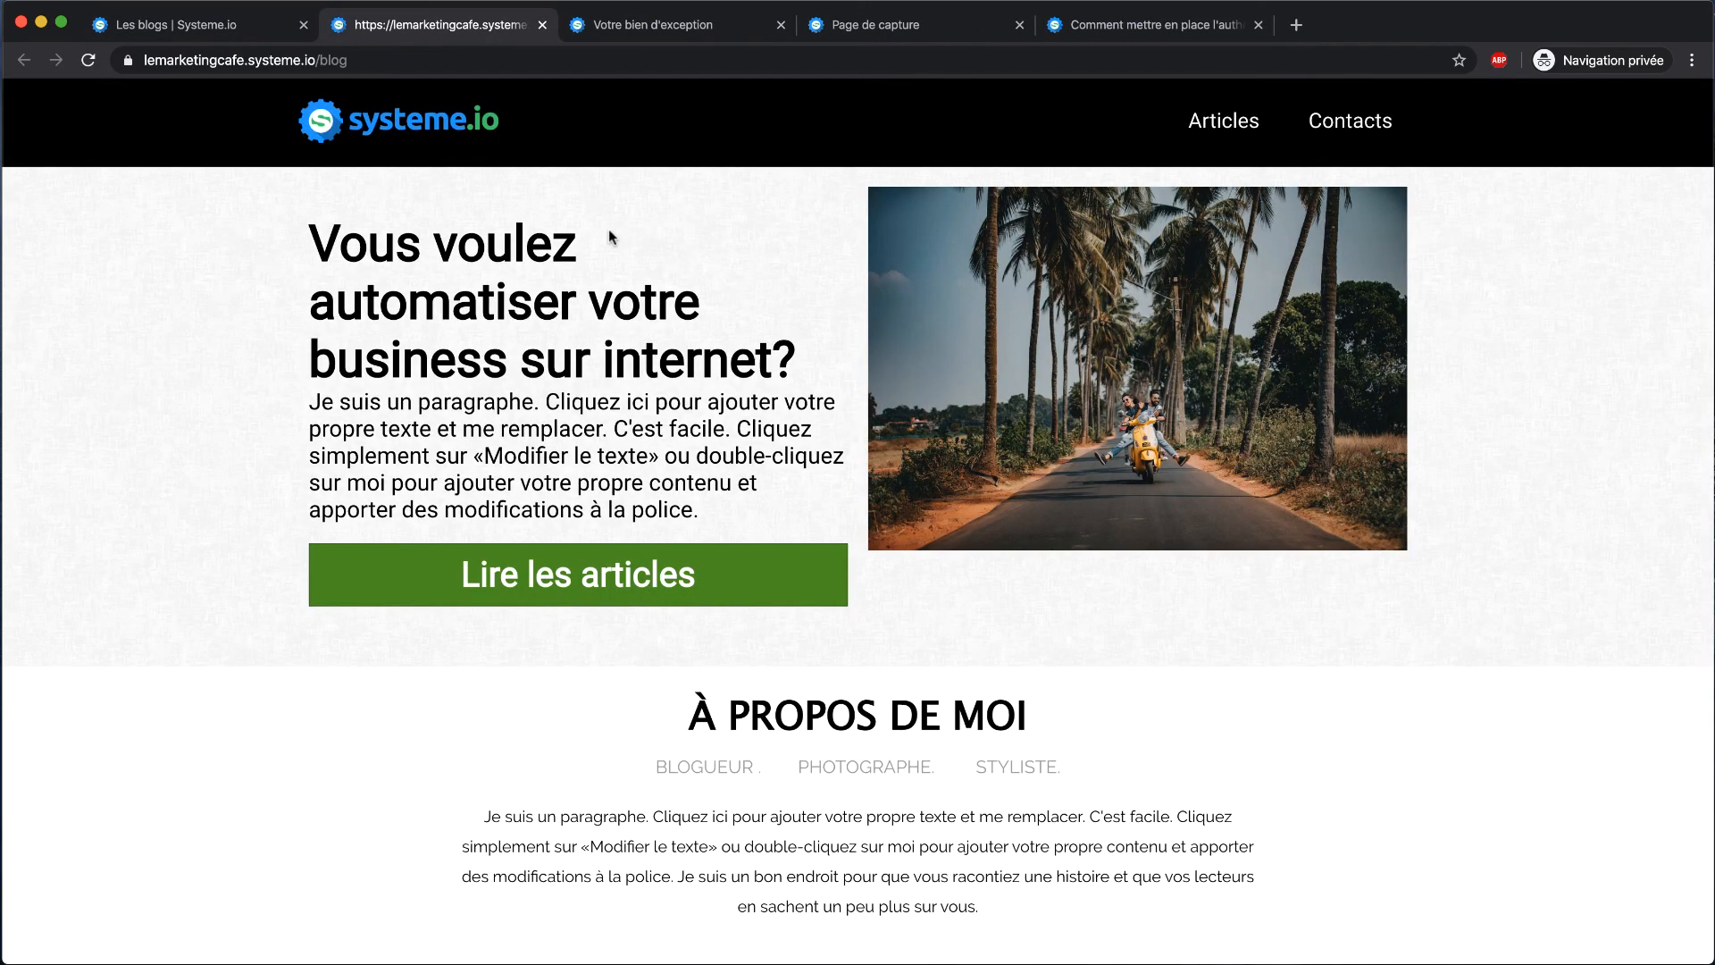
{"action": "scroll", "coordinate": [608, 229], "scroll_direction": "down", "scroll_amount": 6}
{"action": "scroll", "coordinate": [609, 229], "scroll_direction": "up", "scroll_amount": 3}
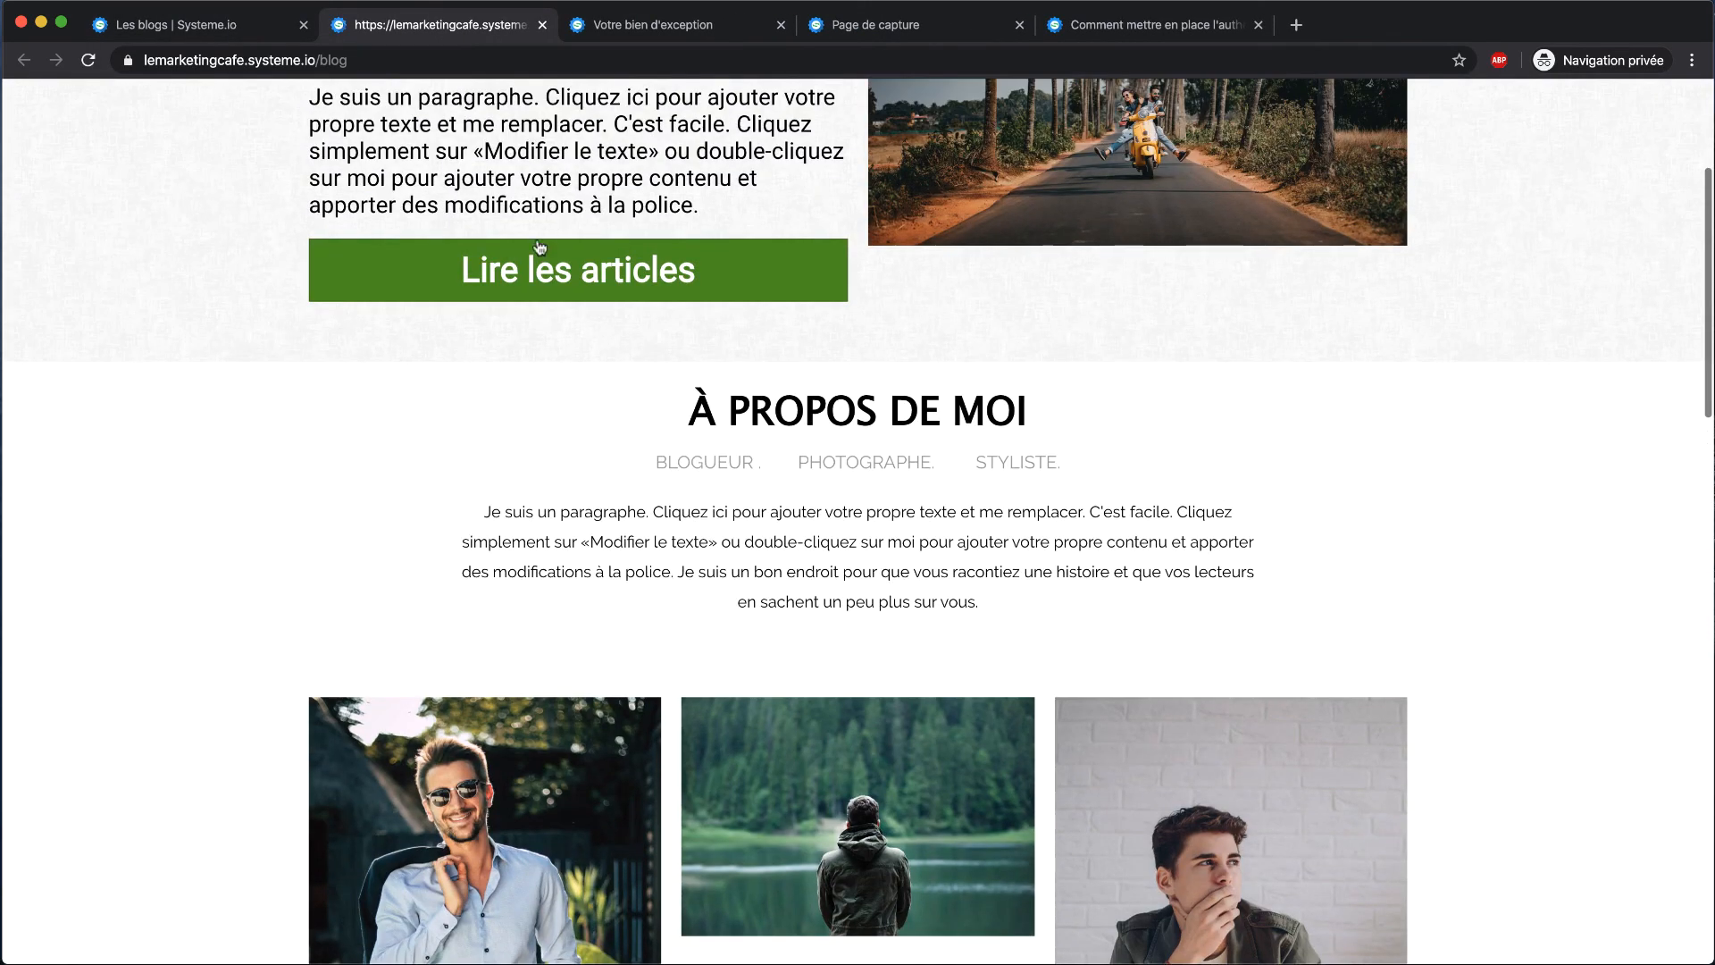
{"action": "left_click", "coordinate": [533, 260]}
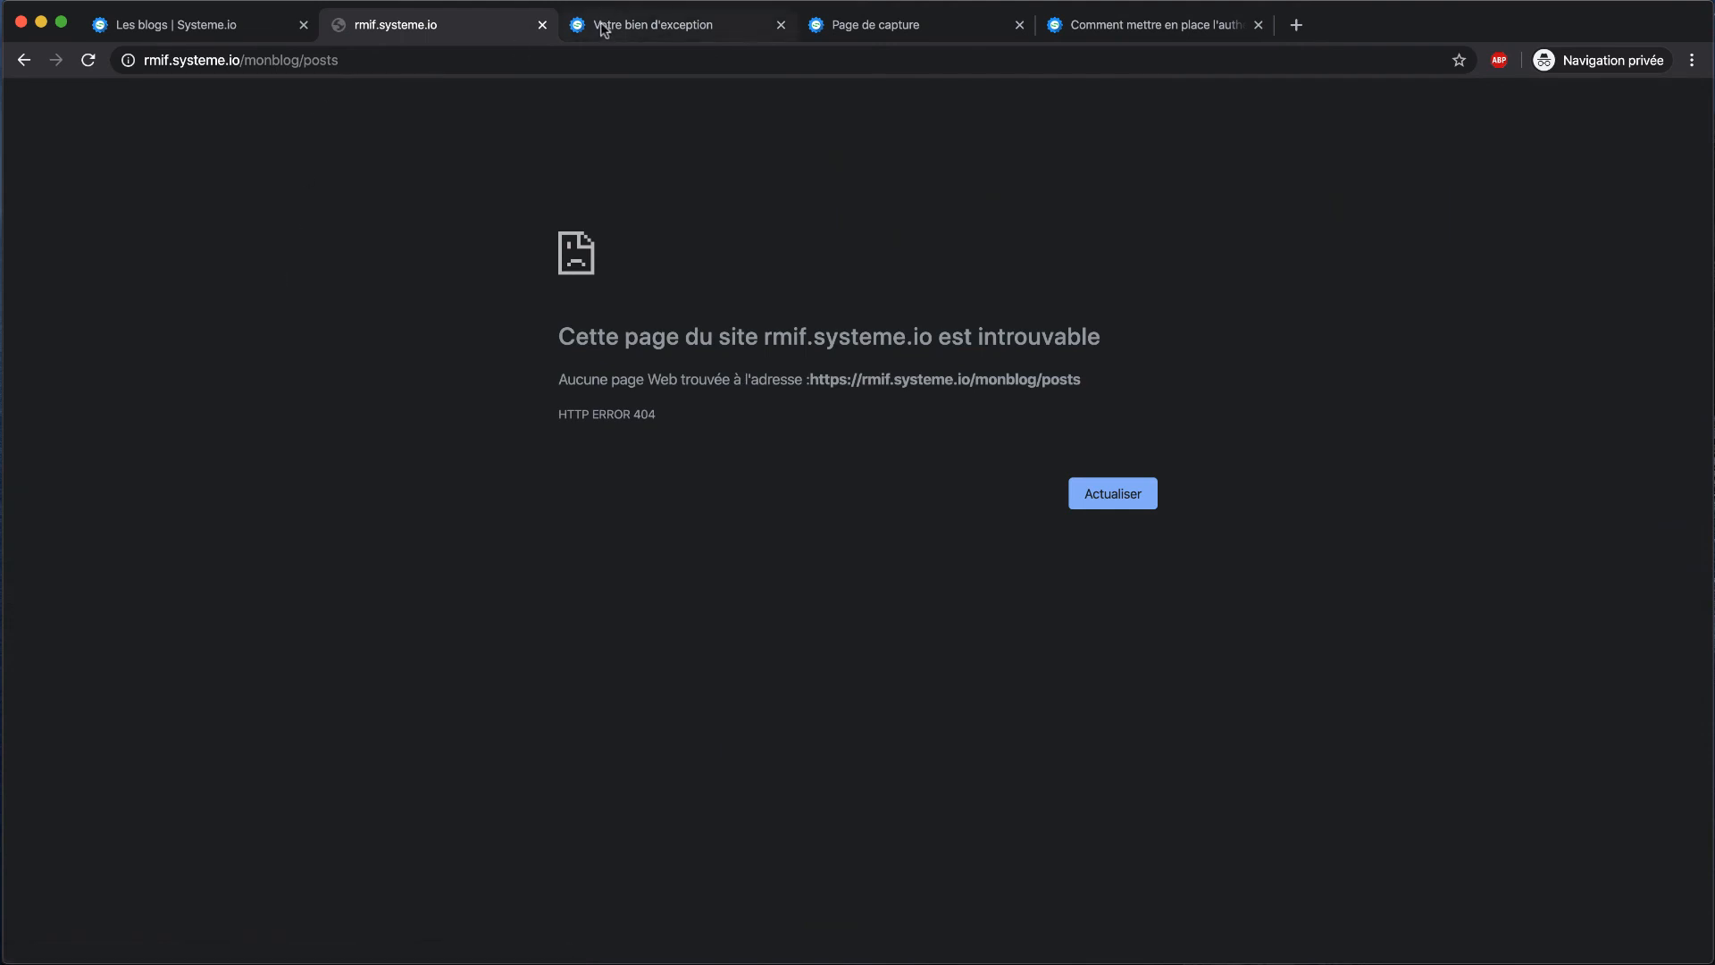
{"action": "left_click", "coordinate": [141, 59]}
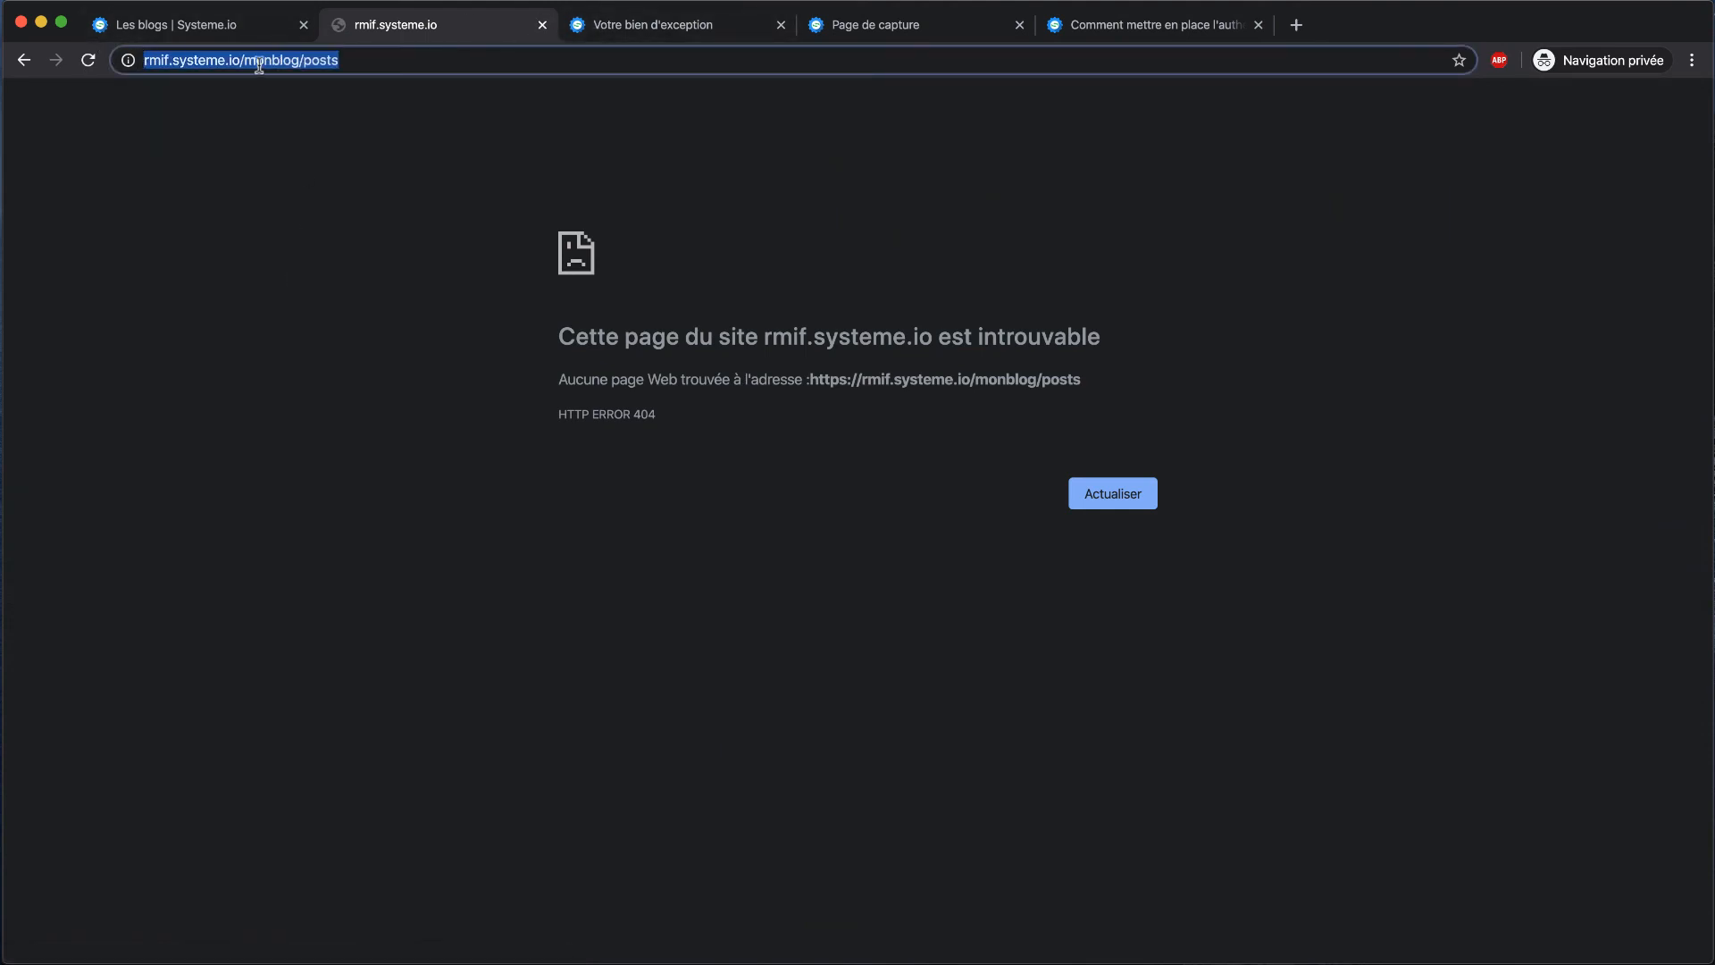
{"action": "left_click", "coordinate": [542, 25]}
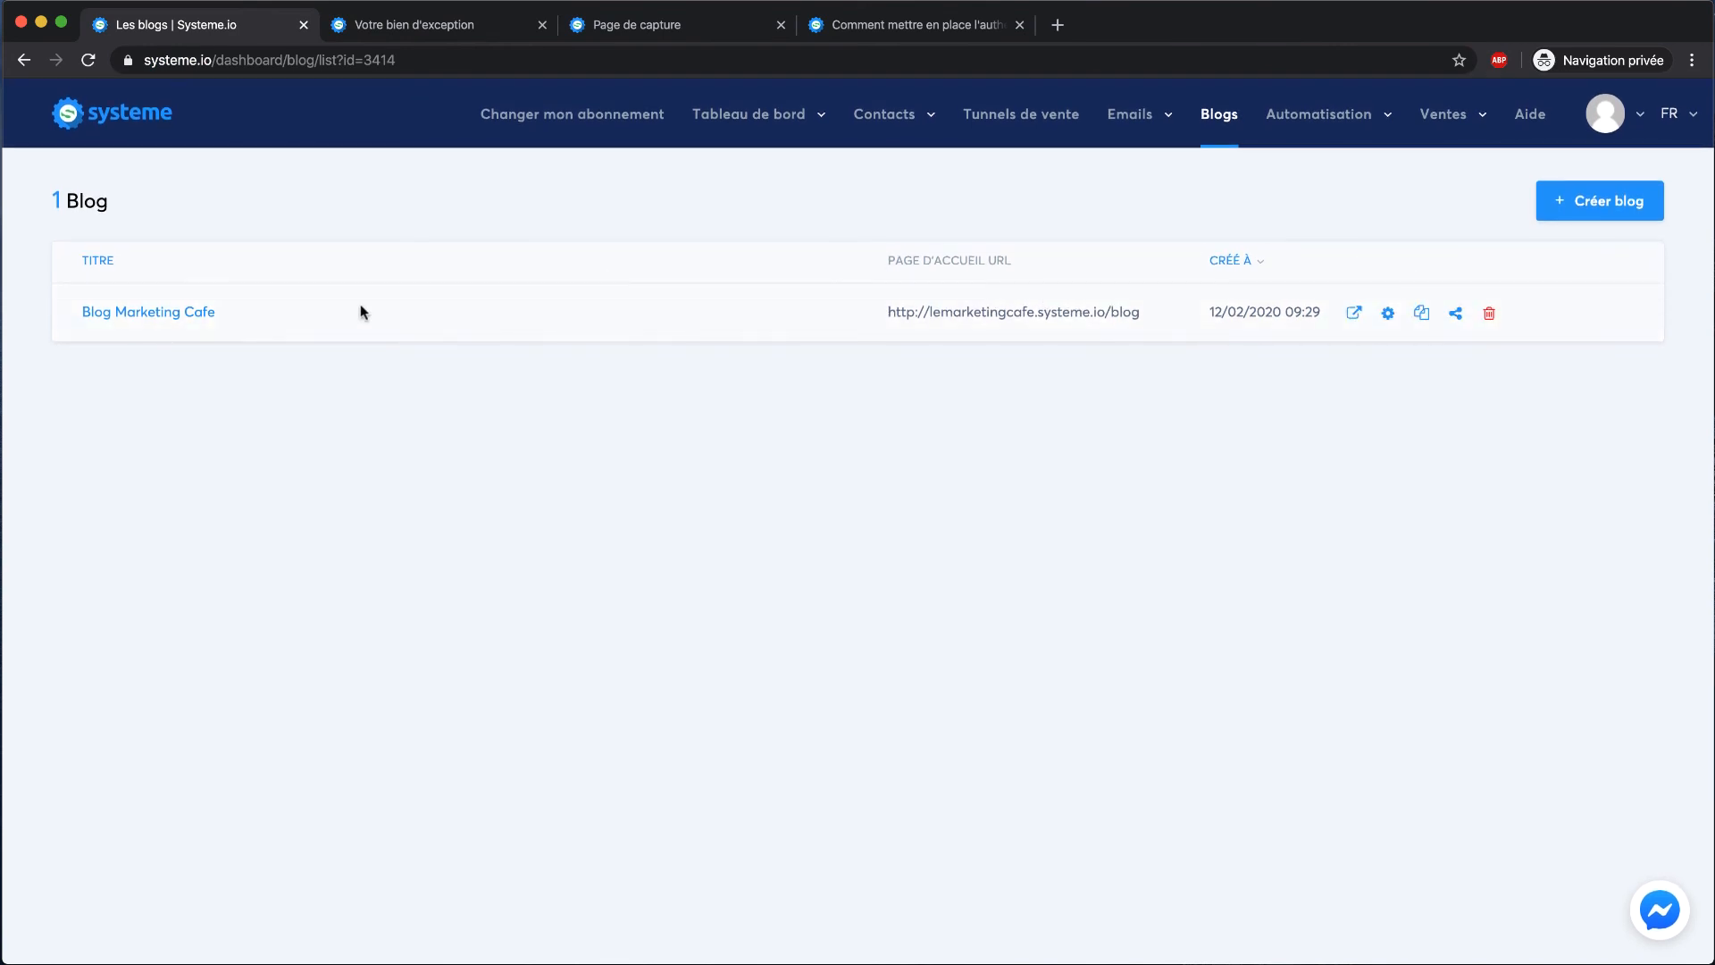
Preview Blog Marketing Cafe's articles page from Pages, close it, and show the empty Articles list
{"action": "left_click", "coordinate": [160, 315]}
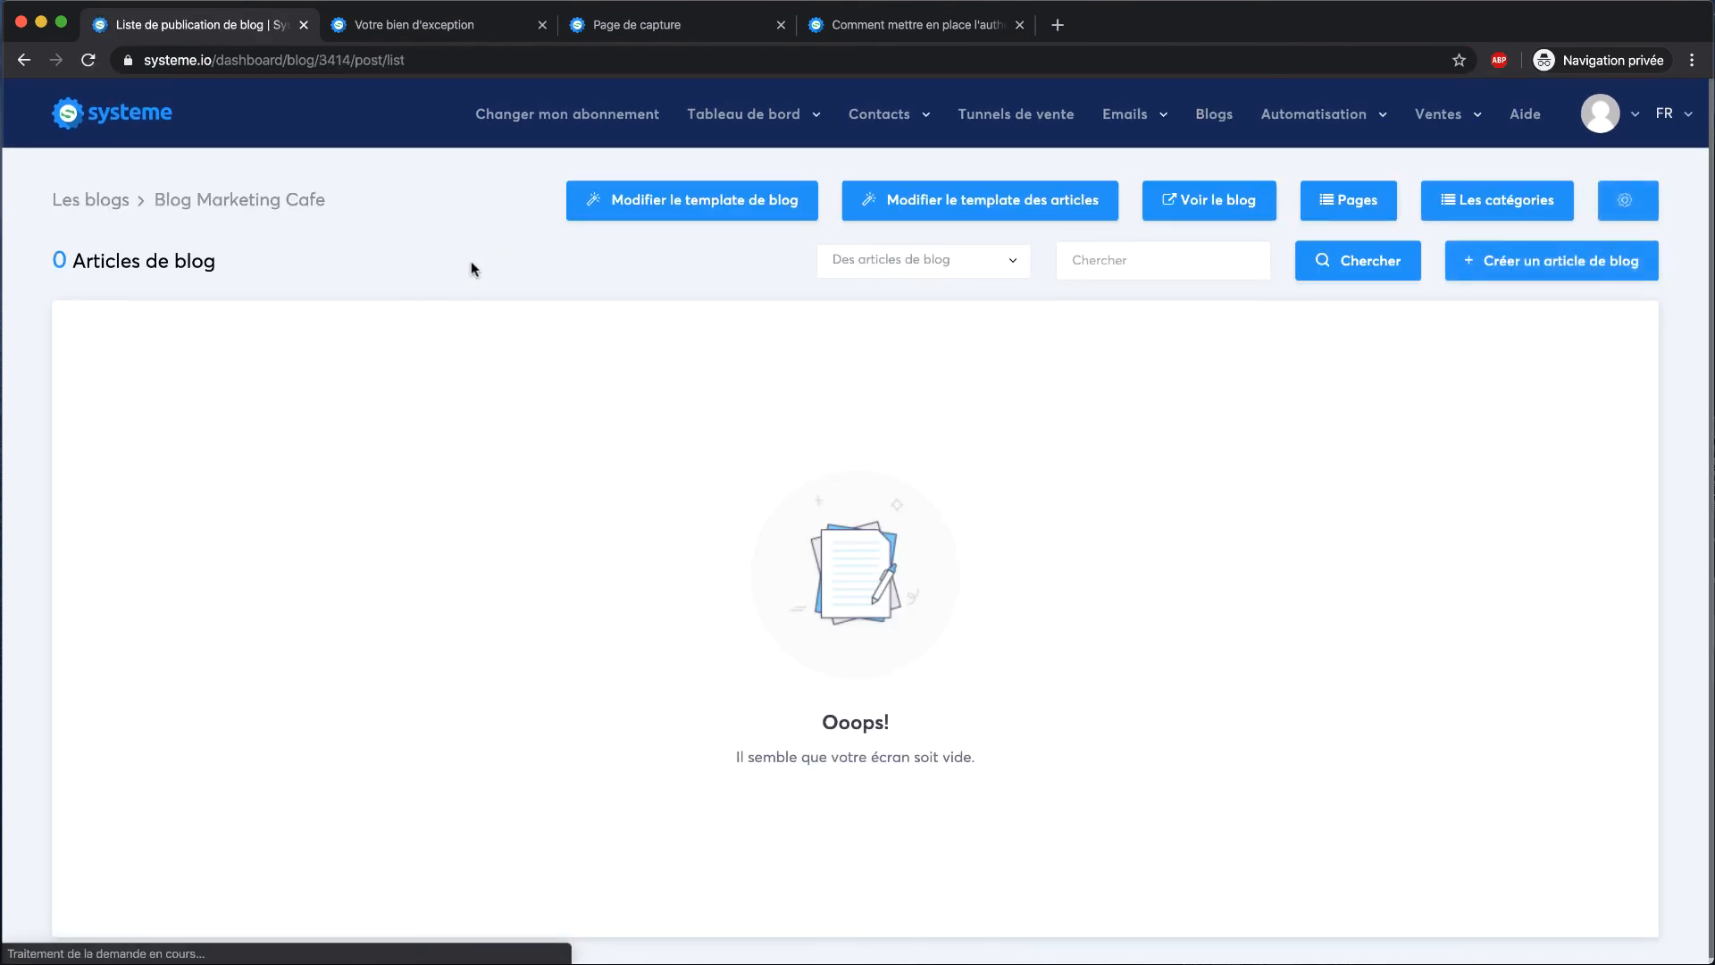
{"action": "left_click", "coordinate": [1327, 203]}
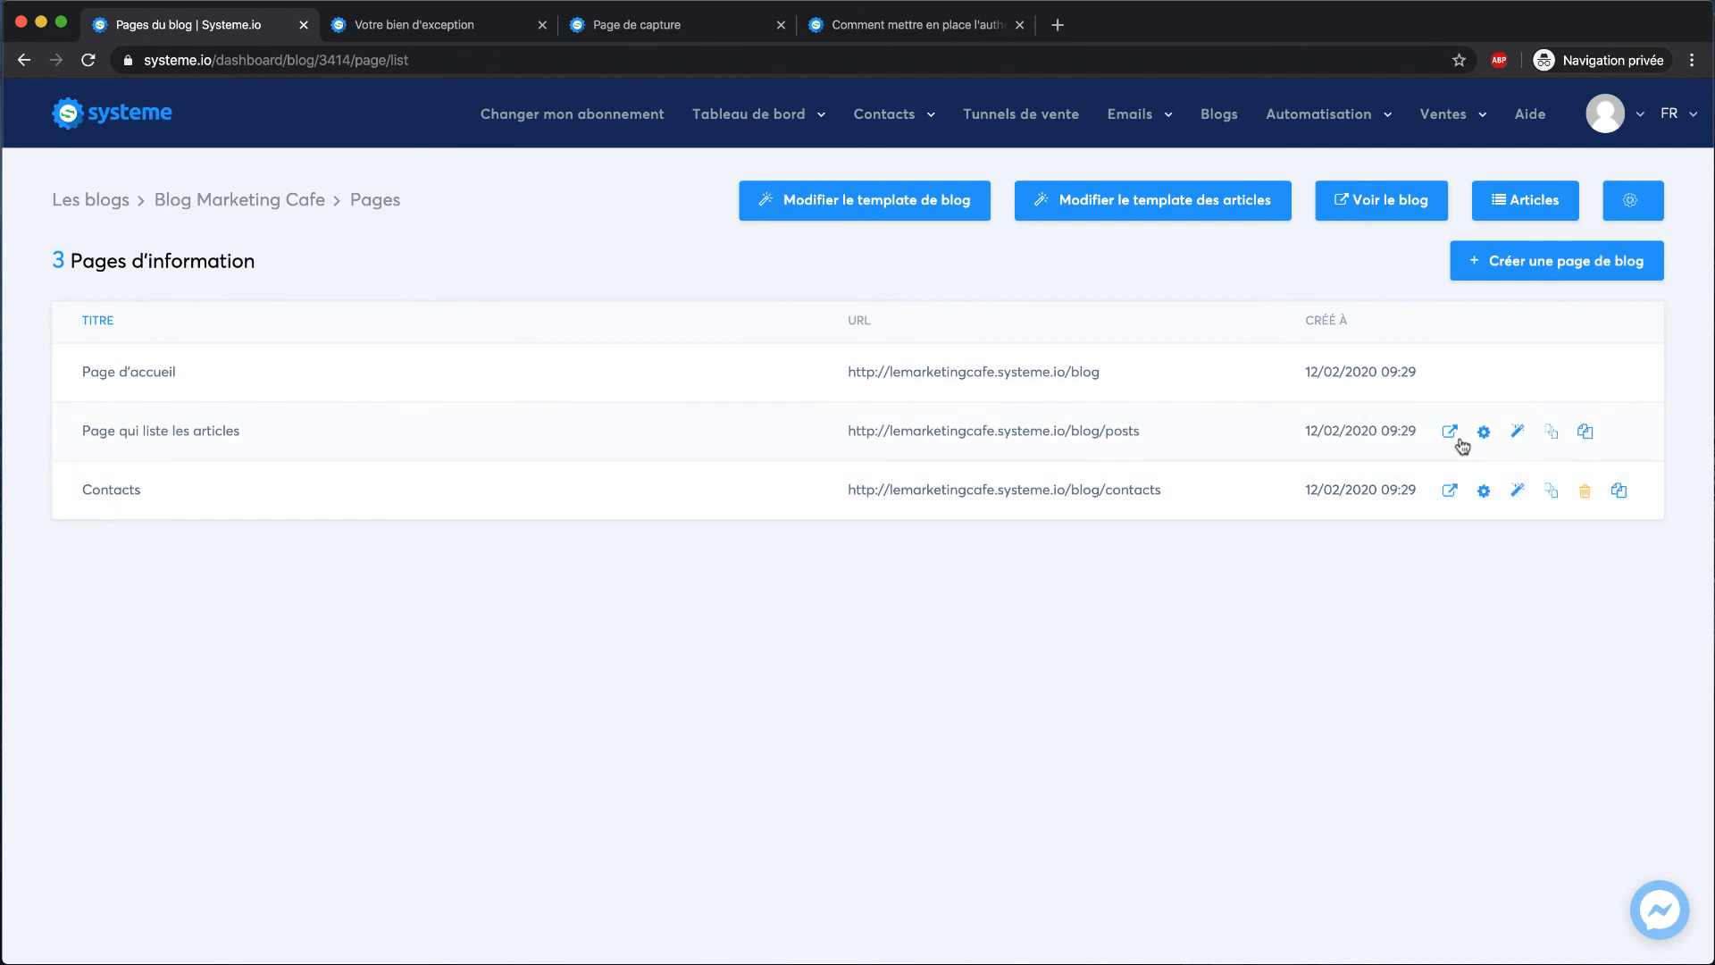
{"action": "left_click", "coordinate": [1451, 430]}
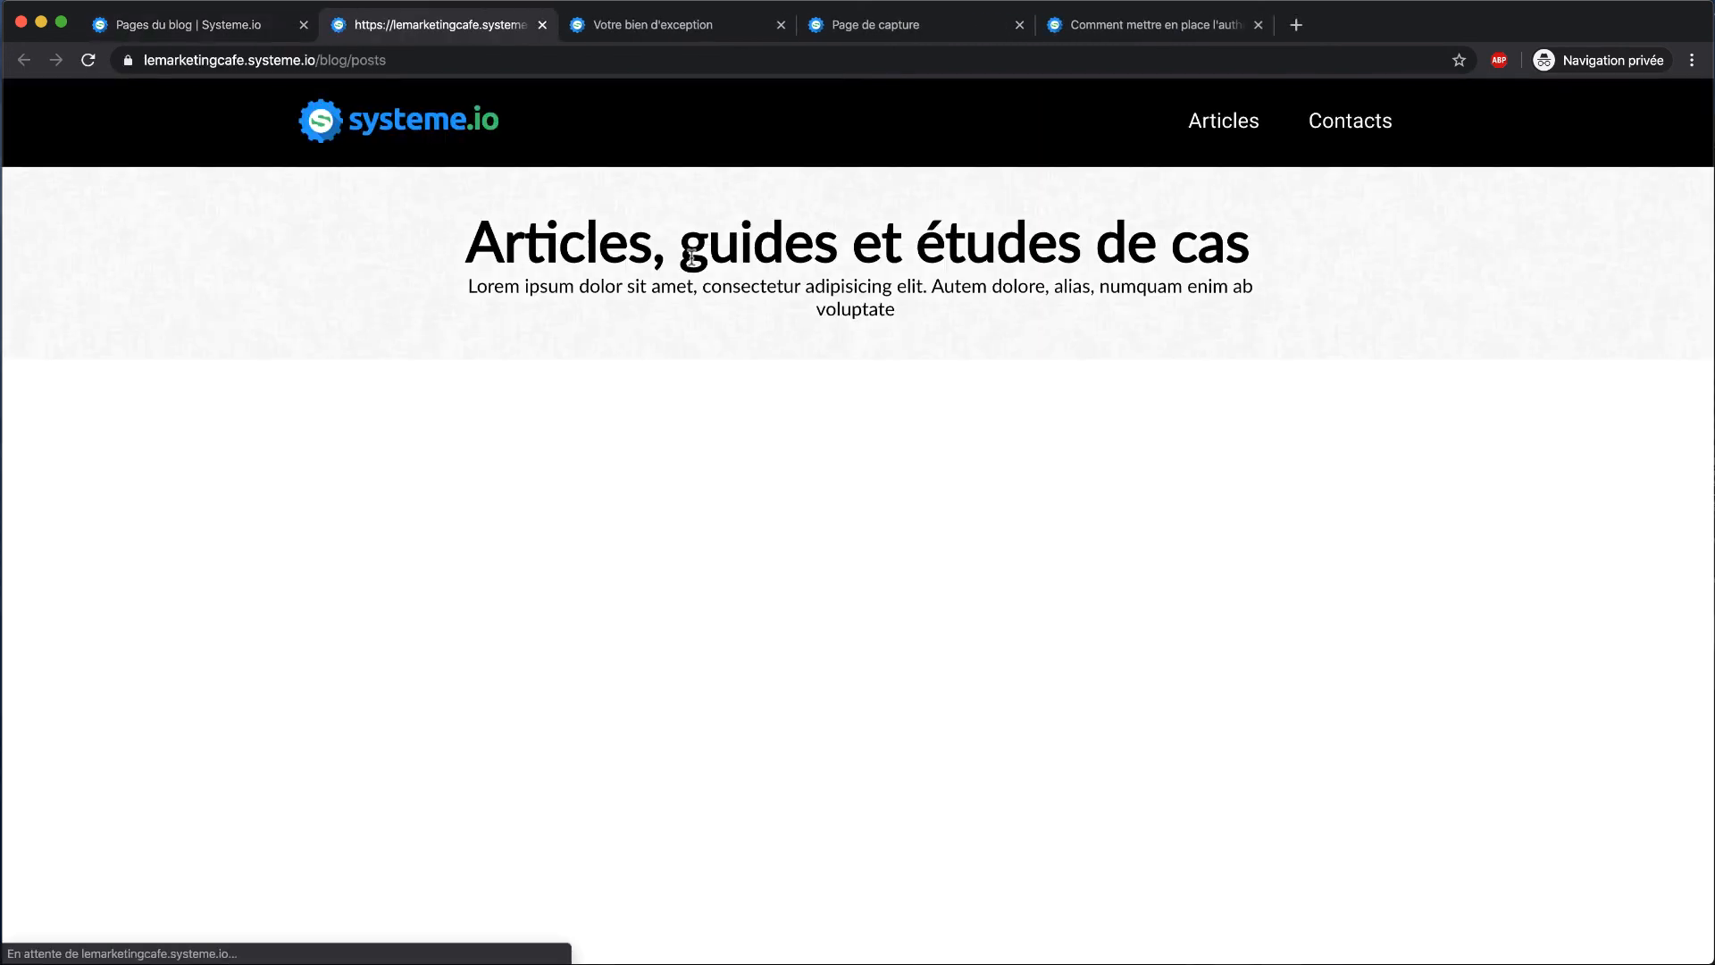
{"action": "scroll", "coordinate": [692, 257], "scroll_direction": "down", "scroll_amount": 3}
{"action": "scroll", "coordinate": [691, 256], "scroll_direction": "up", "scroll_amount": 3}
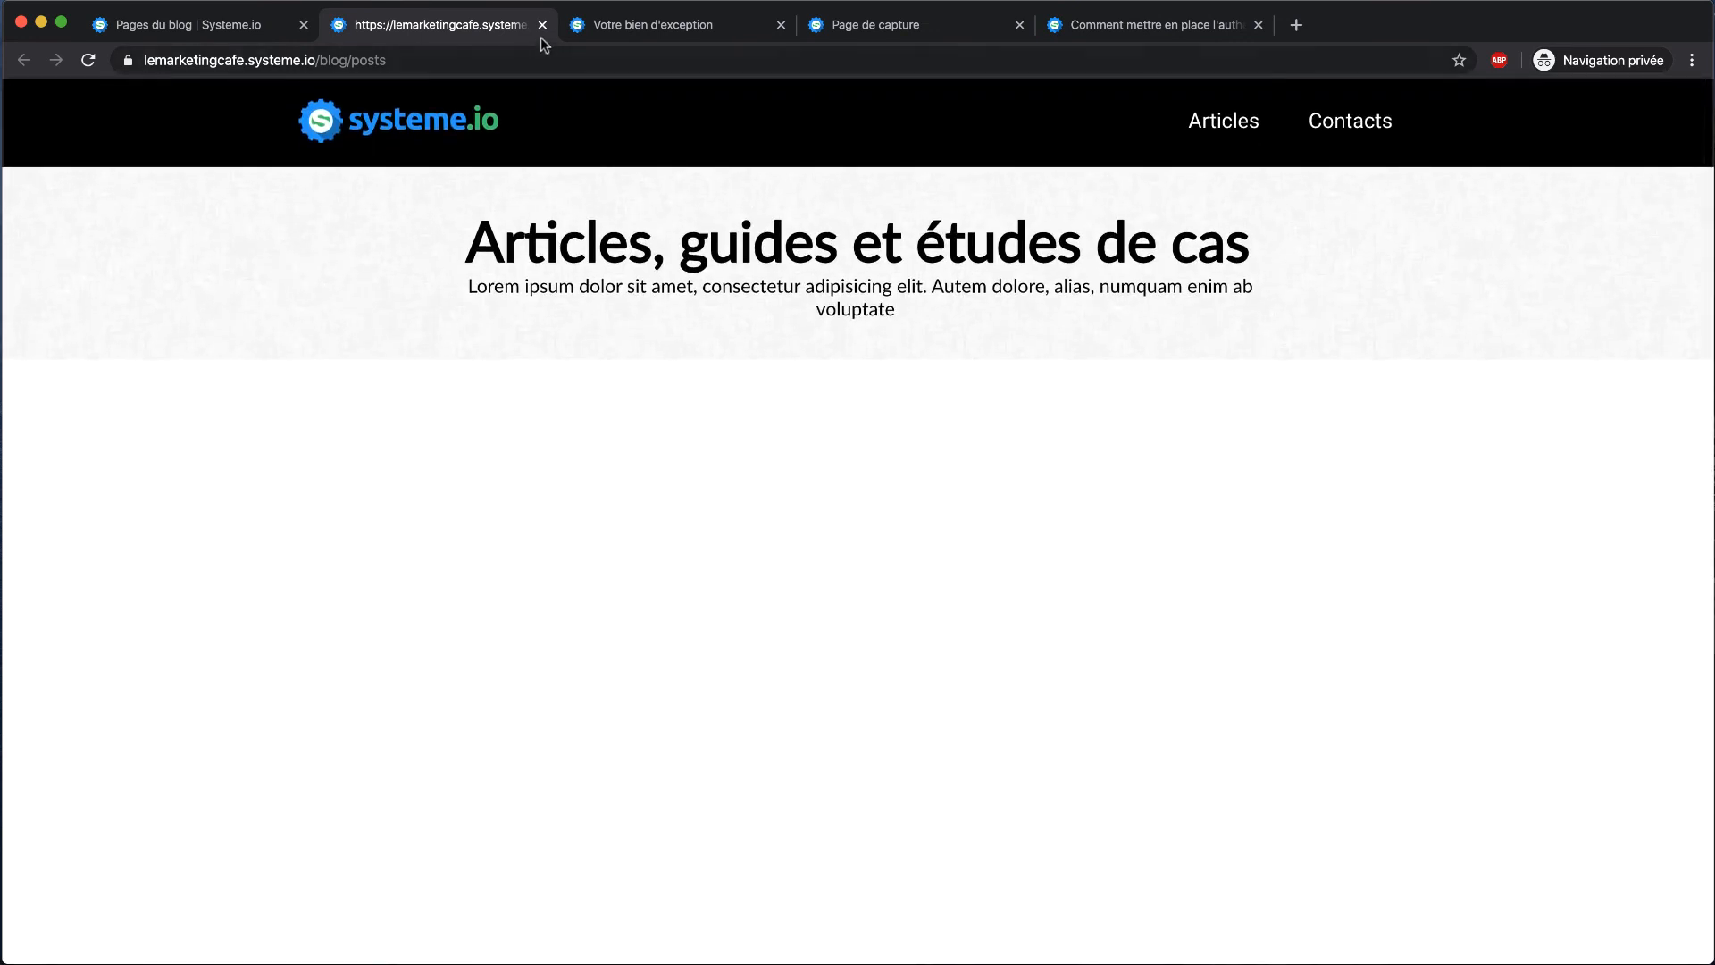
{"action": "left_click", "coordinate": [542, 25]}
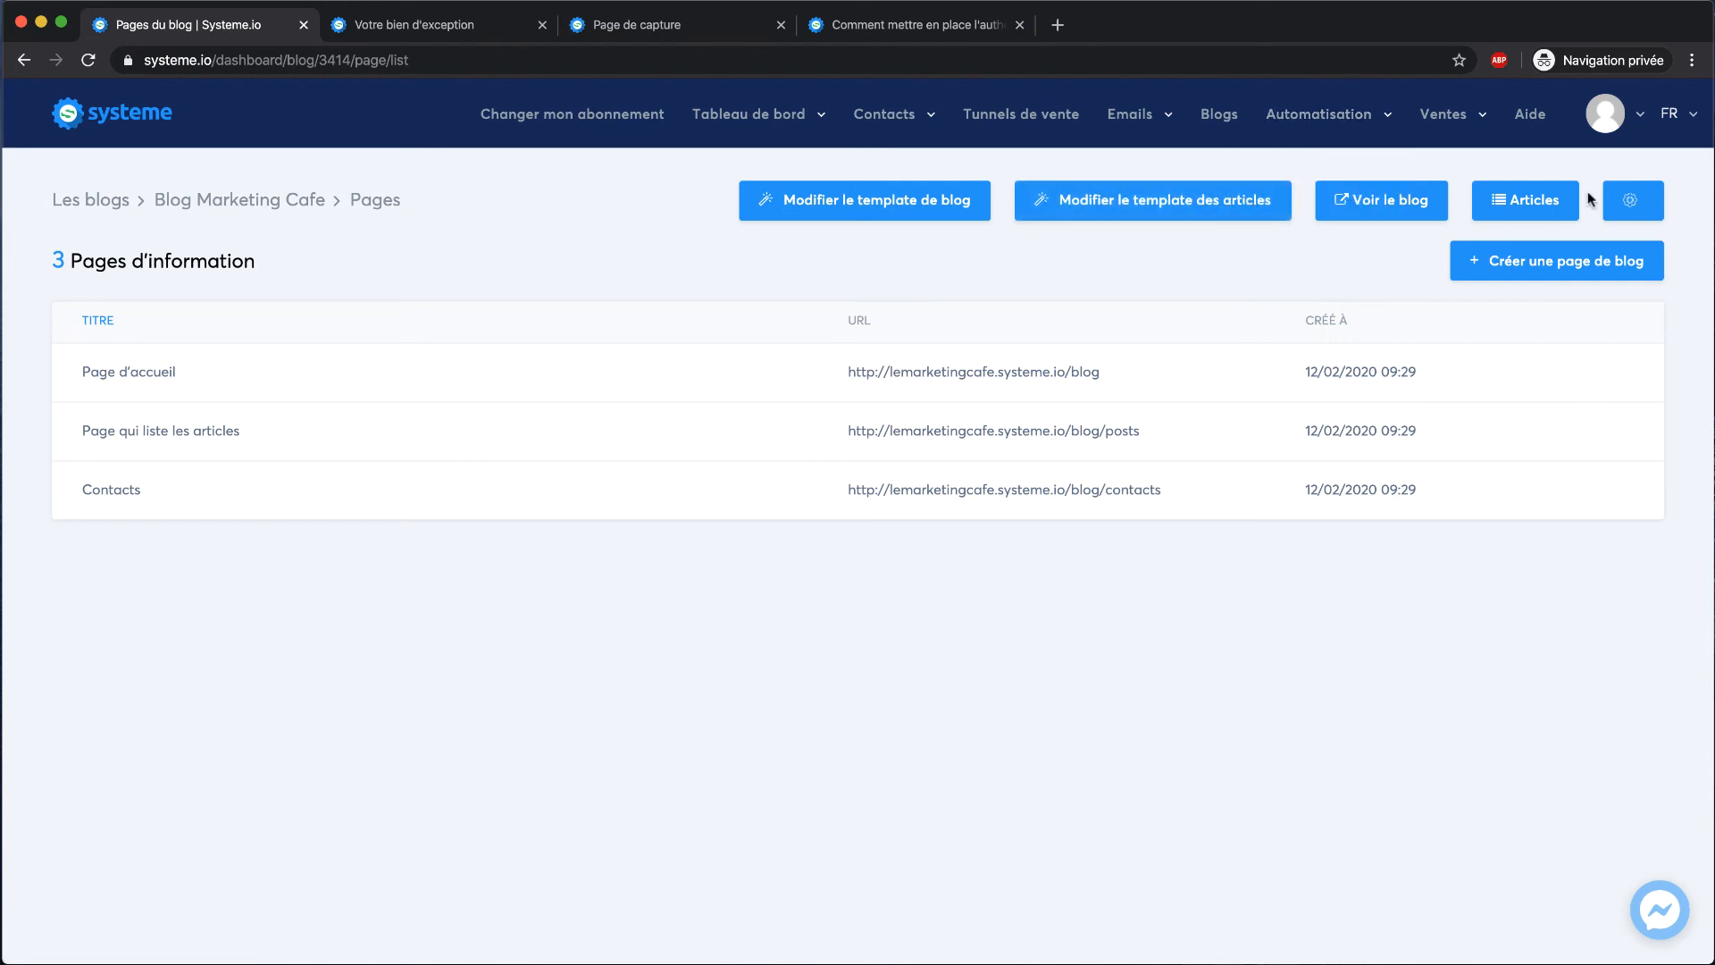
{"action": "left_click", "coordinate": [1539, 202]}
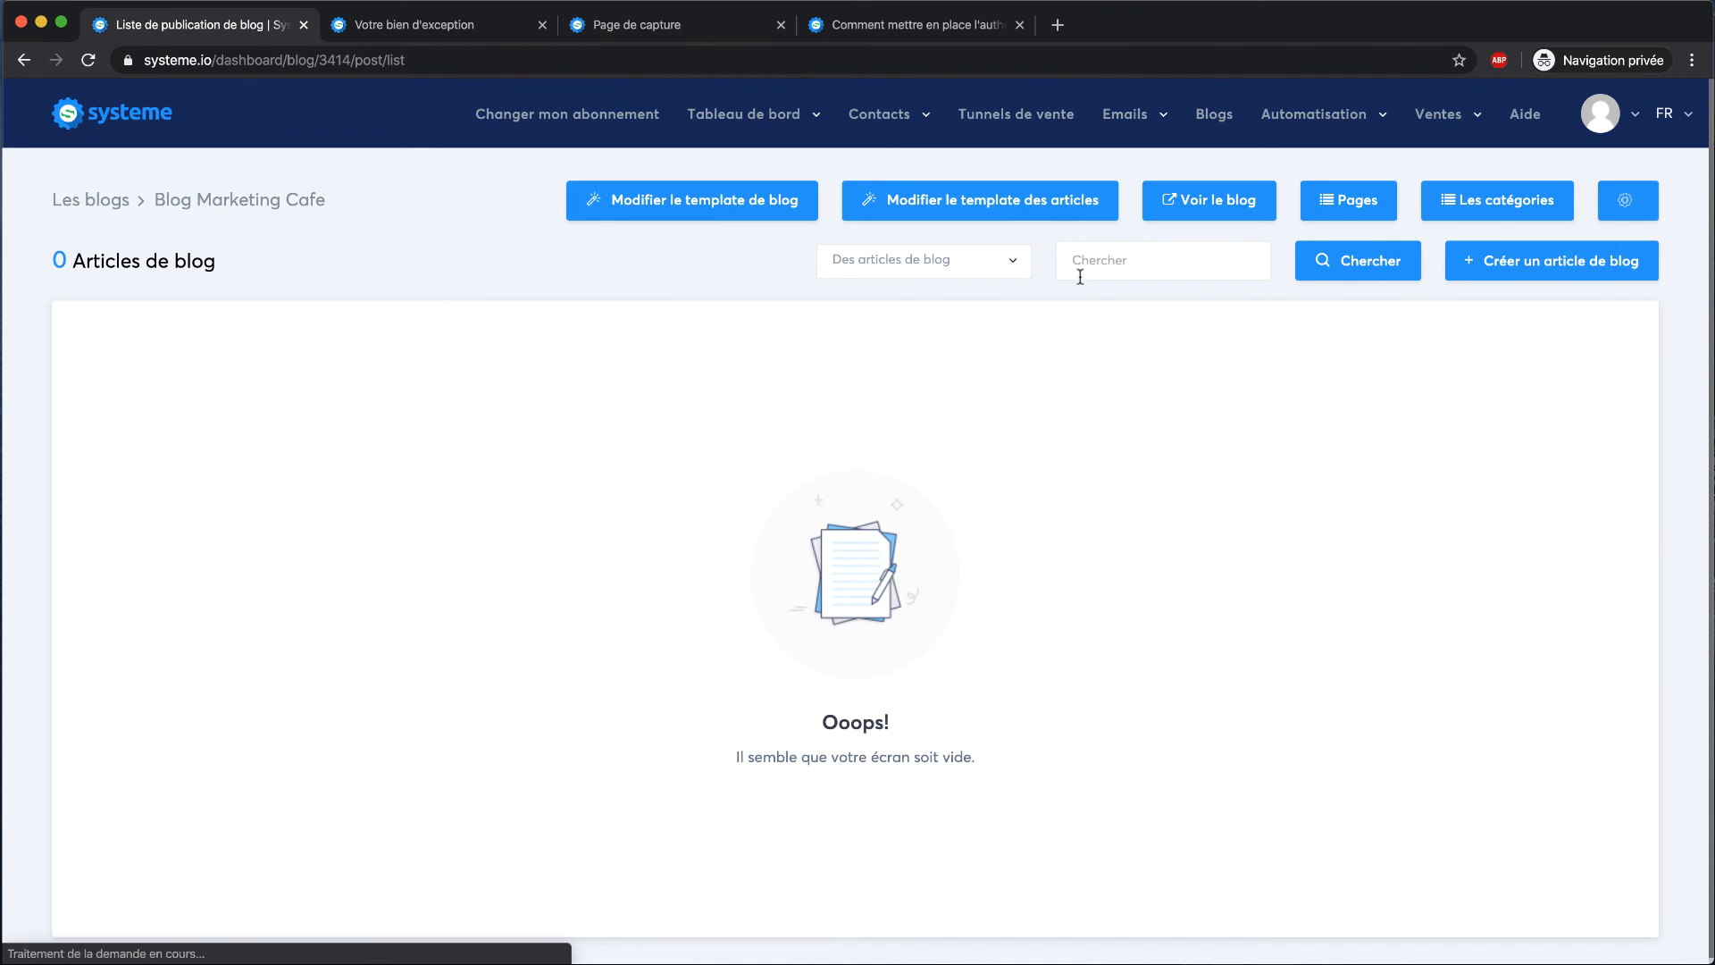
Start a new blog article titled 'Mon premier article' and add a short description
{"action": "left_click", "coordinate": [1509, 255]}
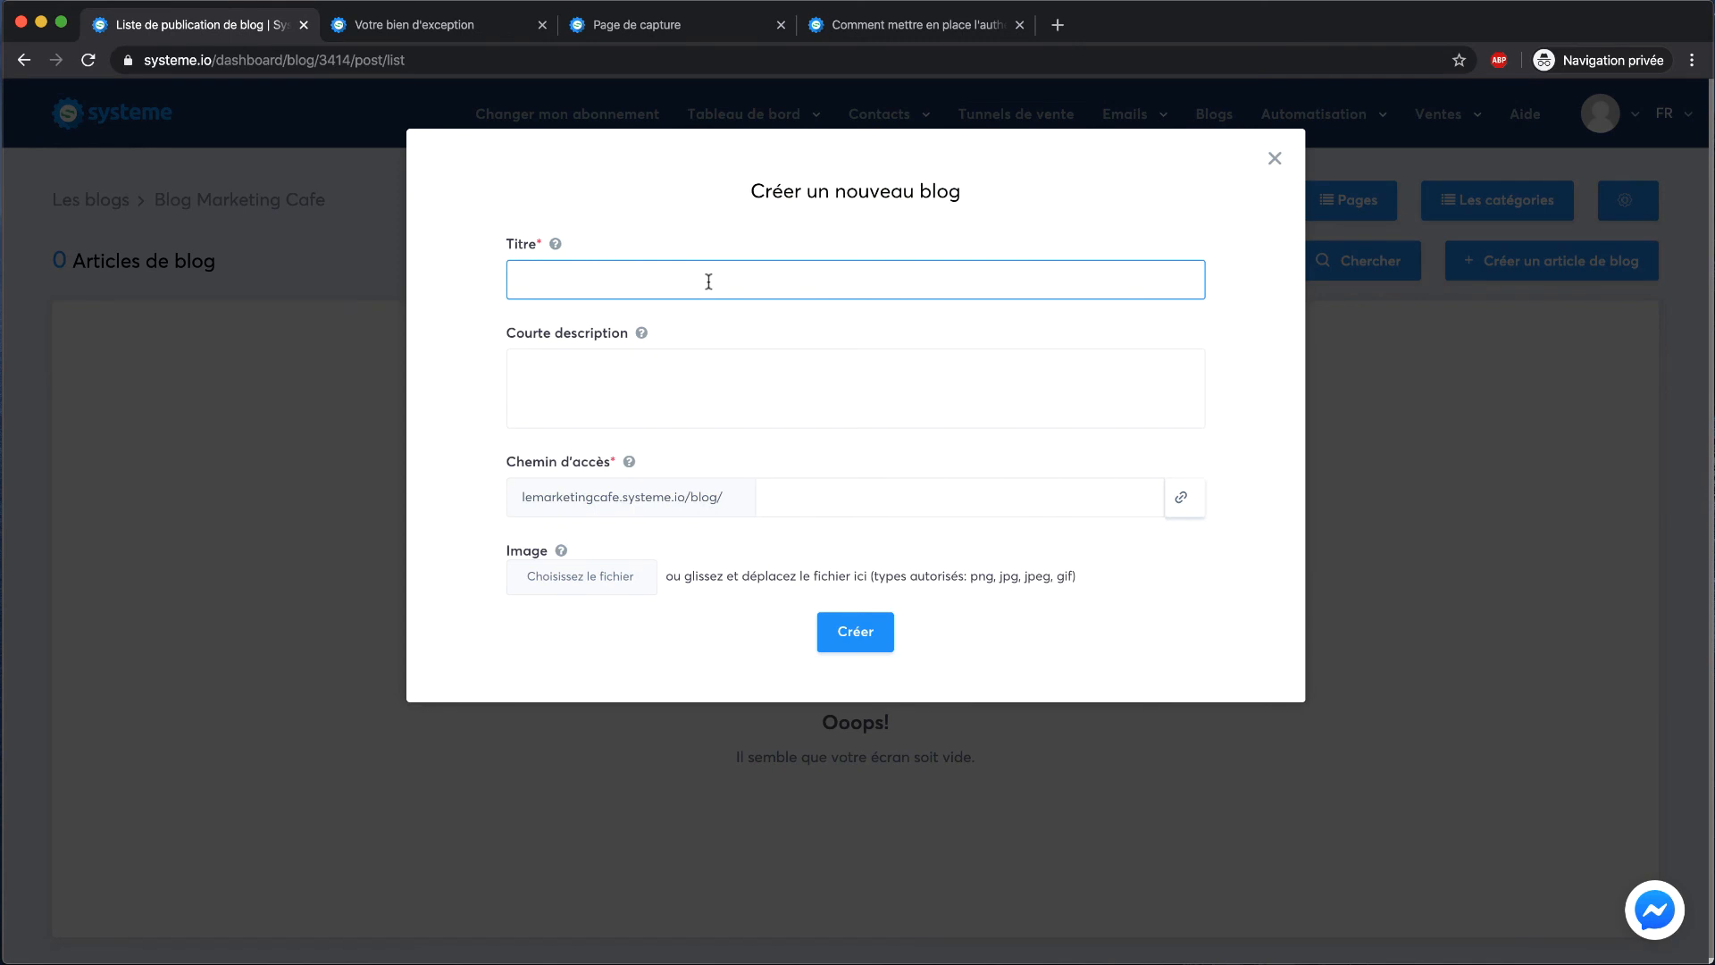
{"action": "type", "text": "Mon premier article"}
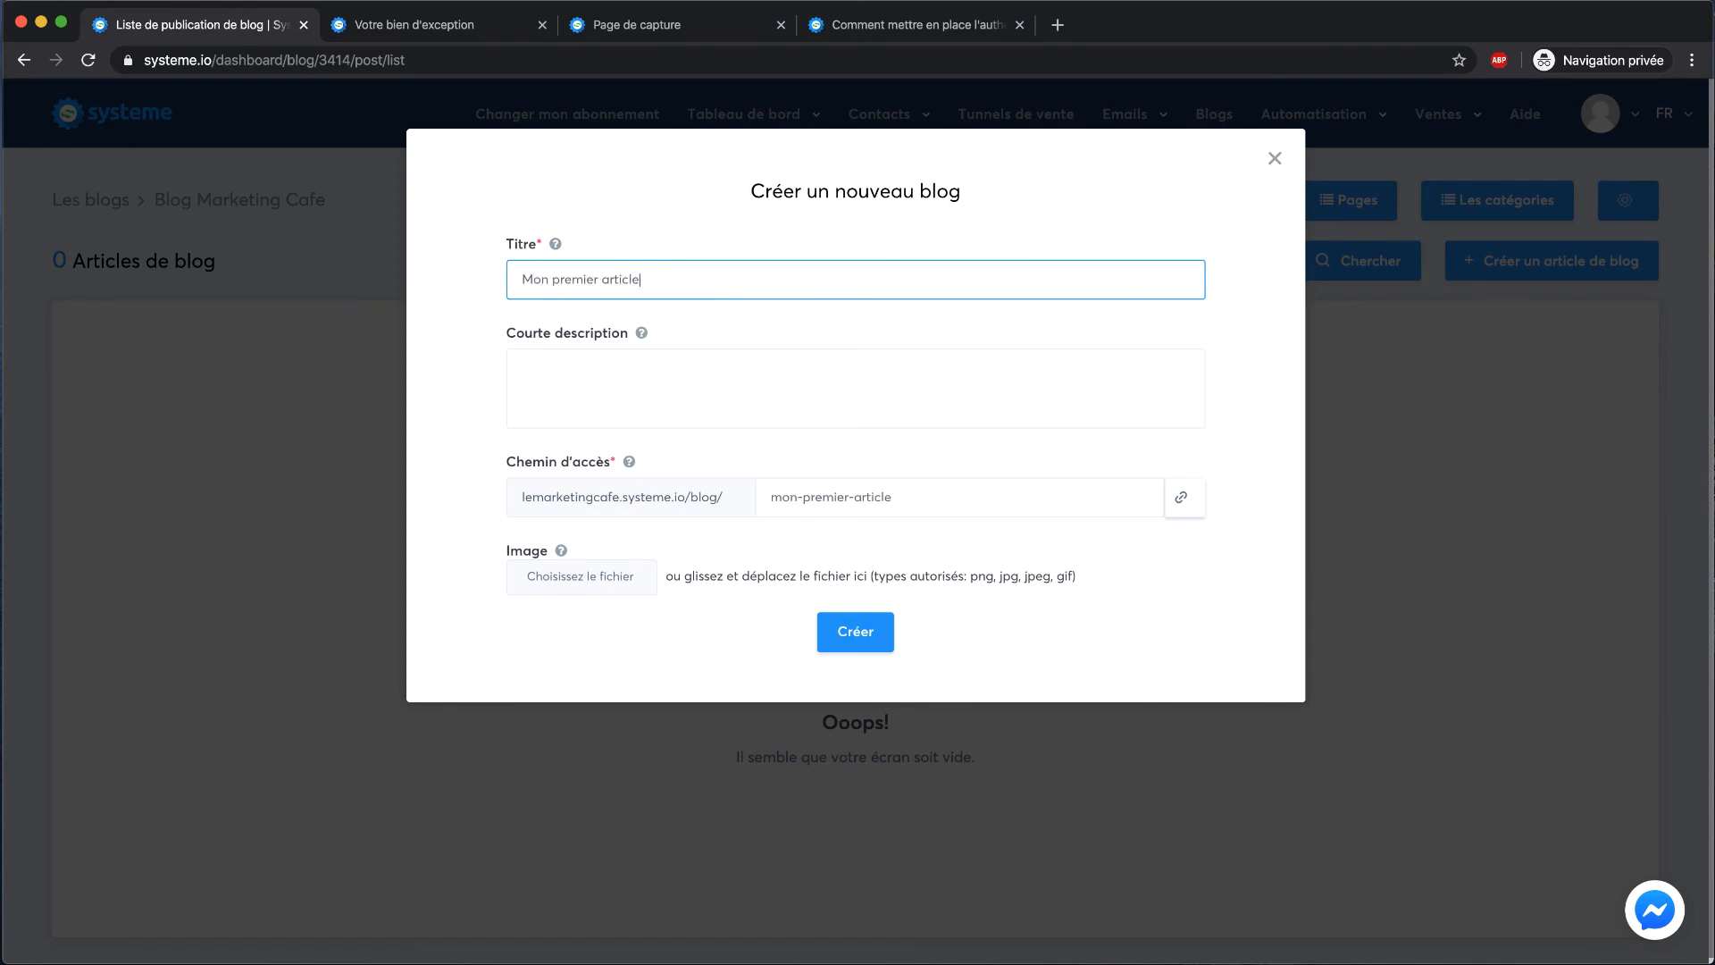
{"action": "left_click", "coordinate": [762, 367]}
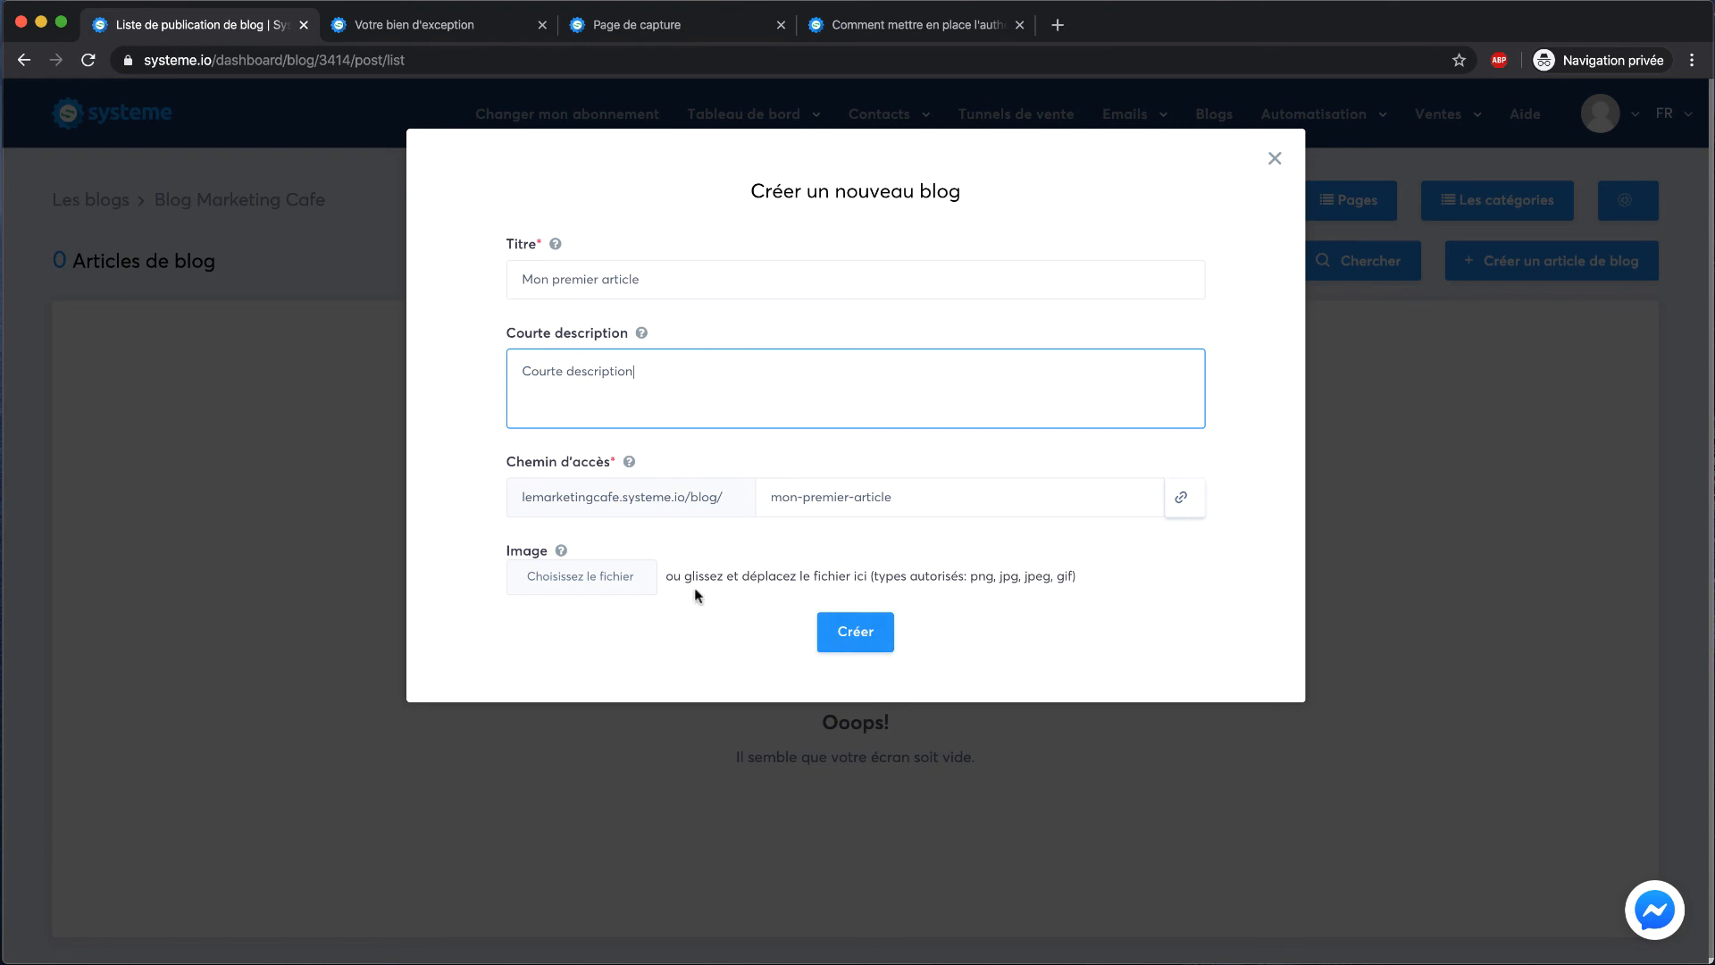
Attach the MKFELIVES01E01 thumbnail, create the article, and activate it
{"action": "left_click", "coordinate": [628, 577]}
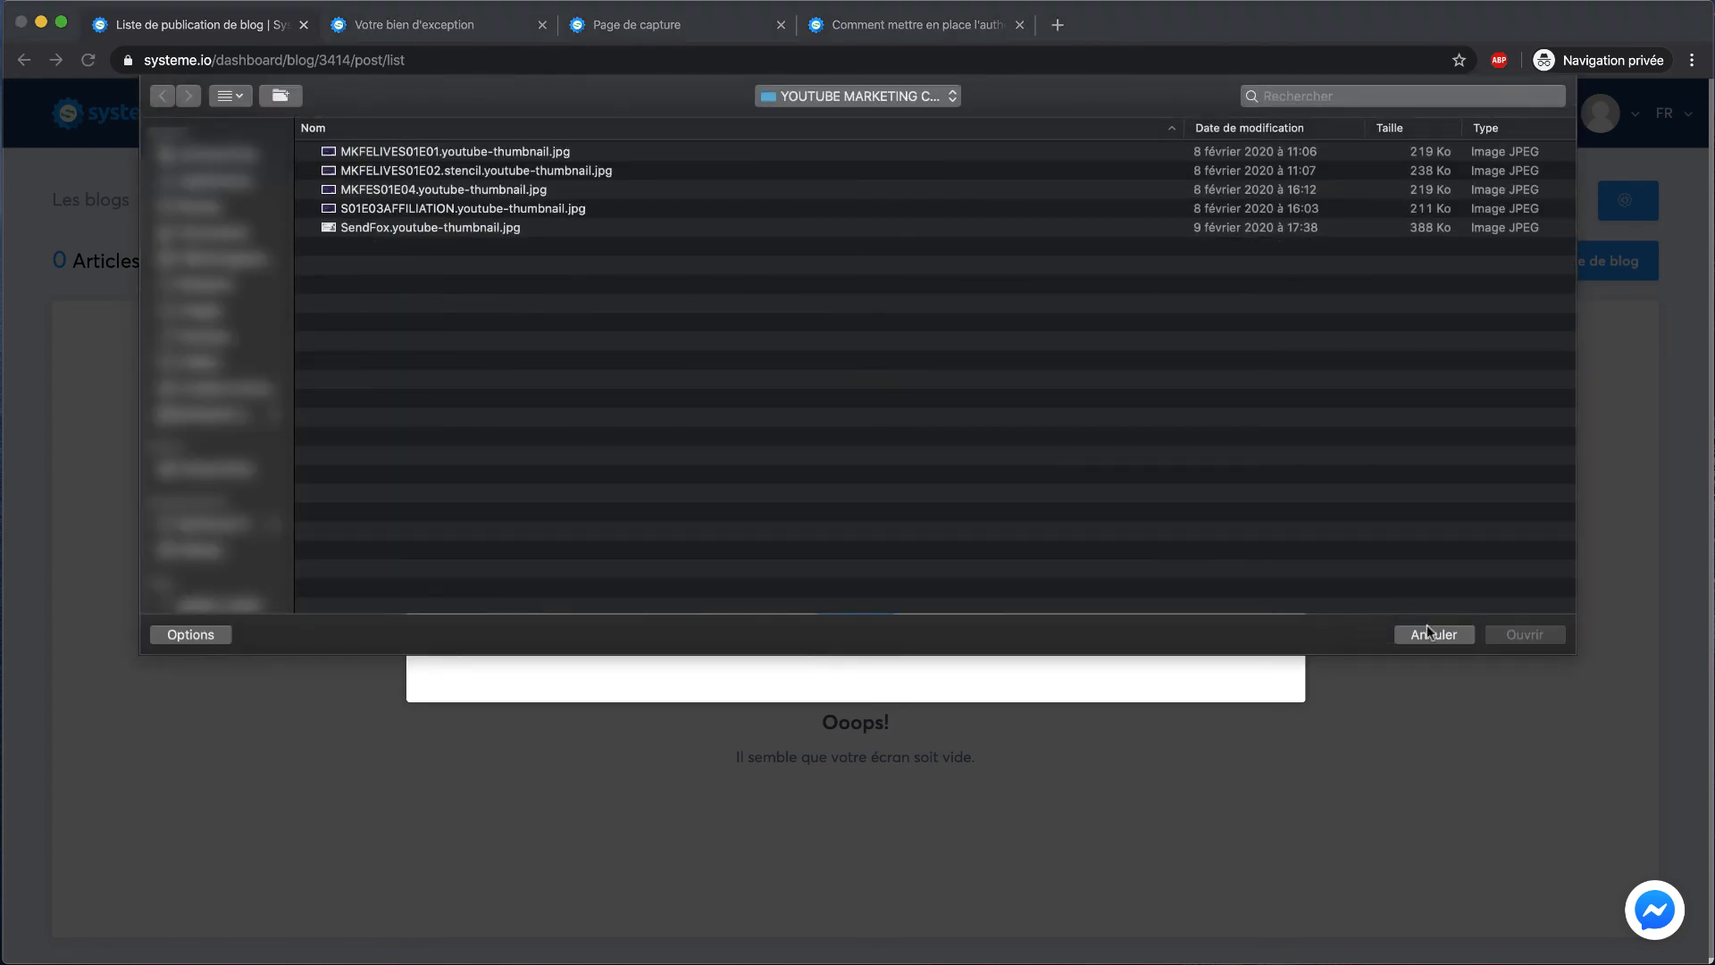
{"action": "left_click", "coordinate": [447, 154]}
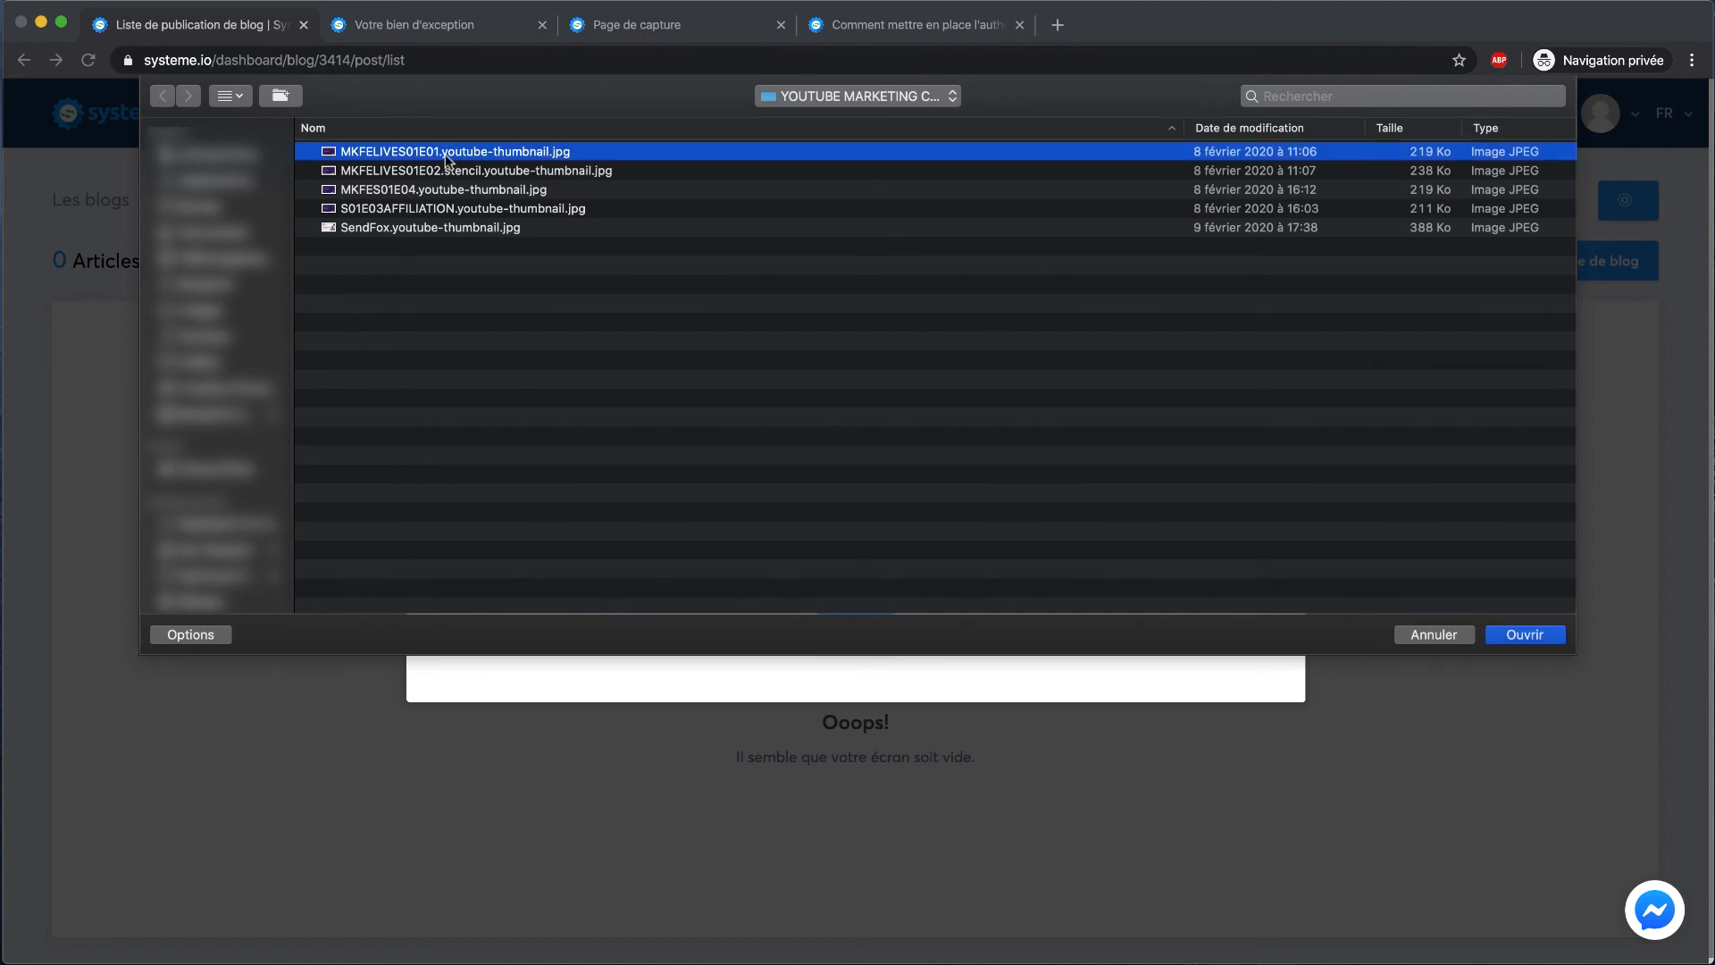
{"action": "key", "text": "Return"}
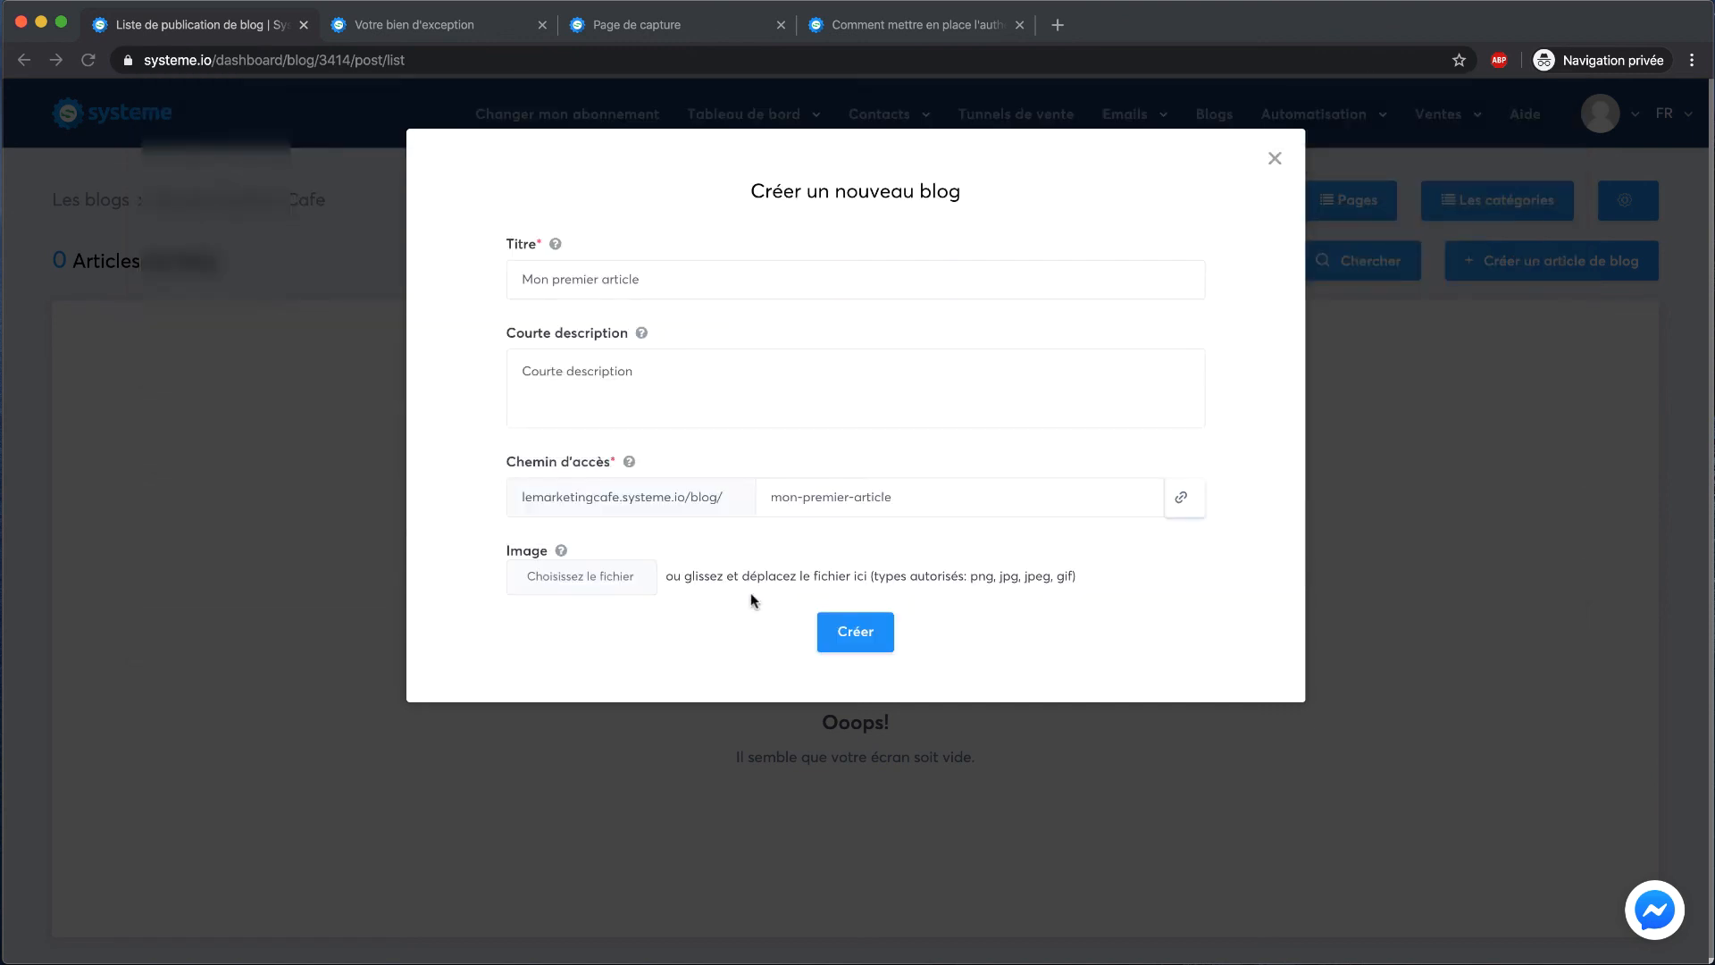
{"action": "left_click", "coordinate": [877, 747]}
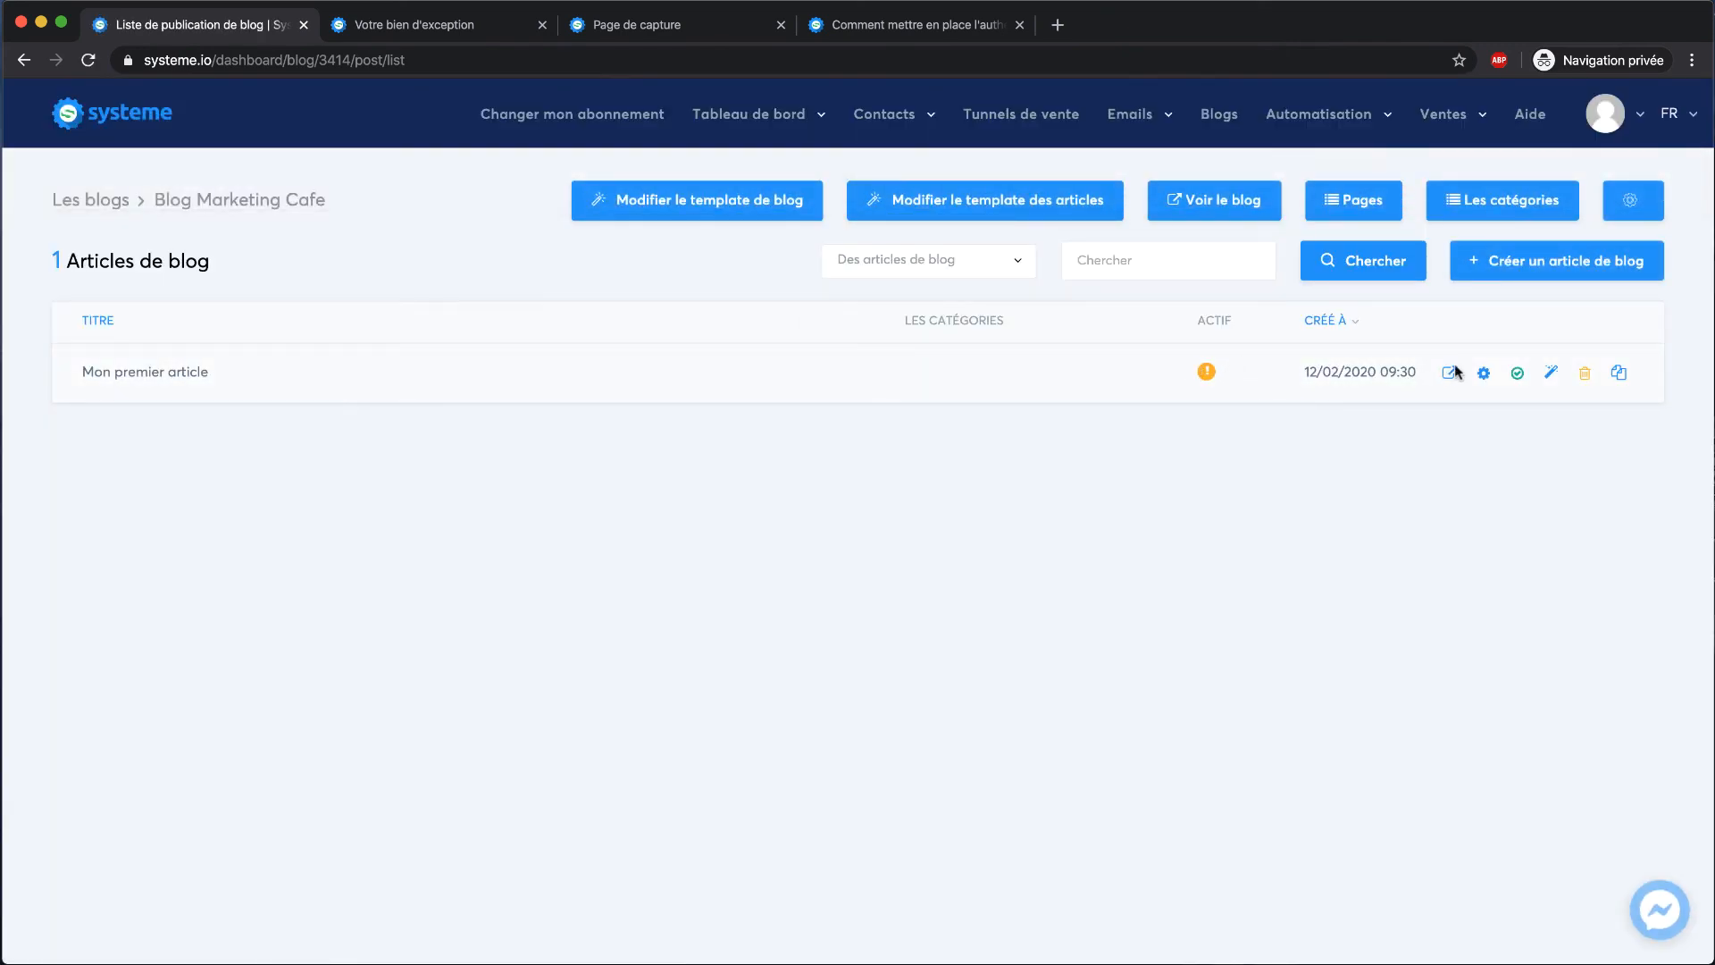
{"action": "left_click", "coordinate": [1517, 377]}
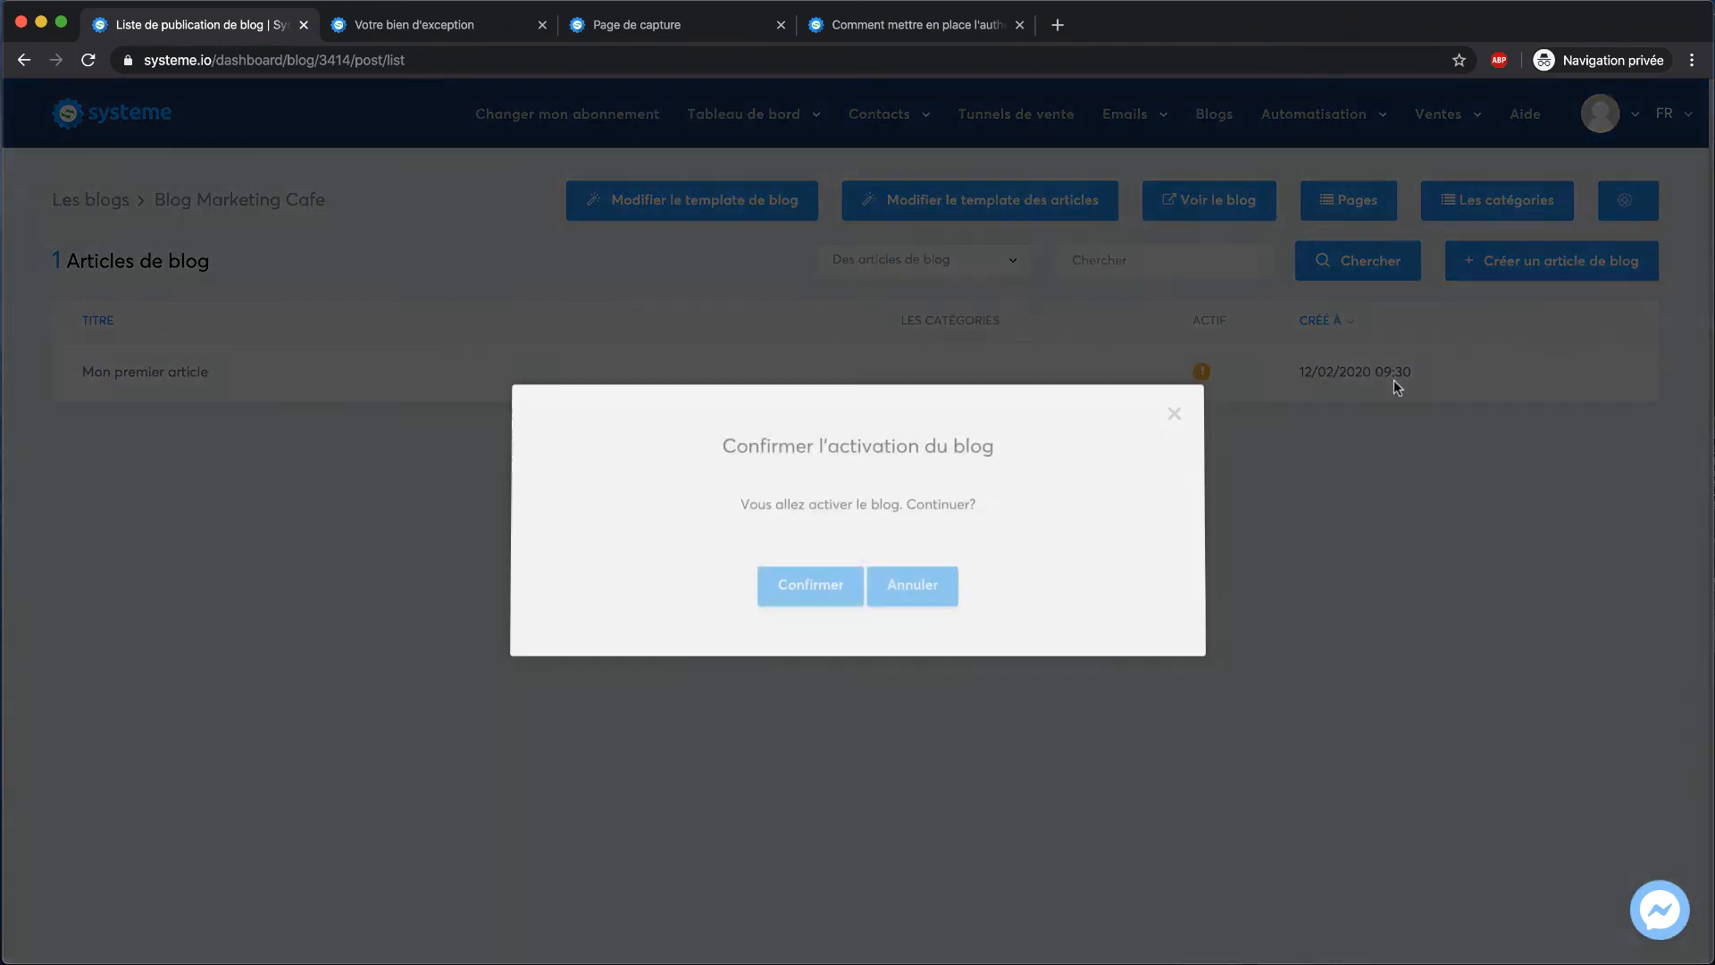
{"action": "left_click", "coordinate": [808, 590]}
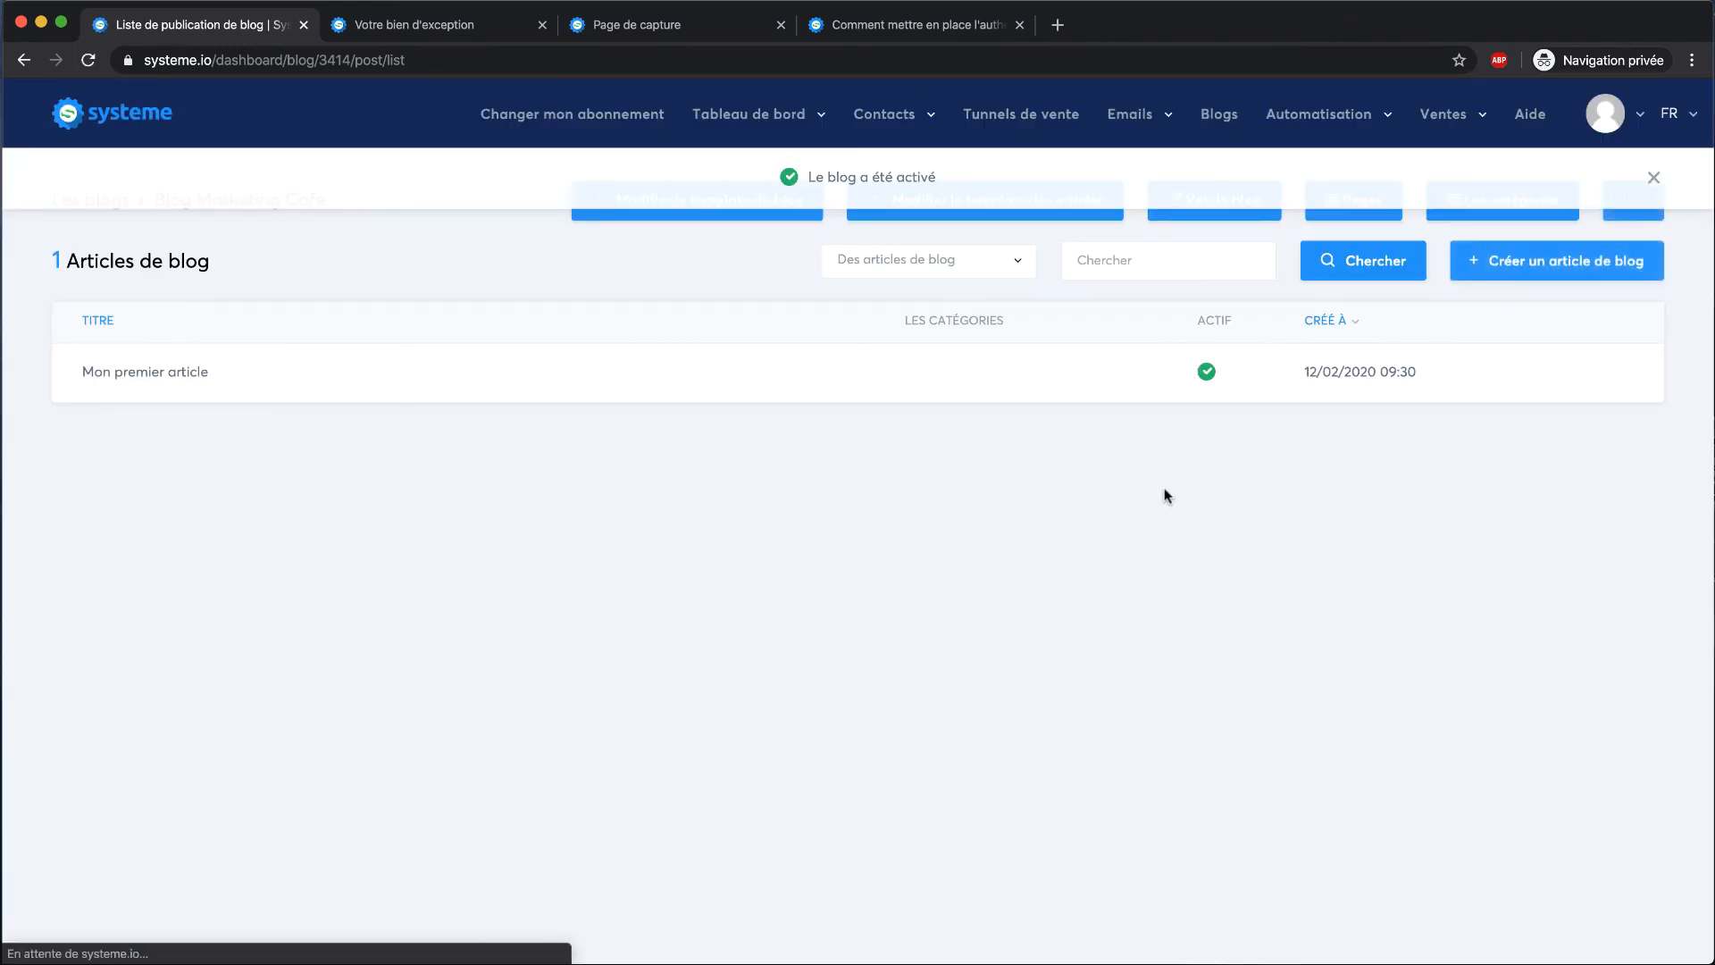
{"action": "left_click", "coordinate": [1447, 373]}
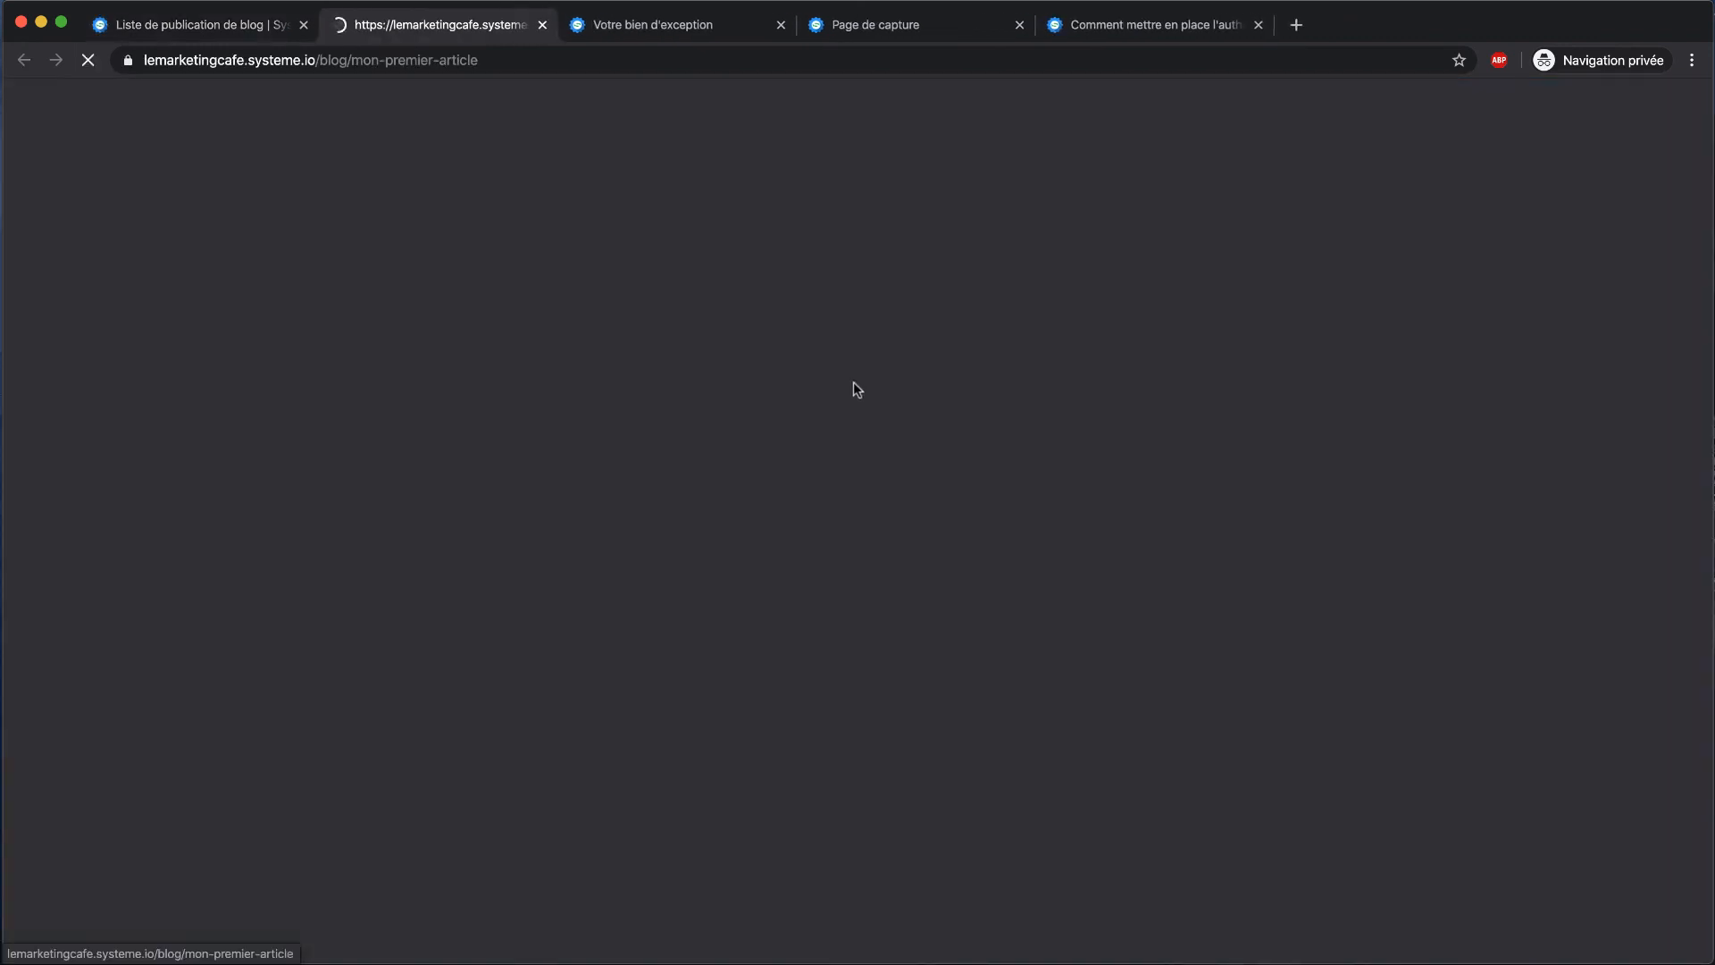
{"action": "scroll", "coordinate": [801, 382], "scroll_direction": "down", "scroll_amount": 20}
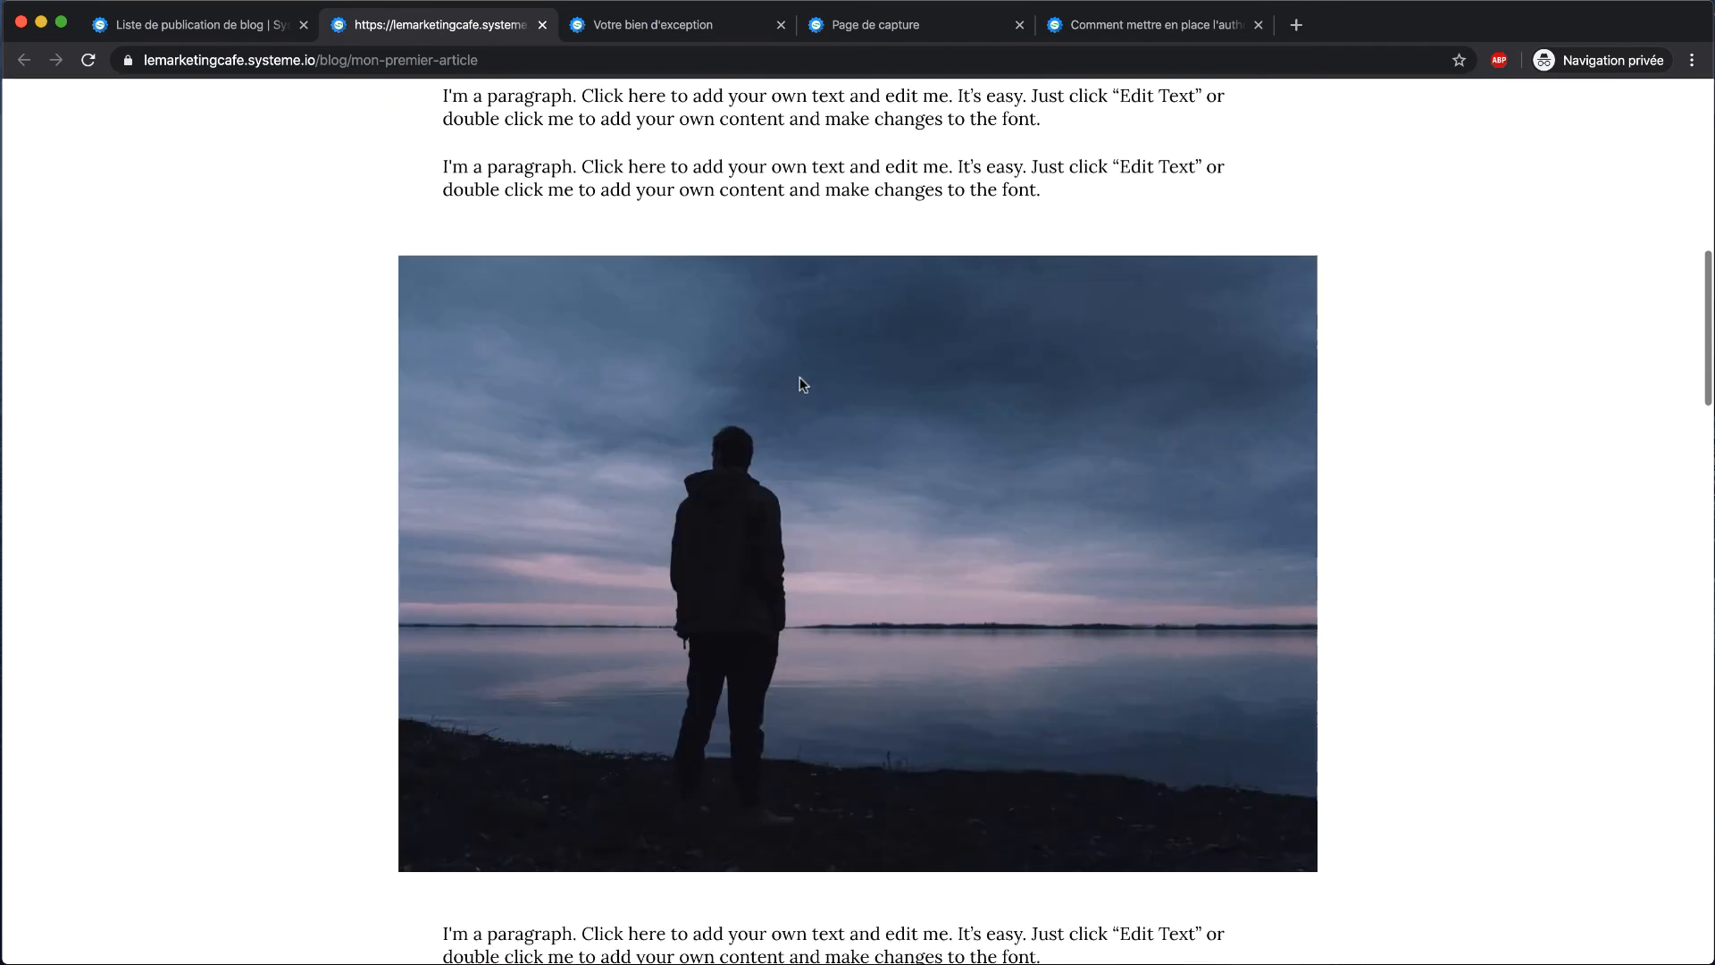
{"action": "scroll", "coordinate": [800, 383], "scroll_direction": "up", "scroll_amount": 20}
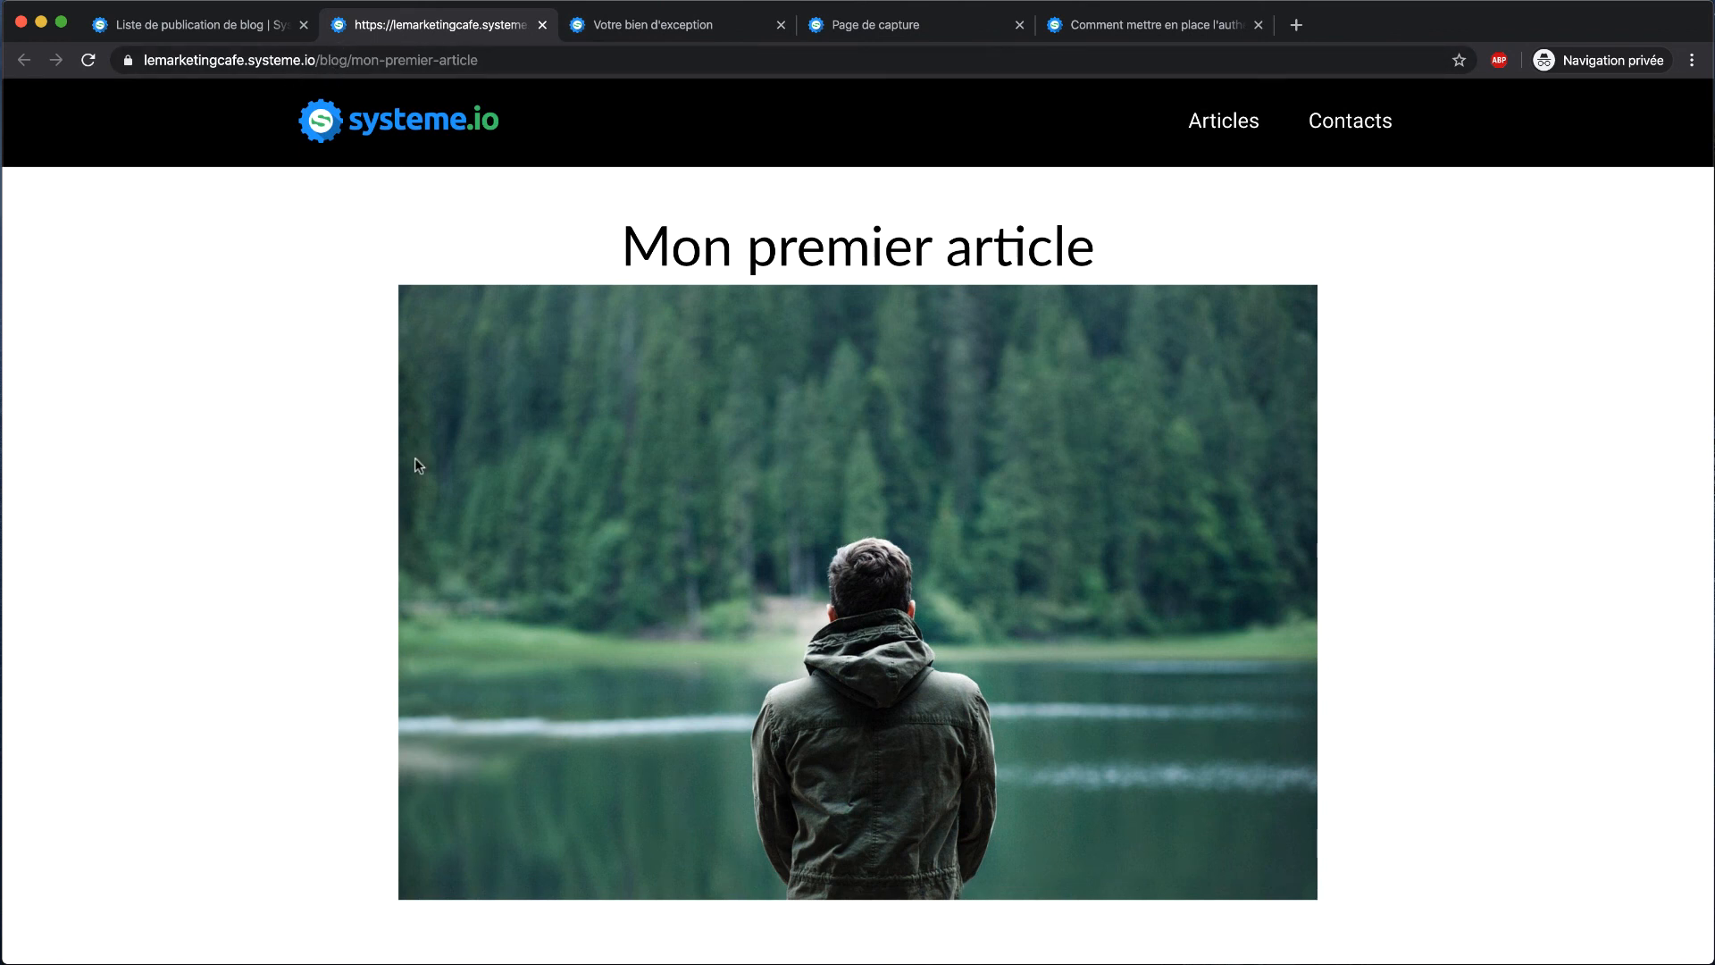
{"action": "left_click", "coordinate": [461, 57]}
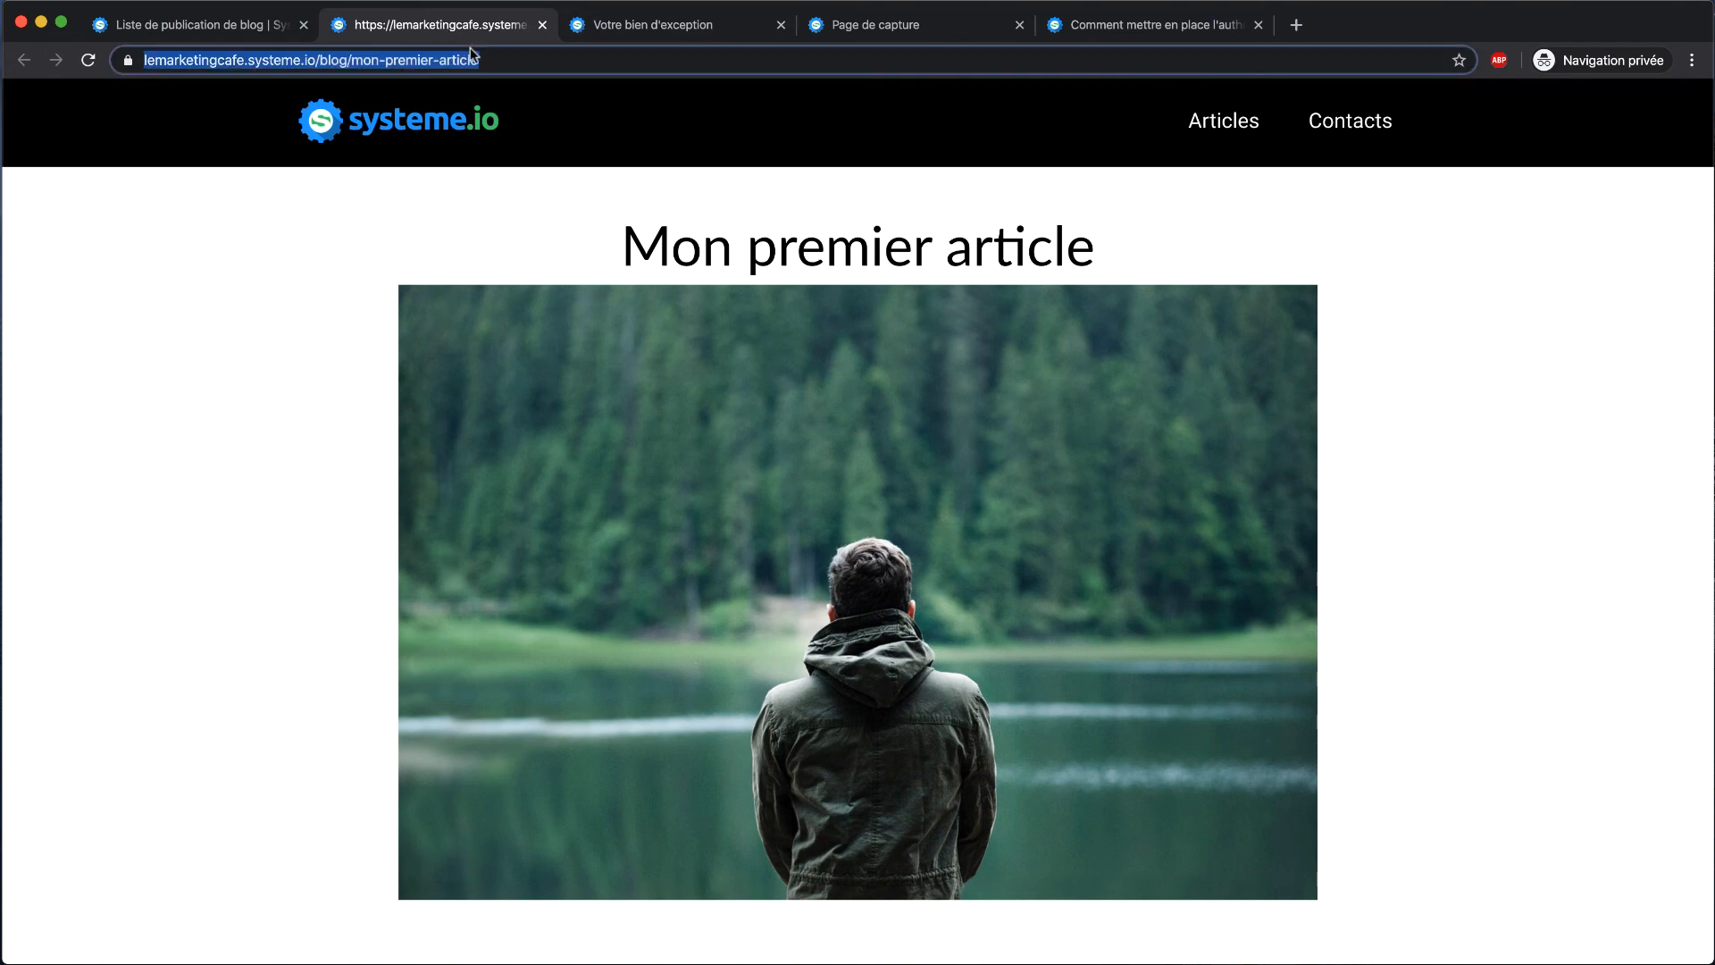
{"action": "left_click", "coordinate": [542, 25]}
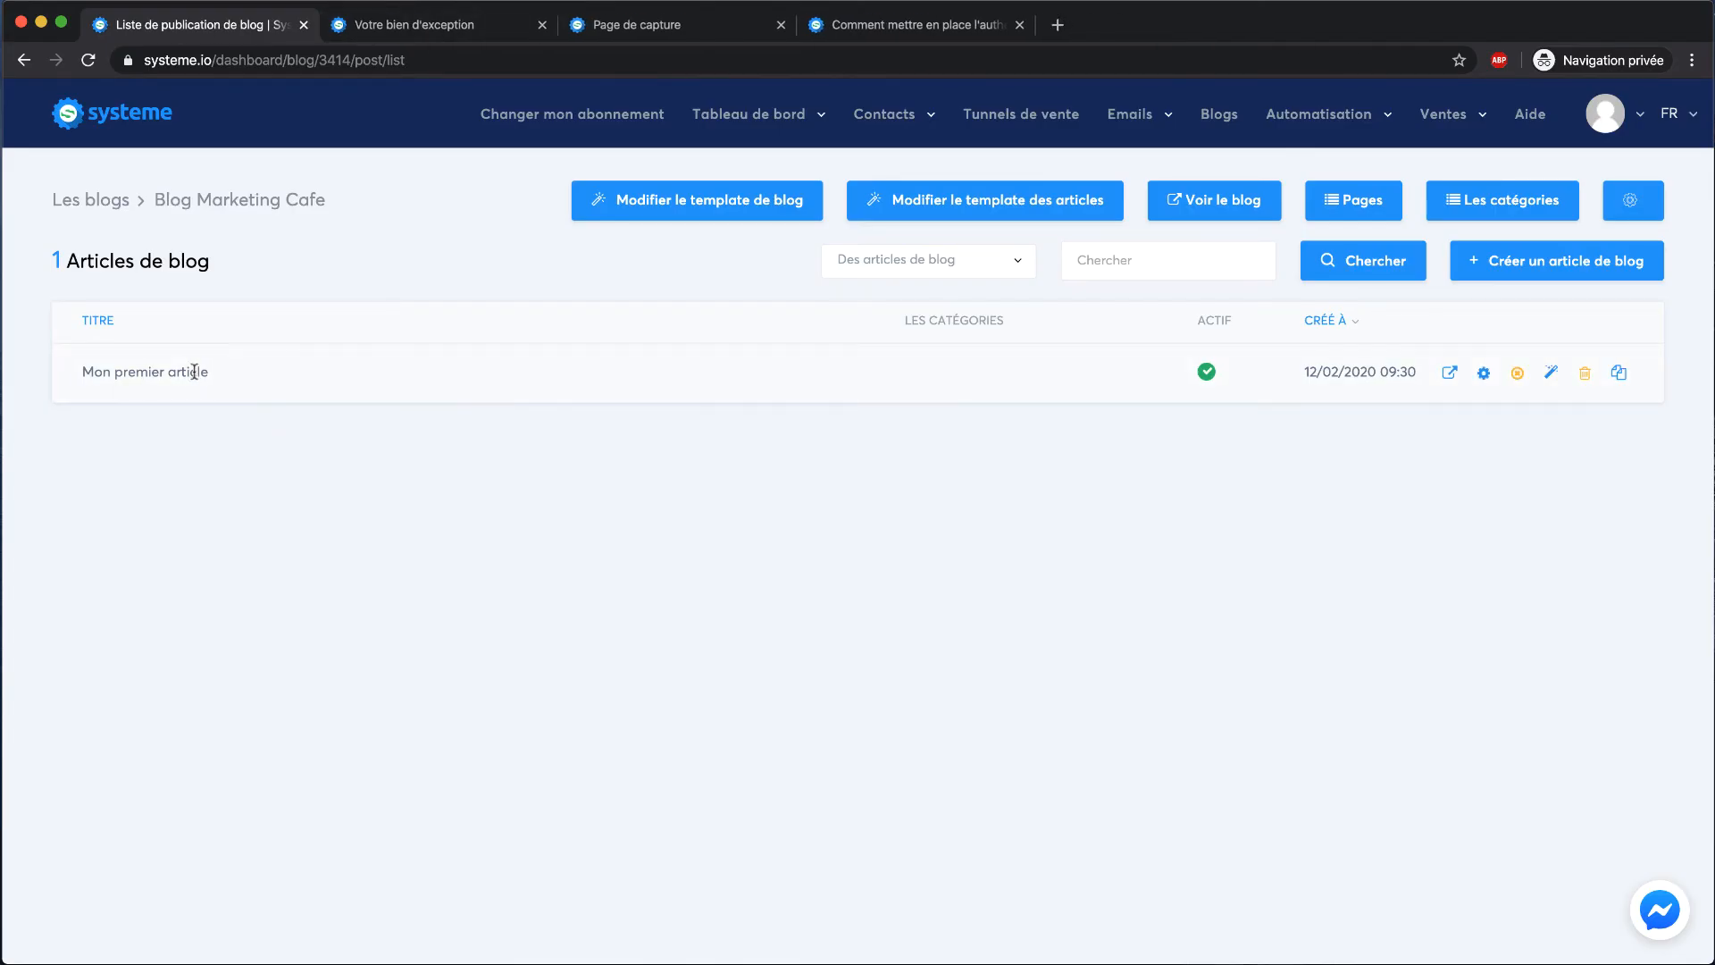
Replace the article's main photo with the uploaded Marketing Café thumbnail, width 665
{"action": "left_click", "coordinate": [1551, 373]}
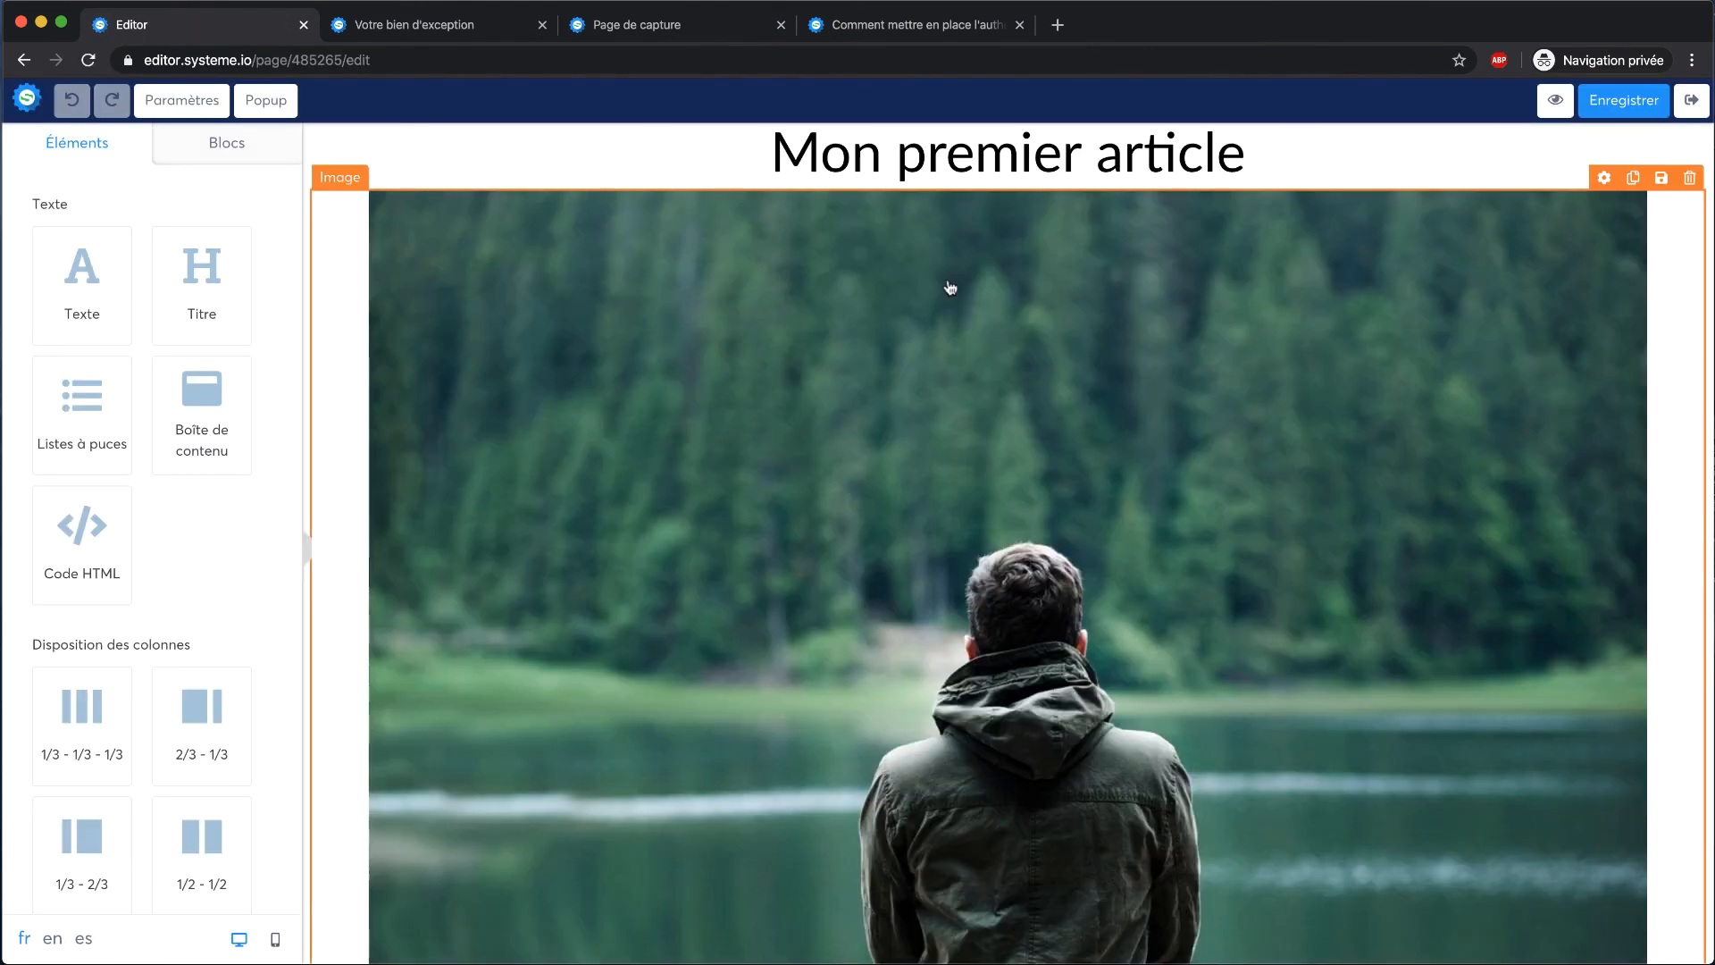
{"action": "left_click", "coordinate": [1032, 218]}
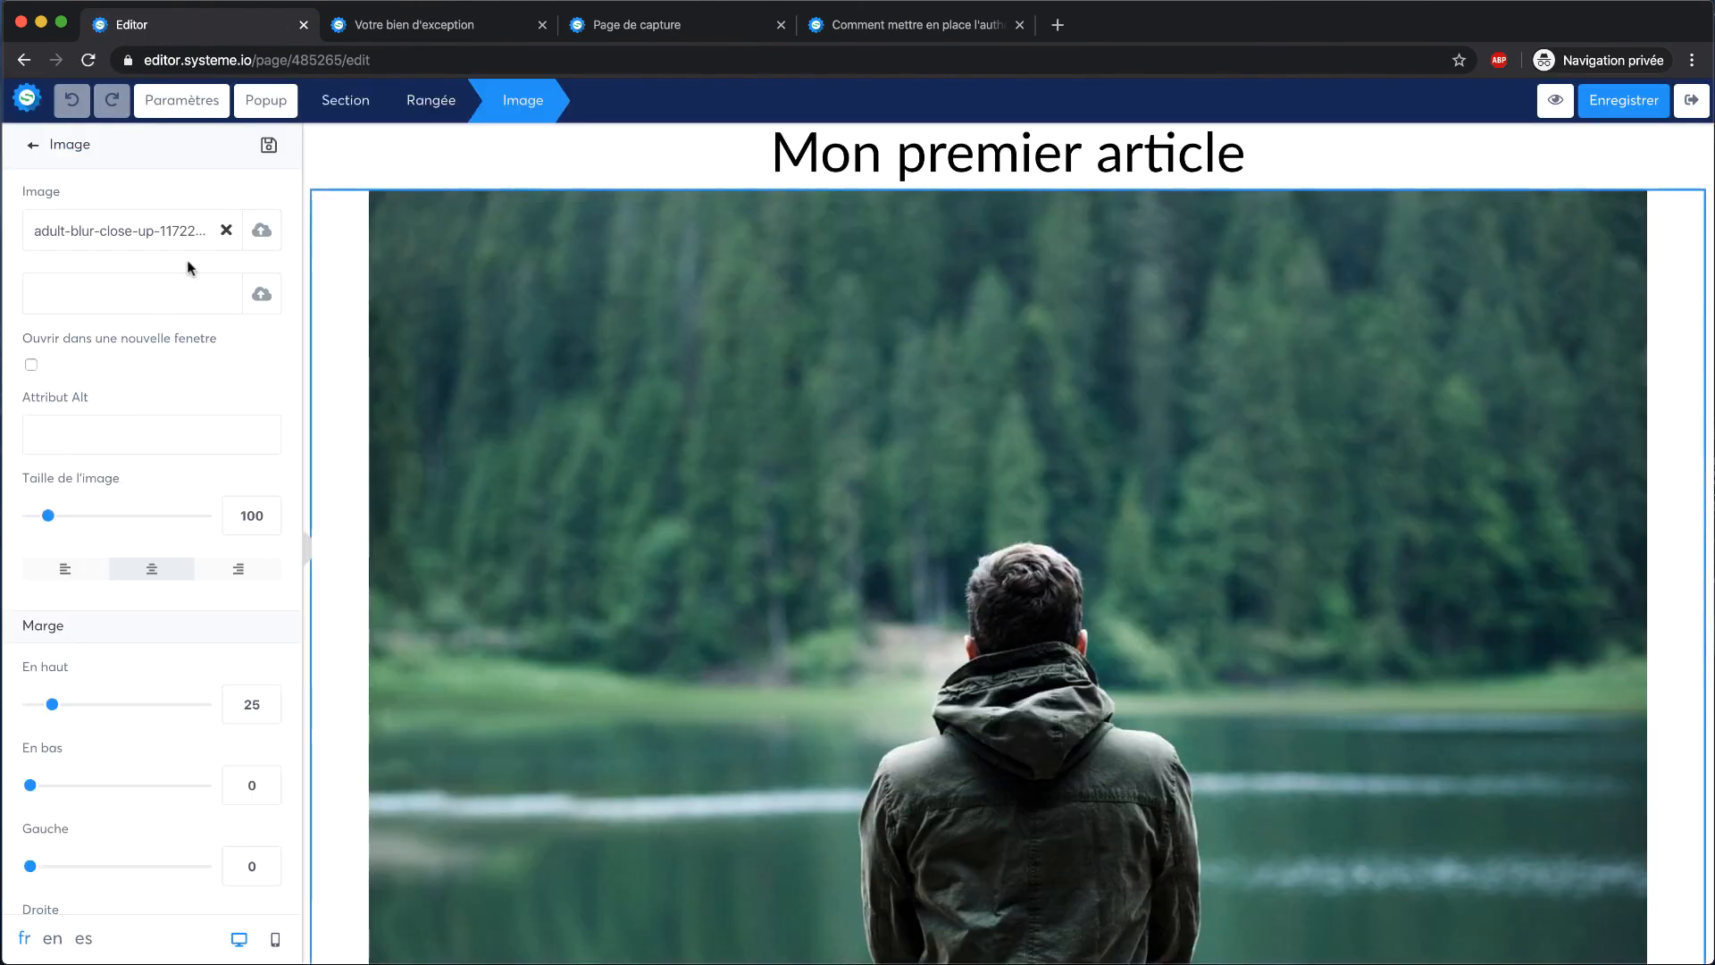
{"action": "left_click", "coordinate": [258, 231]}
{"action": "left_click", "coordinate": [849, 307]}
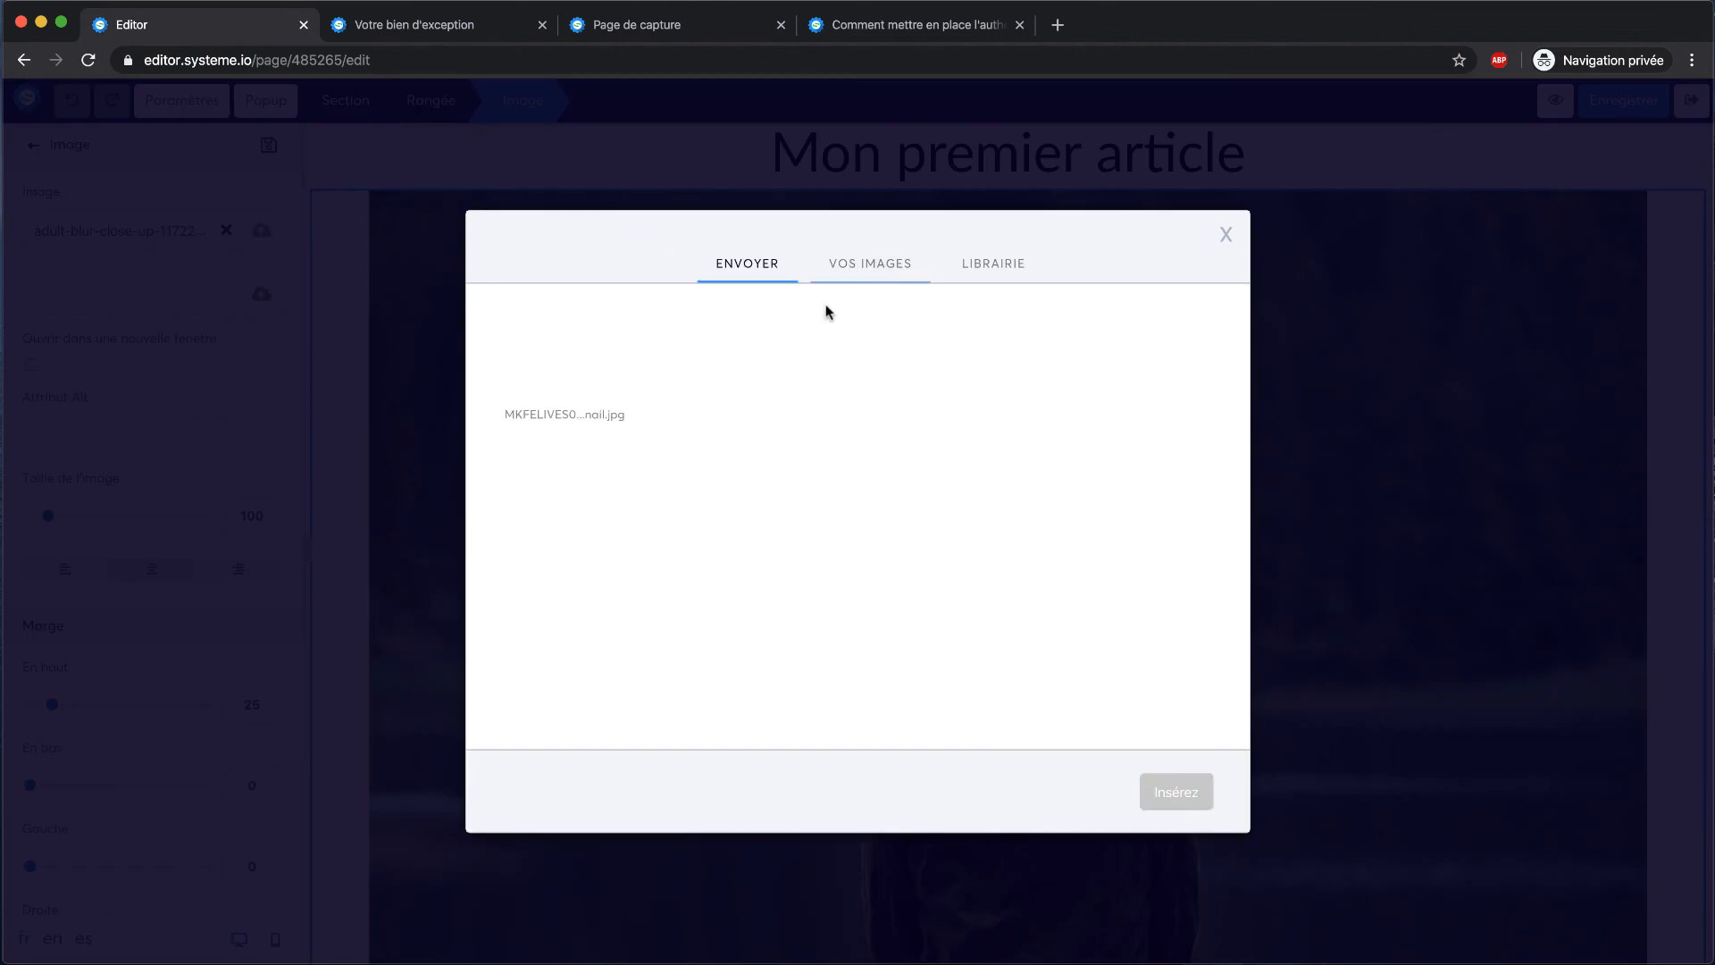
{"action": "left_click", "coordinate": [565, 357]}
{"action": "left_click", "coordinate": [1161, 792]}
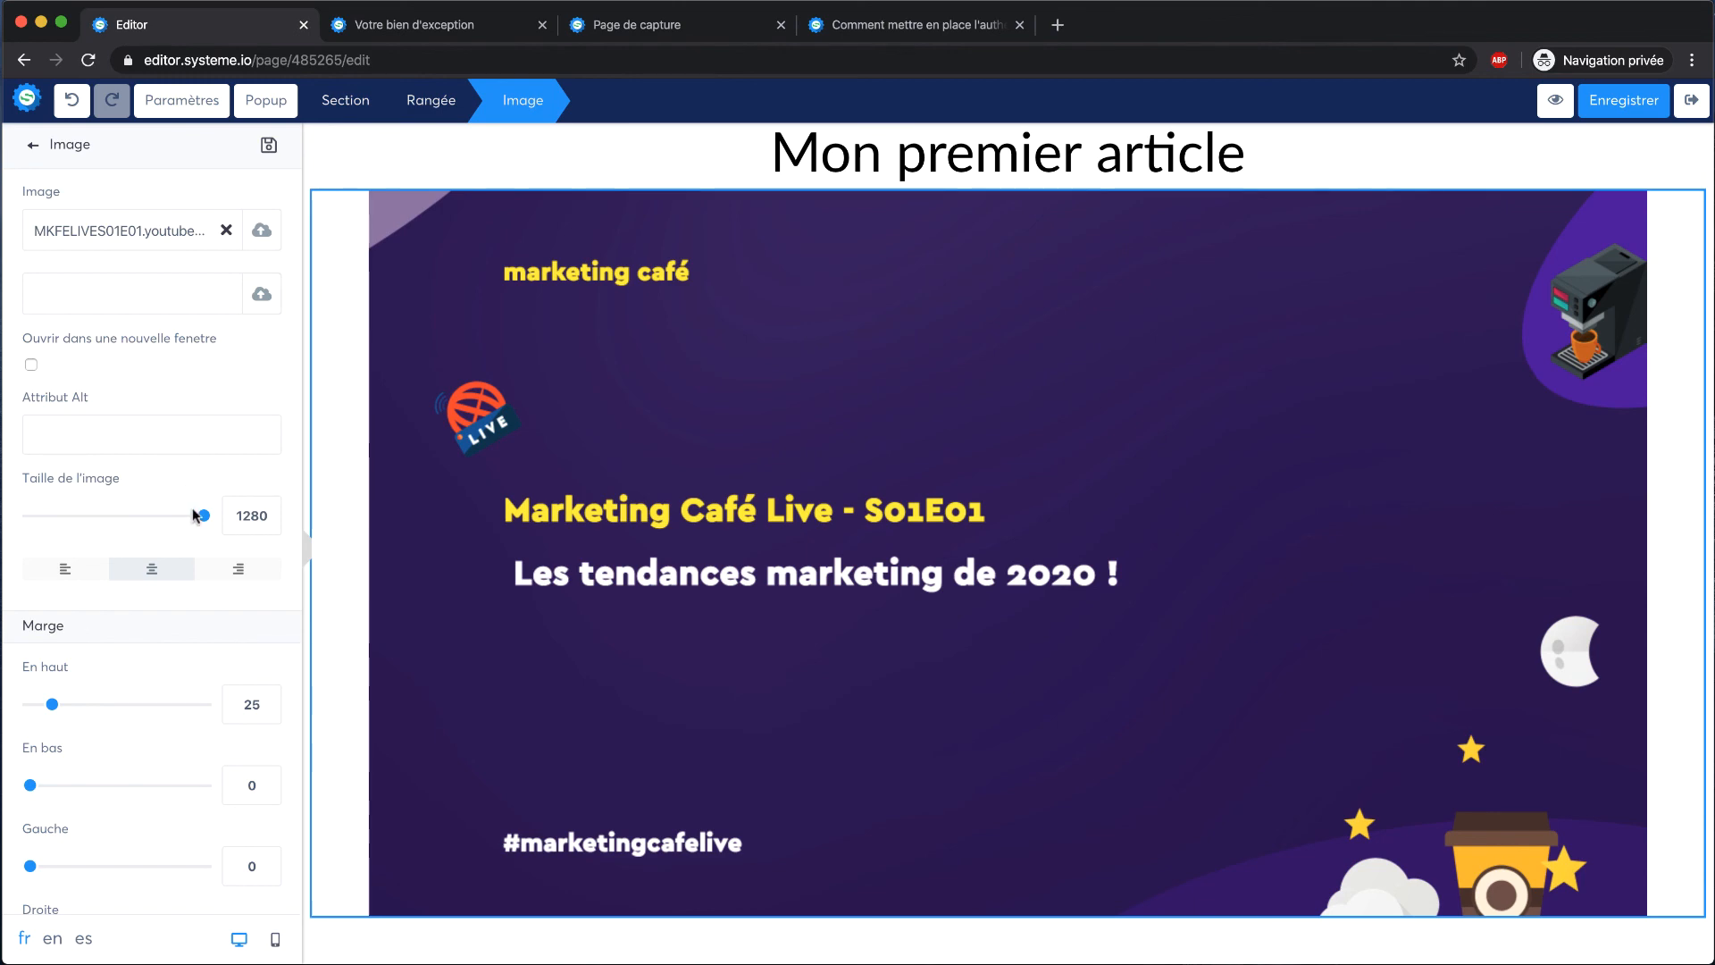
{"action": "left_click_drag", "start_coordinate": [202, 516], "coordinate": [152, 517]}
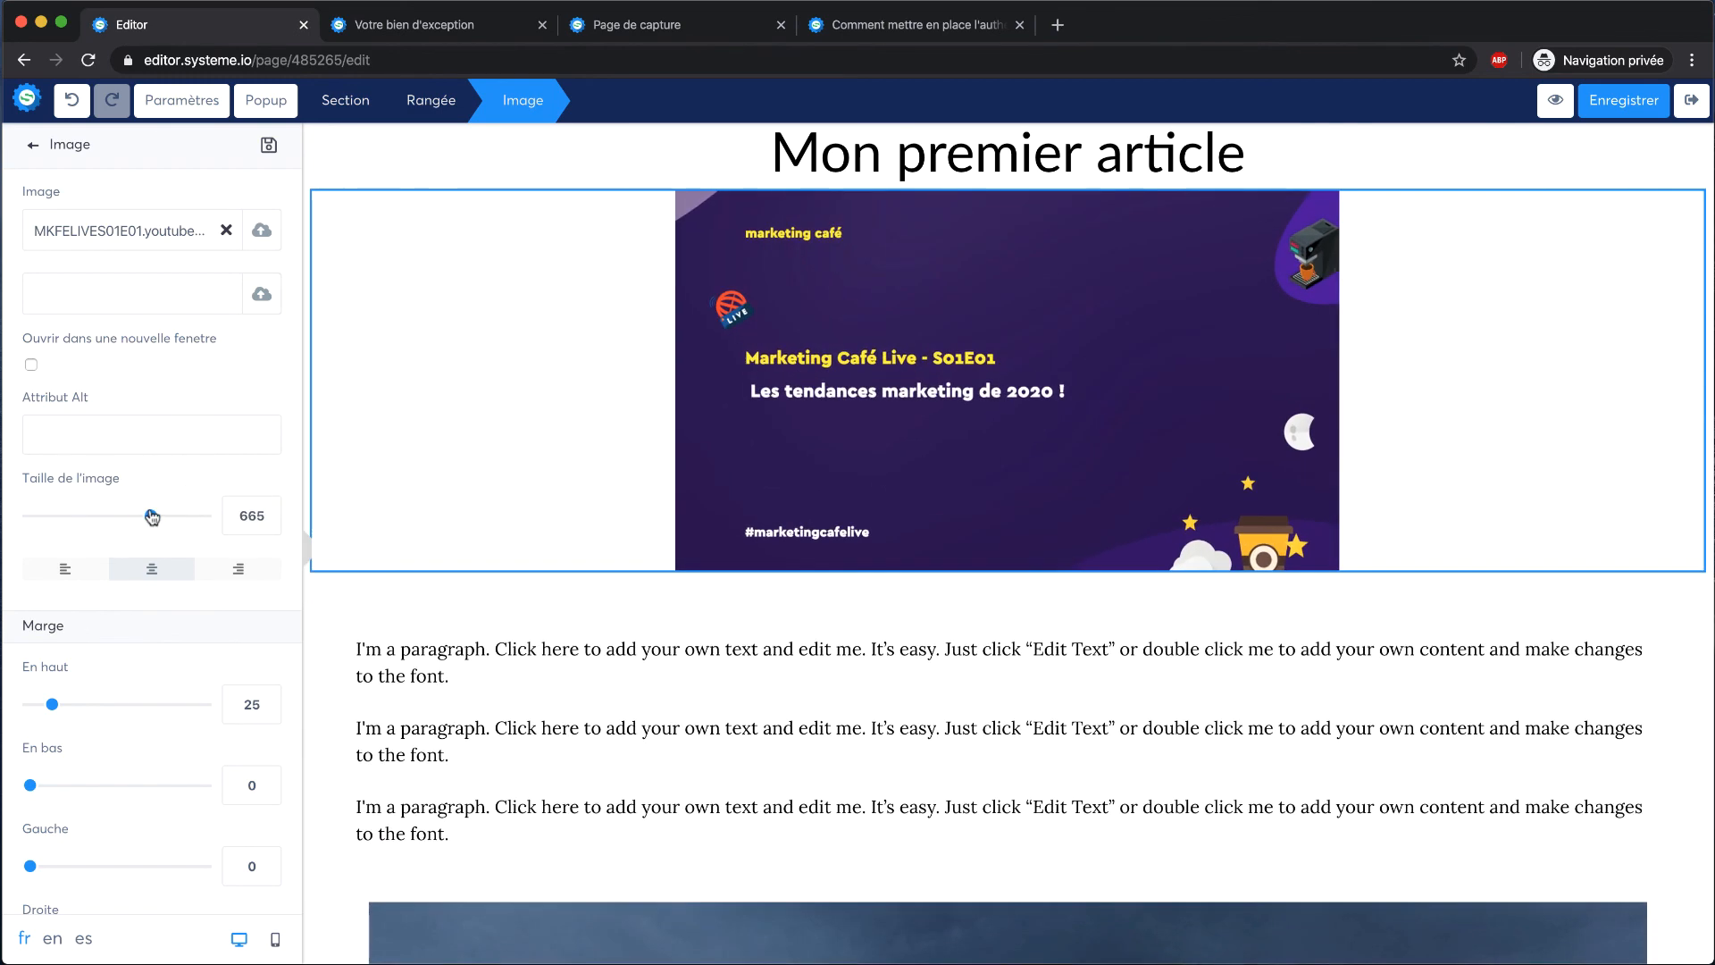
Save the edited article with Enregistrer and exit to Blog Marketing Cafe's article list
{"action": "left_click", "coordinate": [536, 645]}
{"action": "left_click", "coordinate": [636, 660]}
{"action": "scroll", "coordinate": [637, 659], "scroll_direction": "down", "scroll_amount": 10}
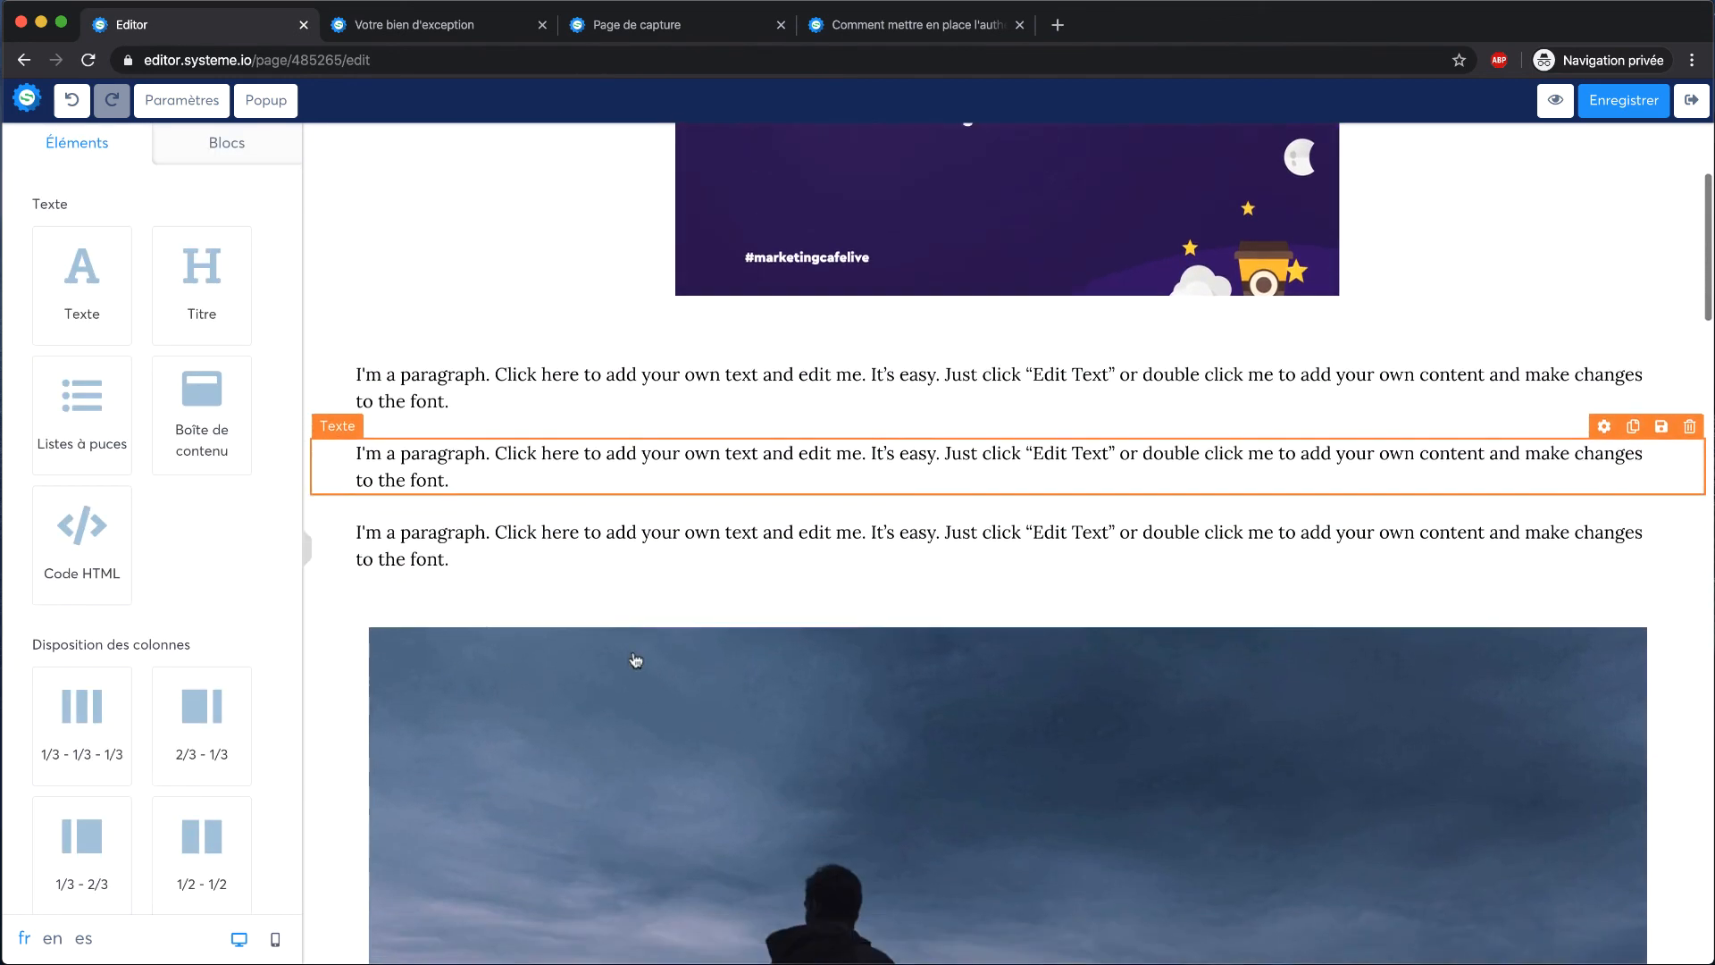
{"action": "scroll", "coordinate": [817, 676], "scroll_direction": "up", "scroll_amount": 10}
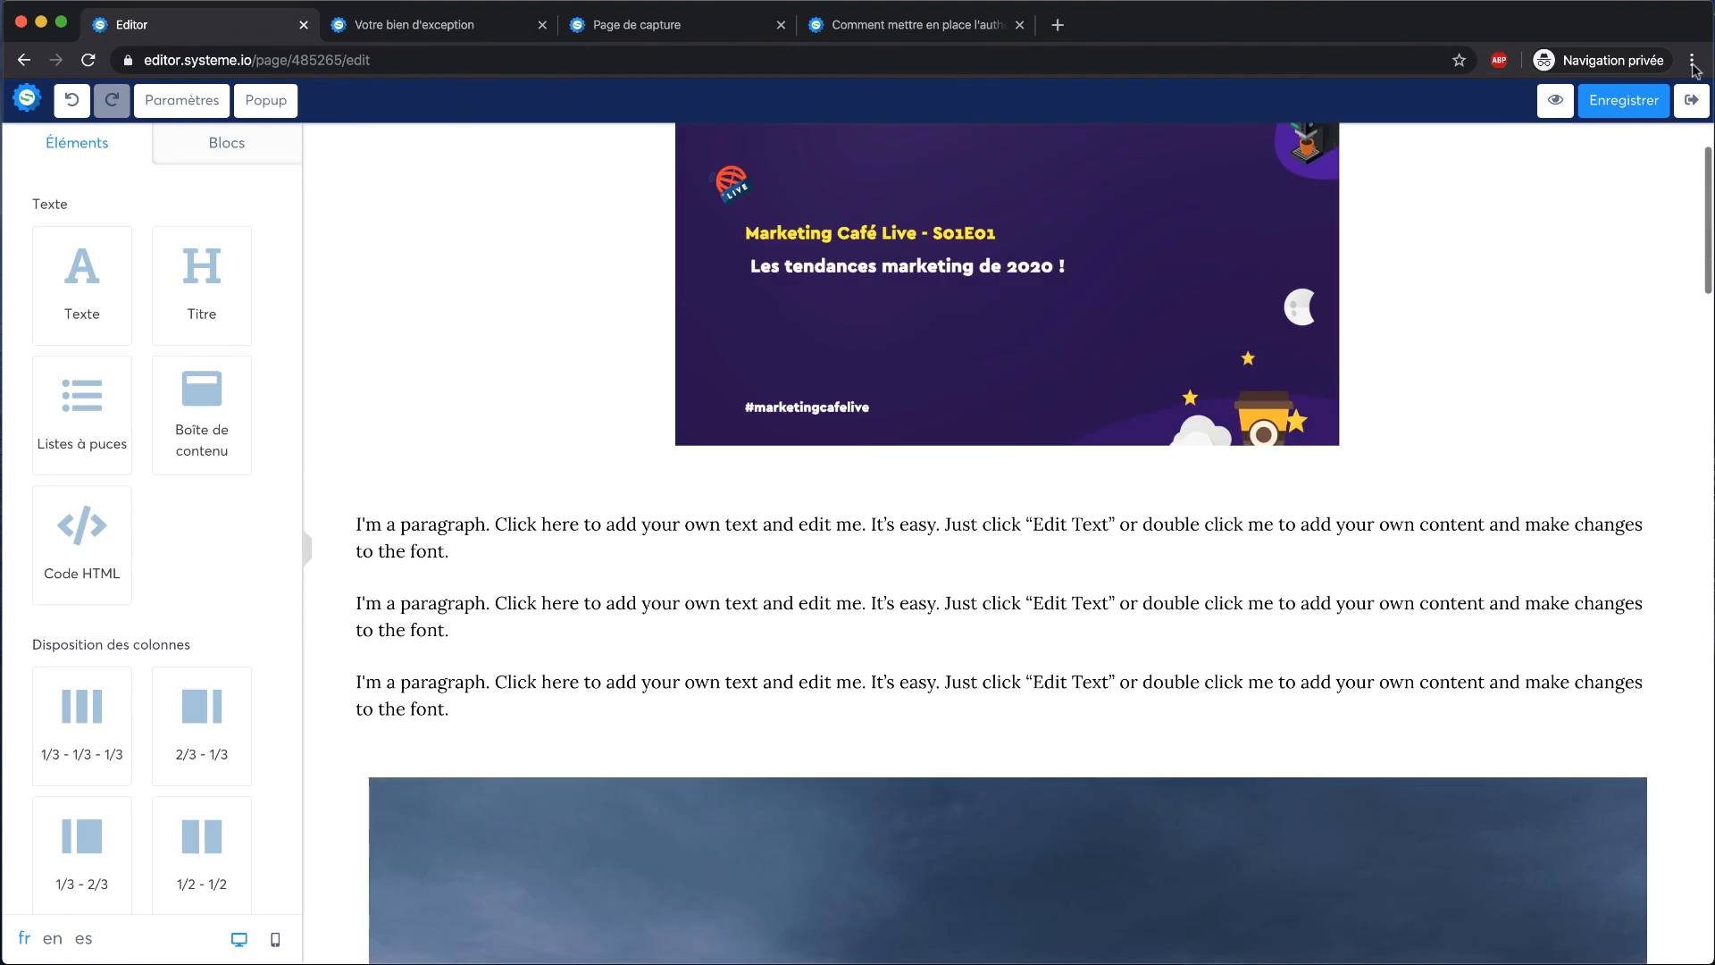
{"action": "left_click", "coordinate": [1631, 100]}
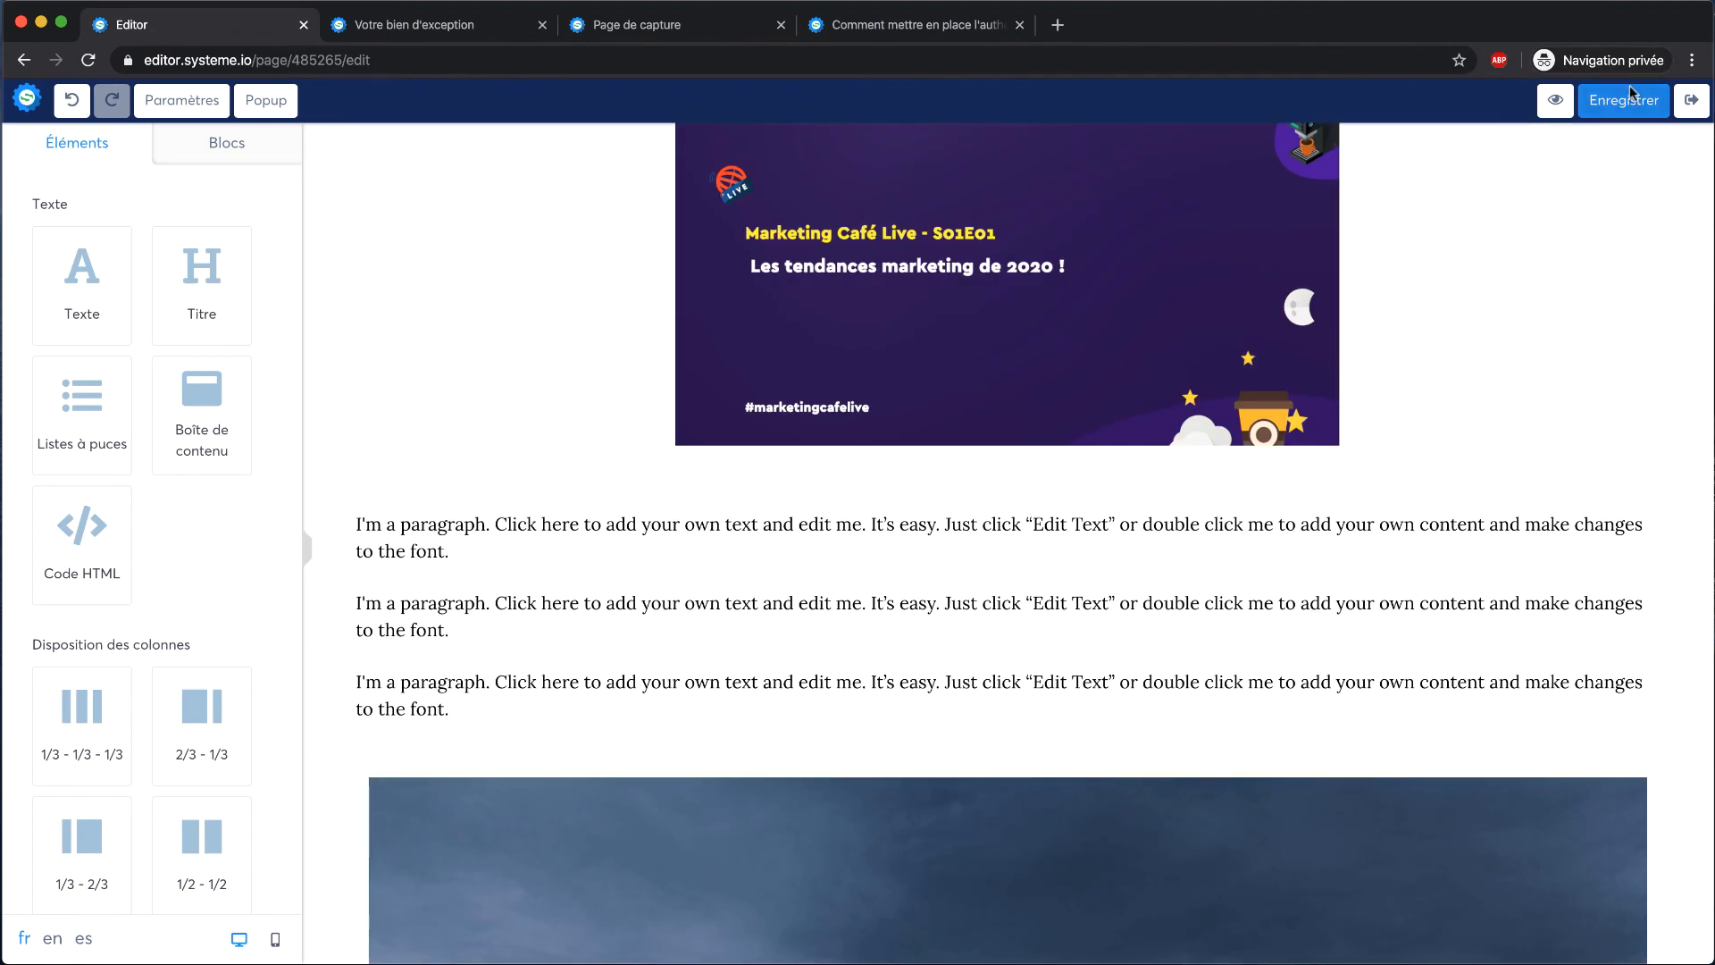
{"action": "left_click", "coordinate": [1691, 100]}
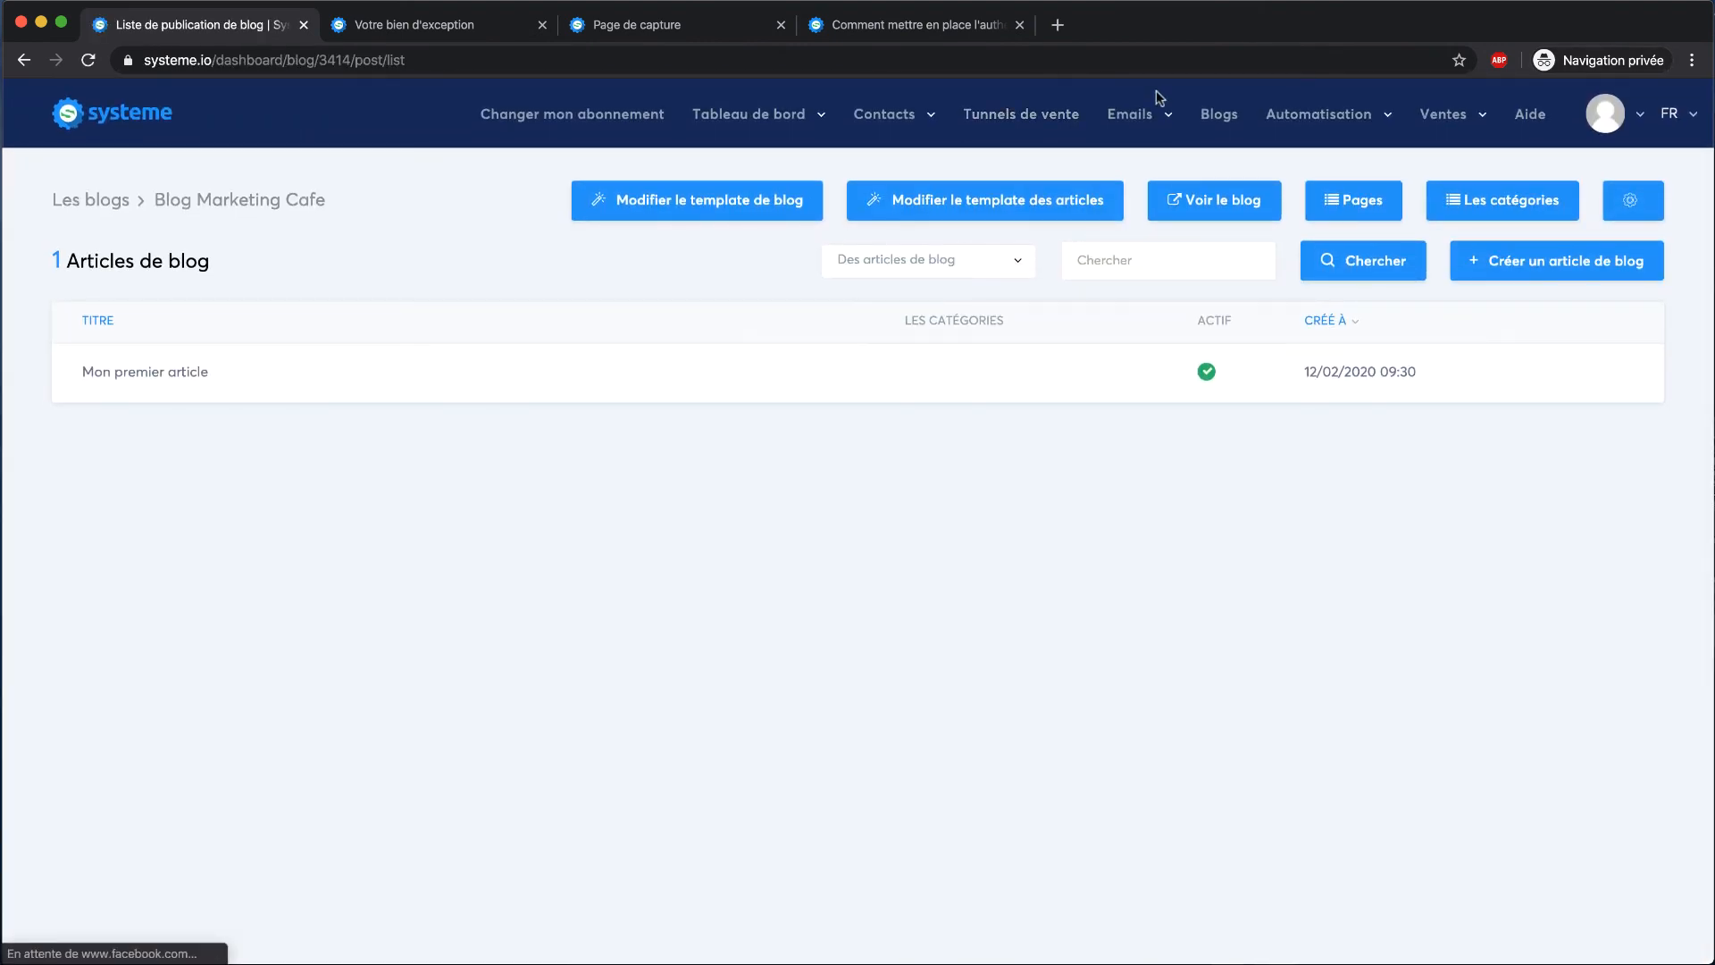
View Blog Marketing Cafe's live 'Page qui liste les articles' showing Mon premier article
{"action": "left_click", "coordinate": [1218, 115]}
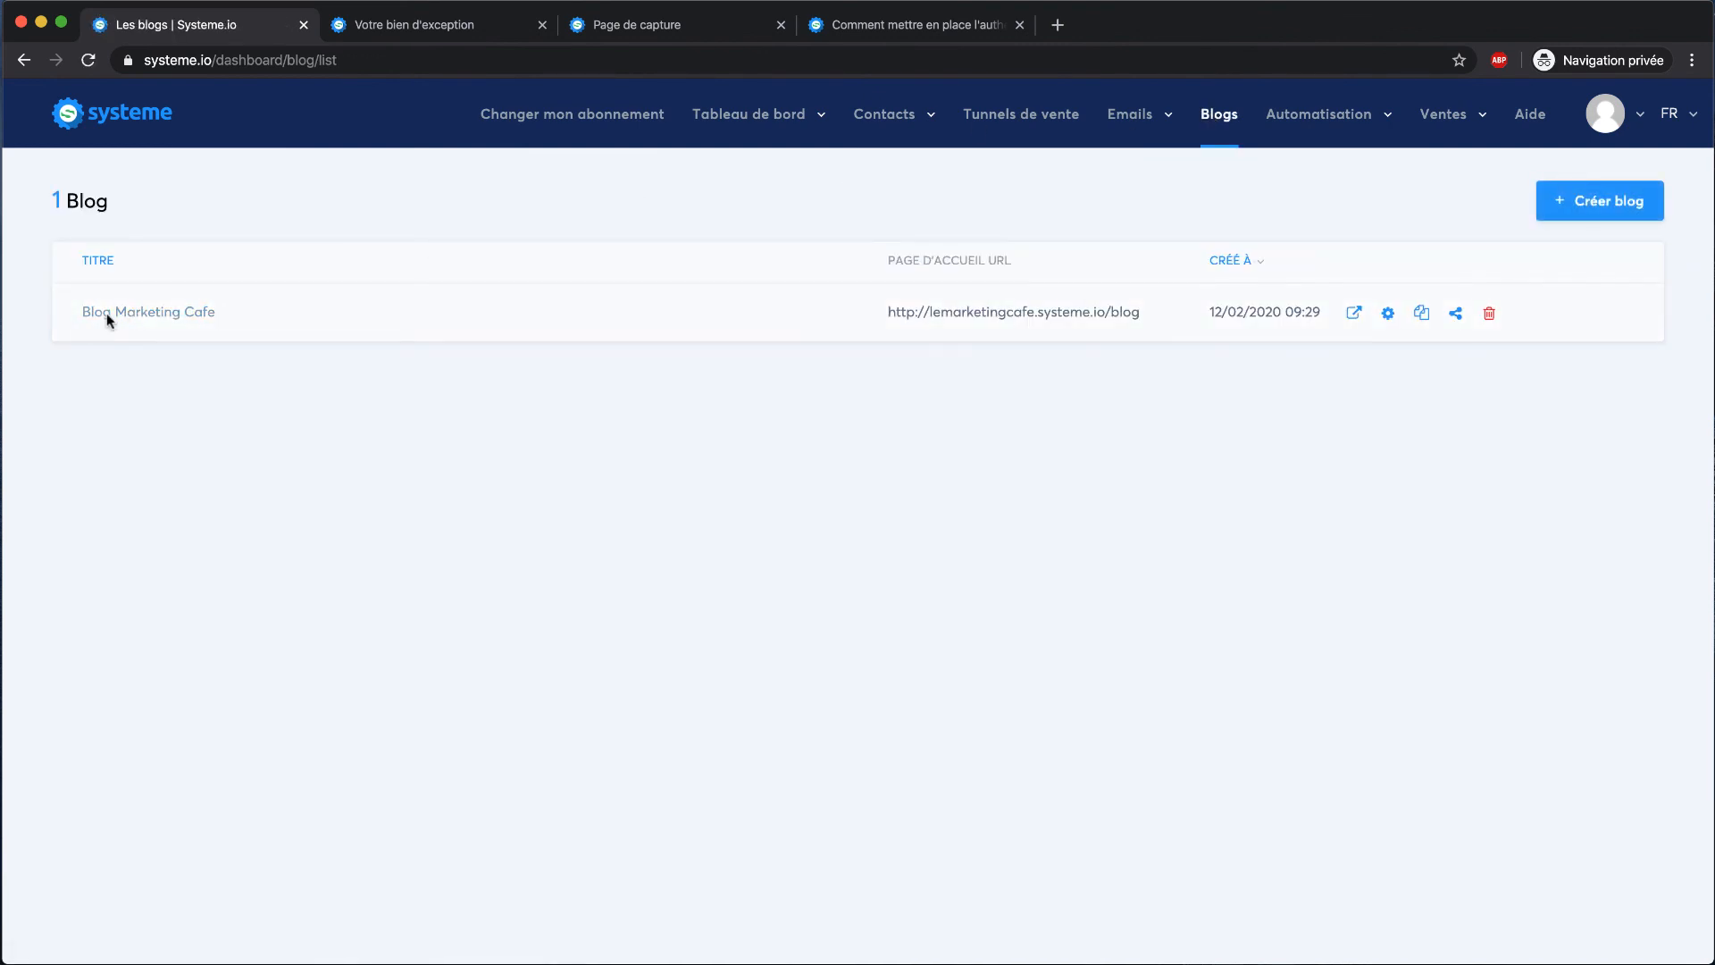
{"action": "left_click", "coordinate": [134, 313]}
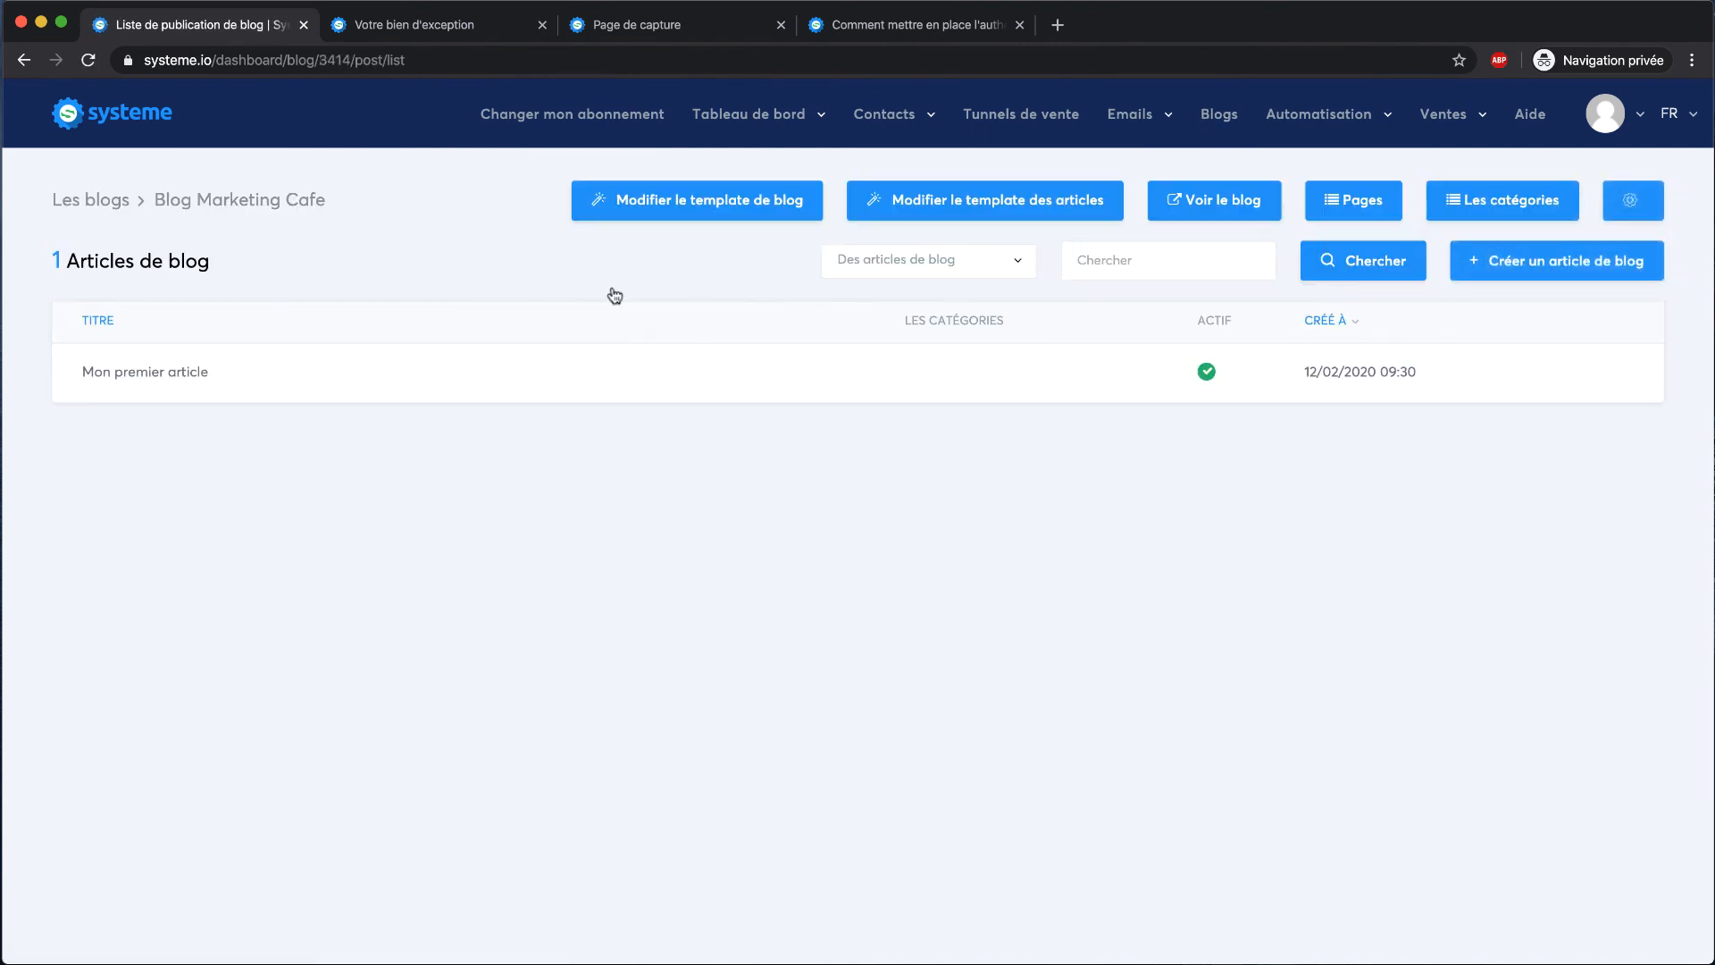
{"action": "left_click", "coordinate": [1352, 212]}
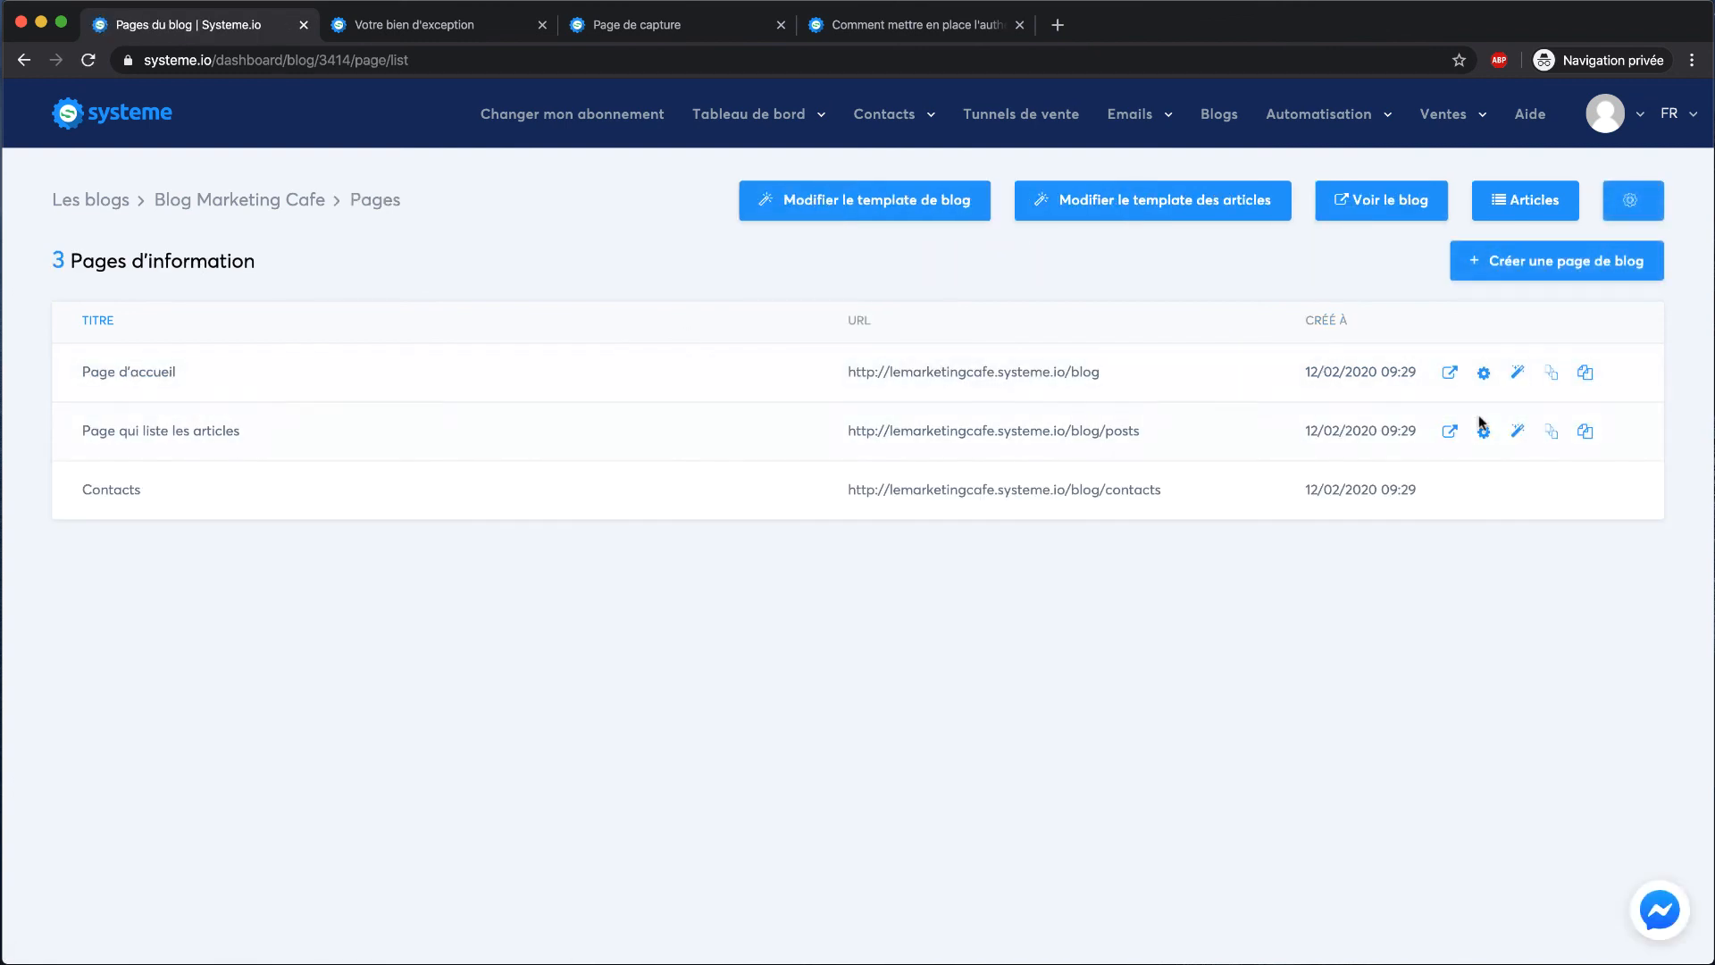
{"action": "left_click", "coordinate": [1450, 432]}
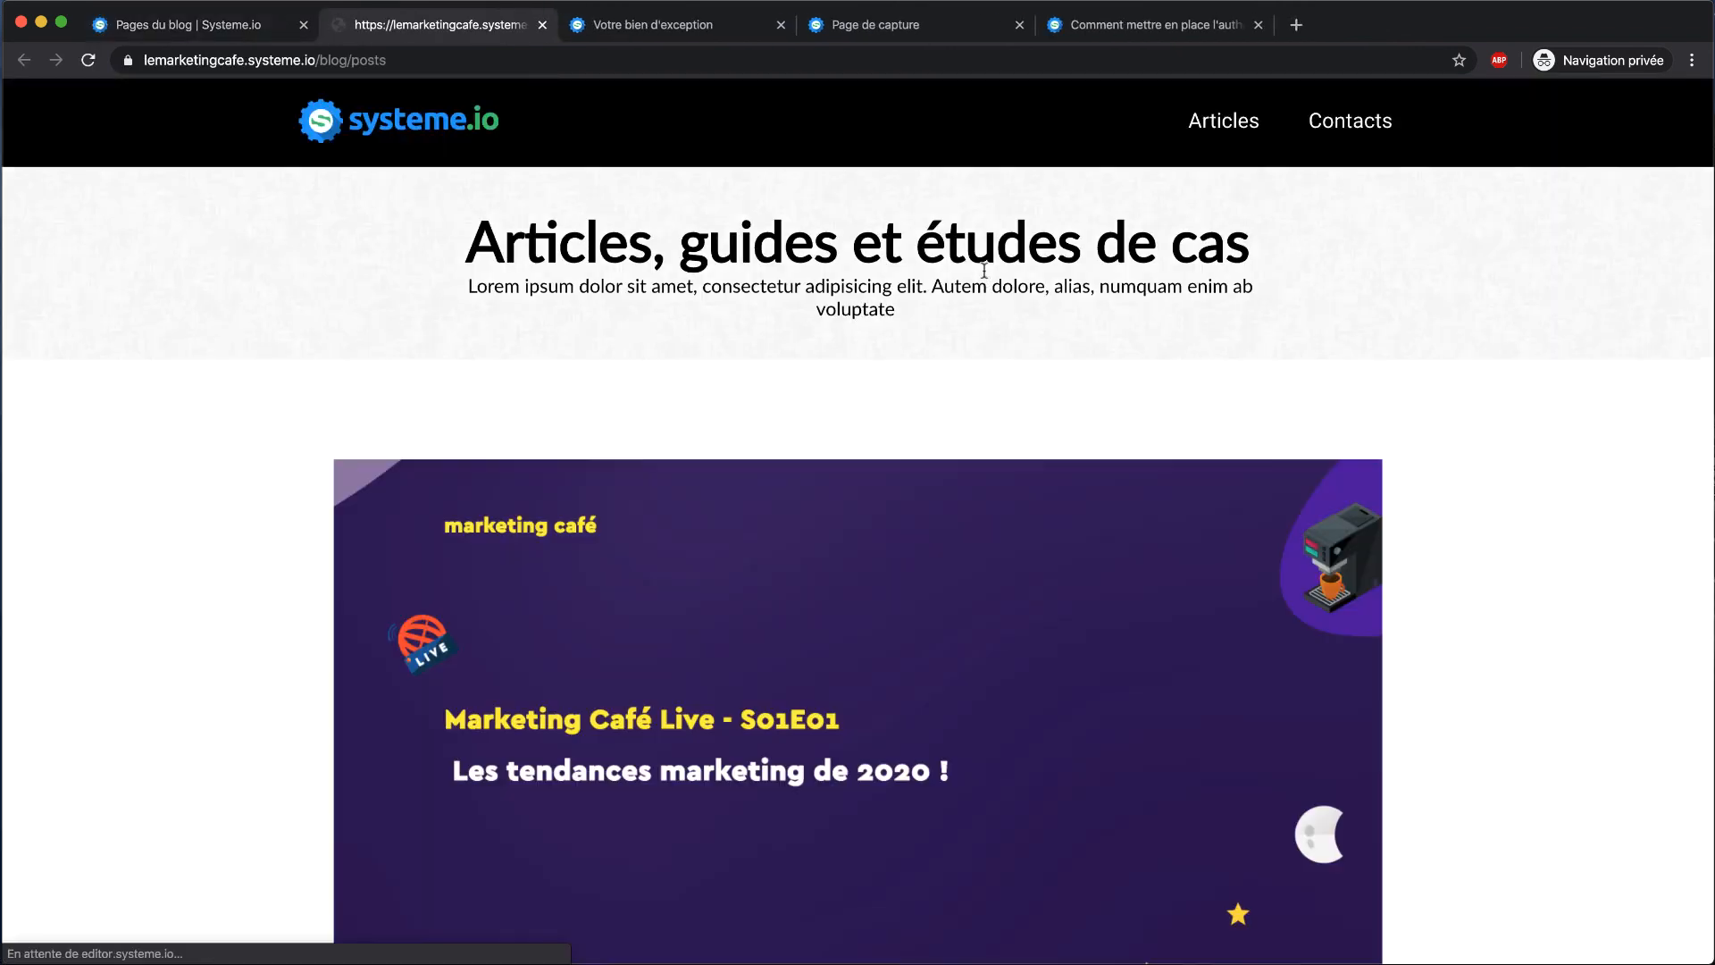
{"action": "scroll", "coordinate": [591, 333], "scroll_direction": "down", "scroll_amount": 5}
{"action": "scroll", "coordinate": [459, 581], "scroll_direction": "up", "scroll_amount": 2}
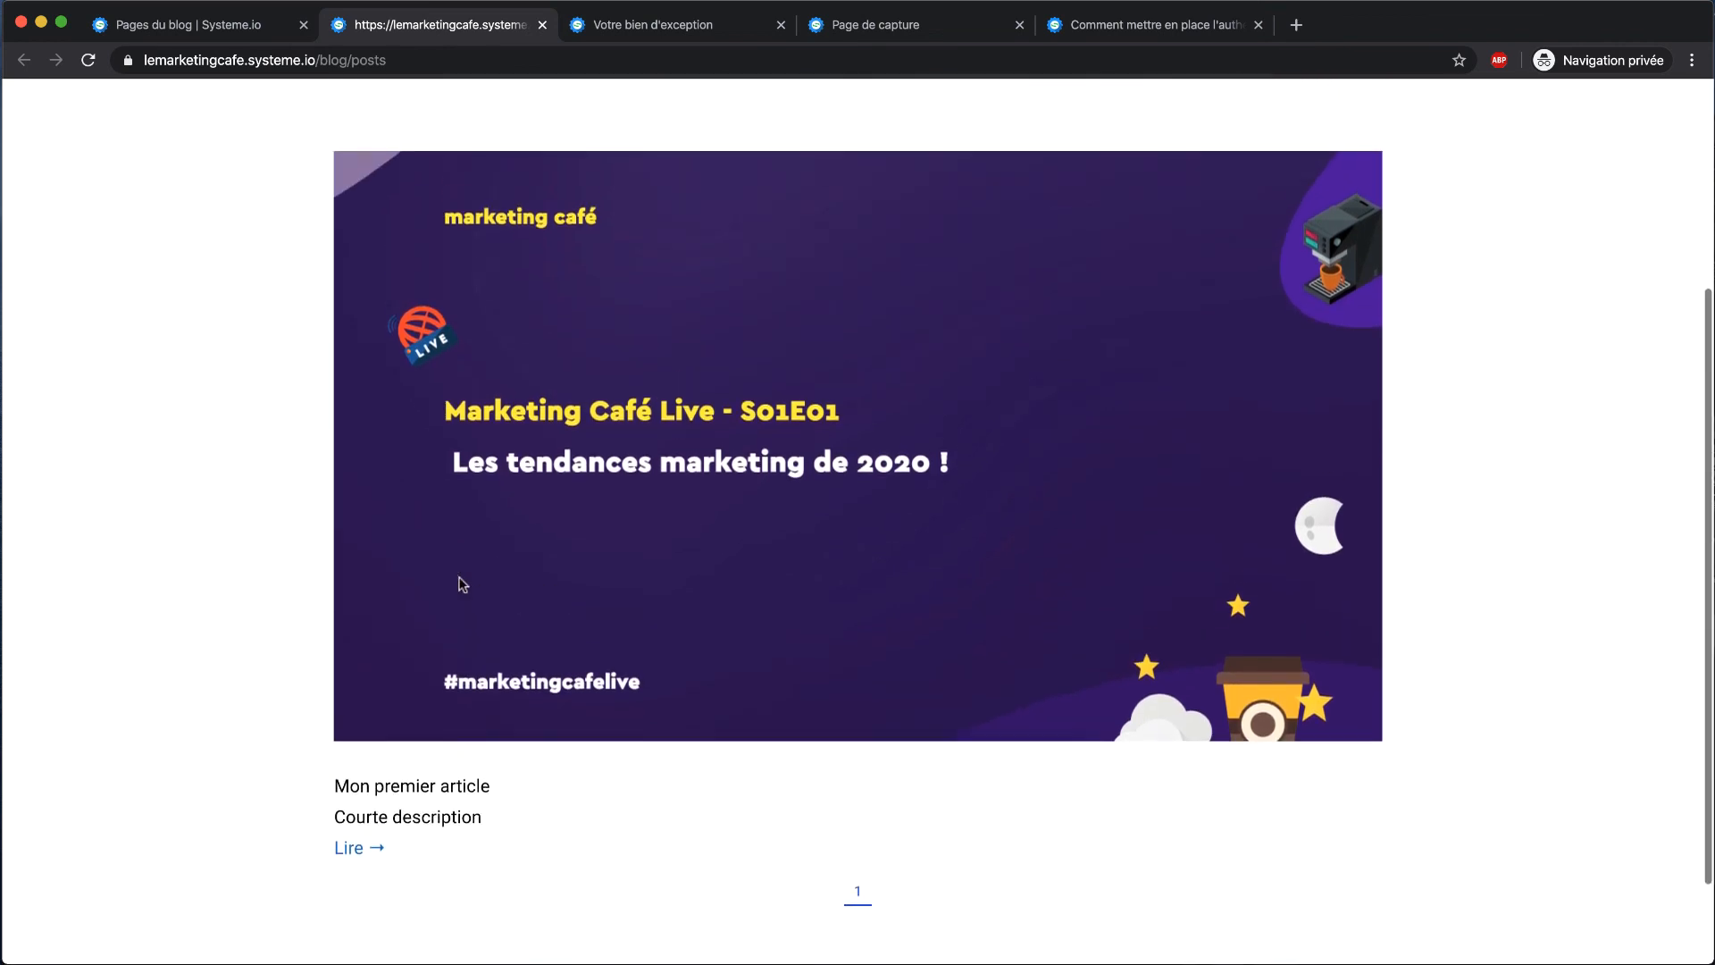
{"action": "scroll", "coordinate": [462, 583], "scroll_direction": "down", "scroll_amount": 2}
{"action": "scroll", "coordinate": [661, 347], "scroll_direction": "up", "scroll_amount": 5}
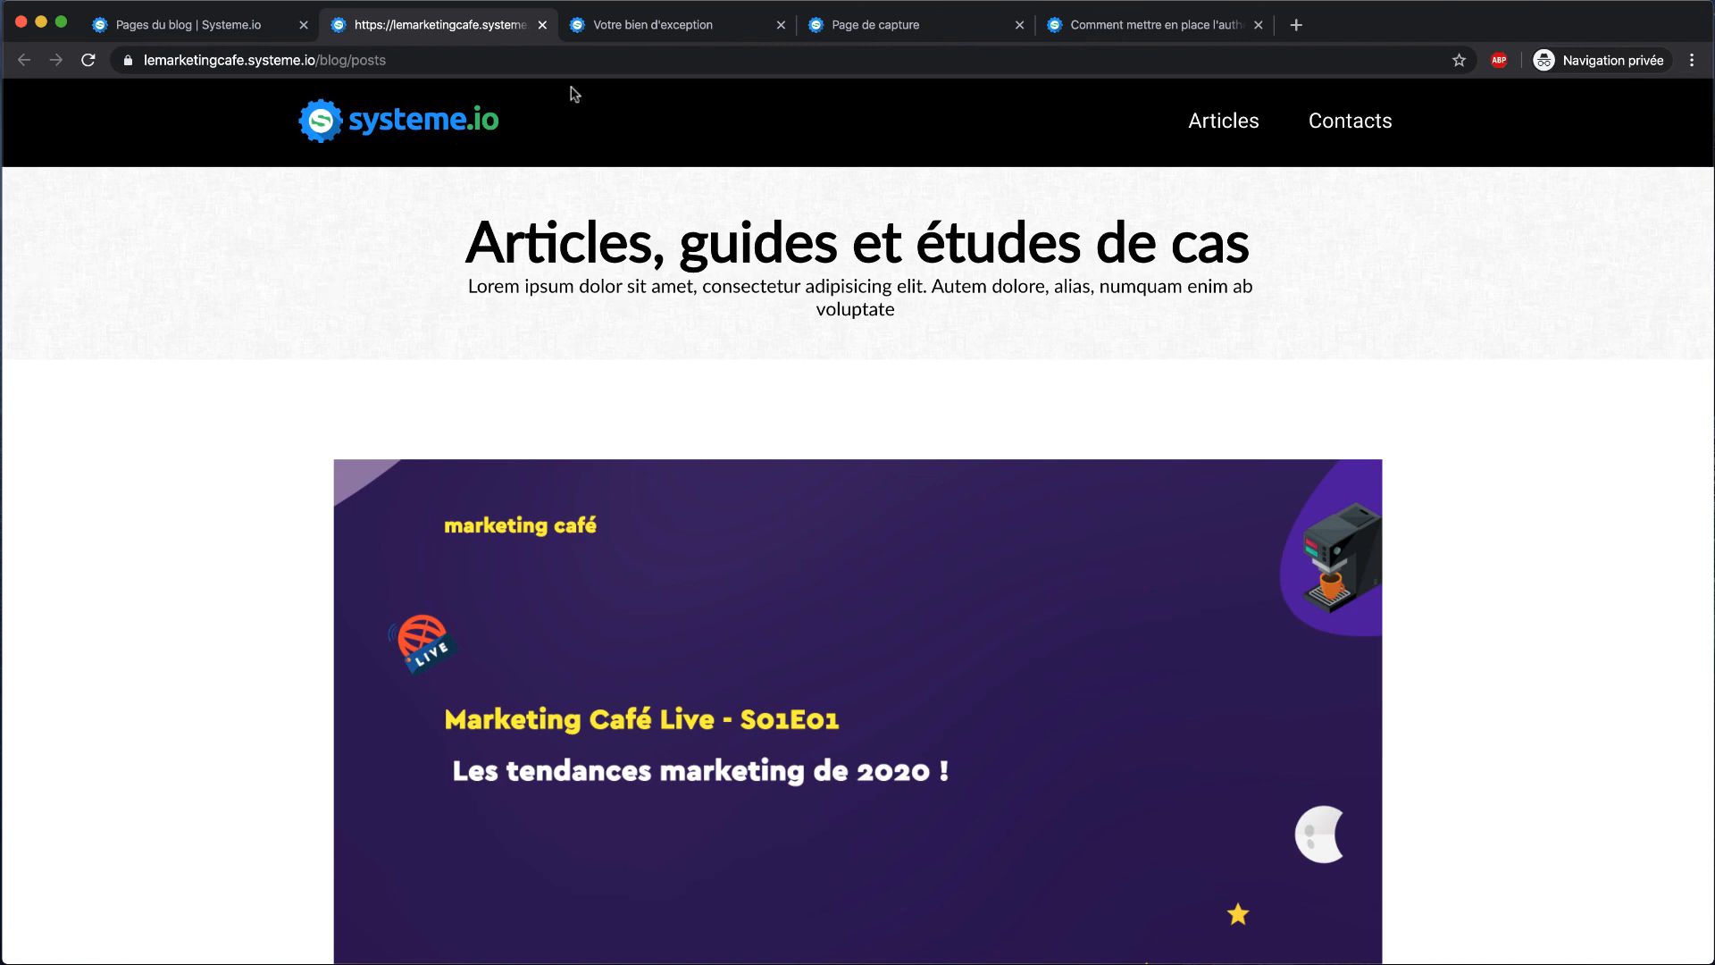
{"action": "scroll", "coordinate": [544, 284], "scroll_direction": "down", "scroll_amount": 5}
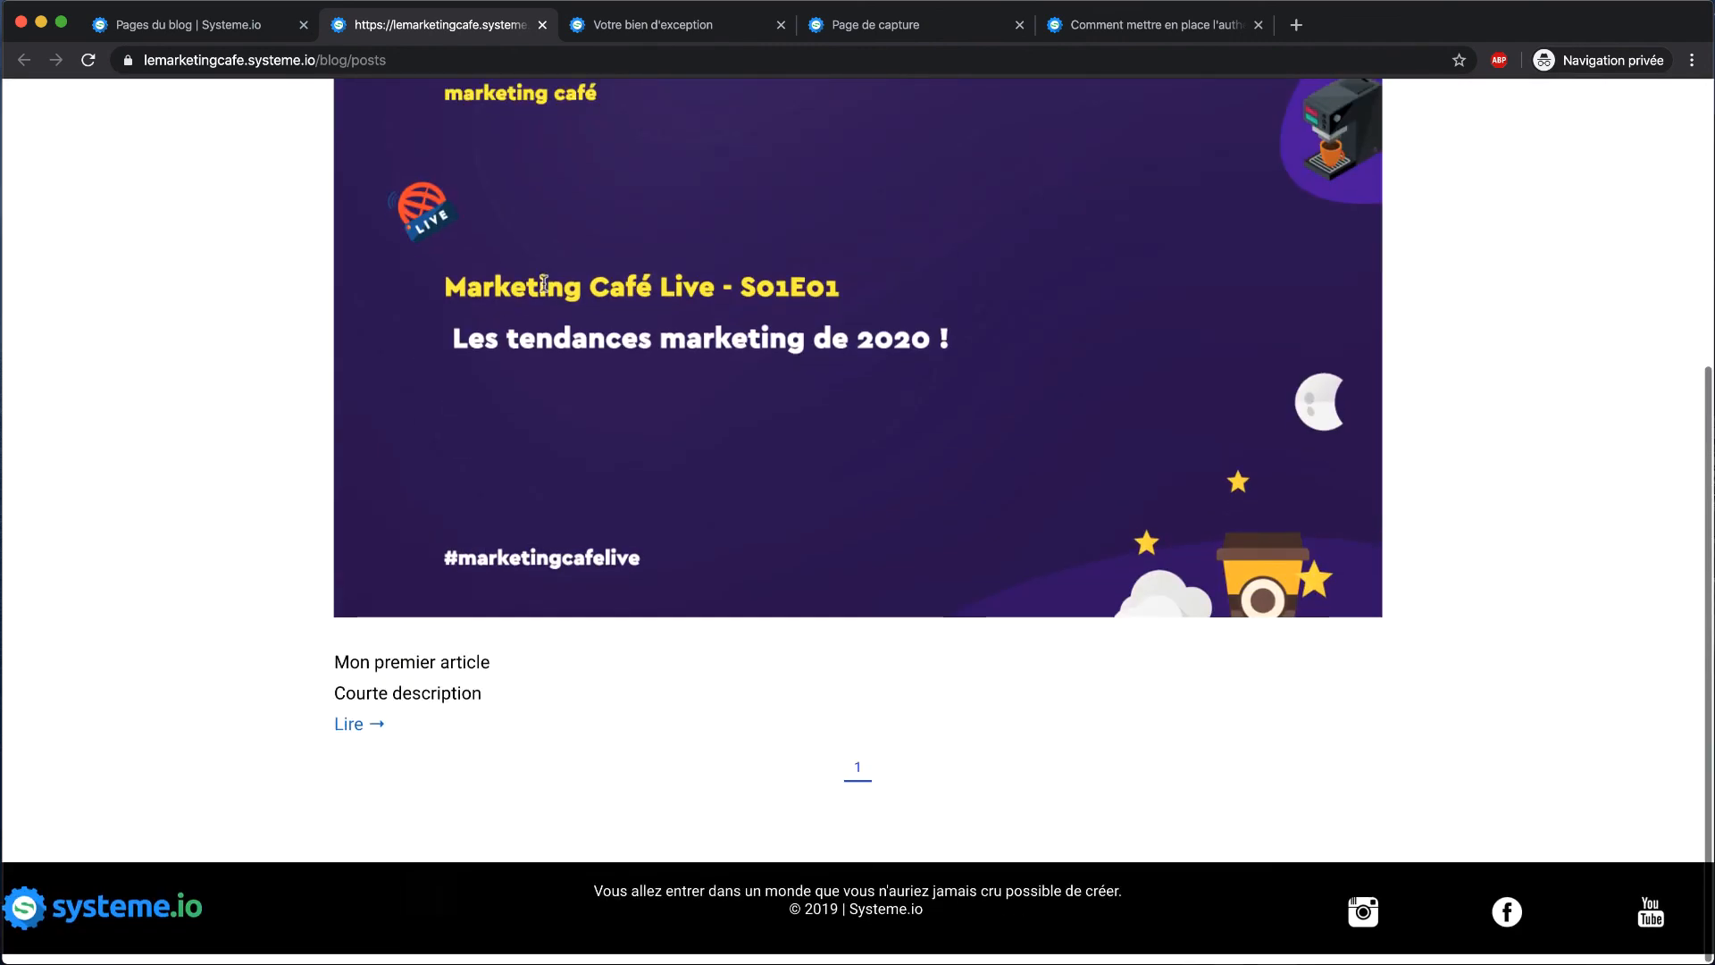
{"action": "scroll", "coordinate": [556, 237], "scroll_direction": "up", "scroll_amount": 4}
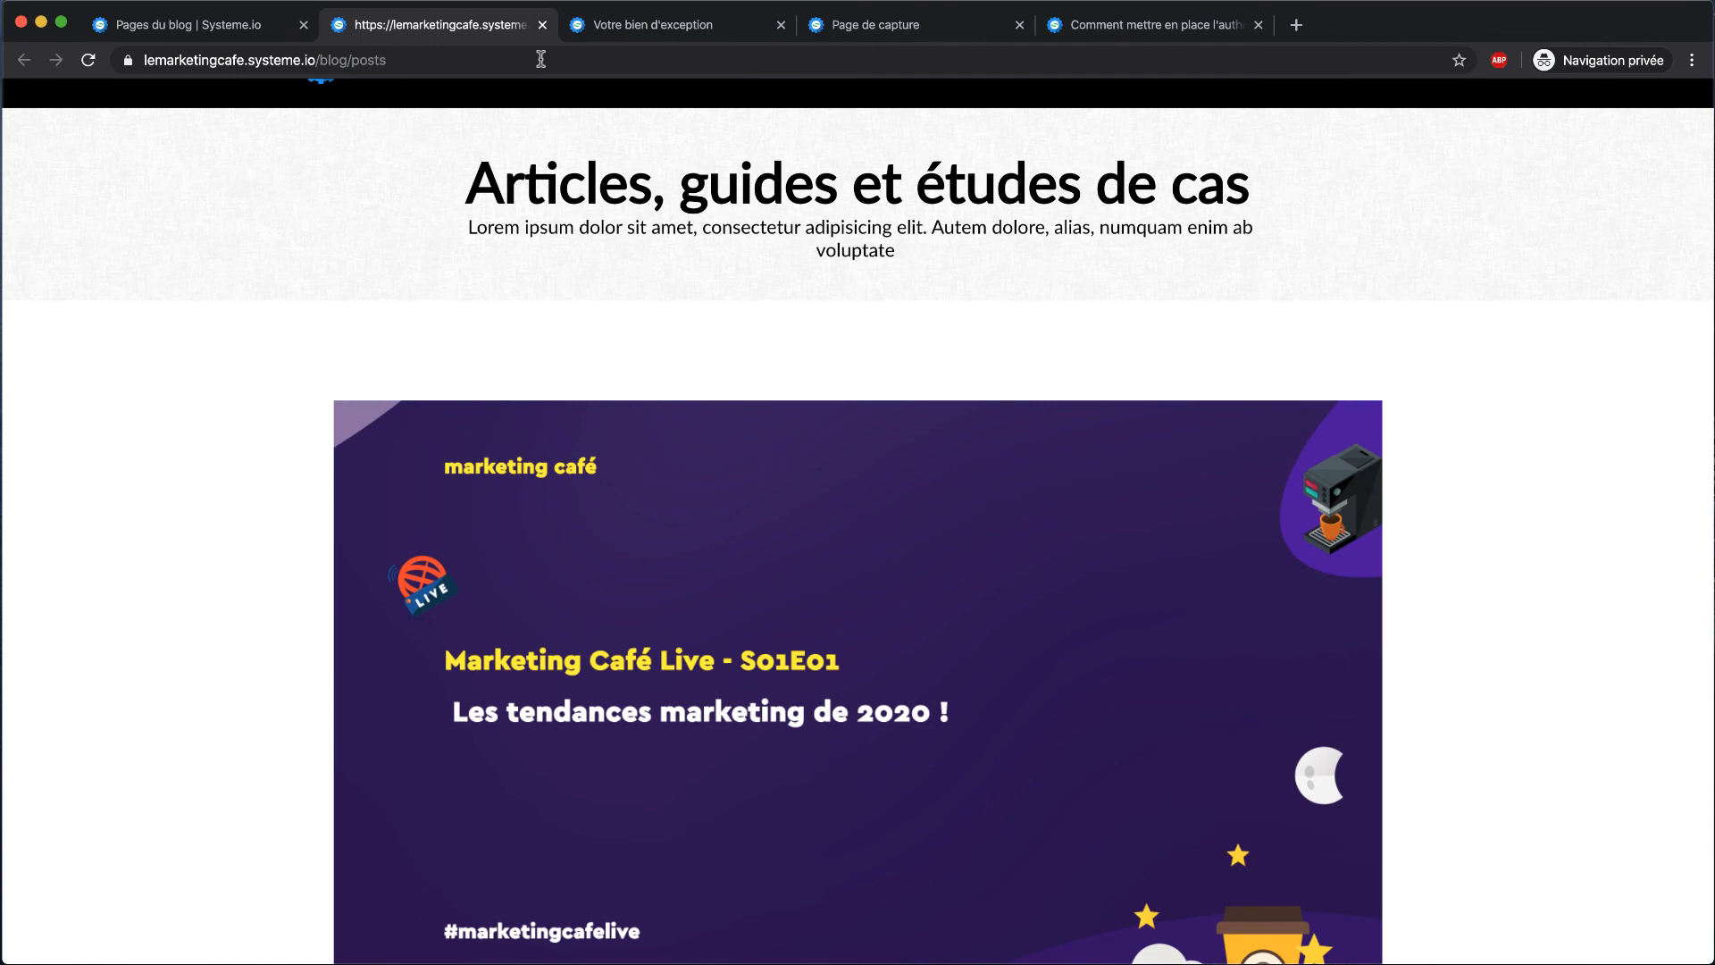
Close the live blog tab and open Changer mon abonnement from Tableau de bord
{"action": "left_click", "coordinate": [543, 25]}
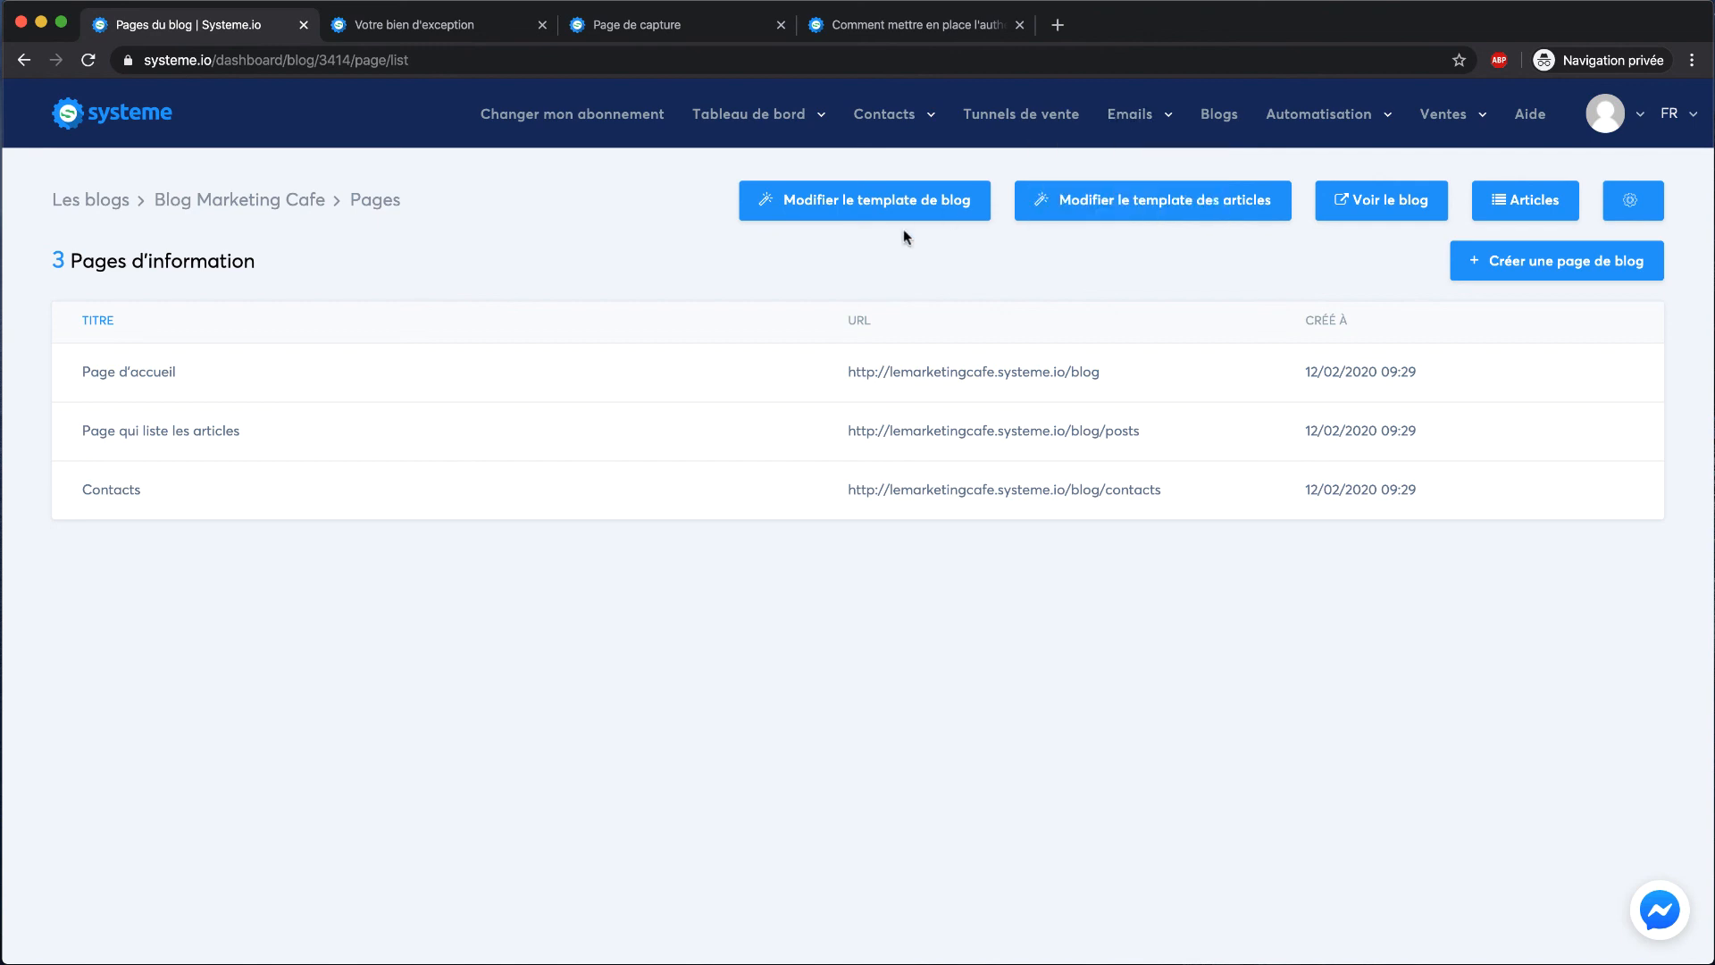
{"action": "mouse_move", "coordinate": [722, 114]}
{"action": "left_click", "coordinate": [724, 163]}
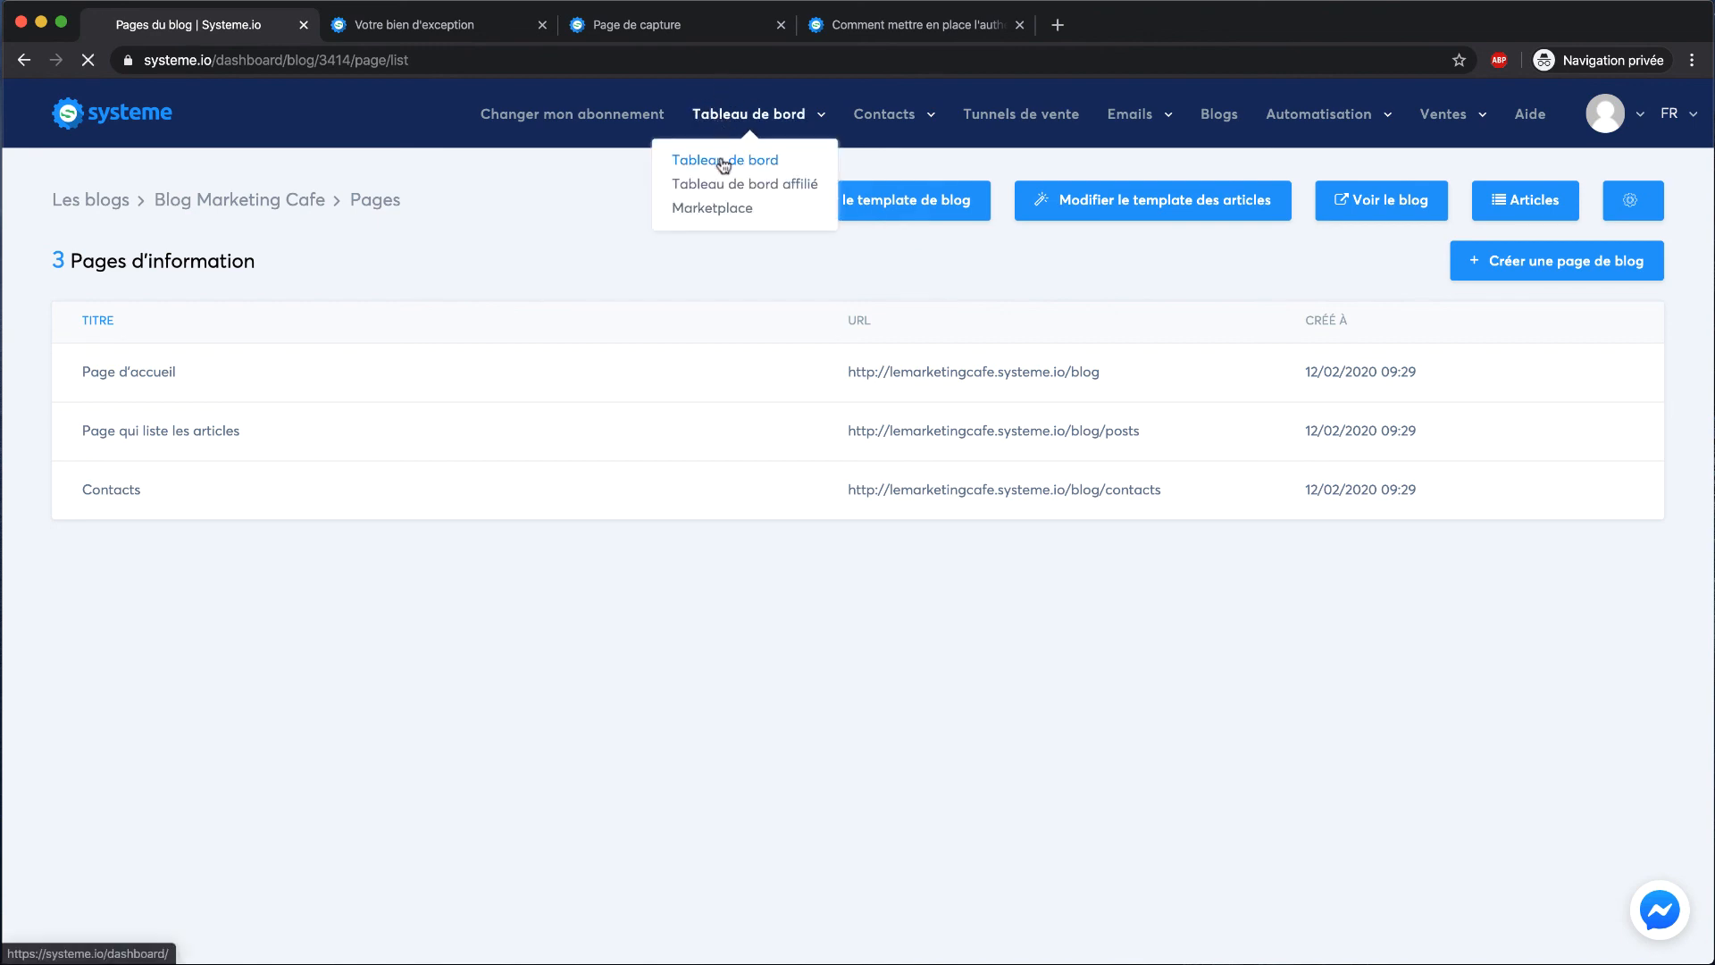
{"action": "left_click", "coordinate": [577, 114]}
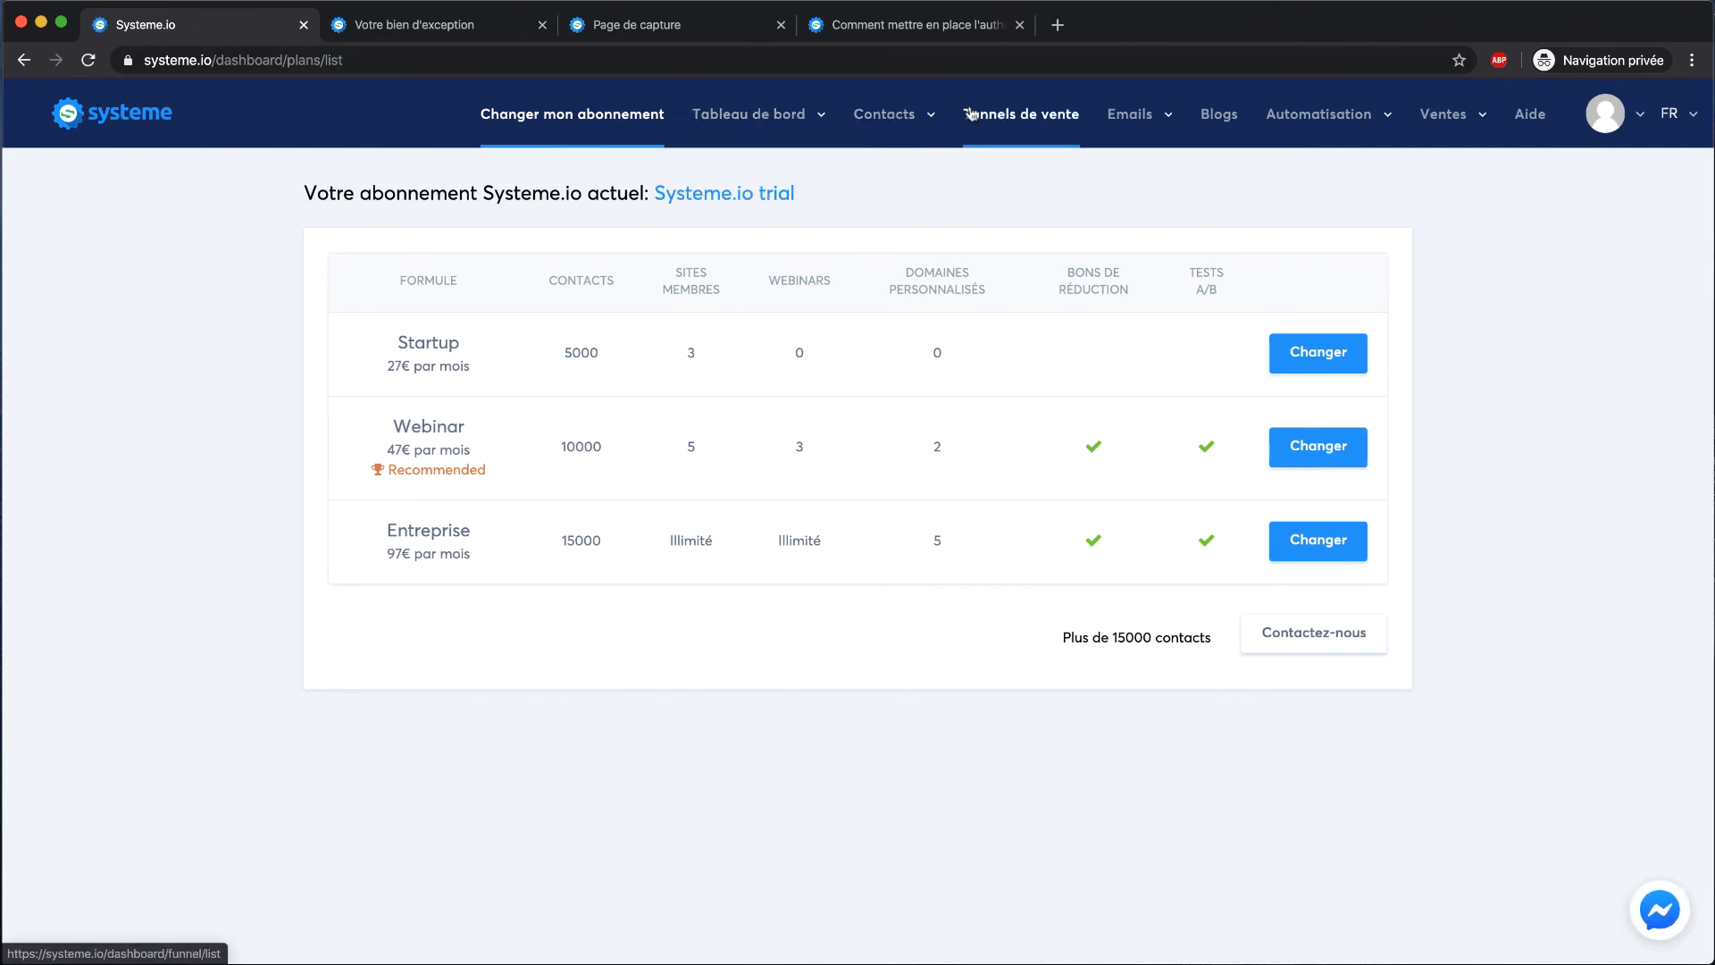
Return to the Blogs list showing Blog Marketing Cafe at lemarketingcafe.systeme.io/blog
{"action": "mouse_move", "coordinate": [1279, 116]}
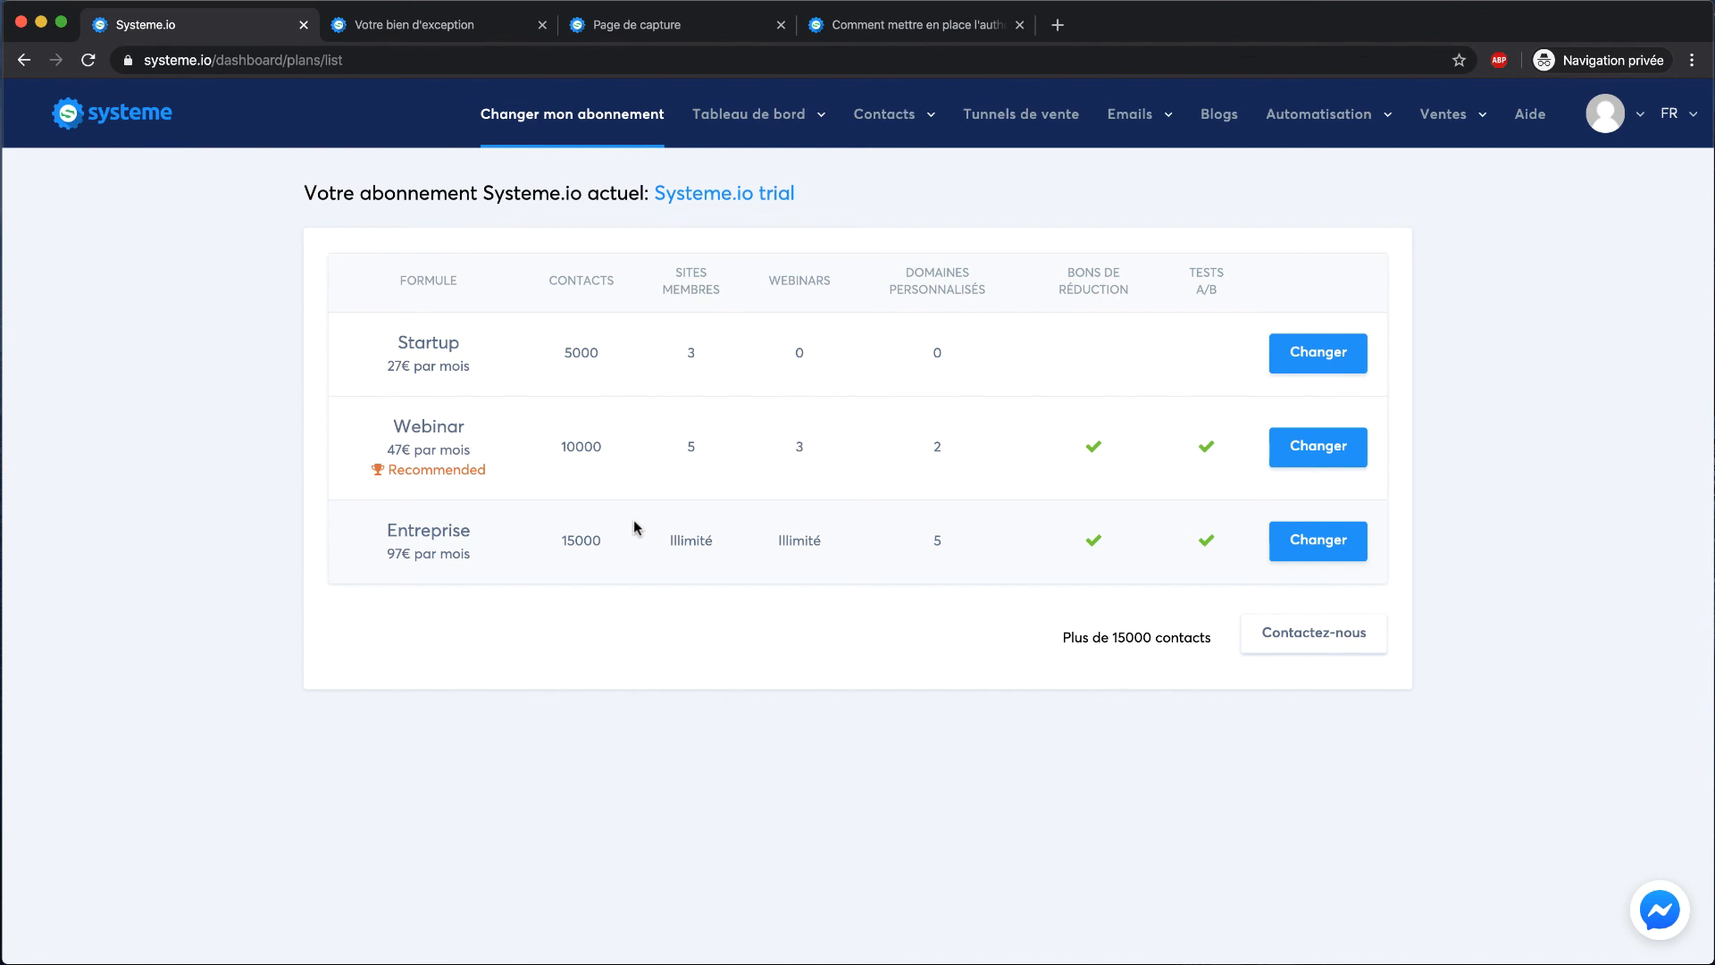
{"action": "mouse_move", "coordinate": [1373, 117]}
{"action": "left_click", "coordinate": [1233, 115]}
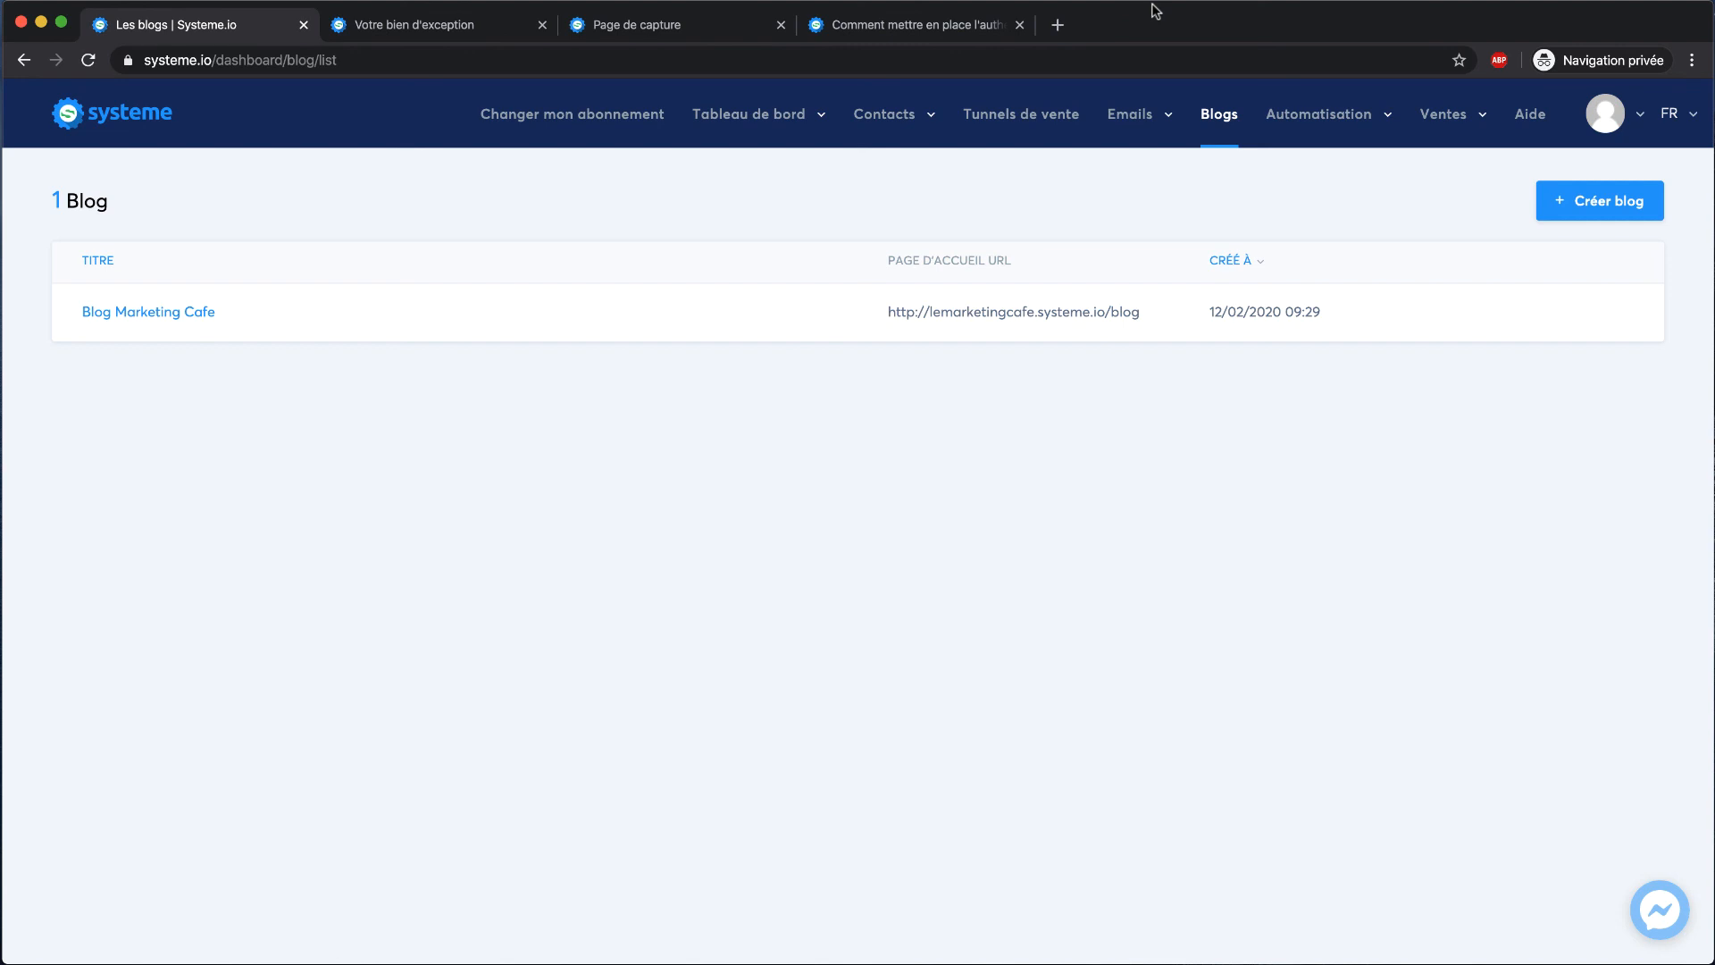
Preview the IMMO - Template Squeeze Page funnel's capture page live, then close the preview
{"action": "mouse_move", "coordinate": [754, 134]}
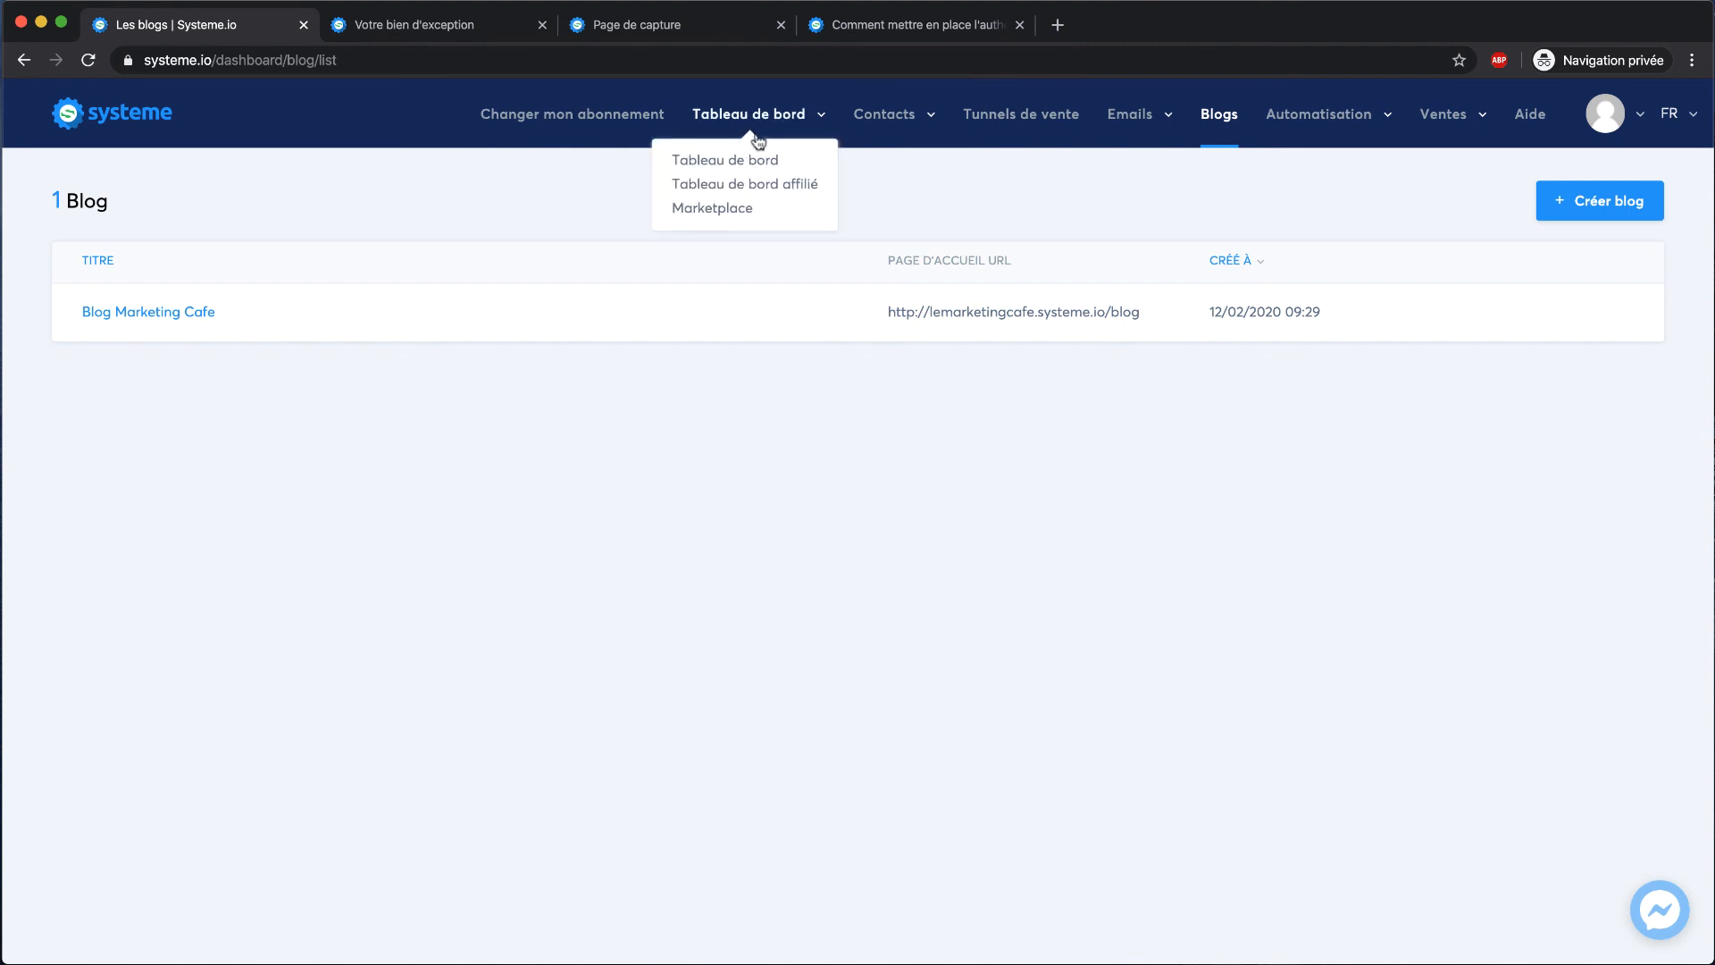
{"action": "left_click", "coordinate": [1016, 114]}
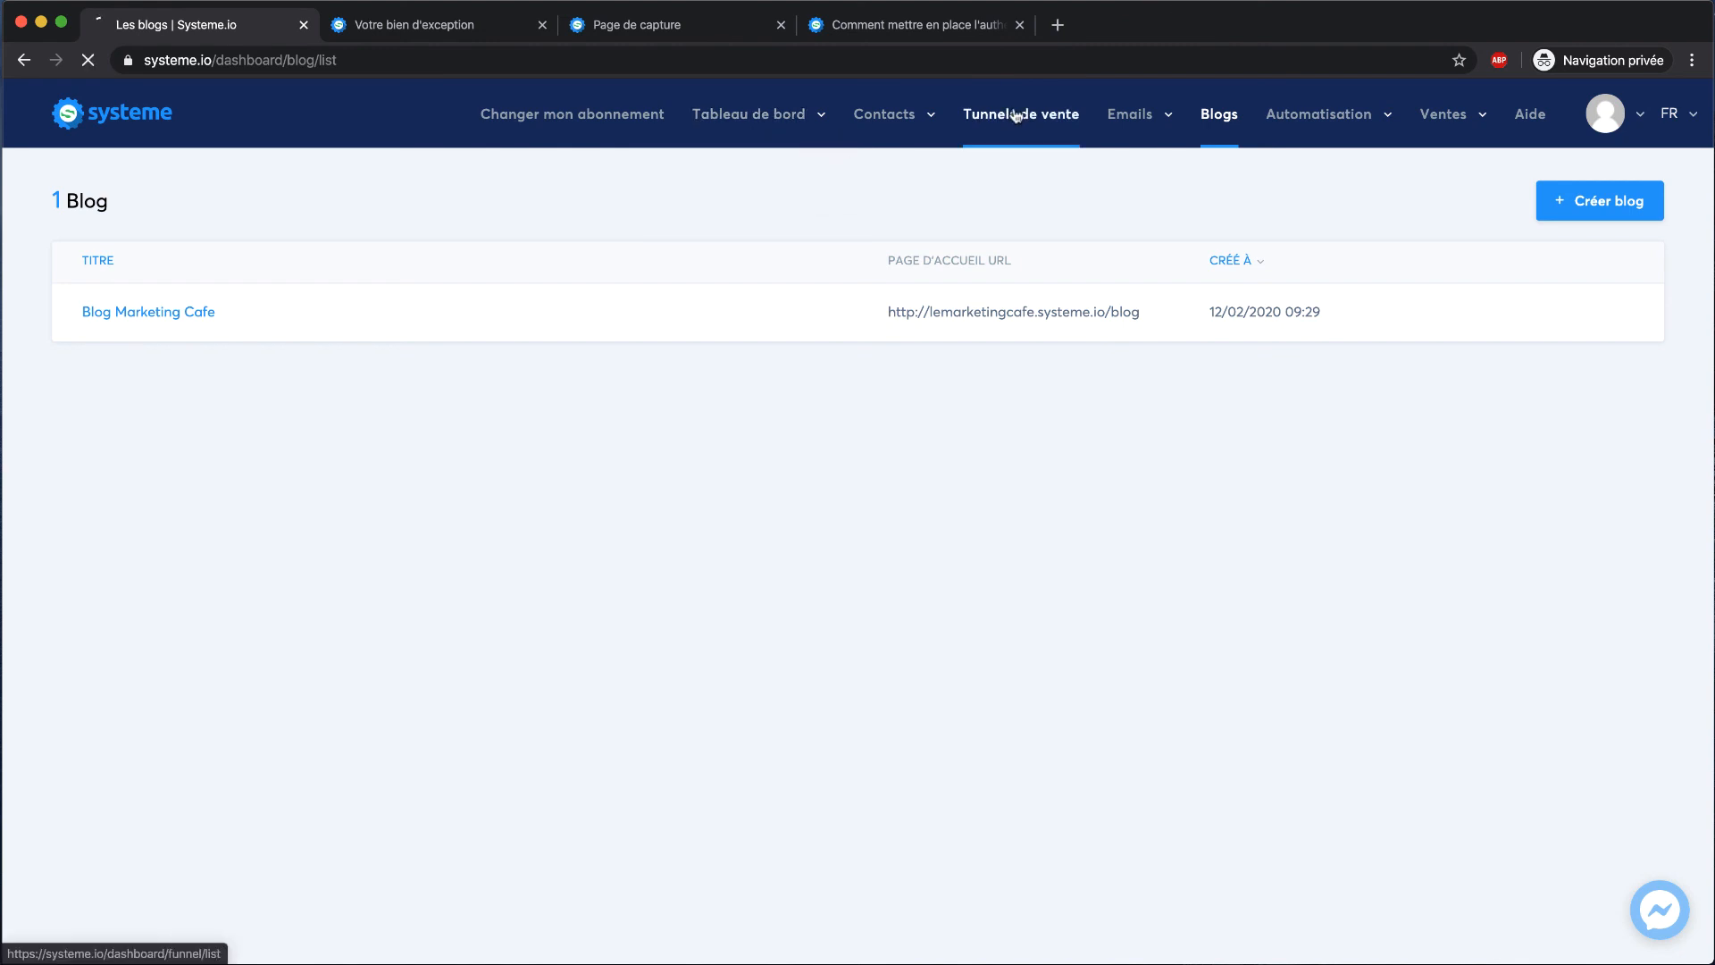
{"action": "left_click", "coordinate": [187, 372]}
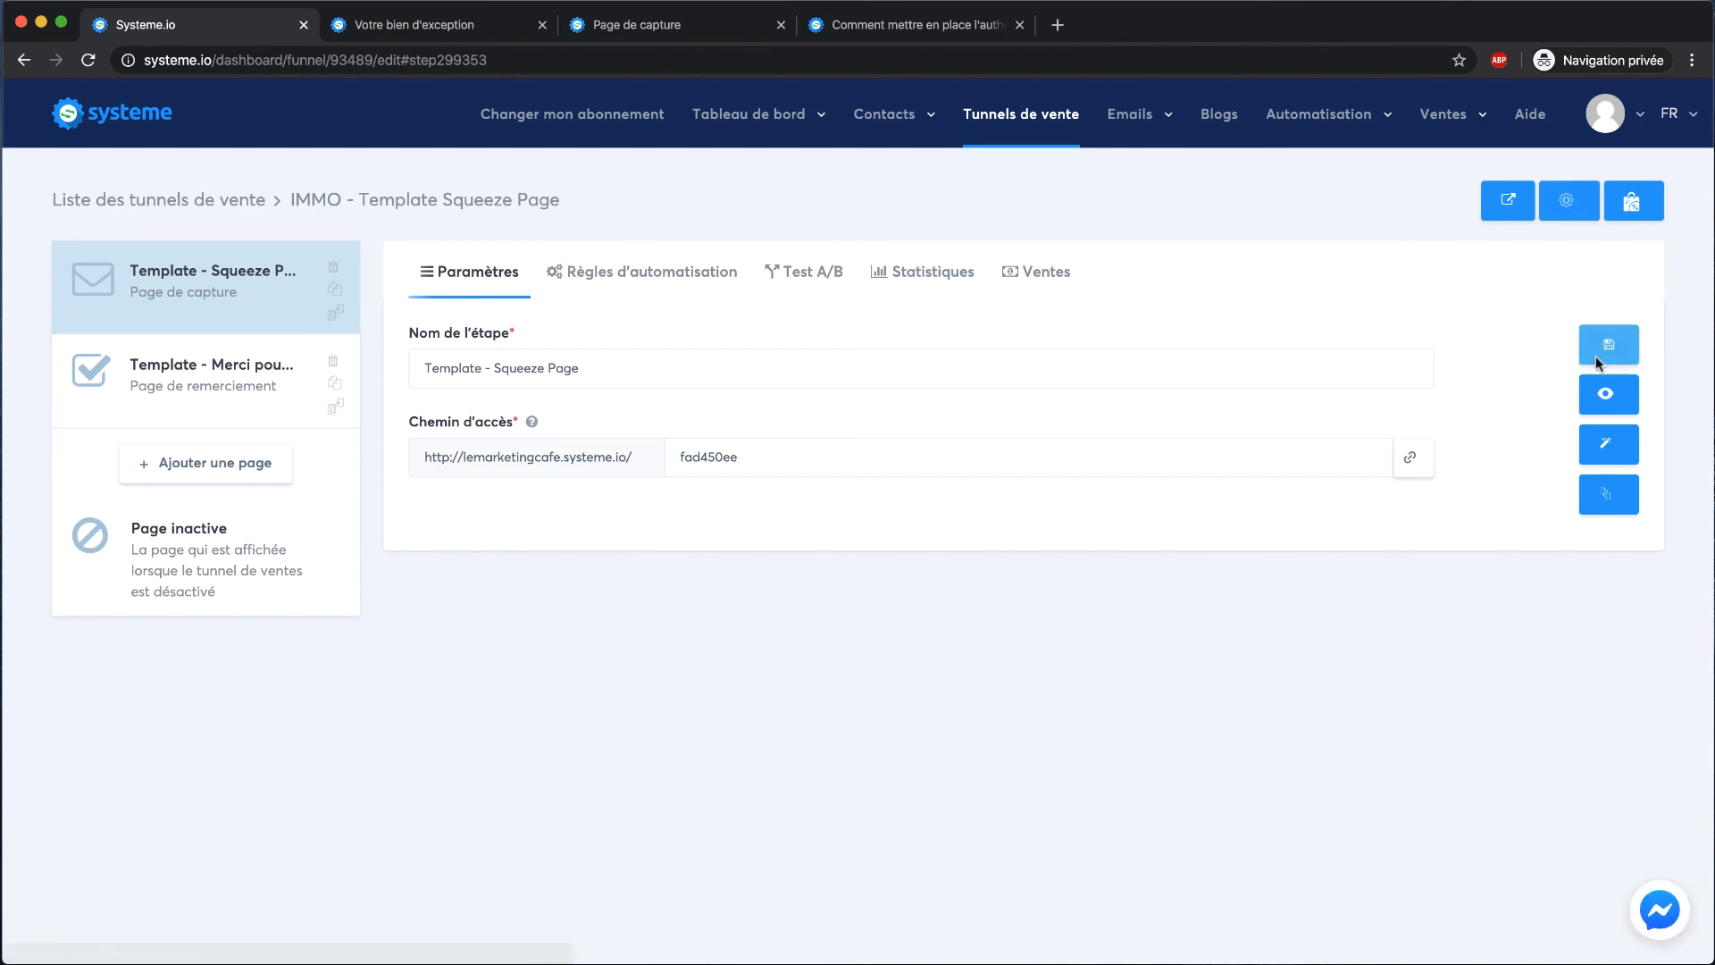
{"action": "left_click", "coordinate": [1607, 394]}
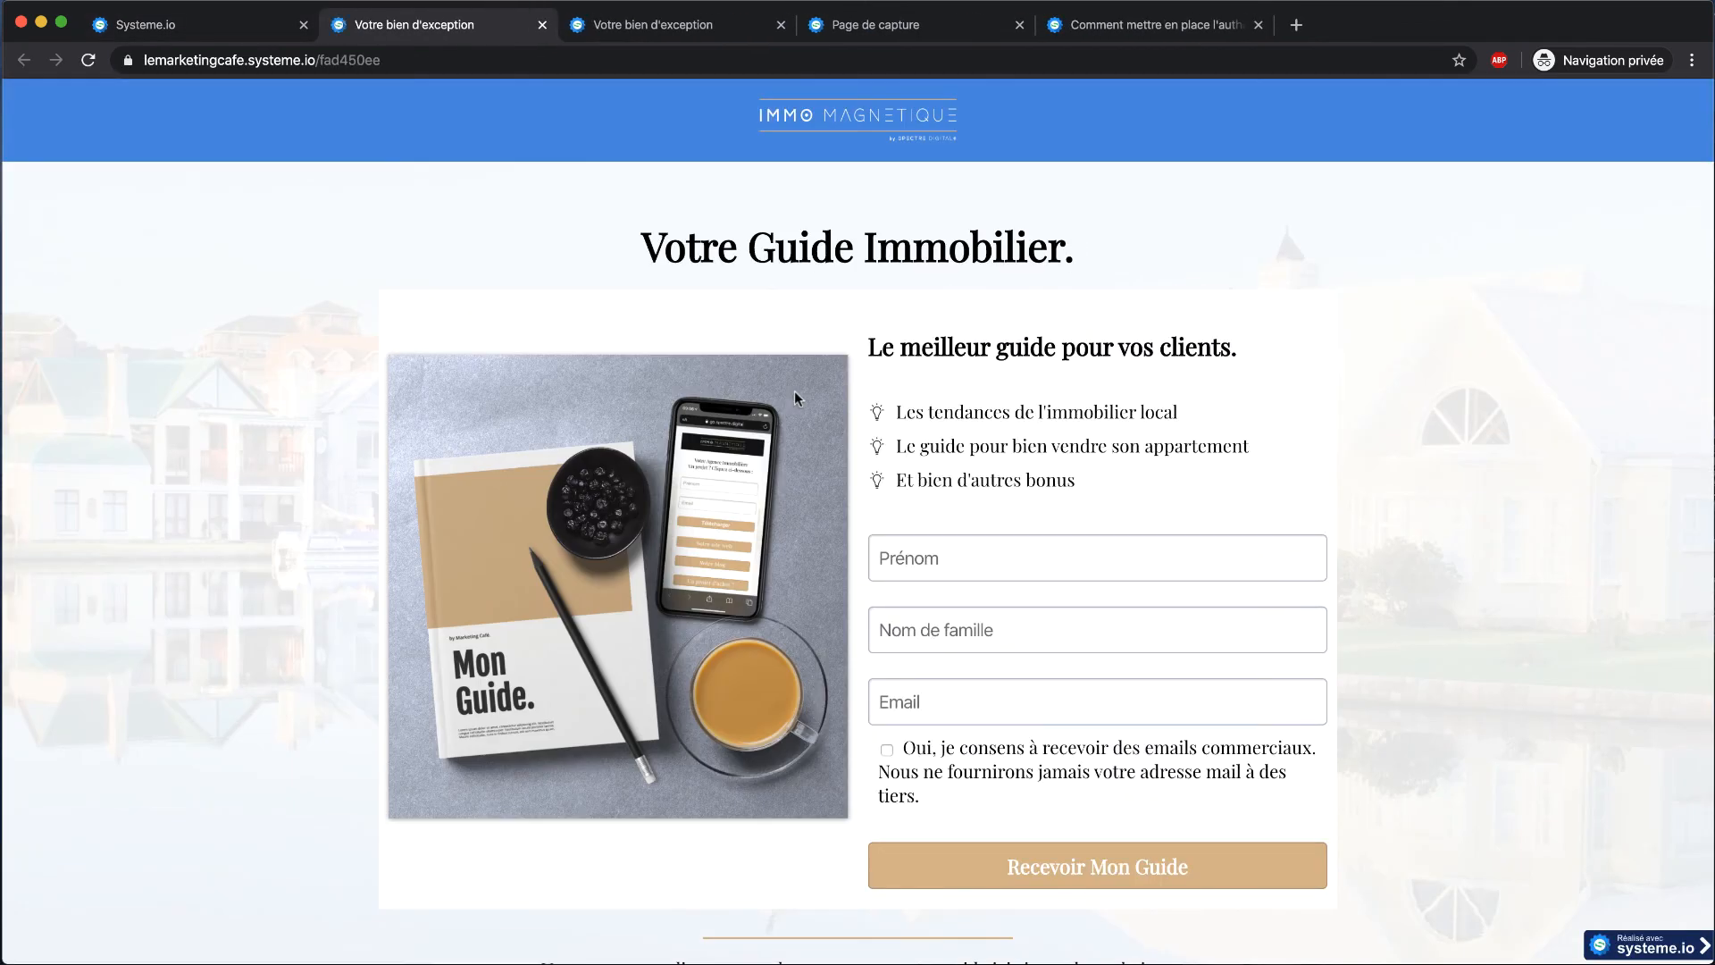
{"action": "scroll", "coordinate": [795, 392], "scroll_direction": "down", "scroll_amount": 8}
{"action": "scroll", "coordinate": [796, 391], "scroll_direction": "up", "scroll_amount": 8}
{"action": "left_click", "coordinate": [542, 24]}
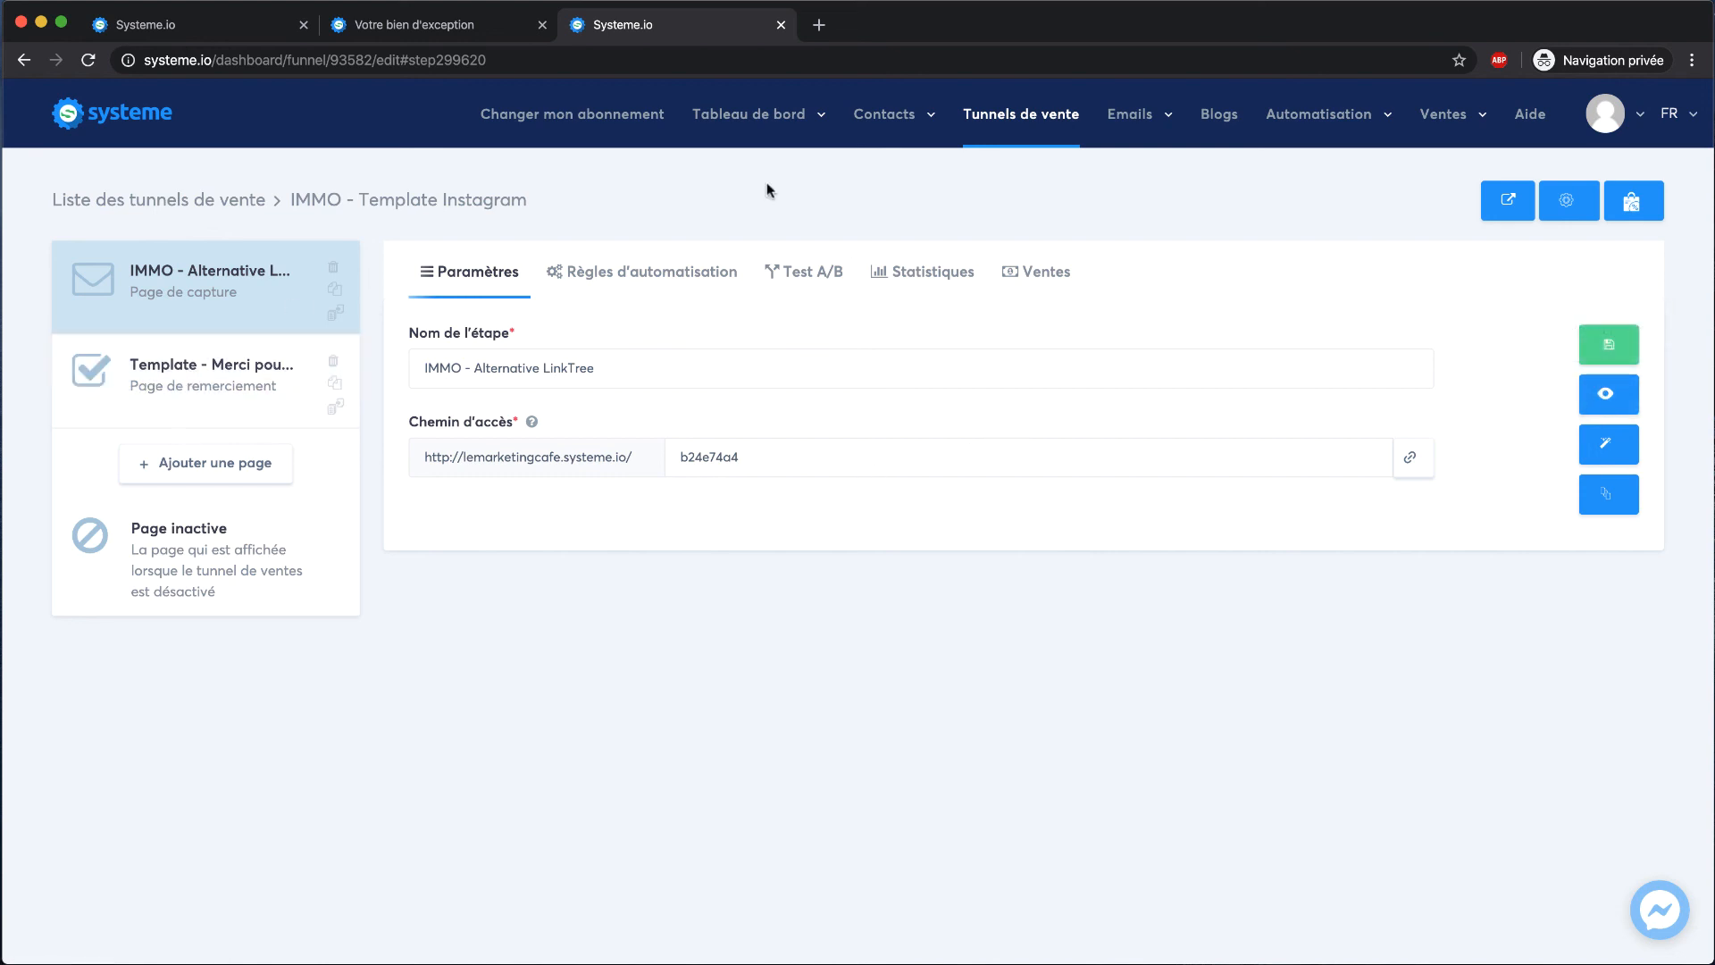
Preview the Instagram links capture page live and try its Prénom and Email fields
{"action": "left_click", "coordinate": [1629, 411]}
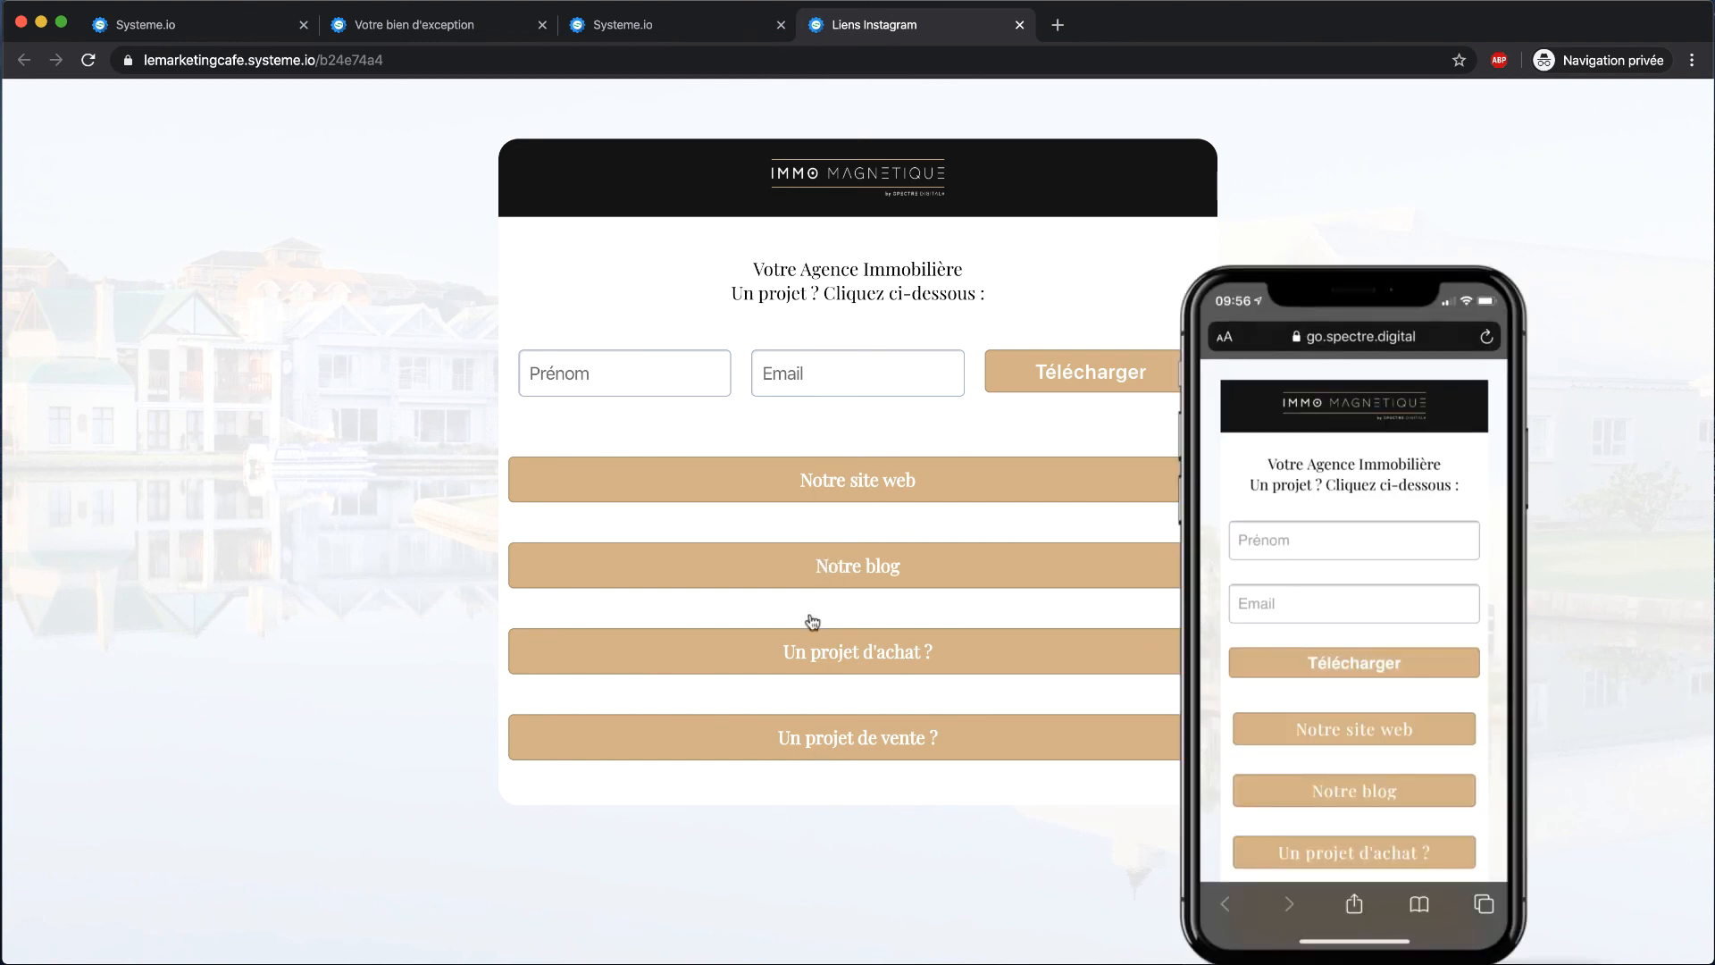
{"action": "left_click", "coordinate": [581, 357]}
{"action": "left_click", "coordinate": [818, 367]}
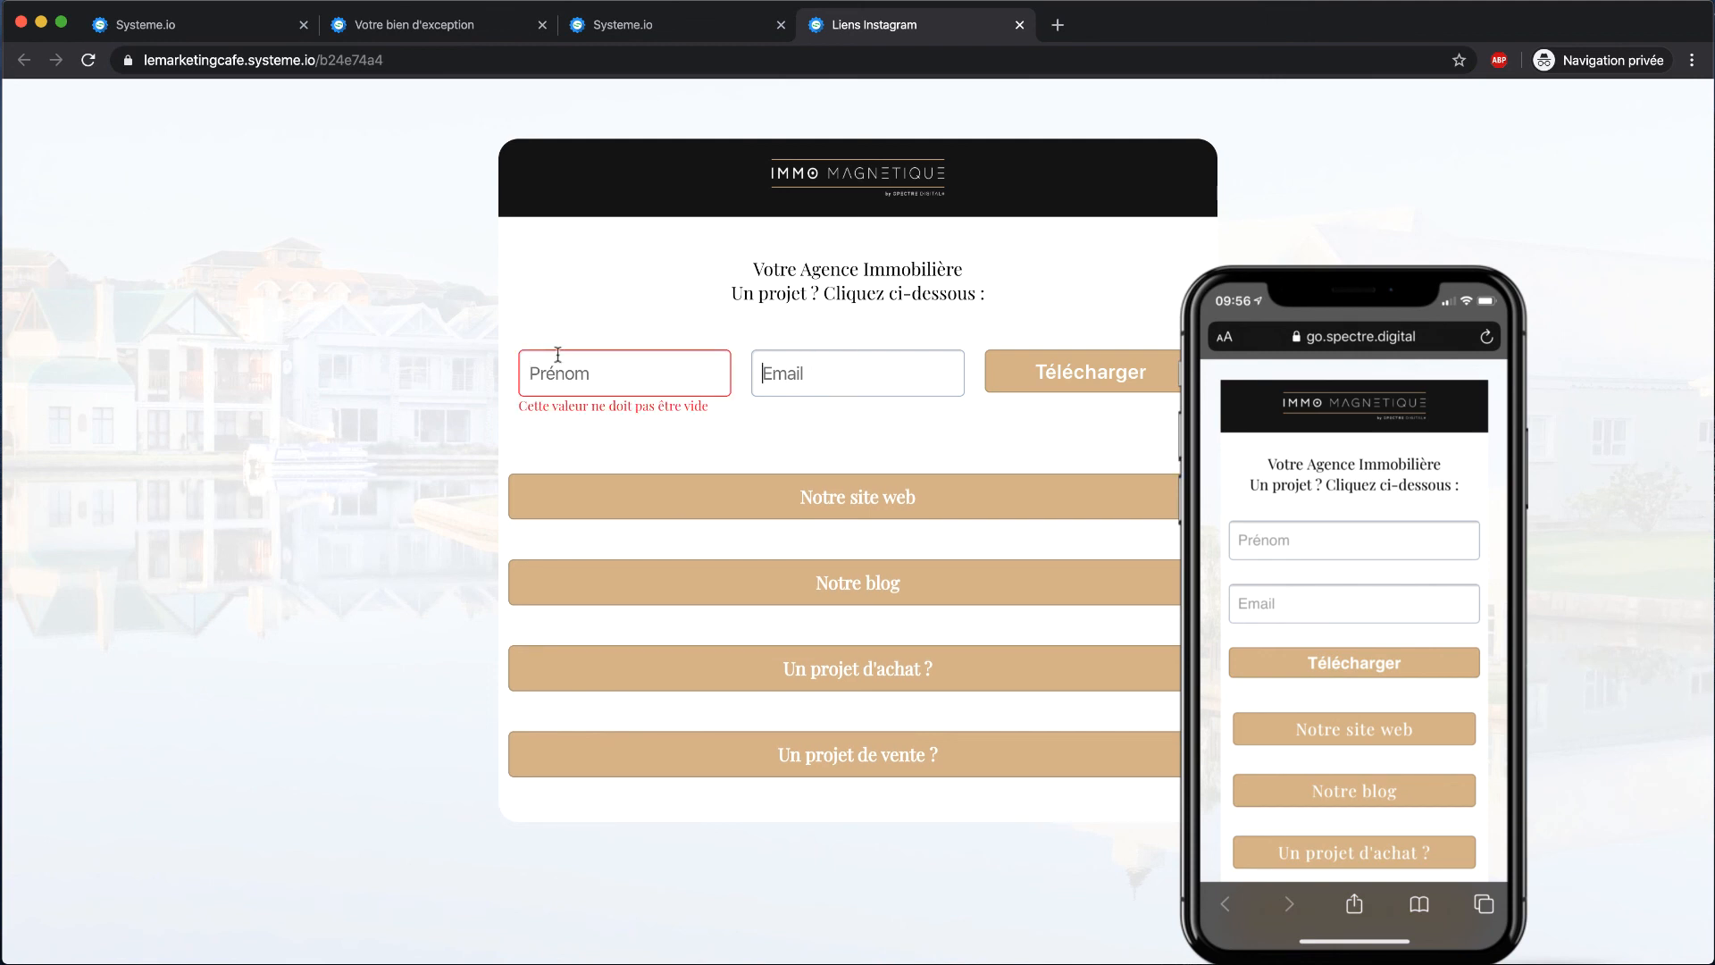
{"action": "left_click", "coordinate": [685, 238]}
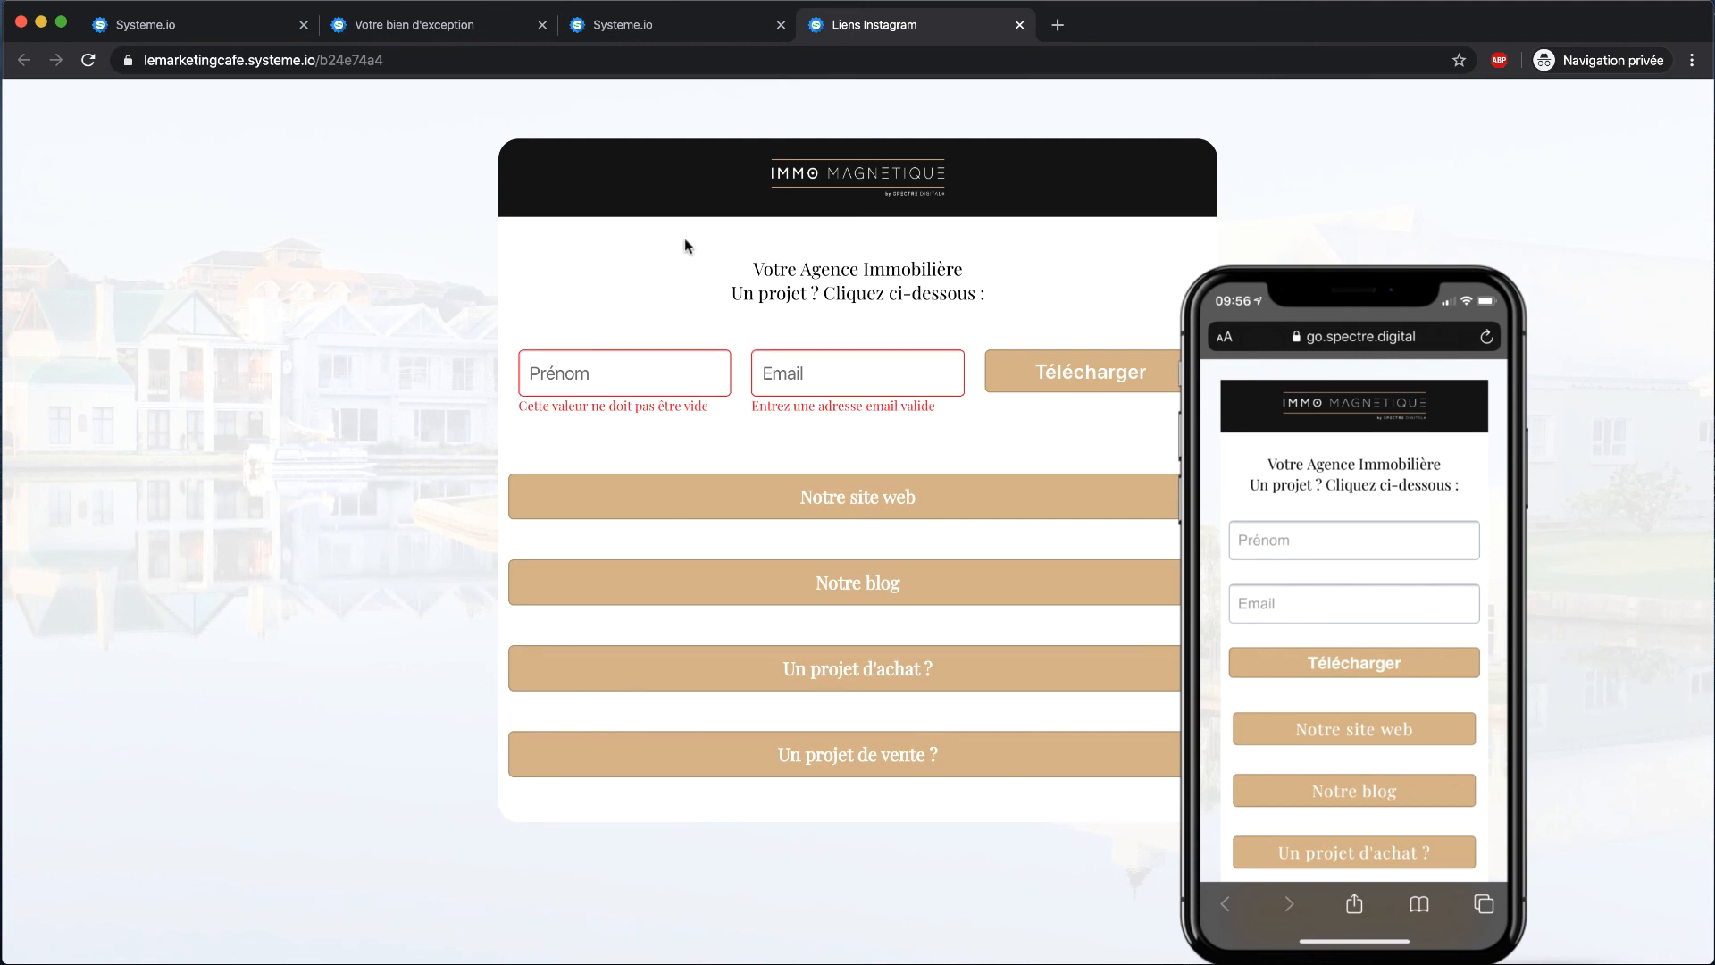
{"action": "left_click", "coordinate": [628, 365]}
{"action": "left_click", "coordinate": [721, 373]}
Switch back through the tabs to the IMMO - Template Squeeze Page funnel editor
{"action": "left_click", "coordinate": [672, 27]}
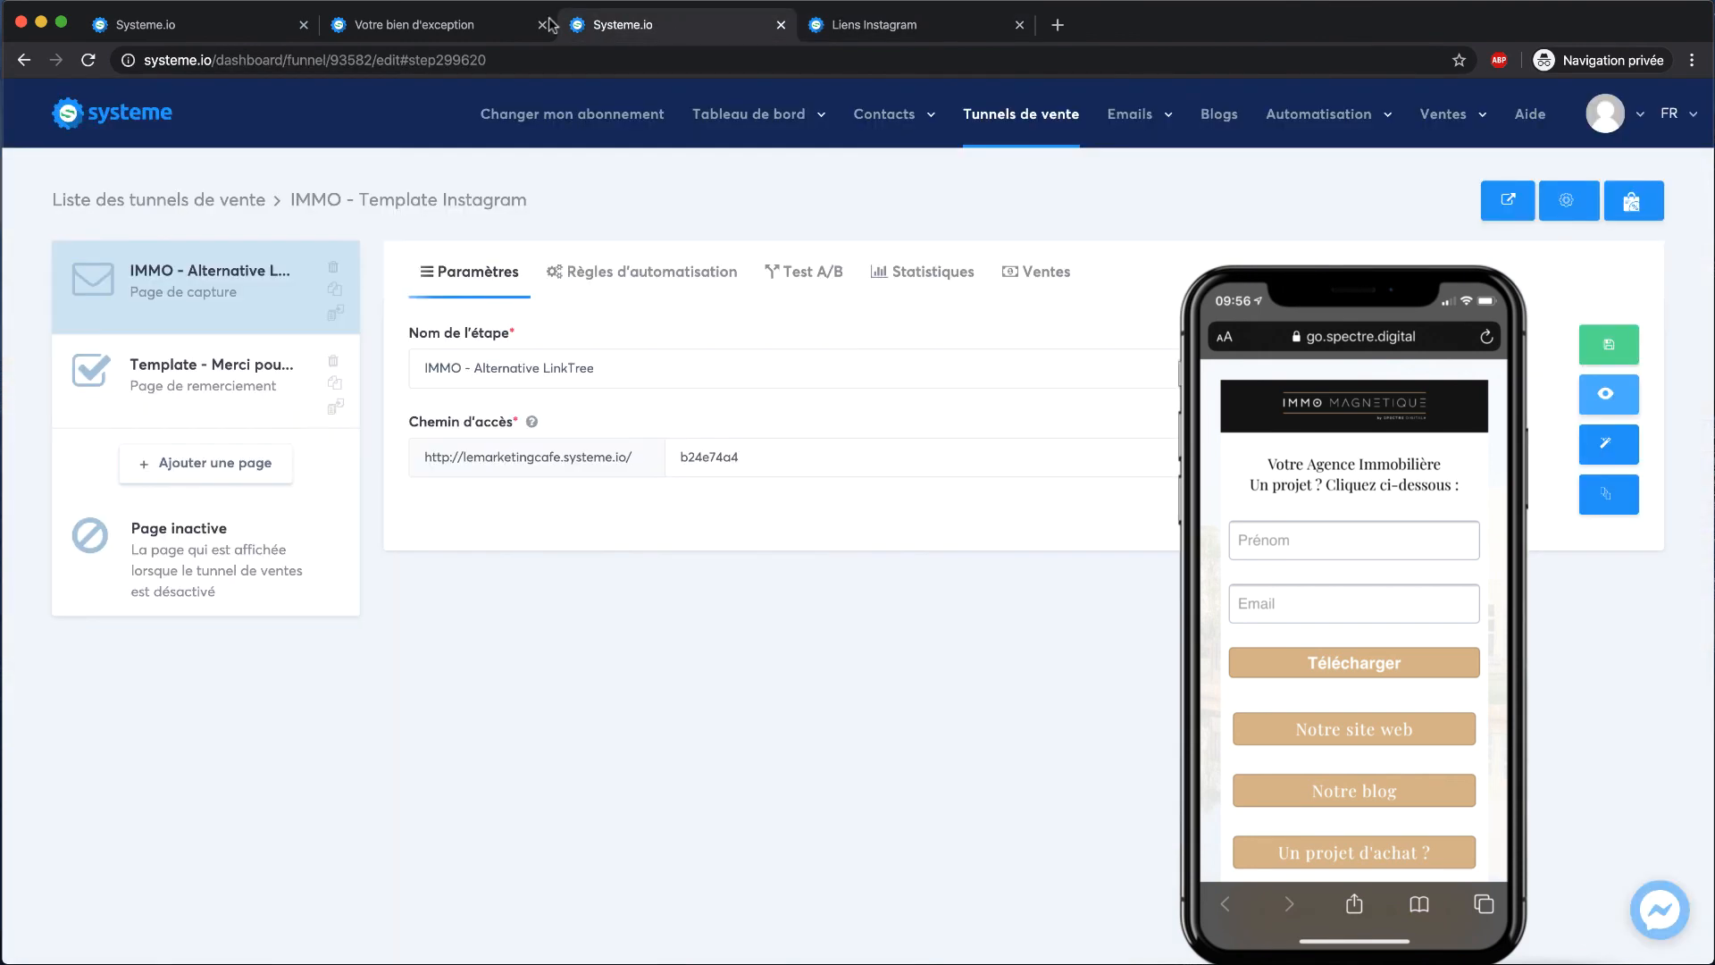
{"action": "left_click", "coordinate": [445, 32]}
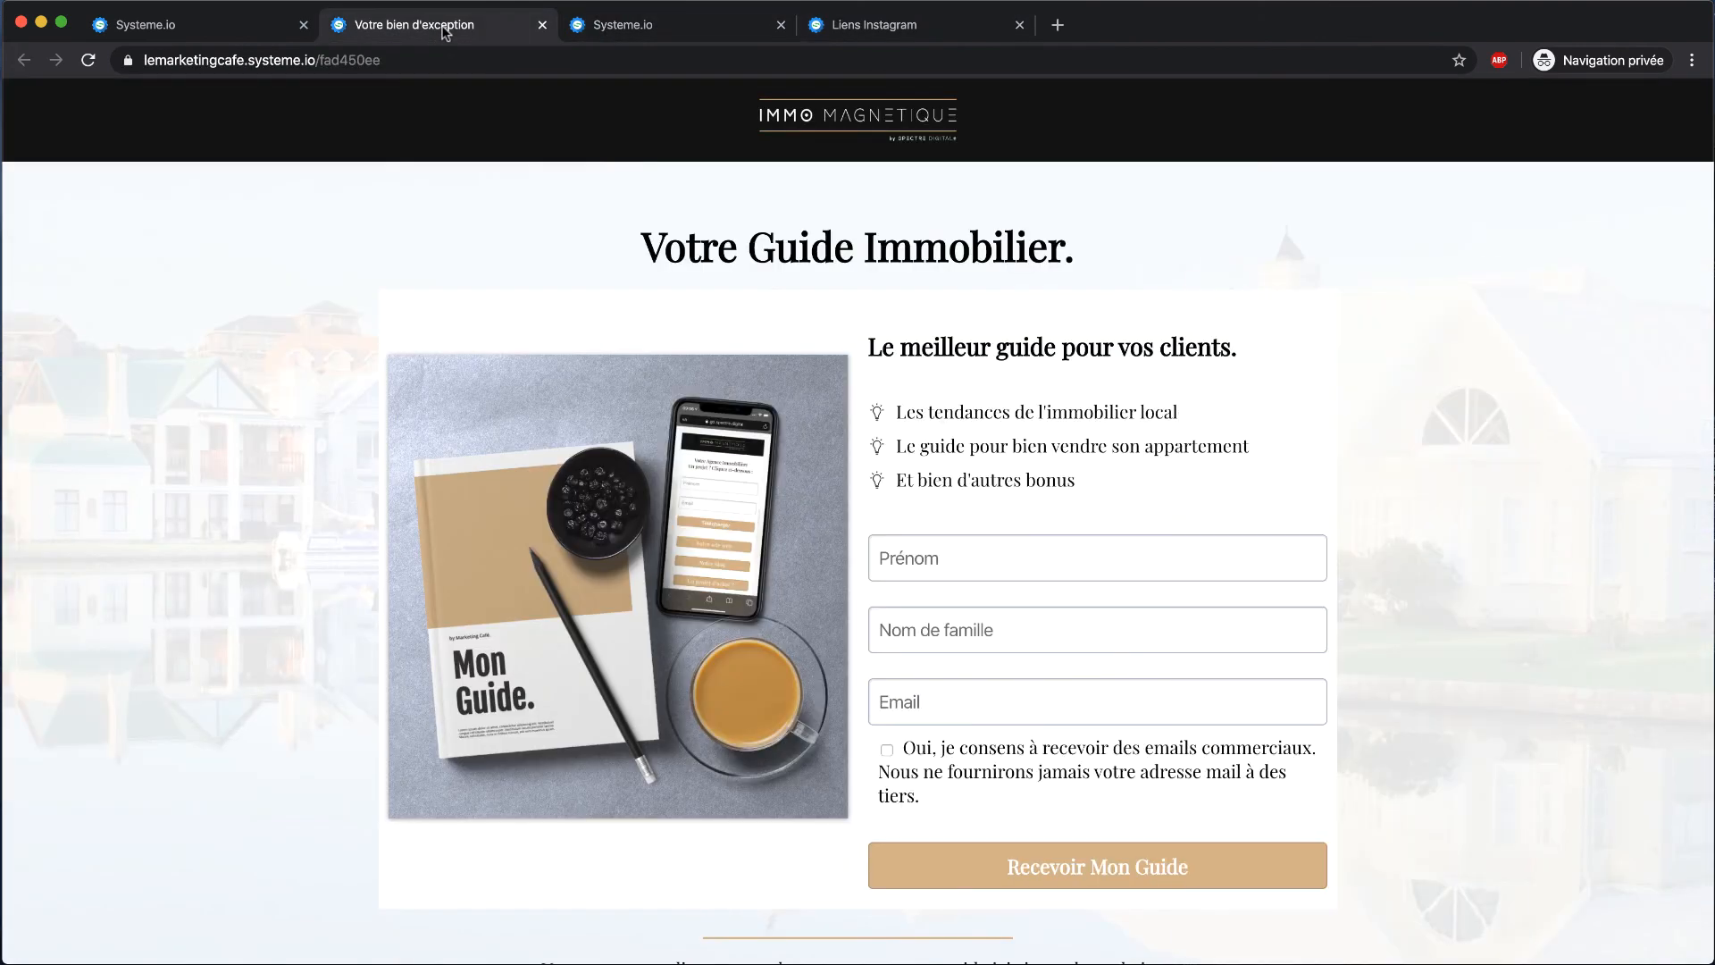
{"action": "left_click", "coordinate": [205, 27]}
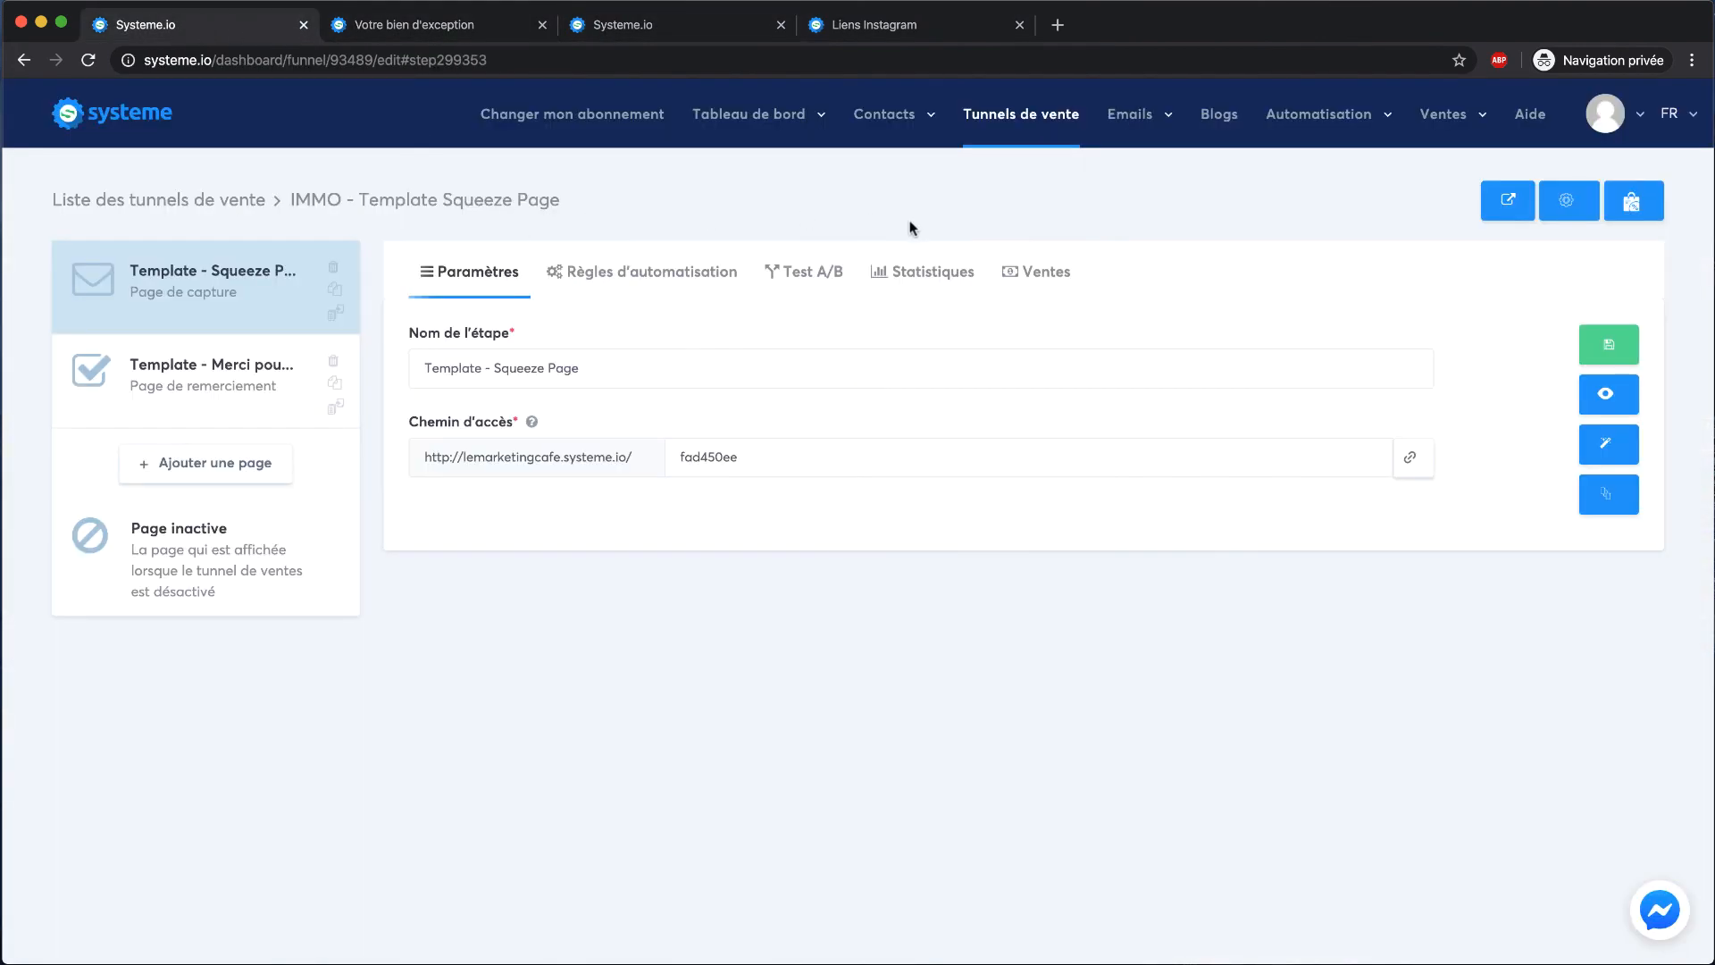